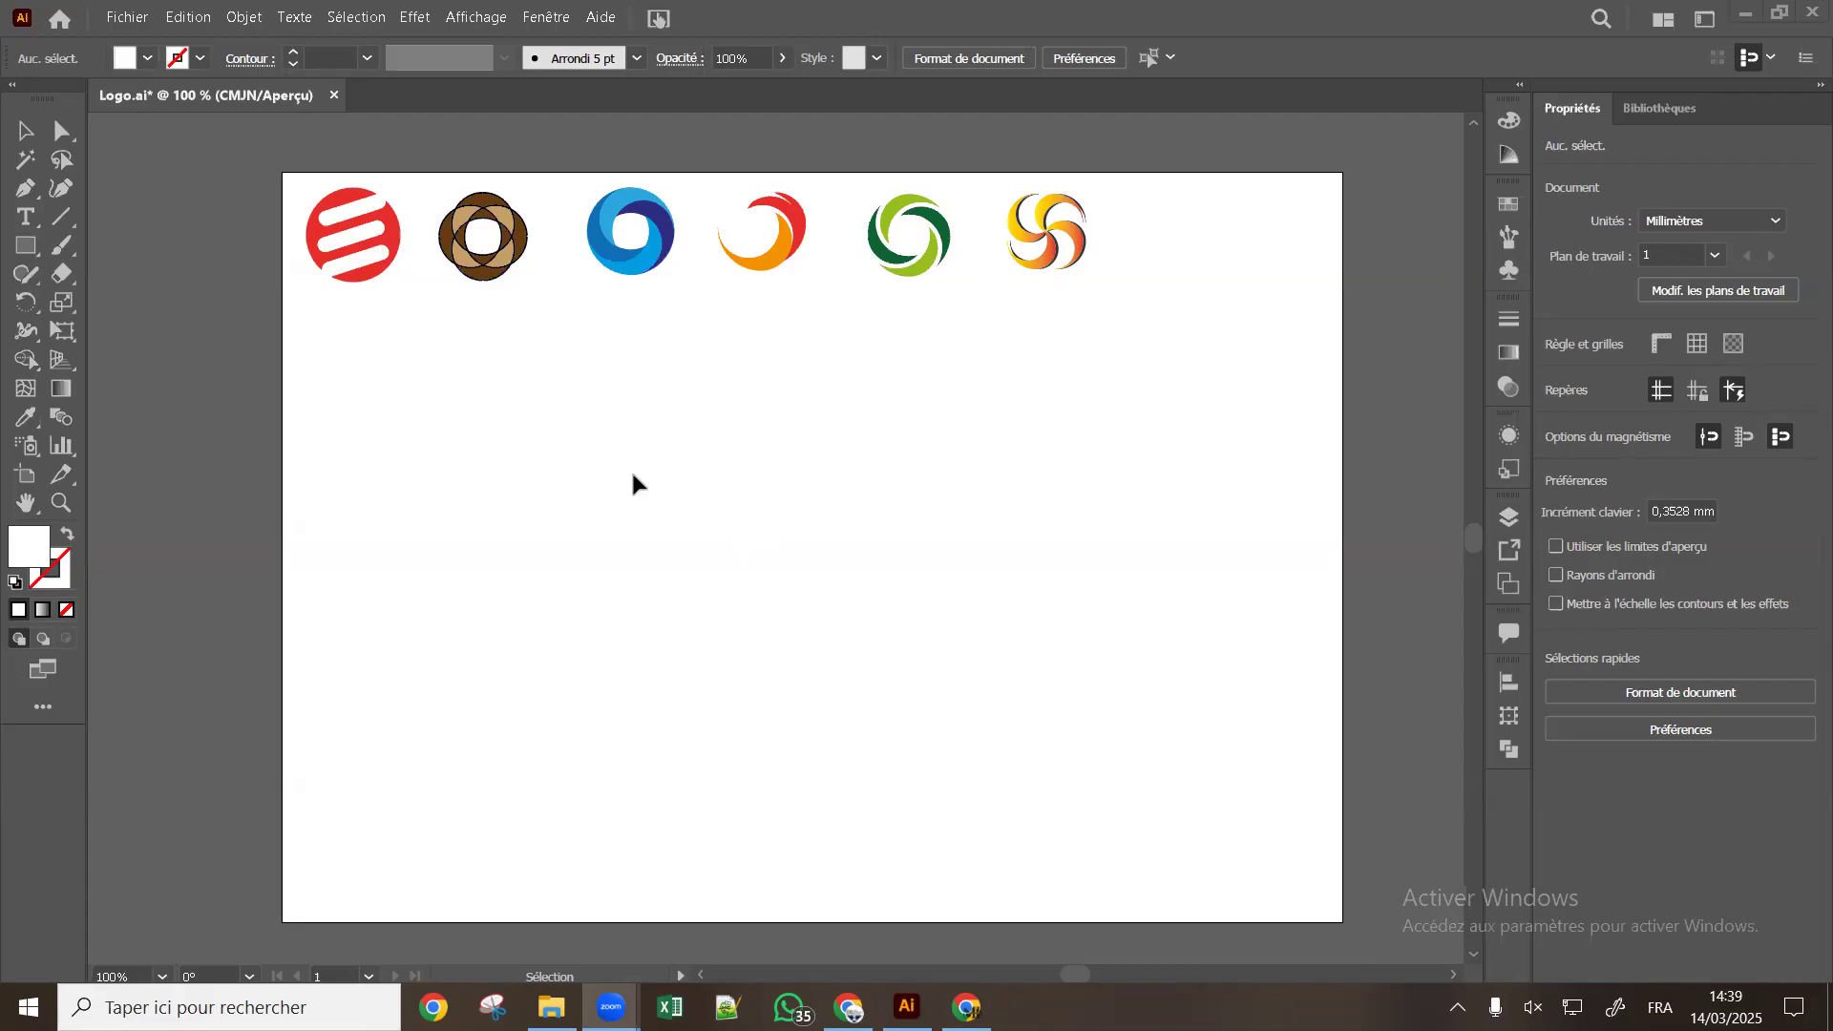
Scale the red striped logo down to about 24.5 mm wide
left_click(365, 270)
left_click_drag(398, 281, 399, 279)
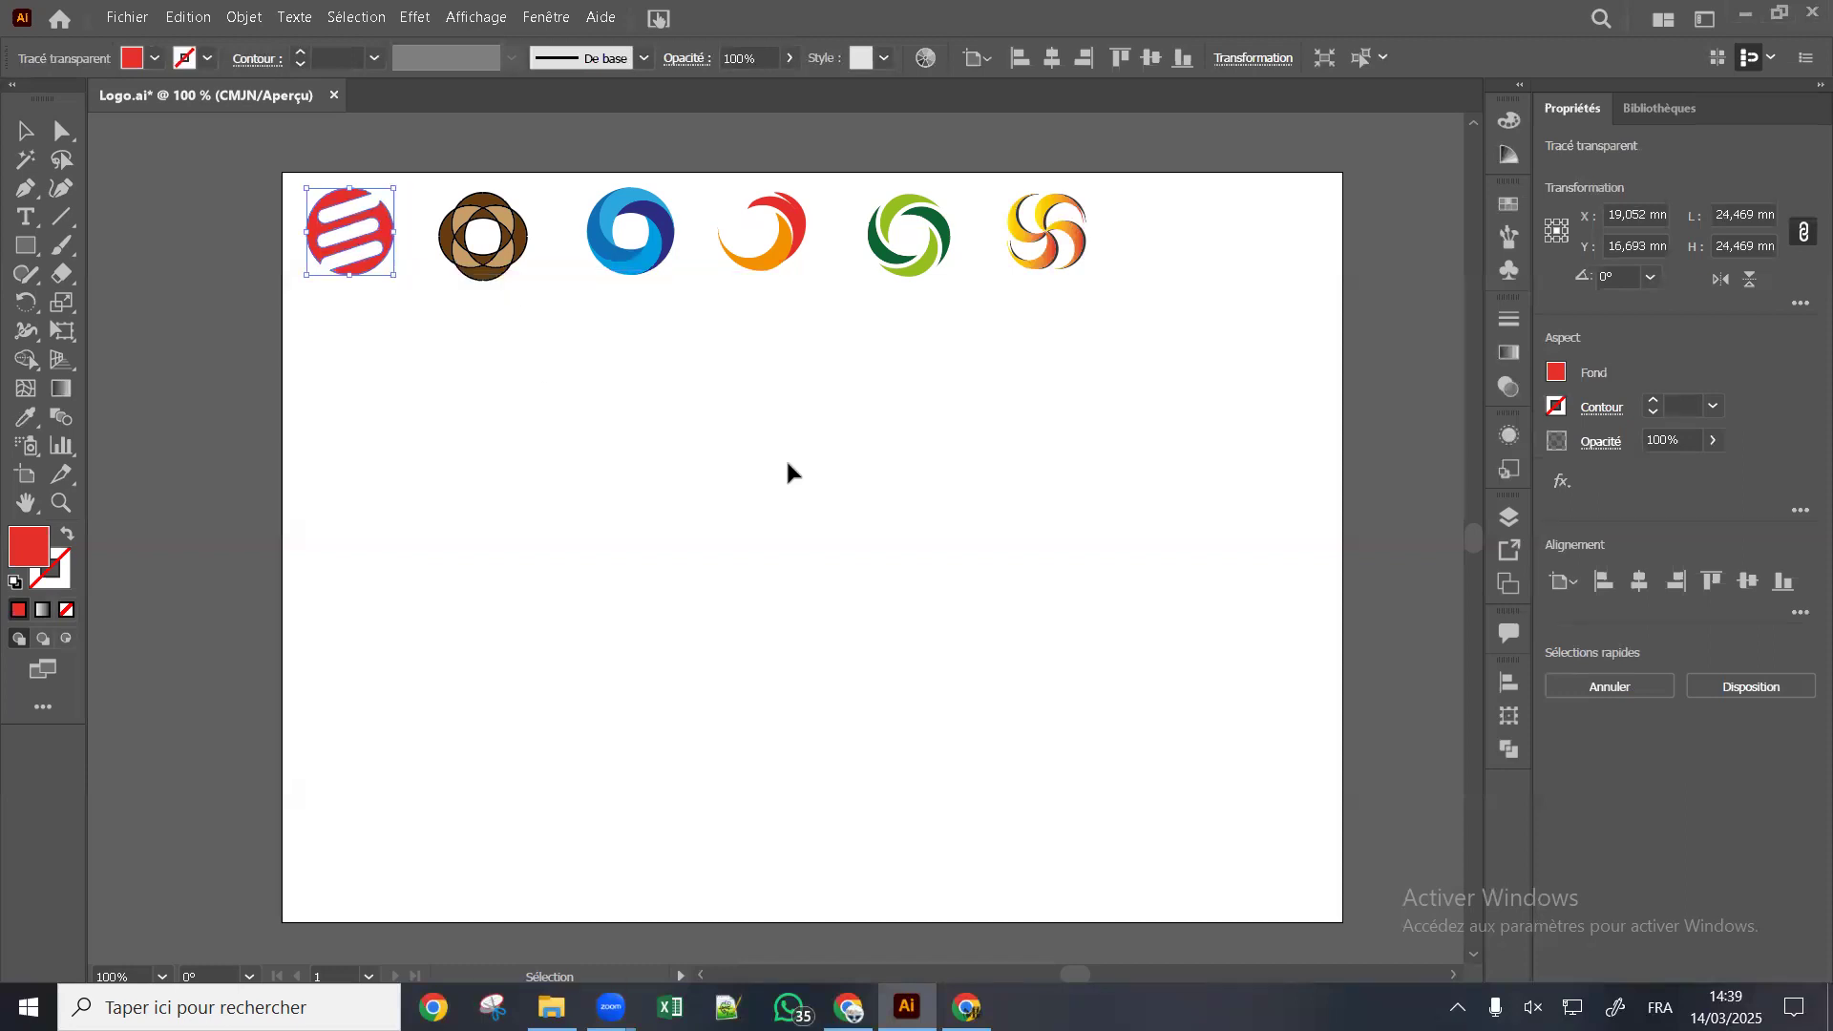
left_click(782, 462)
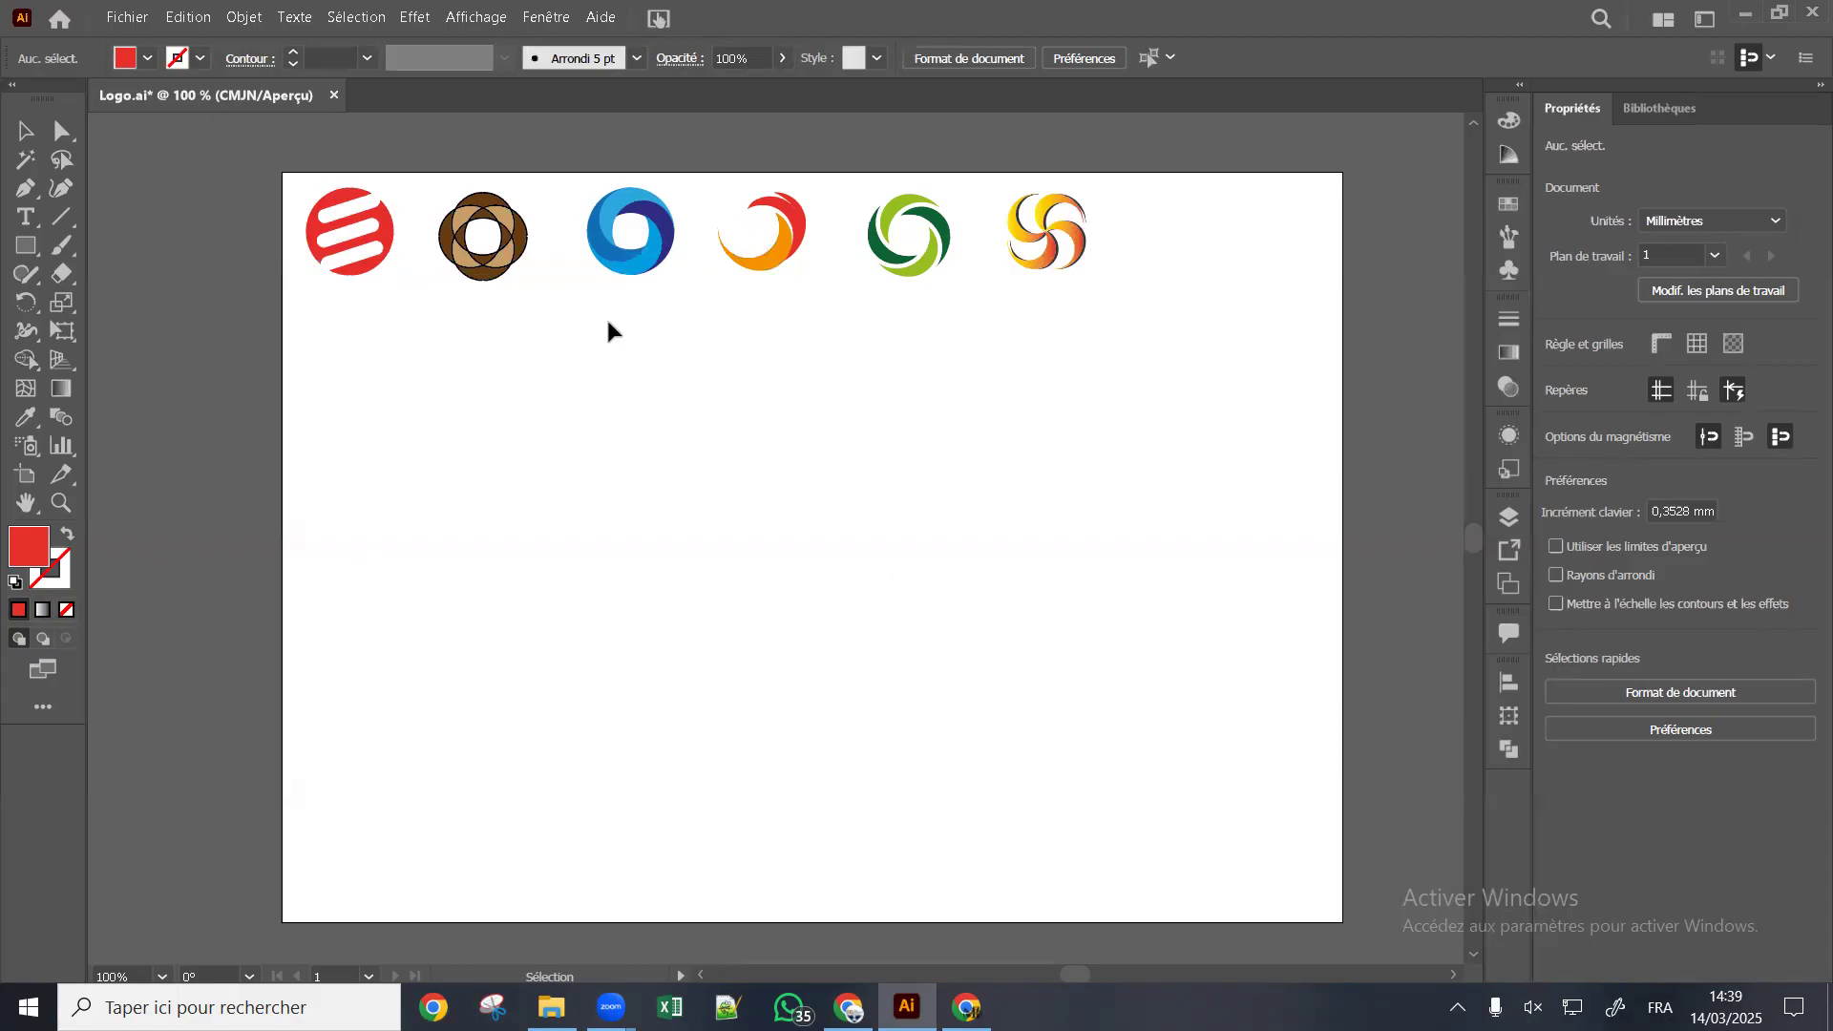
Paste a copy of the blue swirl logo near the middle of the artboard
left_click(670, 243)
left_click(691, 196)
left_click_drag(706, 186, 589, 266)
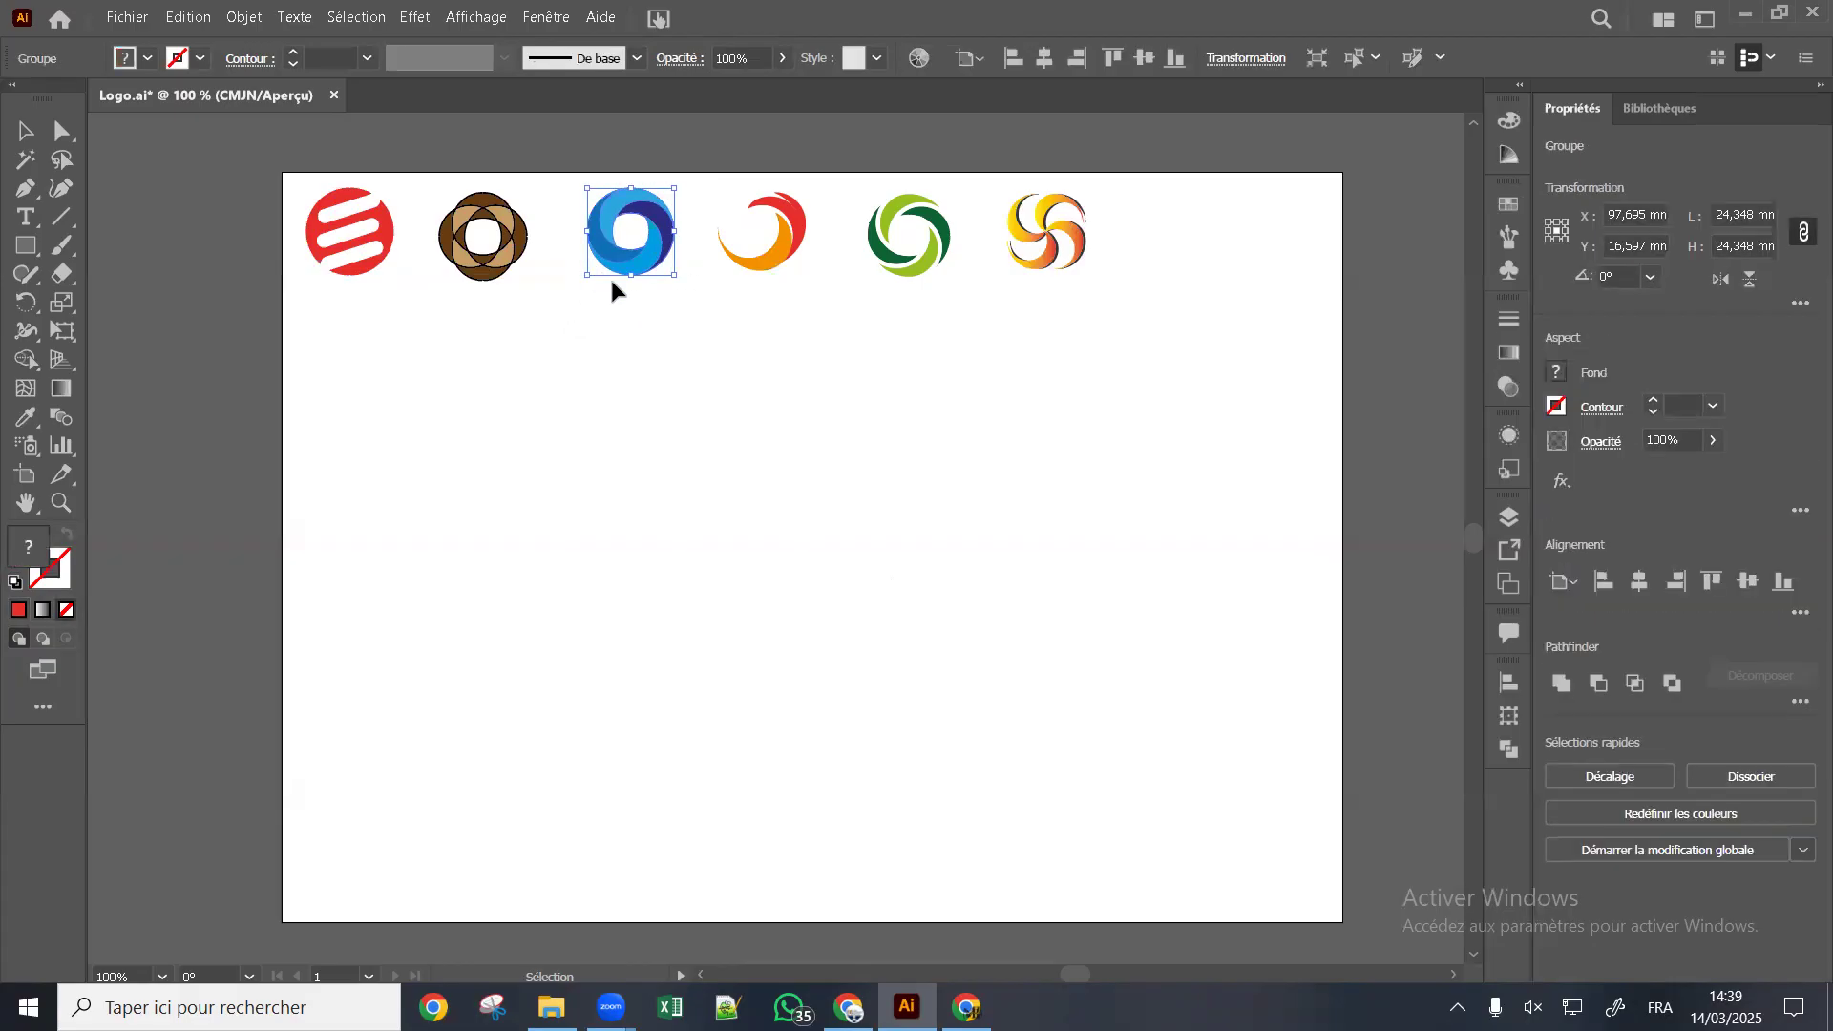
left_click(682, 389)
key("ctrl+v")
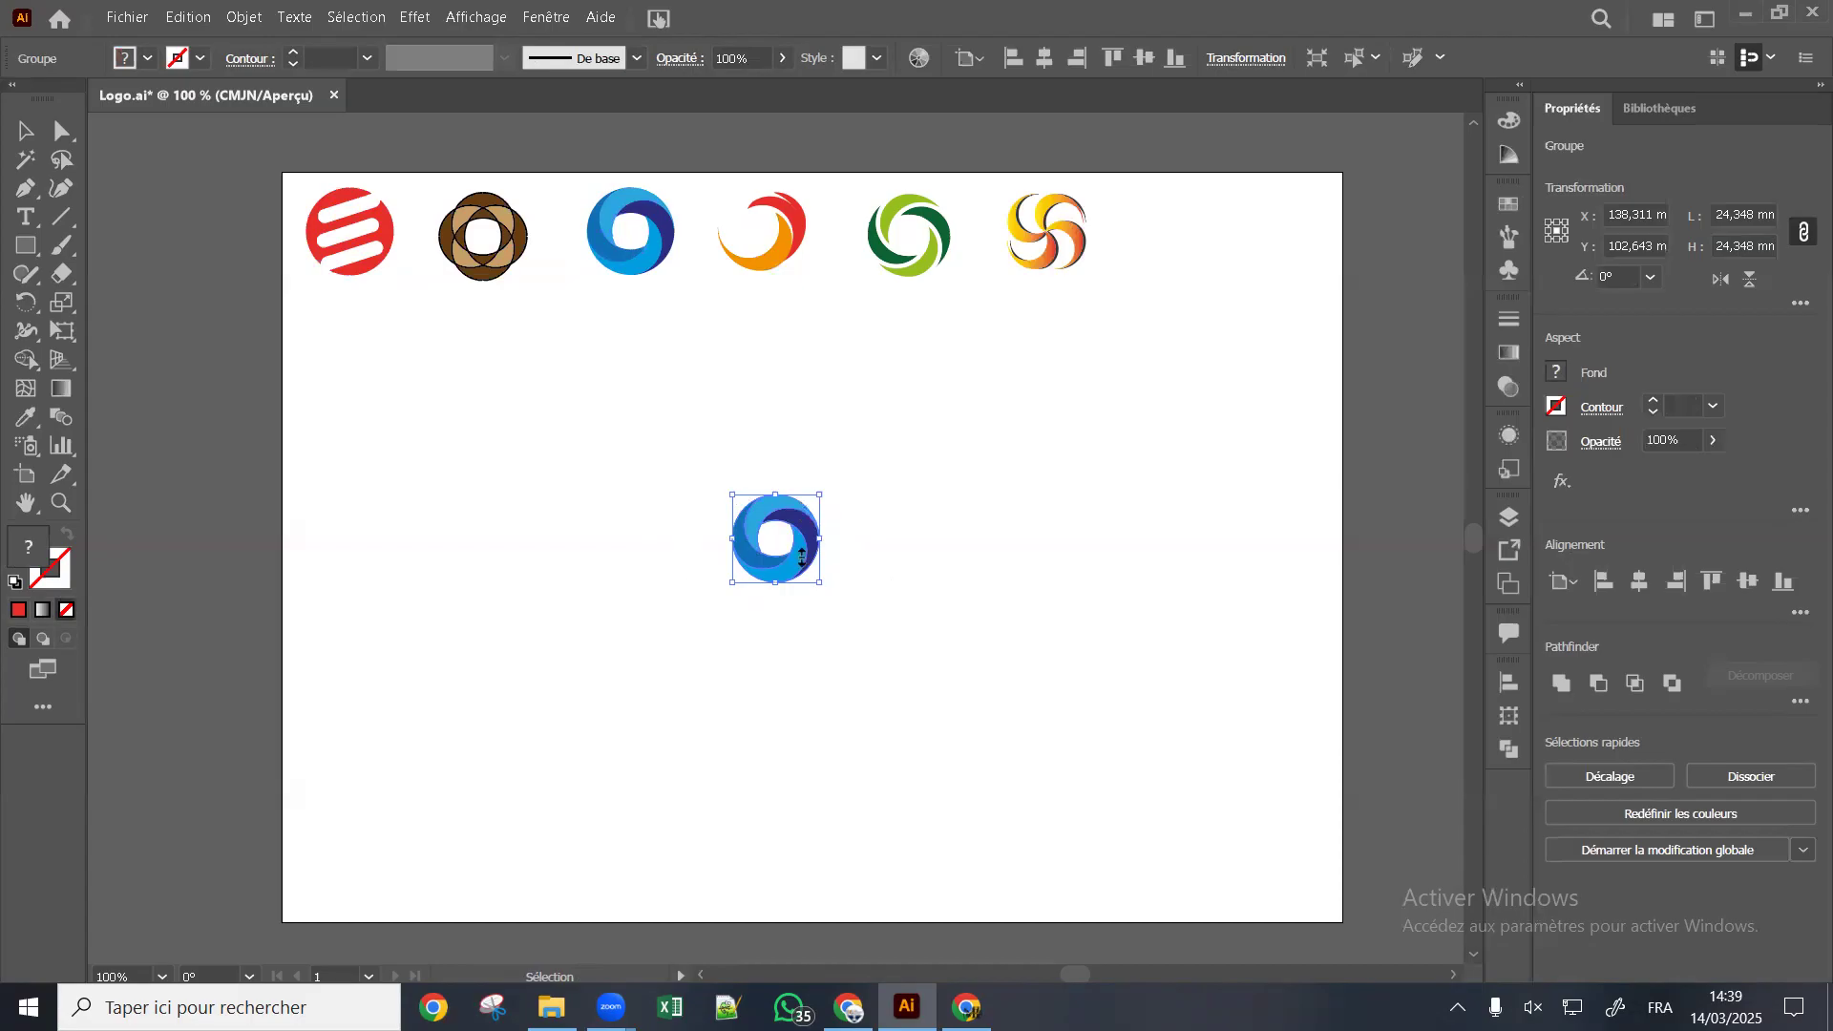
mouse_move(794, 564)
left_mouse_down()
mouse_move(867, 569)
mouse_move(827, 578)
left_mouse_up()
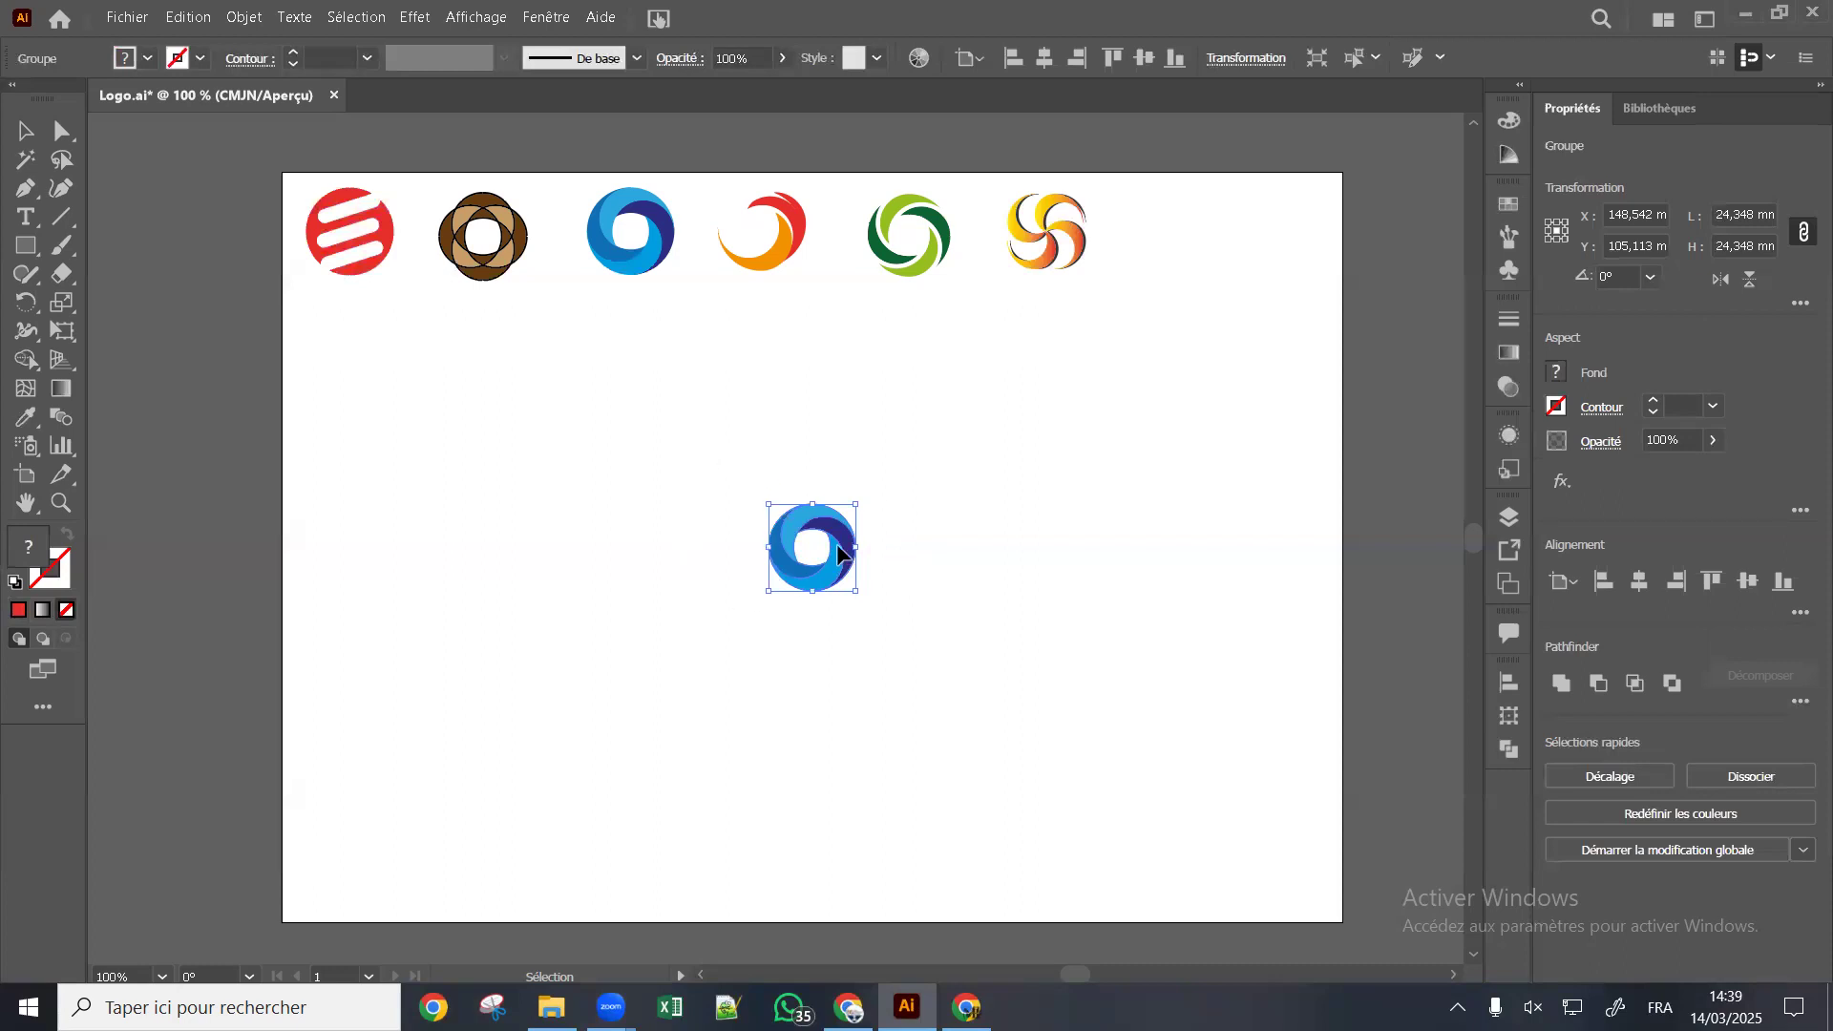
left_click(189, 17)
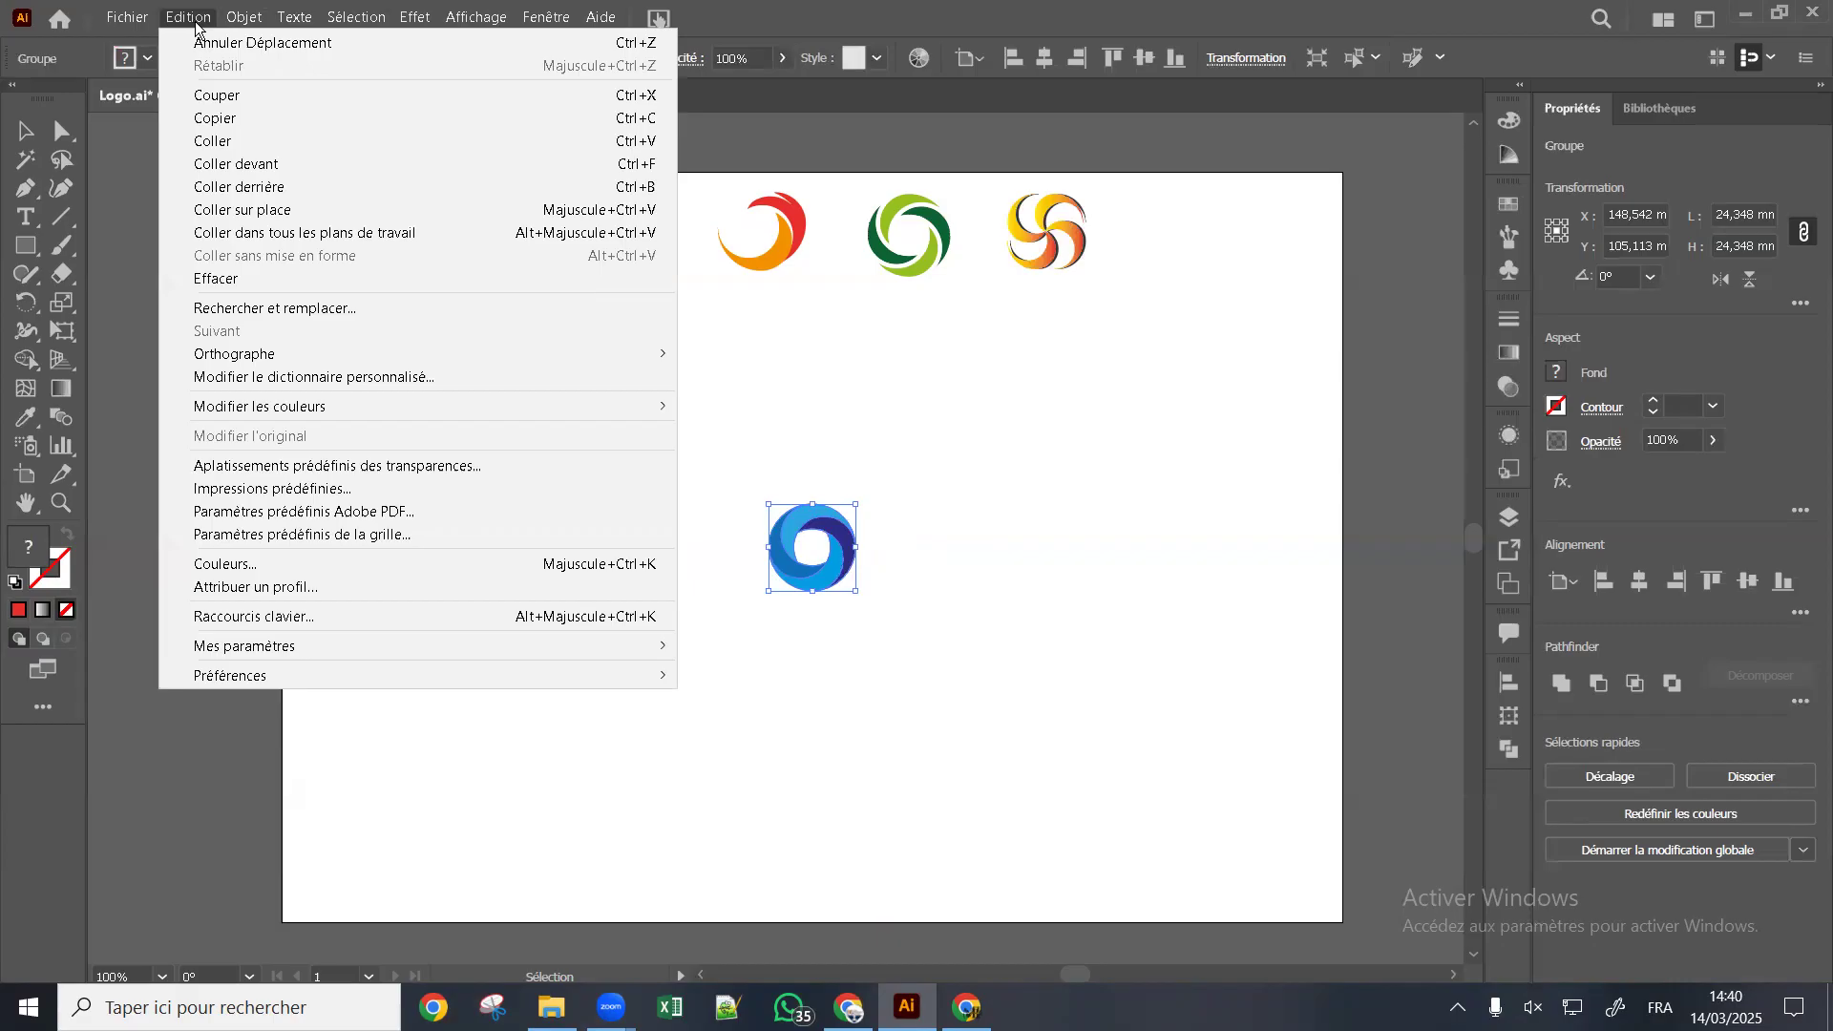
left_click(1159, 817)
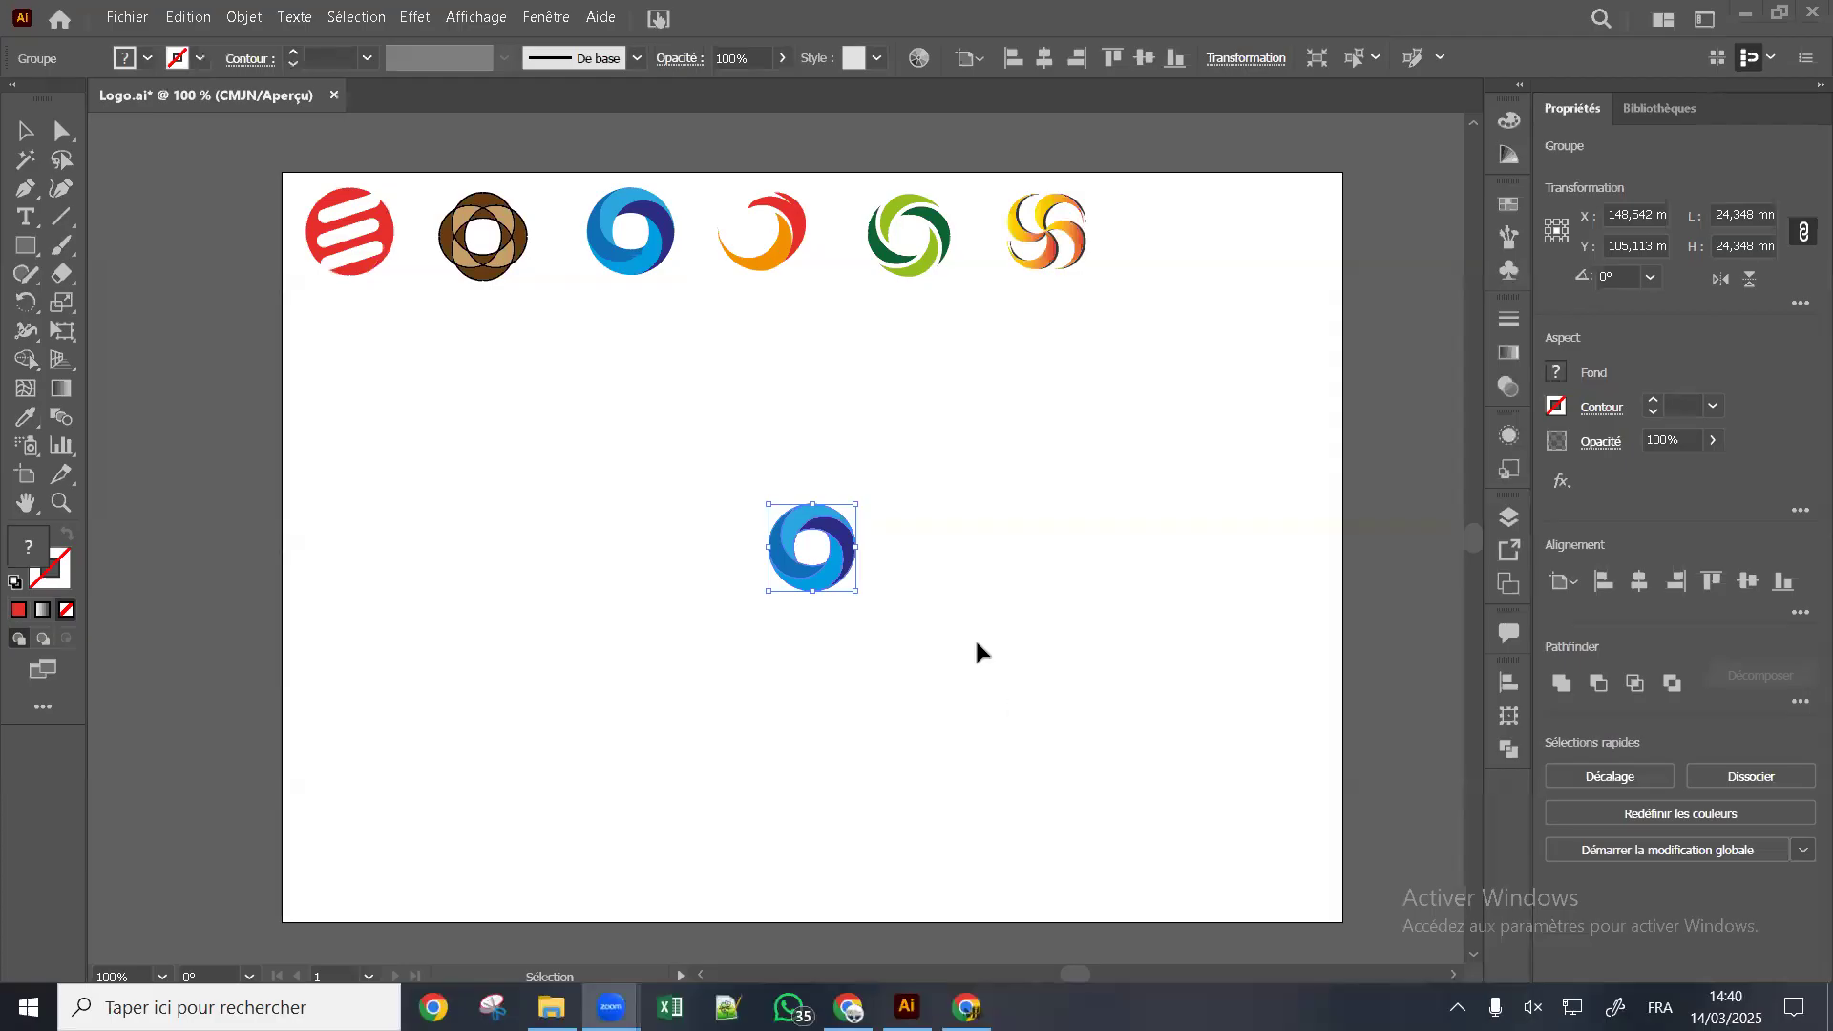
left_click(189, 17)
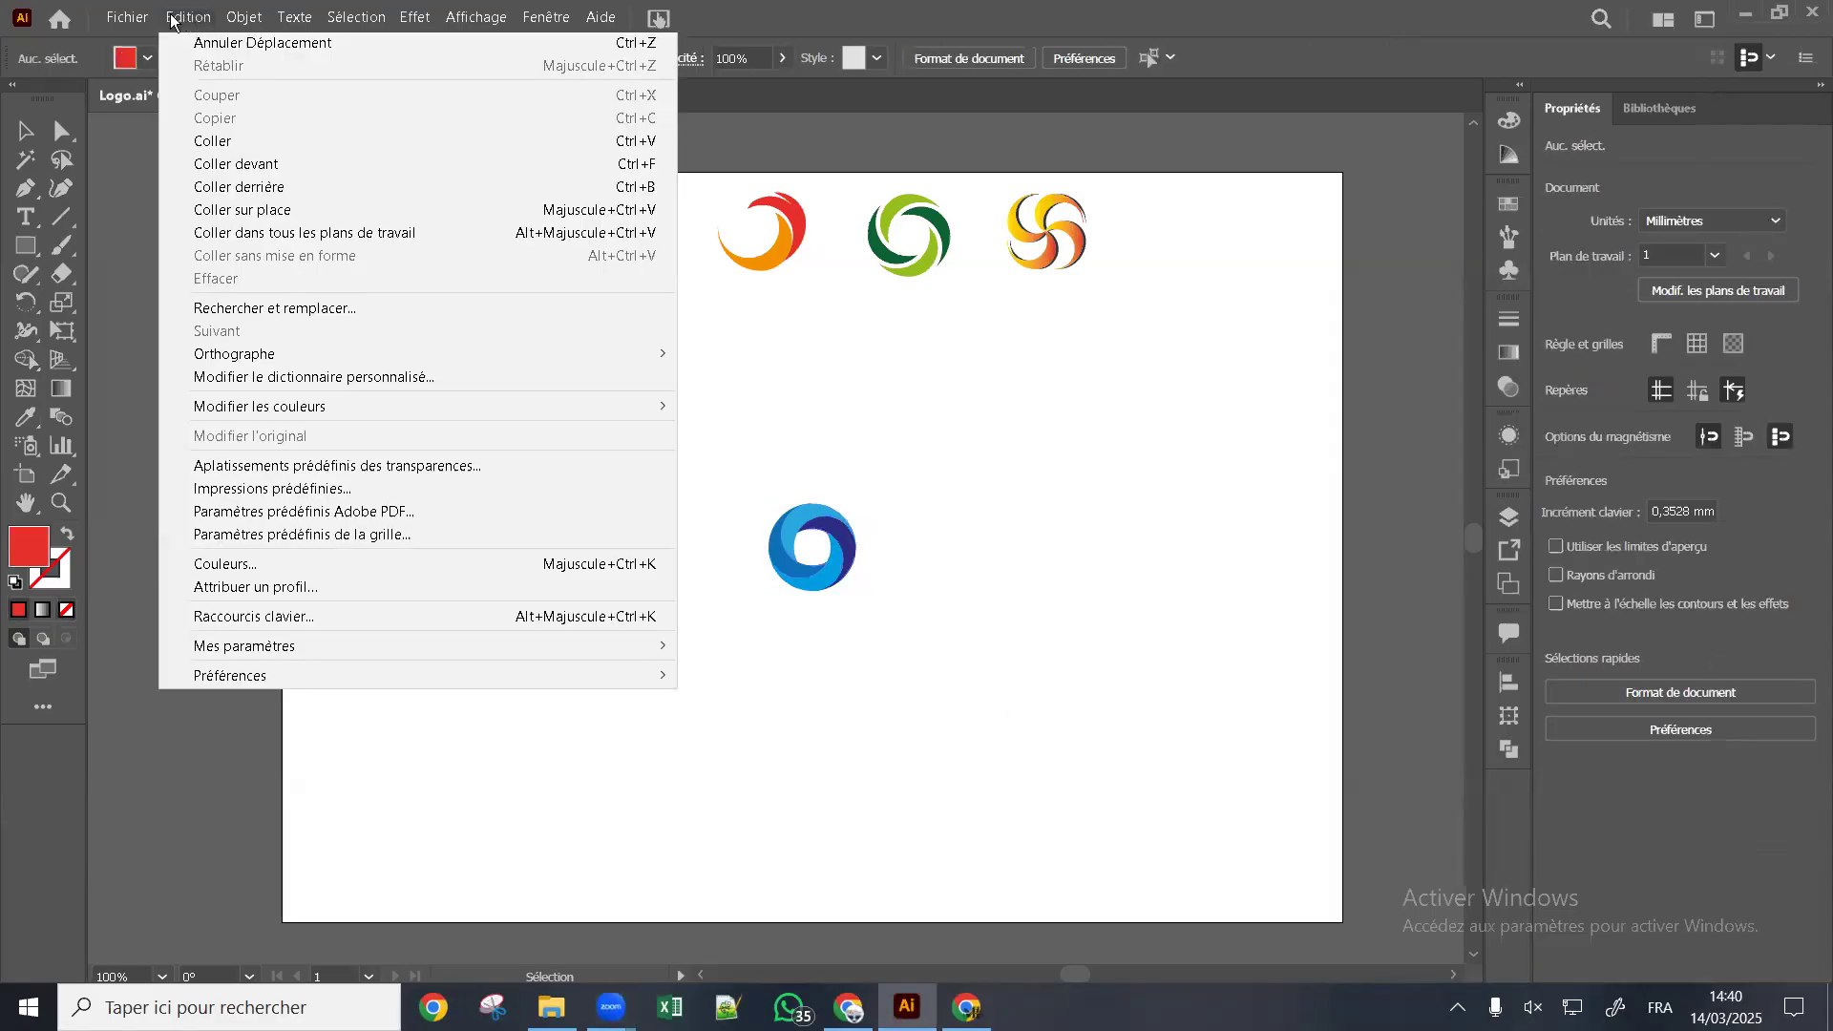
left_click(960, 507)
Move the pasted blue swirl logo up beneath the original and delete it
left_click_drag(932, 483, 668, 647)
left_click(187, 17)
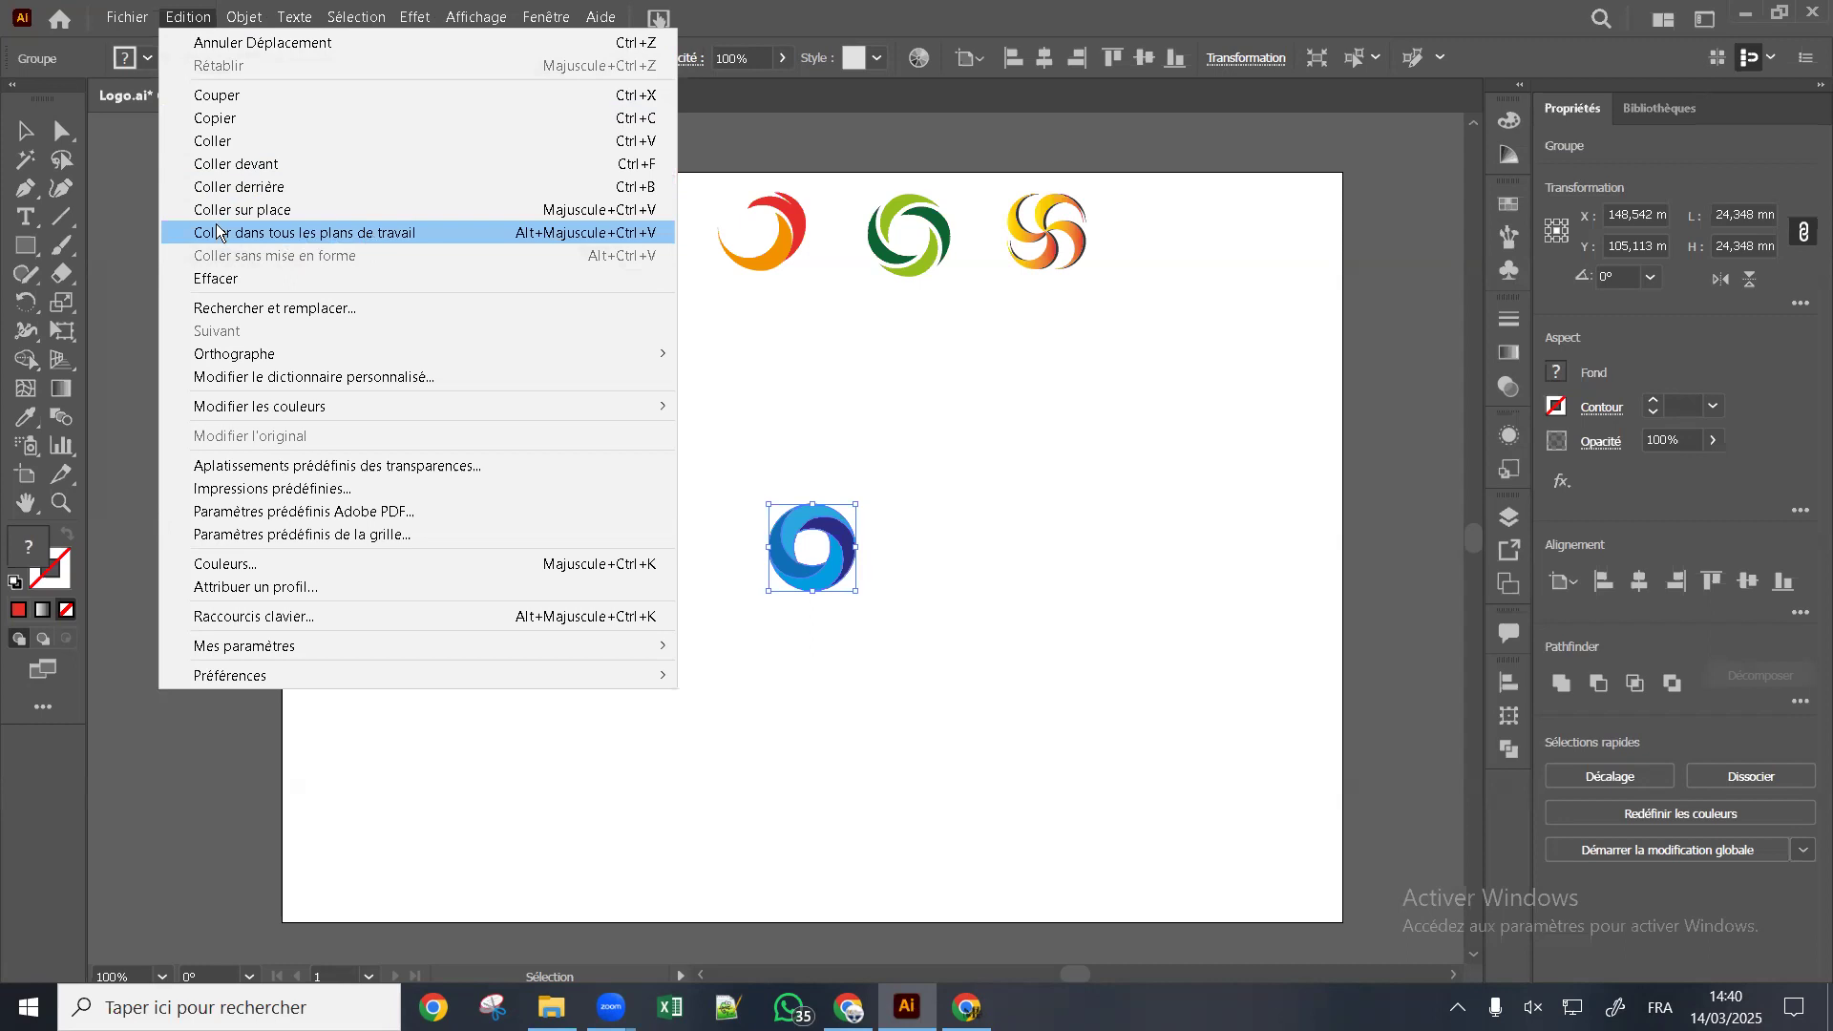
left_click(913, 492)
left_click_drag(841, 528, 669, 403)
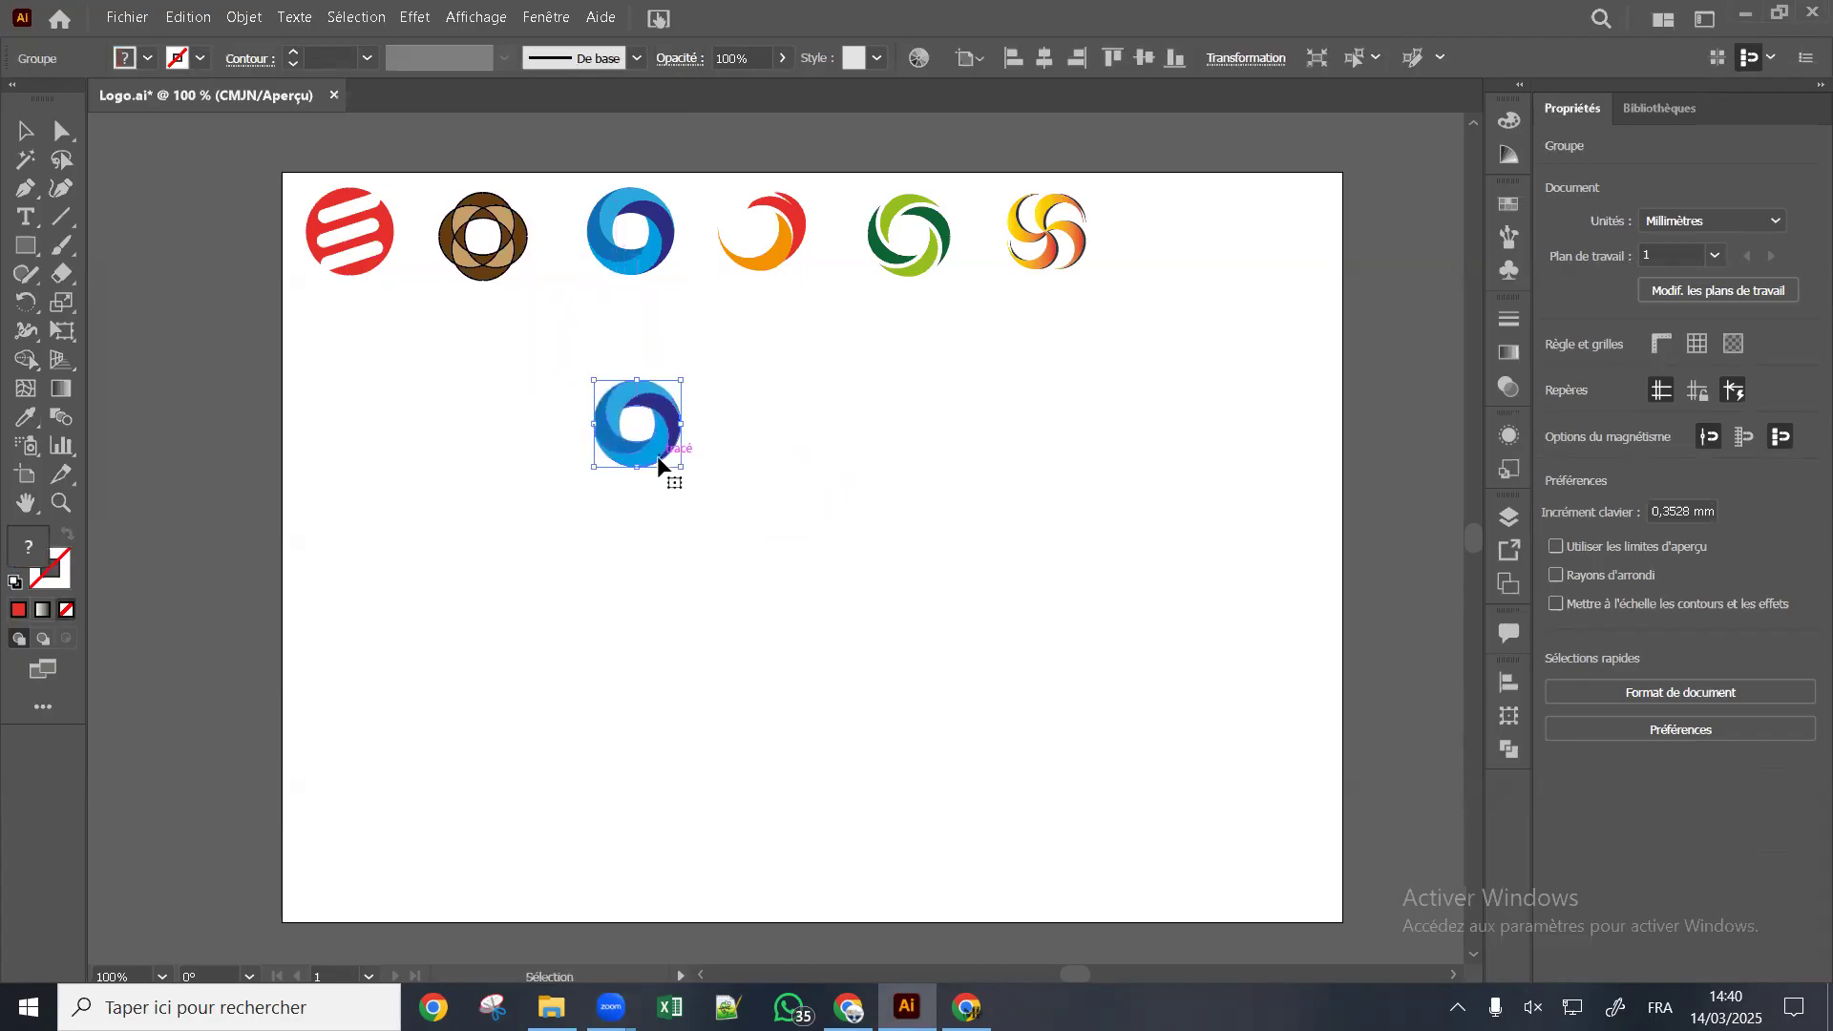
key("Delete")
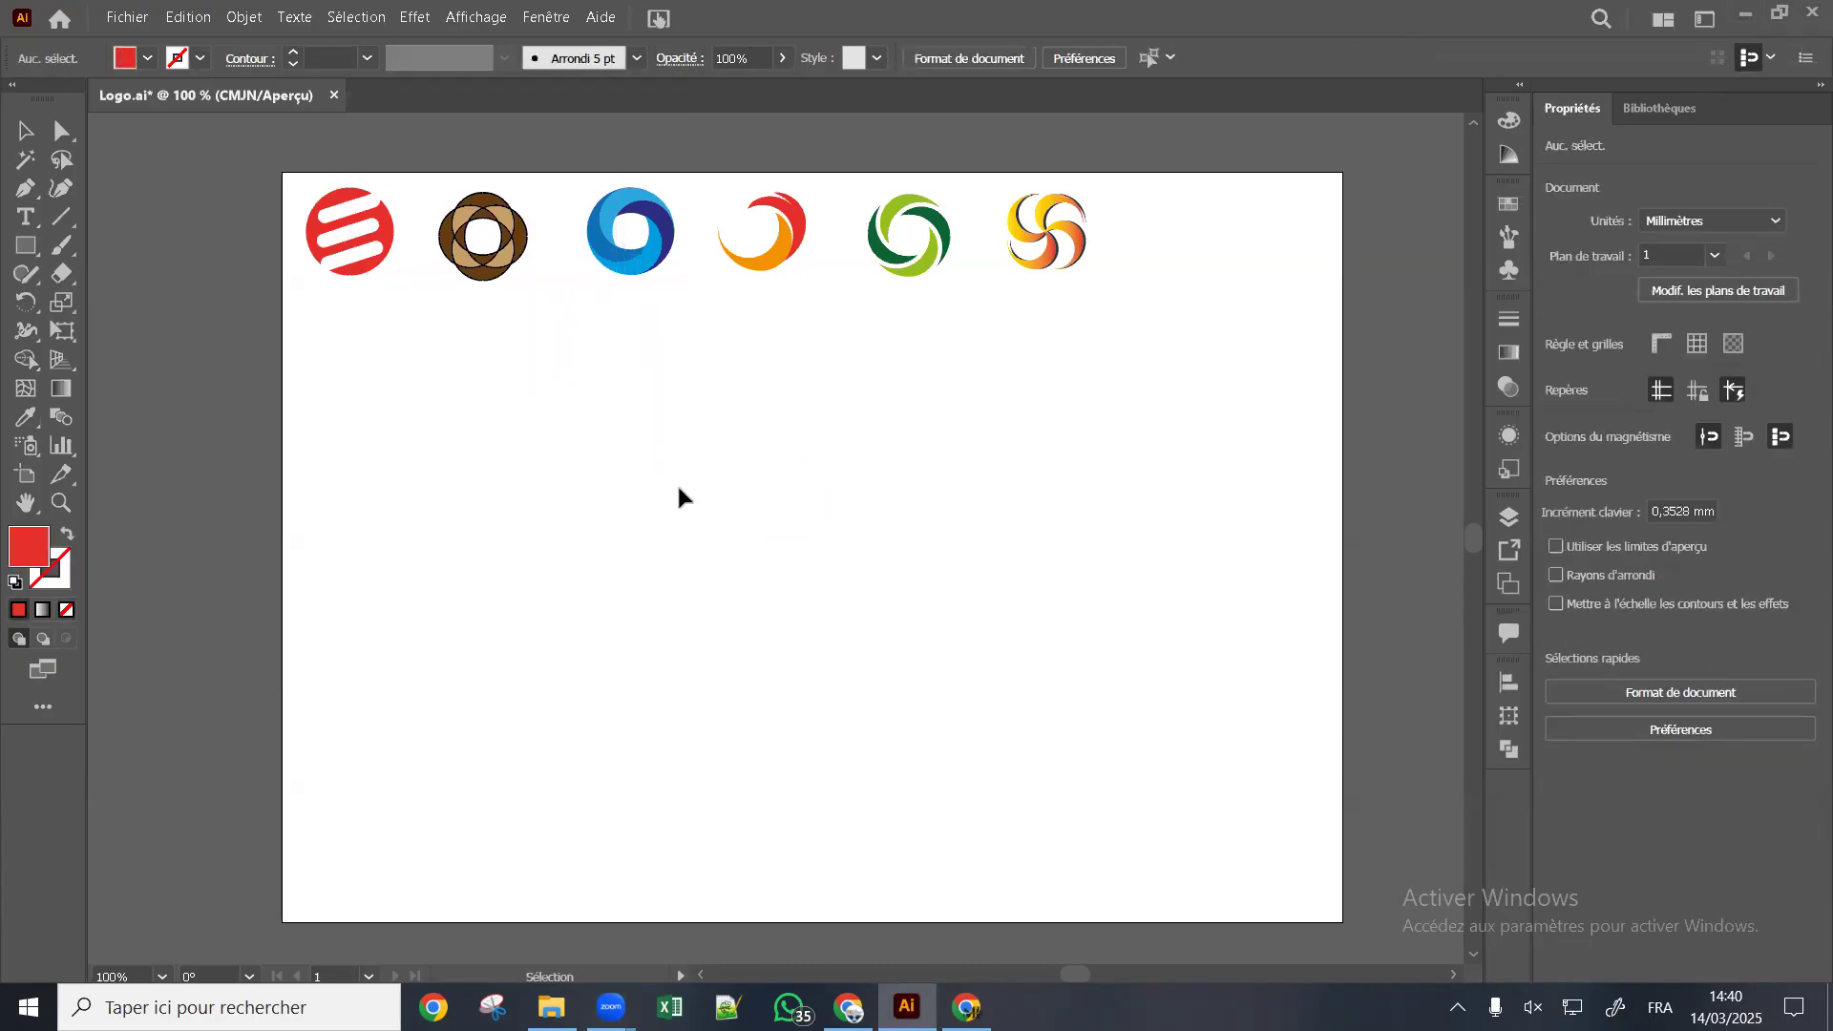
Draw a circle about 97.4 mm in diameter in the middle of the artboard with the Ellipse tool
right_click(25, 245)
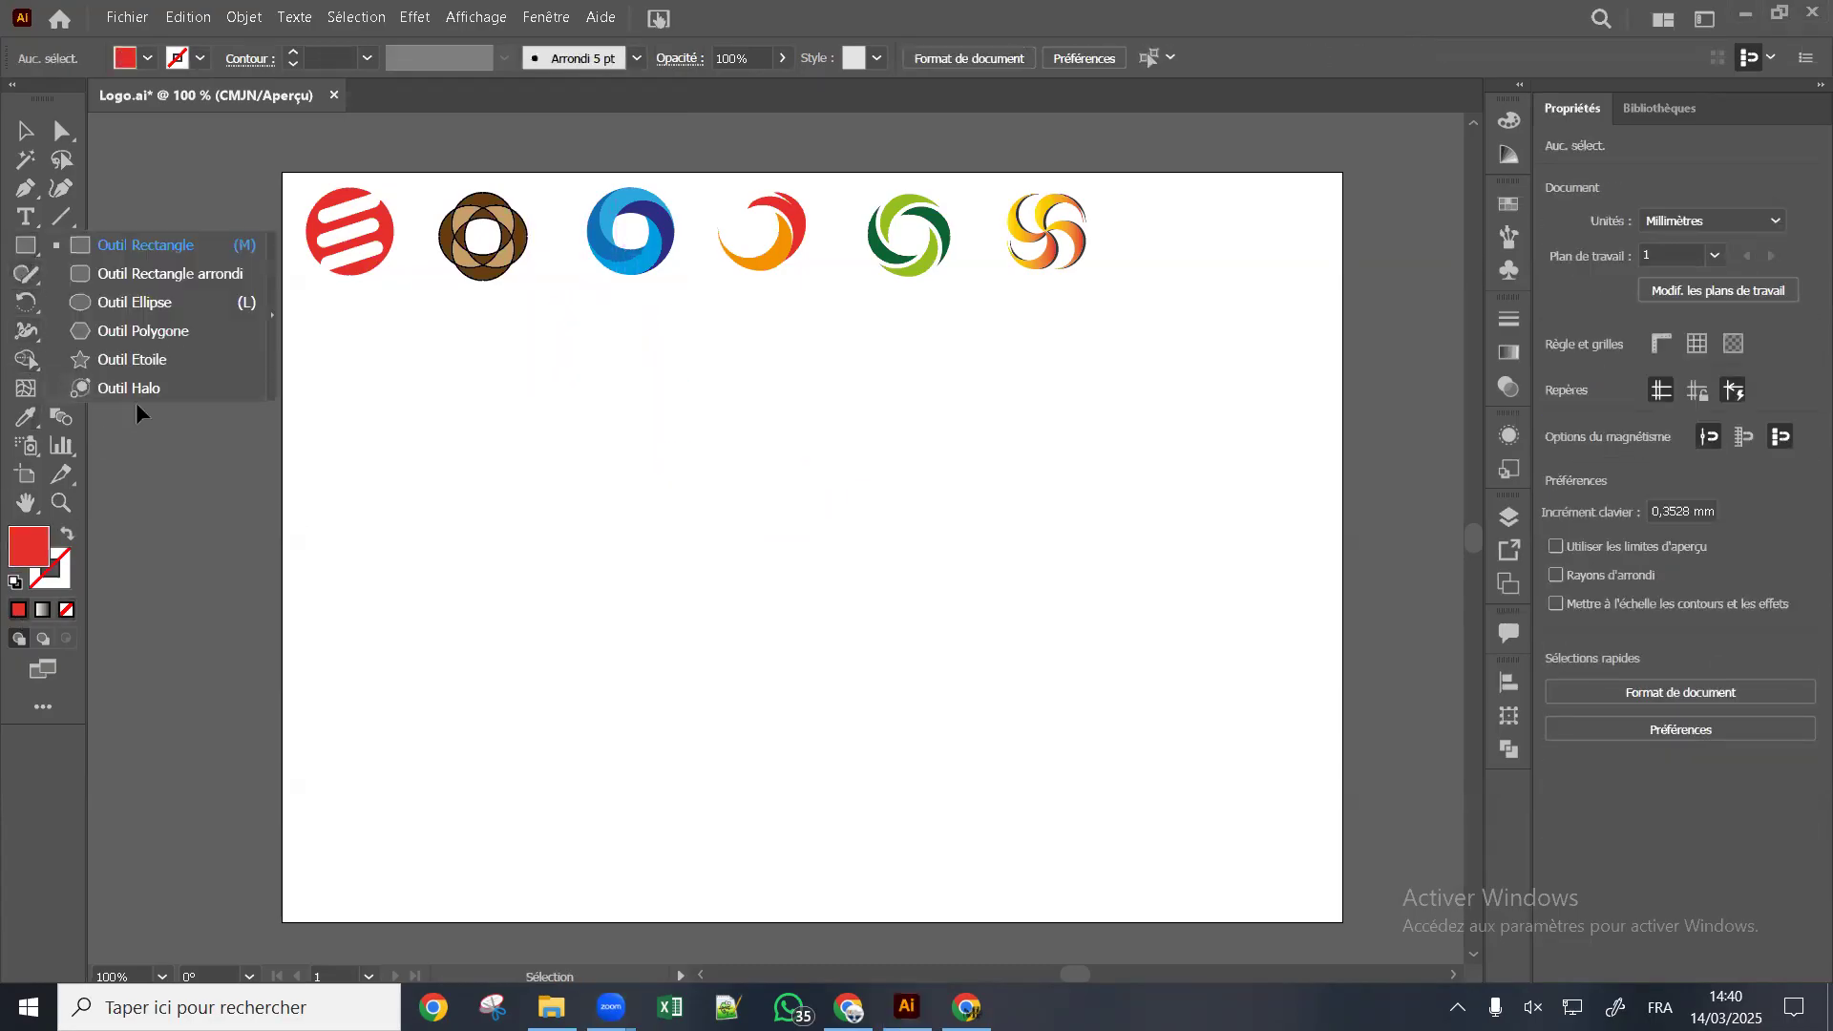
left_click(122, 303)
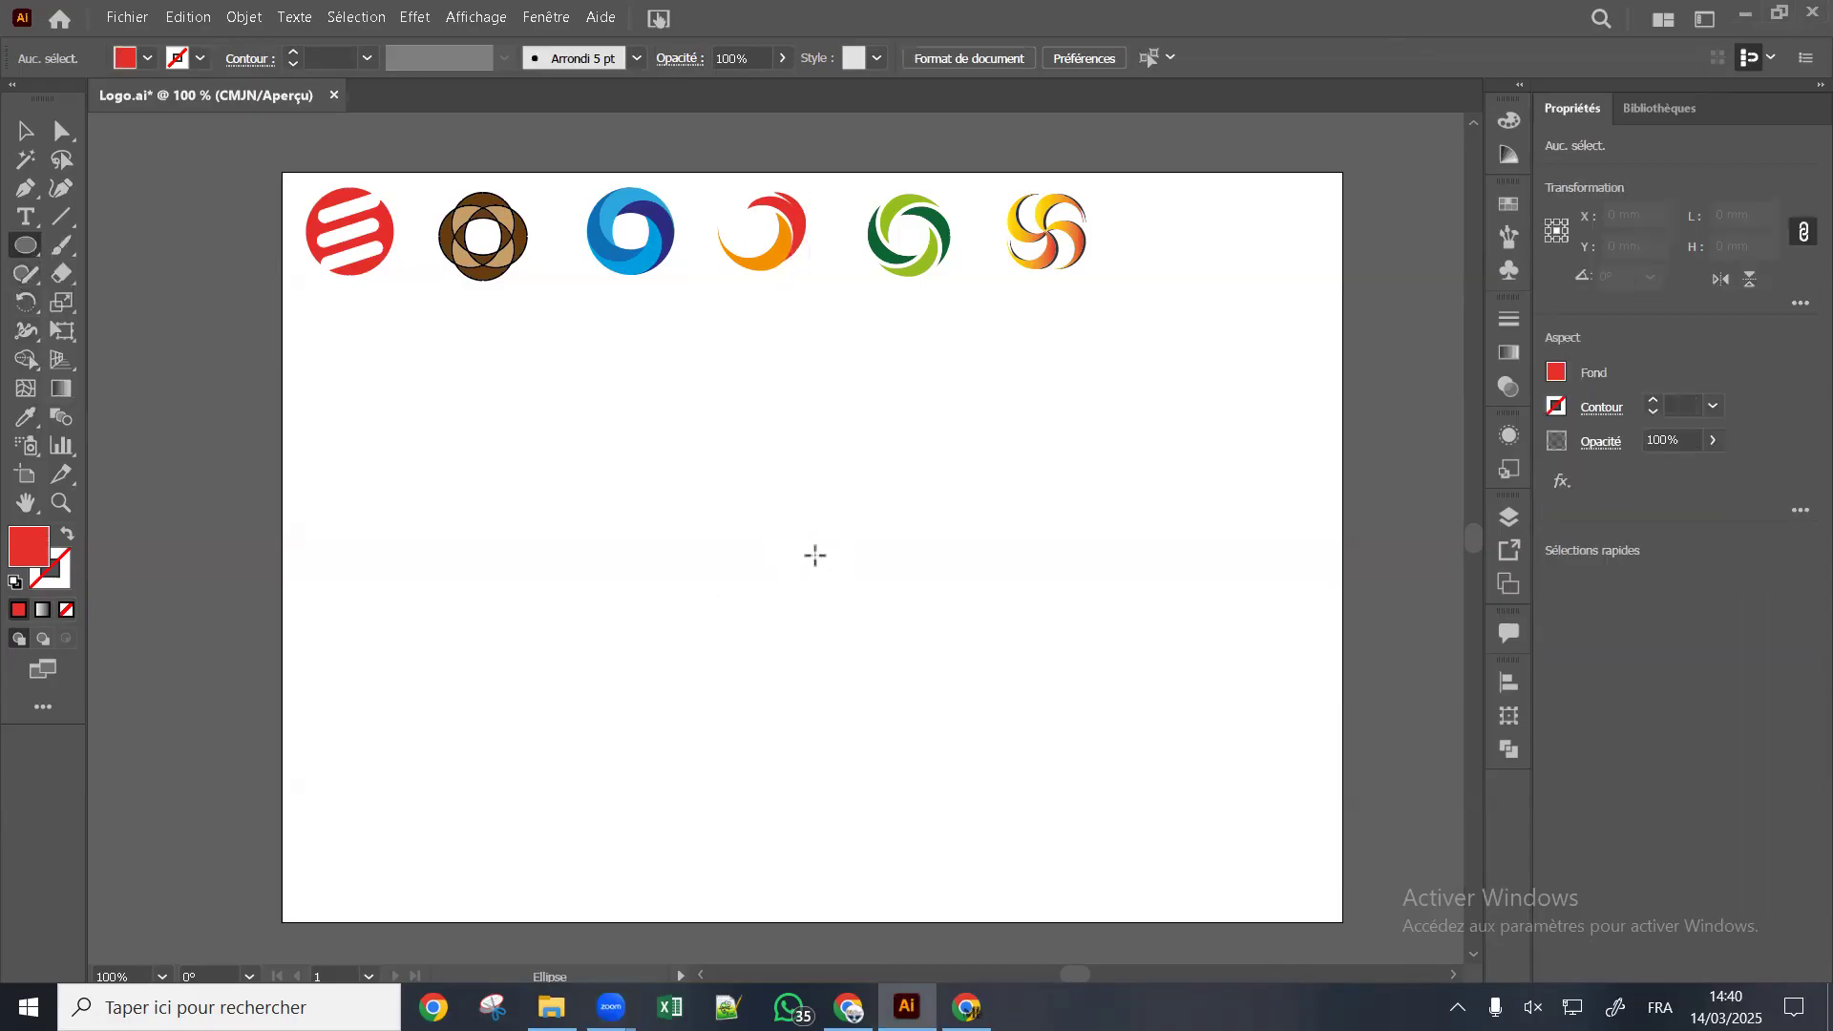
mouse_move(812, 578)
left_mouse_down()
mouse_move(964, 511)
mouse_move(1028, 440)
mouse_move(1026, 463)
mouse_move(1115, 398)
mouse_move(1045, 477)
mouse_move(1098, 439)
mouse_move(1054, 462)
mouse_move(1071, 422)
mouse_move(902, 522)
mouse_move(989, 462)
mouse_move(1032, 396)
mouse_move(1059, 388)
mouse_move(1002, 433)
mouse_move(1086, 393)
mouse_move(1019, 449)
mouse_move(1073, 412)
mouse_move(1029, 440)
mouse_move(1072, 417)
mouse_move(974, 541)
mouse_move(1079, 353)
mouse_move(1004, 378)
mouse_move(974, 506)
mouse_move(1086, 353)
mouse_move(982, 507)
mouse_move(1010, 342)
mouse_move(1050, 373)
mouse_move(1031, 432)
mouse_move(1104, 319)
mouse_move(983, 484)
left_mouse_up()
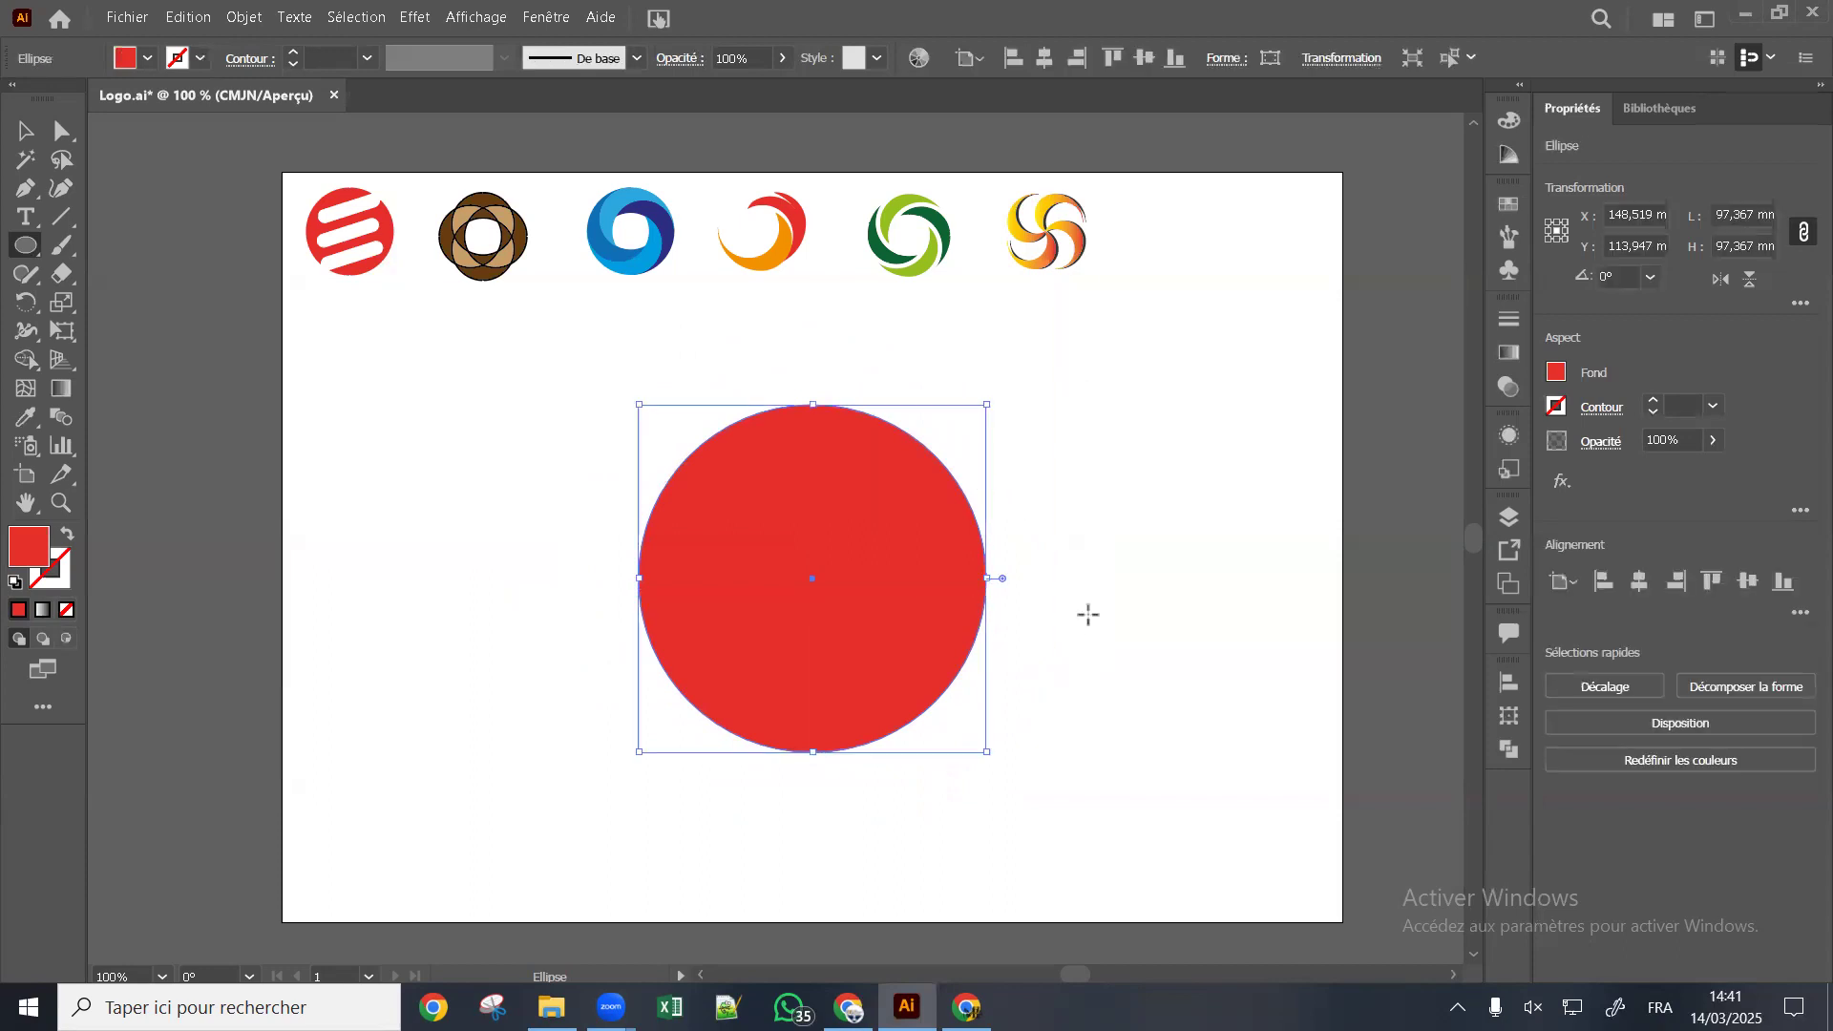
Remove the red fill from the large circle by setting its fill to None
left_click(1558, 408)
left_click(1560, 375)
left_click(1560, 376)
left_click(1559, 376)
left_click(1560, 375)
left_click(1295, 458)
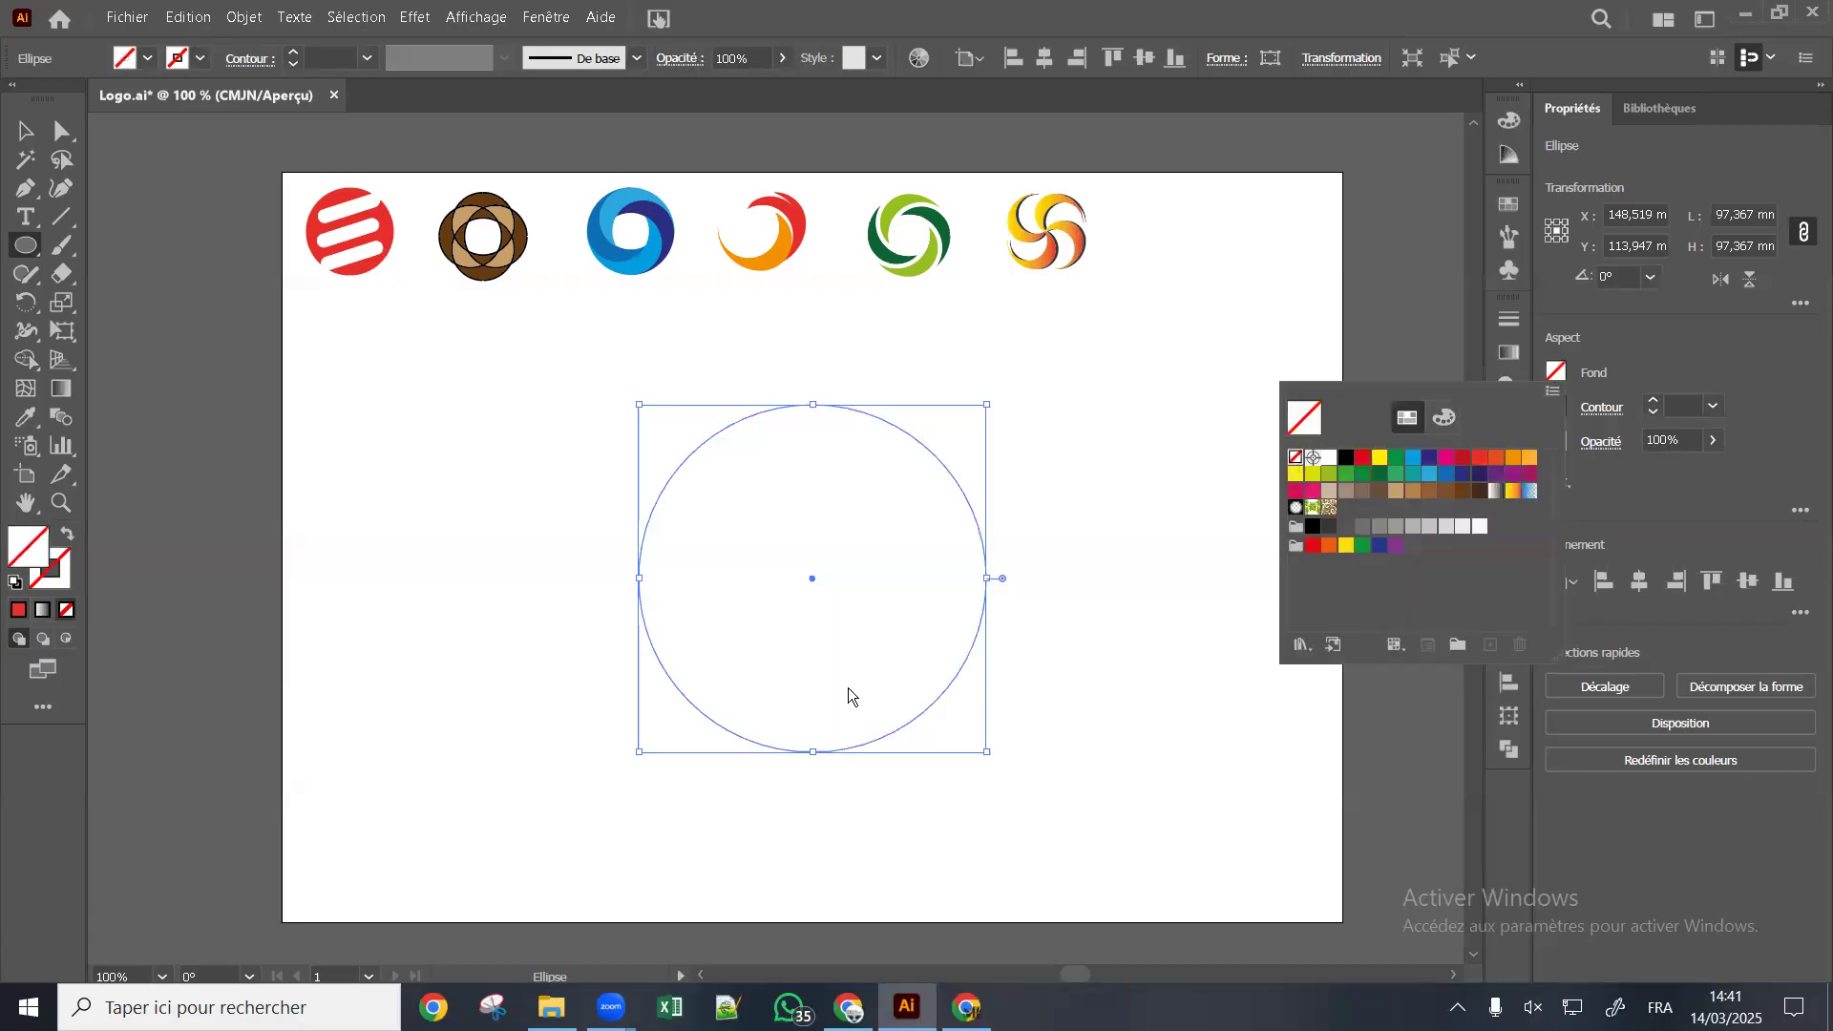
left_click(1638, 367)
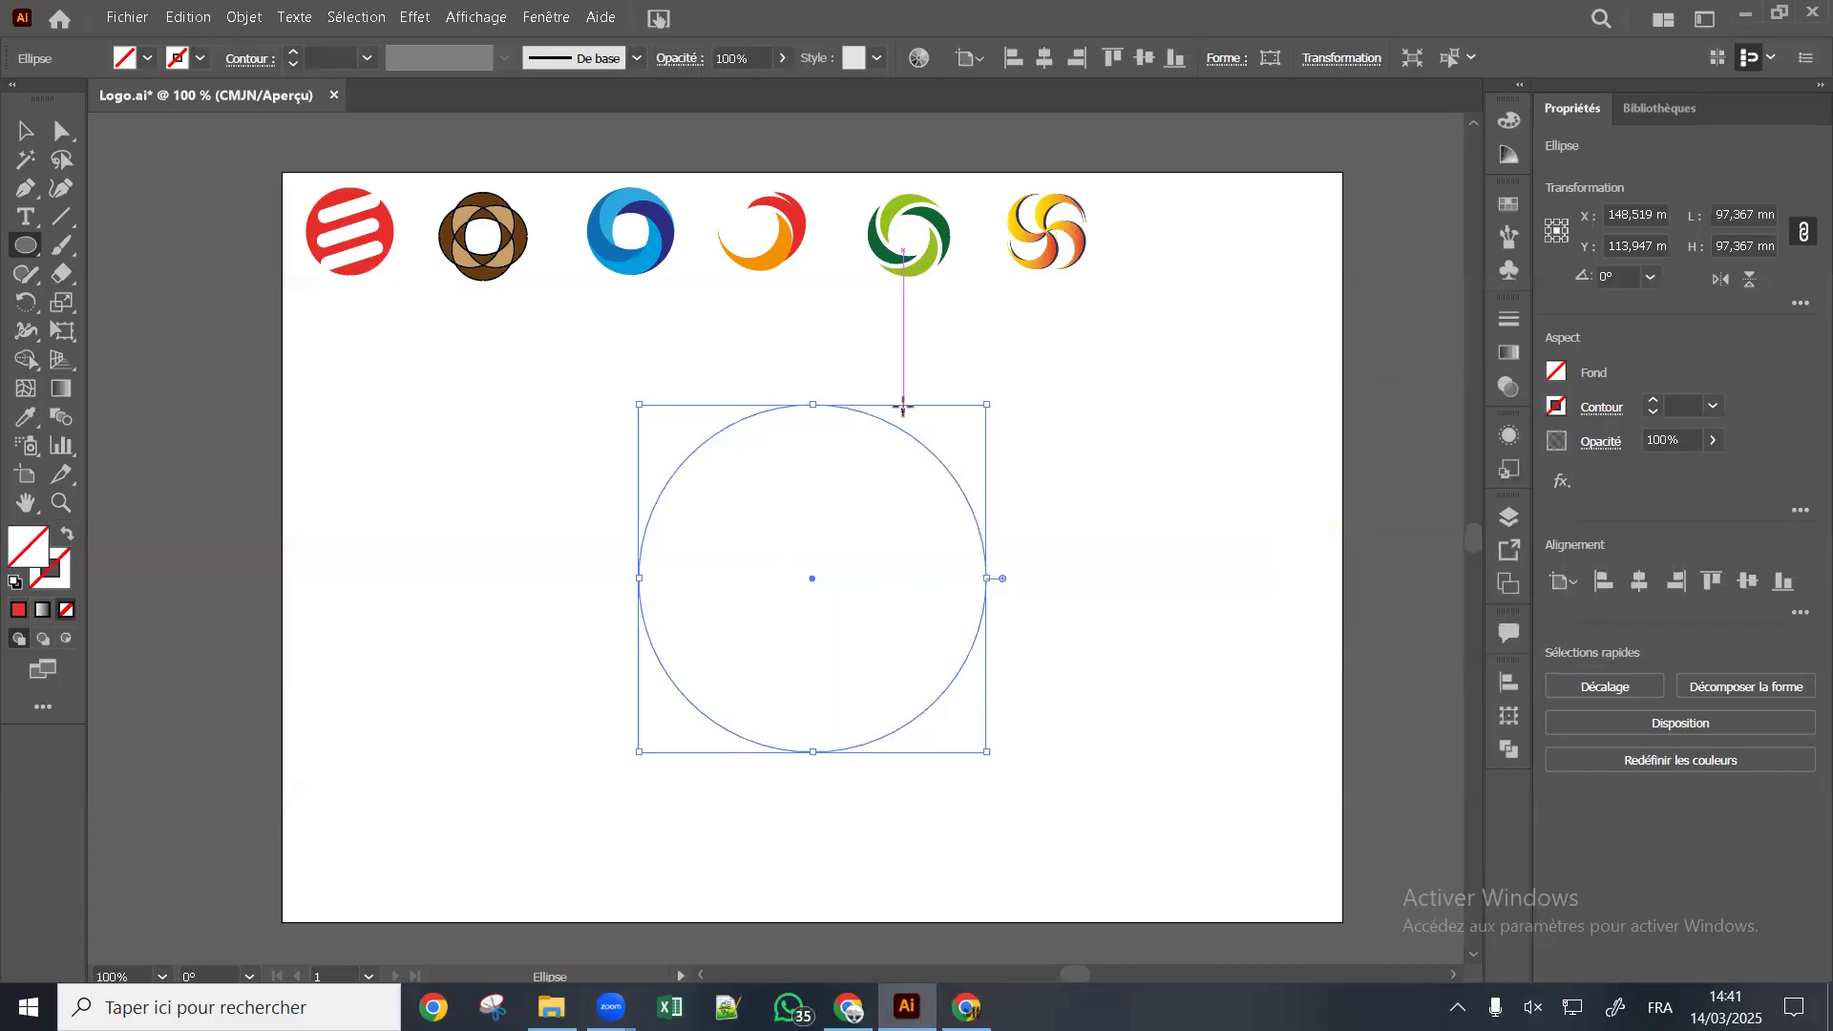
Convert the large unfilled circle into a guide
left_click(28, 132)
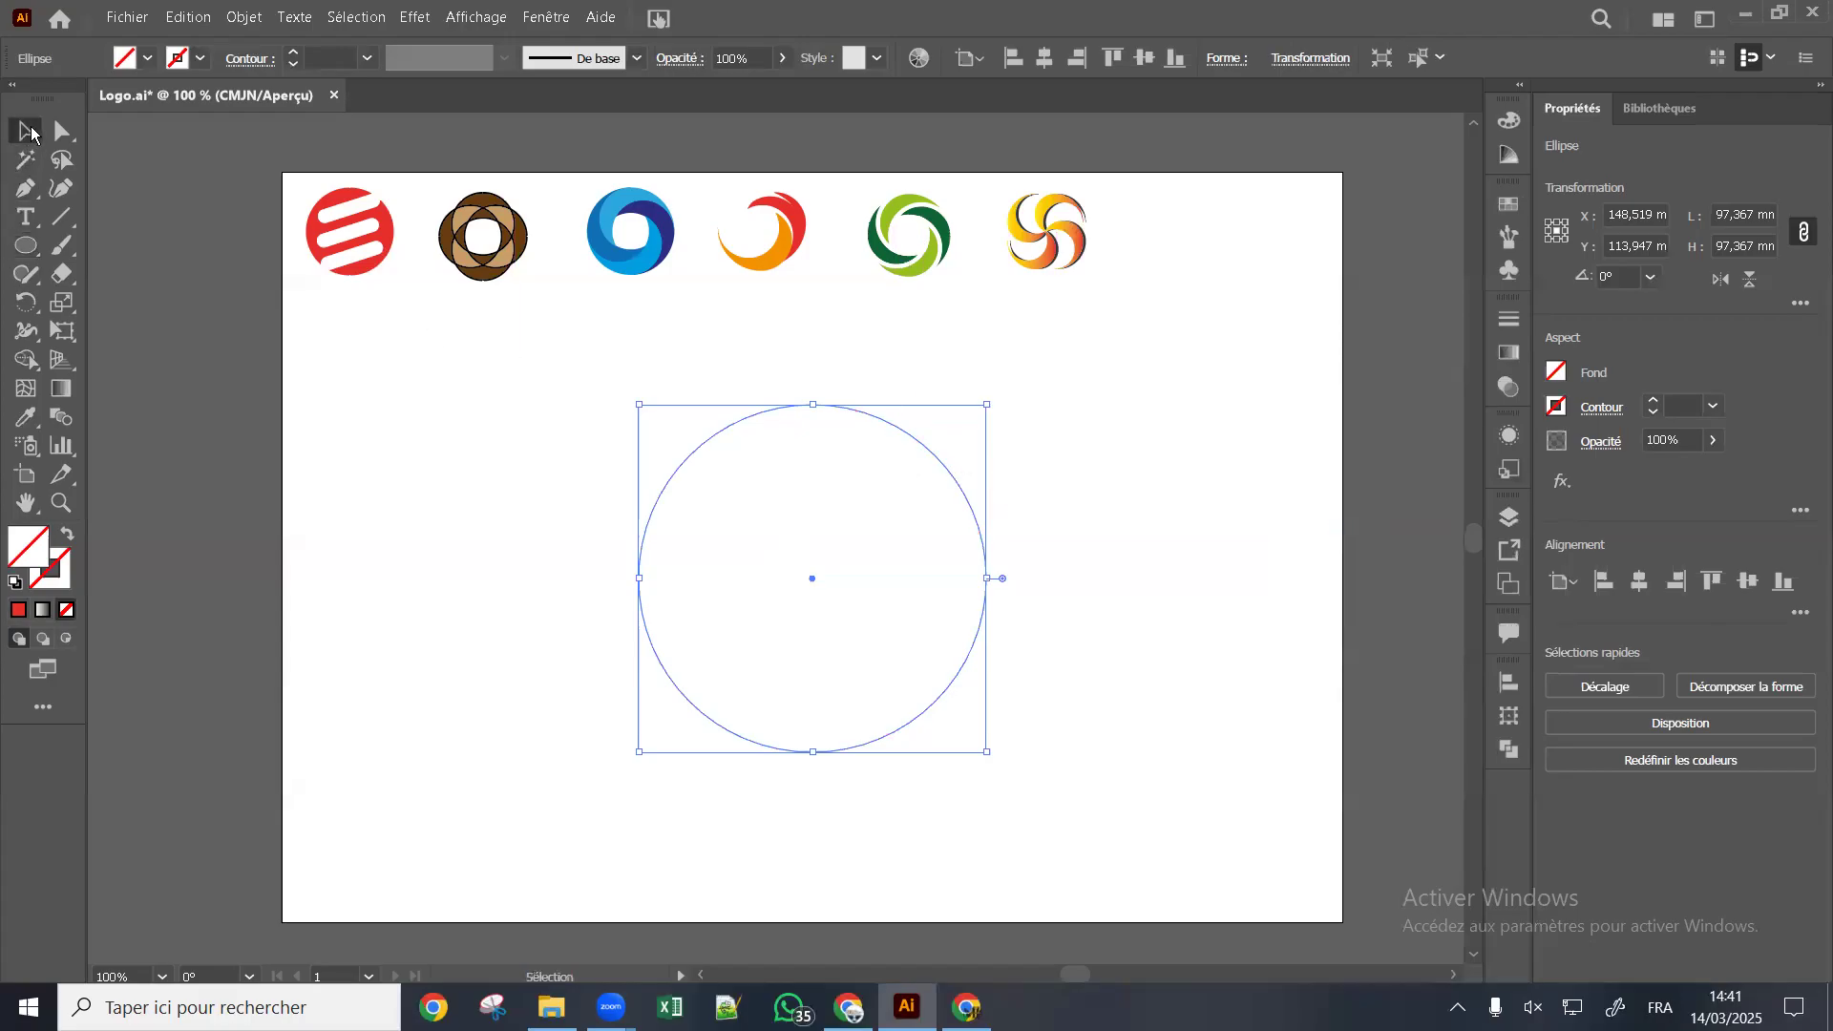
left_click(1076, 513)
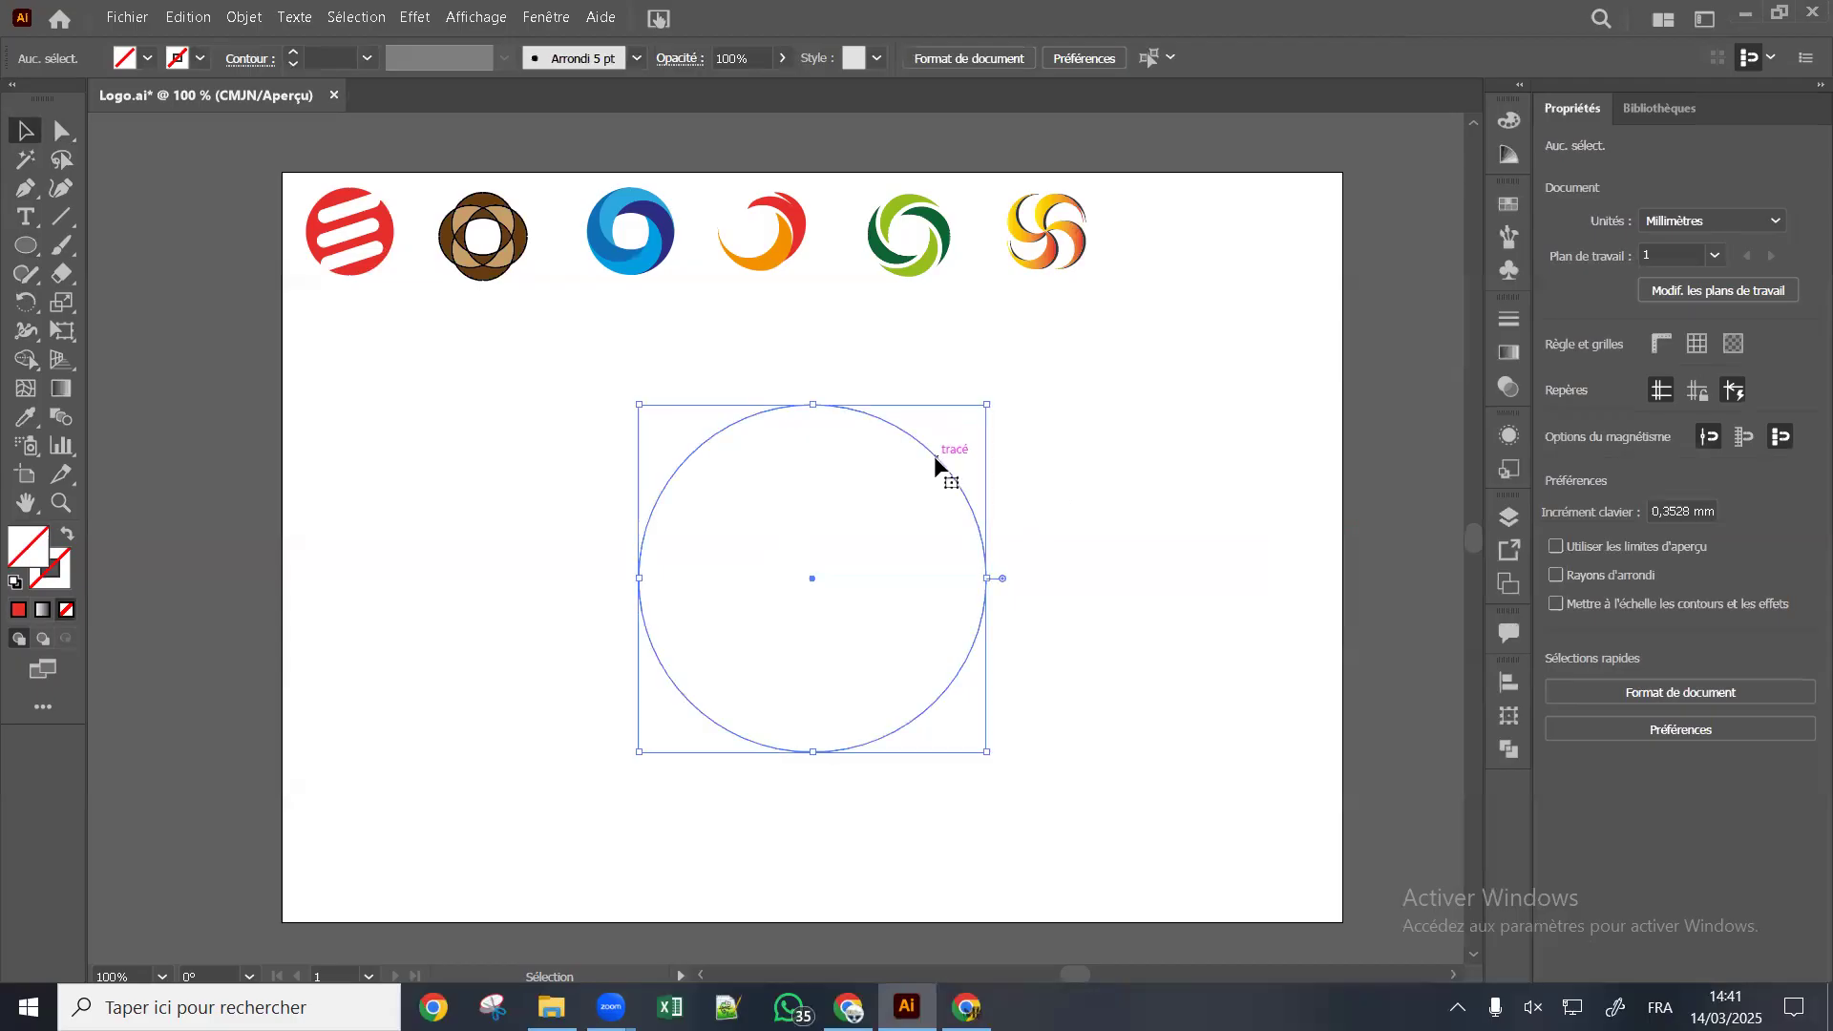
left_click(936, 457)
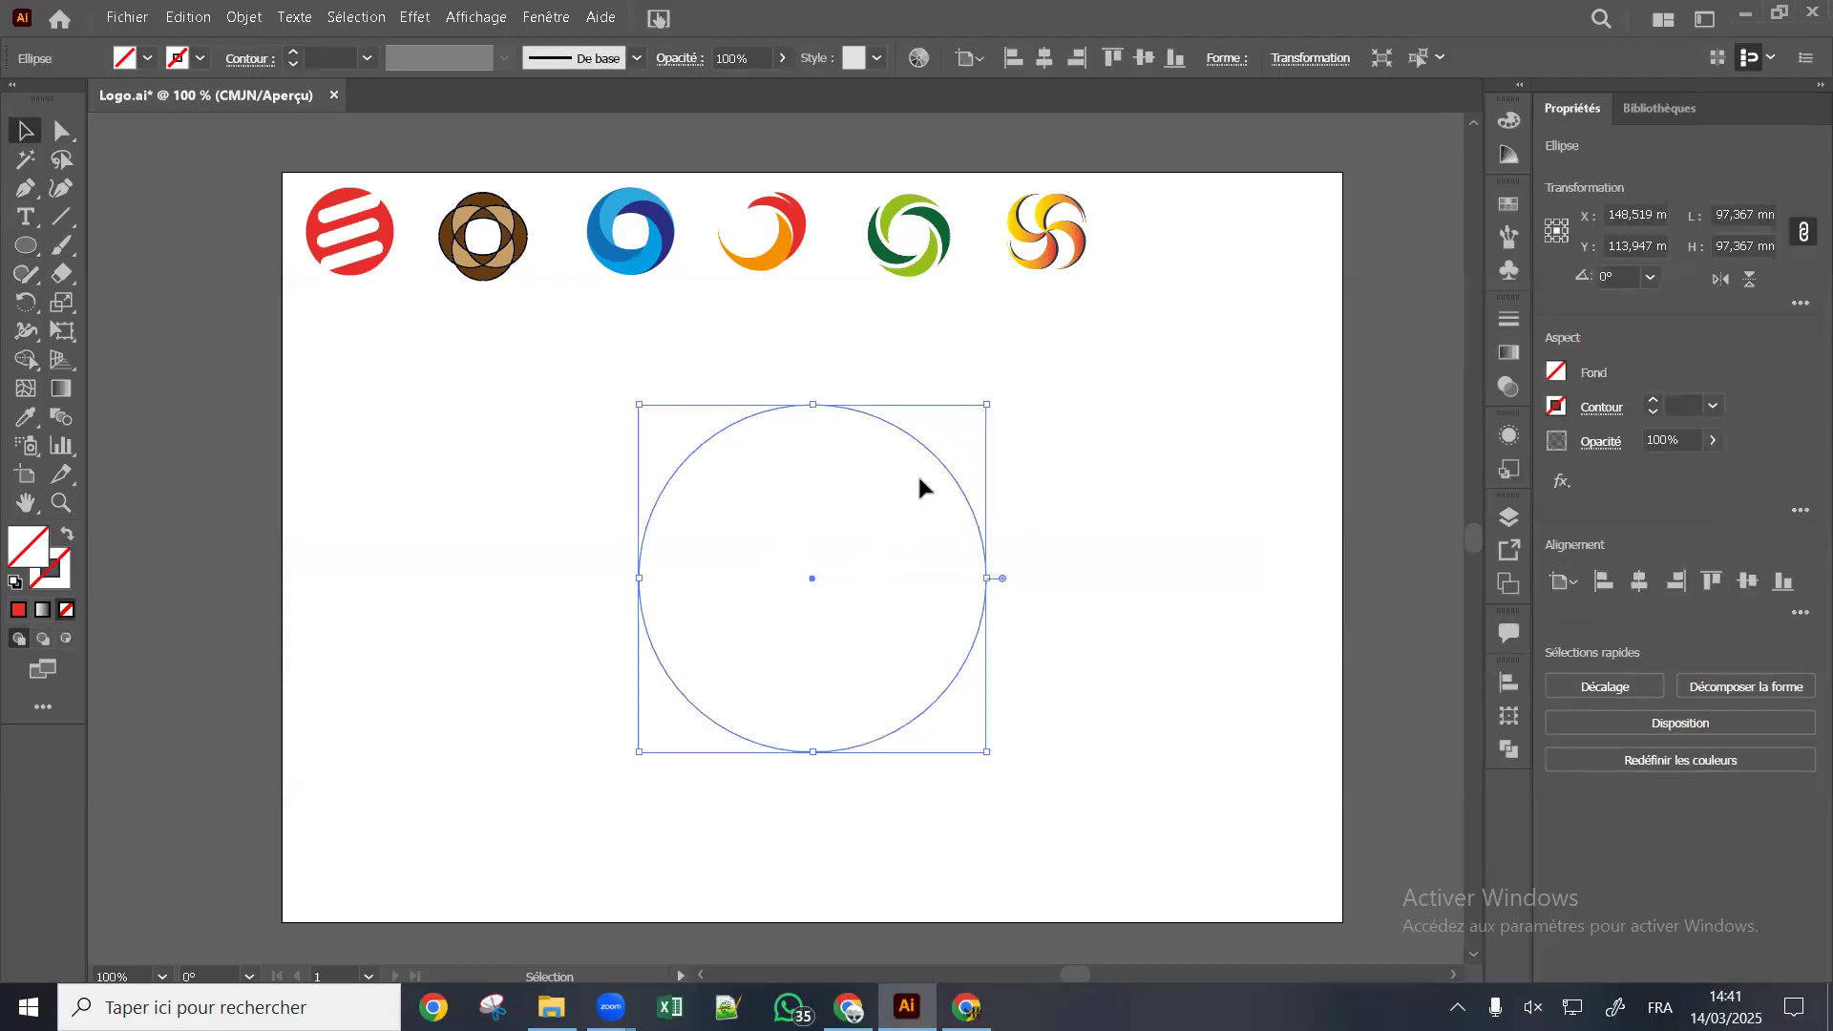
right_click(939, 464)
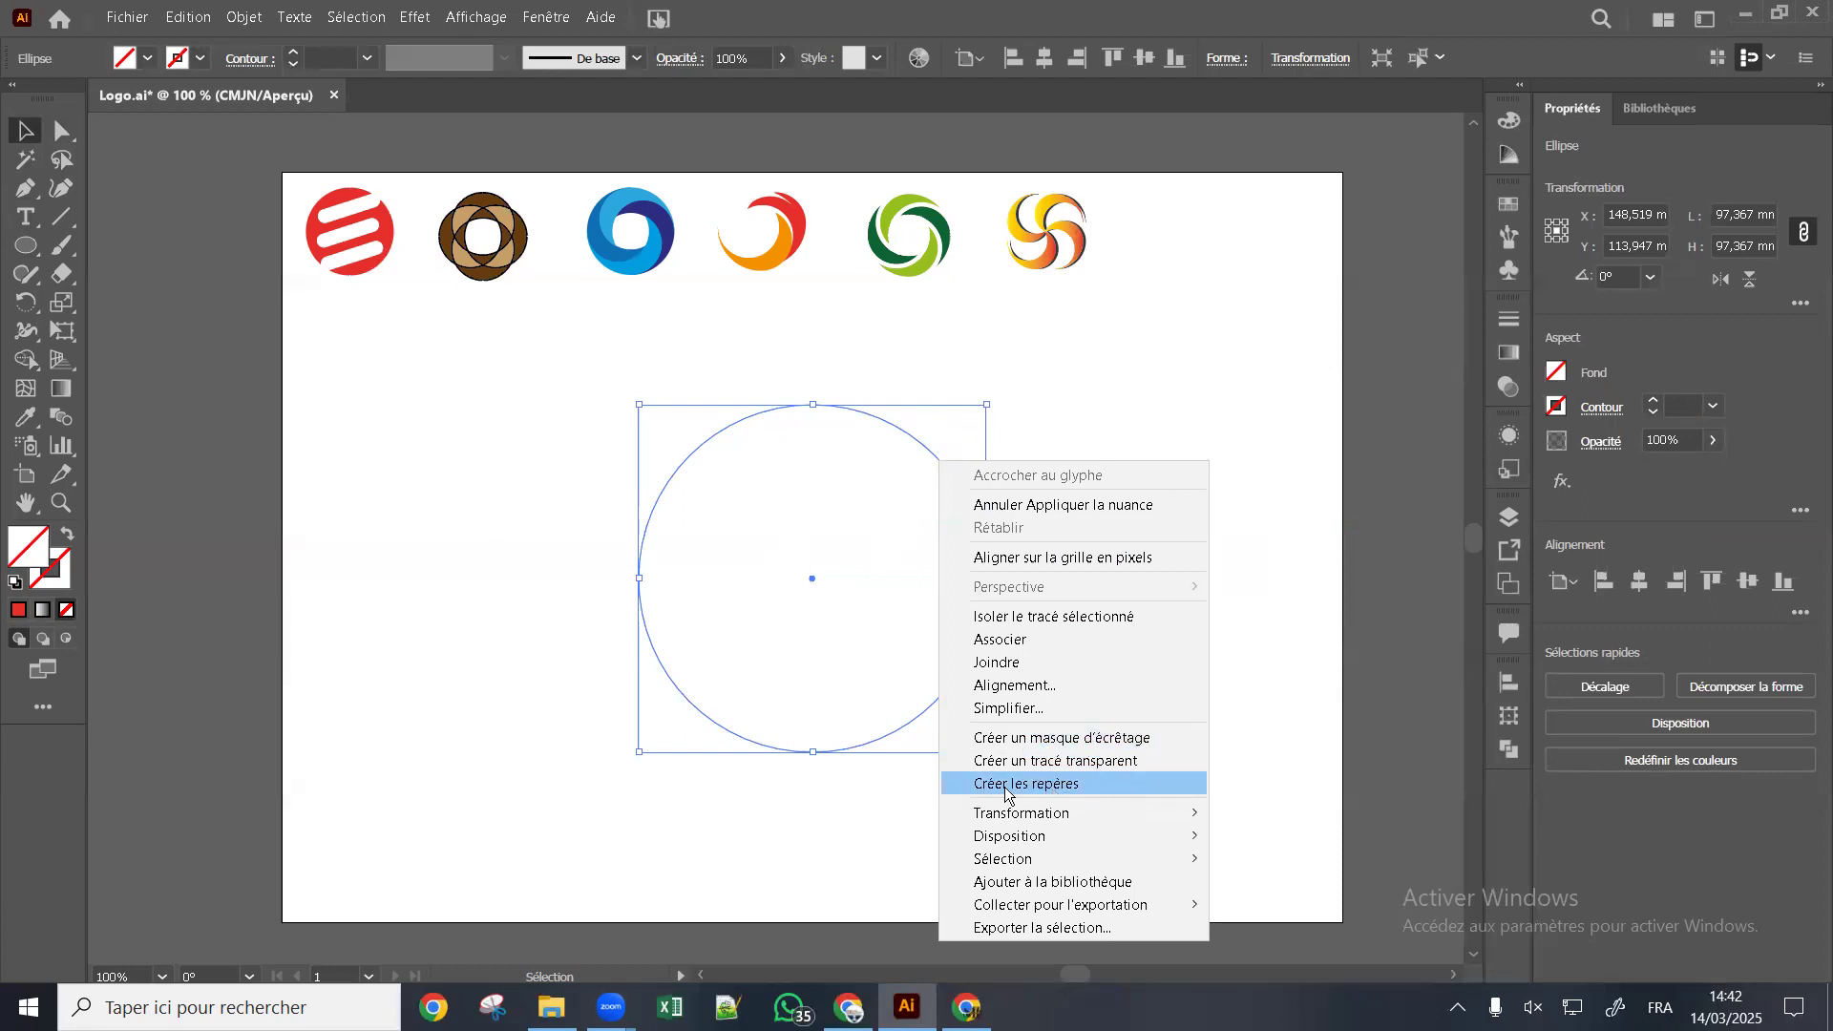
left_click(1043, 784)
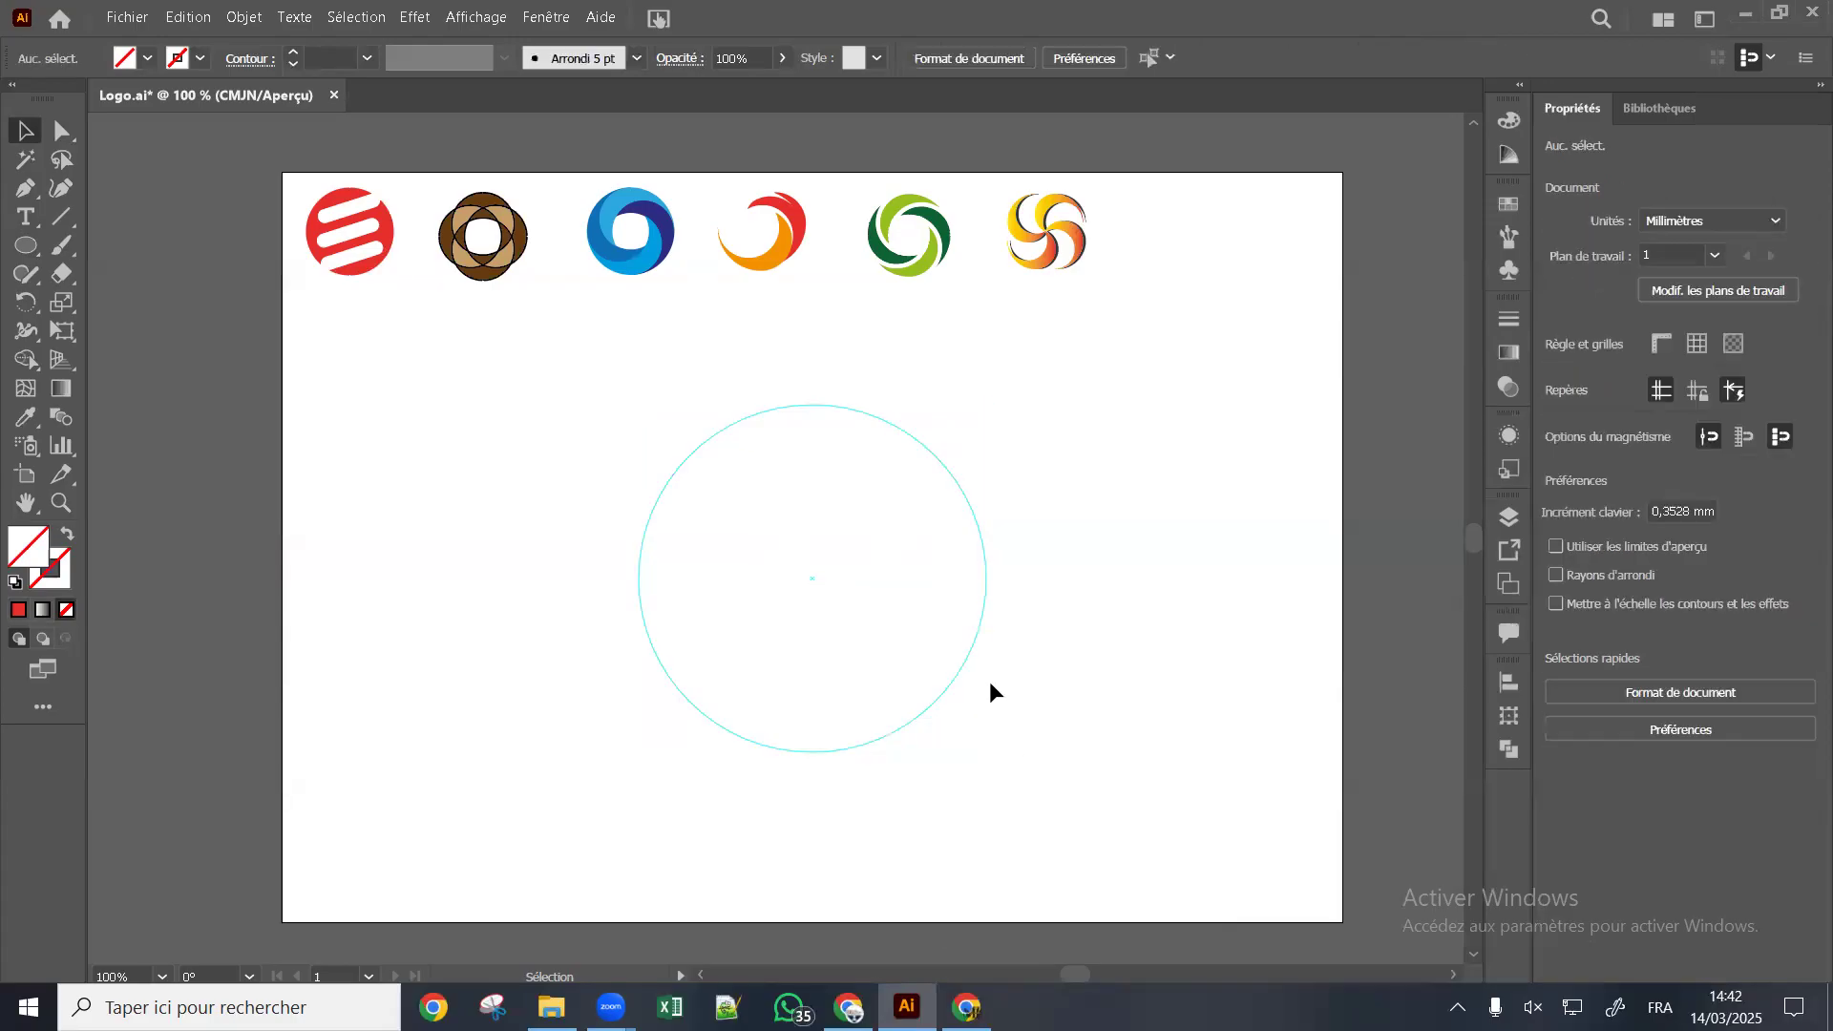
Move the circular guide to about X 146.8 mm, Y 116.8 mm and deselect it
left_click(962, 667)
mouse_move(959, 662)
left_mouse_down()
mouse_move(919, 695)
mouse_move(952, 694)
mouse_move(952, 675)
left_mouse_up()
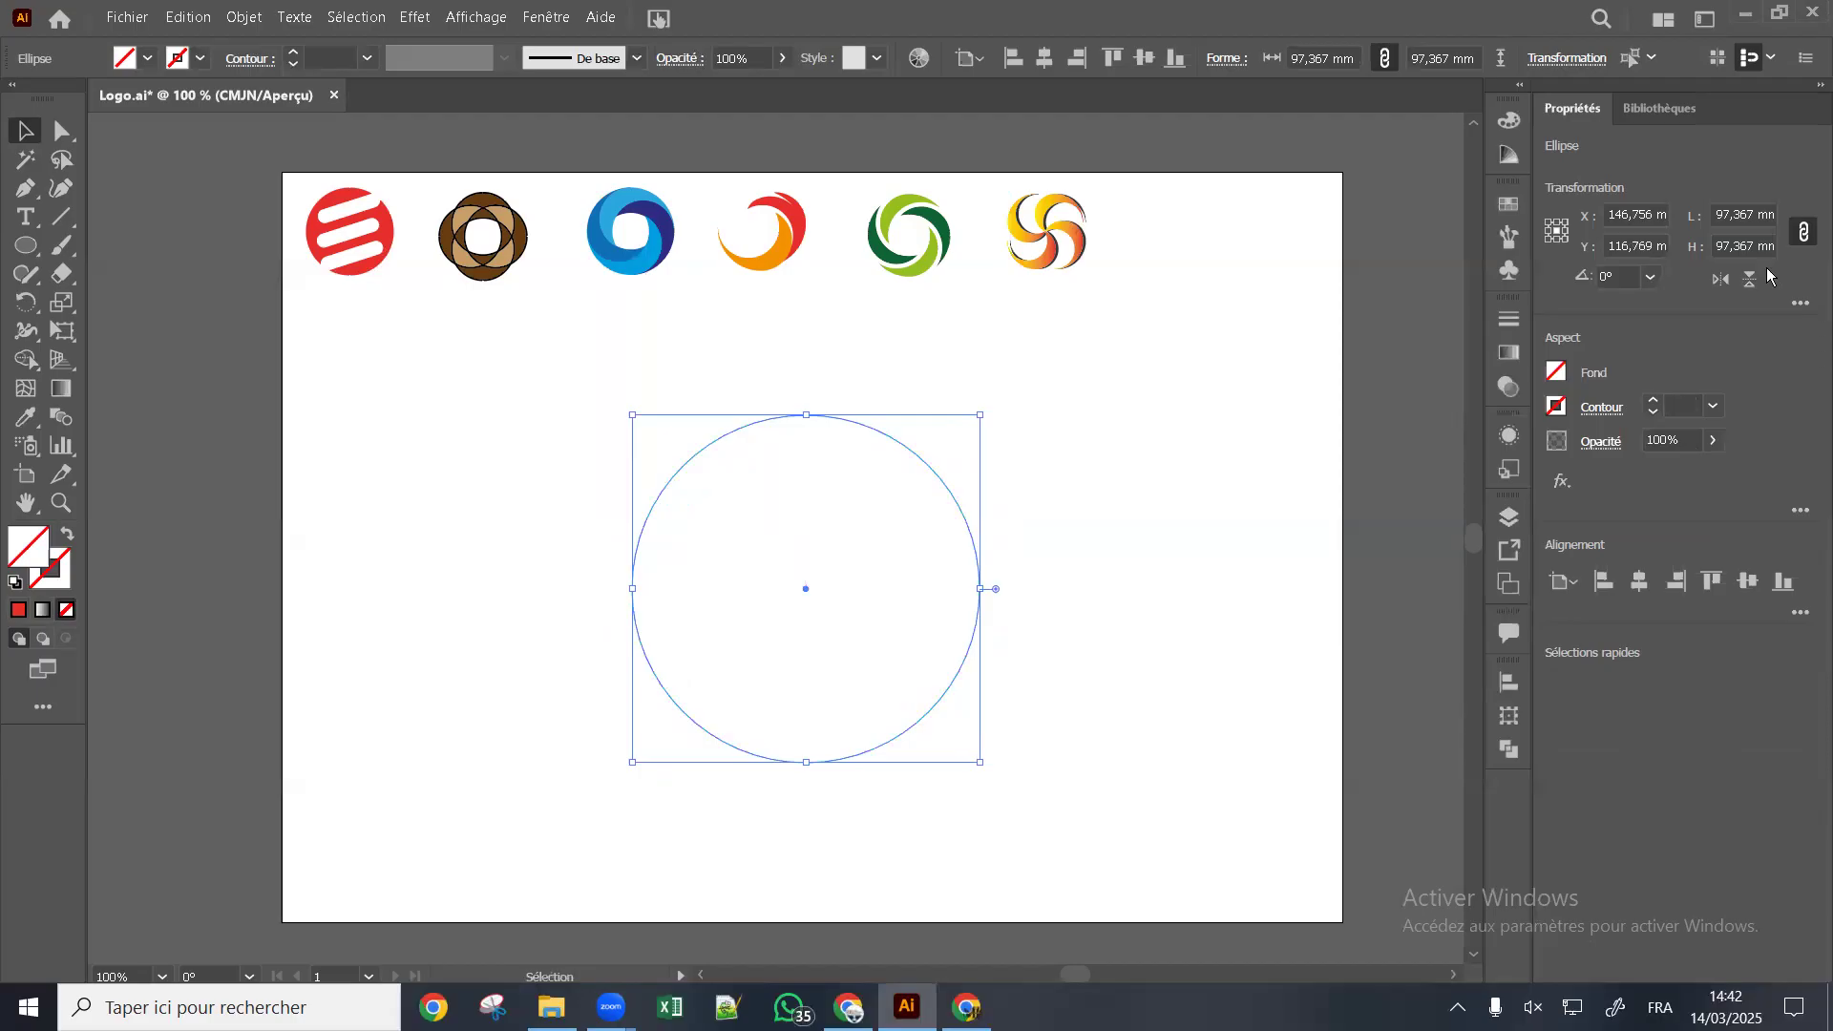
left_click(992, 628)
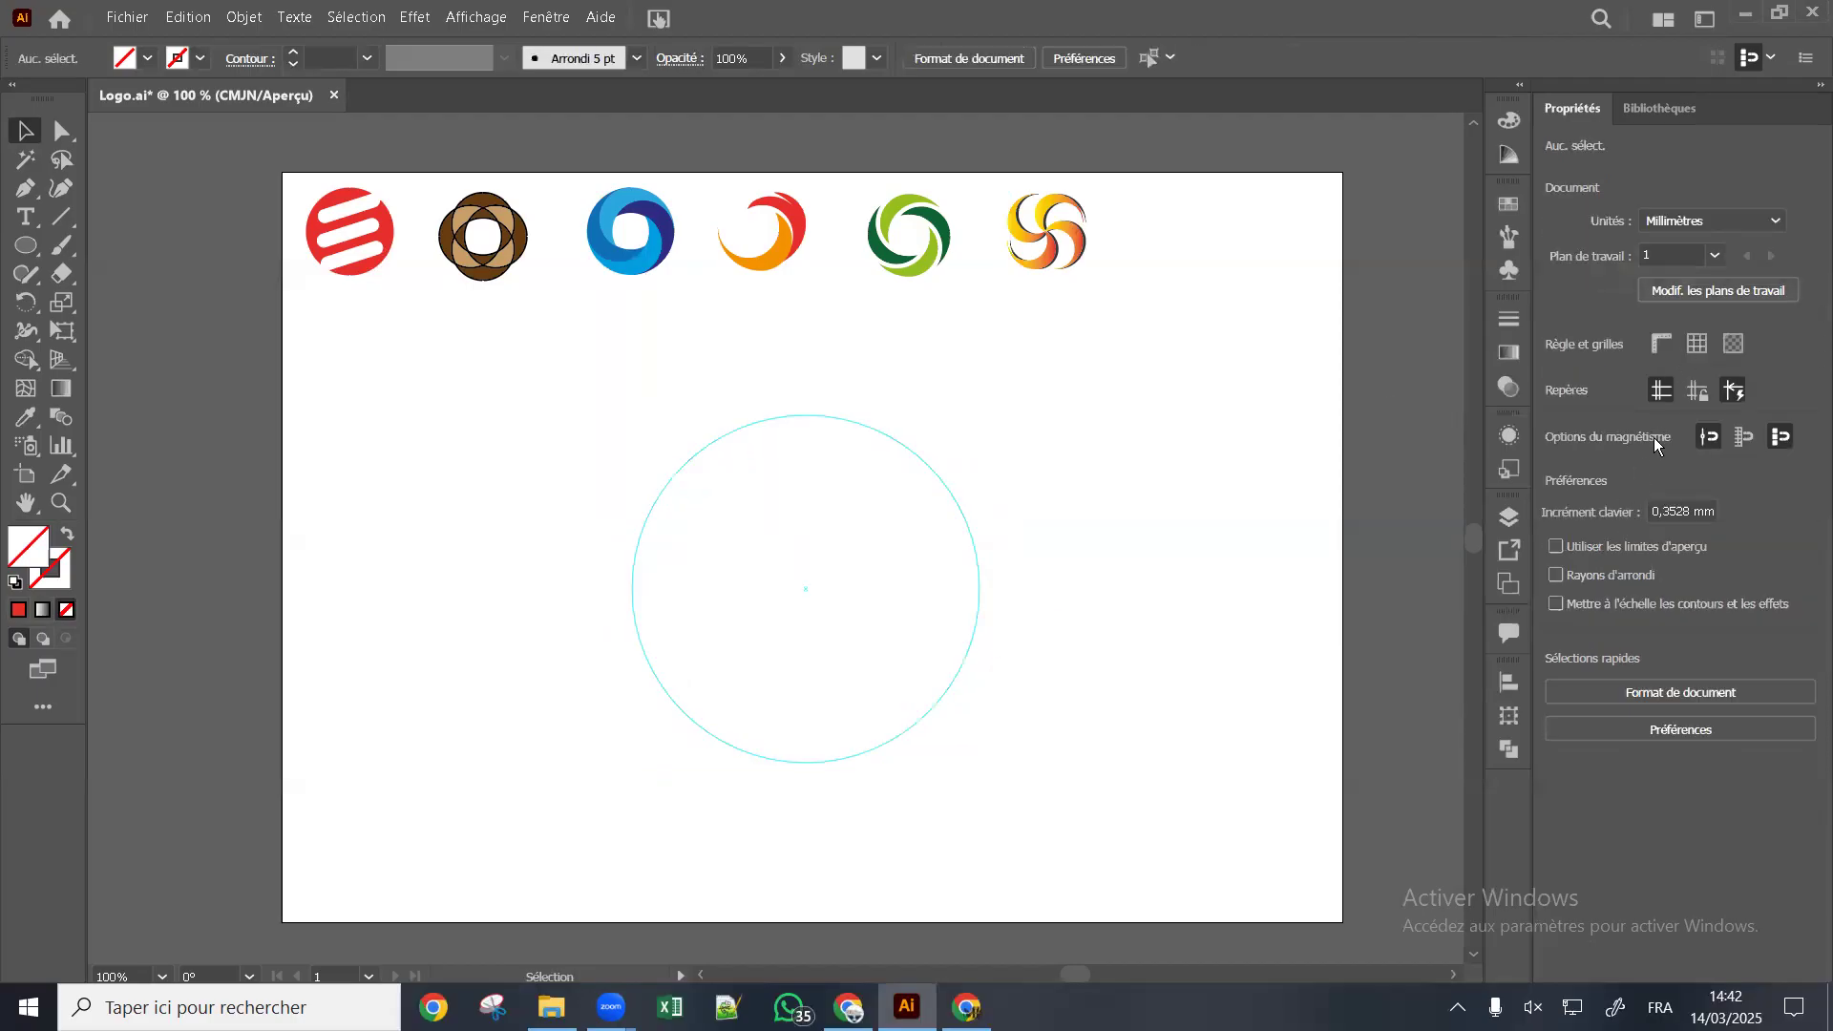
Lock the guides, then hide them and show them again
left_click(1700, 391)
left_click(1661, 390)
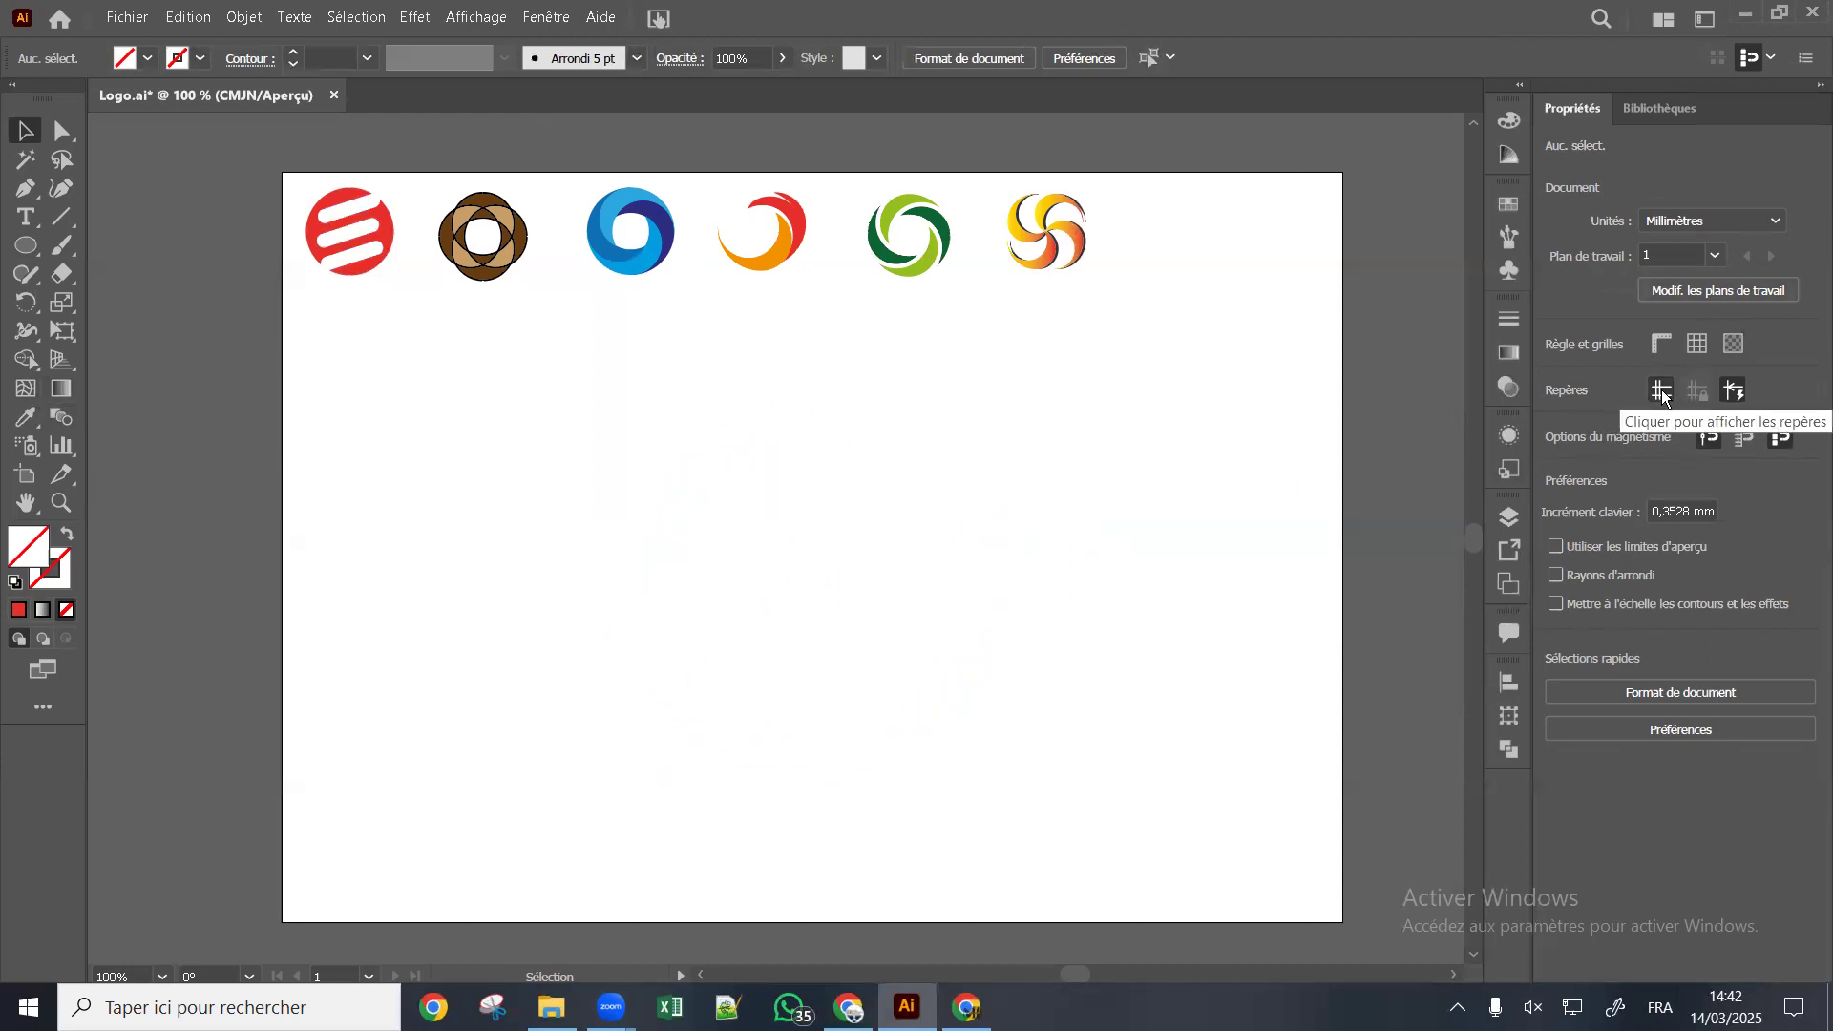
left_click(1661, 391)
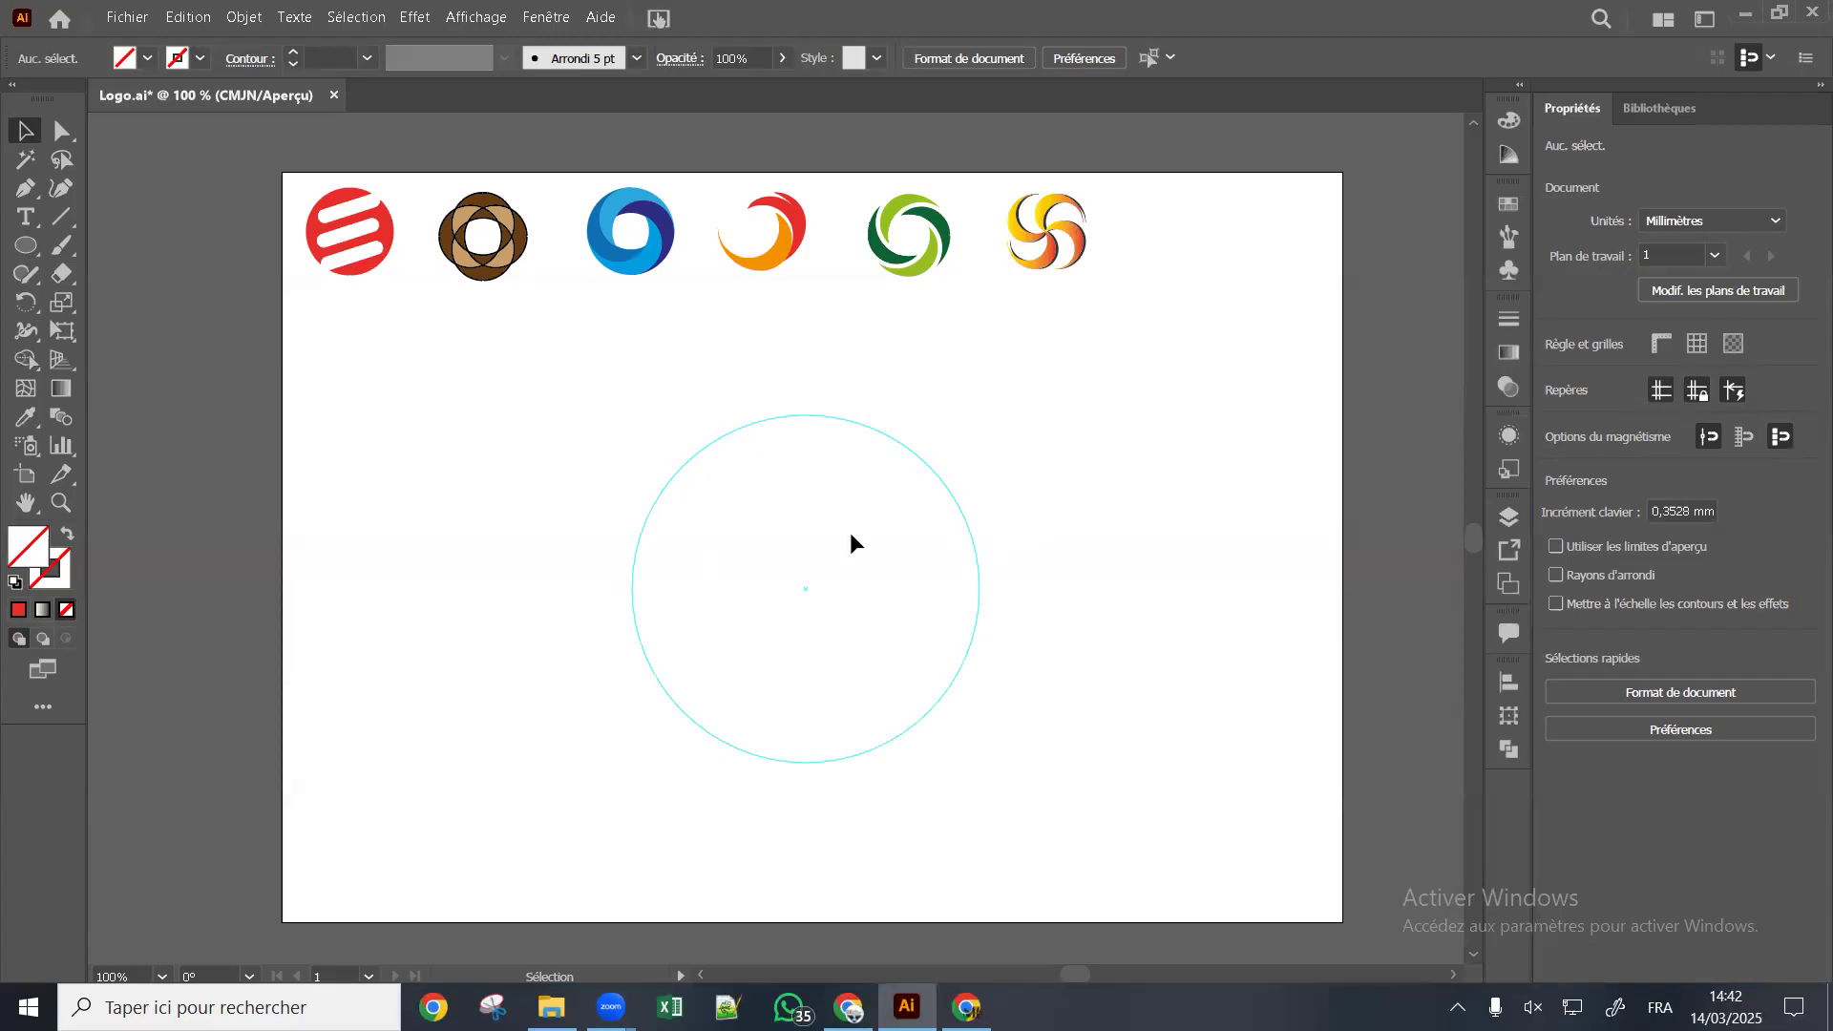
left_click_drag(689, 171, 559, 300)
left_click(638, 317)
left_click(659, 251)
left_click(628, 330)
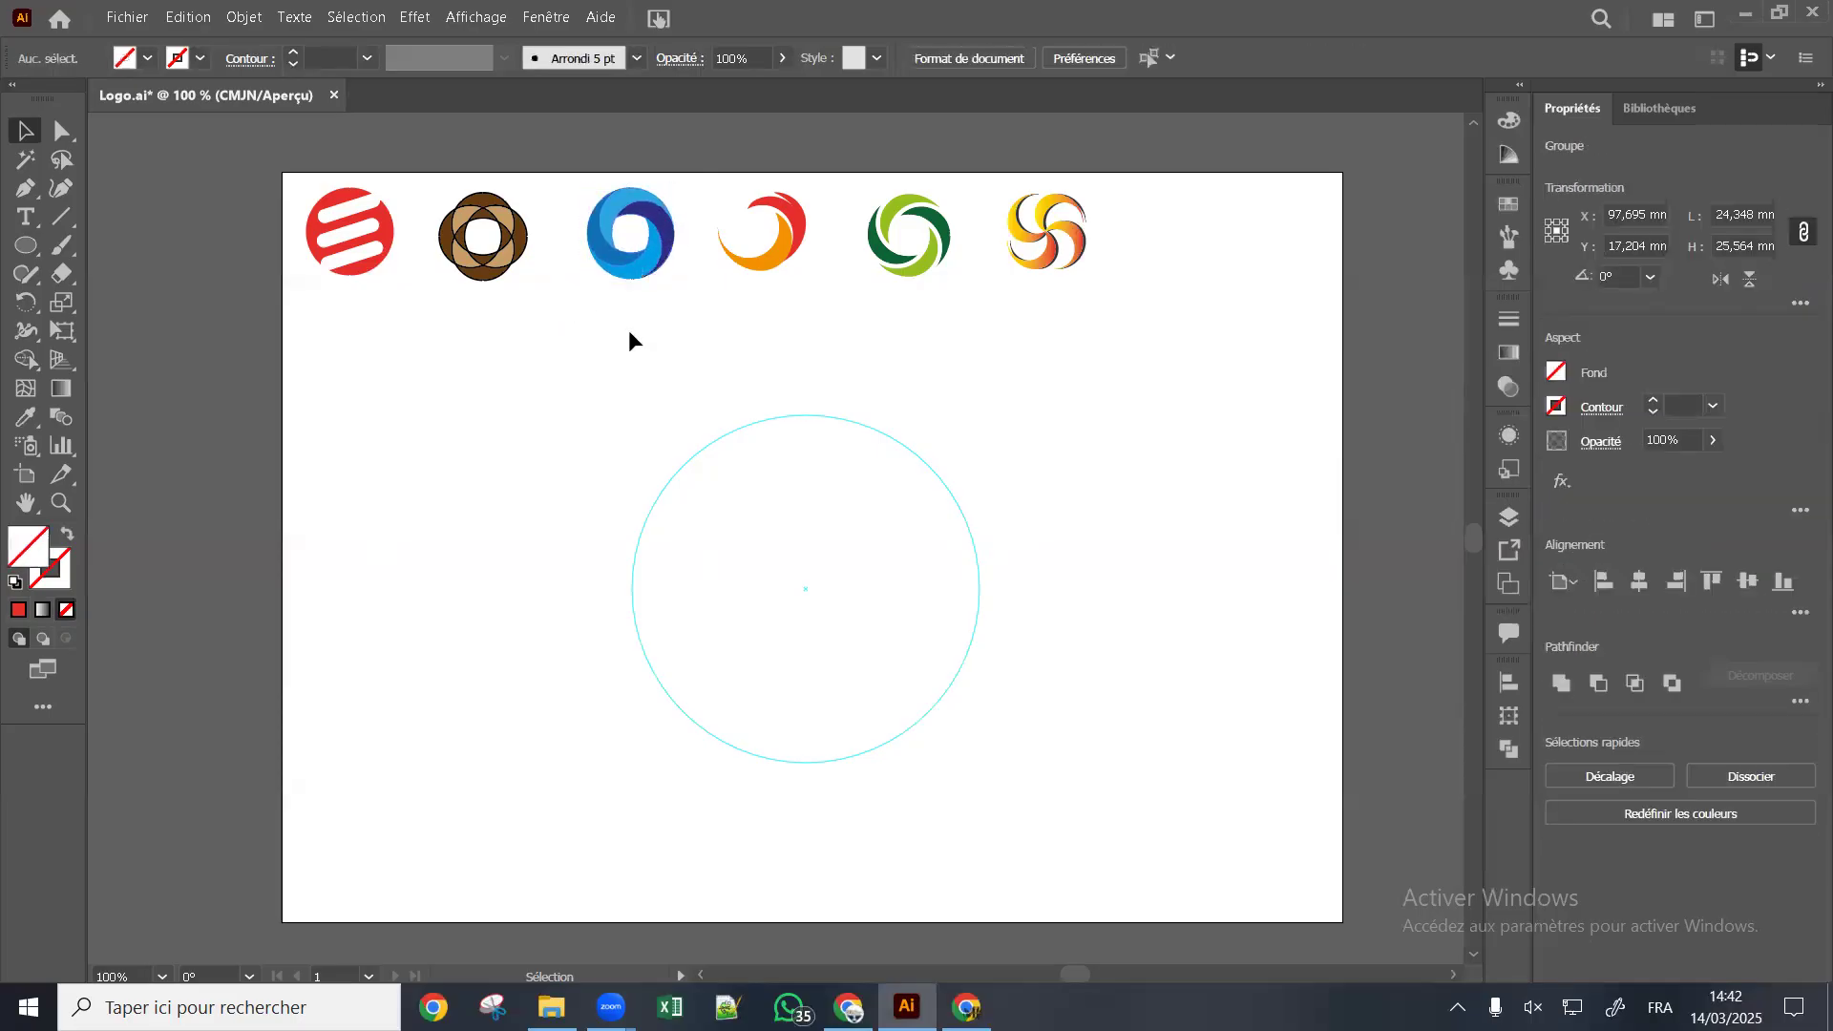
key("ctrl+z")
left_click(653, 289)
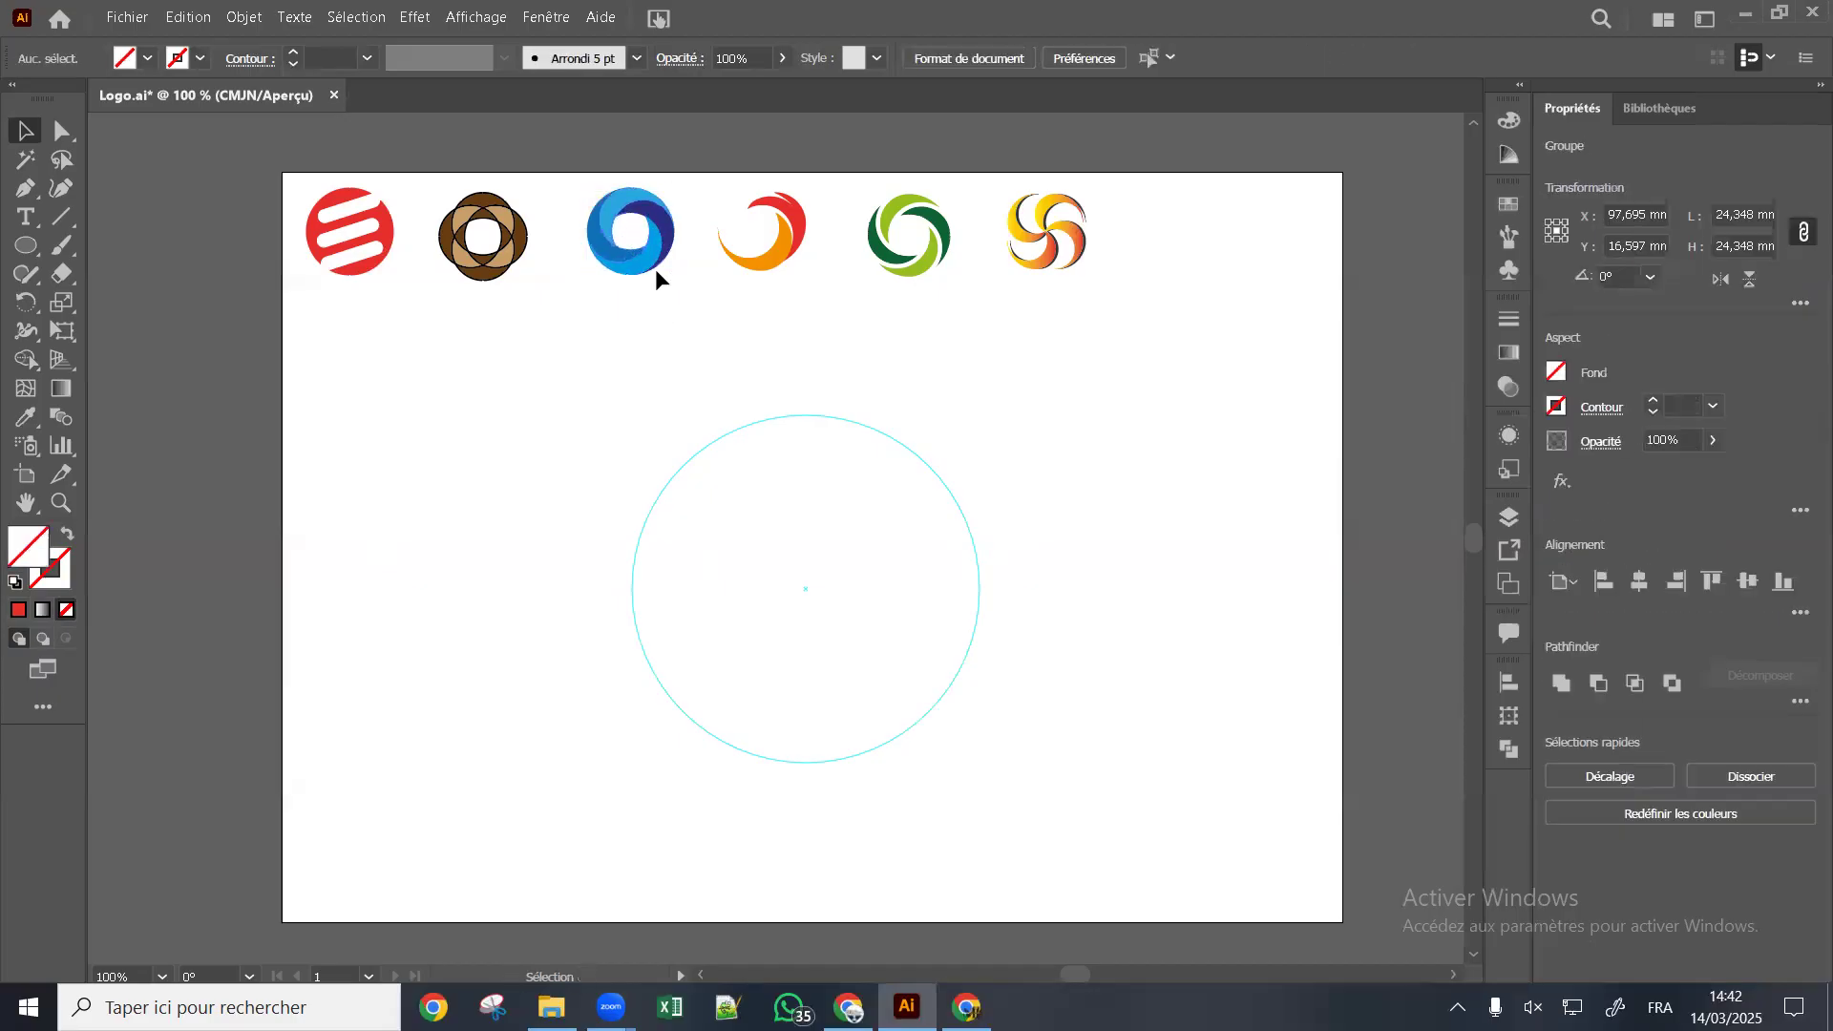
left_click(663, 263)
left_click(478, 262)
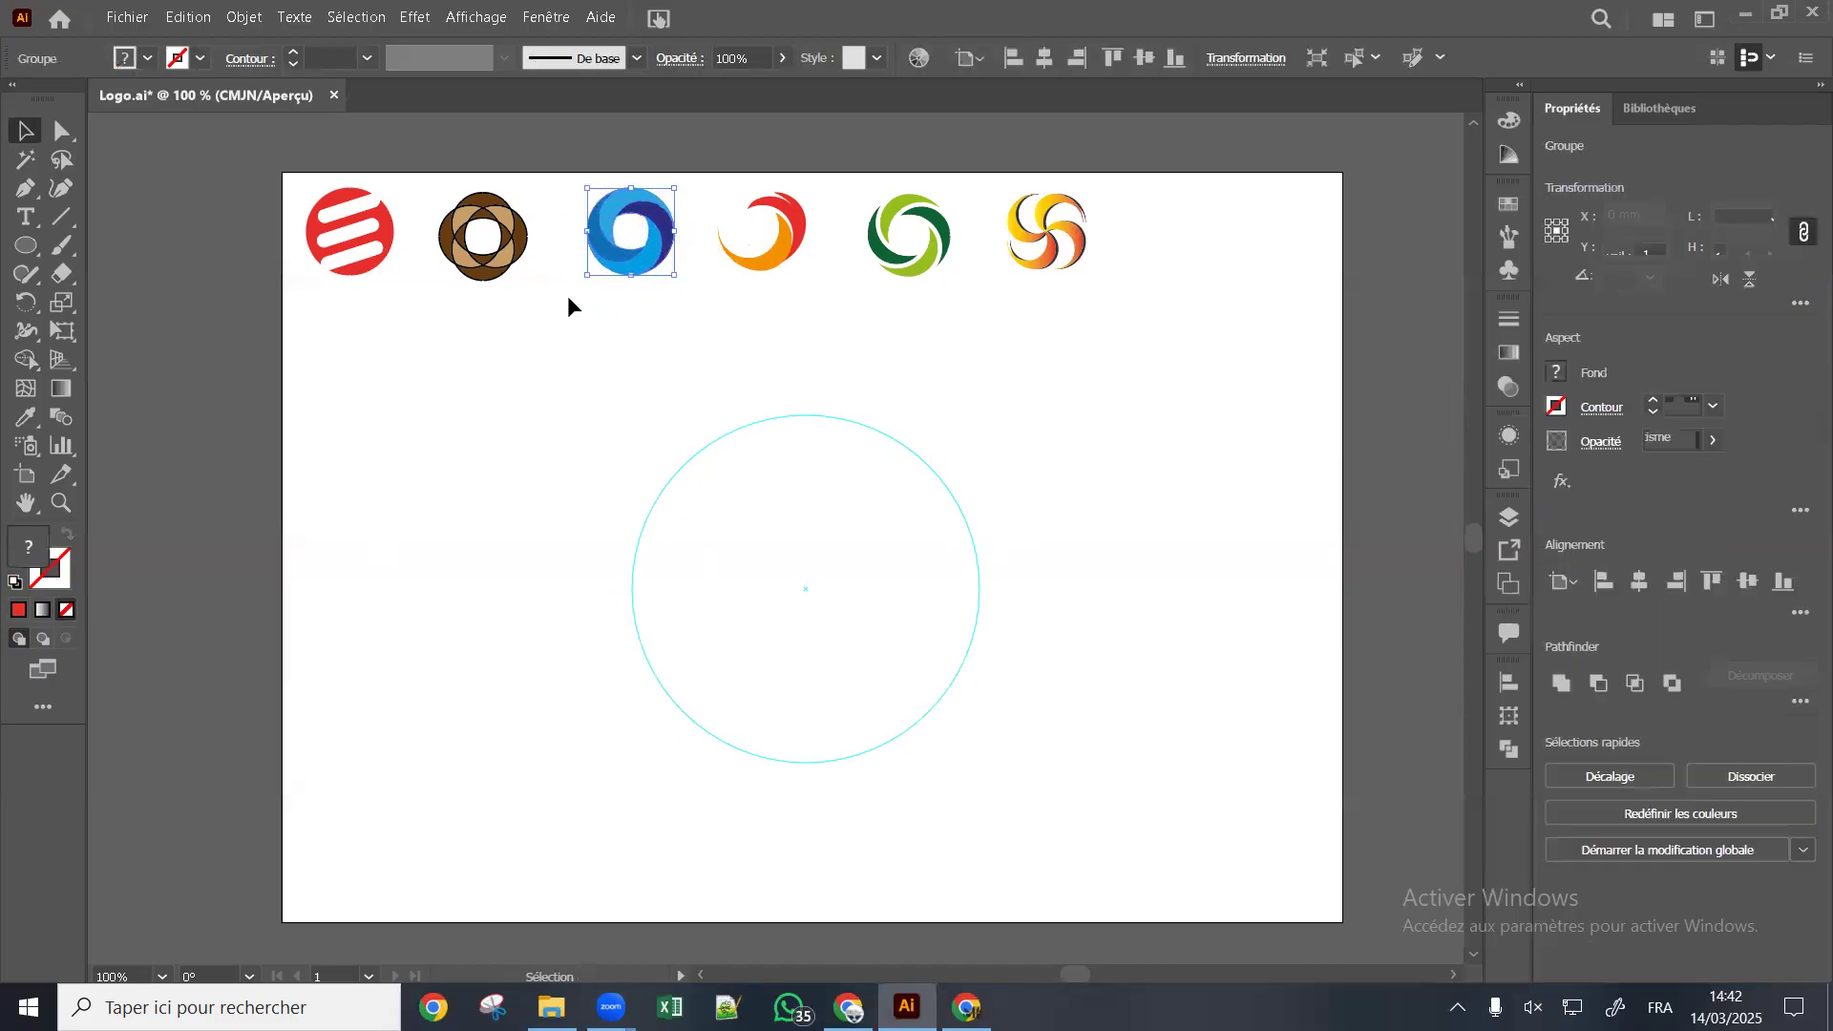
left_click(349, 262)
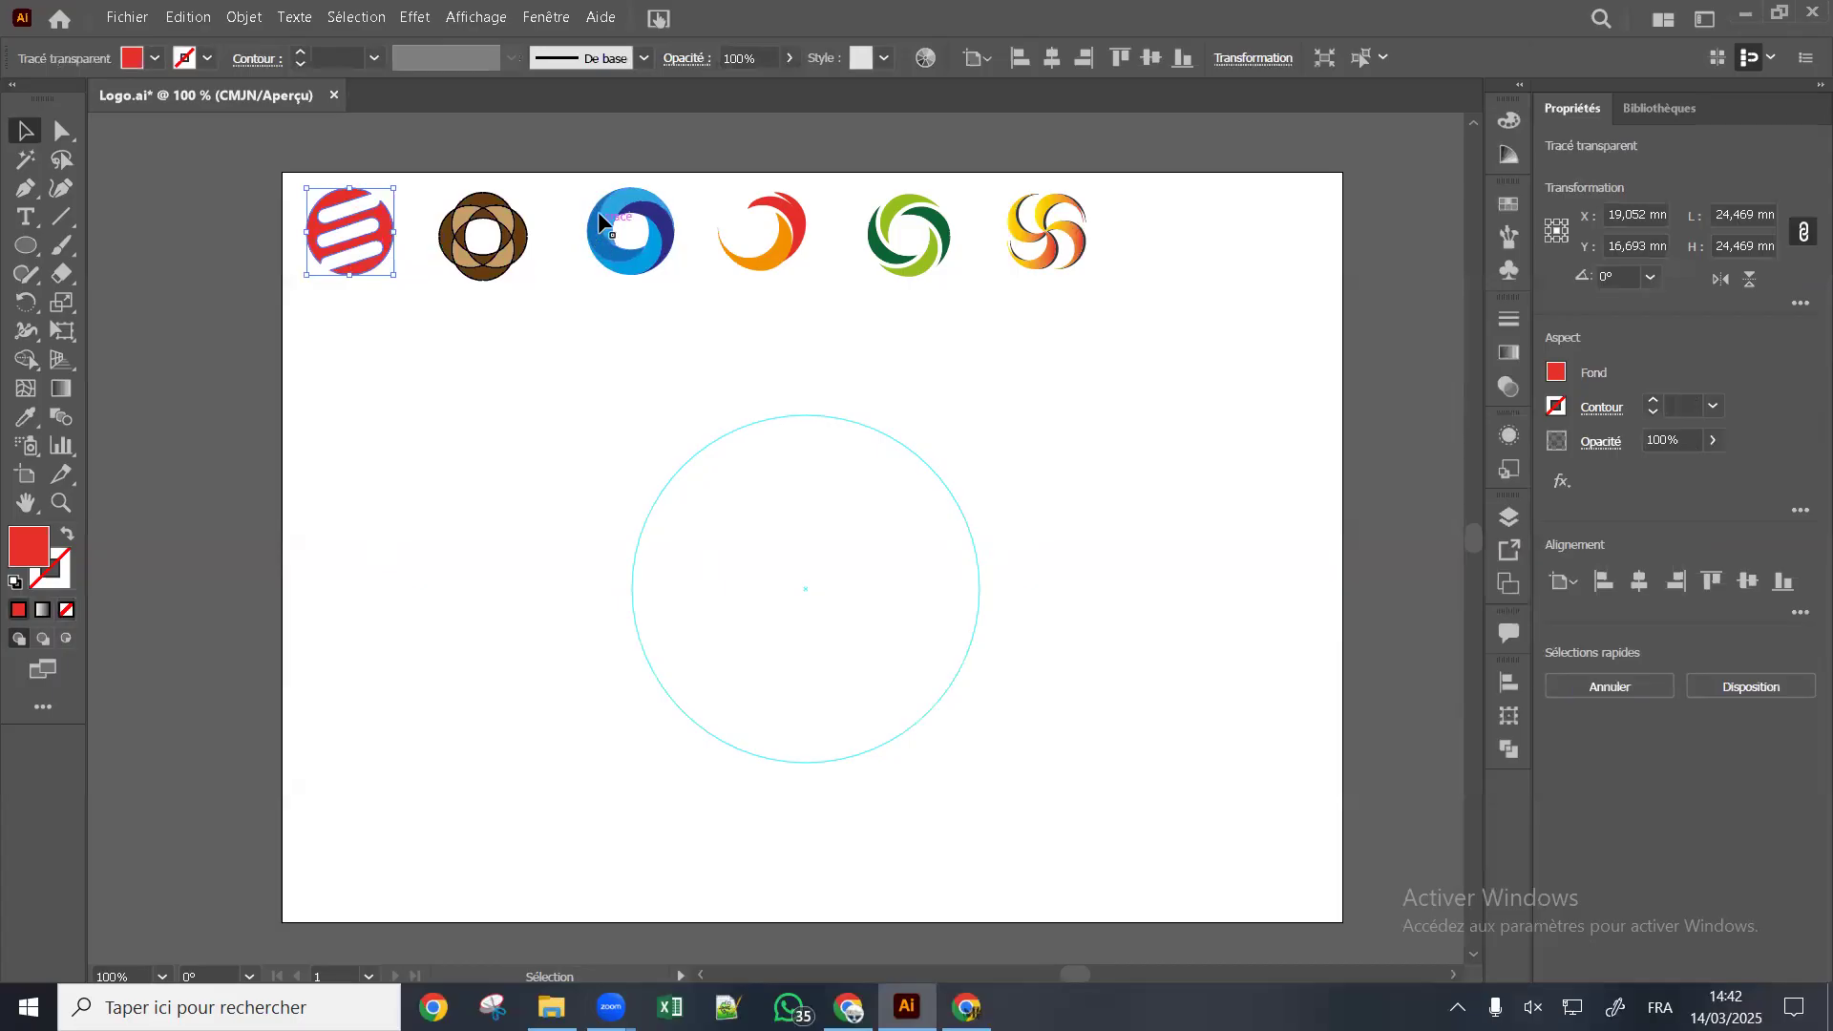
left_click(601, 359)
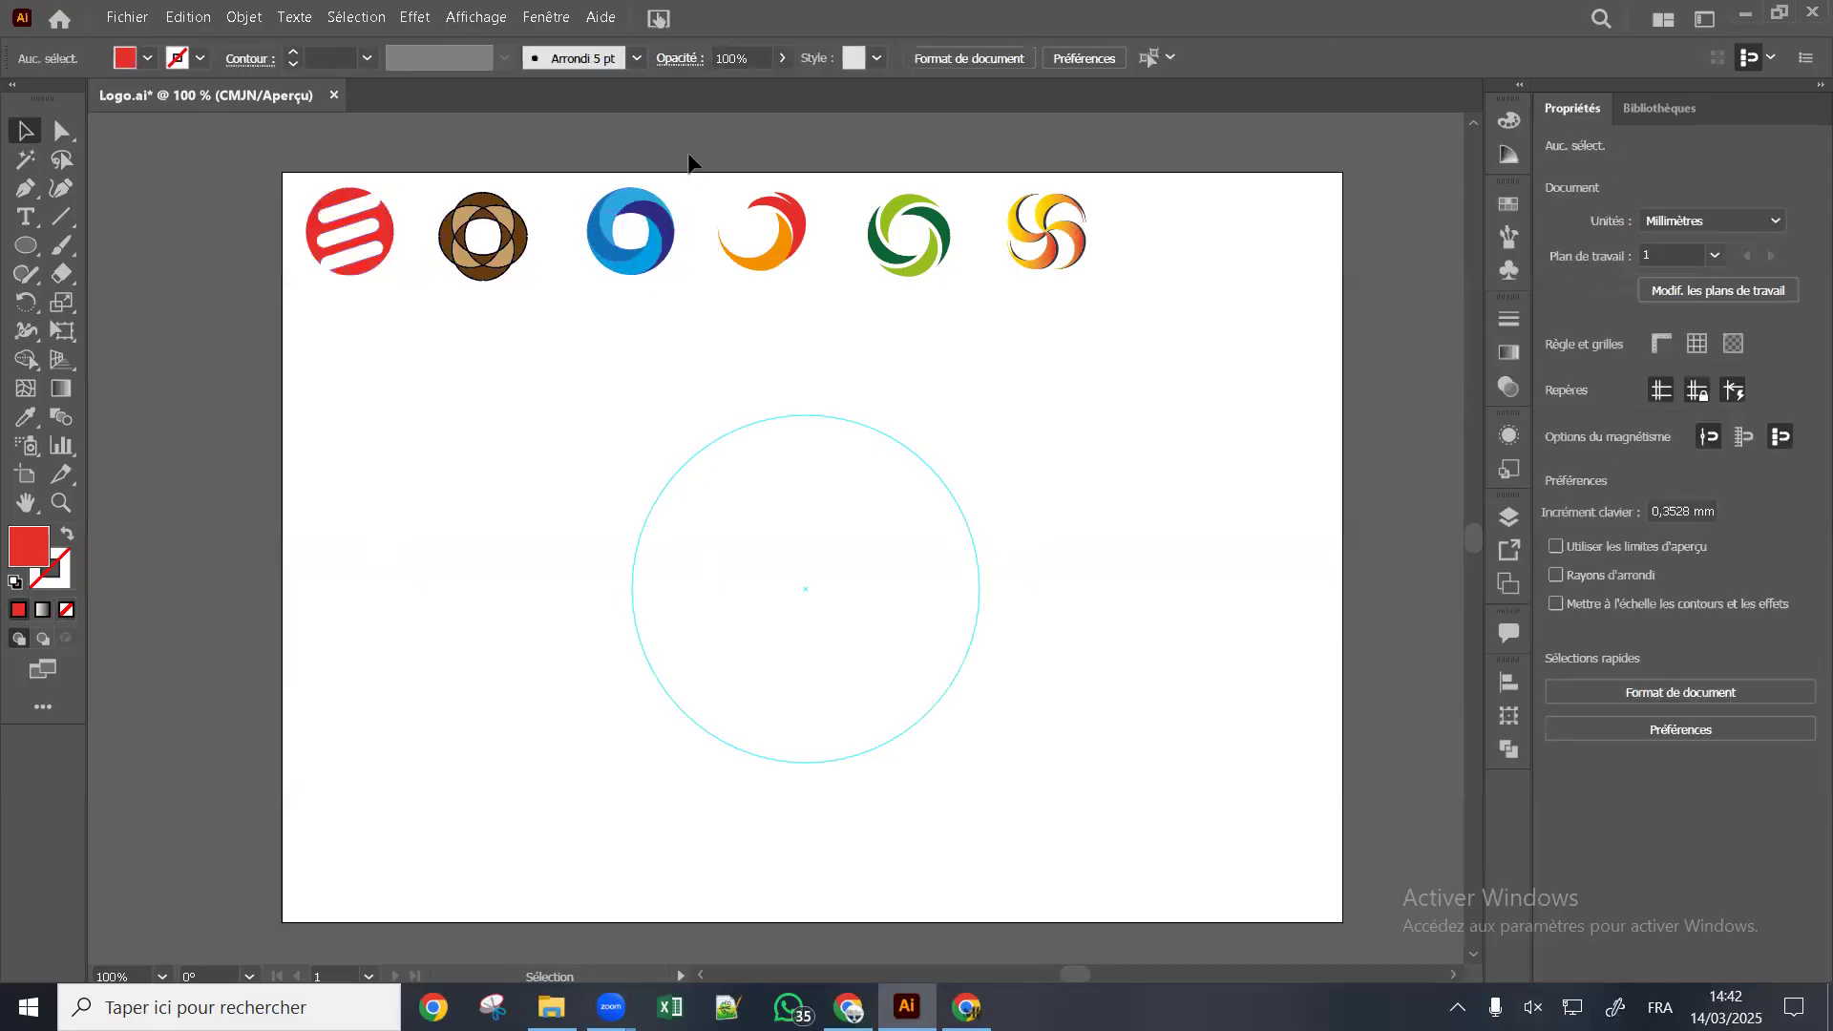
Place a duplicate of the blue swirl logo centred on the topmost point of the circular guide
left_click_drag(680, 177, 574, 327)
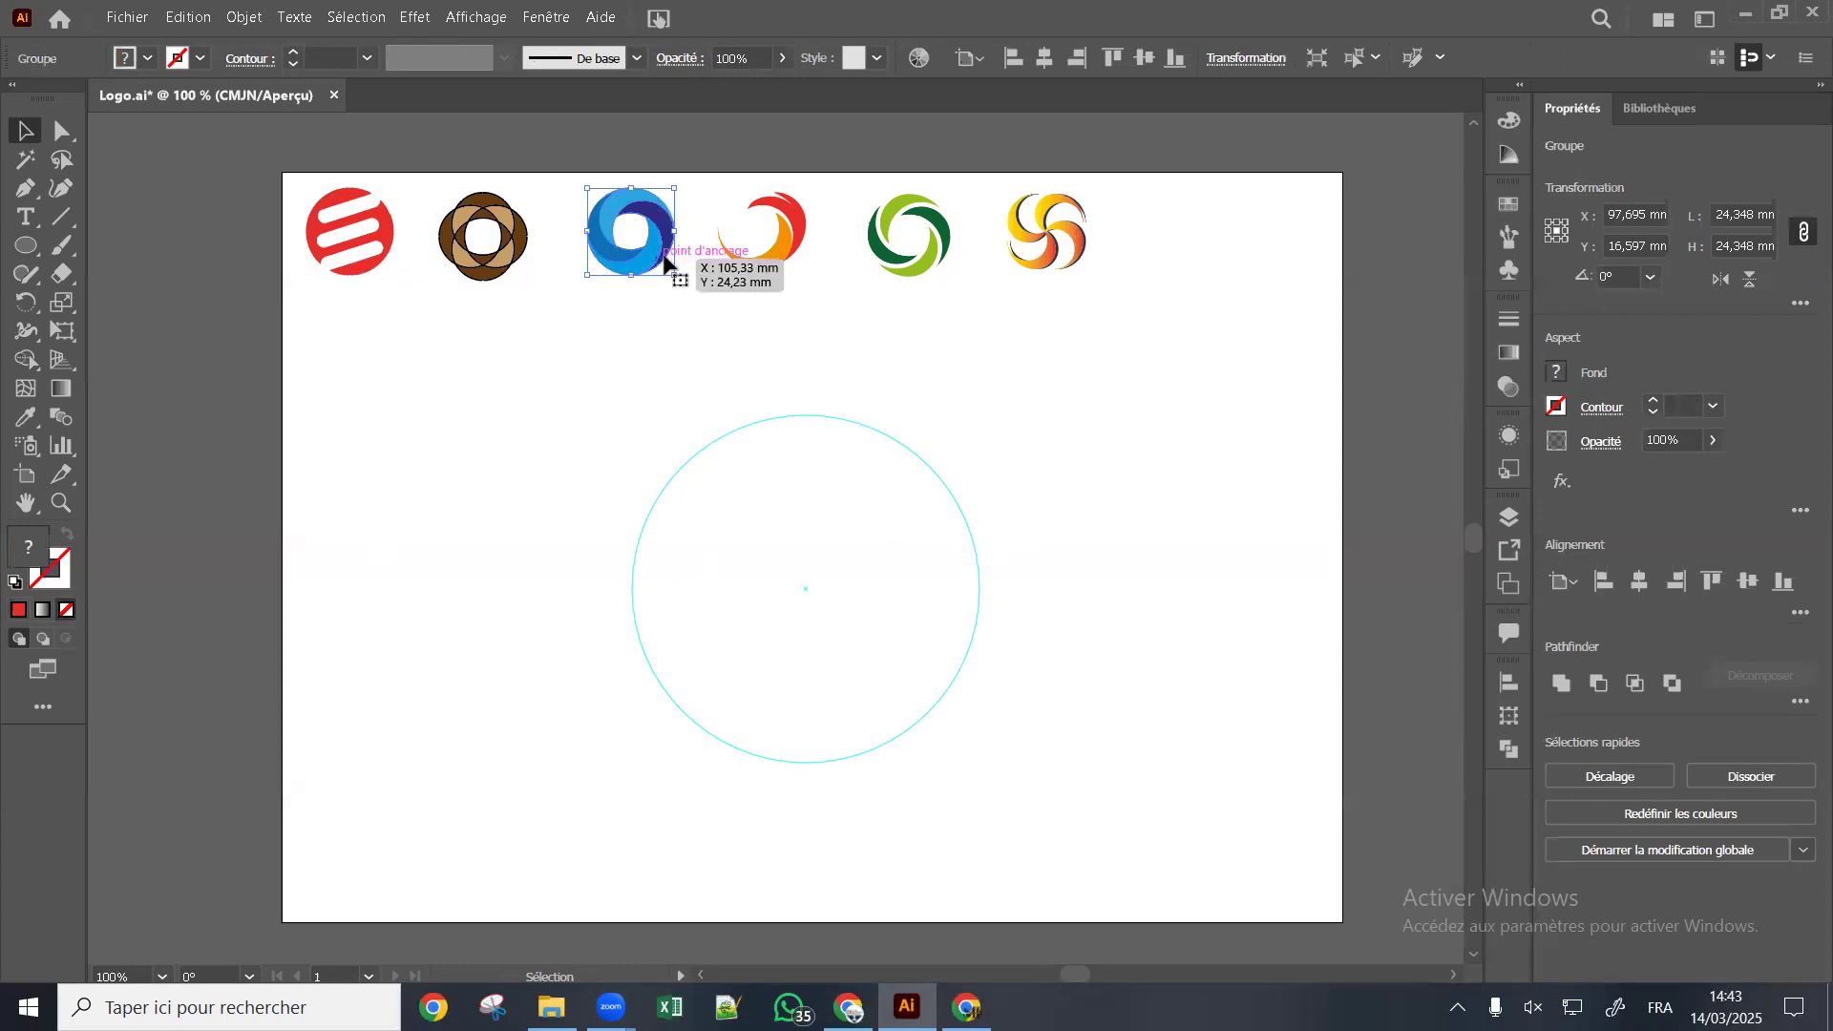
left_click_drag(650, 262, 829, 451)
left_click(891, 356)
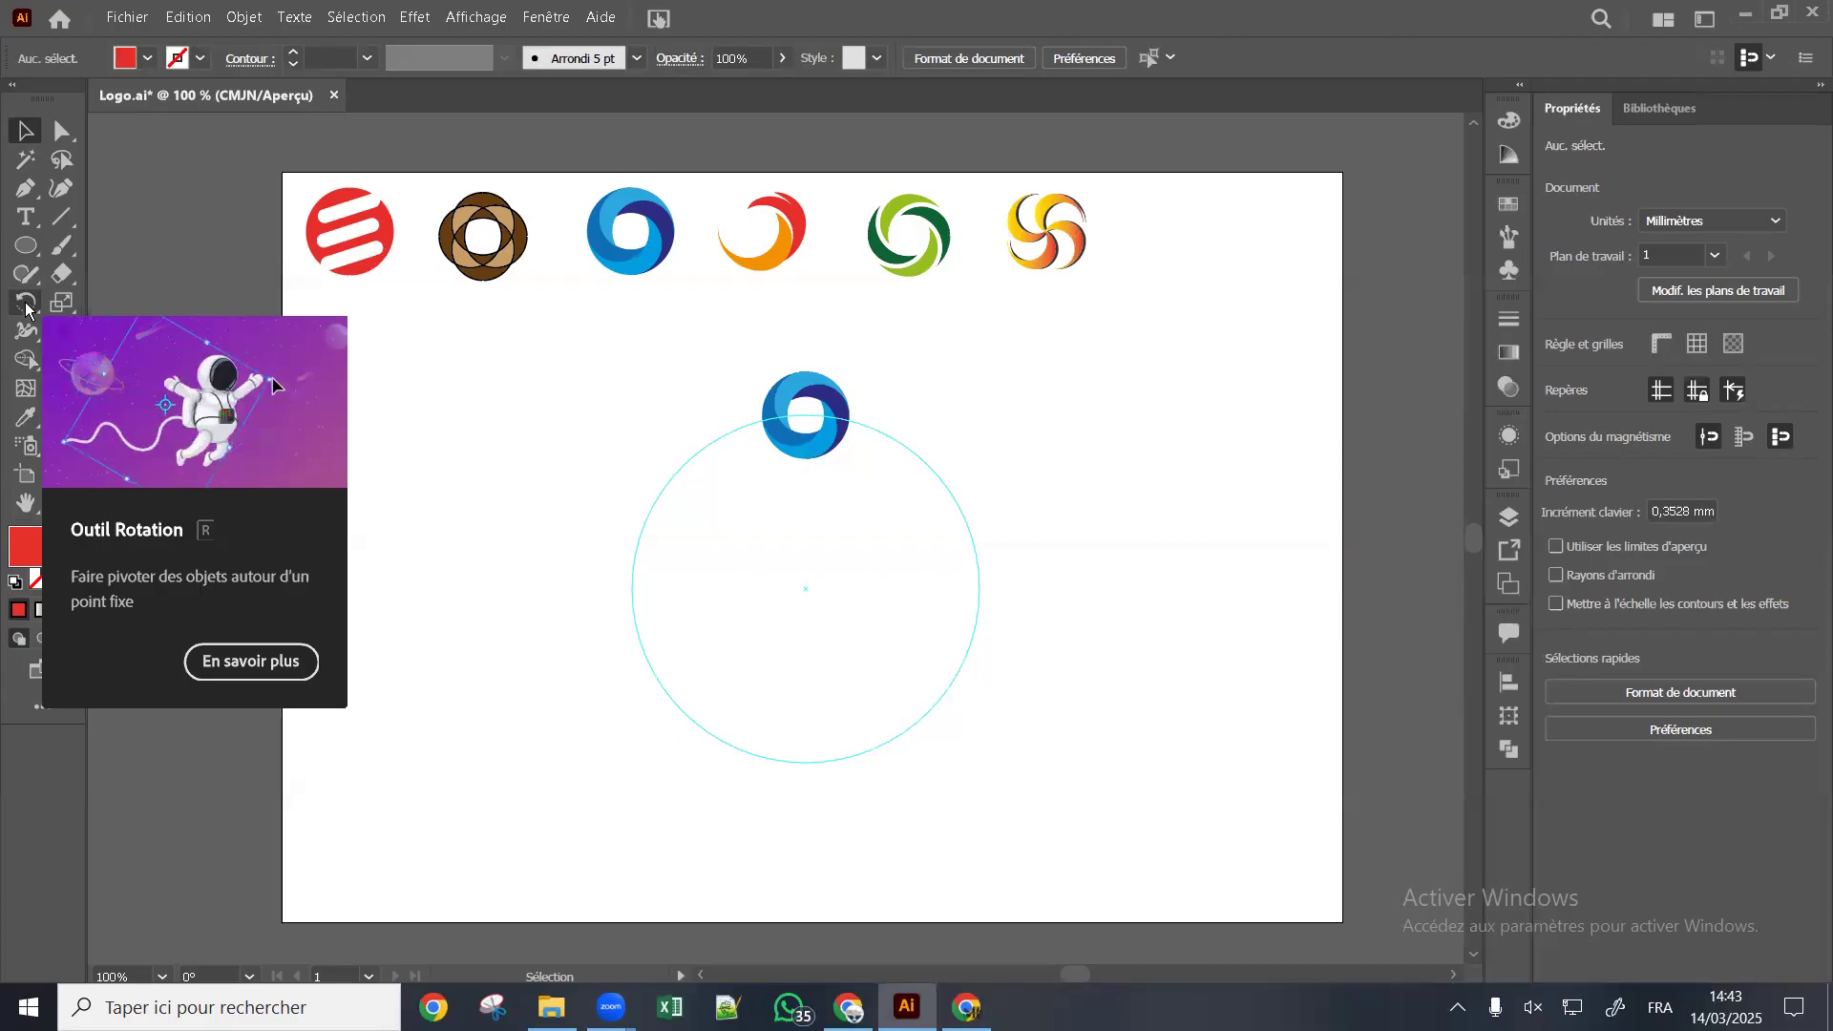
left_click(27, 307)
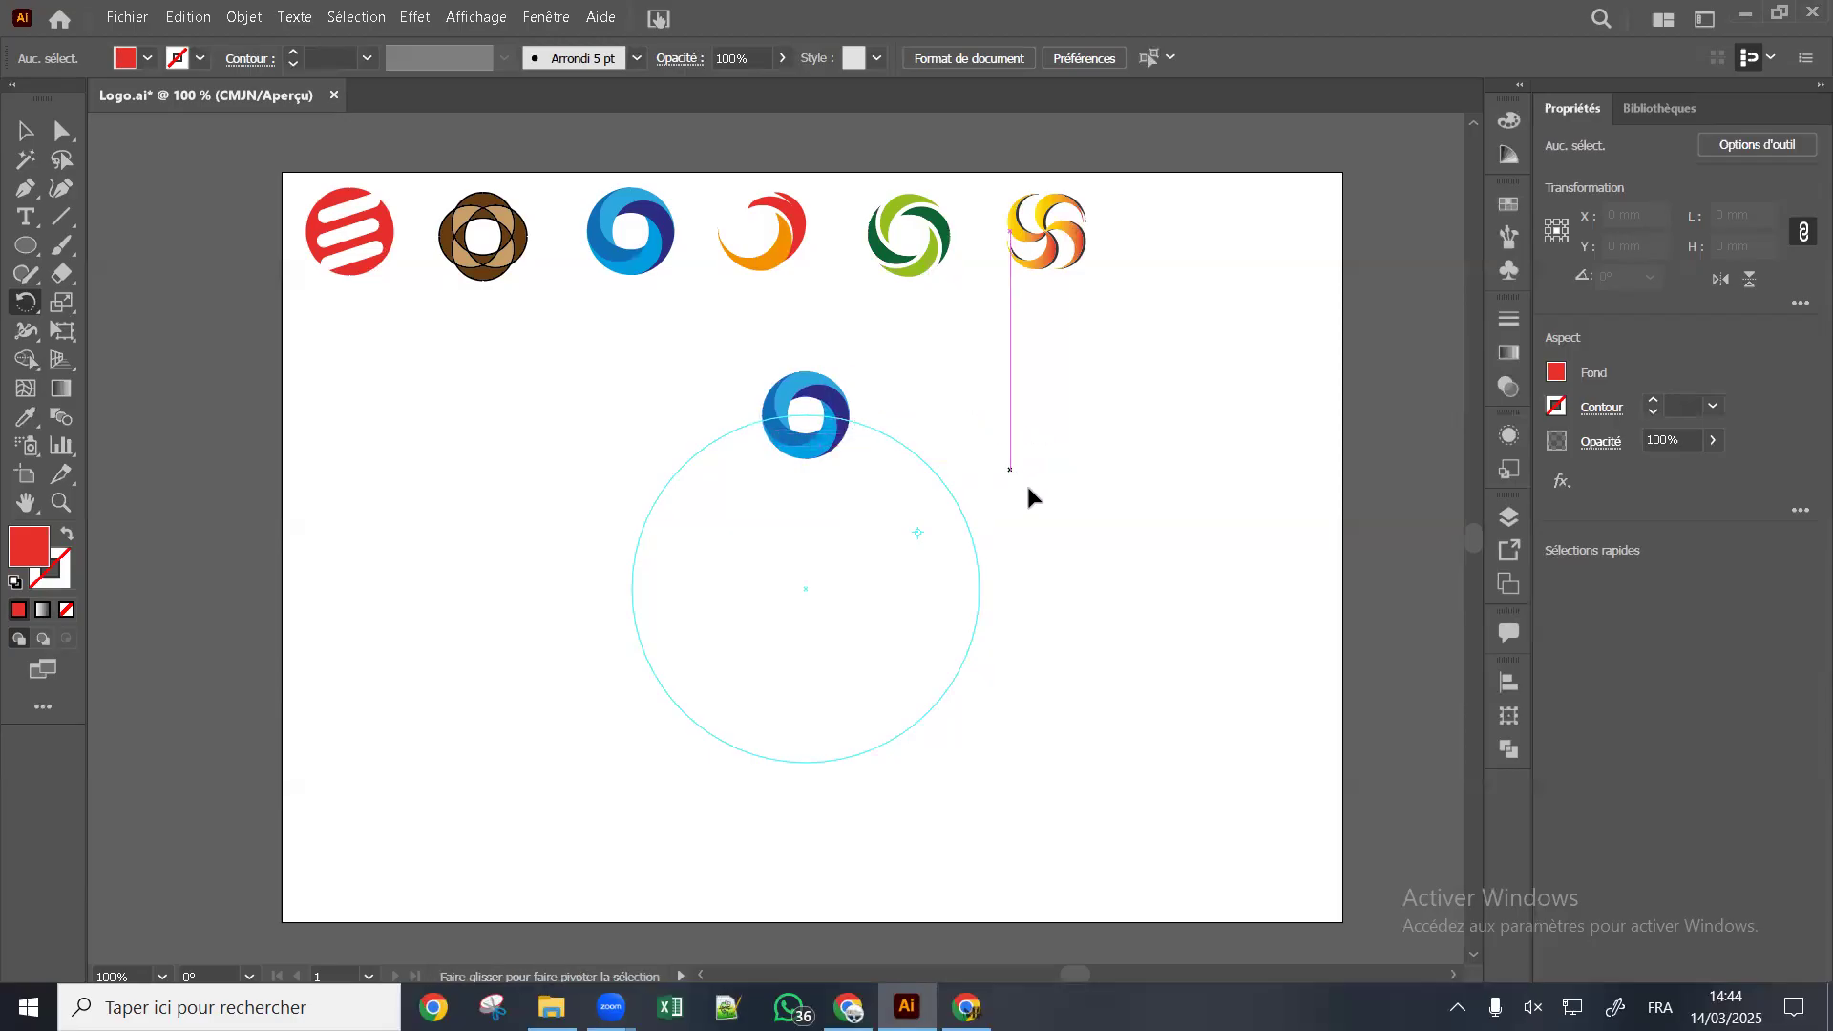
left_click(791, 515)
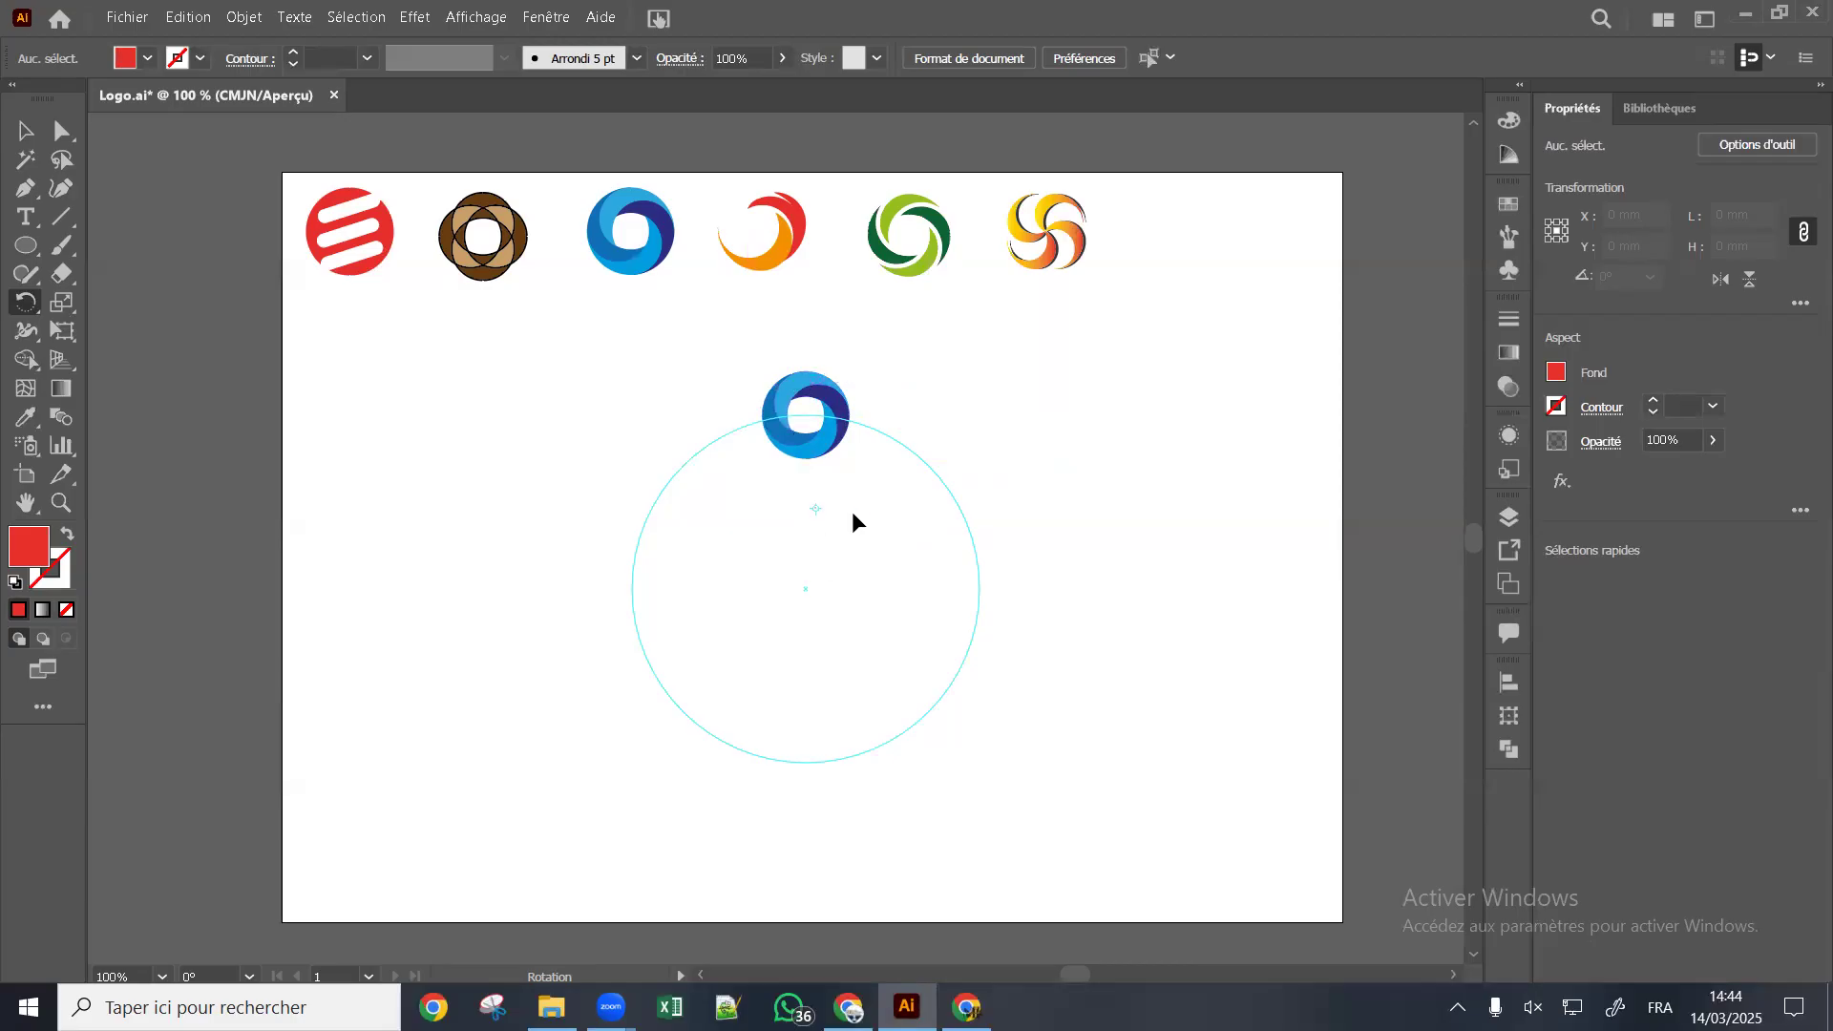
left_click(815, 440)
left_click(821, 515)
right_click(924, 485)
left_click(876, 464)
left_click(23, 307)
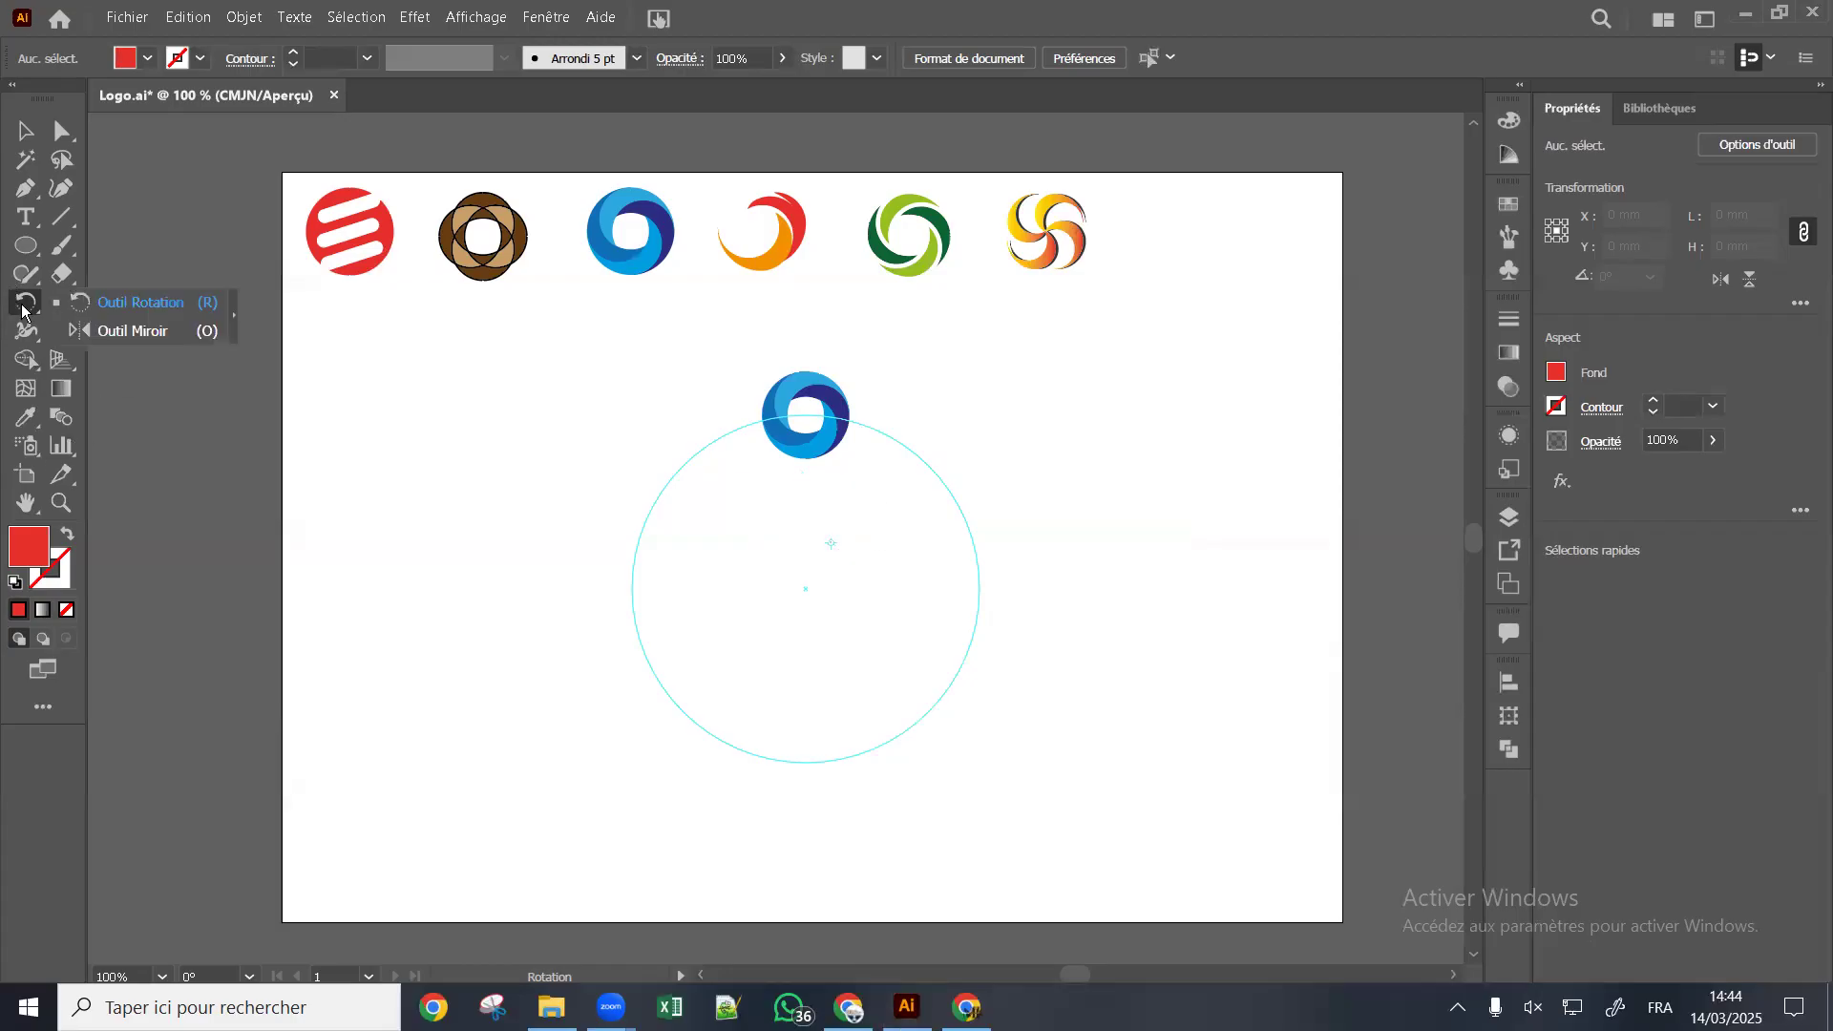
left_click(149, 303)
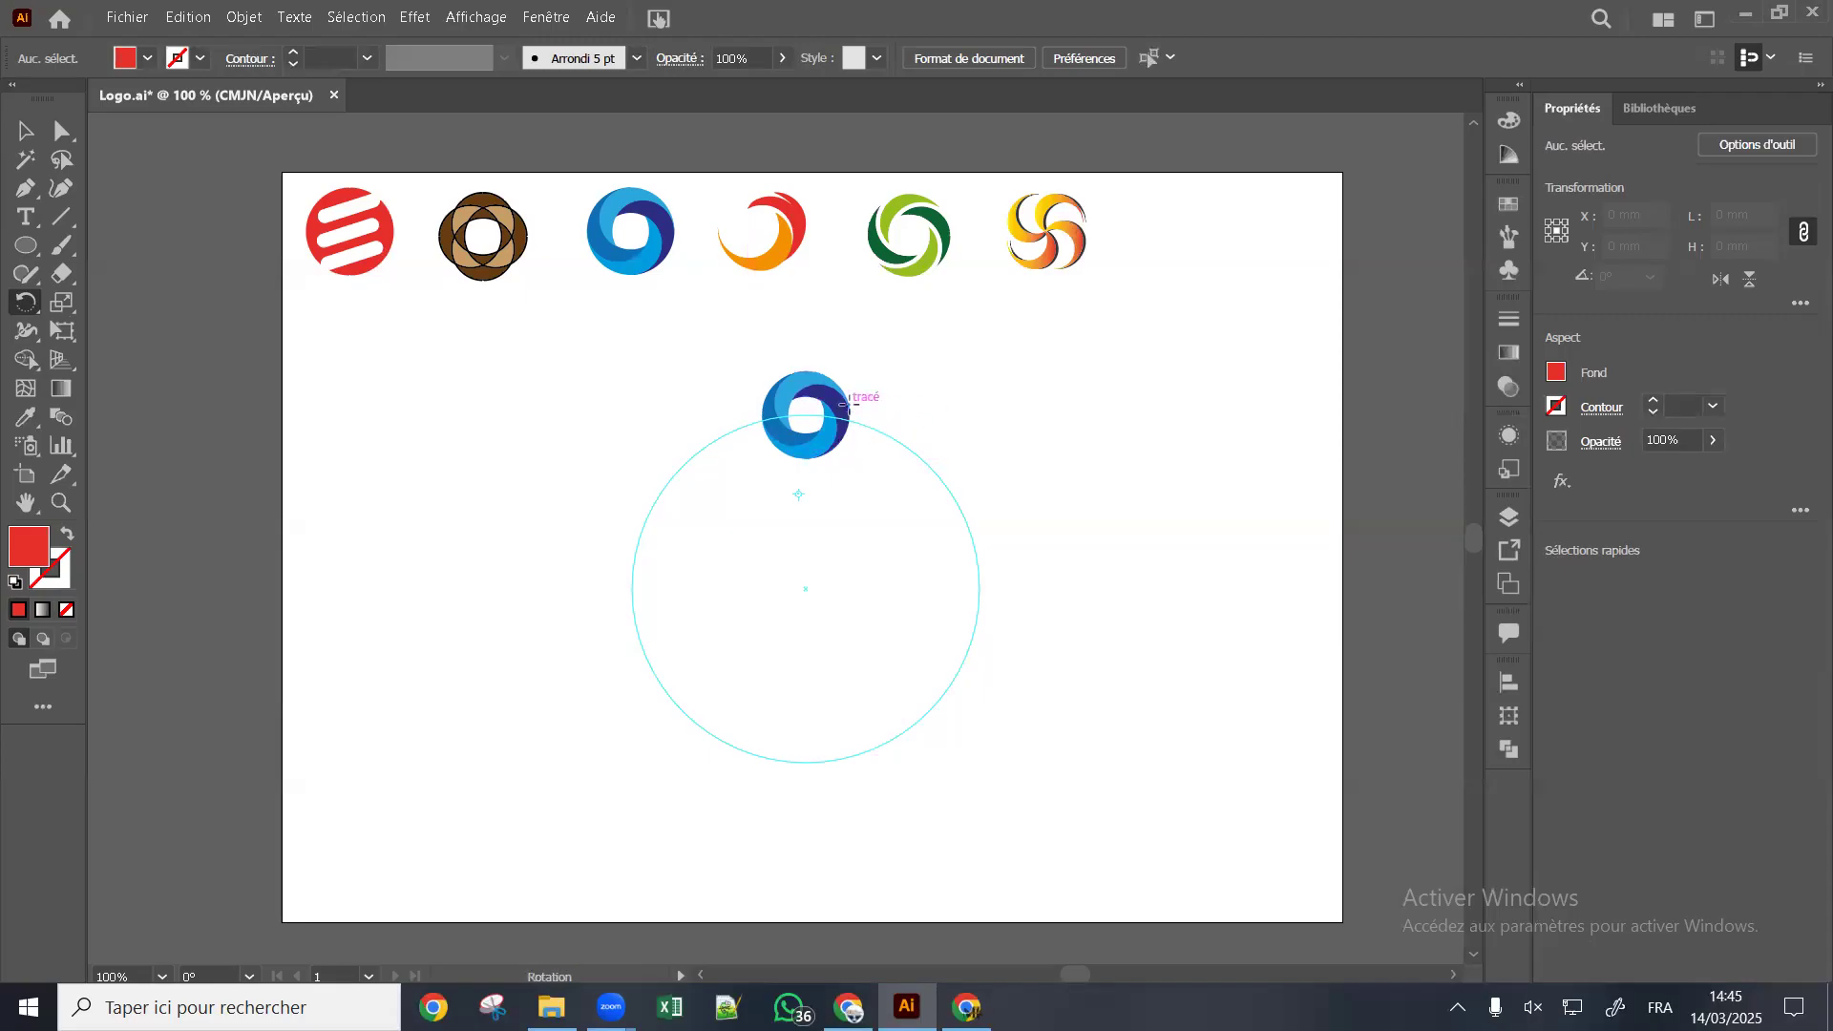
Rotate a copy of the upper blue swirl logo about 36.5° clockwise around the centre of the circular guide using the Rotation tool
key("v")
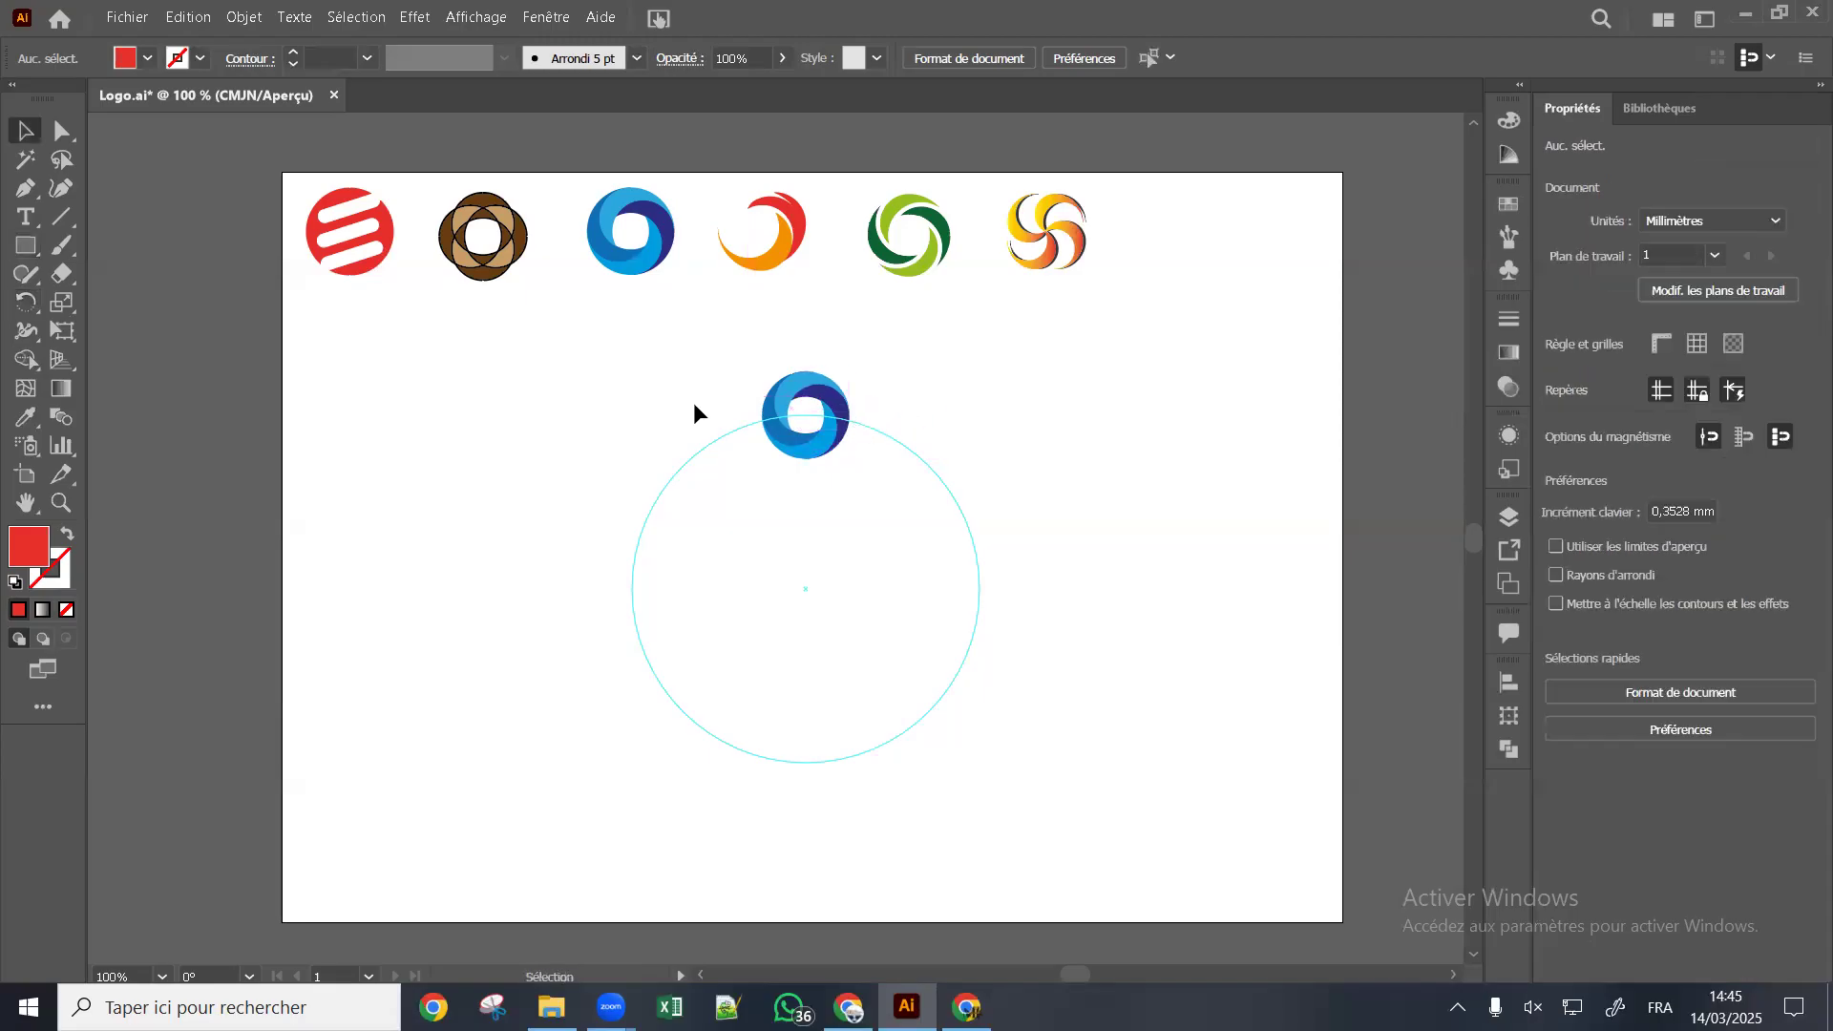
left_click(842, 391)
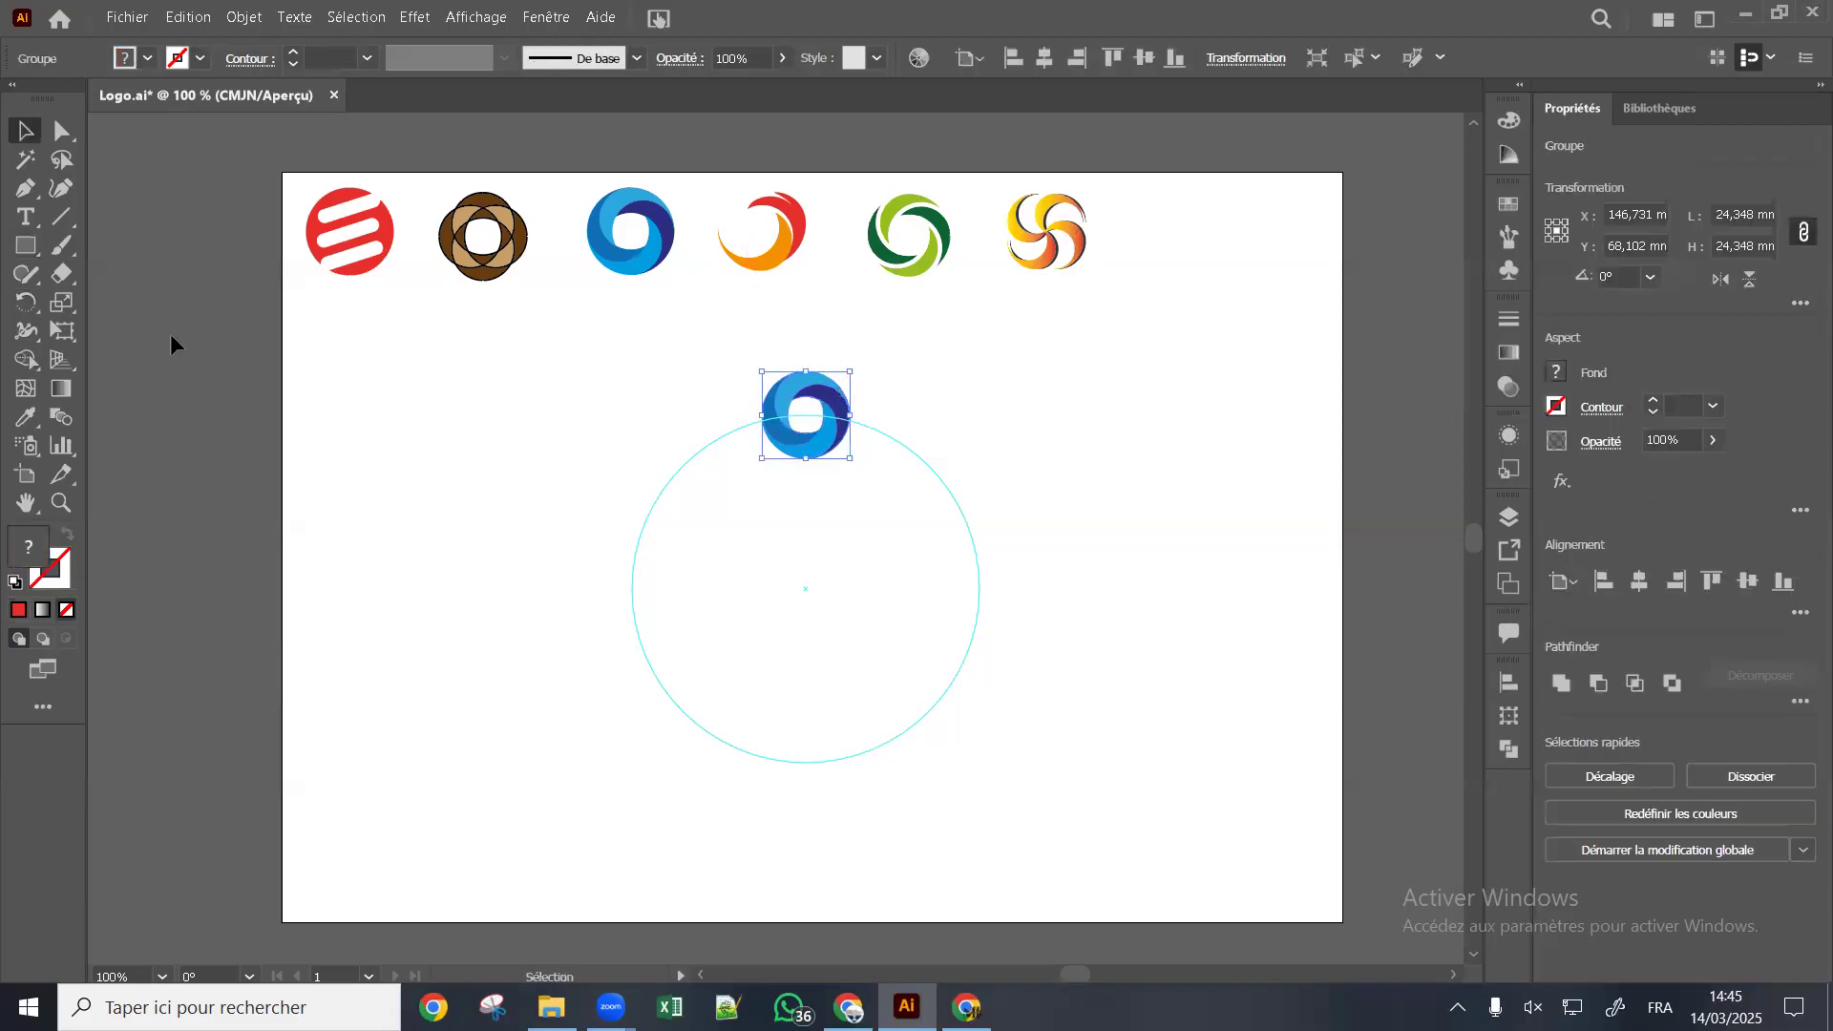
left_click(23, 302)
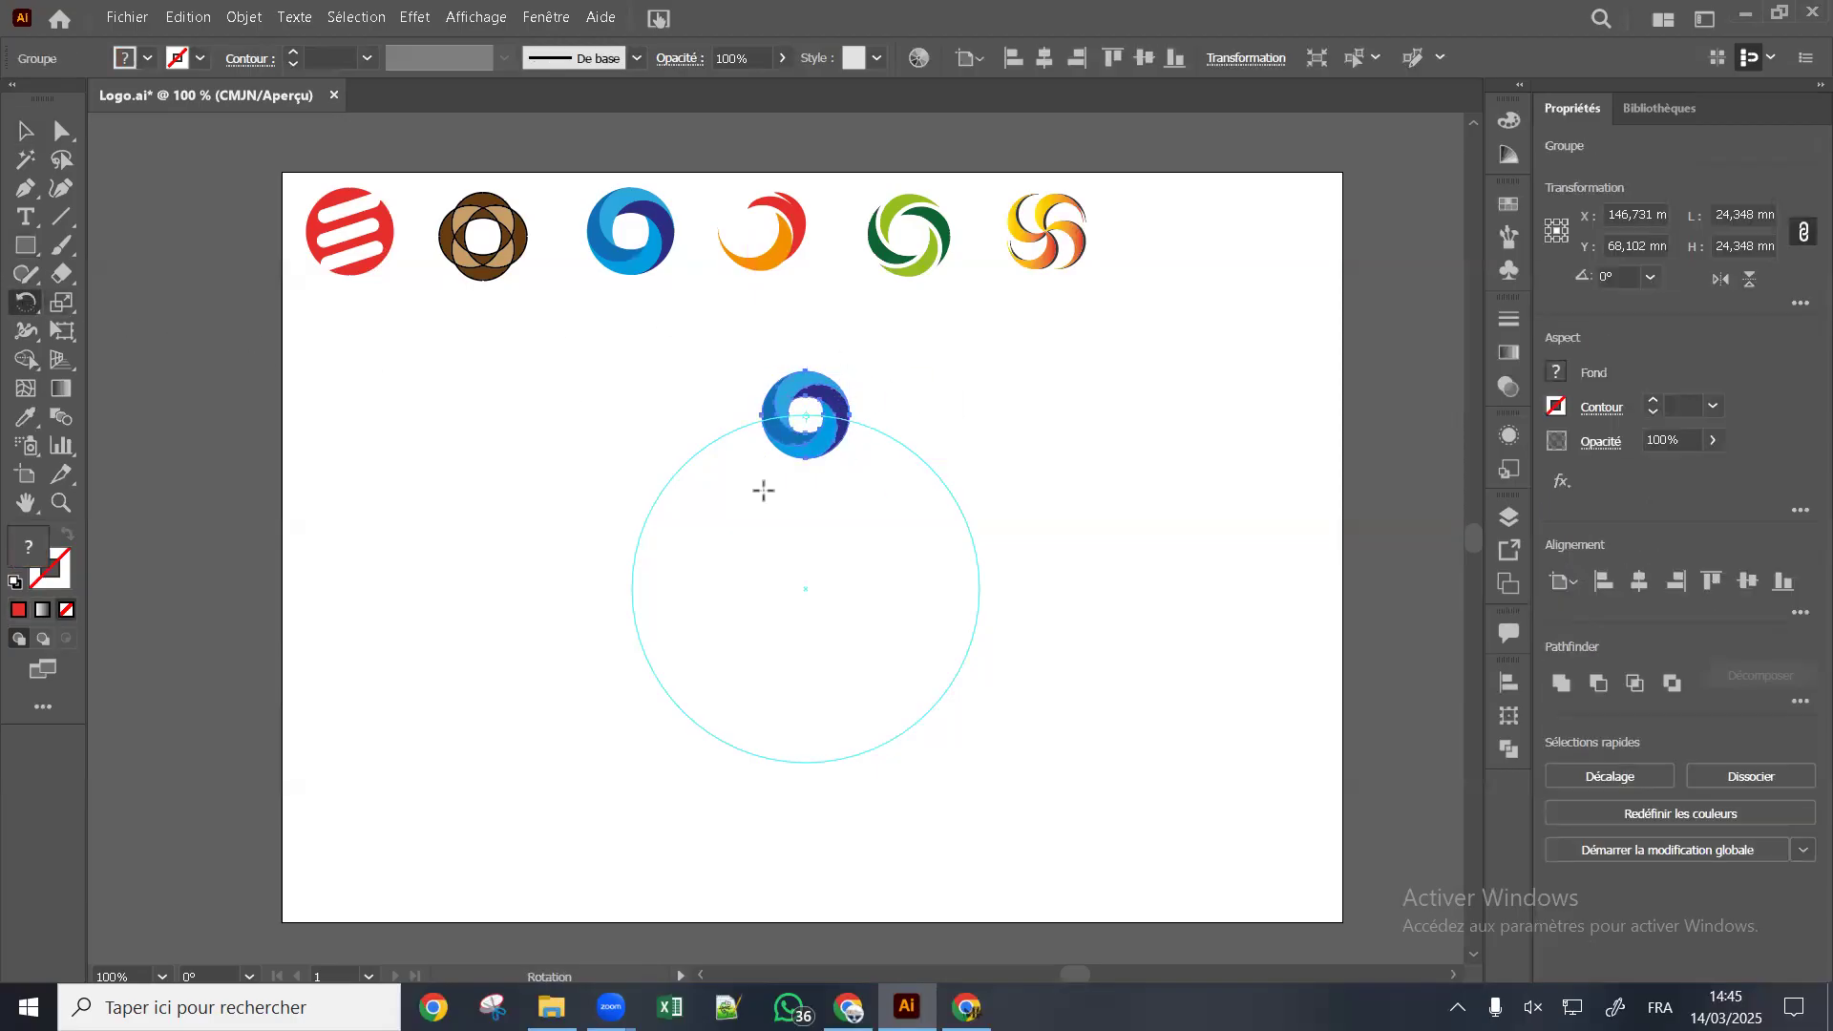
mouse_move(819, 446)
left_mouse_down()
mouse_move(919, 462)
mouse_move(865, 551)
mouse_move(679, 483)
mouse_move(764, 426)
mouse_move(872, 507)
mouse_move(779, 554)
mouse_move(718, 483)
mouse_move(842, 427)
mouse_move(861, 540)
mouse_move(812, 548)
mouse_move(913, 401)
mouse_move(759, 482)
mouse_move(866, 524)
mouse_move(734, 467)
mouse_move(723, 508)
mouse_move(845, 430)
mouse_move(816, 417)
mouse_move(888, 457)
mouse_move(970, 544)
mouse_move(925, 660)
mouse_move(697, 597)
mouse_move(768, 425)
mouse_move(931, 529)
mouse_move(893, 645)
mouse_move(775, 625)
mouse_move(785, 482)
mouse_move(813, 441)
left_mouse_up()
left_click(804, 588)
mouse_move(799, 447)
left_mouse_down()
mouse_move(874, 461)
mouse_move(916, 558)
mouse_move(822, 468)
mouse_move(737, 480)
mouse_move(847, 483)
mouse_move(797, 469)
left_mouse_up()
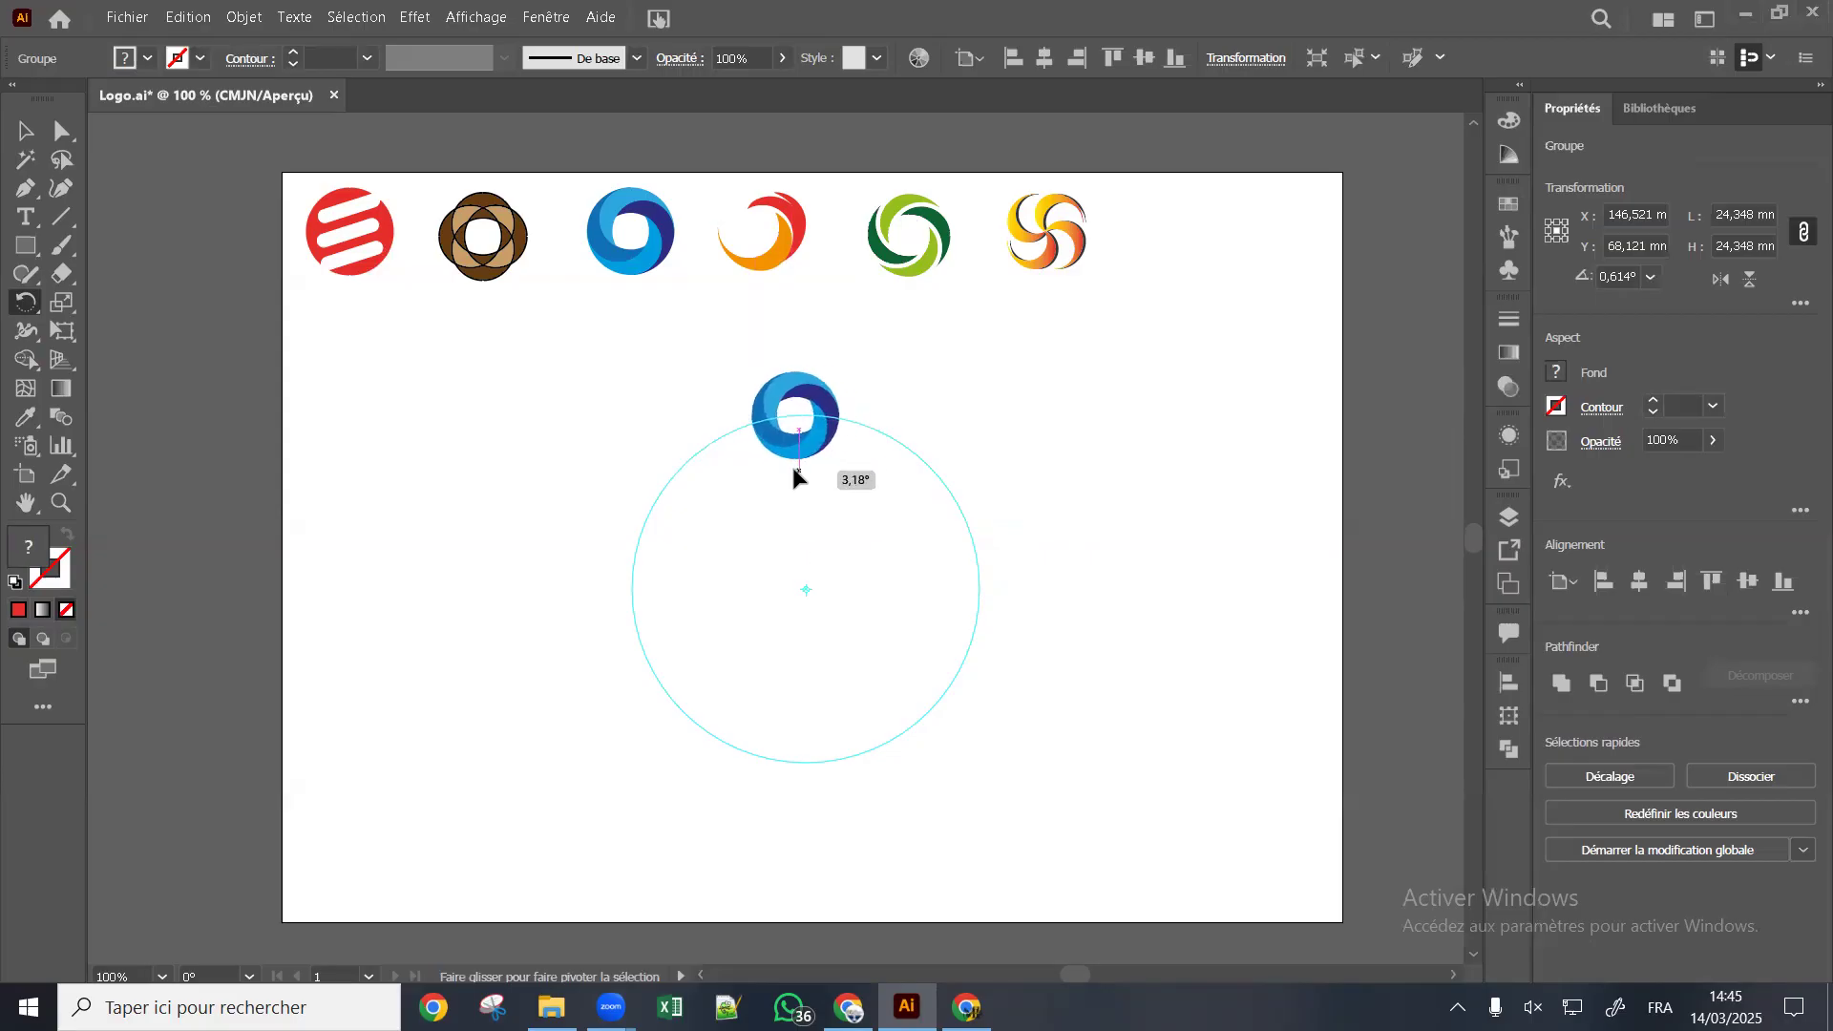
left_click_drag(797, 476, 880, 496)
key("alt")
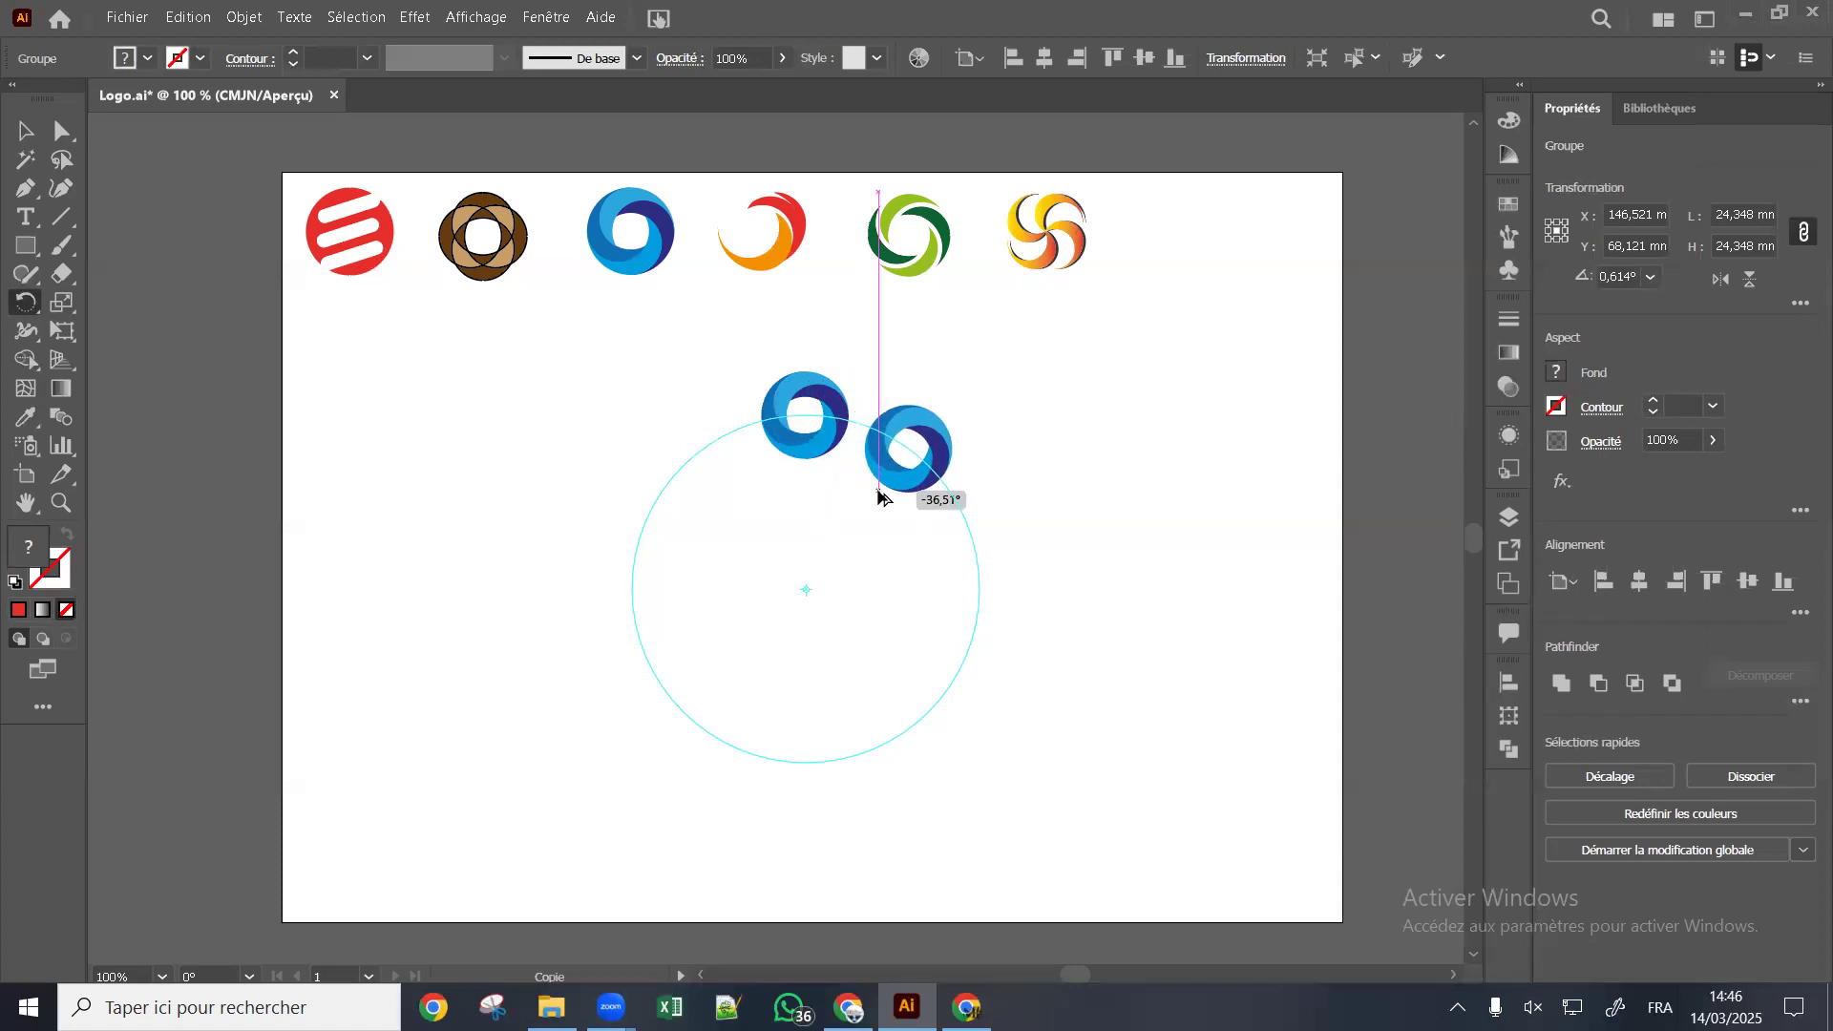
left_click_drag(880, 496, 875, 491)
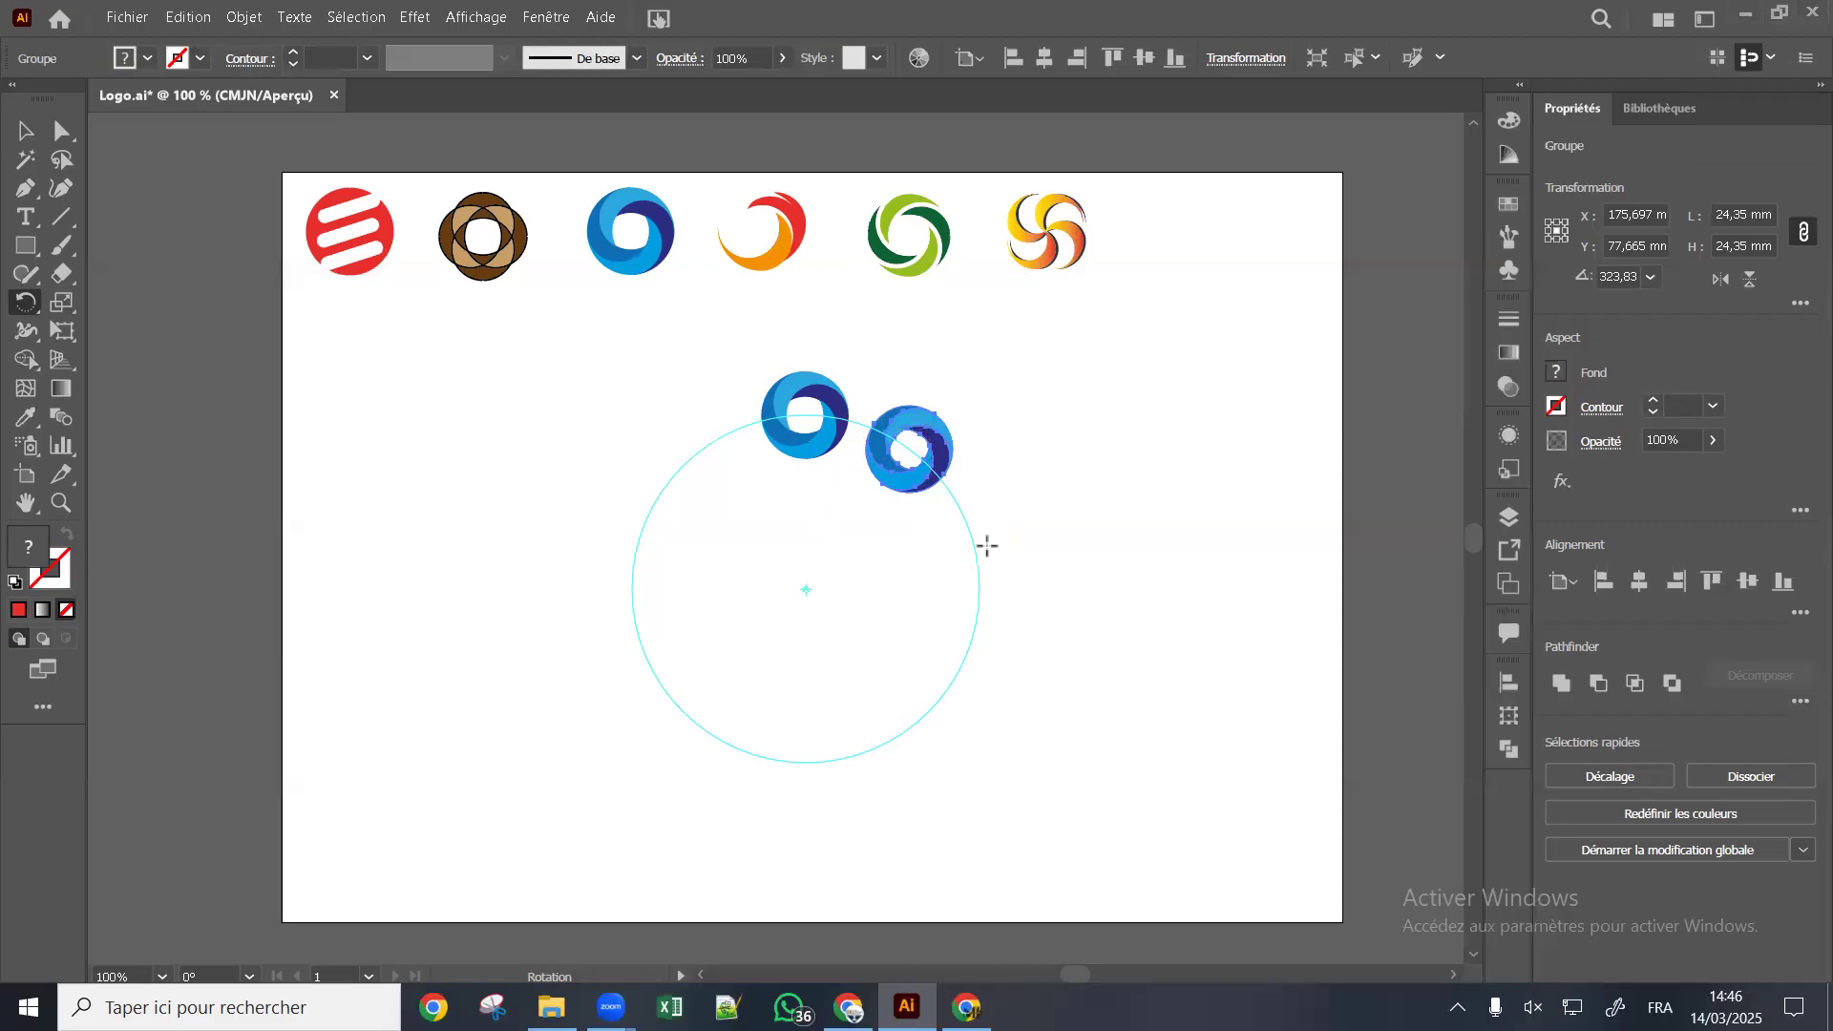
left_click(190, 19)
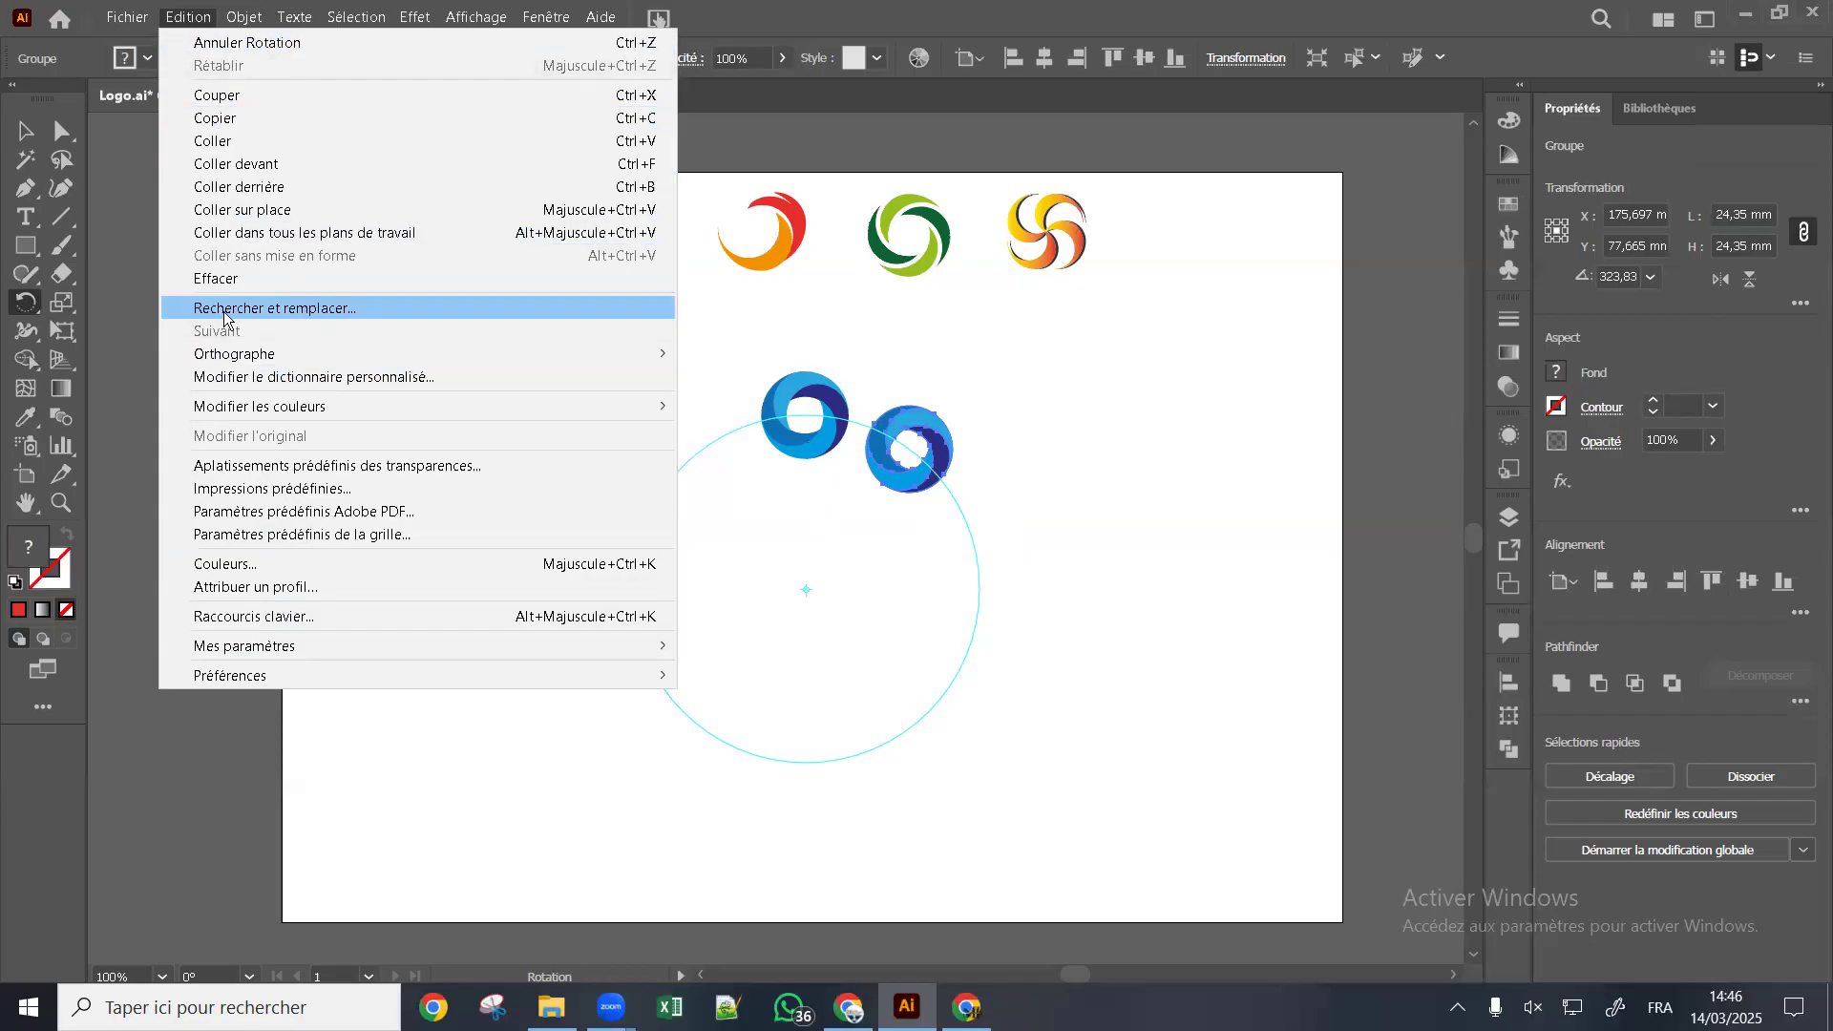
mouse_move(254, 23)
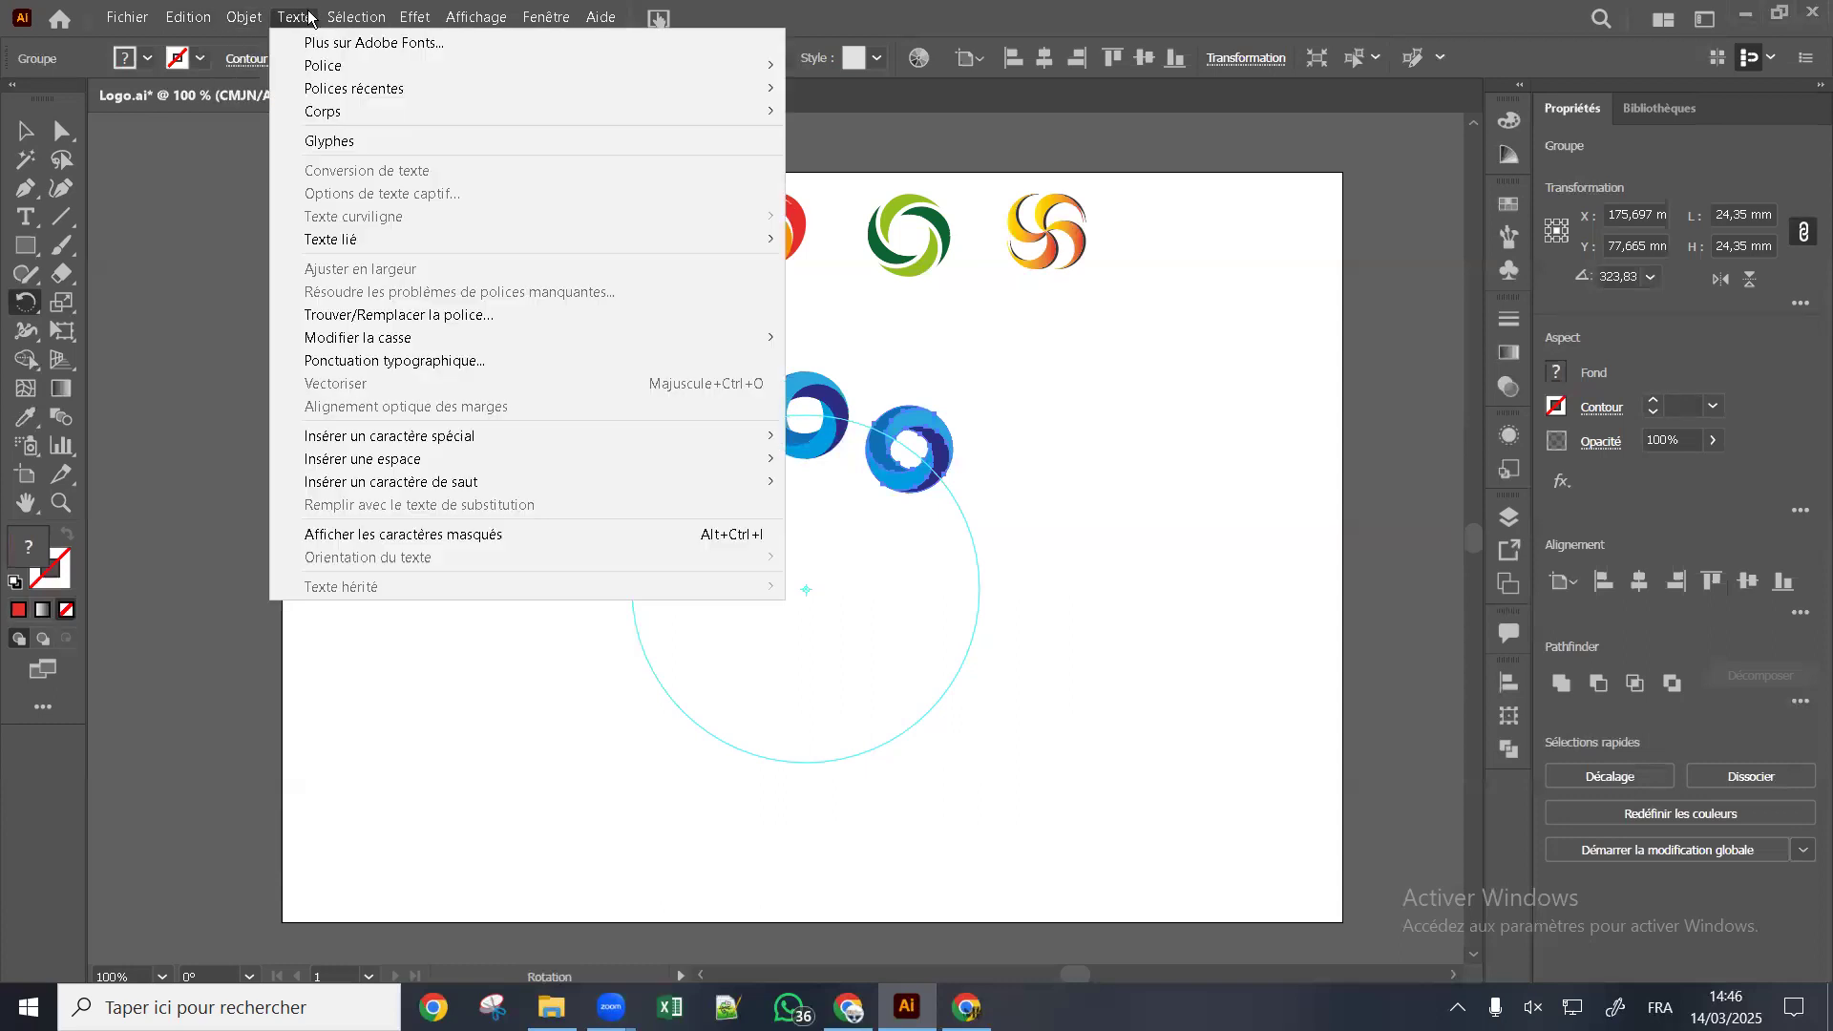
mouse_move(345, 17)
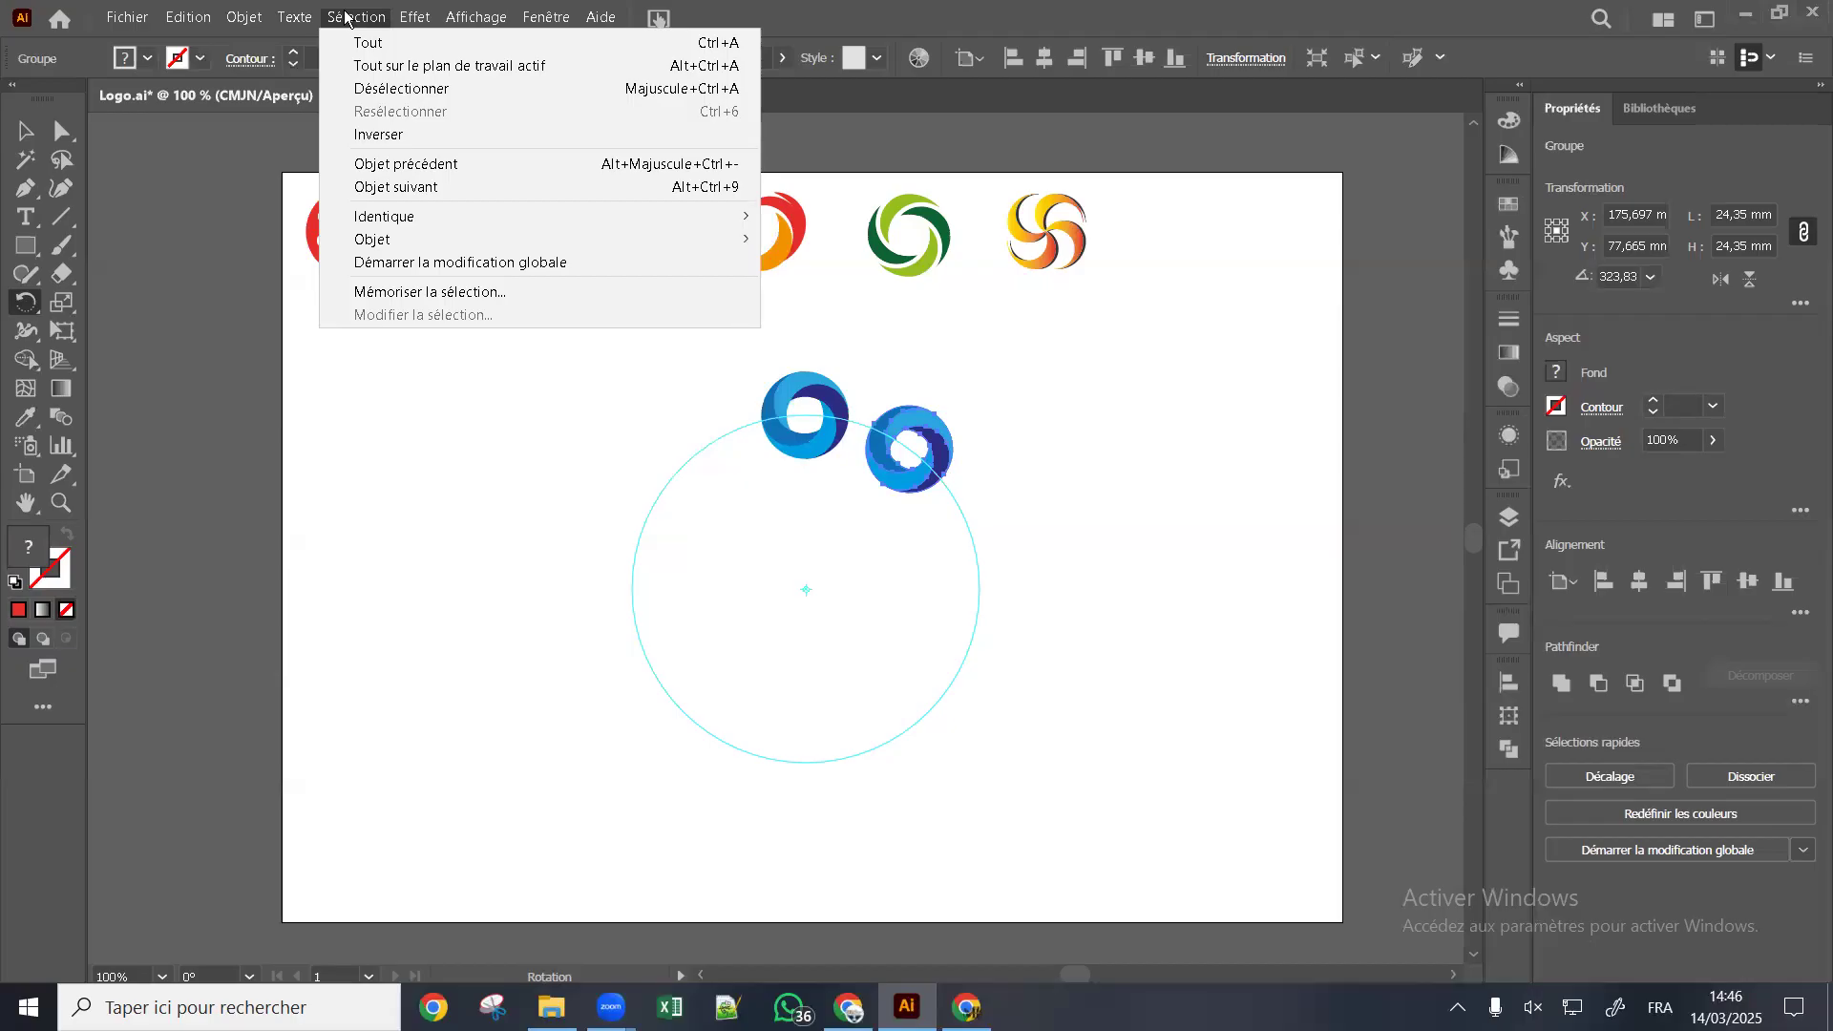
left_click(344, 17)
left_click(188, 18)
mouse_move(191, 19)
mouse_move(133, 19)
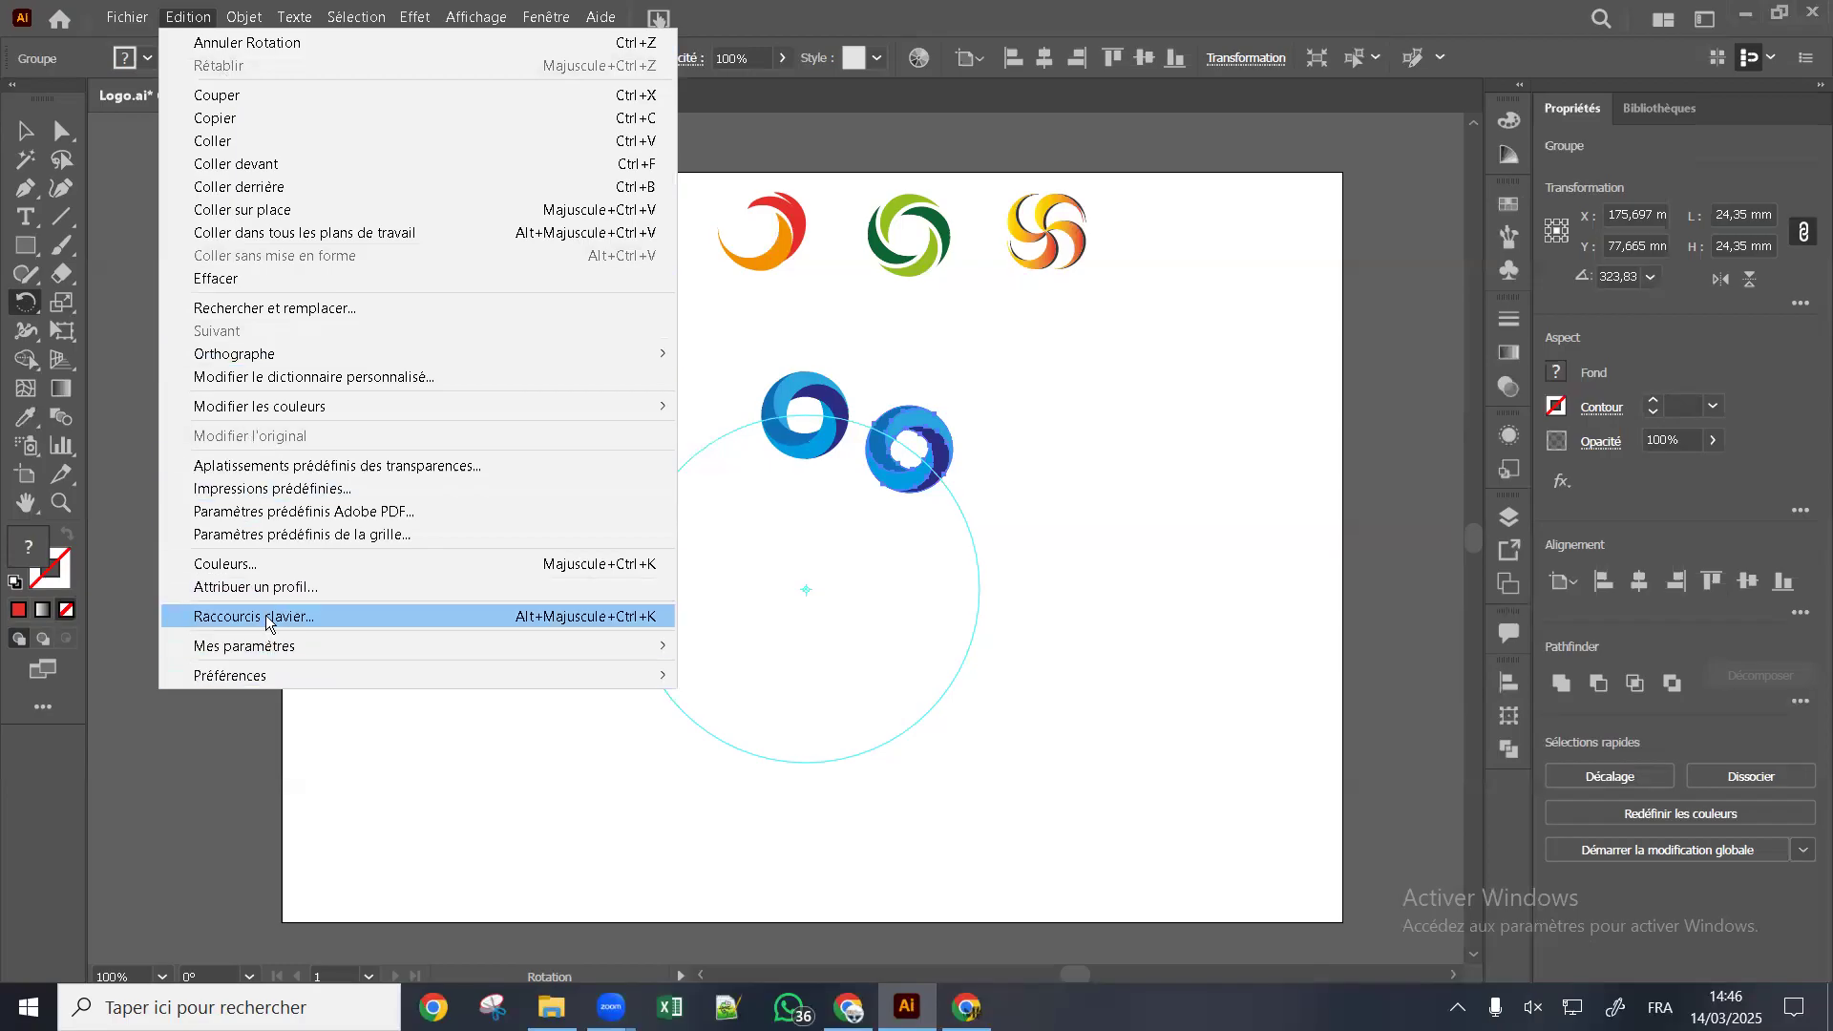
Repeat the last transformation once to add a third blue swirl logo along the guide
right_click(912, 479)
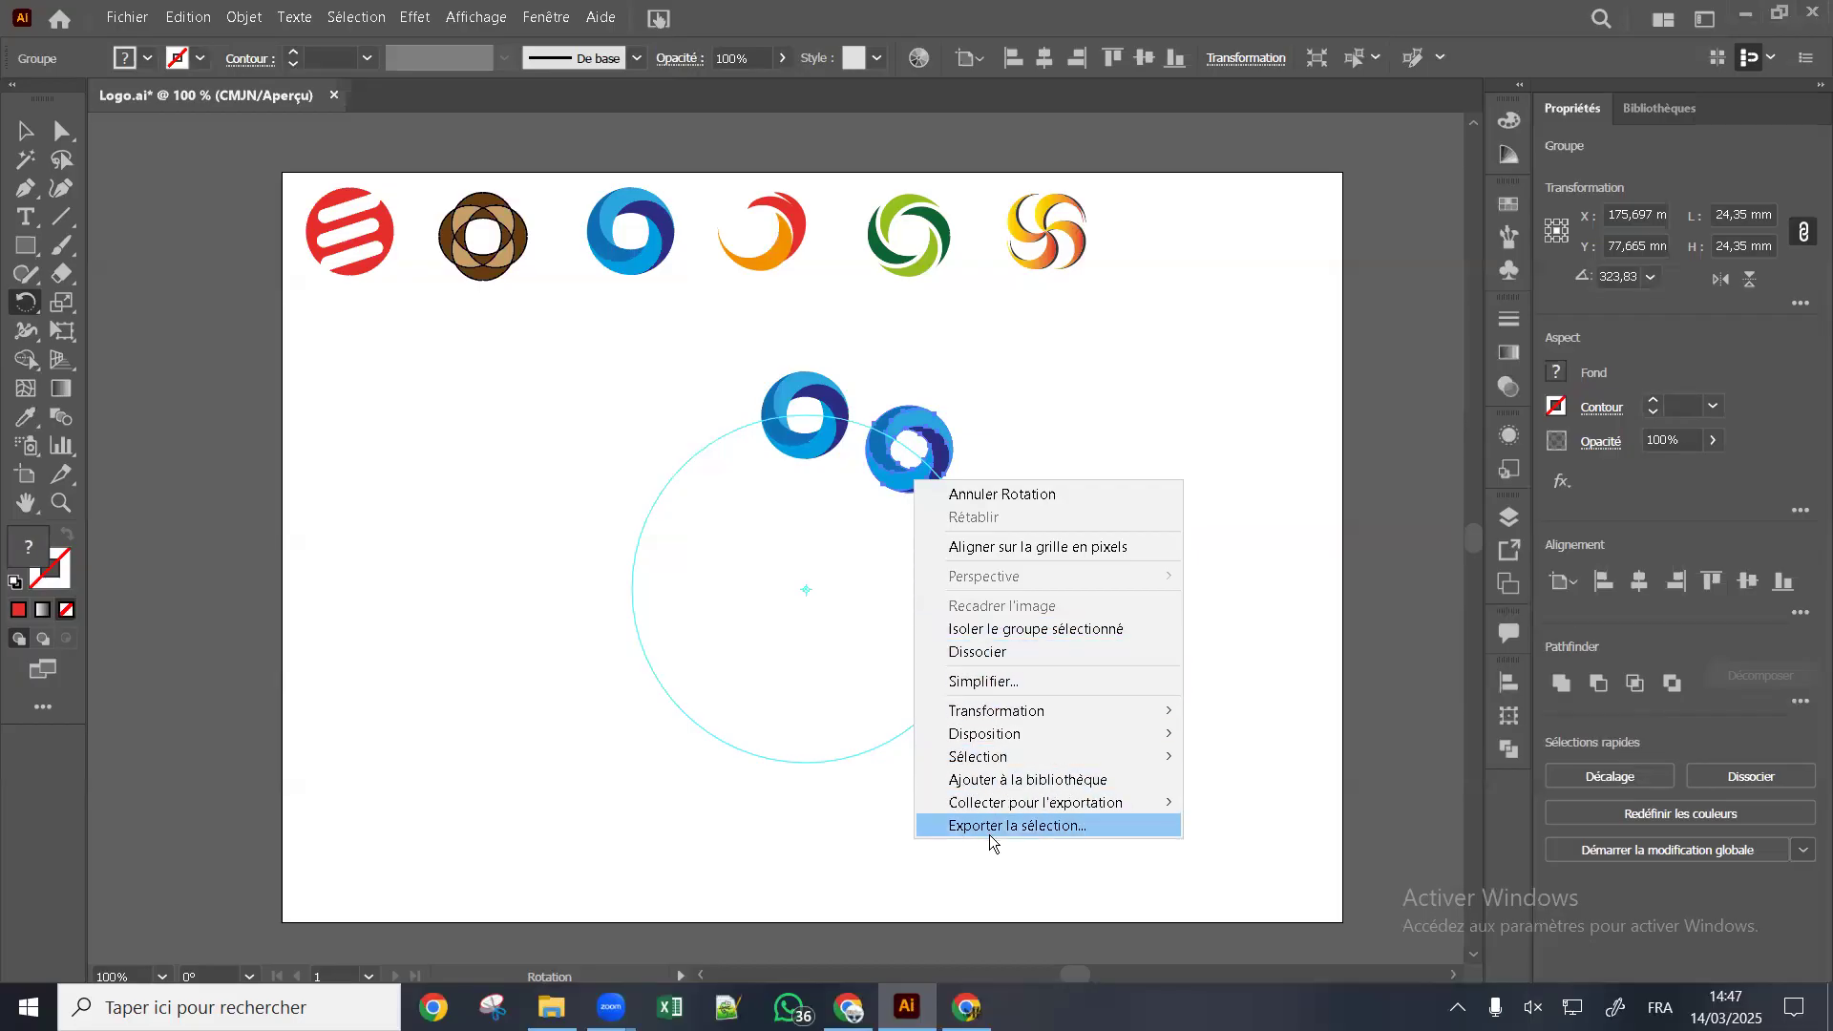
mouse_move(1004, 740)
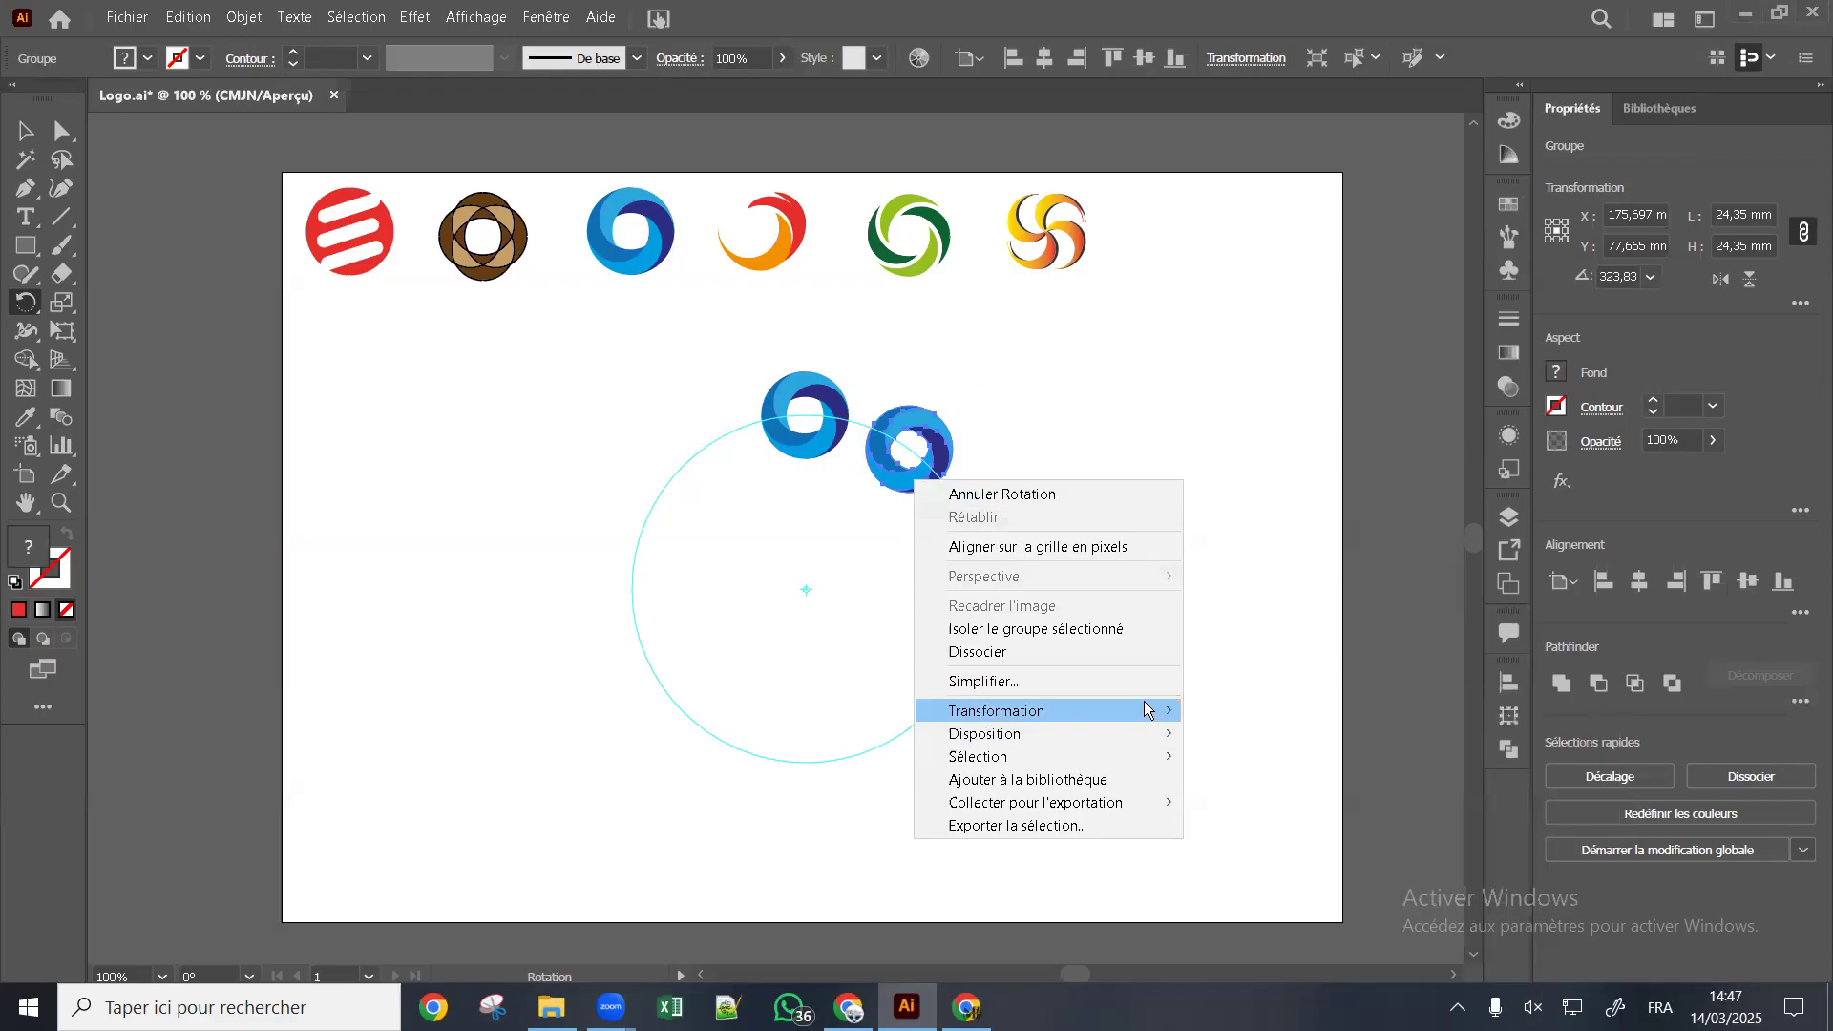
mouse_move(1143, 700)
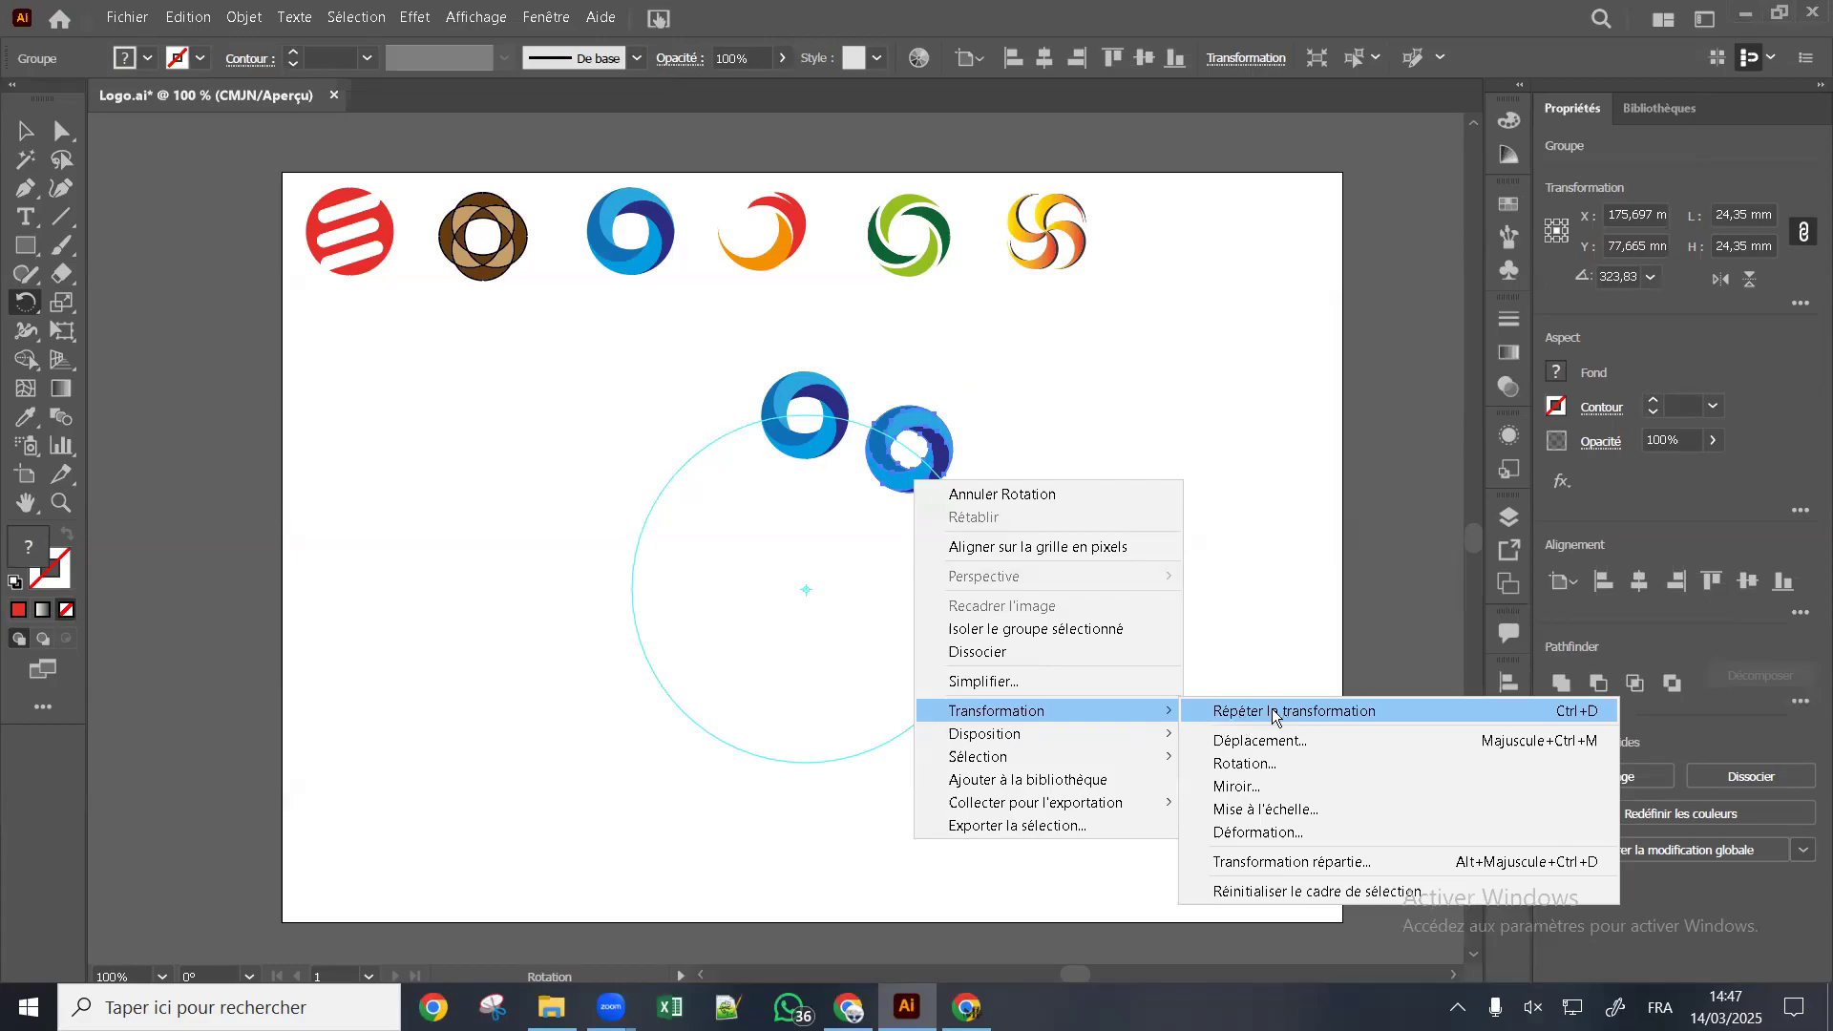
left_click(1327, 711)
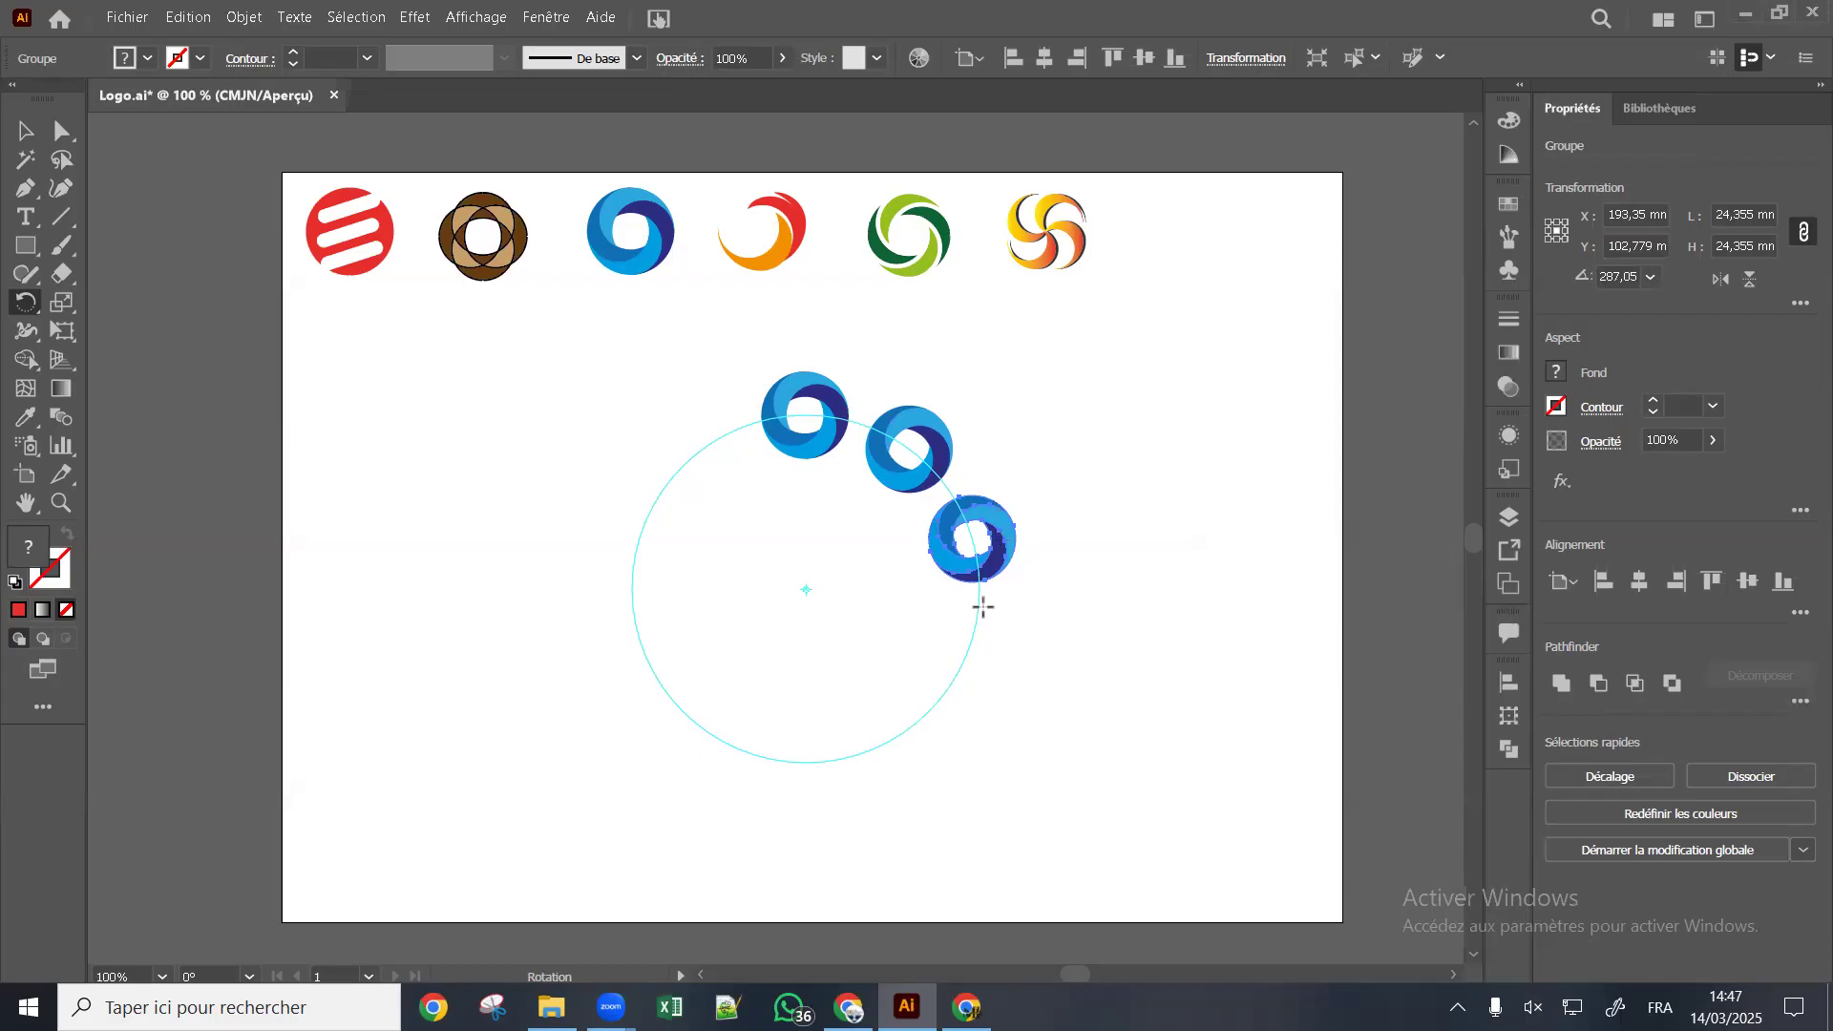
Keep repeating the transformation over several turns until overlapping blue swirl copies form a dense ring along the whole guide
left_click_drag(983, 607, 981, 604)
key("ctrl+d")
key("ctrl+d")
key("ctrl+d")
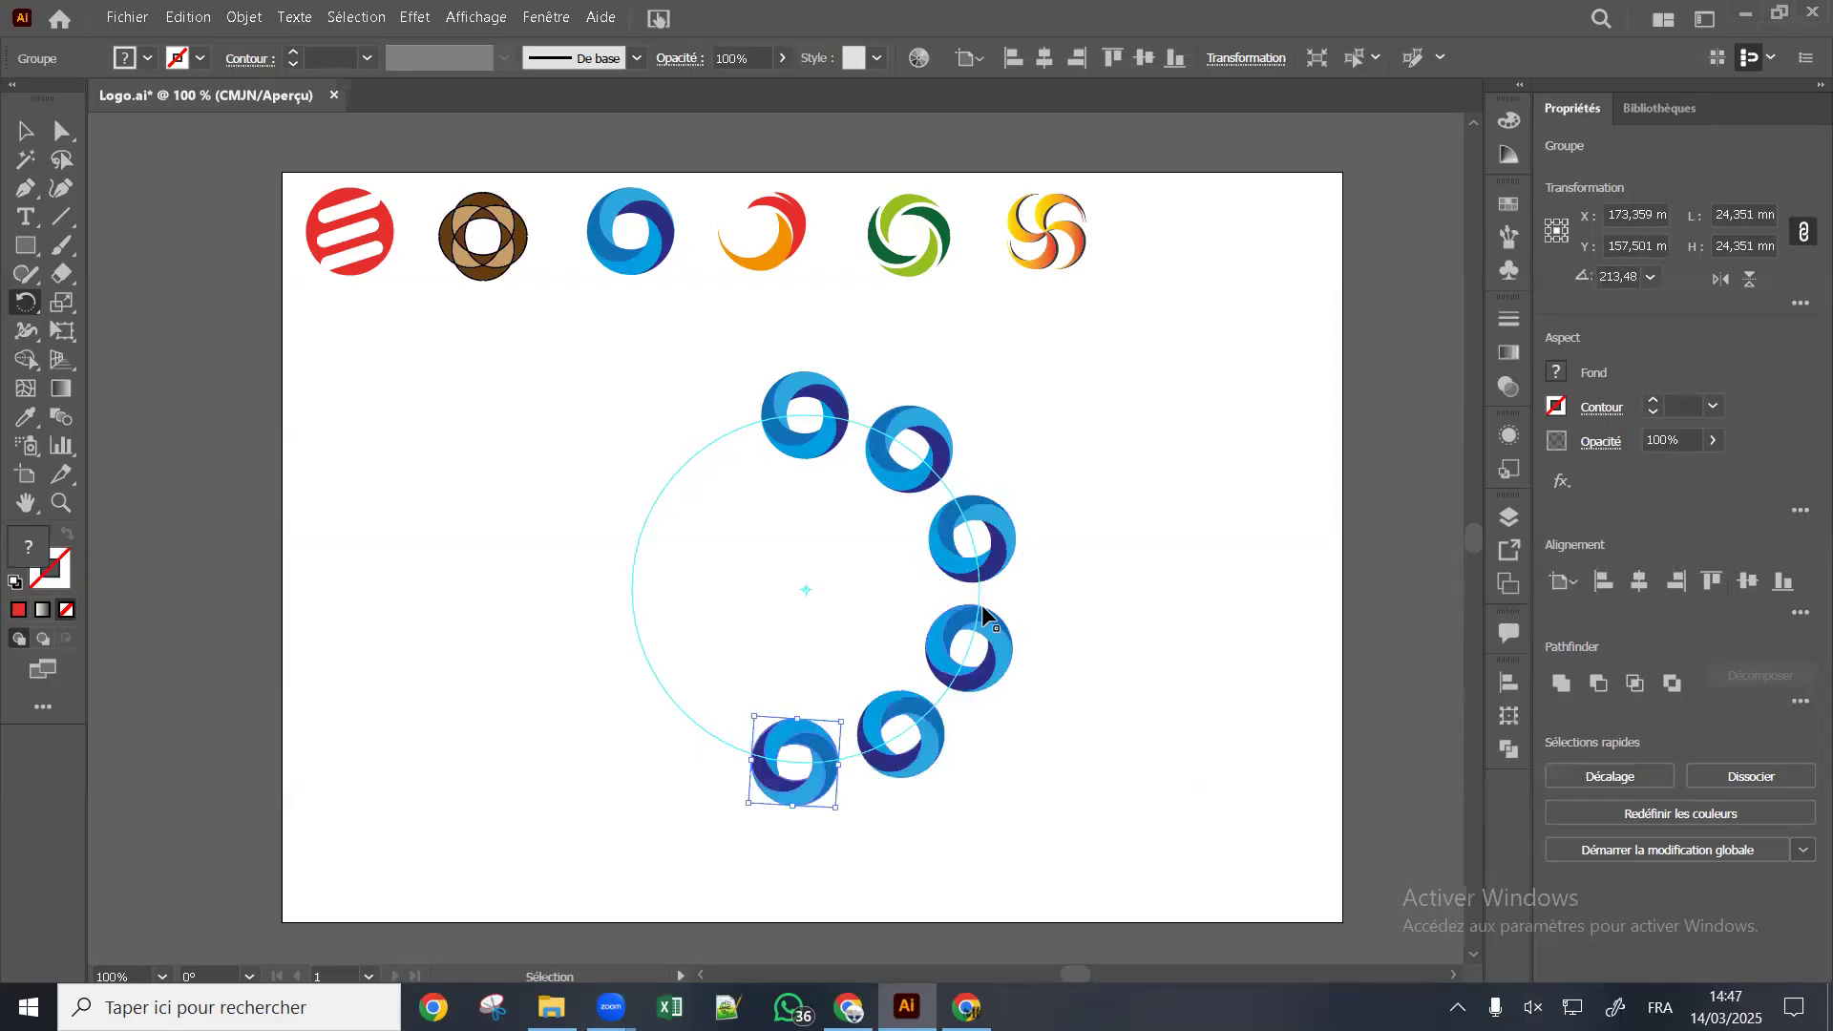
key("ctrl+d")
key("ctrl+d")
key("ctrl+d")
key("ctrl+d")
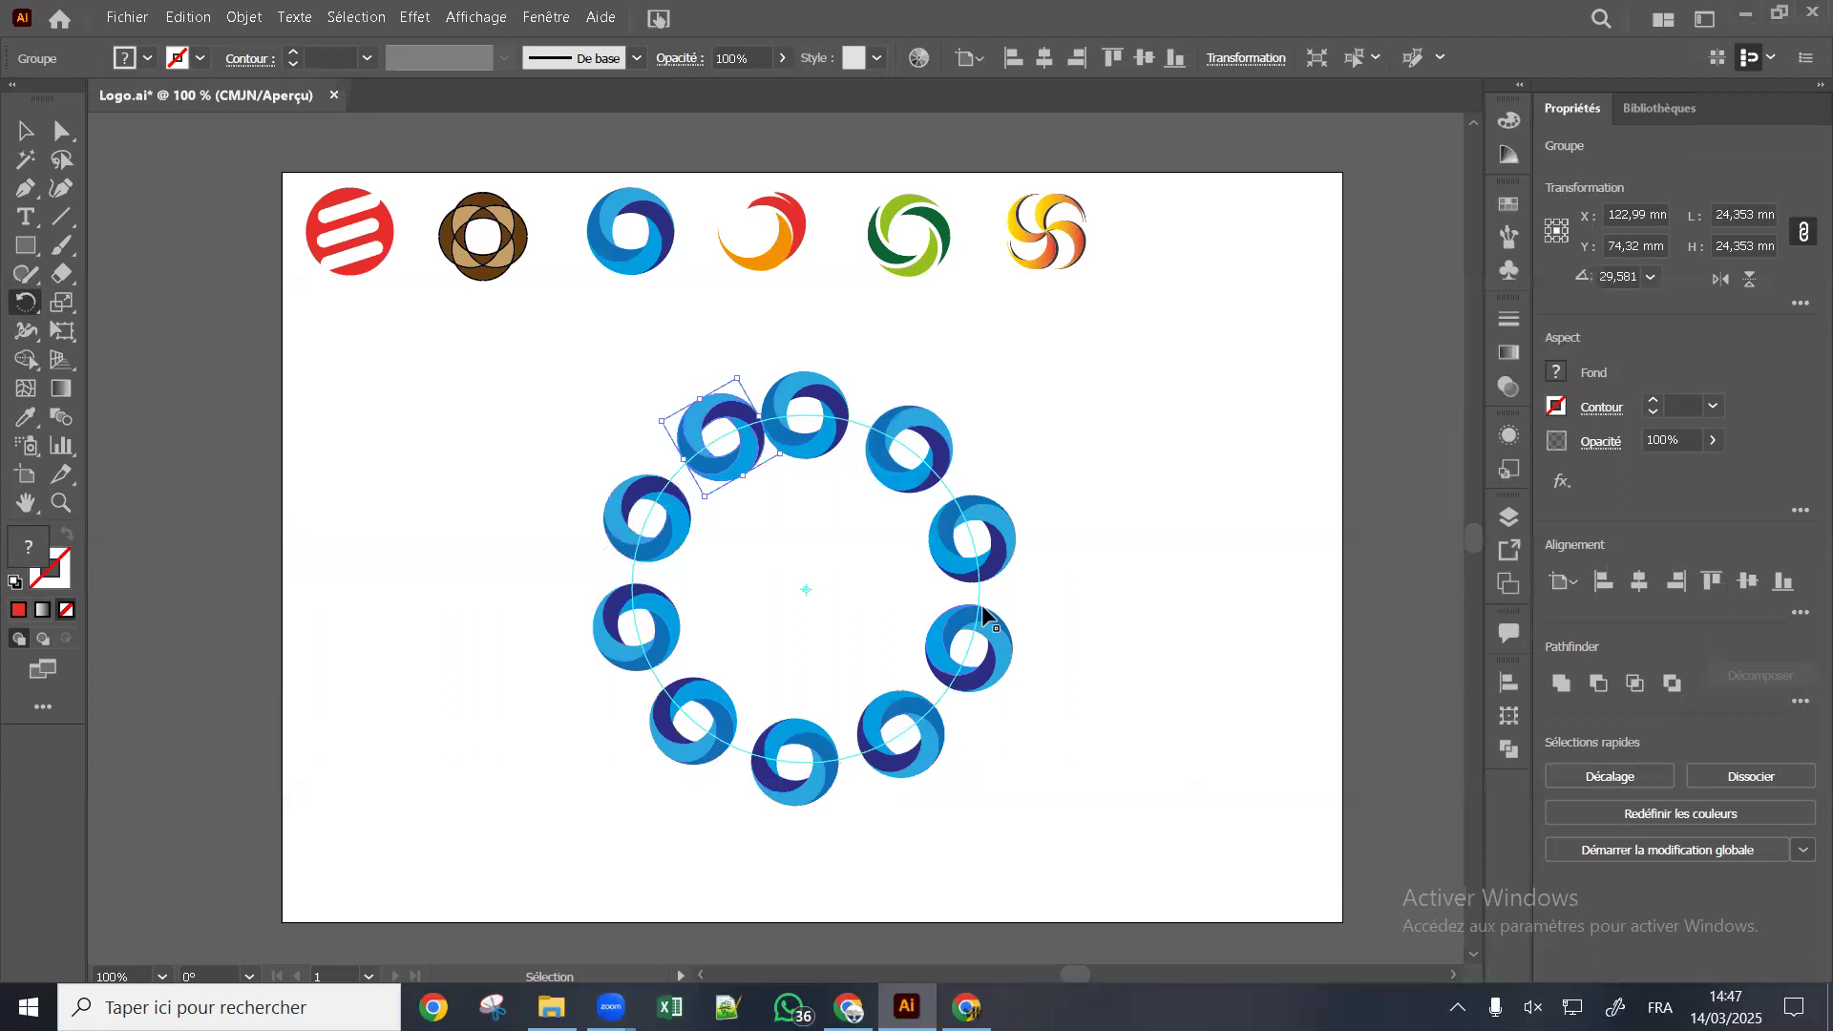
key("ctrl+d")
key("ctrl+d")
key("ctrl+d")
key("ctrl+d")
key("ctrl+d")
key("ctrl+d")
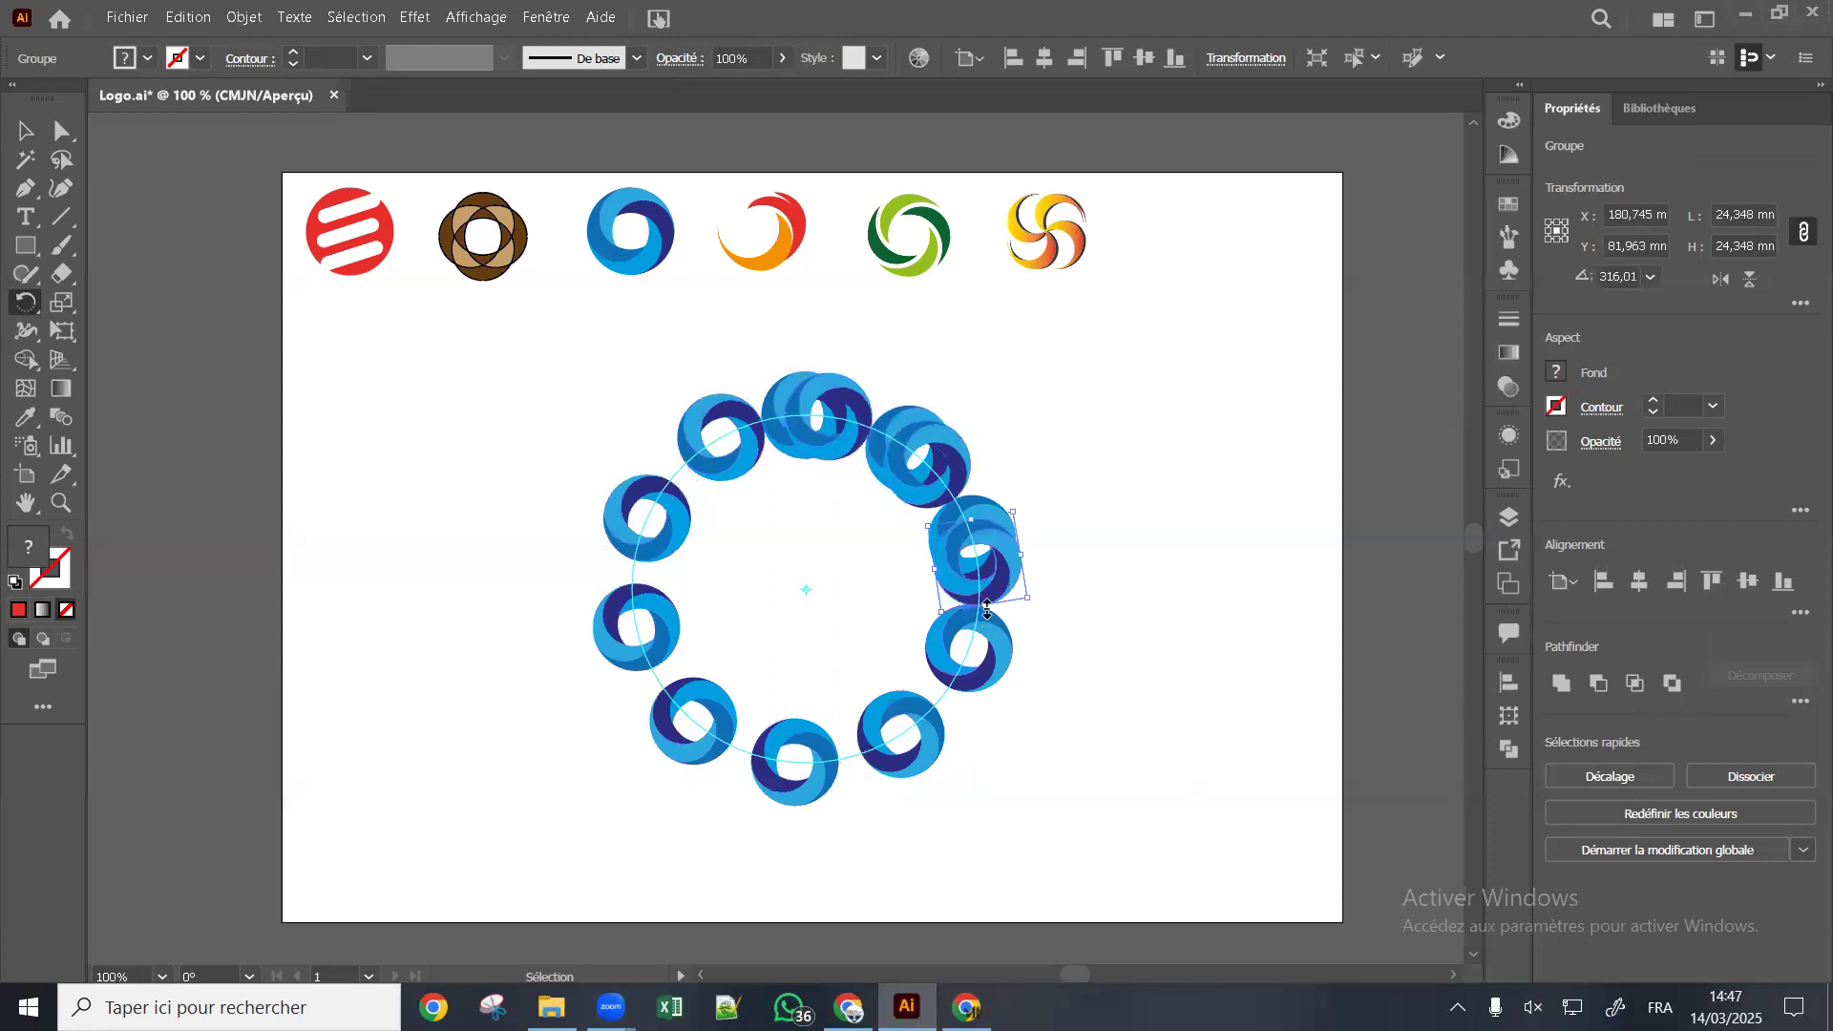
key("ctrl+d")
key("ctrl+d")
key("ctrl+d")
key("ctrl+d")
key("ctrl+d")
key("ctrl+d")
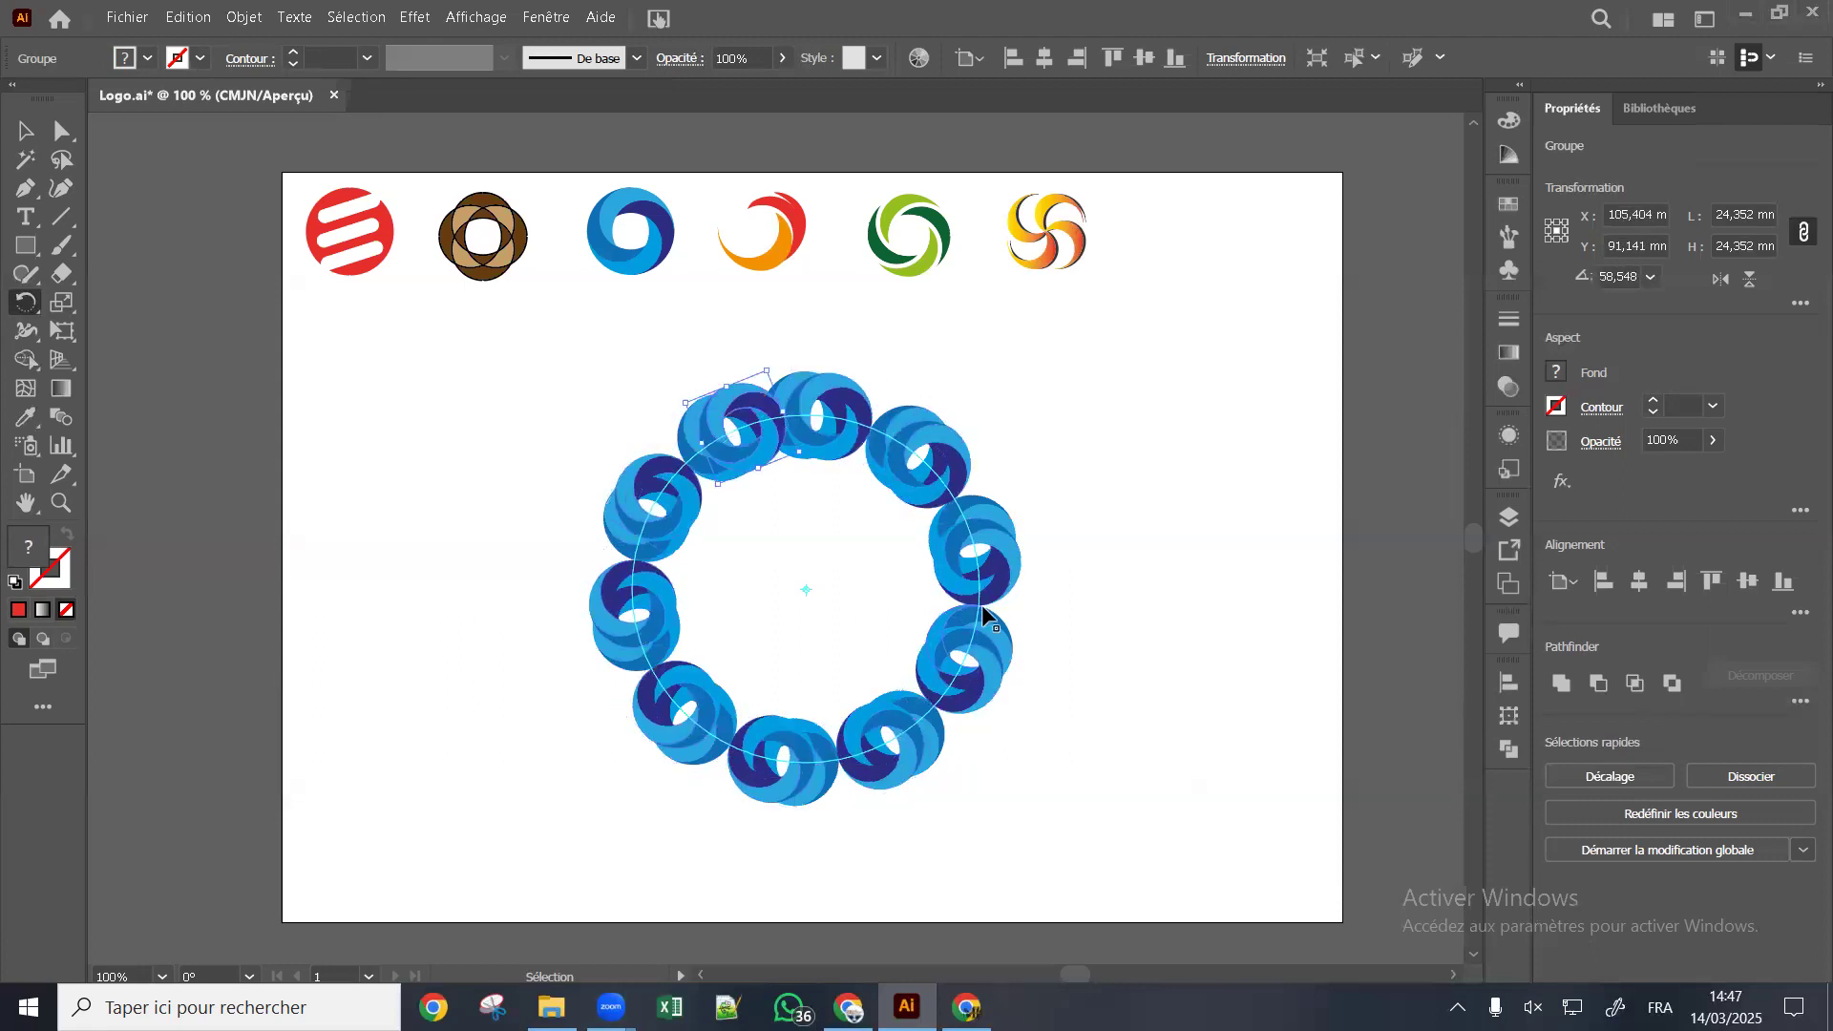
key("ctrl+d")
key("ctrl+d")
key("ctrl+d")
key("ctrl+d")
key("ctrl+d")
key("ctrl+d")
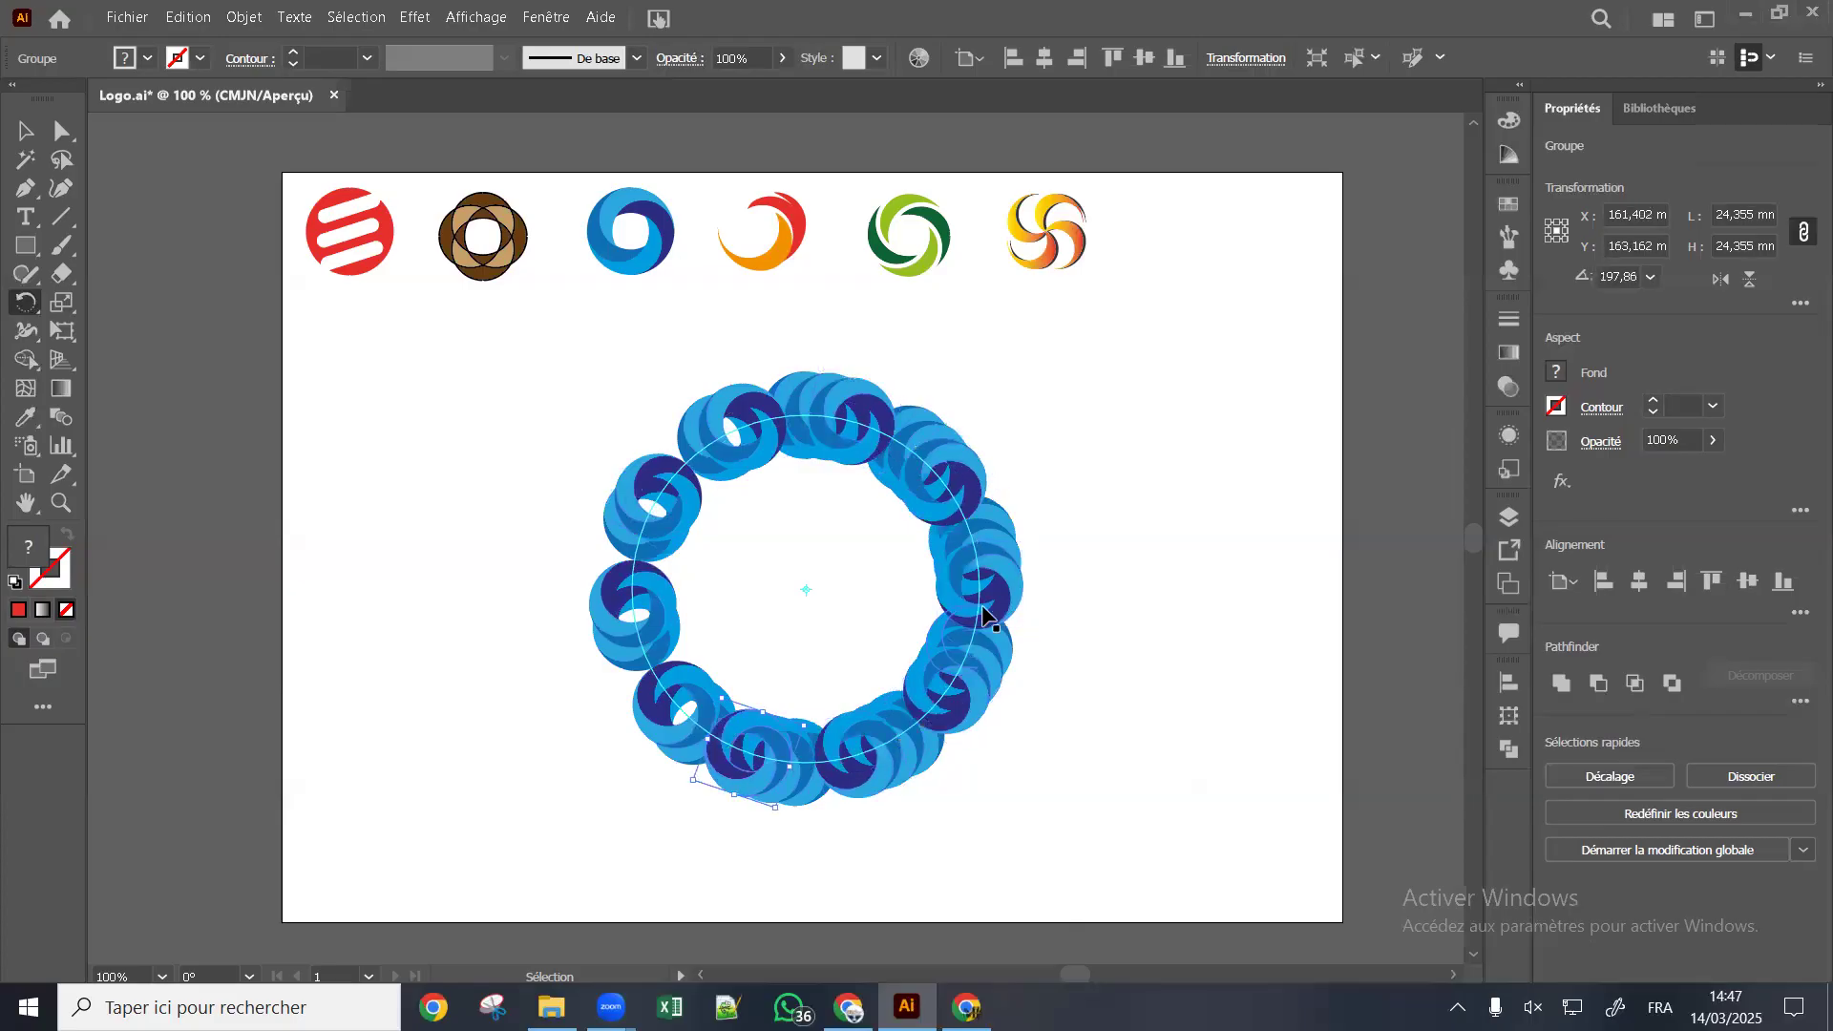
key("ctrl+d")
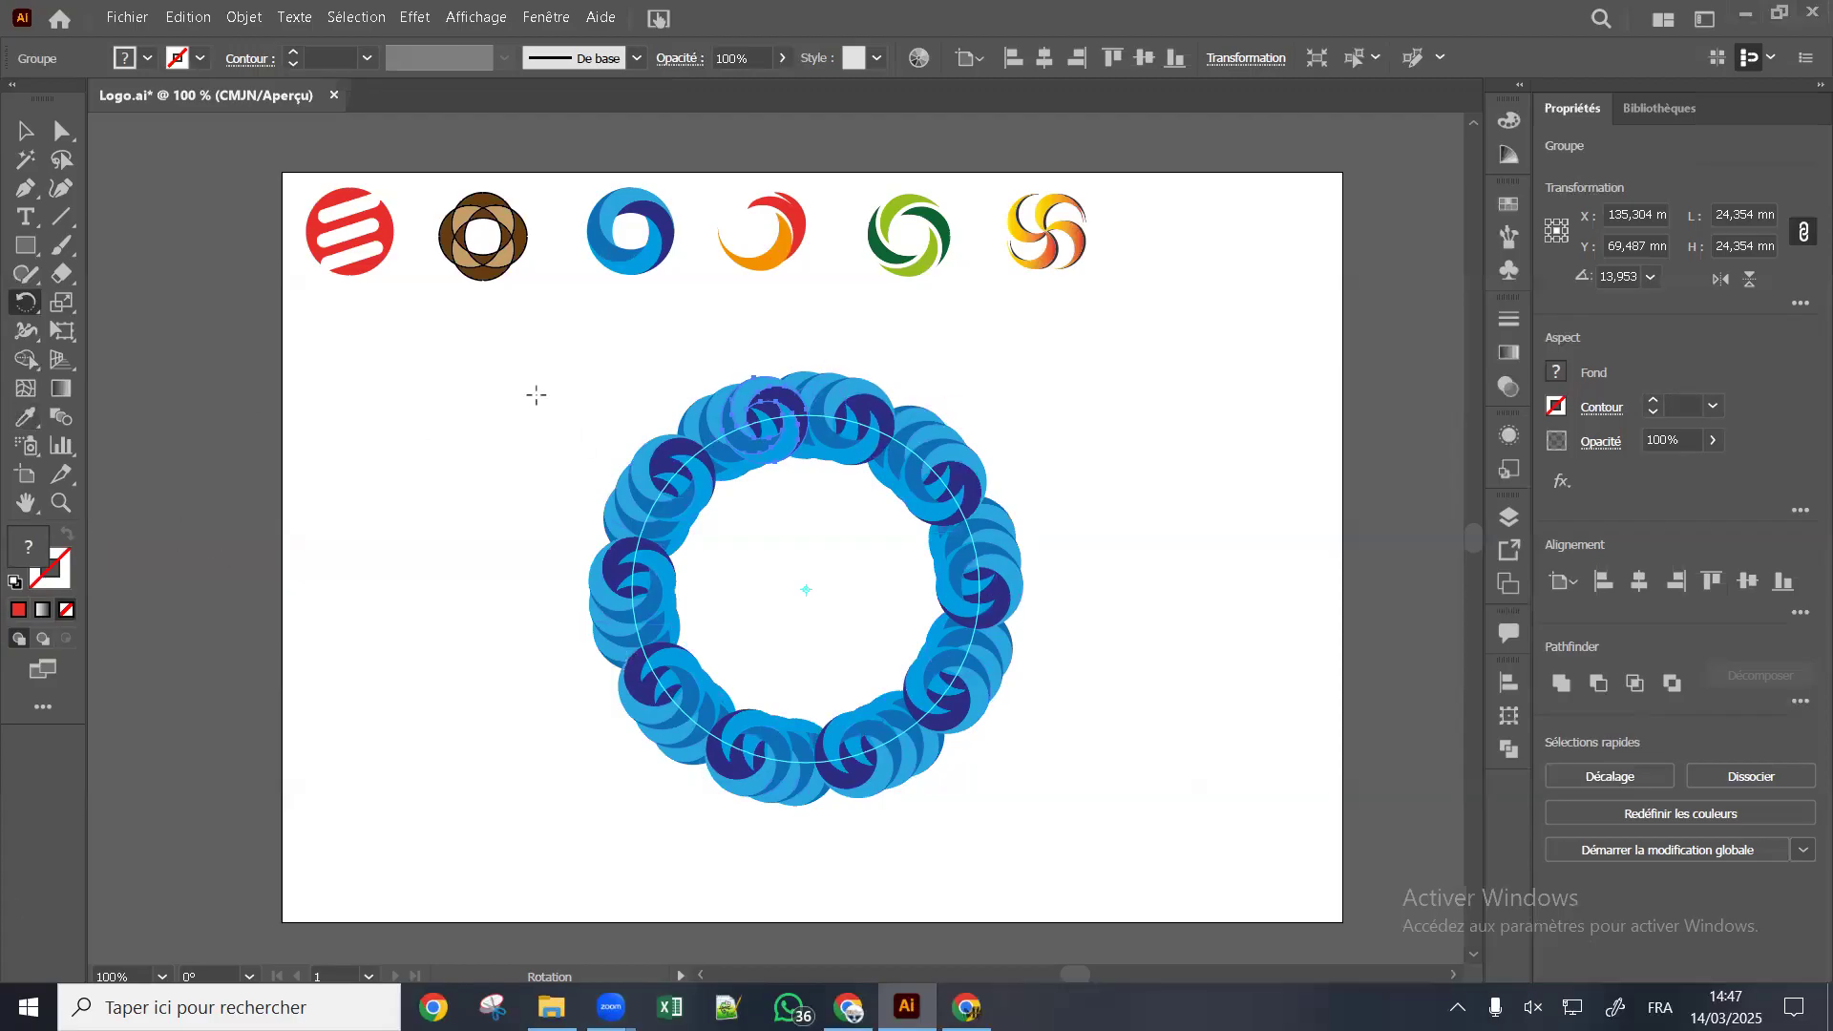
Place a duplicate of the red and orange crescent logo, scaled to about 10.2 × 9.1 mm, just above the blue ring's top
left_click(26, 130)
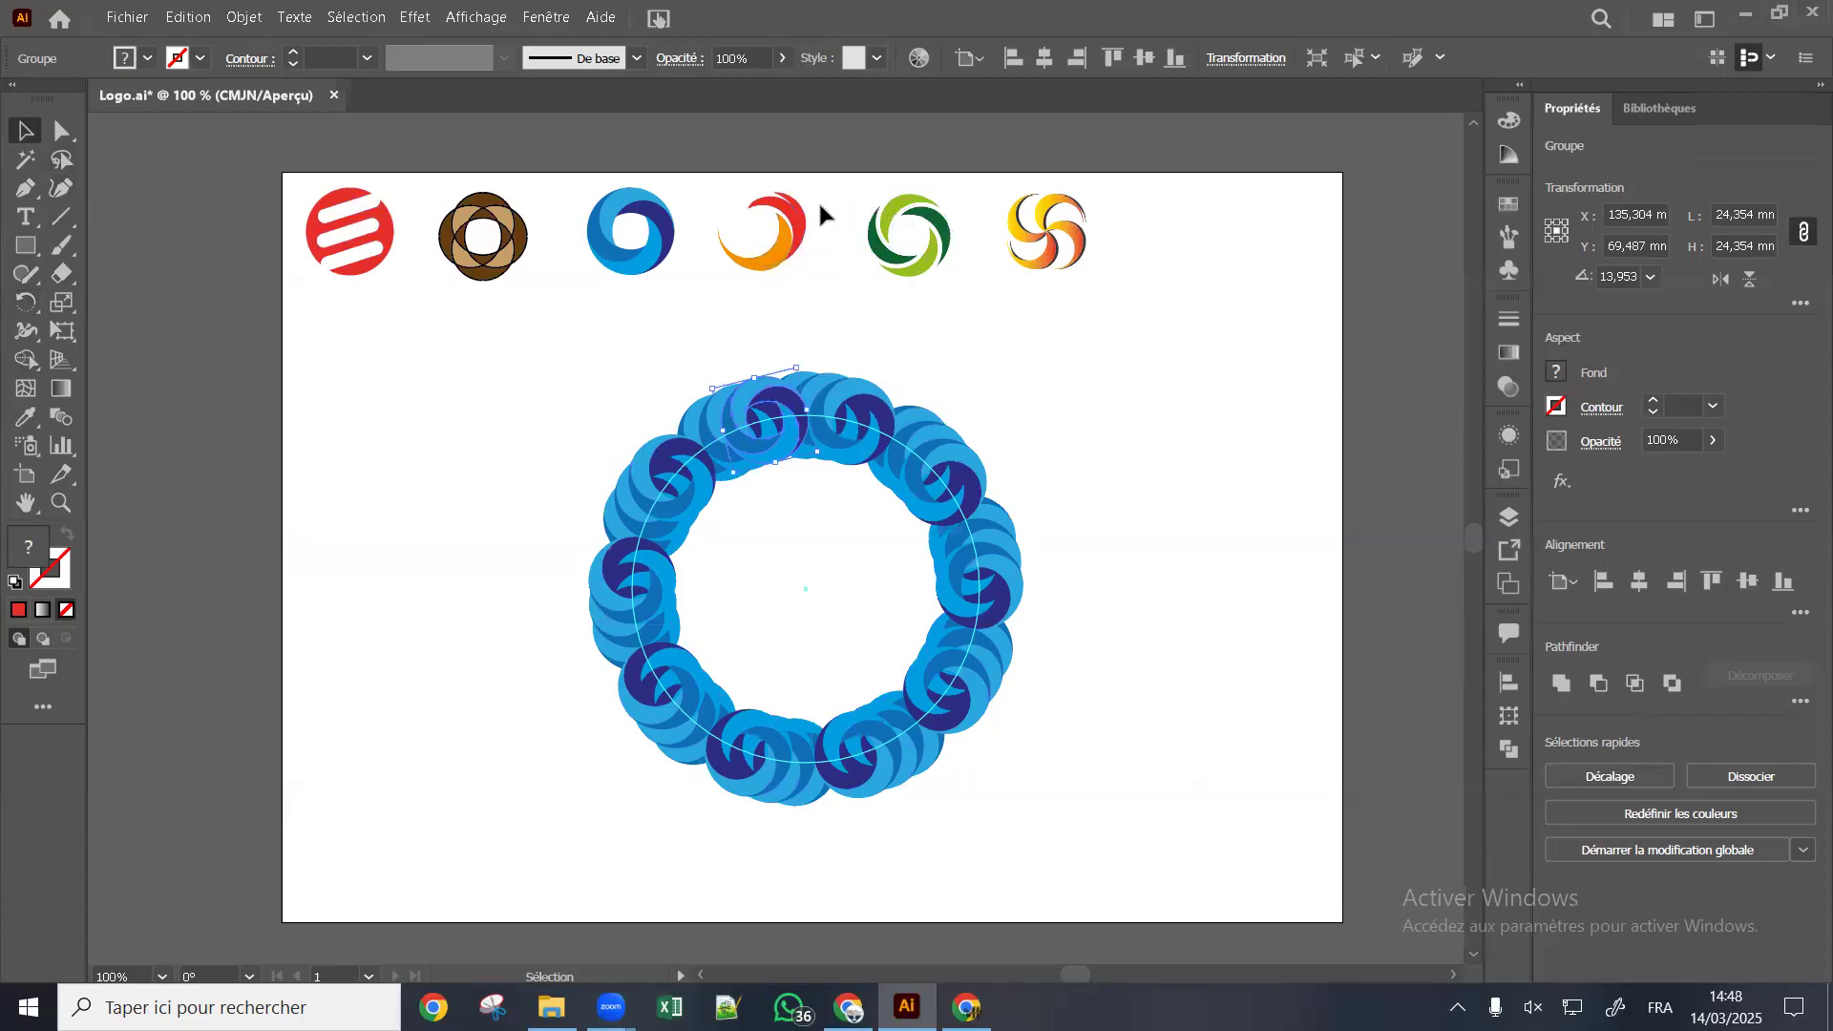
left_click_drag(750, 229, 823, 307)
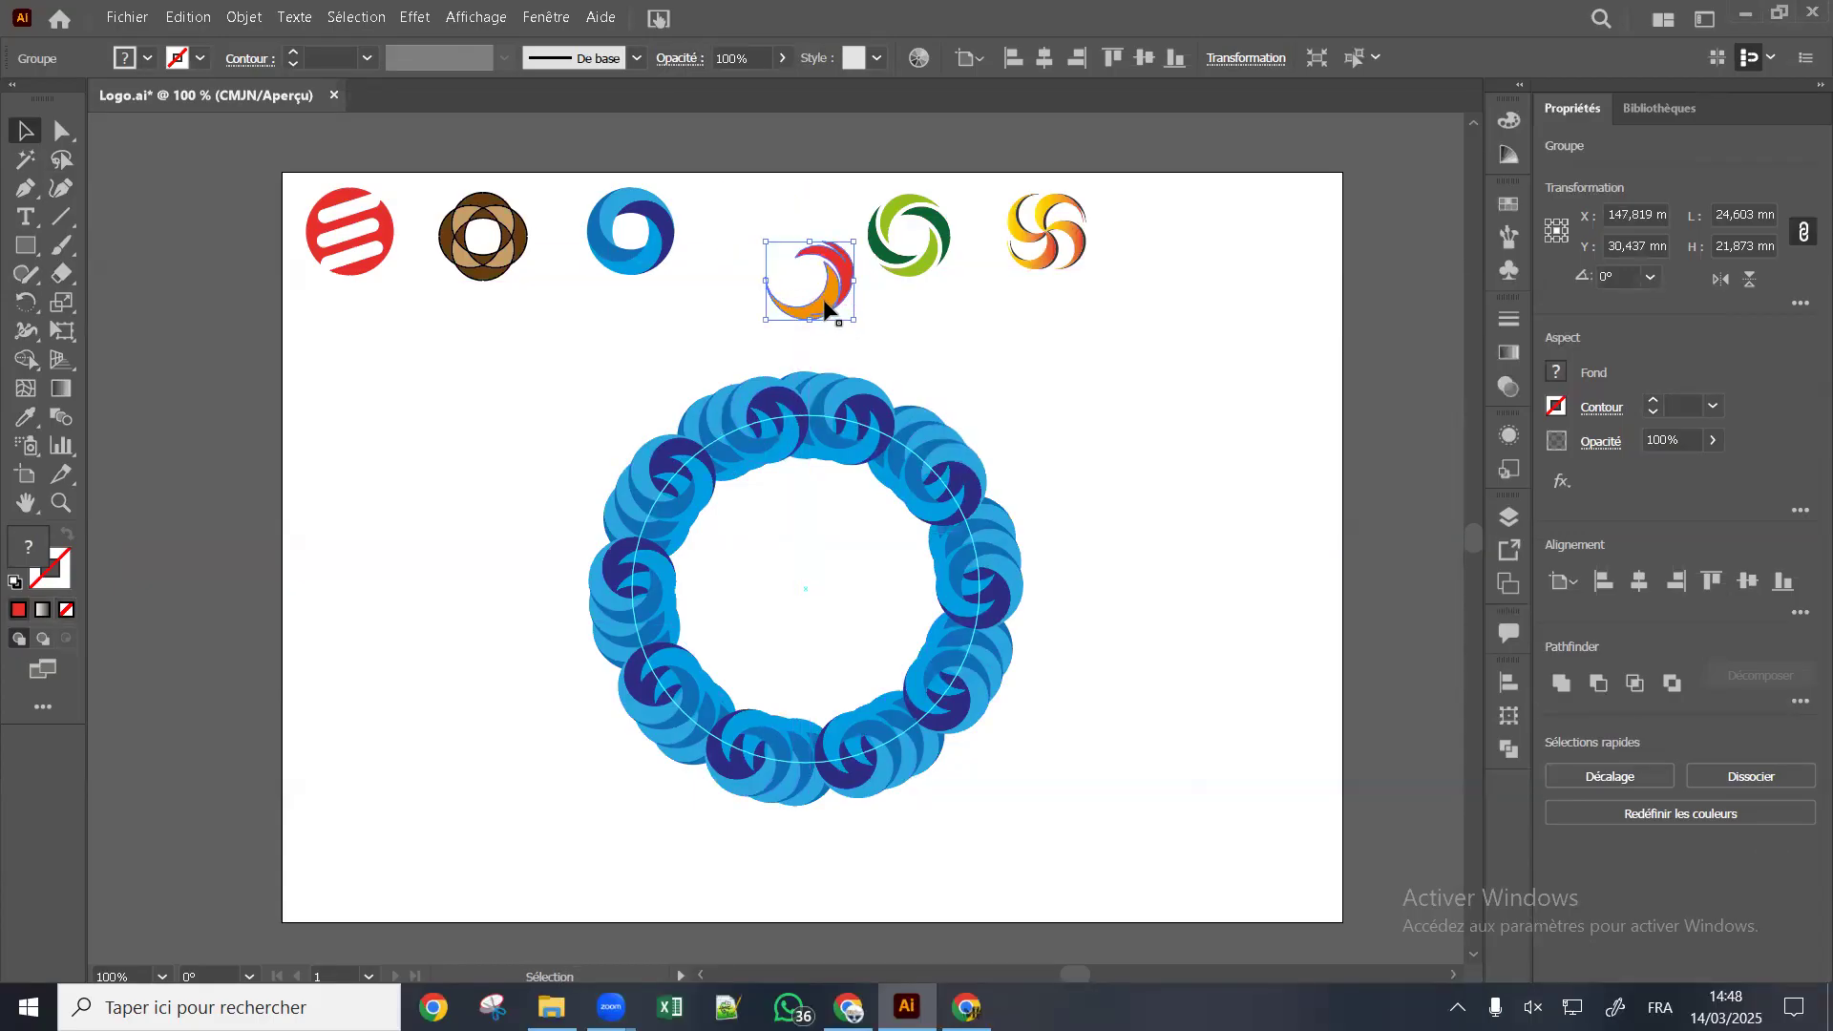
key("ctrl+z")
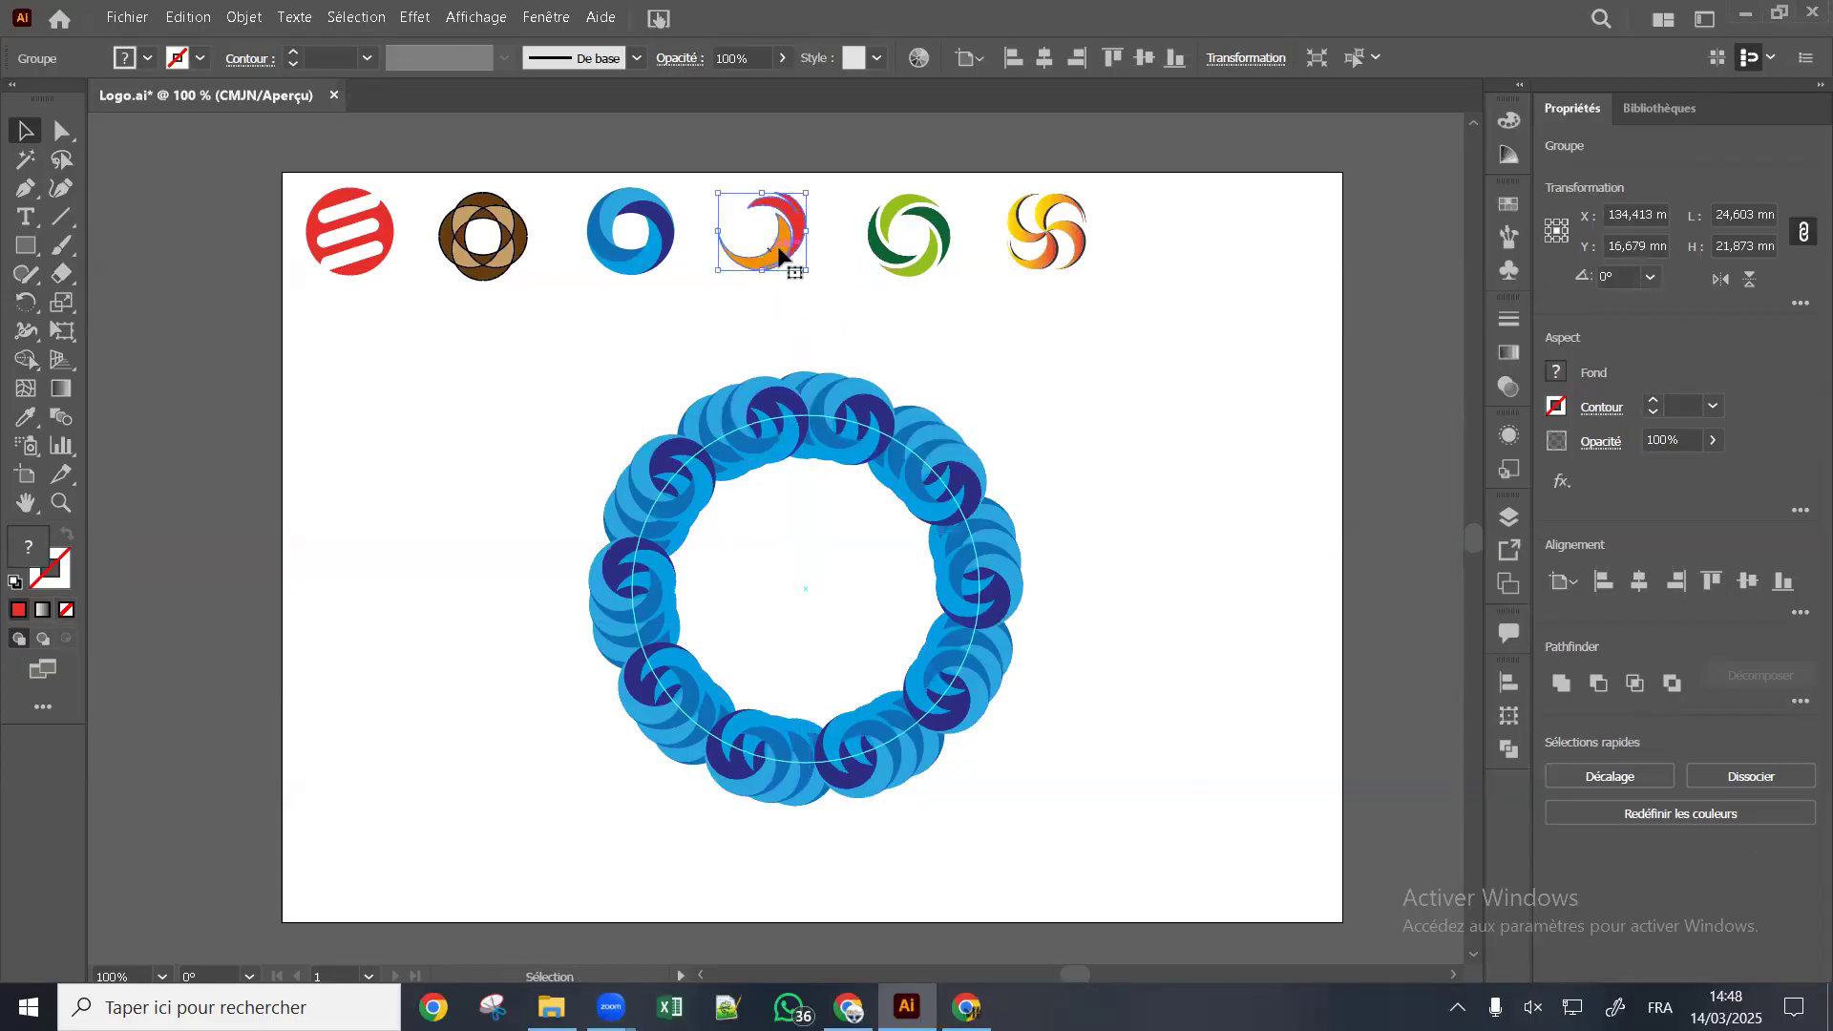
left_click_drag(805, 198, 808, 347, "alt")
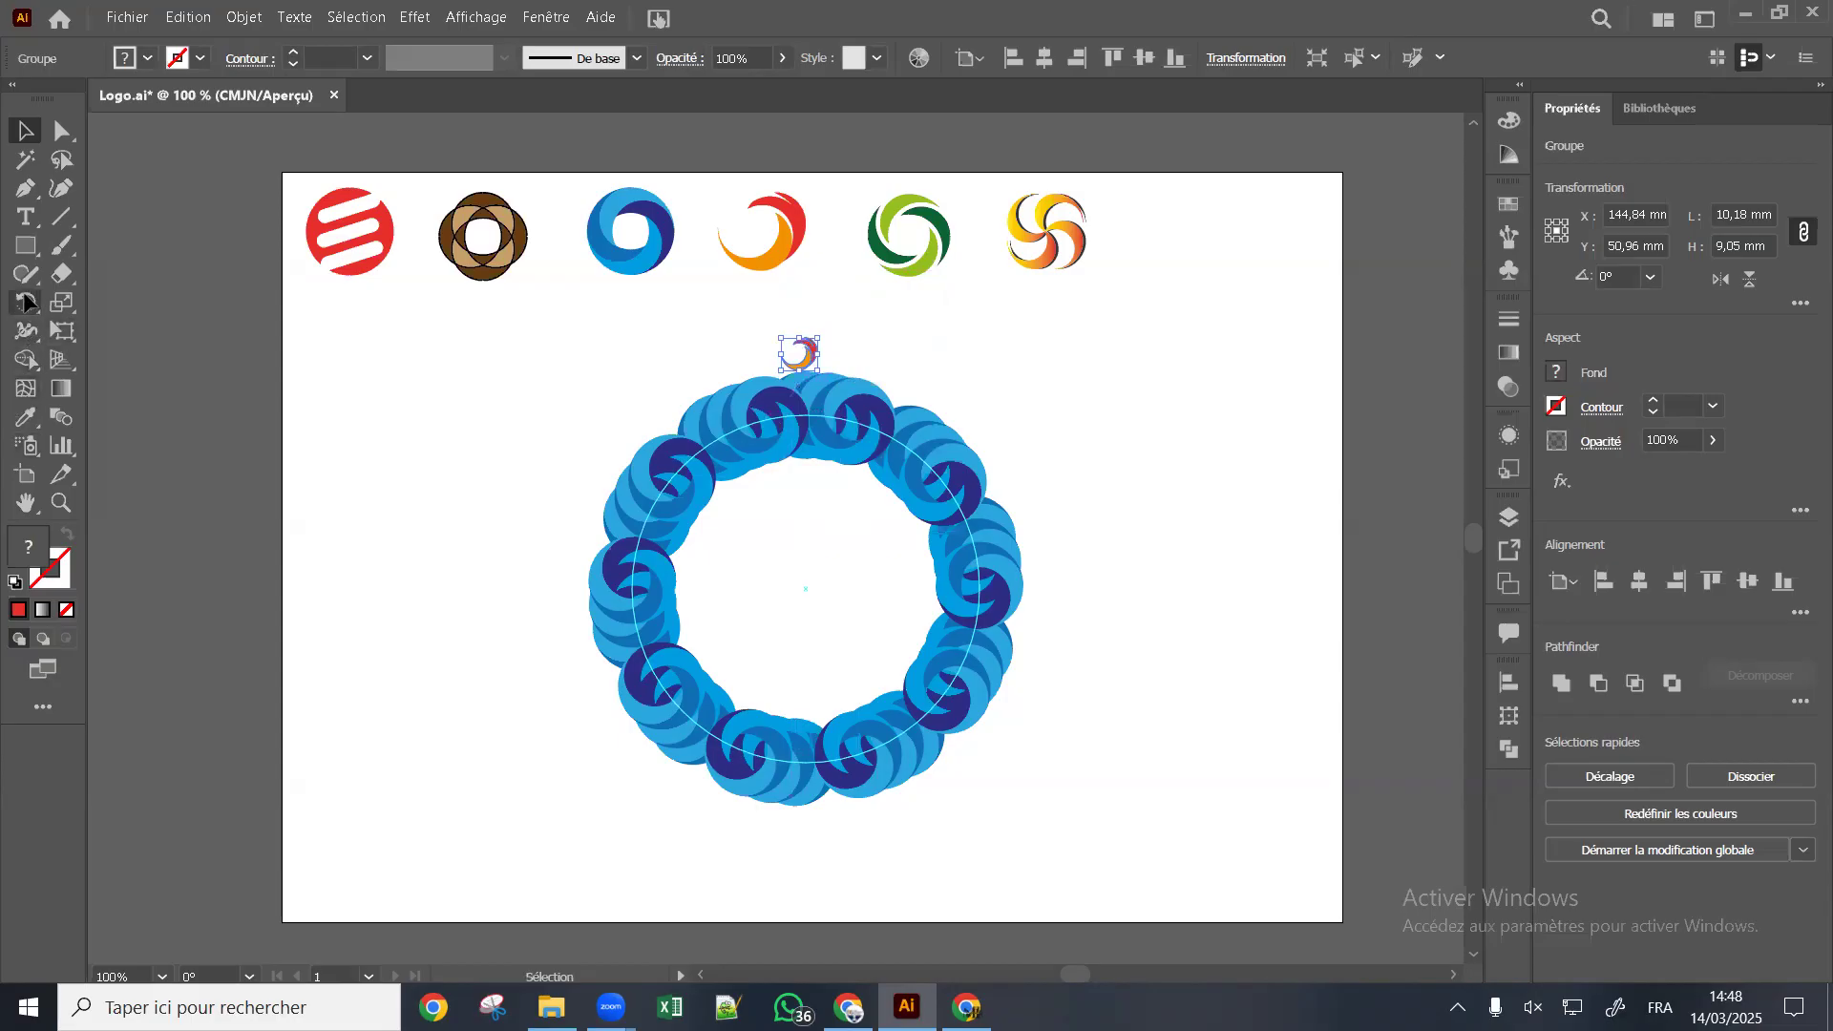
Rotate a copy of the small crescent clockwise around the centre of the circular guide
left_click(26, 304)
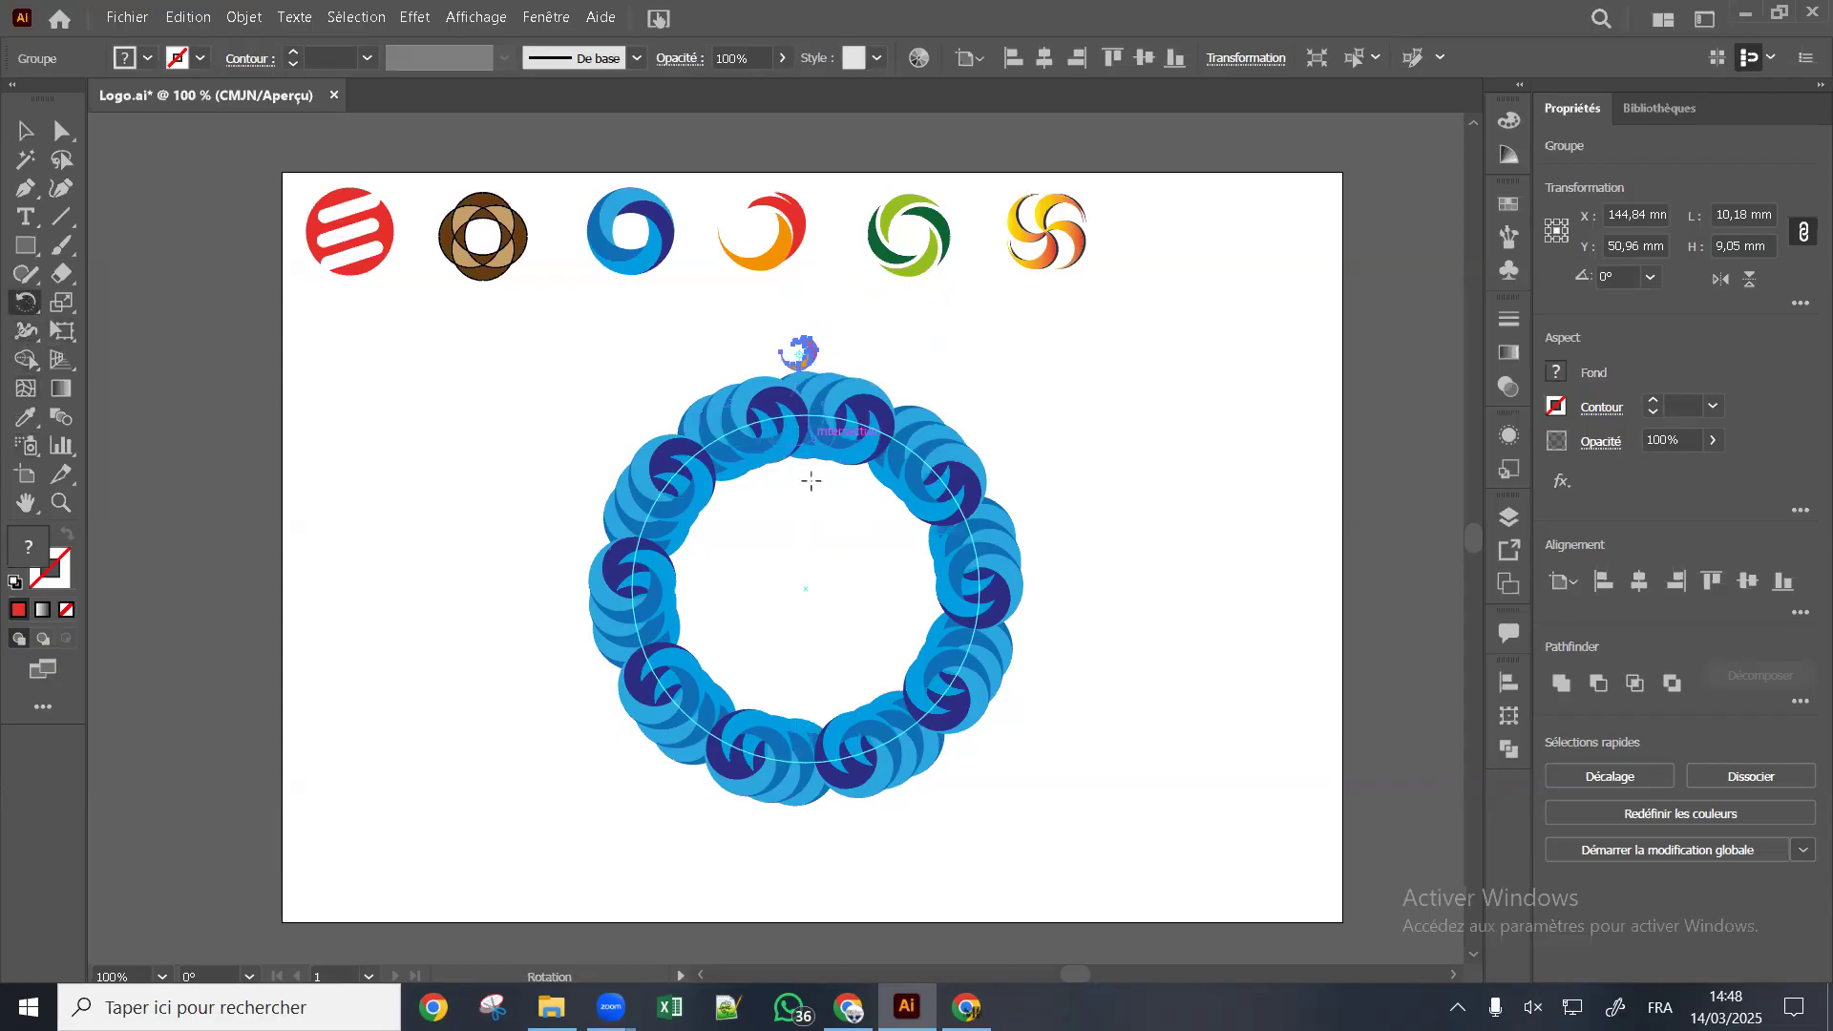
left_click(805, 588)
left_click_drag(804, 353, 867, 381)
Repeat the crescent's rotated copy until small crescents surround the entire outside of the blue ring
key("ctrl+d")
key("ctrl+d")
key("ctrl+d")
key("ctrl+d")
key("ctrl+d")
key("ctrl+d")
key("ctrl+d")
key("ctrl+d")
key("ctrl+d")
key("ctrl+d")
key("ctrl+d")
key("ctrl+d")
key("ctrl+d")
key("ctrl+d")
key("ctrl+d")
key("ctrl+d")
key("ctrl+d")
key("ctrl+d")
key("ctrl+d")
key("ctrl+d")
key("ctrl+d")
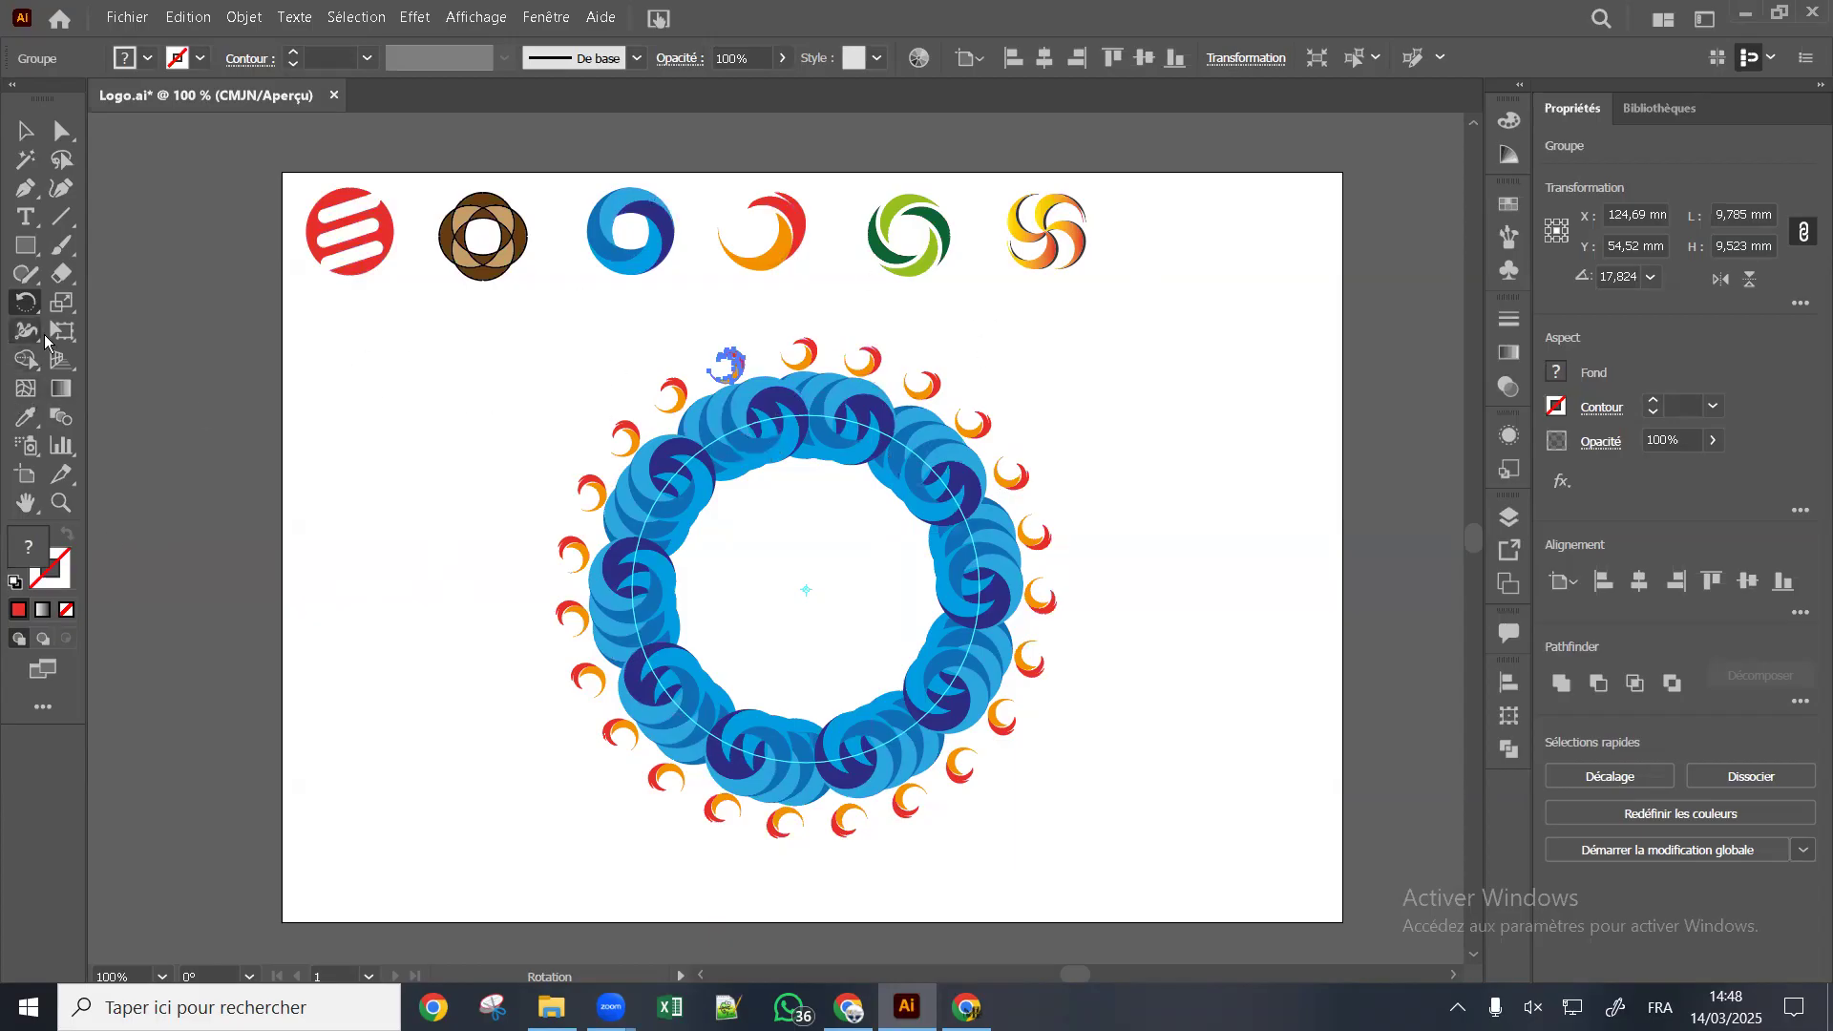
Draw a small star about 9.4 × 9.1 mm on the inner edge of the blue ring, near its top
left_click(26, 245)
left_click(143, 360)
left_click_drag(796, 477, 785, 489)
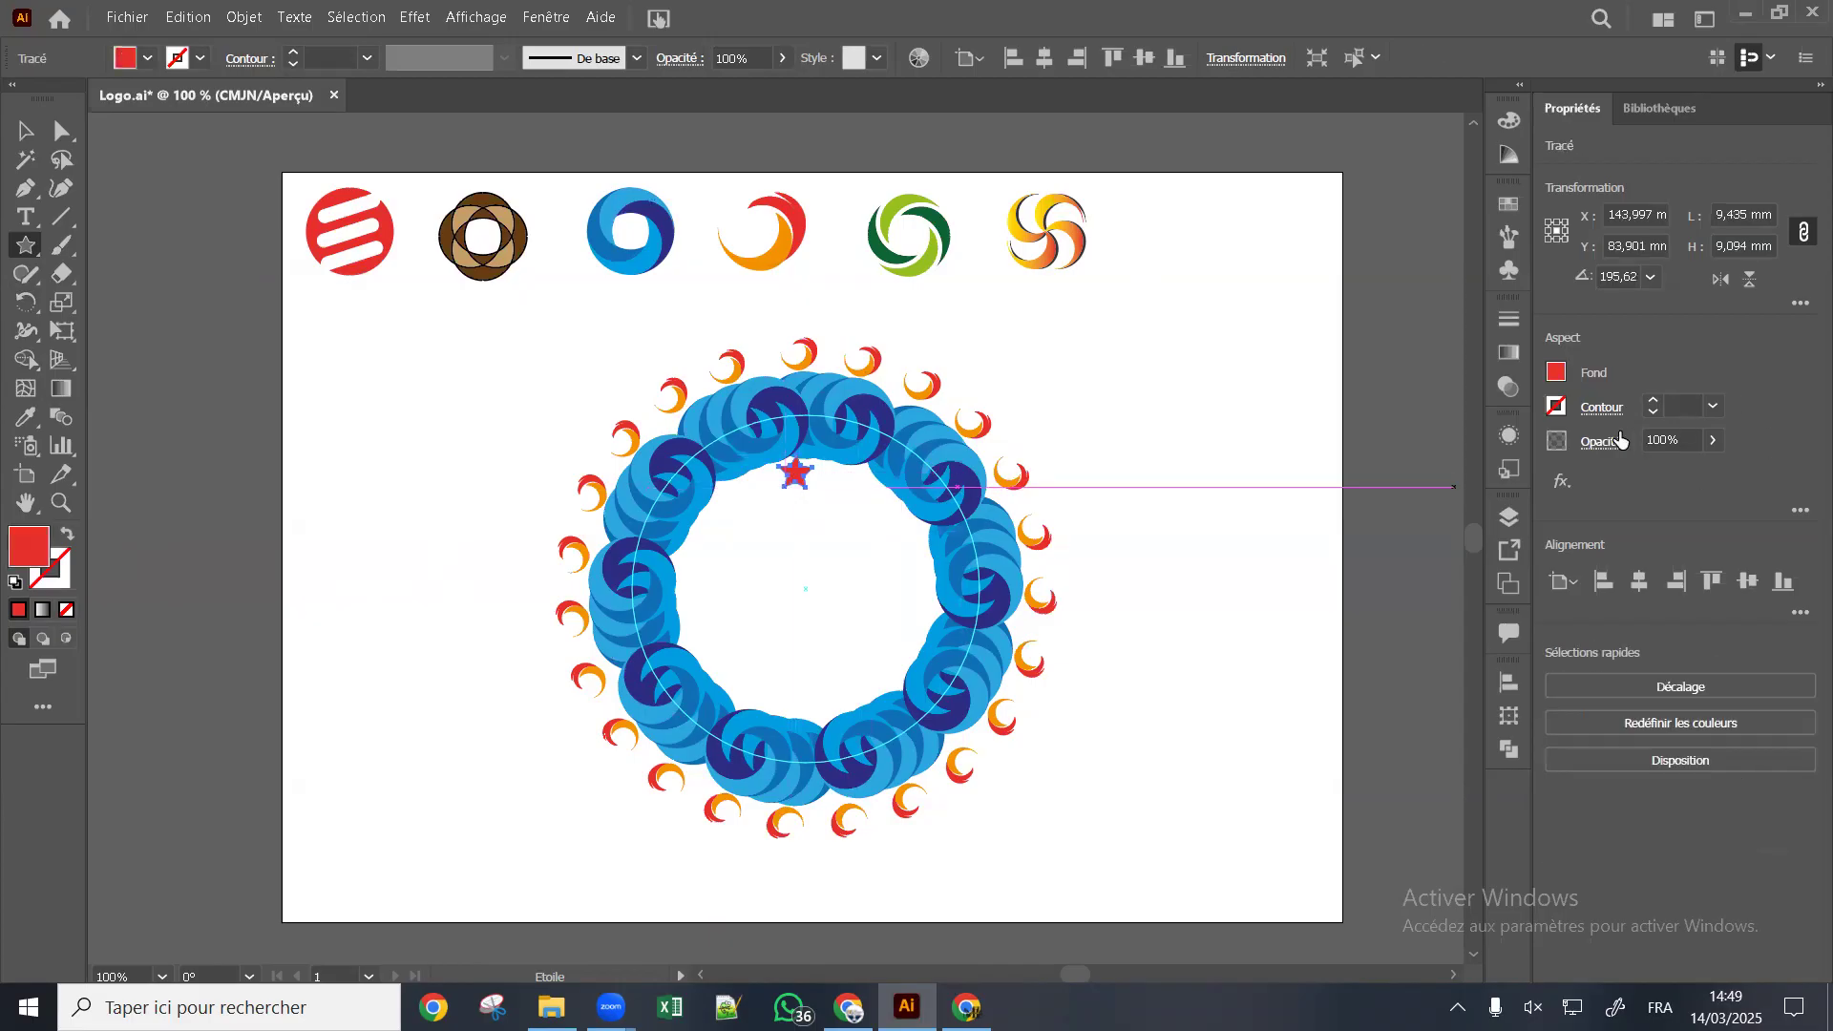
Try green and light blue fills on the star, and finish with the blue gradient swatch
left_click(1554, 375)
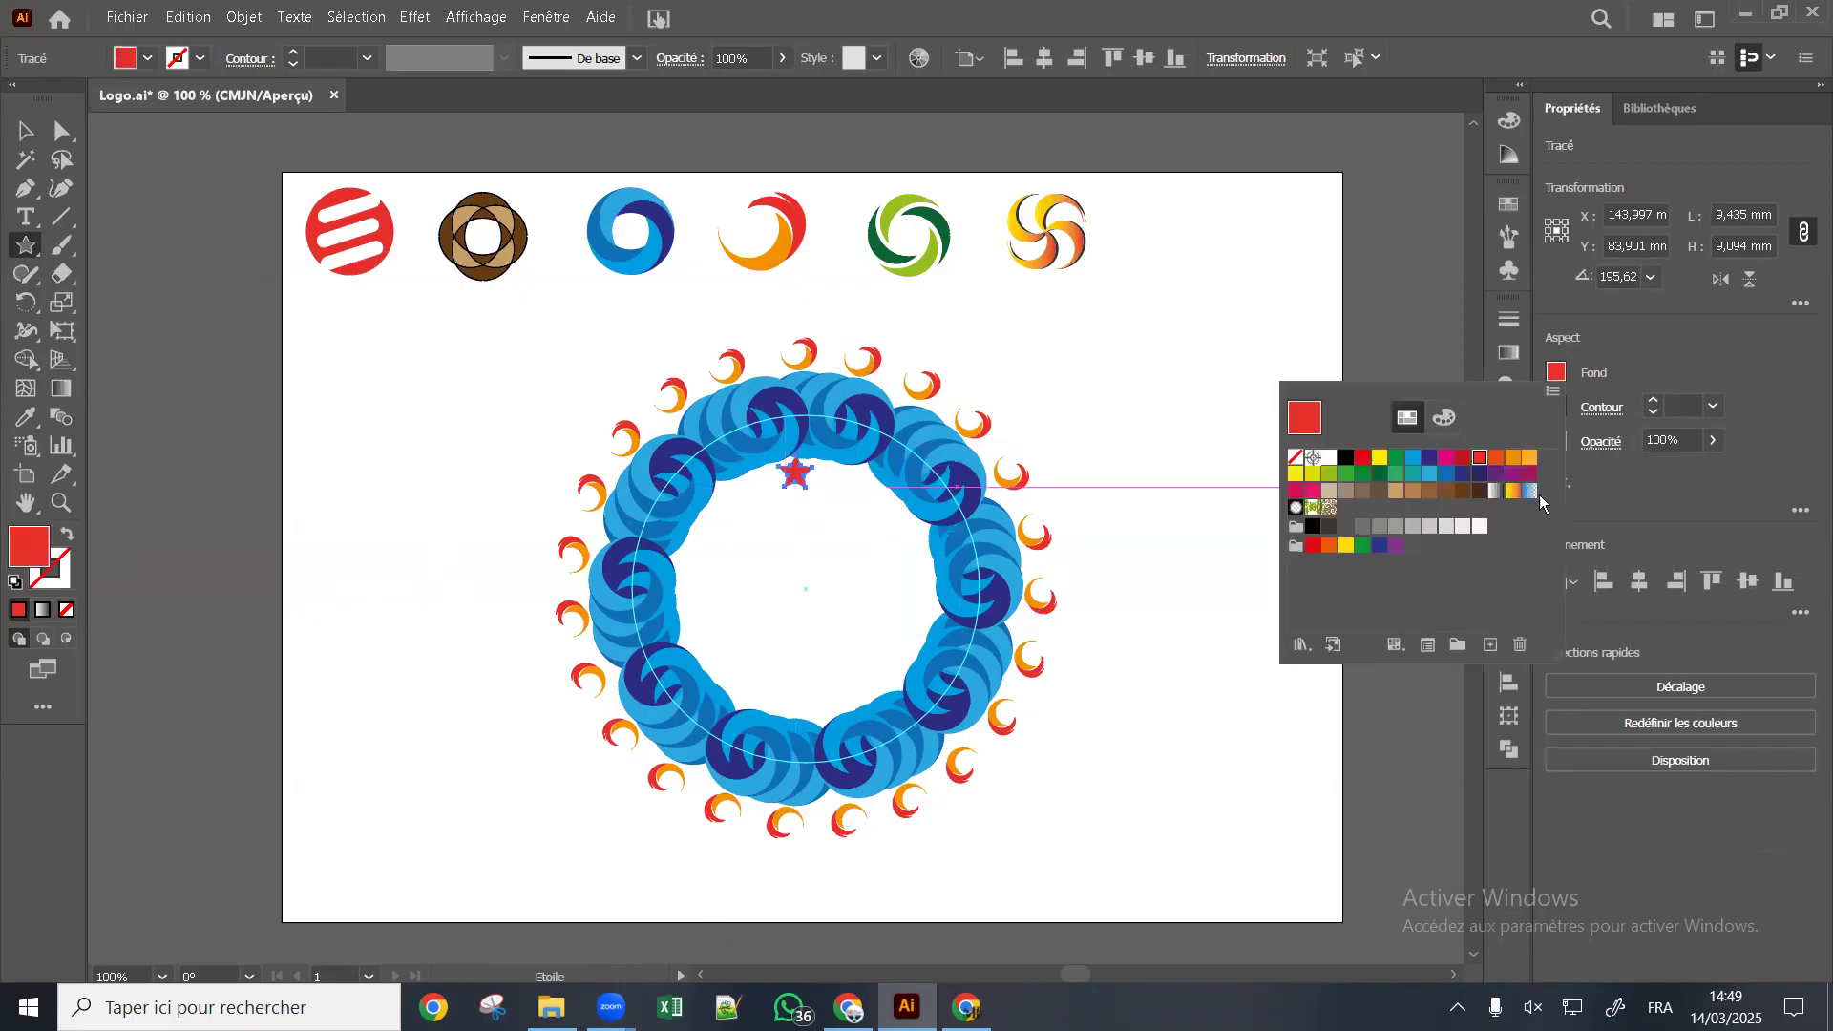
left_click(1397, 477)
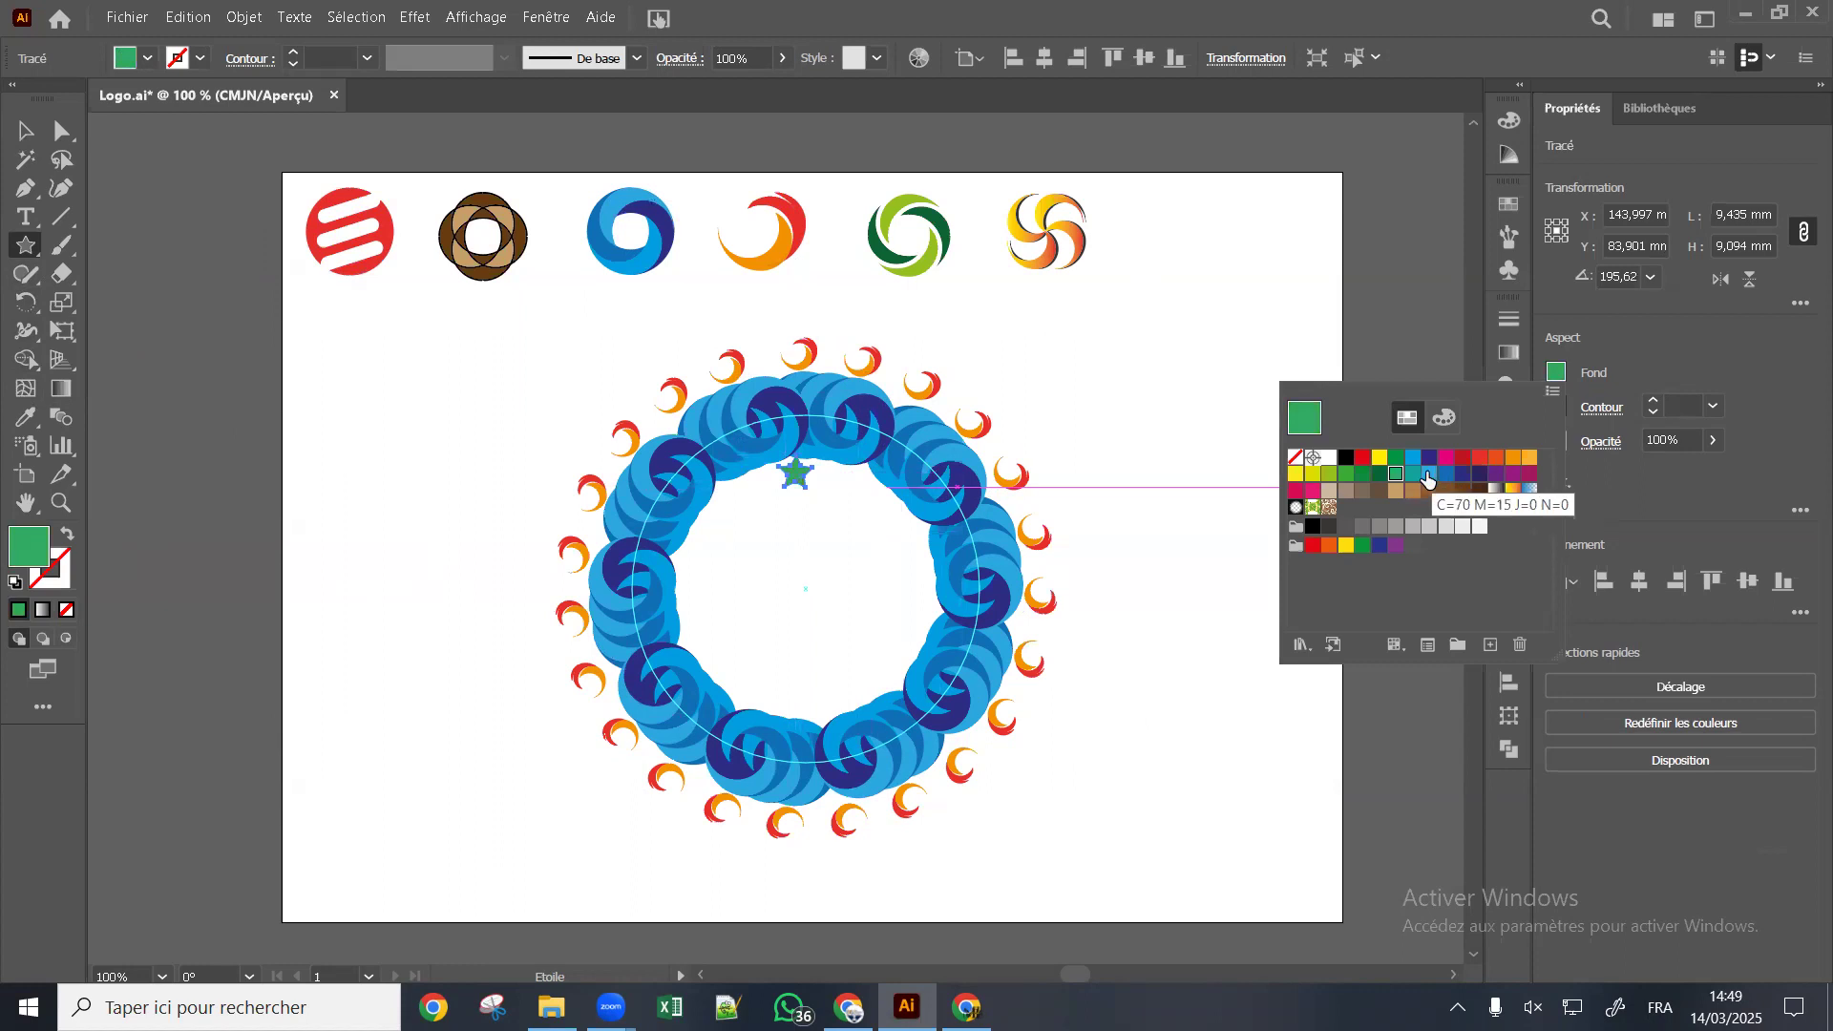
left_click(1411, 460)
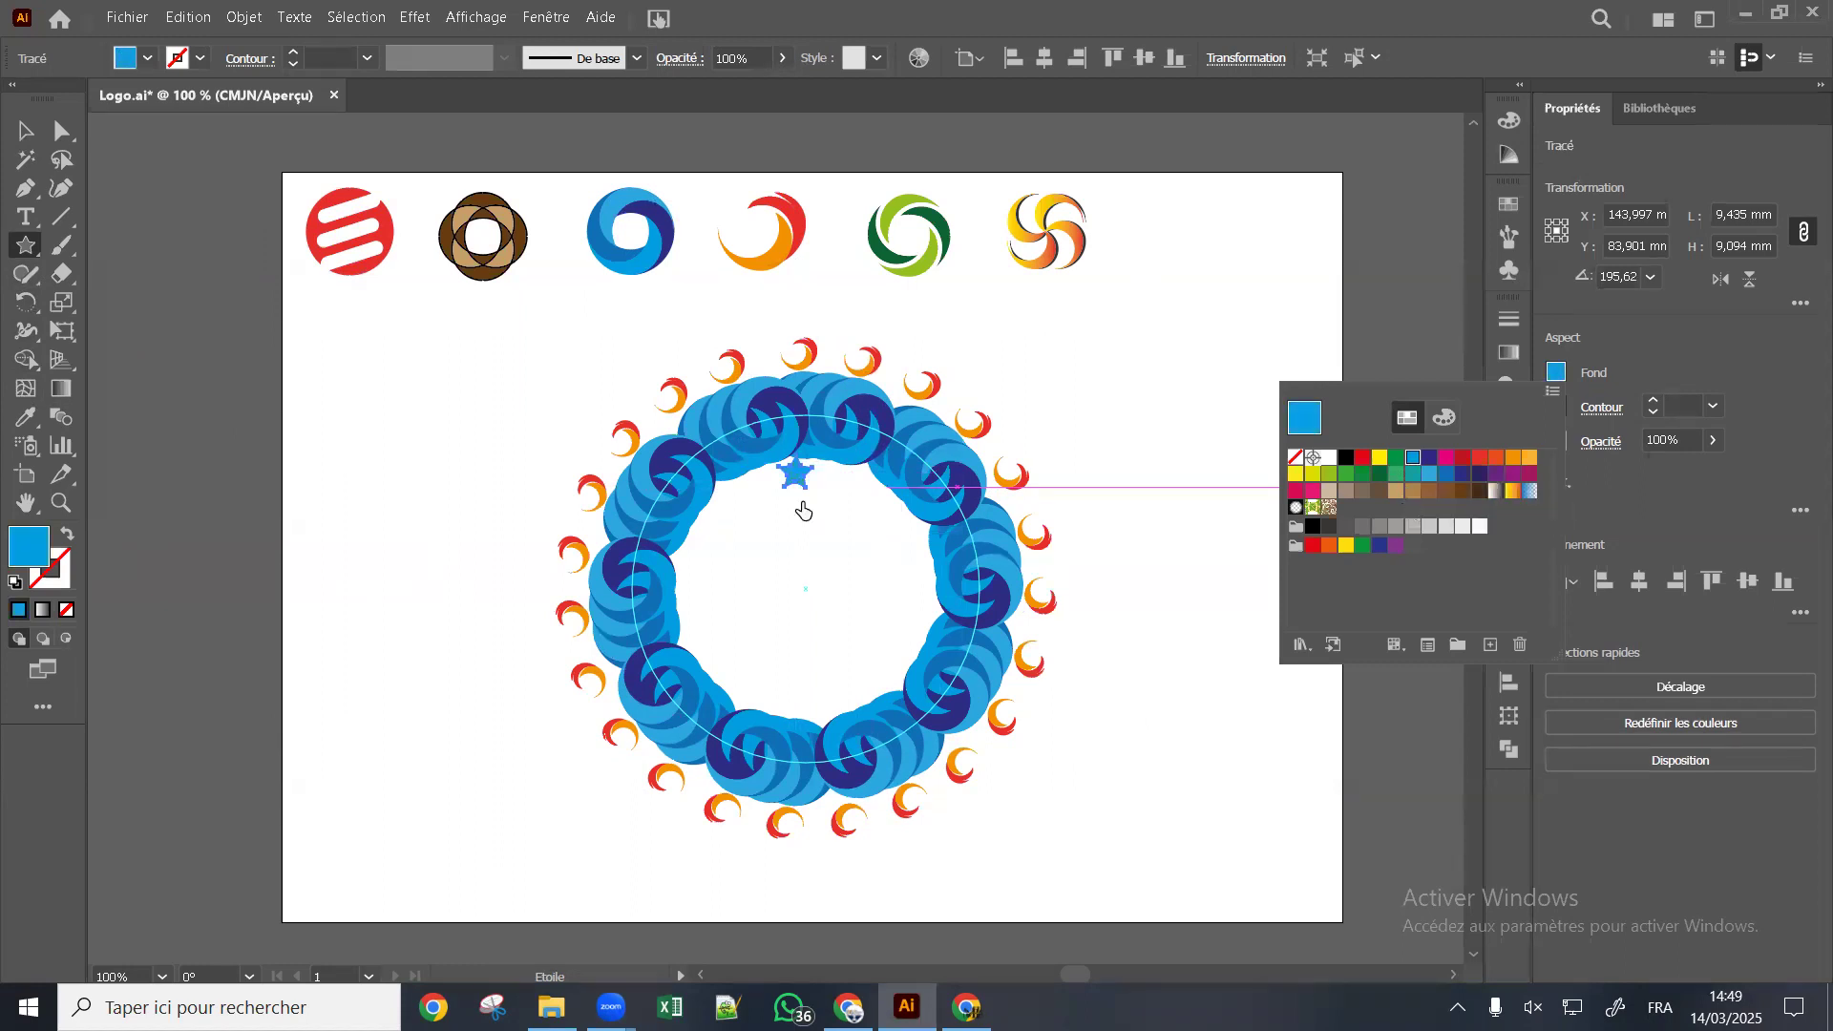
left_click(1530, 492)
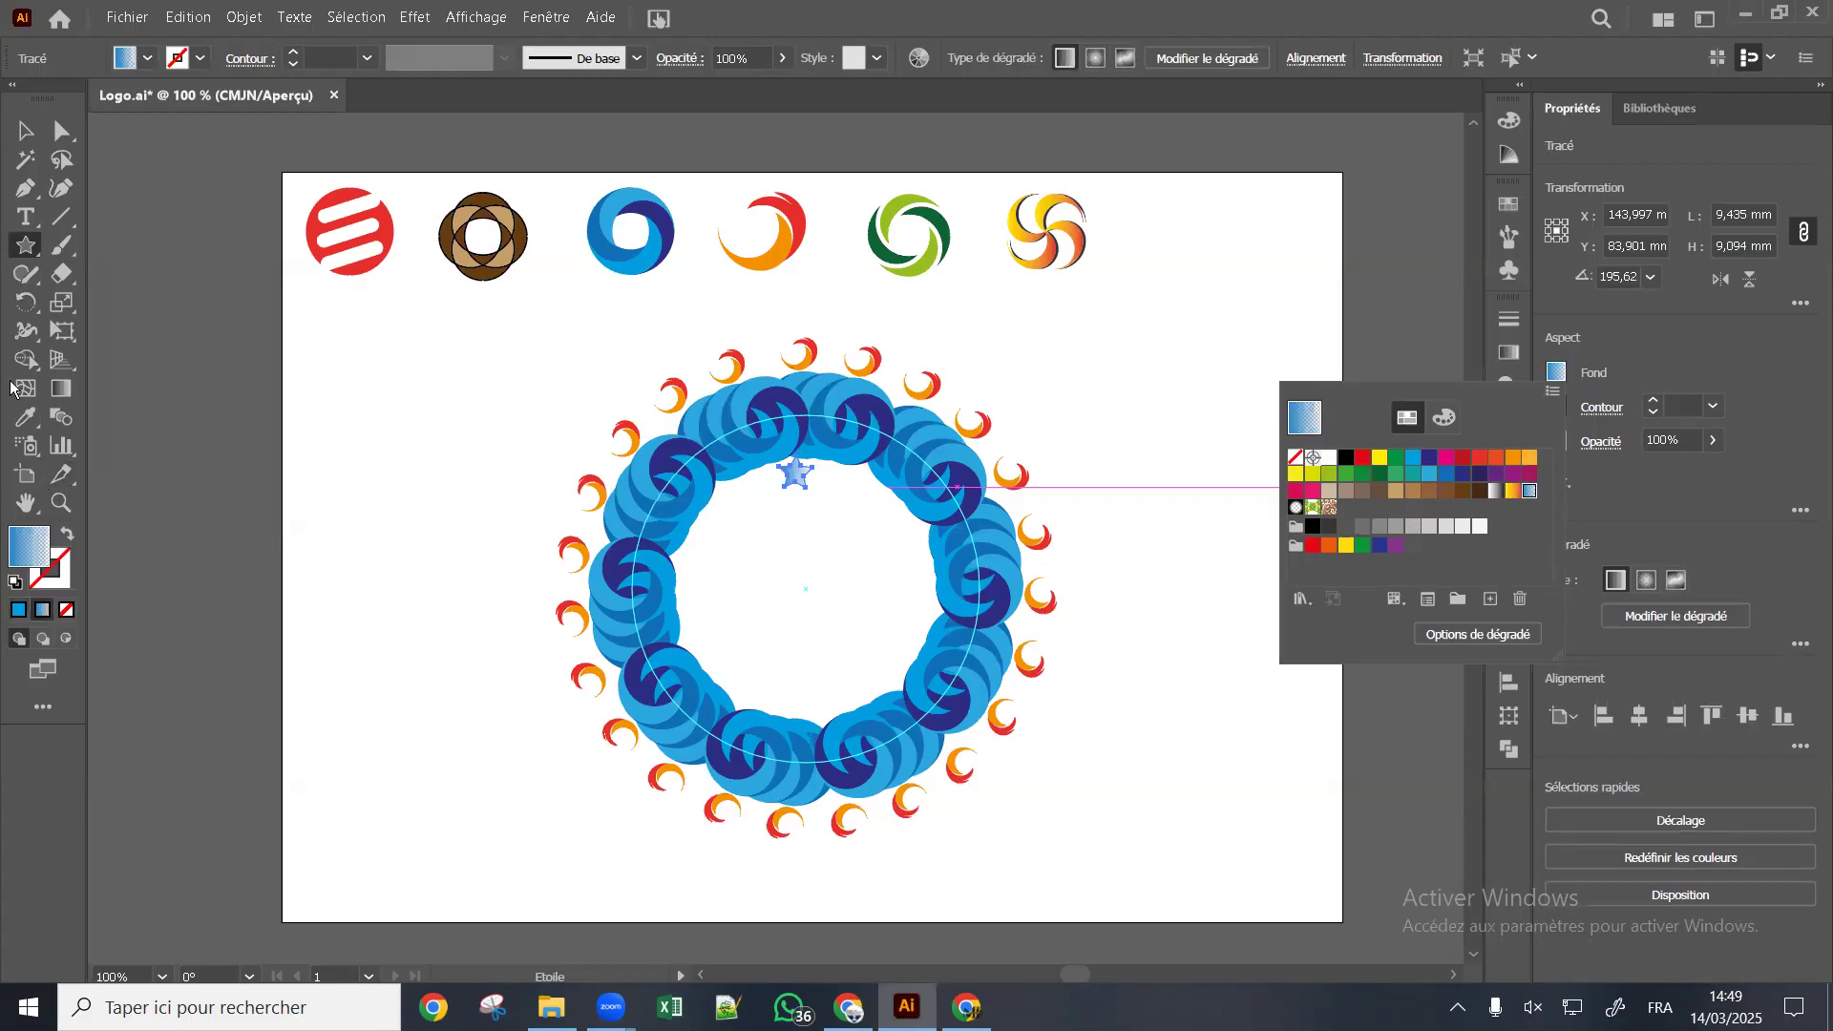
left_click(26, 302)
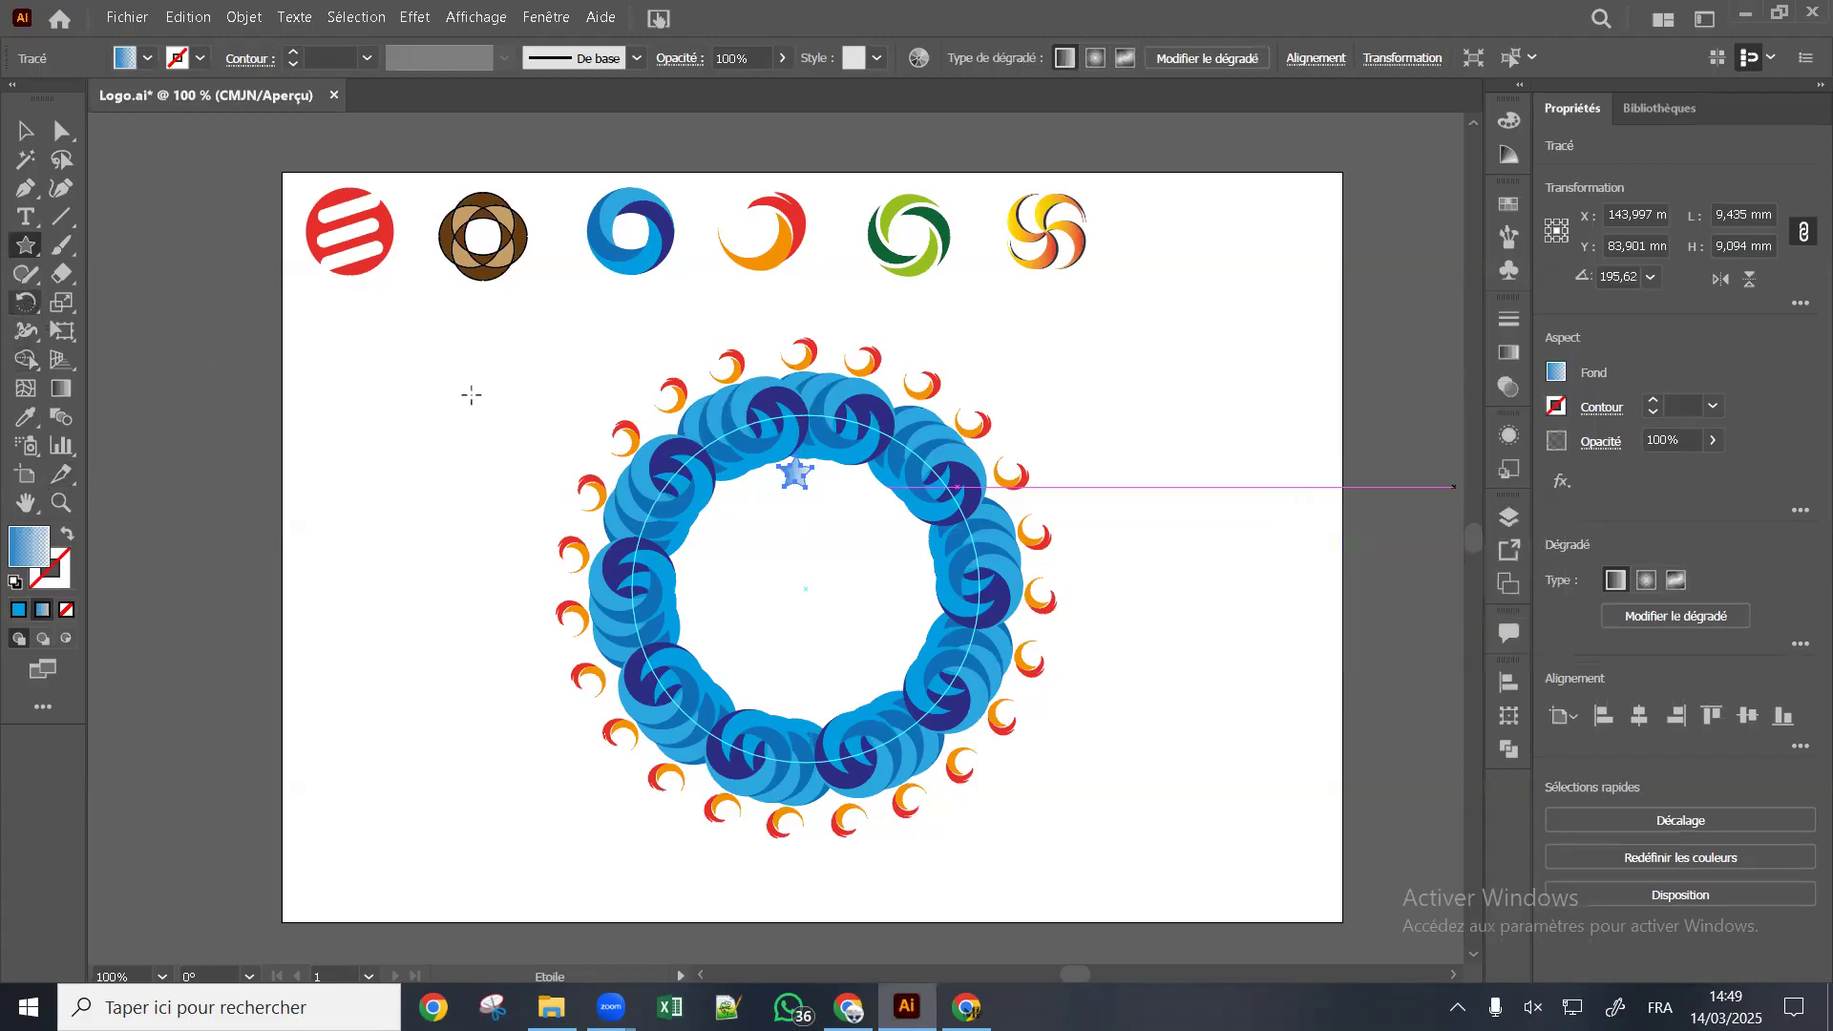
left_click(805, 587)
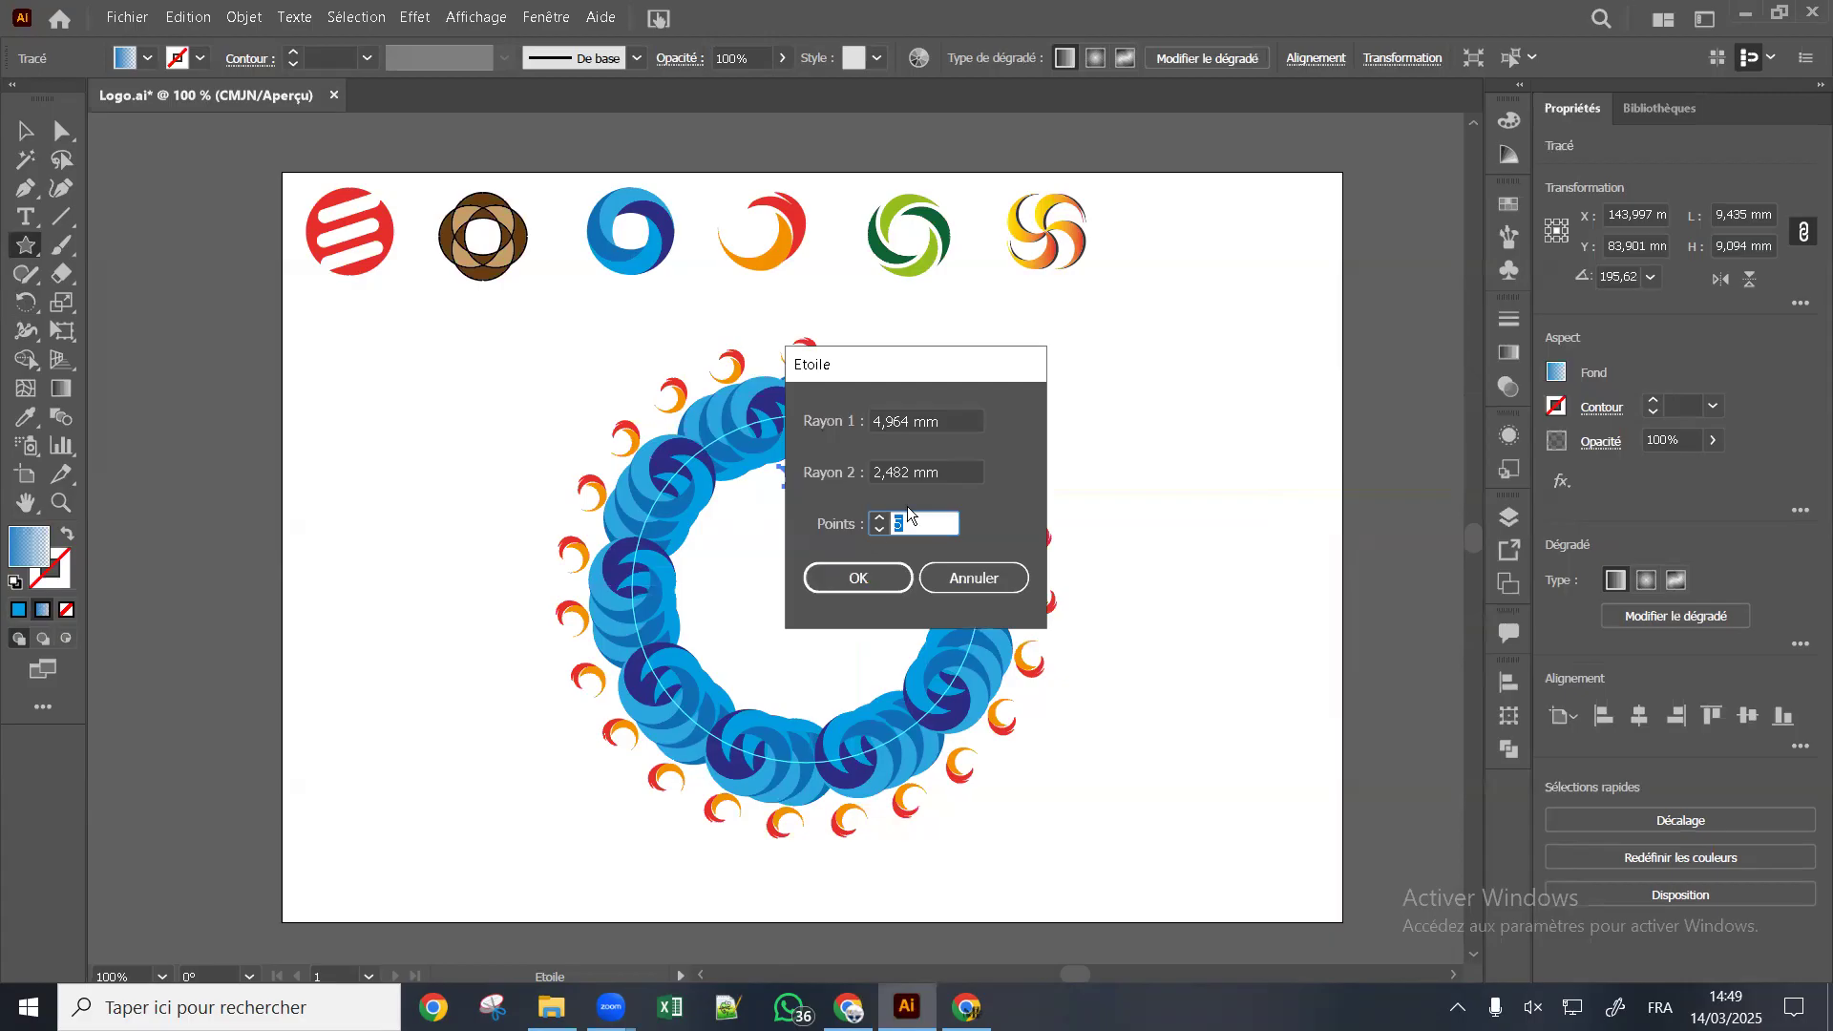
left_click(995, 586)
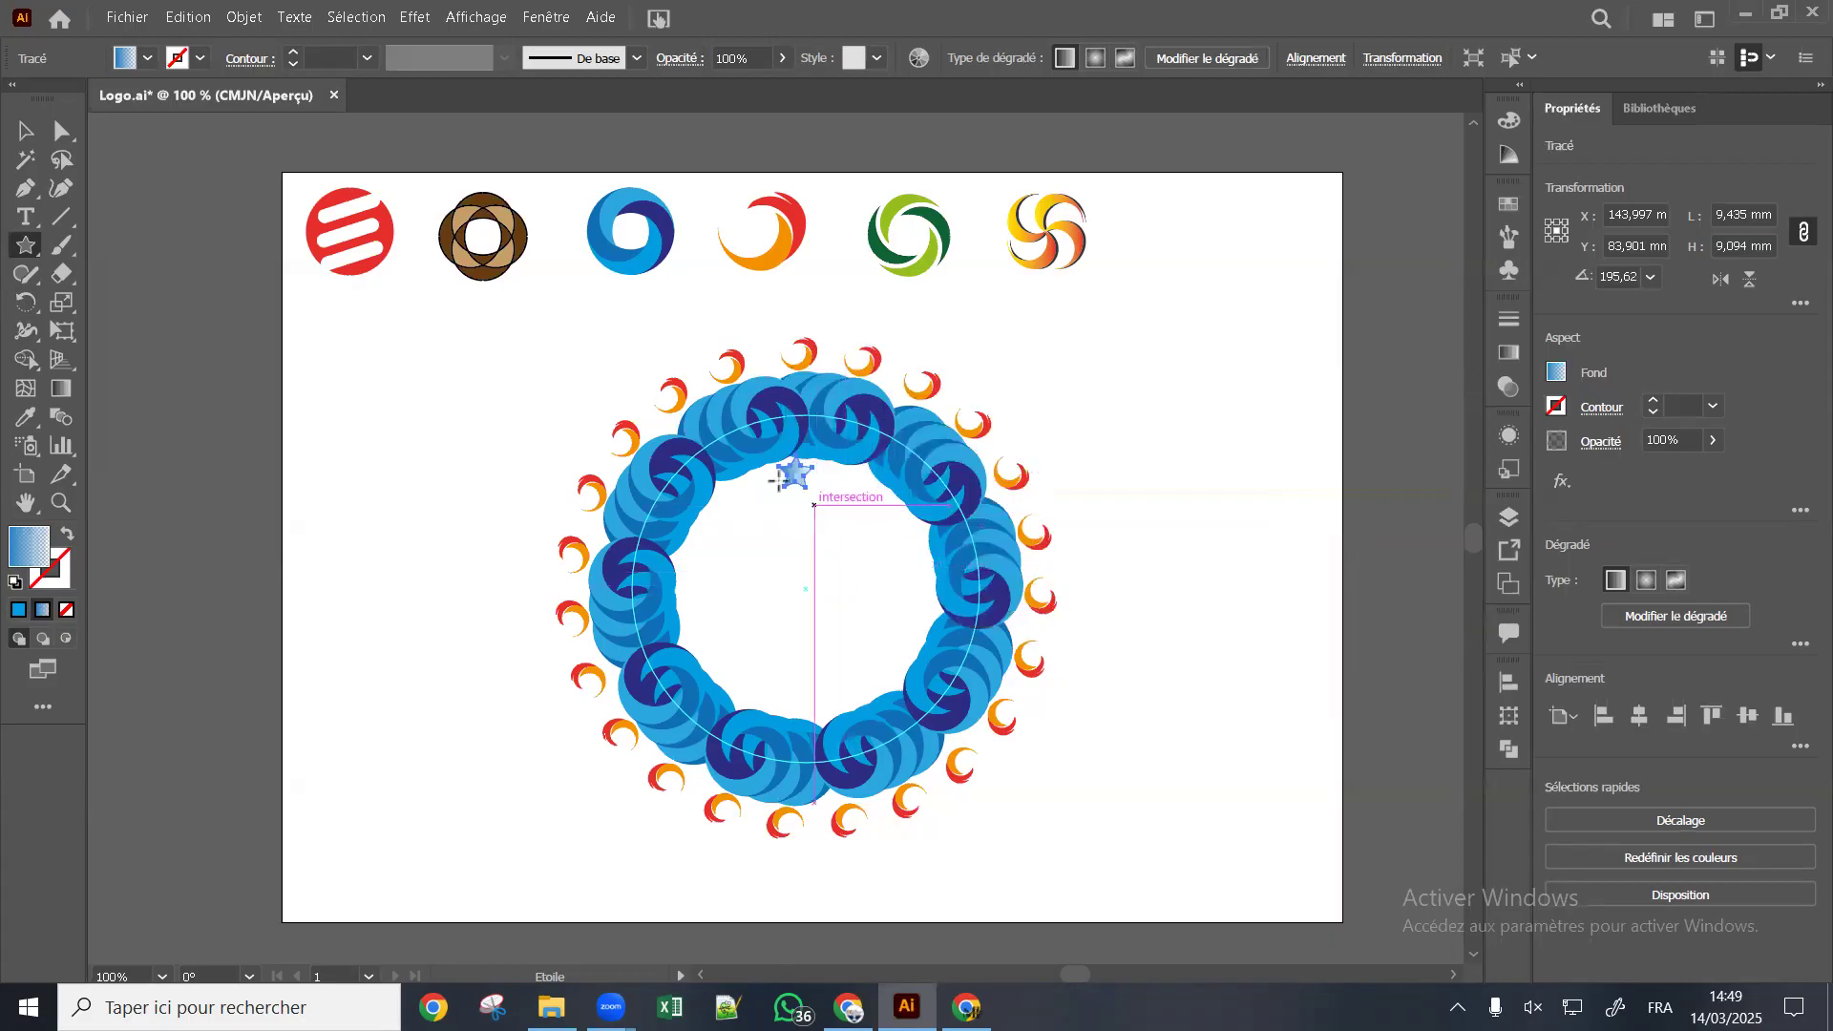
left_click(806, 587)
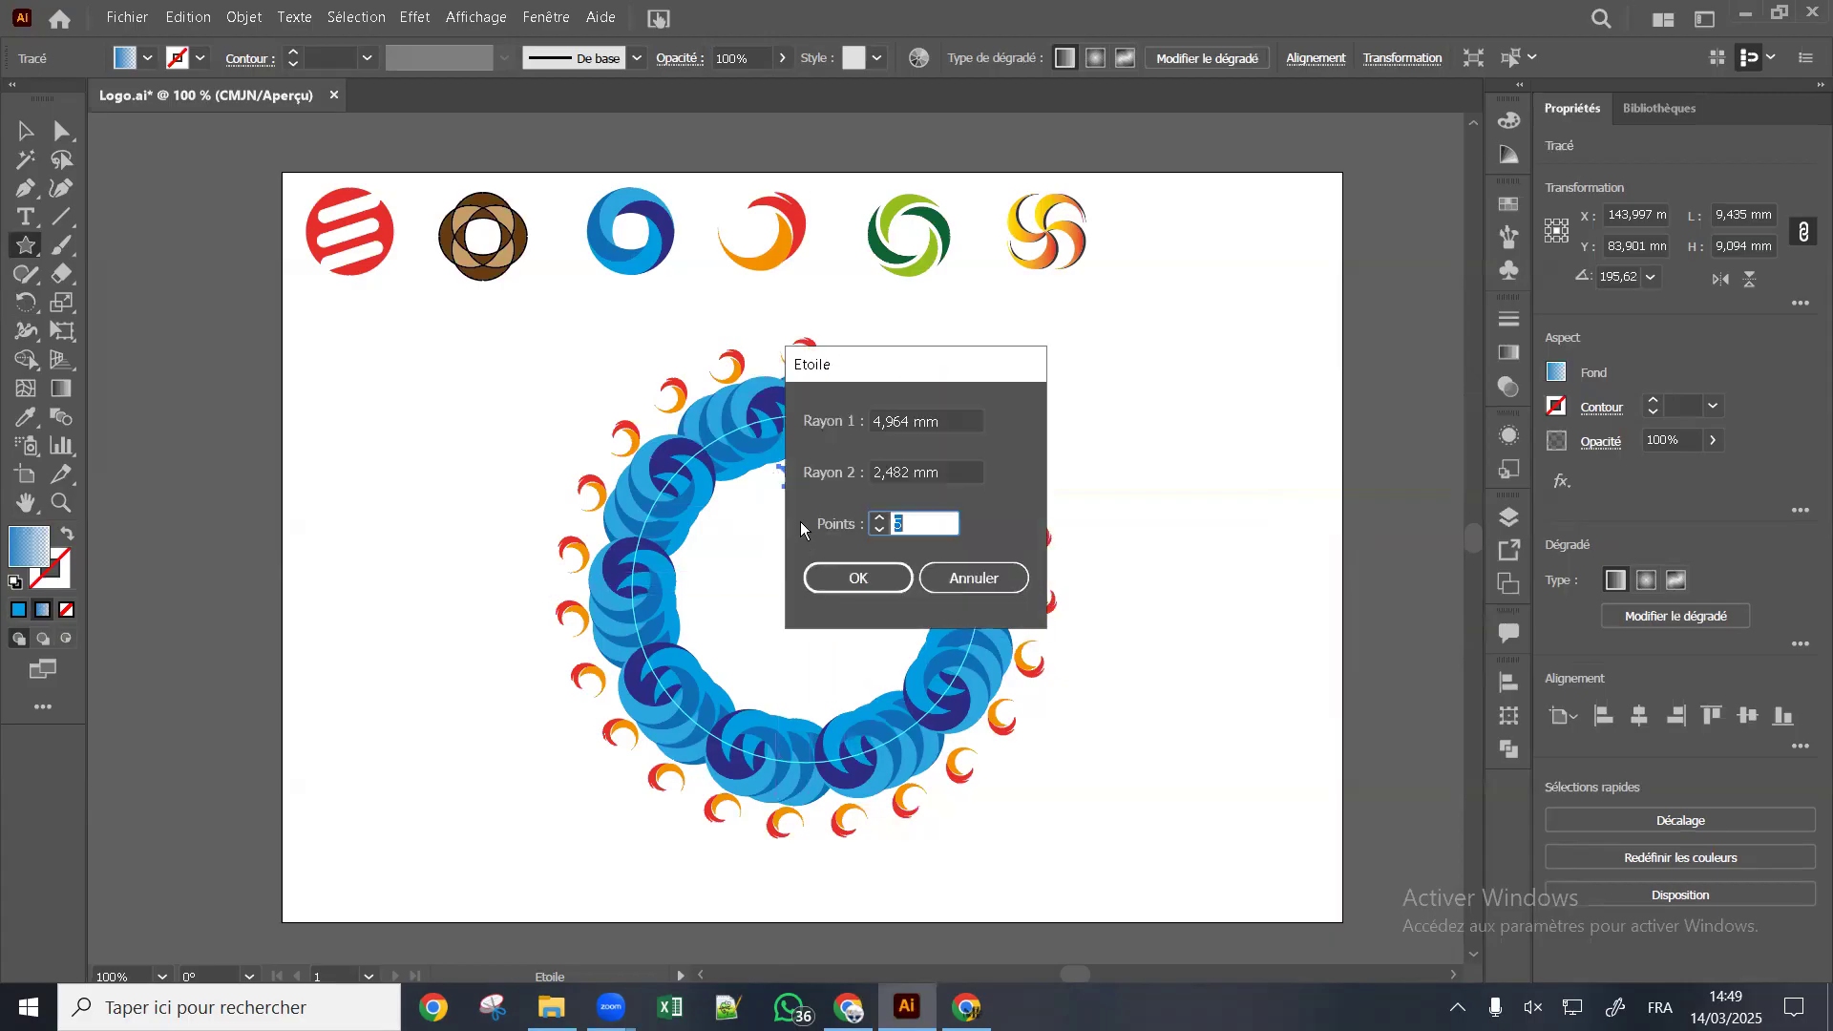
left_click(974, 579)
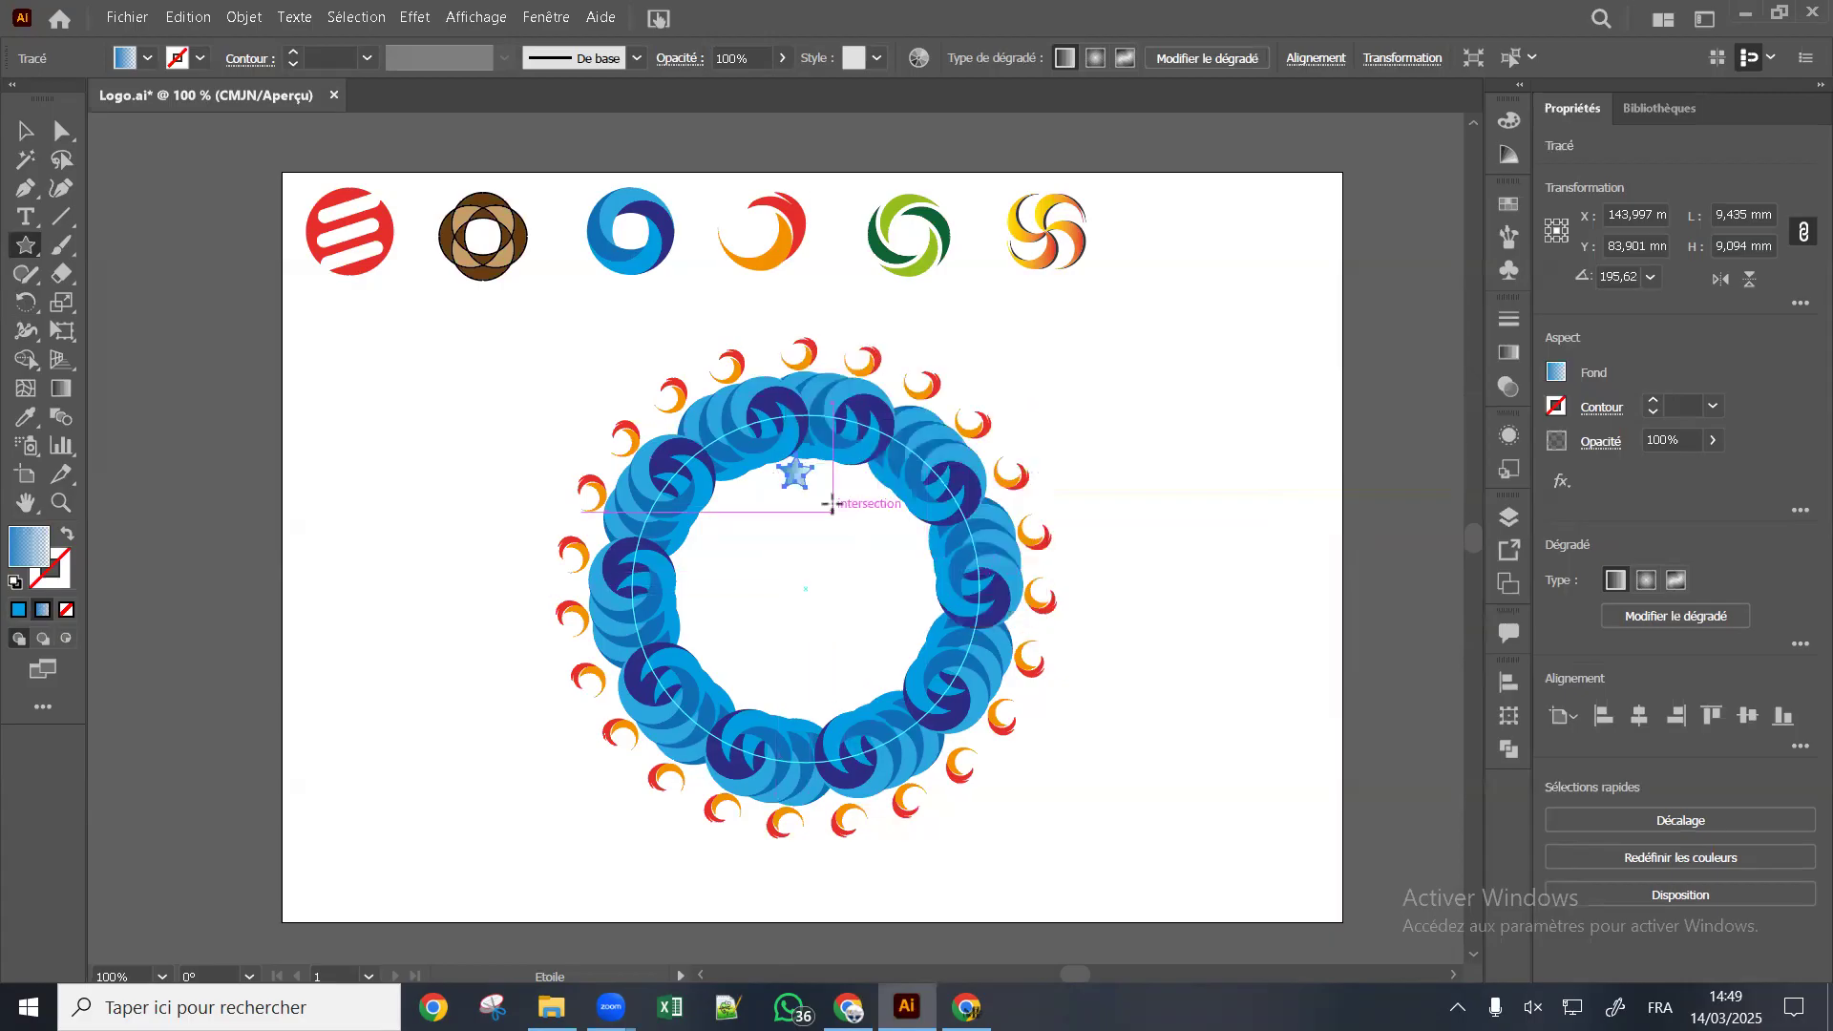
left_click(803, 586)
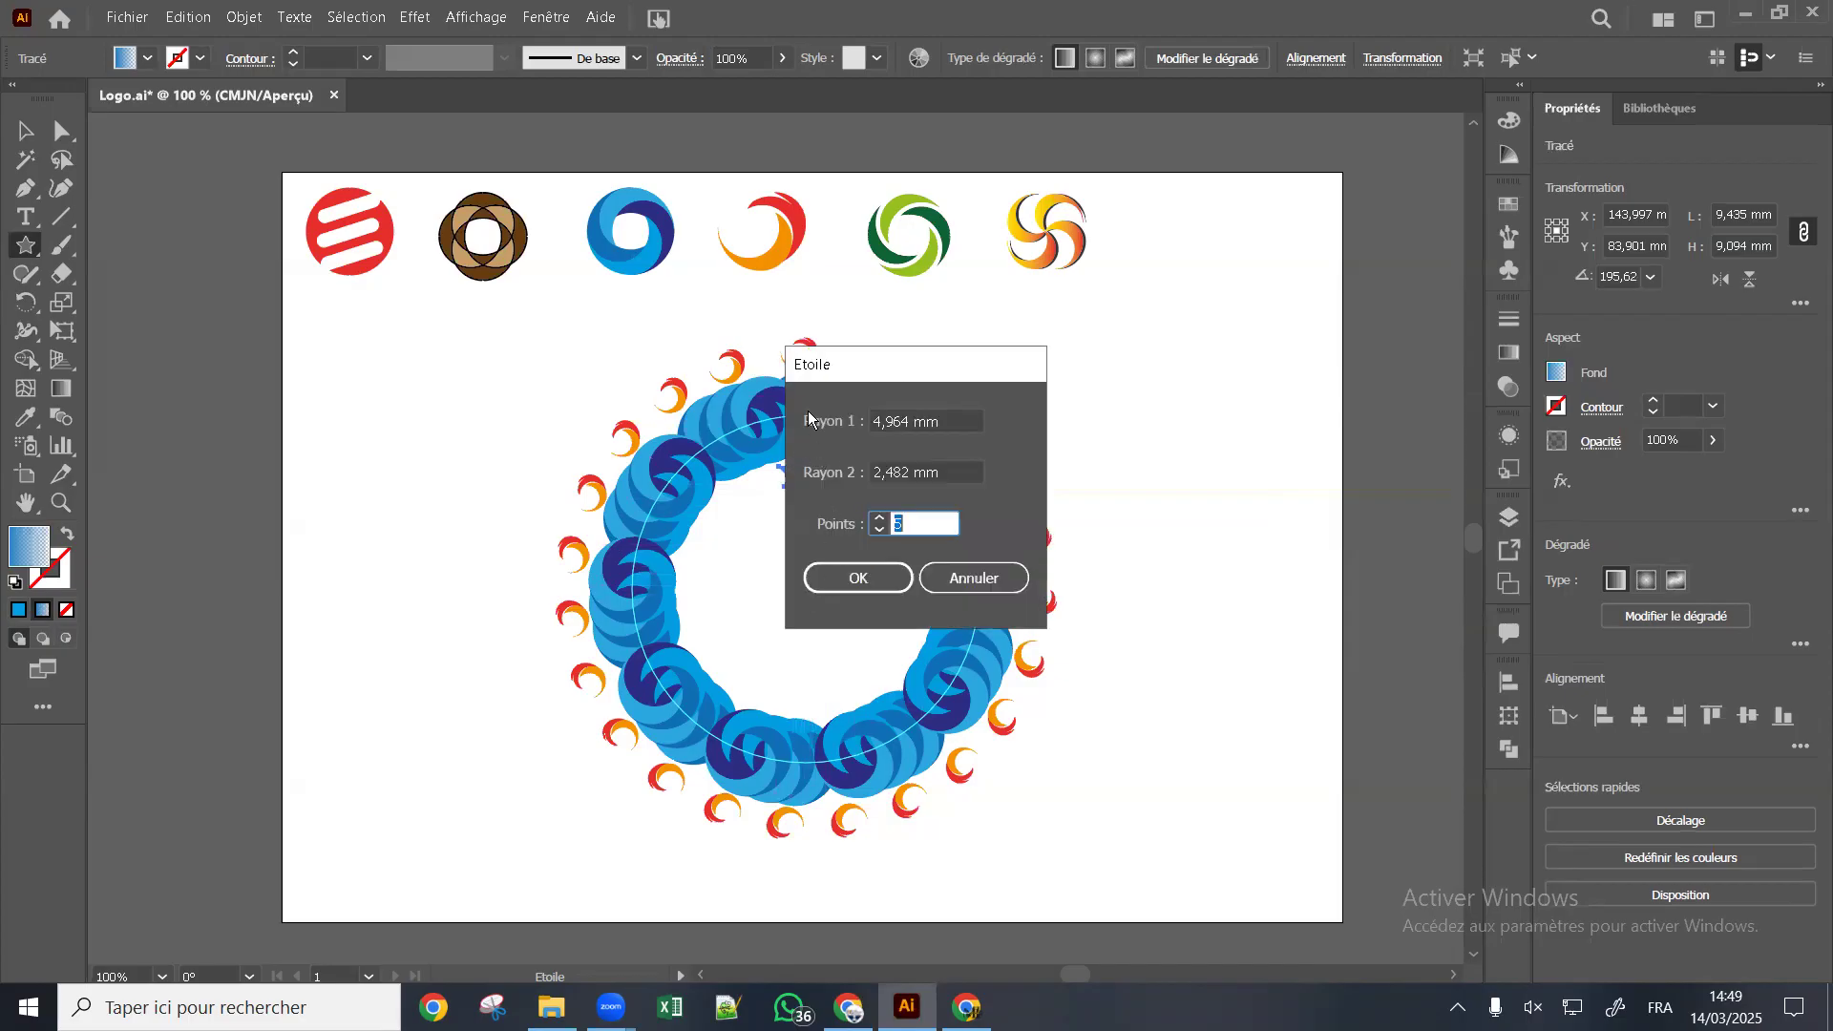
left_click(983, 580)
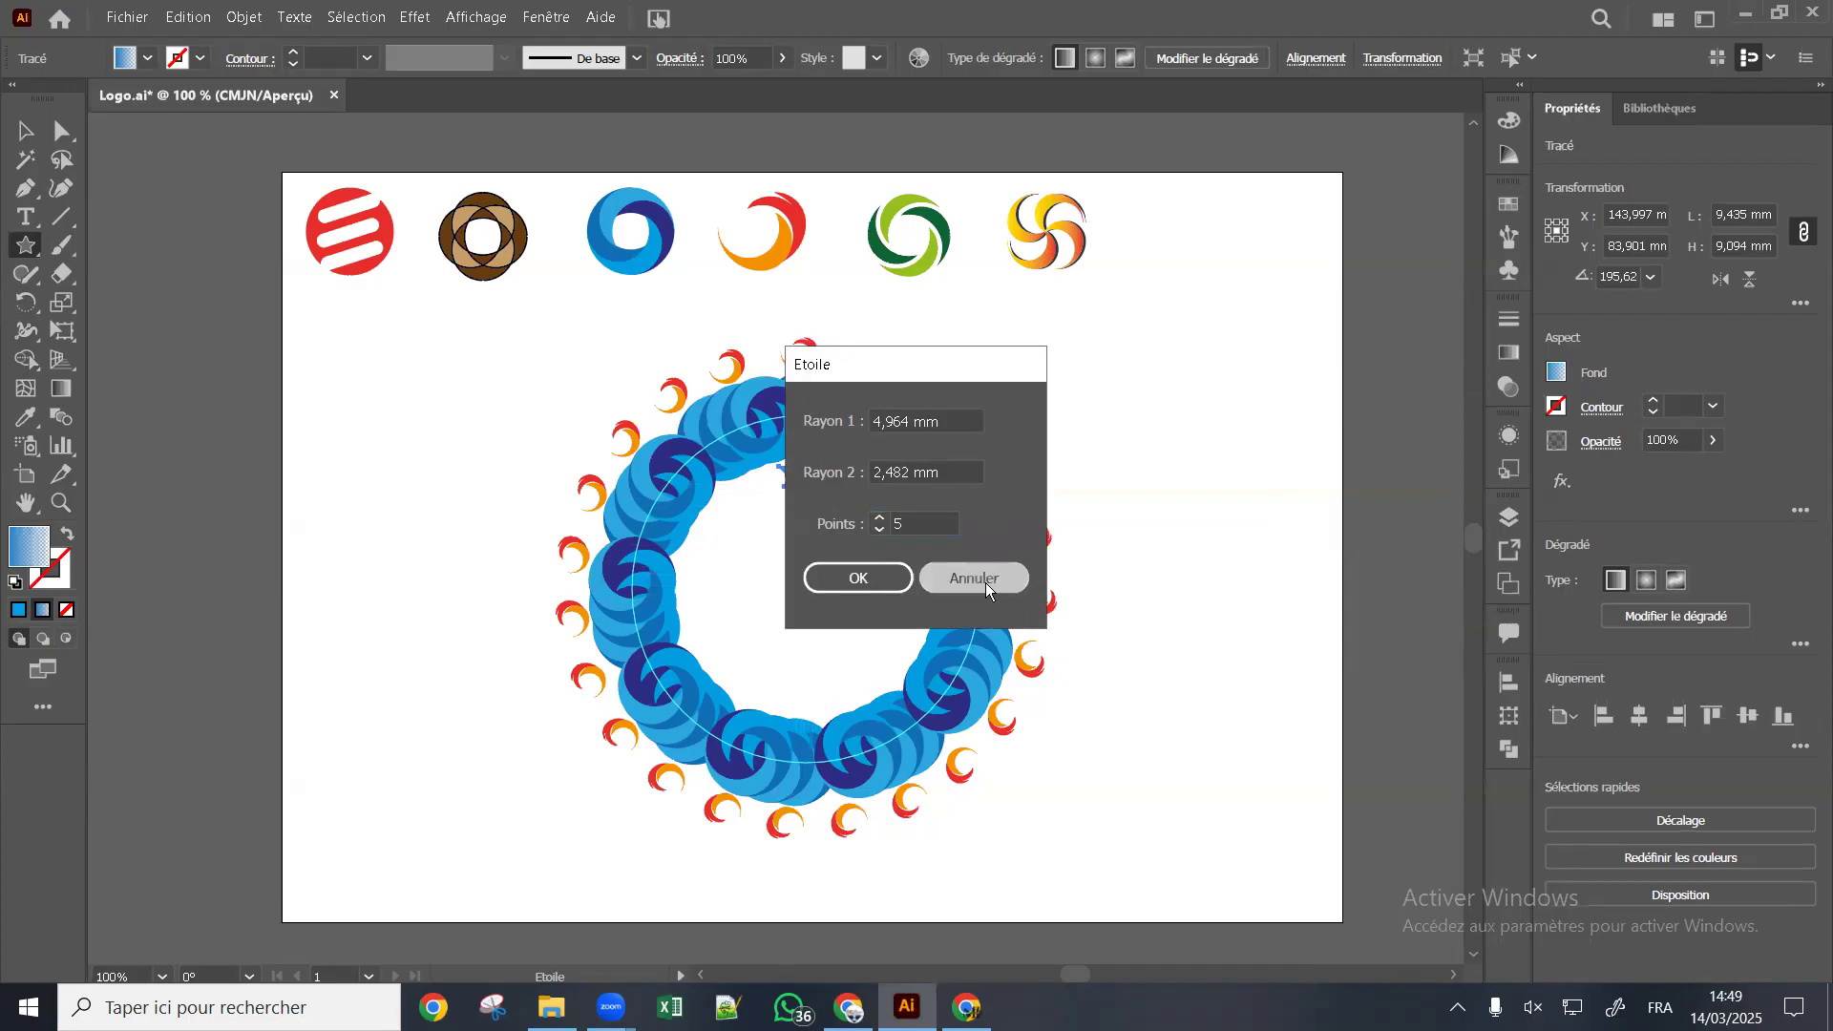
Rotate a copy of the star clockwise around the circular guide's centre and repeat it until stars line the inside of the blue ring
left_click(26, 303)
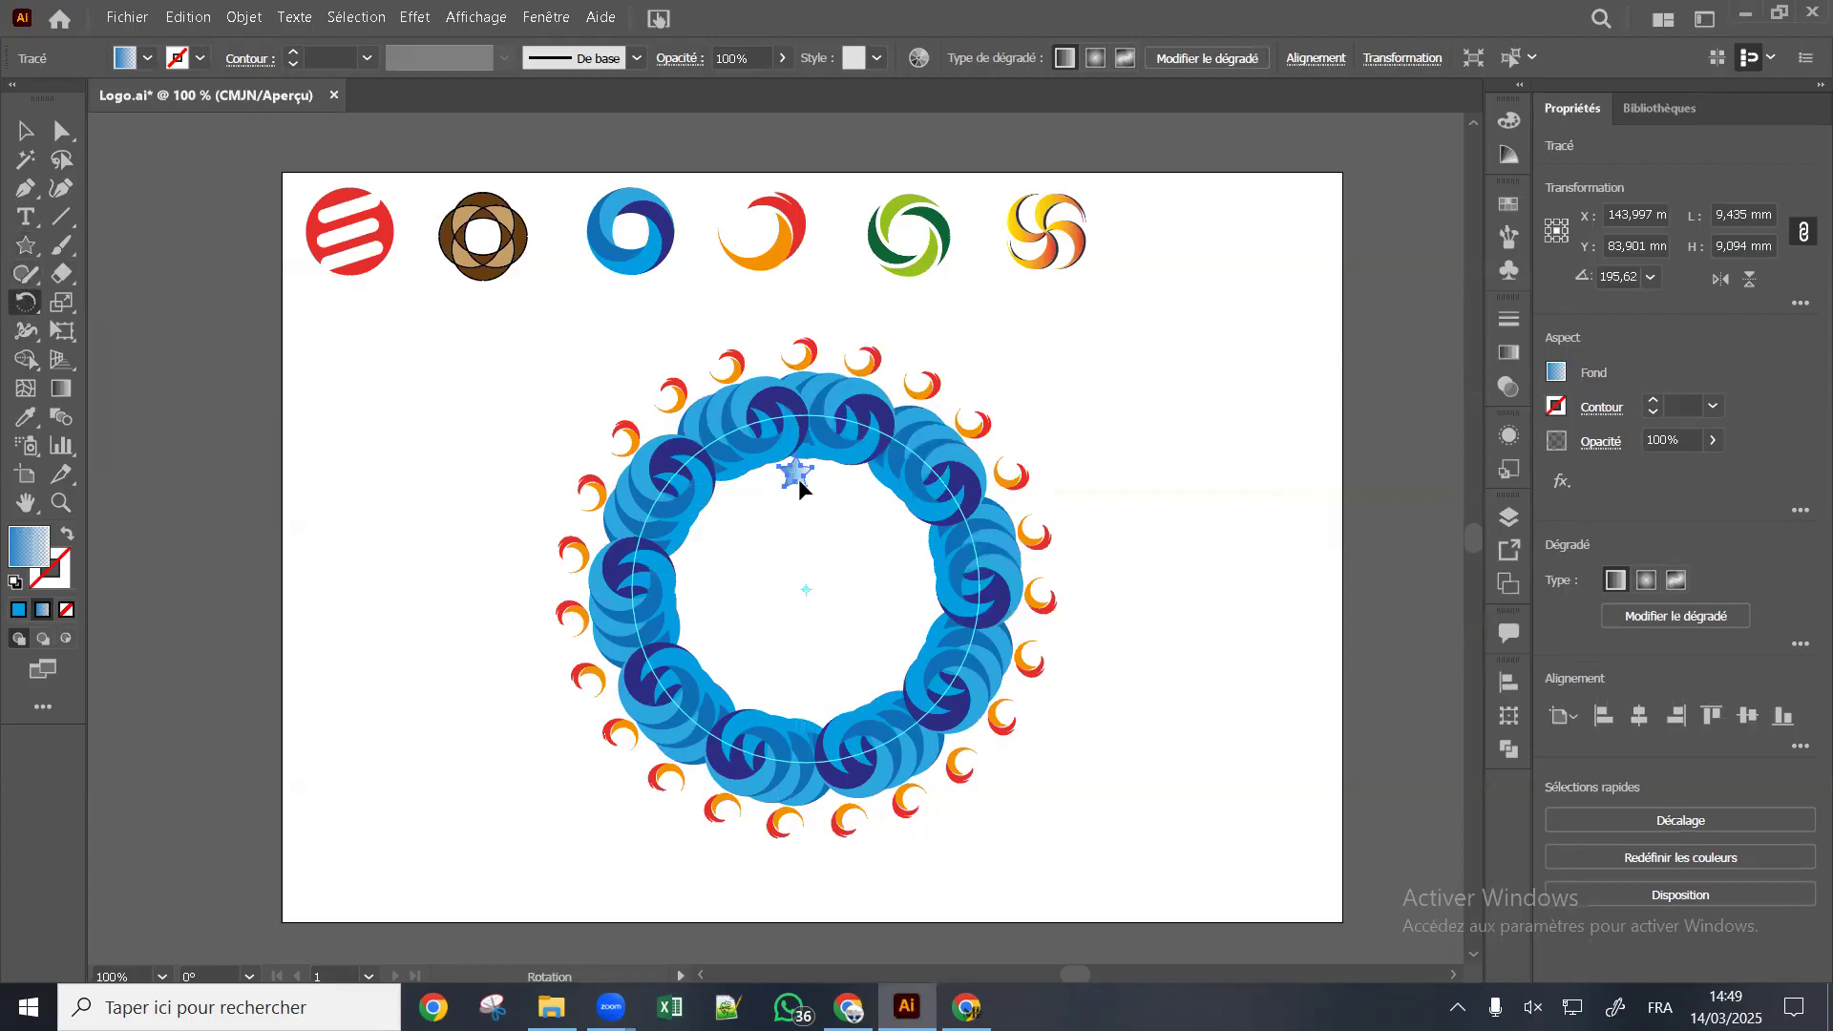
left_click_drag(794, 479, 875, 559)
key("ctrl+d")
key("ctrl+d")
key("ctrl+d")
key("ctrl+d")
key("ctrl+d")
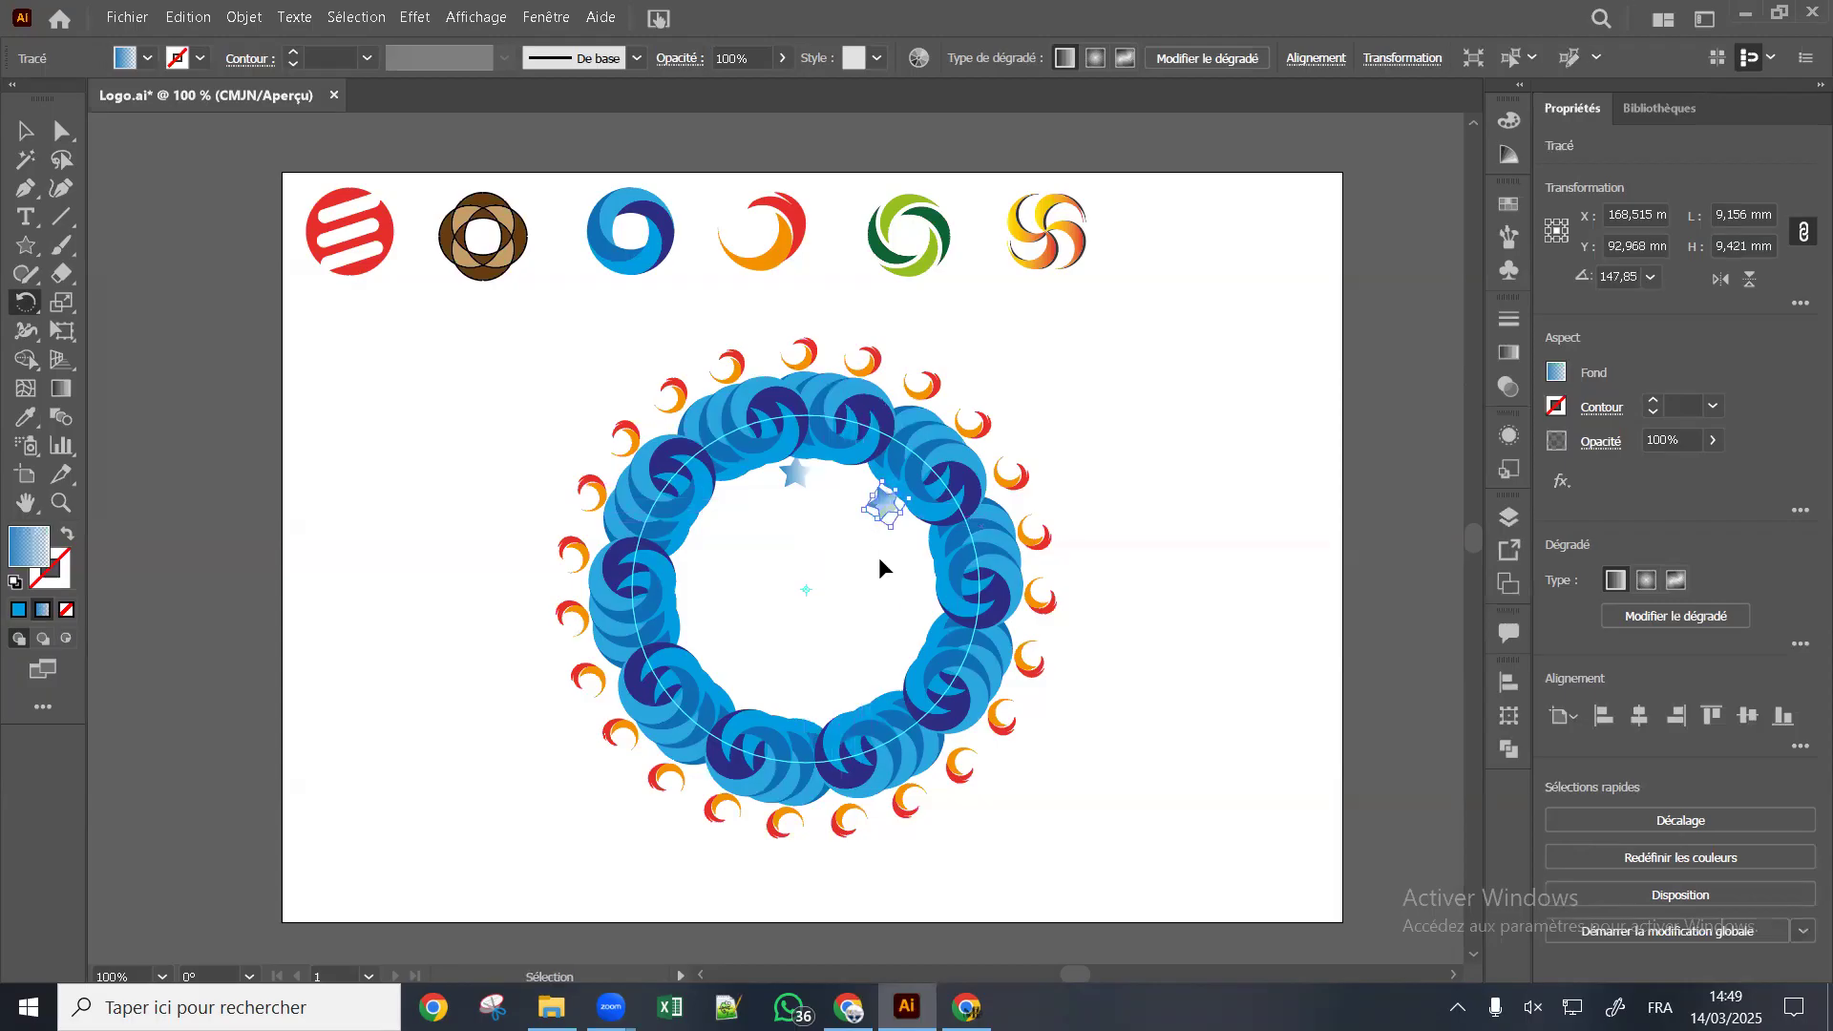
key("ctrl+d")
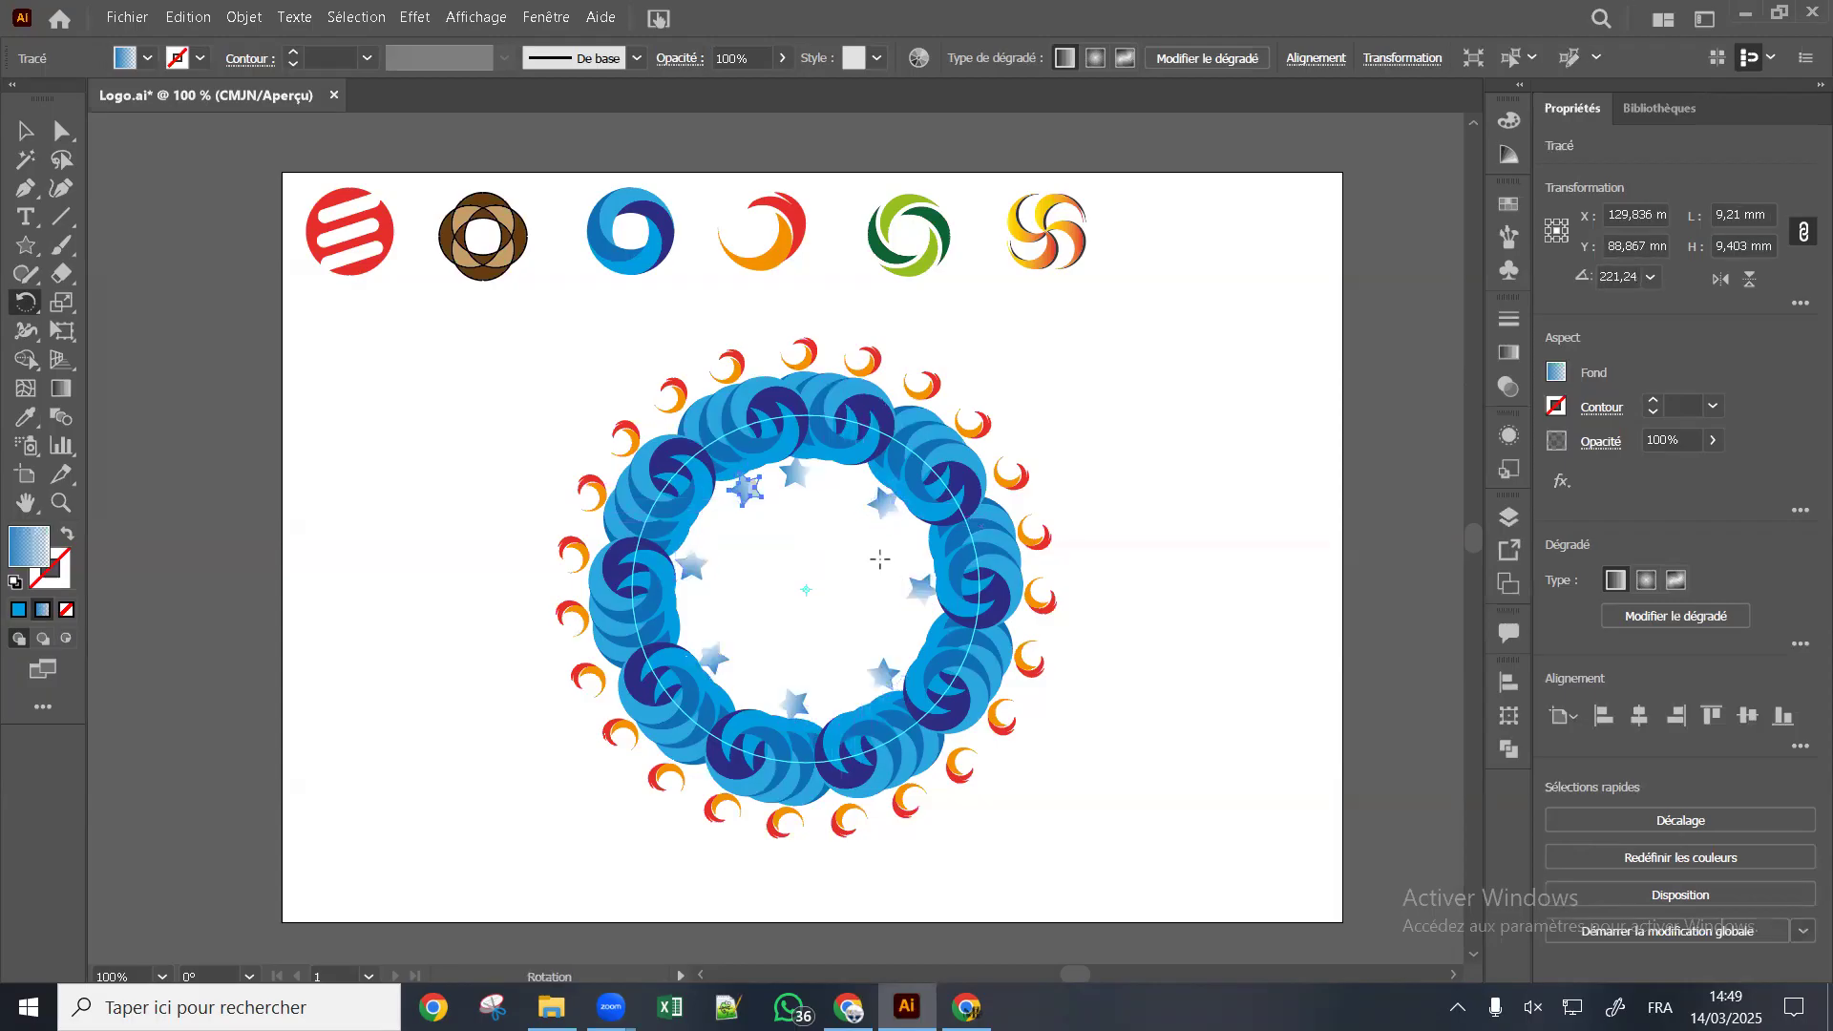
key("ctrl+d")
key("ctrl+d")
key("ctrl+d")
key("ctrl+d")
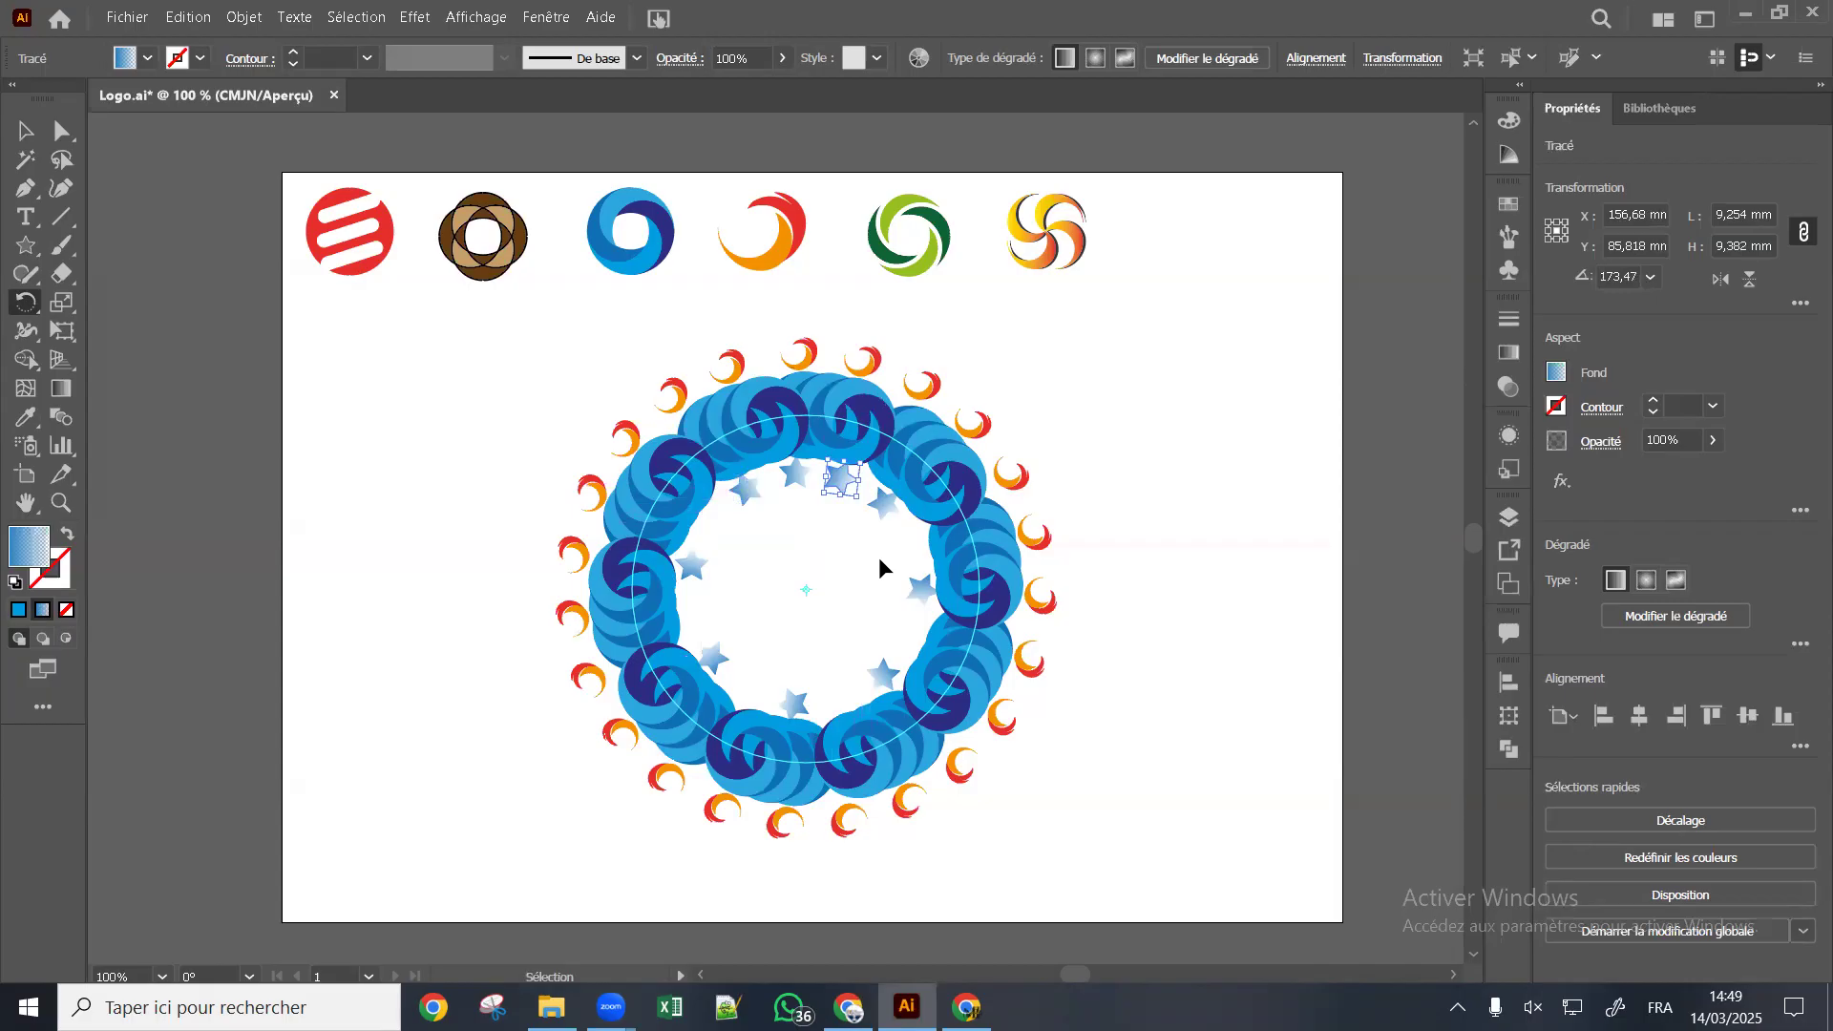
key("ctrl+d")
key("ctrl+d")
key("ctrl+d")
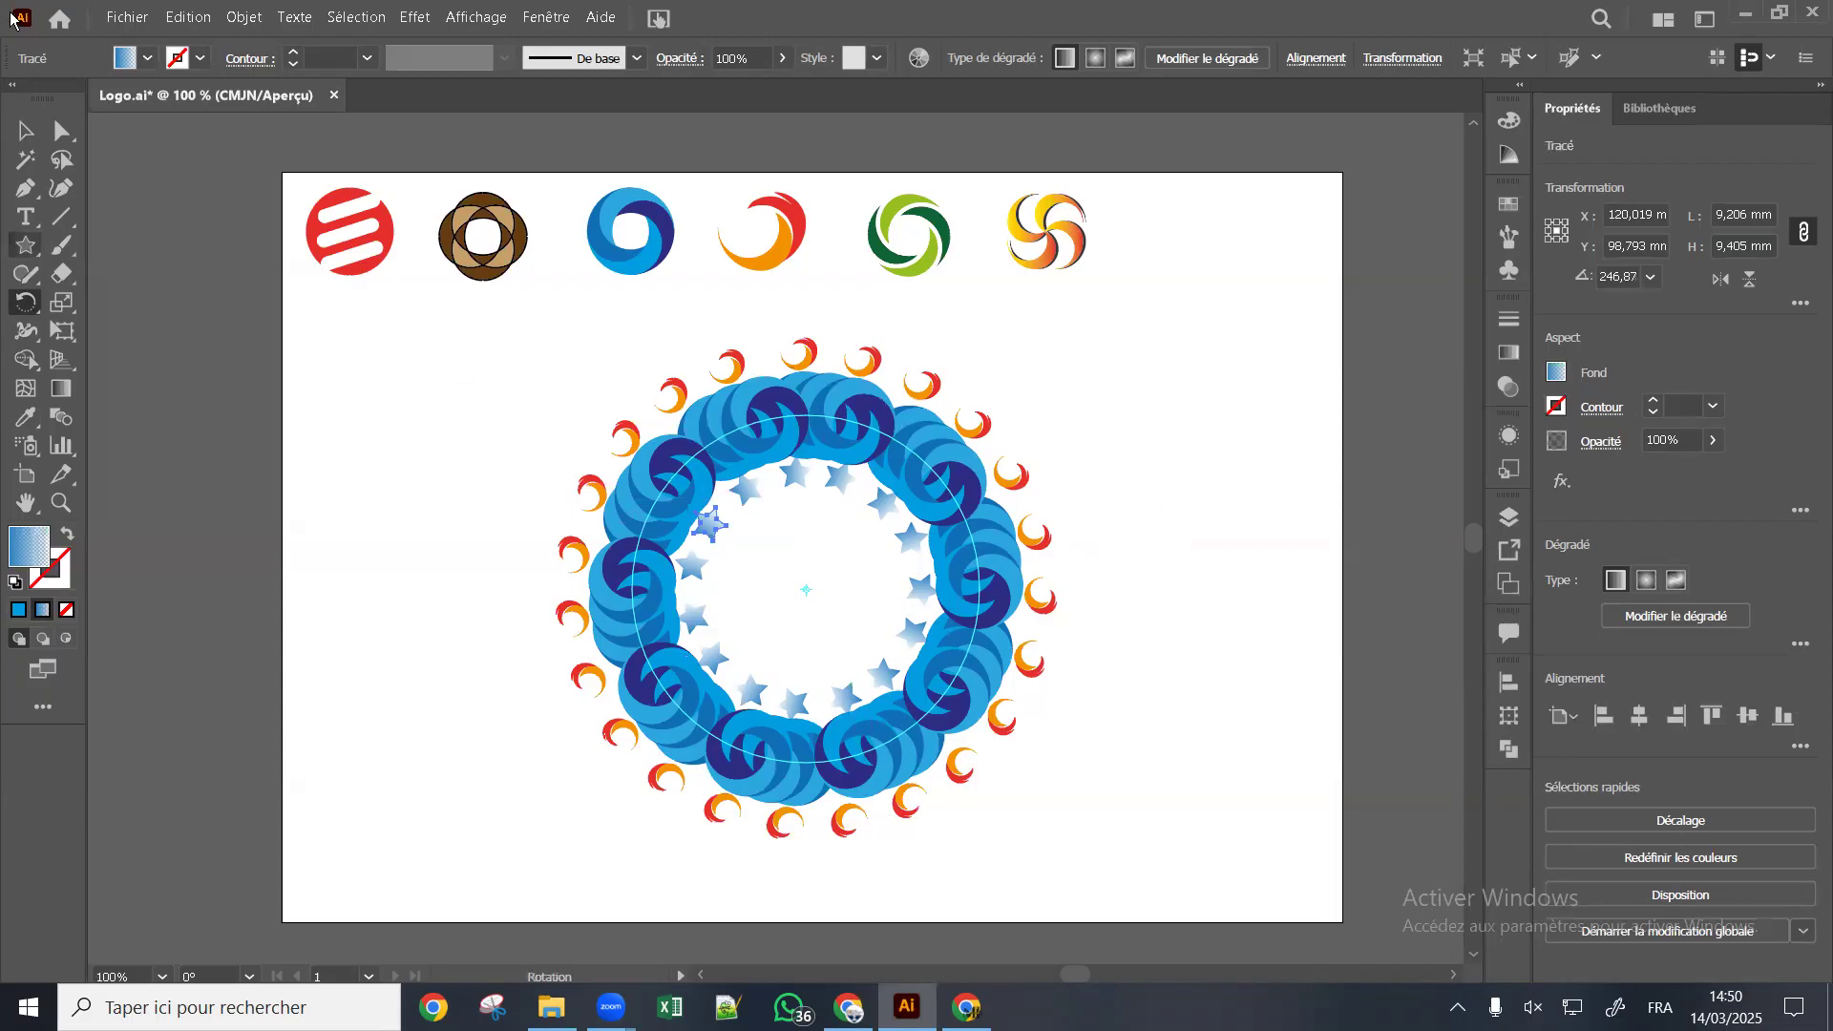
Scale the whole ornament down to about 38 × 38 mm and place it at the right end of the logo row
left_click(25, 131)
left_click_drag(1088, 342, 455, 864)
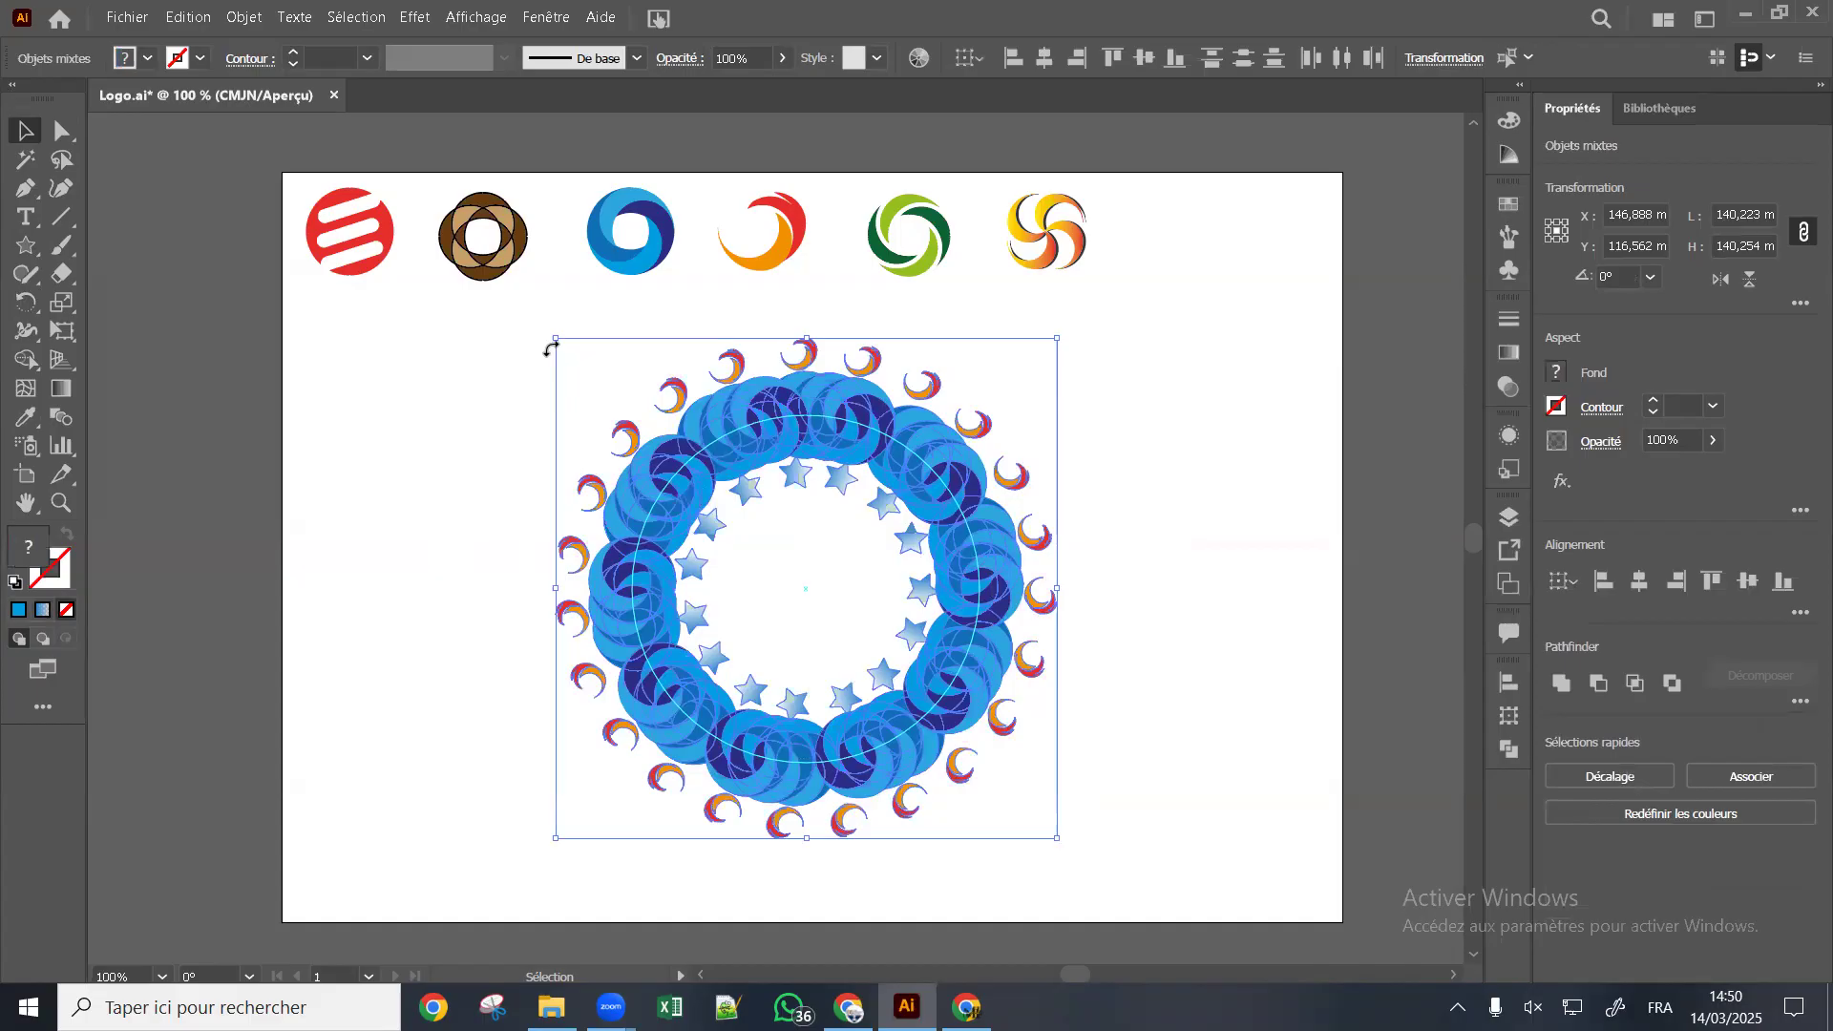
left_click_drag(556, 341, 917, 582)
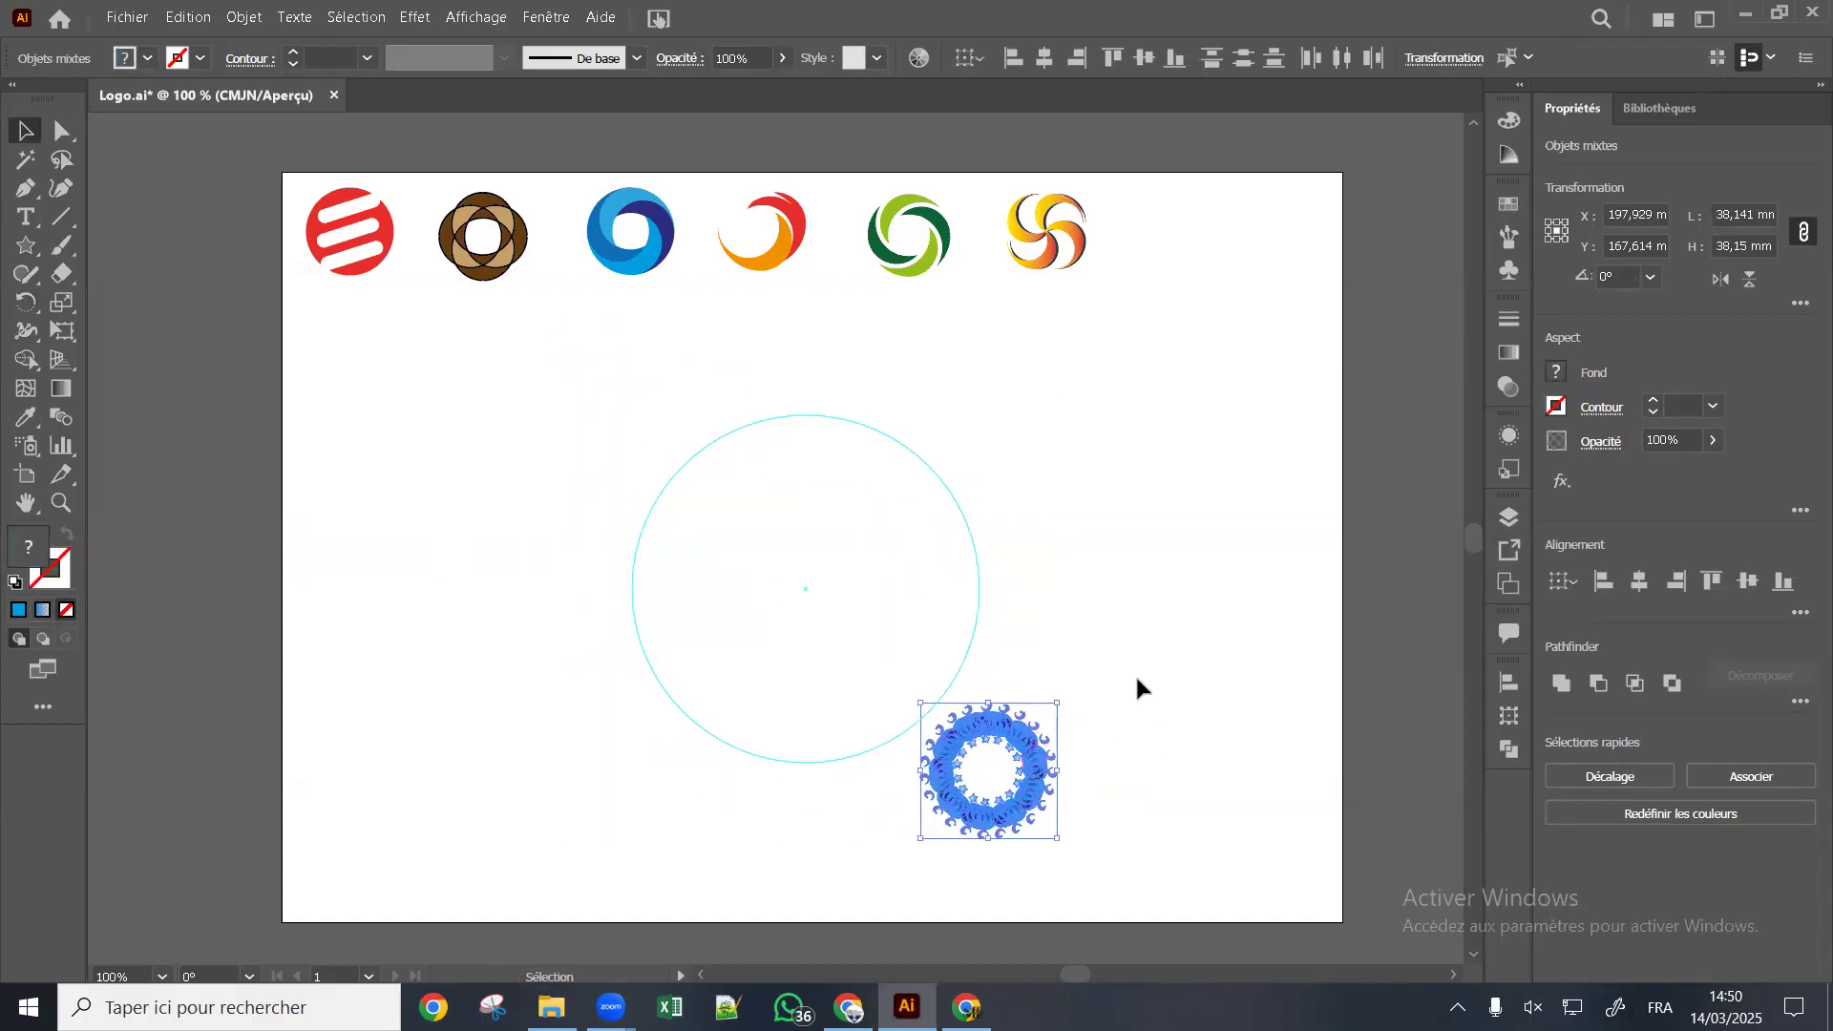
left_click_drag(1023, 754, 1262, 229)
left_click(1139, 474)
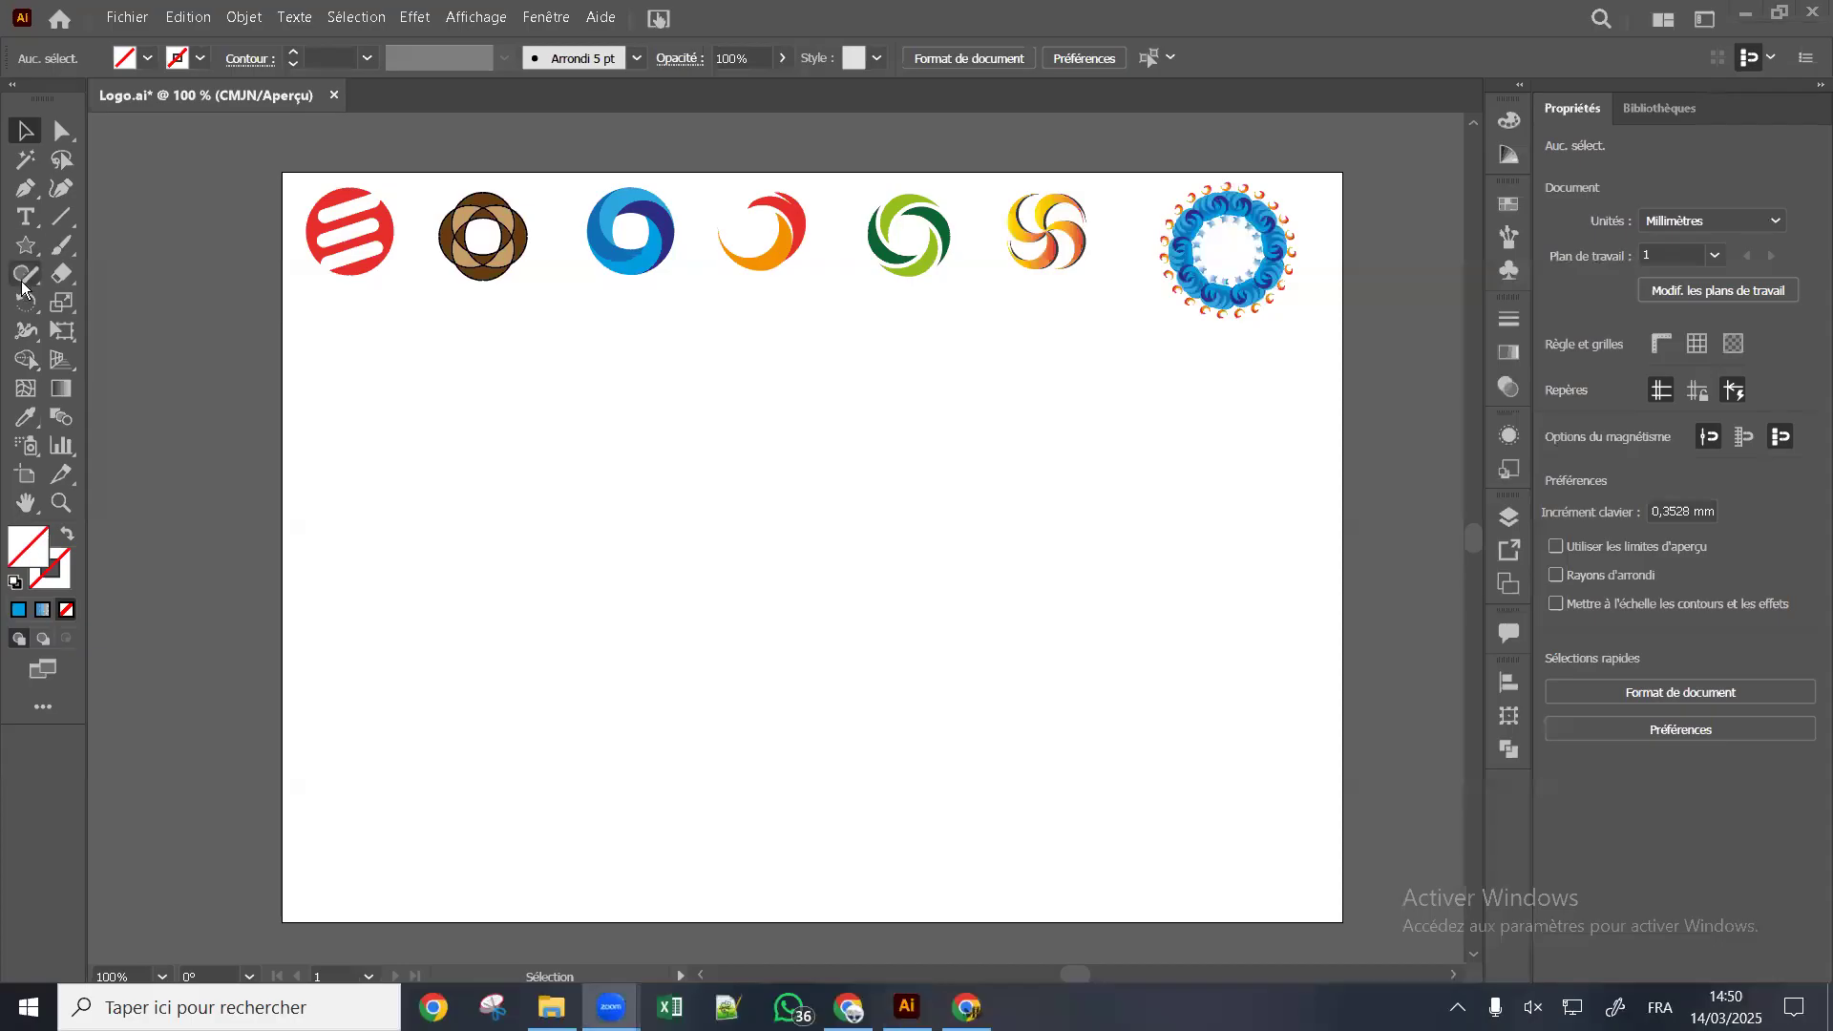
Draw a tall, narrow ellipse about 24 × 57 mm in the empty area below the logo row
left_click_drag(26, 245, 114, 302)
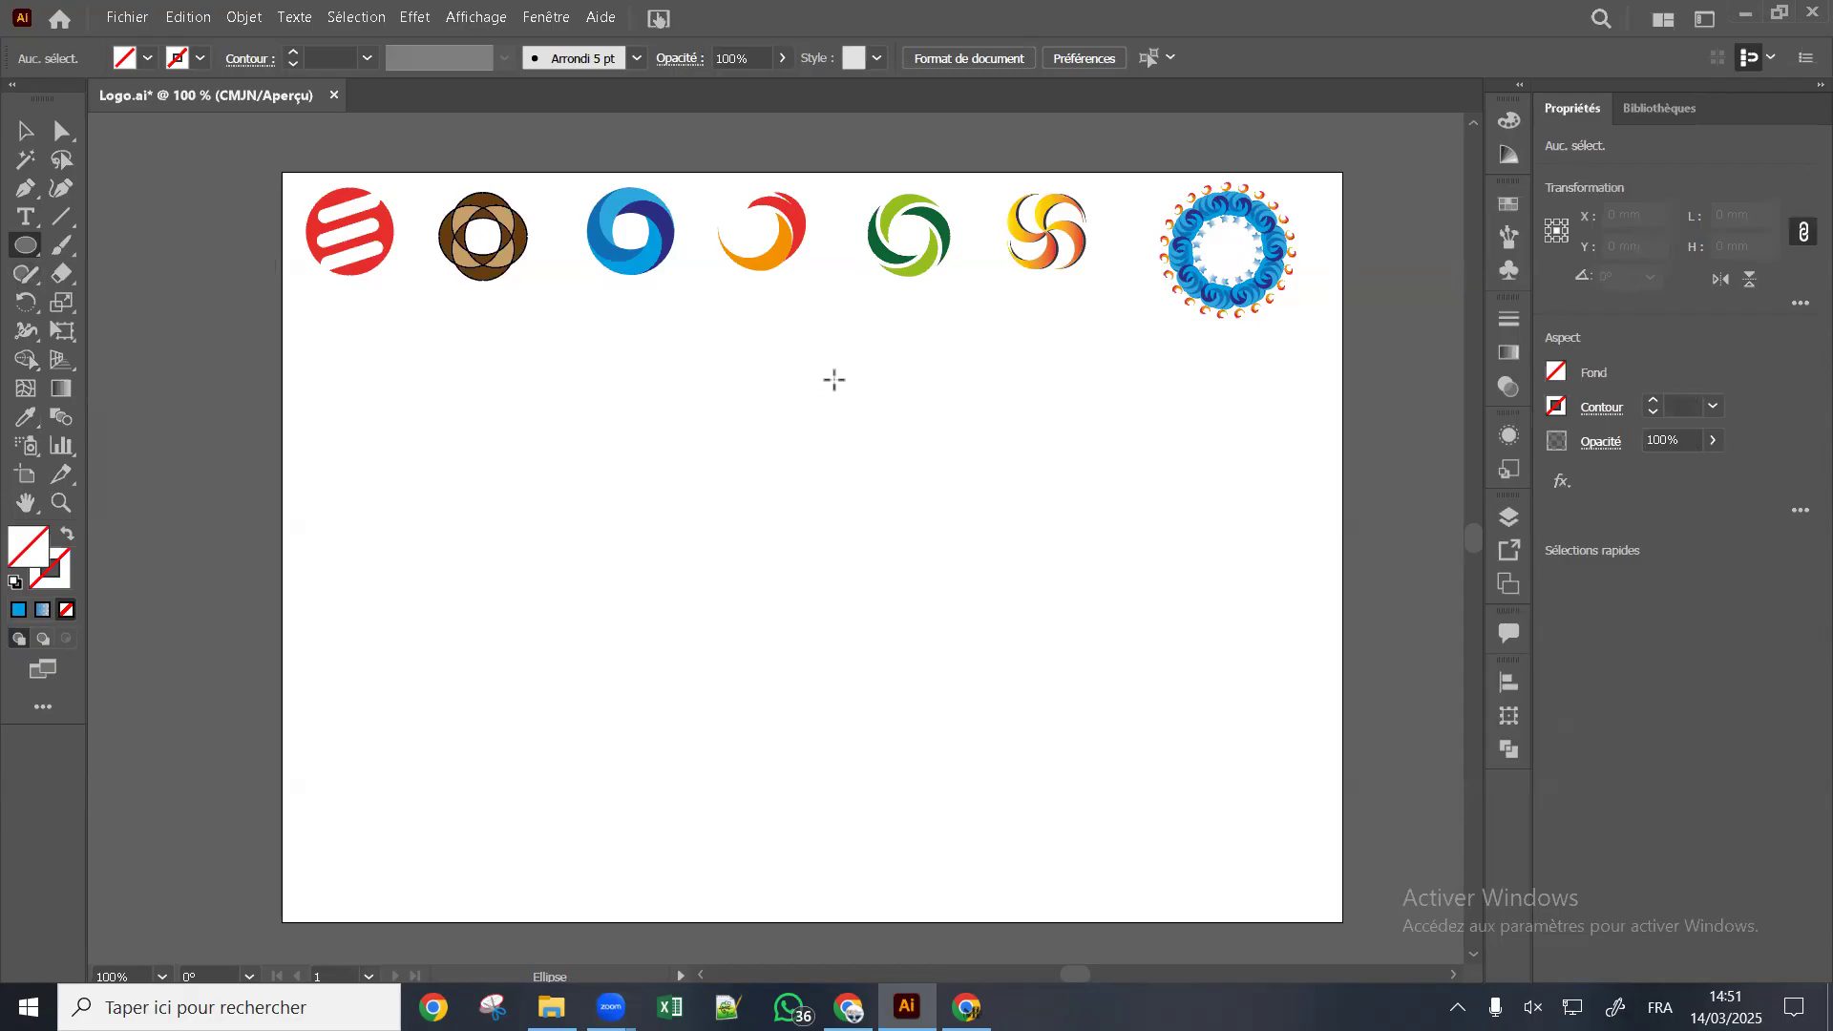
left_click_drag(836, 384, 746, 585)
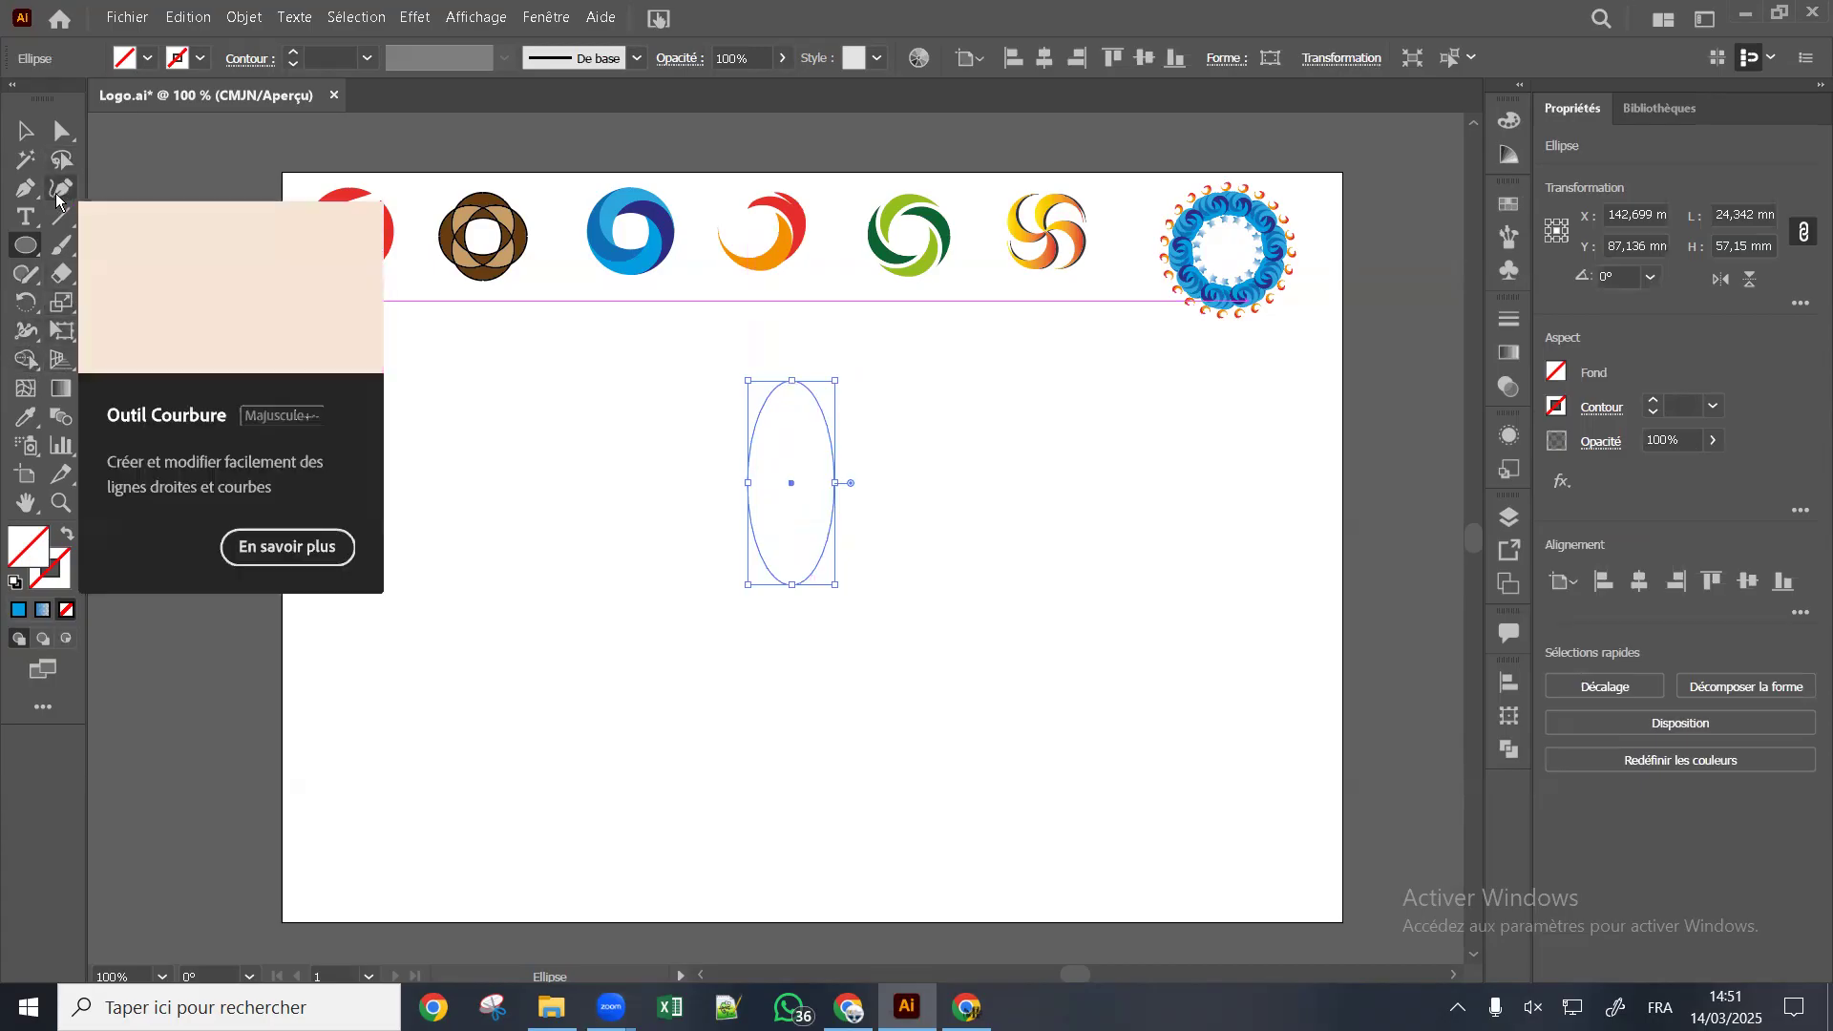
left_click(60, 196)
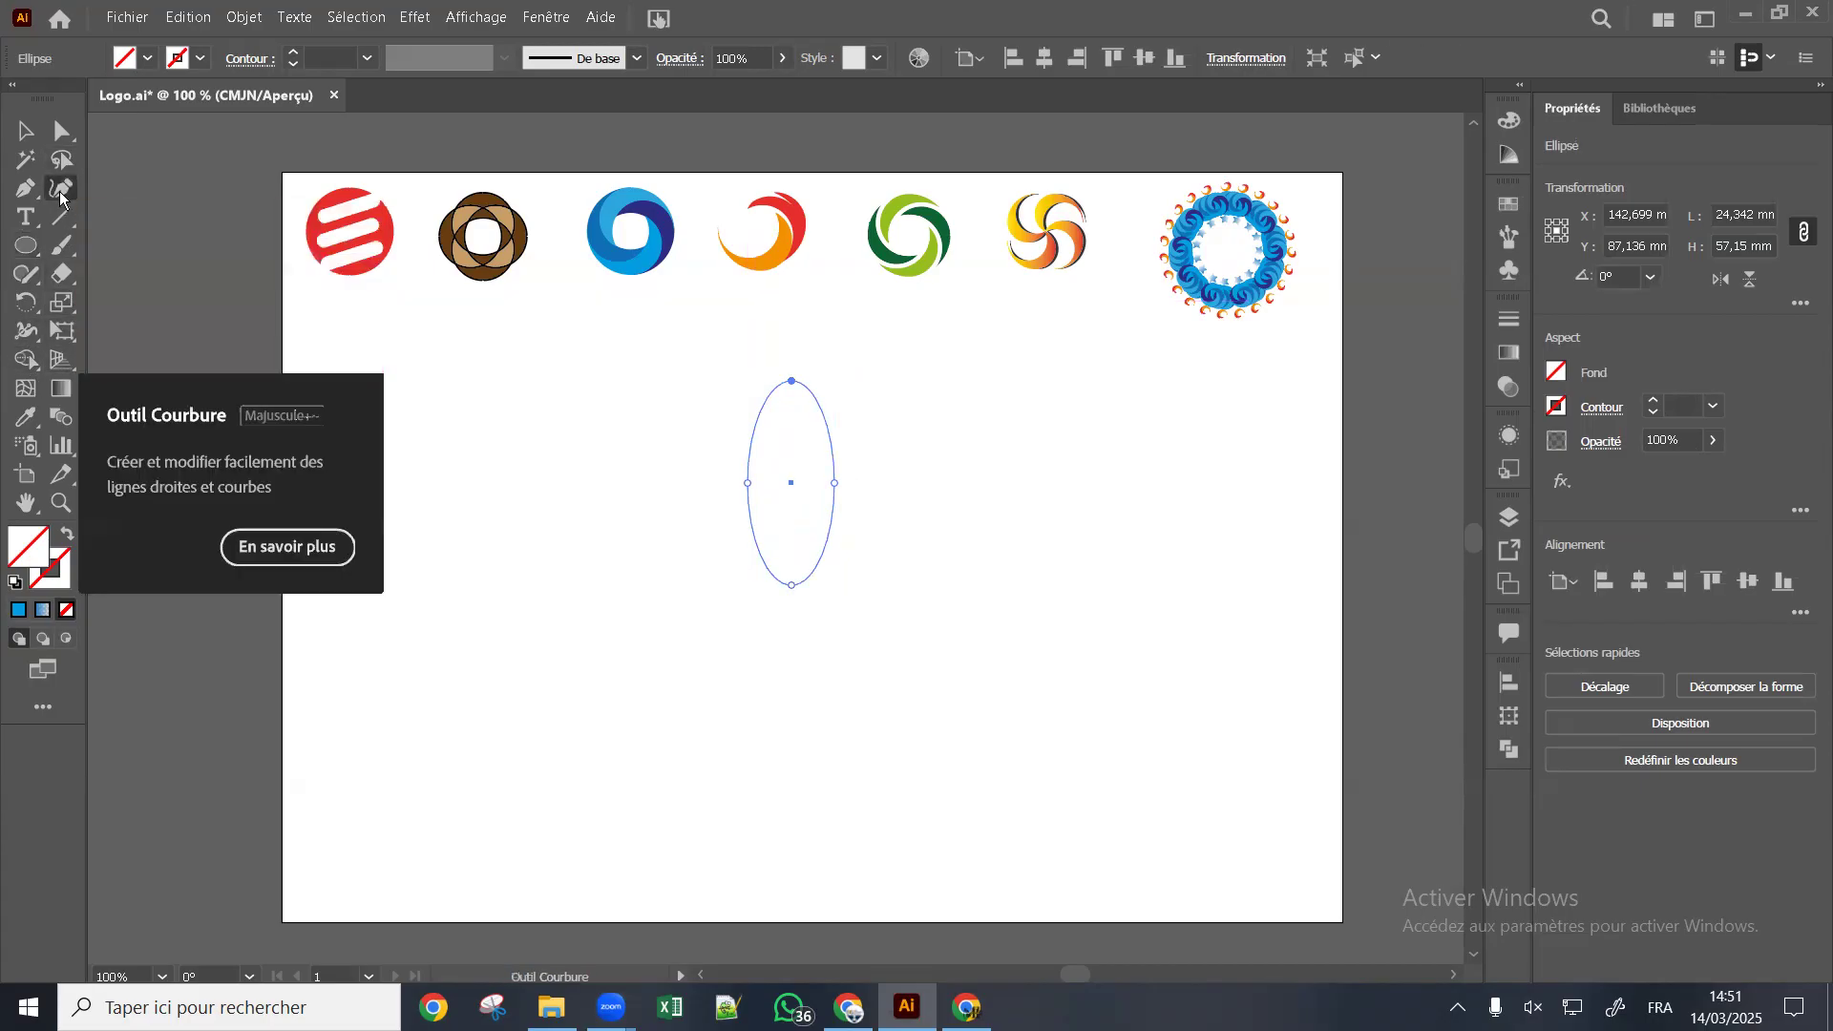
left_click(35, 705)
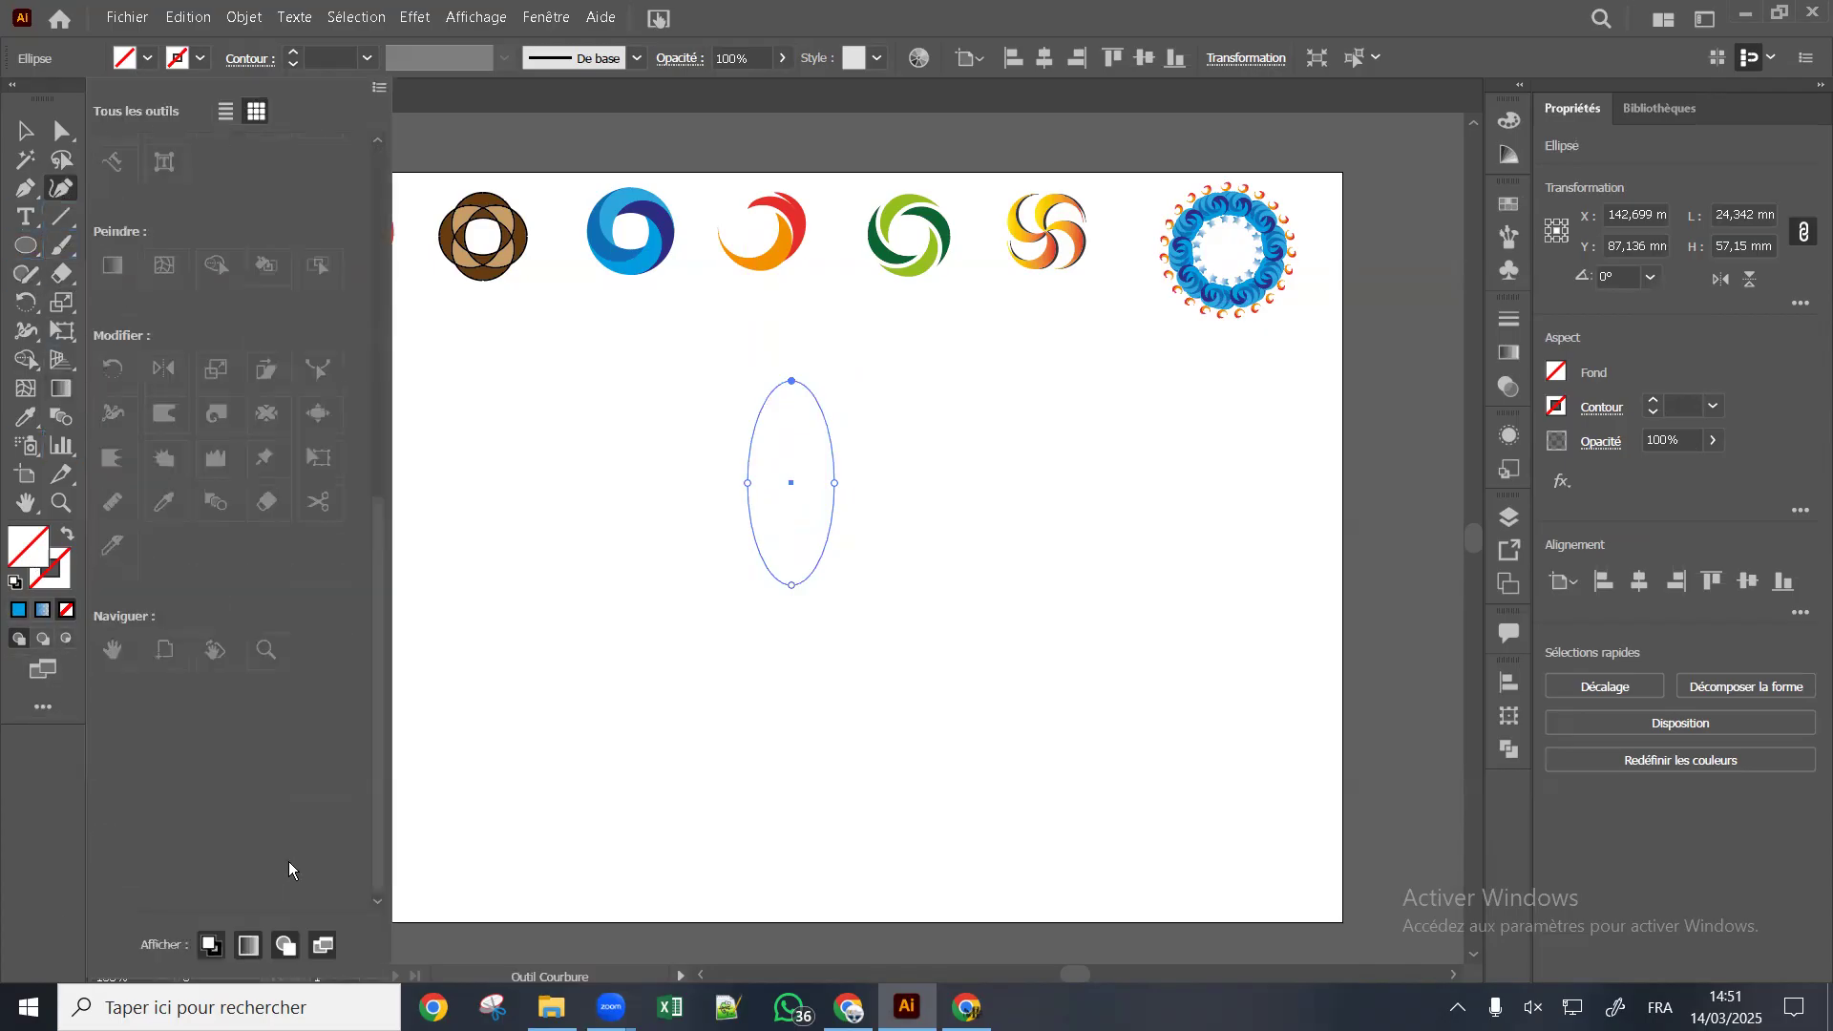
scroll(279, 749, "up", 10)
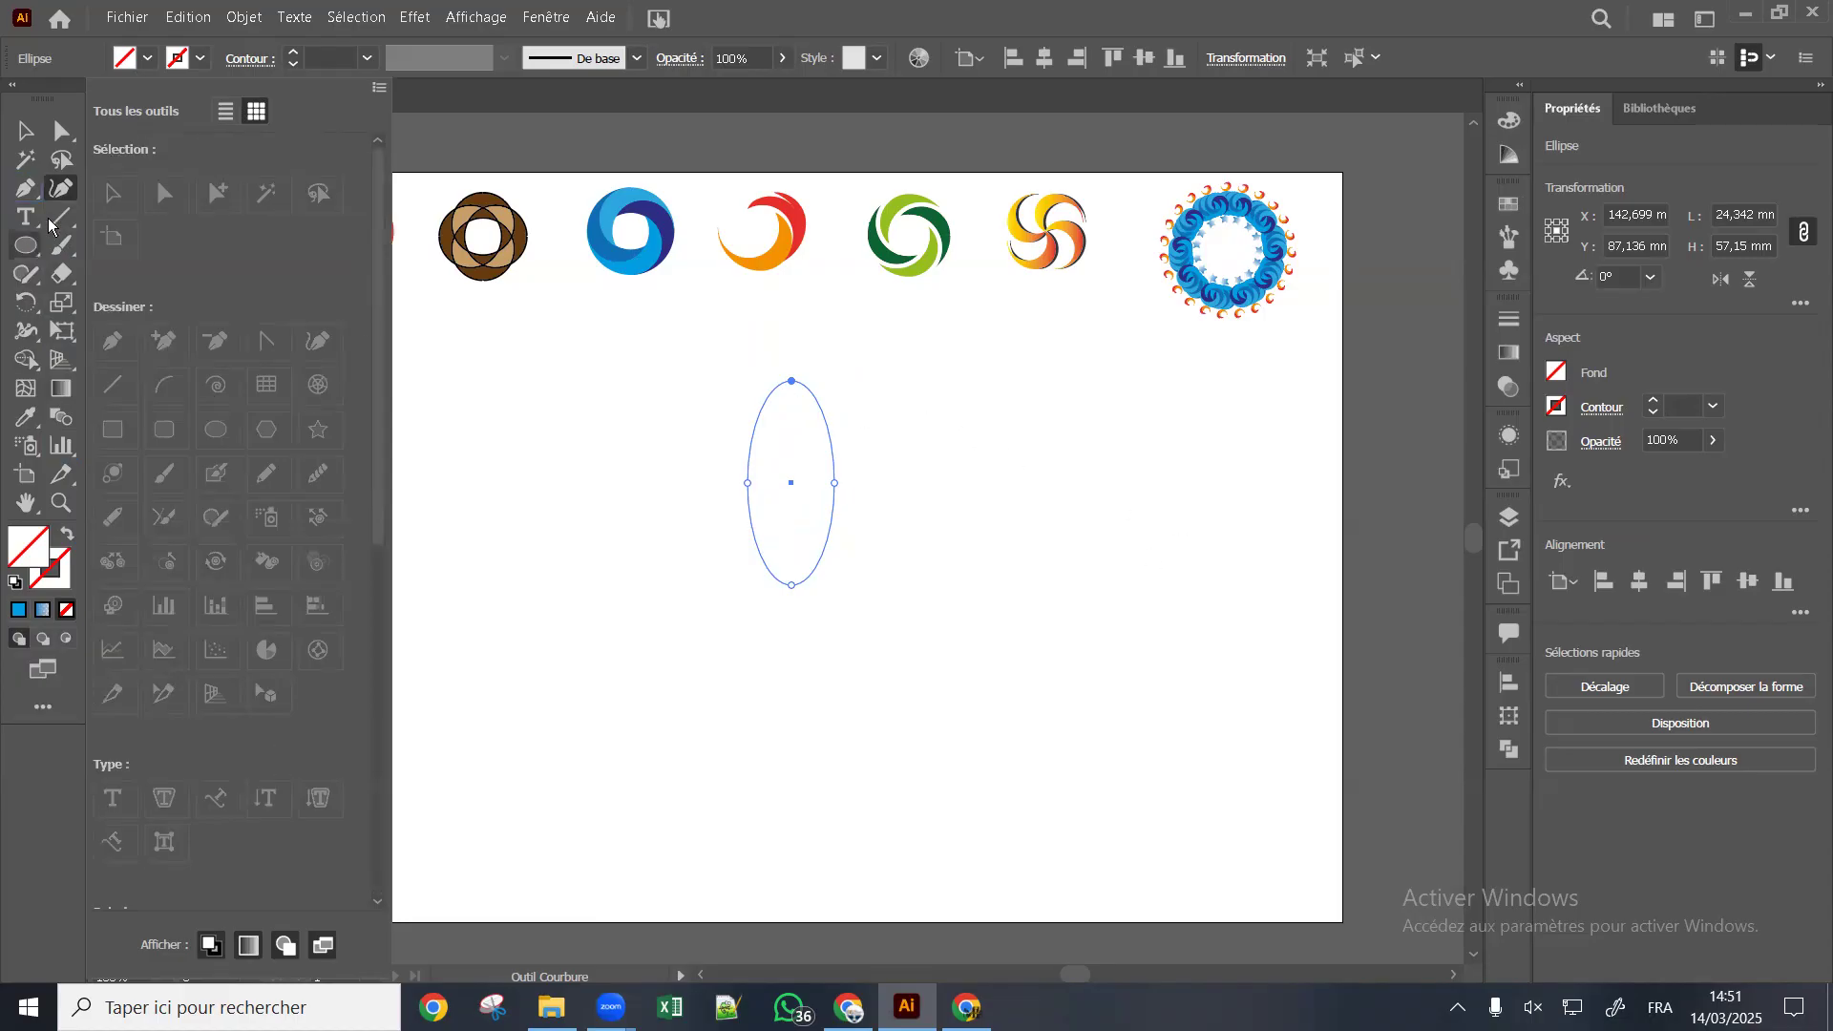
Stretch the ellipse upward by moving its top anchor point to about Y 51 mm
left_click(61, 131)
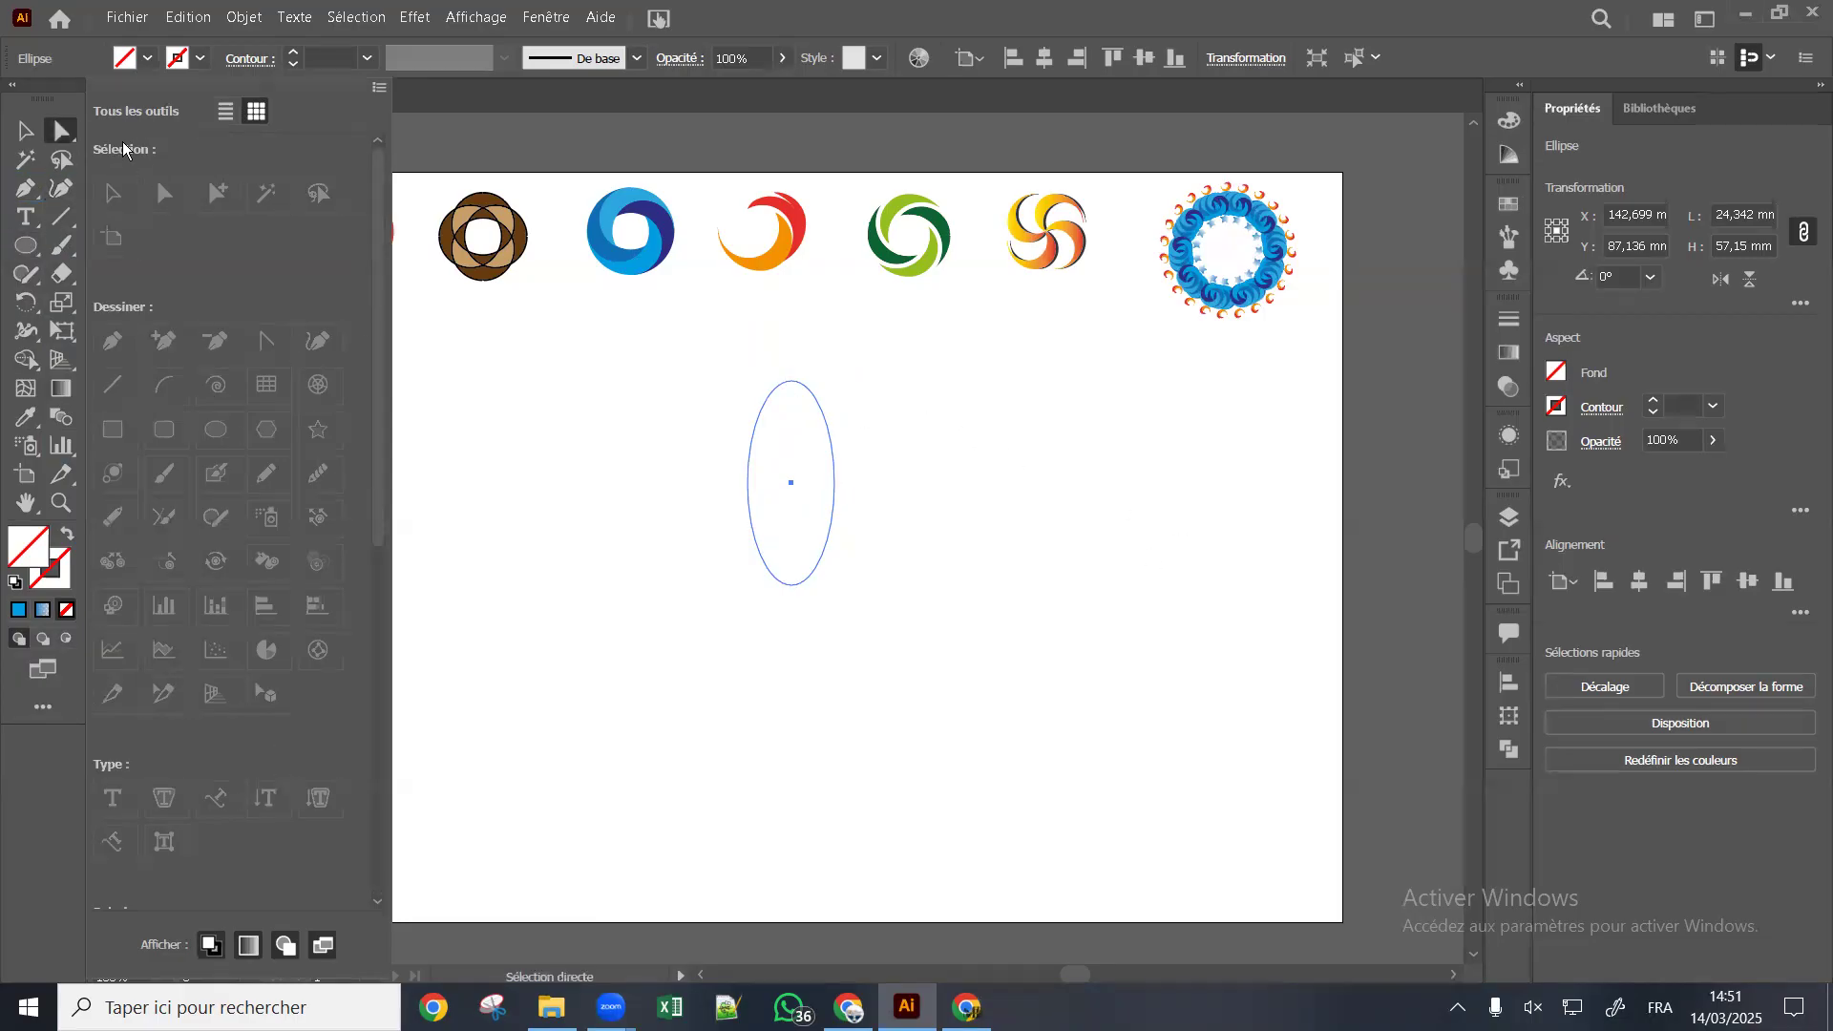
left_click(790, 382)
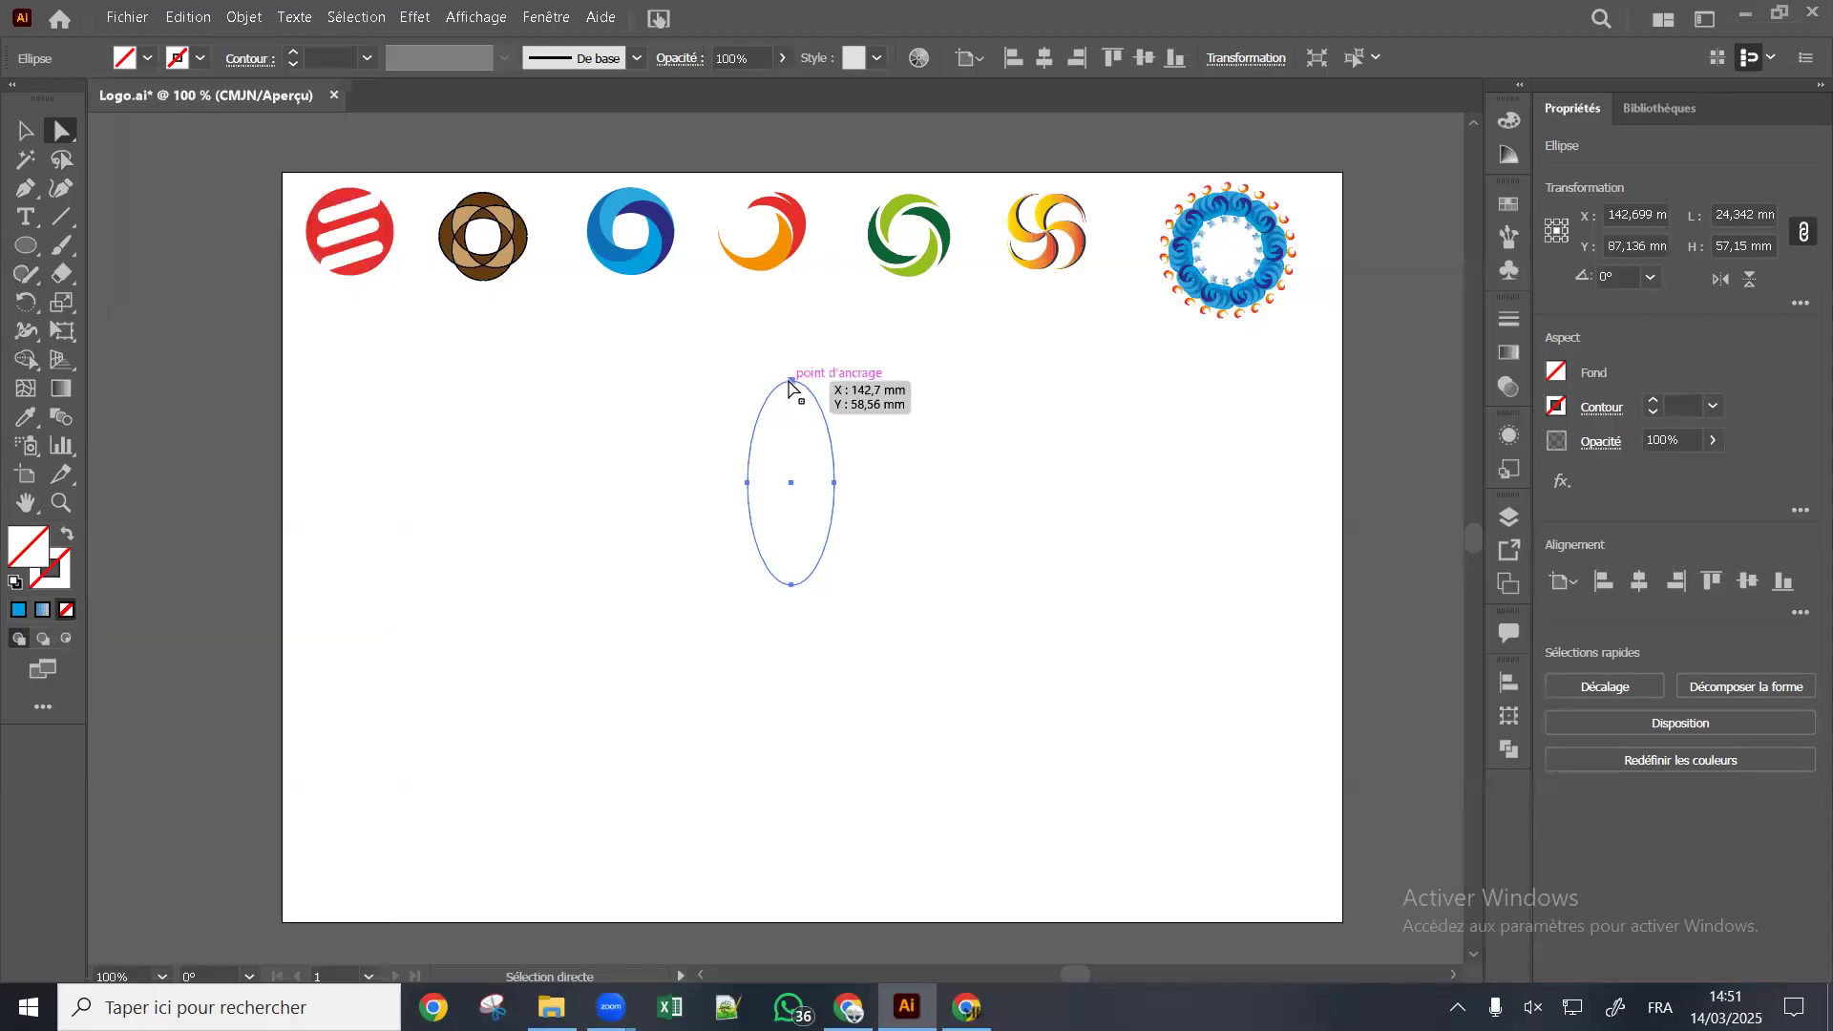
left_click(790, 382)
mouse_move(791, 381)
left_mouse_down()
mouse_move(791, 340)
mouse_move(792, 355)
left_mouse_up()
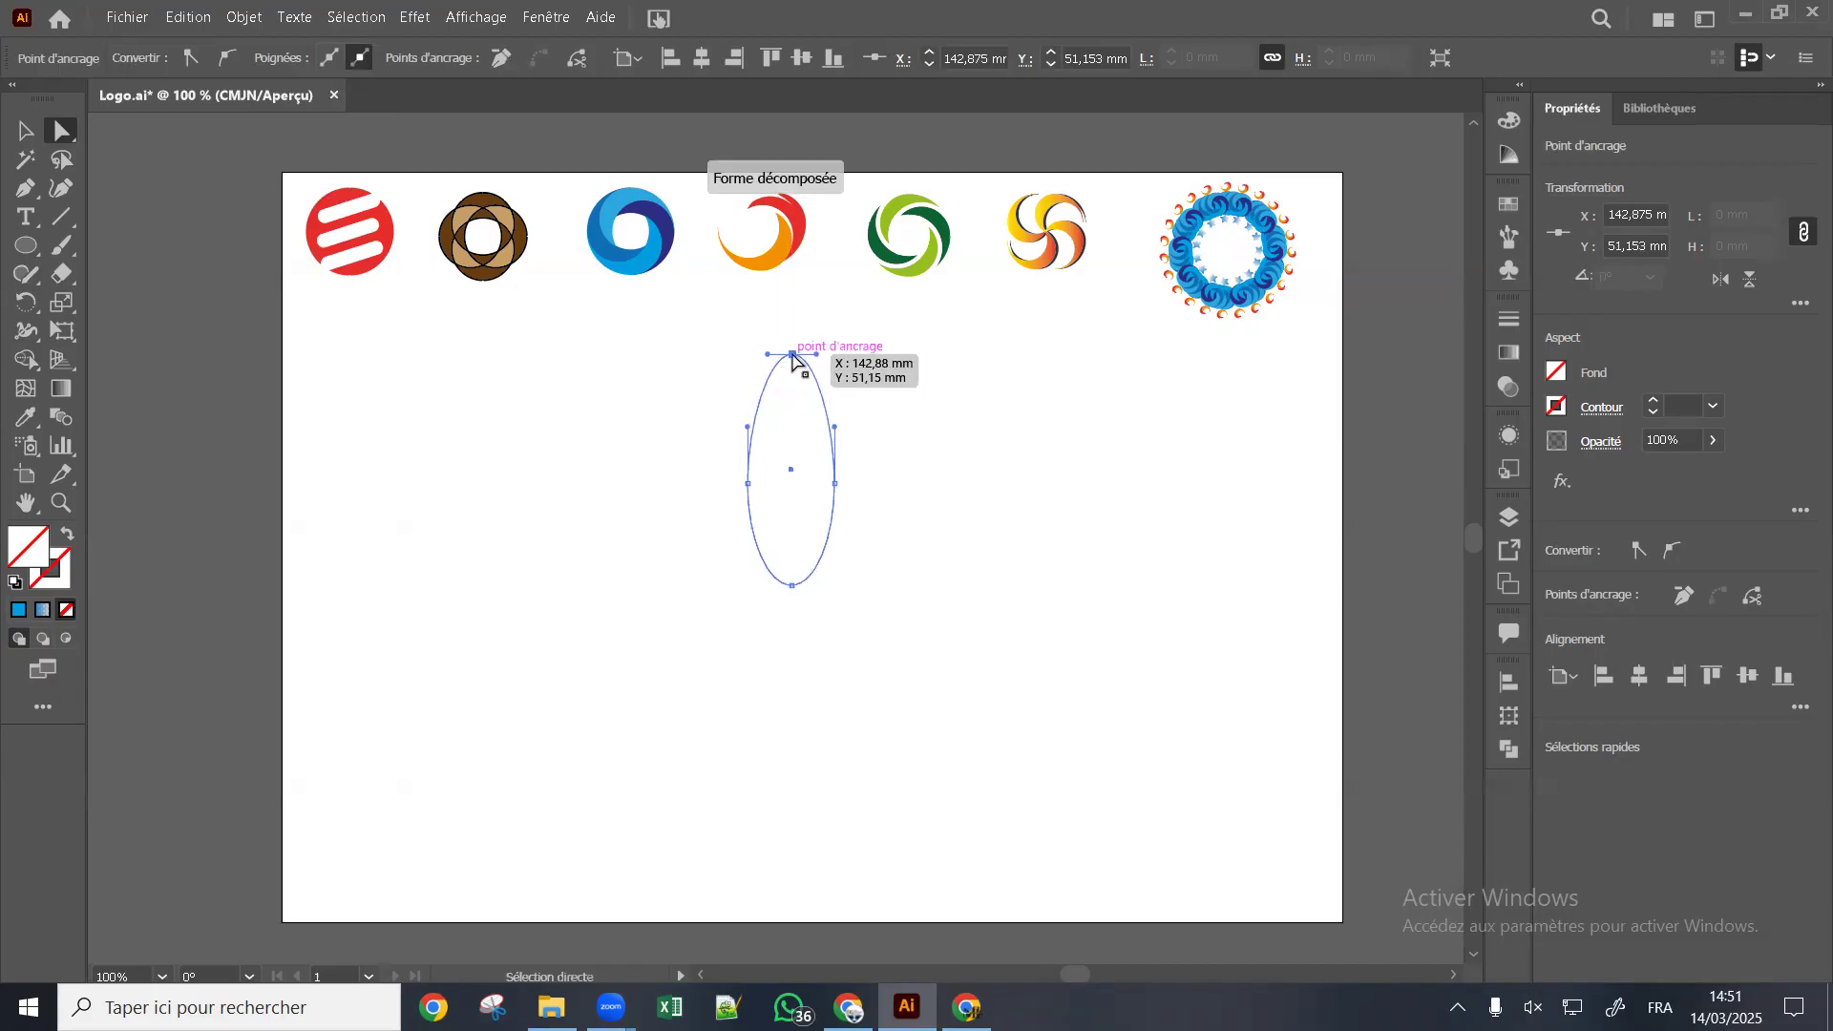
right_click(793, 356)
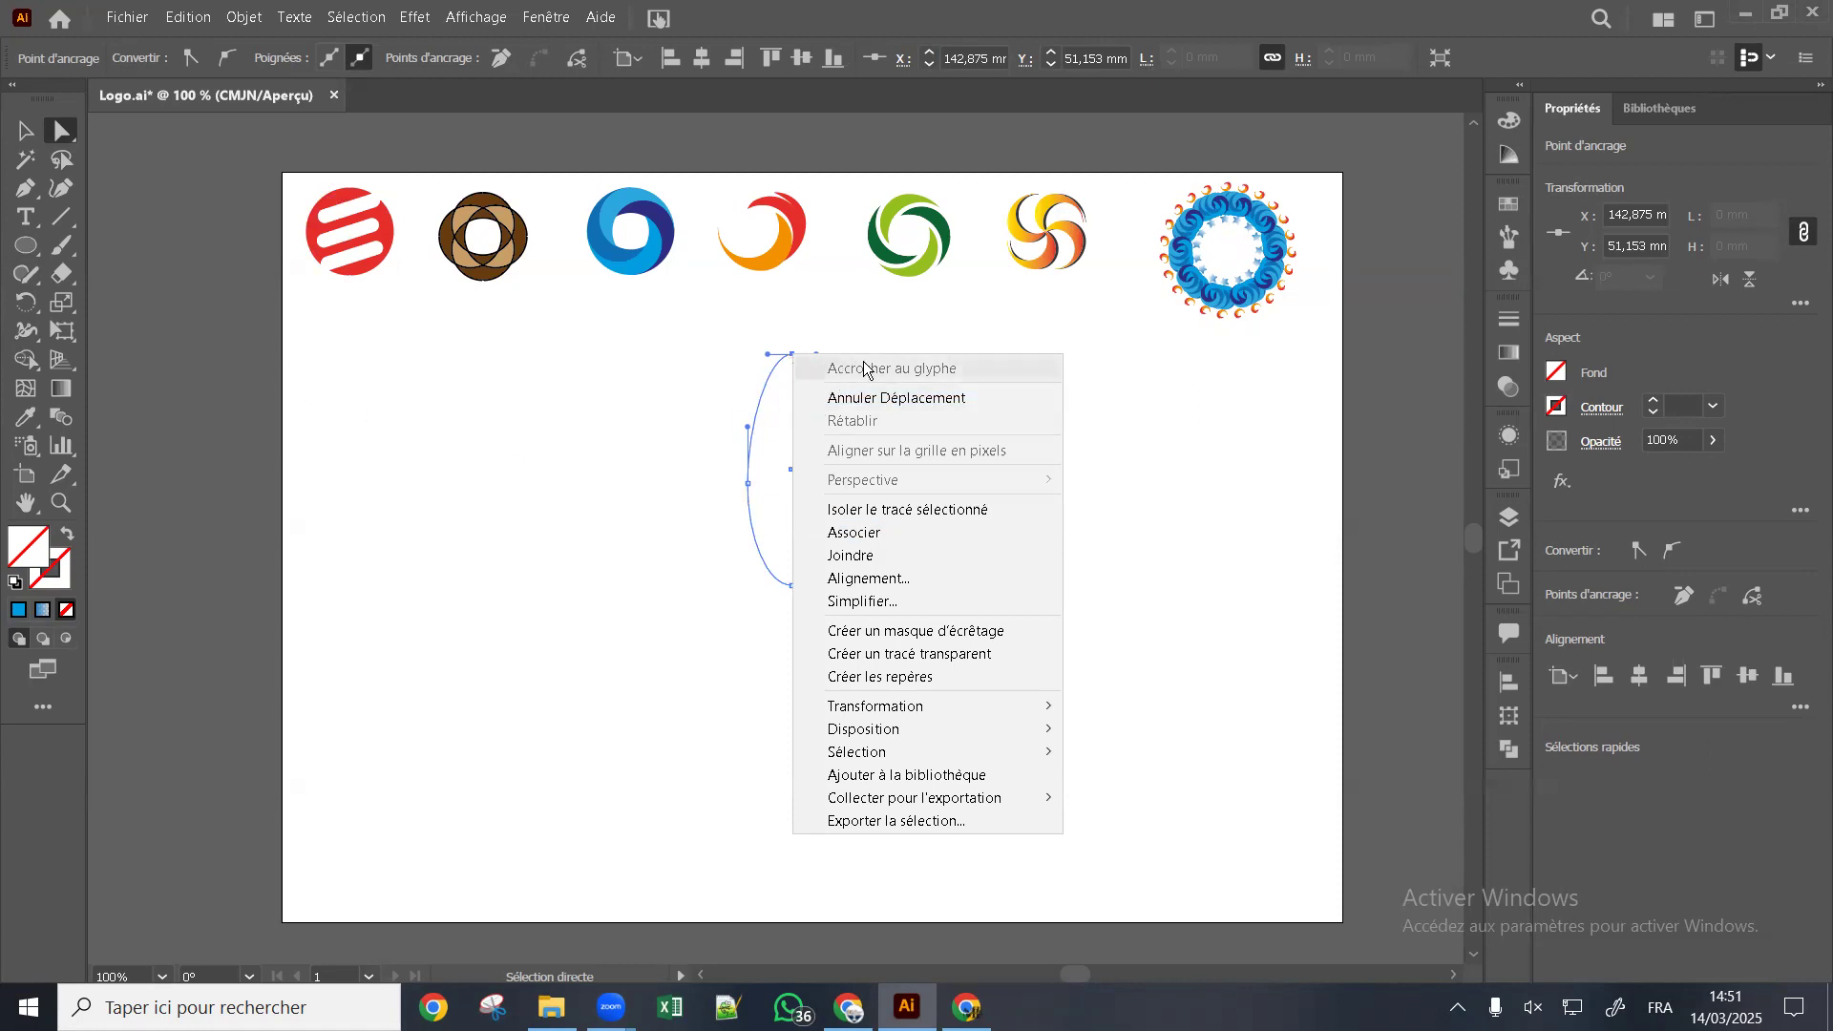
left_click(778, 363)
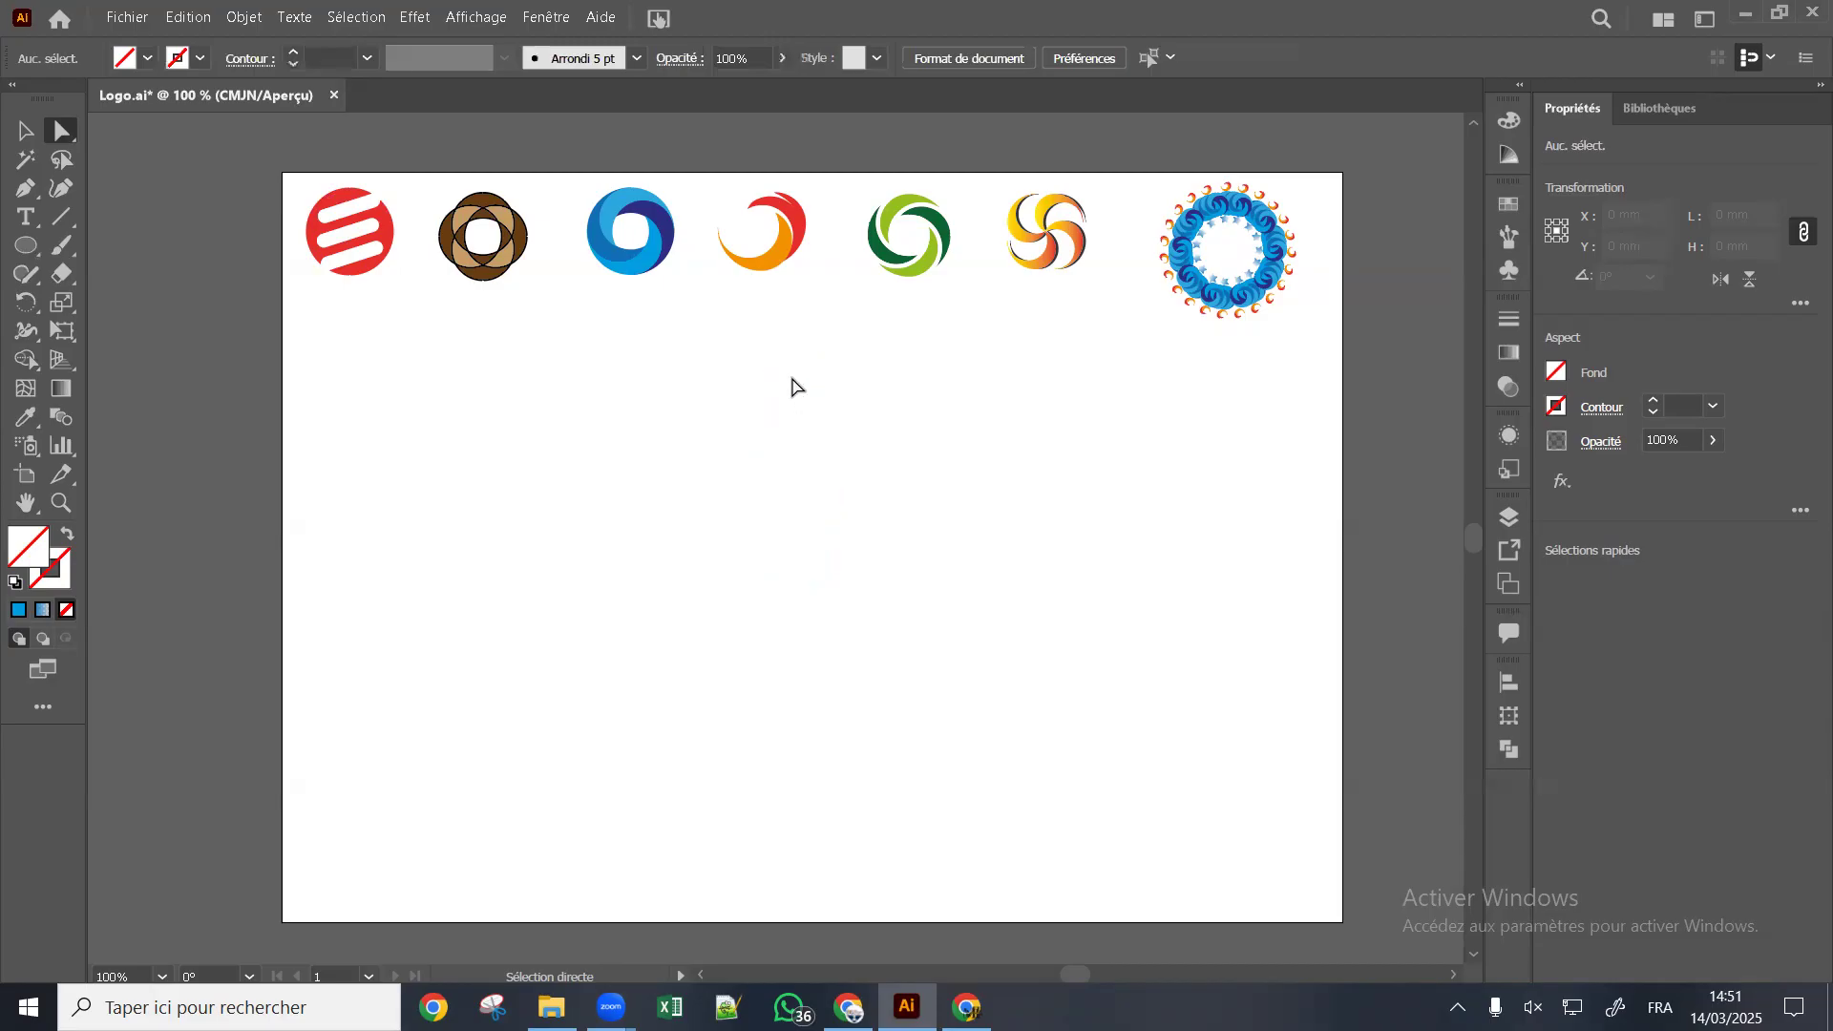
left_click(791, 355)
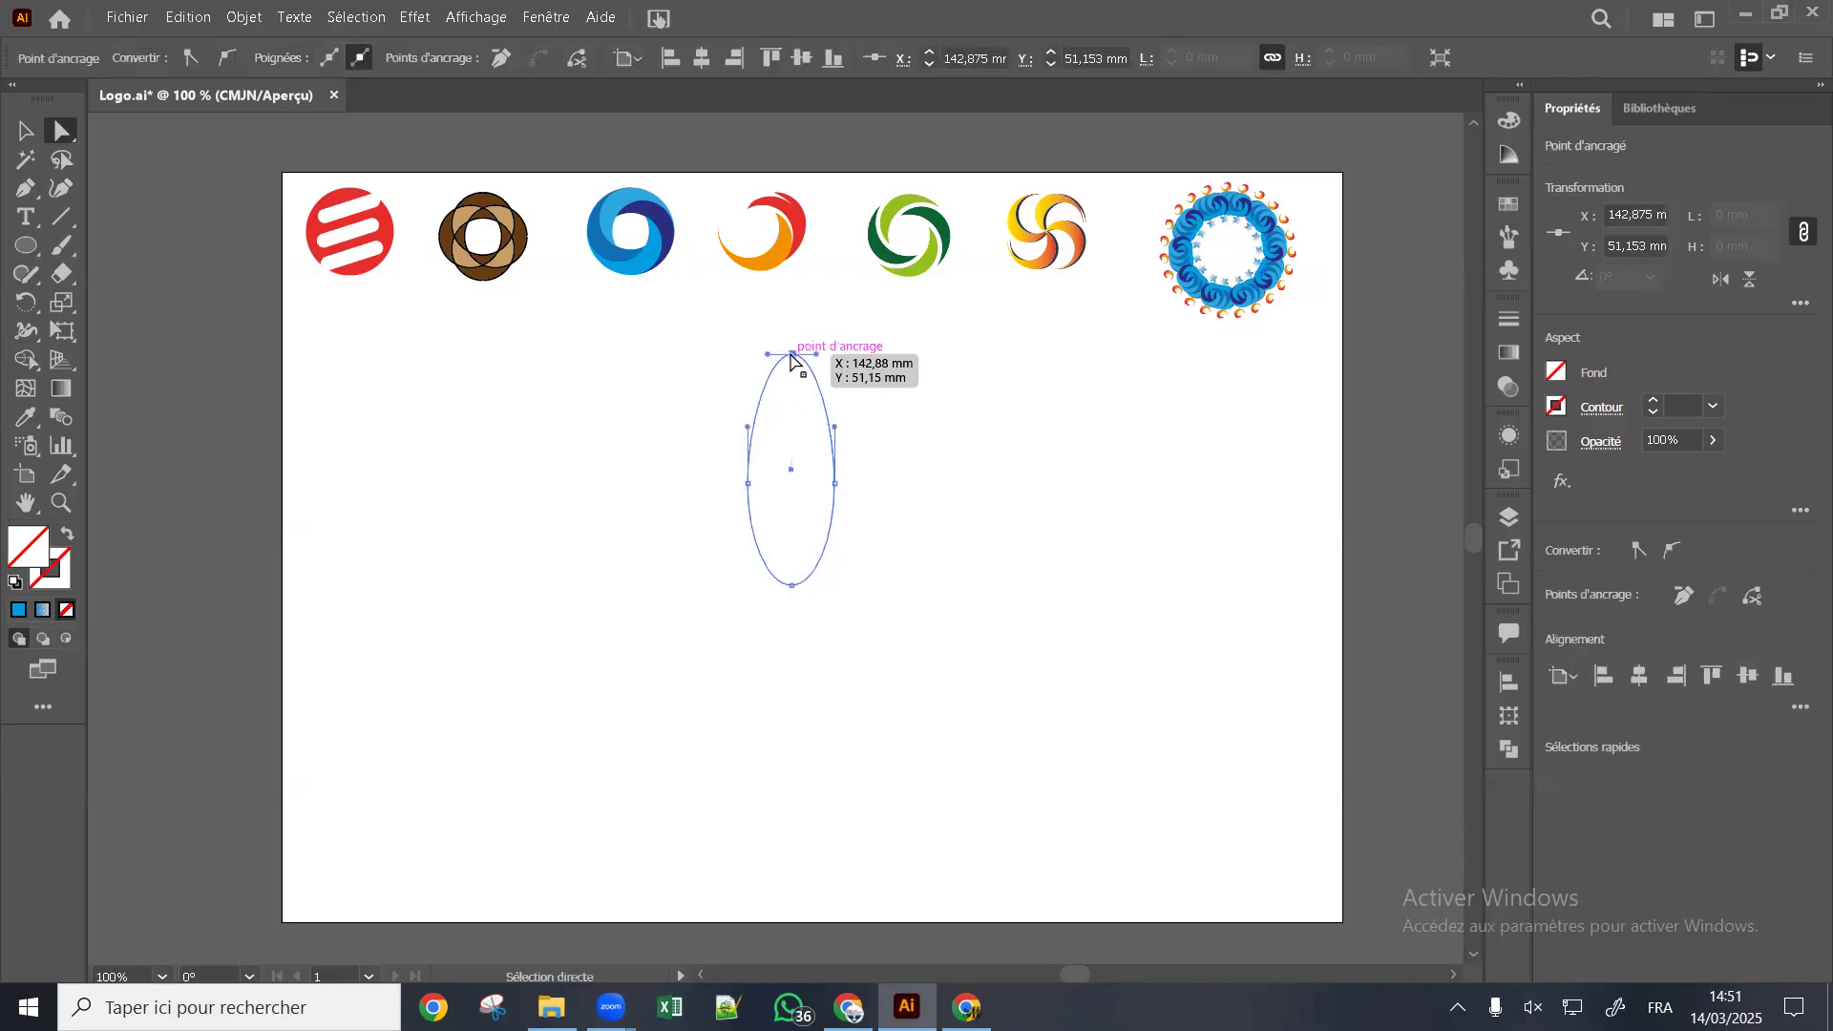
right_click(791, 359)
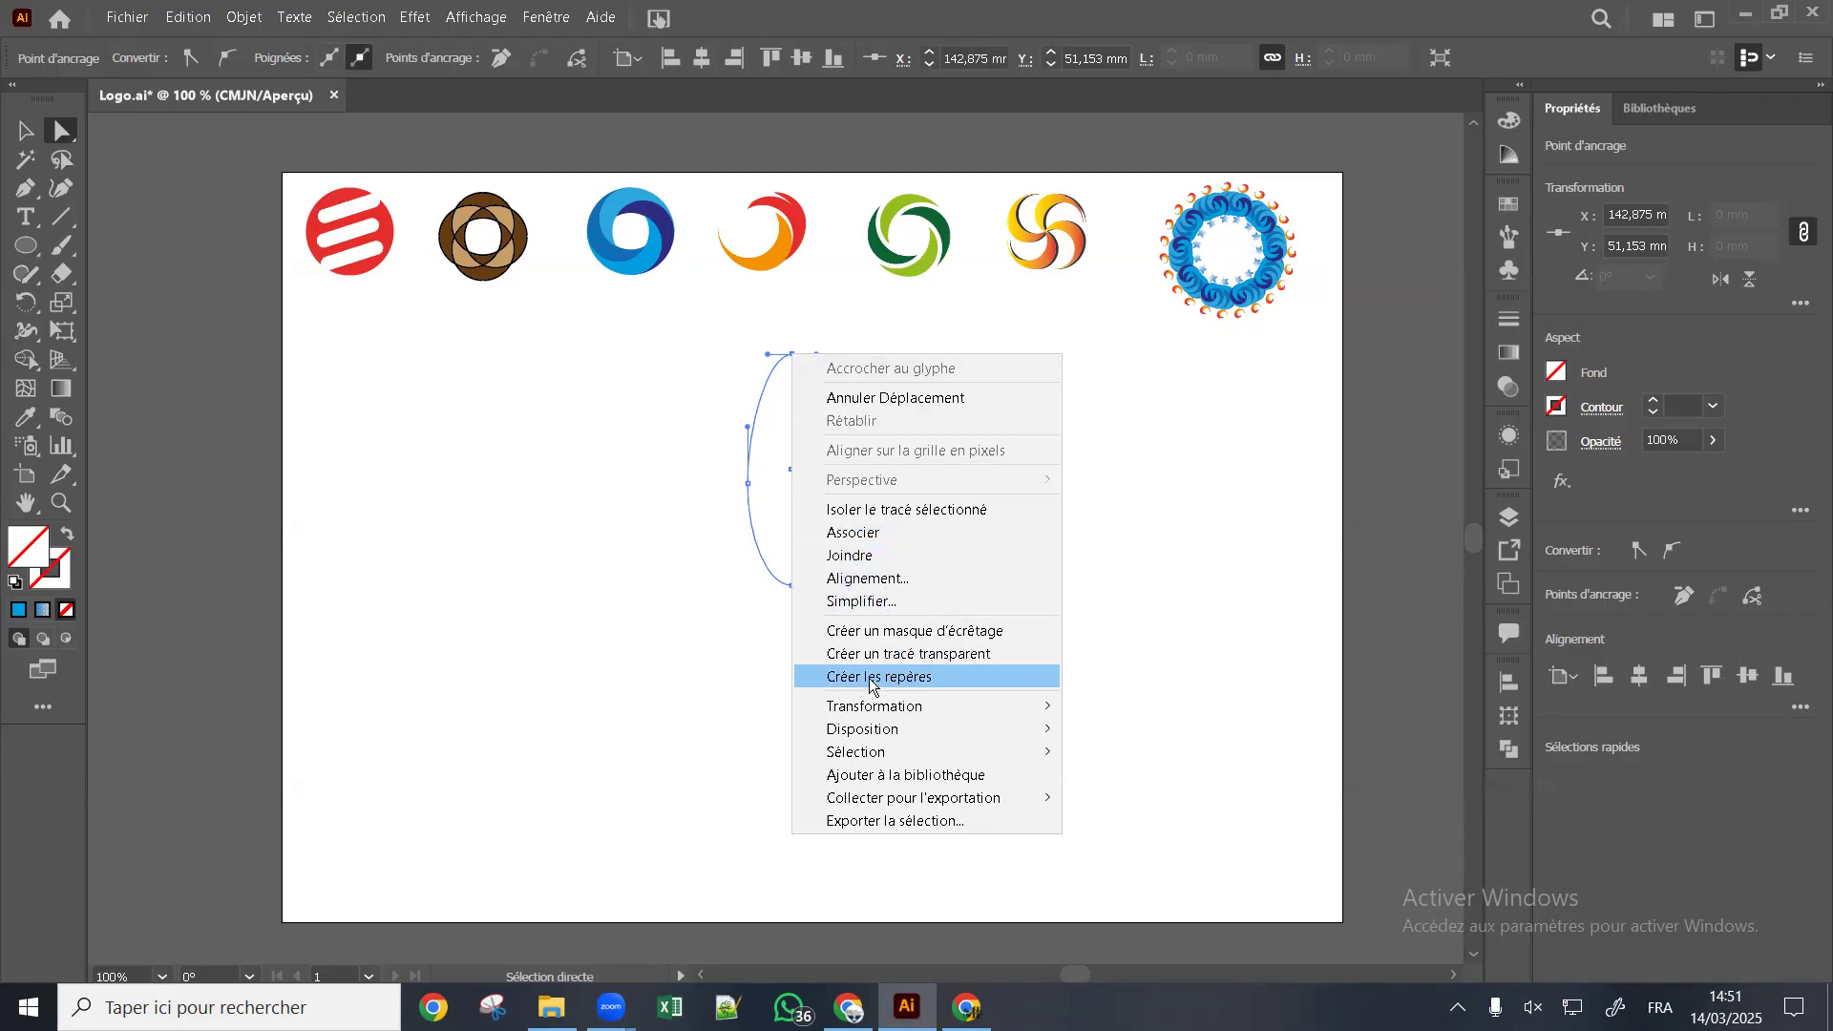
left_click(787, 359)
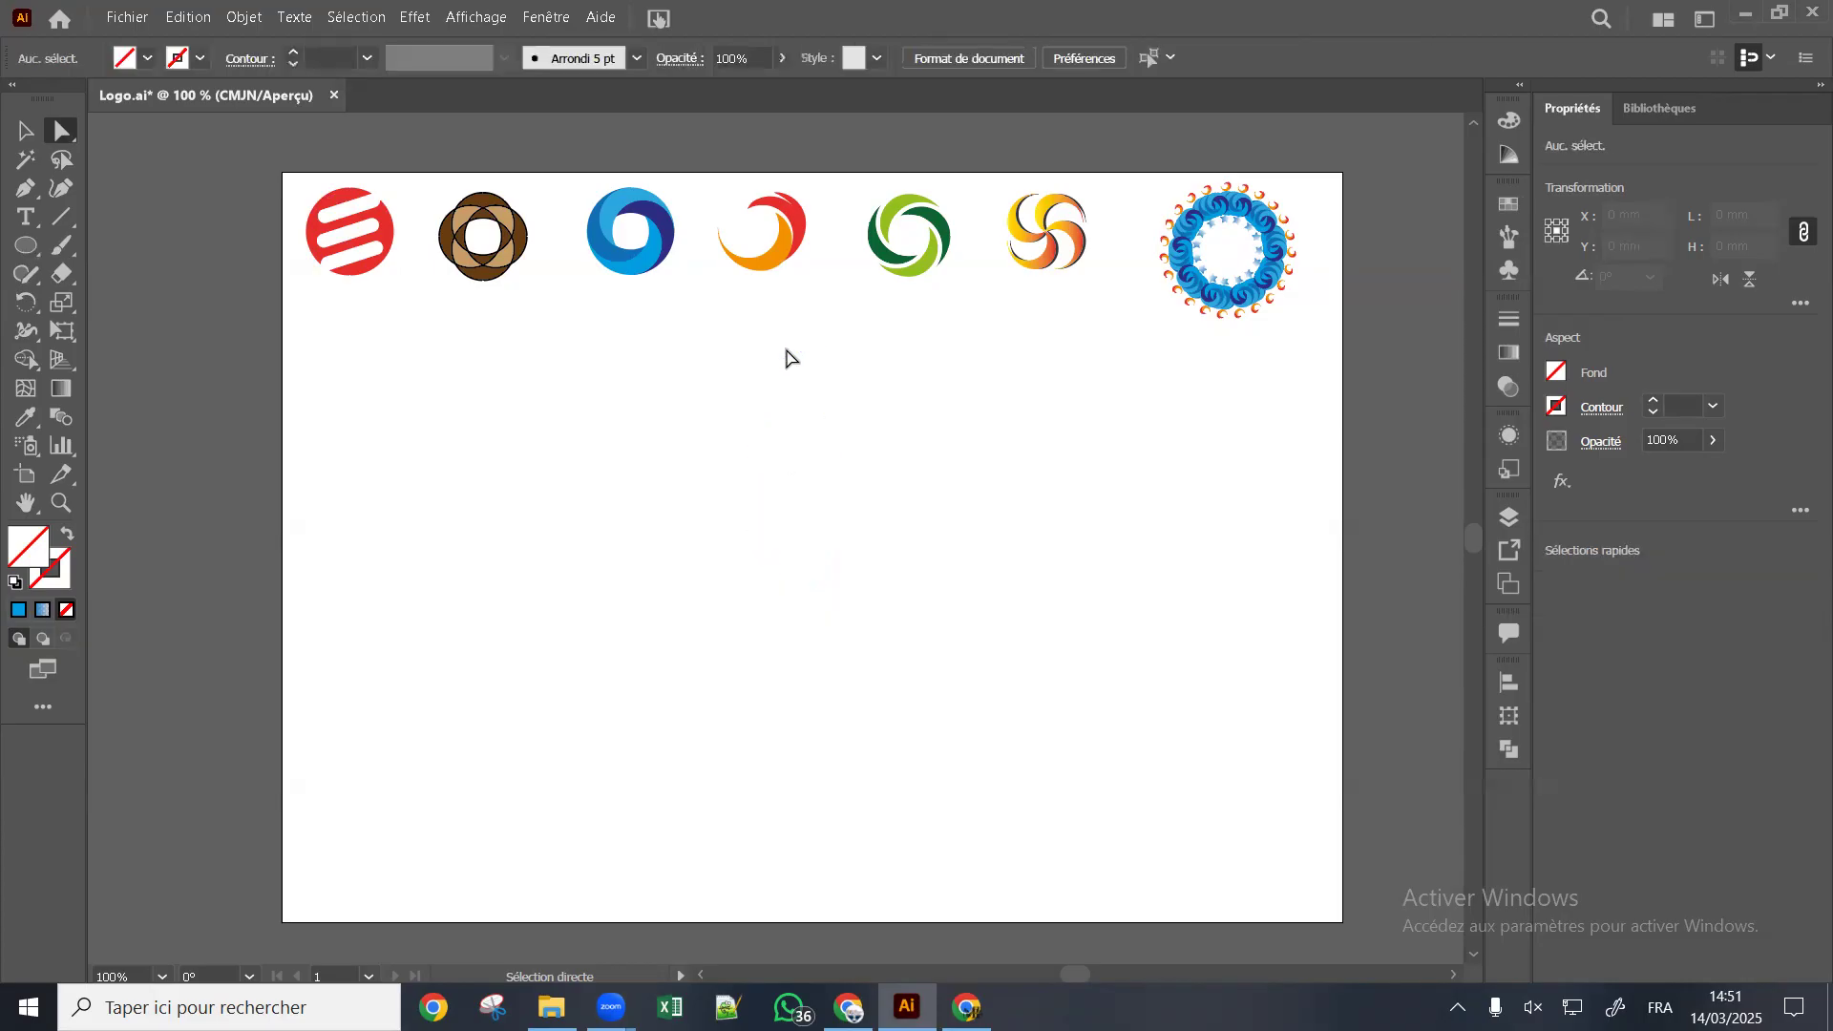
left_click(792, 355)
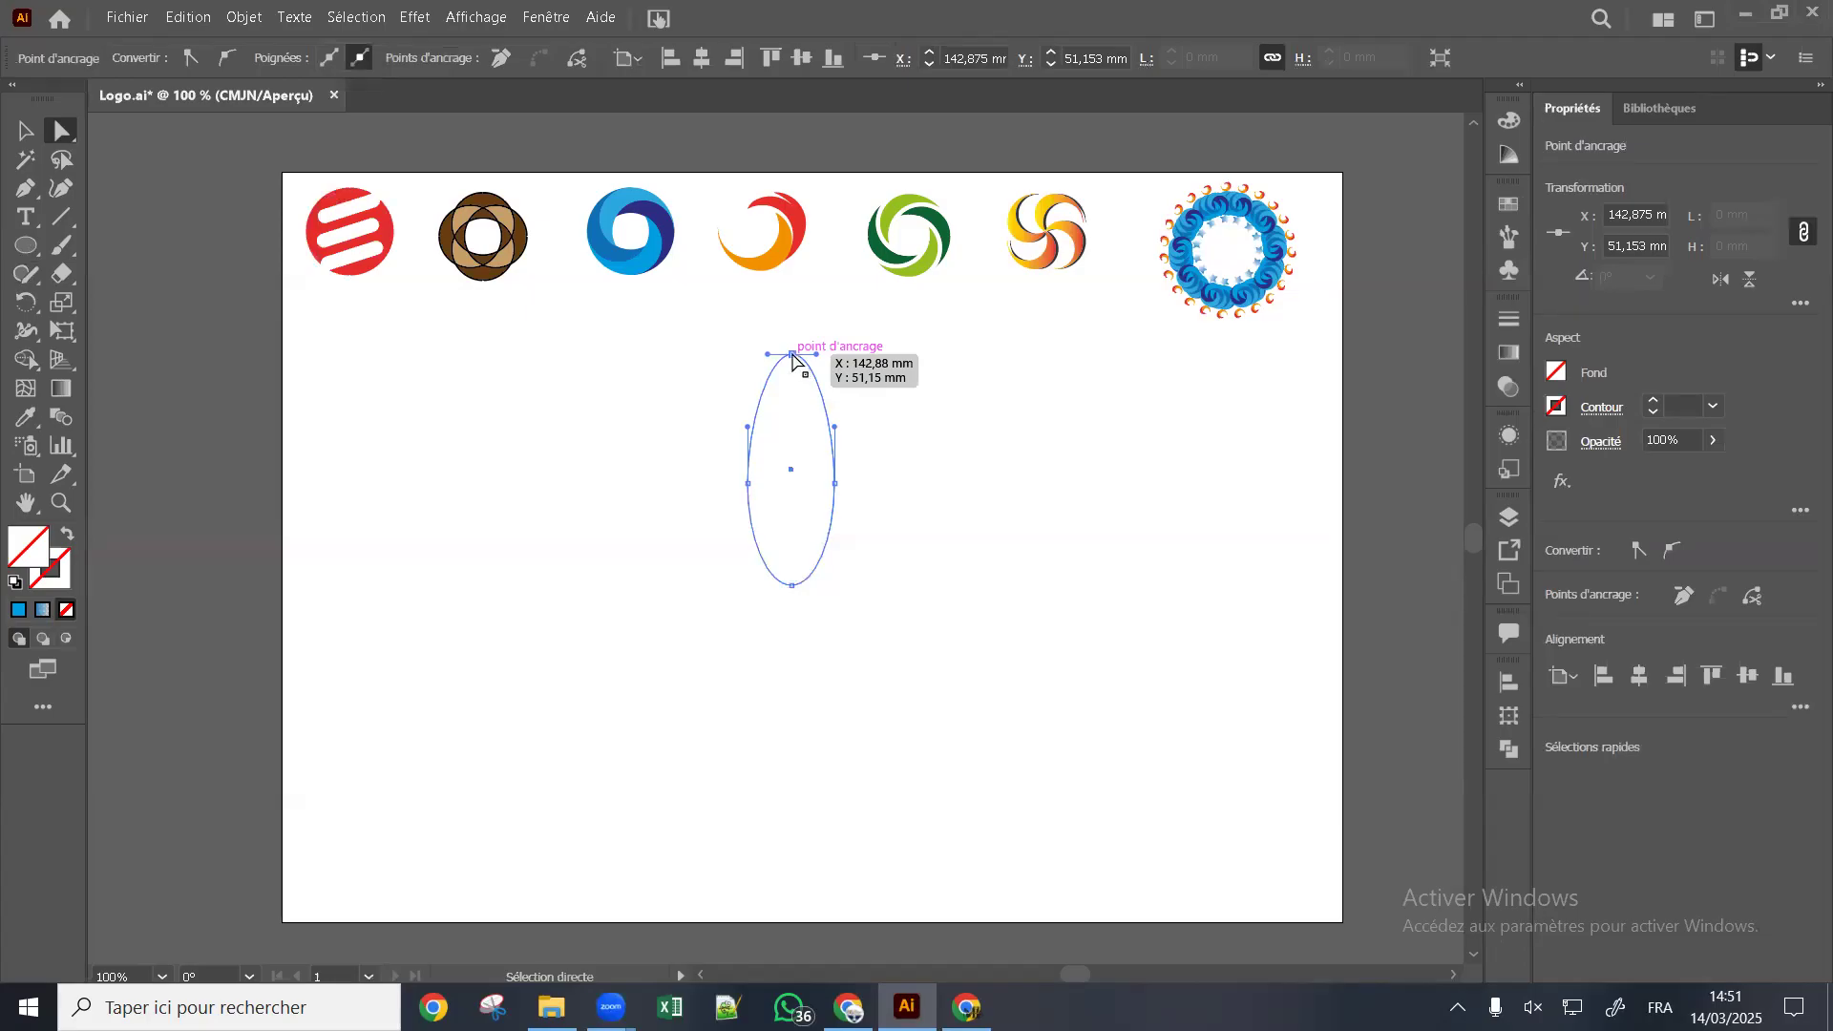
Convert the ellipse's top and bottom anchor points to sharp corners and fill the shape with black
left_click(31, 198)
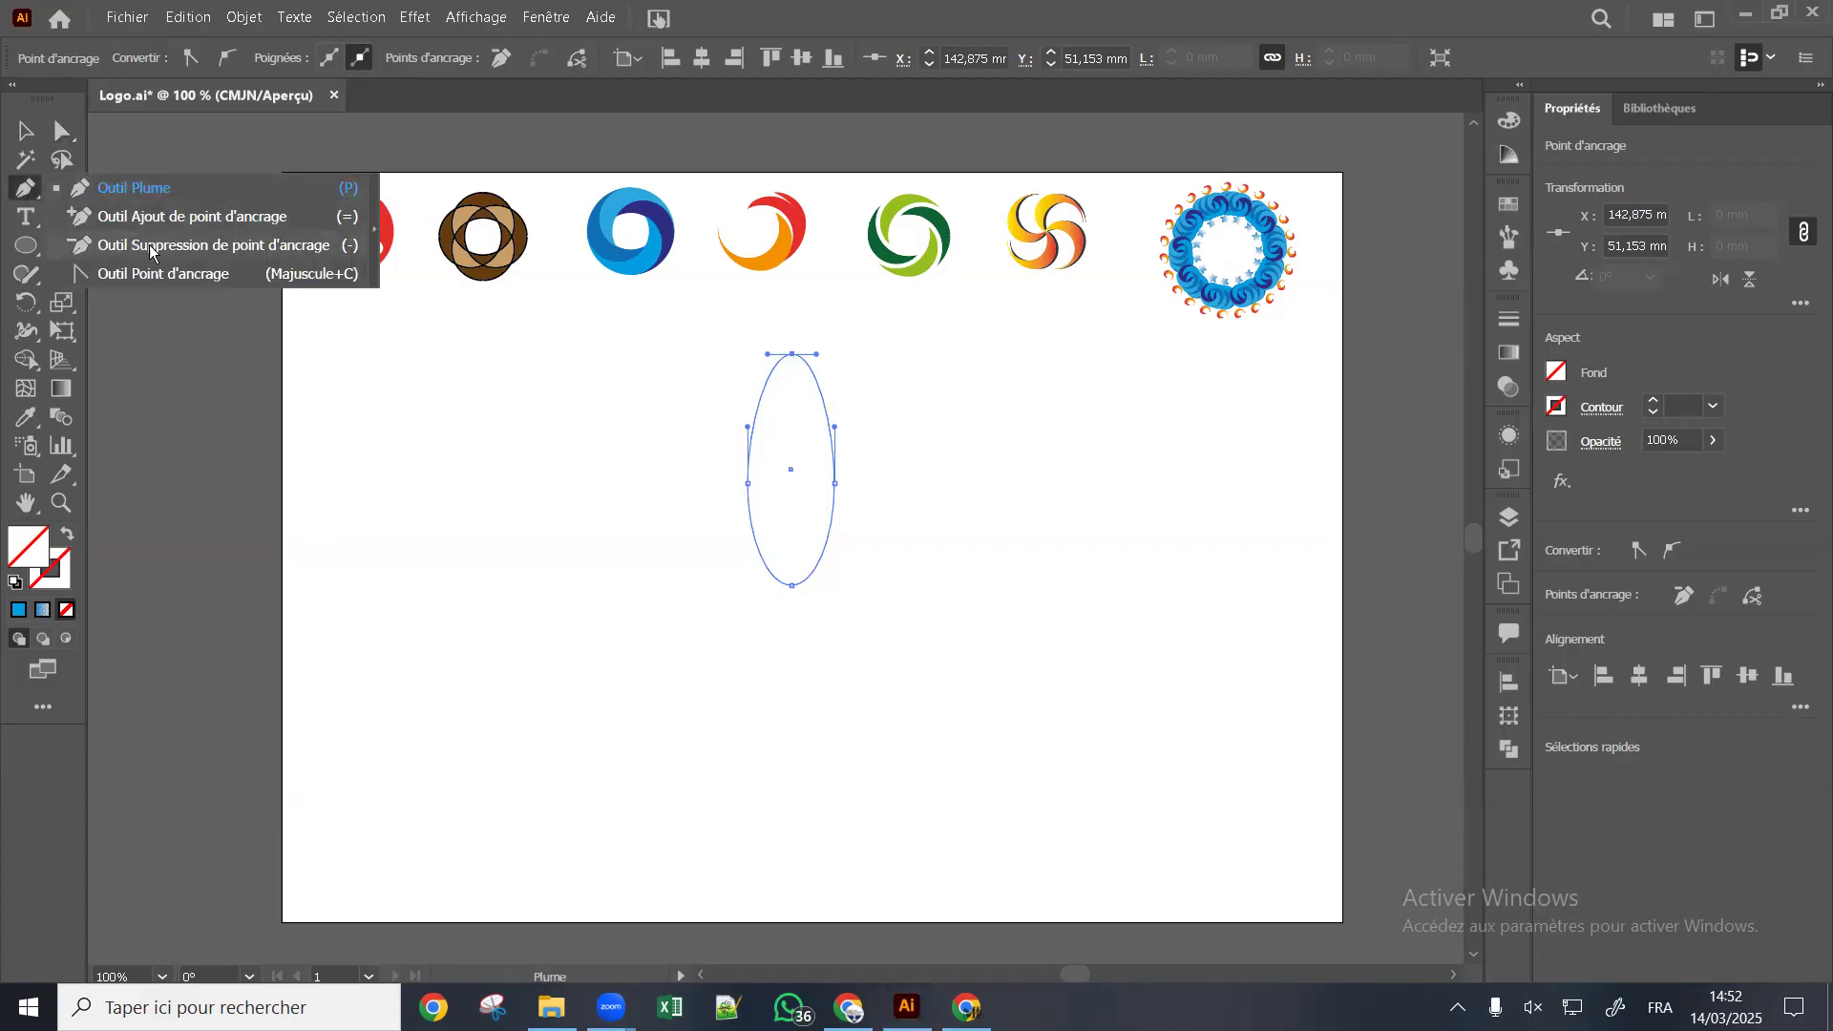
left_click(158, 274)
left_click(792, 354)
left_click(791, 585)
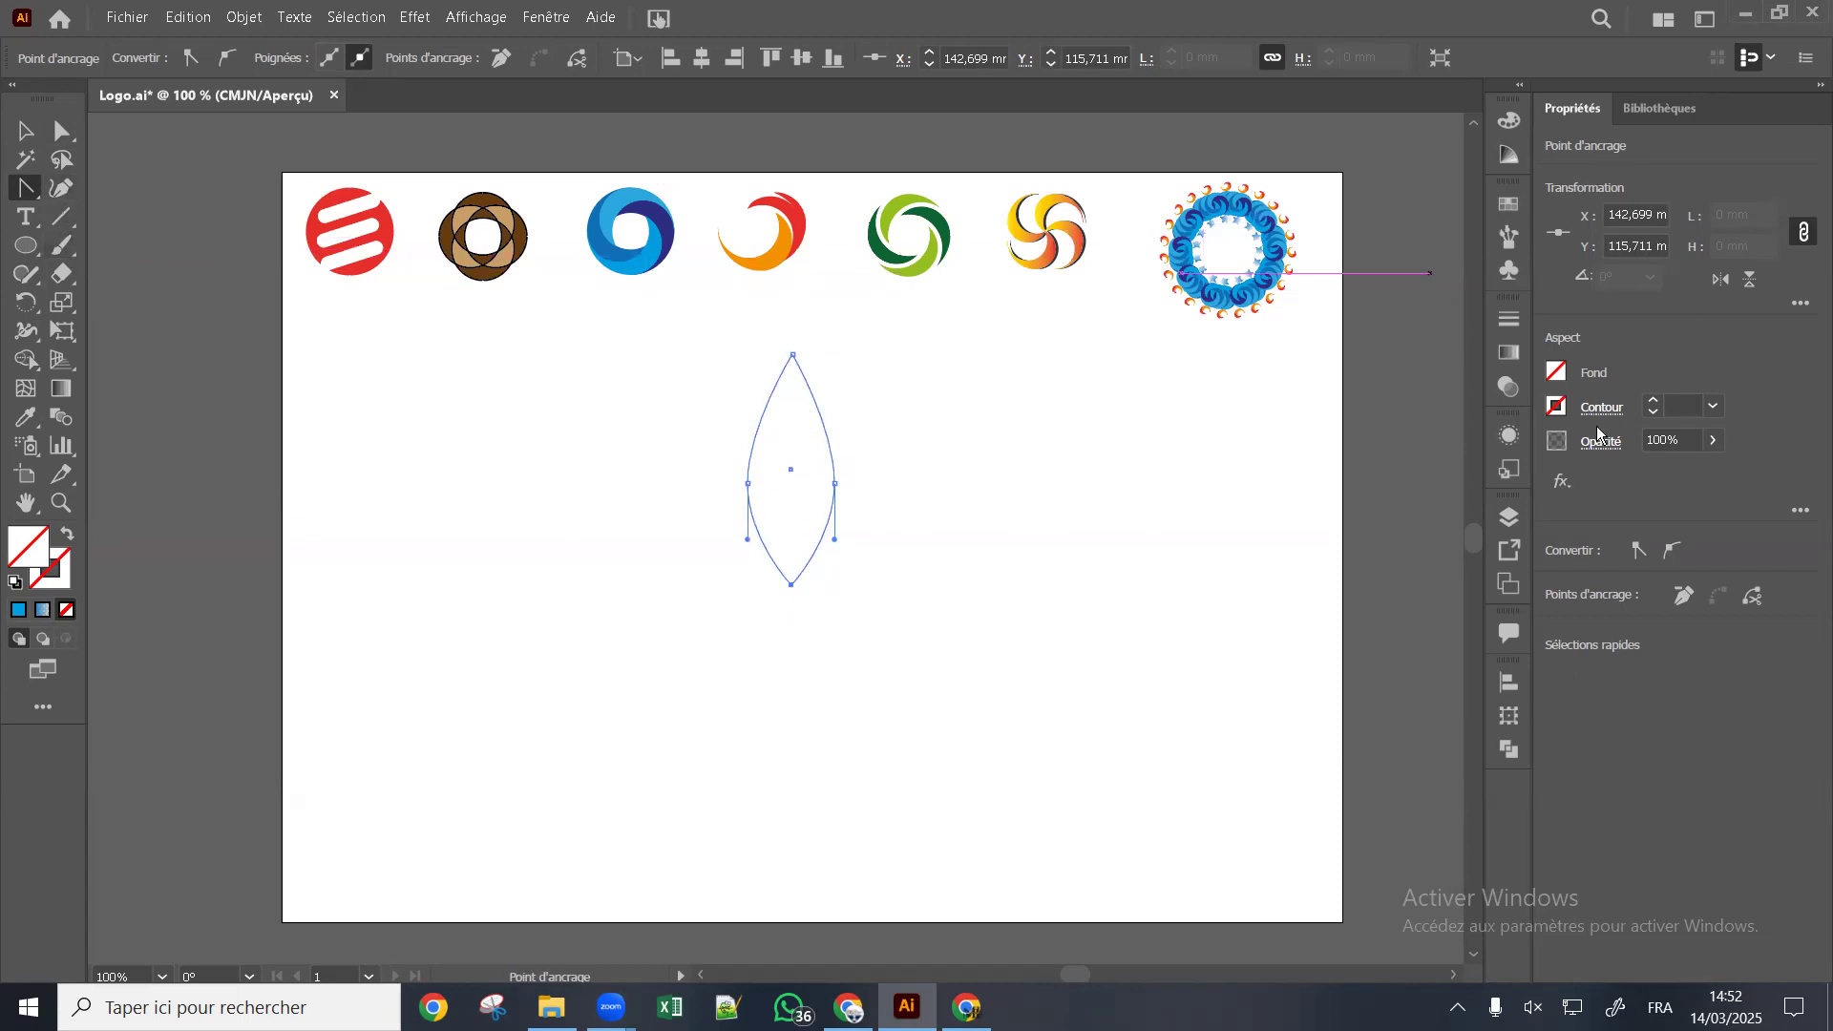
left_click(1555, 374)
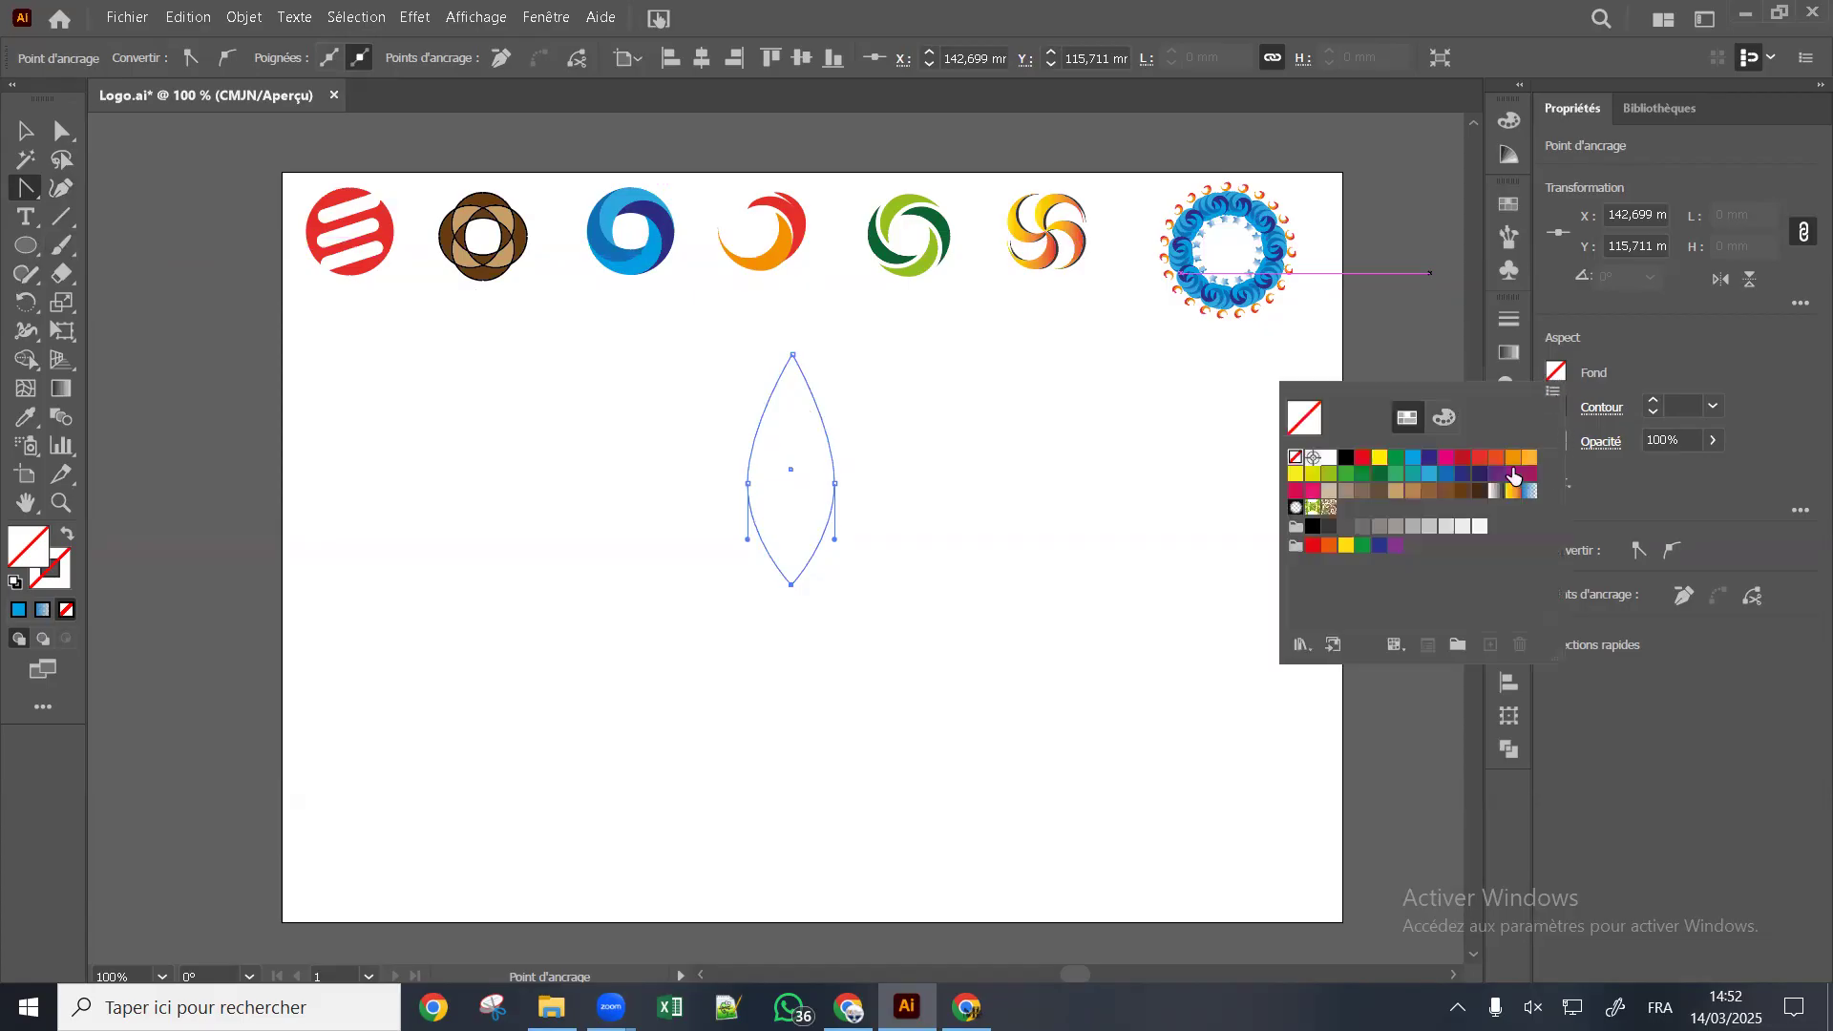
left_click(1344, 460)
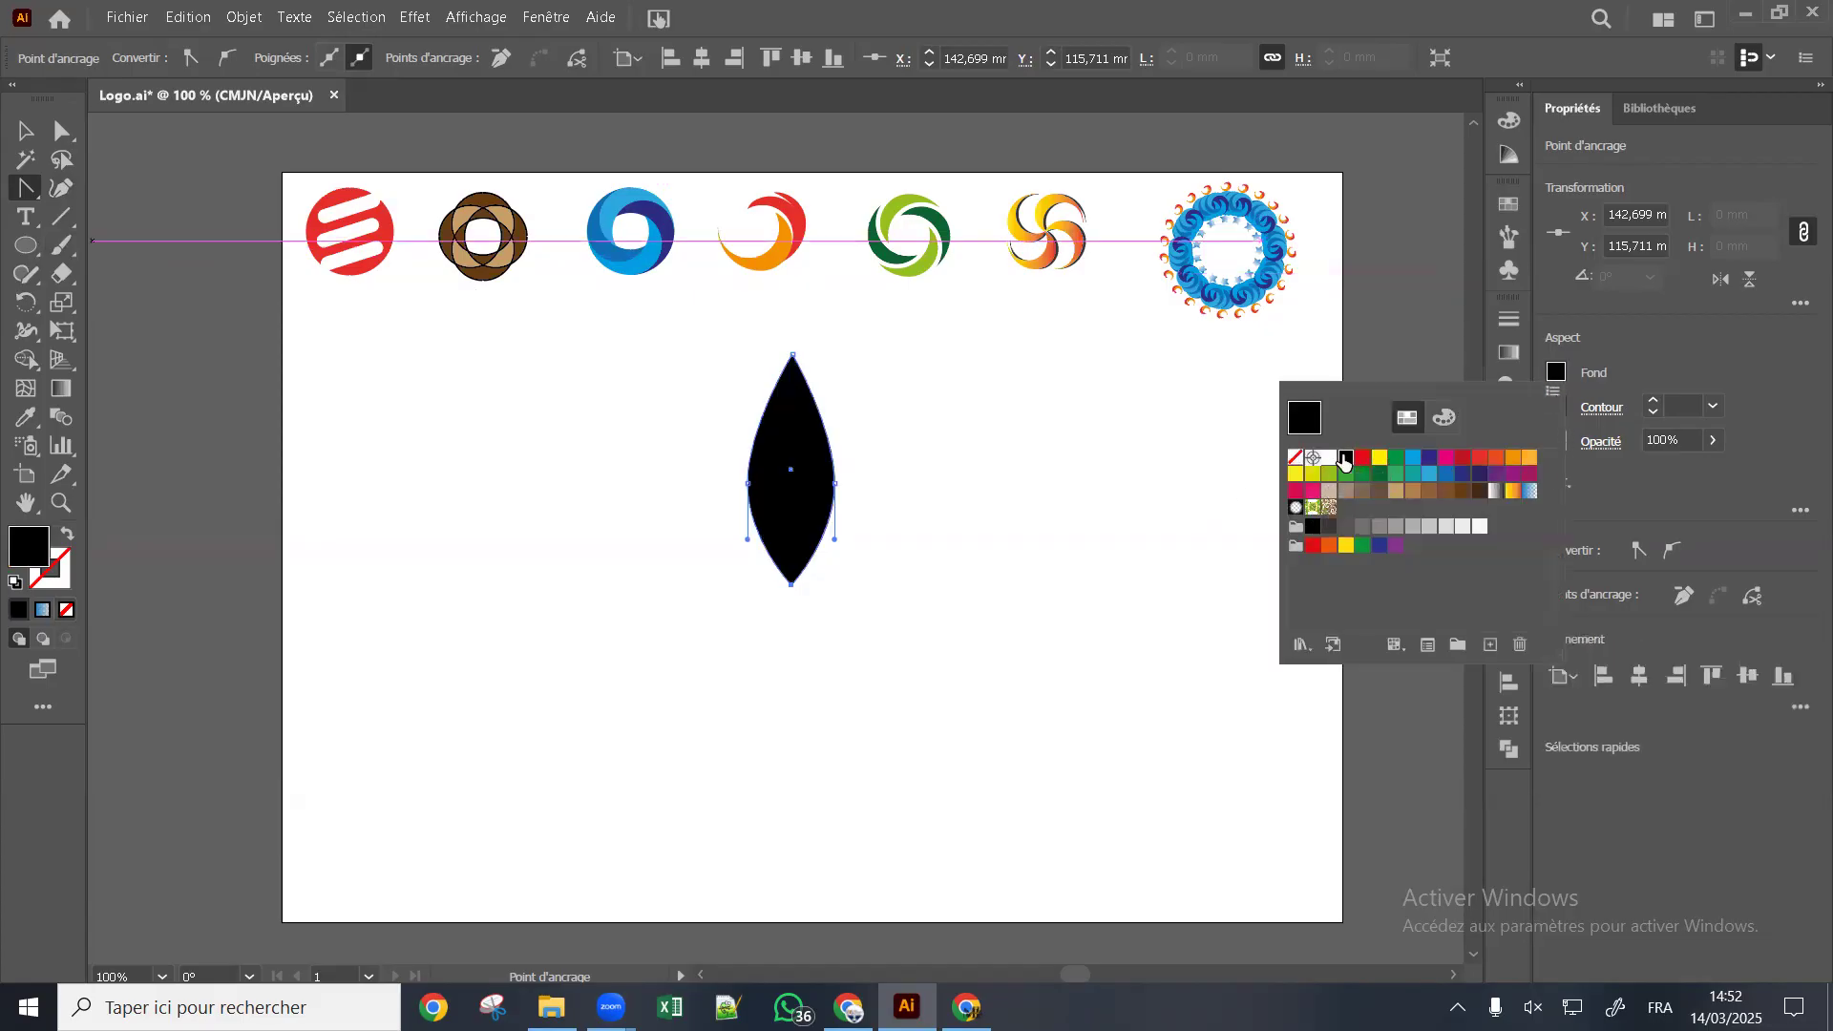
Convert the black shape's left anchor point to a corner with the Anchor Point tool
left_click(749, 484)
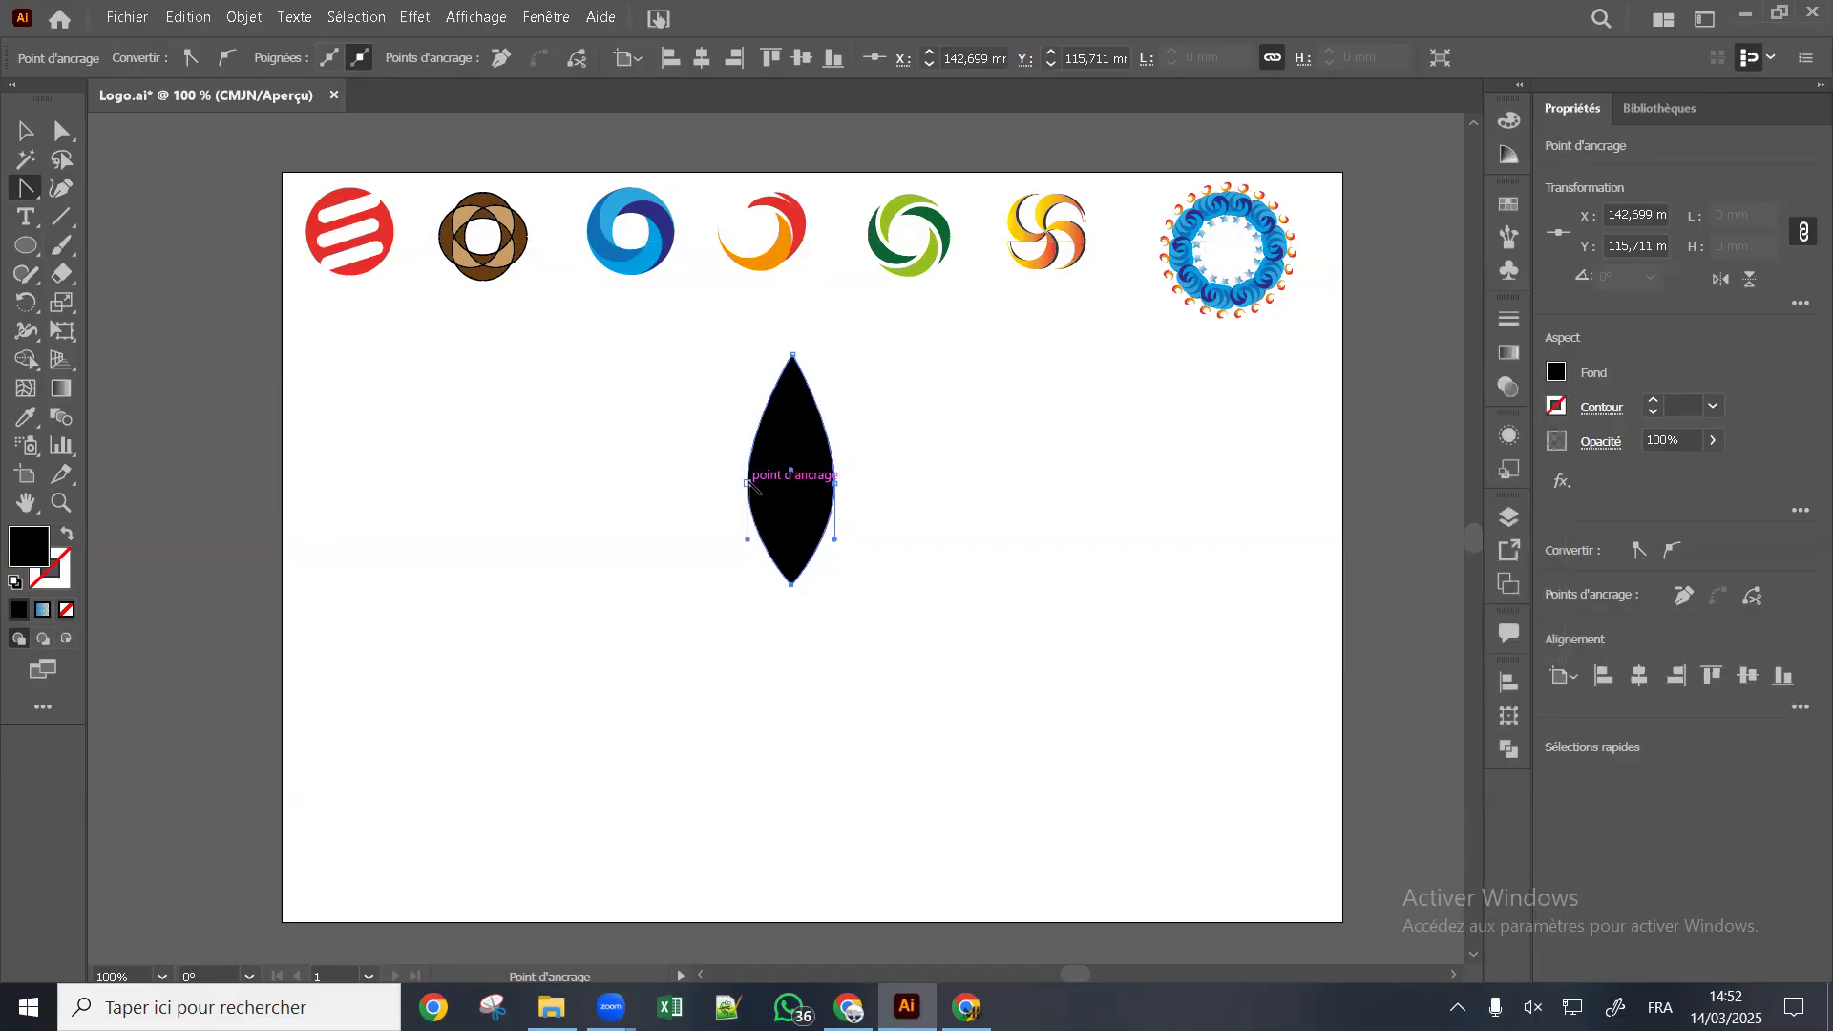
left_click_drag(751, 486, 757, 490)
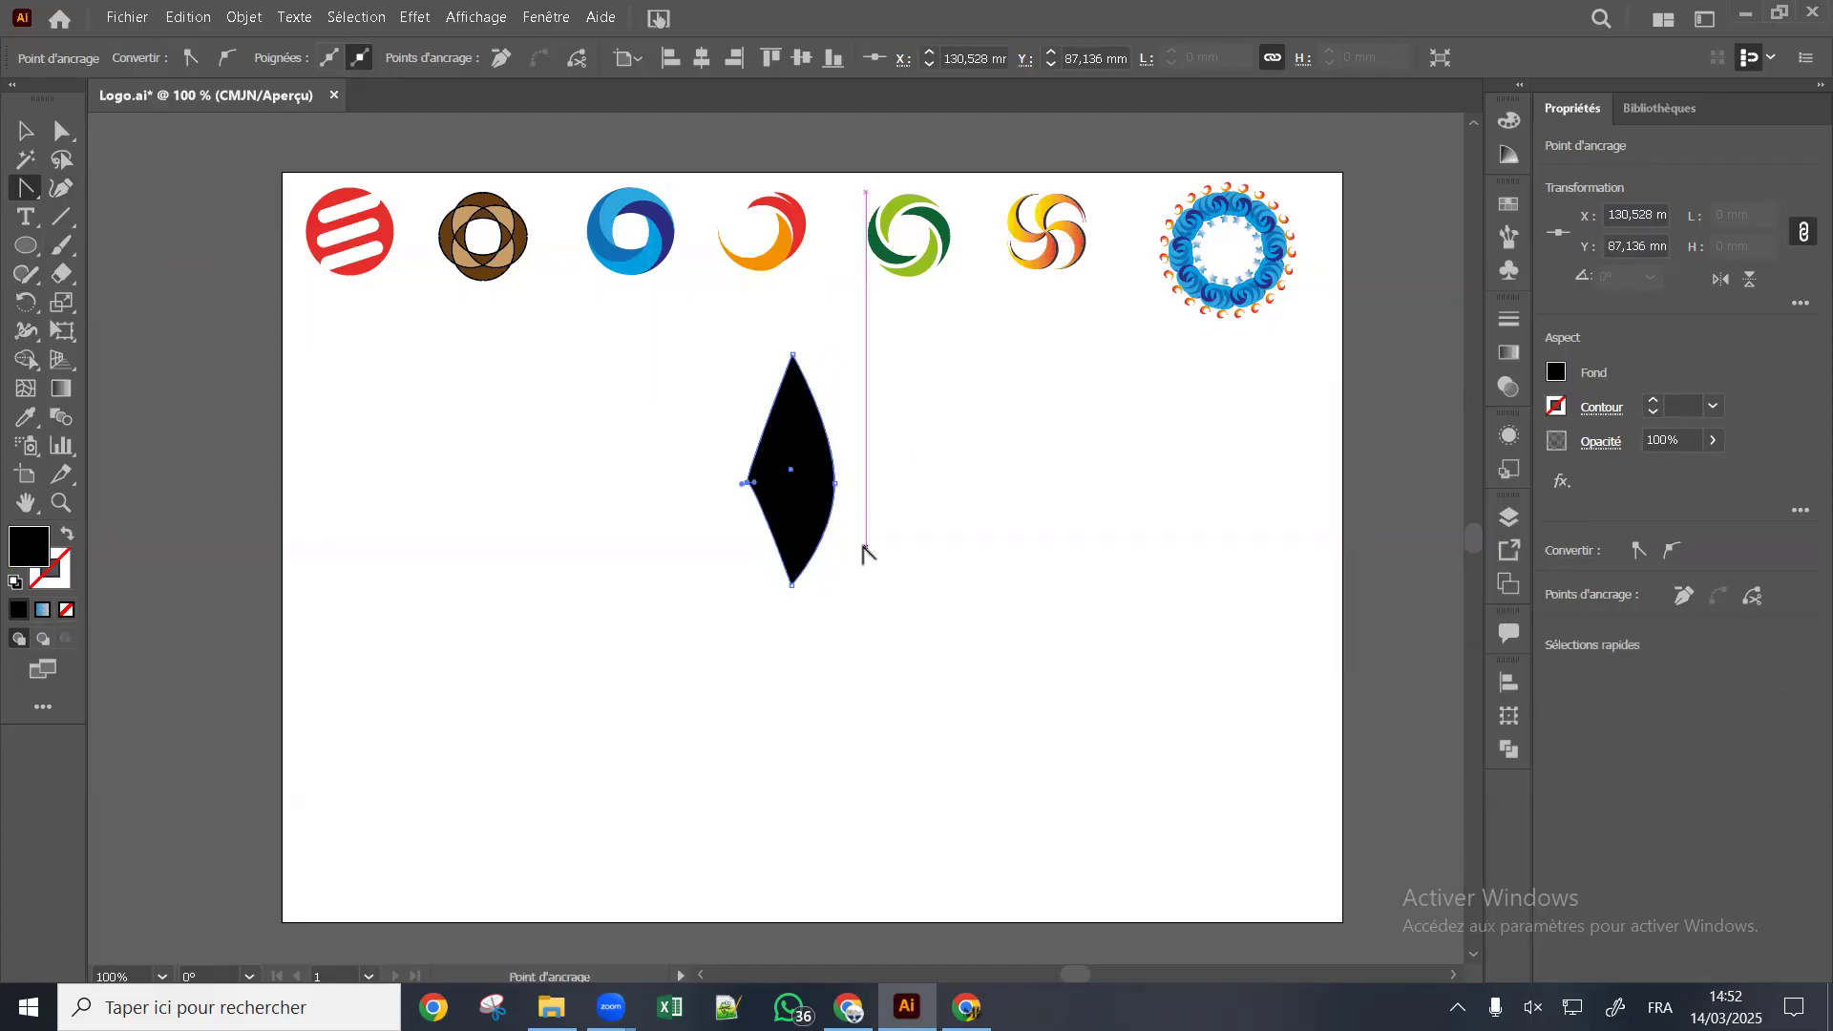
Undo the left anchor point's corner conversion and narrow the black petal to about 18 mm wide
key("ctrl+z")
left_click(26, 131)
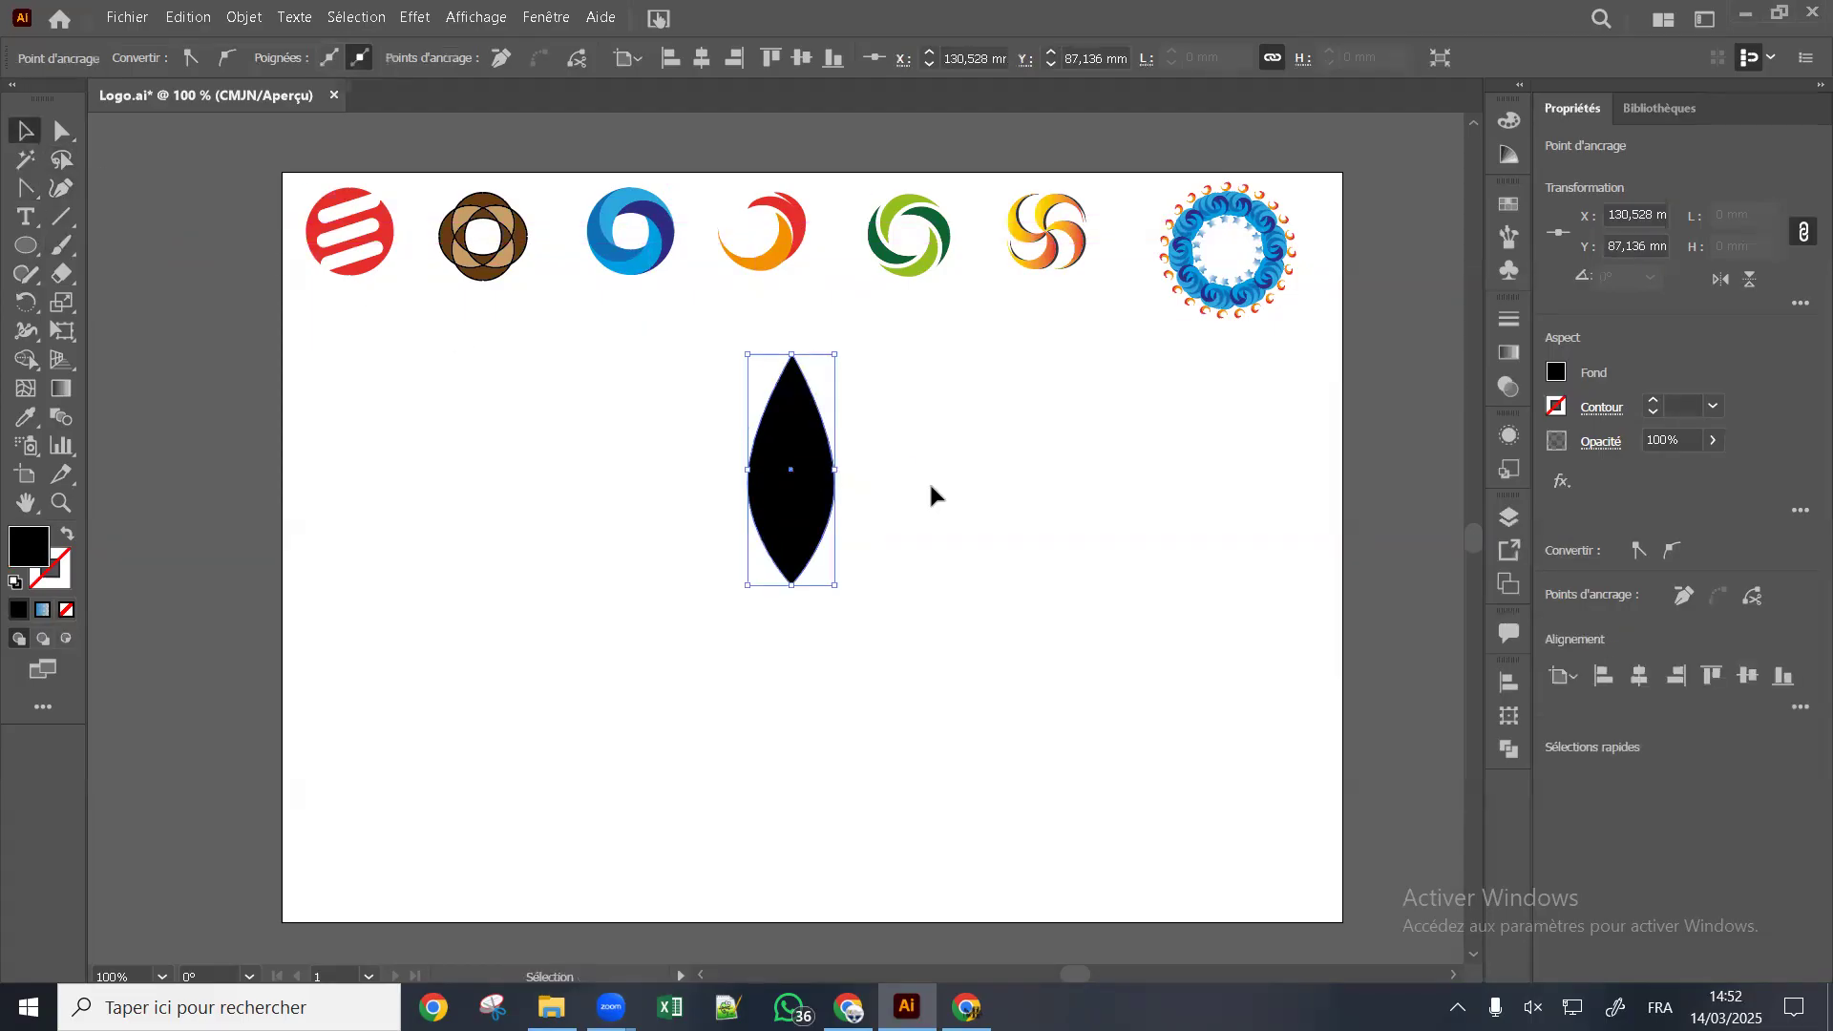
left_click_drag(747, 471, 769, 471)
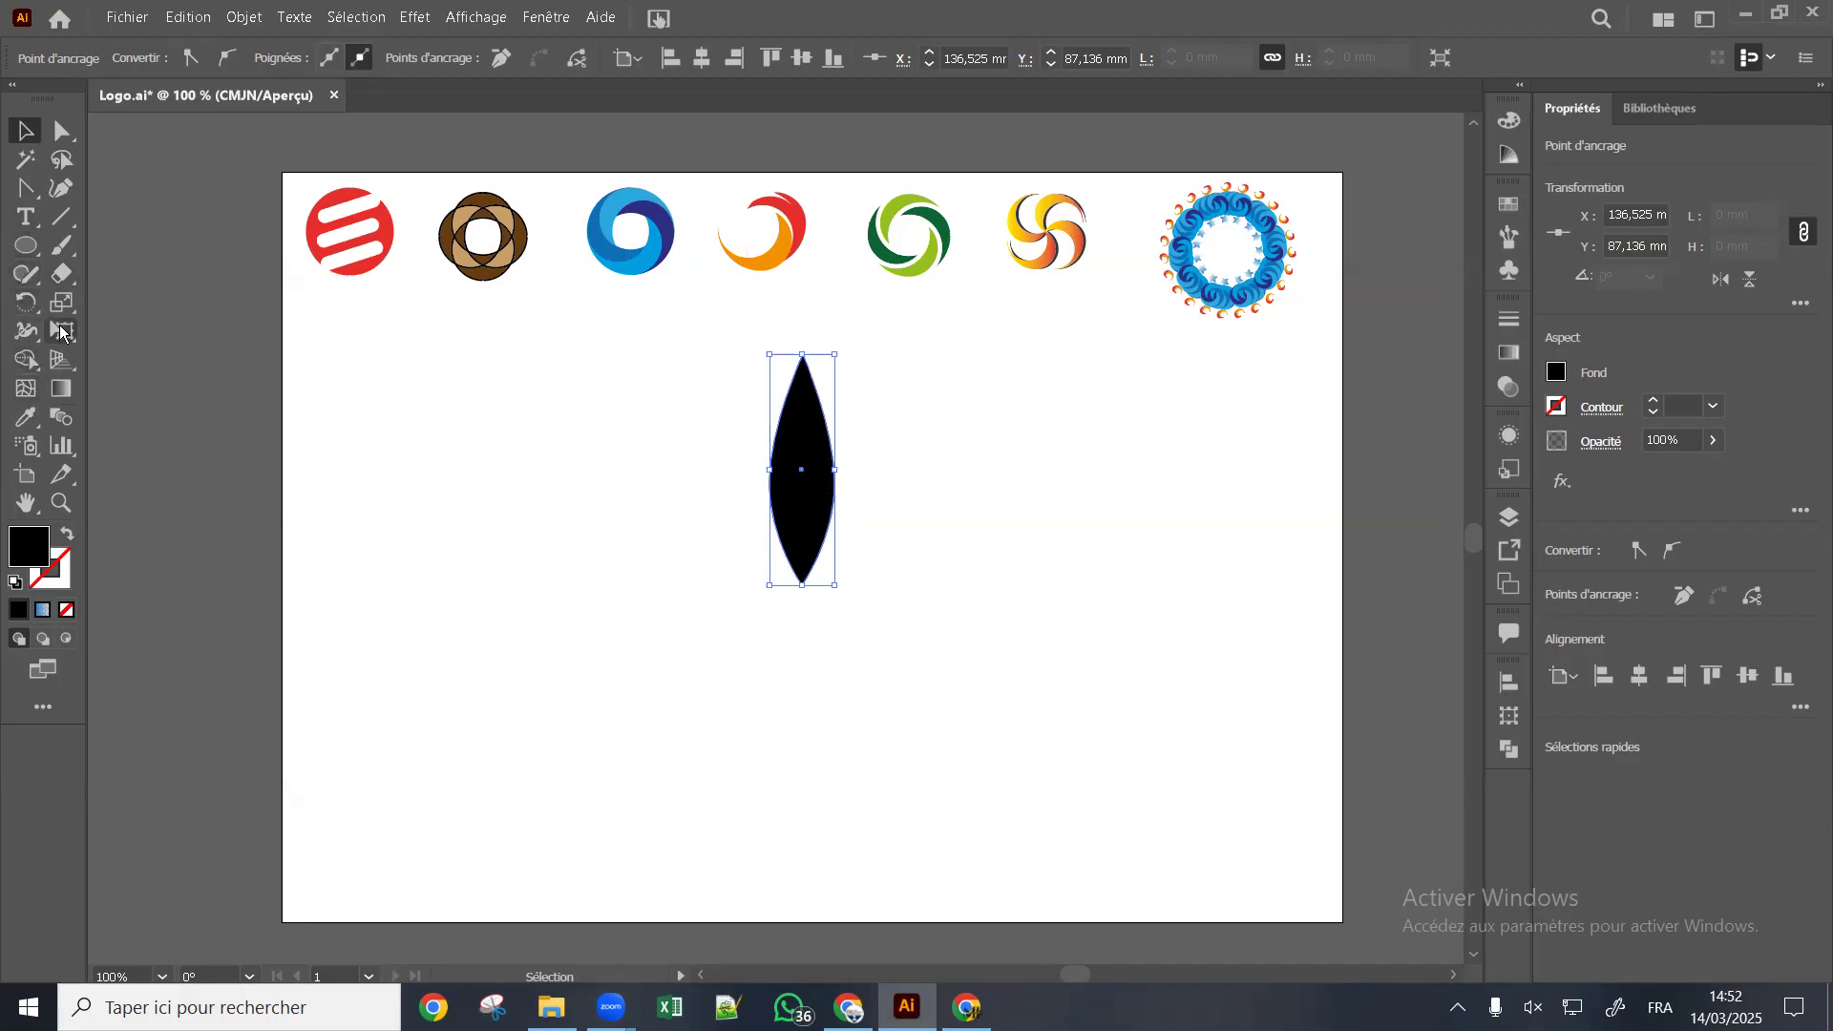
Draw a small black circle centred just below the petal's lower tip and scale it to about 5.6 mm in diameter
left_click(19, 244)
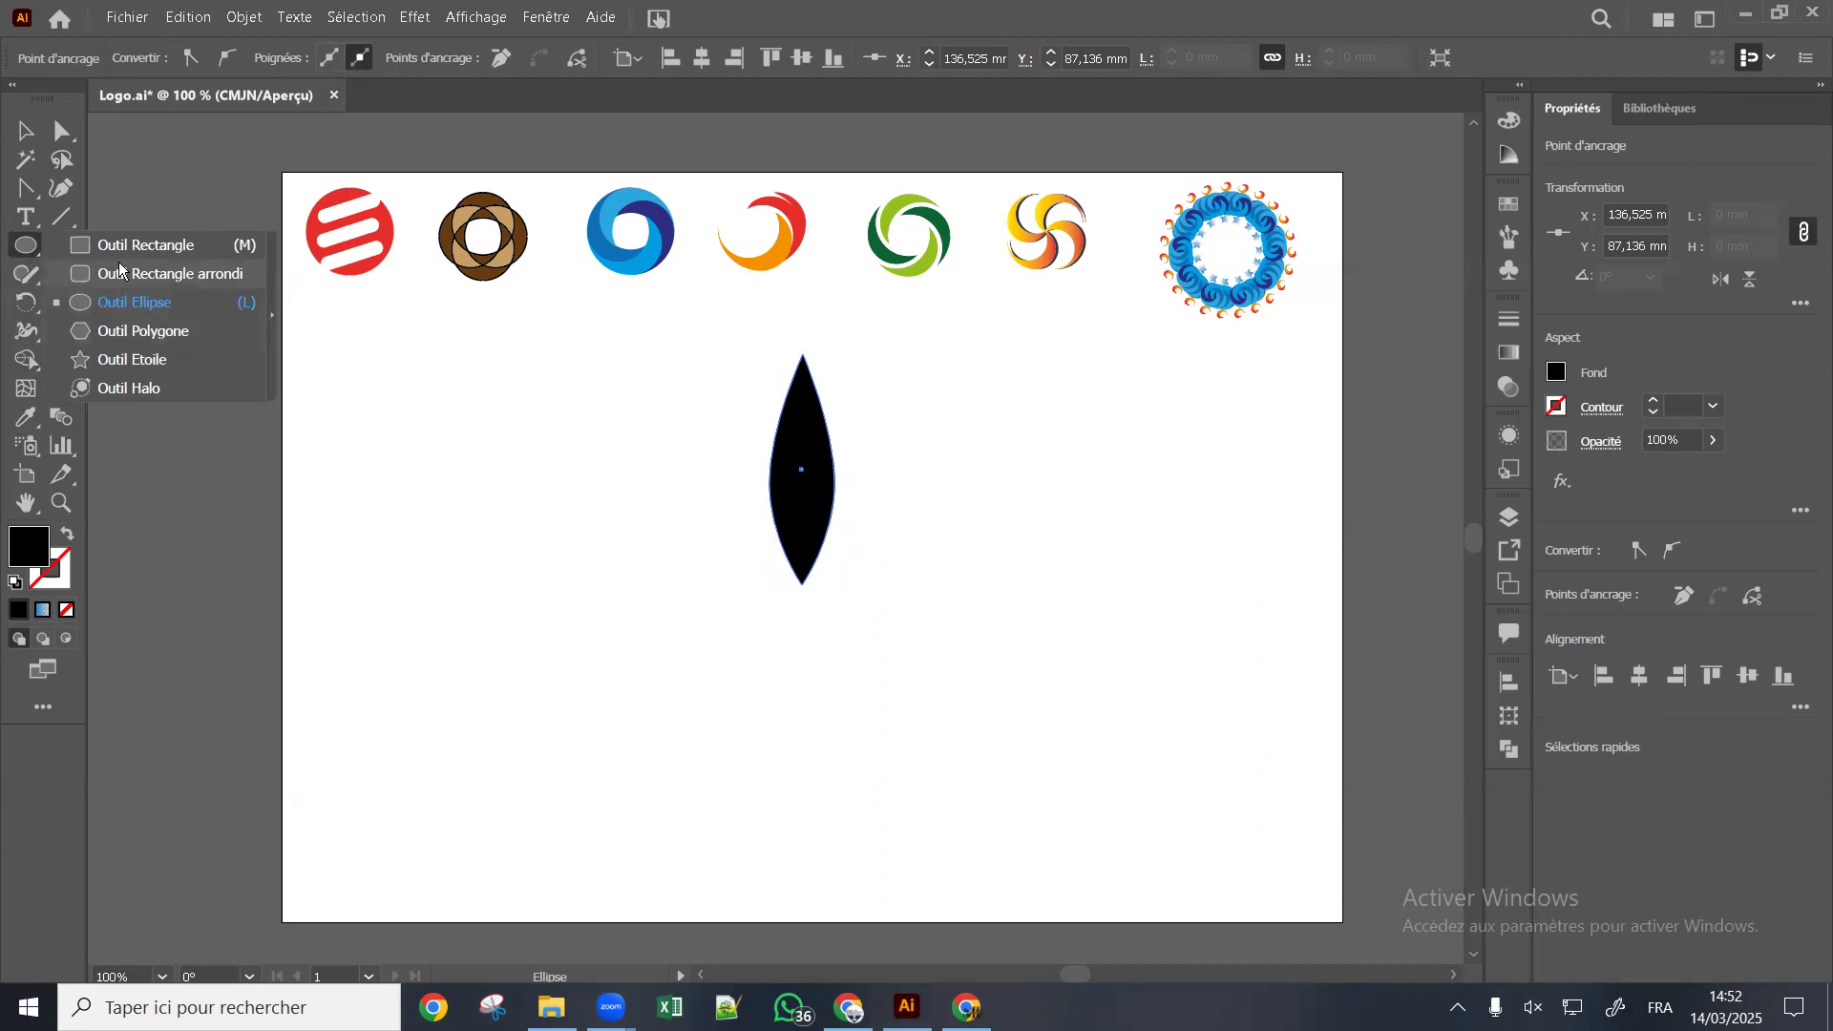
left_click(119, 304)
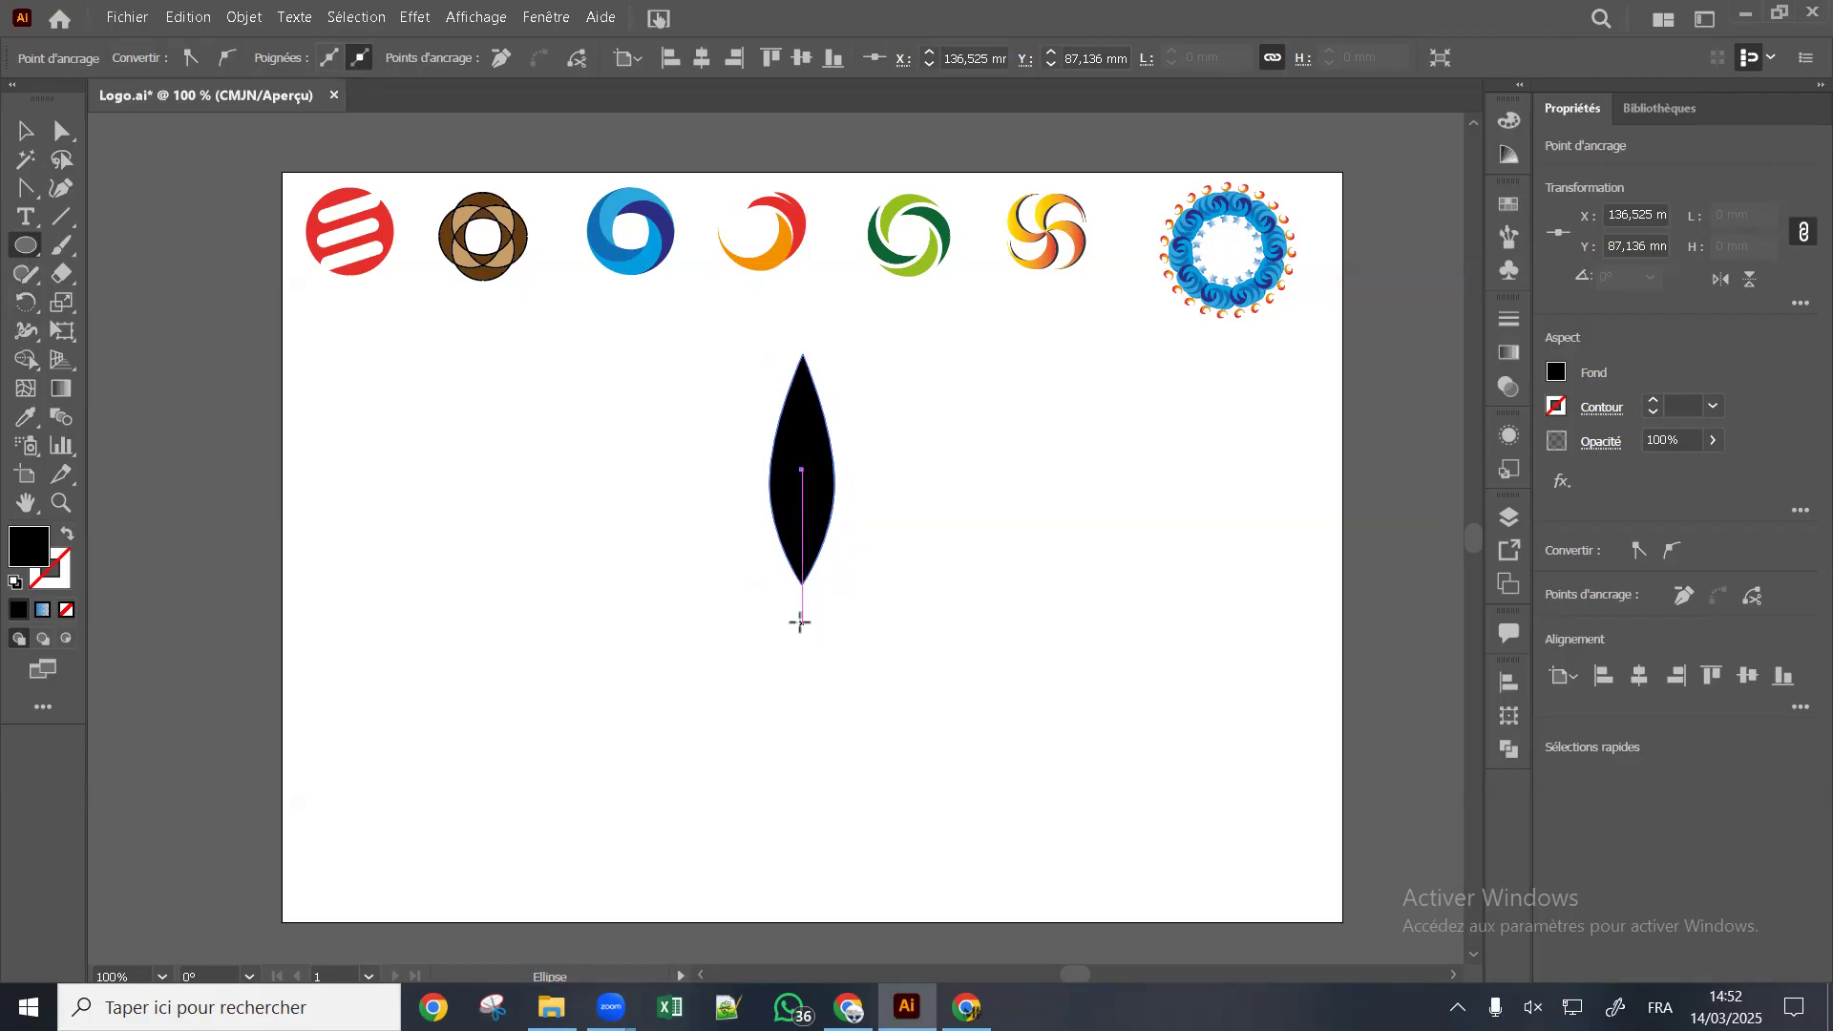
left_click_drag(799, 622, 829, 652)
left_click_drag(830, 650, 819, 640)
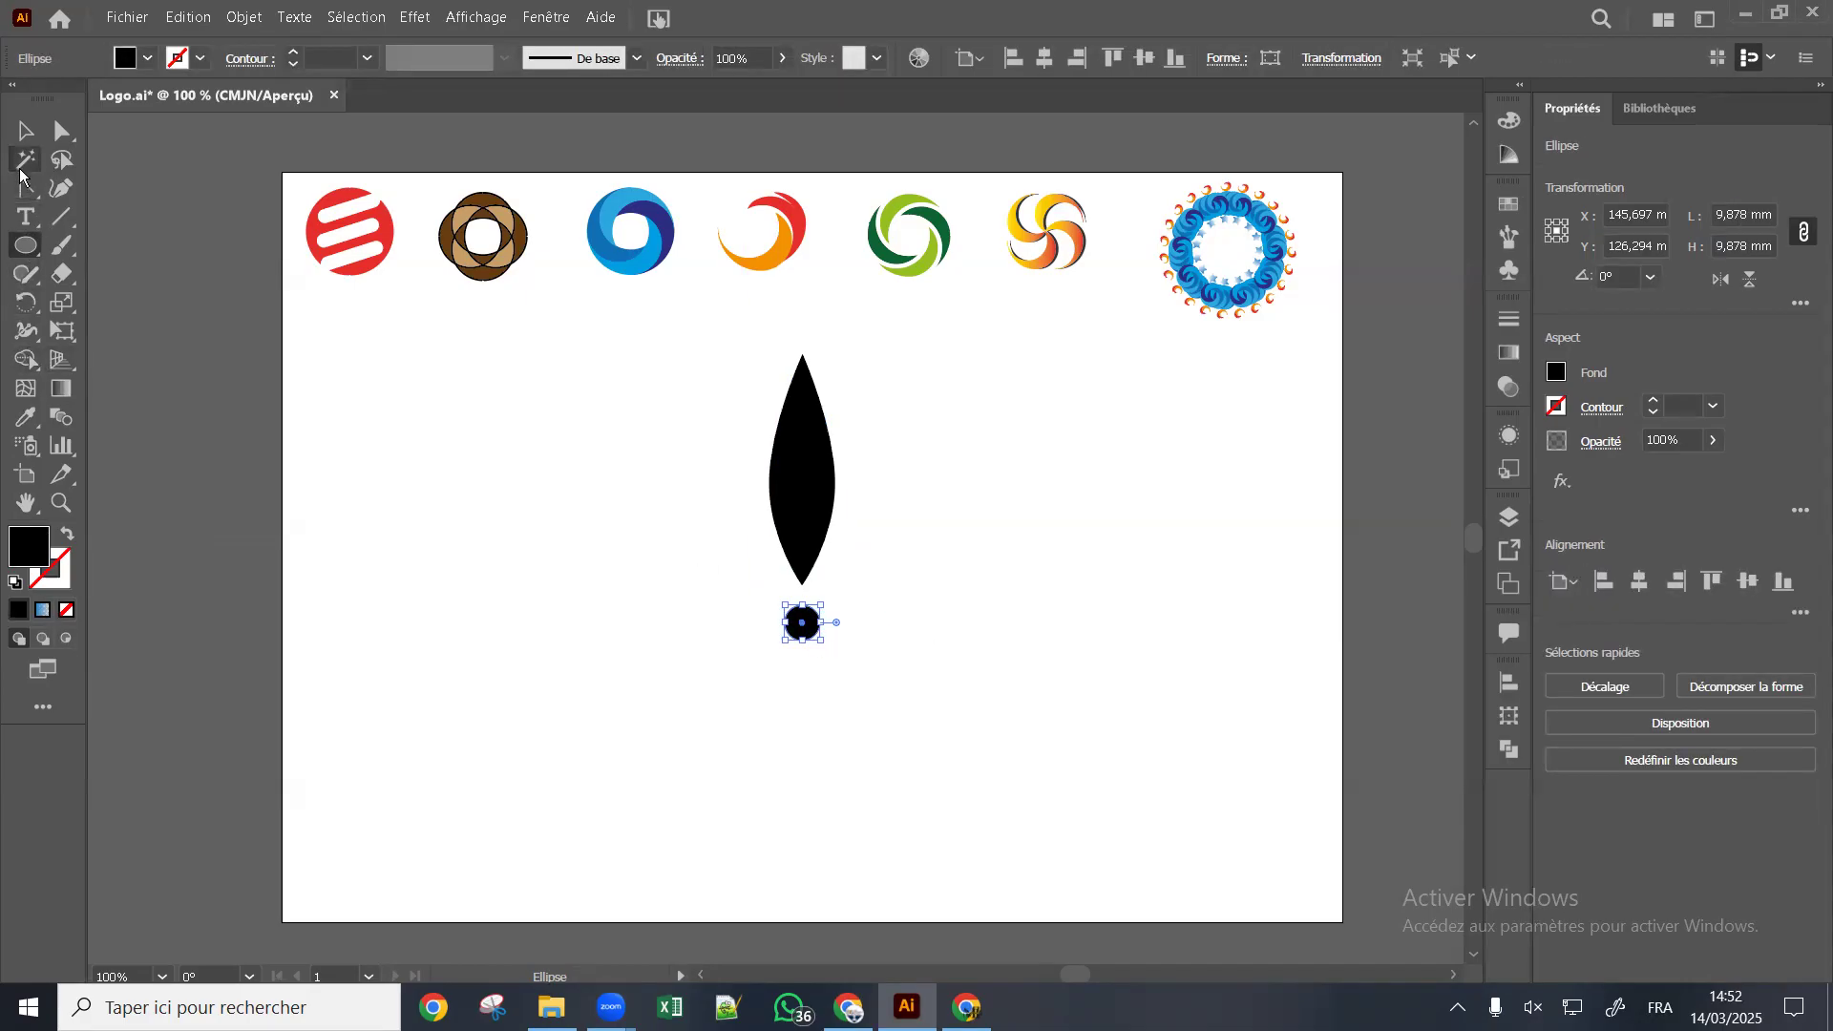
left_click(24, 130)
left_click_drag(802, 626, 790, 594)
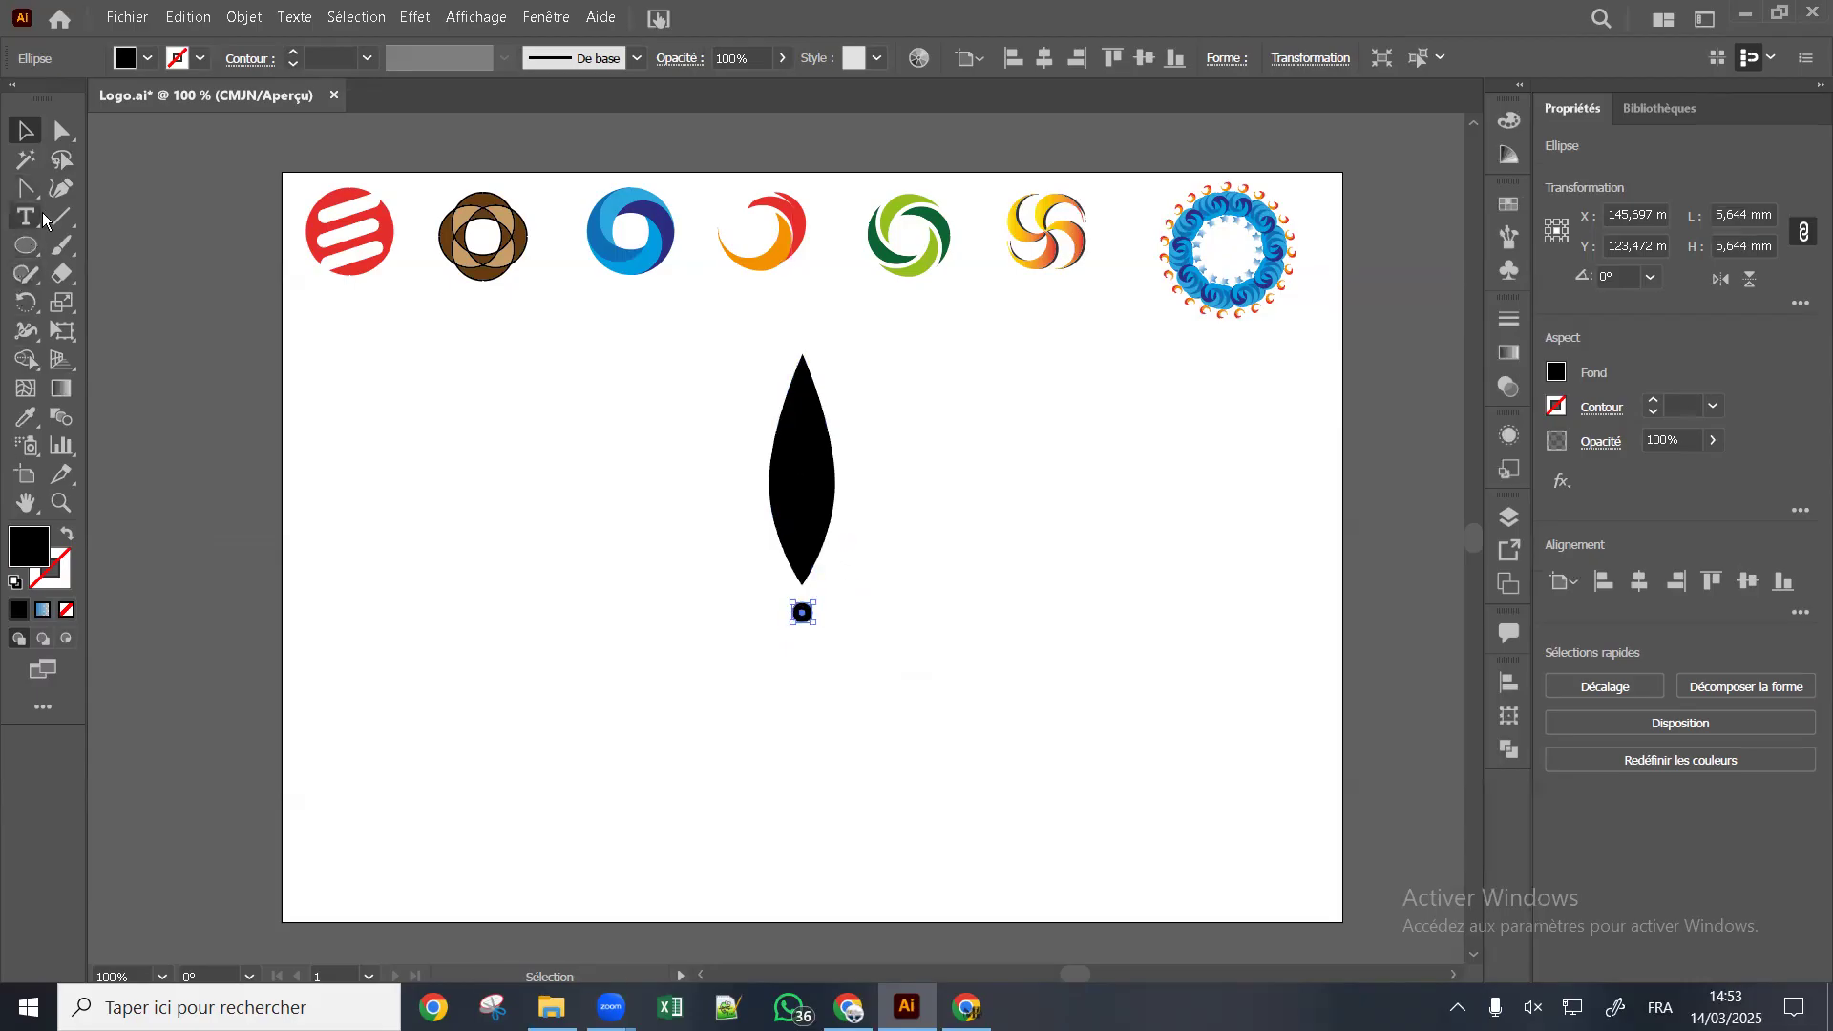
left_click(27, 304)
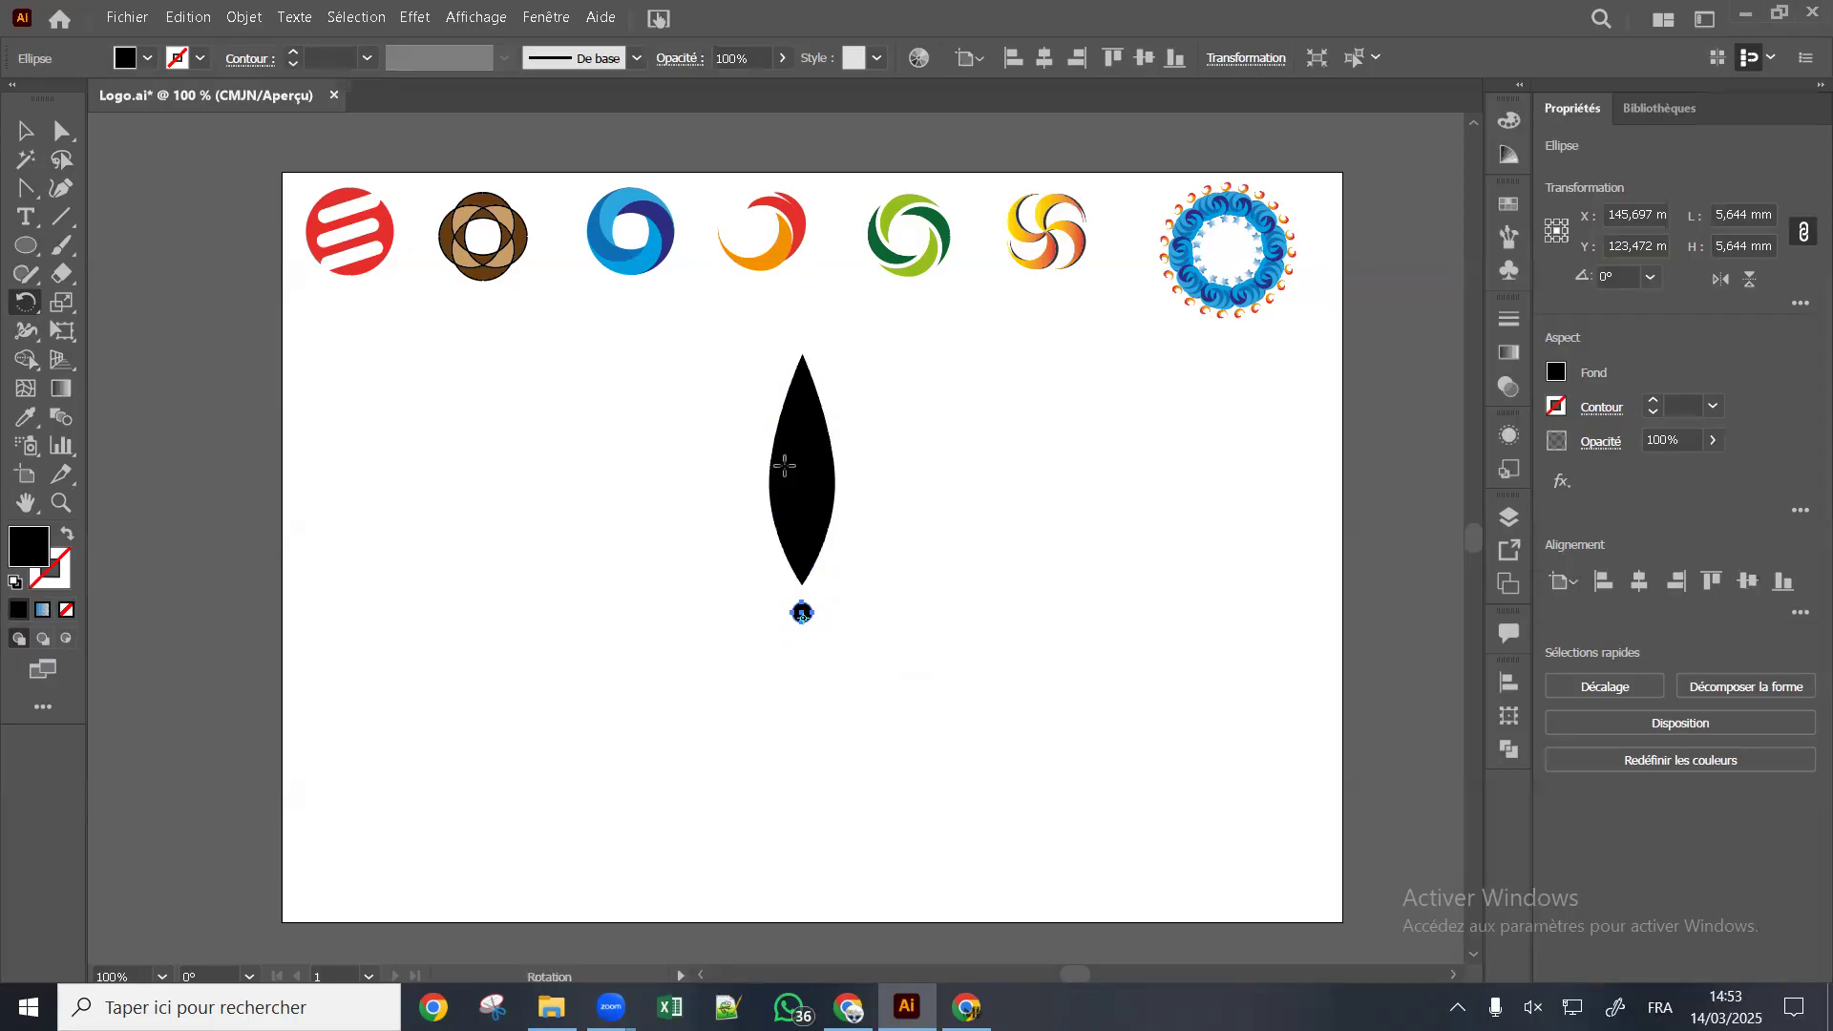
left_click(23, 130)
left_click_drag(922, 358, 750, 520)
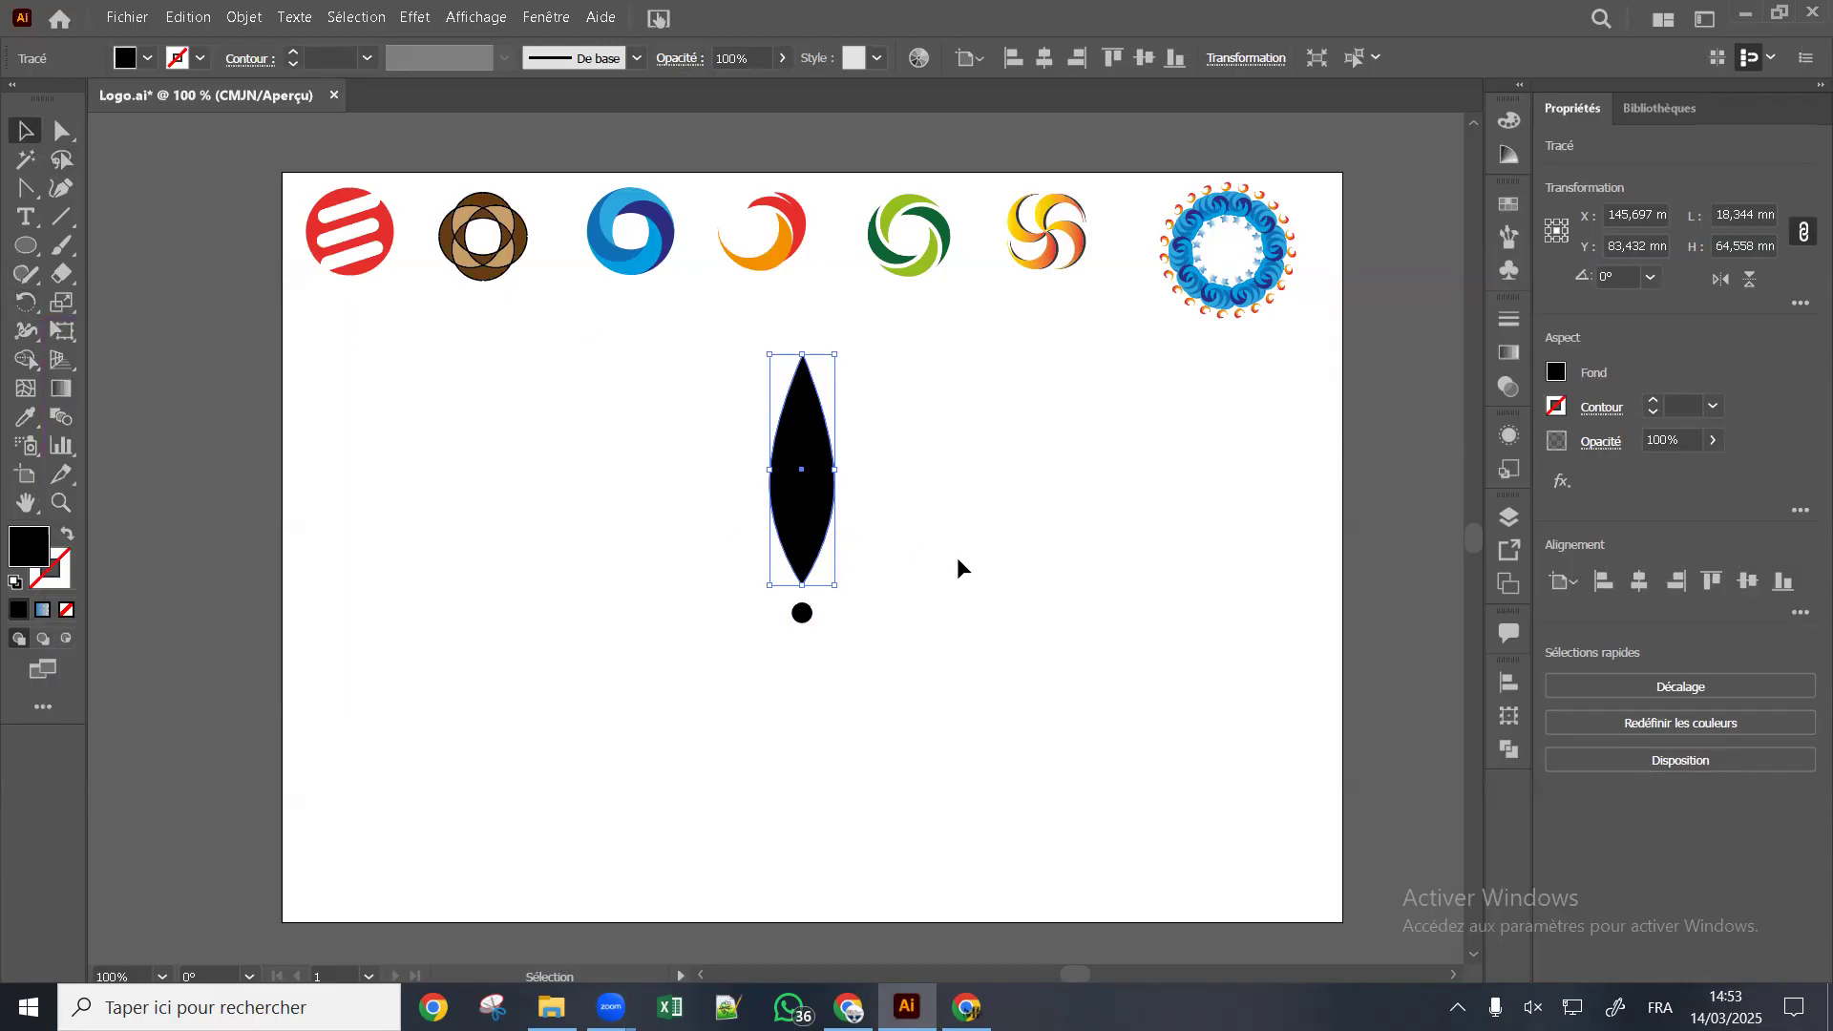
left_click(914, 525)
right_click(817, 515)
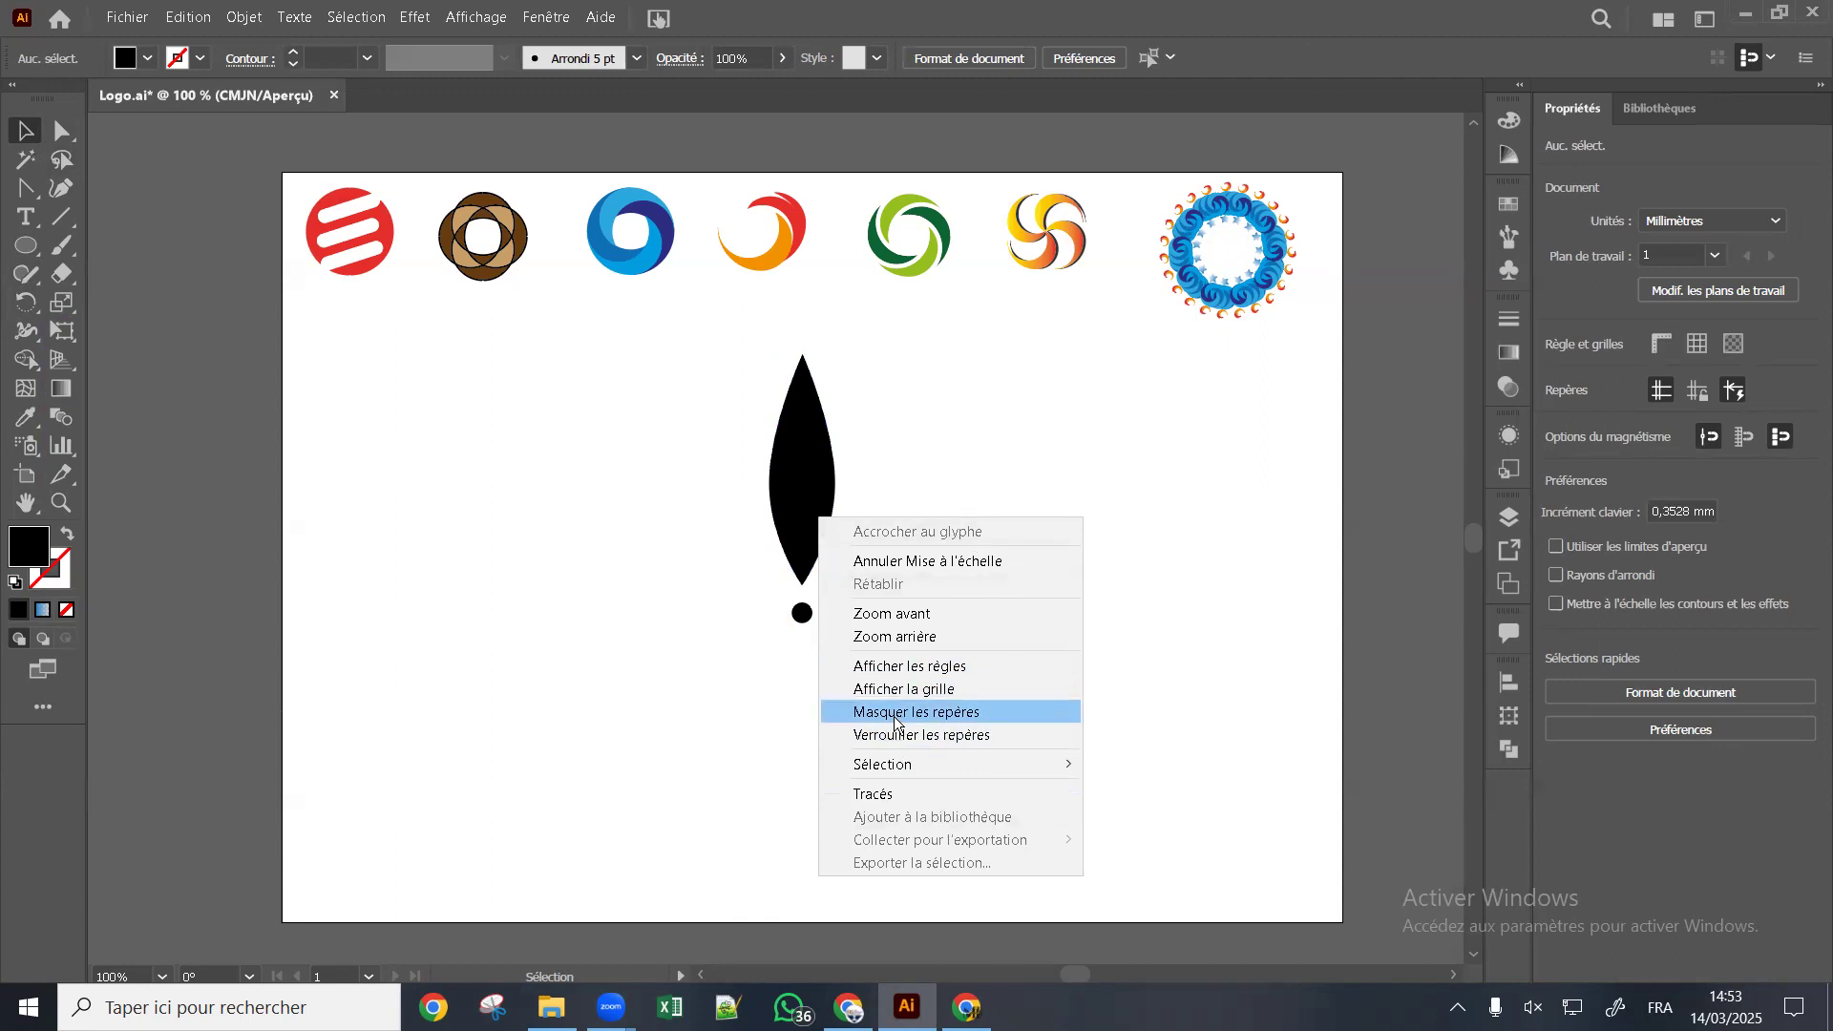
left_click(890, 713)
right_click(812, 487)
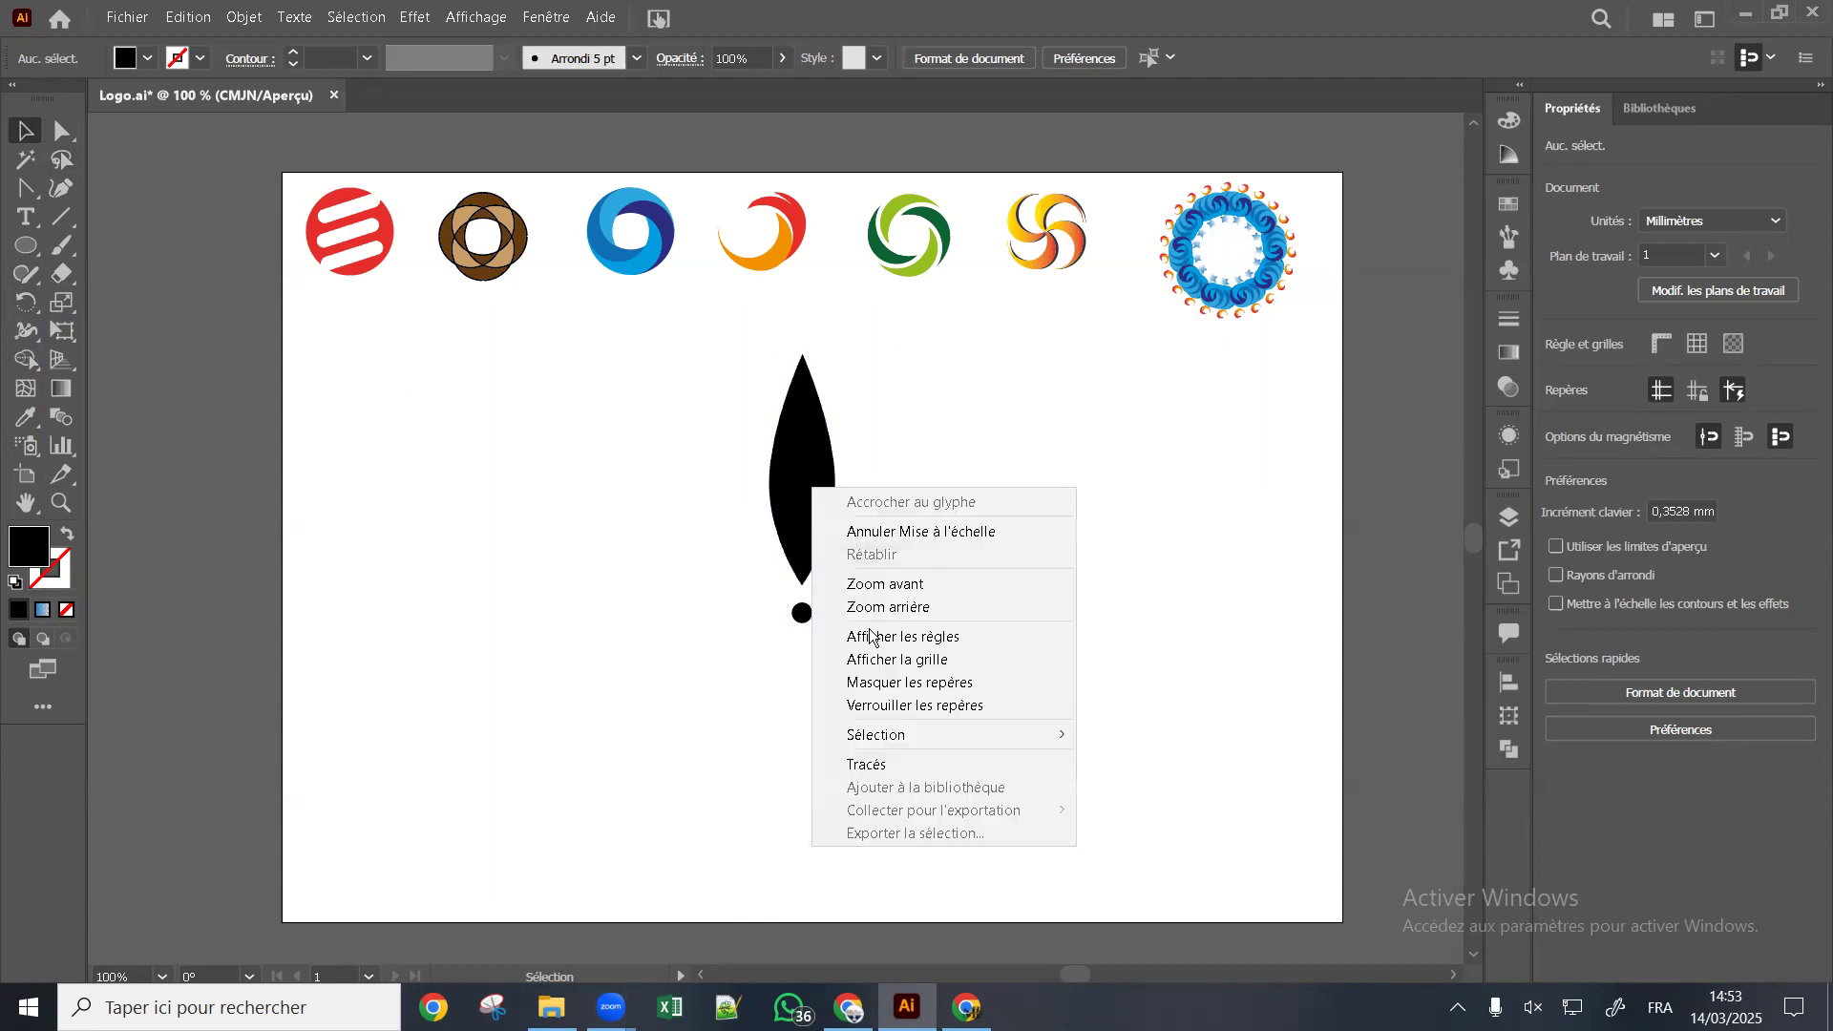
left_click(991, 447)
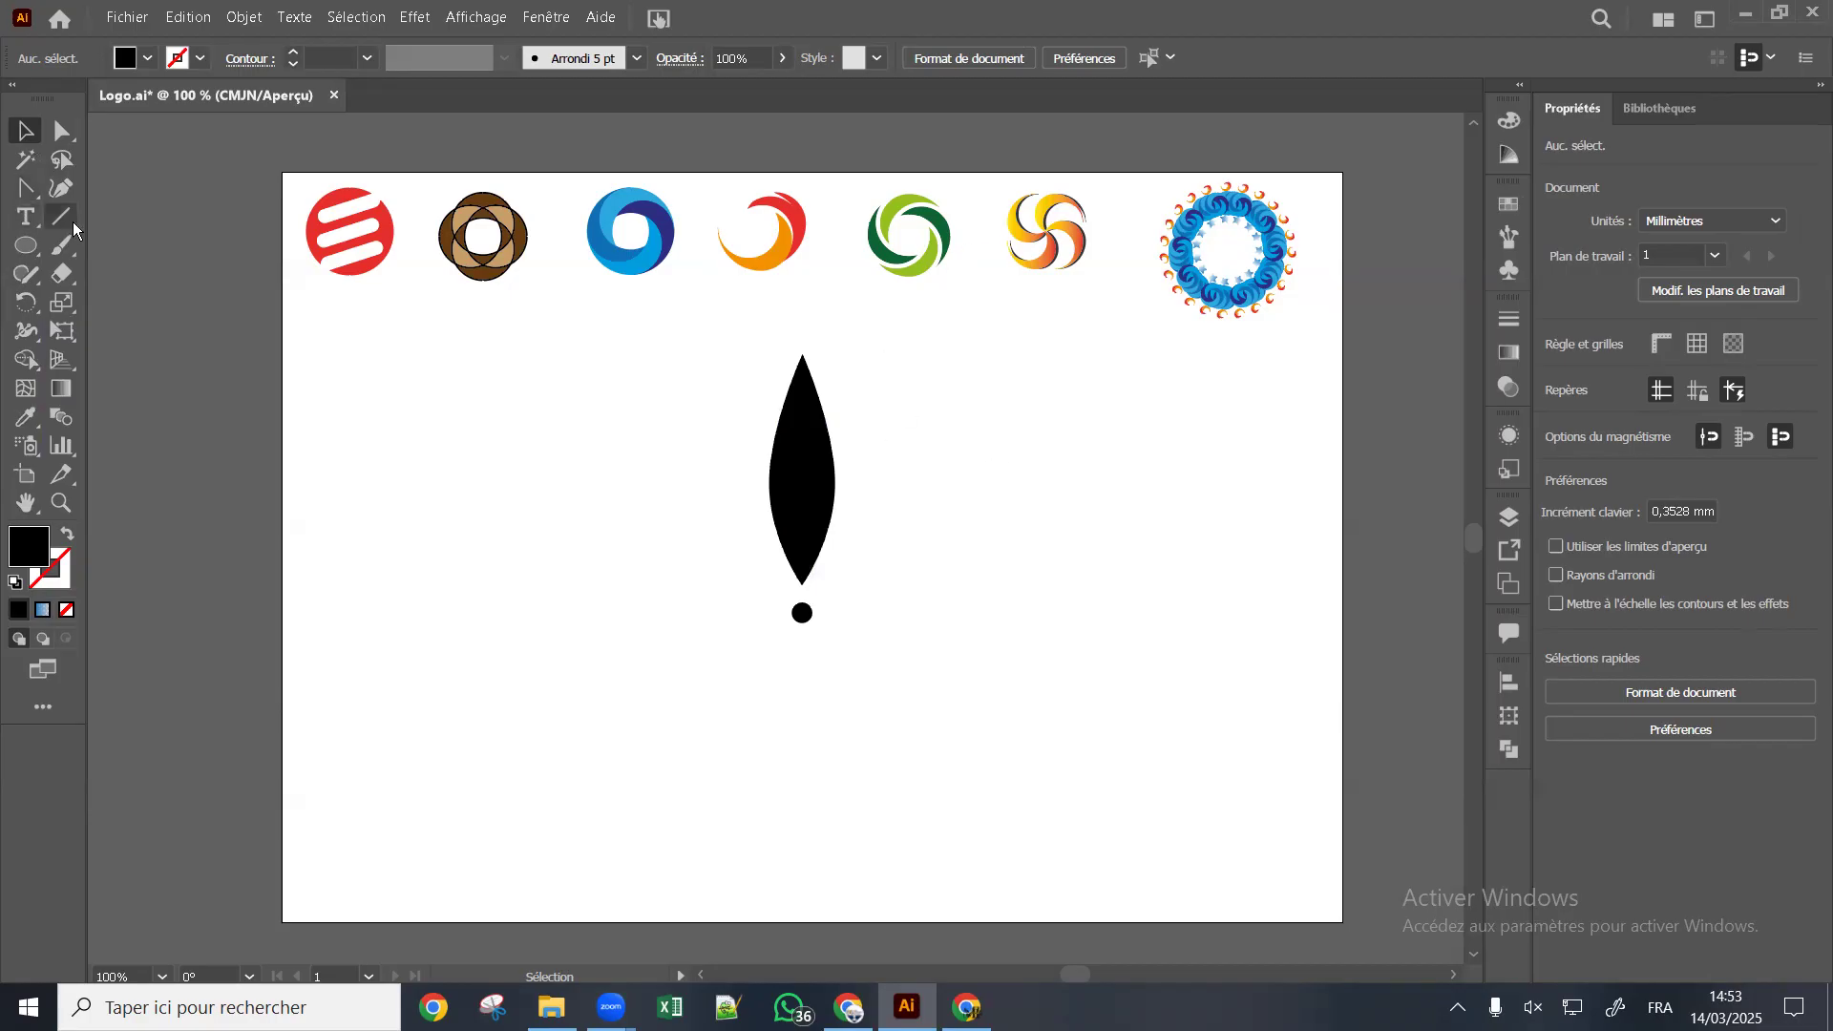
right_click(807, 613)
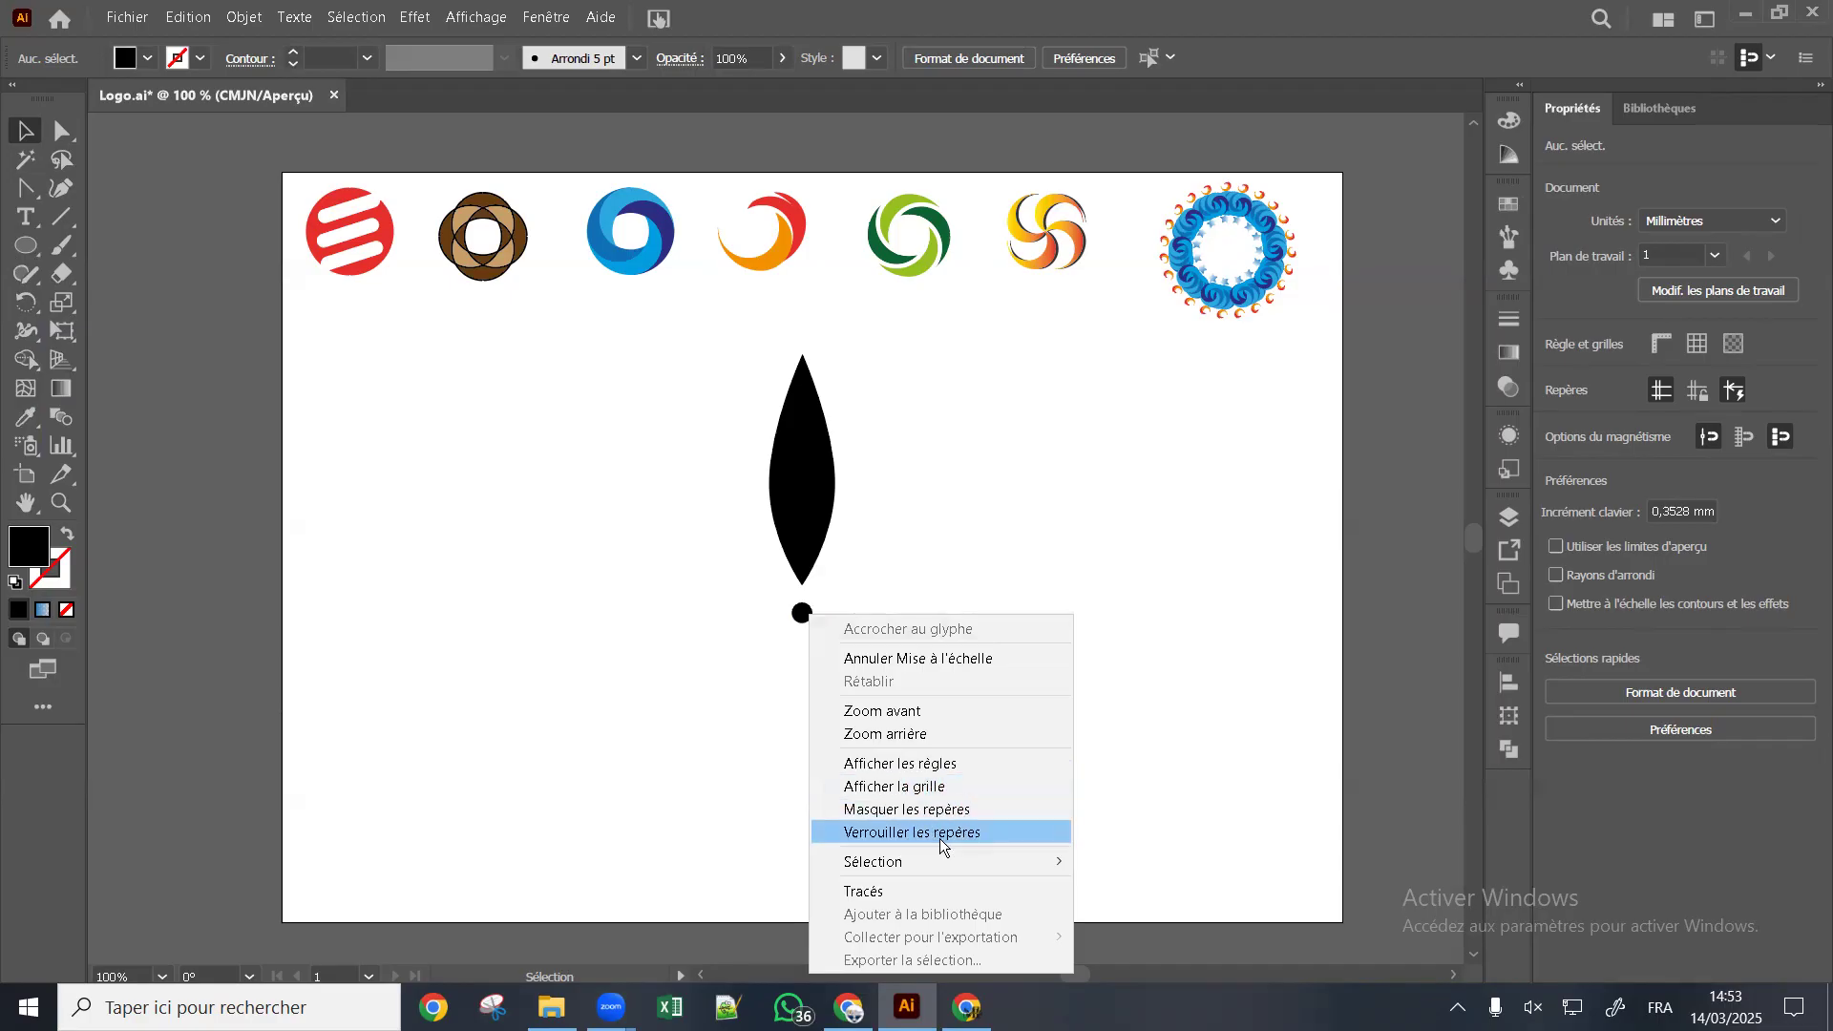
left_click(884, 581)
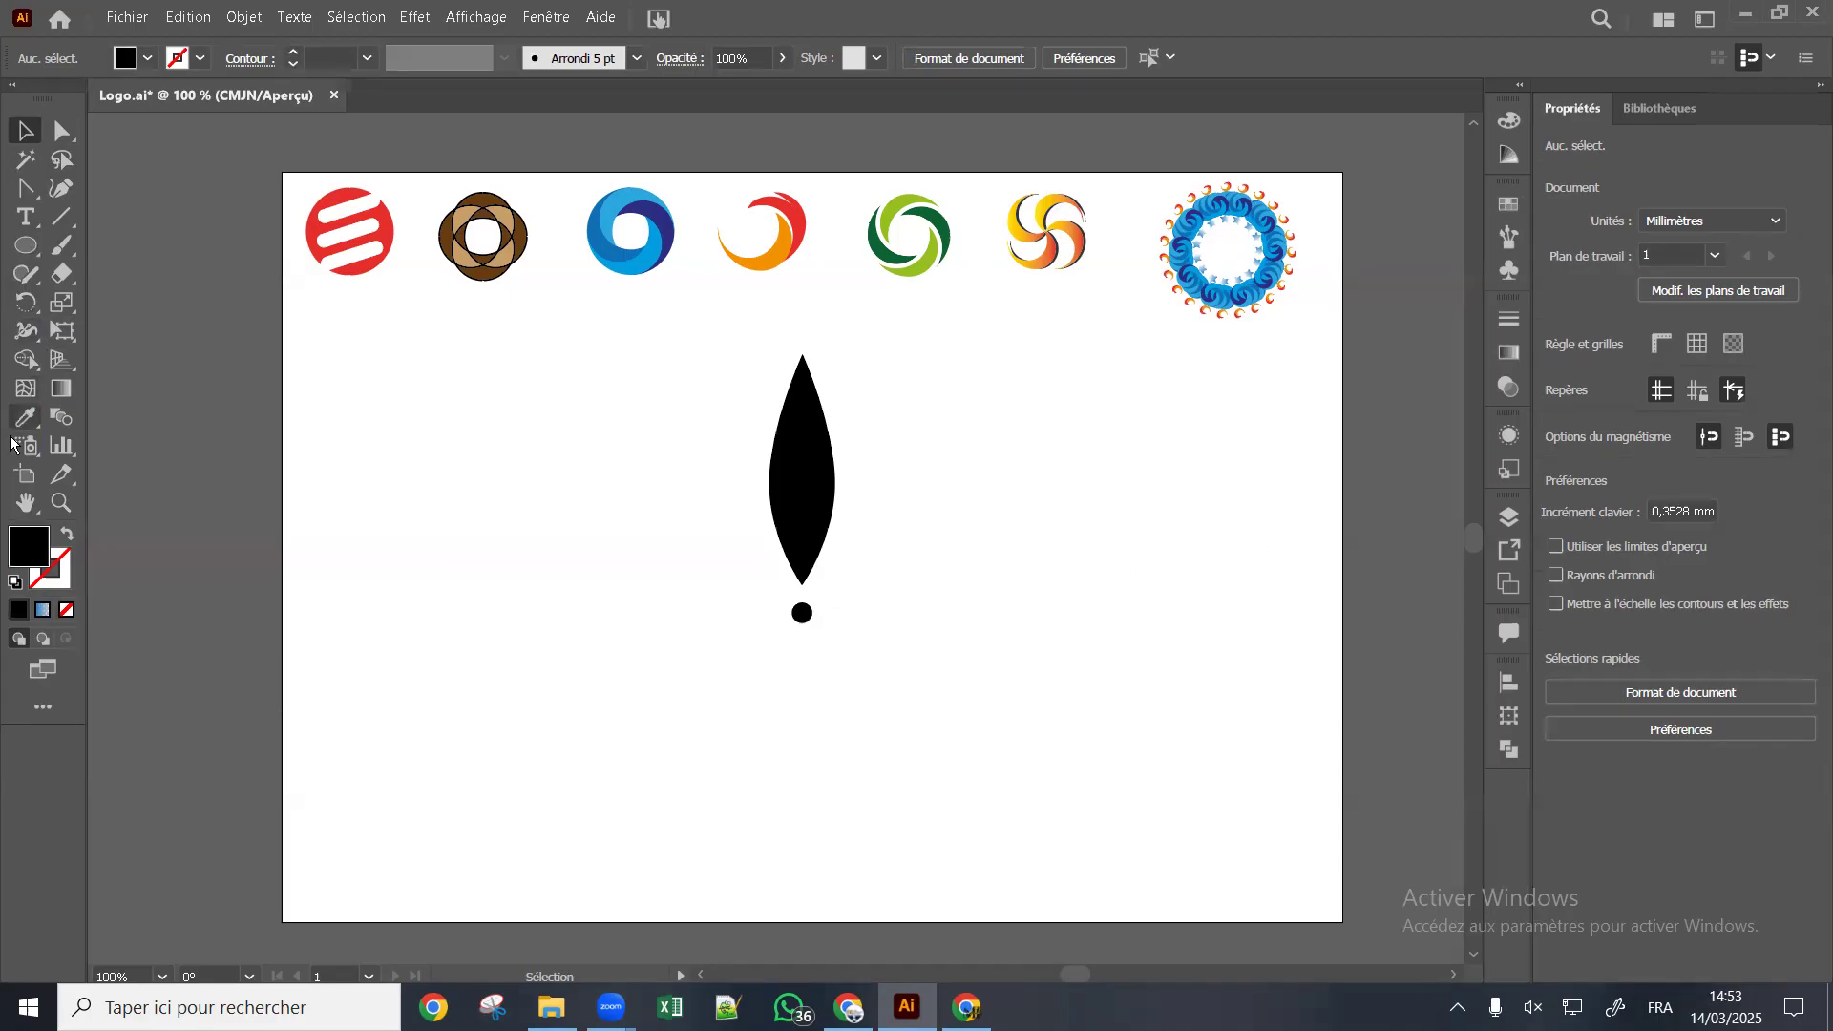
Draw a circle about 67 mm in diameter in the empty area beside the petal and set its fill to none
left_click(30, 244)
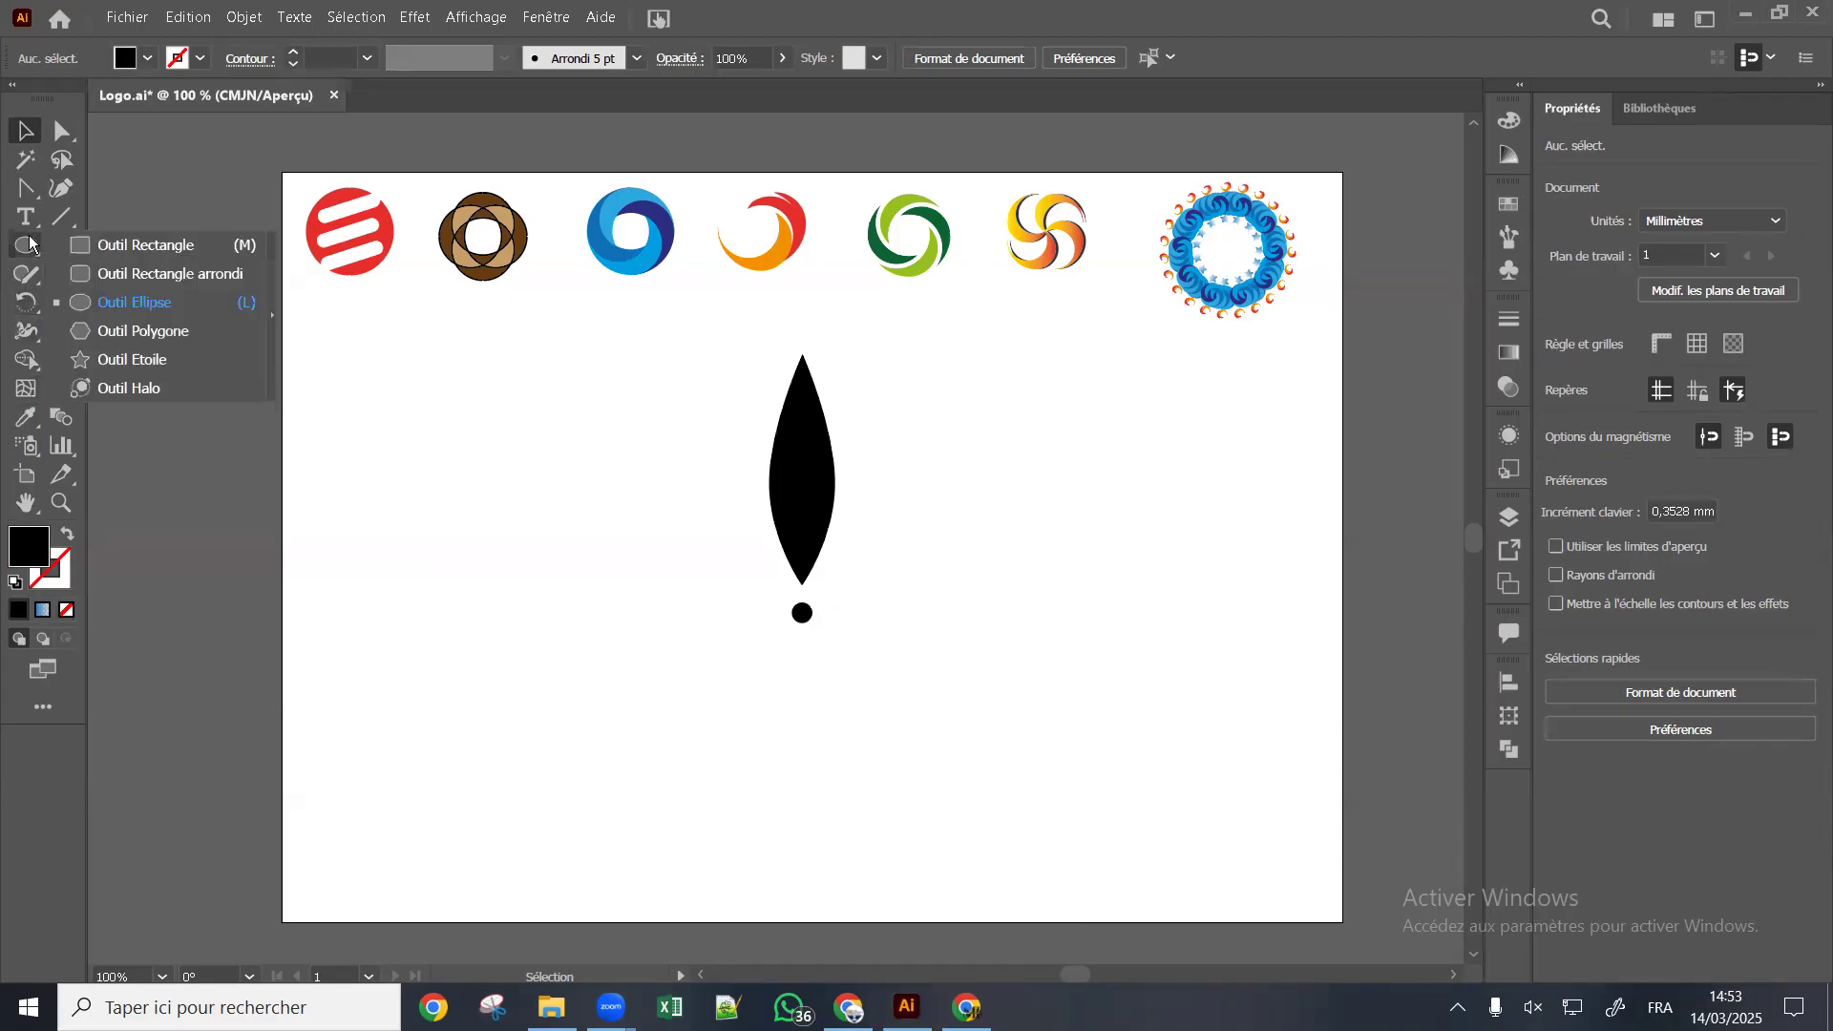
left_click(133, 301)
left_click_drag(1134, 532, 929, 769)
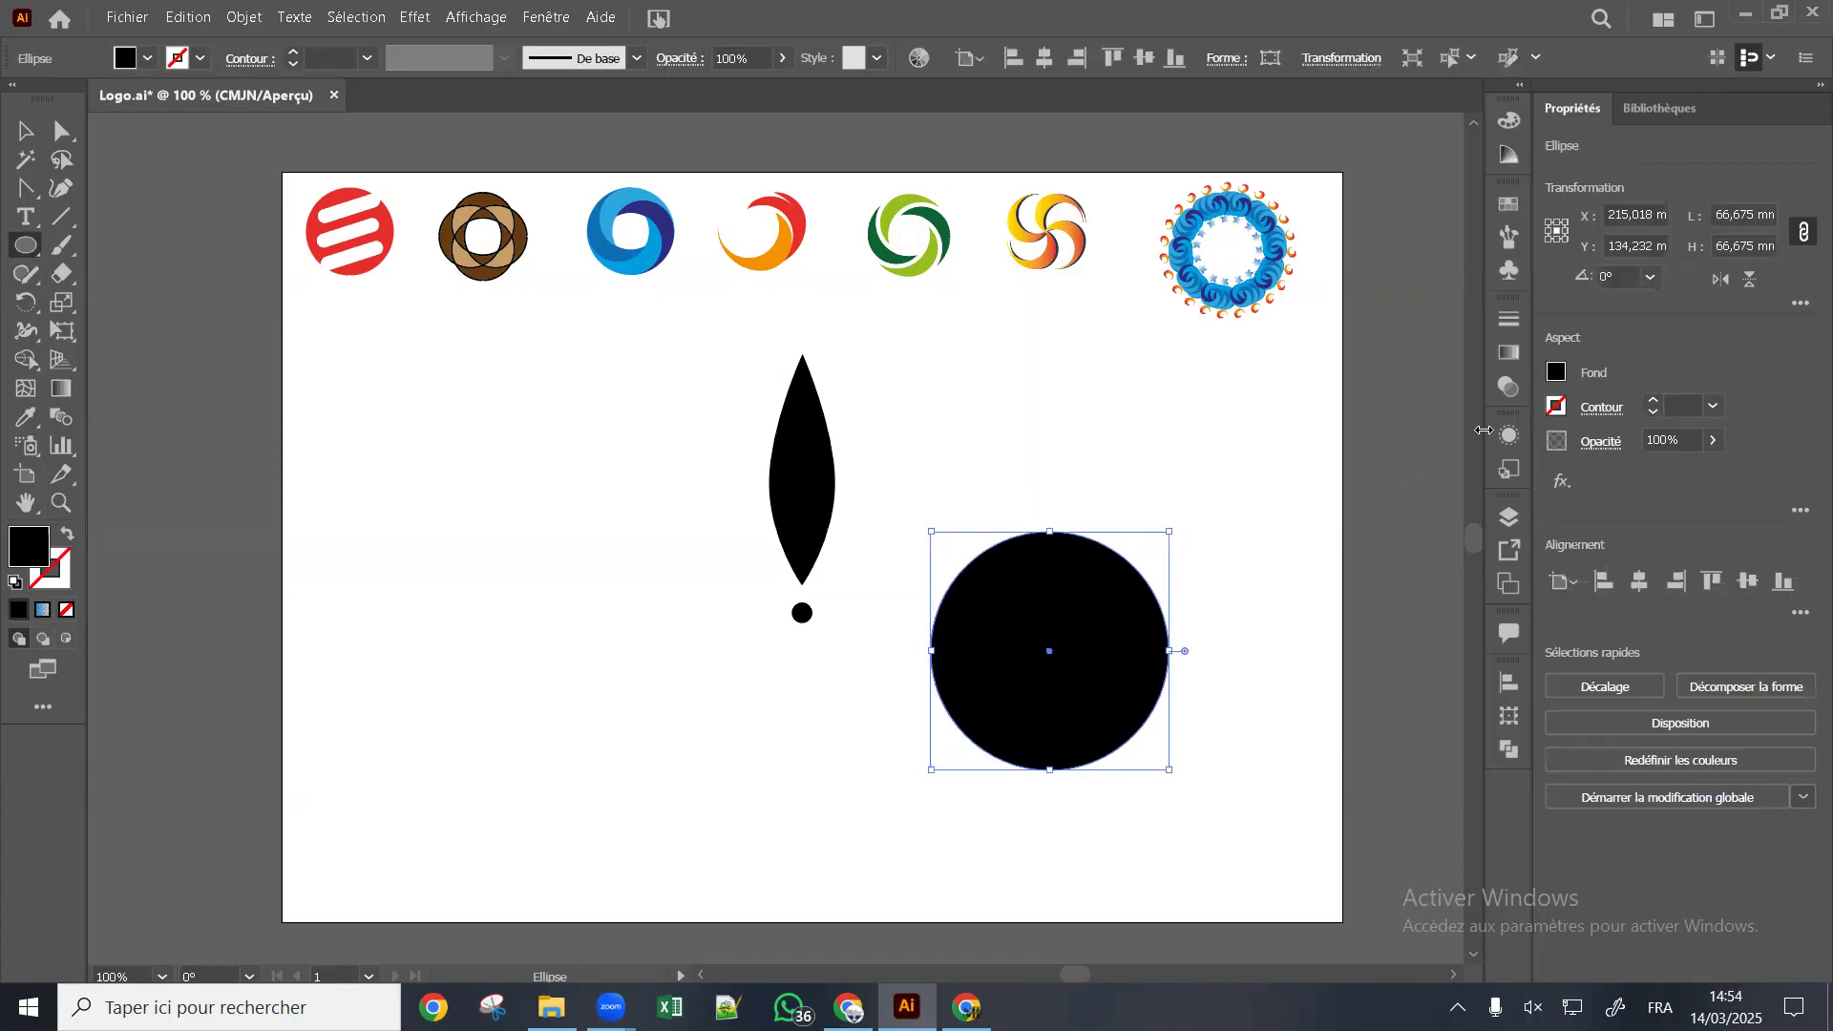
left_click(1557, 373)
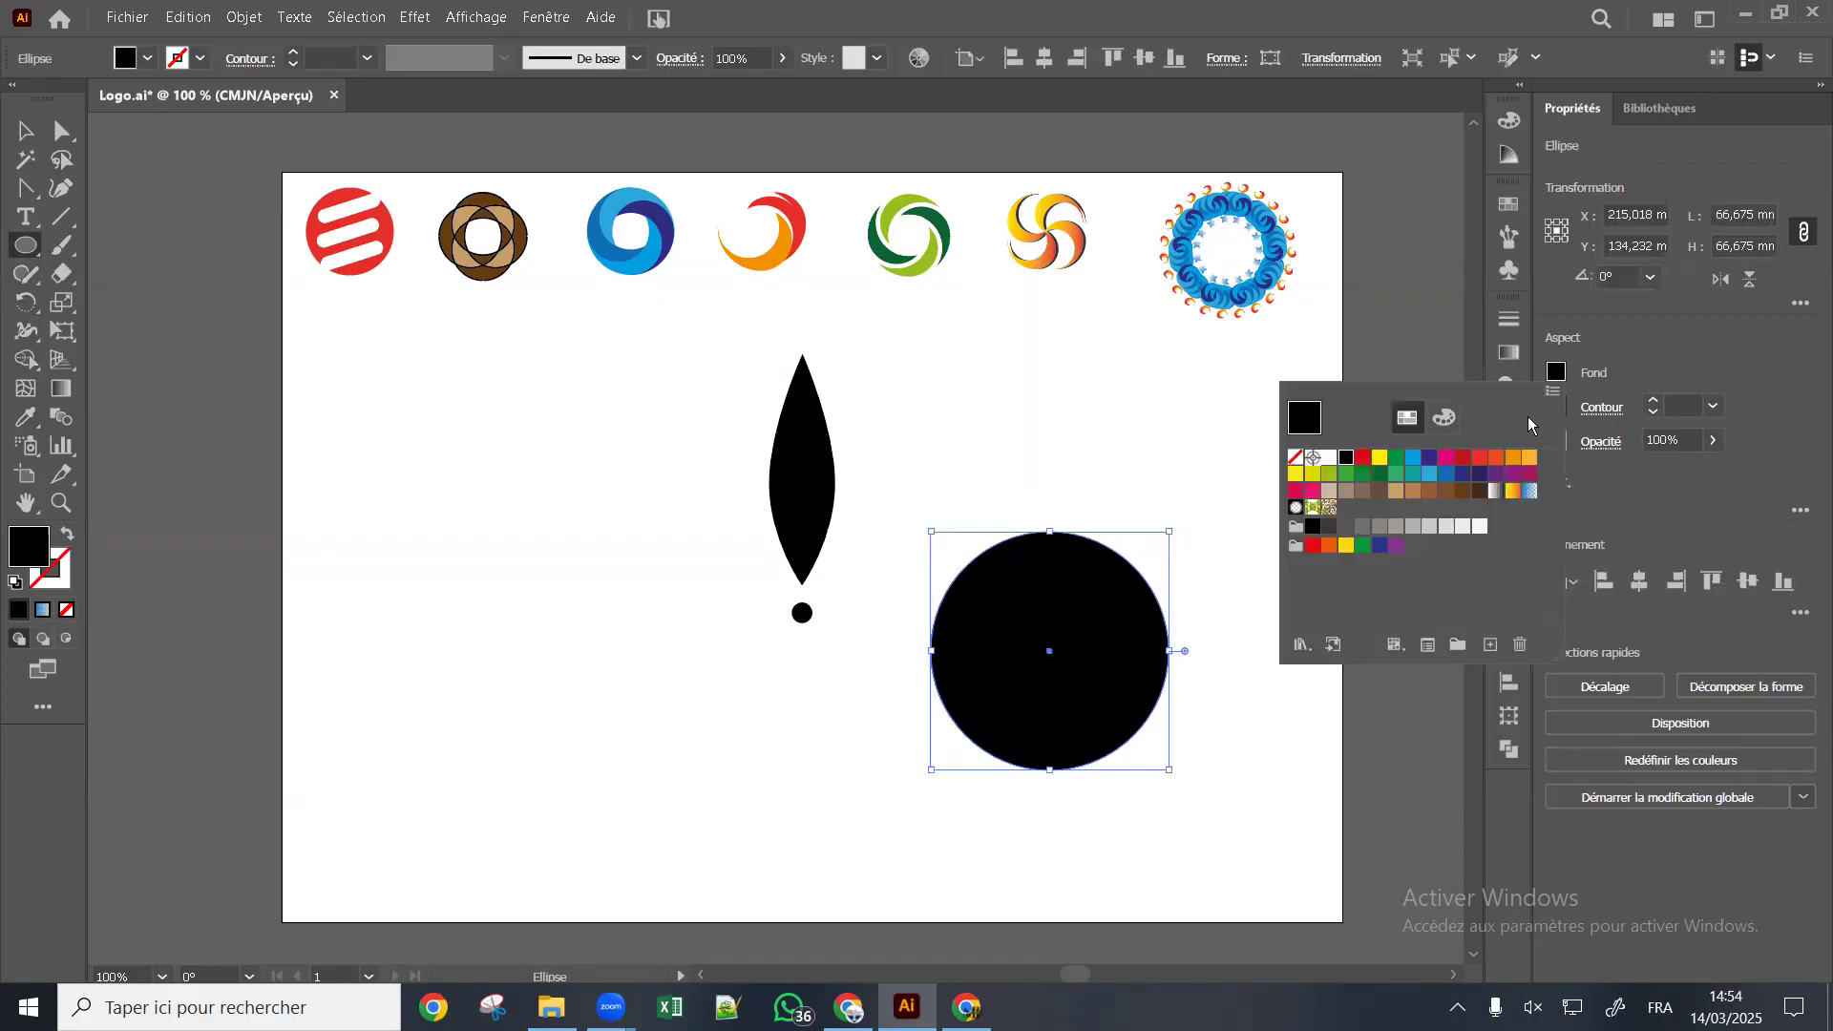
left_click(1295, 459)
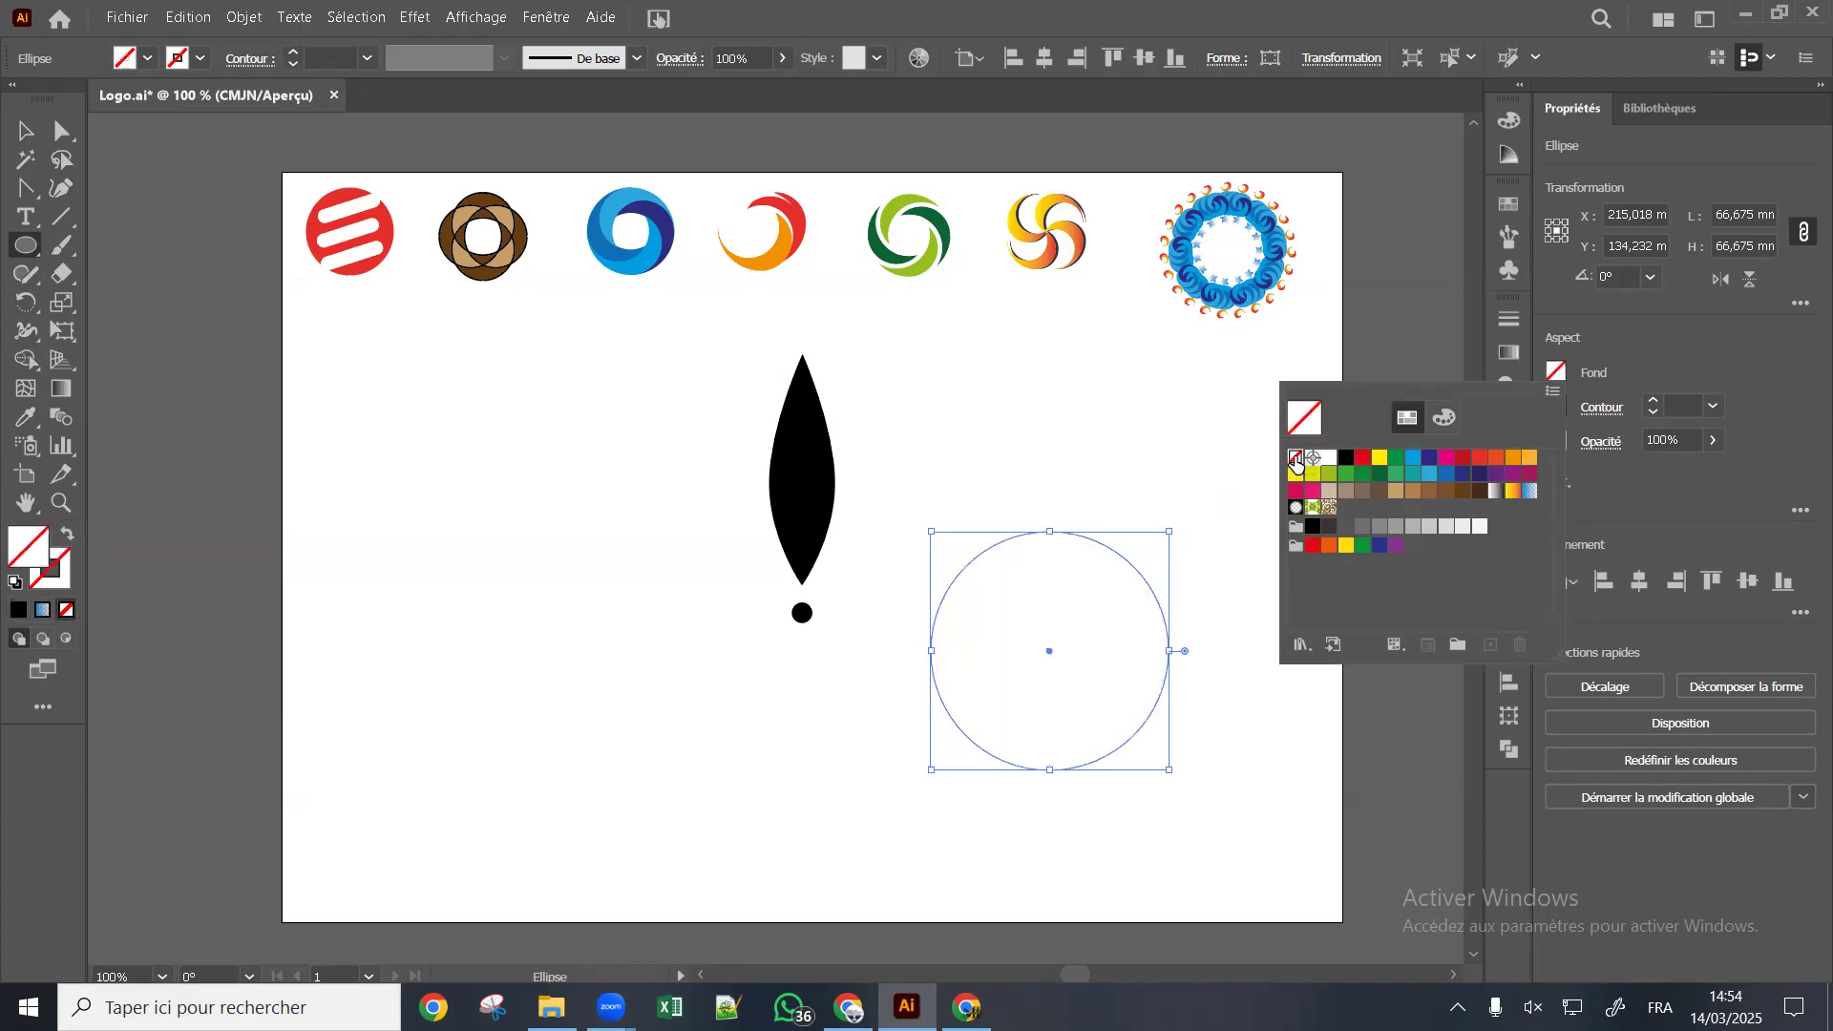
right_click(1156, 604)
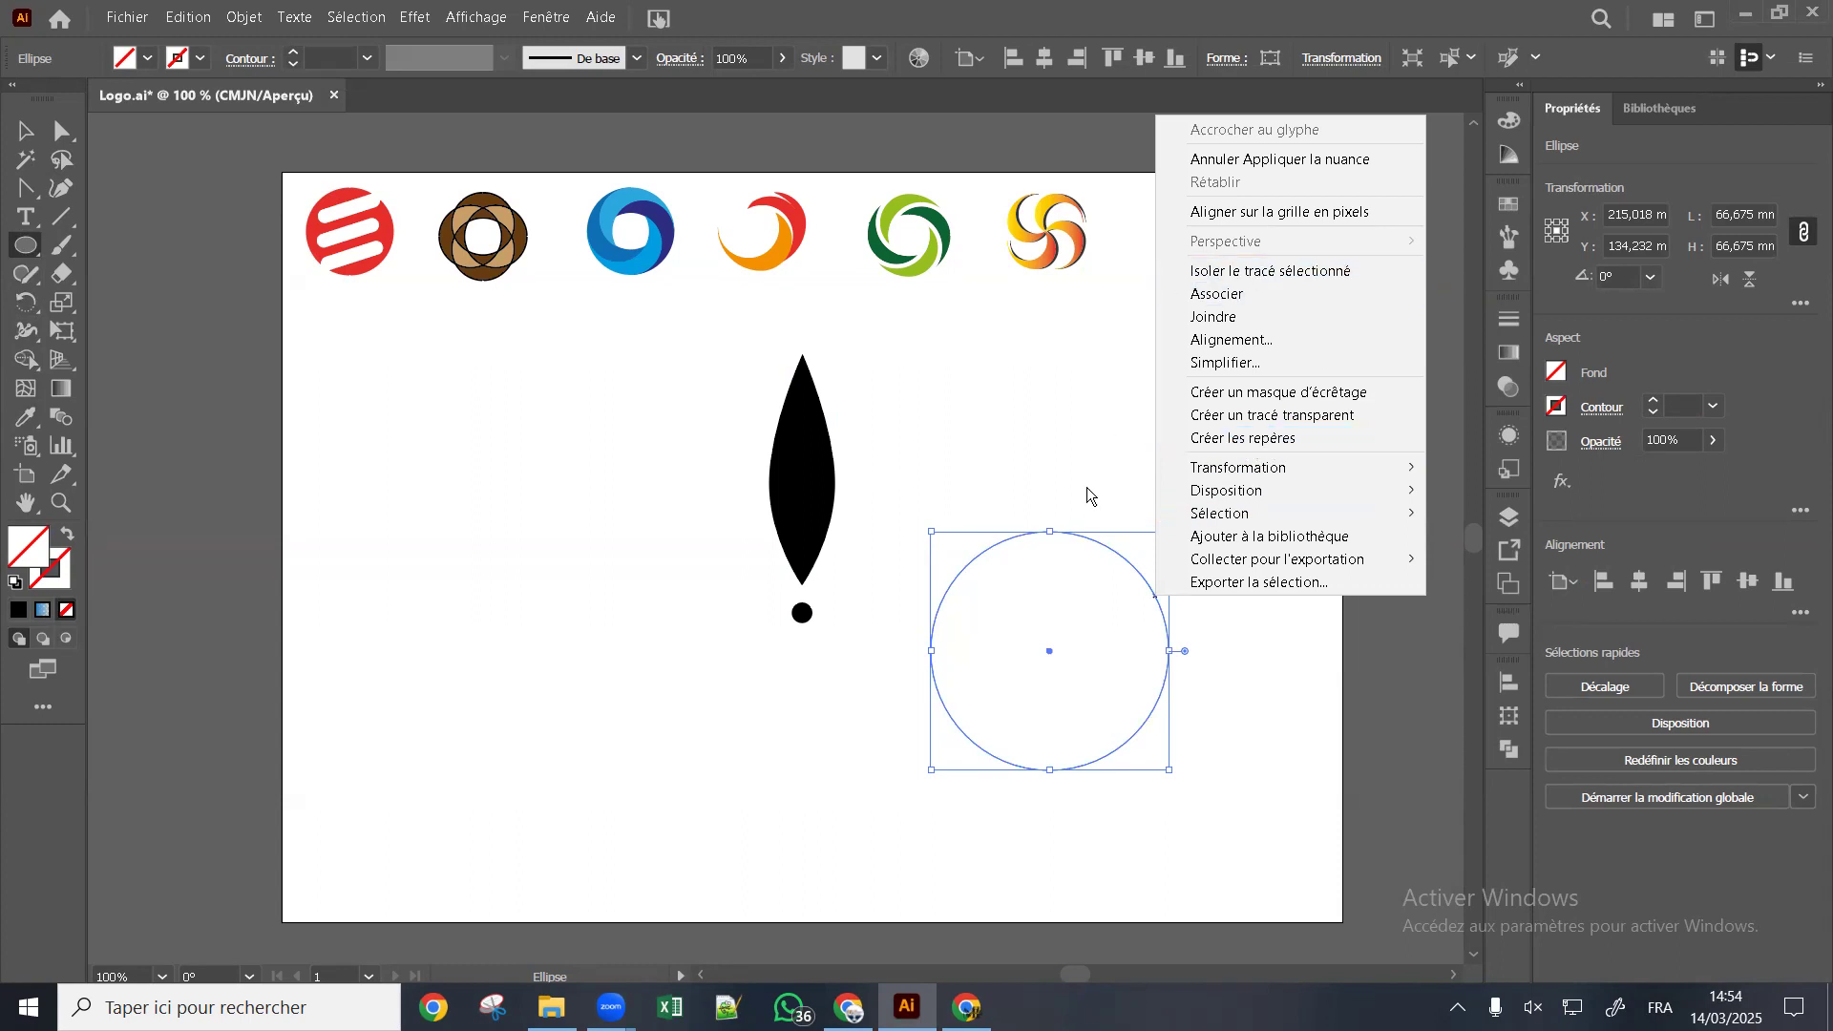
left_click(1102, 465)
left_click(1102, 466)
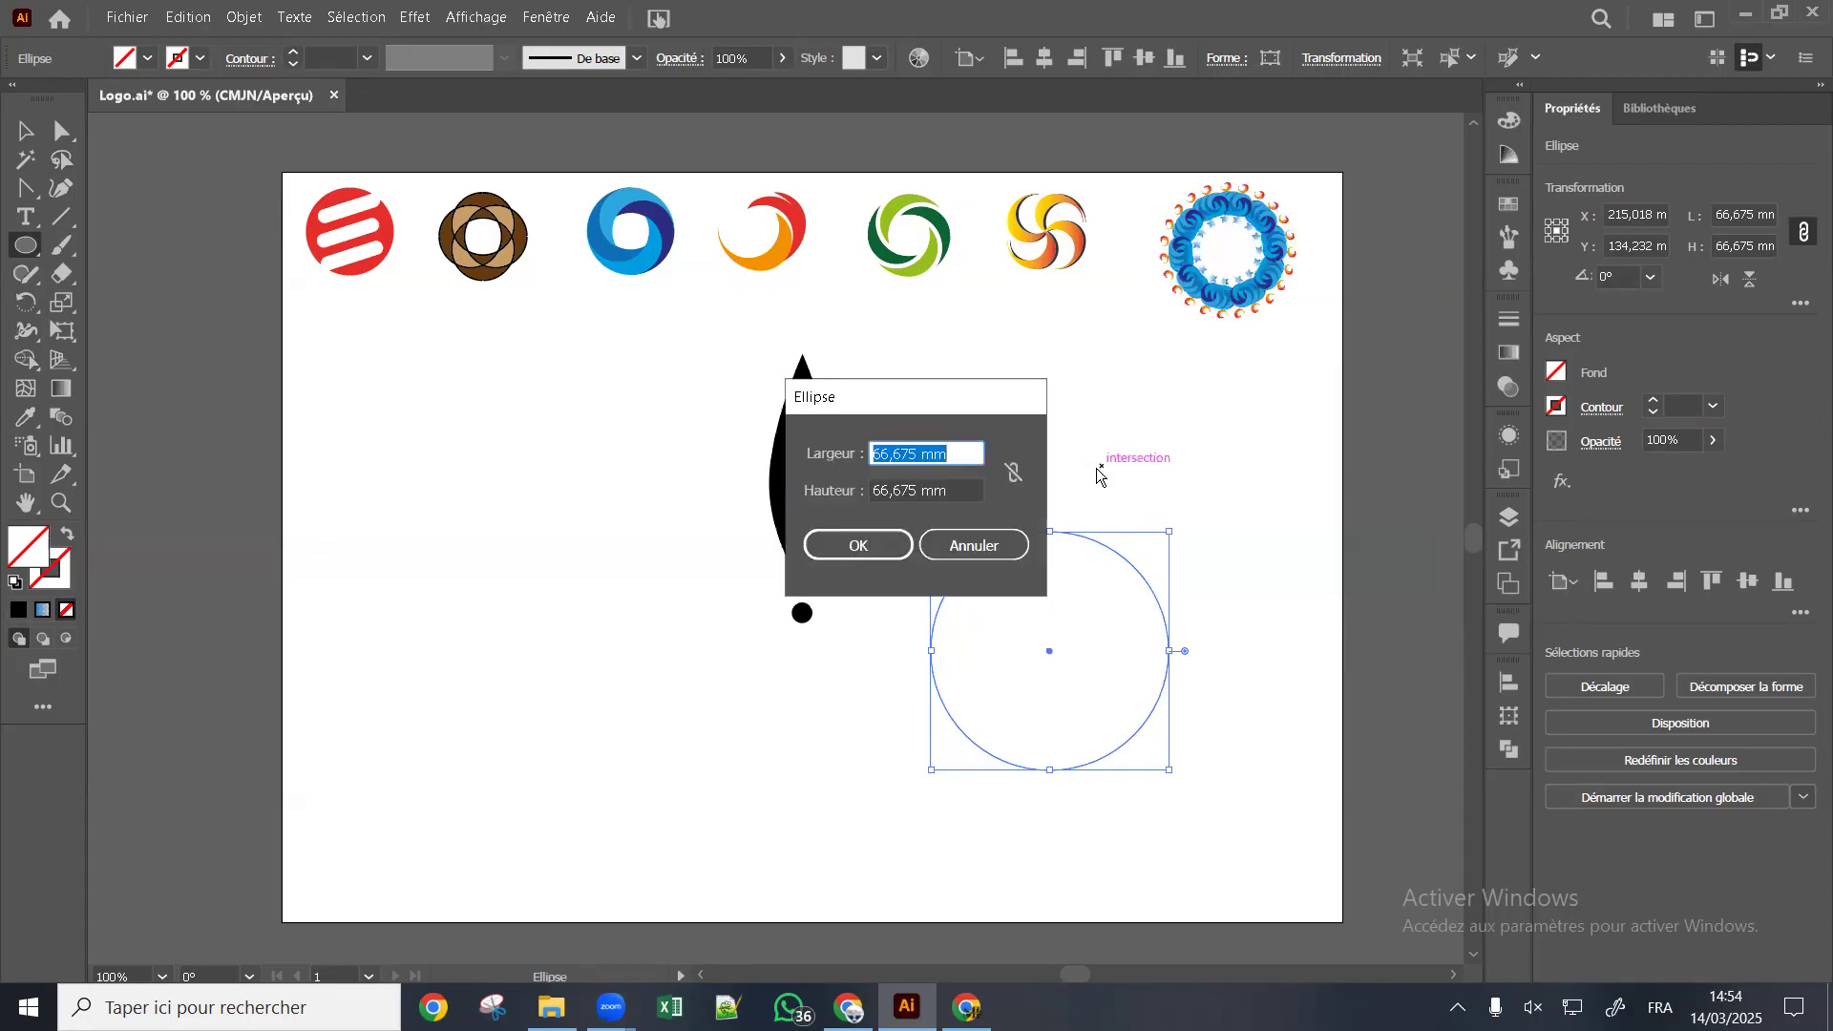
left_click(973, 545)
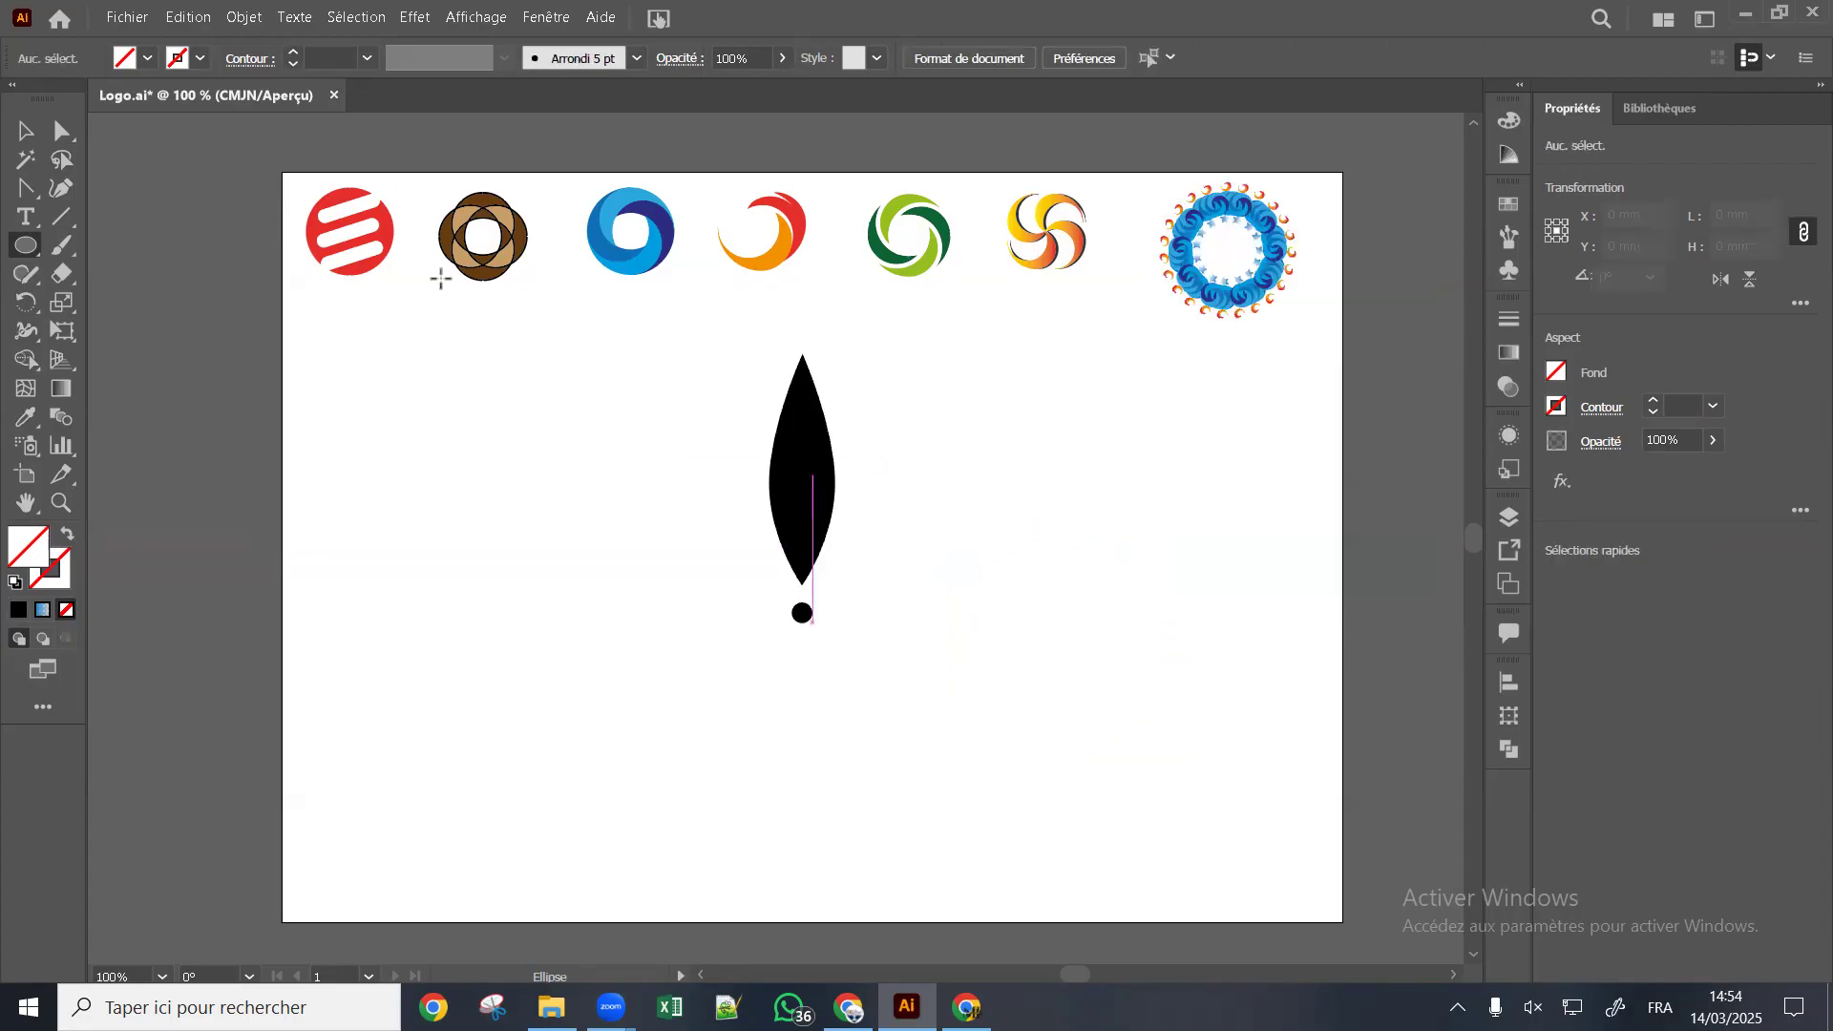
Rotate a copy of the petal about 39° clockwise around the small circle's centre
left_click(24, 131)
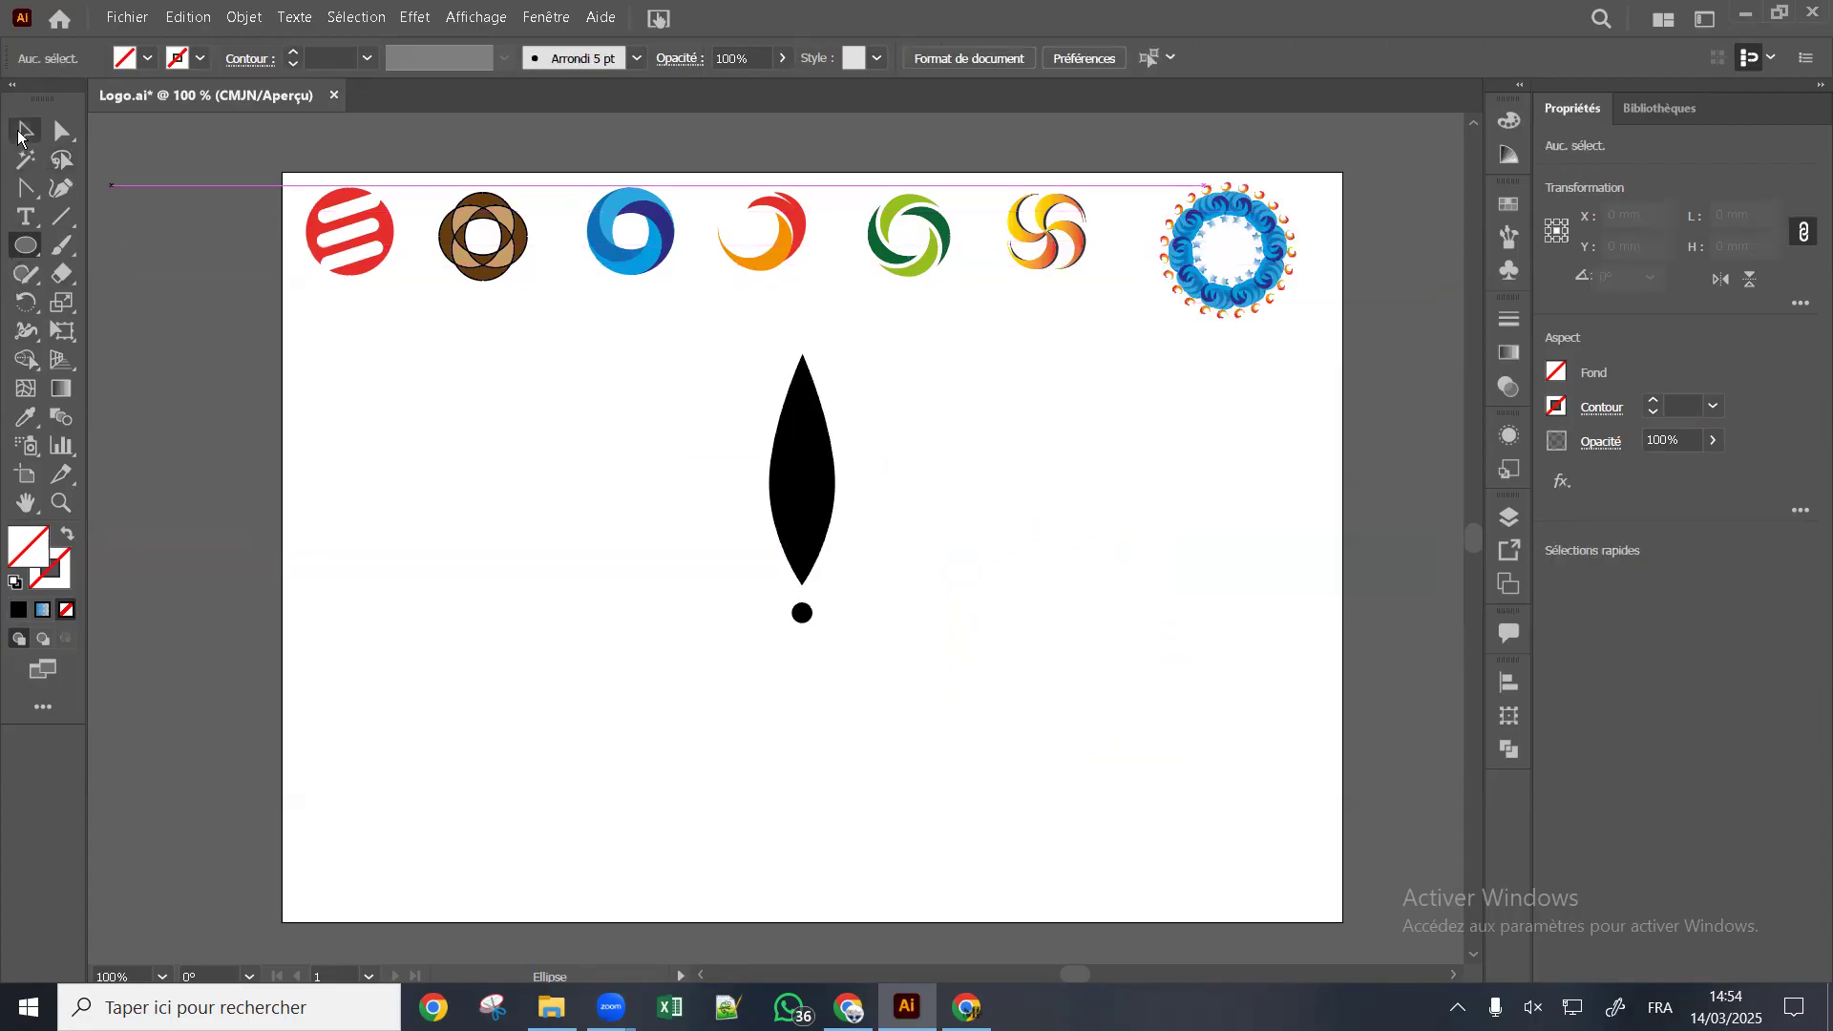
left_click(813, 489)
left_click(25, 302)
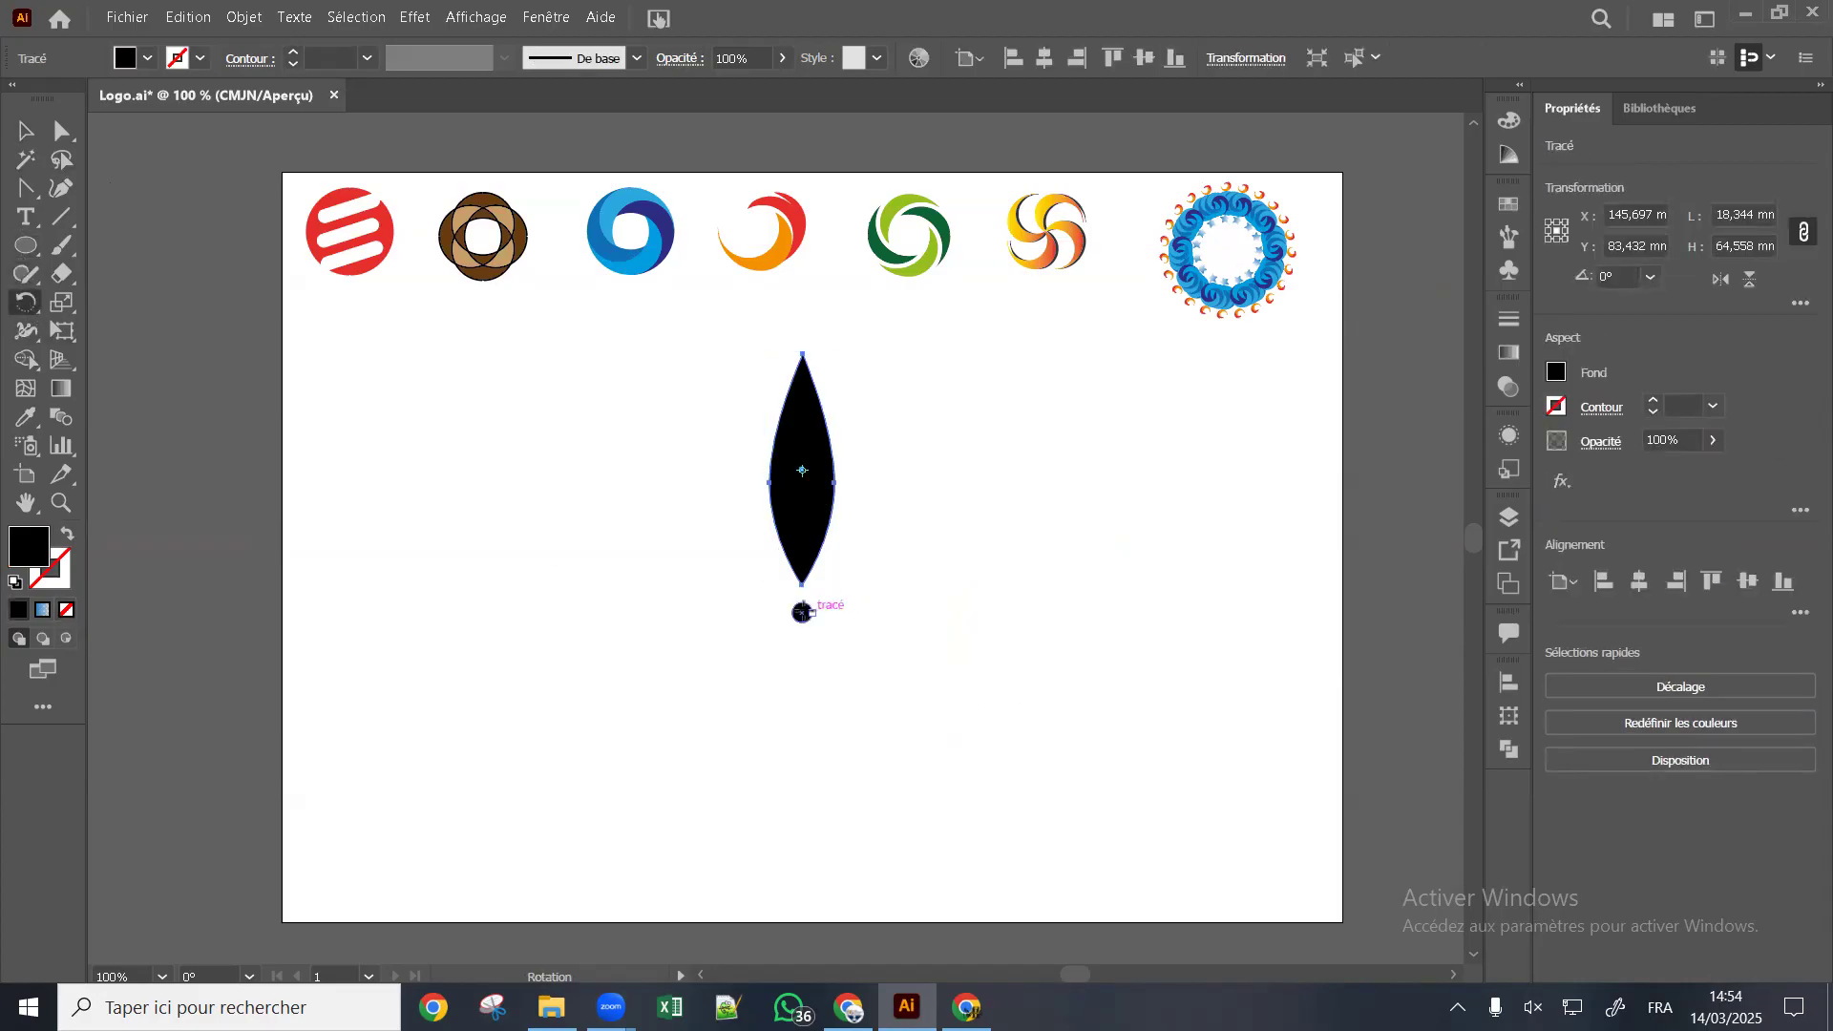
left_click(802, 612)
left_click_drag(810, 468, 908, 509)
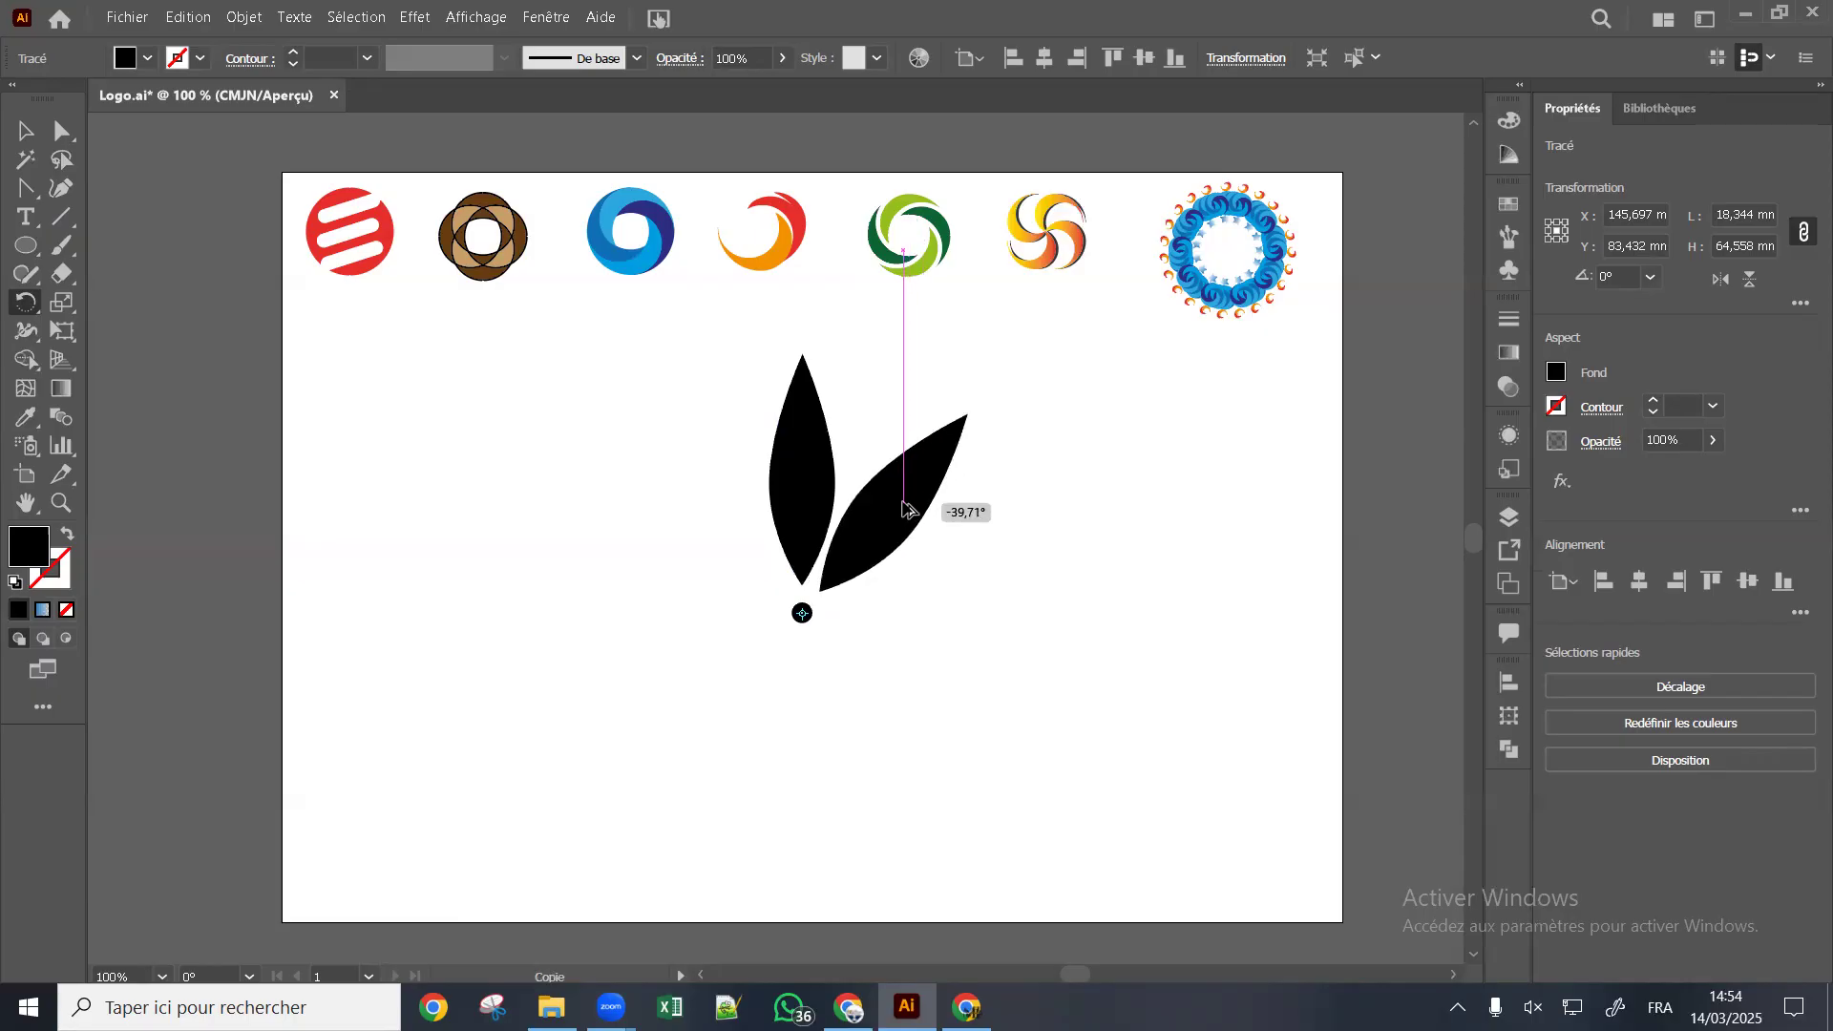
left_click_drag(904, 506, 899, 499)
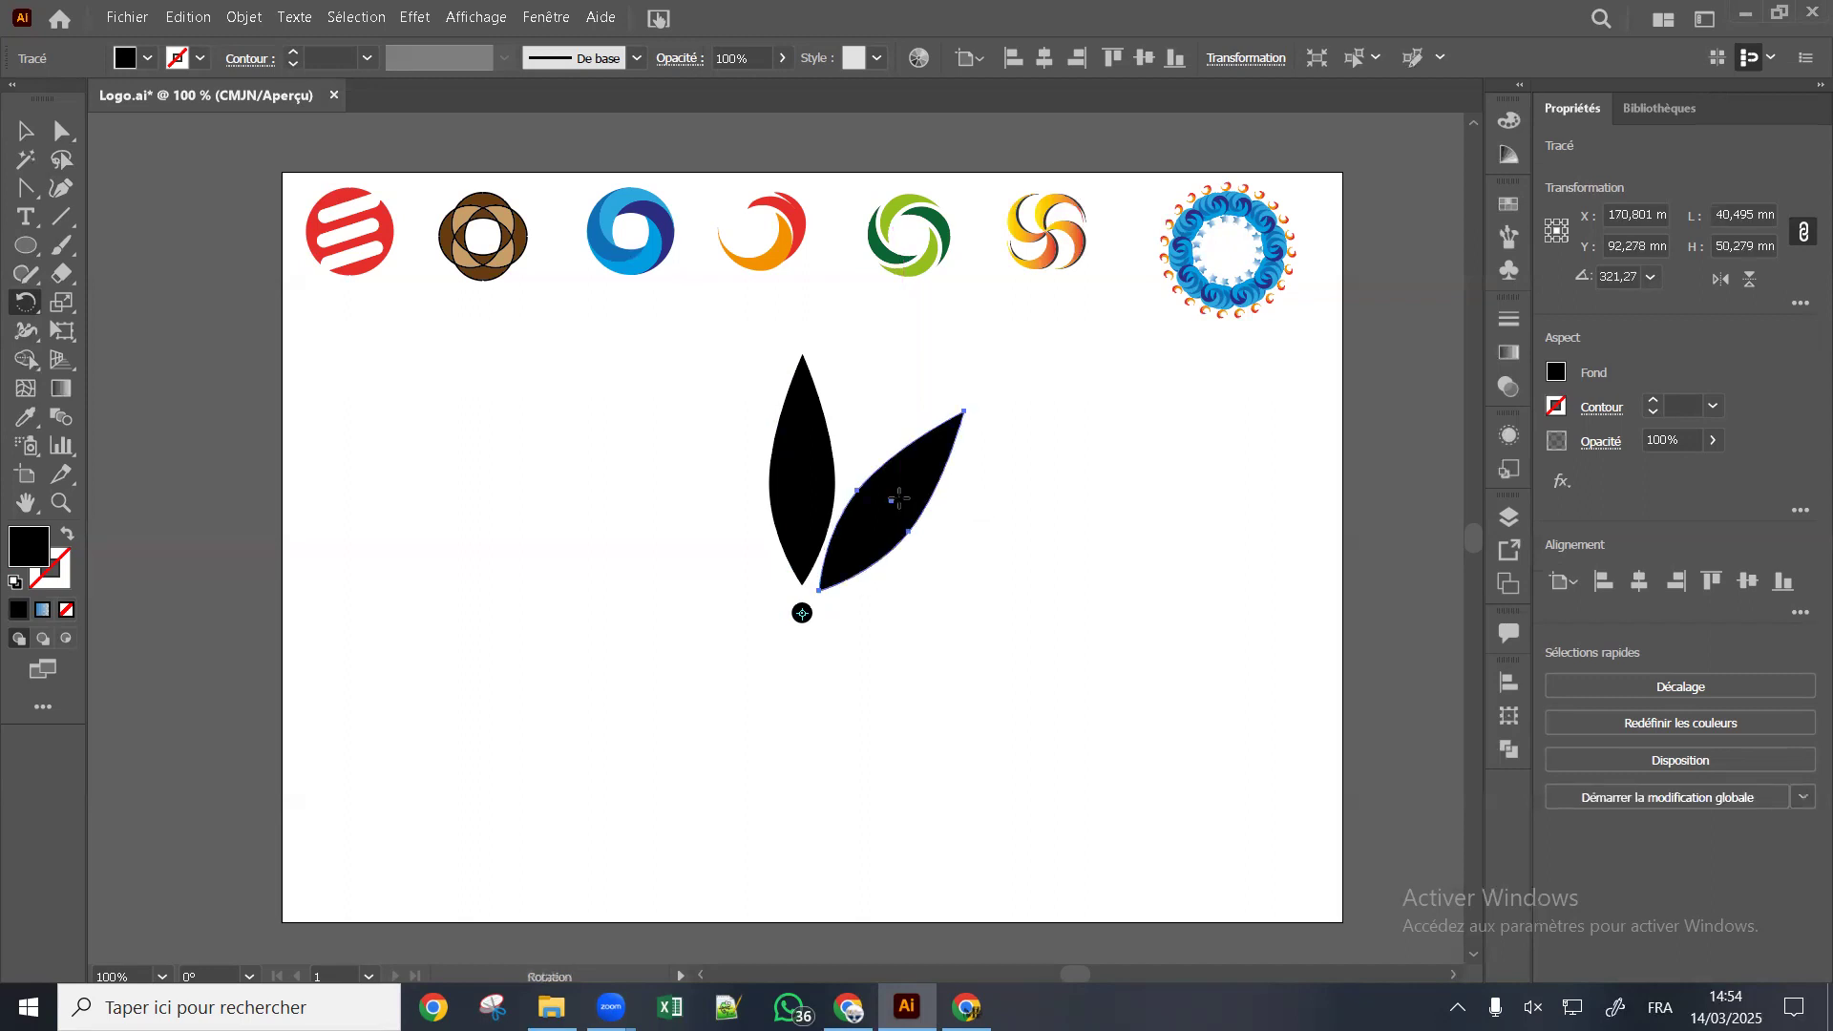
Repeat the rotated copy until nine petals surround the small circle
key("ctrl+d")
key("ctrl+d")
key("ctrl+d")
key("ctrl+d")
key("ctrl+d")
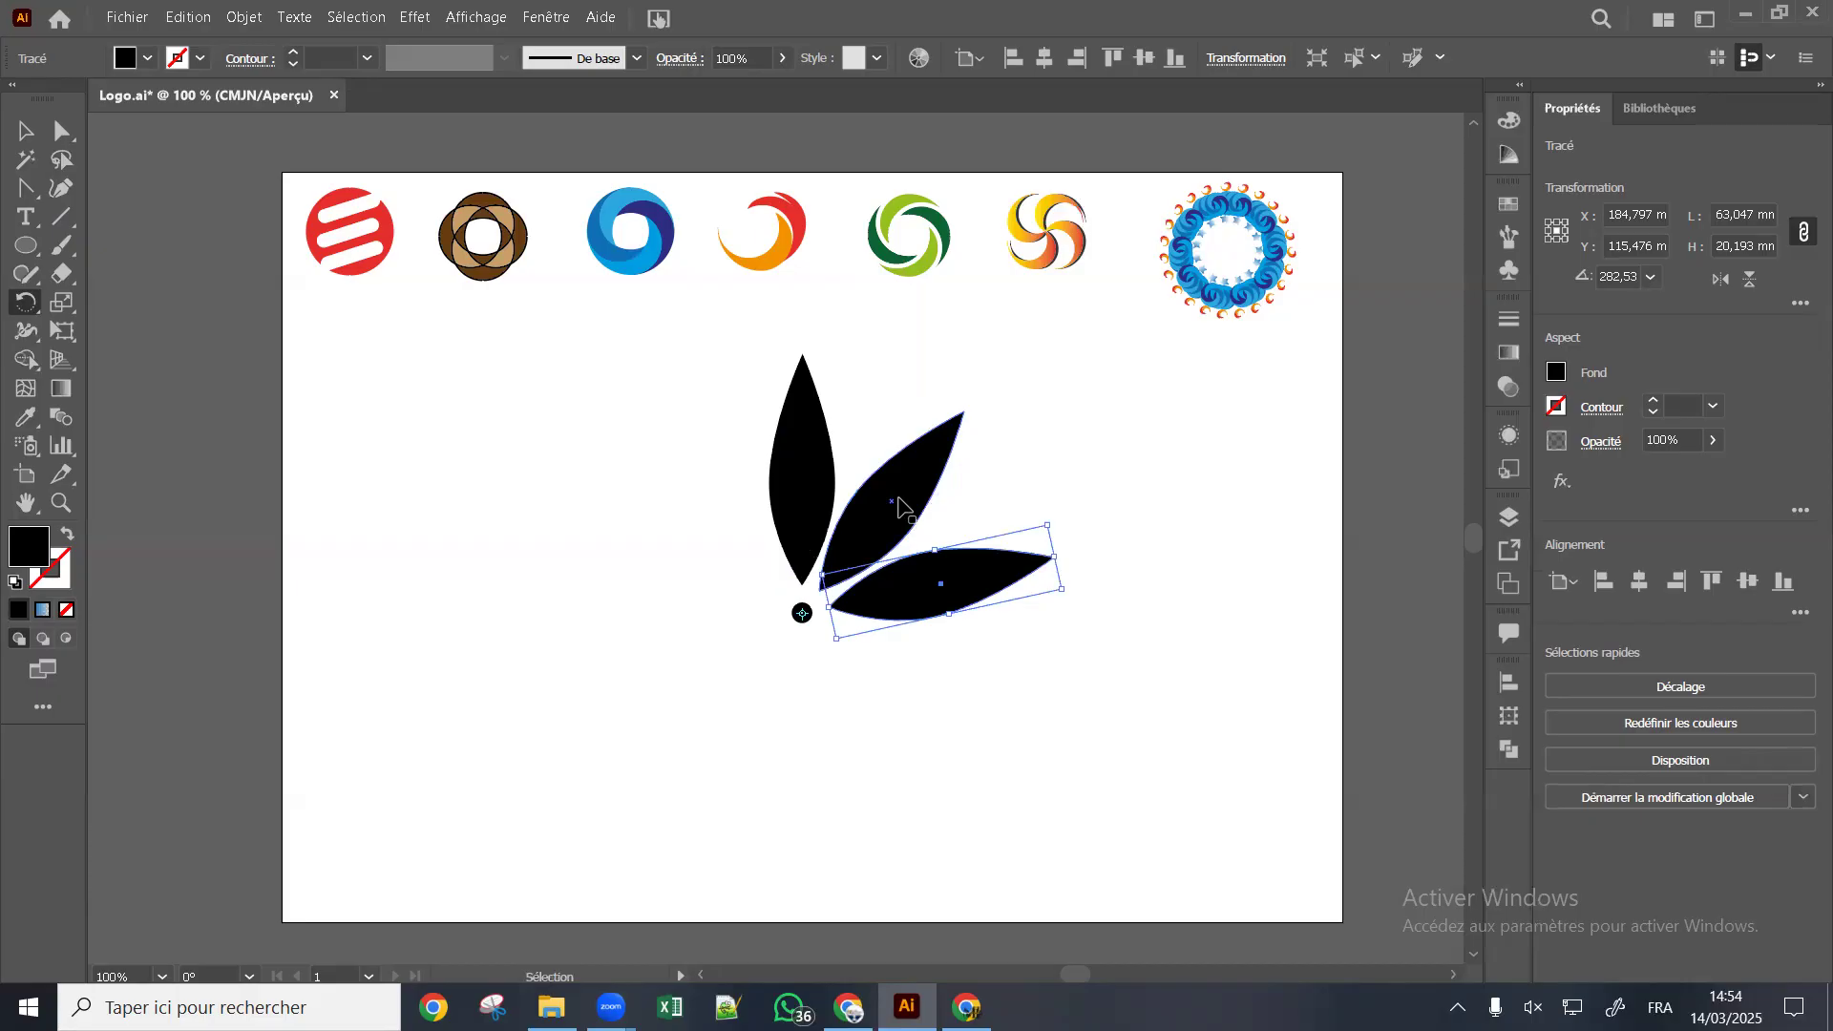
key("ctrl+d")
key("ctrl+d")
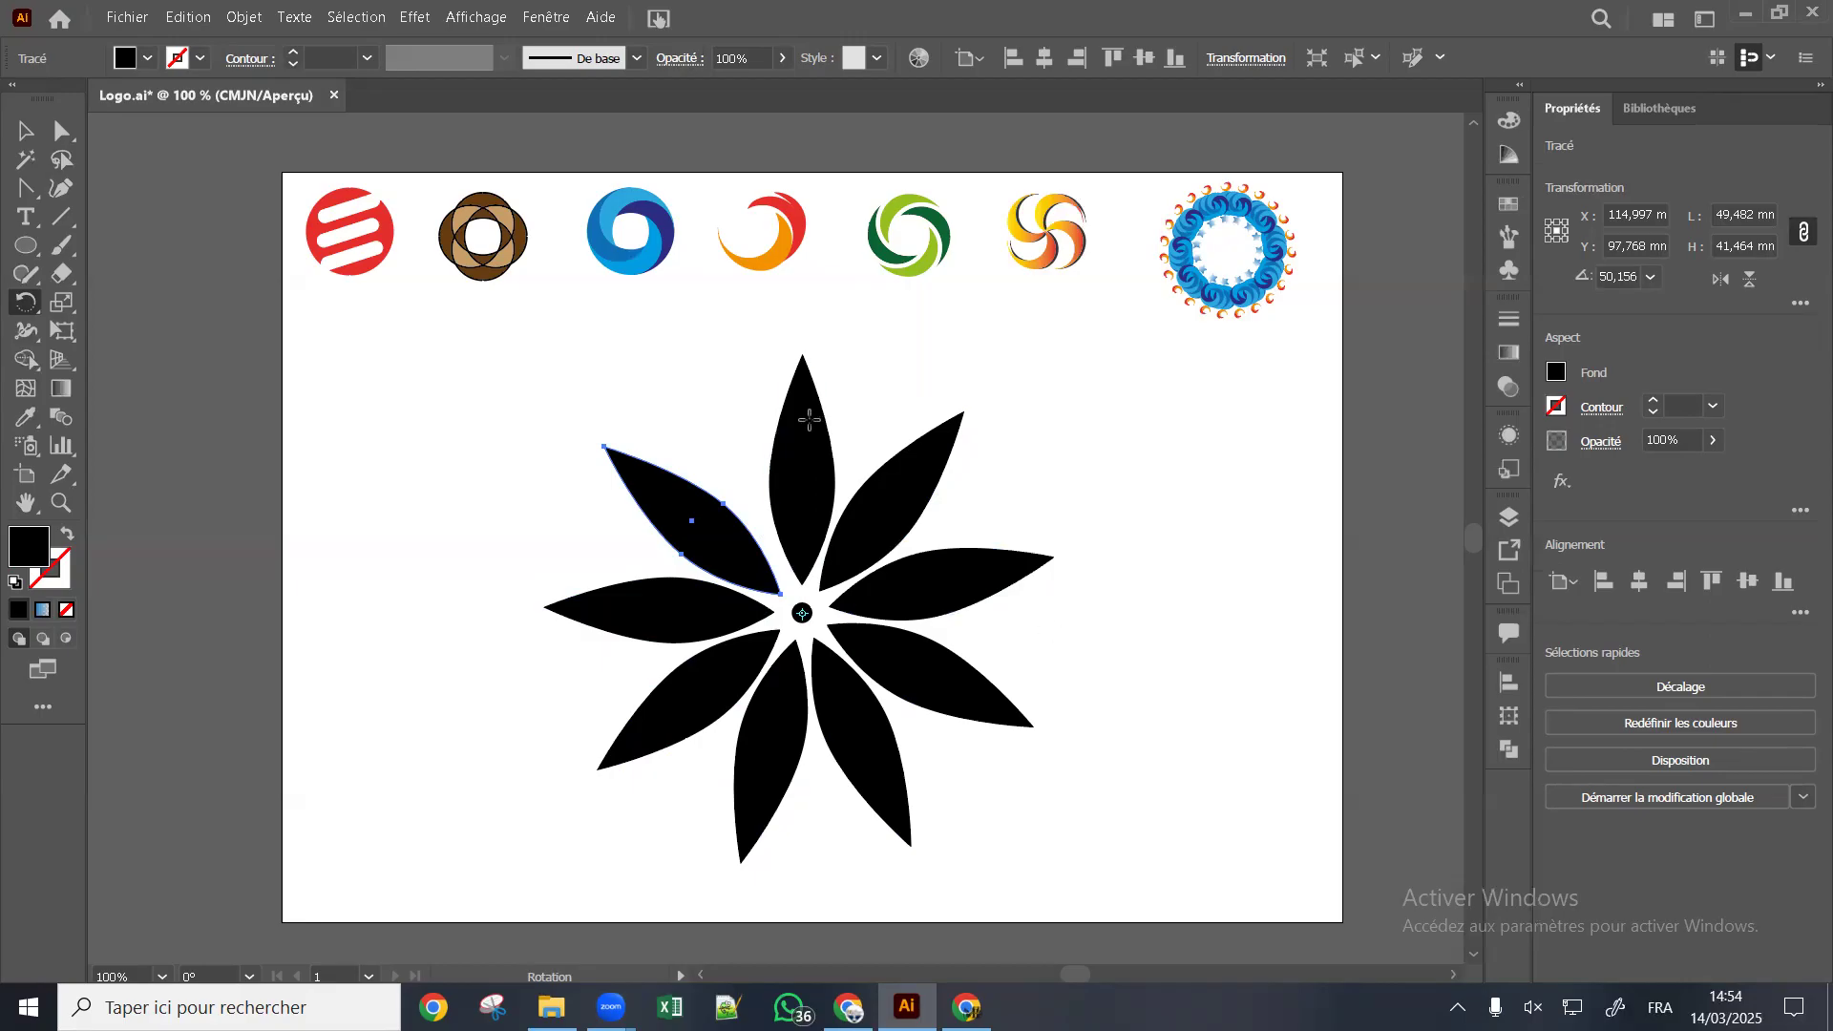
Undo all the rotated copies of the nine-petal ring, leaving only the original petal
key("ctrl+z")
key("ctrl+z")
key("ctrl+z")
key("ctrl+z")
key("ctrl+z")
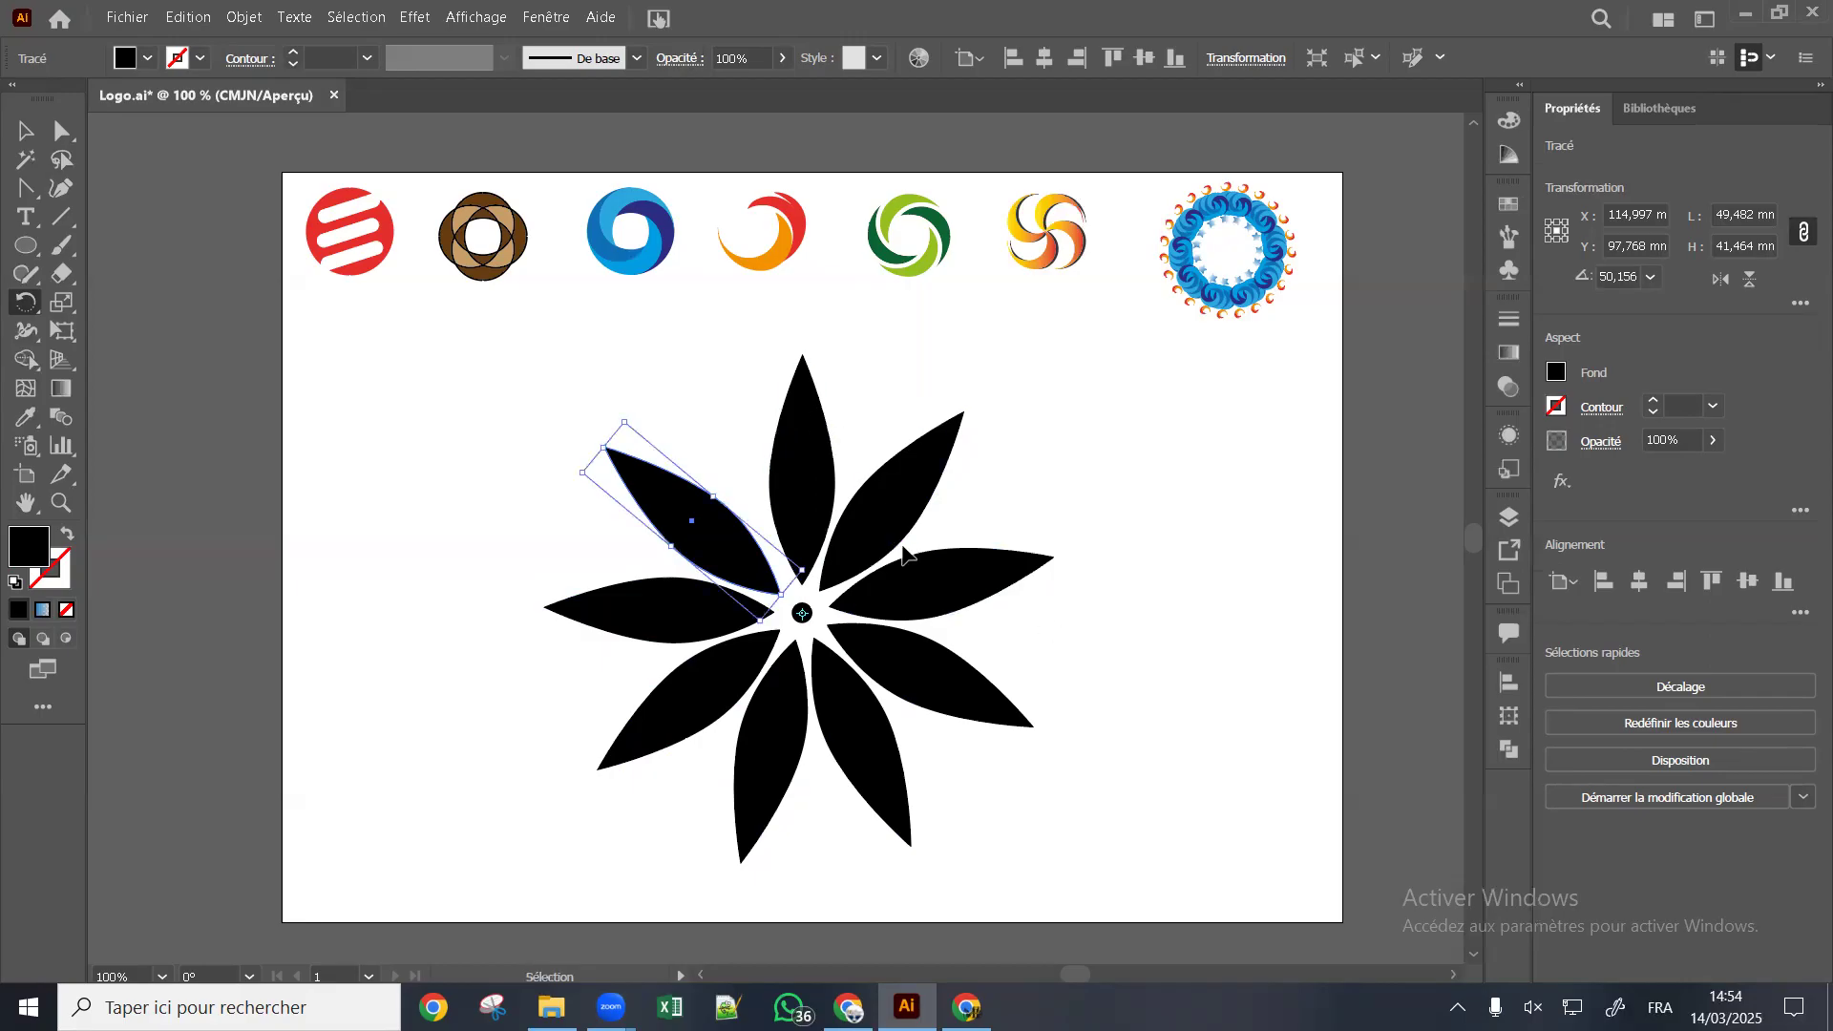
key("ctrl+z")
key("ctrl+z")
key("ctrl+z")
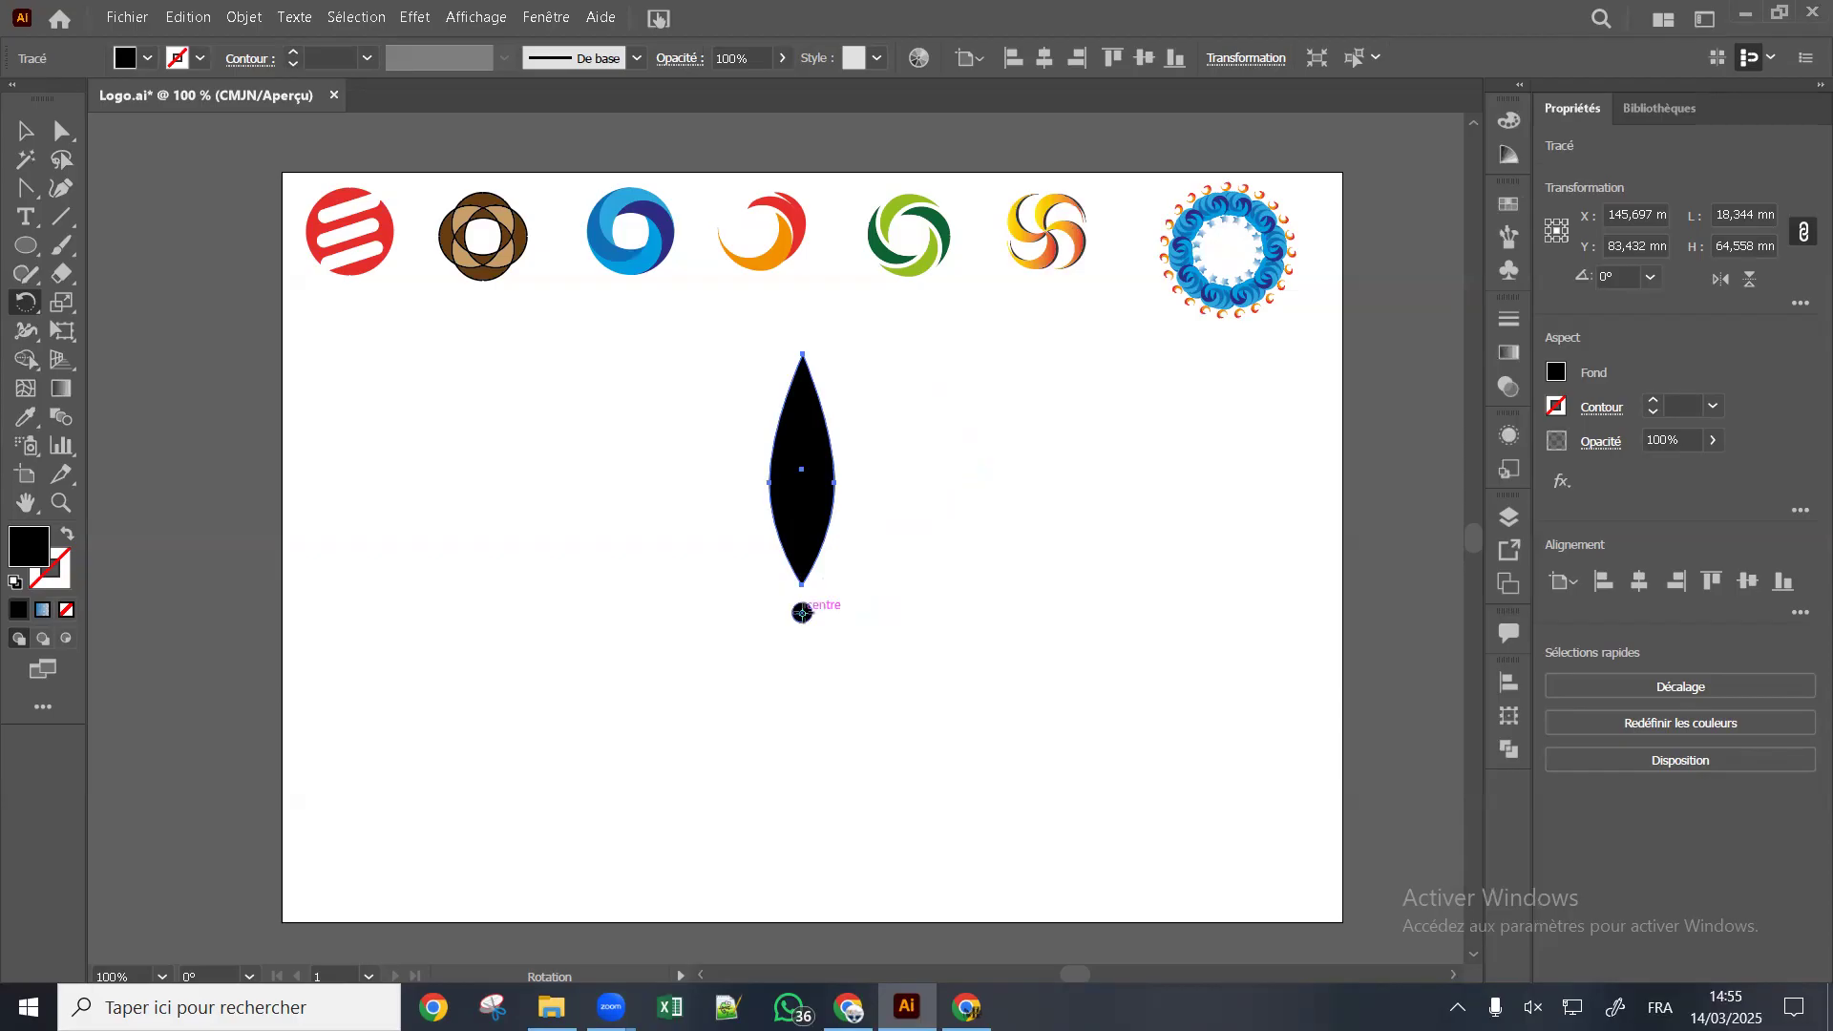
Copy the petal about 48° clockwise around the small circle's centre and repeat the rotation to make seven petals
right_click(803, 613)
key("Escape")
right_click(803, 614)
key("Escape")
left_click_drag(805, 551, 853, 581)
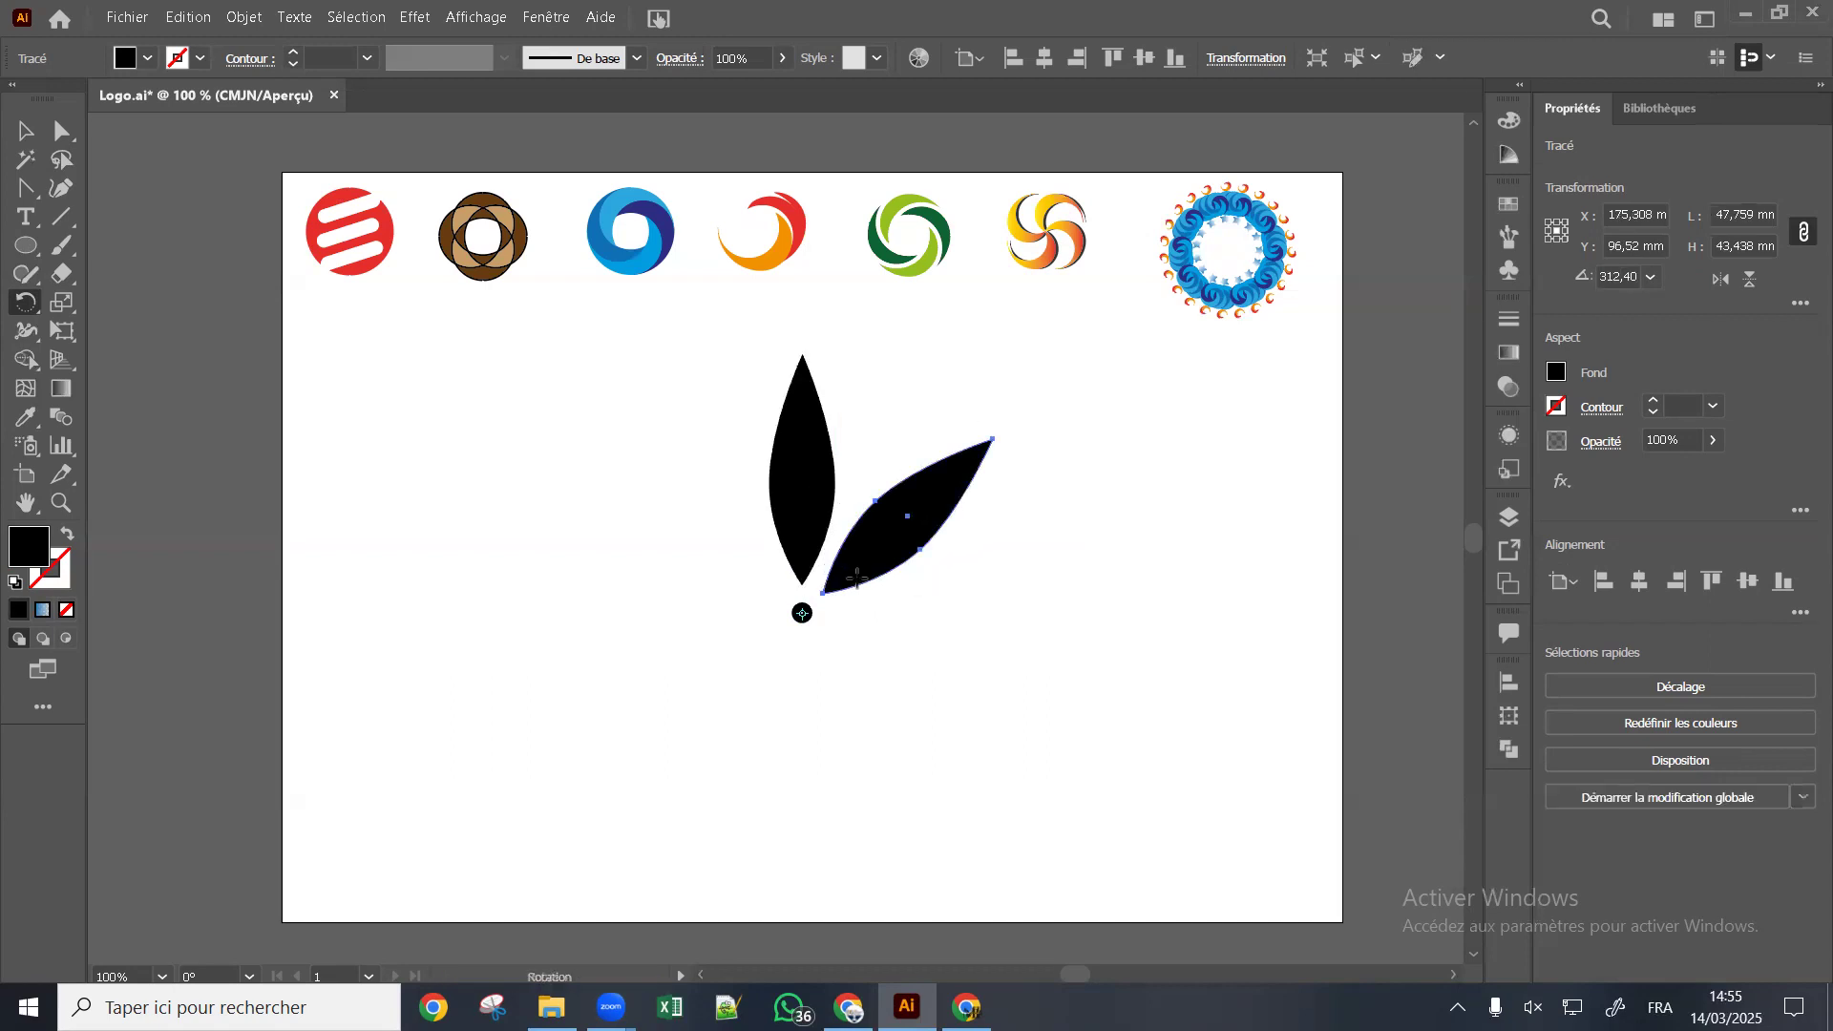
key("ctrl+d")
key("ctrl+d")
key("ctrl+d")
key("ctrl+d")
key("ctrl+d")
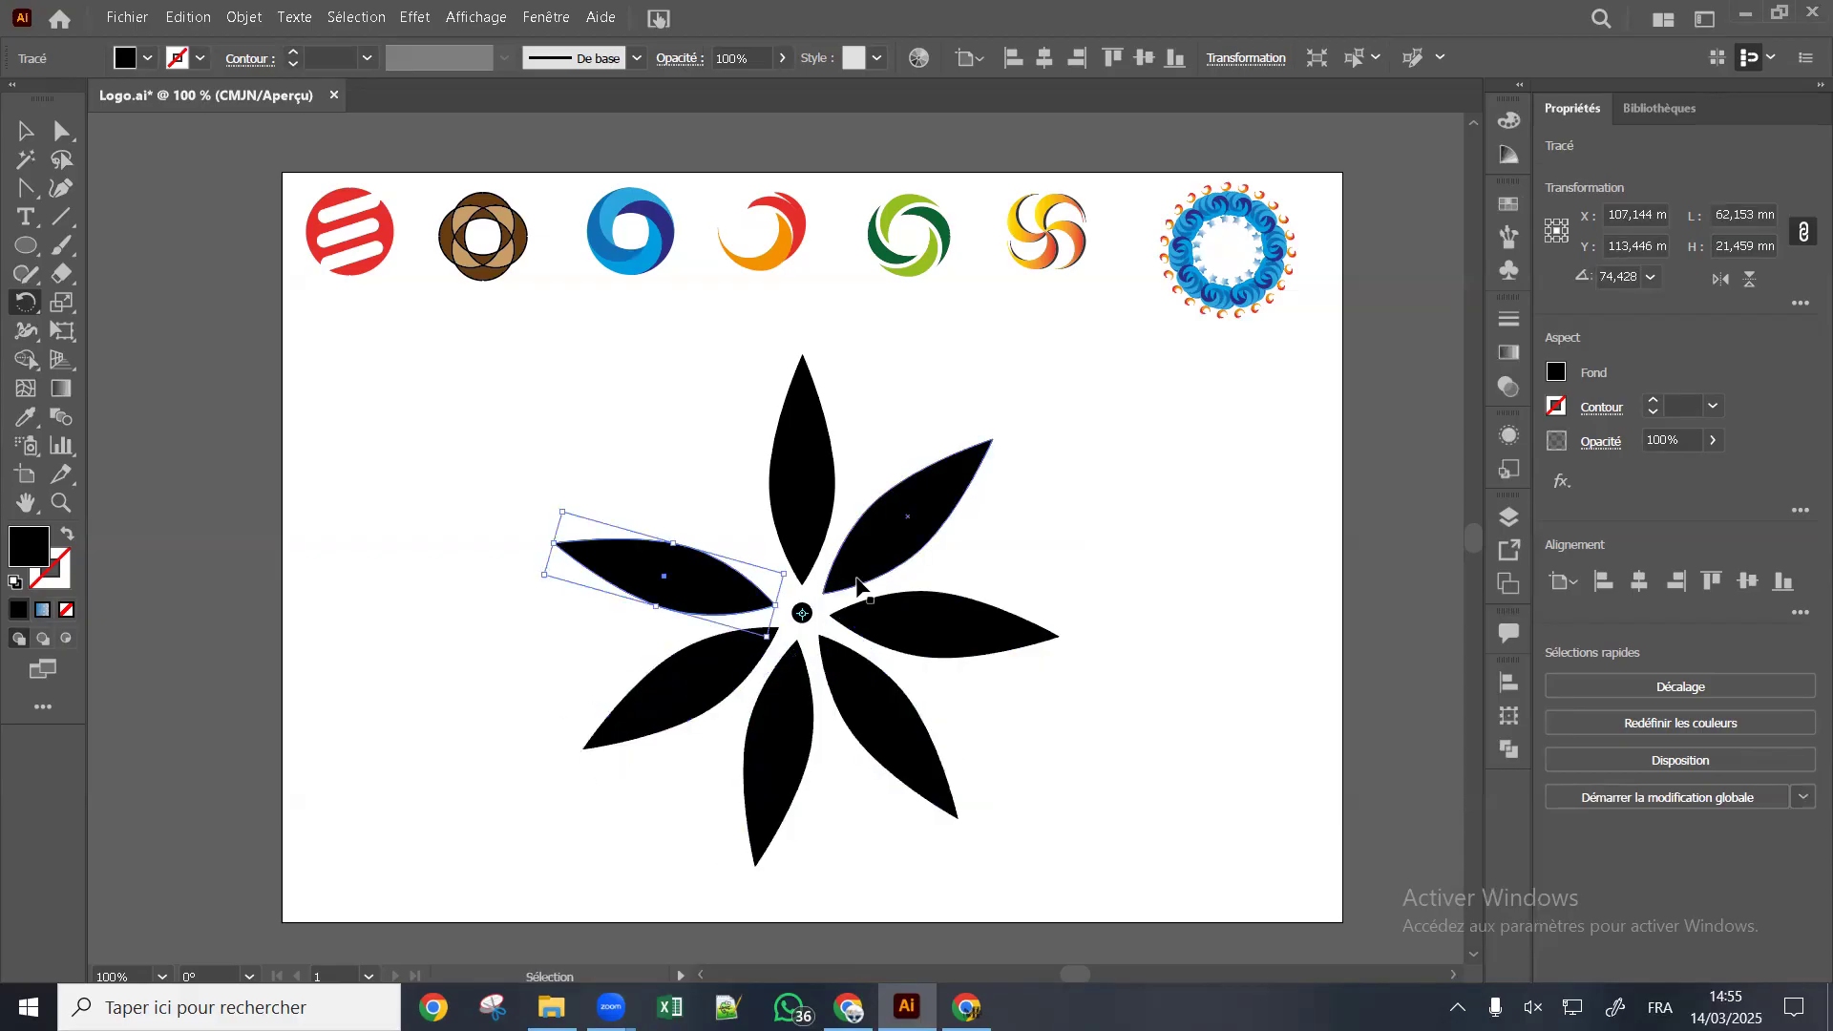
Undo the seven-petal ring back to the single upright petal
key("ctrl+z")
key("ctrl+z")
key("ctrl+z")
key("ctrl+z")
key("ctrl+z")
key("ctrl+z")
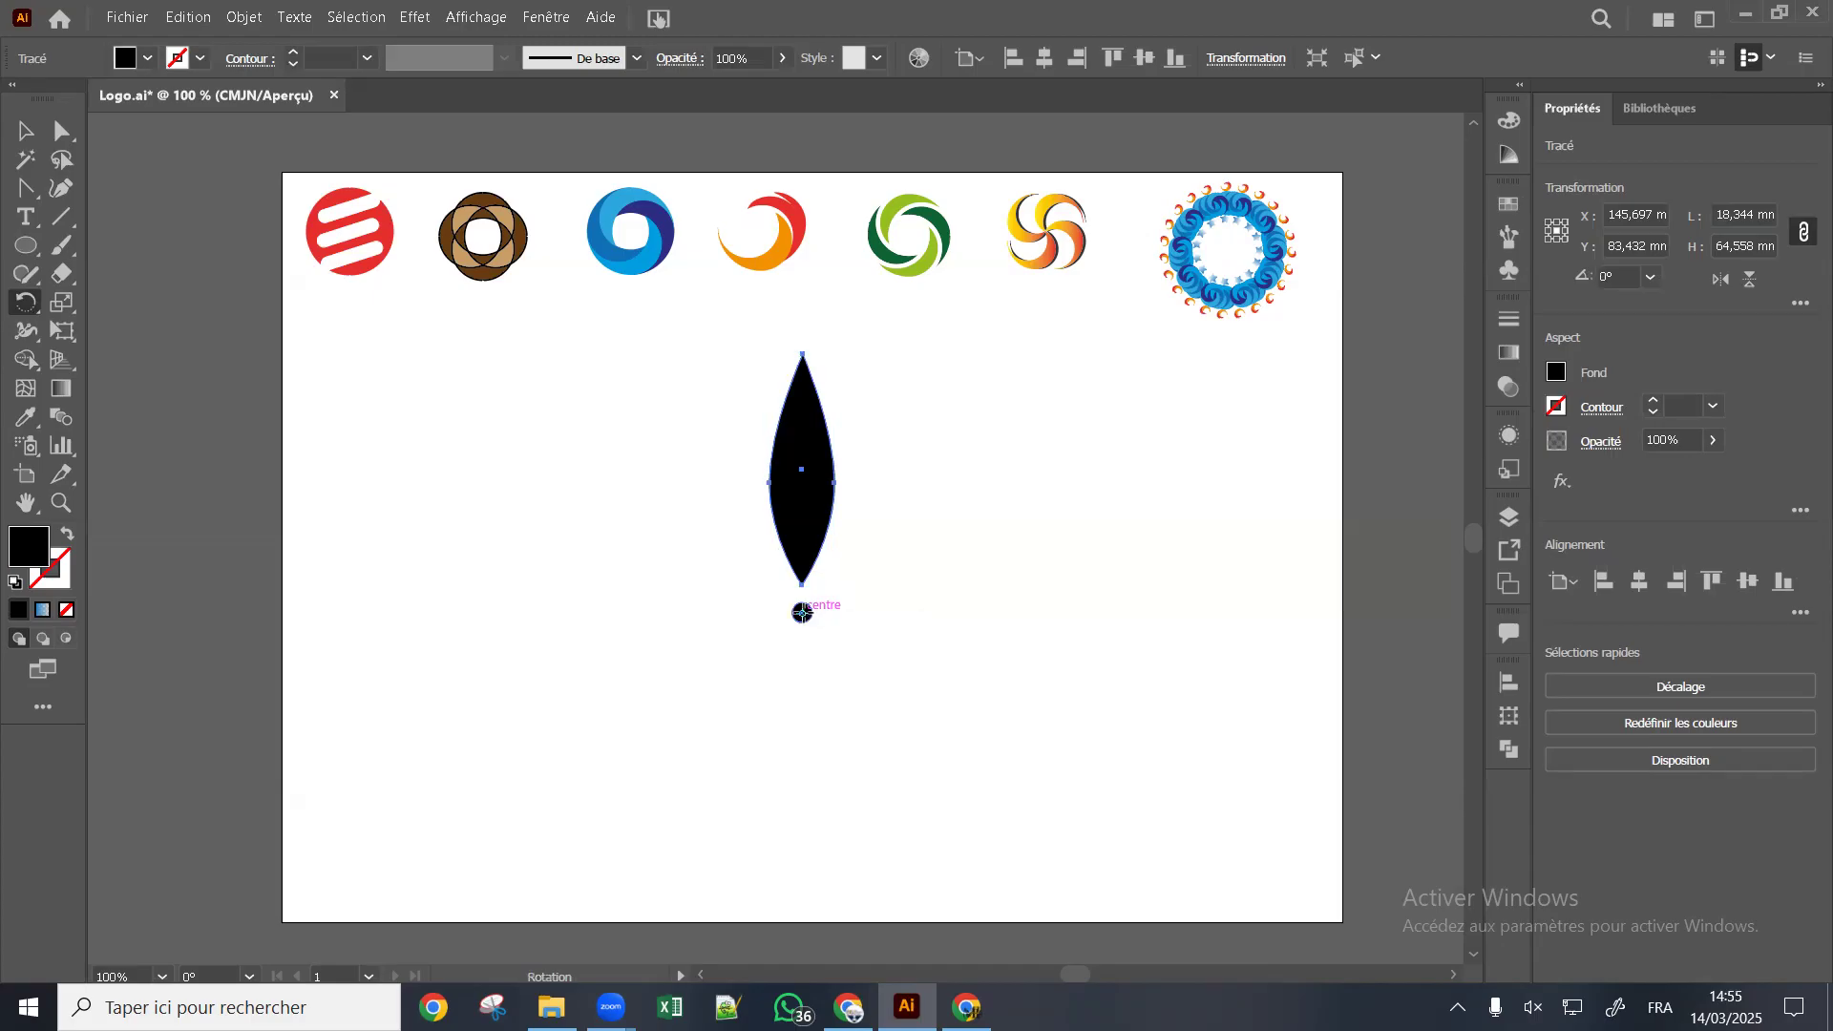
Reselect the upright black petal above the small circle with the Selection tool
right_click(803, 614)
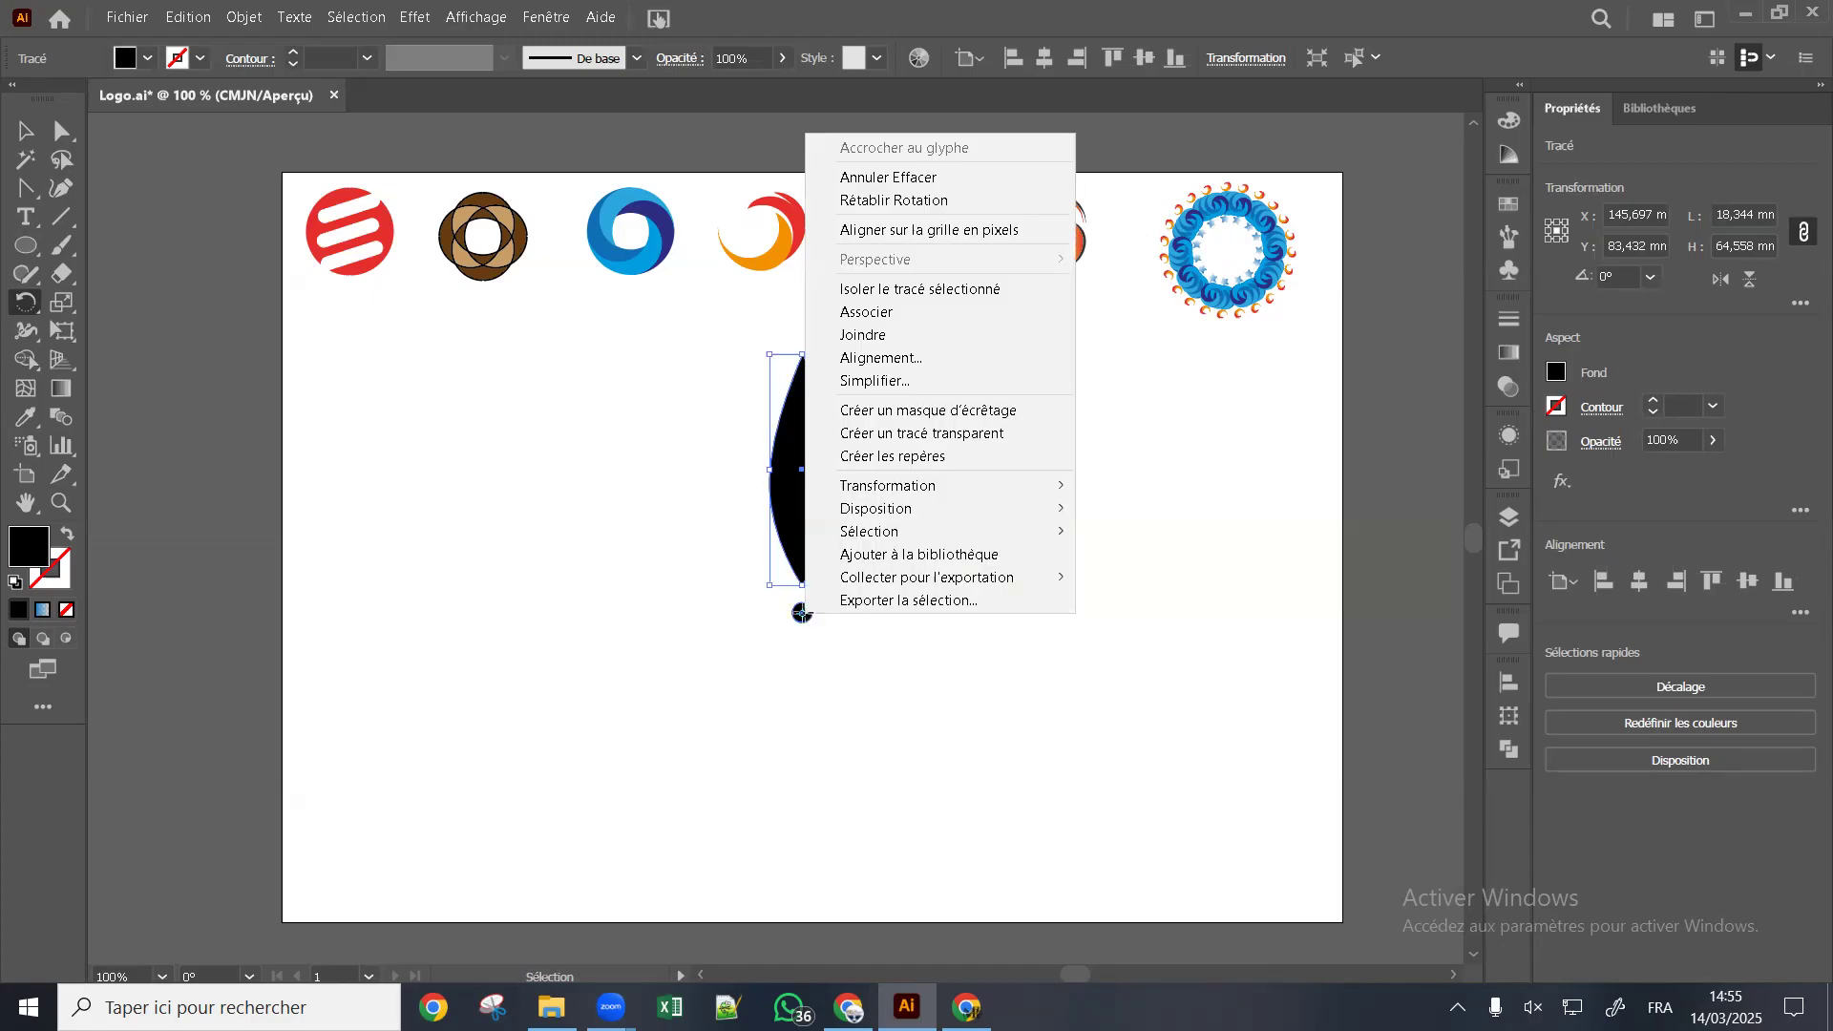
left_click(804, 613)
left_click(804, 614, "ctrl")
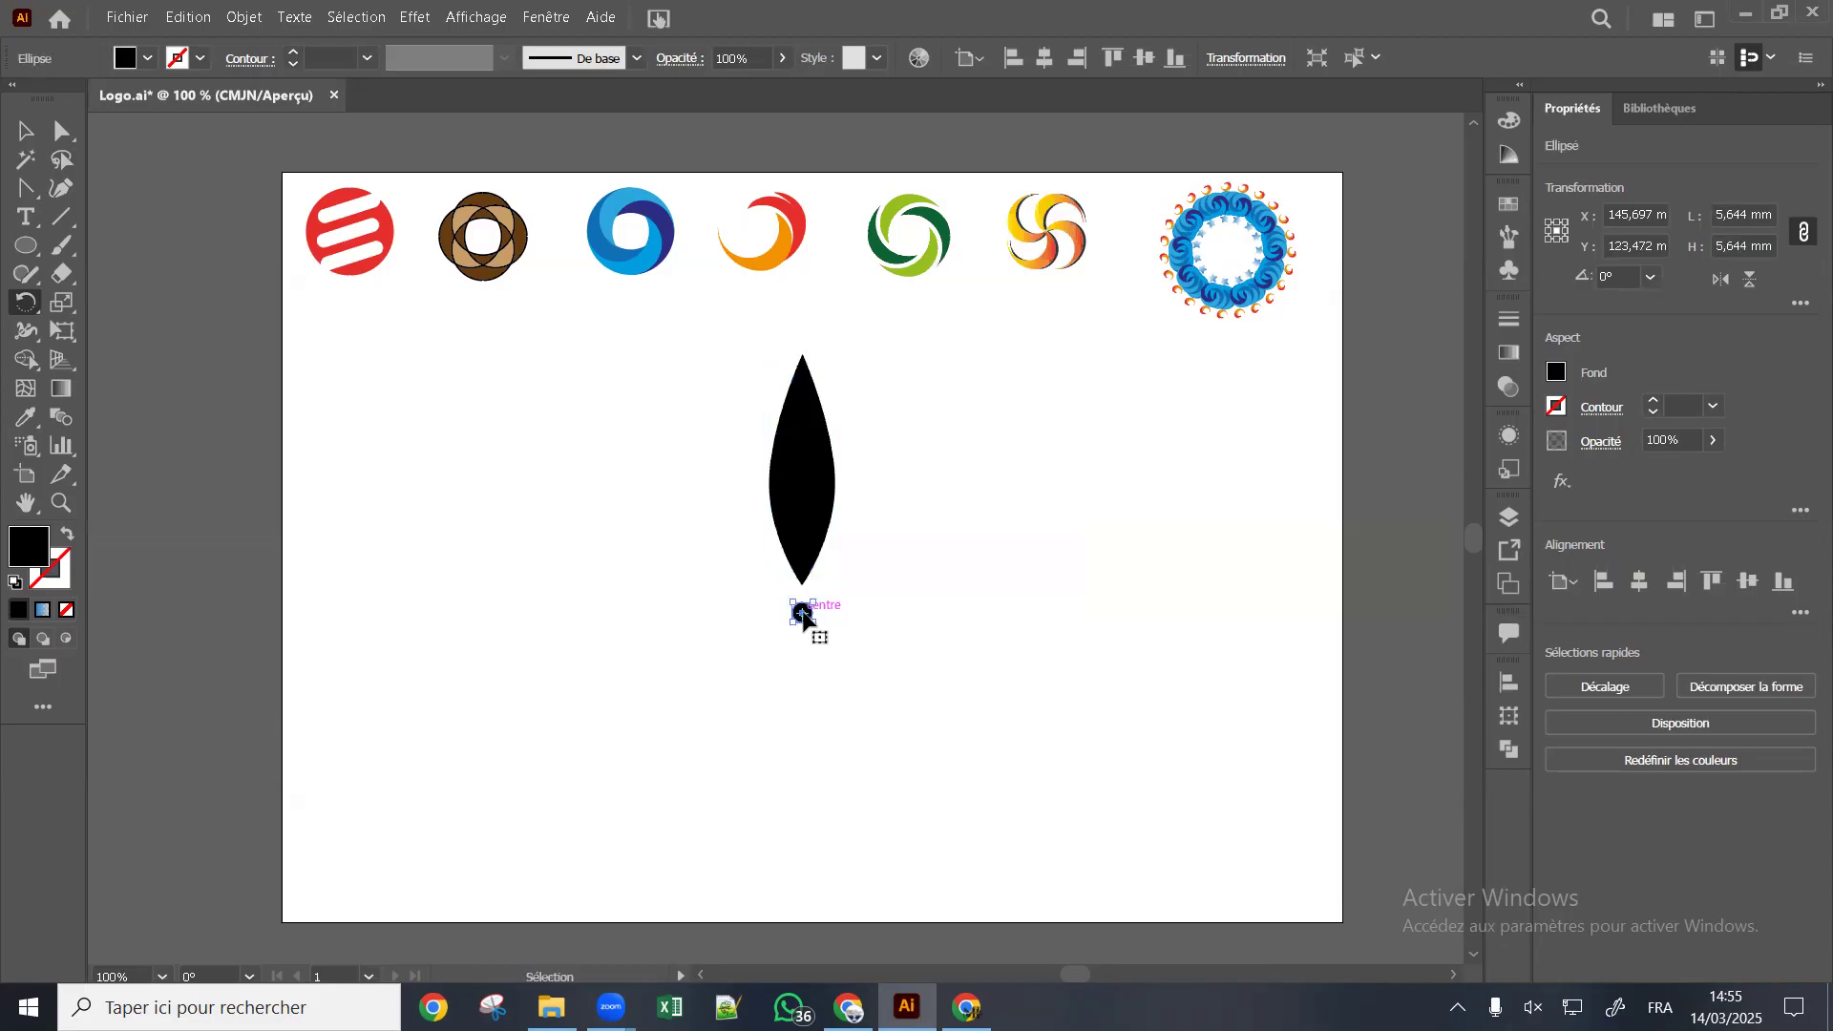
left_click(25, 130)
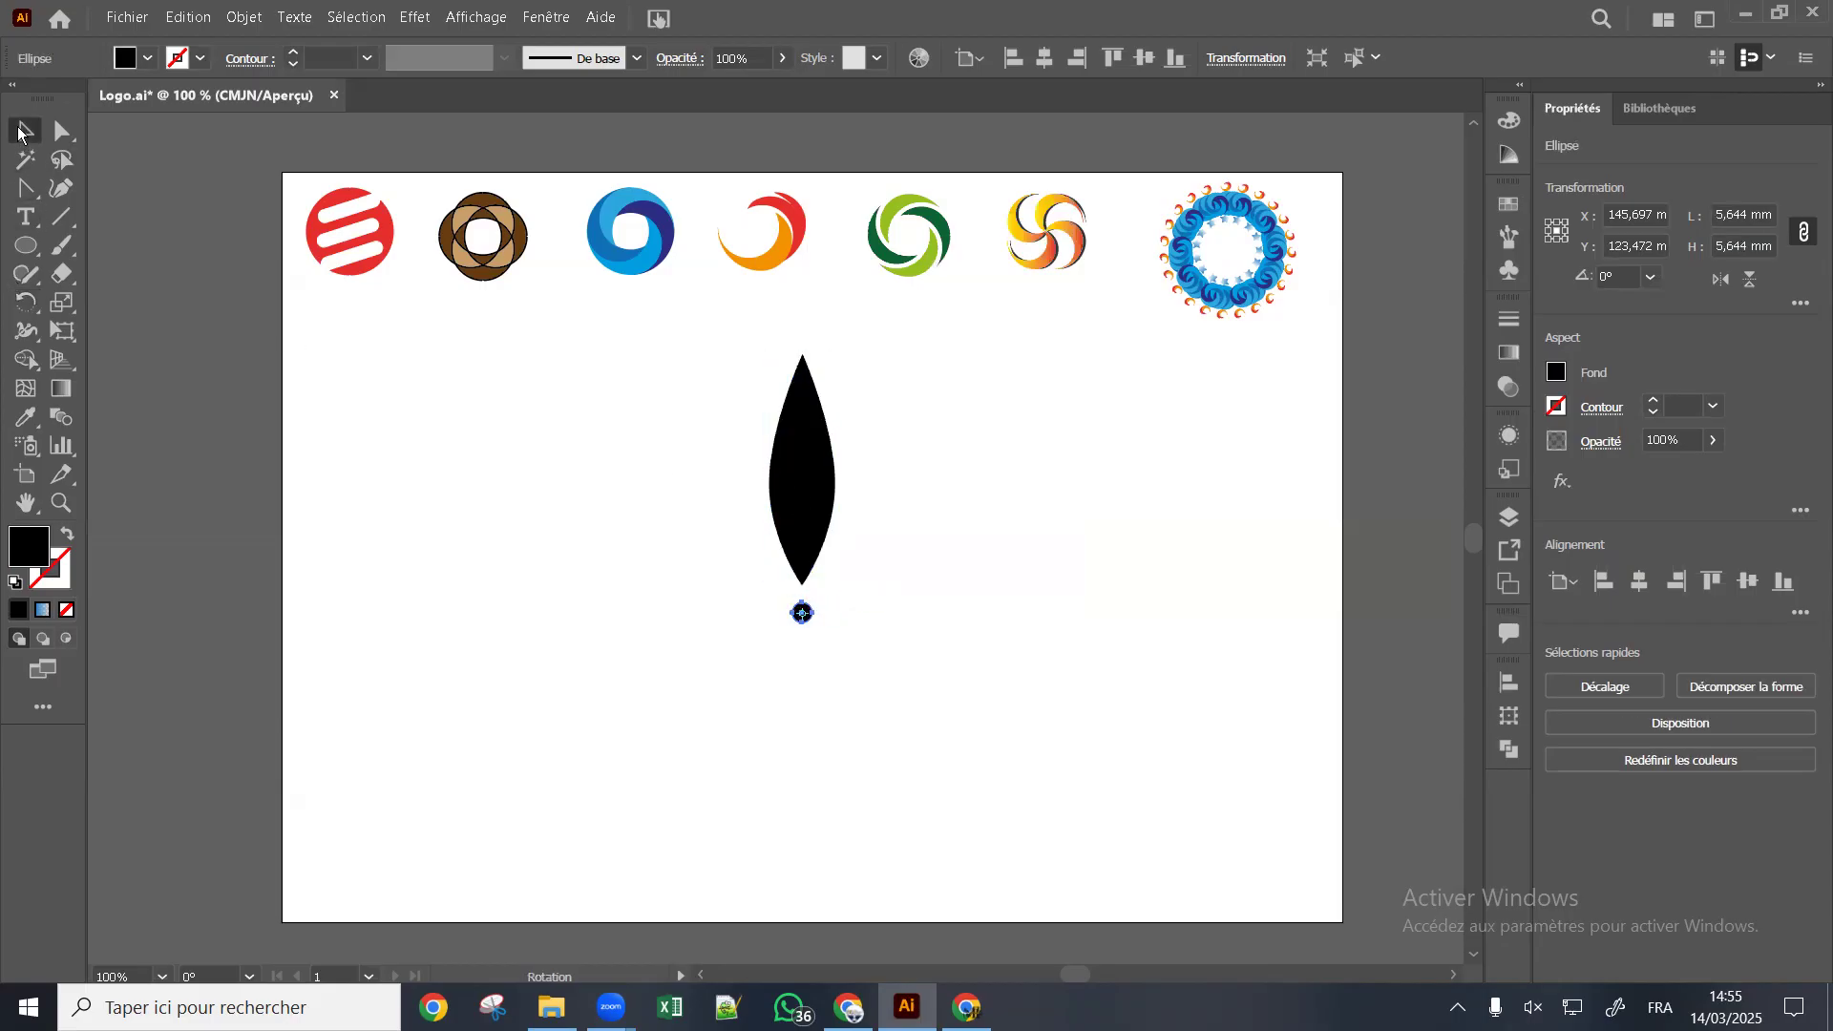
left_click(819, 499)
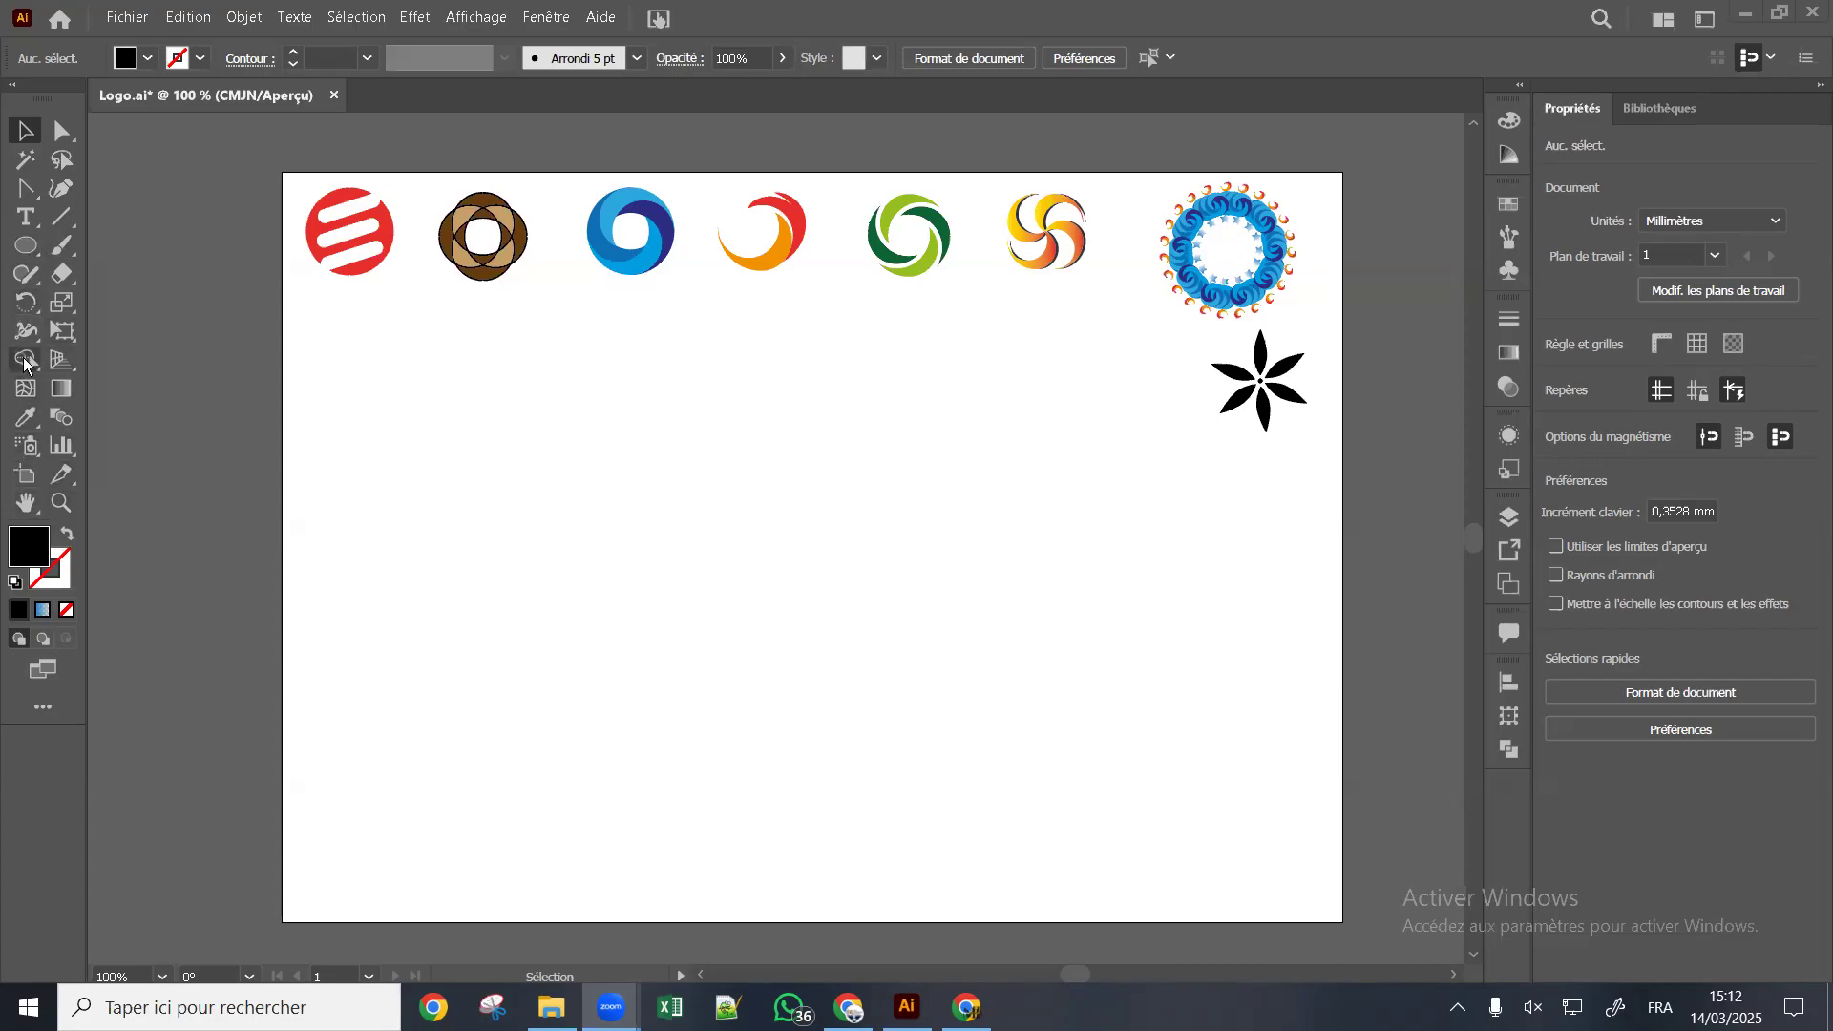
Shorten the artboard to about 80 mm high and add a second artboard about 297 × 150 mm directly below it
left_click(28, 475)
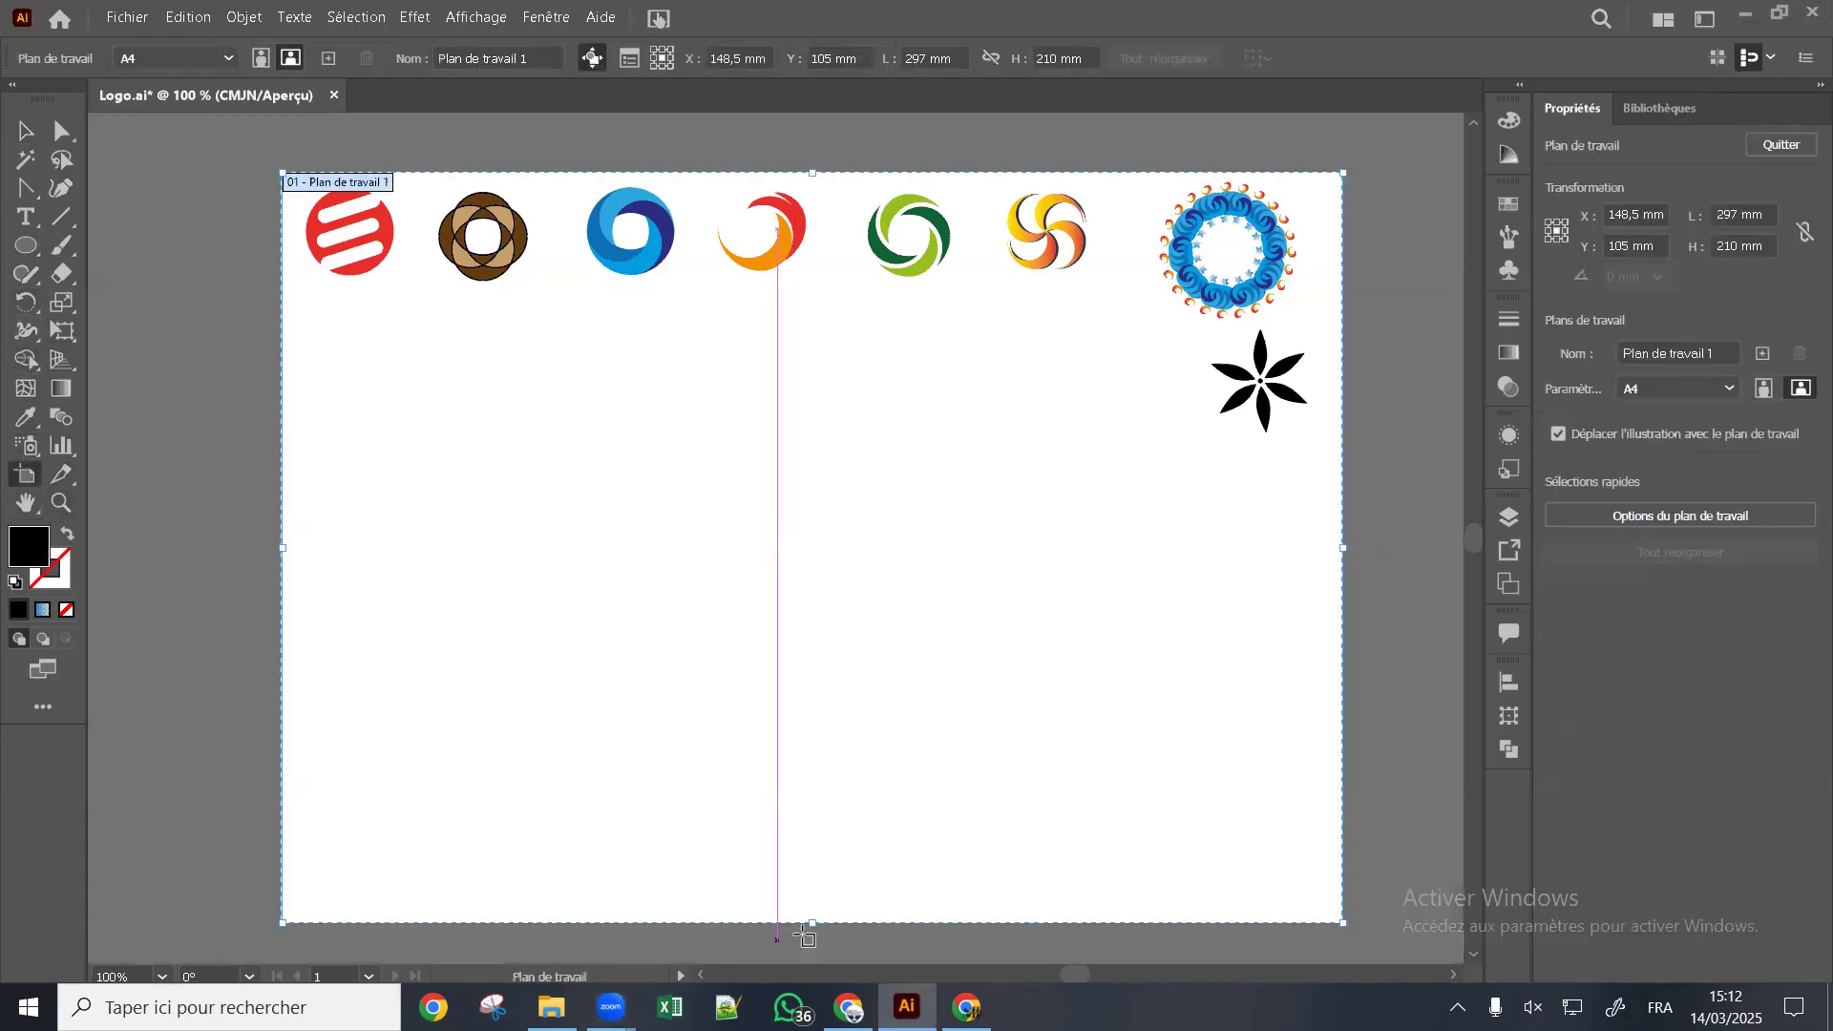
left_click_drag(813, 921, 829, 459)
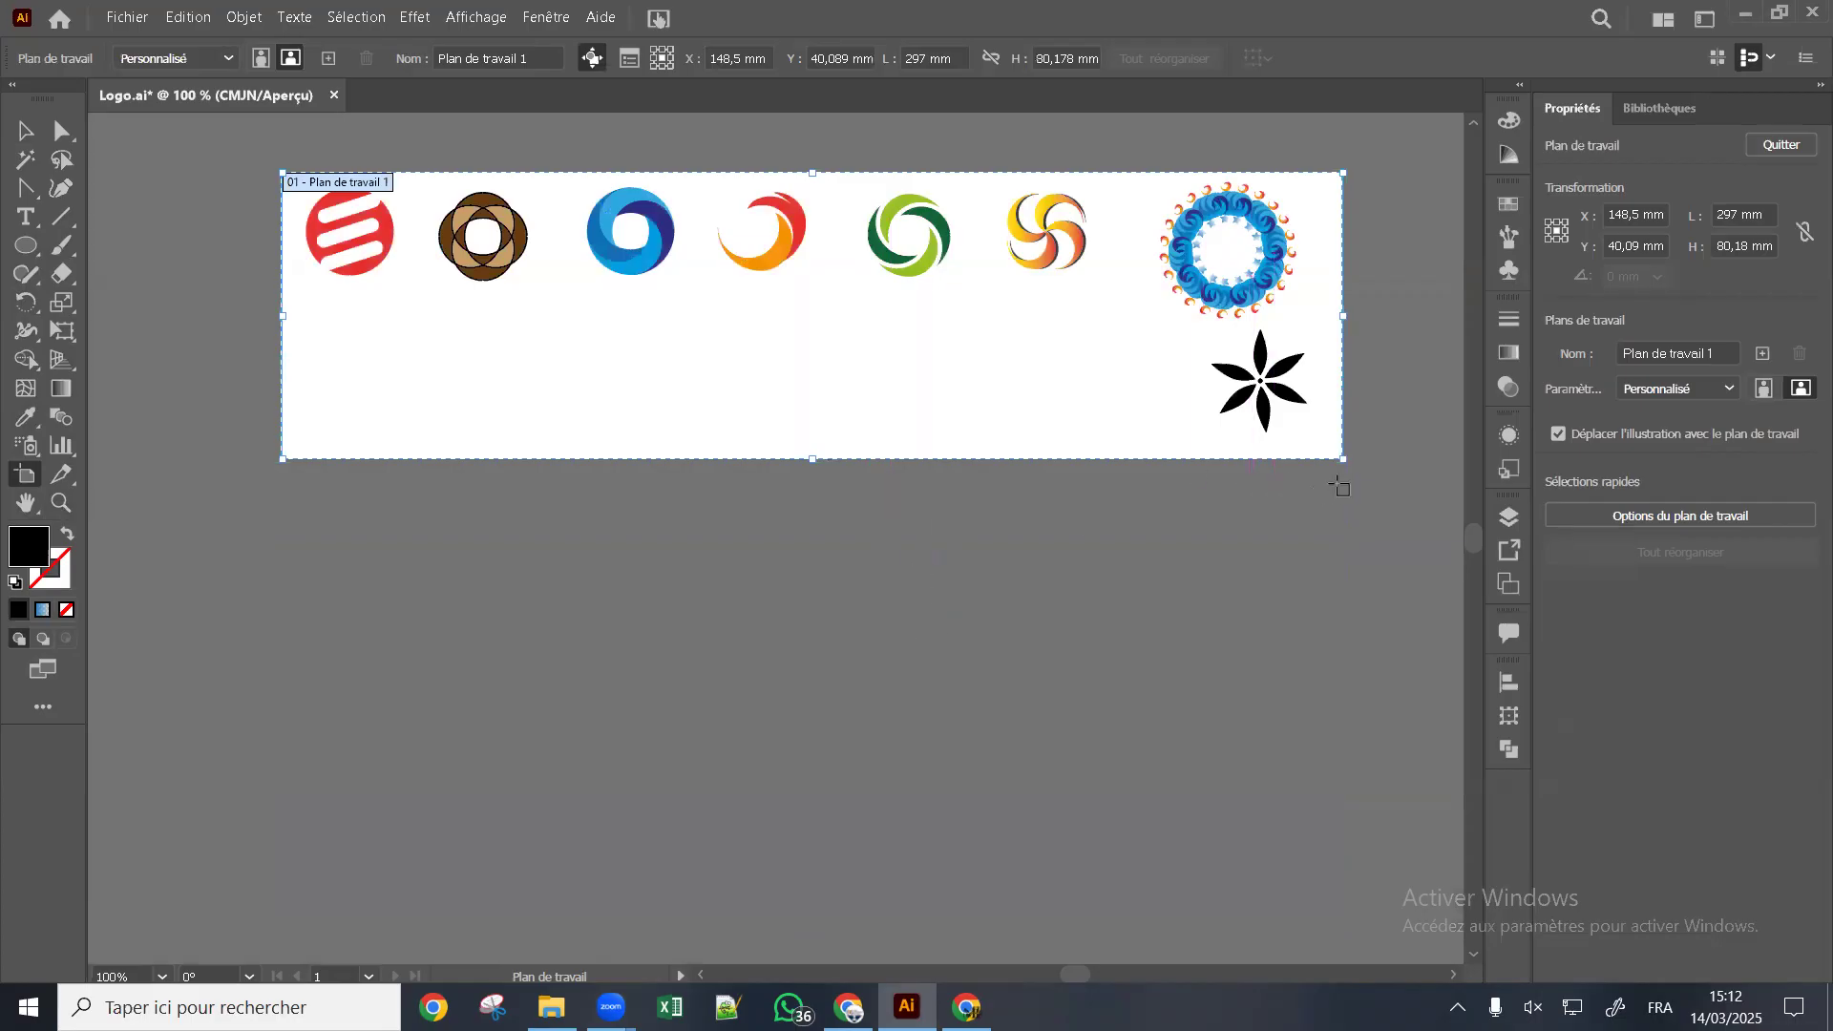
mouse_move(1344, 485)
left_mouse_down()
mouse_move(458, 730)
mouse_move(323, 804)
mouse_move(278, 910)
mouse_move(284, 947)
left_mouse_up()
scroll(749, 625, "down", 2)
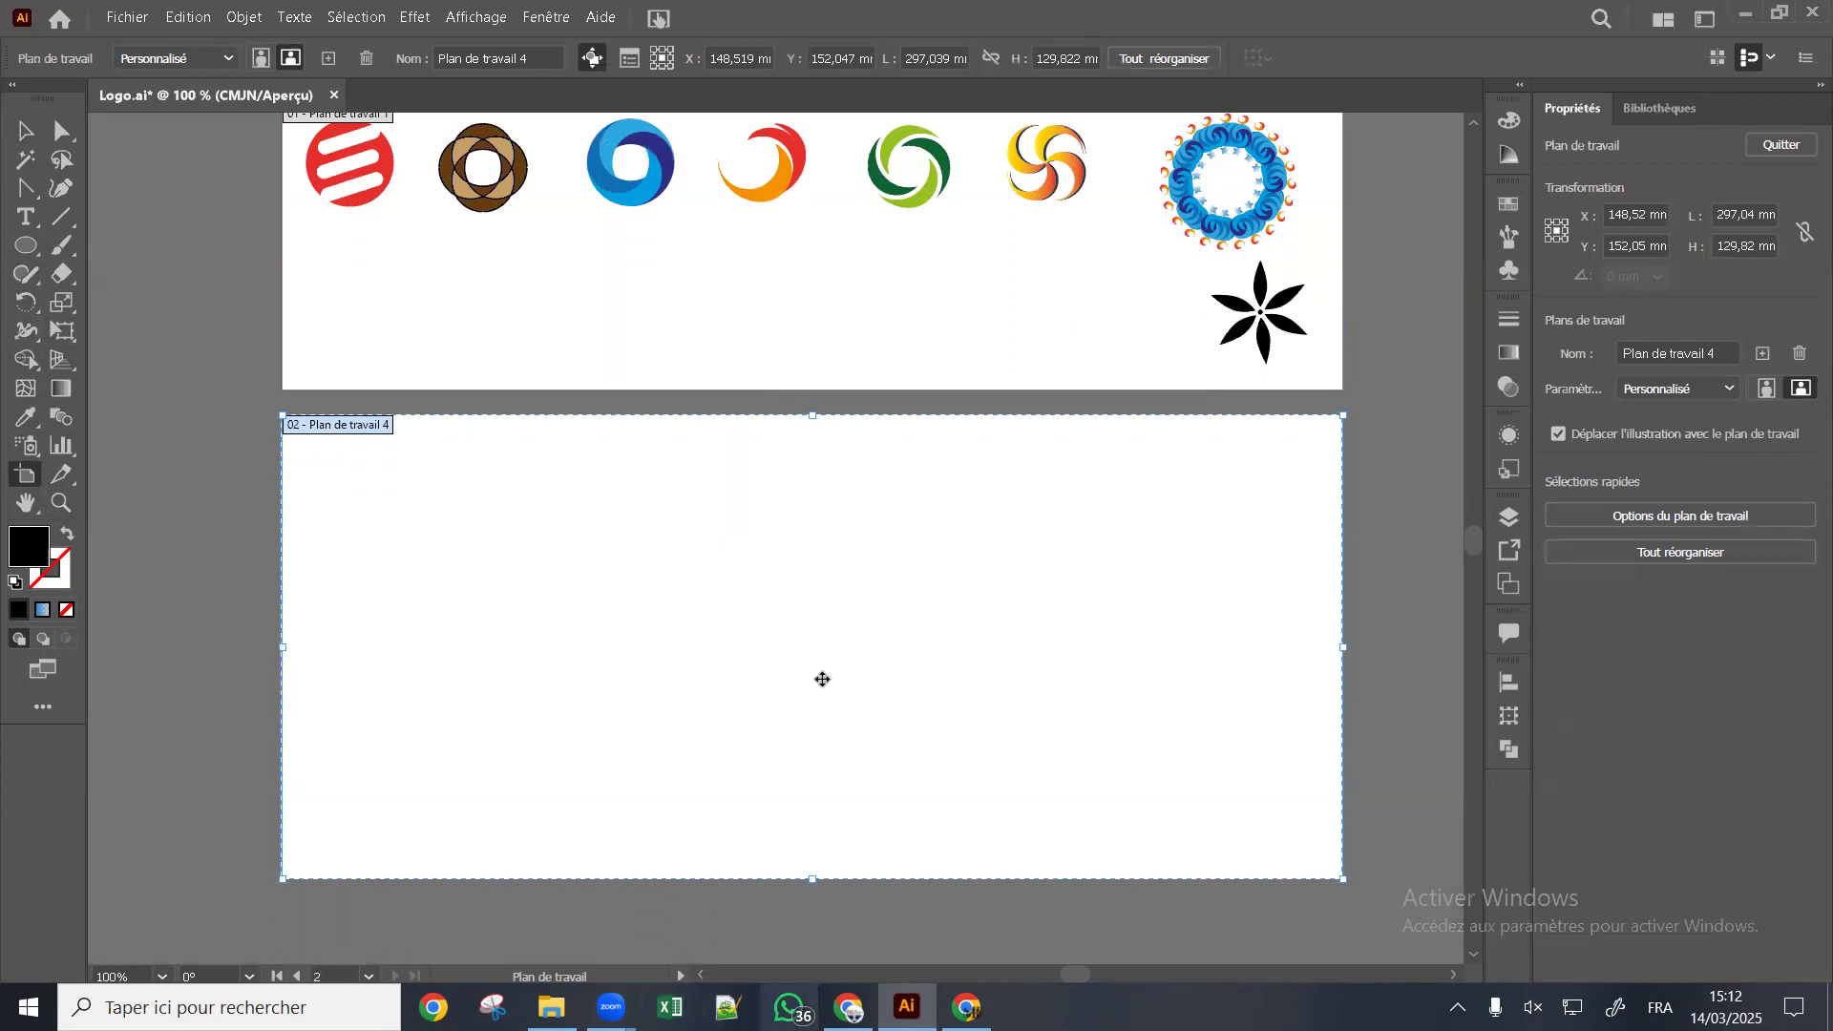
left_click_drag(813, 878, 813, 948)
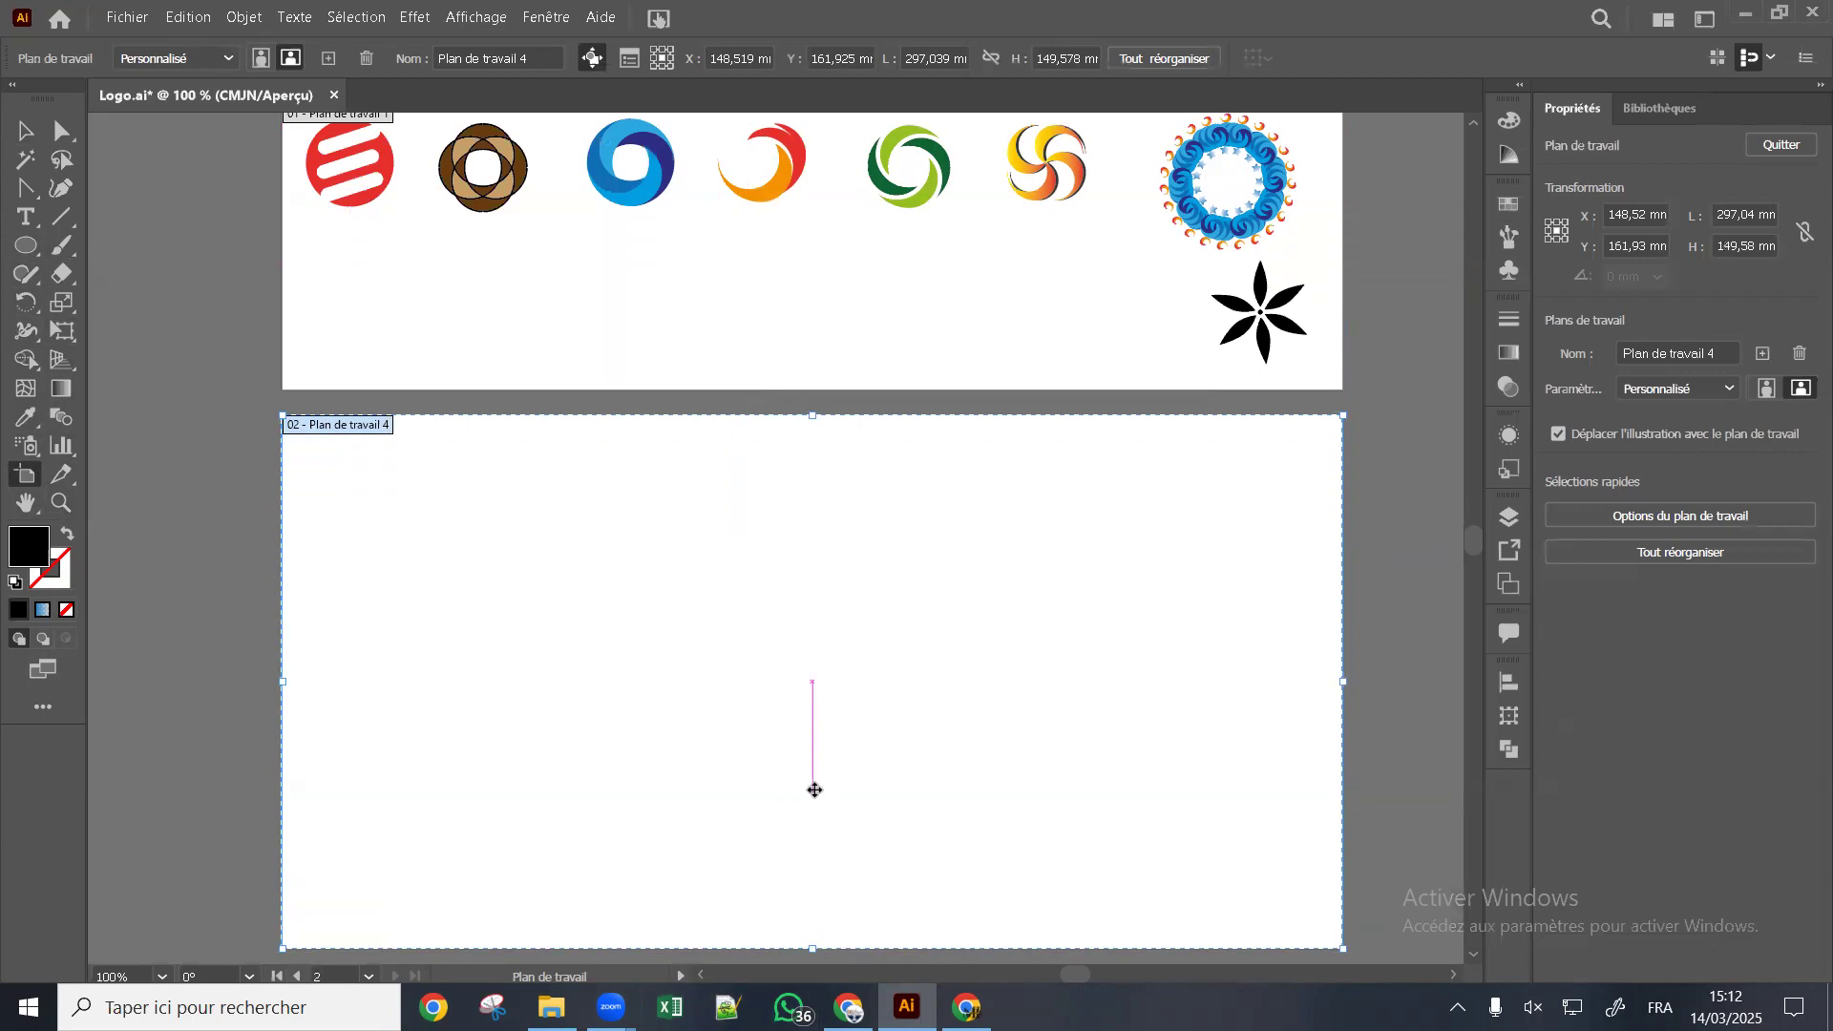
key("Escape")
scroll(833, 632, "down", 2)
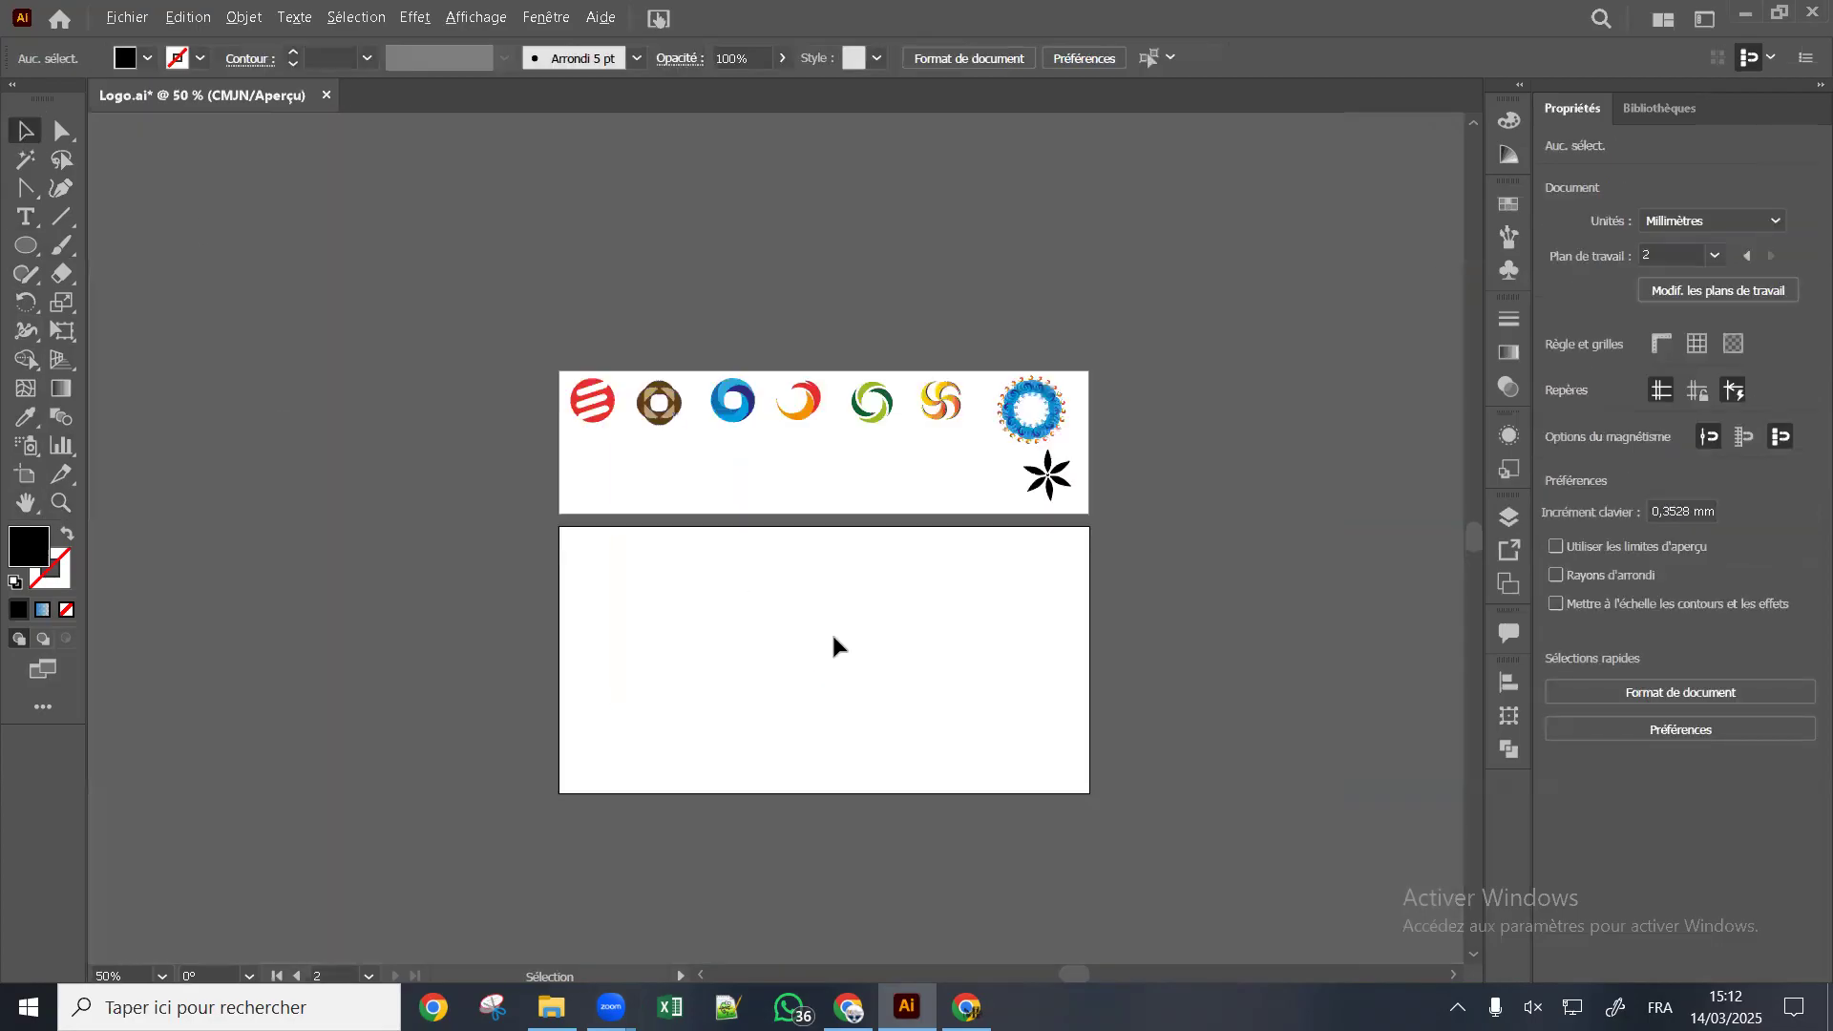
Show the document's symbols and place an instance of the Ruban ring symbol on the empty lower artboard
scroll(832, 632, "up", 1)
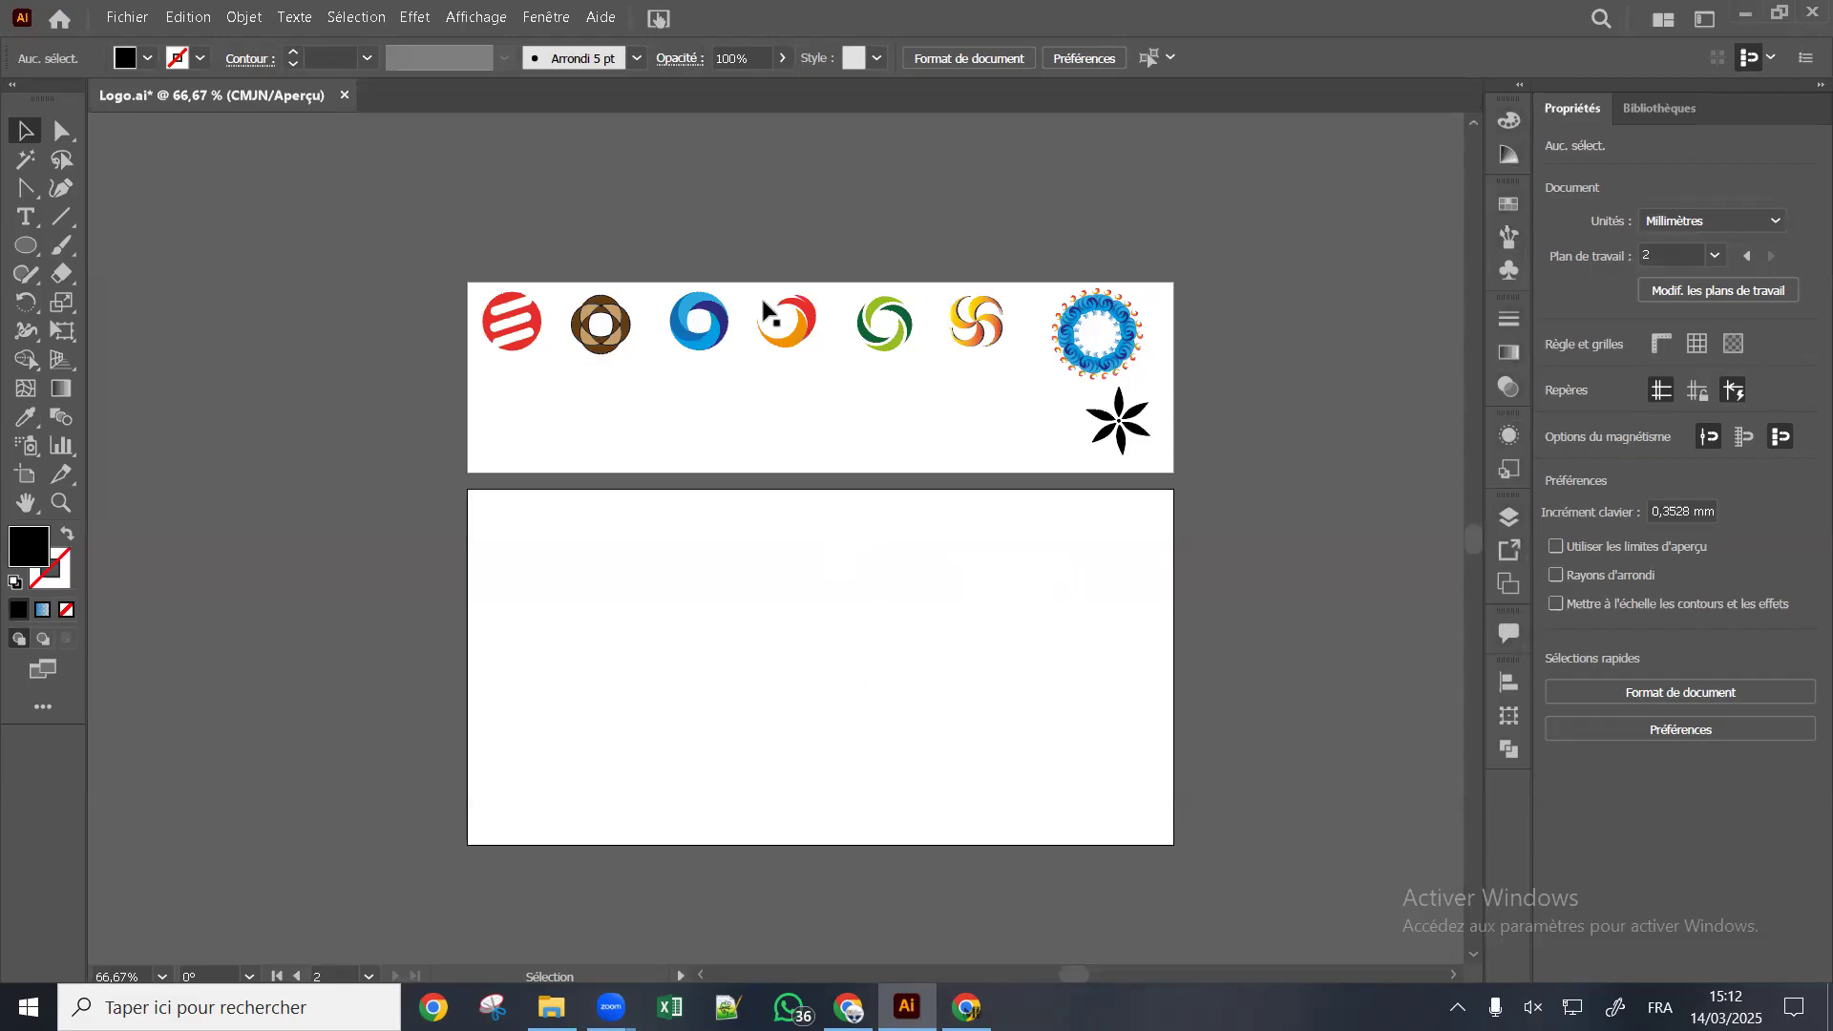
left_click(546, 17)
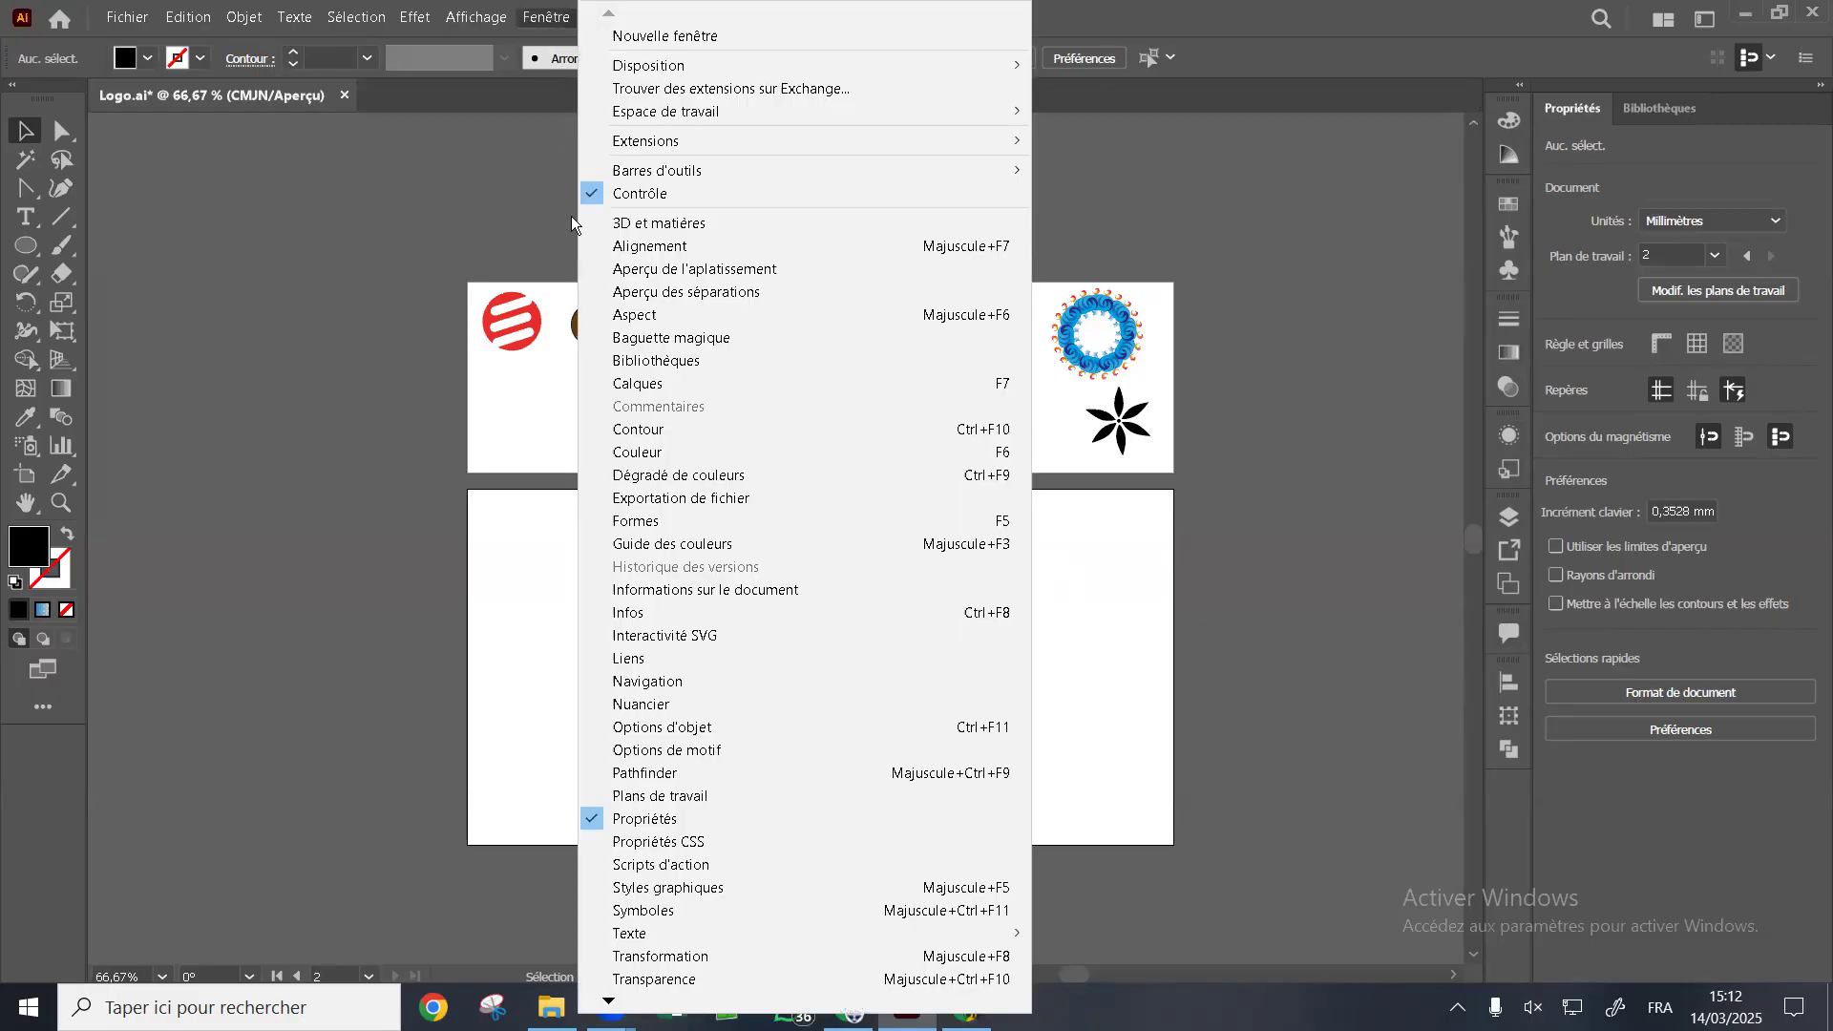
left_click(659, 911)
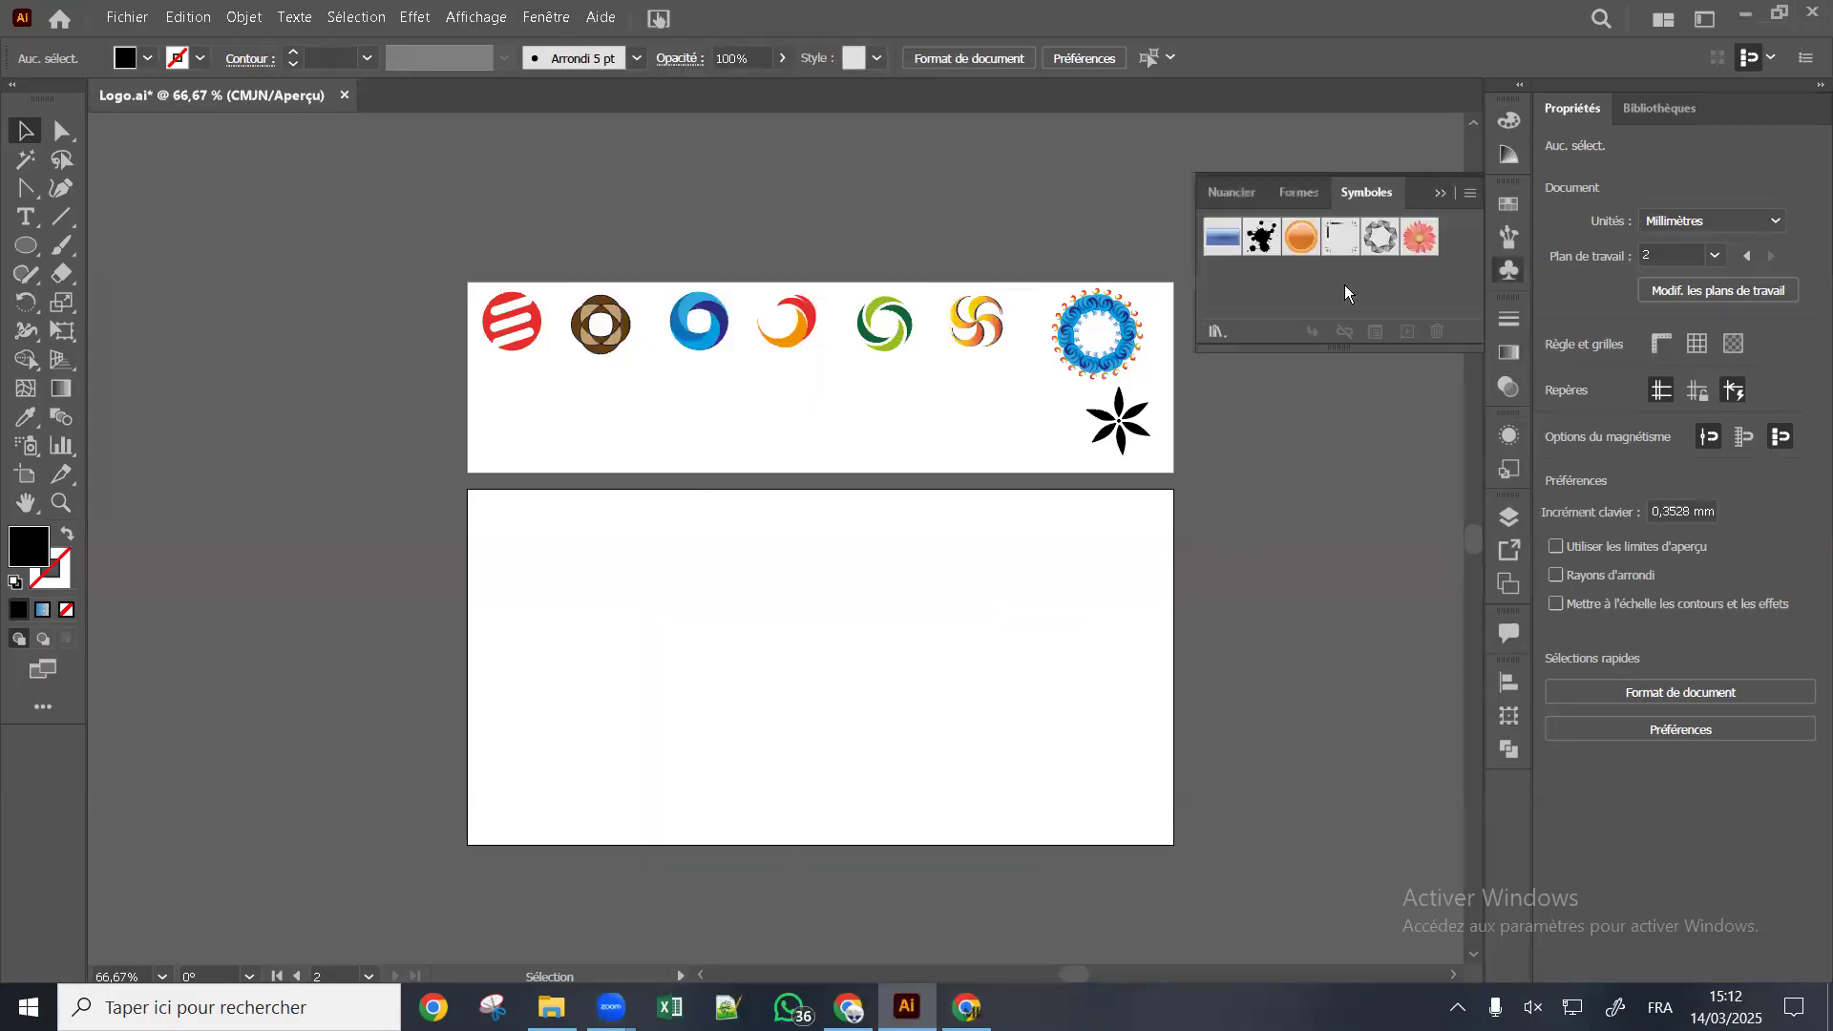
left_click(1381, 238)
left_click_drag(1380, 245, 772, 705)
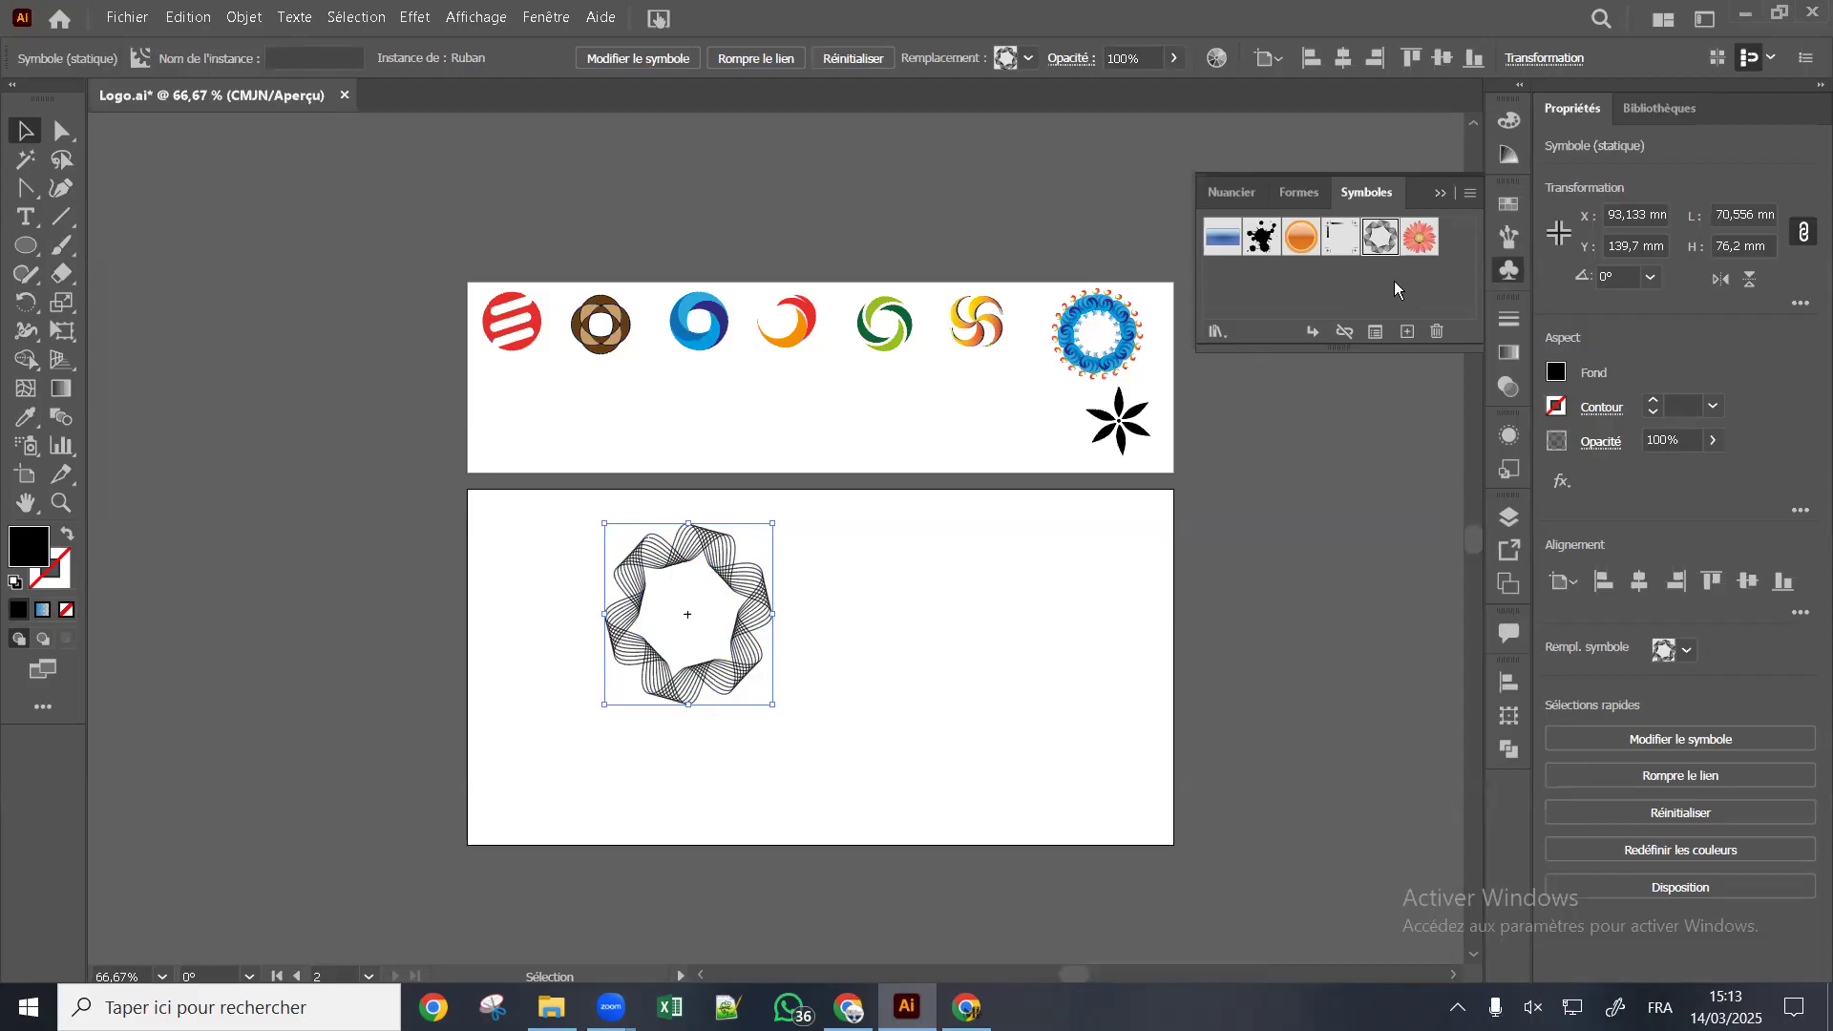
Place an instance of the Gerbera flower symbol on the lower artboard, to the right of the Ruban ring
double_click(1421, 238)
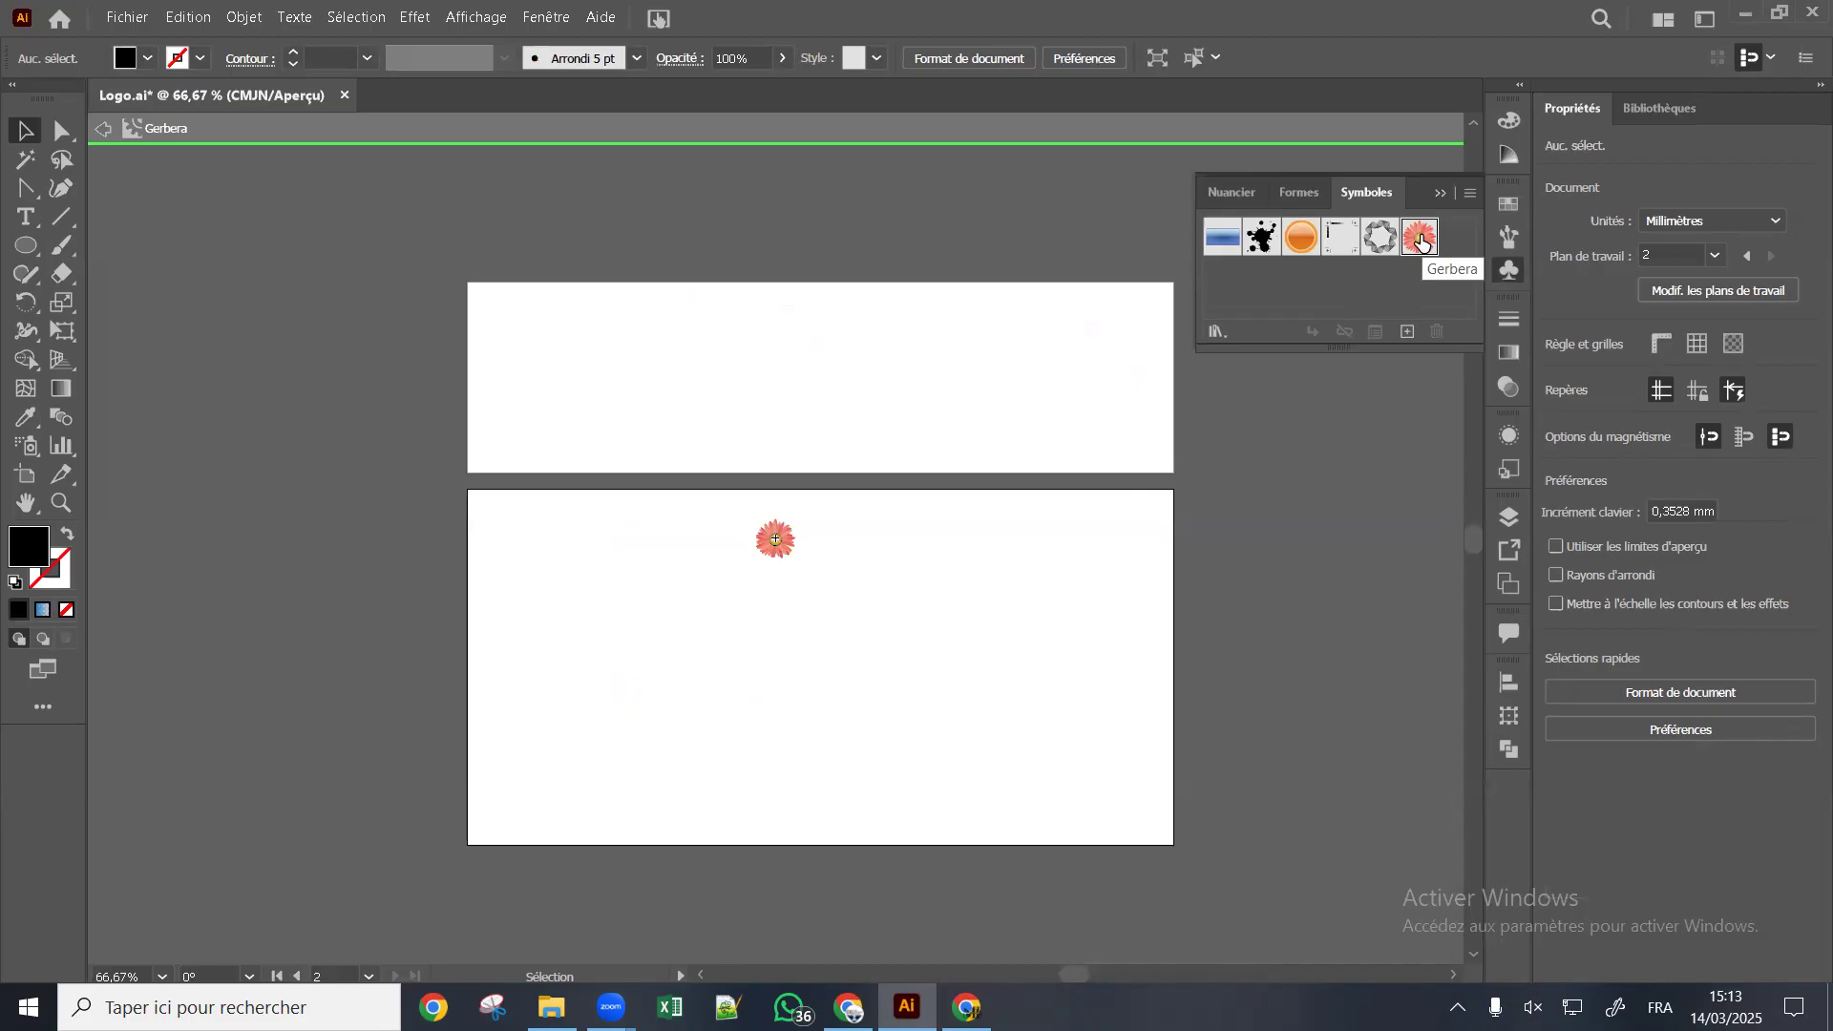
key("Escape")
left_click_drag(1426, 246, 1061, 679)
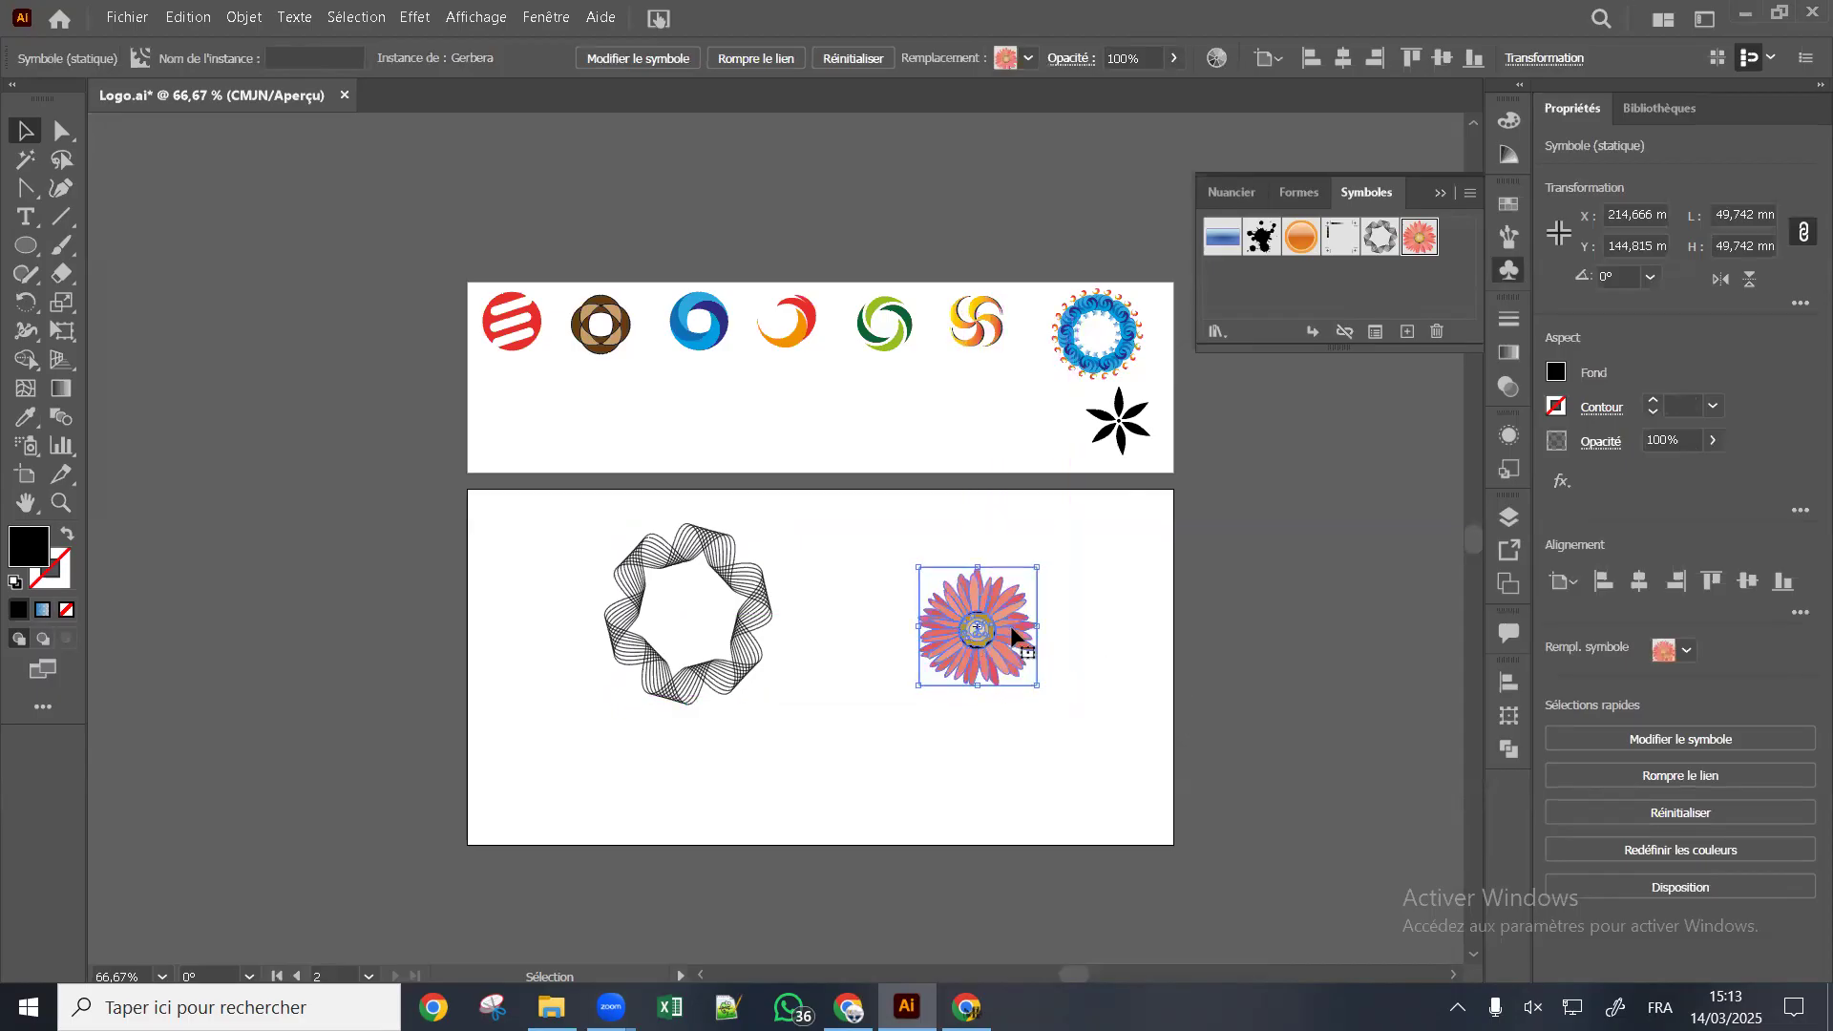
Delete the Gerbera flower and the Ruban ring from the lower artboard
key("Delete")
left_click(756, 623)
key("Delete")
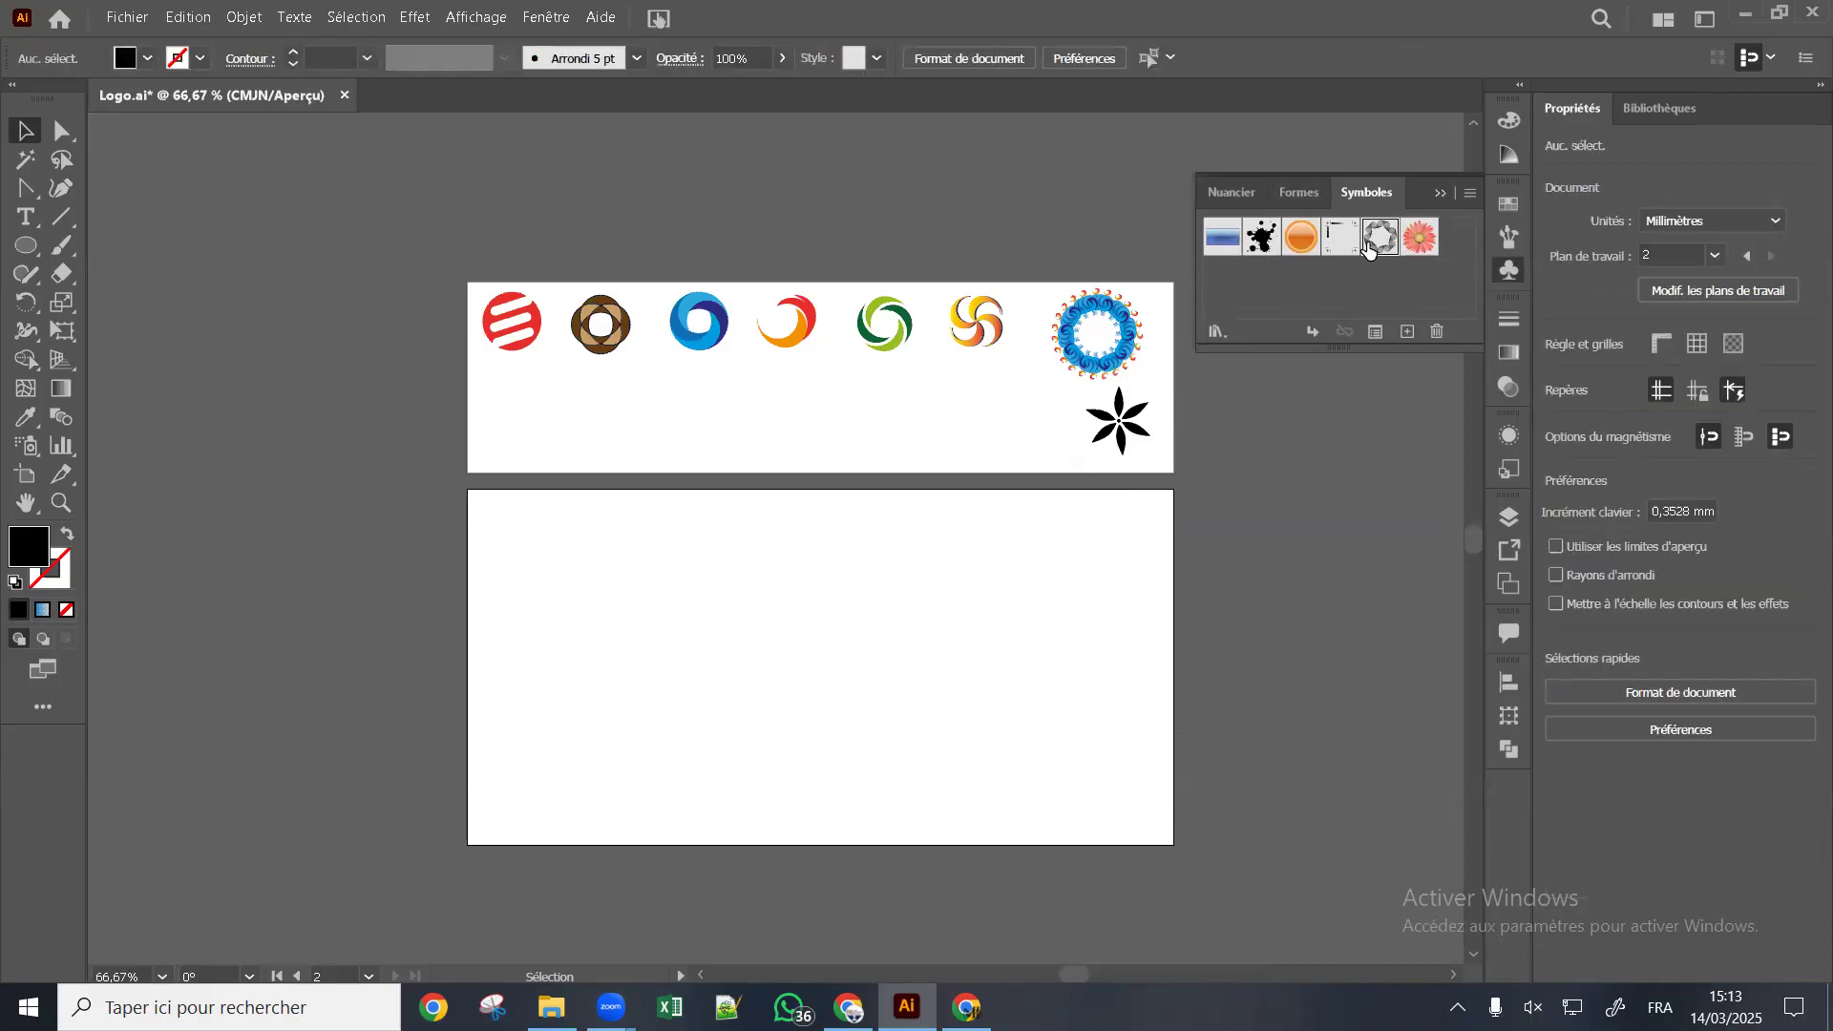
Load the Fleurs symbol library and enlarge it until all its flowers are shown
left_click(1222, 334)
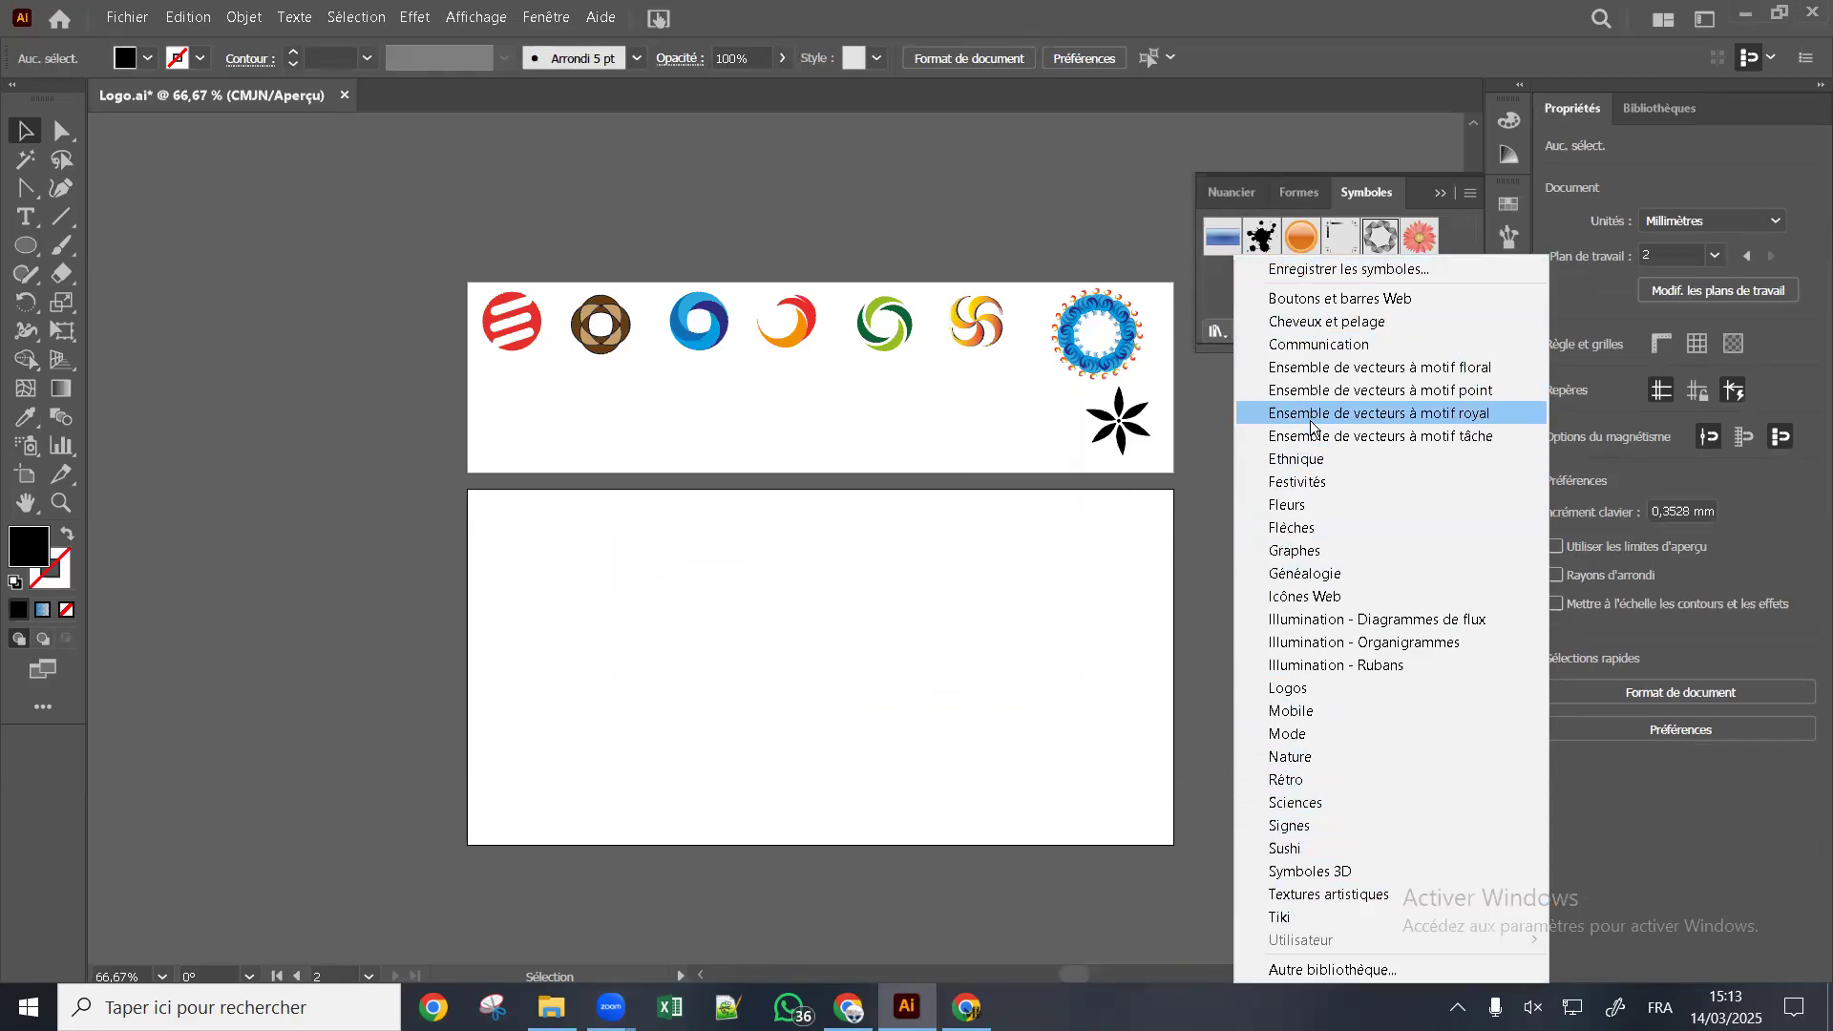
left_click(1289, 504)
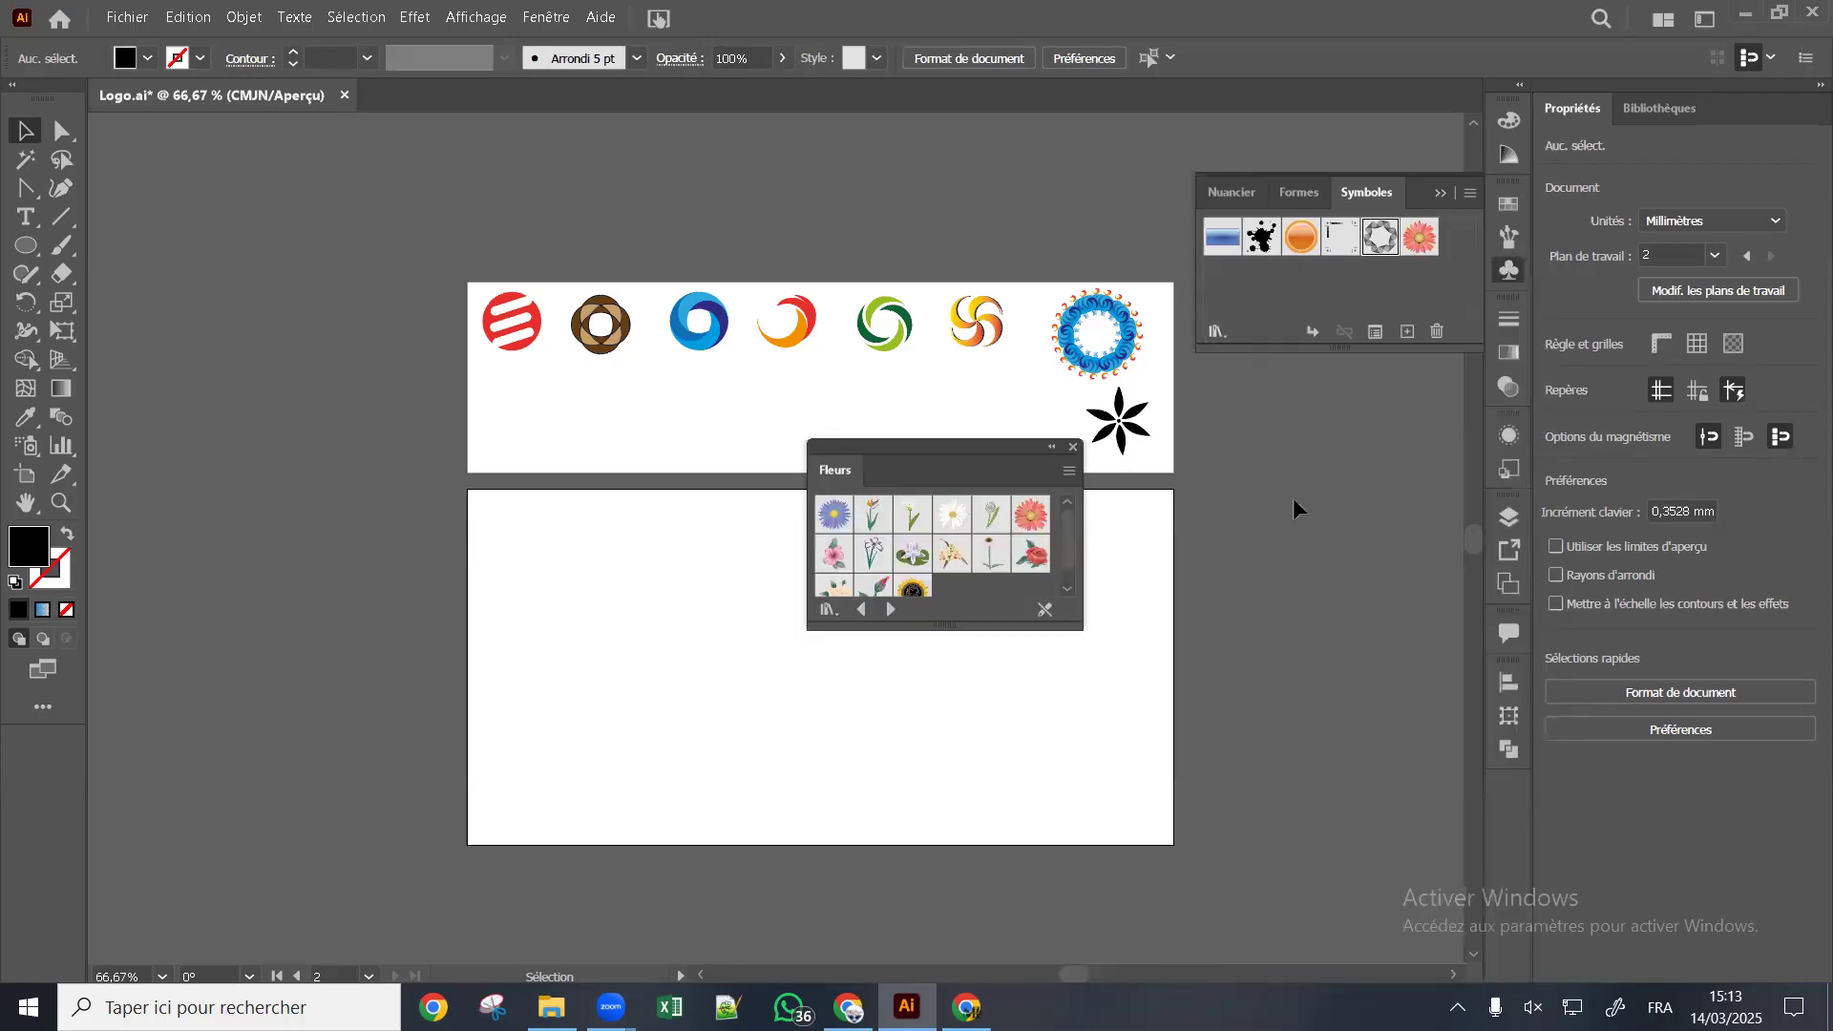
left_click_drag(969, 622, 976, 740)
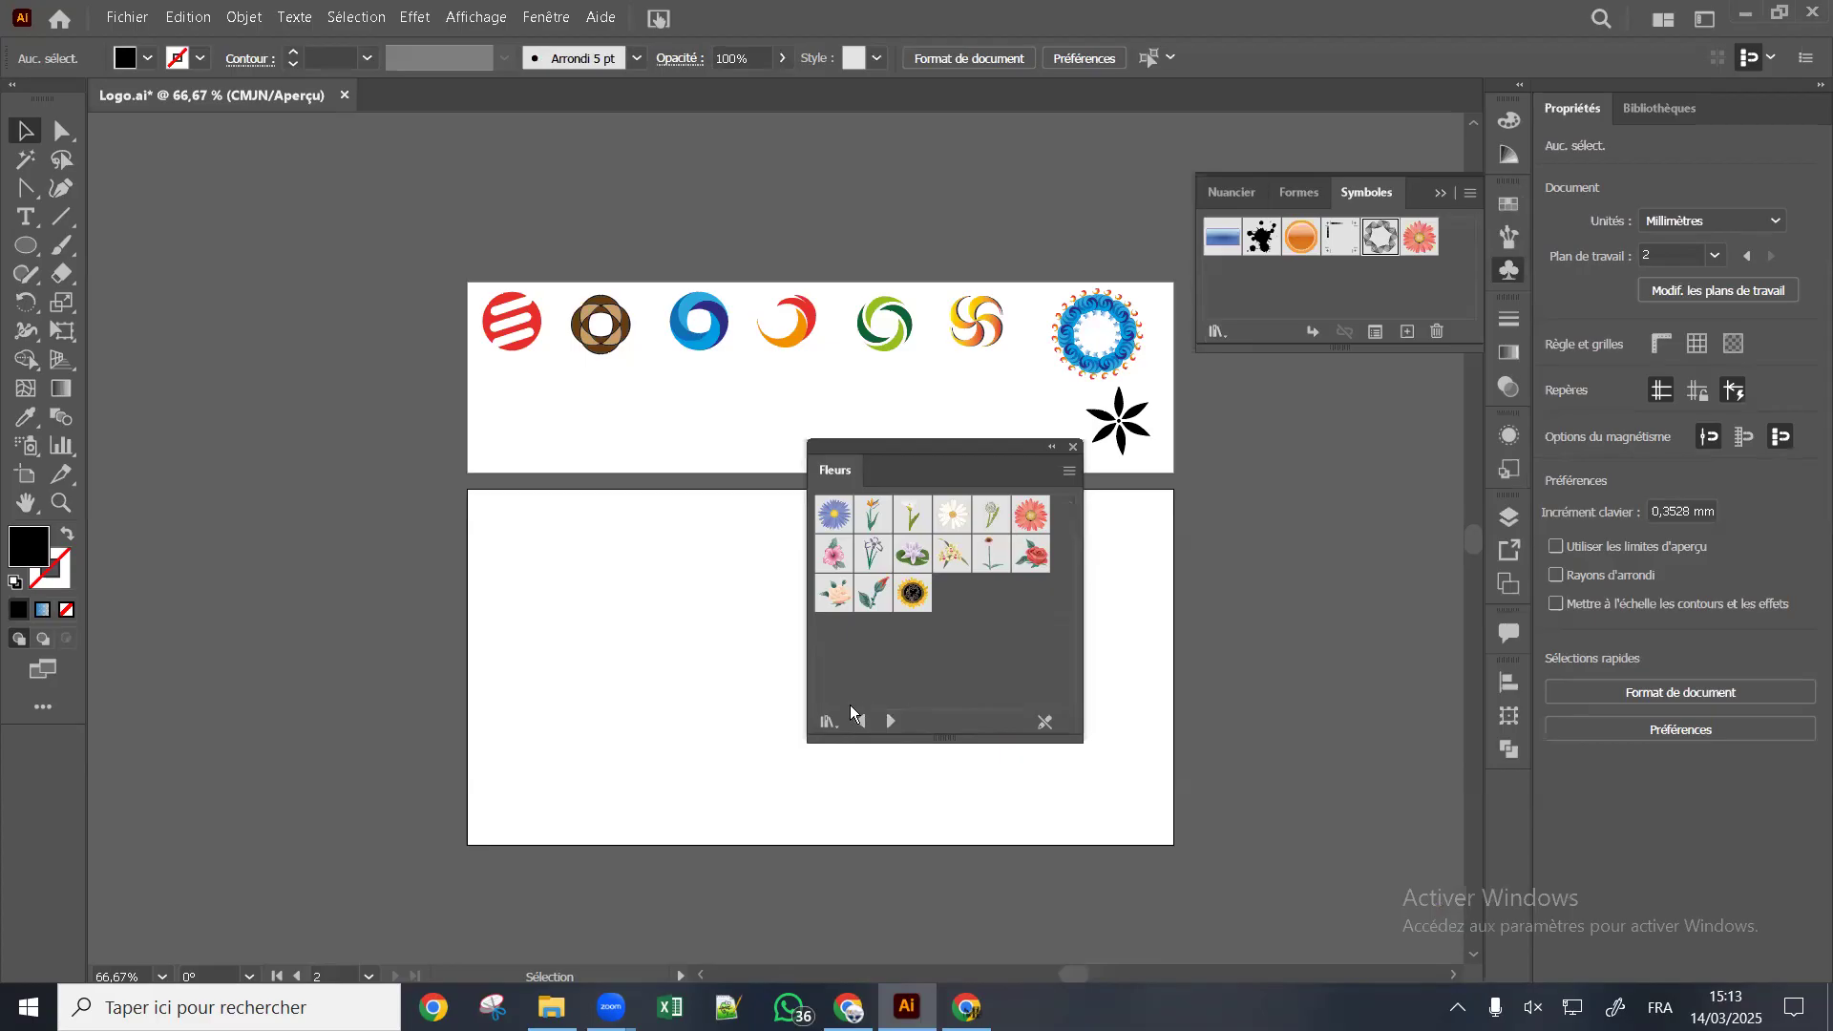
Switch to the Nature symbol library, enlarge its display and add the tall green grass symbol to the document's symbols
left_click(827, 723)
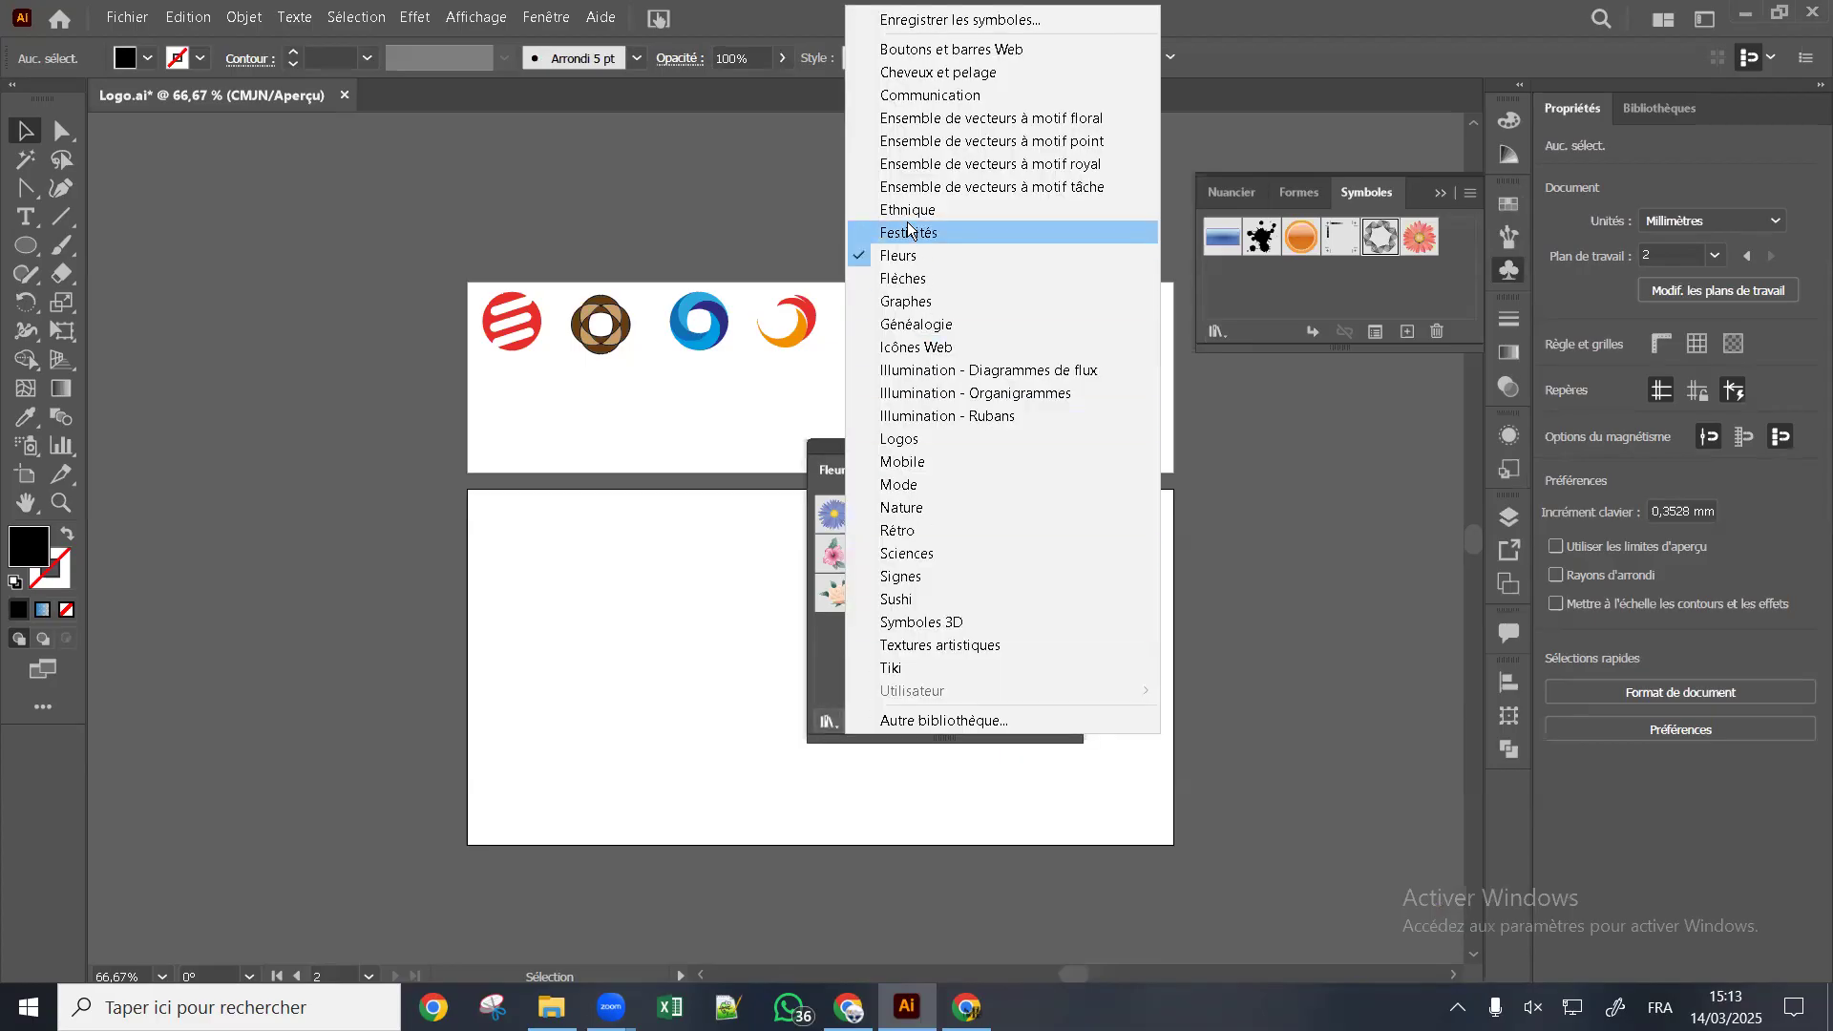
left_click(901, 516)
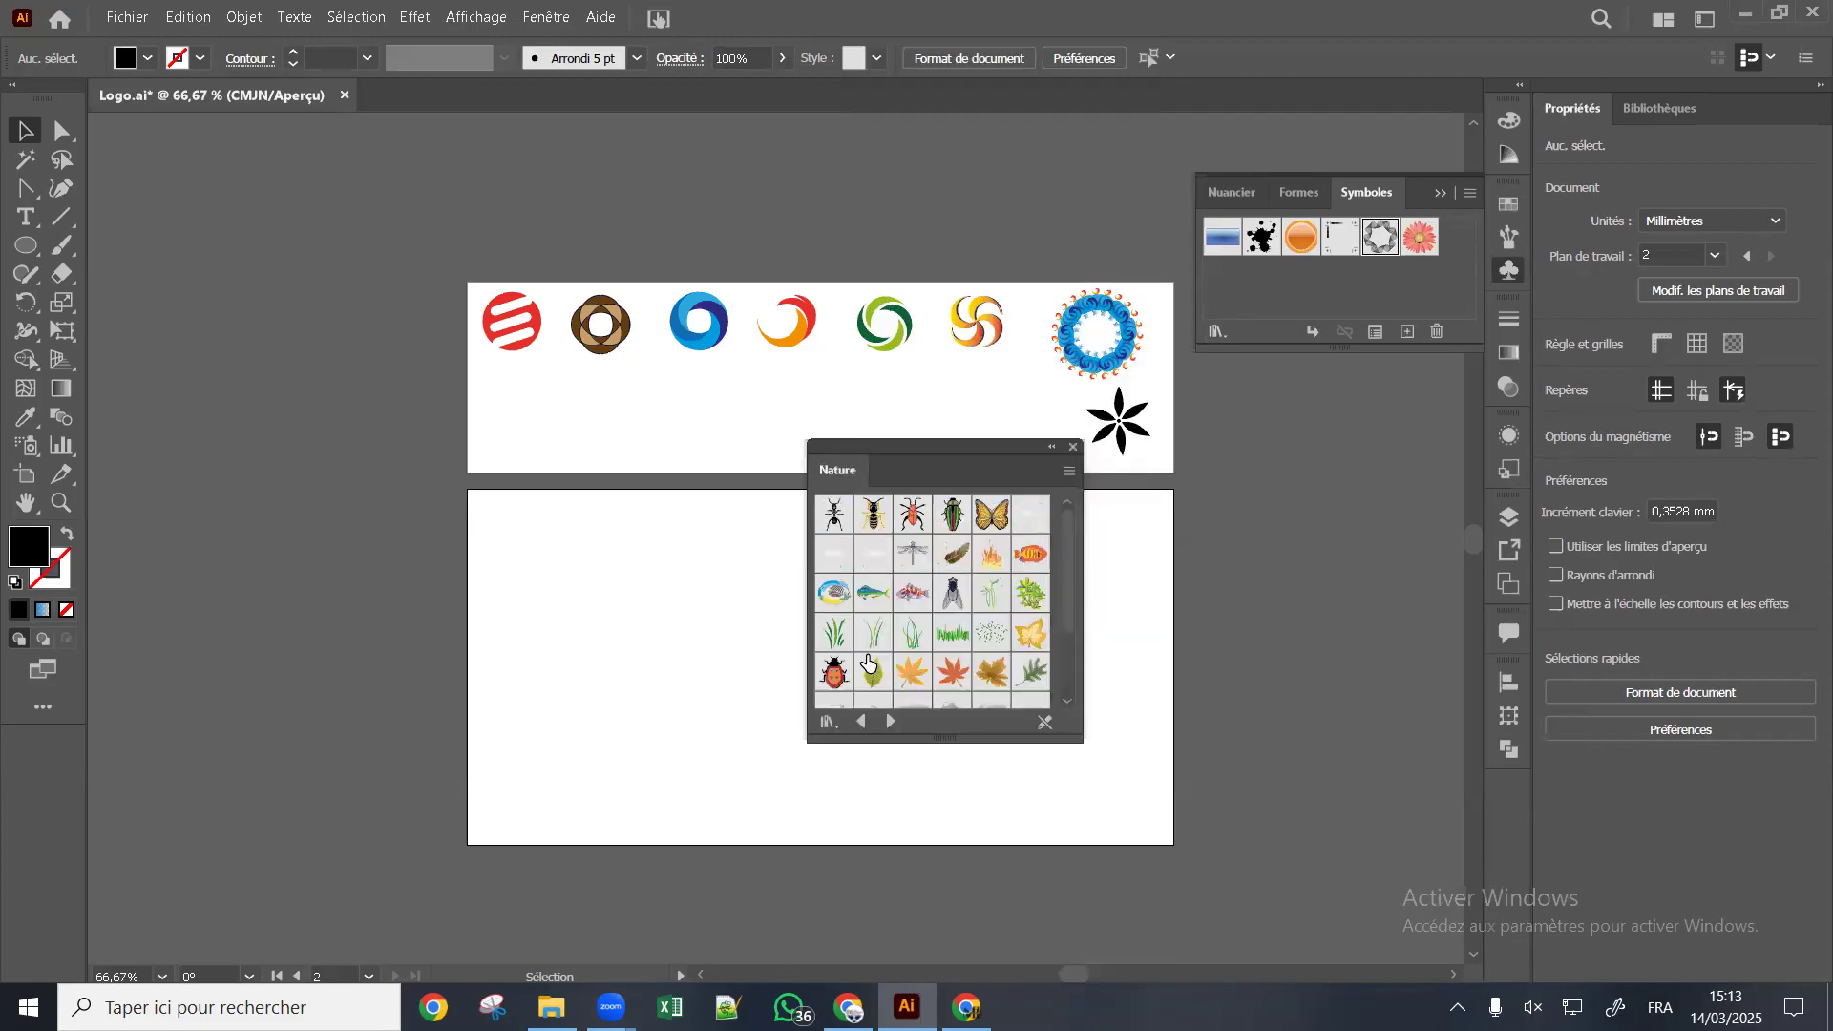
left_click_drag(989, 738, 959, 860)
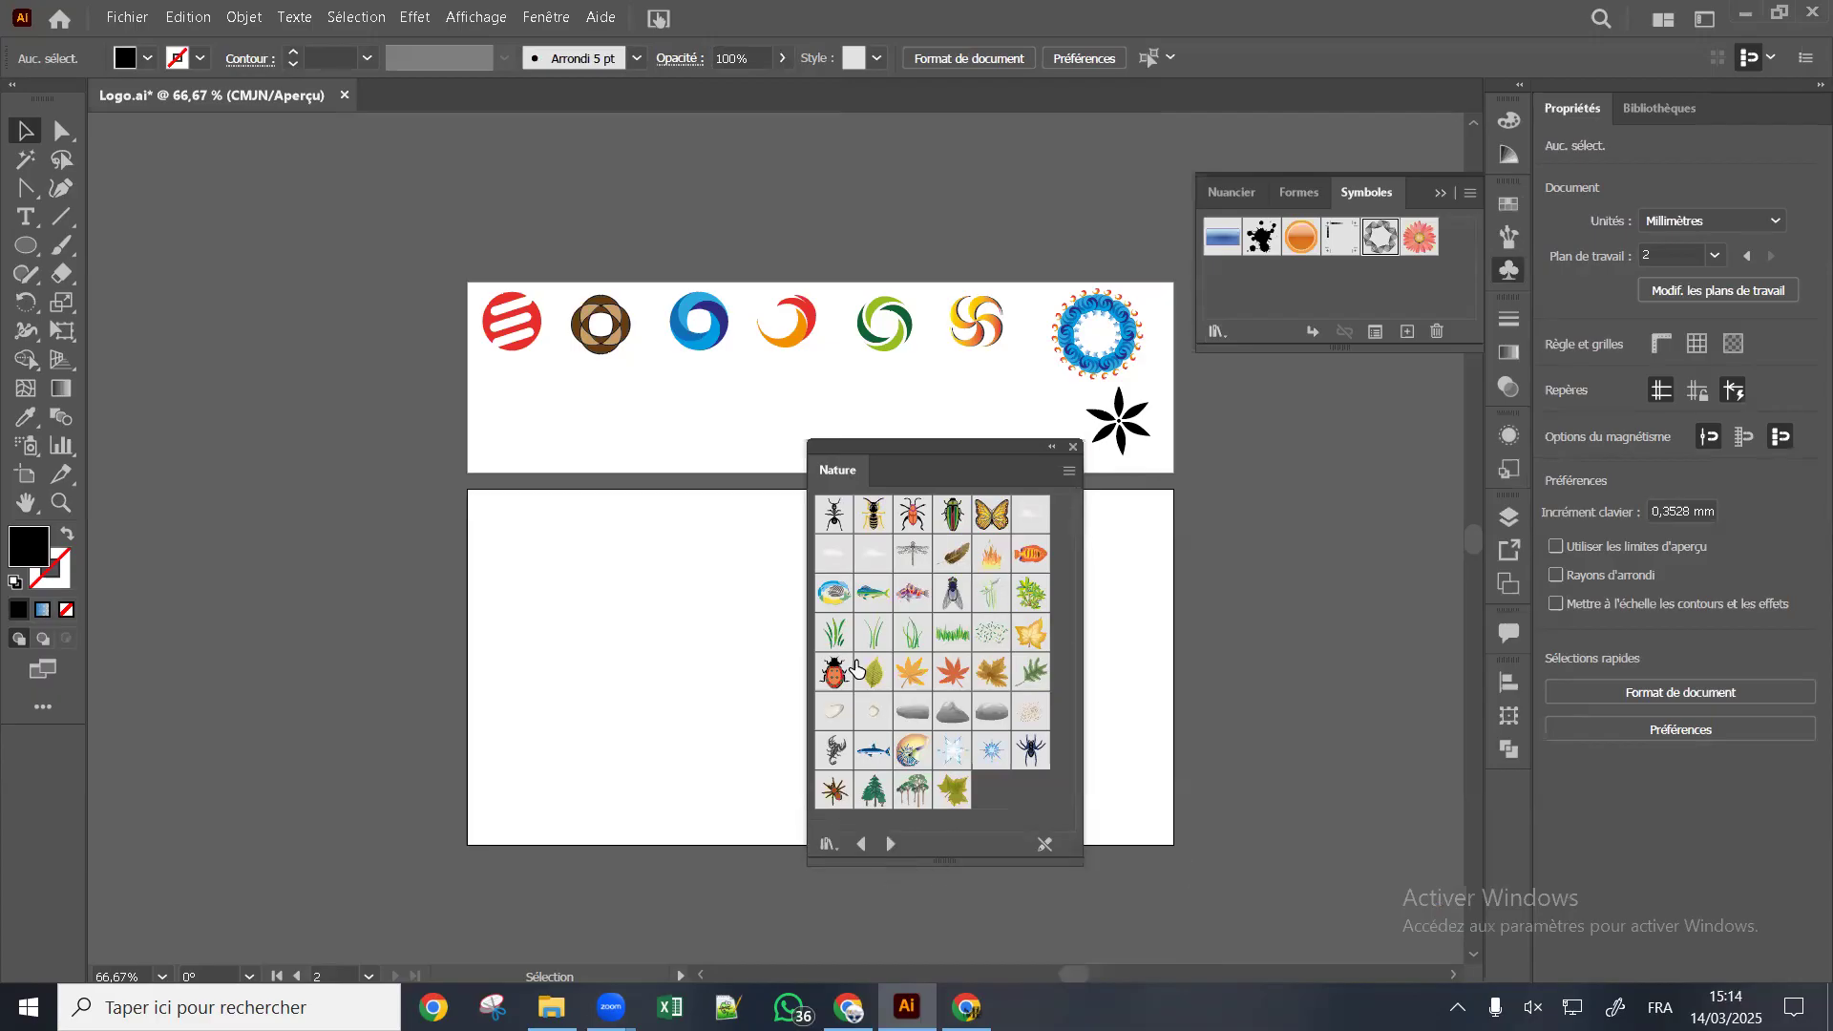
left_click(830, 638)
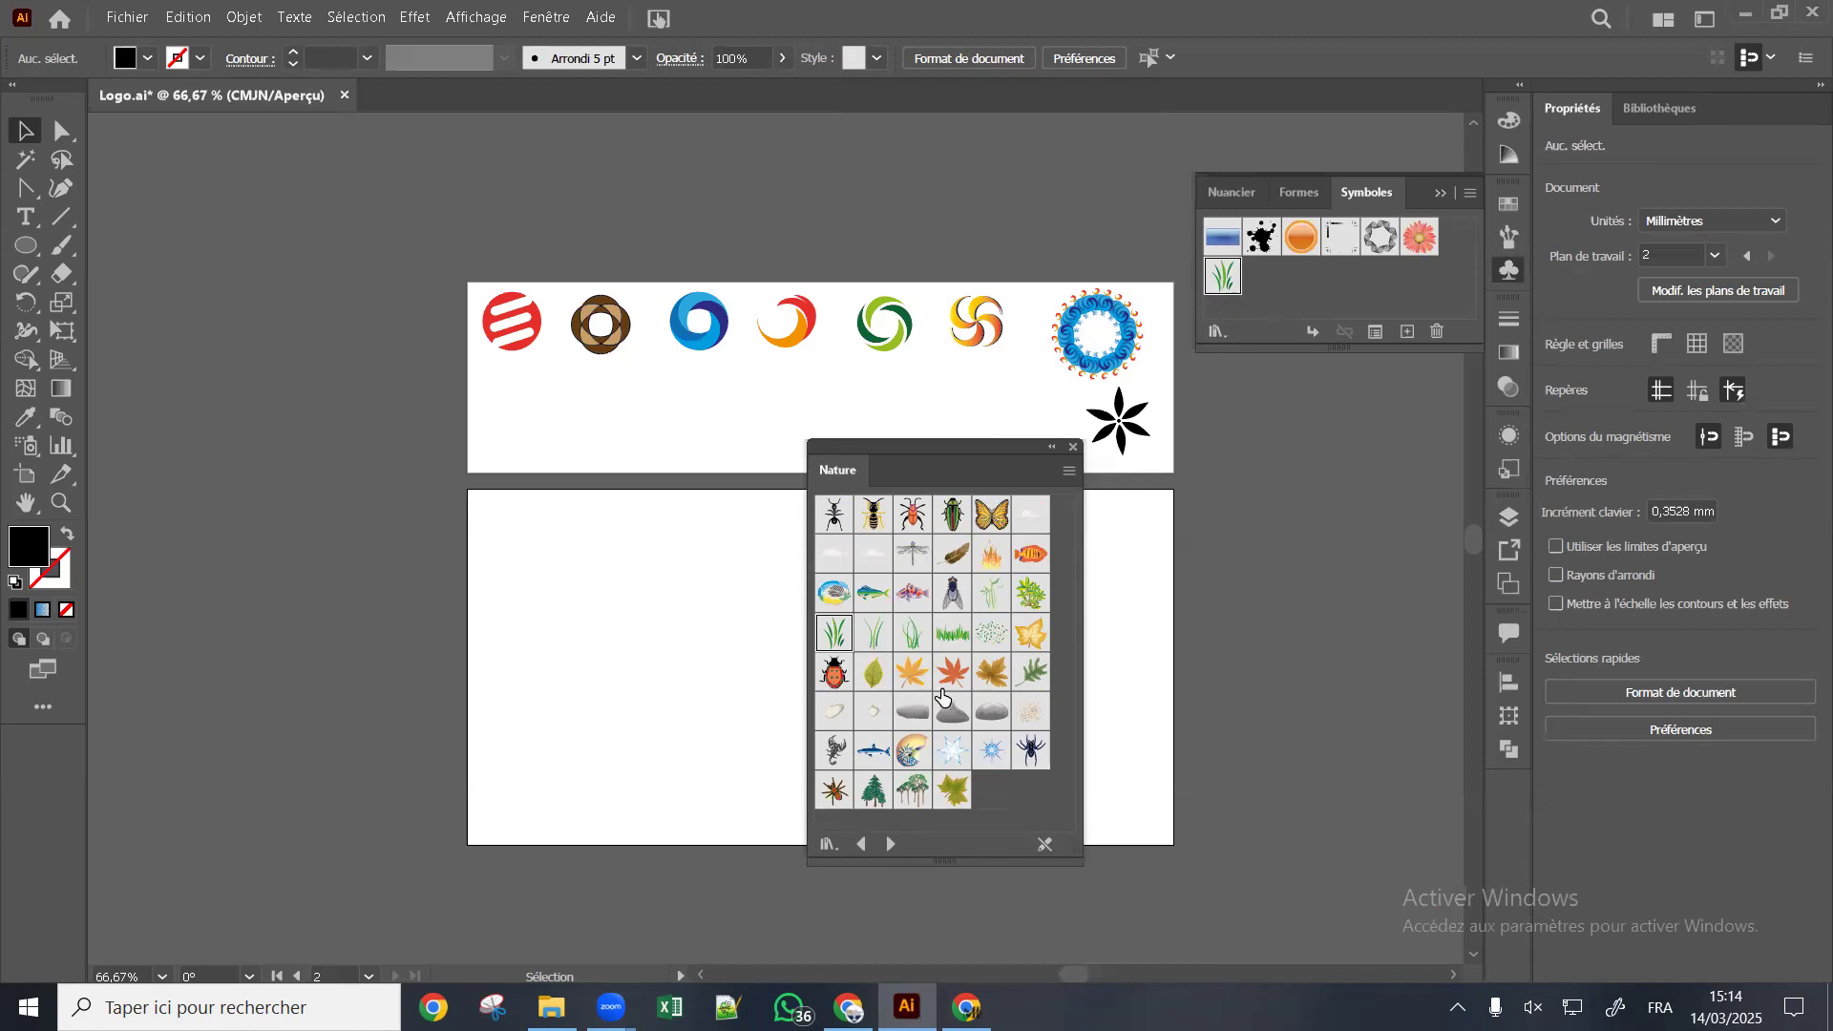
Browse forward through the symbol libraries from Nature to Tiki, looking over their contents
left_click(881, 843)
left_click(891, 841)
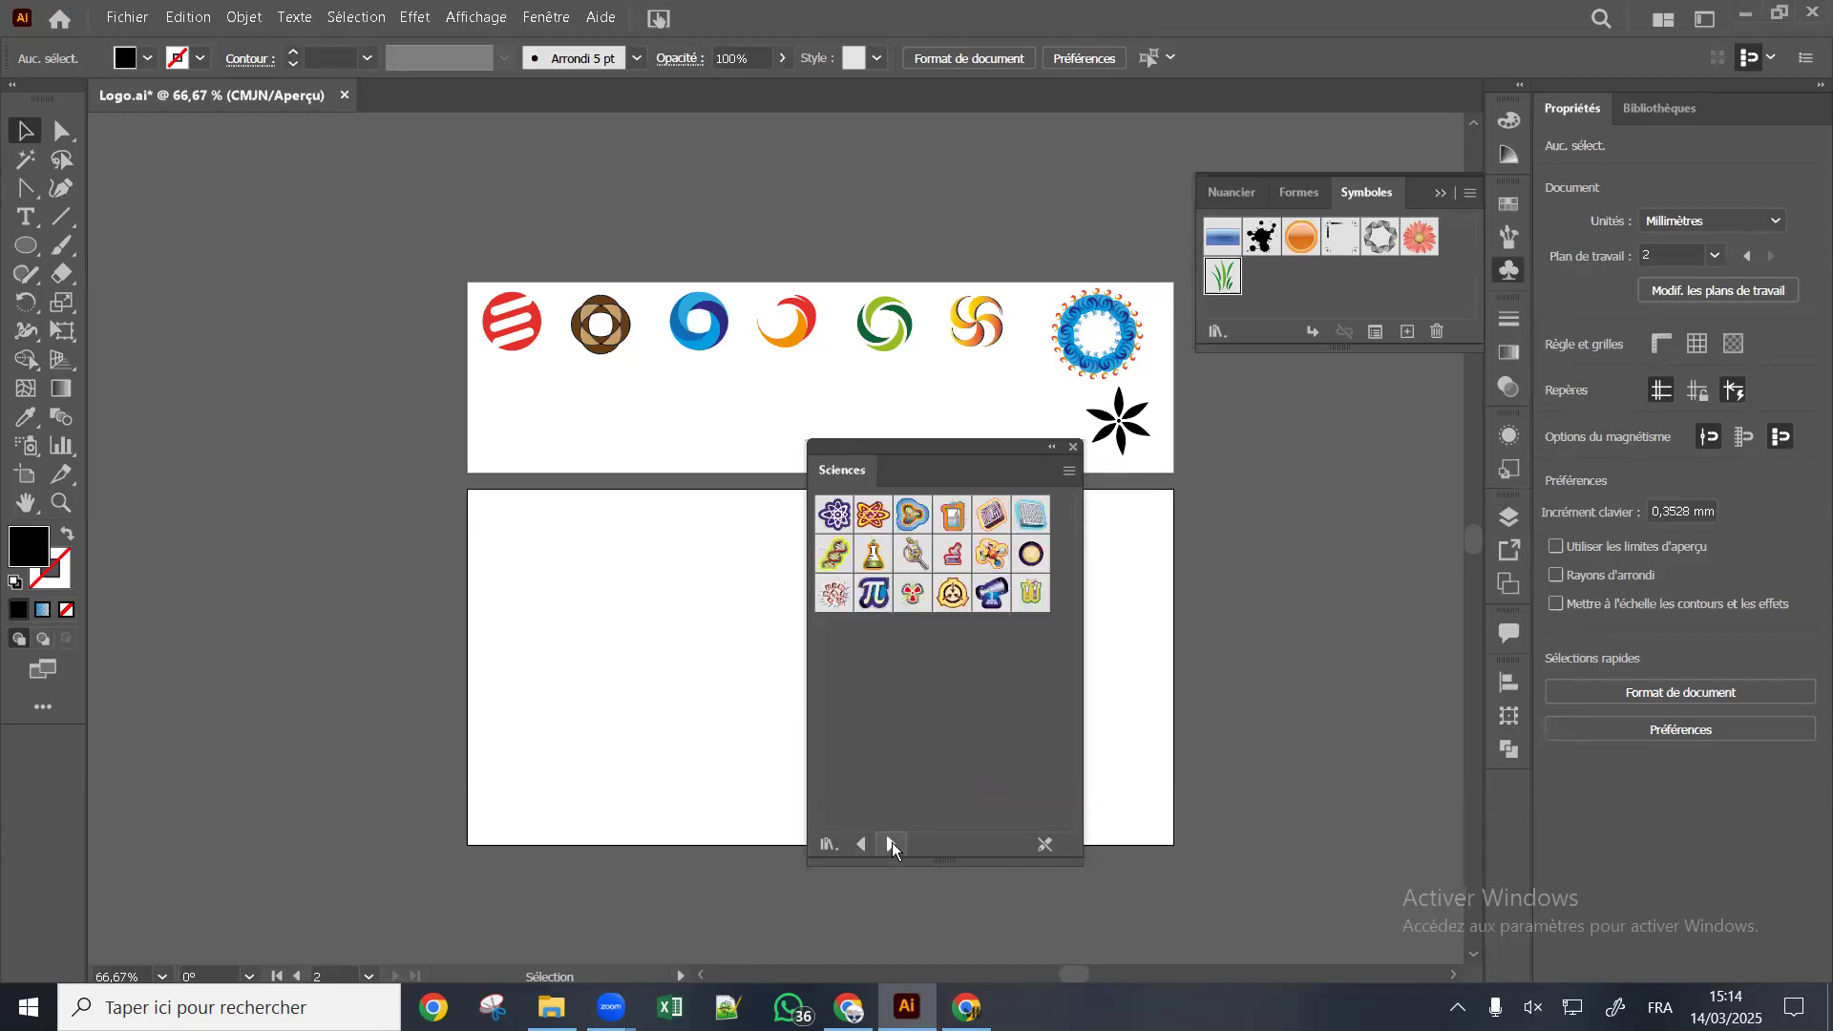
left_click(892, 843)
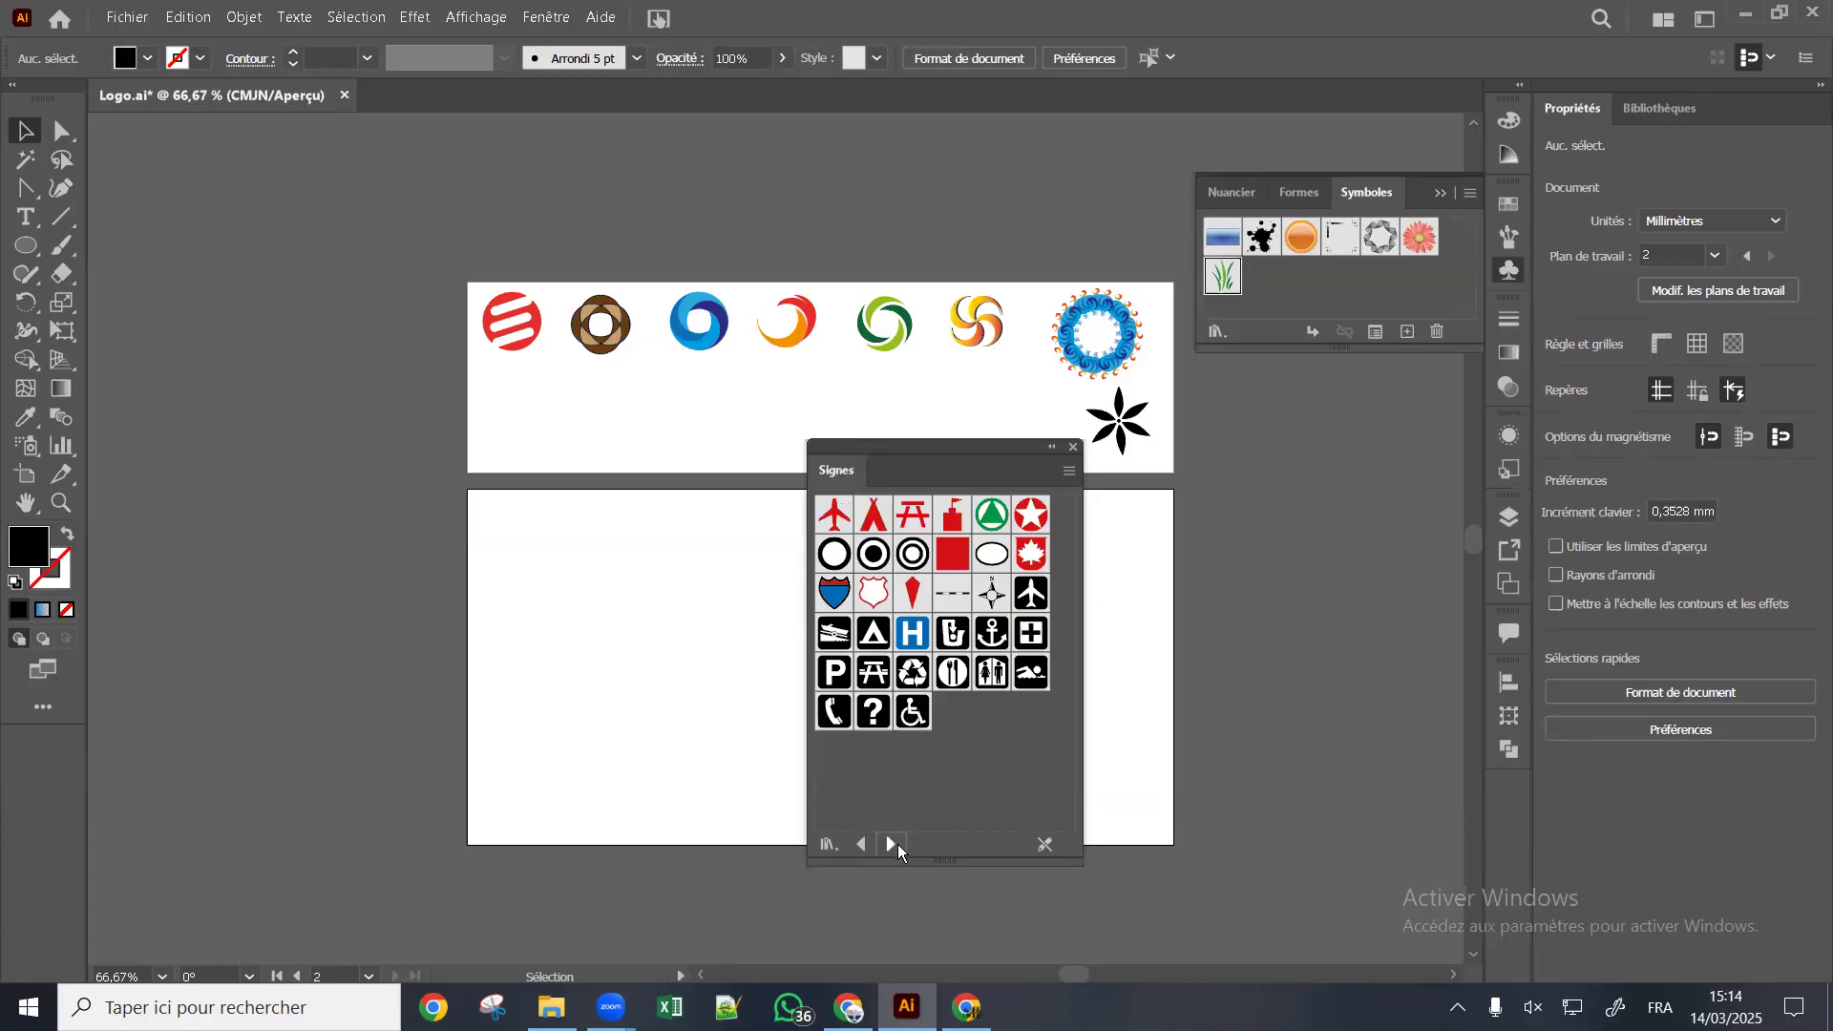
left_click(891, 844)
left_click(891, 844)
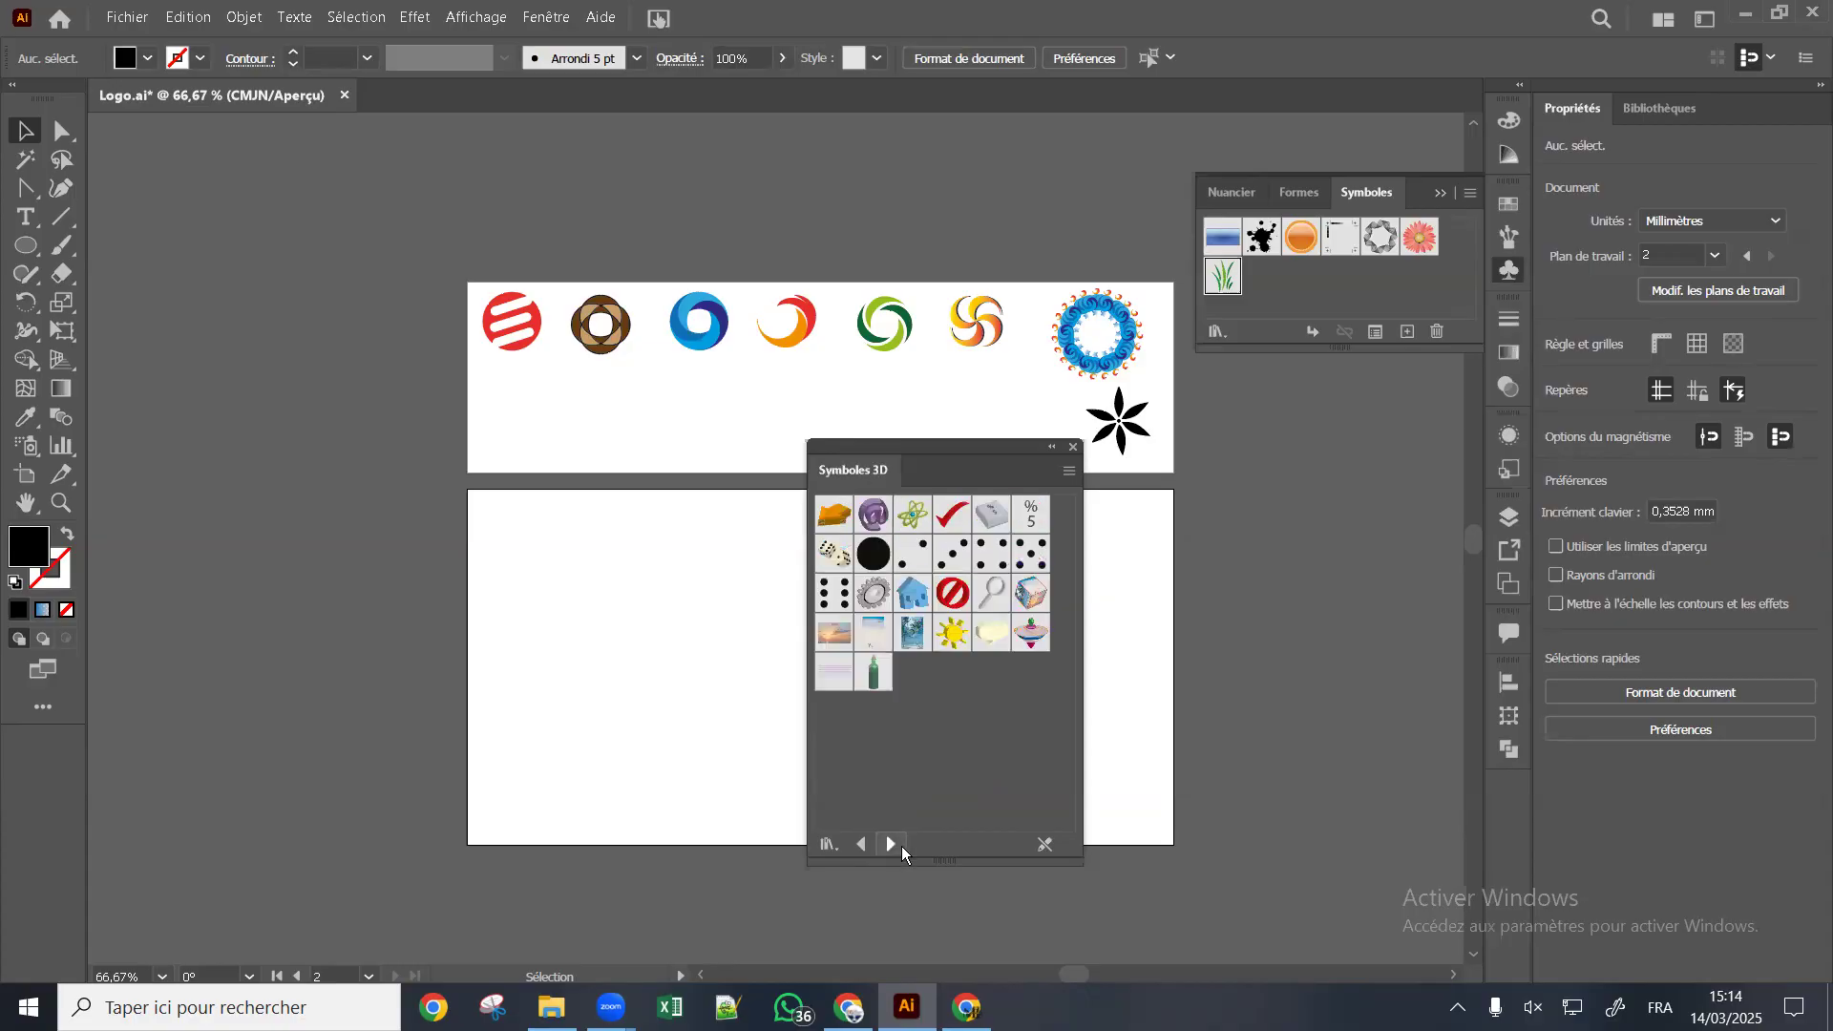
left_click(891, 843)
left_click(892, 844)
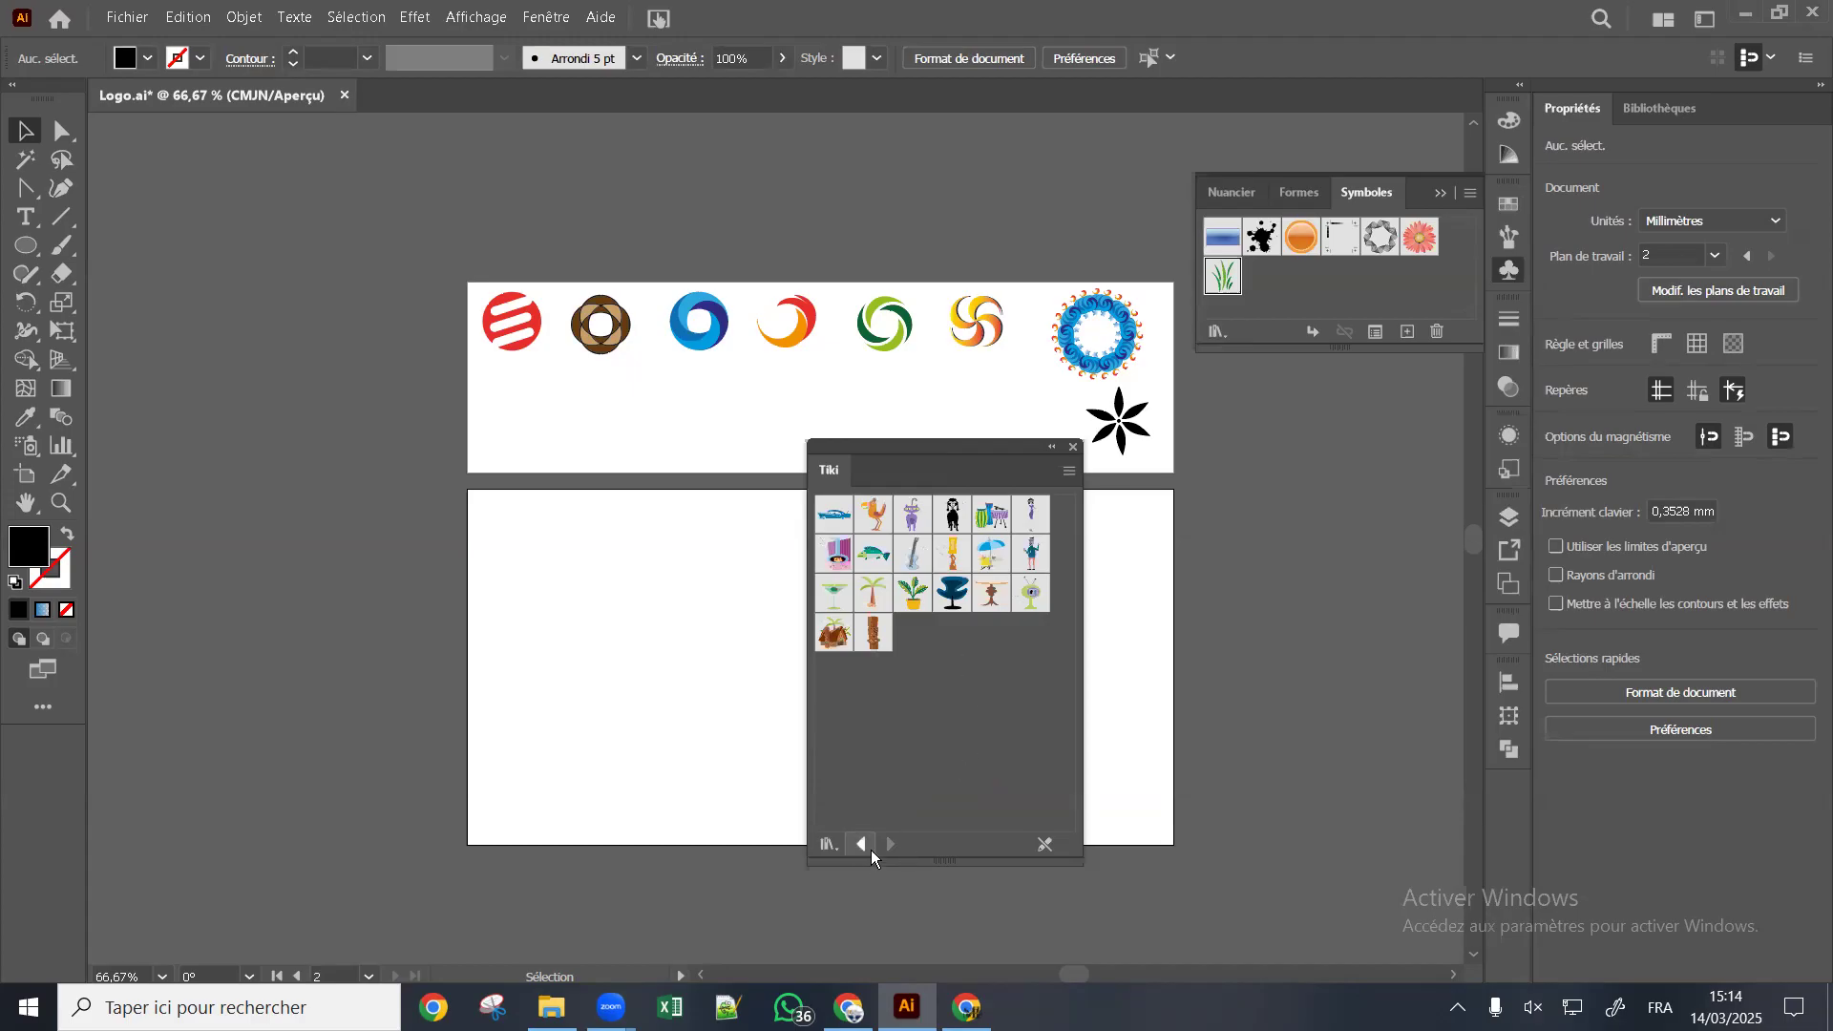
Browse backward through the symbol libraries from Tiki to Graphes, reviewing the contents of each set
left_click(861, 843)
left_click(861, 844)
left_click(861, 844)
left_click(861, 844)
left_click(861, 843)
left_click(861, 844)
left_click(861, 844)
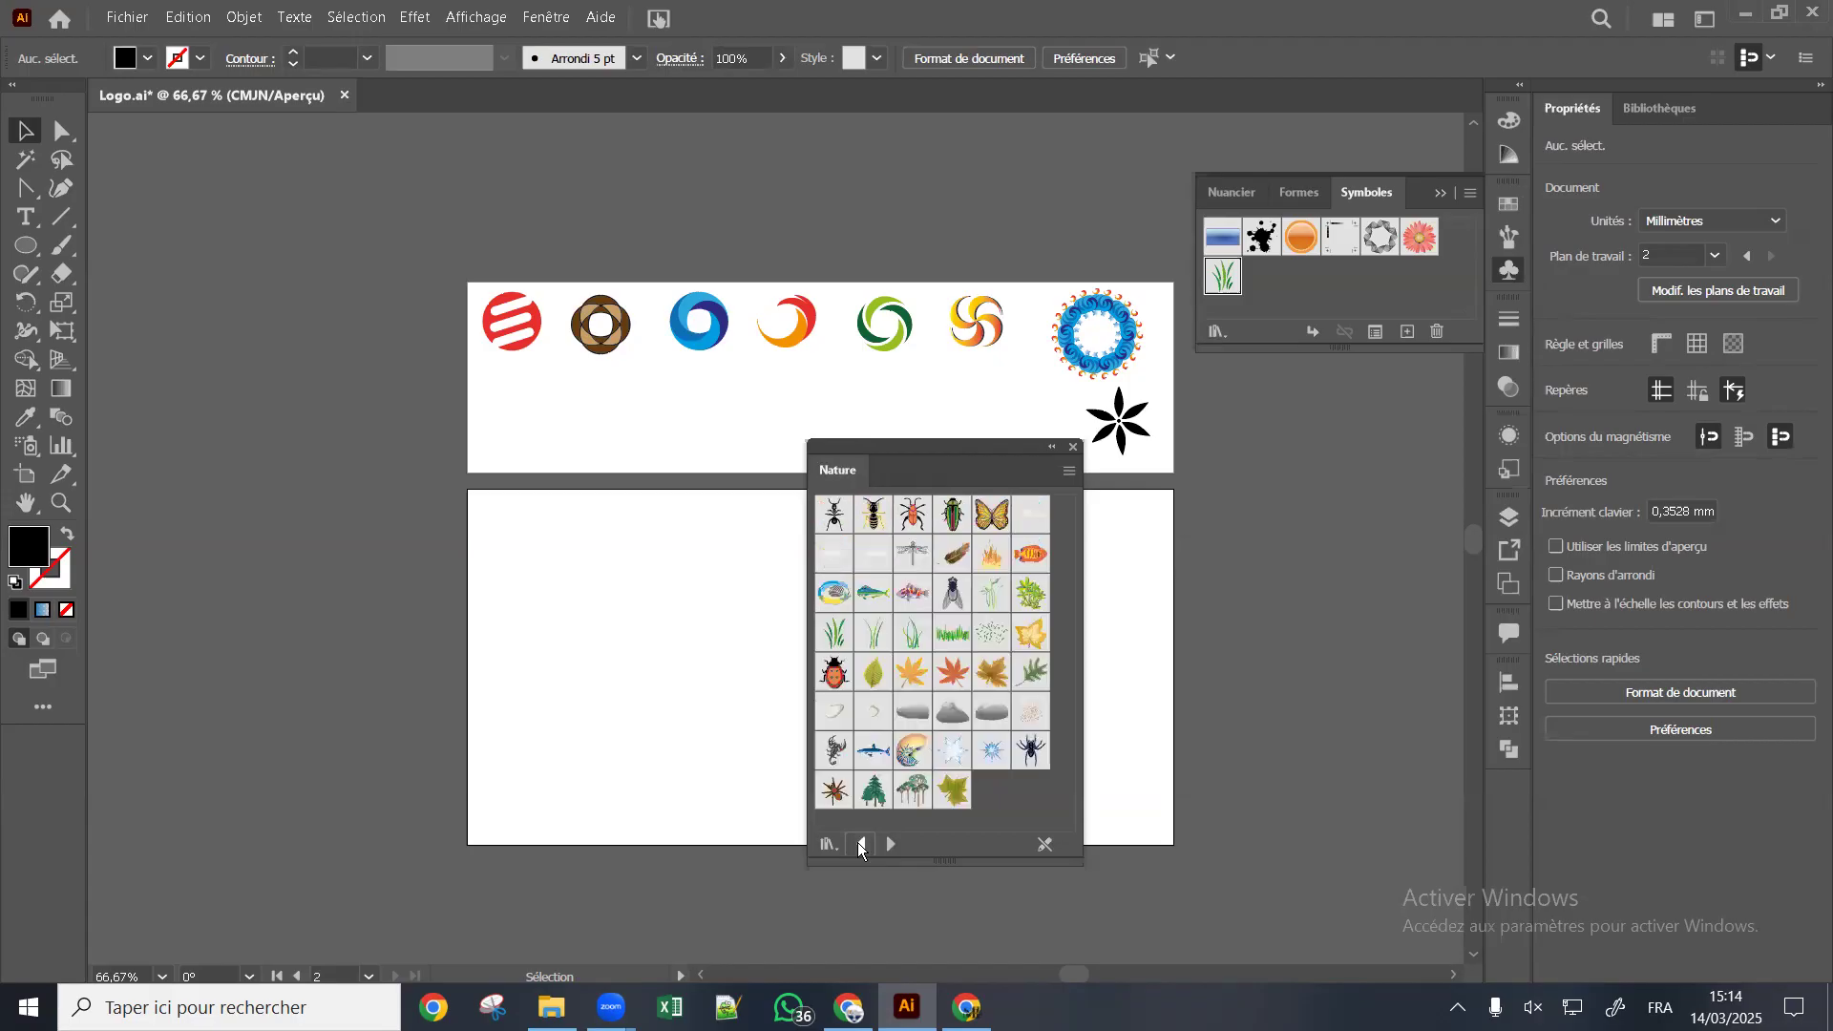
left_click(861, 844)
left_click(859, 844)
left_click(860, 844)
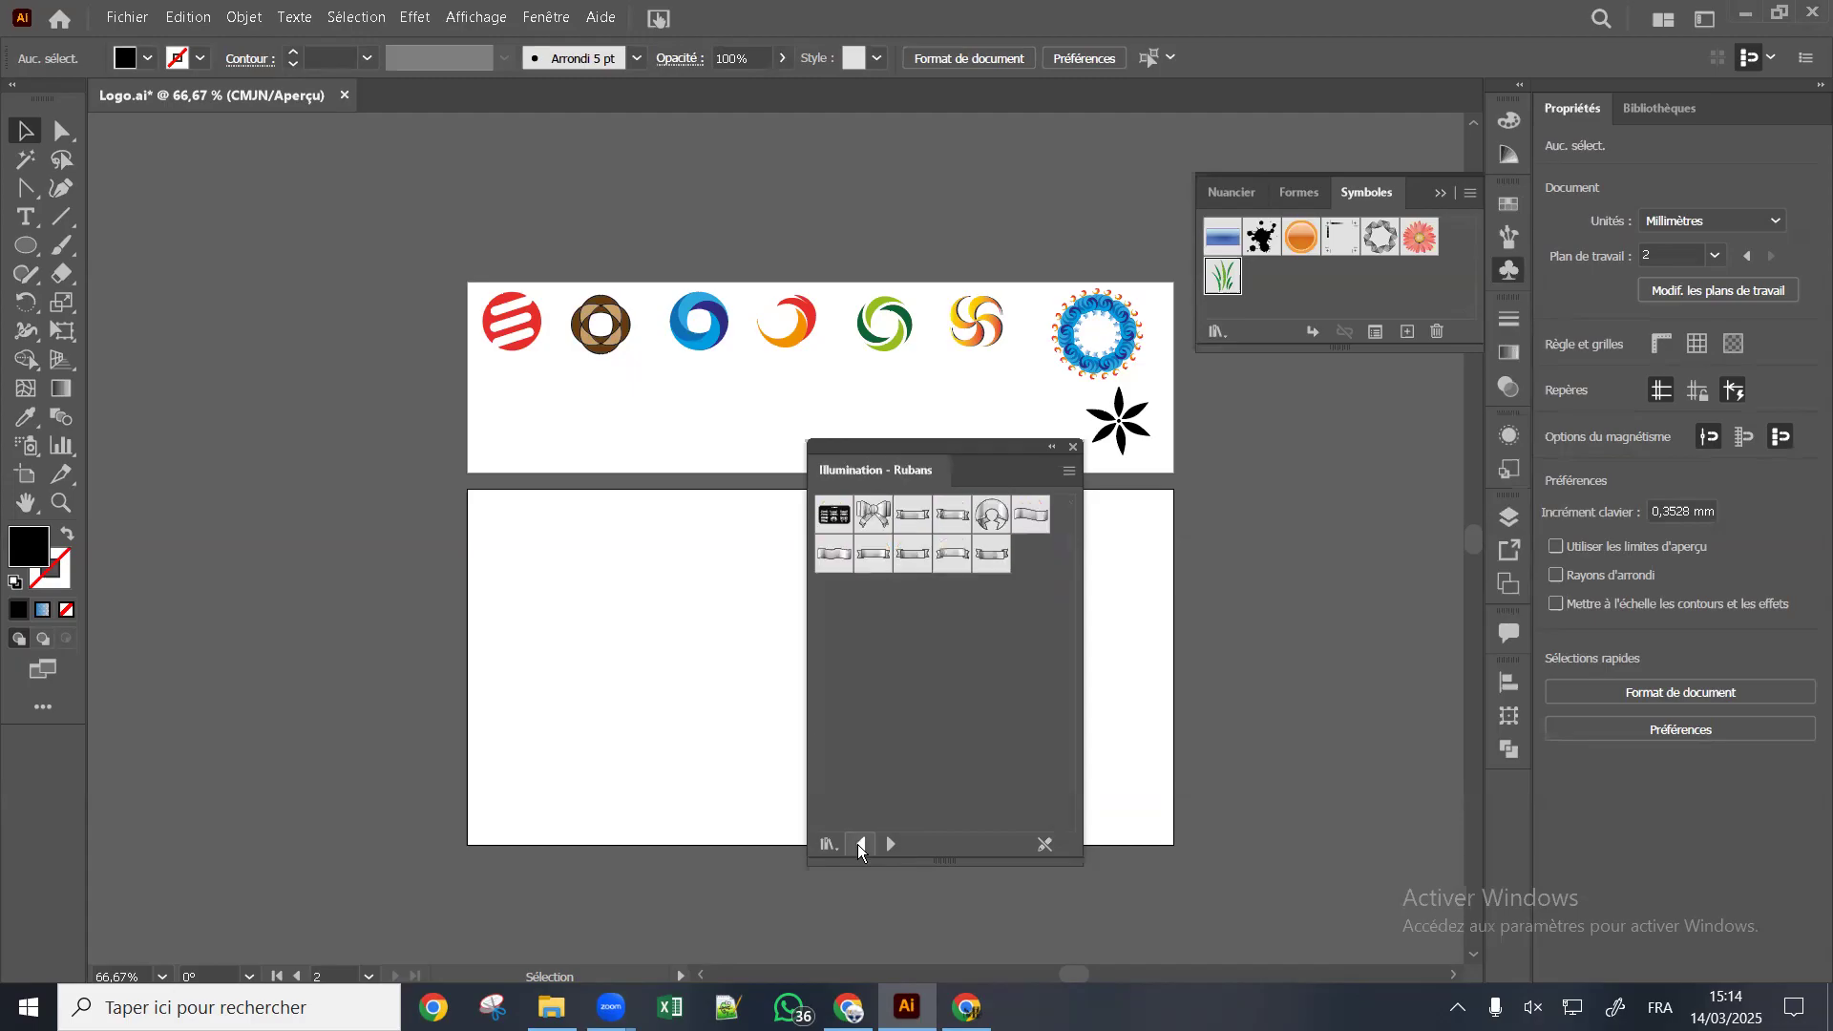
left_click(859, 844)
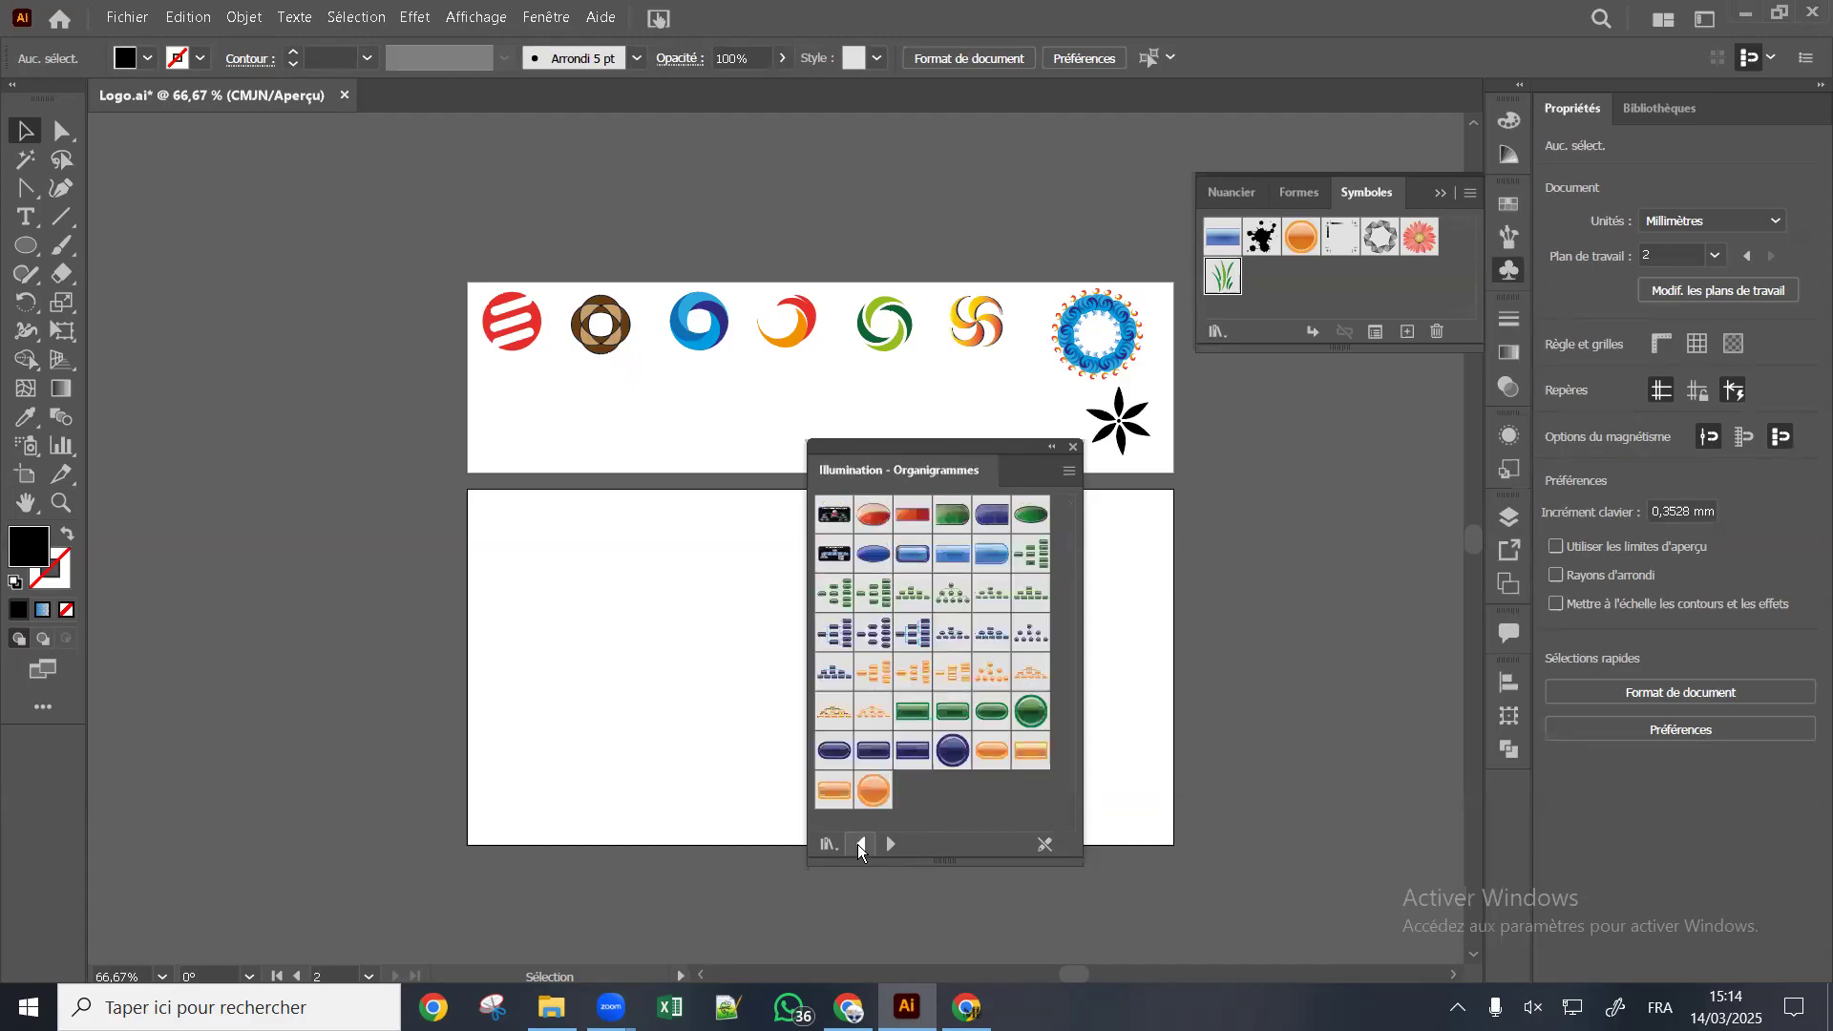
left_click(859, 844)
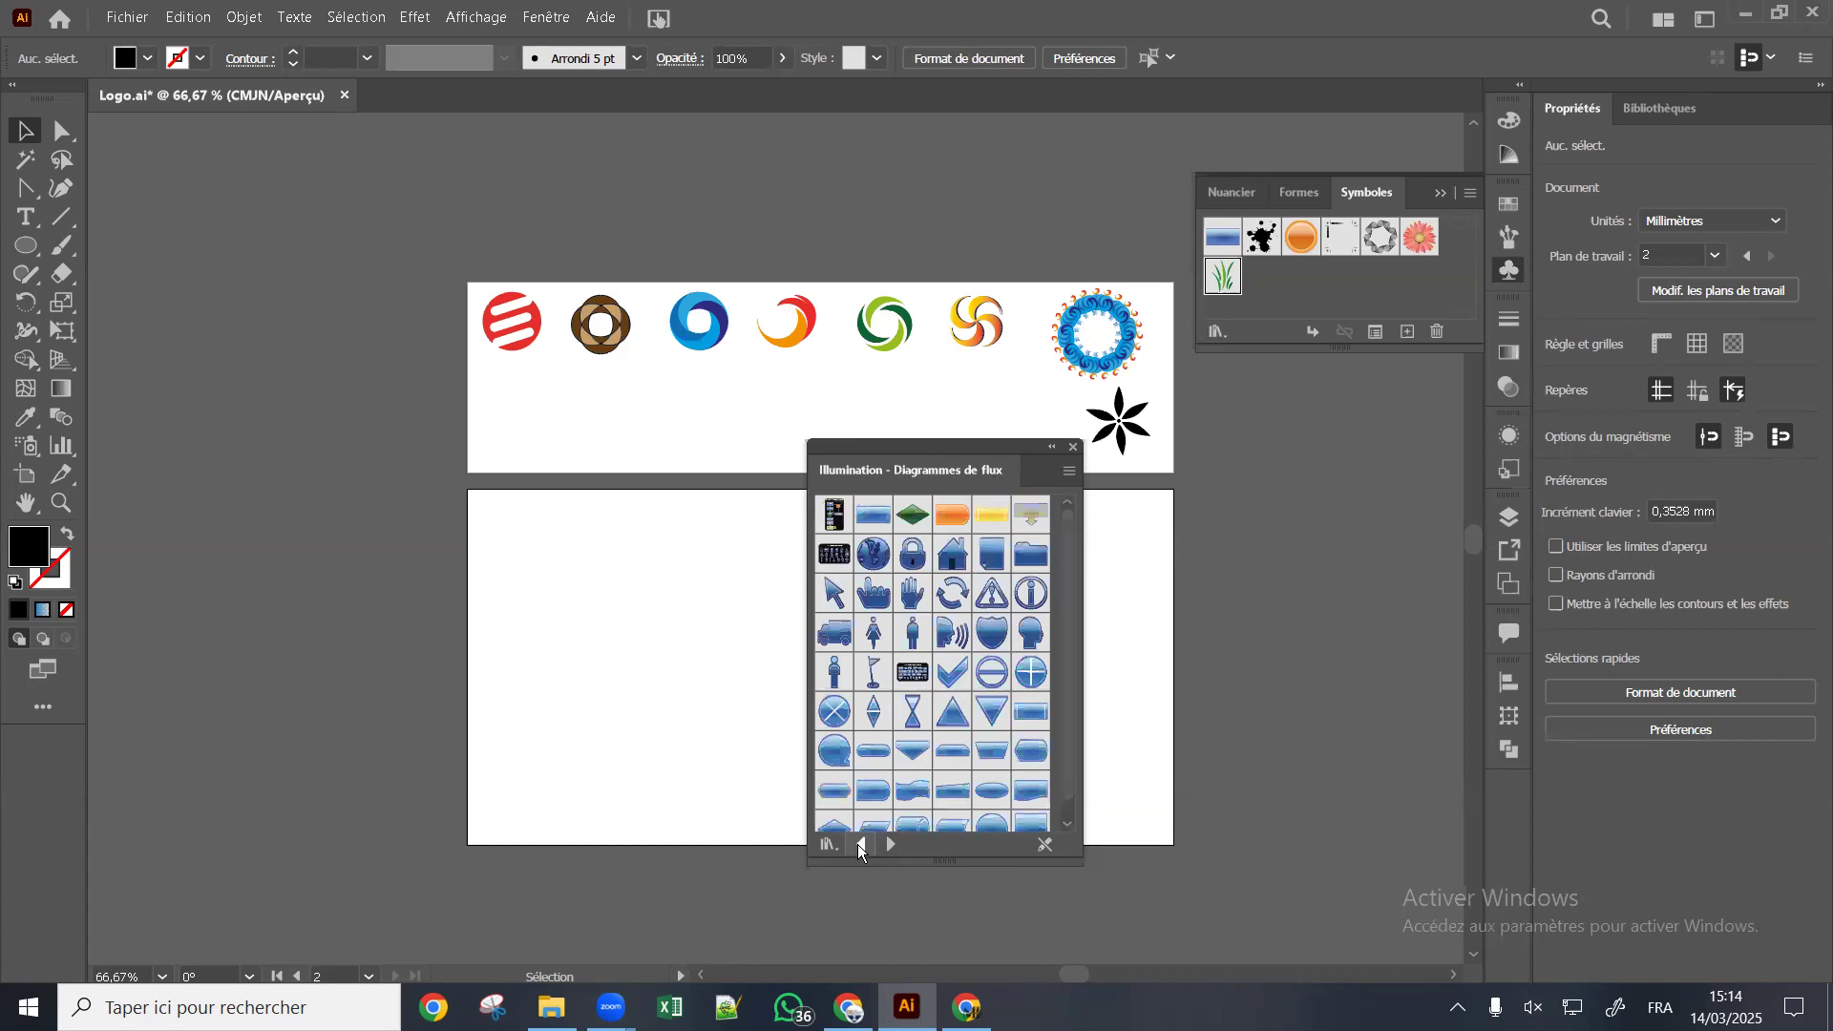
left_click(859, 843)
left_click(859, 844)
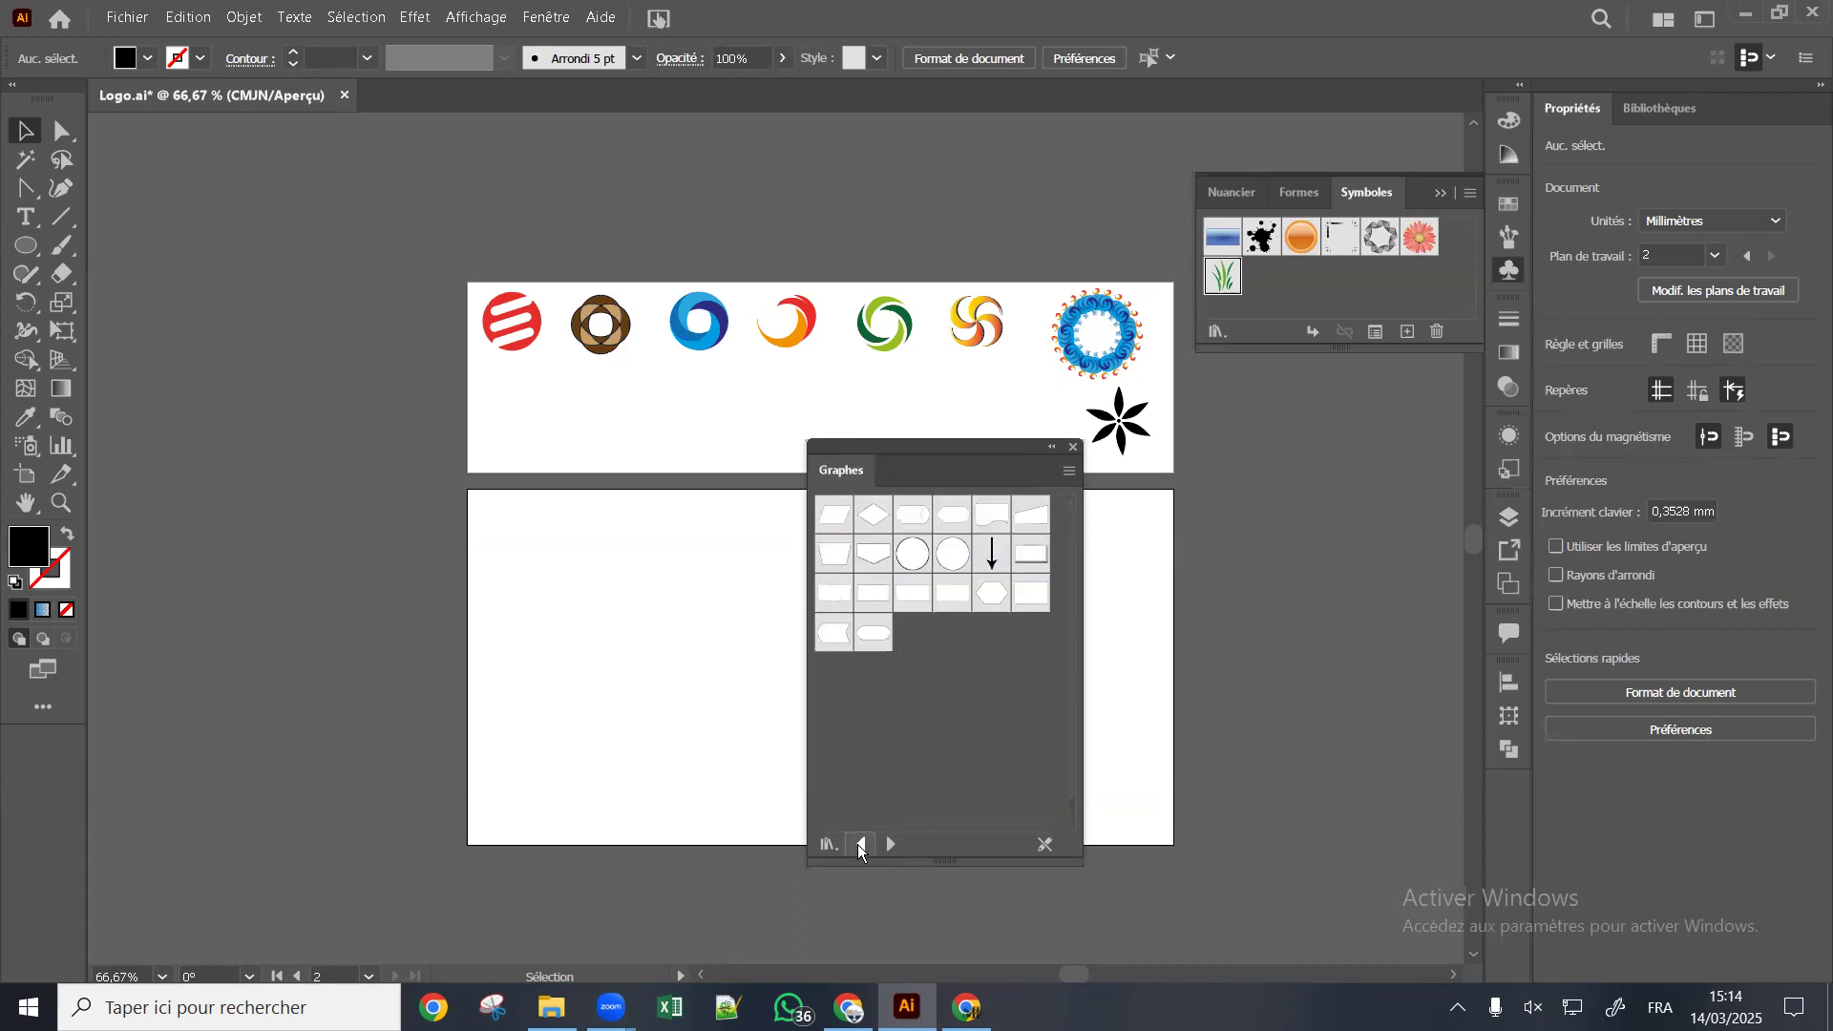
Return to the Fleurs library, add the pink flower in its second row to the document's symbols, and close the library
left_click(859, 844)
left_click(859, 844)
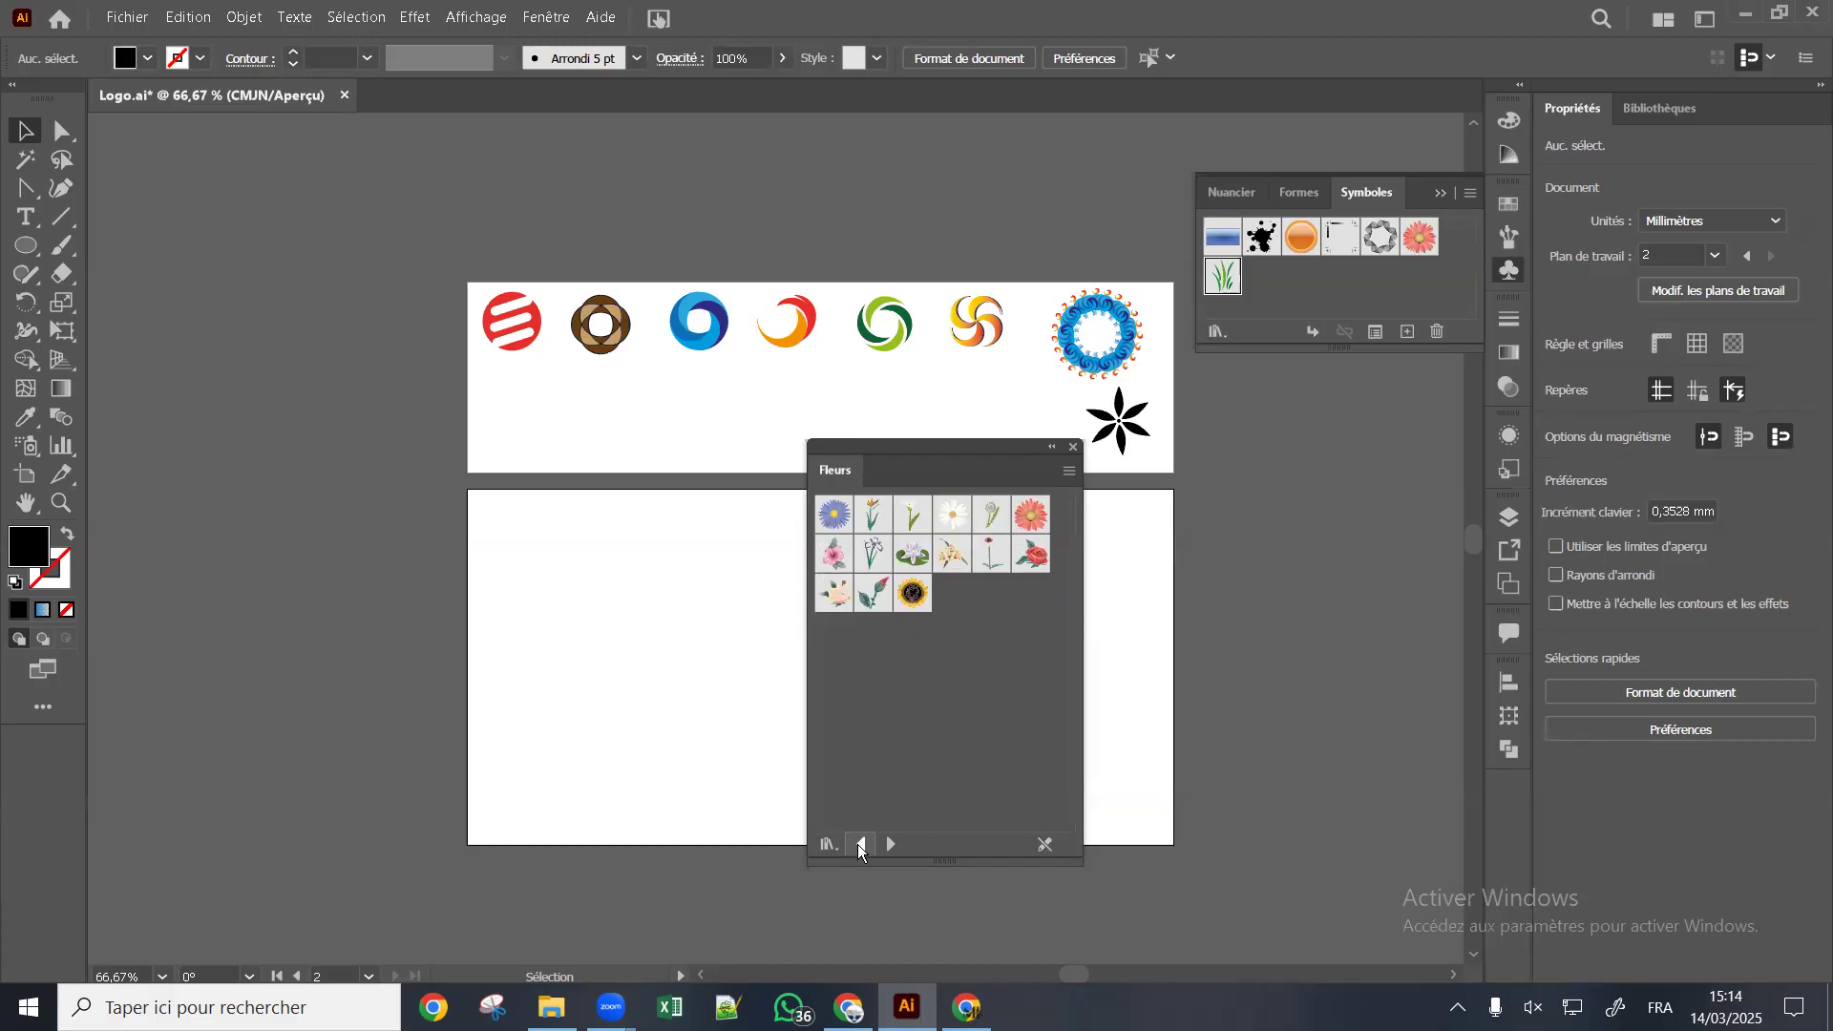
left_click(835, 554)
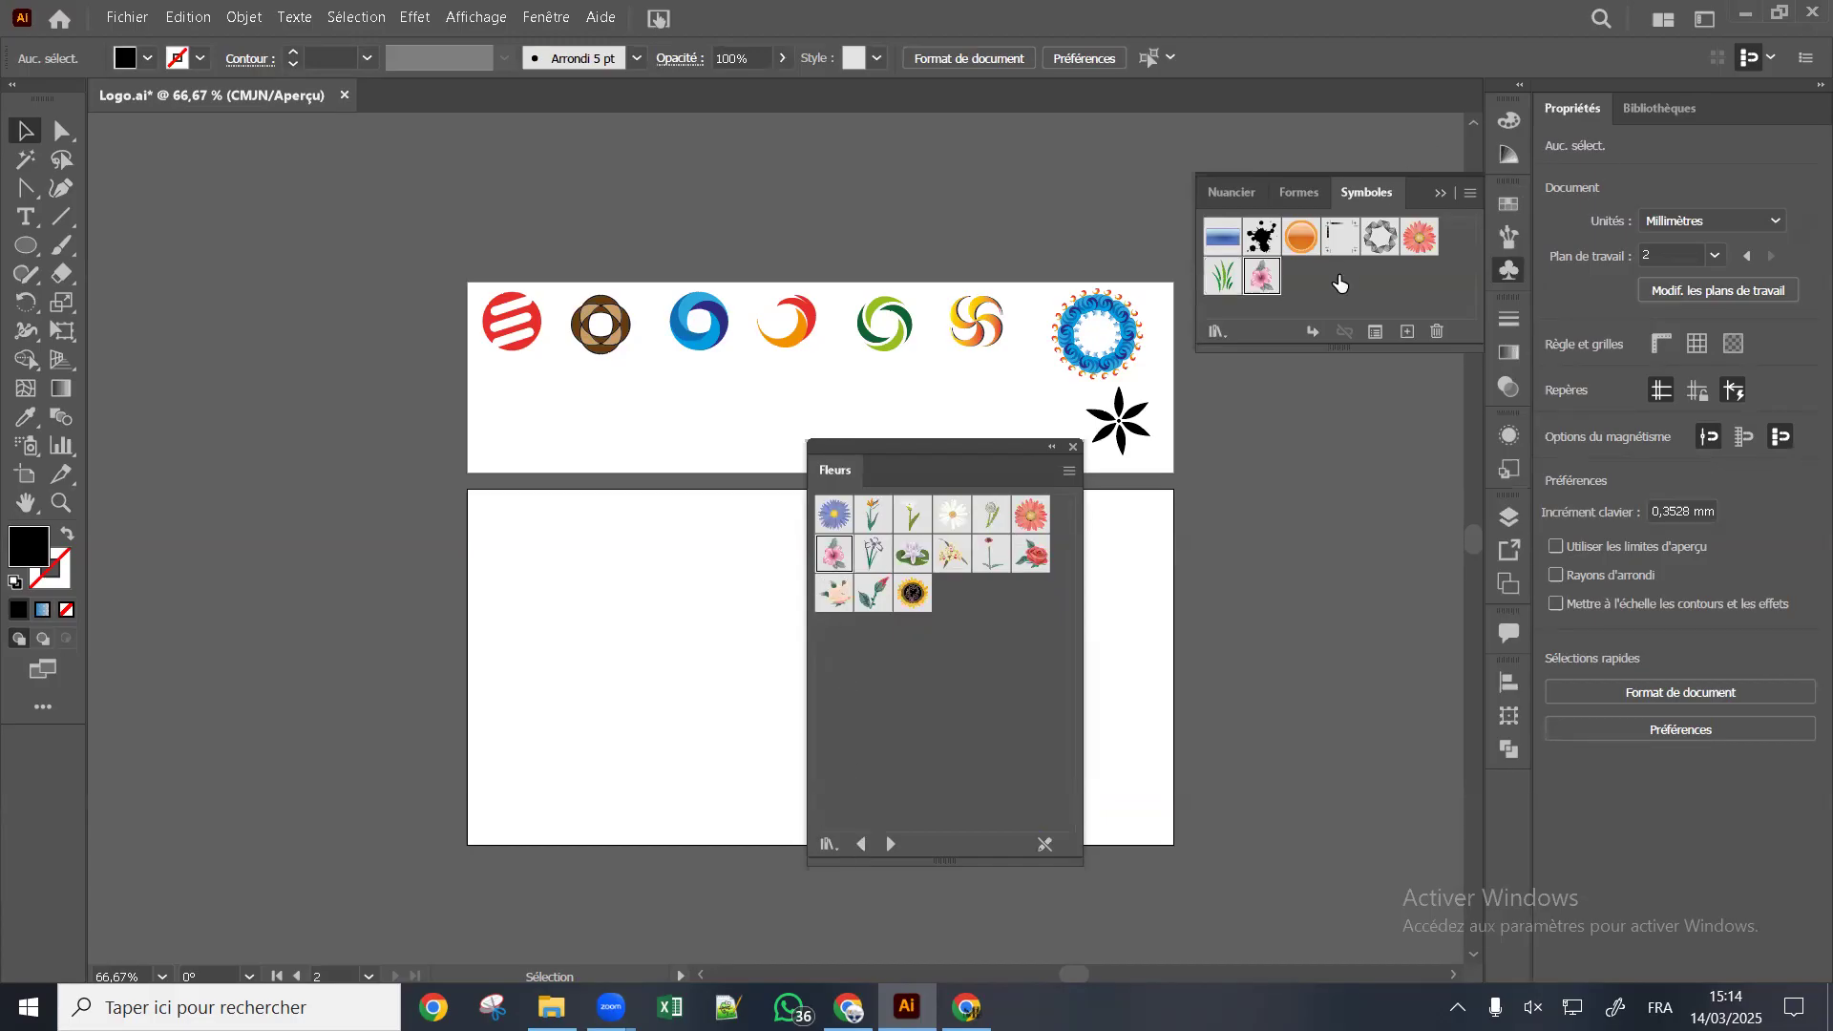
left_click(1072, 447)
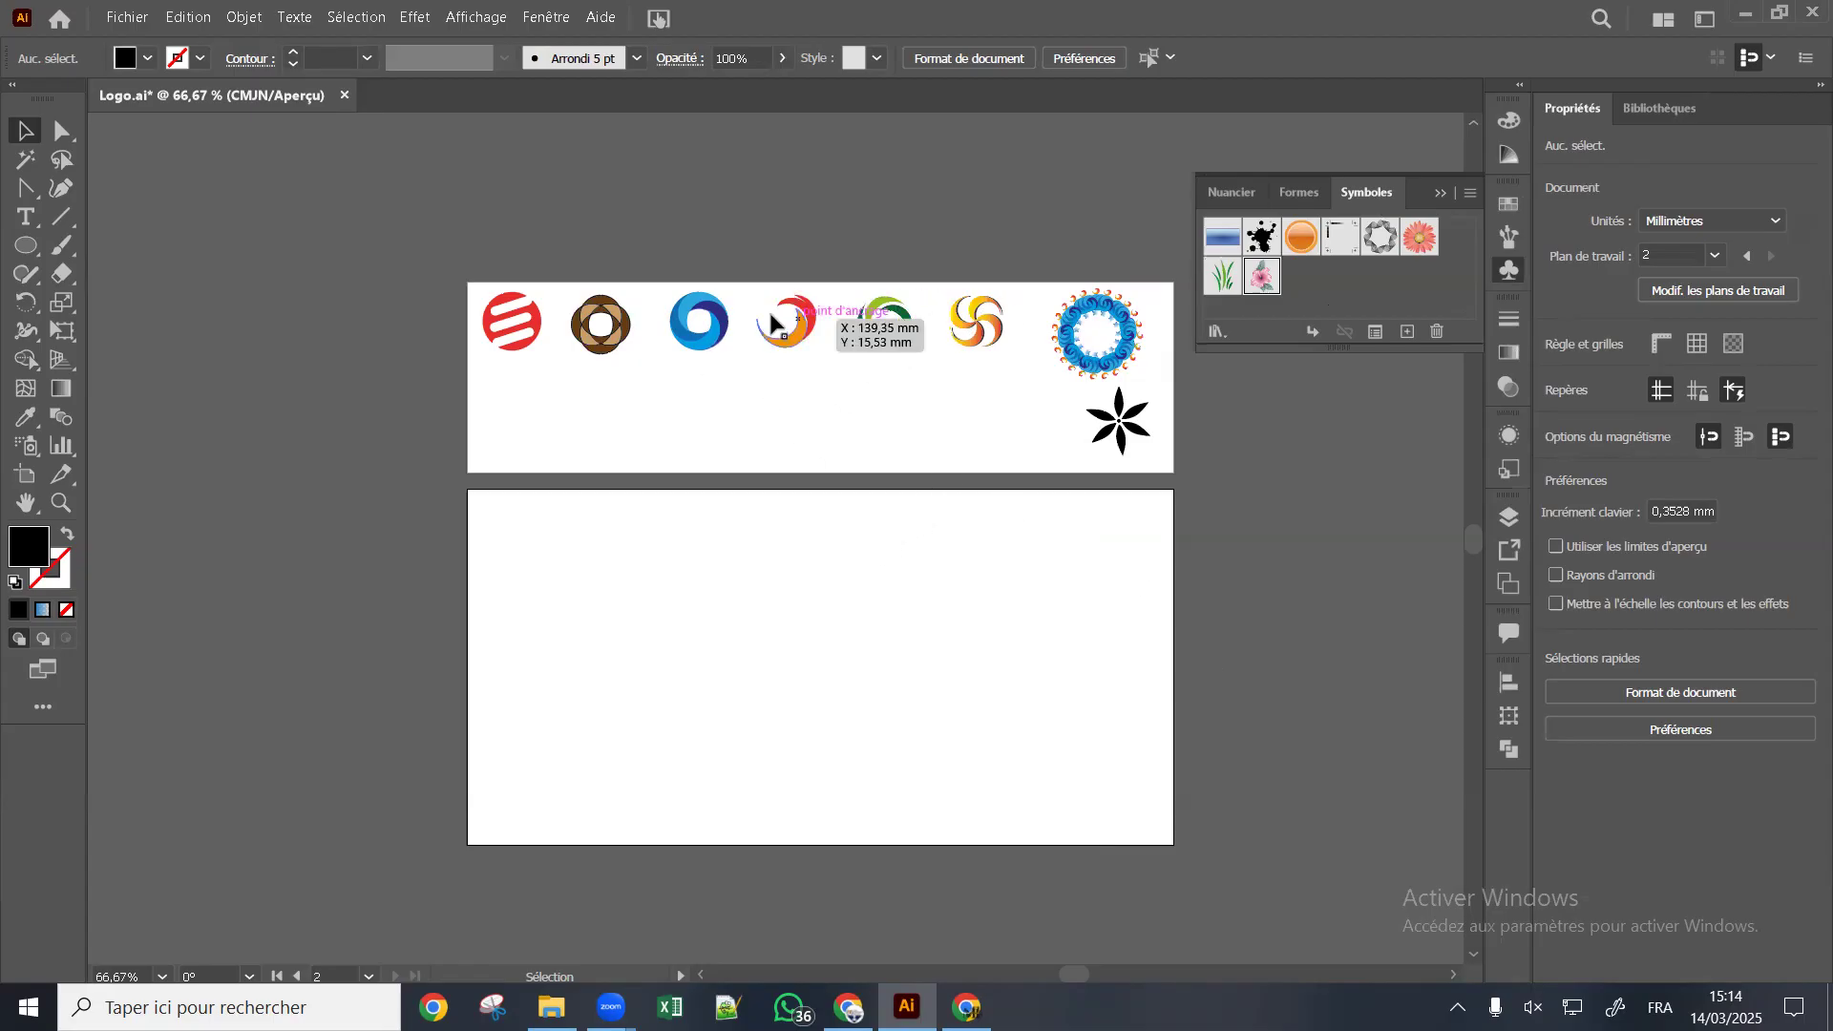
Draw two portrait artboards beside the existing ones, about 151 × 208 mm on the left and 131 × 198 mm on the right
left_click(25, 474)
left_click_drag(387, 330, 279, 824)
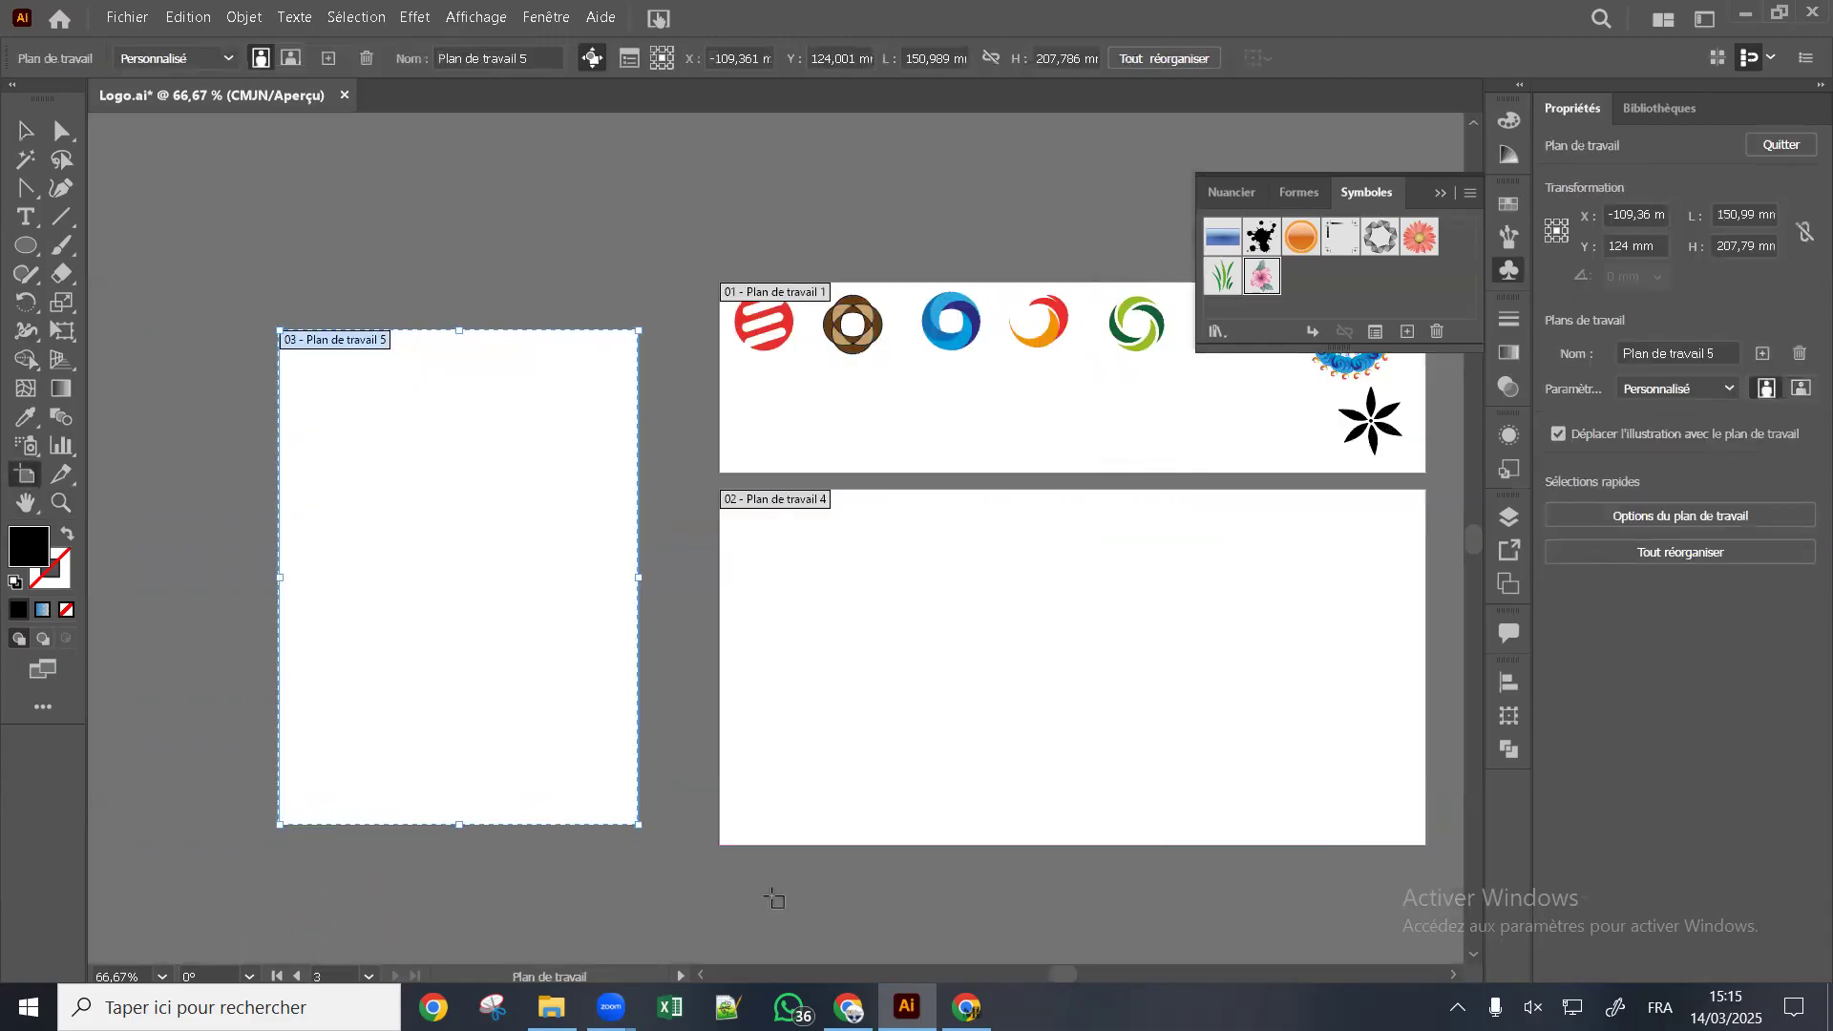
left_click_drag(1436, 368, 1443, 838)
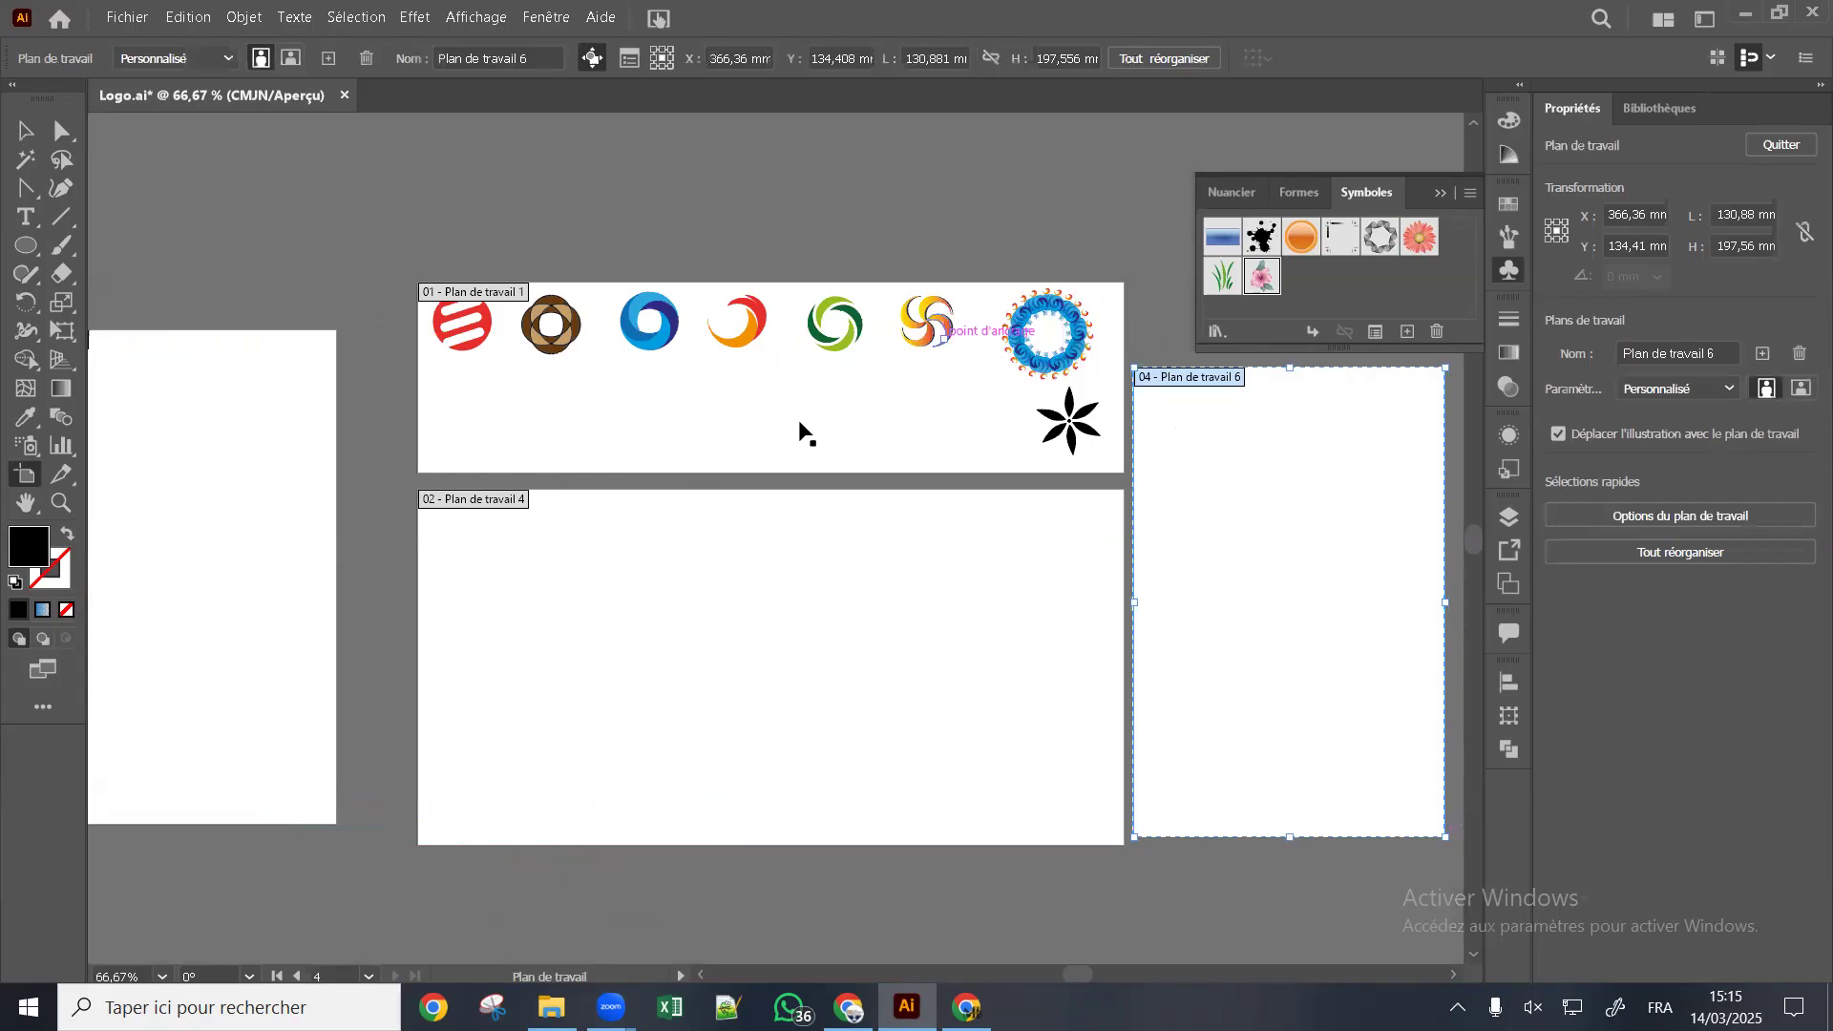
Group all the parts of the blue ring ornament at the end of the logo row
left_click(25, 130)
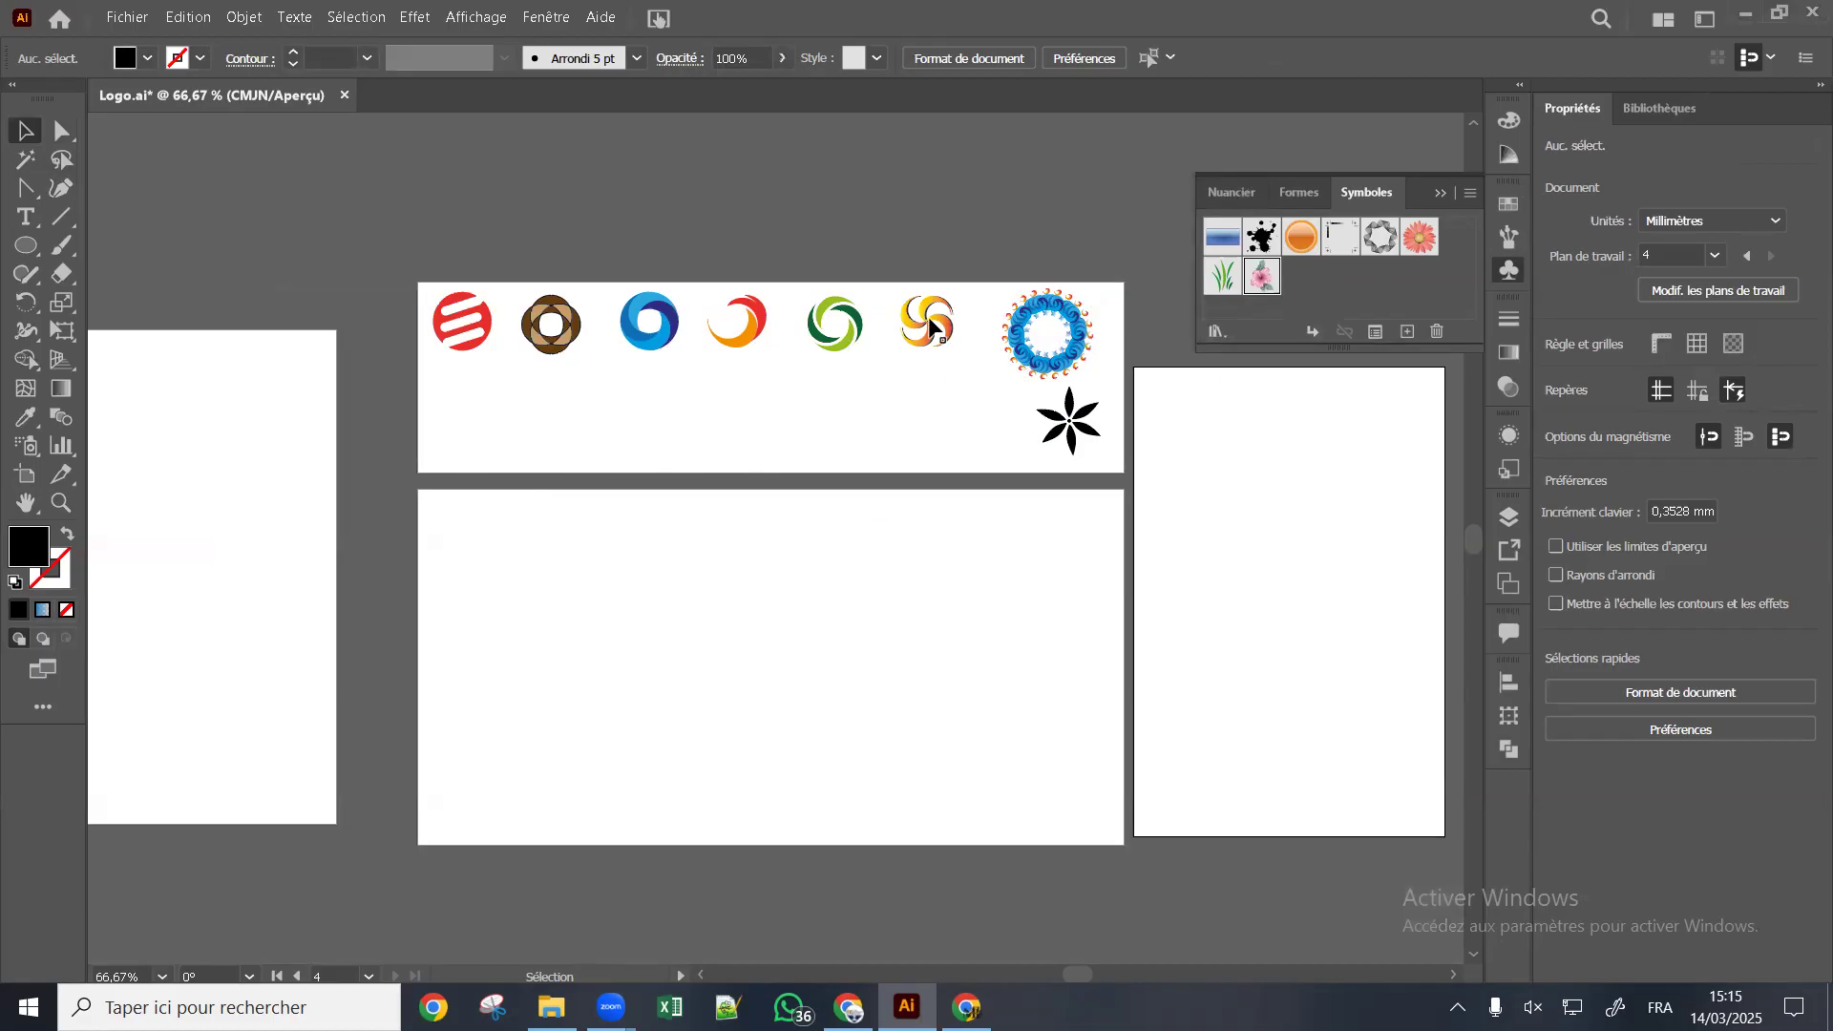
left_click(1084, 327)
left_click(1107, 299)
left_click_drag(989, 373, 982, 379)
right_click(1024, 318)
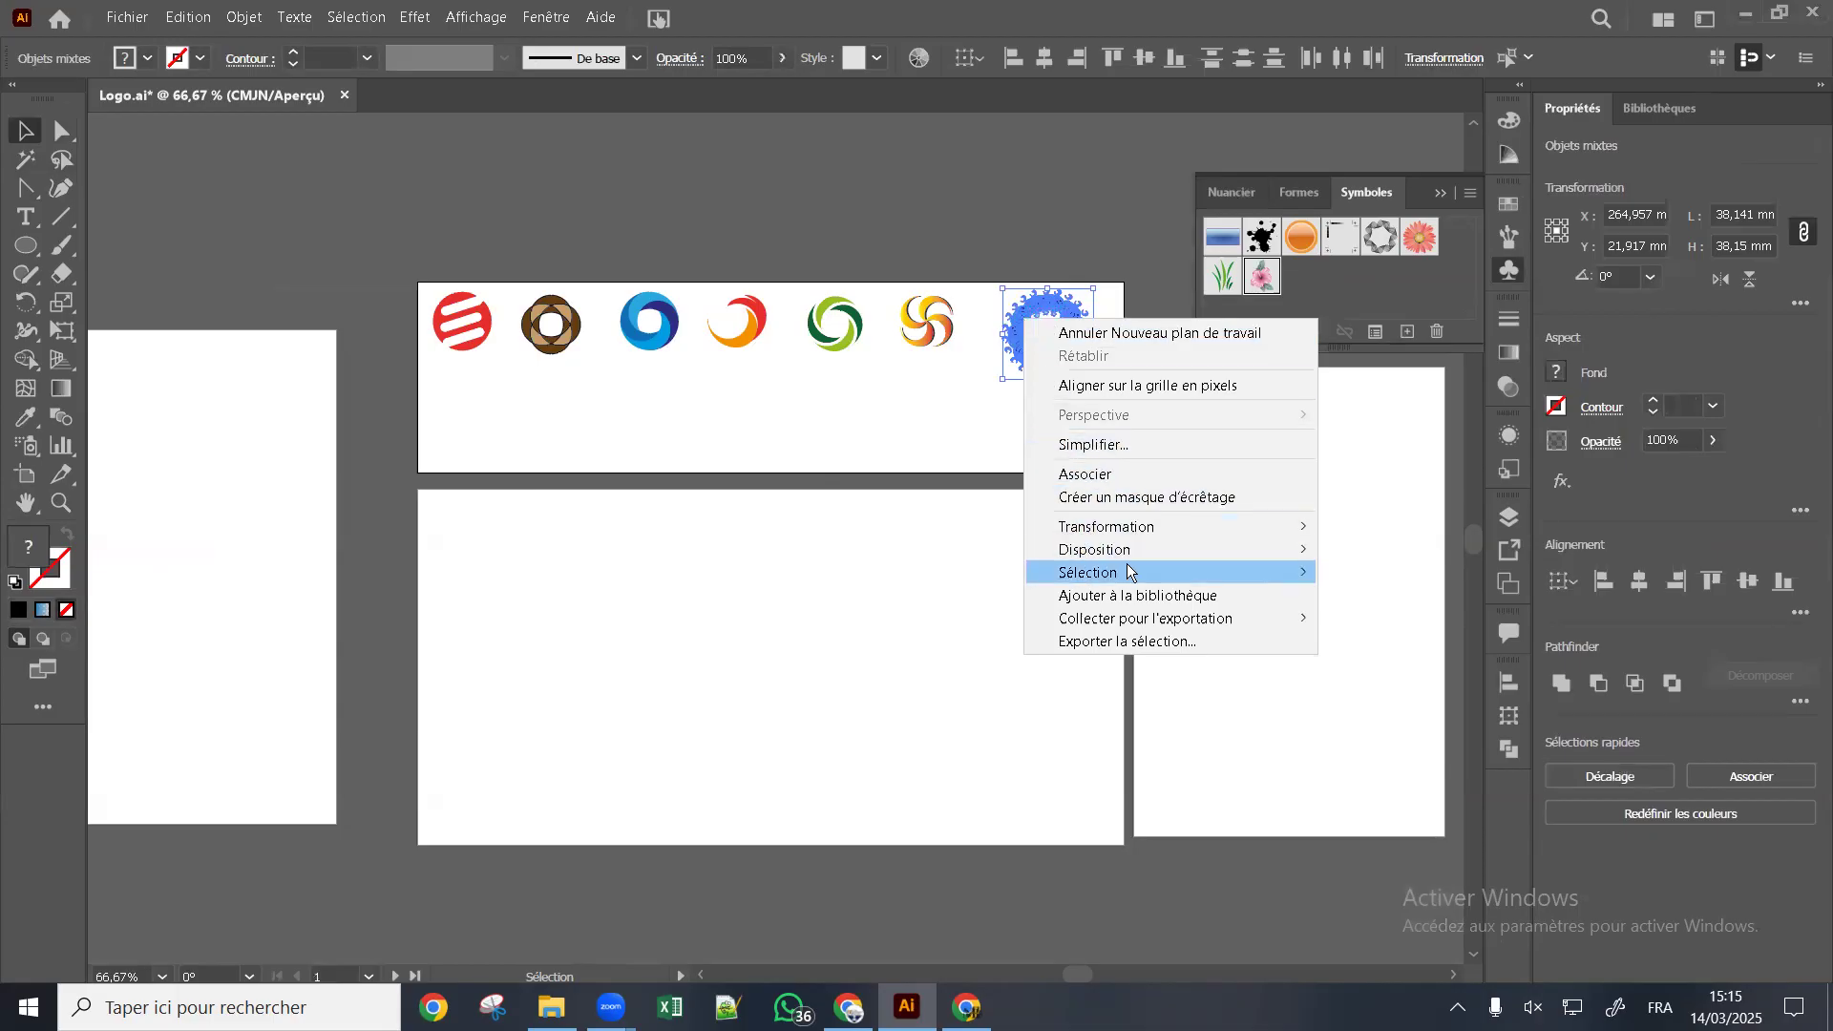
left_click(1098, 474)
left_click(1097, 324)
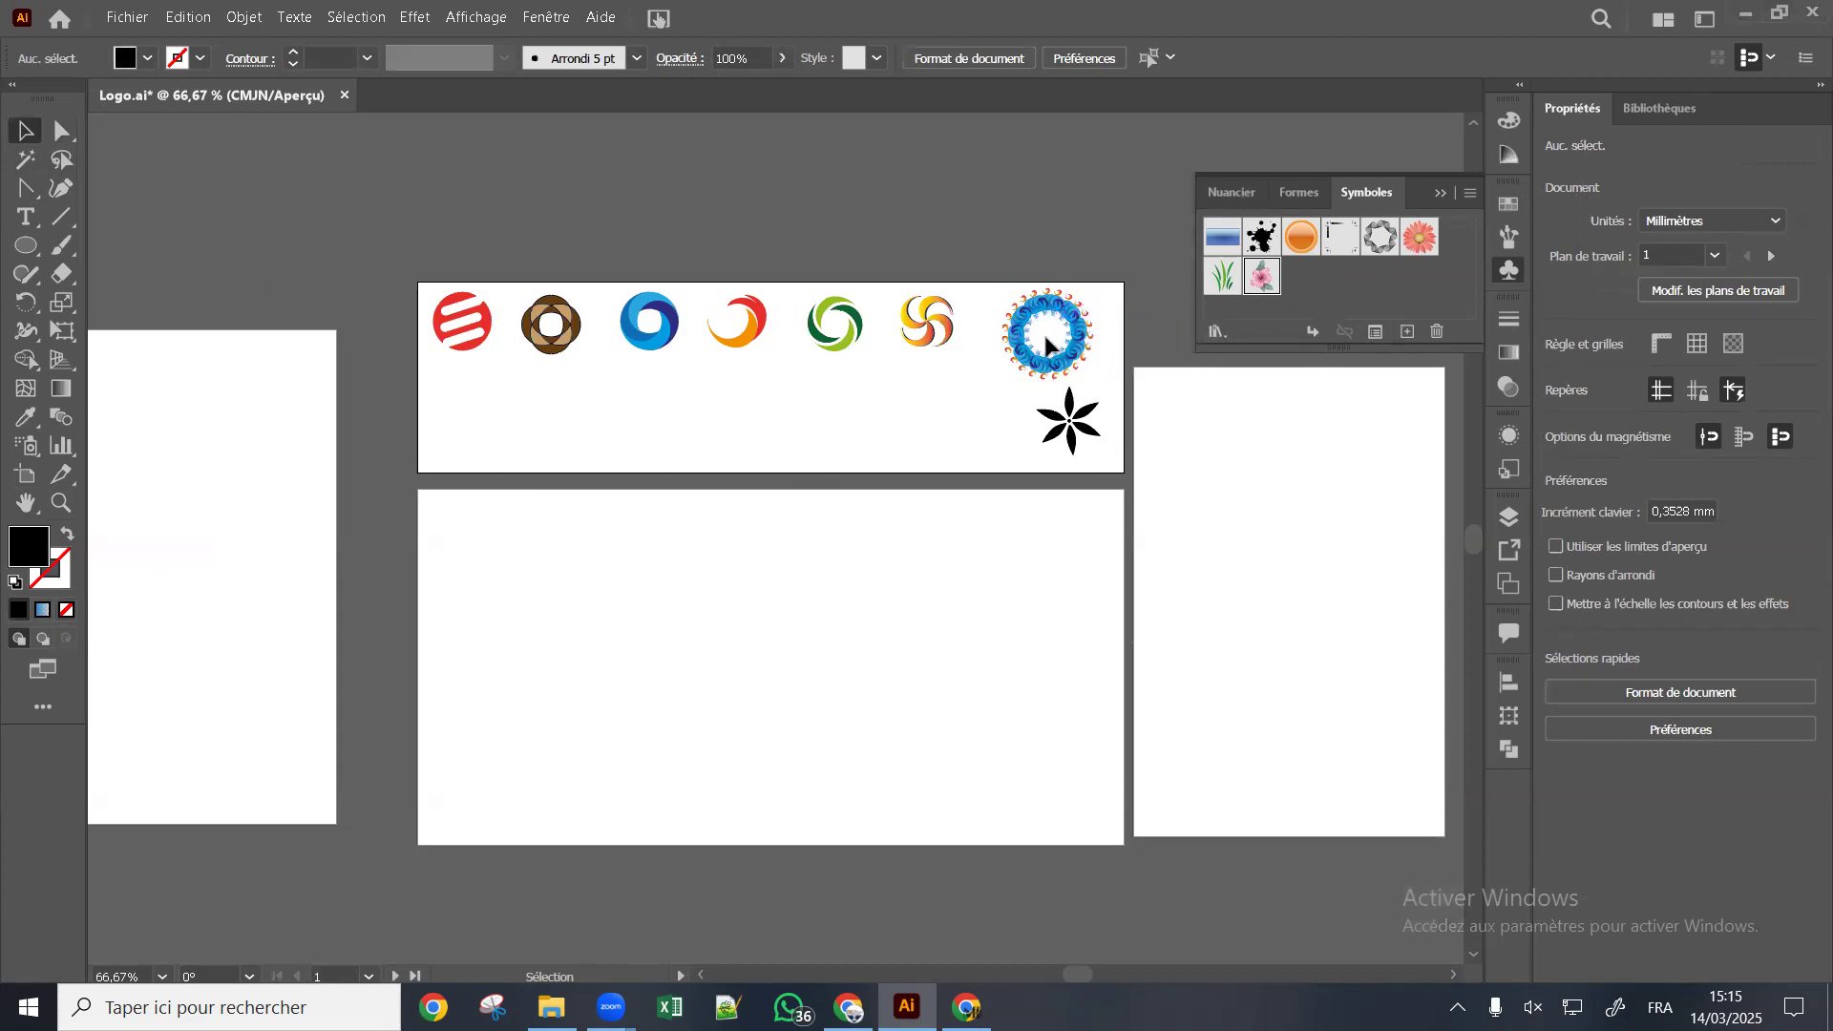
Turn the blue ring ornament into a dynamic symbol named S1 with export type Graphique, and move it to second place among the document's symbols
left_click_drag(1015, 323, 1300, 300)
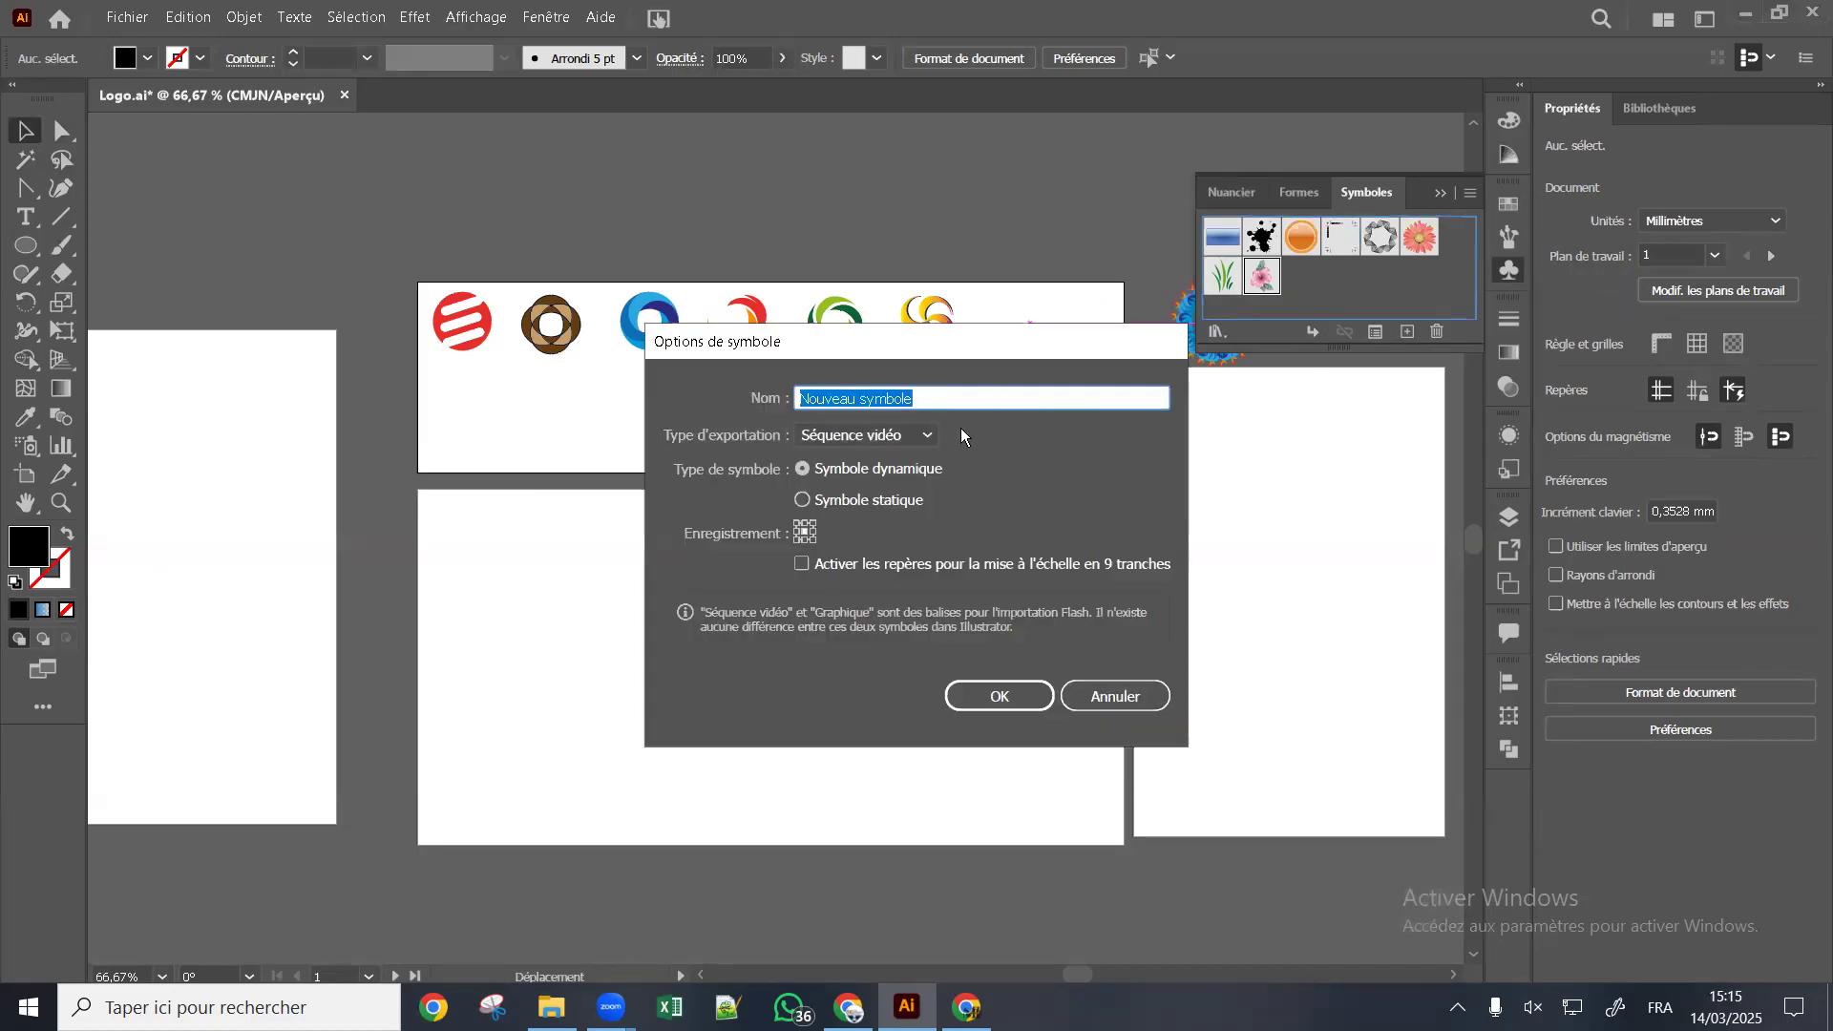
left_click_drag(920, 407, 737, 390)
type("So")
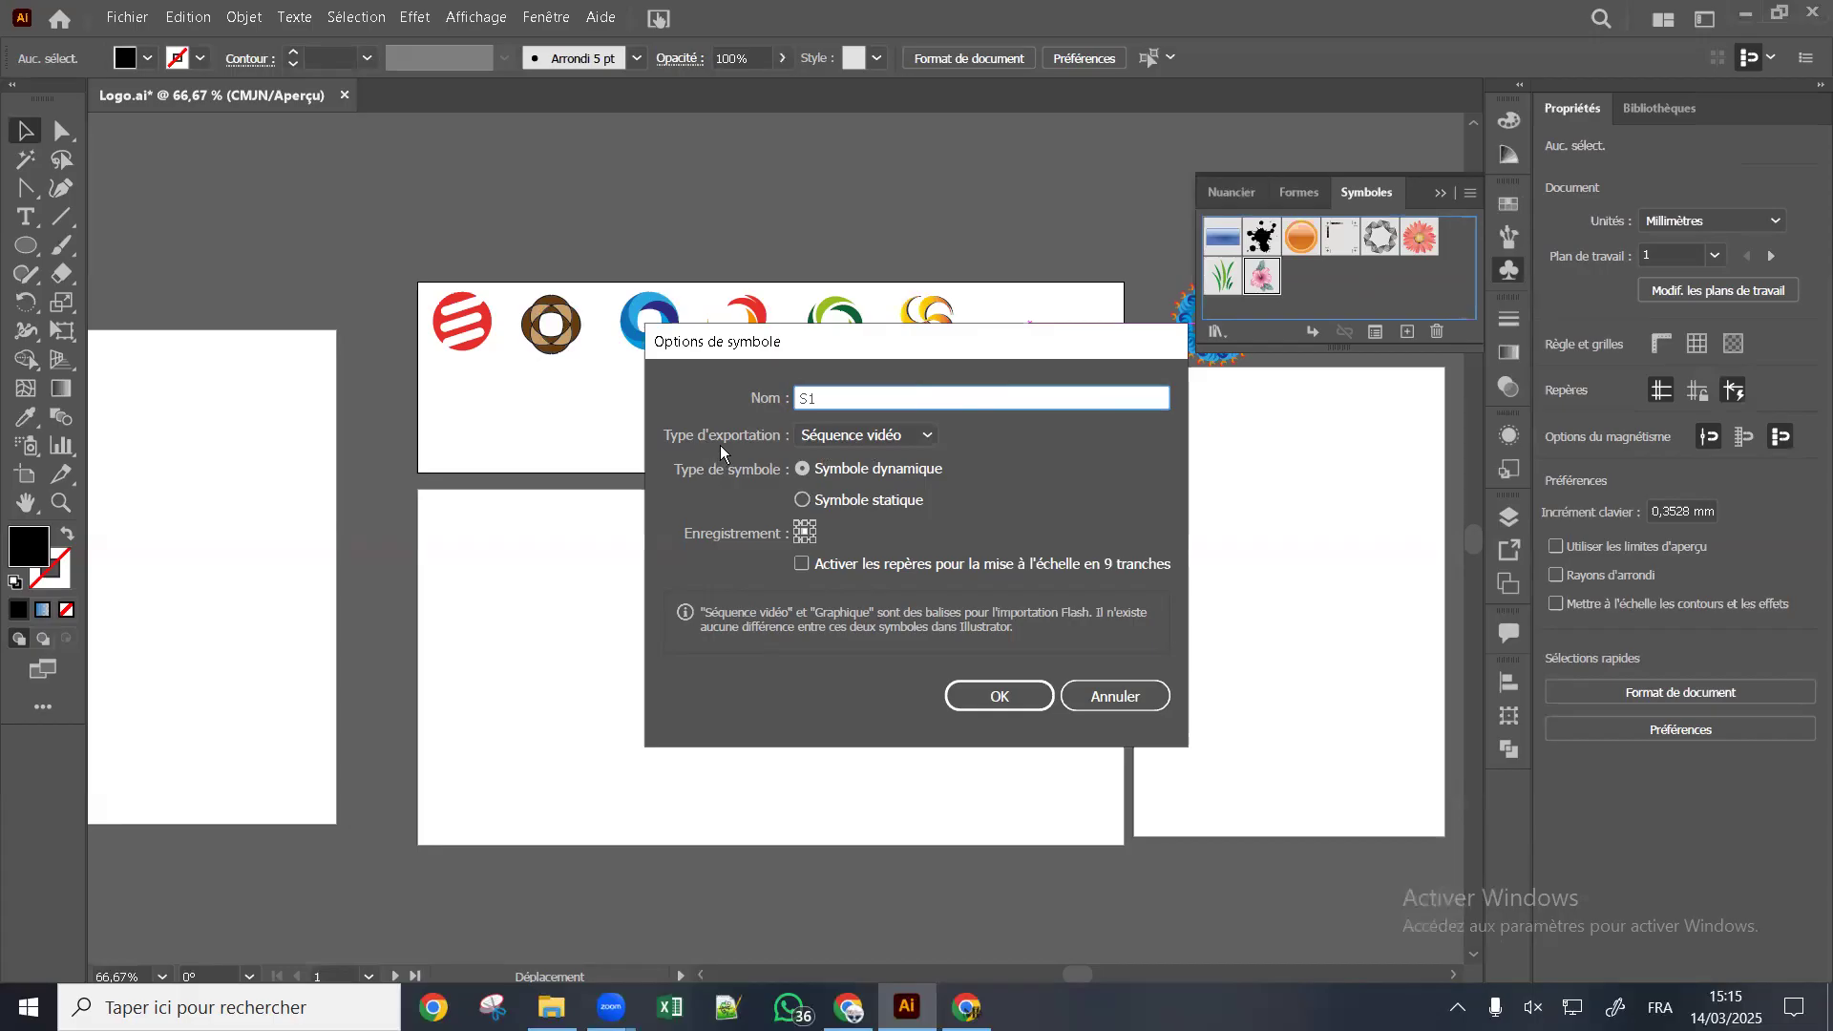
left_click(927, 436)
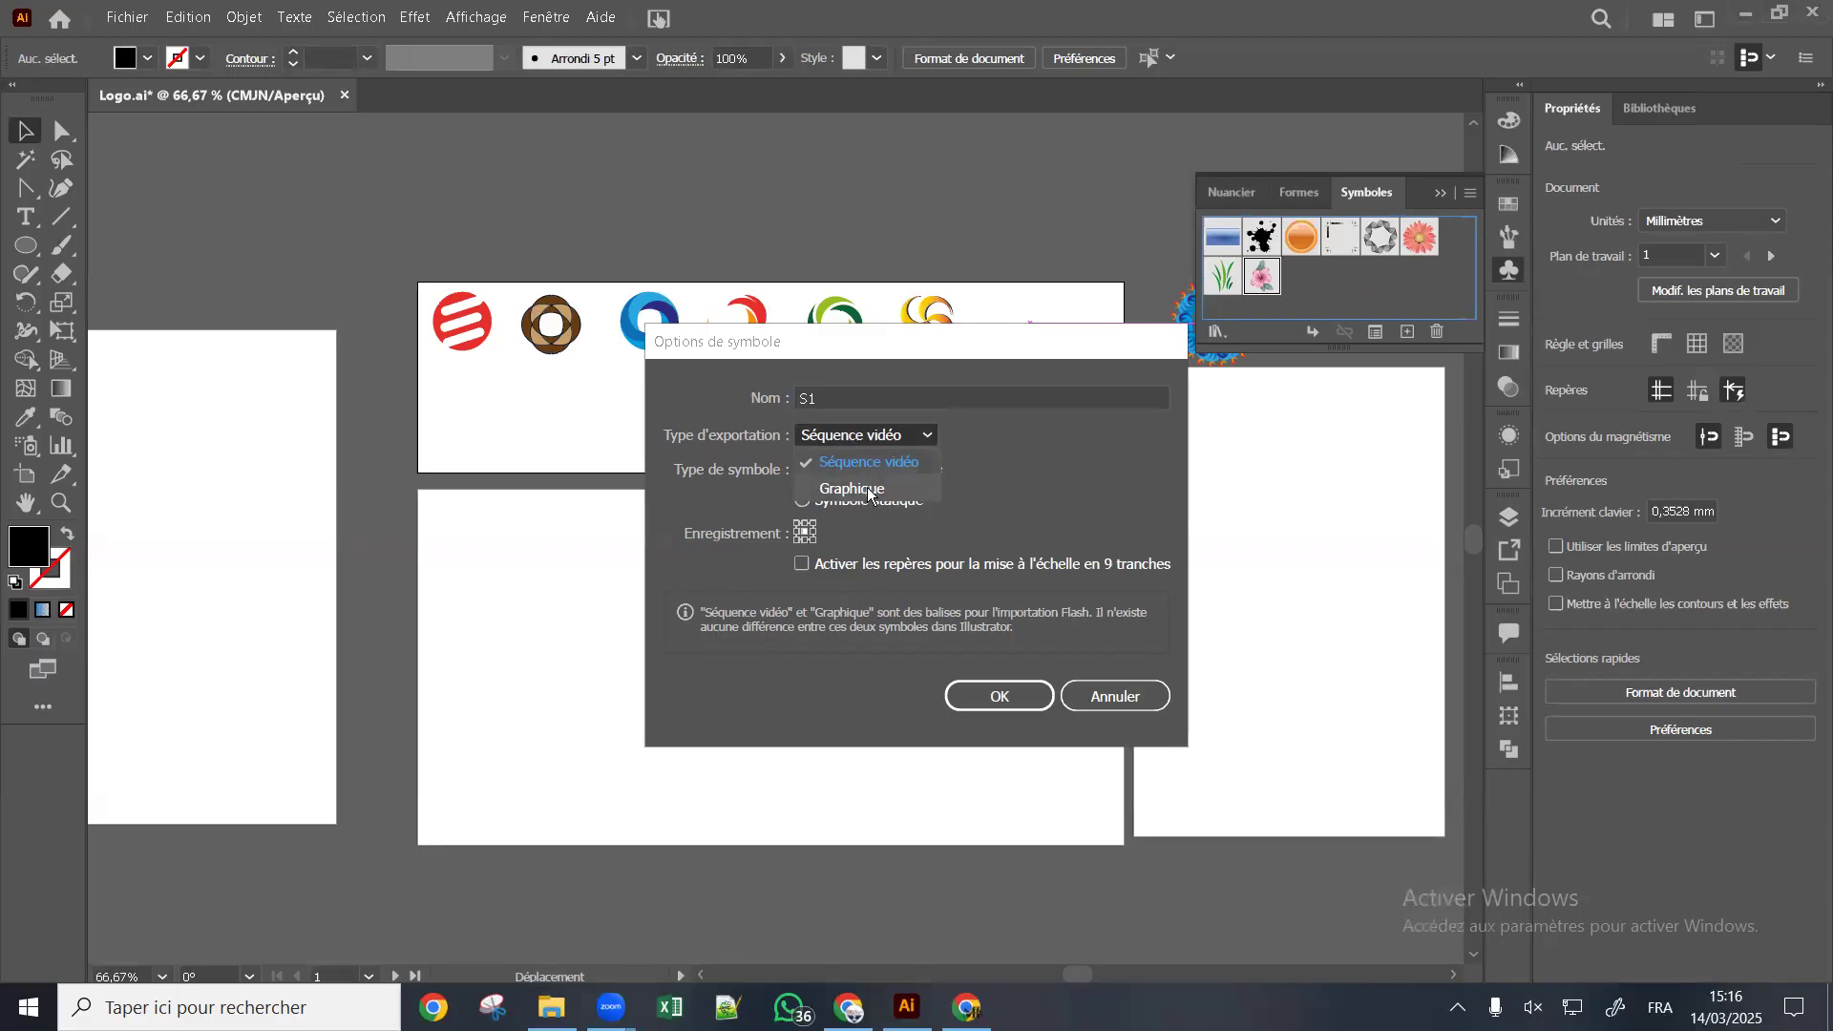
left_click(867, 488)
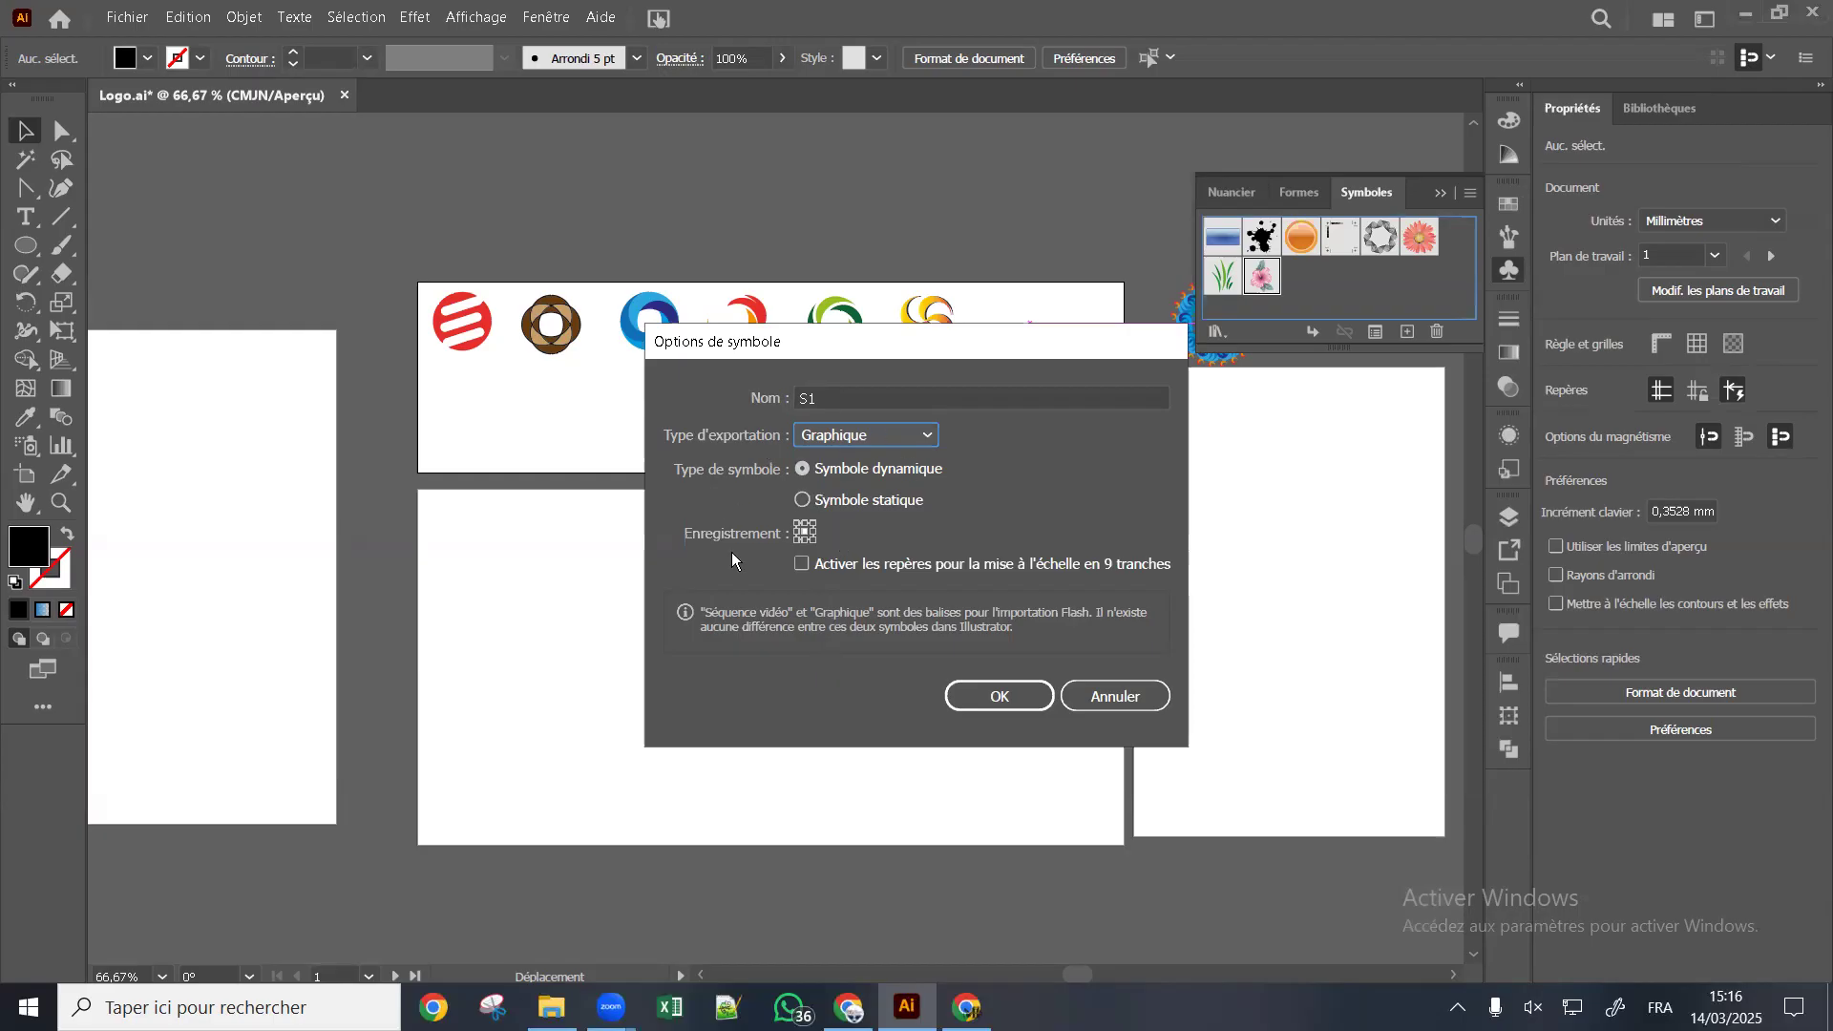
left_click(999, 695)
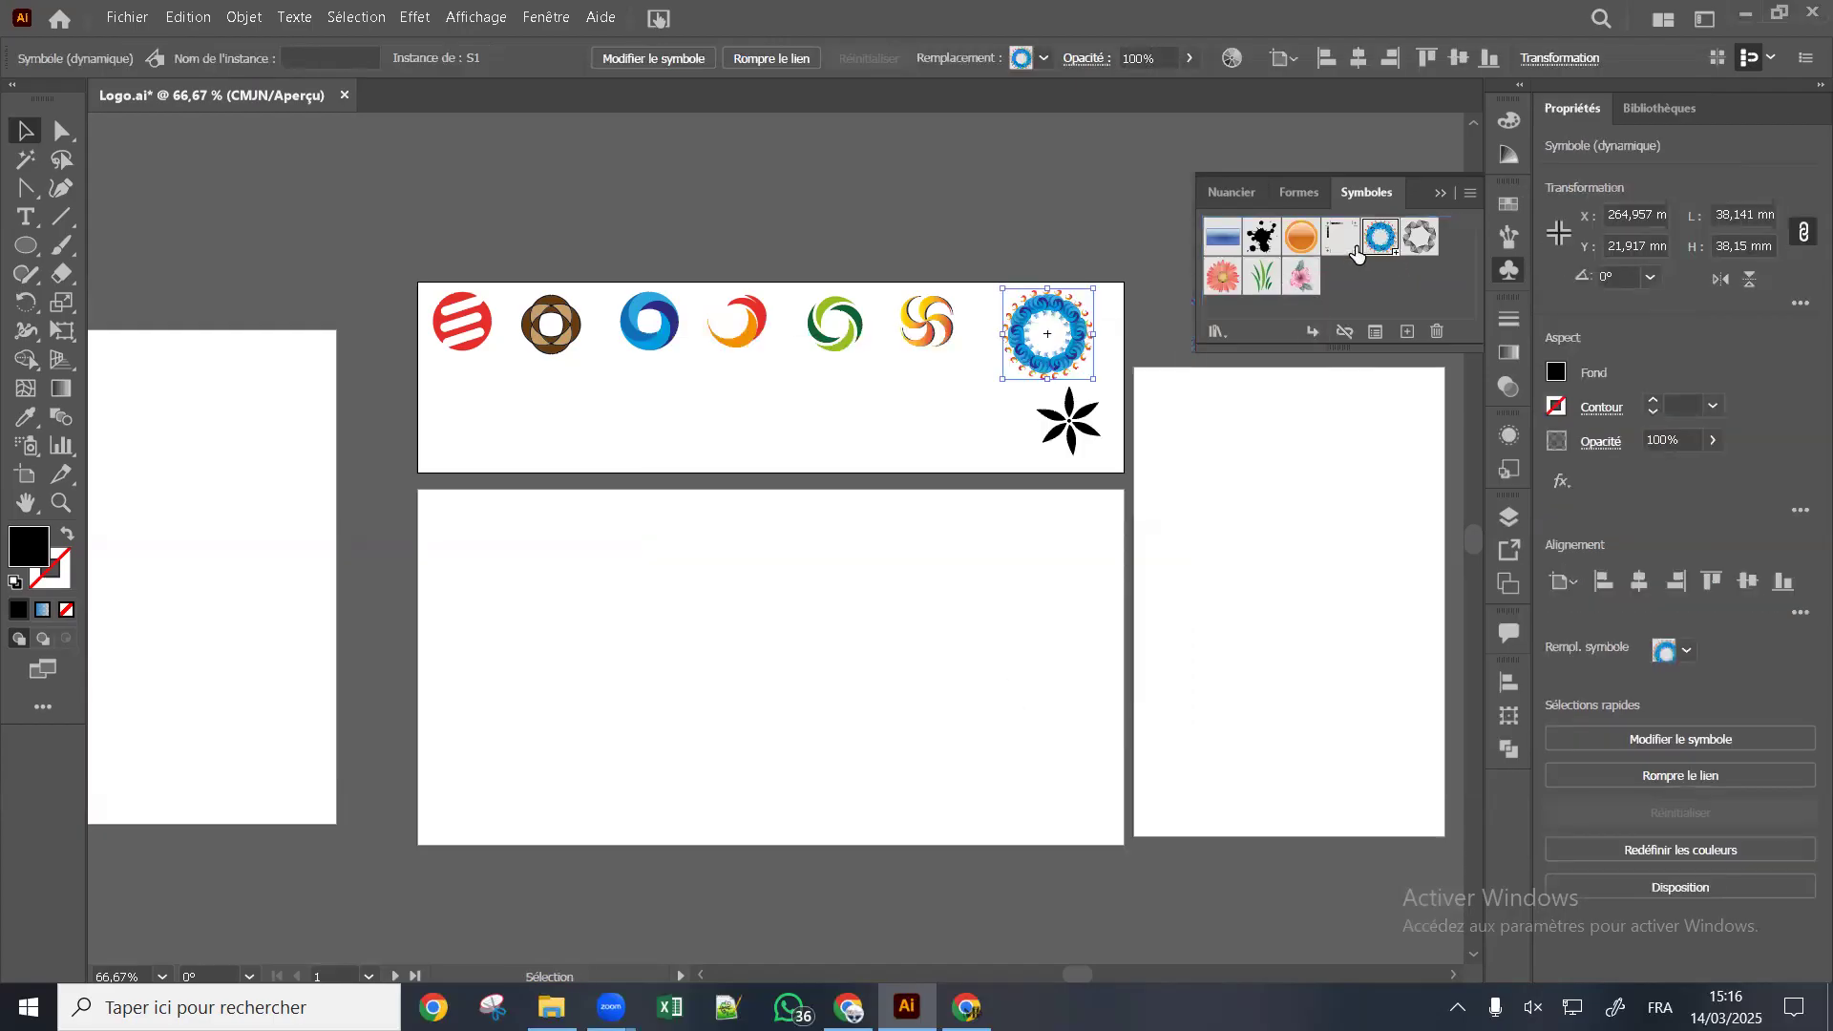
left_click_drag(1381, 247, 1262, 239)
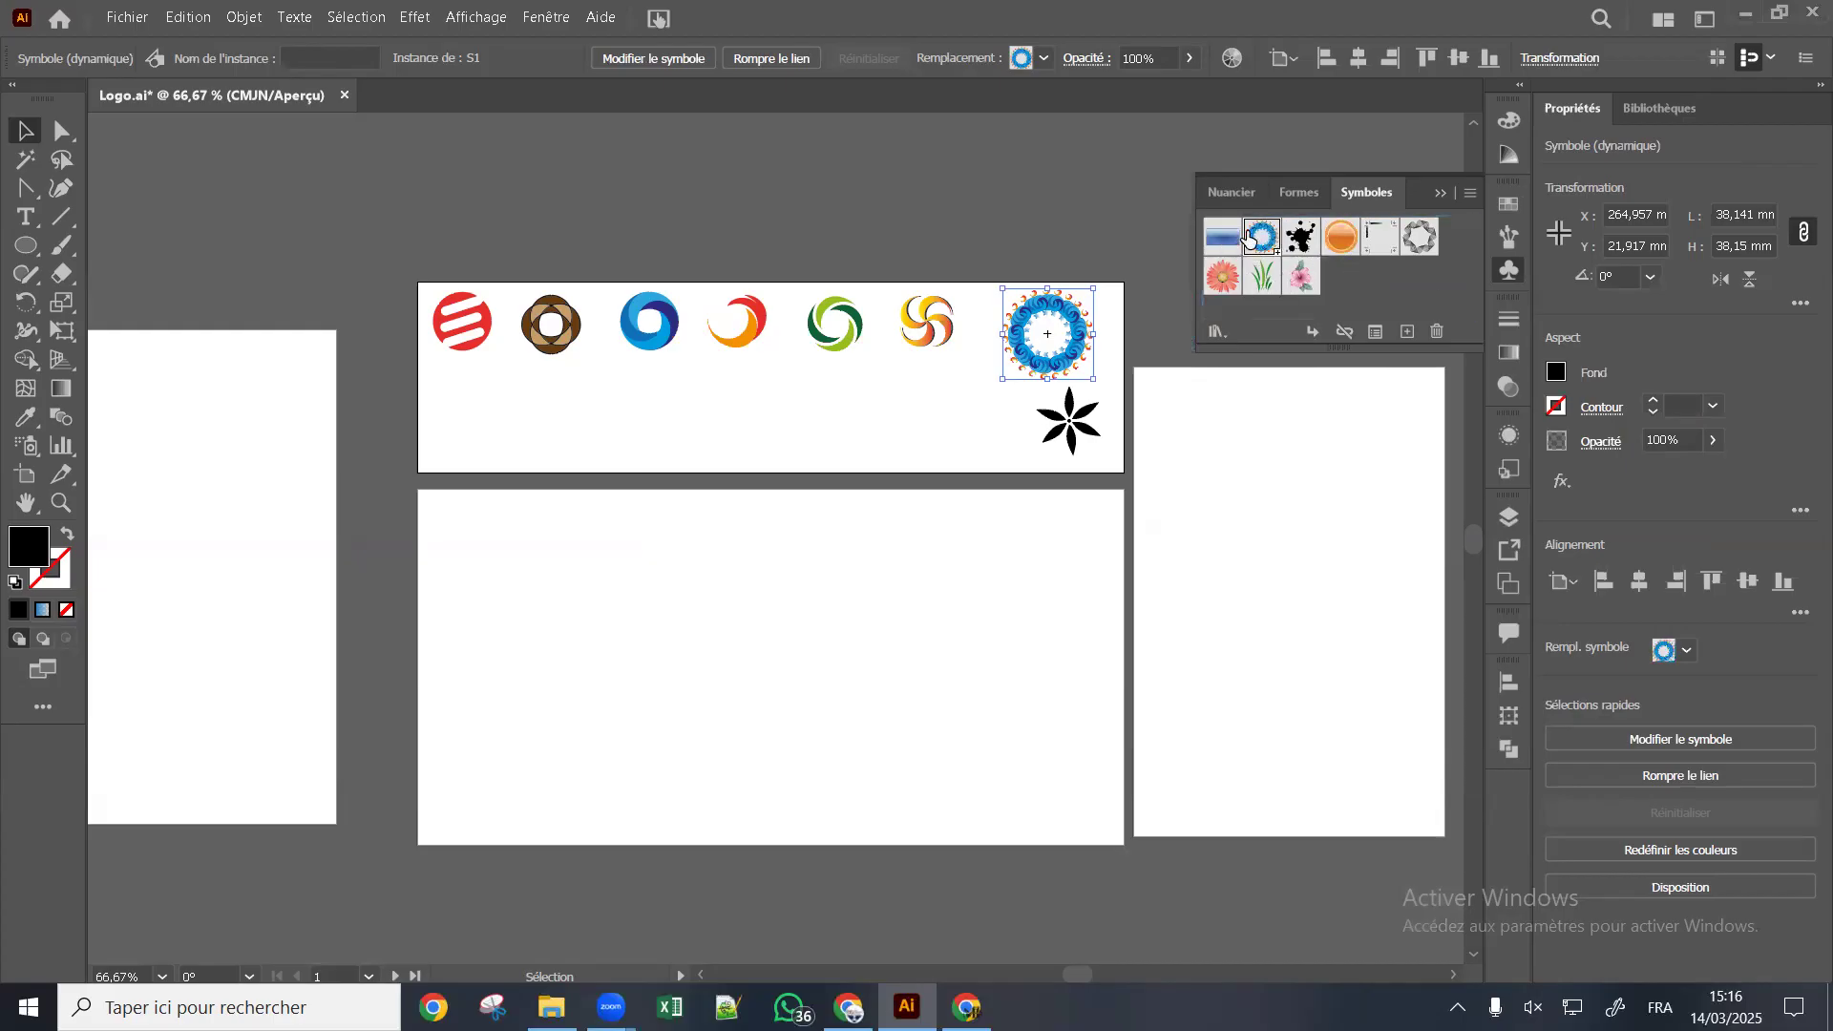
Try replacing the ring ornament on the logo artboard with a fresh S1 instance, and undo the replacement
left_click_drag(1260, 235, 1069, 379)
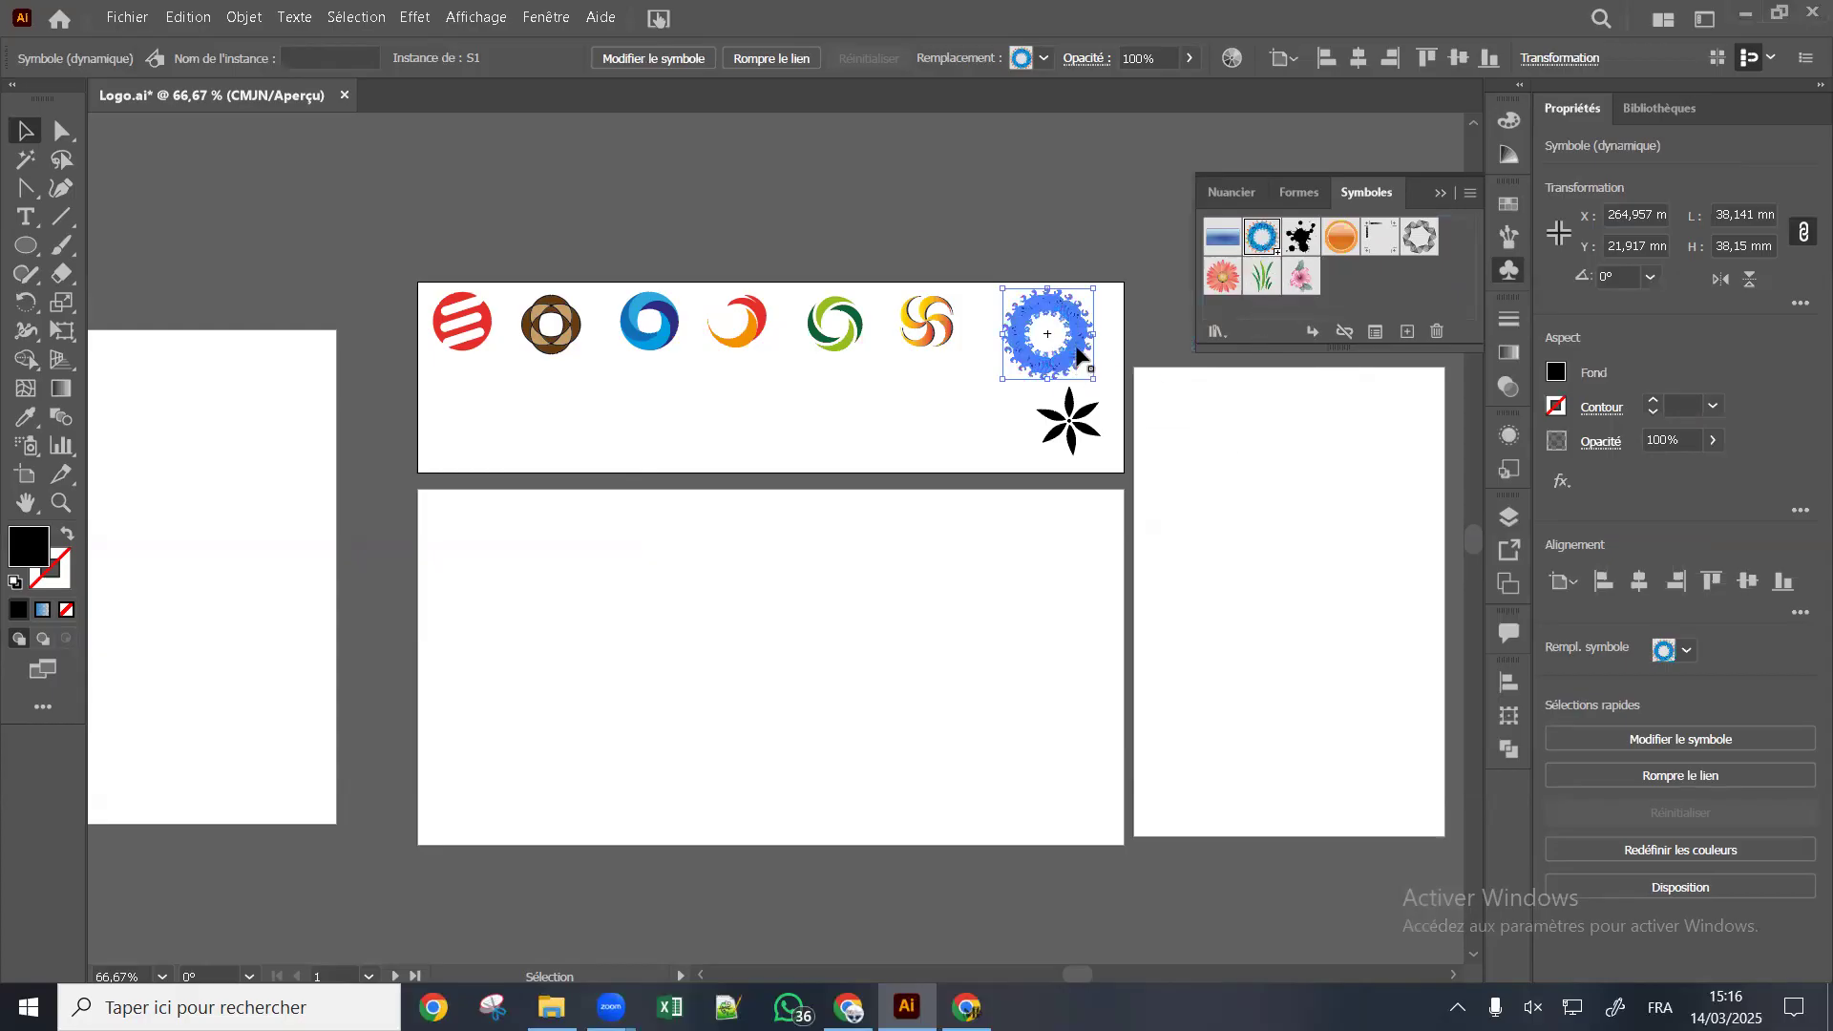
key("Delete")
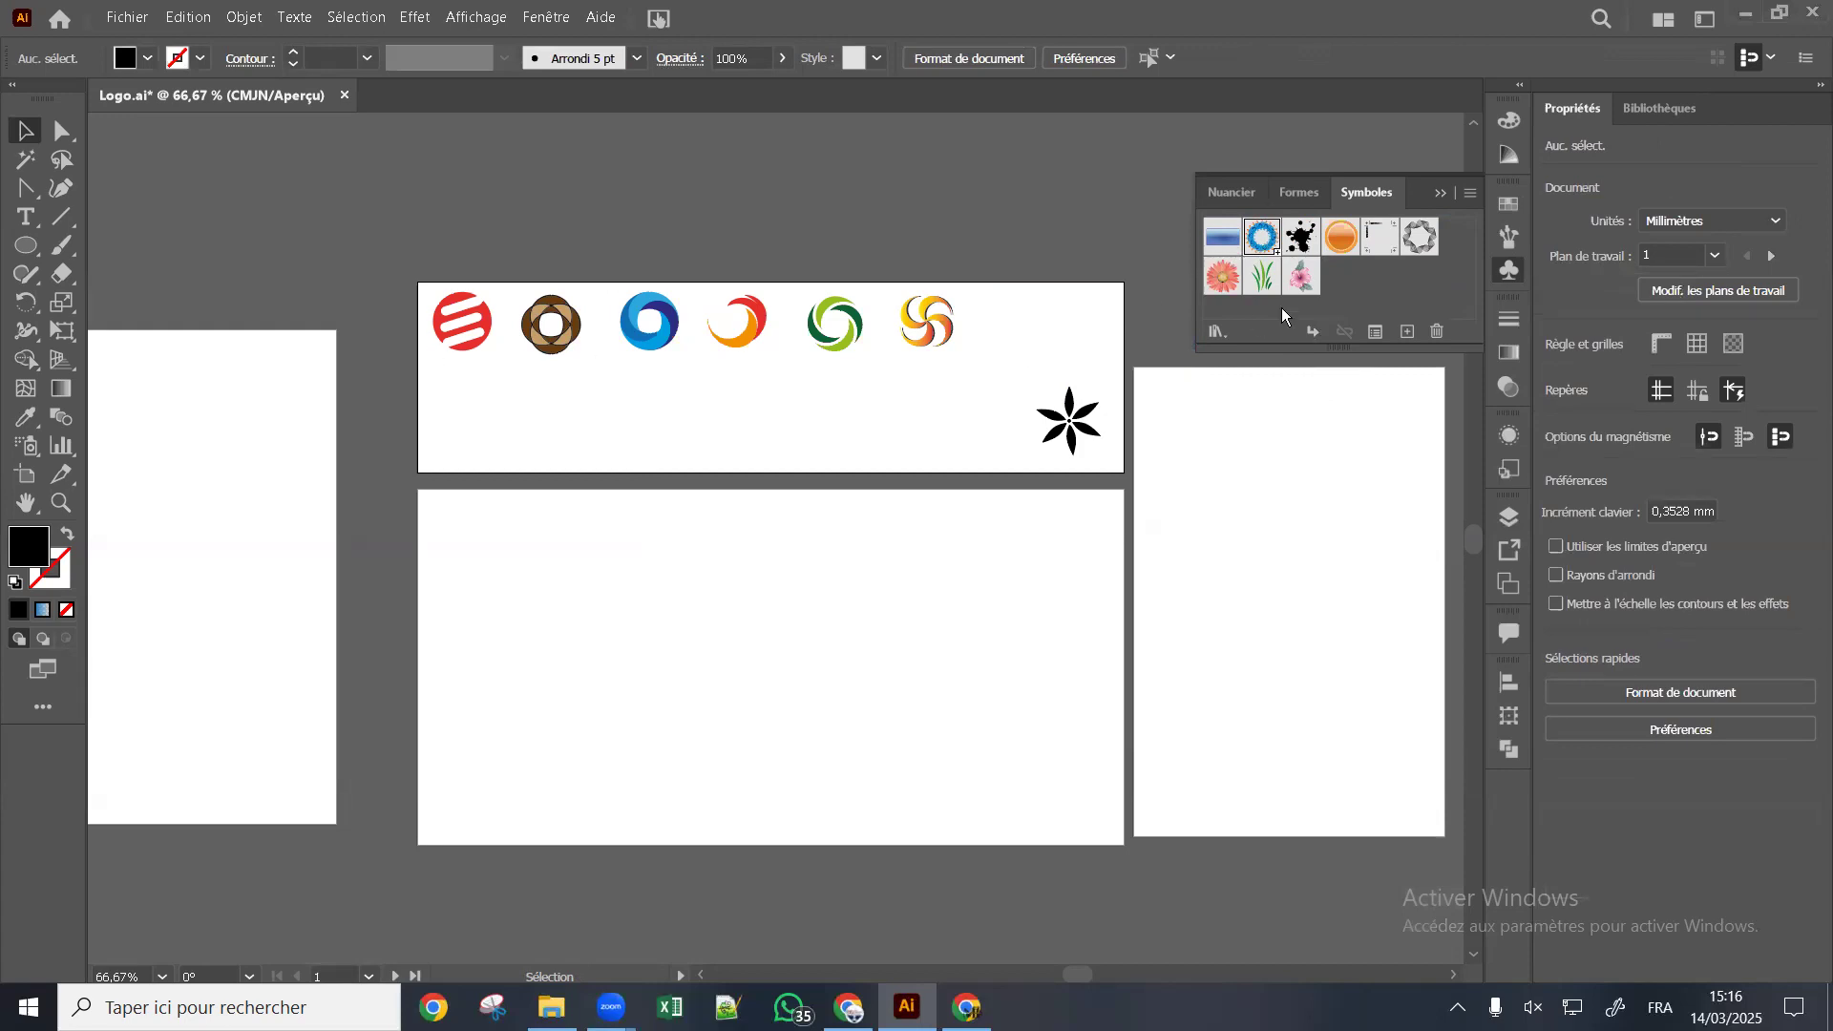
left_click_drag(1272, 258, 1066, 344)
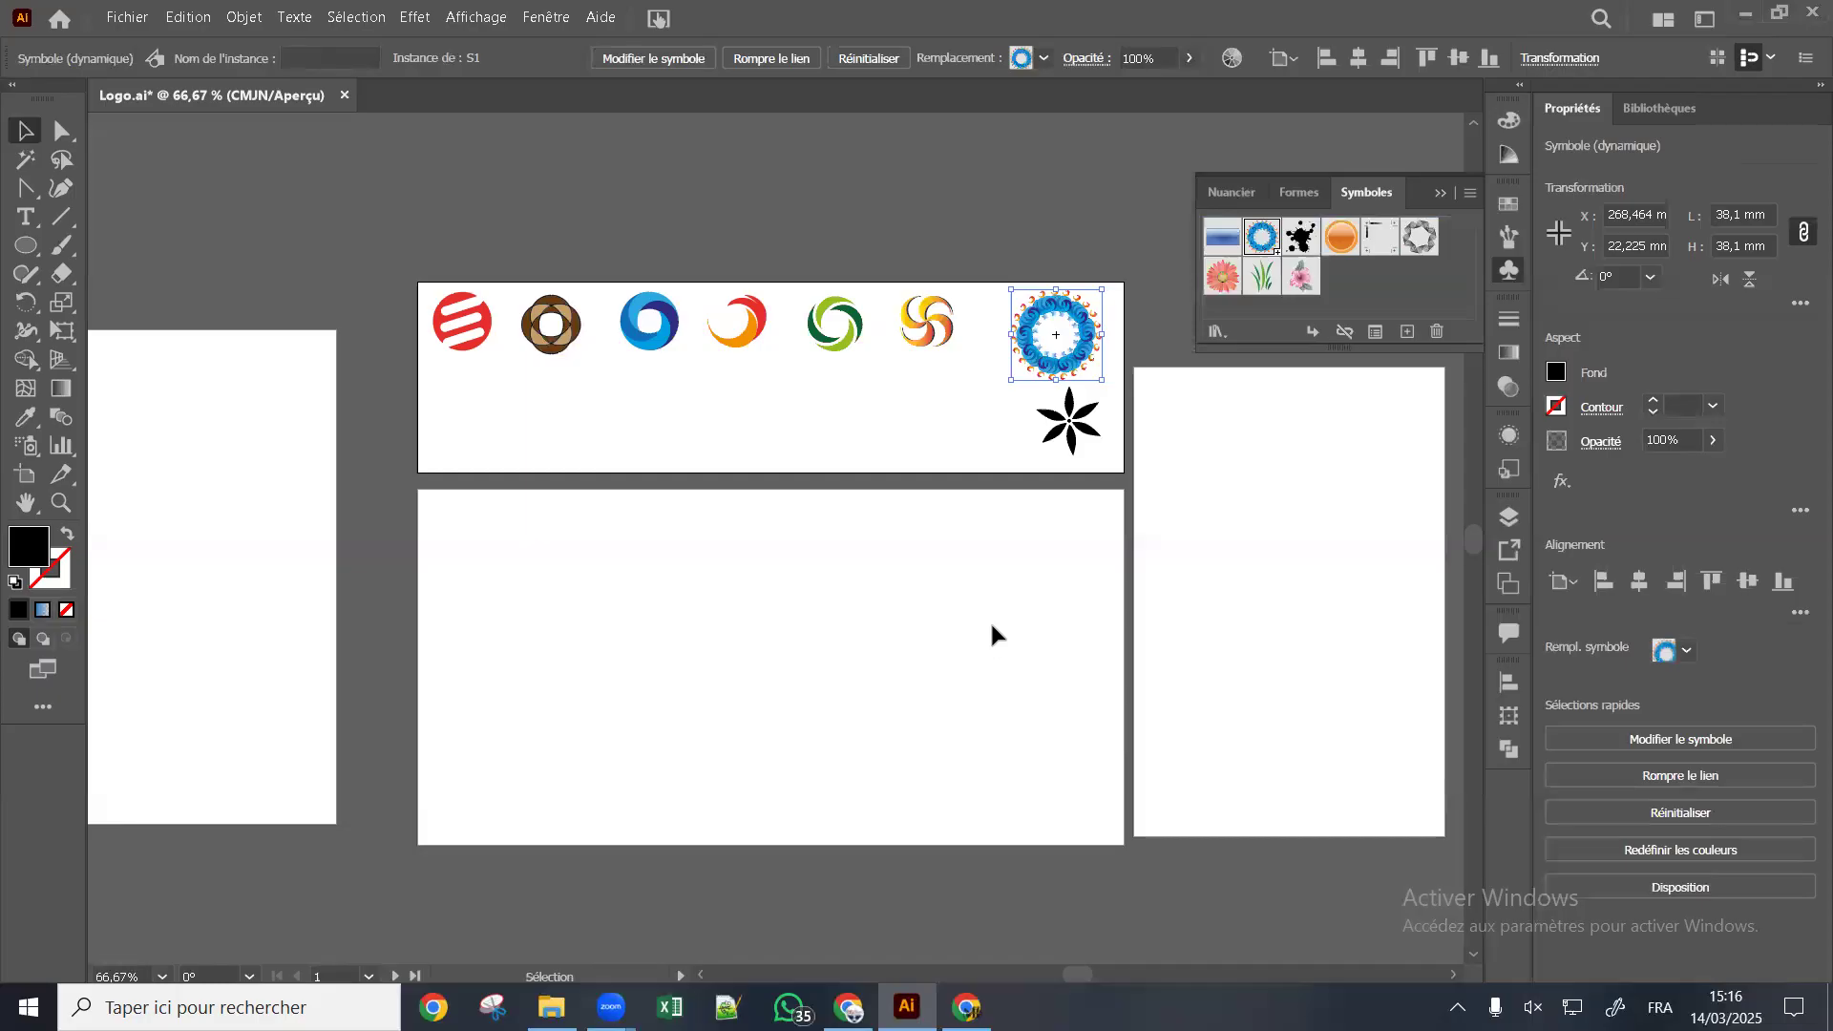
key("Delete")
key("ctrl+z")
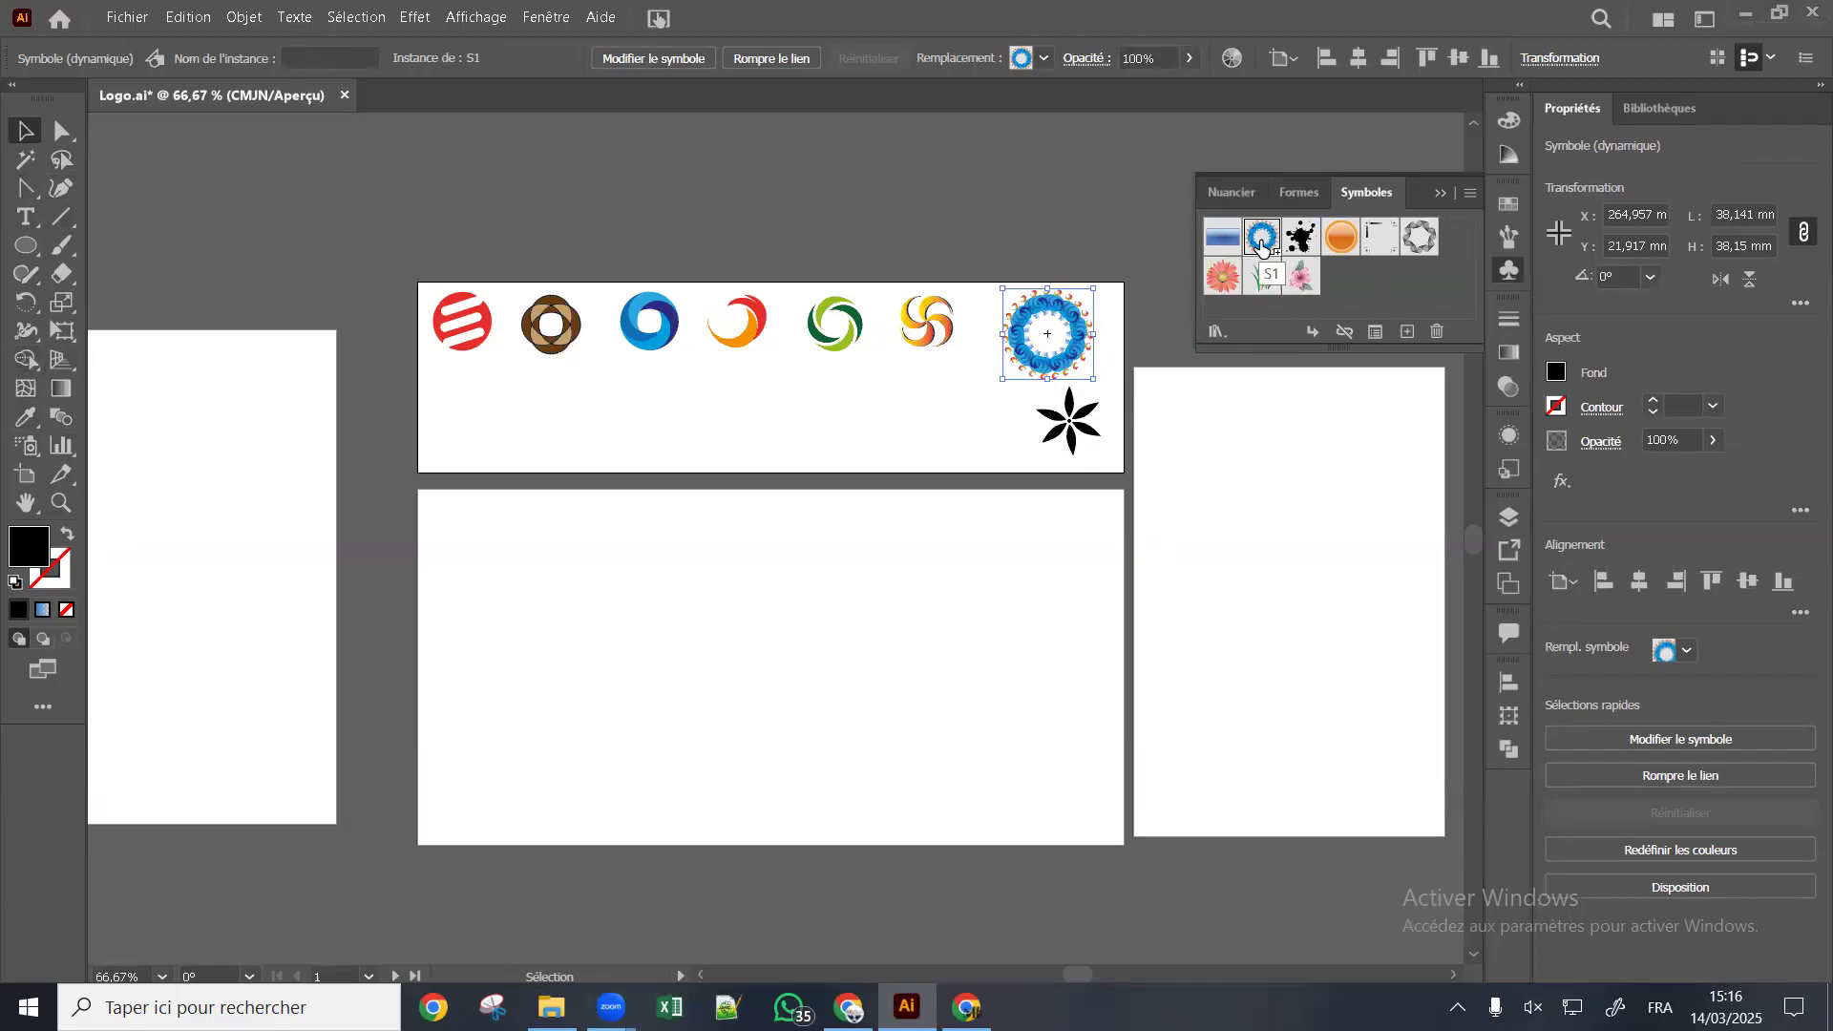
Place one S1 symbol instance on the right portrait artboard and another on the left portrait artboard
left_click_drag(1262, 248, 1260, 596)
left_click_drag(16, 514, 239, 479)
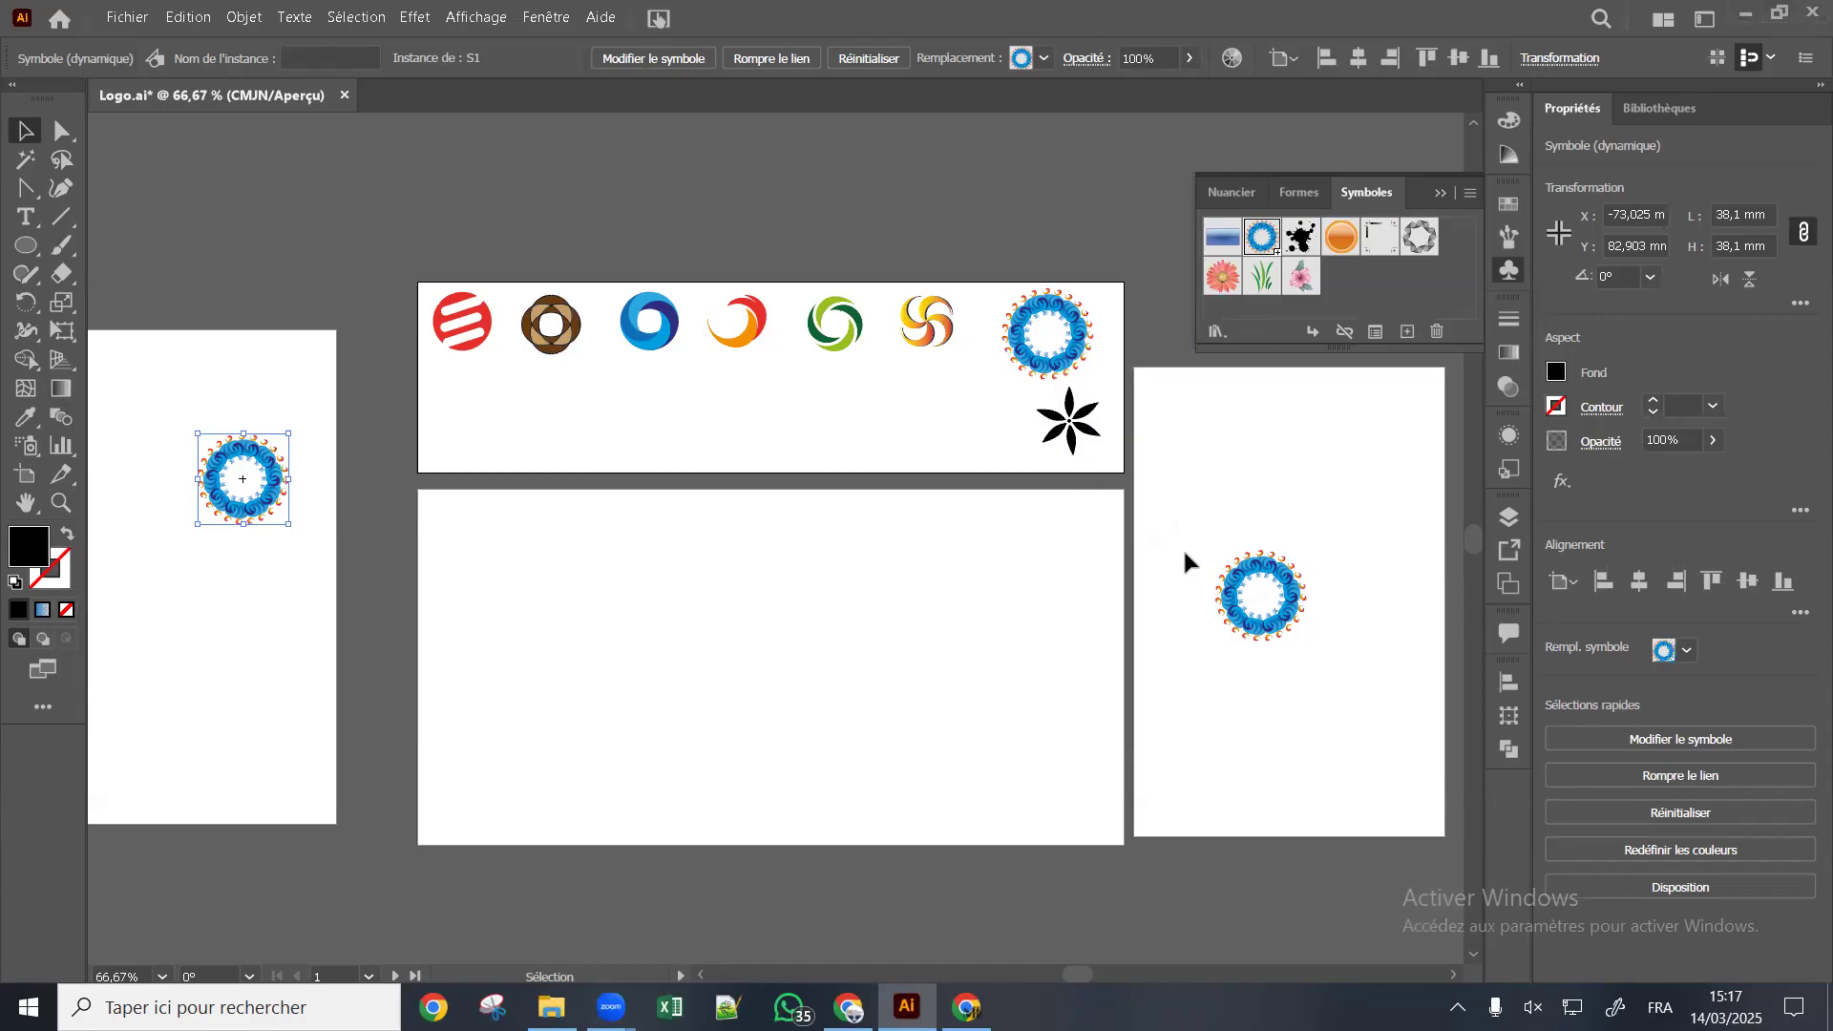
Detach the group of symbol tools as a floating panel and park it above the ring ornament on the left portrait artboard
scroll(981, 677, "up", 1)
scroll(981, 678, "down", 2)
scroll(985, 686, "up", 1)
scroll(985, 685, "down", 1)
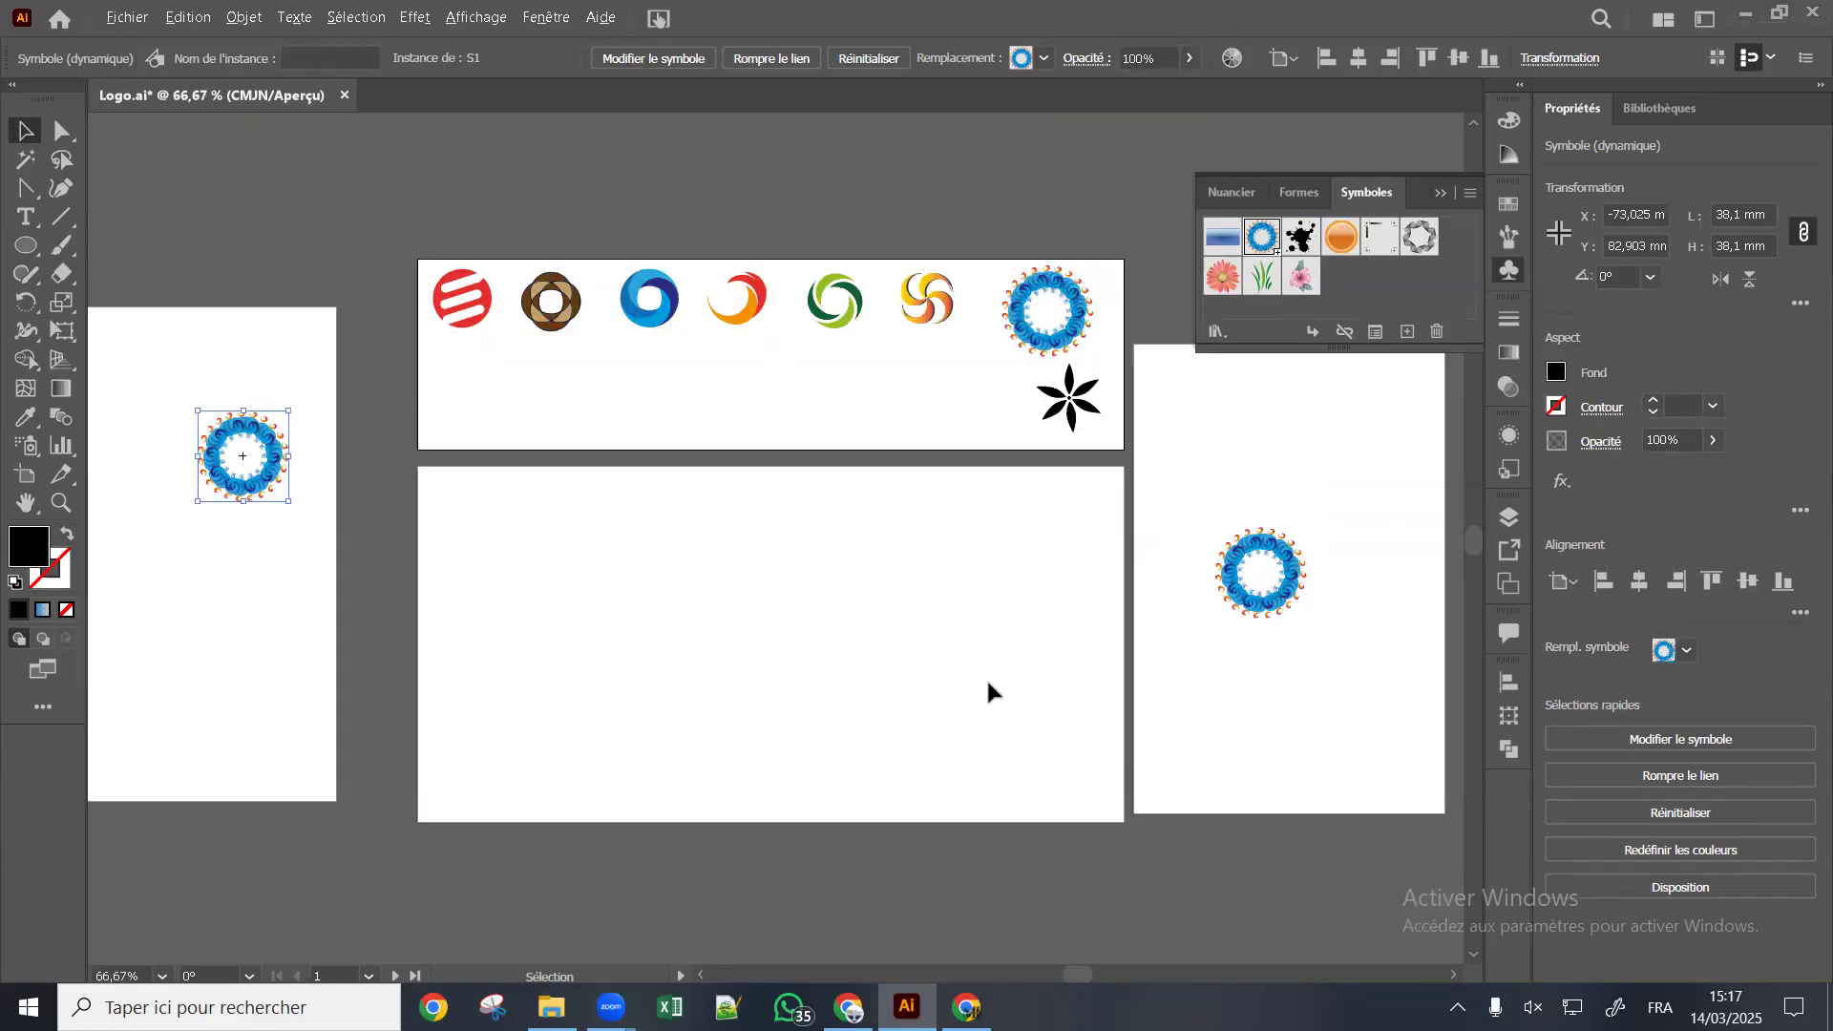
left_click_drag(962, 646, 953, 598)
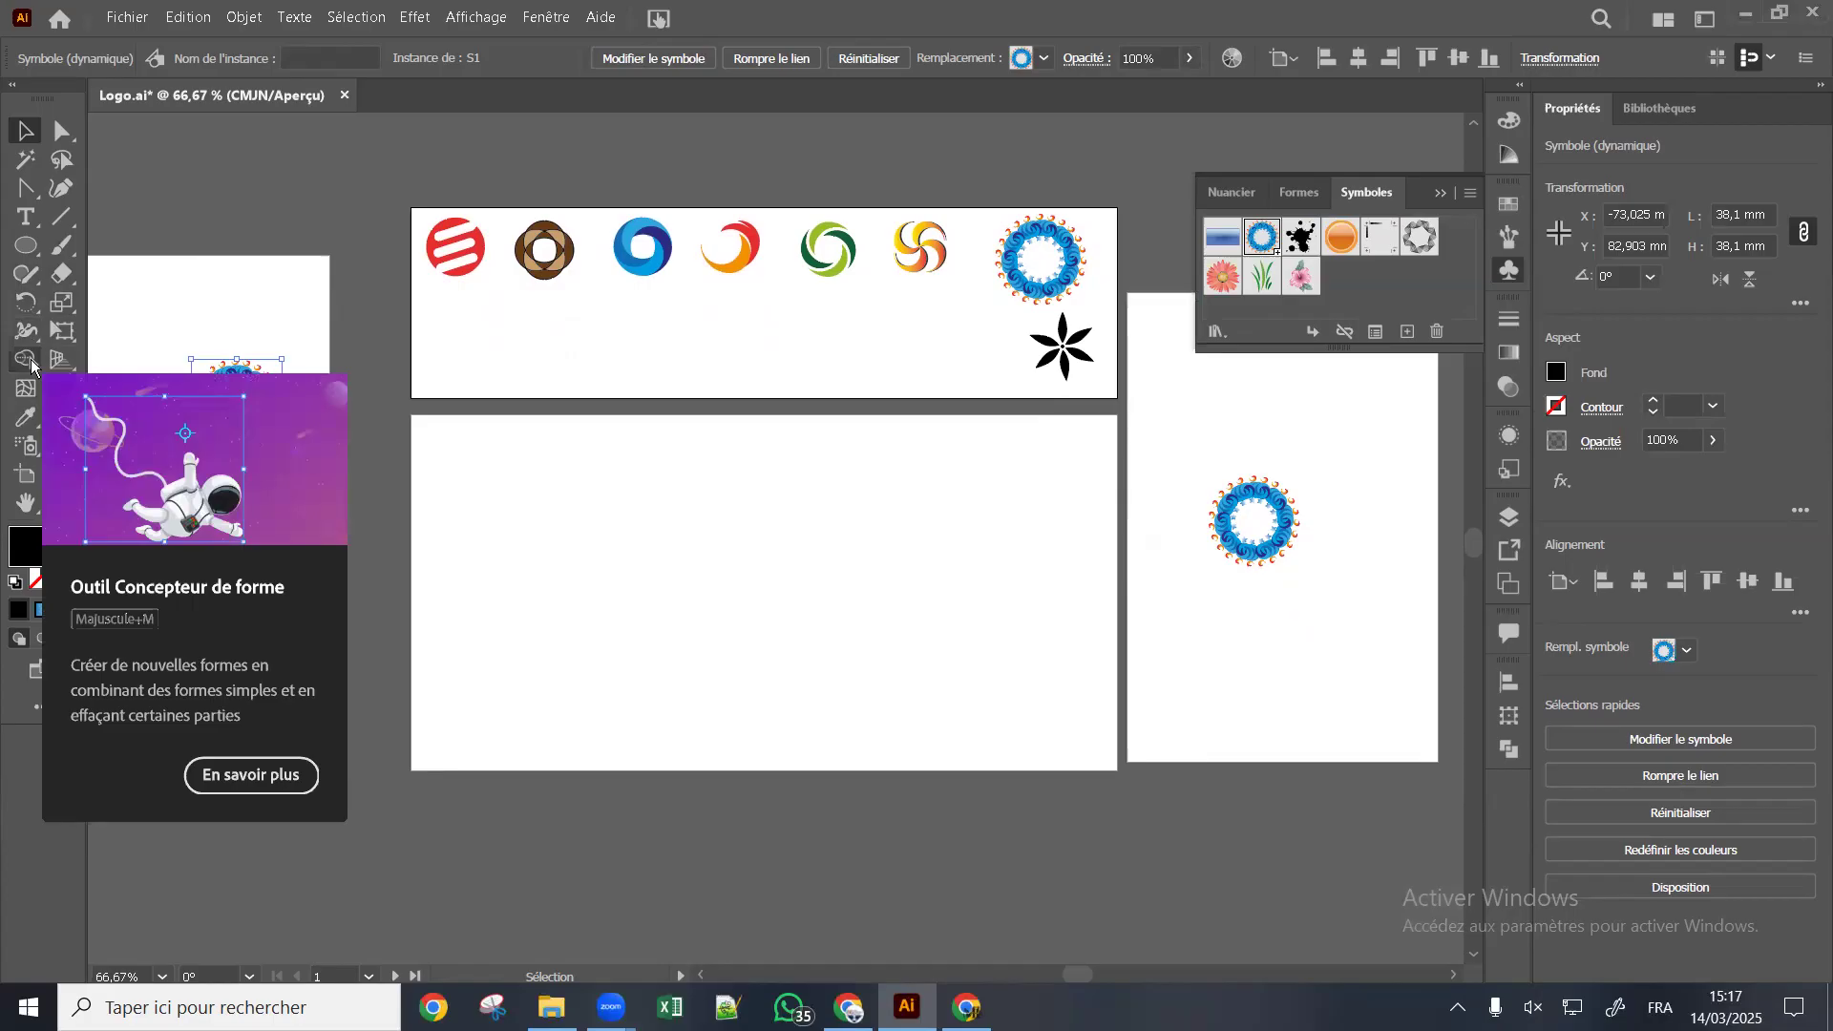
left_click(32, 455)
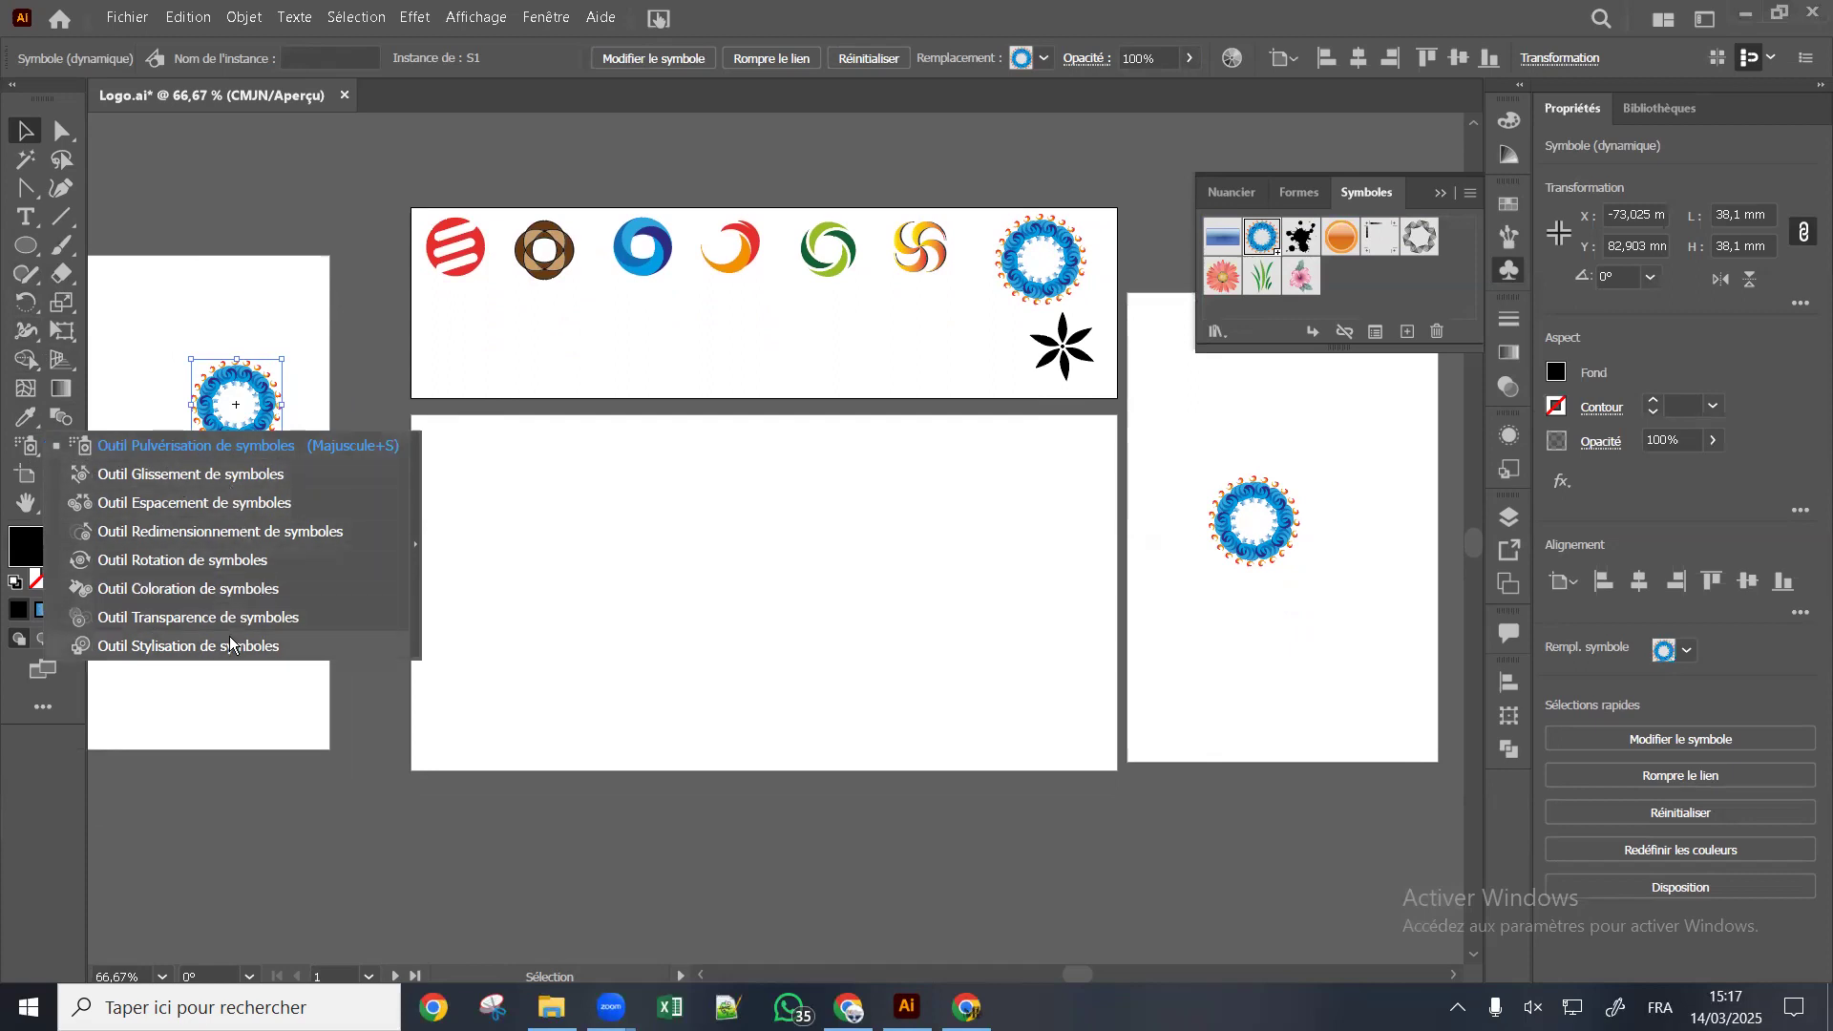
left_click(416, 546)
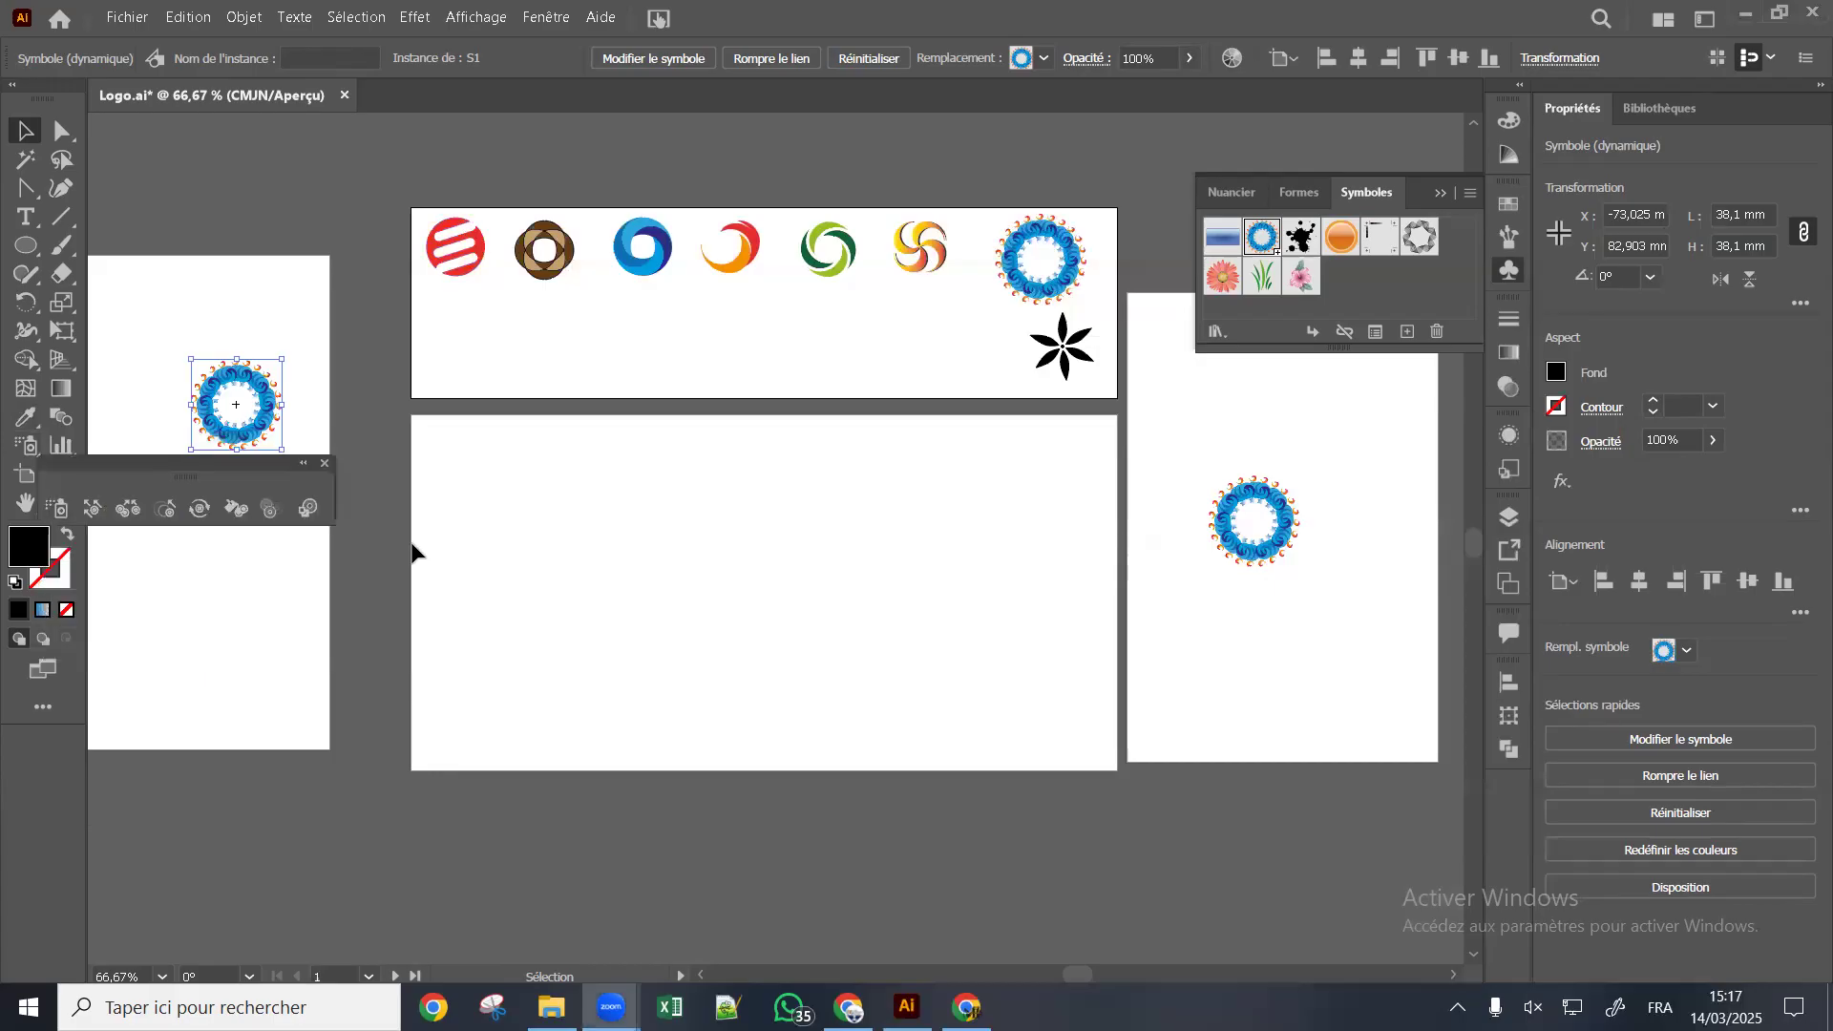
left_click_drag(205, 458, 412, 426)
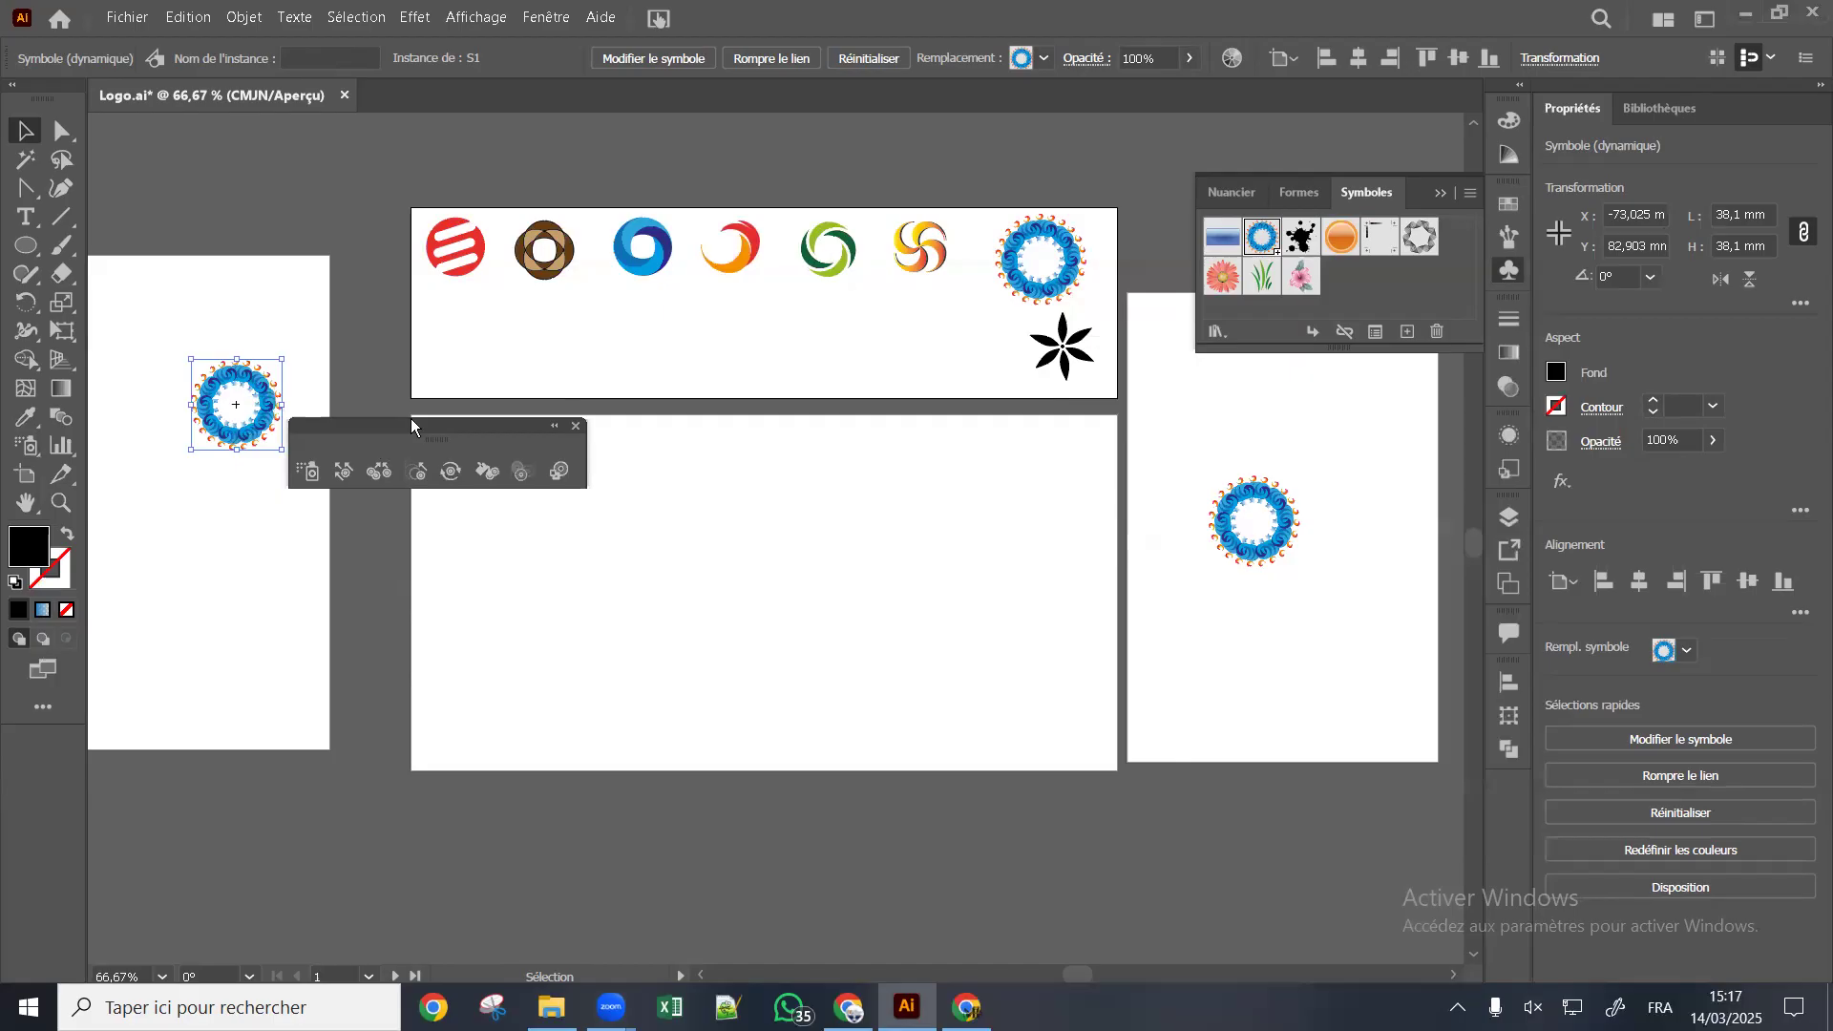
left_click(30, 445)
left_click(479, 434)
left_click_drag(454, 428, 380, 297)
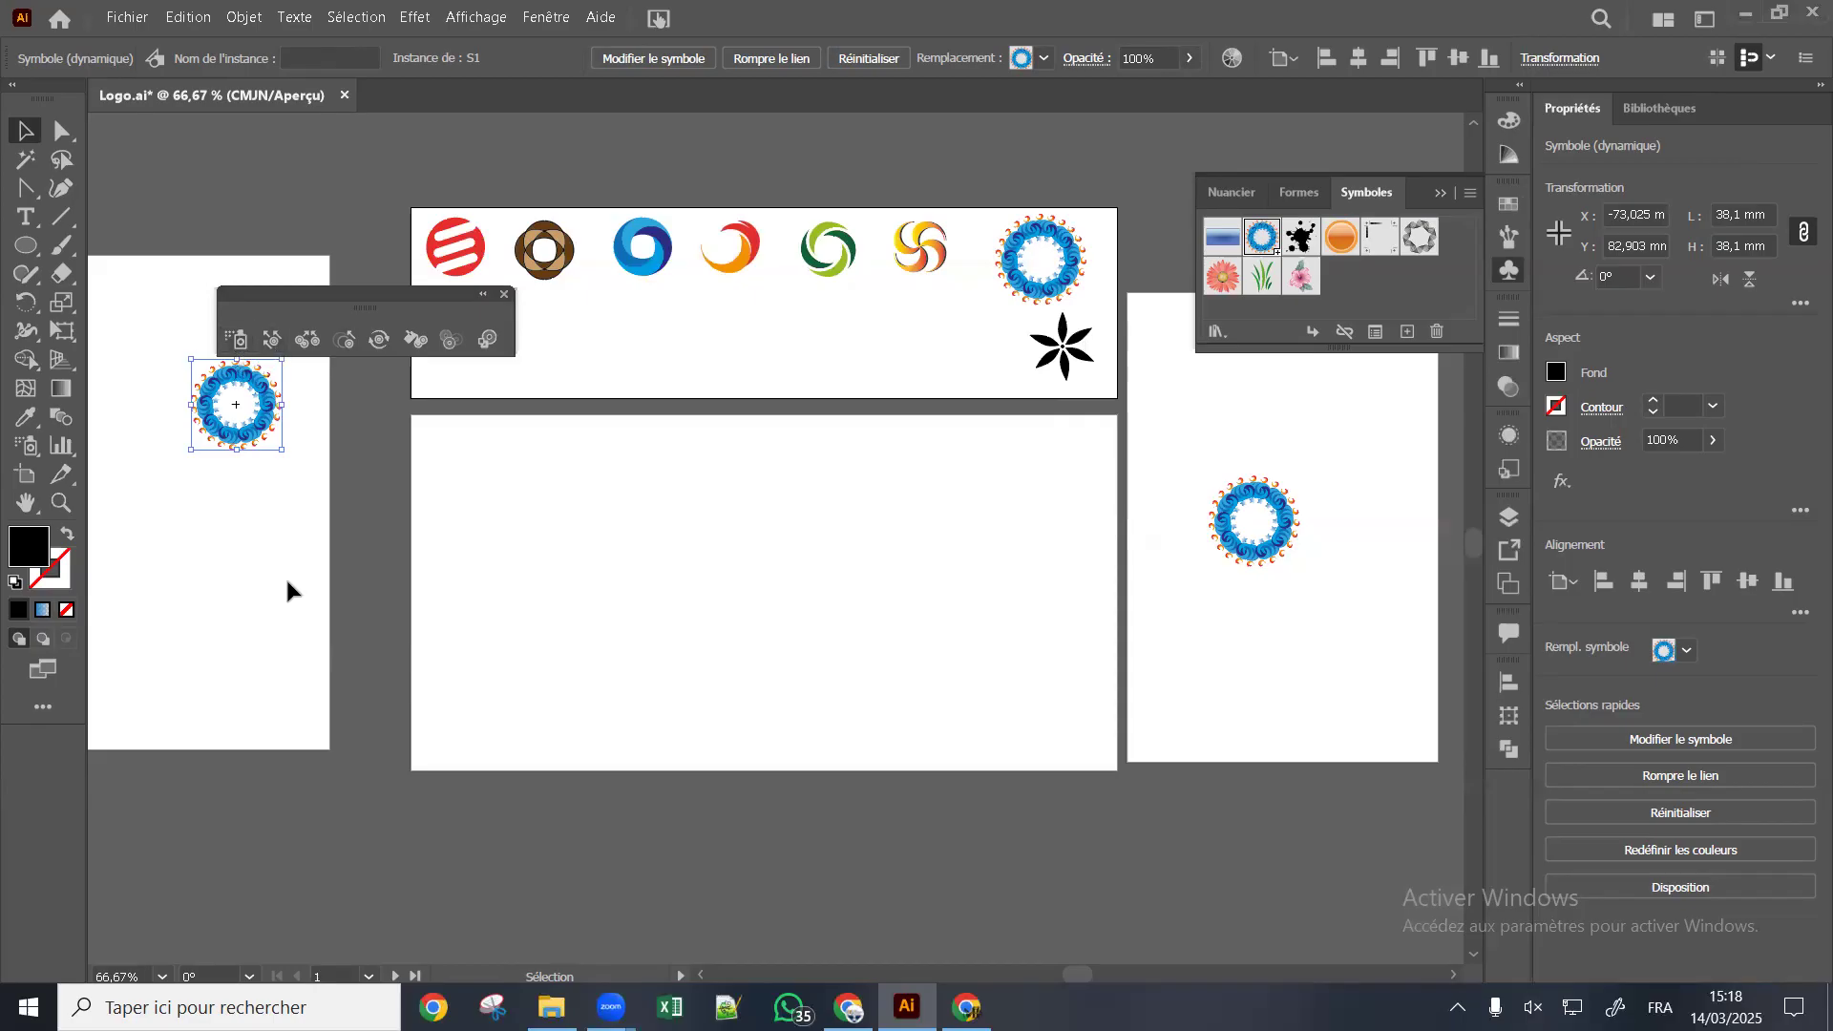
Try spraying a Hibiscus symbol on the large landscape artboard while the left ring instance is selected, and undo it
left_click(1306, 282)
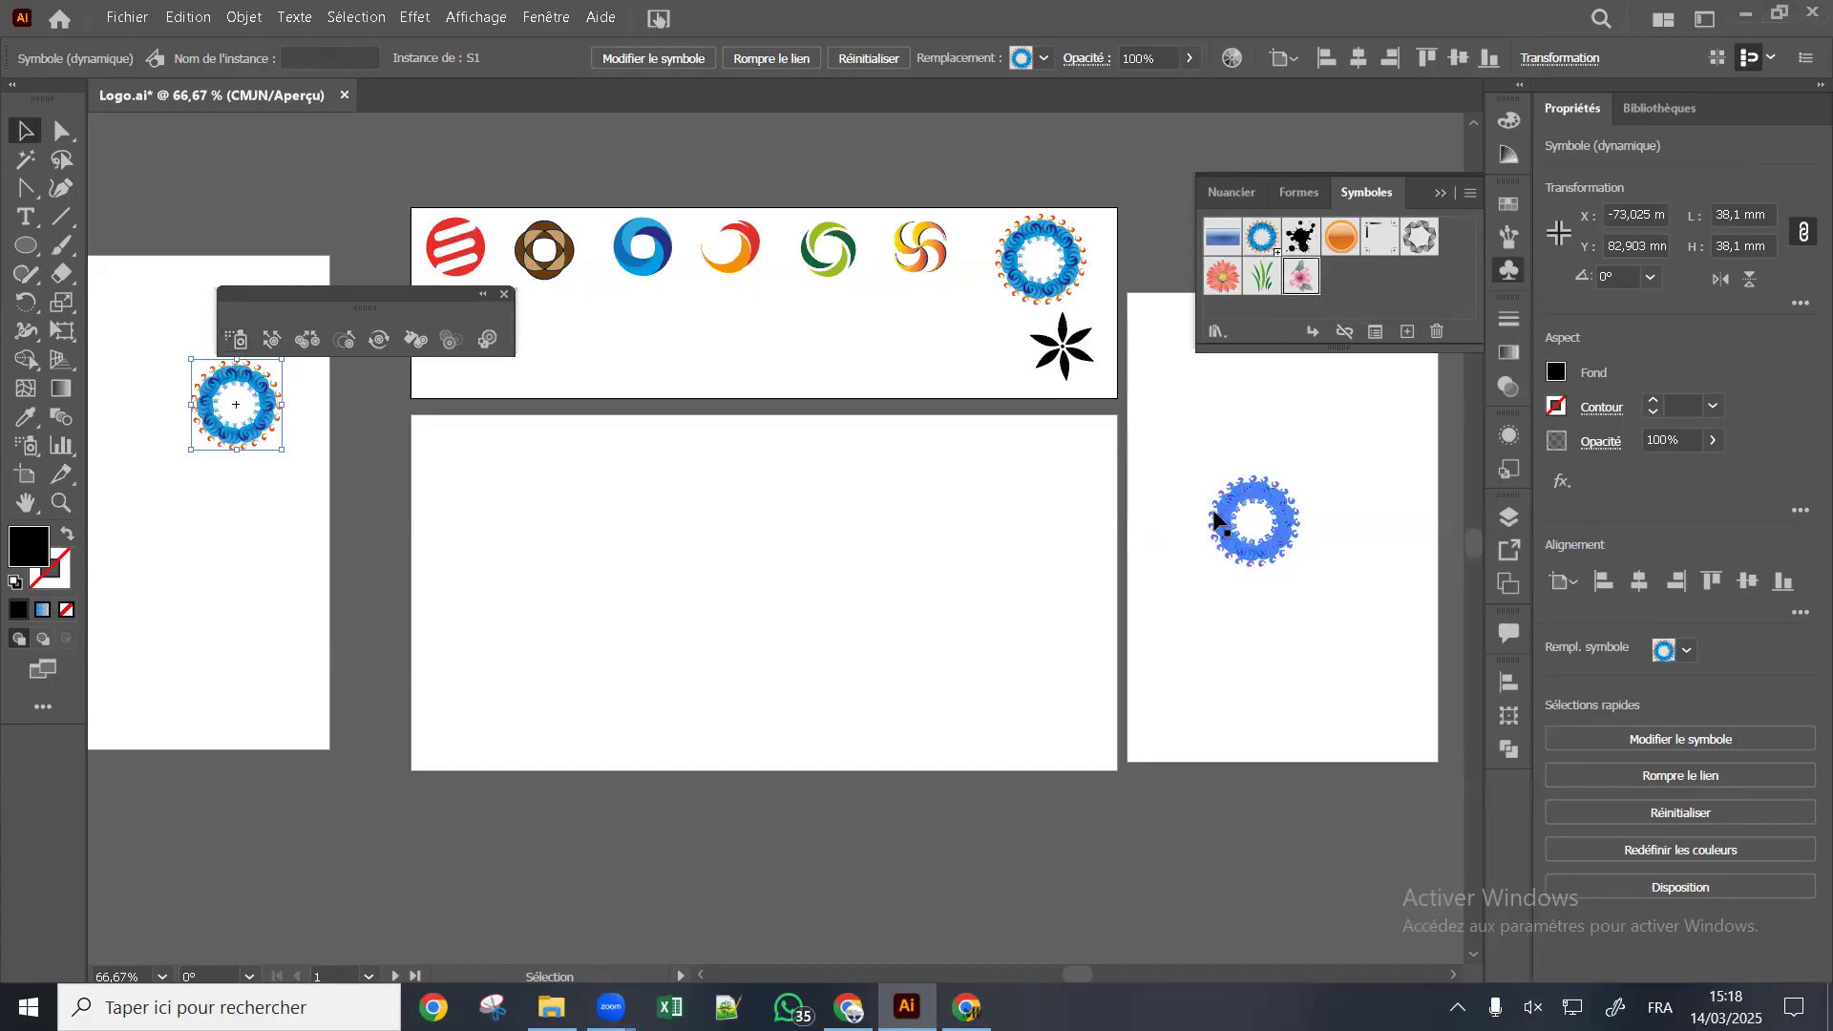
left_click(235, 340)
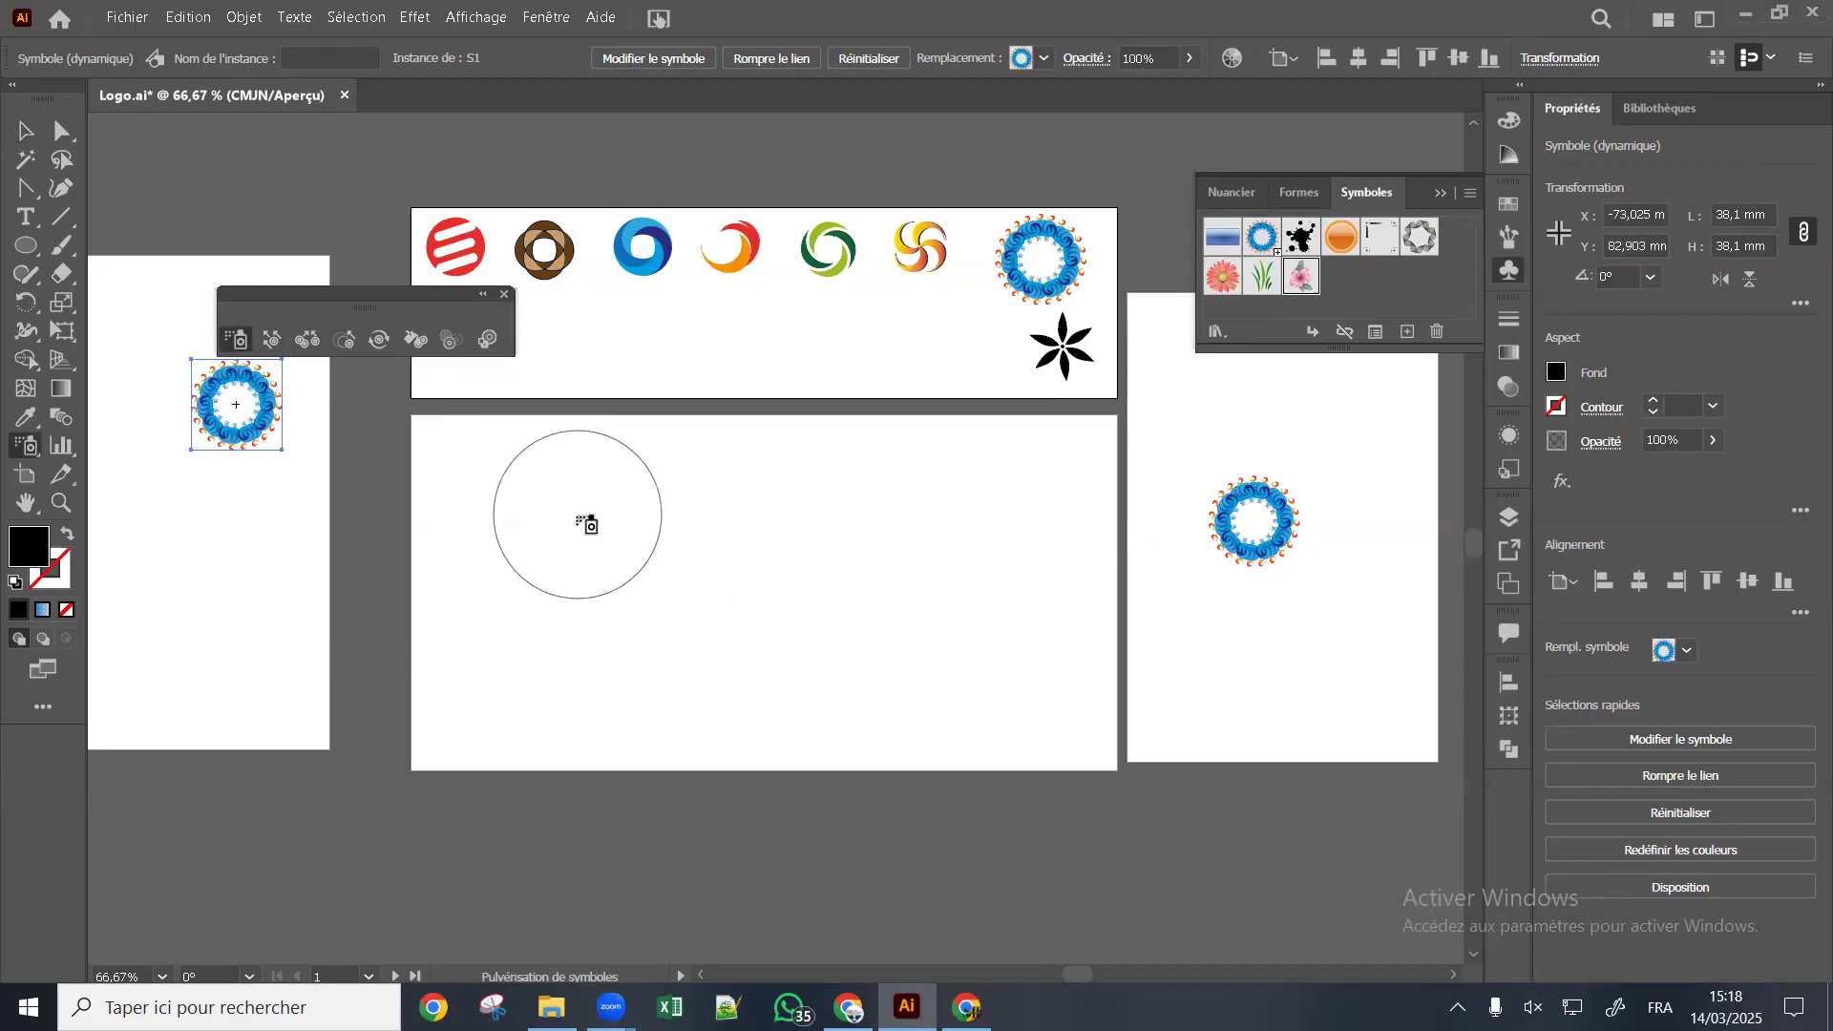
left_click(571, 520)
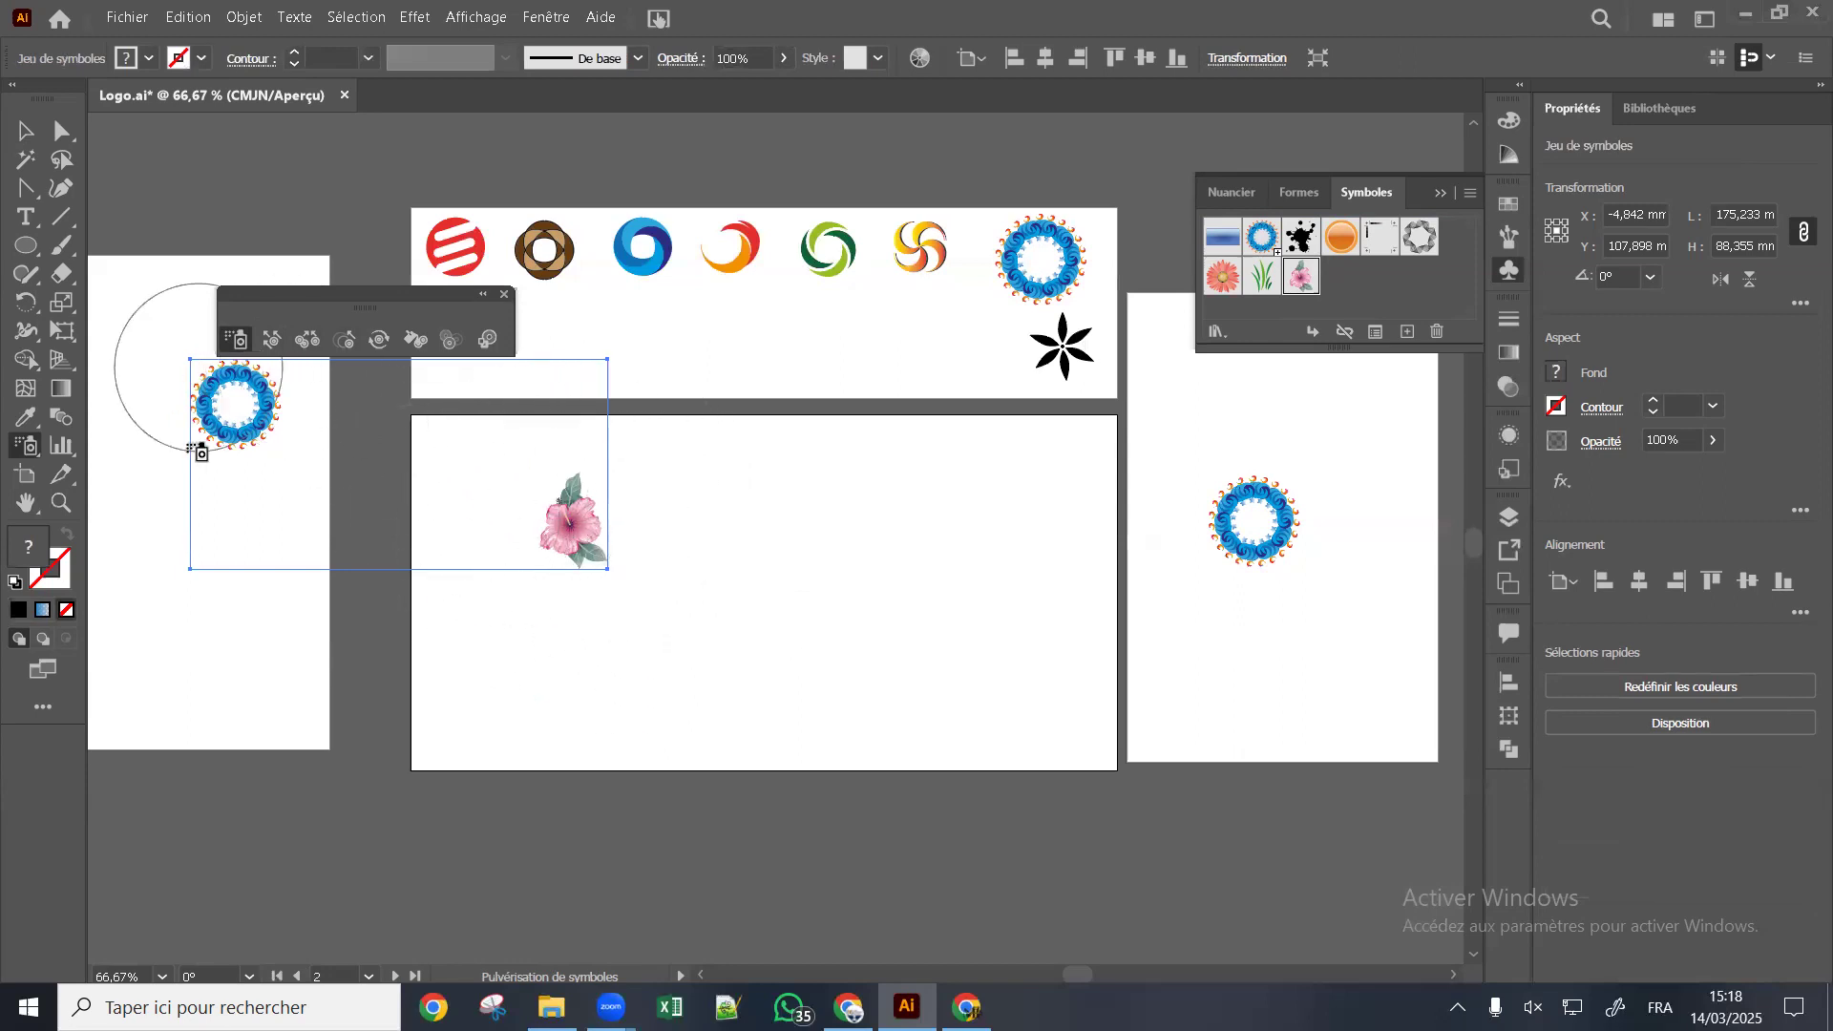
key("ctrl+z")
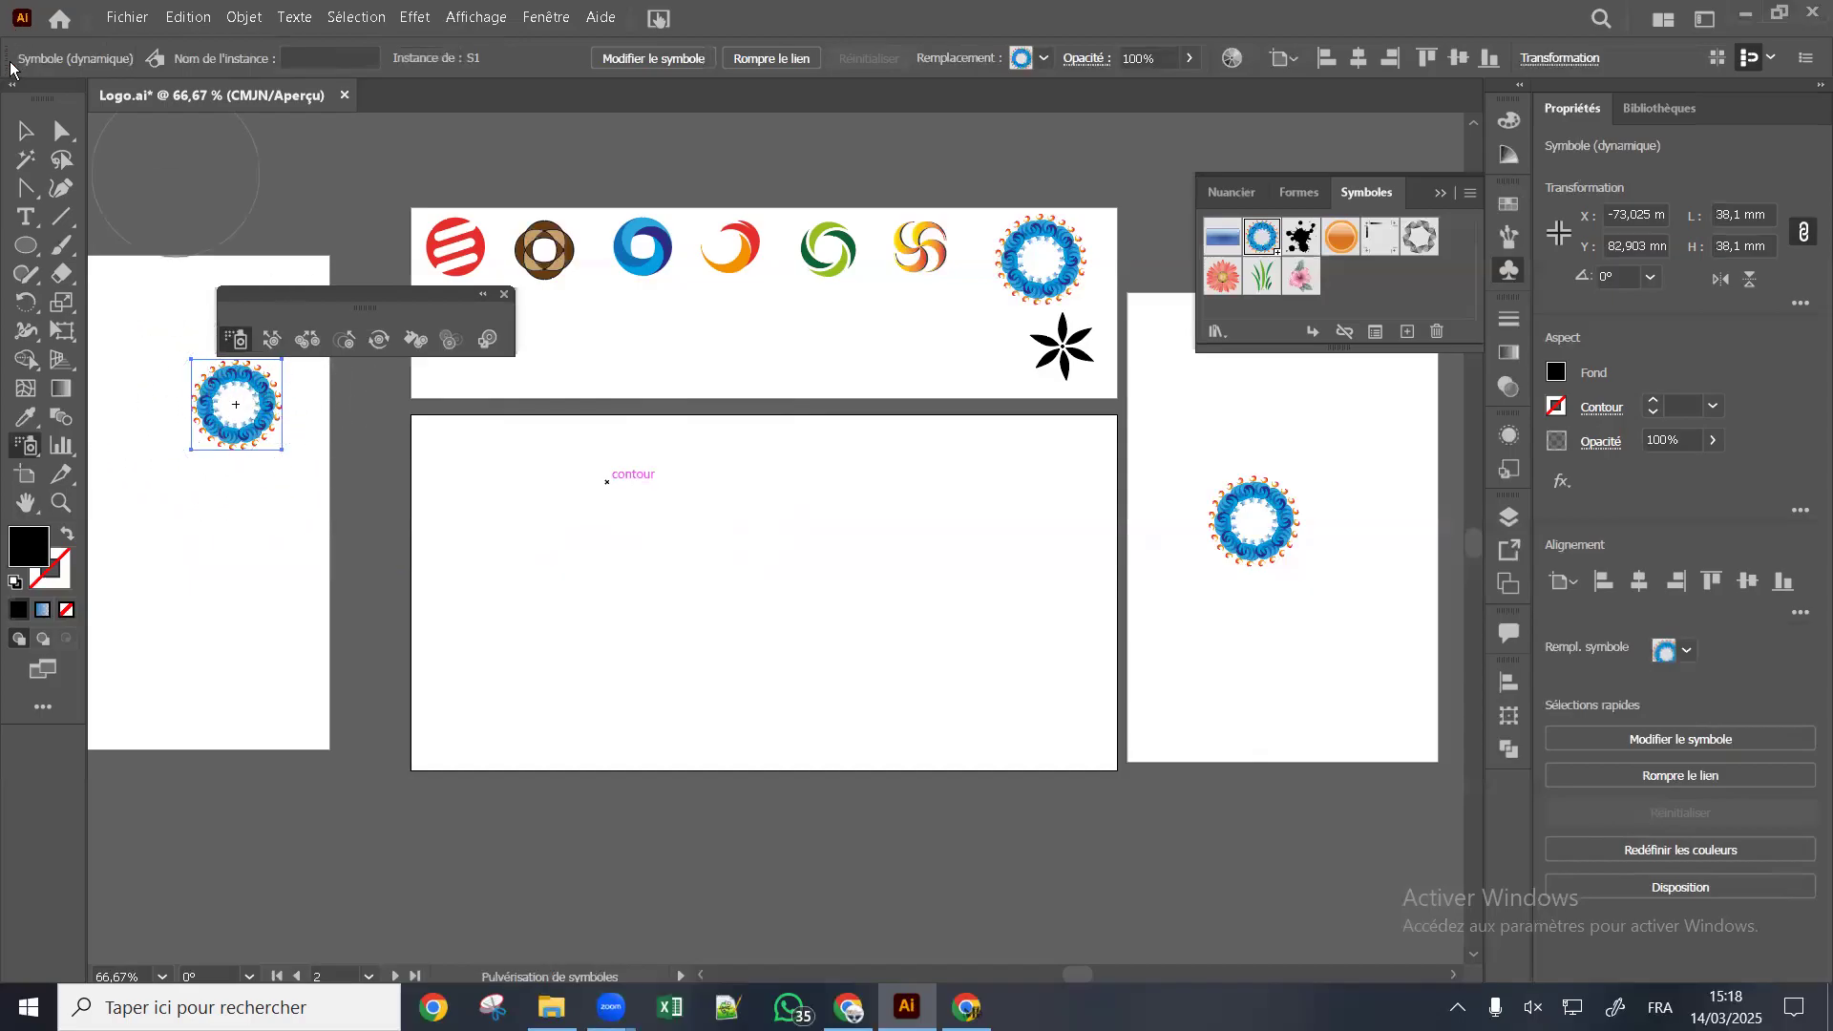
With nothing selected, spray Hibiscus symbols all over the large landscape artboard, mixing scattered single flowers with continuous sweeps
key("v")
left_click(165, 386)
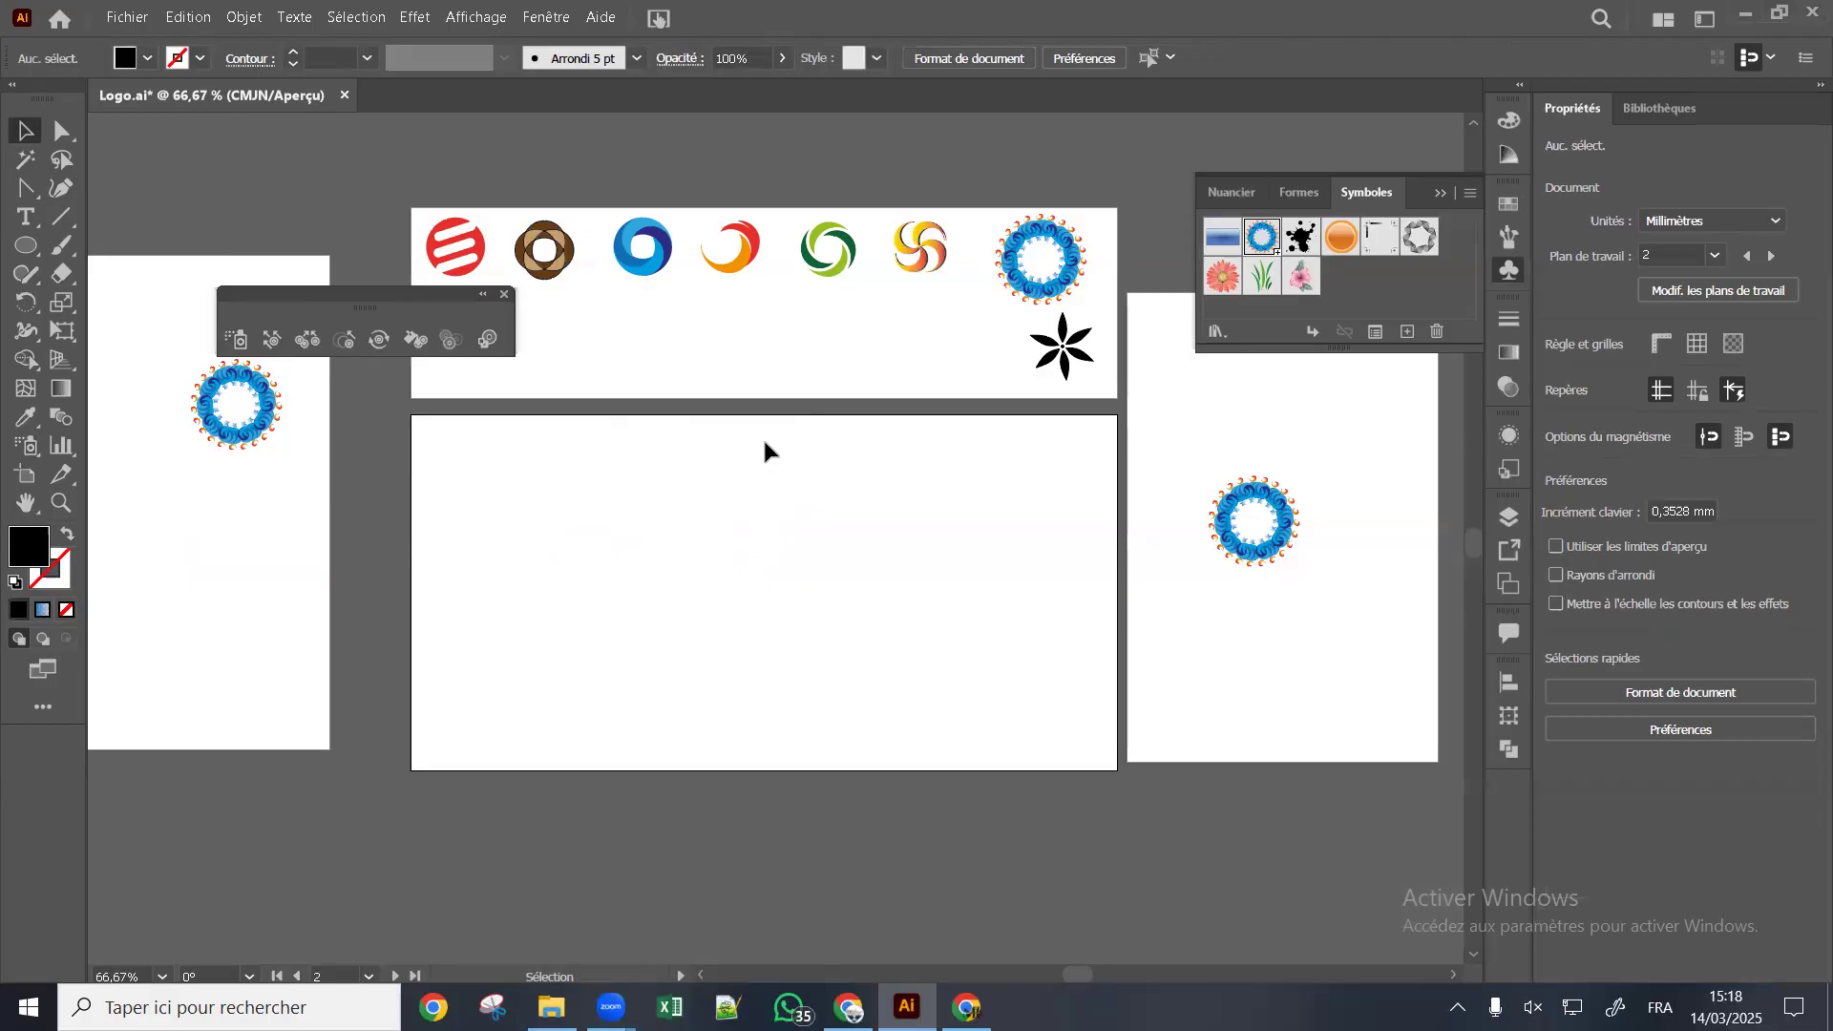
left_click(238, 342)
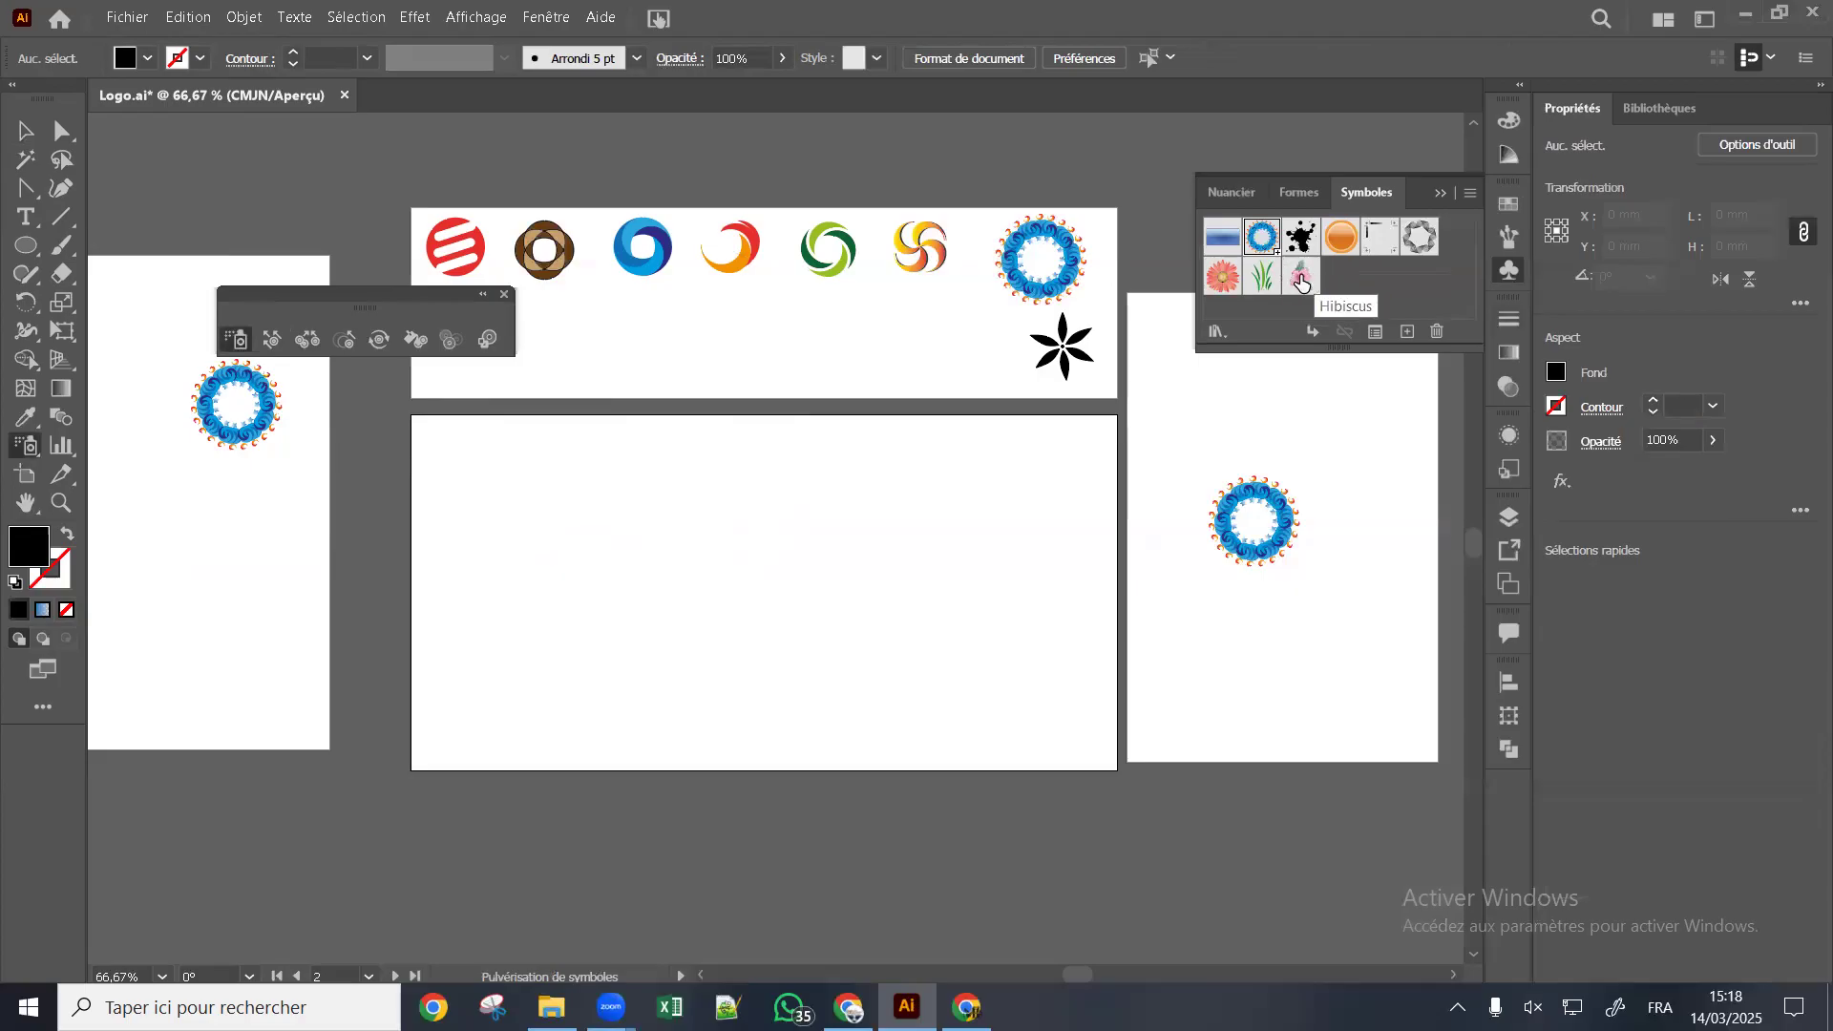
left_click(1301, 279)
left_click(542, 501)
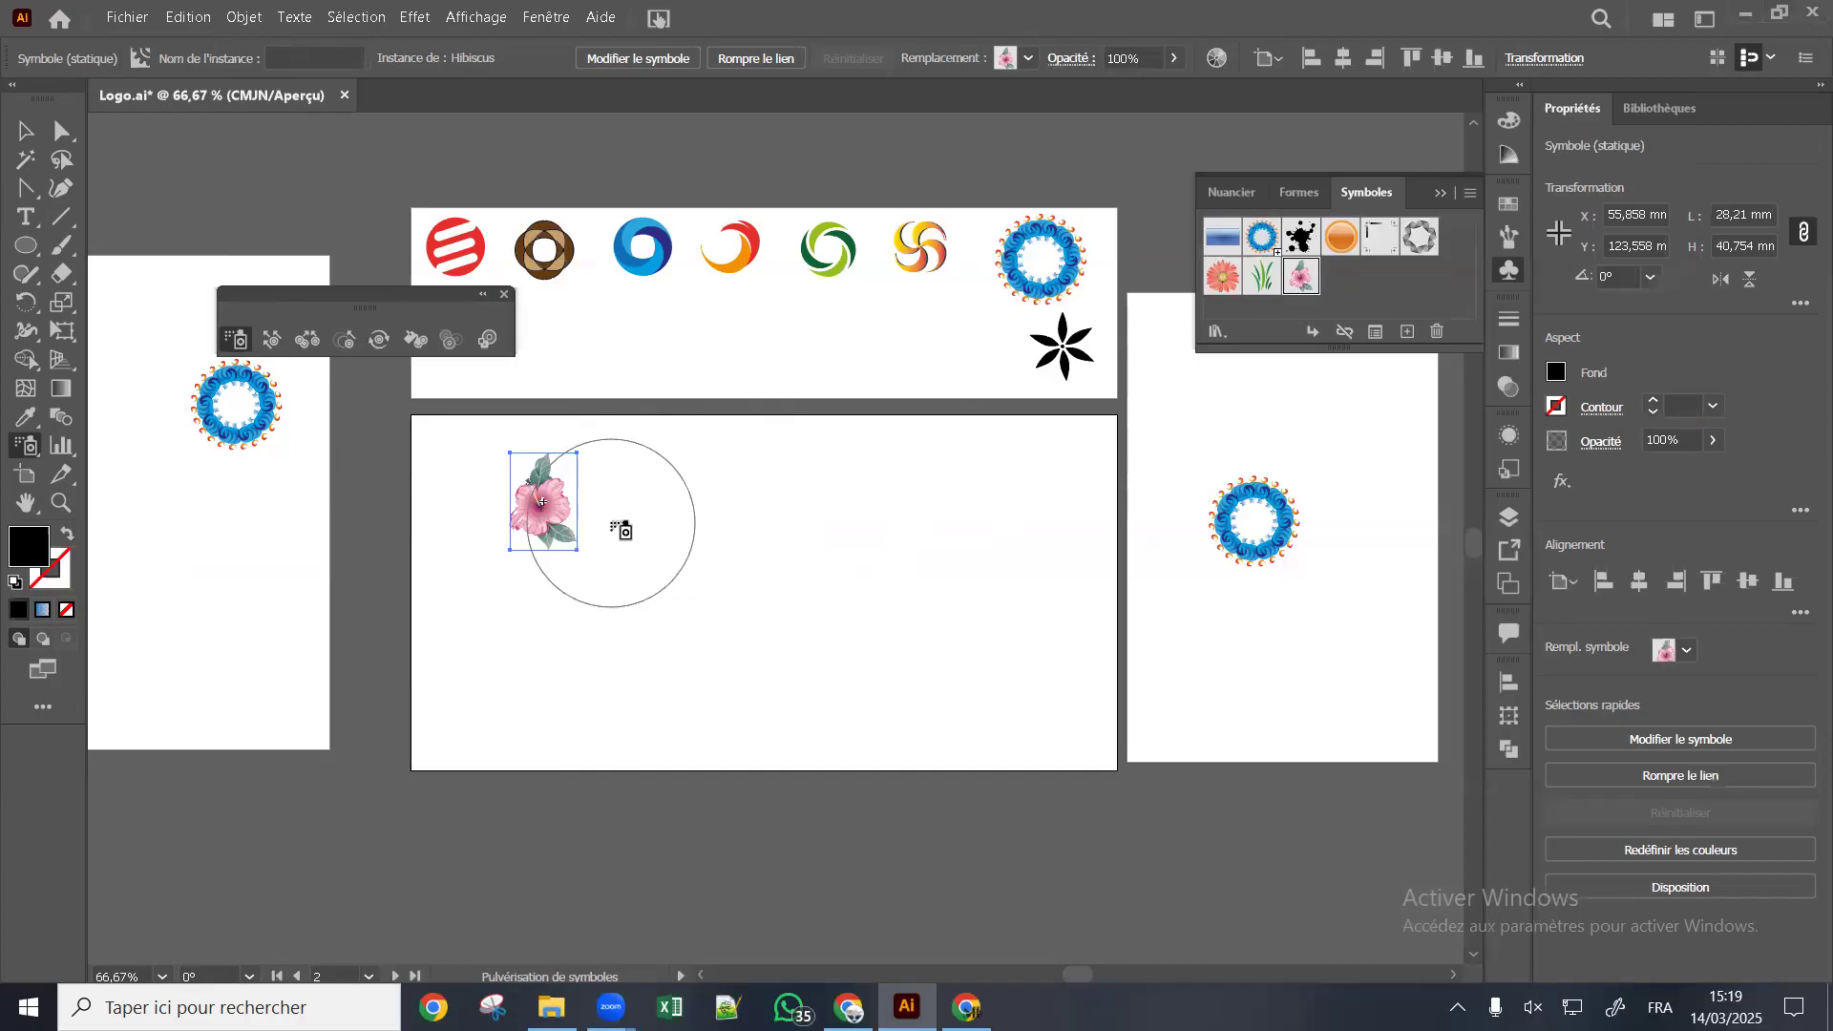
left_click(683, 495)
left_click(895, 523)
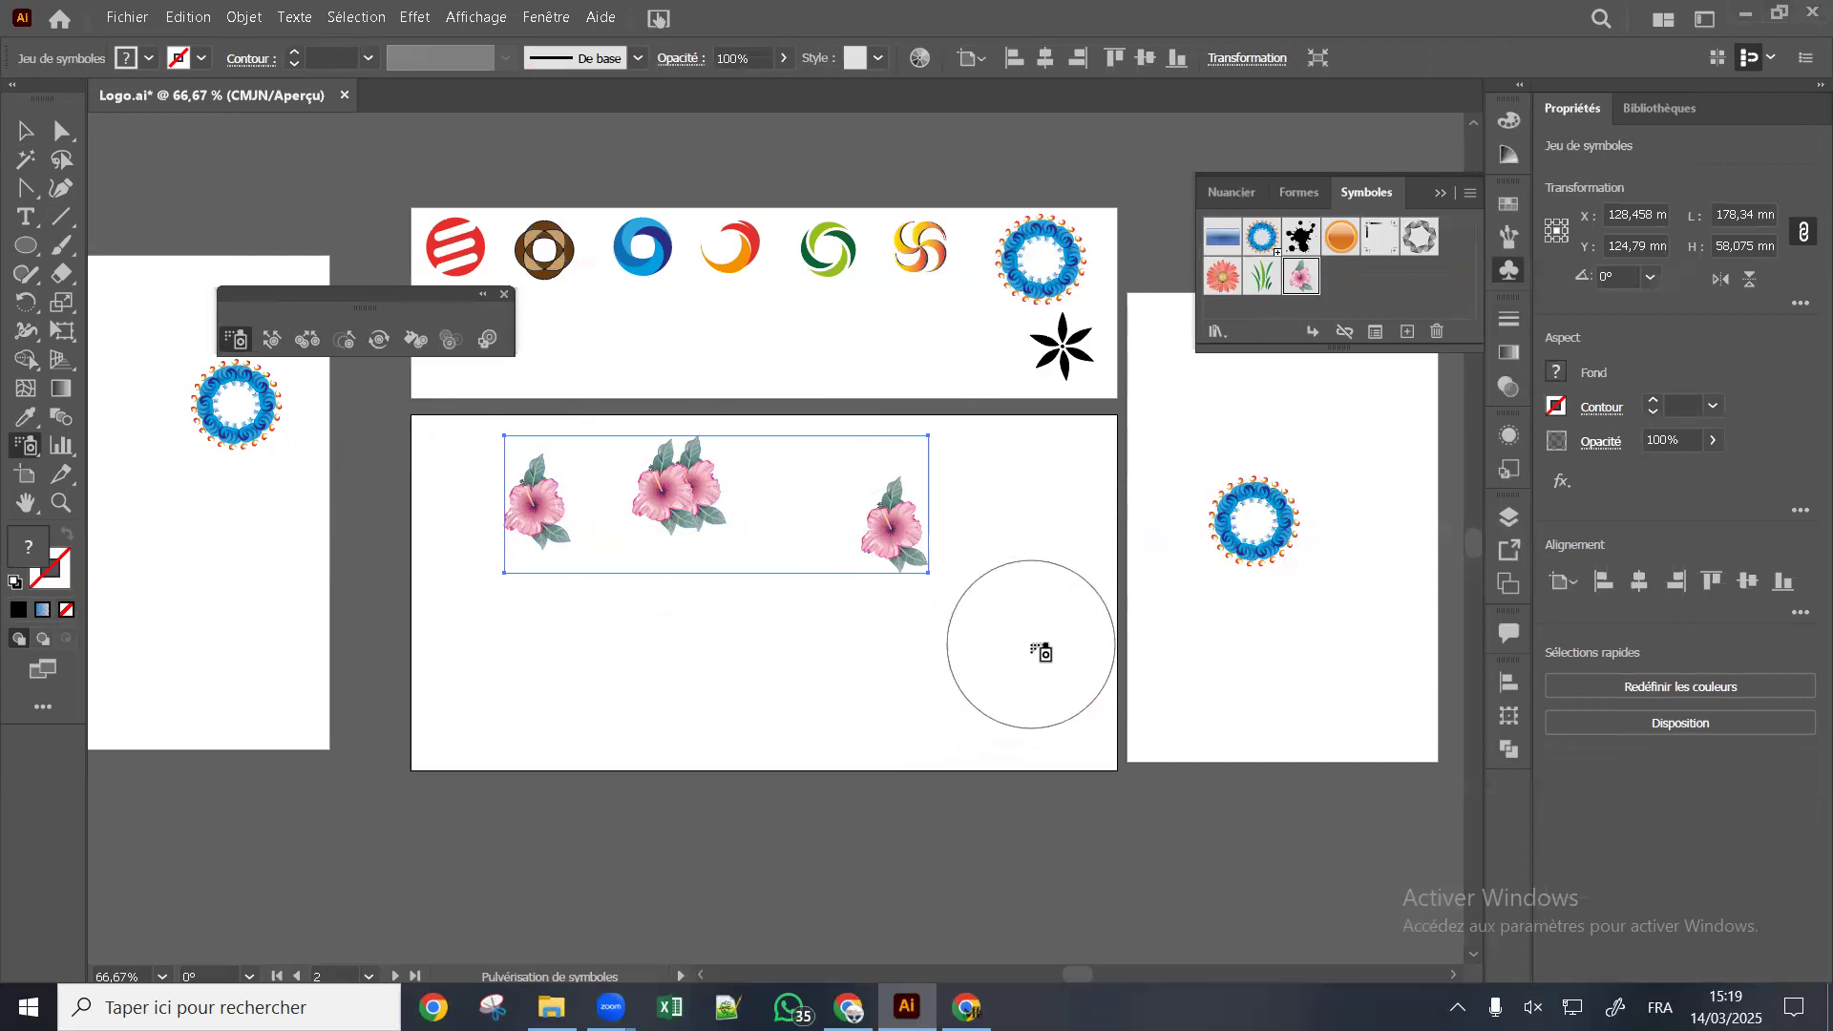
left_click(1044, 653)
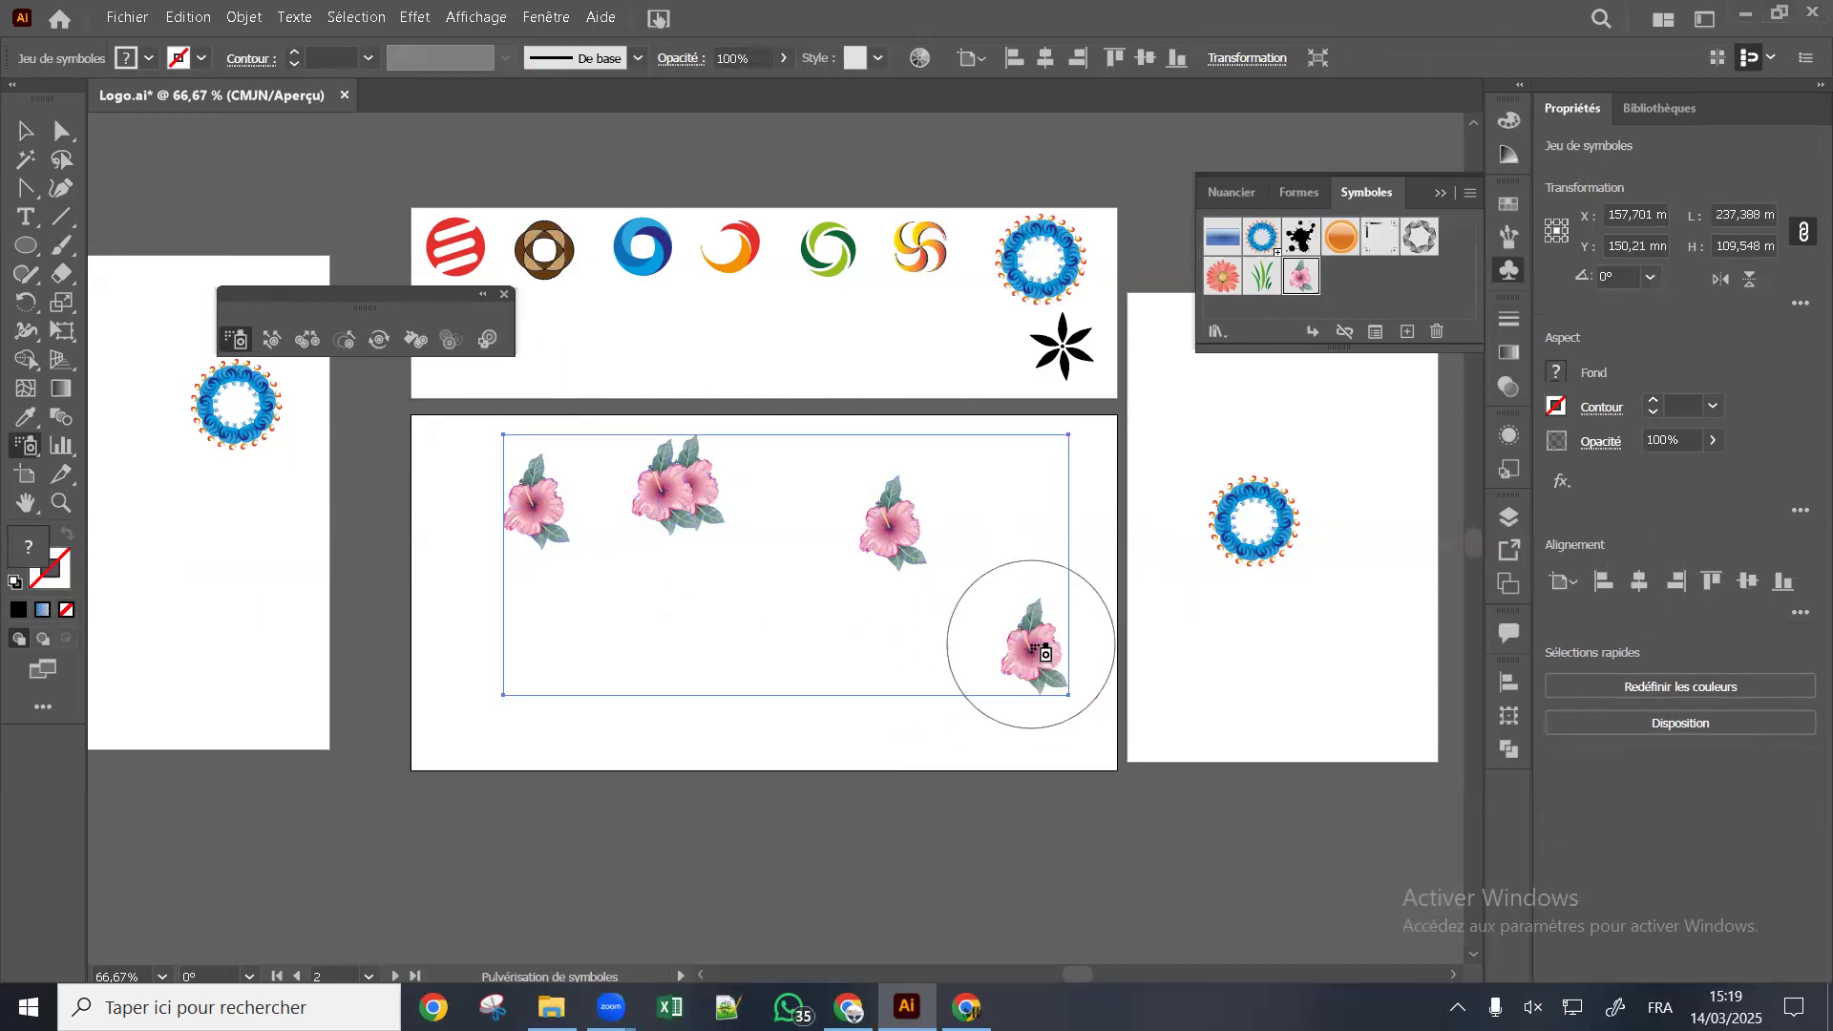
mouse_move(925, 659)
left_mouse_down()
mouse_move(748, 625)
mouse_move(573, 654)
left_mouse_up()
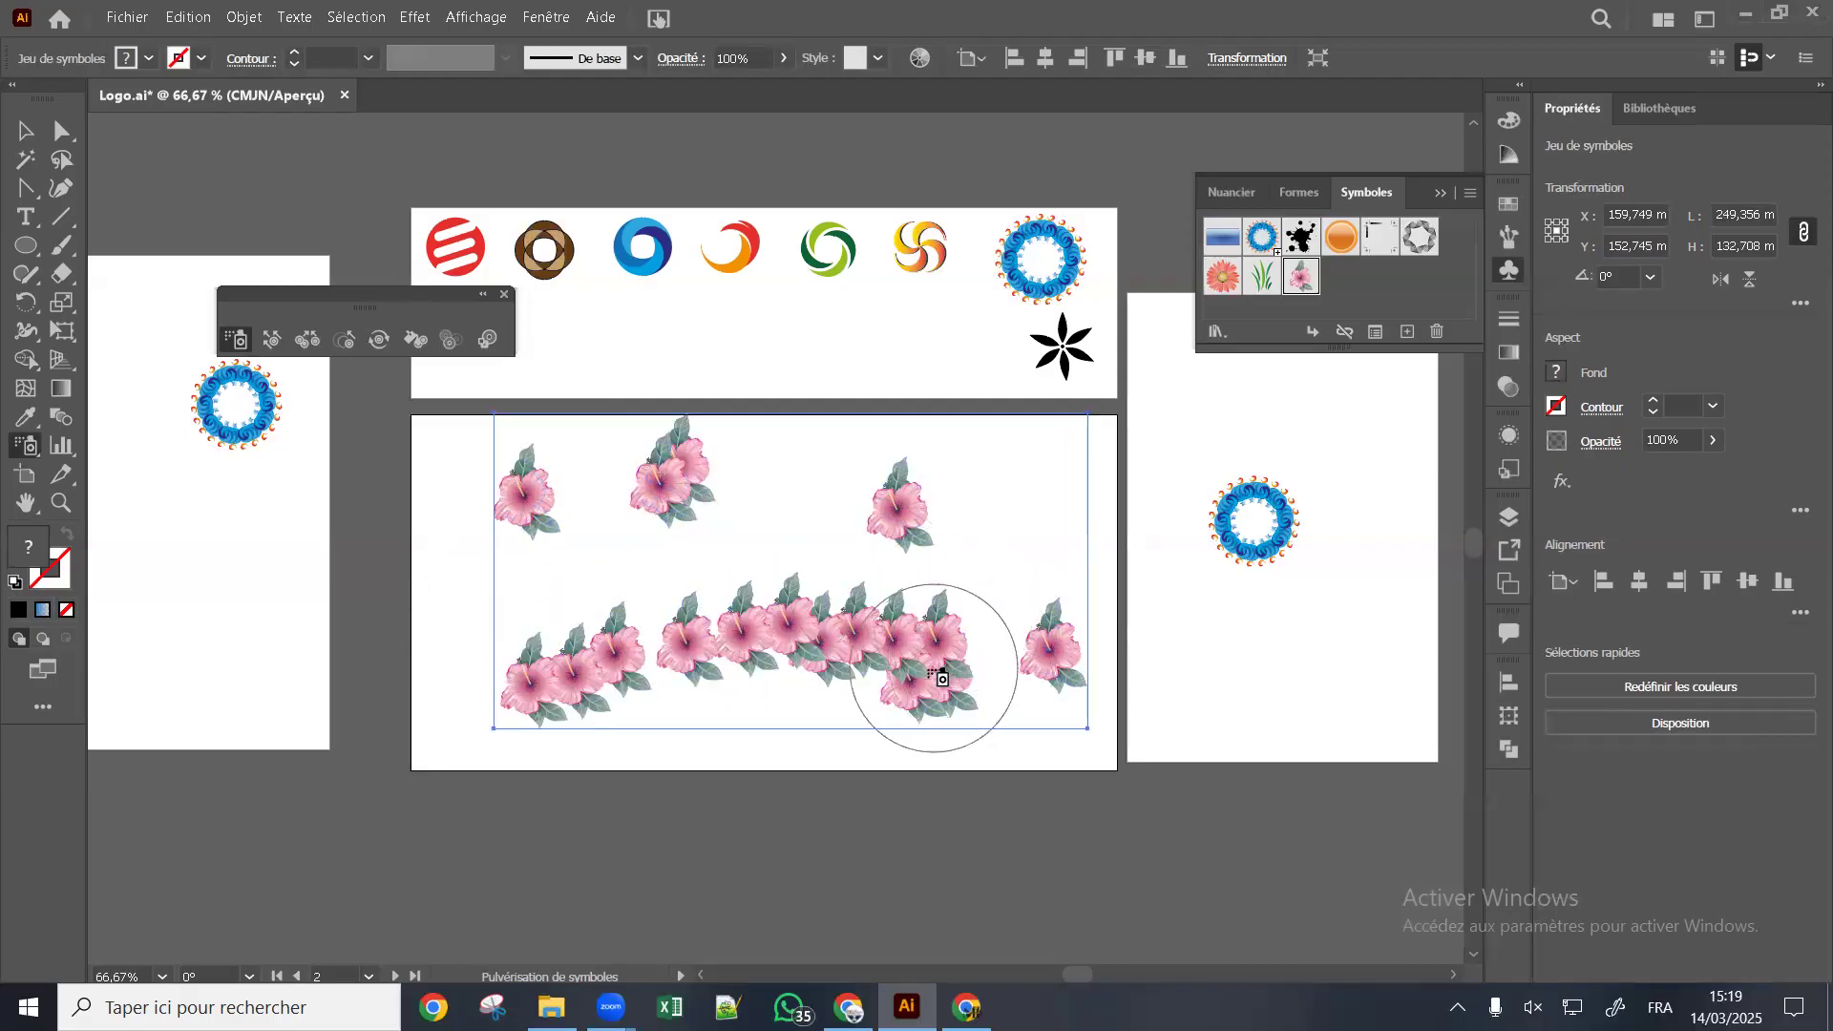
left_click_drag(602, 572, 855, 496)
left_click(996, 561)
left_click(497, 579)
left_click(462, 493)
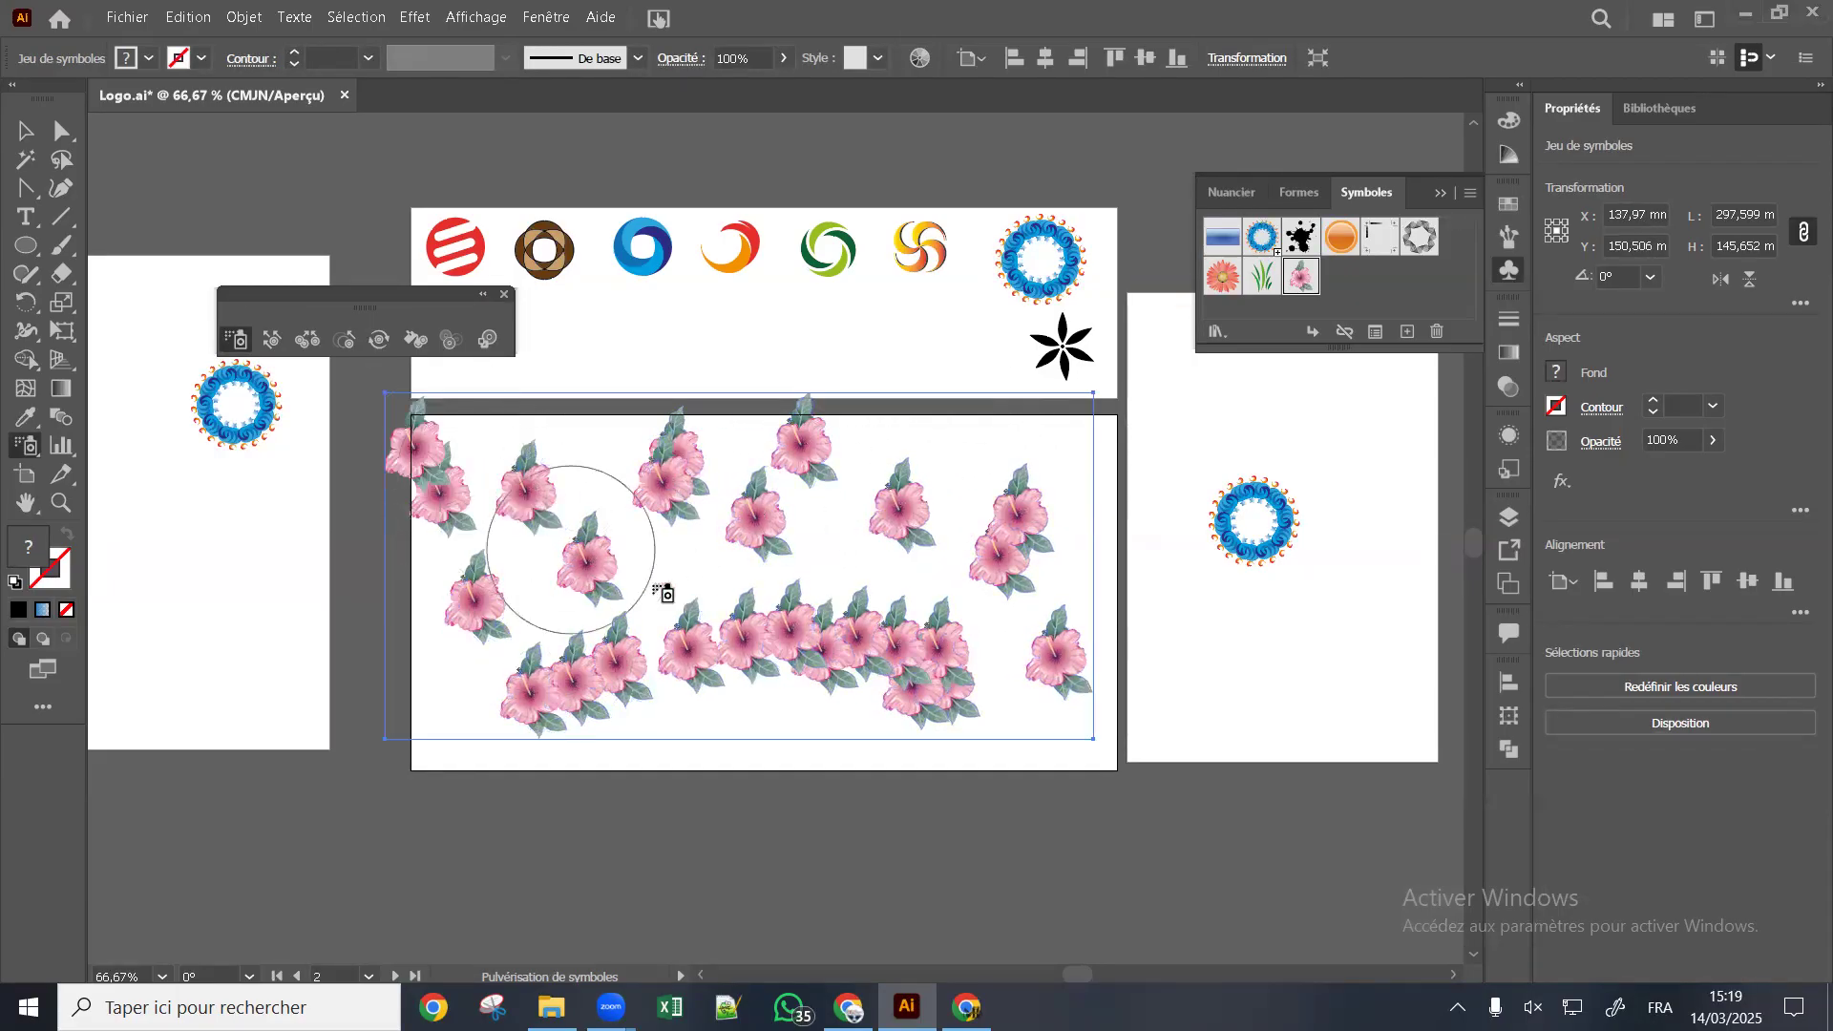
left_click(691, 565)
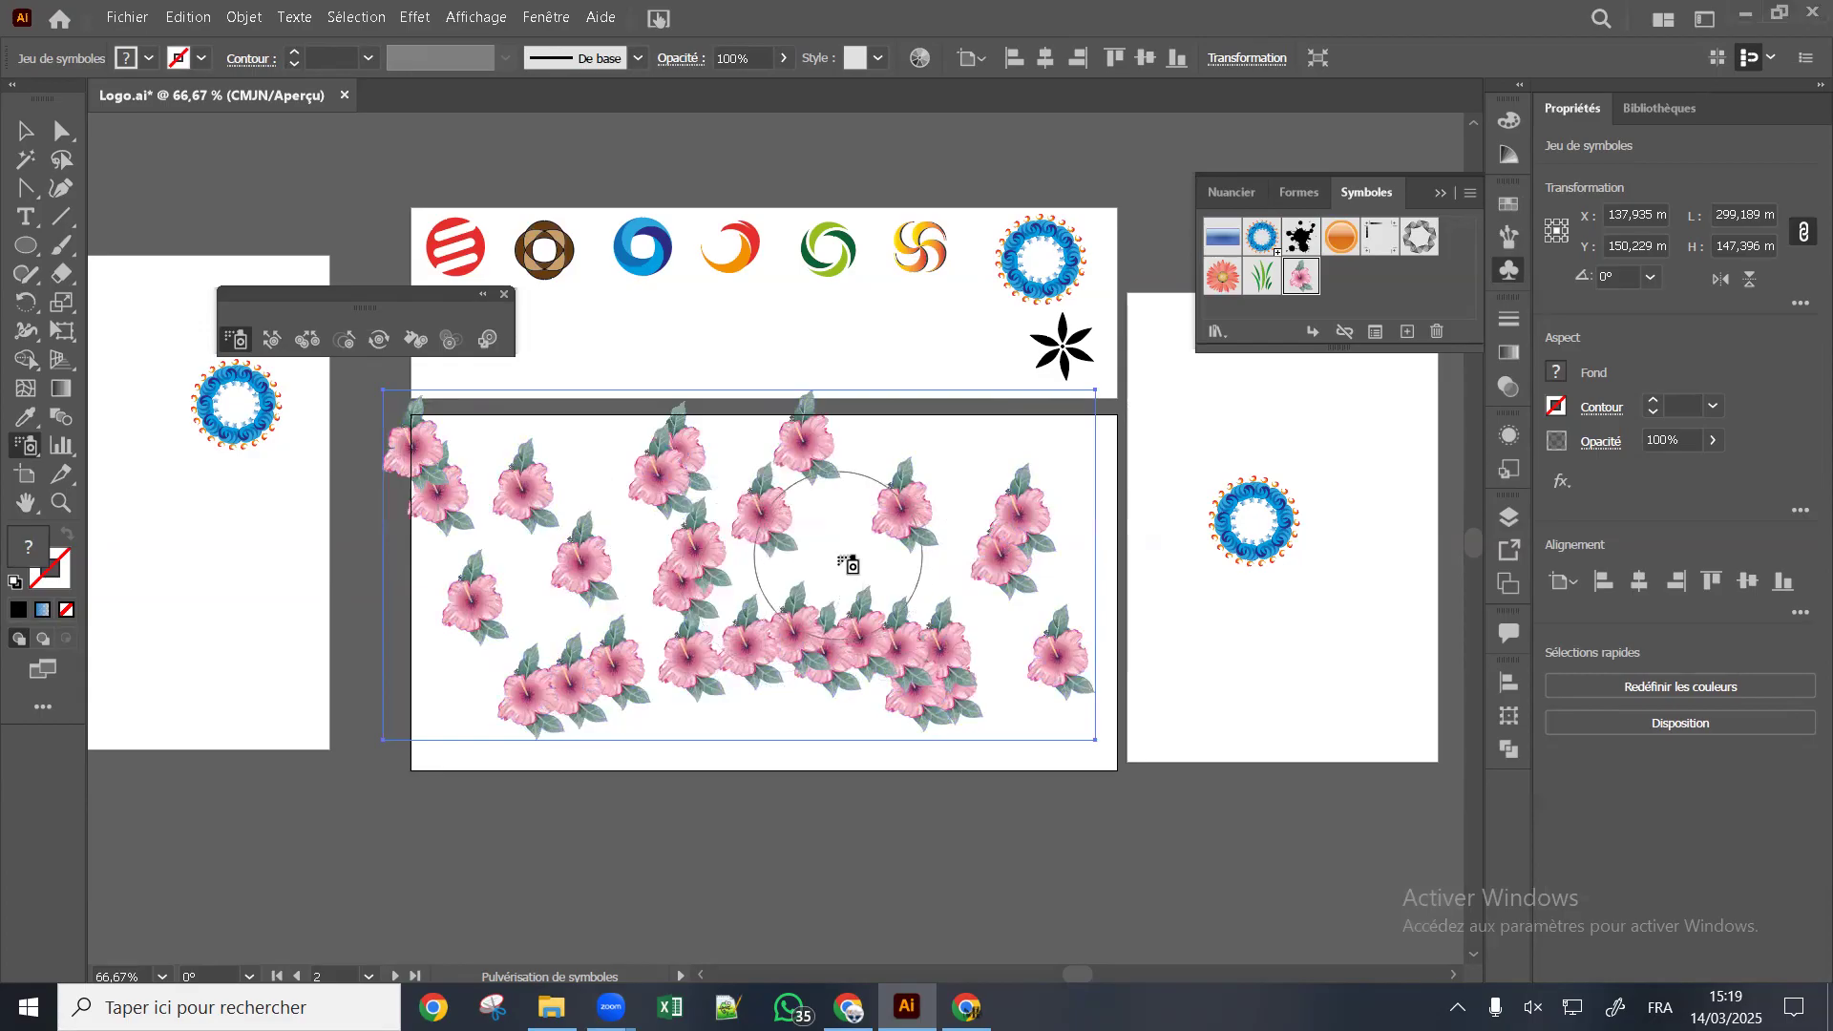
left_click(838, 556)
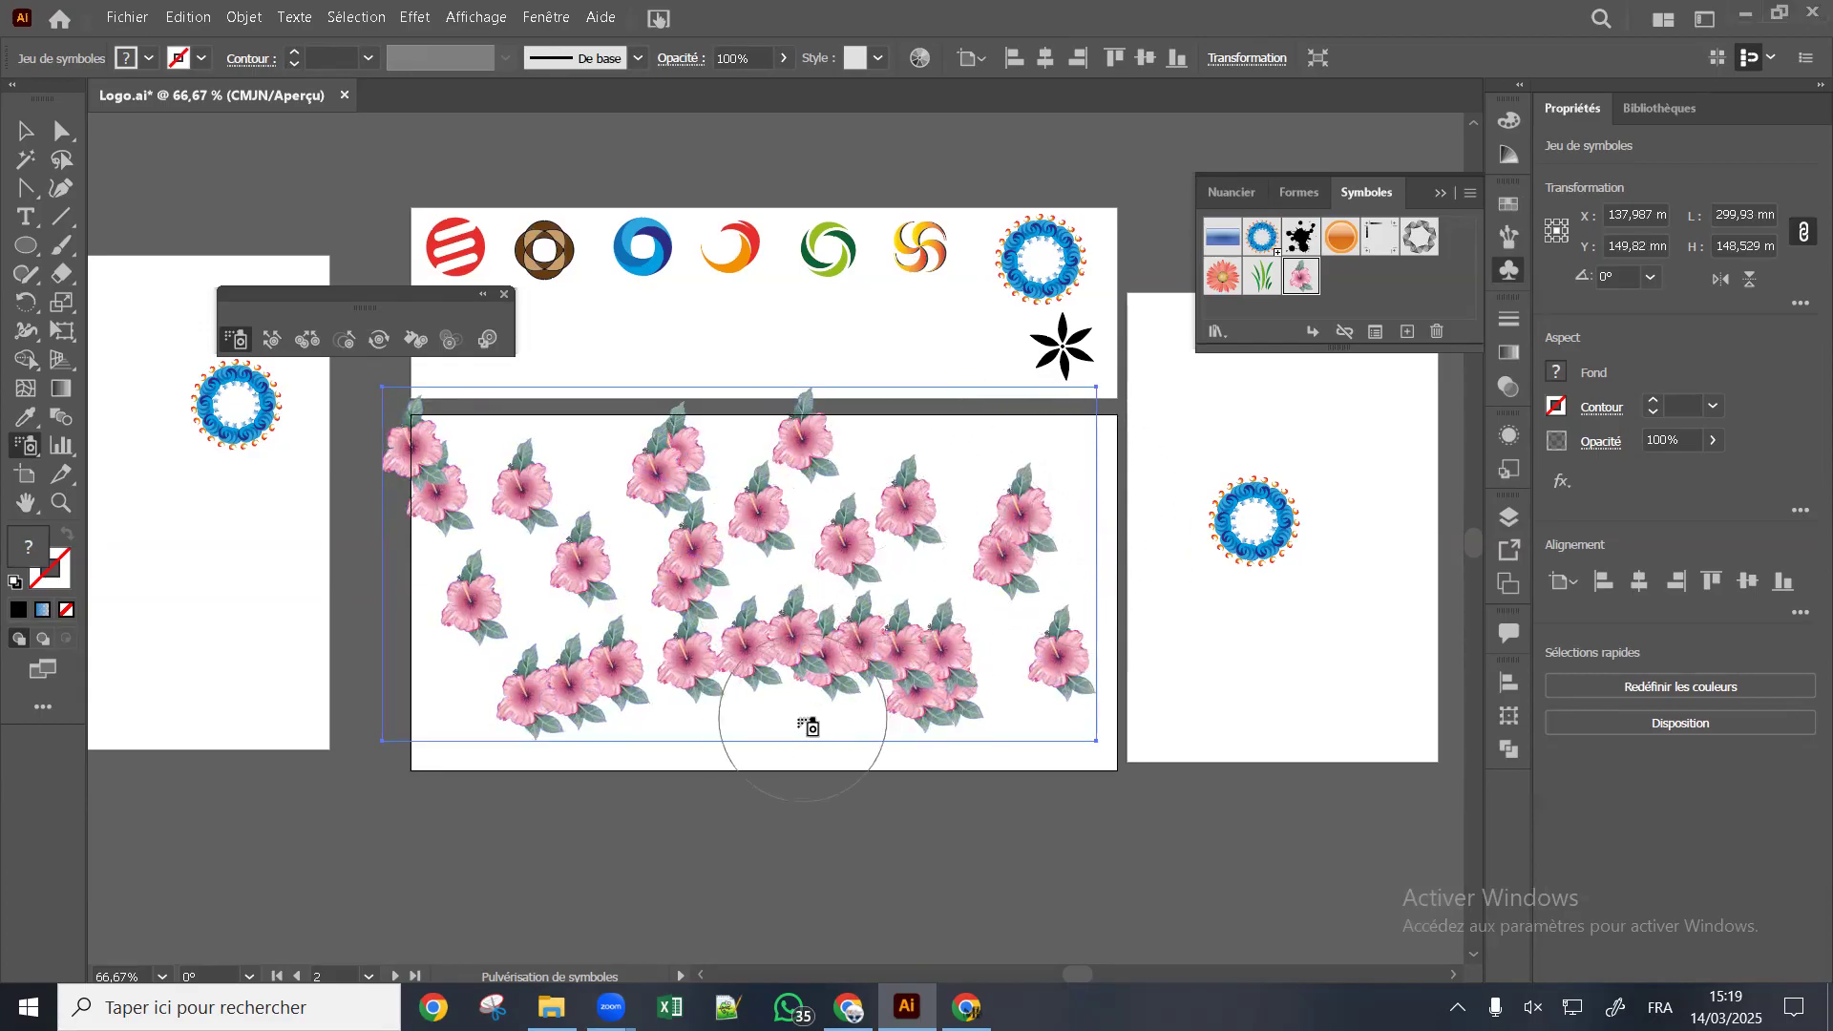
left_click(819, 752)
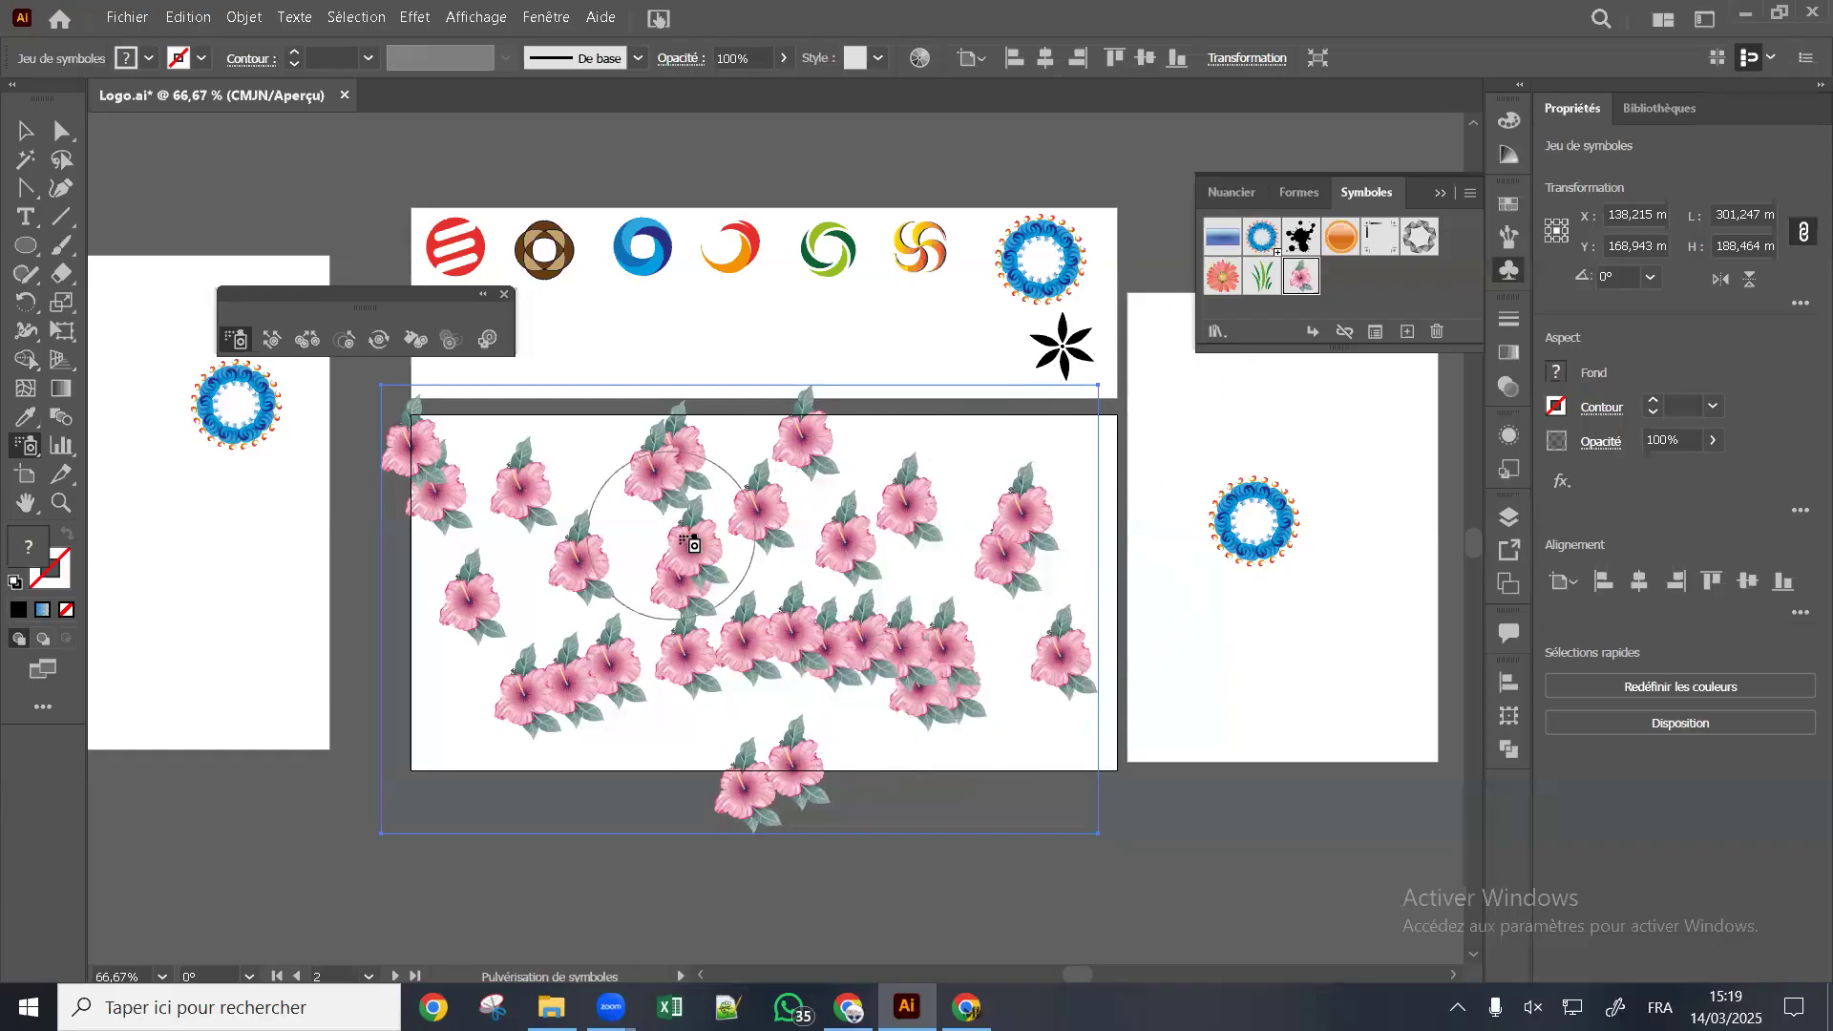
mouse_move(764, 521)
left_mouse_down()
mouse_move(857, 620)
mouse_move(934, 551)
mouse_move(934, 489)
mouse_move(1002, 444)
mouse_move(1050, 521)
left_mouse_up()
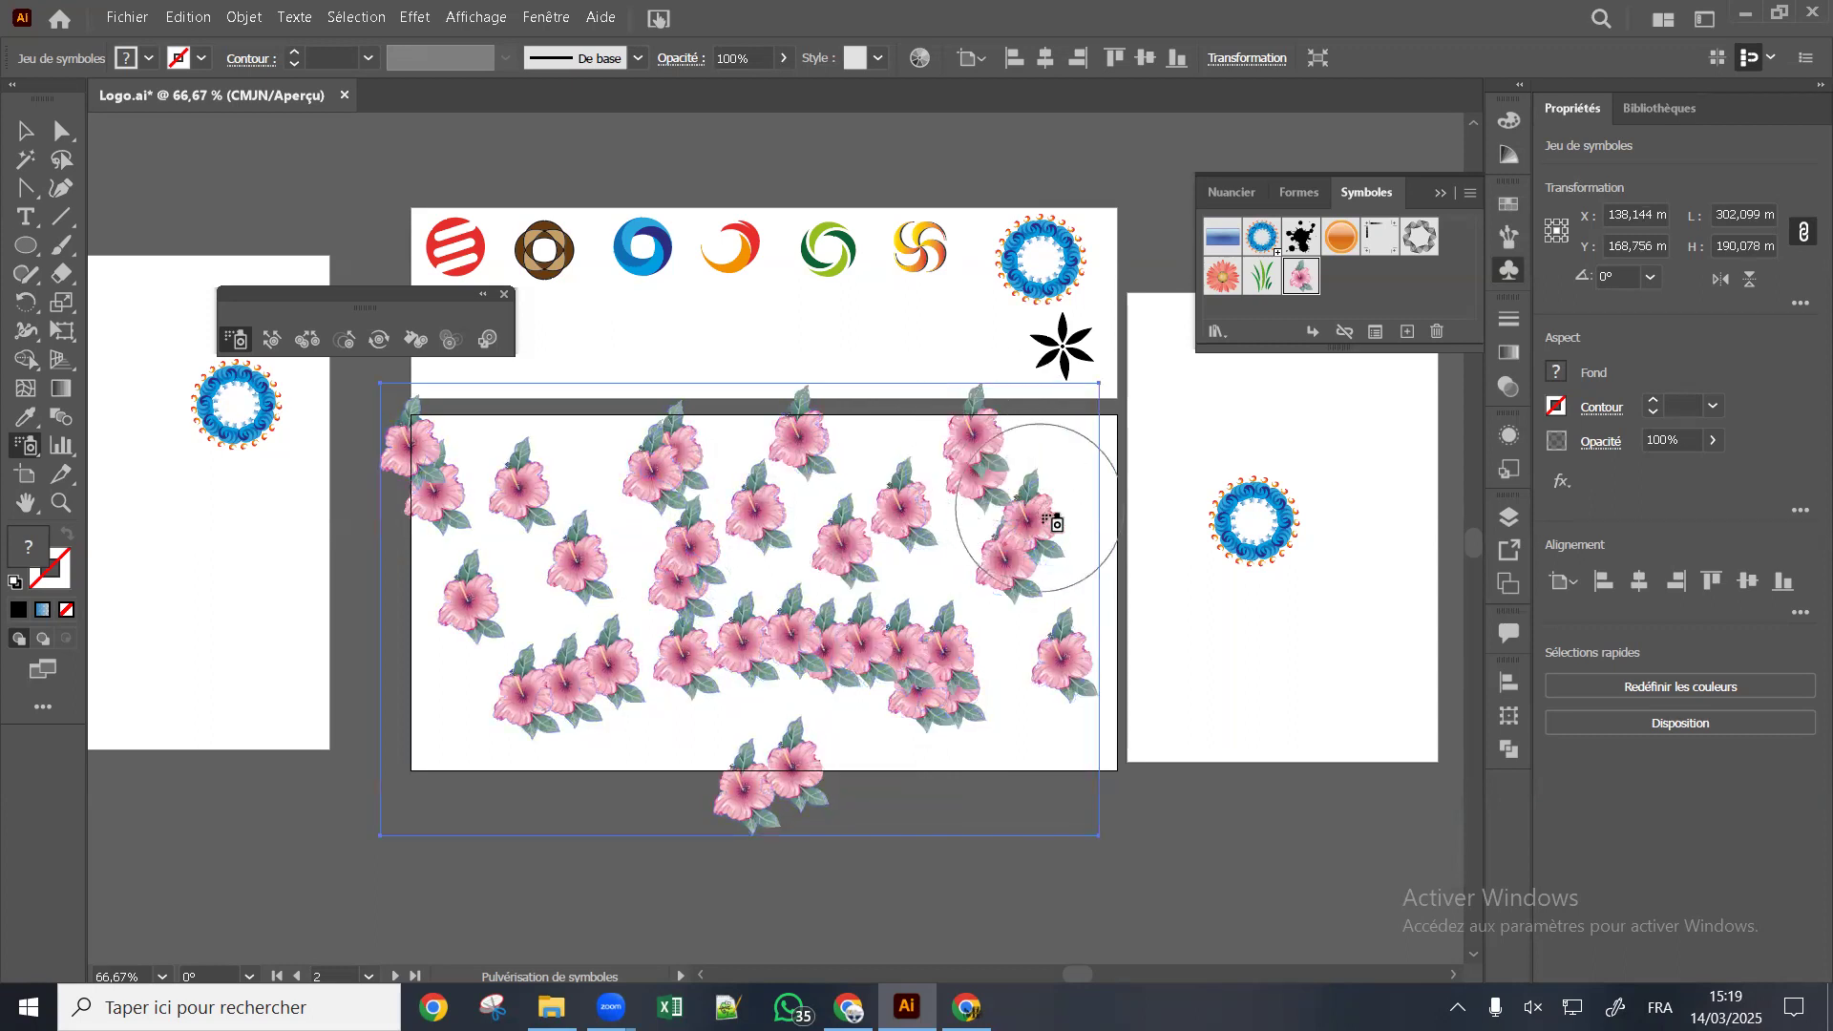
Spray more continuous sweeps of Hibiscus flowers across the upper, left and middle parts of the large landscape artboard
mouse_move(1075, 442)
left_mouse_down()
mouse_move(879, 462)
mouse_move(800, 539)
mouse_move(535, 558)
mouse_move(468, 682)
mouse_move(487, 705)
left_mouse_up()
mouse_move(769, 716)
left_mouse_down()
mouse_move(675, 727)
mouse_move(706, 764)
left_mouse_up()
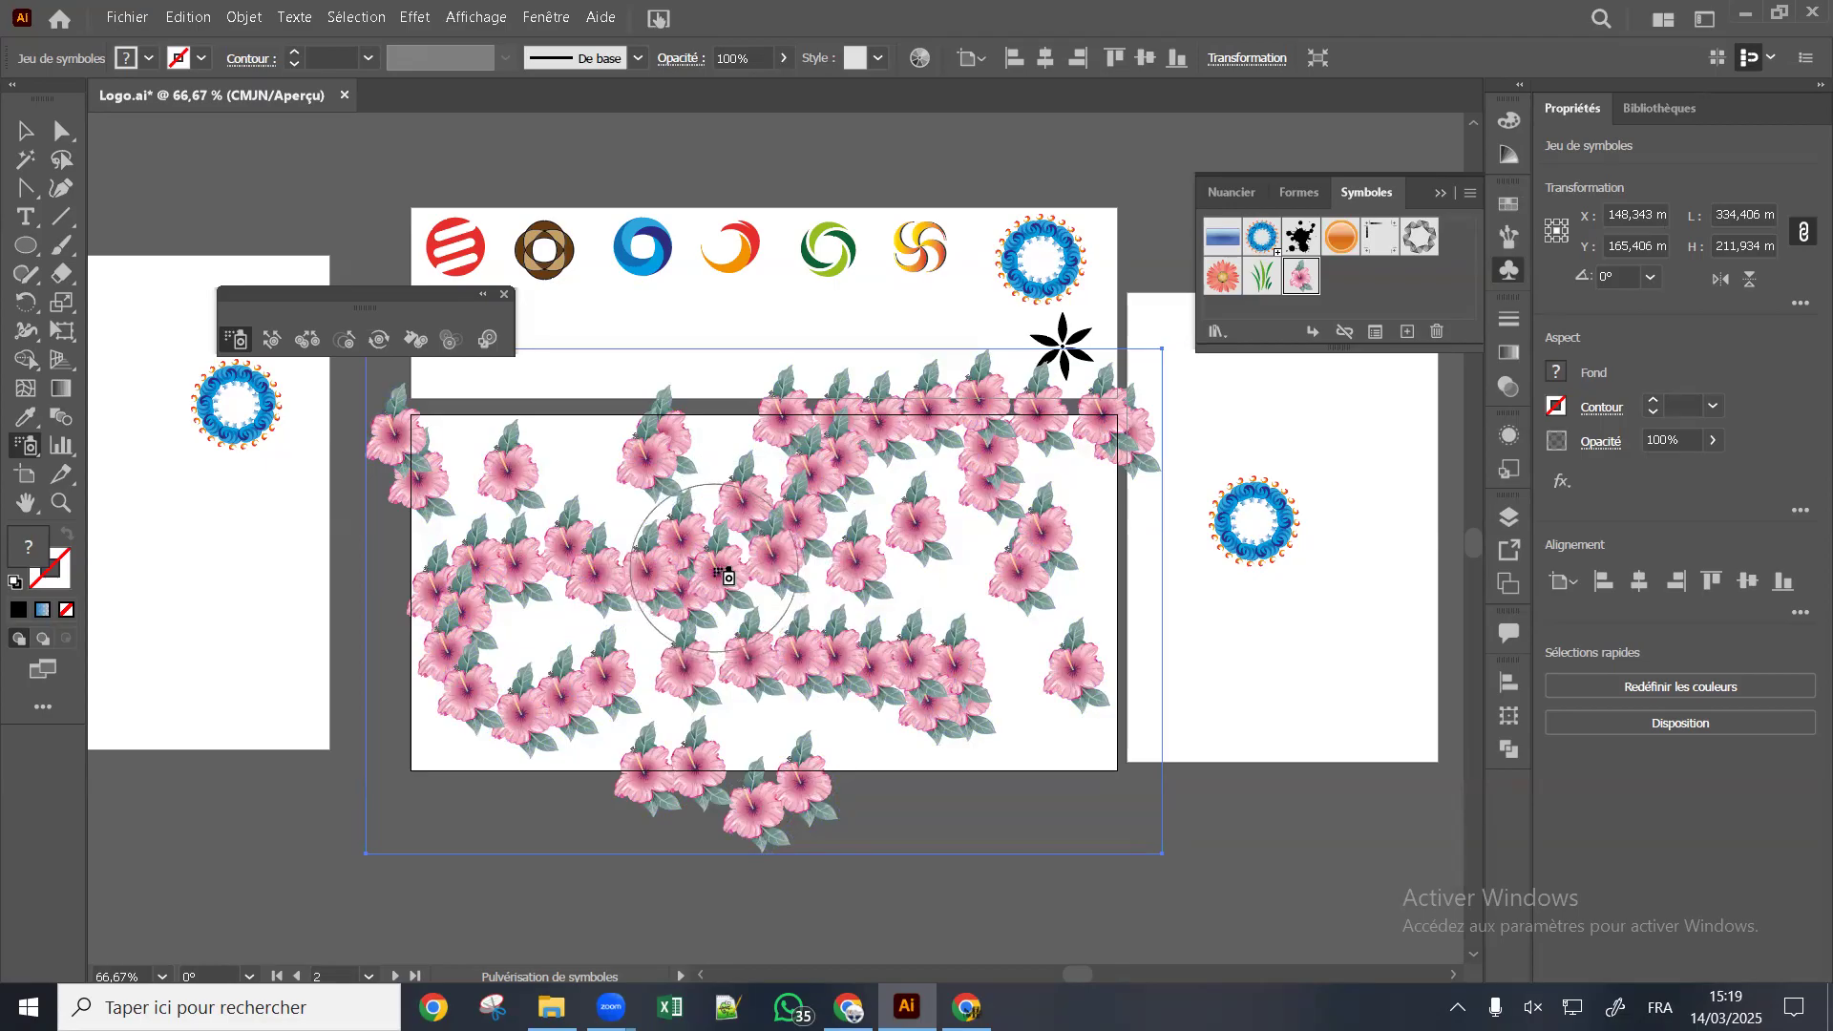
left_click_drag(718, 579, 625, 621)
mouse_move(614, 511)
left_mouse_down()
mouse_move(582, 491)
mouse_move(666, 550)
left_mouse_up()
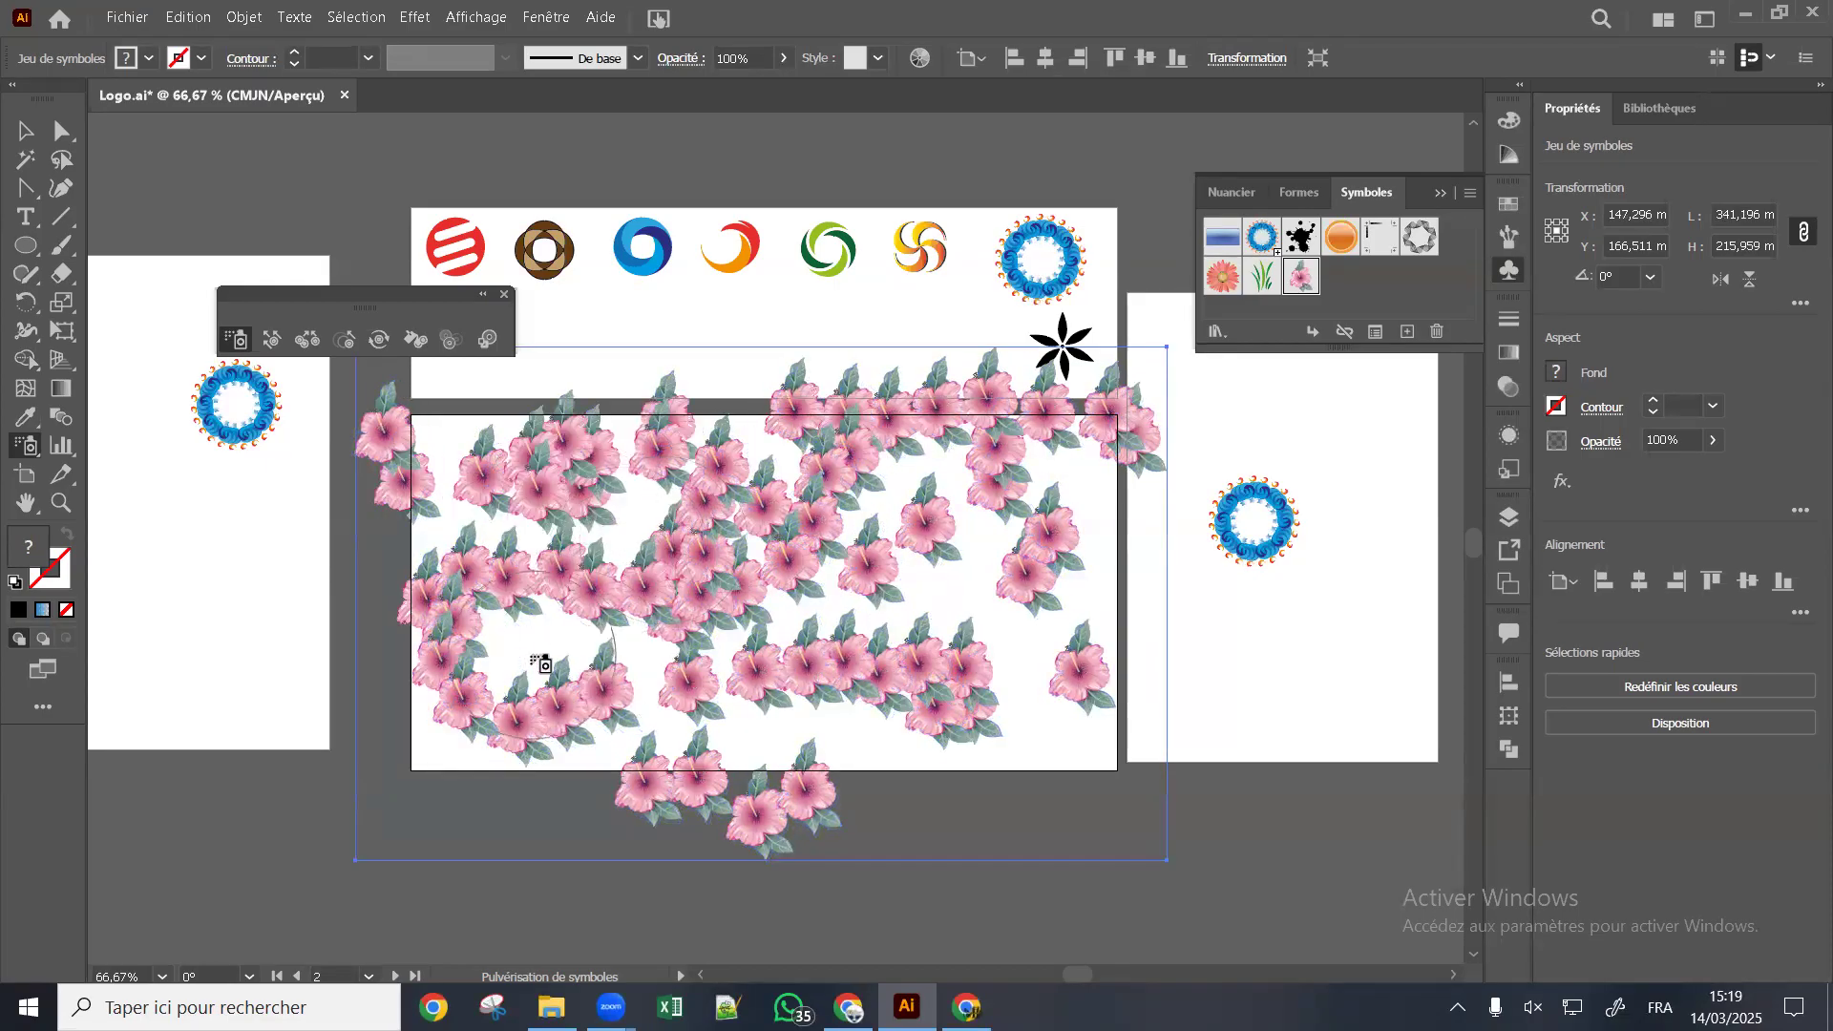
Thin out the Hibiscus set with the Symbol Sprayer, removing individual flowers all over and those along the lower and right edges
left_click(592, 598, "alt")
left_click(718, 567, "alt")
left_click(822, 591, "alt")
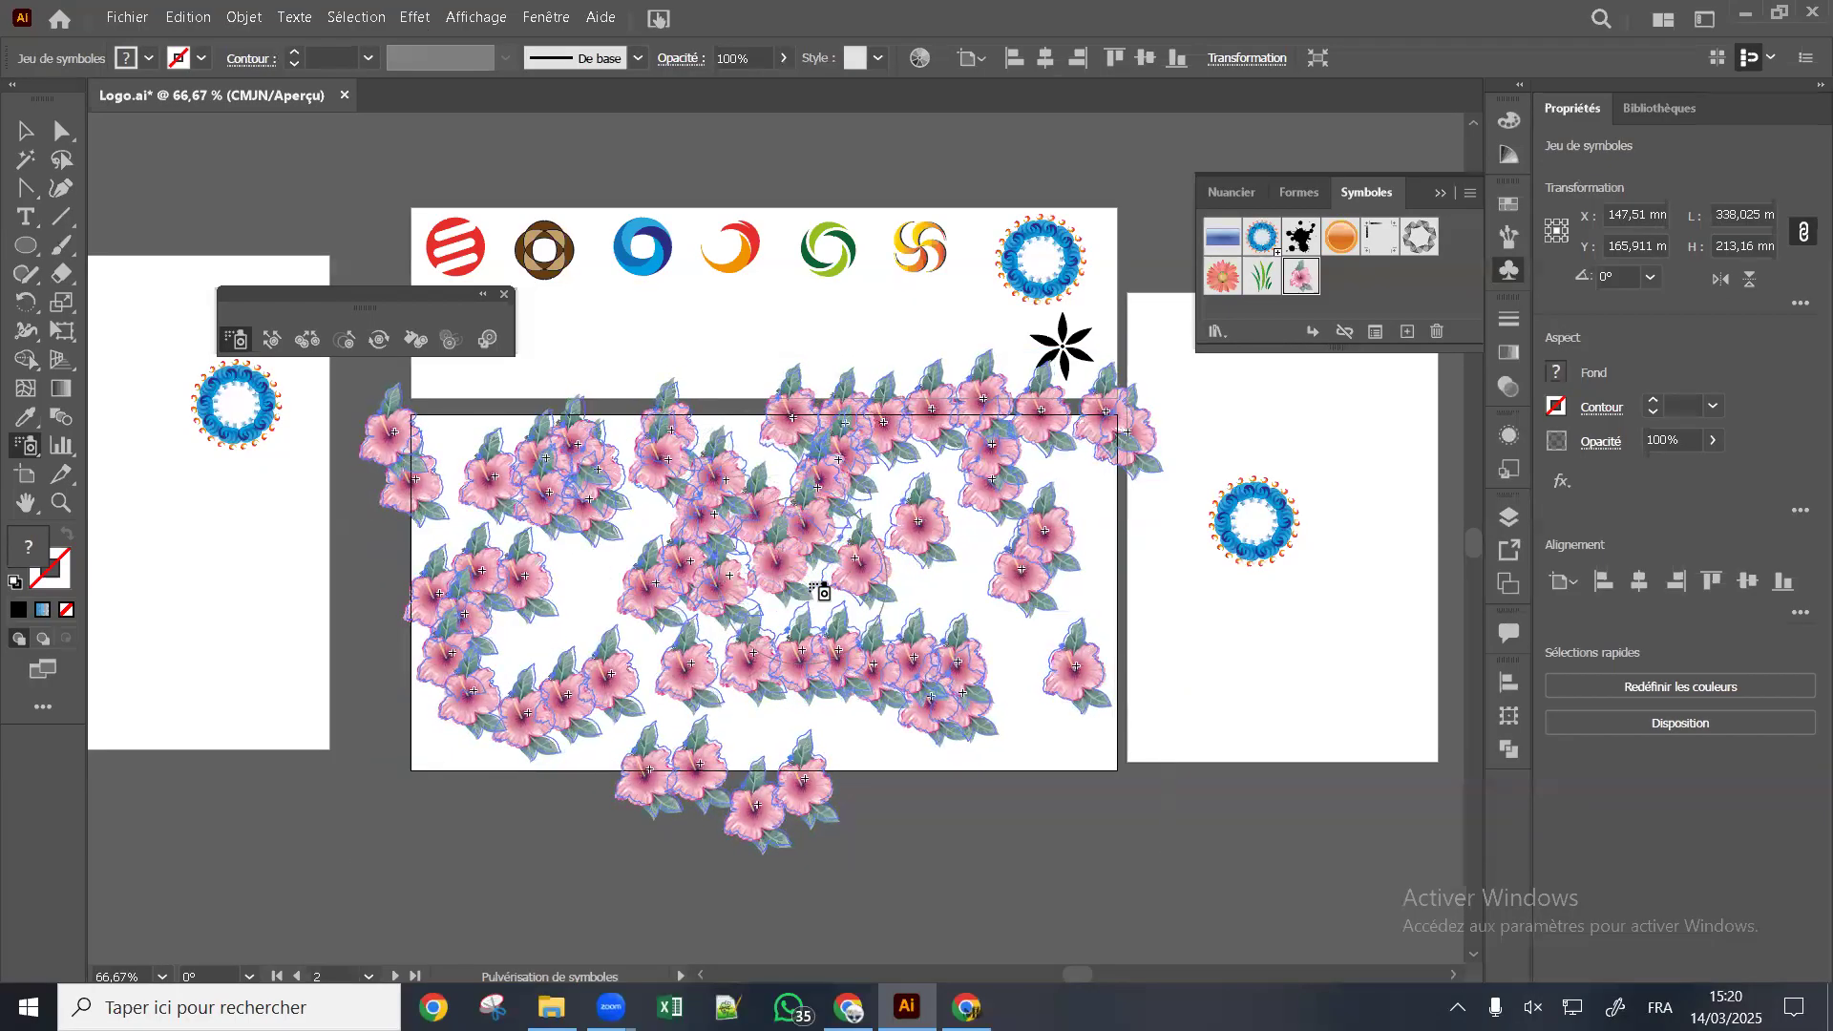
left_click(916, 503, "alt")
left_click(846, 463, "alt")
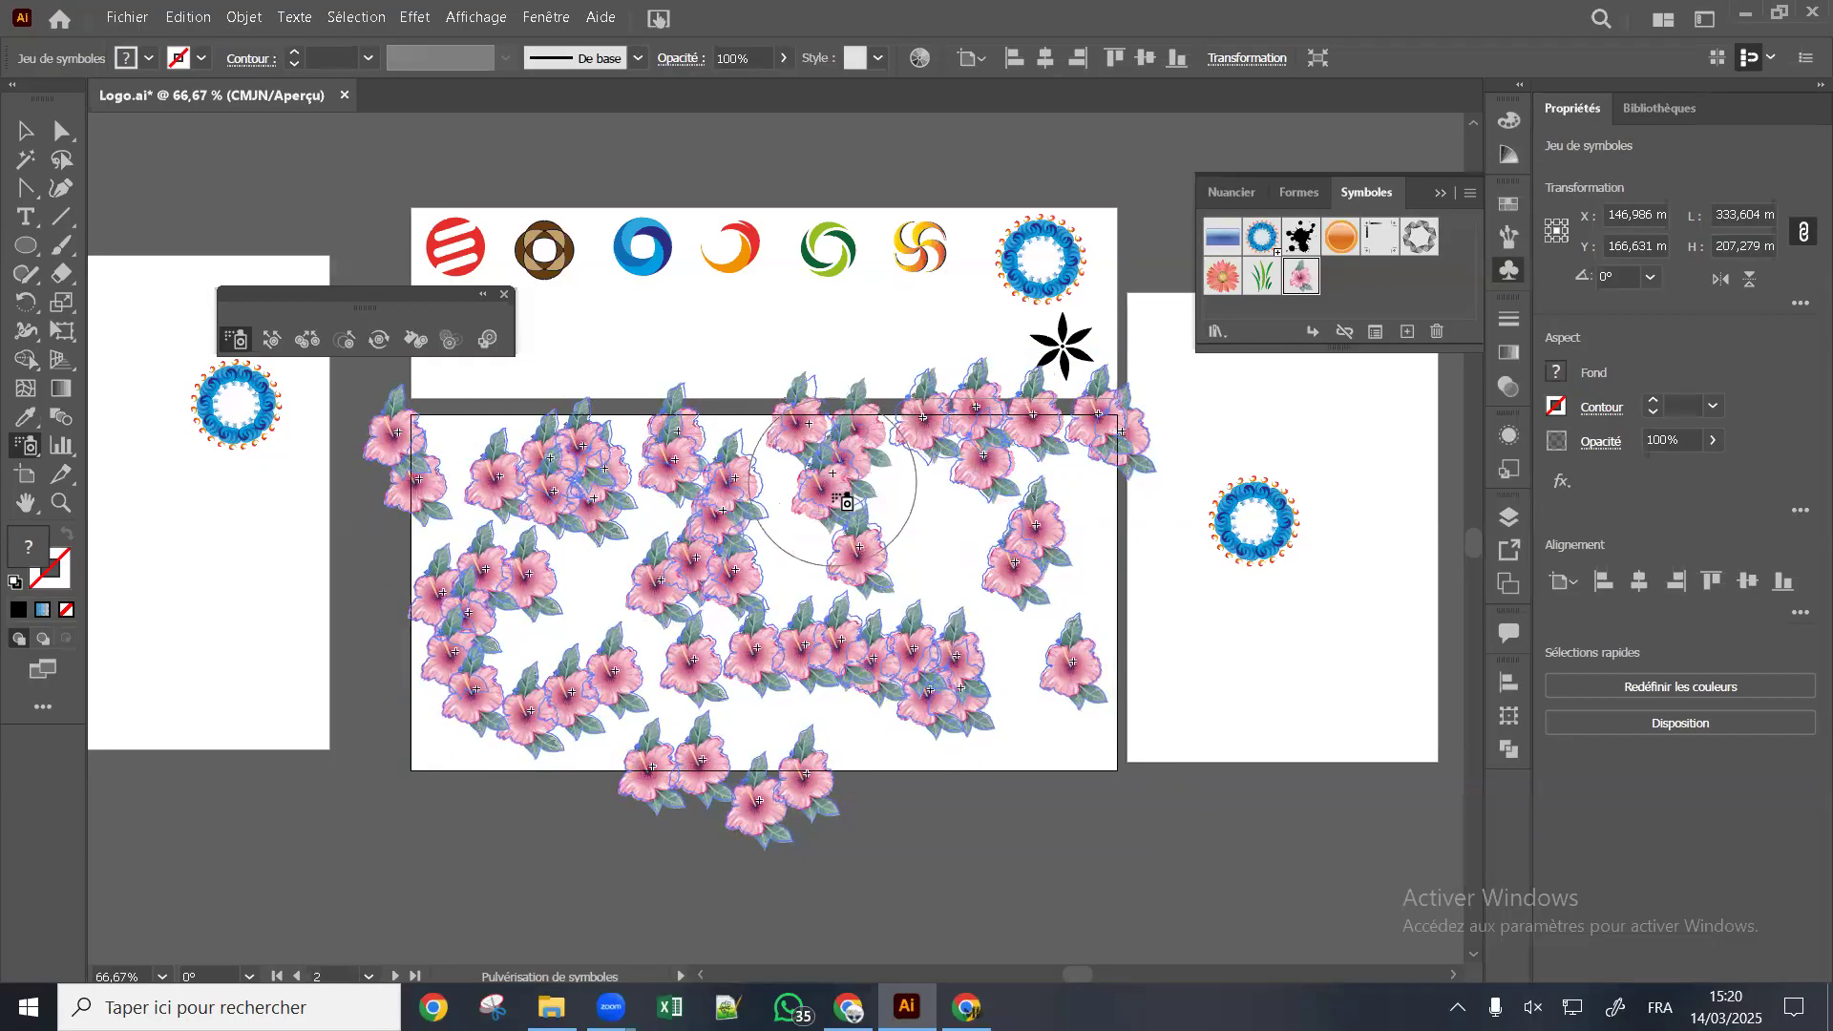
left_click(544, 470, "alt")
left_click(638, 743, "alt")
left_click(790, 804, "alt")
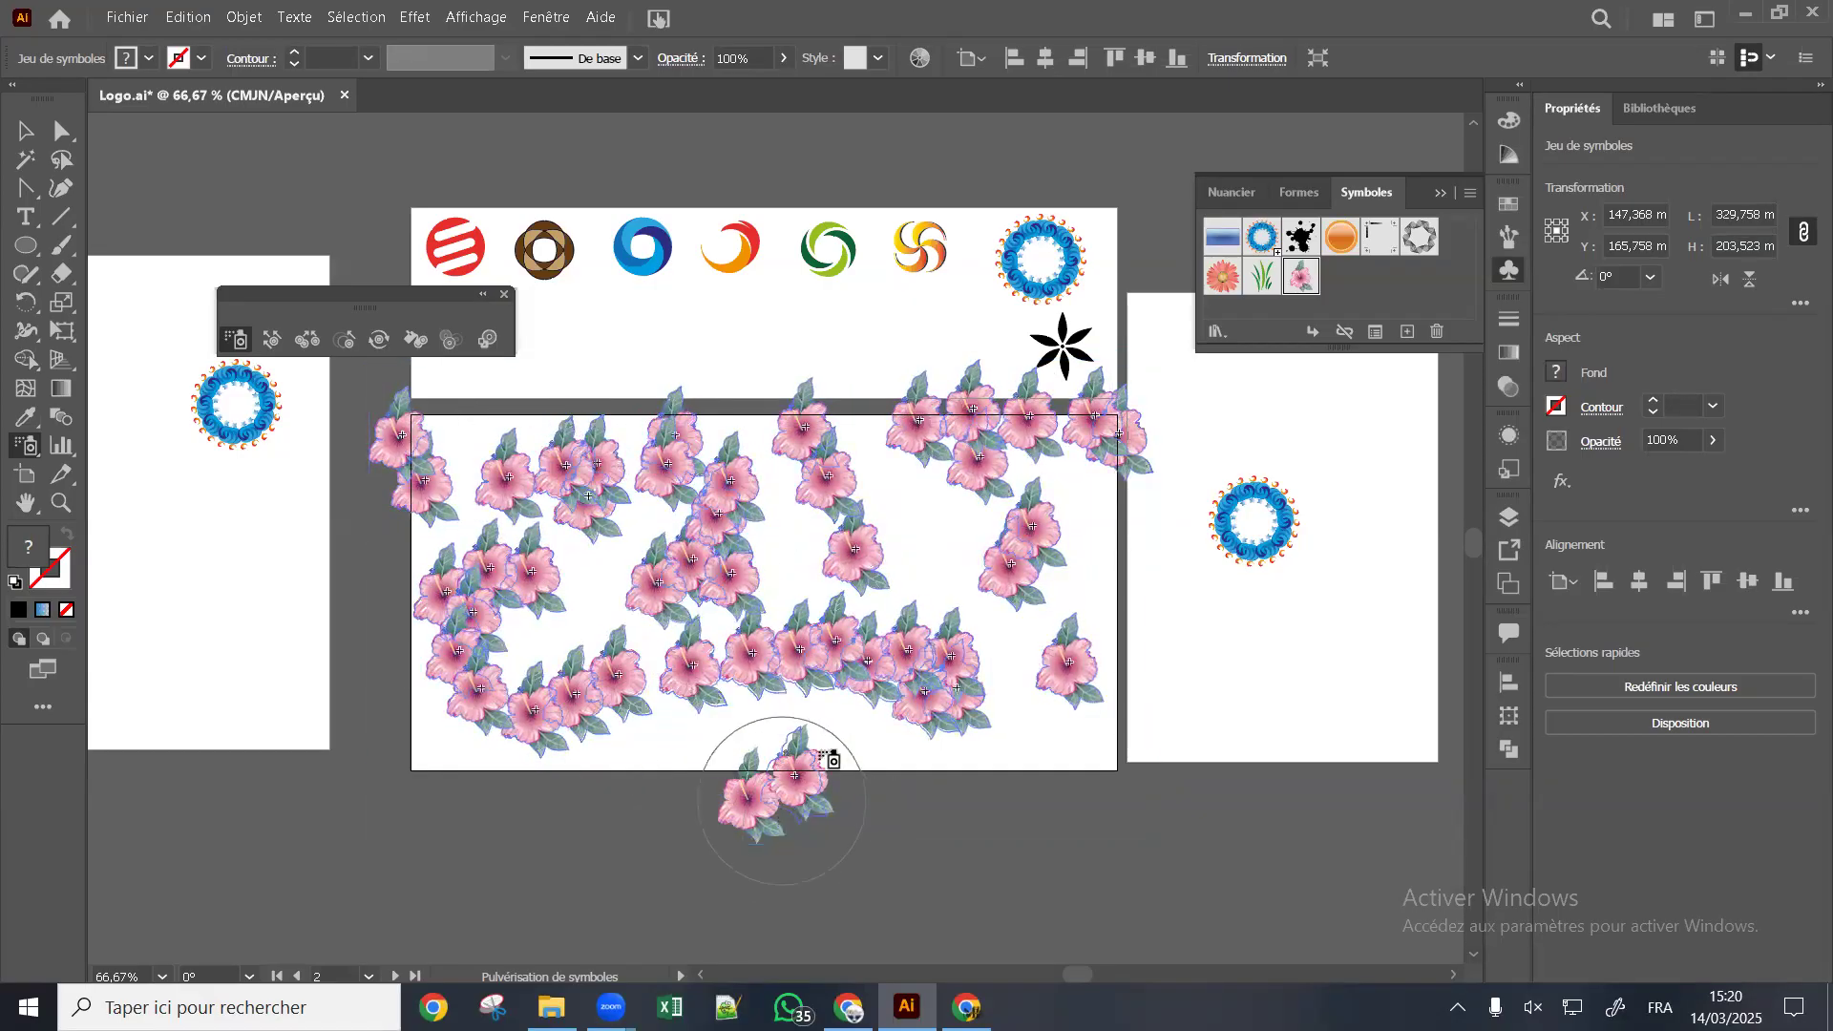
left_click(871, 682, "alt")
left_click(754, 653, "alt")
left_click(581, 628, "alt")
left_click(487, 612, "alt")
left_click(542, 693, "alt")
left_click(732, 513, "alt")
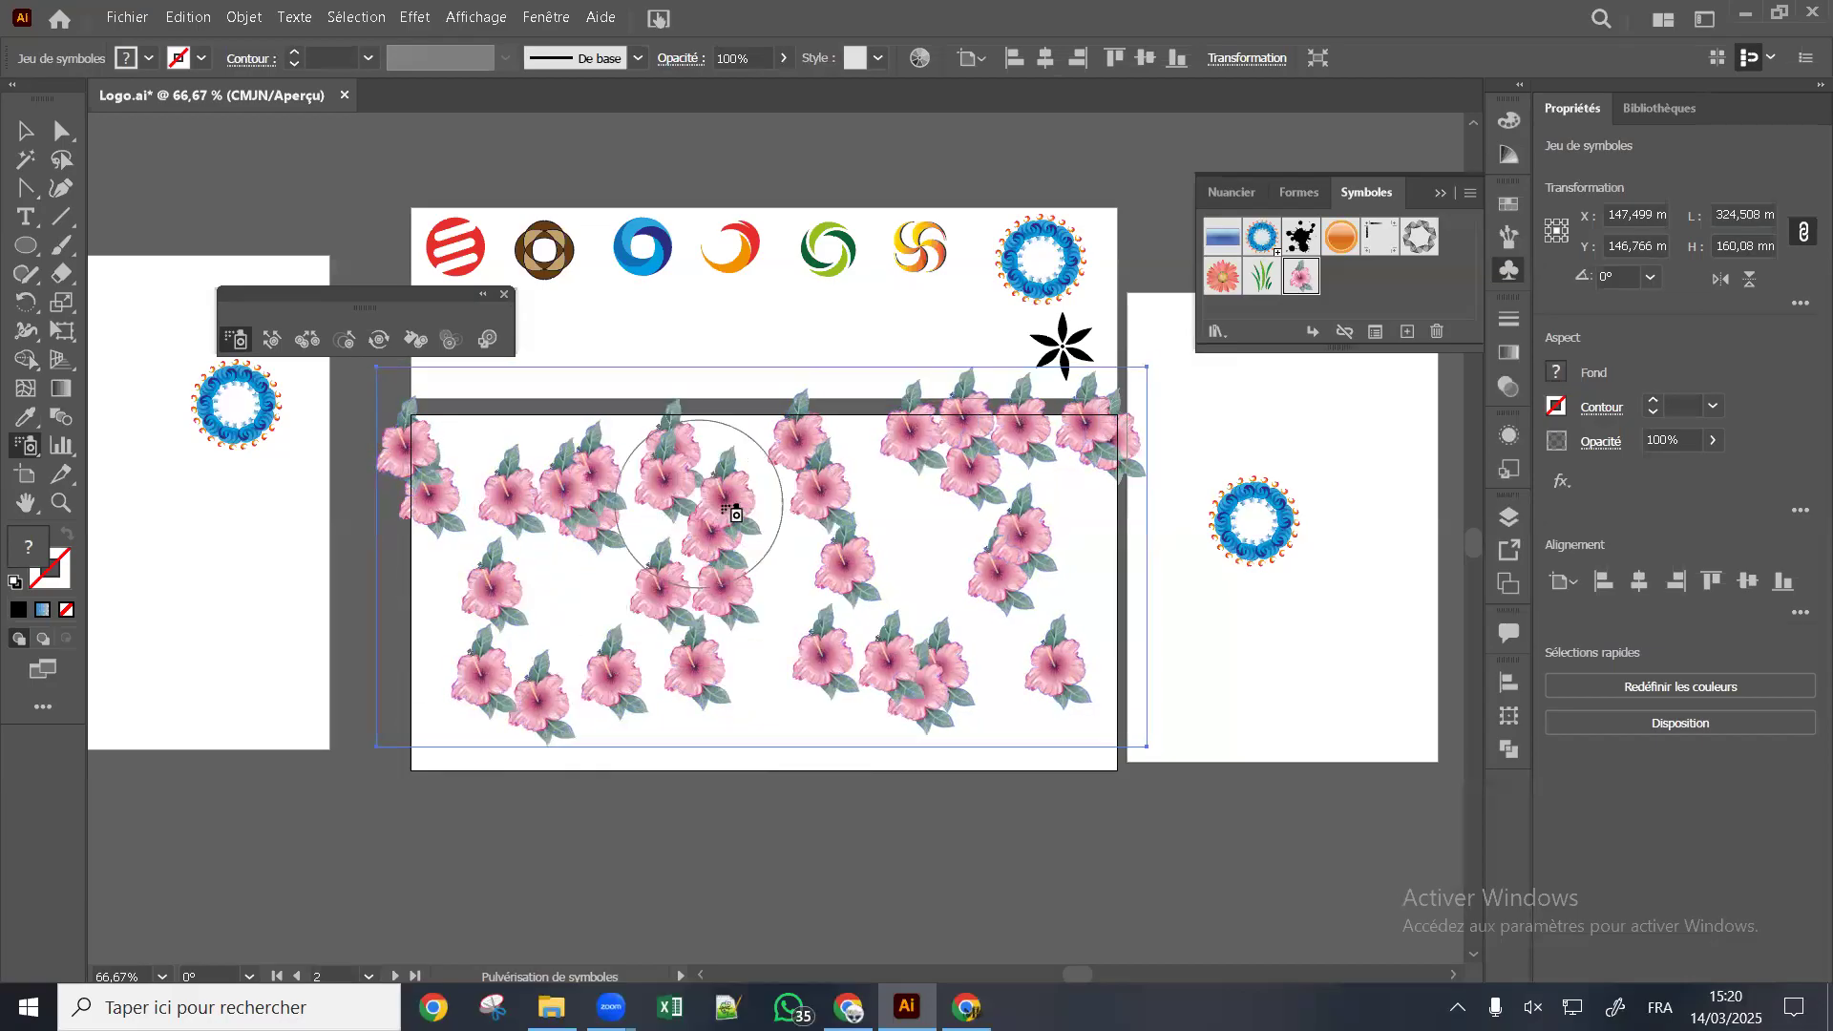
left_click(983, 453, "alt")
left_click(1097, 445, "alt")
left_click(992, 666, "alt")
left_click(883, 692, "alt")
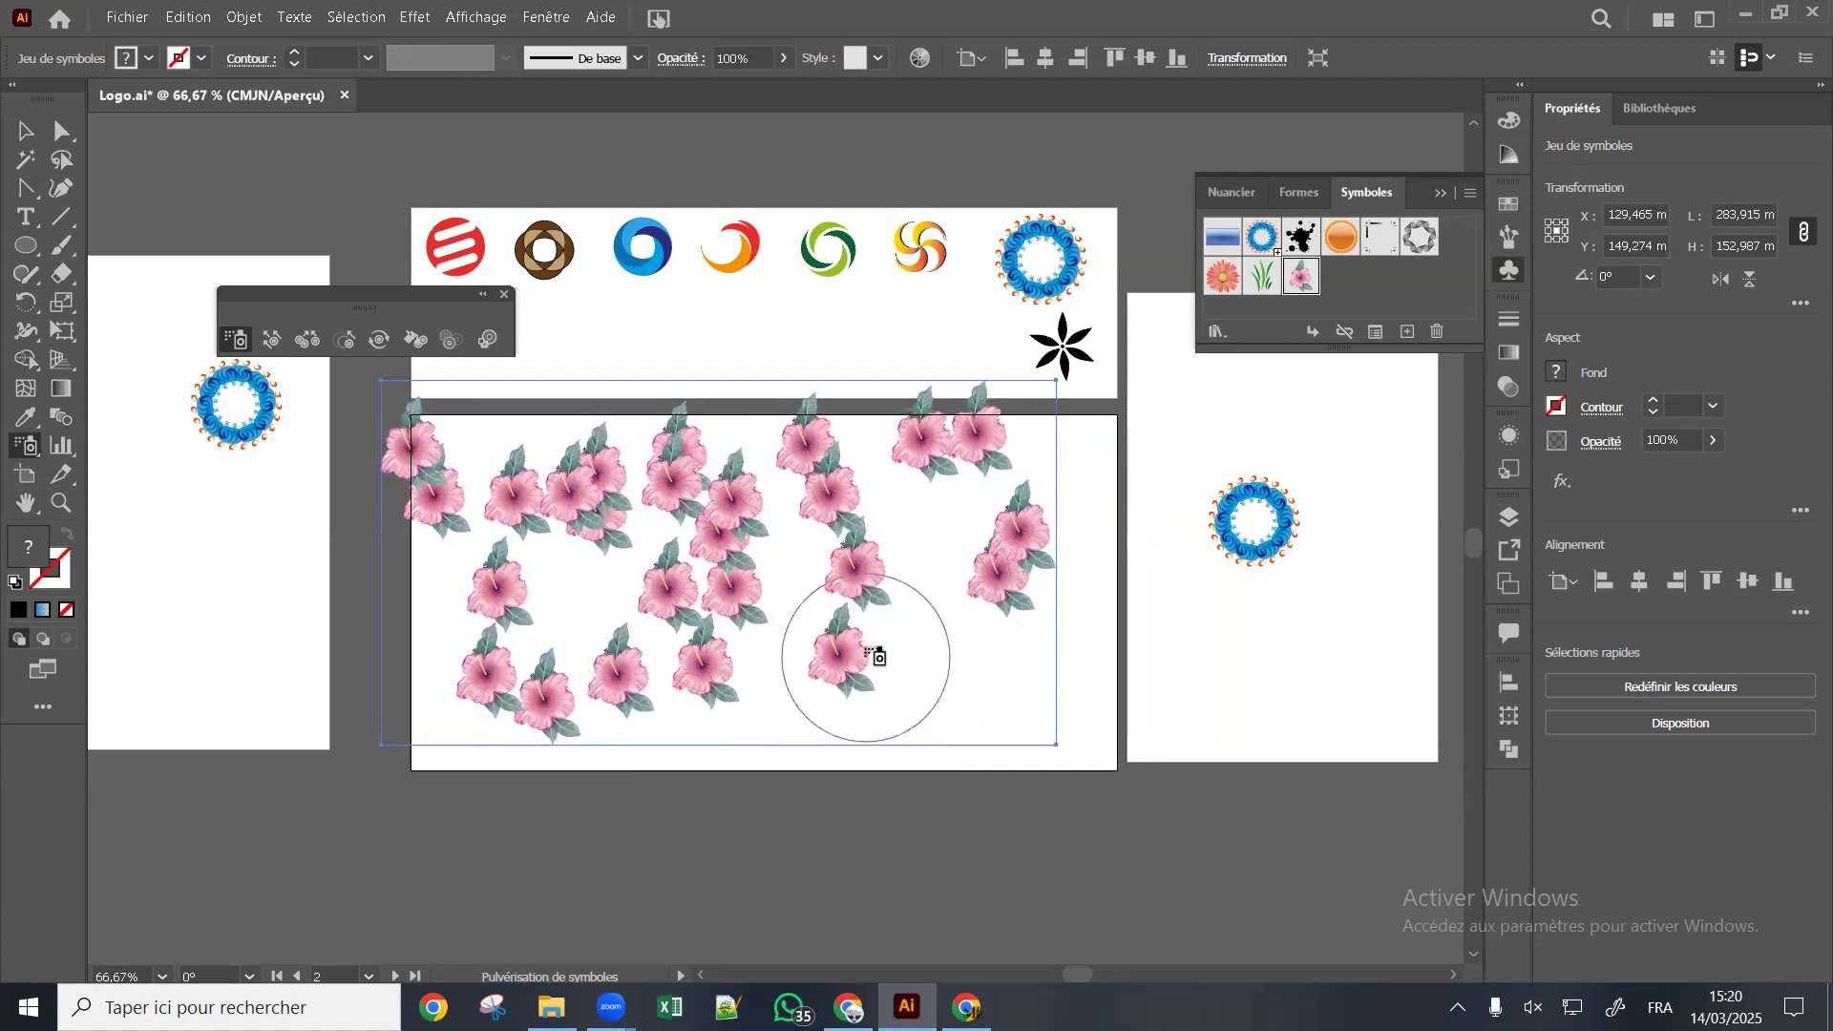
Spray a few more Hibiscus flowers into gaps on the right and bottom, and remove the pair overhanging the artboard's upper-left edge
left_click(955, 672)
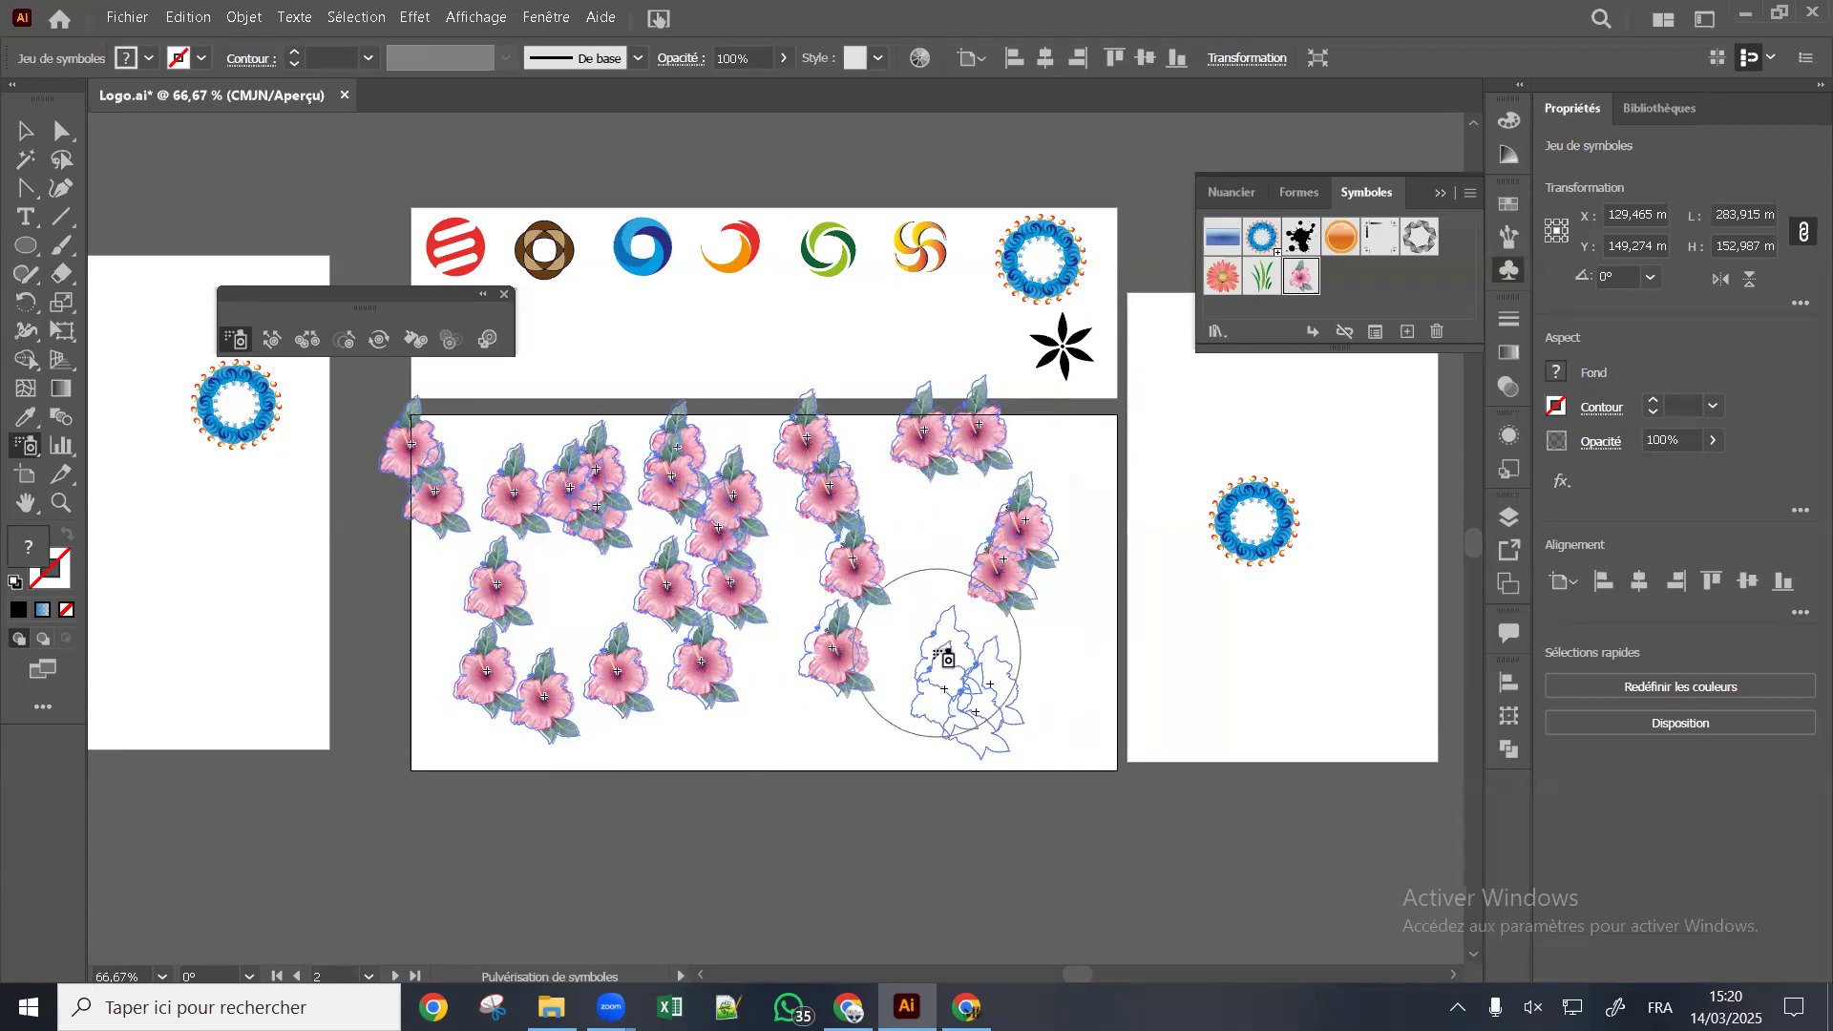
left_click(932, 529)
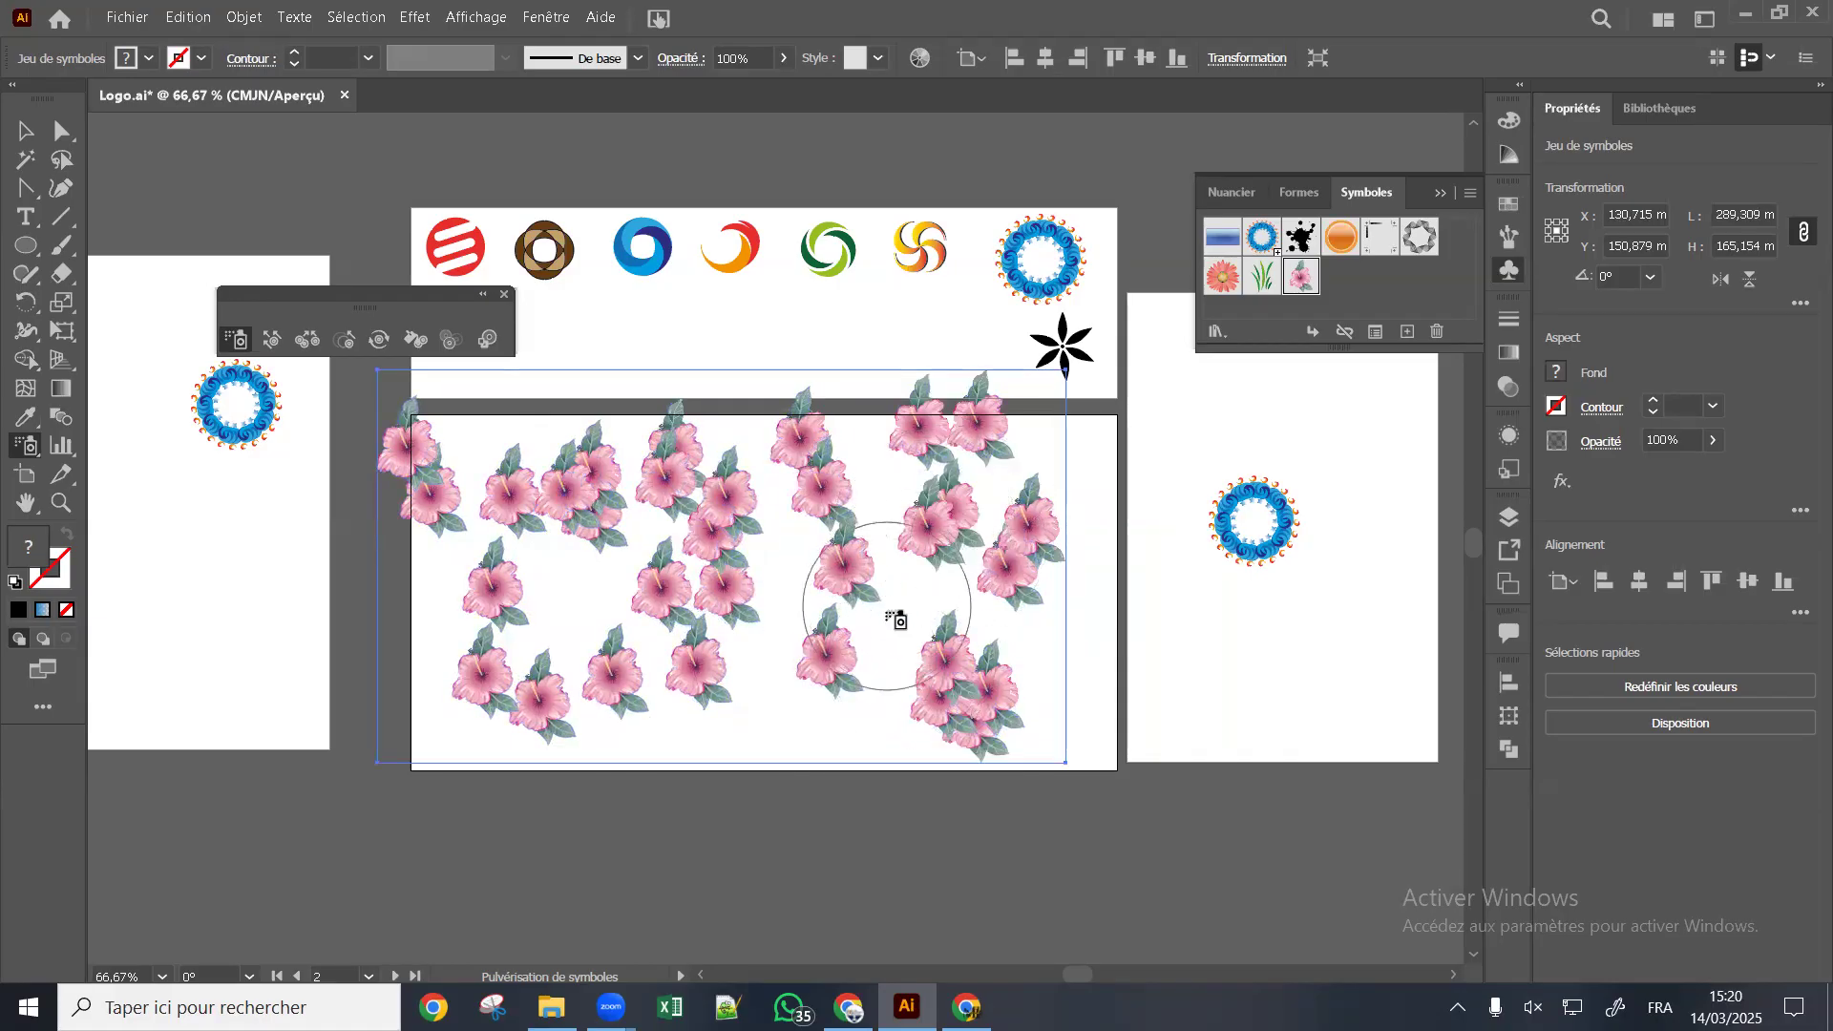
left_click(749, 731)
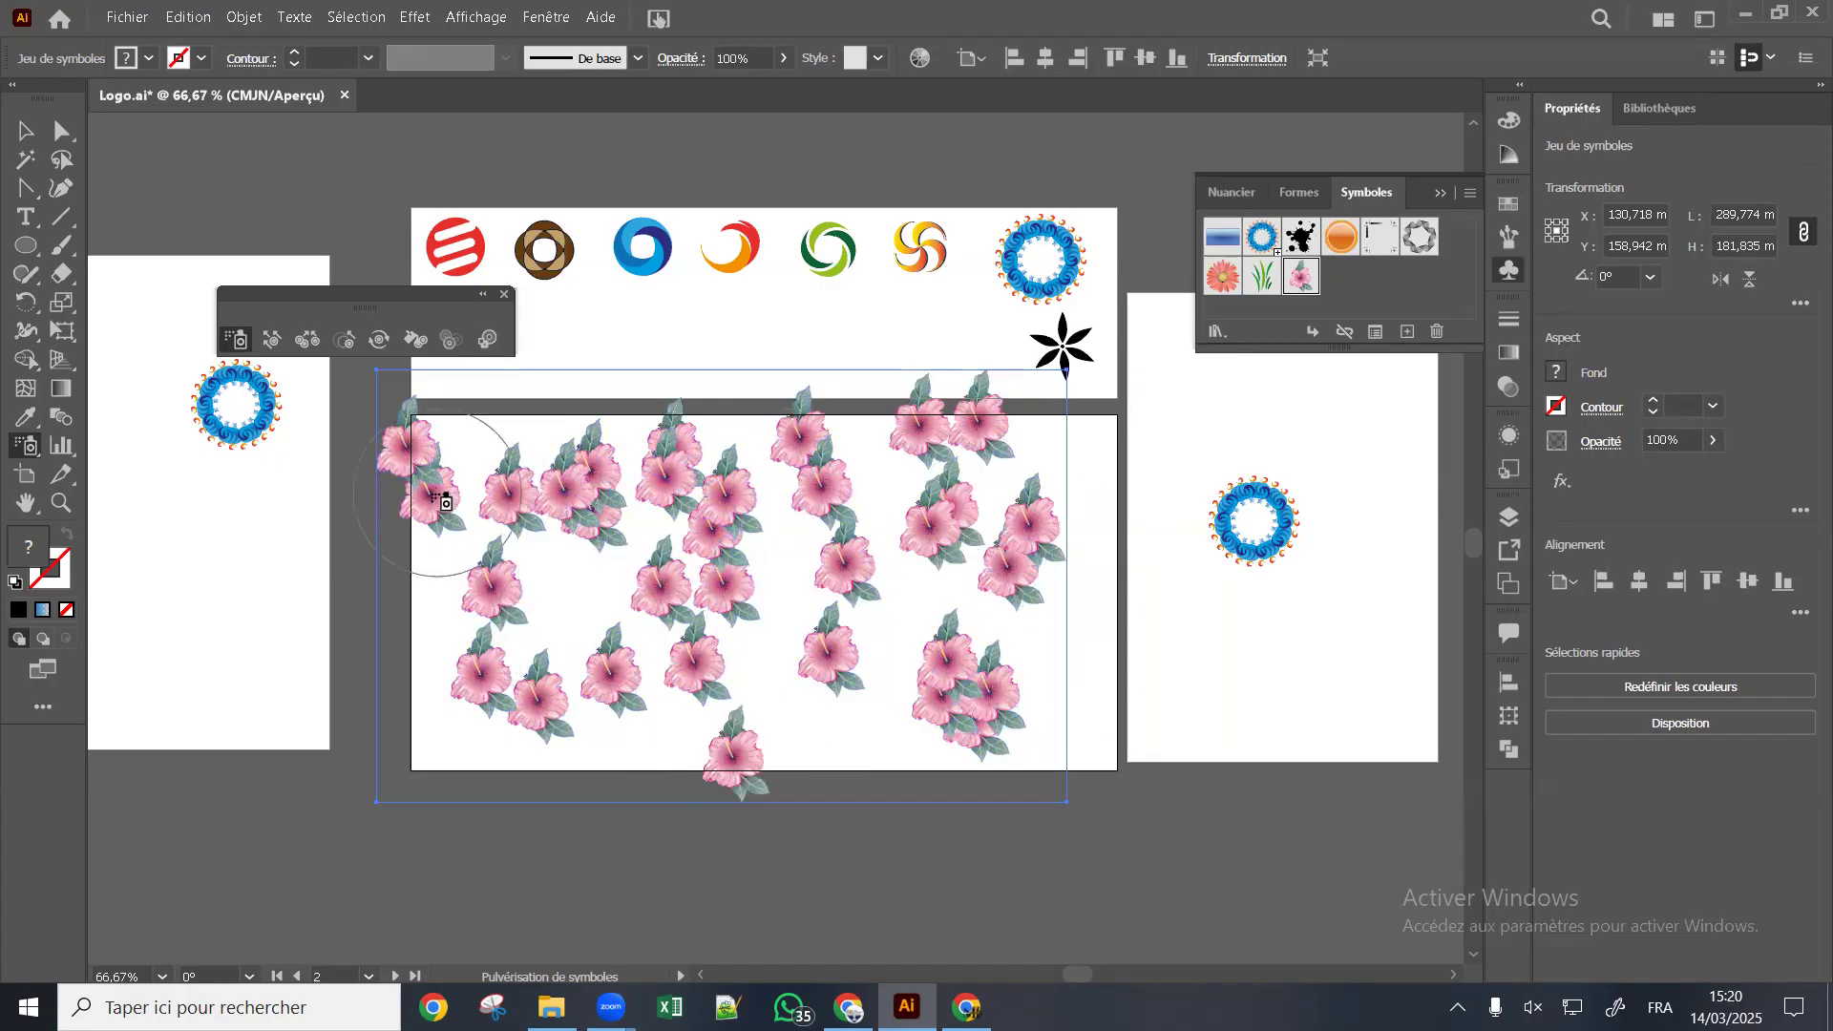
left_click(407, 445, "alt")
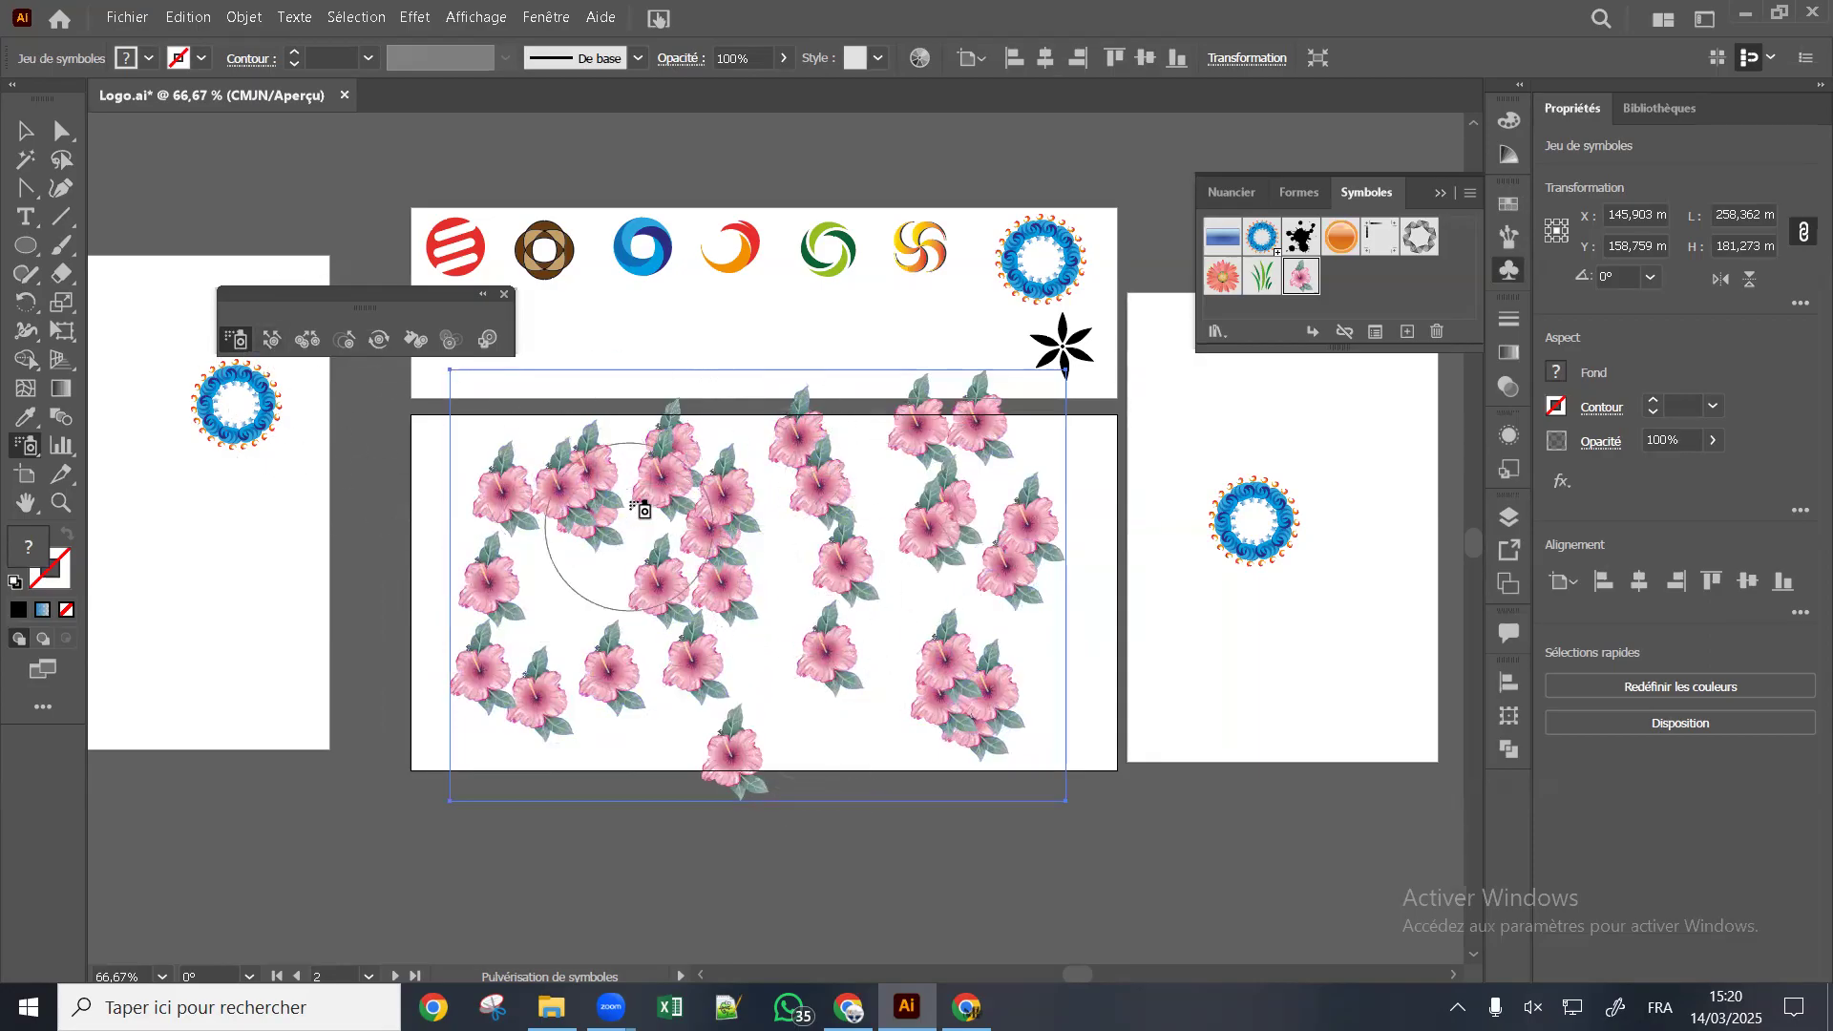
Push the Hibiscus flowers to new positions across the landscape artboard with the Symbol Shifter tool
left_click(272, 342)
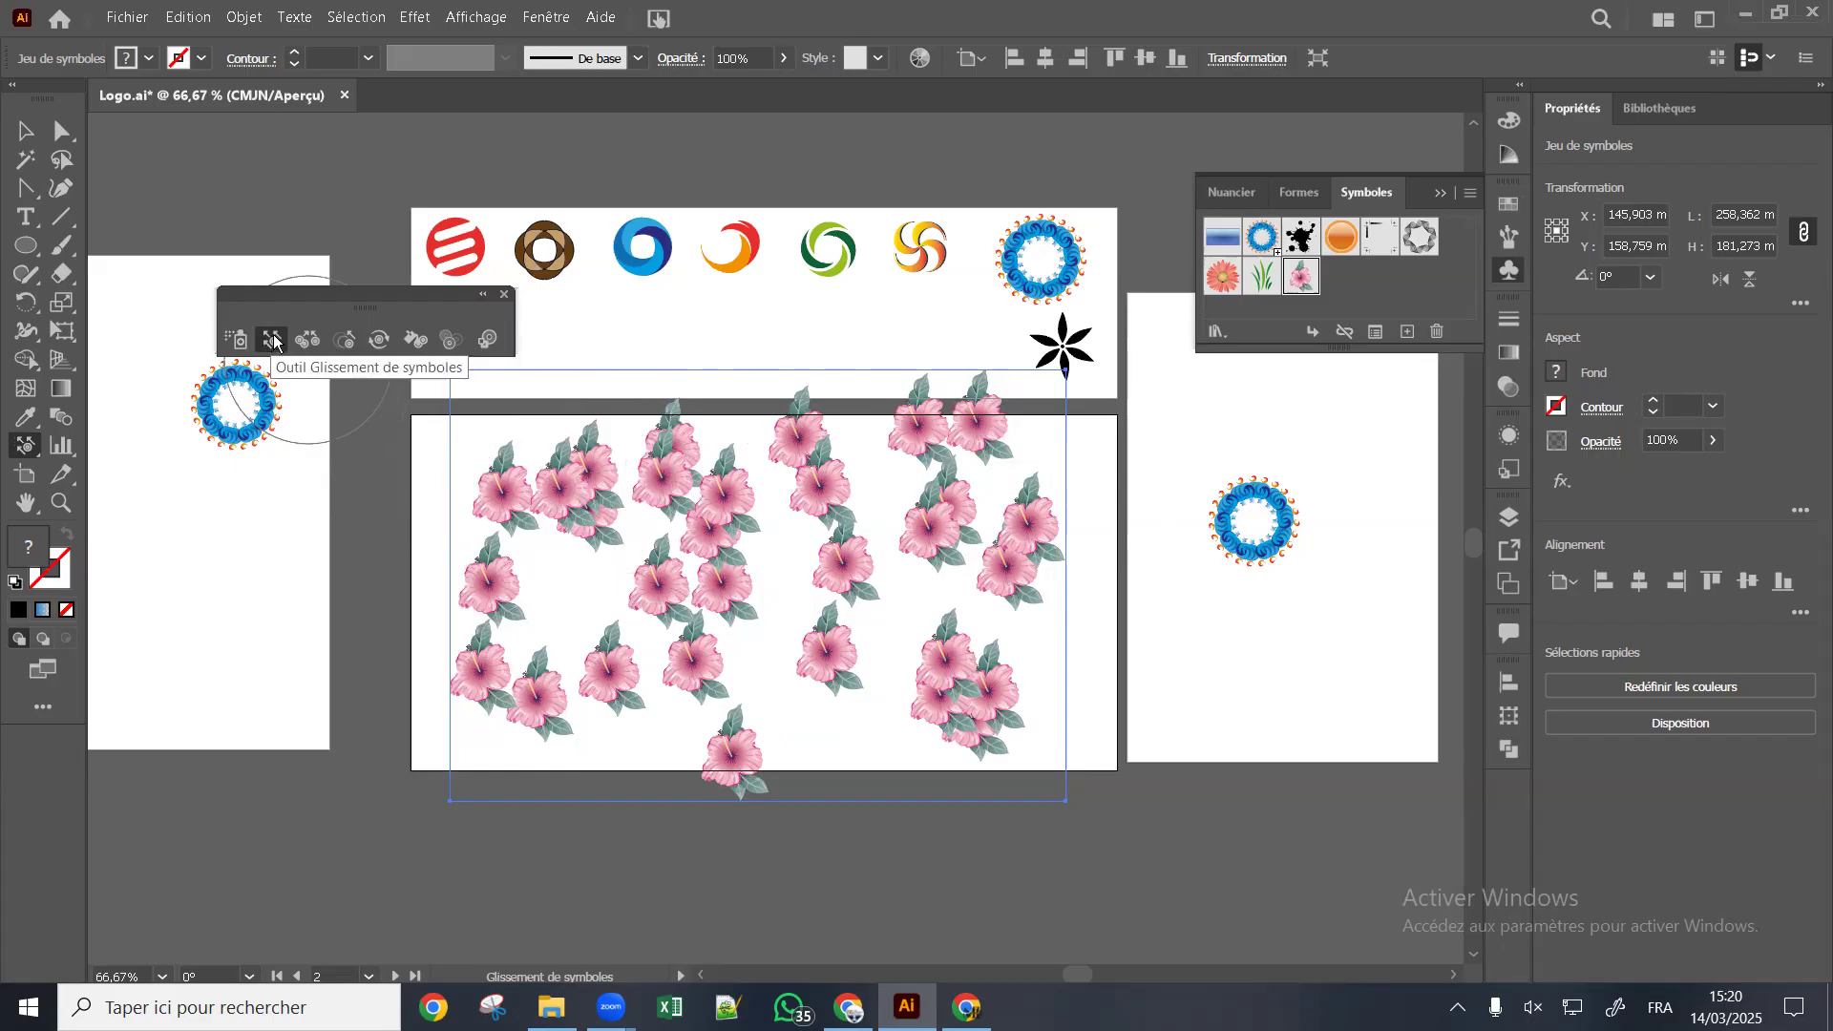
mouse_move(574, 496)
left_mouse_down()
mouse_move(517, 528)
mouse_move(559, 453)
mouse_move(465, 476)
mouse_move(510, 601)
mouse_move(463, 588)
mouse_move(471, 713)
mouse_move(573, 724)
mouse_move(632, 684)
mouse_move(626, 666)
mouse_move(632, 696)
mouse_move(727, 668)
left_mouse_up()
mouse_move(656, 609)
left_mouse_down()
mouse_move(571, 619)
mouse_move(642, 519)
mouse_move(654, 481)
mouse_move(635, 479)
mouse_move(614, 505)
mouse_move(685, 484)
mouse_move(659, 455)
mouse_move(689, 430)
left_mouse_up()
mouse_move(750, 493)
left_mouse_down()
mouse_move(761, 560)
mouse_move(839, 639)
mouse_move(945, 687)
mouse_move(862, 736)
mouse_move(1019, 671)
mouse_move(954, 659)
mouse_move(1015, 740)
mouse_move(1053, 630)
mouse_move(1054, 683)
mouse_move(986, 517)
mouse_move(940, 520)
mouse_move(1002, 506)
mouse_move(970, 512)
mouse_move(950, 491)
mouse_move(981, 451)
mouse_move(966, 533)
left_mouse_up()
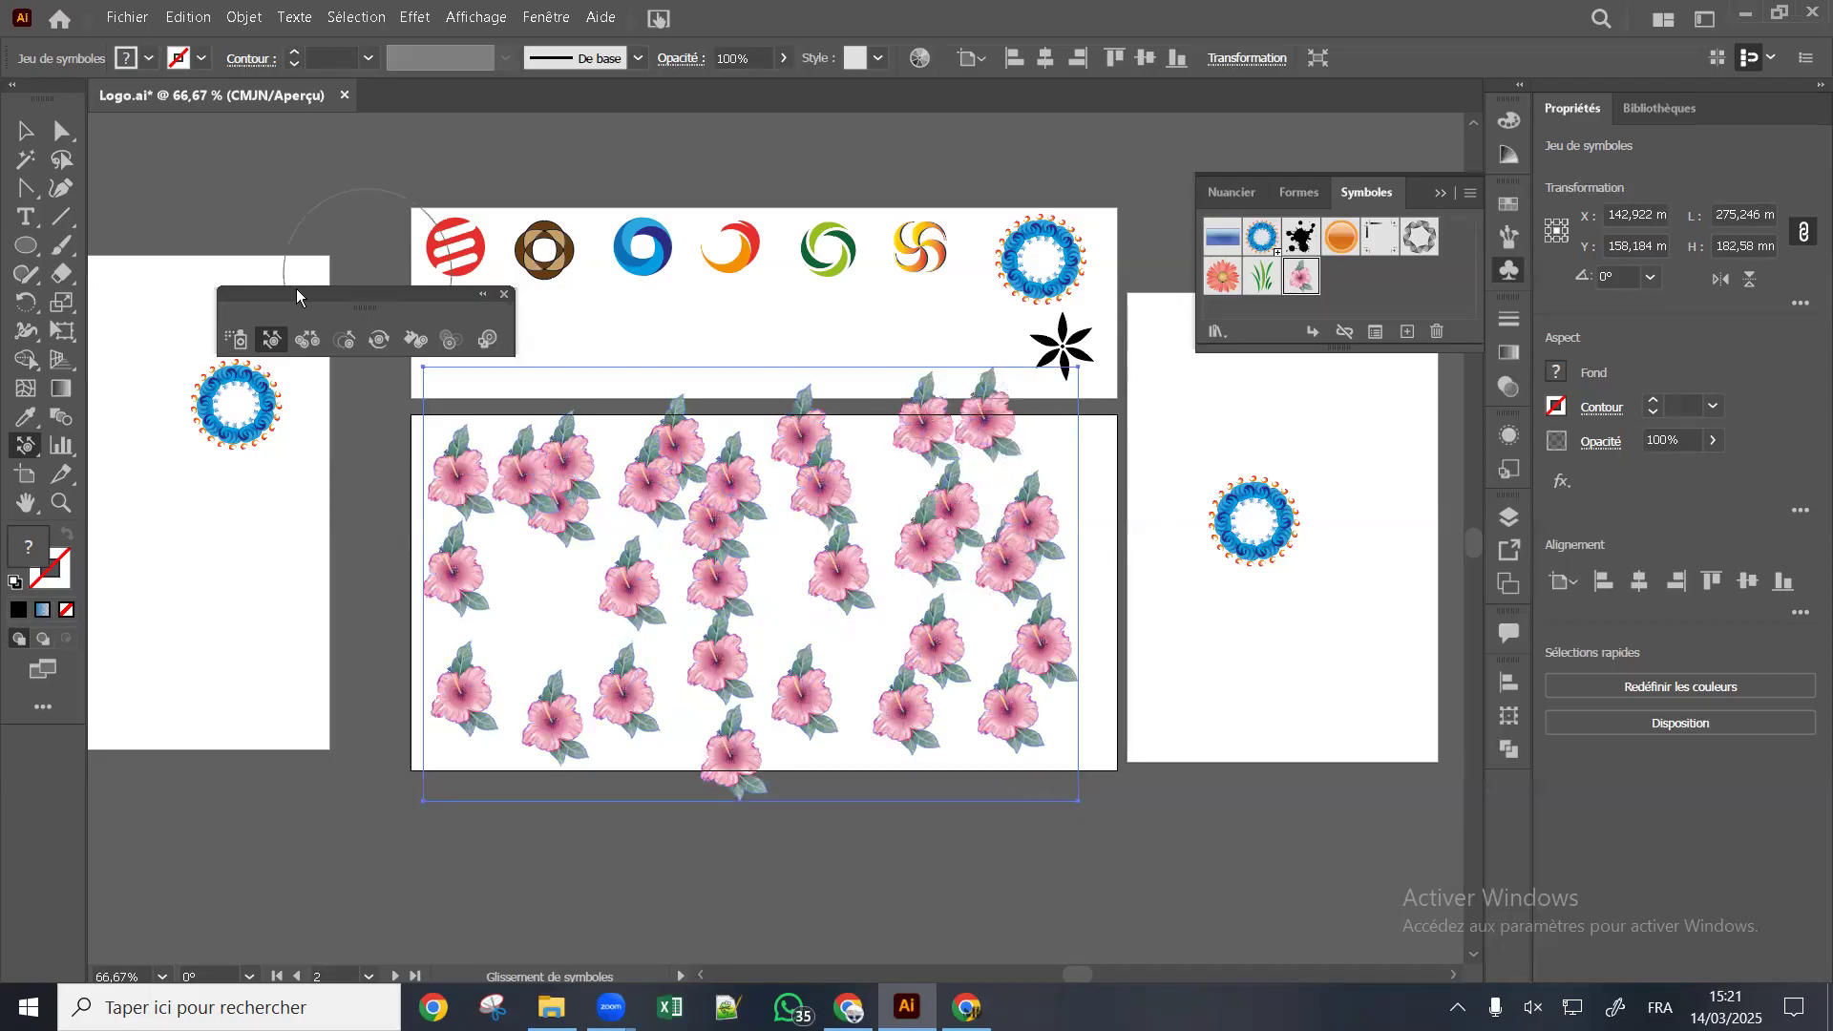
Pull the Hibiscus flowers closer together across the landscape artboard with the Symbol Scruncher tool
left_click(313, 342)
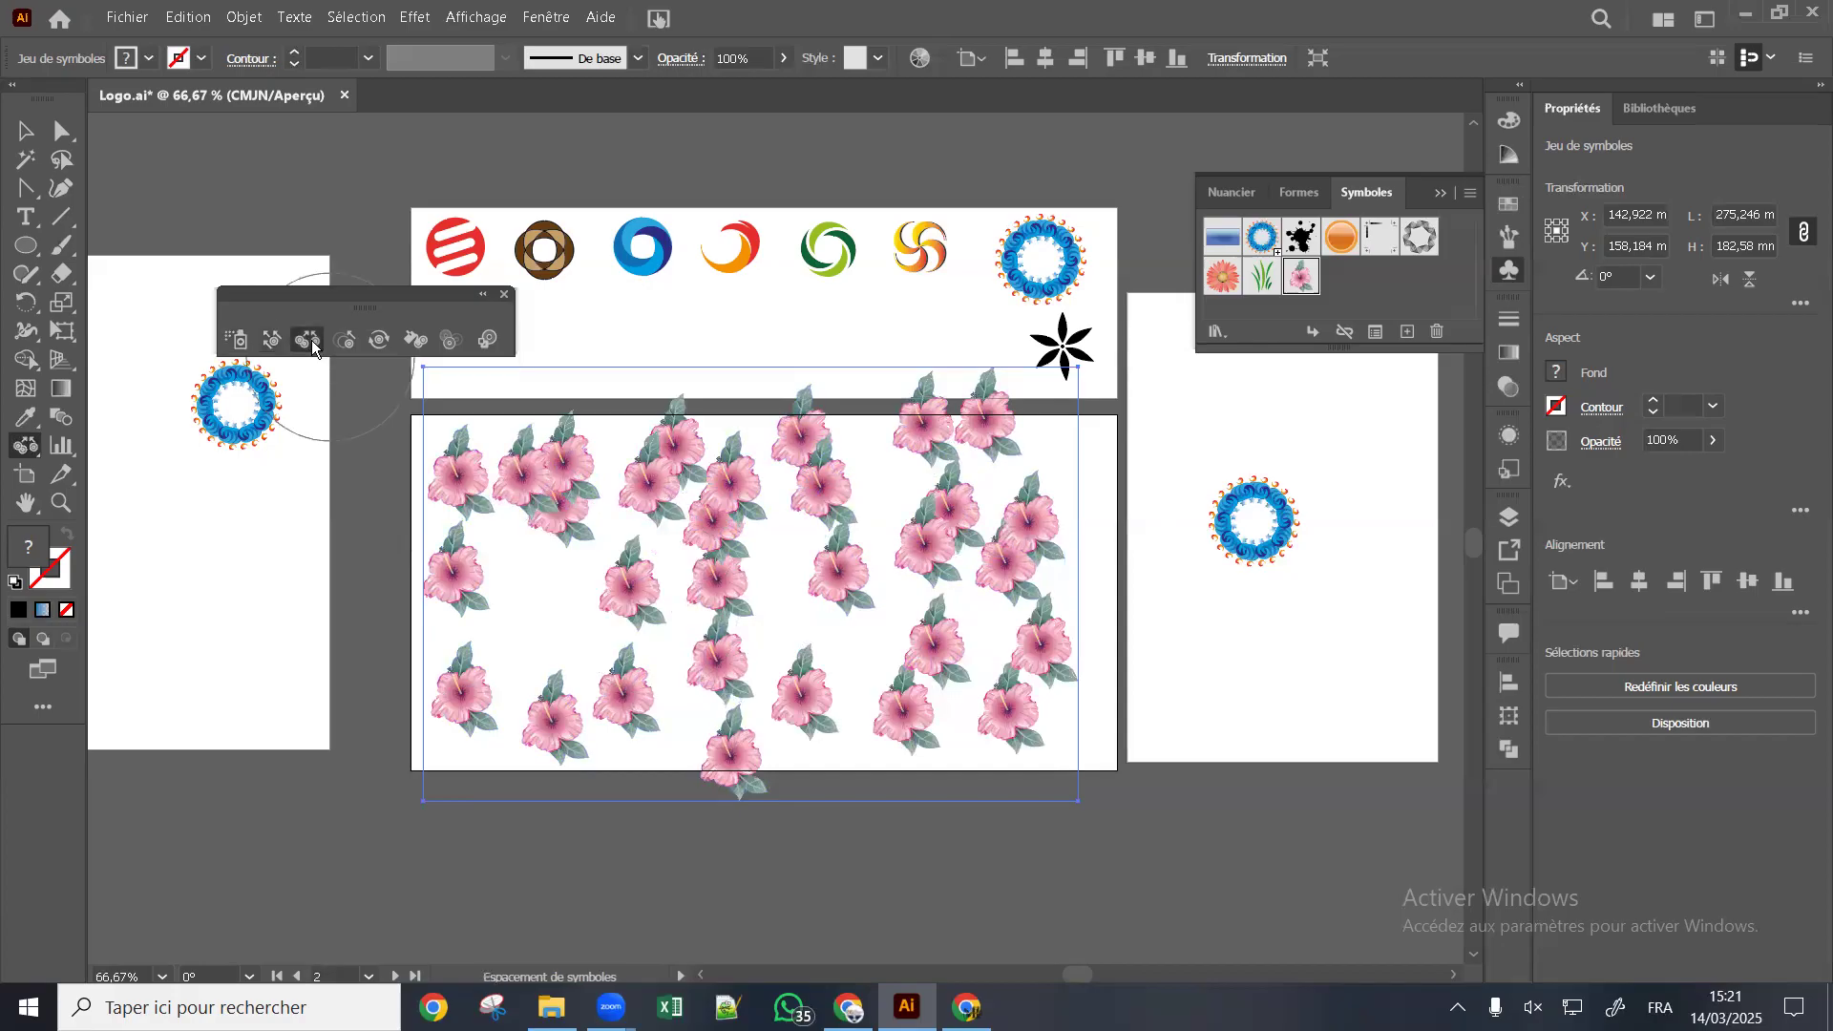
mouse_move(545, 503)
left_mouse_down()
mouse_move(555, 444)
mouse_move(533, 518)
mouse_move(563, 519)
mouse_move(568, 430)
mouse_move(563, 468)
mouse_move(622, 446)
mouse_move(650, 465)
mouse_move(571, 436)
mouse_move(667, 474)
mouse_move(580, 483)
mouse_move(590, 498)
left_mouse_up()
mouse_move(618, 594)
left_mouse_down()
mouse_move(633, 515)
mouse_move(665, 522)
mouse_move(675, 504)
mouse_move(514, 528)
mouse_move(529, 564)
mouse_move(483, 532)
left_mouse_up()
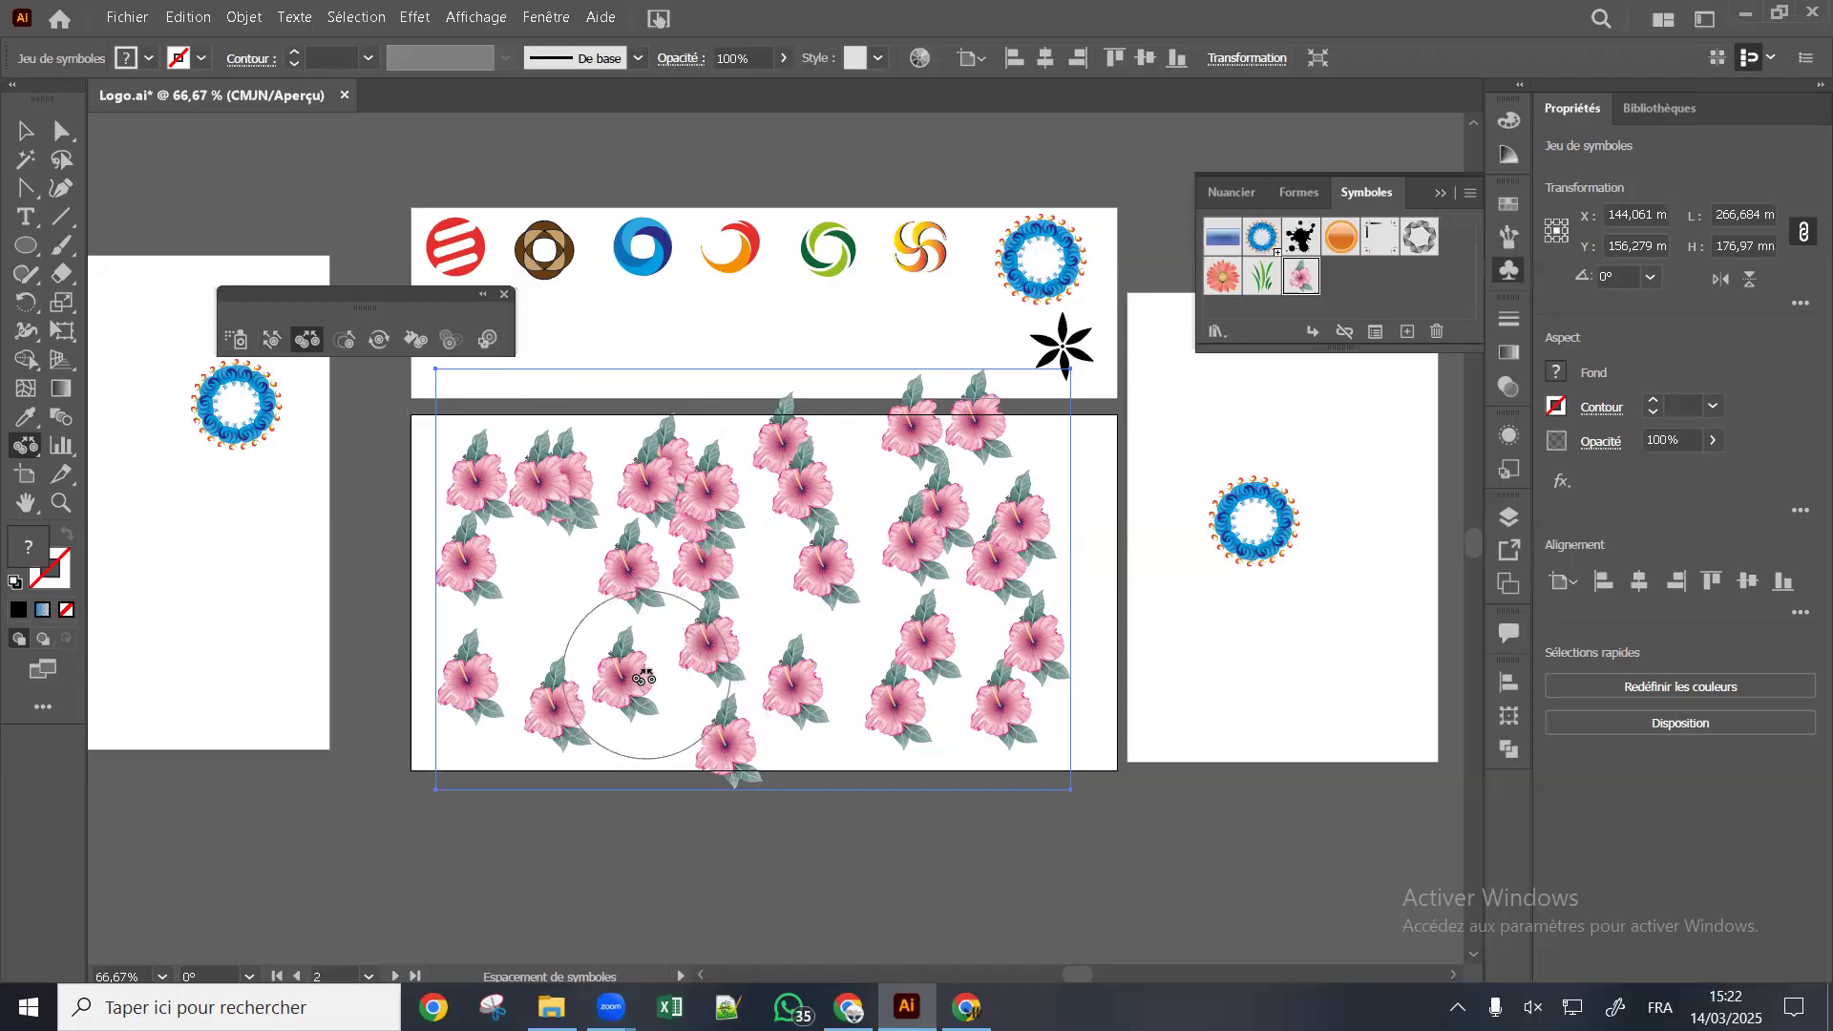
mouse_move(586, 674)
left_mouse_down()
mouse_move(640, 614)
mouse_move(560, 659)
mouse_move(580, 580)
mouse_move(635, 580)
mouse_move(587, 602)
mouse_move(838, 582)
mouse_move(767, 539)
mouse_move(808, 552)
mouse_move(746, 576)
mouse_move(831, 587)
mouse_move(877, 566)
mouse_move(879, 532)
mouse_move(840, 578)
left_mouse_up()
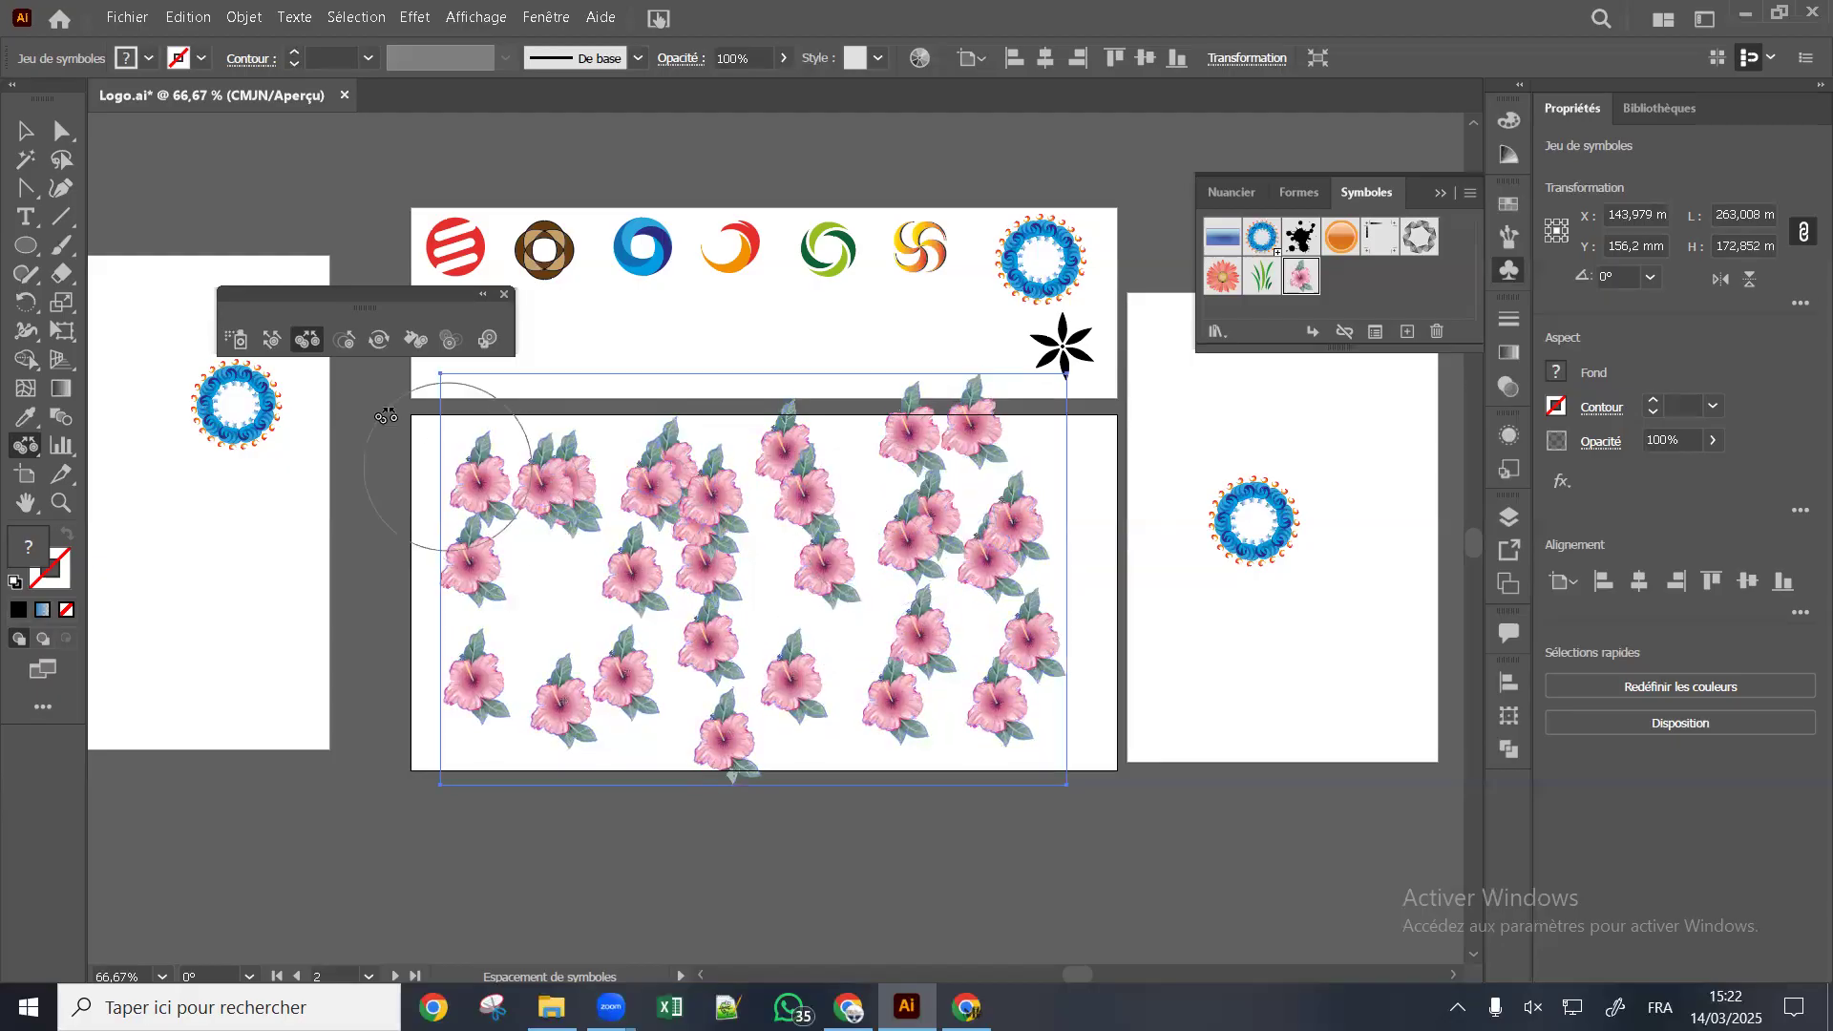
With the Symbol Sizer tool, enlarge several flowers around the artboard's middle and clear the cluster in its upper-left area
left_click(345, 340)
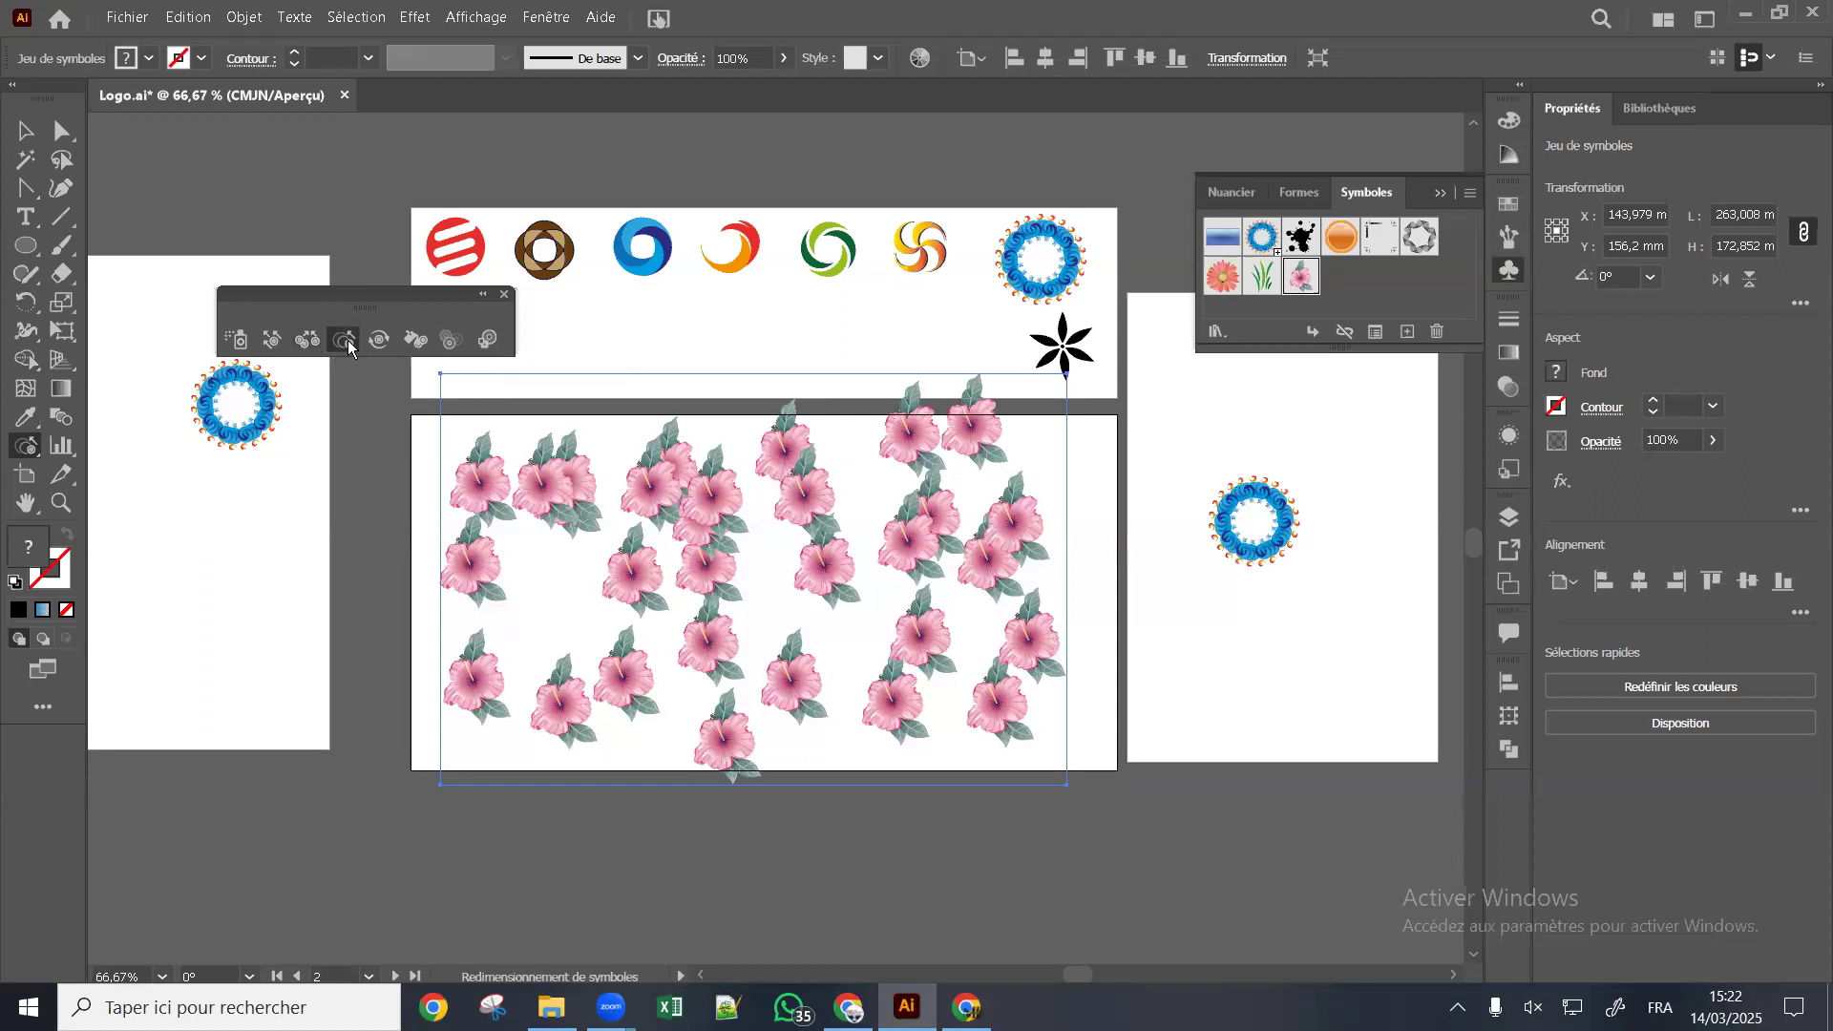
left_click(642, 579)
mouse_move(637, 578)
left_mouse_down()
mouse_move(607, 504)
mouse_move(547, 495)
mouse_move(566, 524)
mouse_move(587, 497)
mouse_move(747, 567)
mouse_move(725, 506)
mouse_move(872, 573)
mouse_move(827, 590)
left_mouse_up()
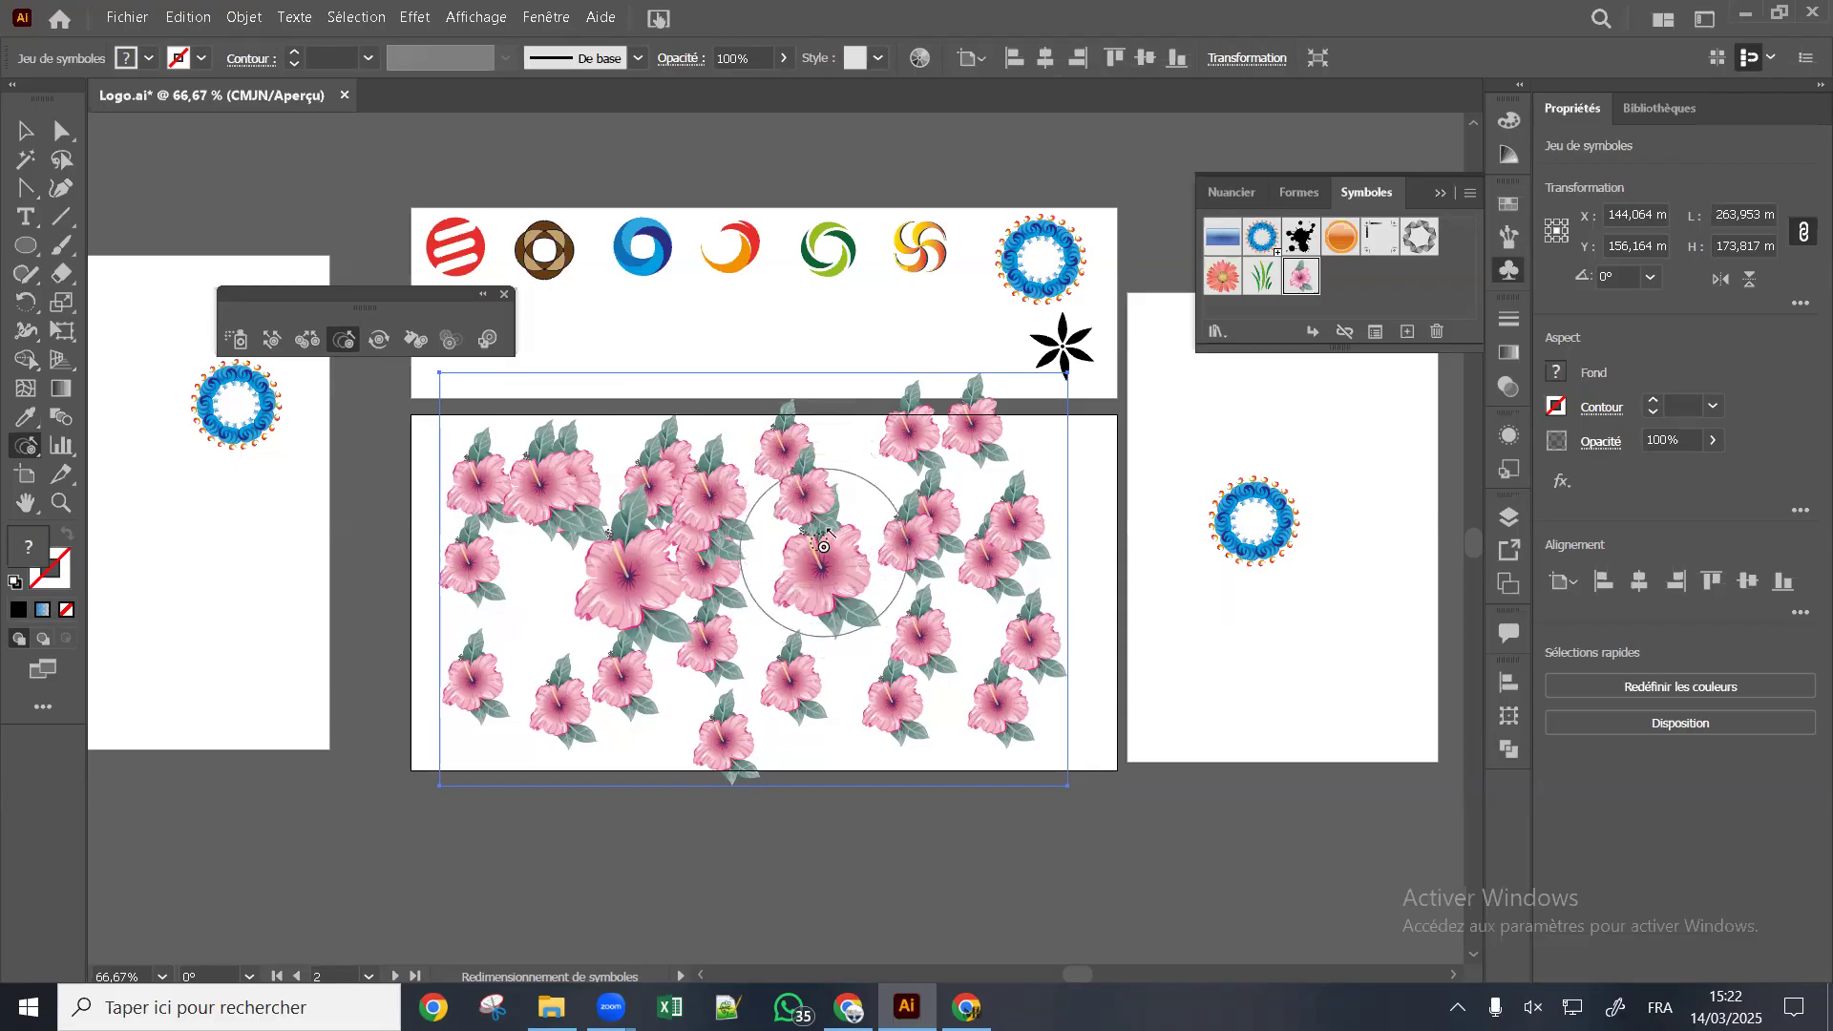
mouse_move(896, 563)
left_mouse_down()
mouse_move(918, 529)
mouse_move(813, 519)
mouse_move(910, 510)
mouse_move(819, 518)
left_mouse_up()
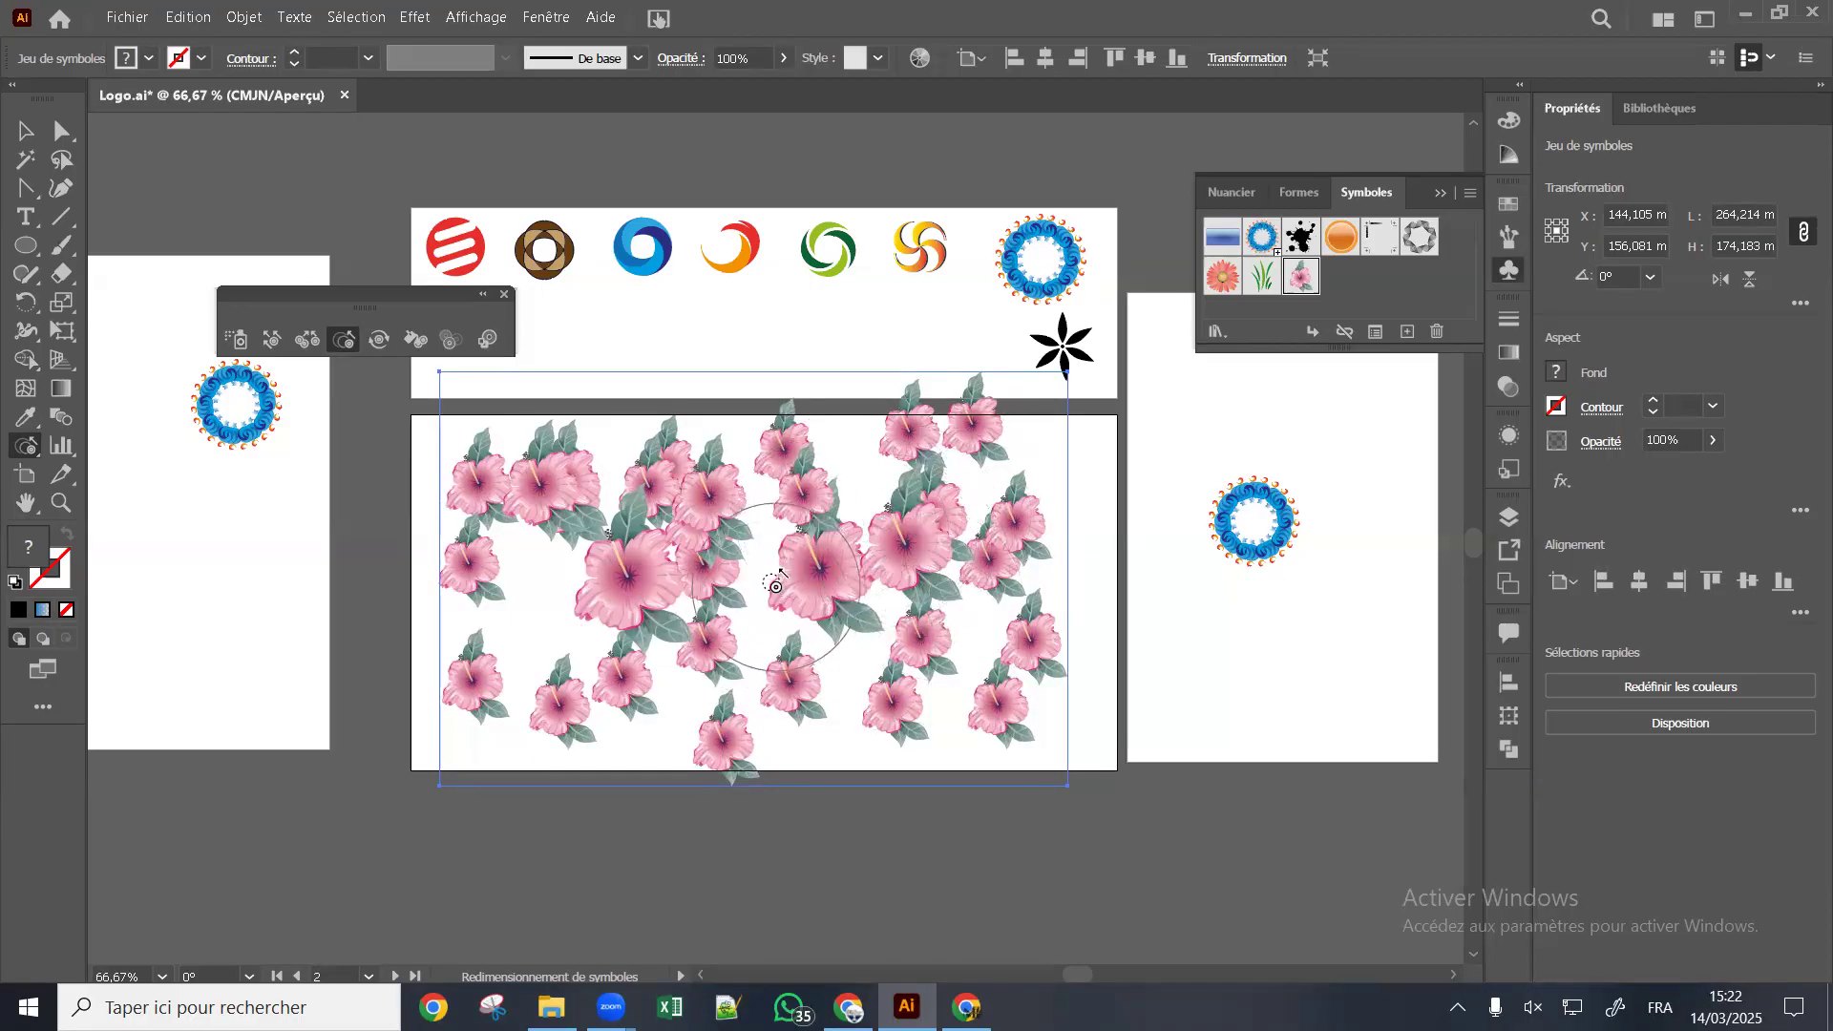
mouse_move(768, 585)
left_mouse_down()
mouse_move(819, 595)
mouse_move(804, 552)
mouse_move(831, 568)
mouse_move(781, 544)
mouse_move(828, 515)
mouse_move(710, 586)
mouse_move(668, 649)
mouse_move(637, 583)
mouse_move(655, 595)
mouse_move(711, 515)
mouse_move(716, 537)
mouse_move(676, 503)
mouse_move(588, 547)
mouse_move(549, 488)
mouse_move(598, 545)
mouse_move(646, 477)
left_mouse_up()
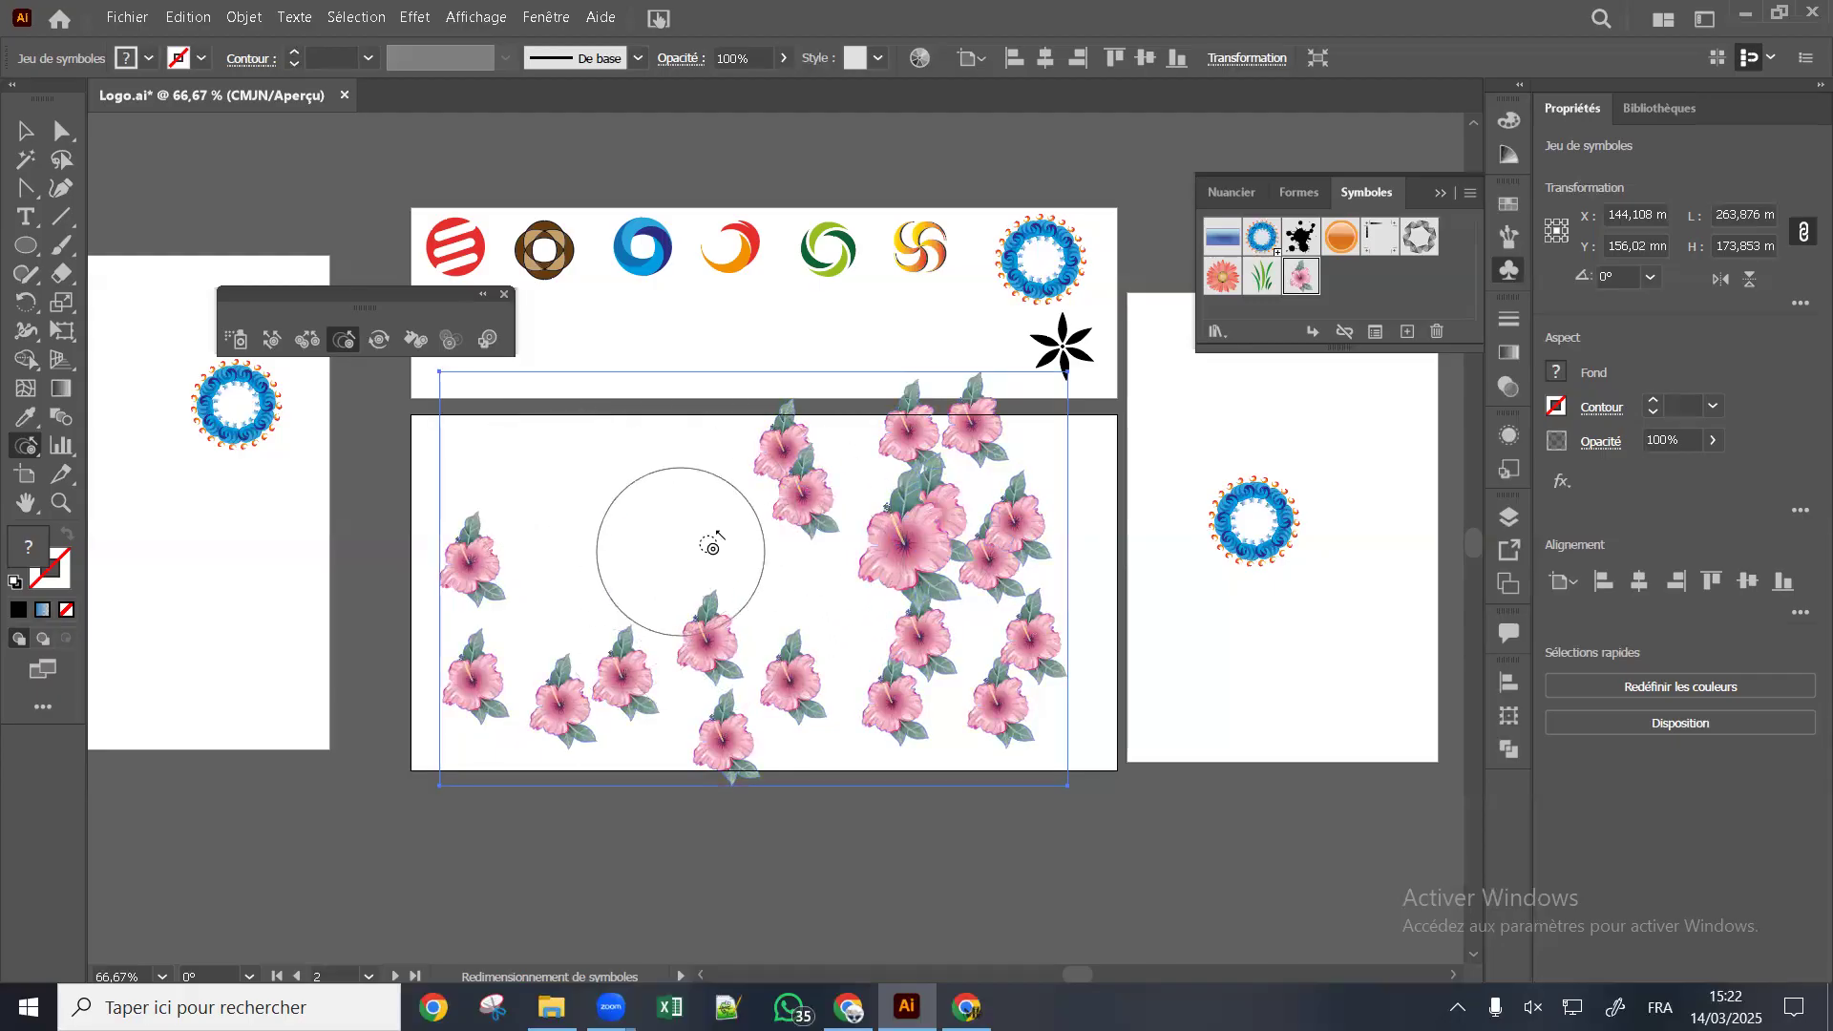
mouse_move(712, 645)
left_mouse_down()
mouse_move(702, 668)
mouse_move(775, 449)
mouse_move(785, 518)
left_mouse_up()
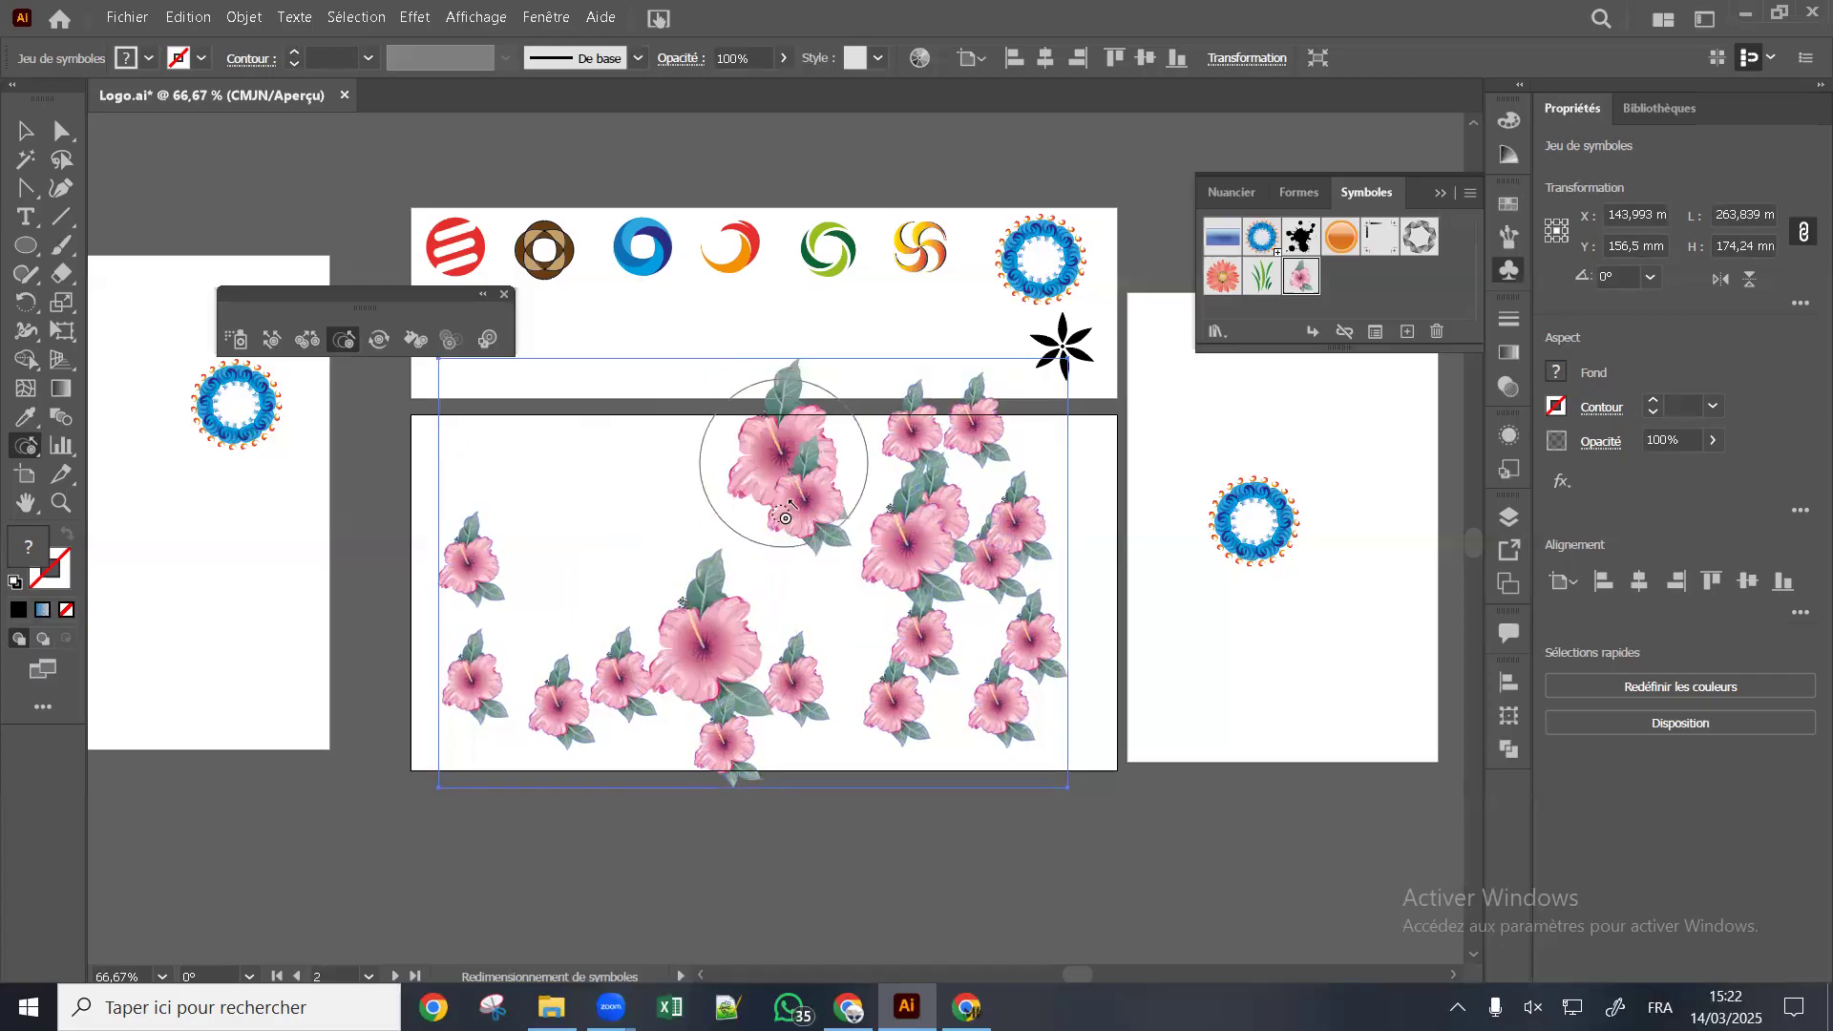
Shrink the enlarged flower on the right and several other Hibiscus flowers around the artboard with the Symbol Sizer tool
left_click(895, 563, "alt")
left_click(916, 443, "alt")
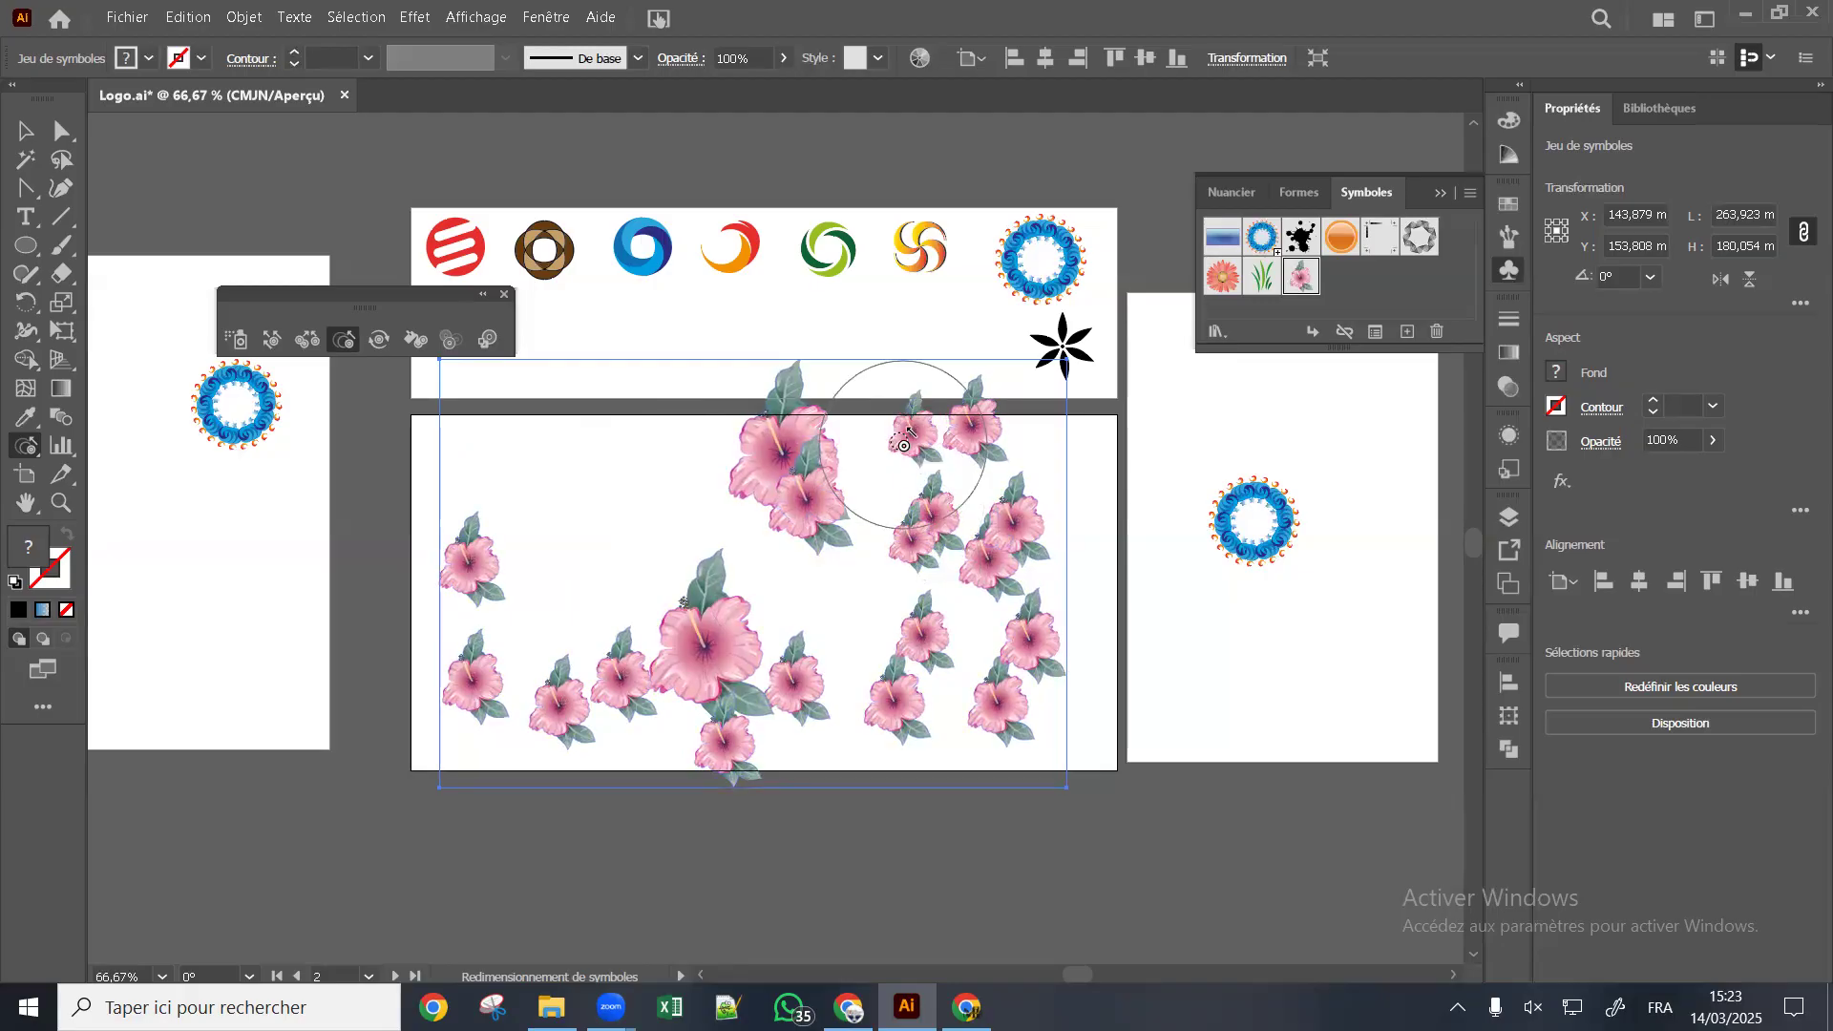
left_click(597, 692, "alt")
left_click(468, 565, "alt")
left_click(1001, 691, "alt")
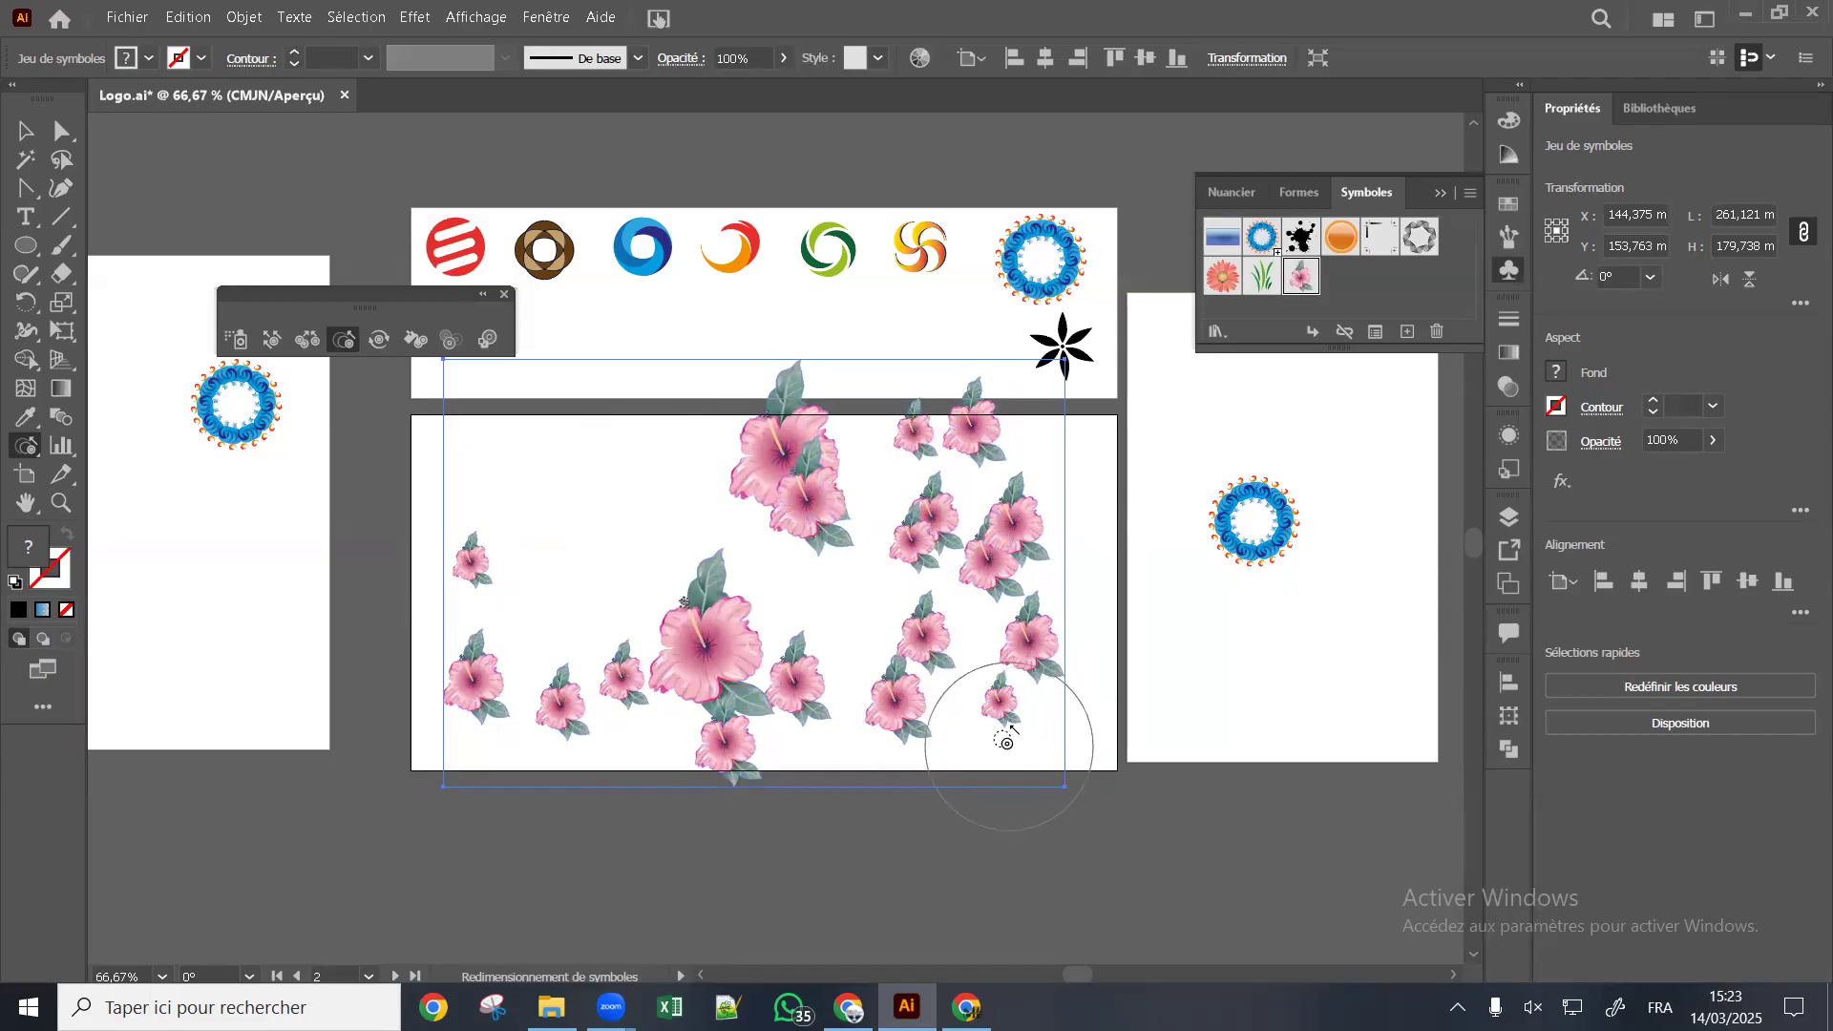
left_click(1046, 513, "alt")
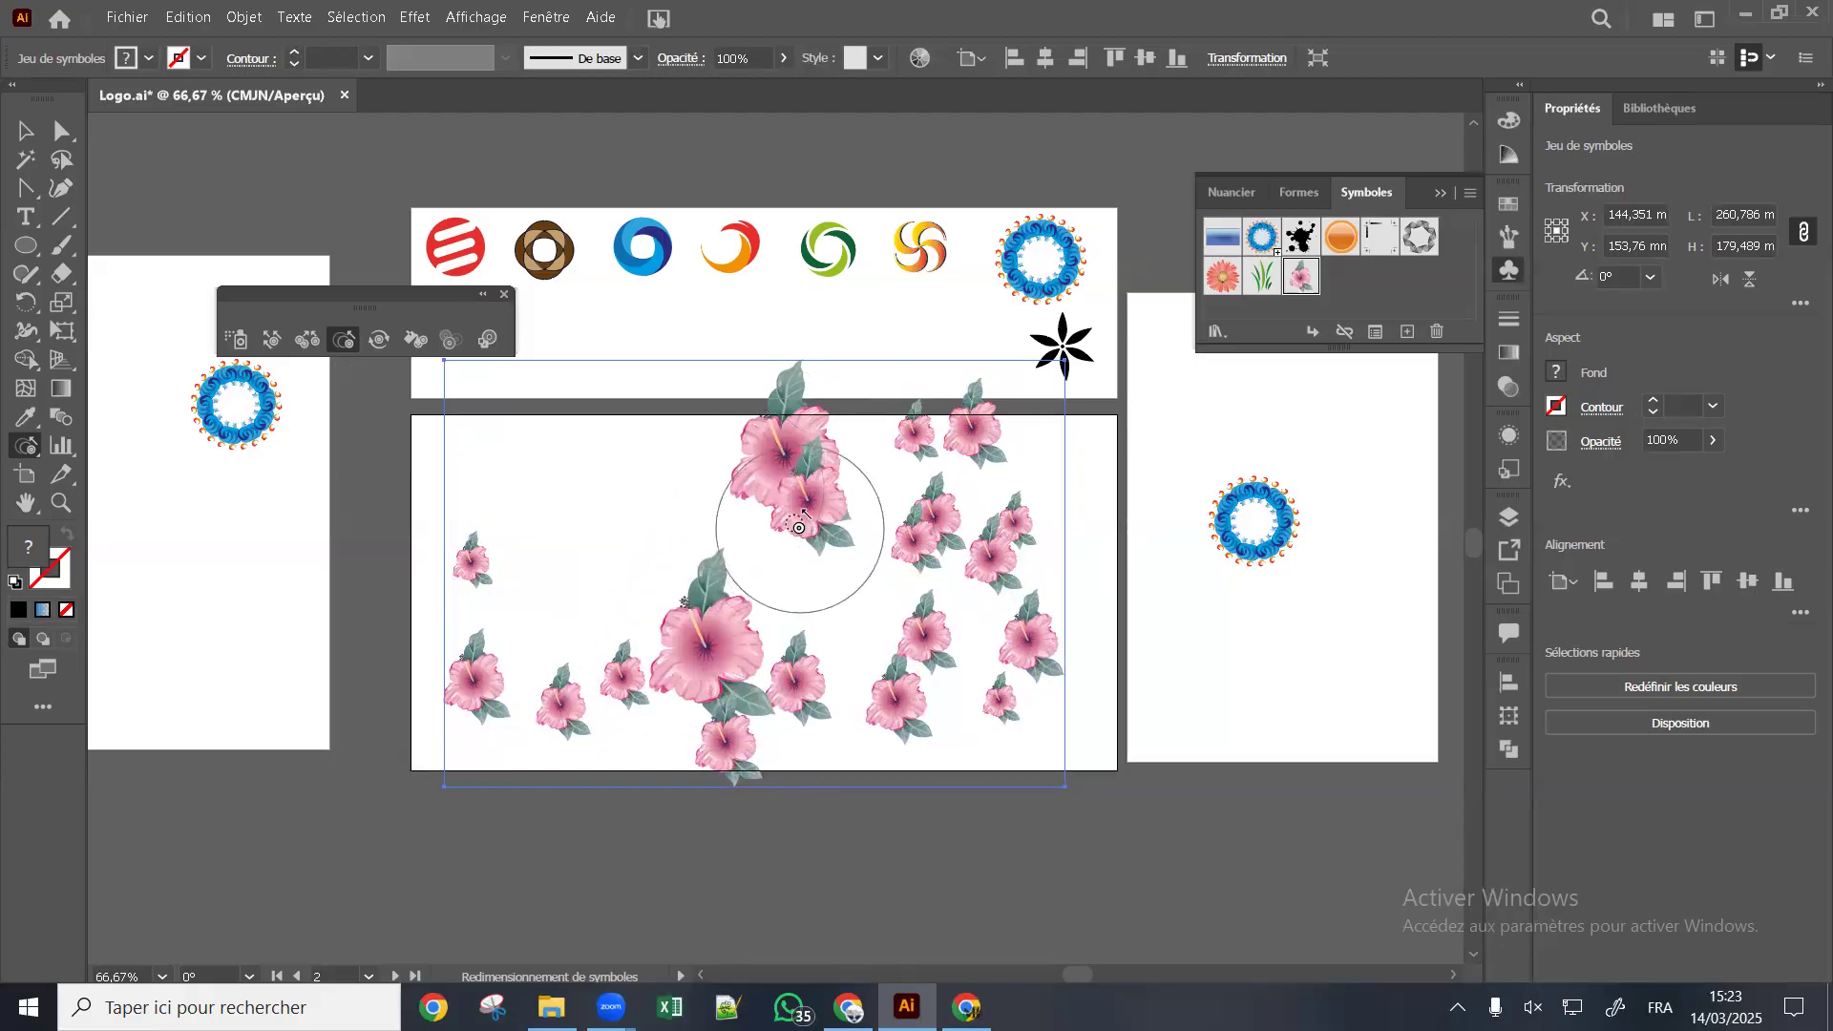
left_click(824, 551, "alt")
left_click(828, 554, "alt")
left_click(833, 557, "alt")
left_click(637, 630, "alt")
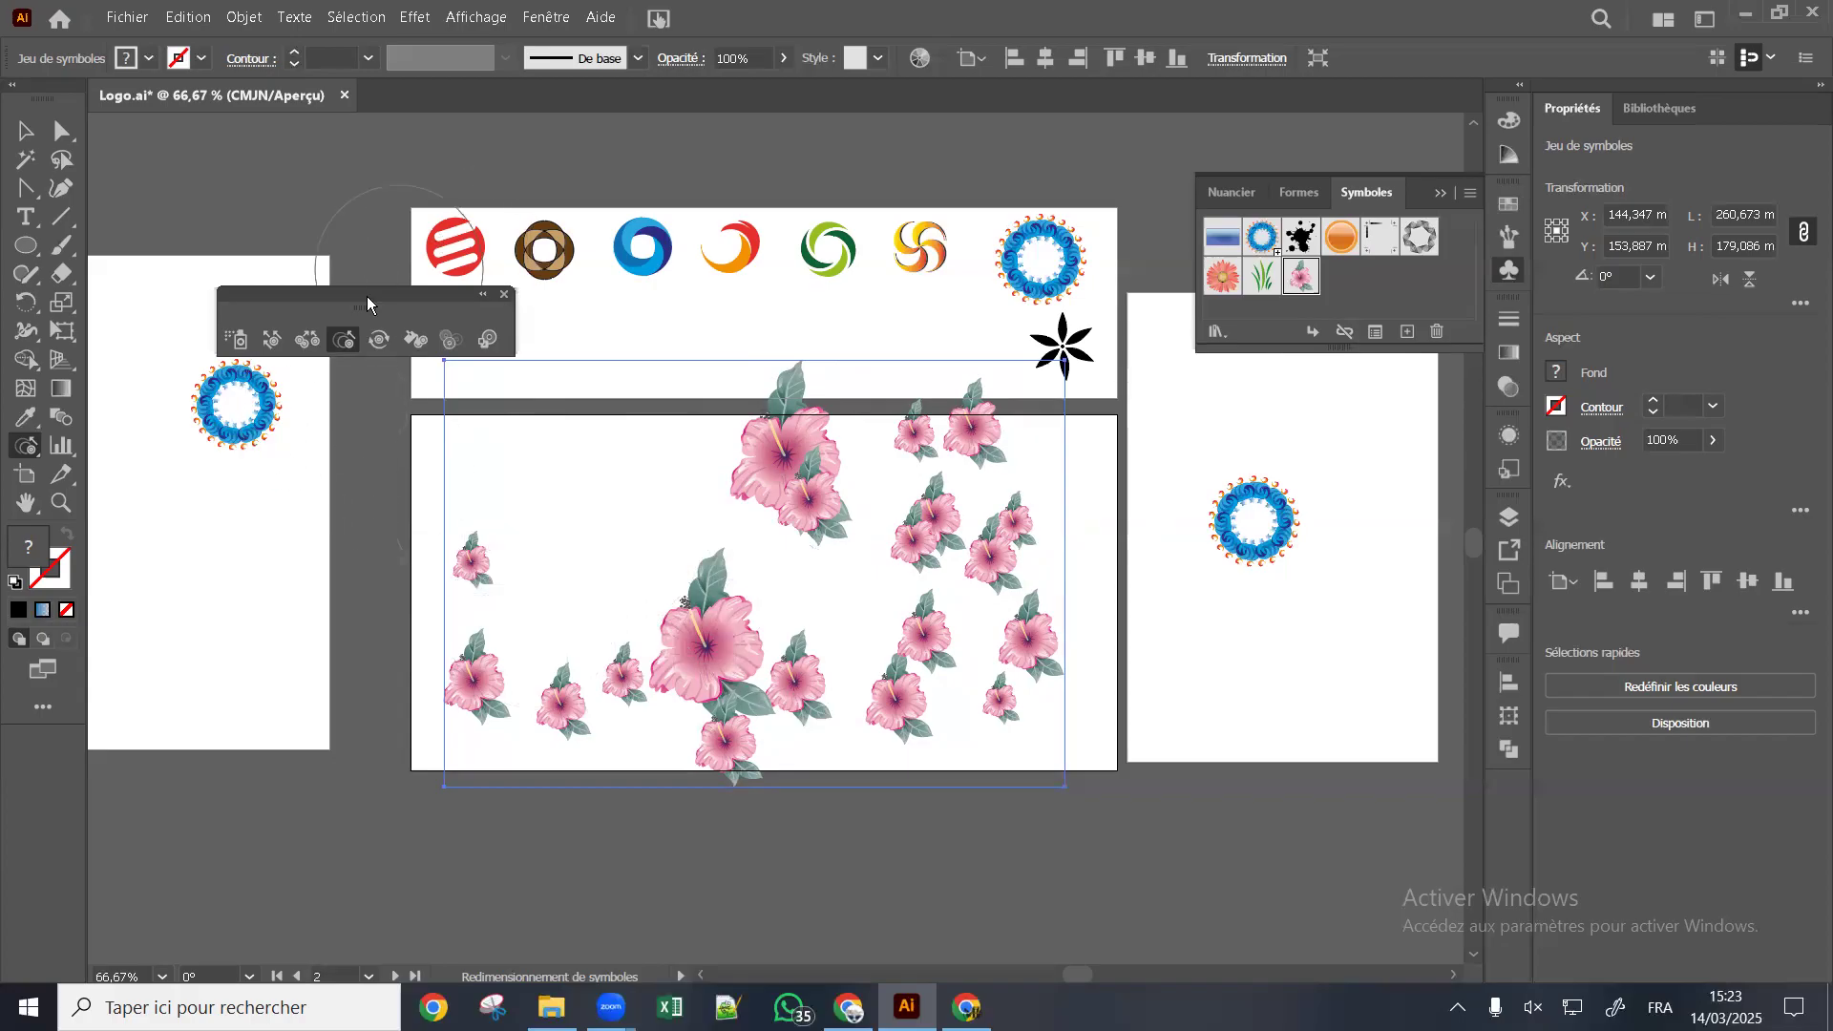
Spray four more Hibiscus flowers into the empty upper-left area of the landscape artboard
left_click(237, 341)
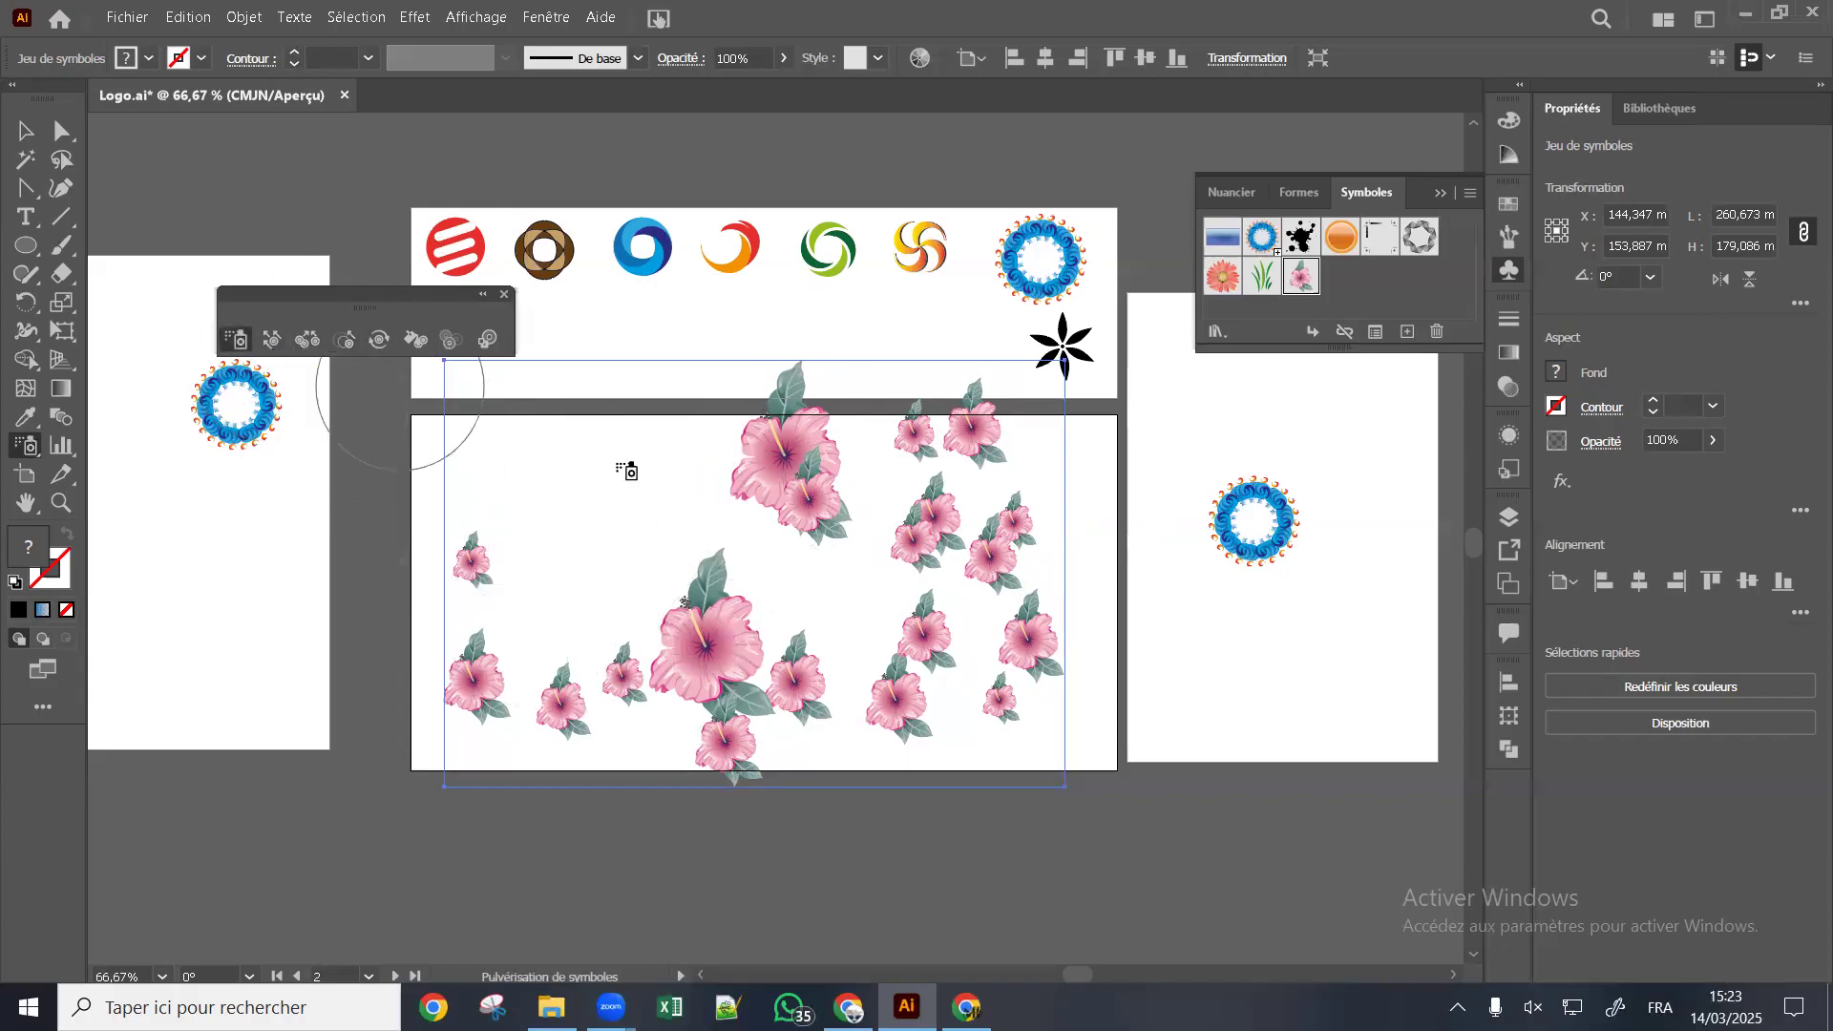
mouse_move(626, 520)
left_mouse_down()
mouse_move(536, 478)
mouse_move(557, 587)
mouse_move(675, 511)
mouse_move(468, 358)
left_mouse_up()
Rotate the upper-left flowers, the two large flowers and several on the right with the Symbol Spinner tool
left_click(378, 340)
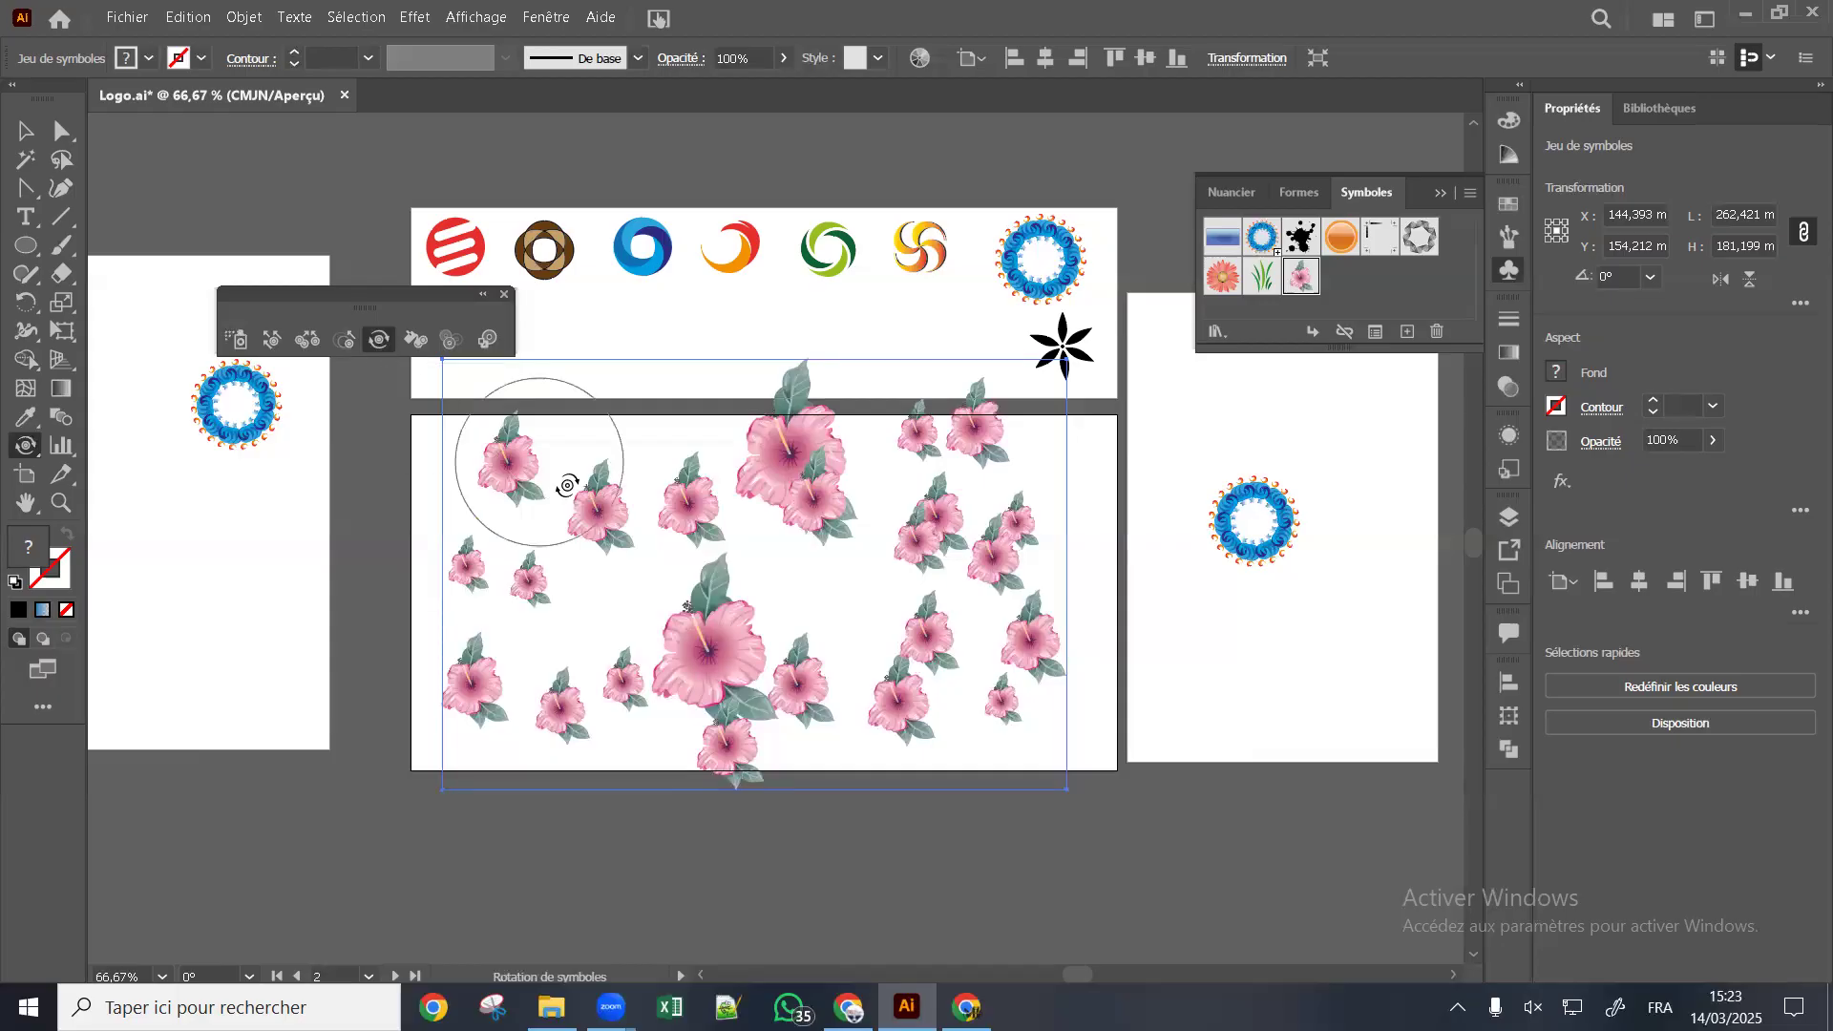
left_click_drag(504, 462, 516, 479)
mouse_move(616, 524)
left_mouse_down()
mouse_move(562, 541)
mouse_move(578, 501)
mouse_move(573, 546)
left_mouse_up()
mouse_move(790, 456)
left_mouse_down()
mouse_move(777, 435)
mouse_move(720, 653)
mouse_move(768, 659)
left_mouse_up()
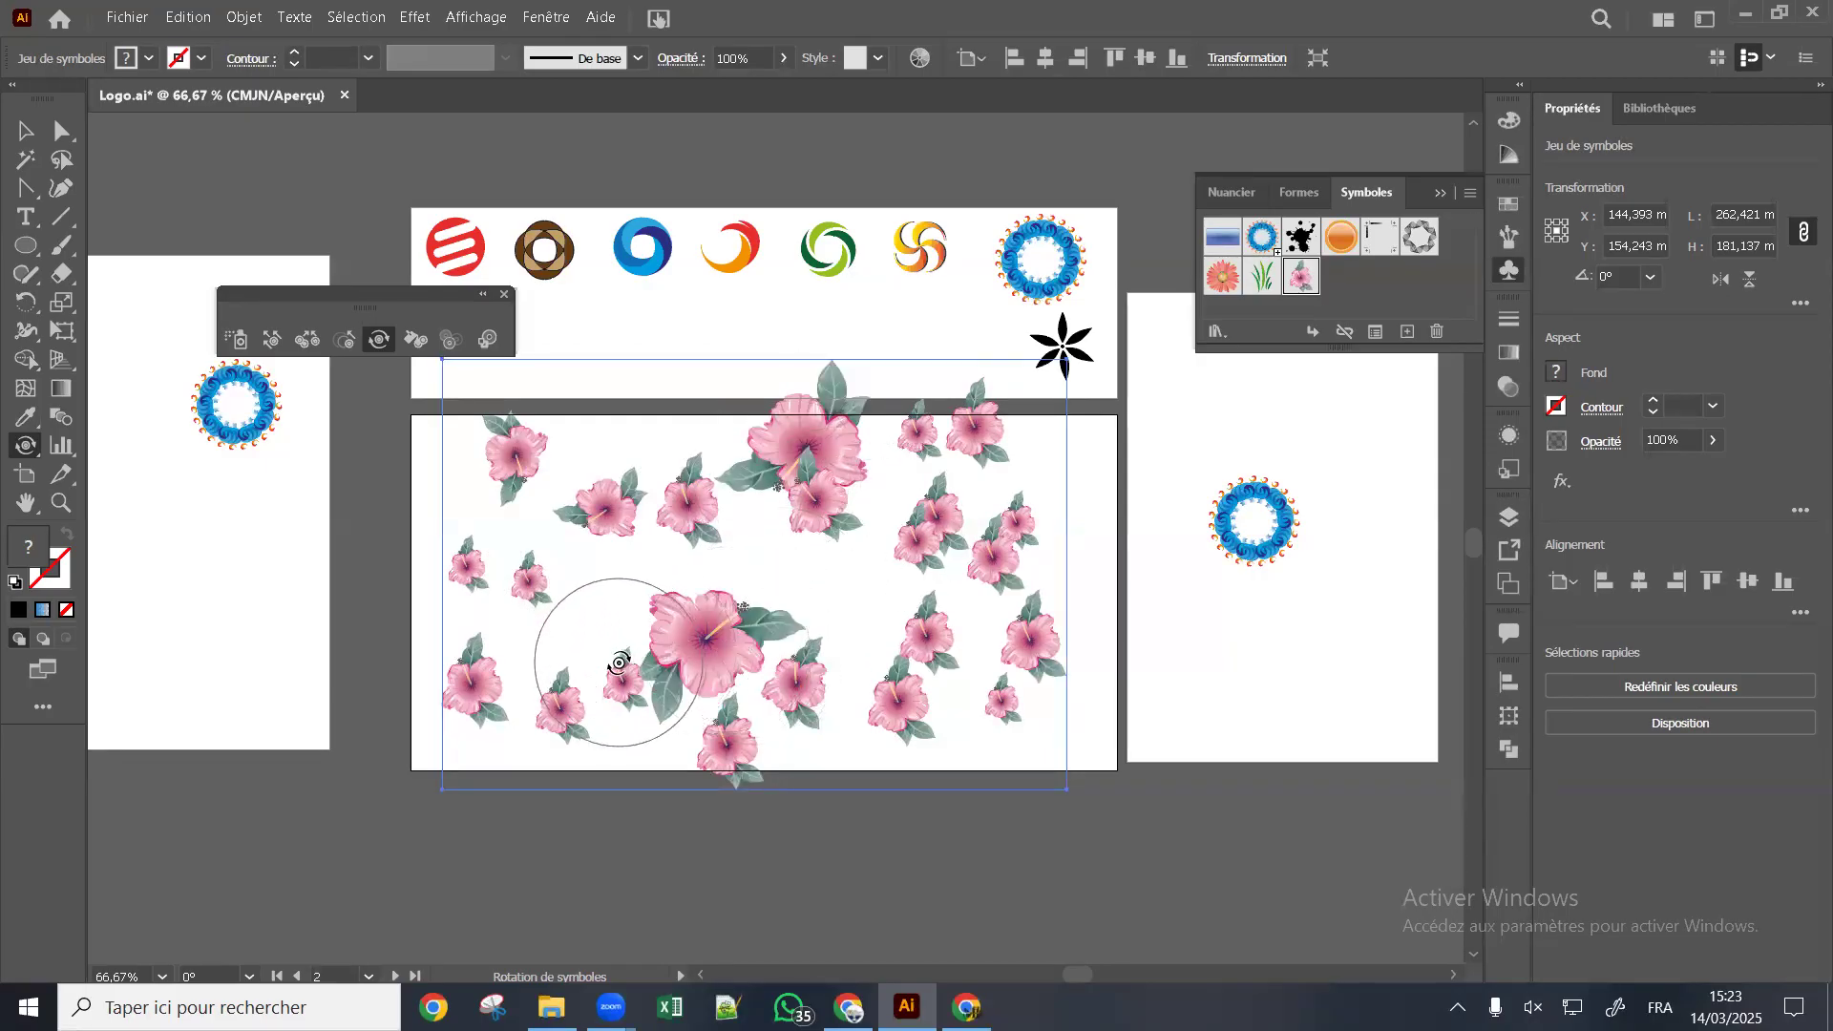
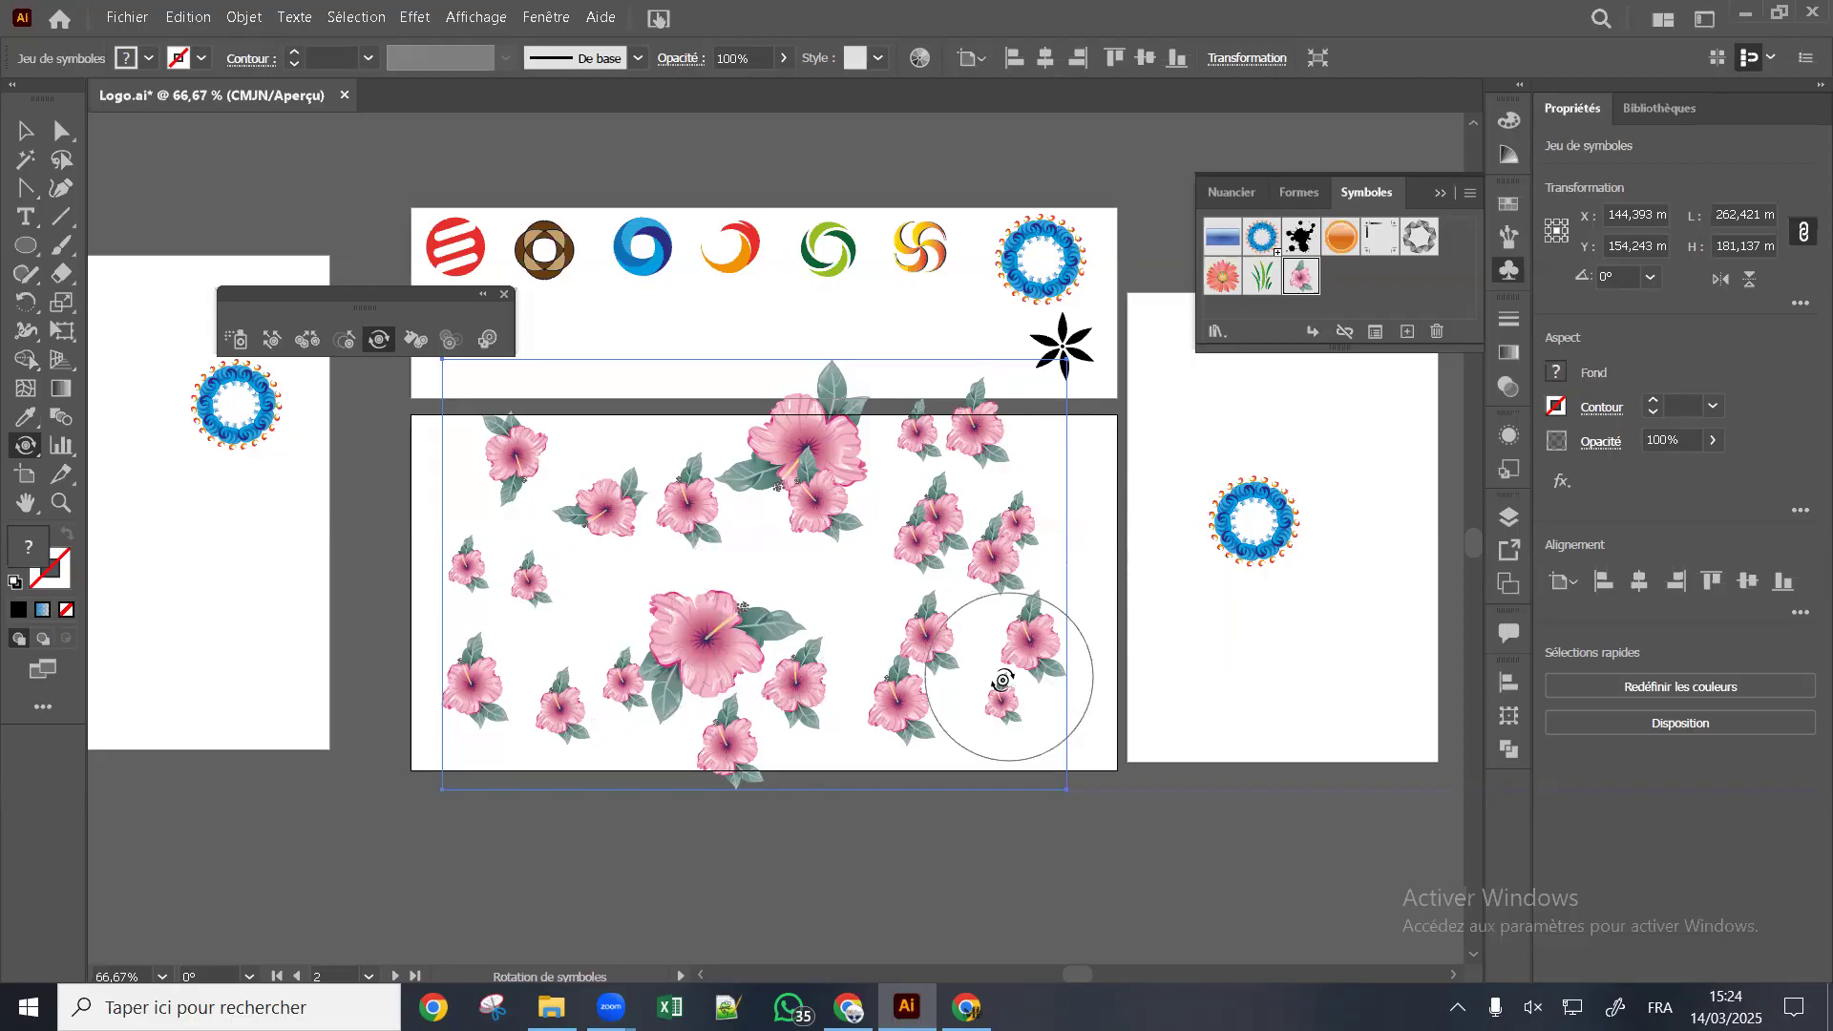
mouse_move(931, 489)
left_mouse_down()
mouse_move(901, 486)
mouse_move(949, 491)
mouse_move(972, 527)
mouse_move(928, 497)
mouse_move(1018, 493)
mouse_move(954, 538)
mouse_move(851, 557)
mouse_move(859, 579)
left_mouse_up()
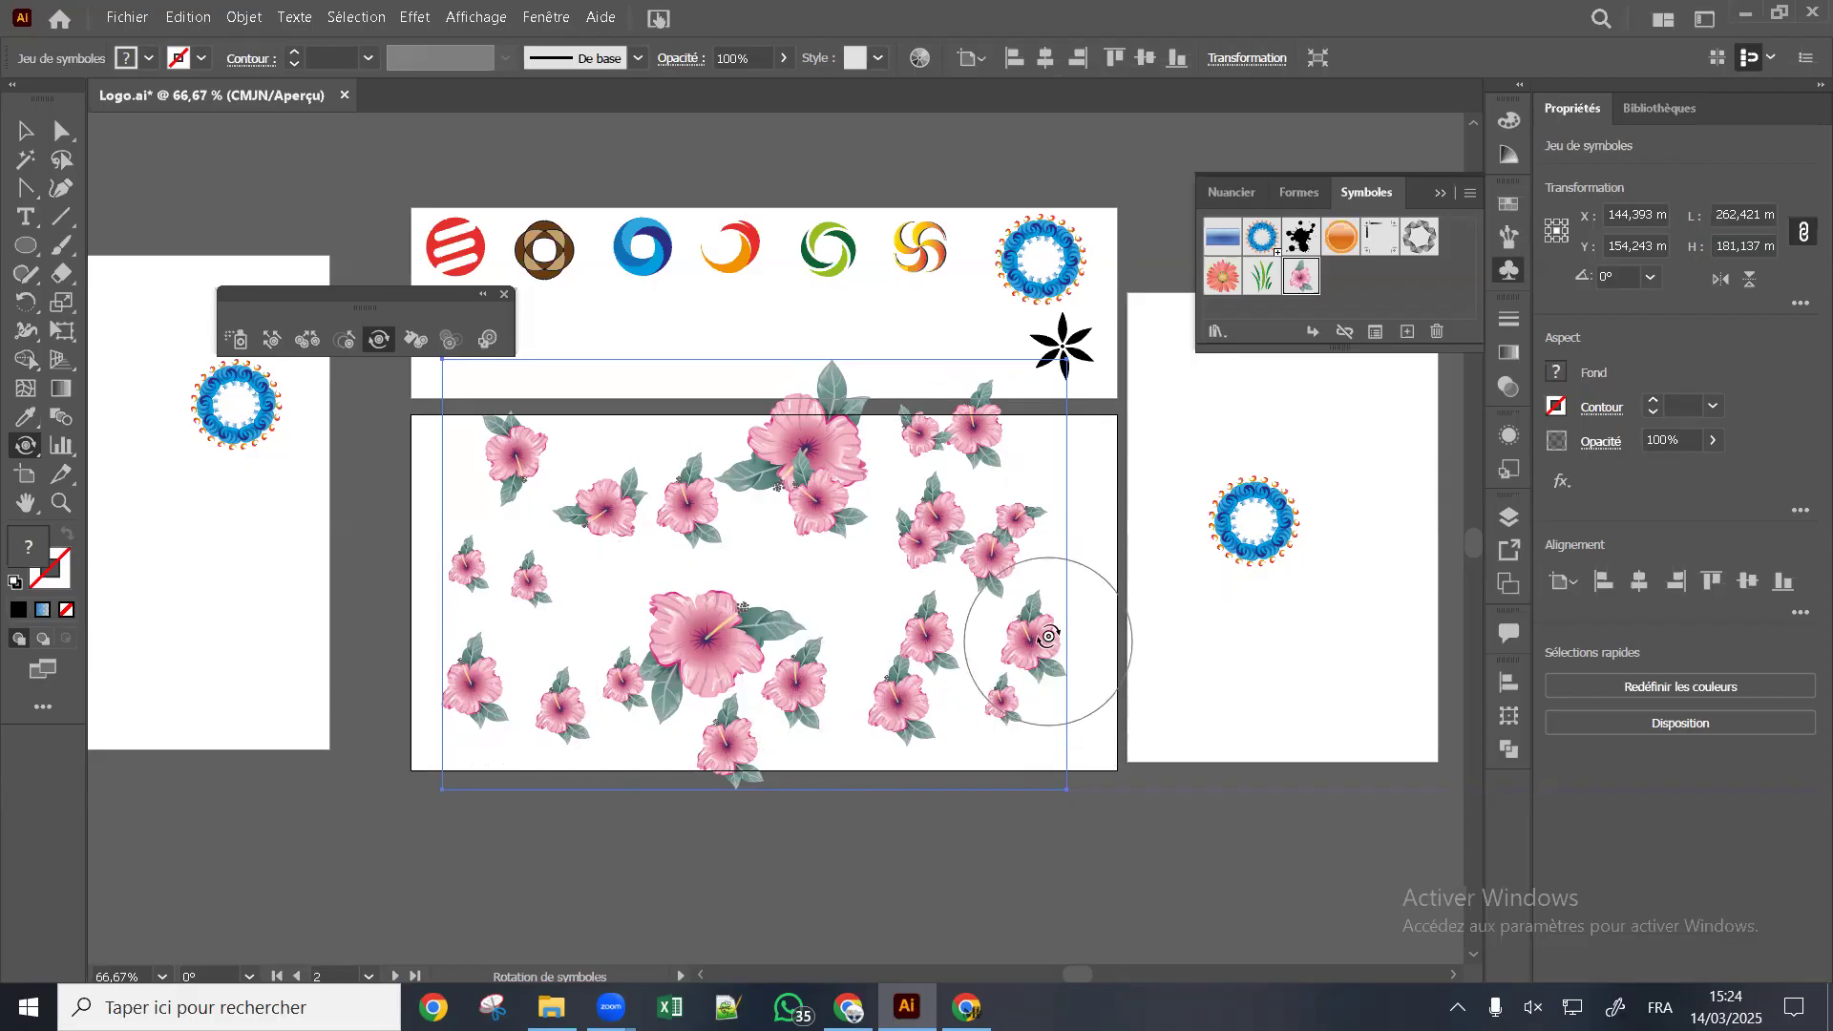
mouse_move(1087, 646)
left_mouse_down()
mouse_move(1055, 663)
mouse_move(1067, 677)
left_mouse_up()
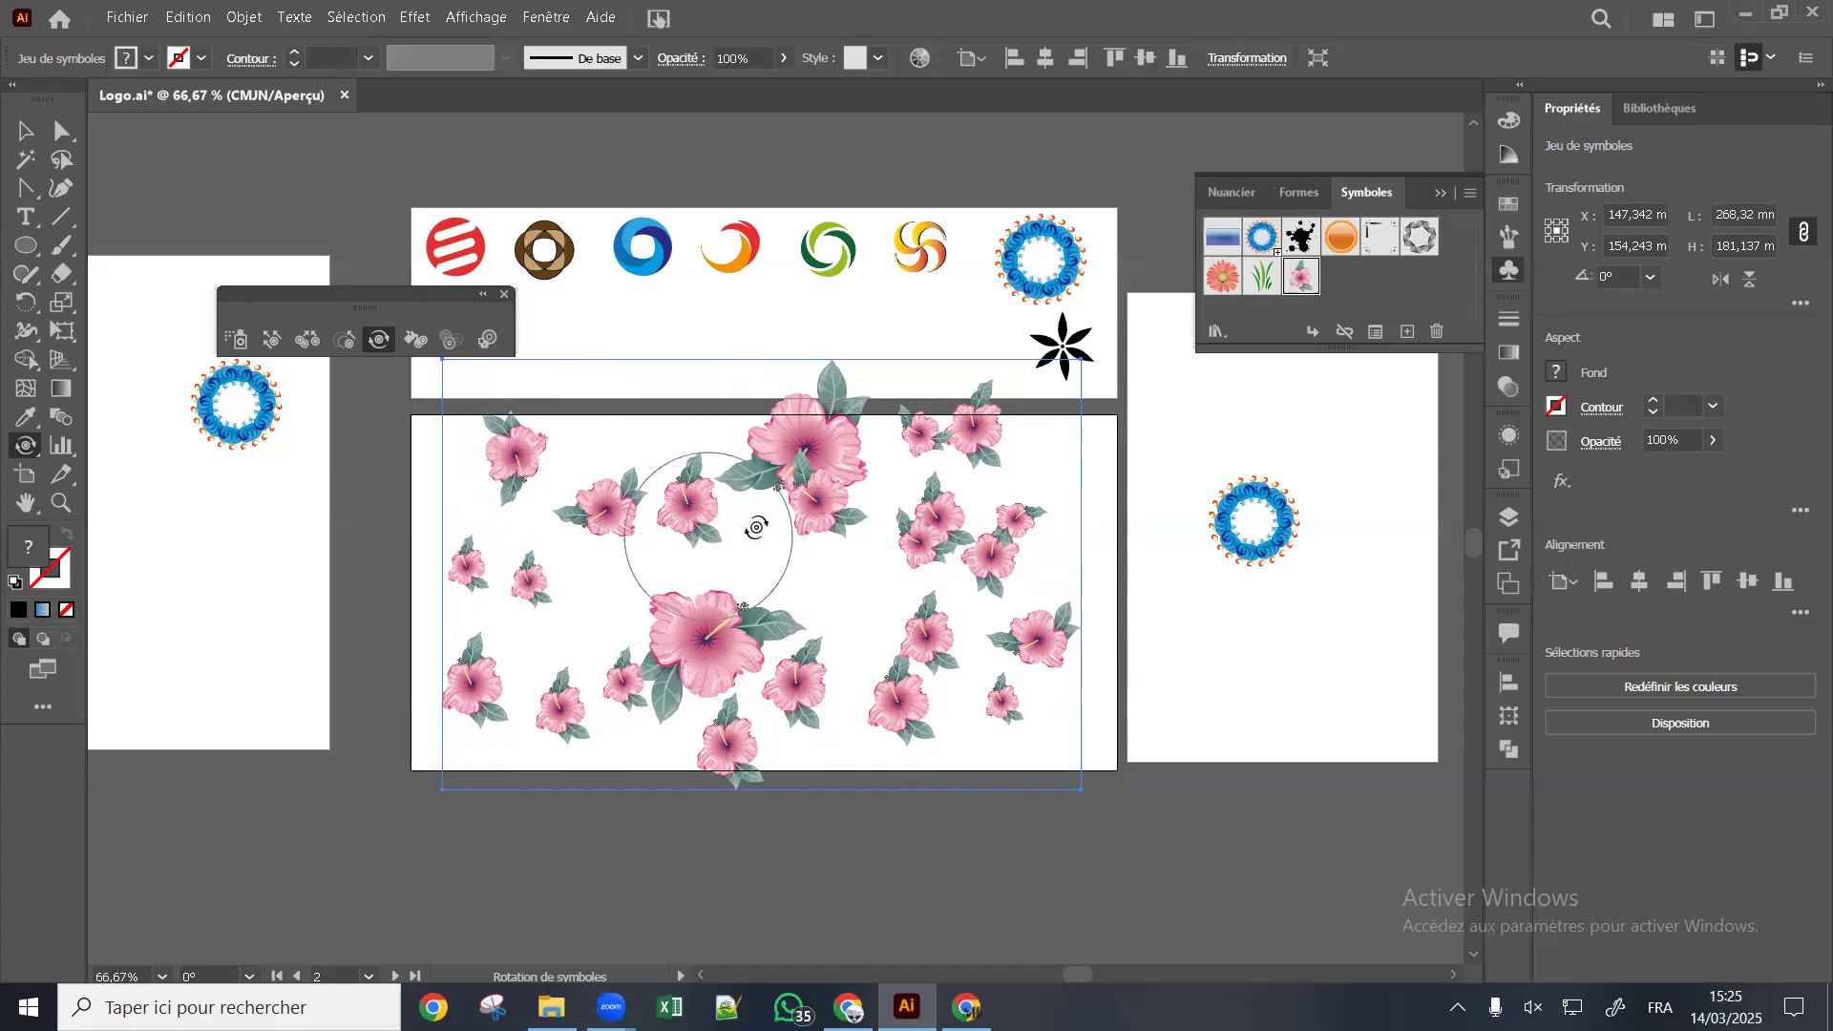
Set the fill to yellow and tint the rotated flower in the artboard's upper-left area with the Symbol Stainer tool
left_click(420, 341)
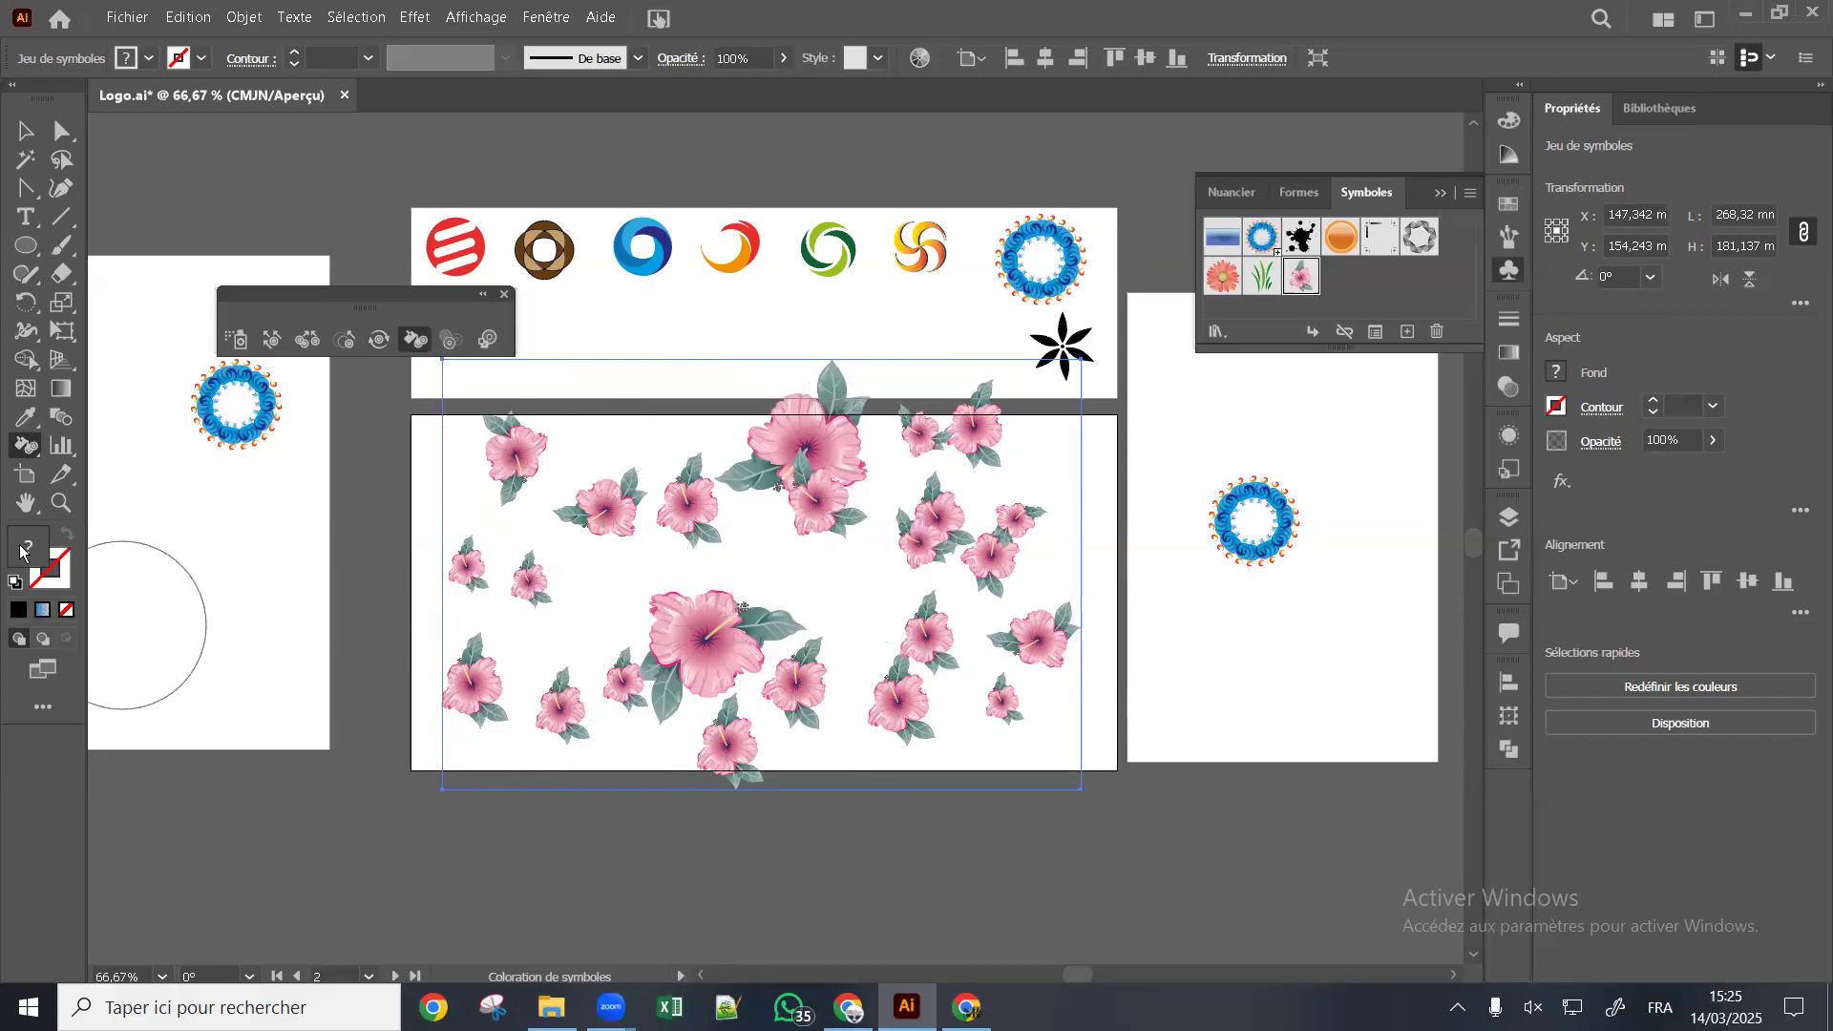
left_click(1555, 374)
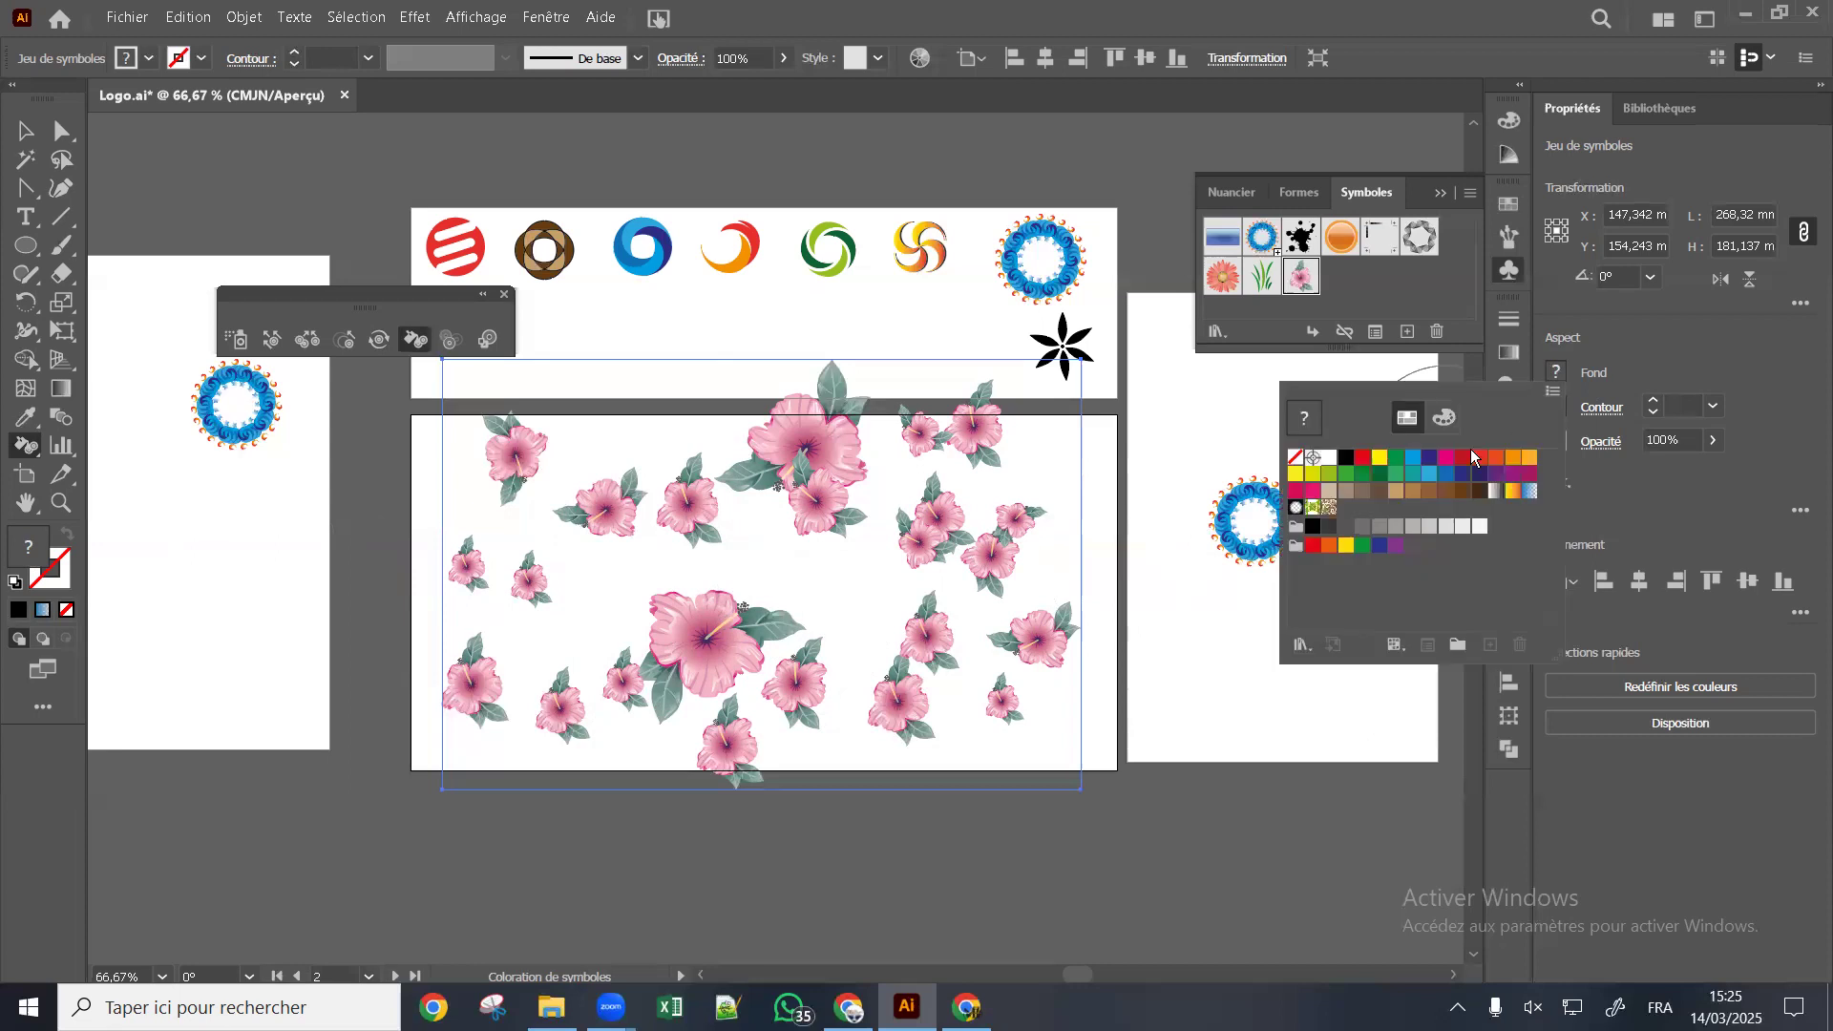
left_click(1380, 464)
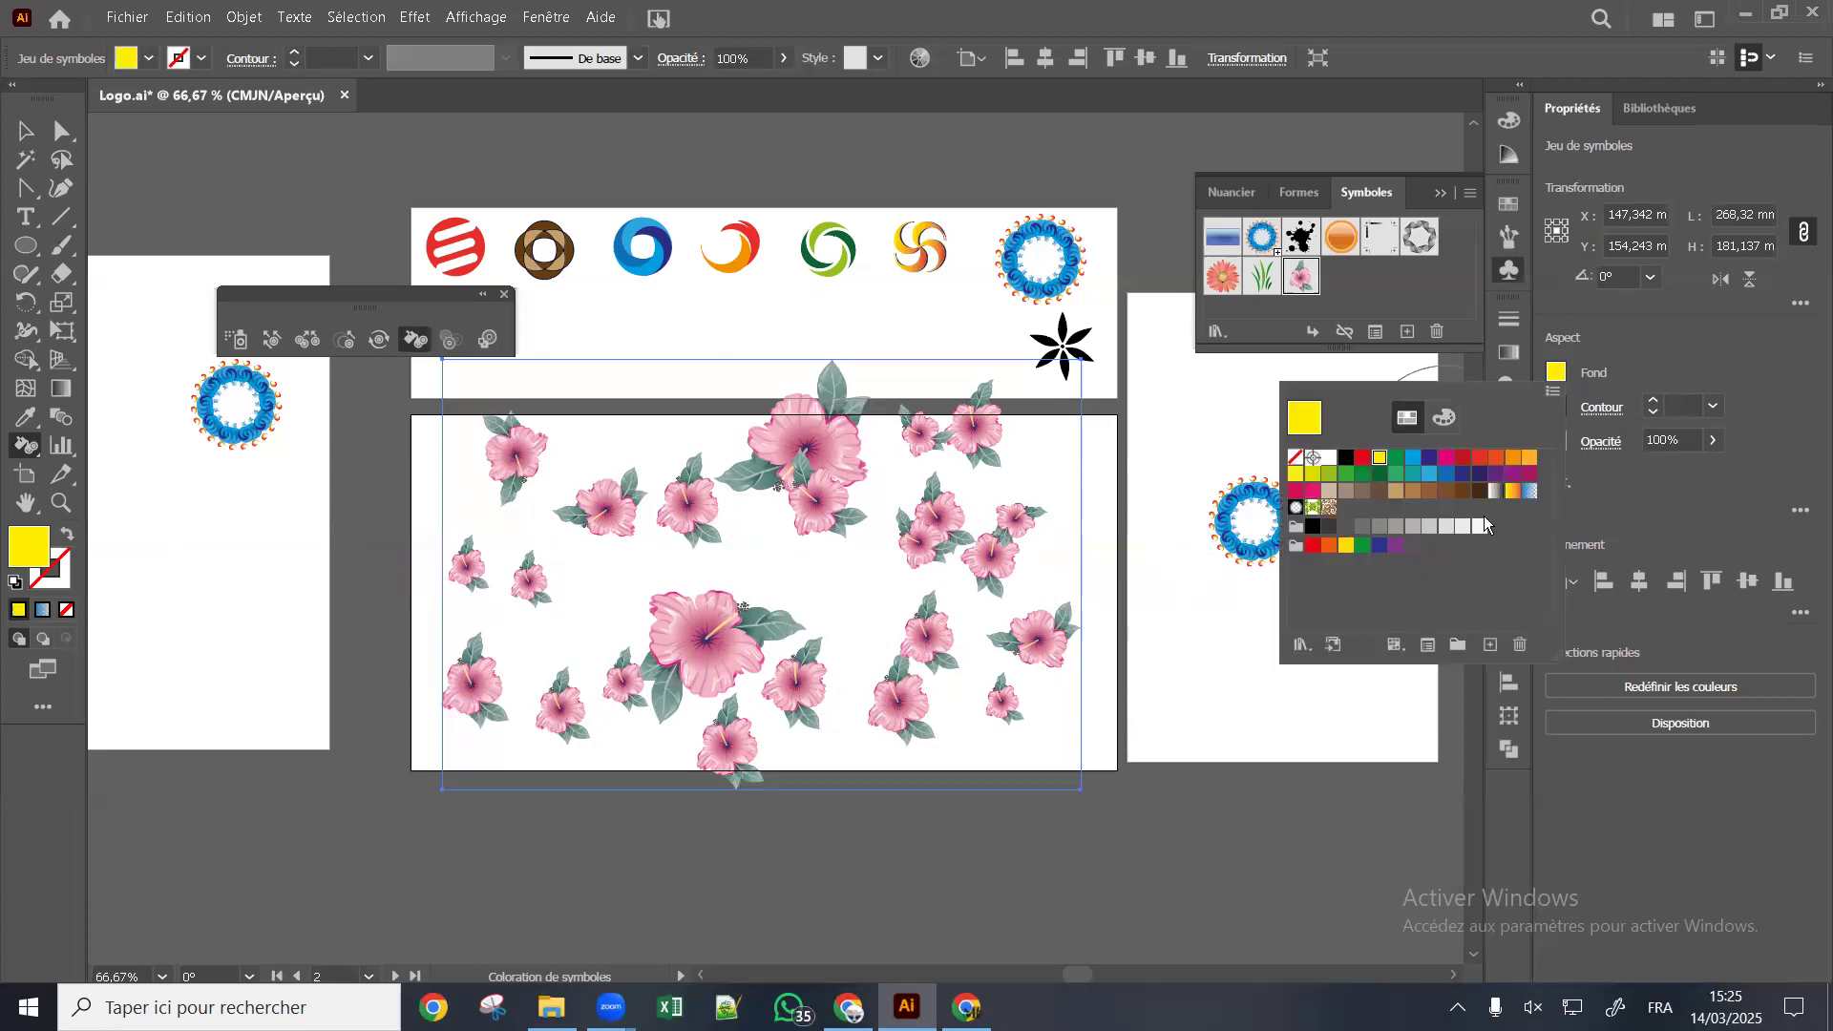
left_click_drag(608, 520, 619, 549)
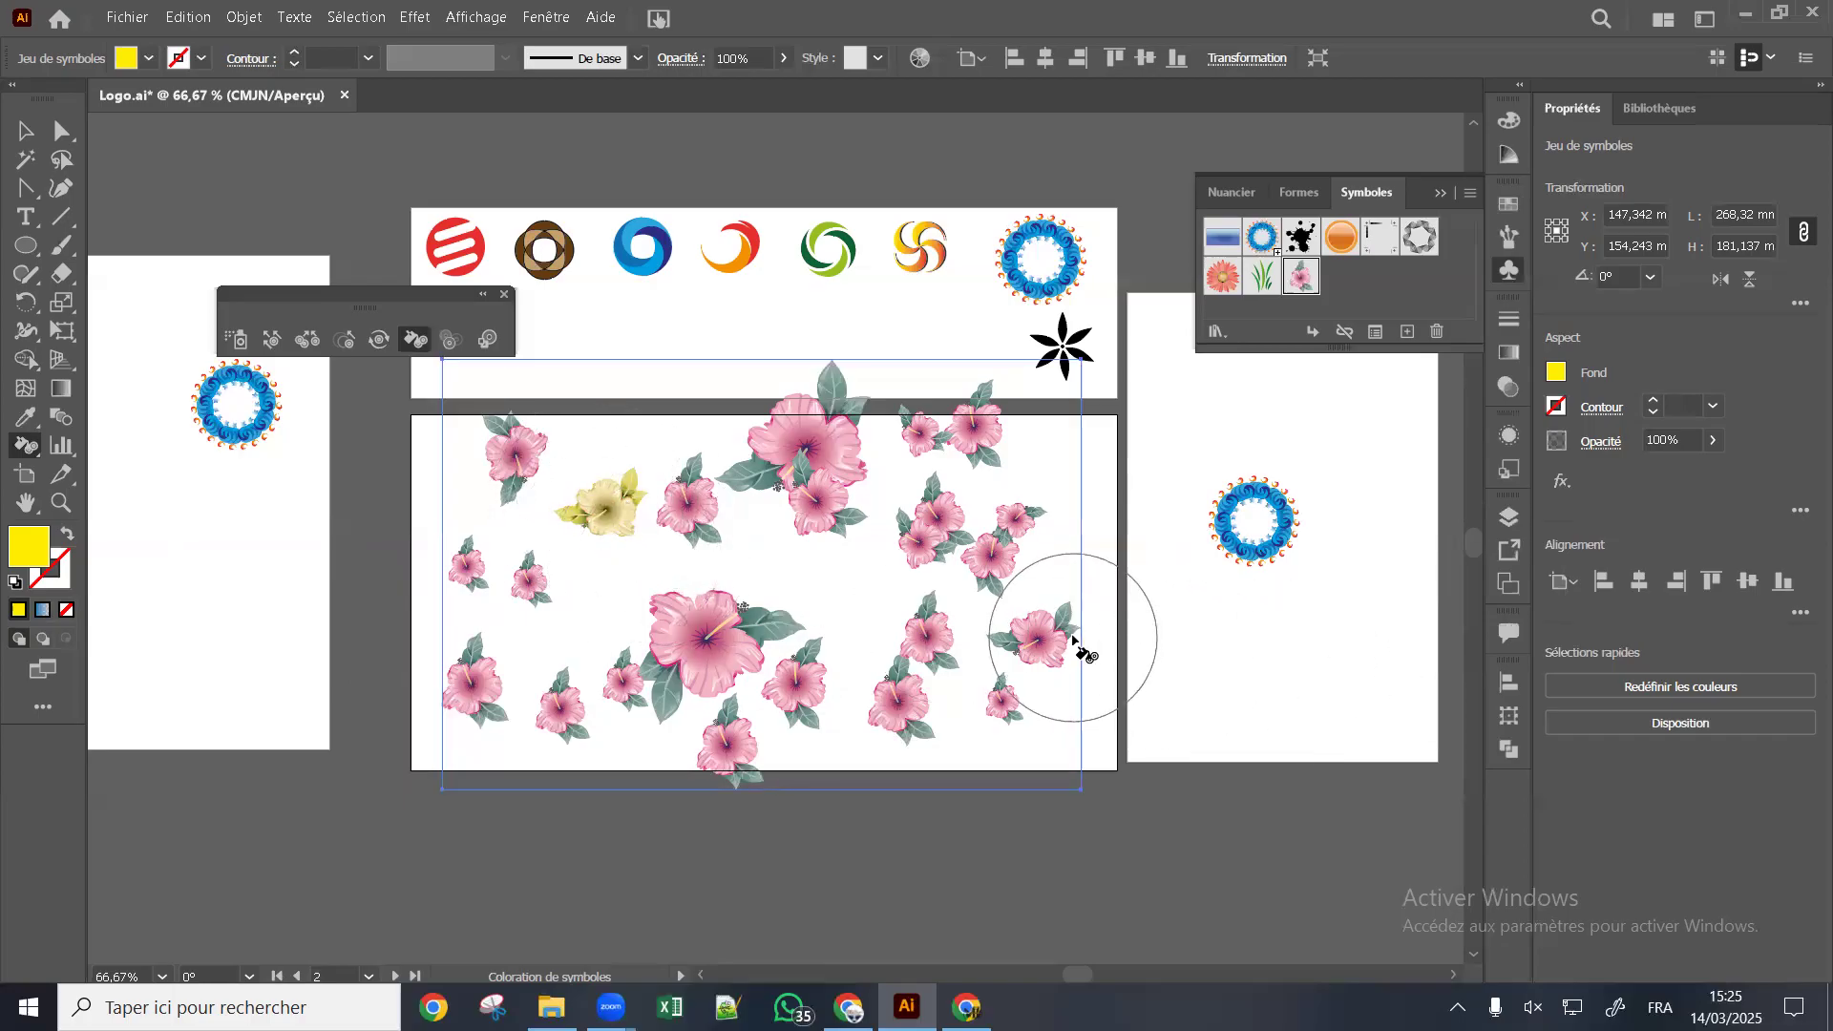
Tint the flower near the artboard's right edge yellow, and stain the lower-left flower with an orange fill (C=0 M=50 J=100 N=0)
left_click_drag(1056, 634, 1104, 643)
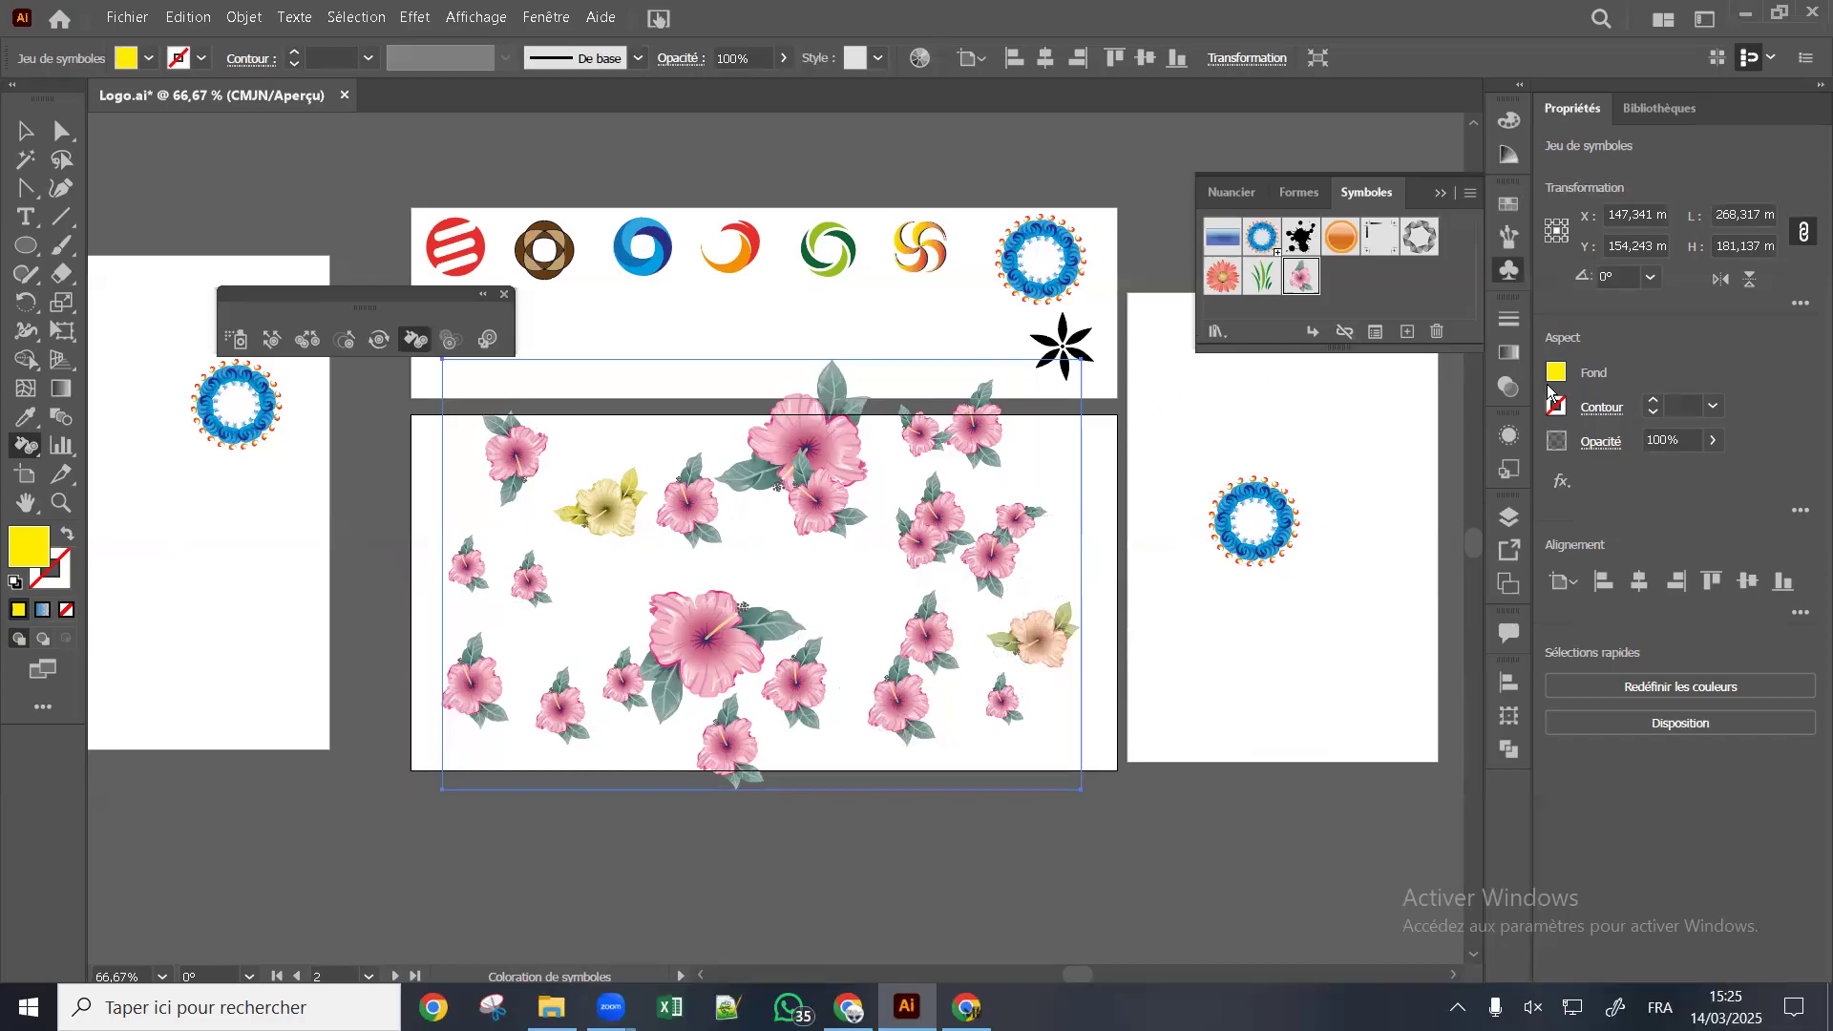
left_click(1554, 376)
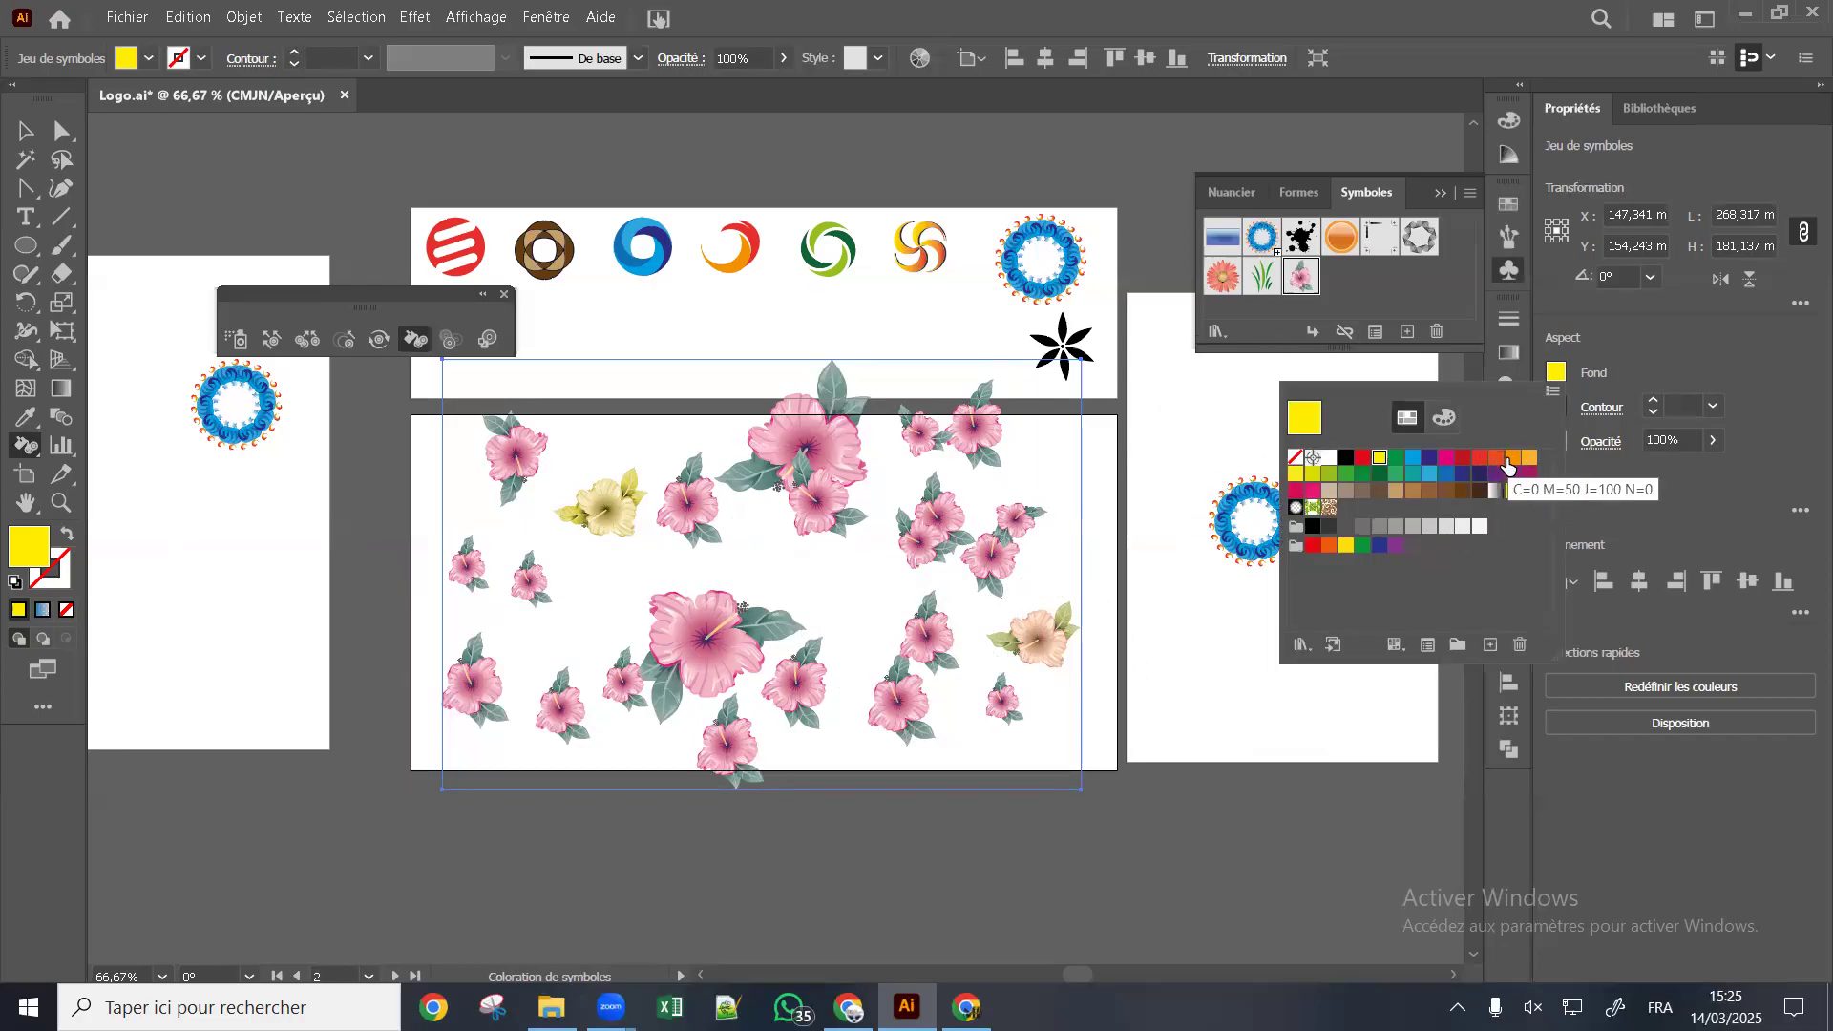
left_click(1513, 457)
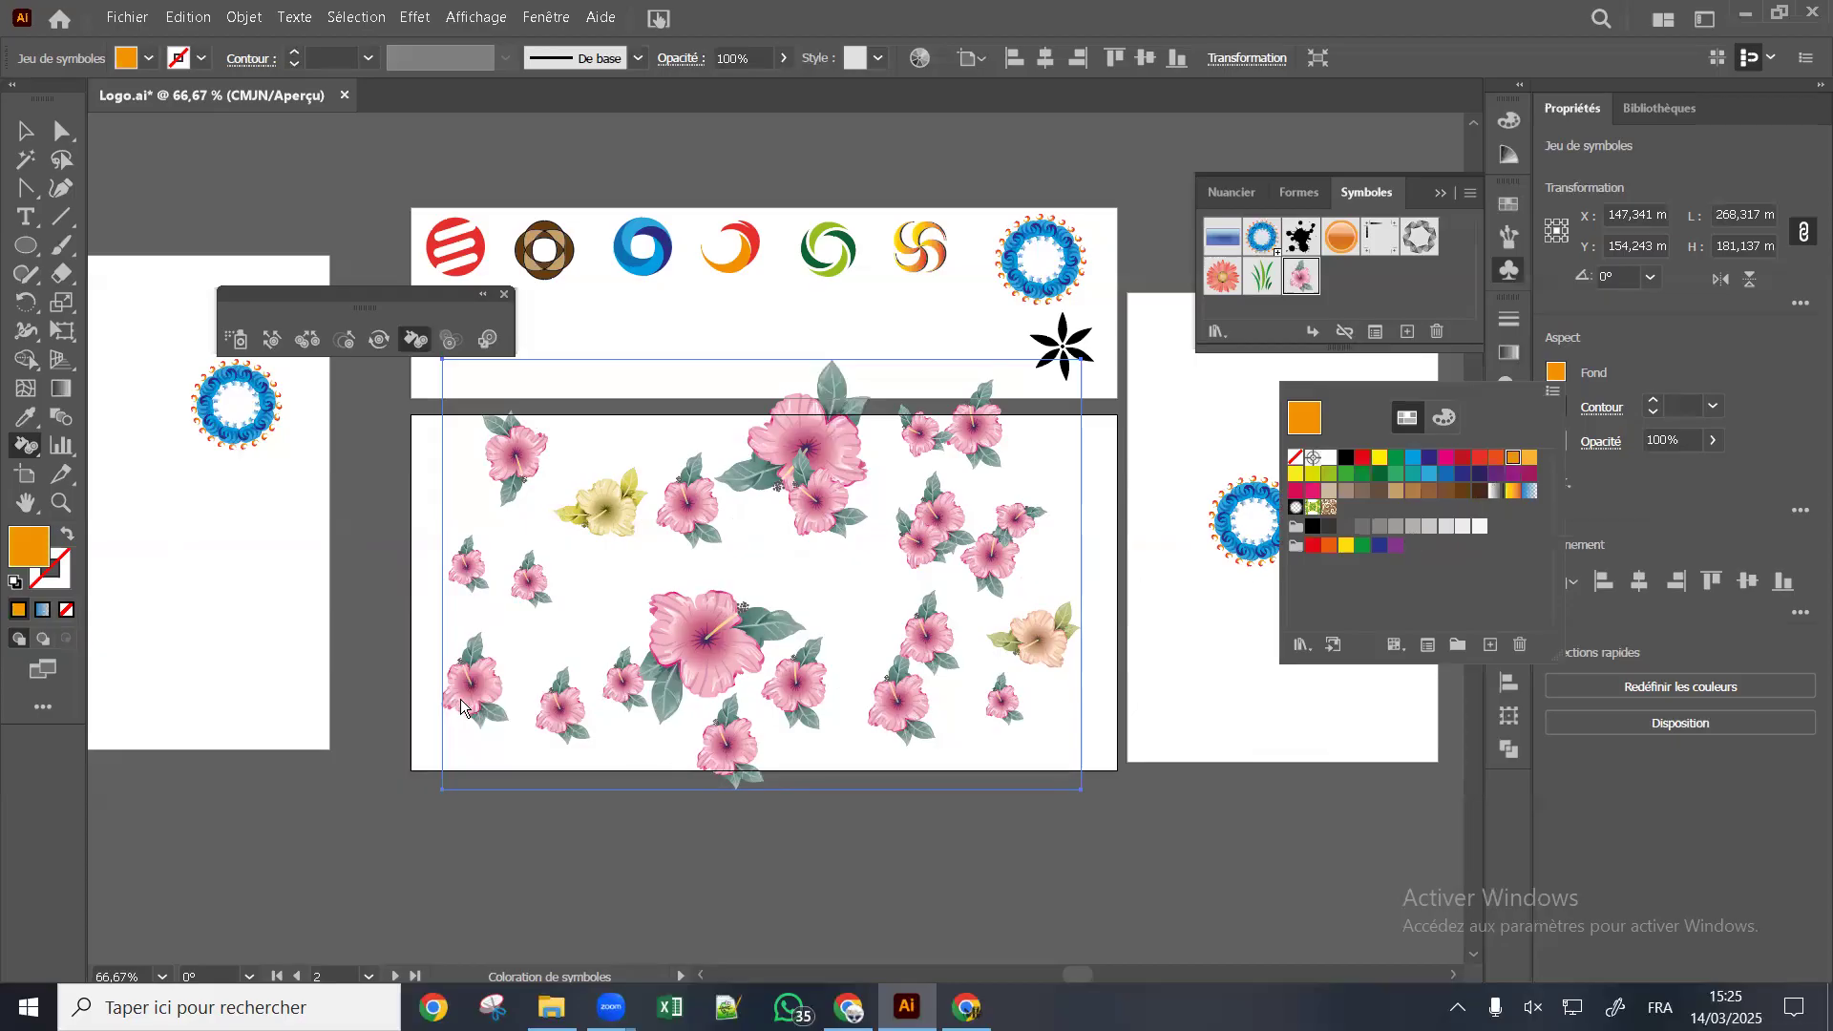
left_click_drag(462, 703, 491, 736)
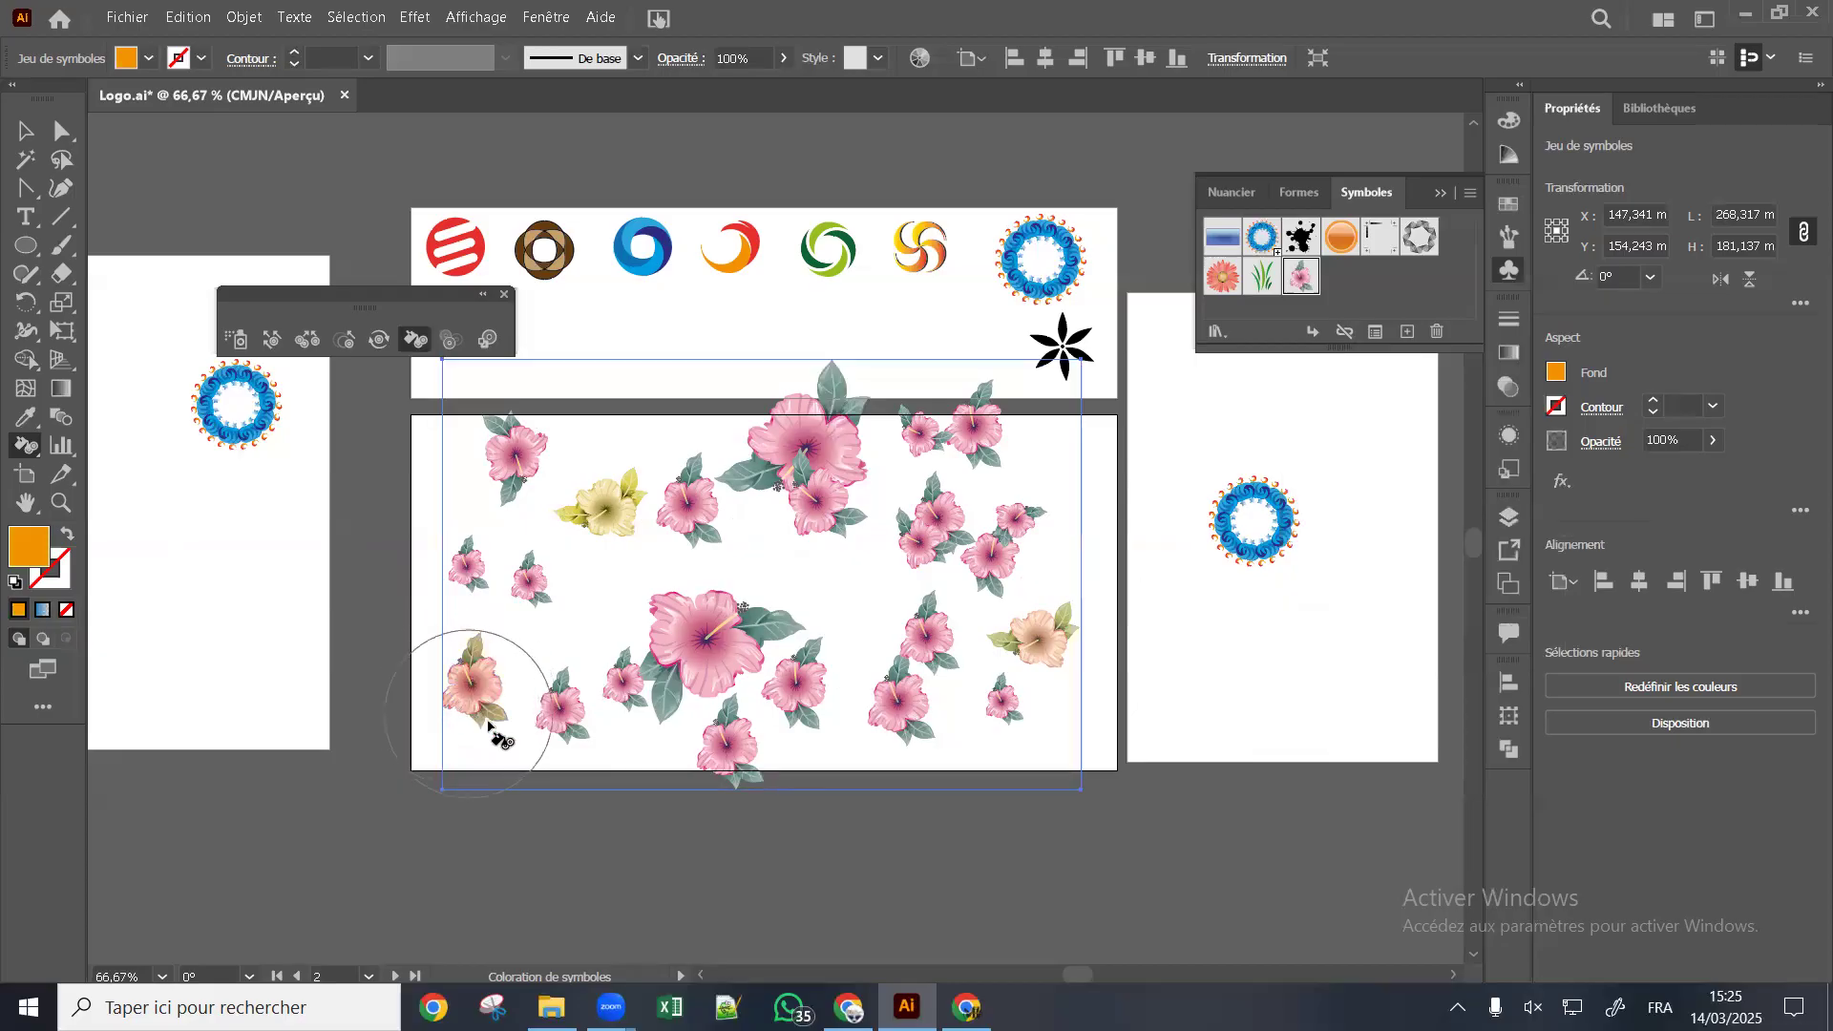
Set the fill to green and stain the lower-right flower, the large central flower and the one beneath the large top flower
left_click(1555, 374)
left_click(1397, 459)
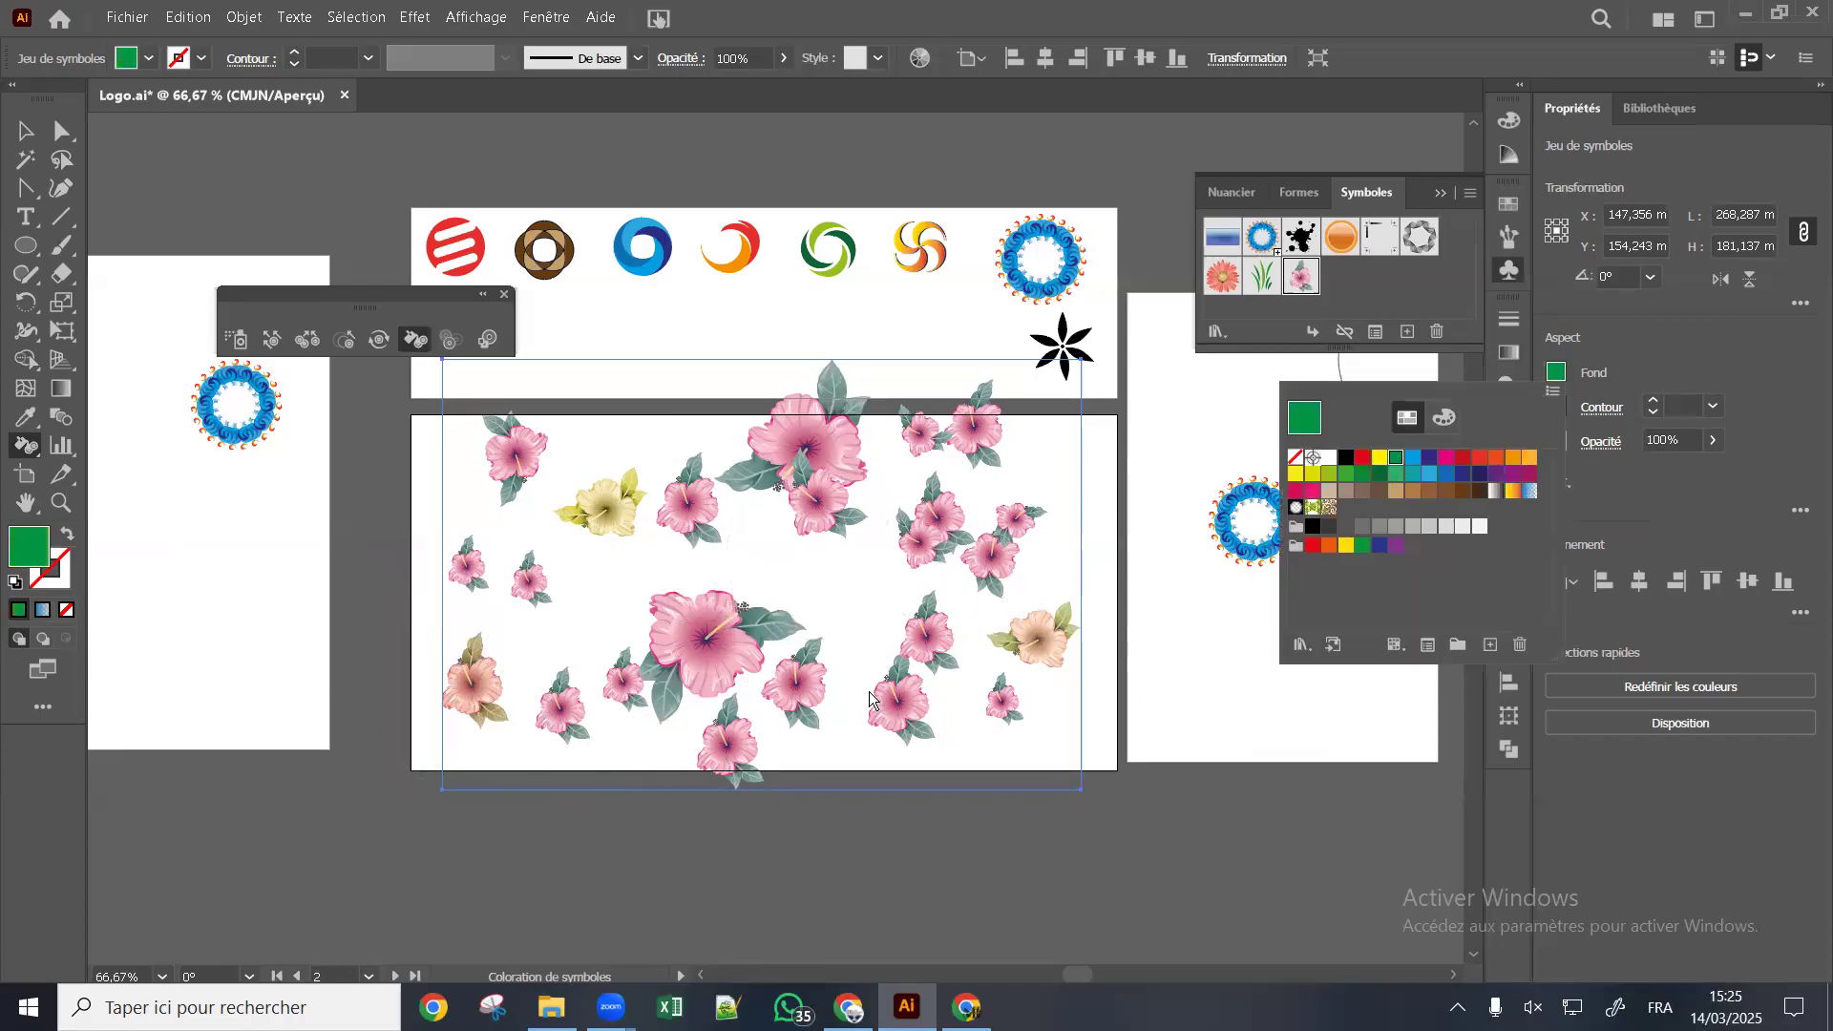
left_click(896, 733)
left_click(895, 727)
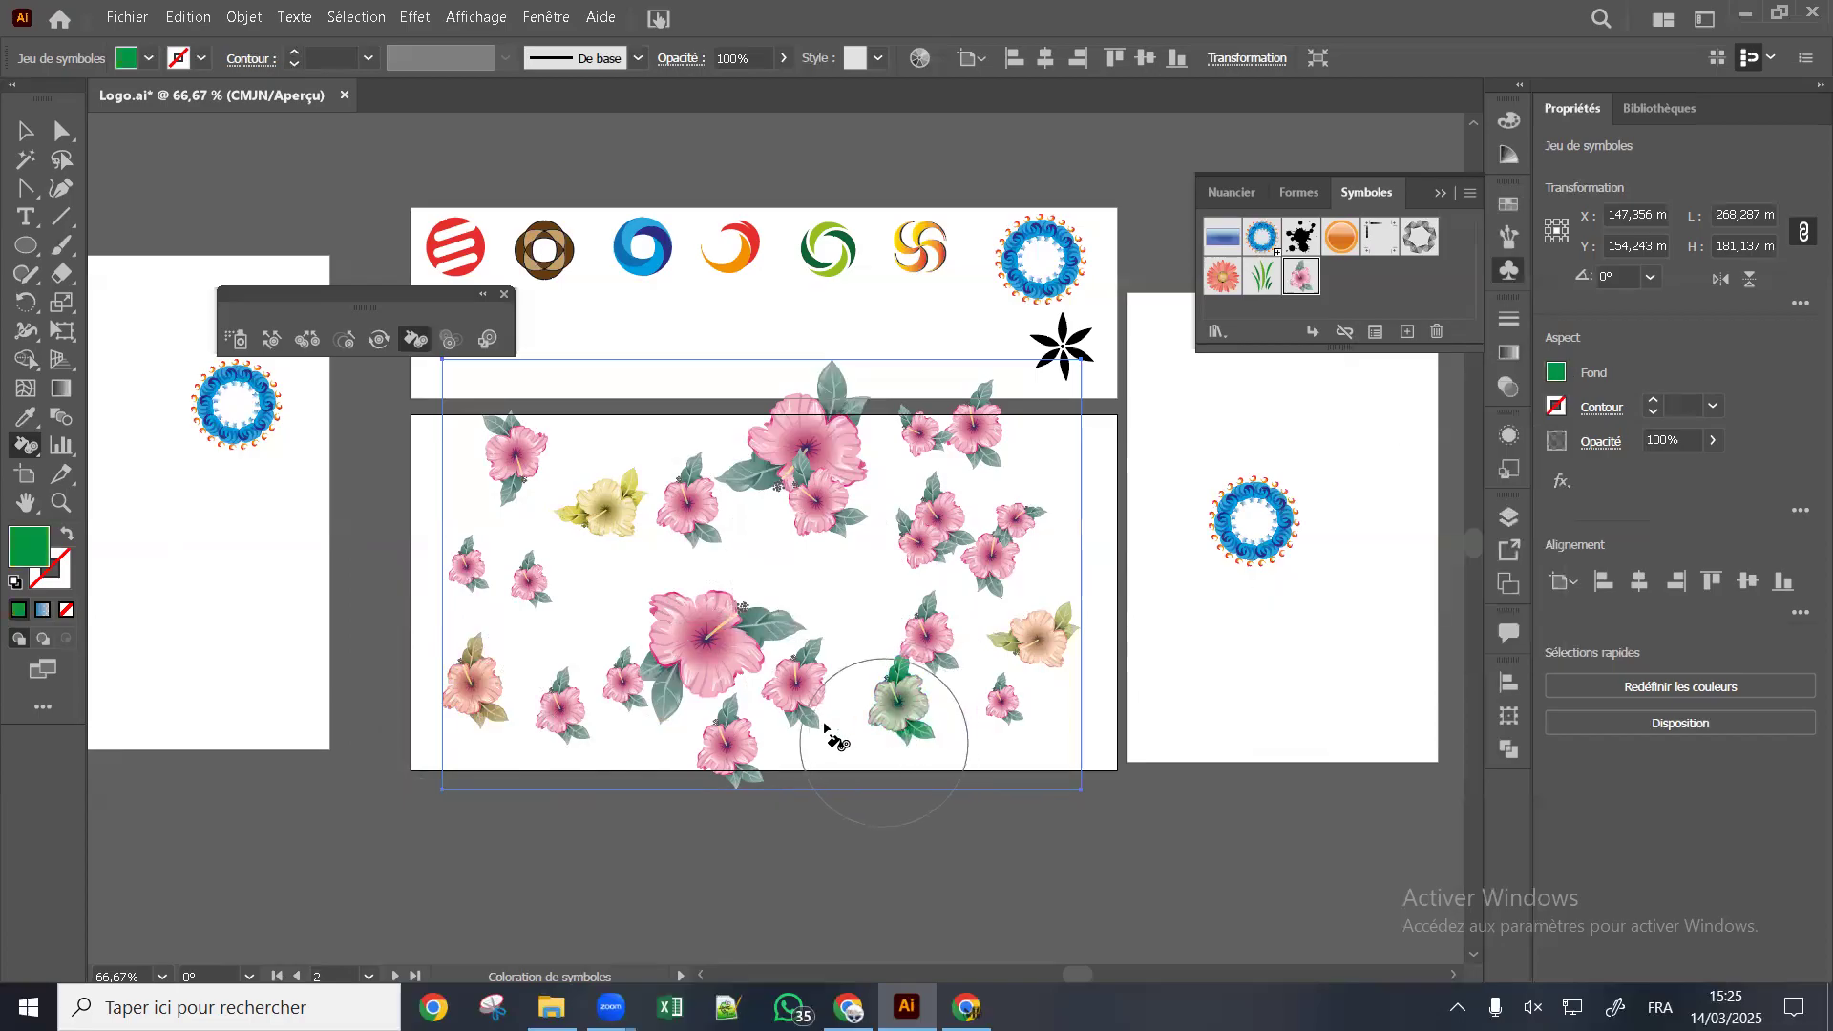
left_click(698, 635)
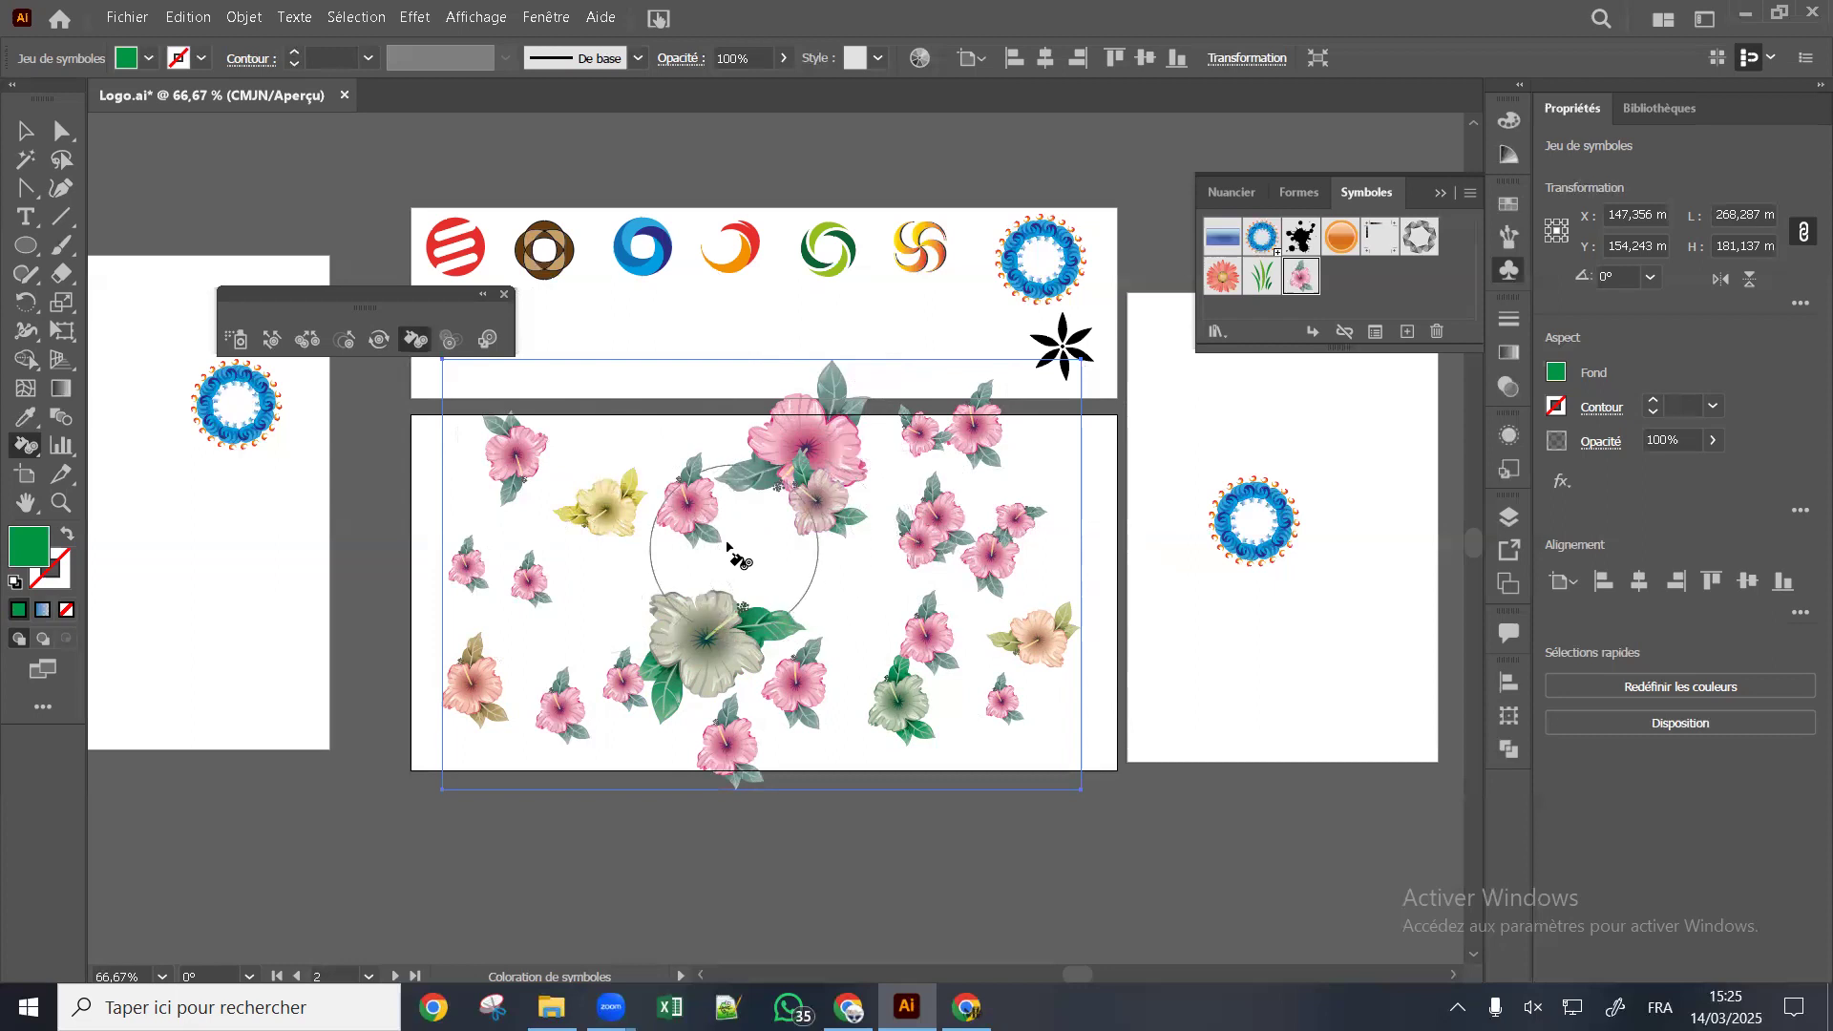
Fade the upper-left flower, several upper-right flowers and the two small flowers on the left with the Symbol Screener tool
left_click(446, 341)
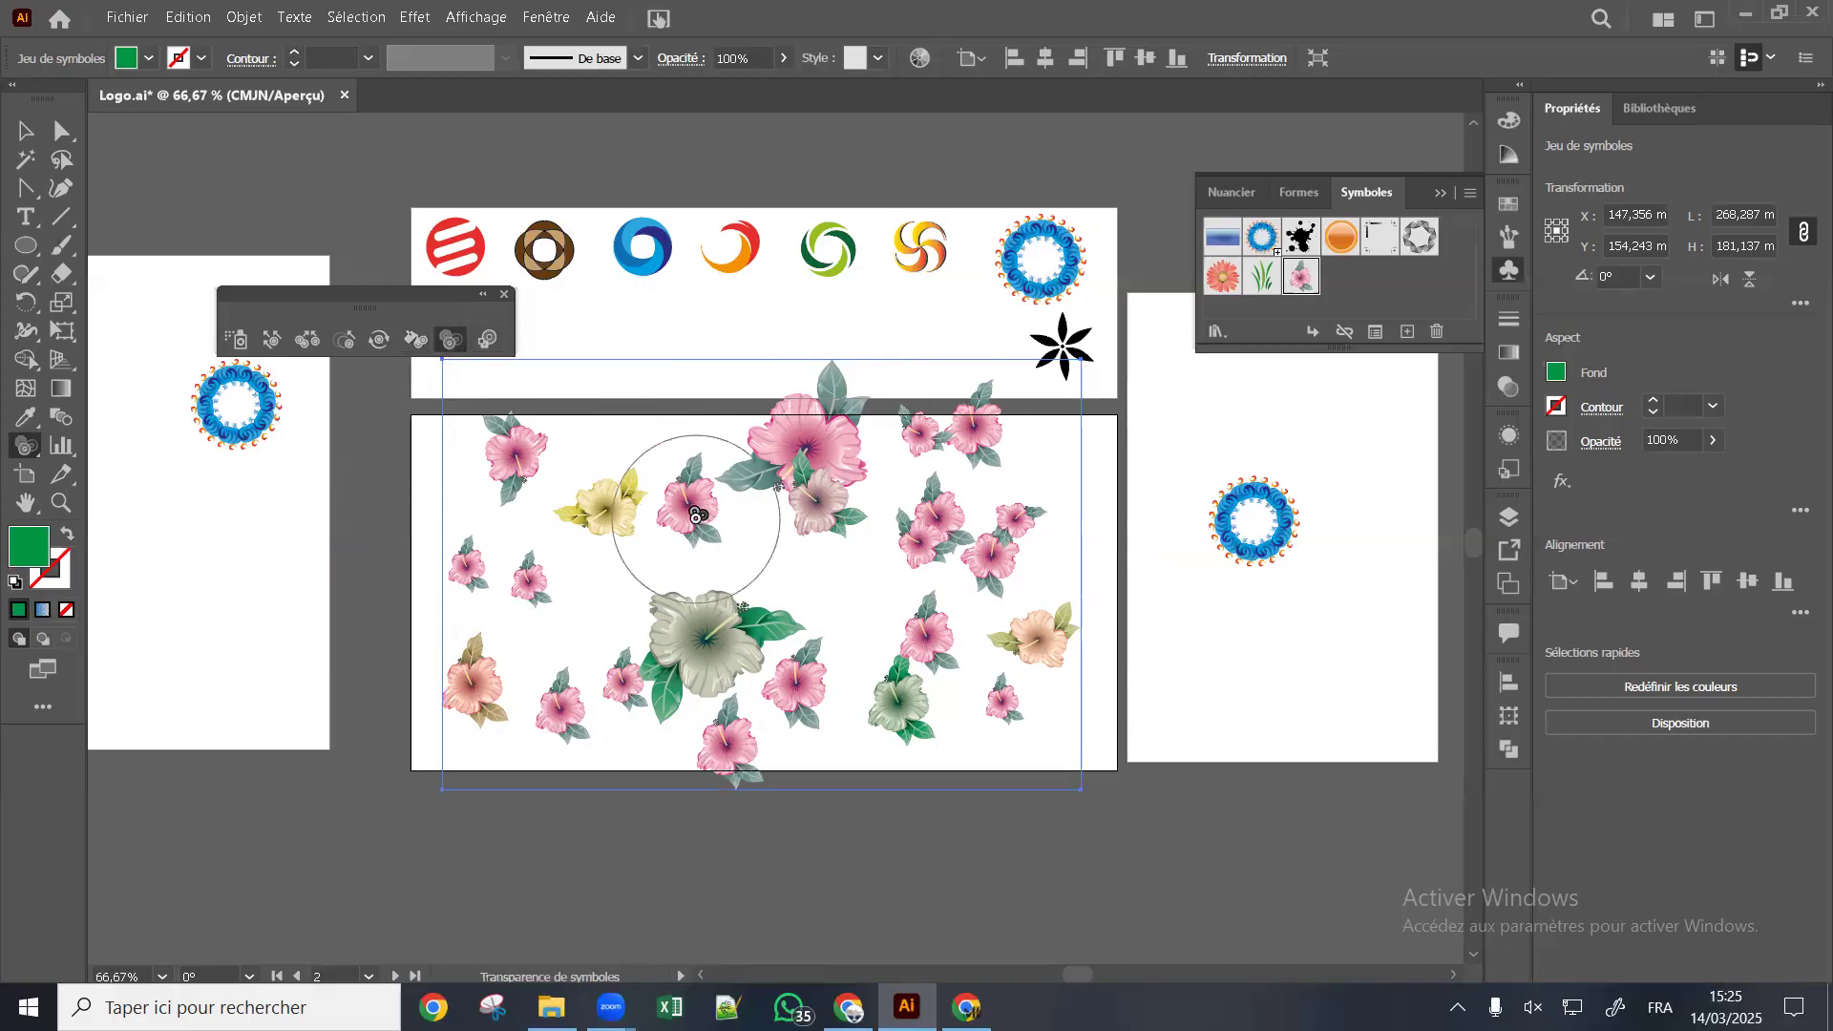
left_click_drag(520, 441, 540, 454)
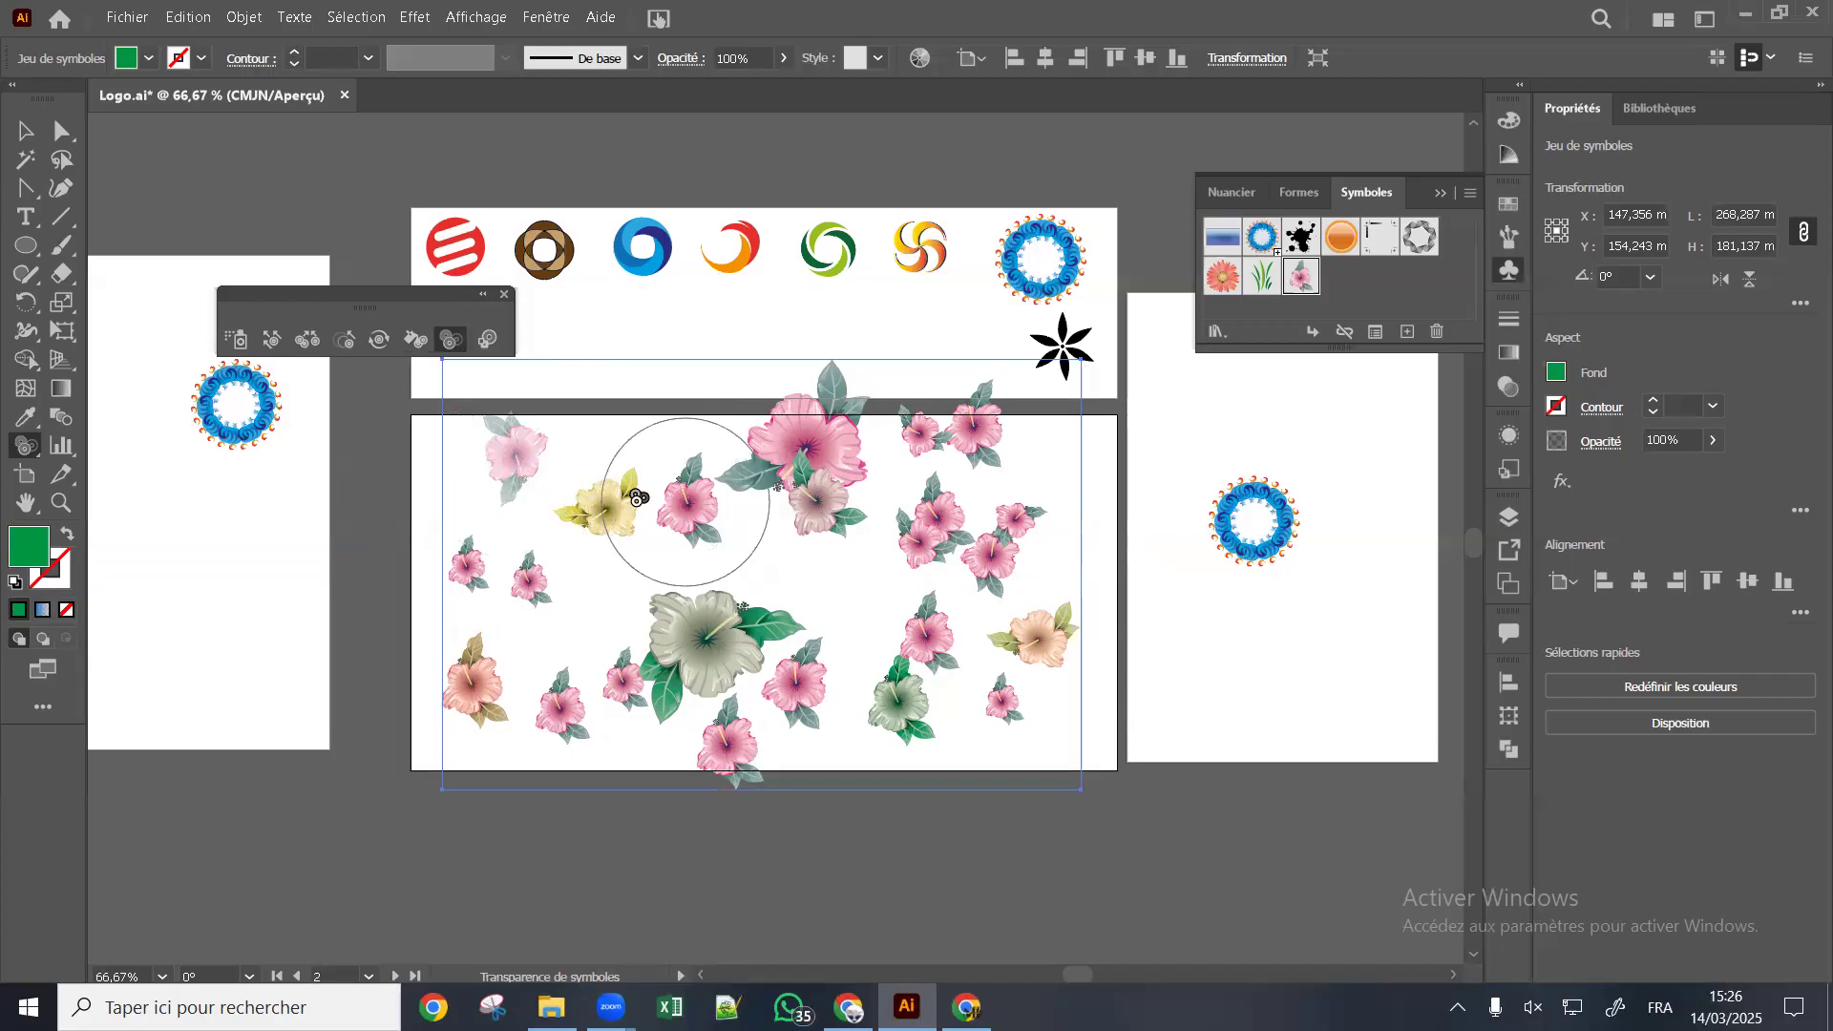
left_click(1018, 412)
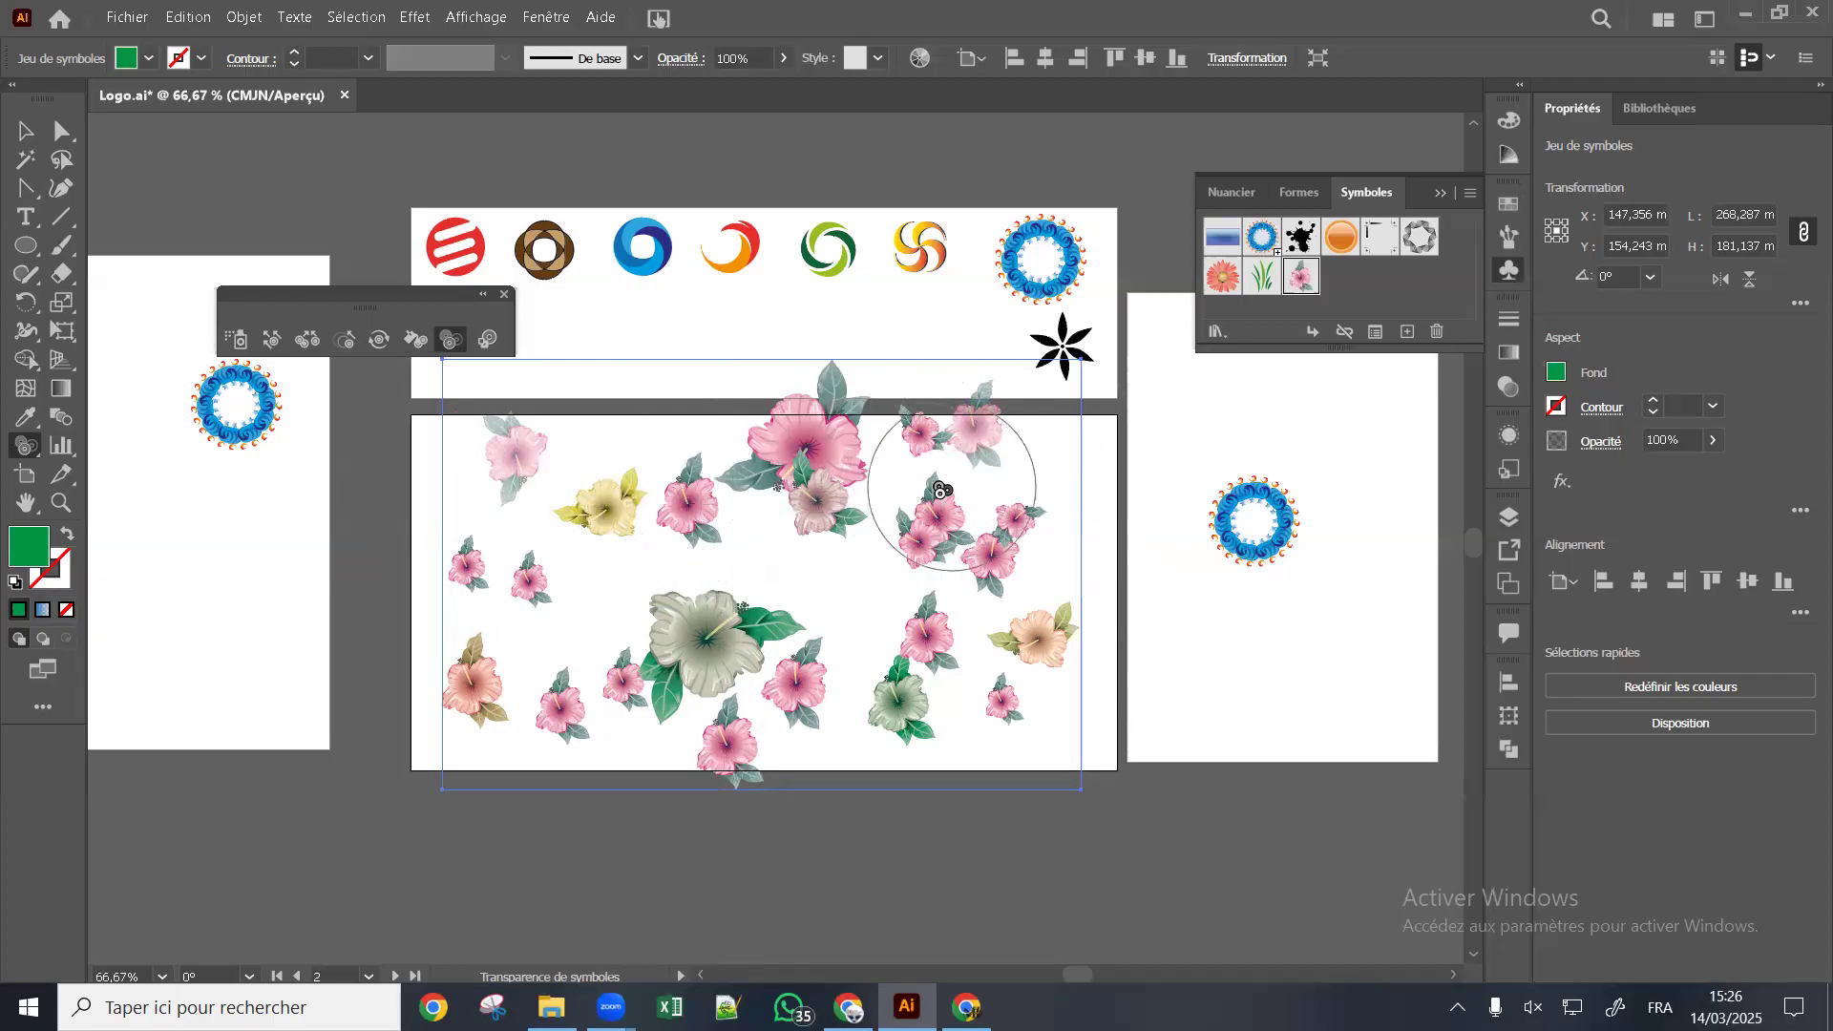
left_click(907, 529)
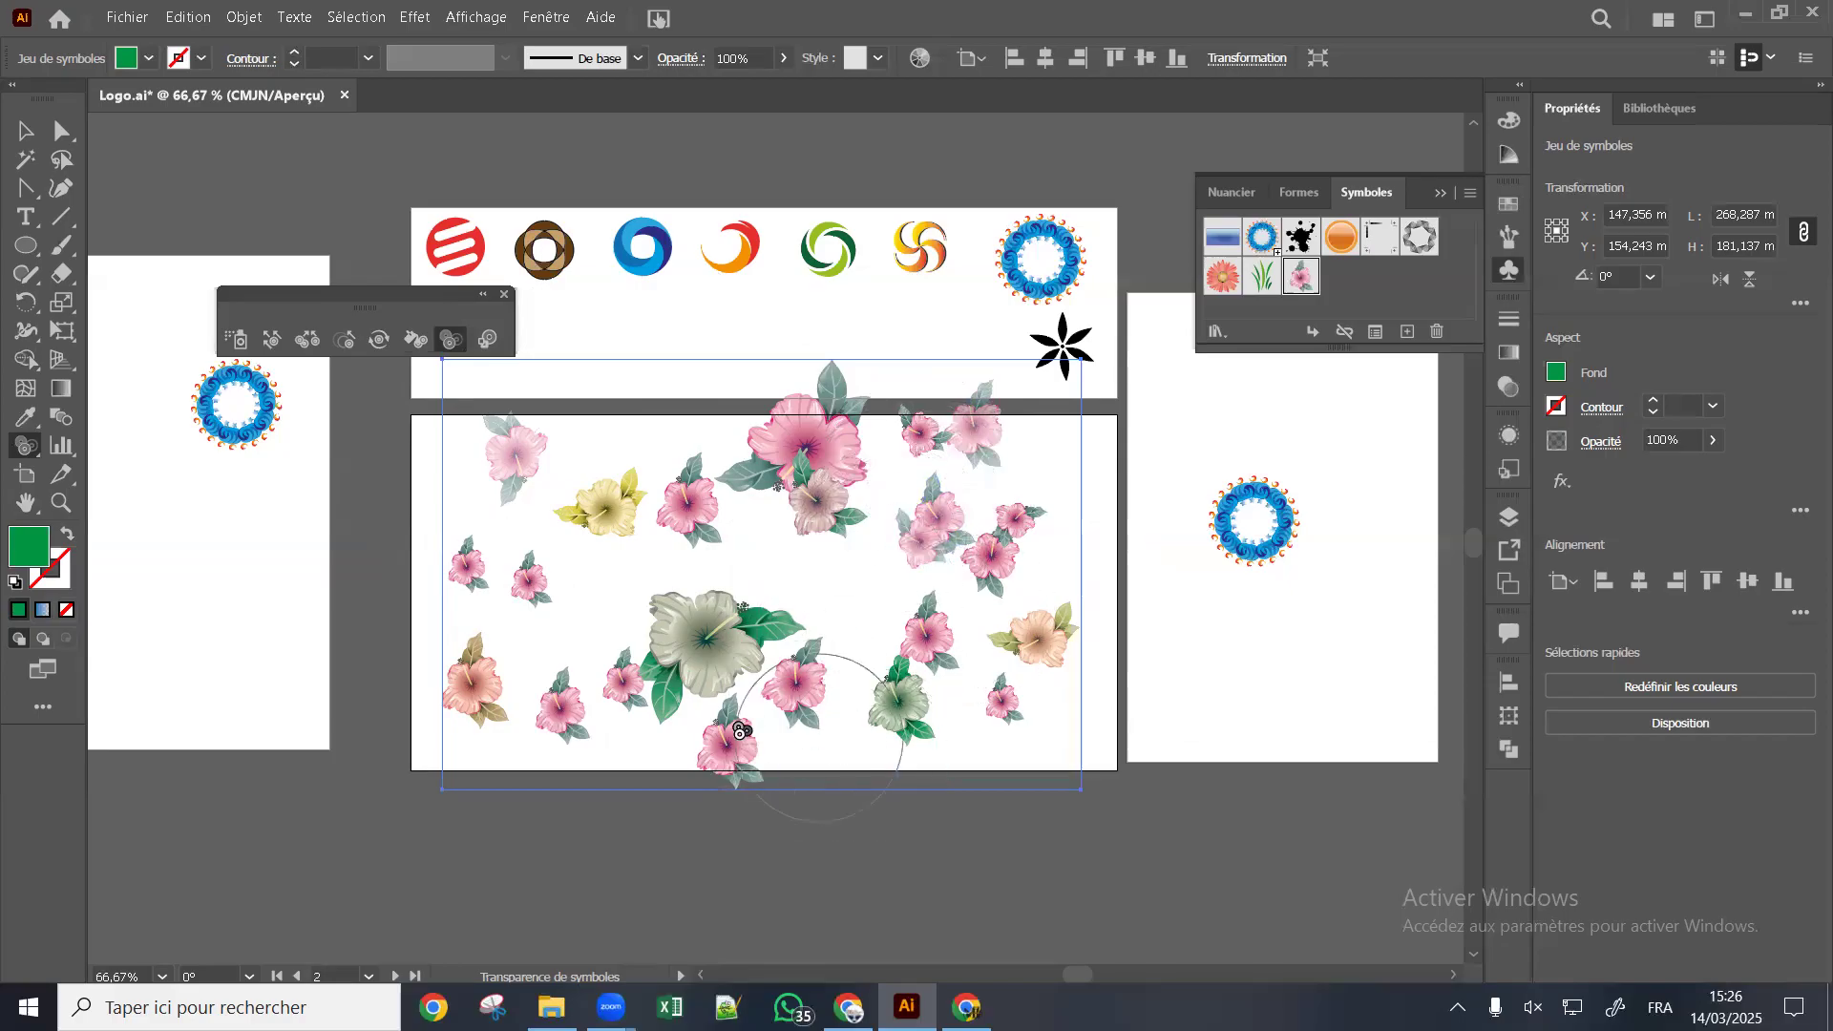
left_click(500, 571)
left_click_drag(500, 571, 517, 596)
left_click(472, 590)
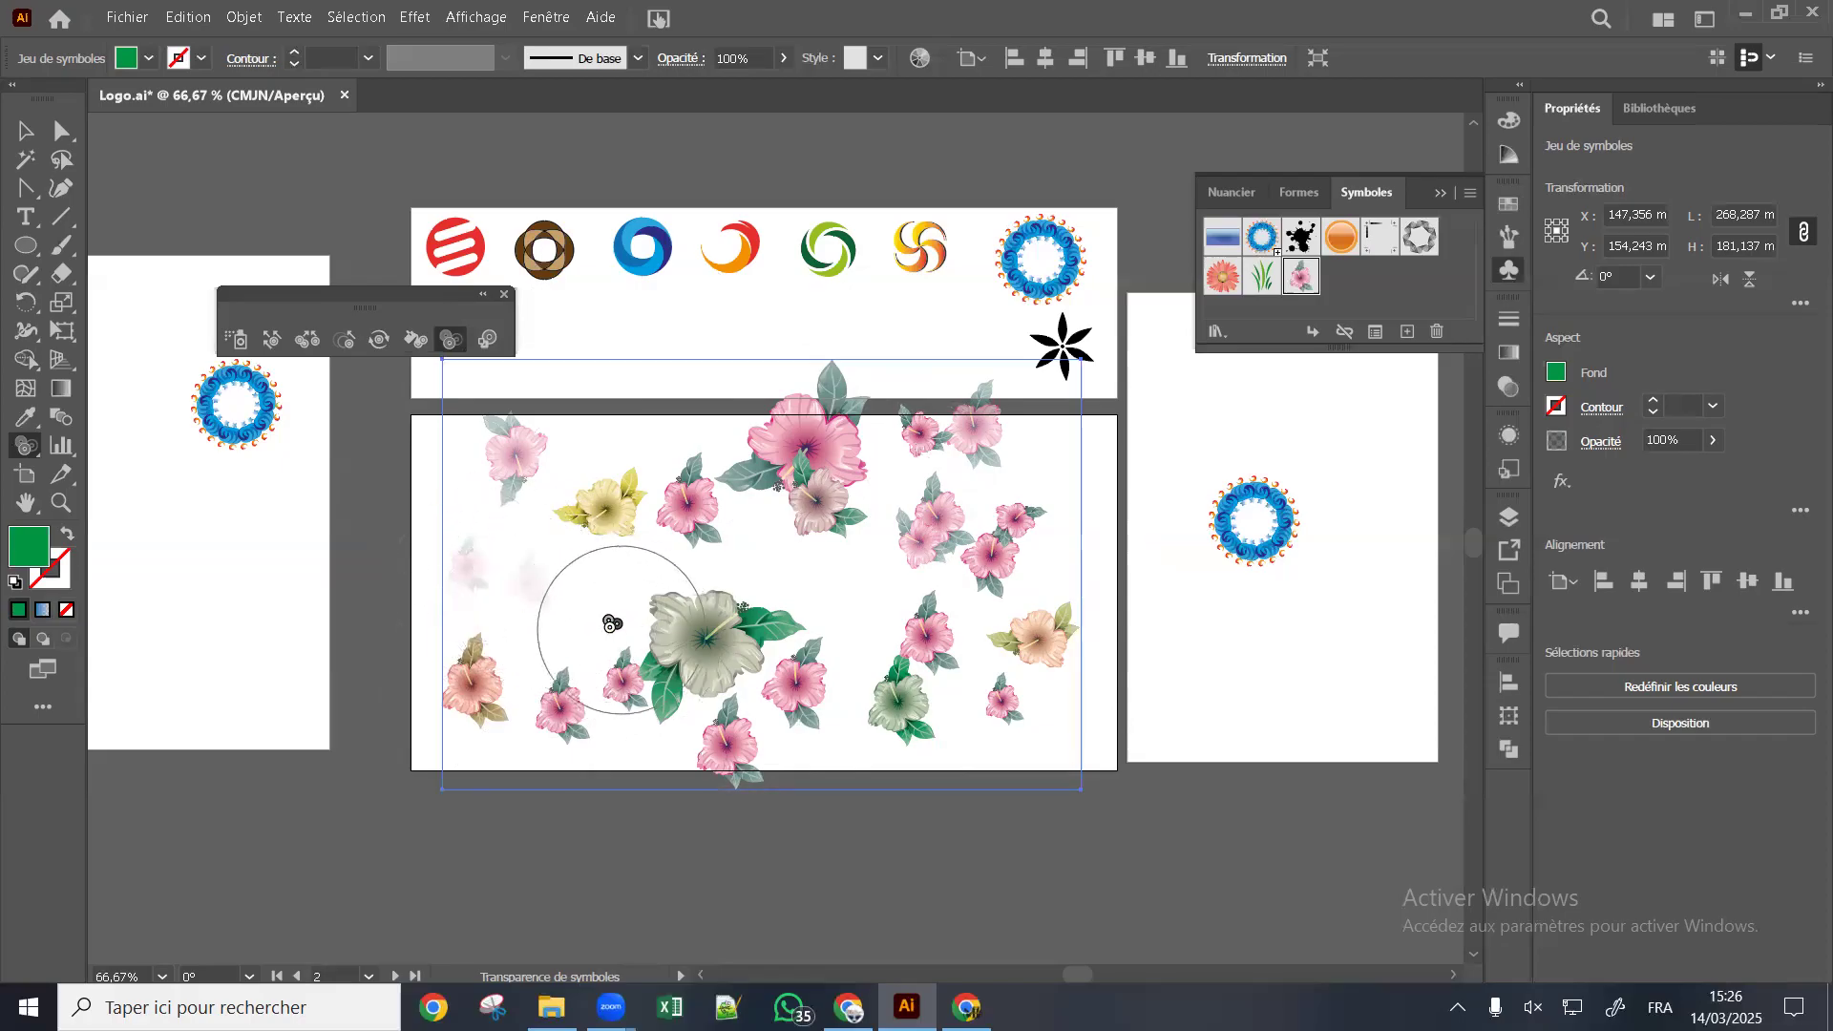
Fade the upper-left flower further and make the two small flowers below it fully transparent
left_click_drag(520, 447, 563, 485)
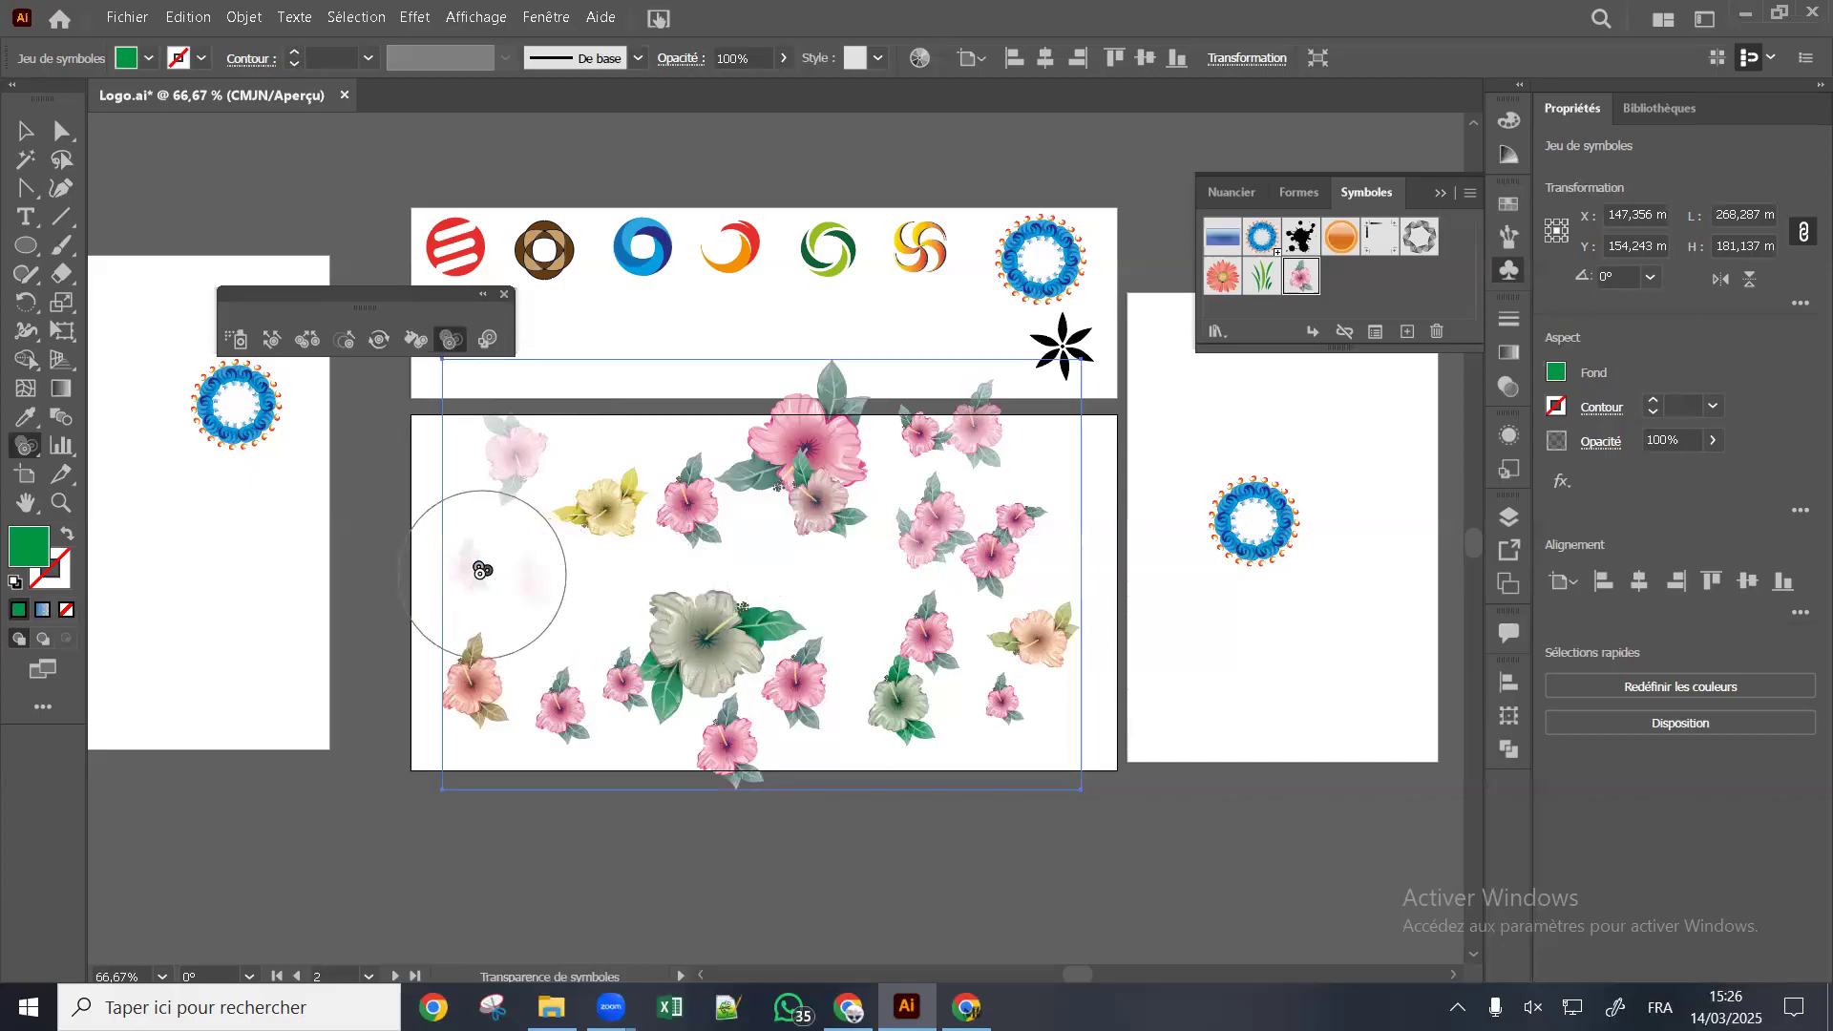
left_click(524, 577, "alt")
left_click_drag(467, 570, 520, 570)
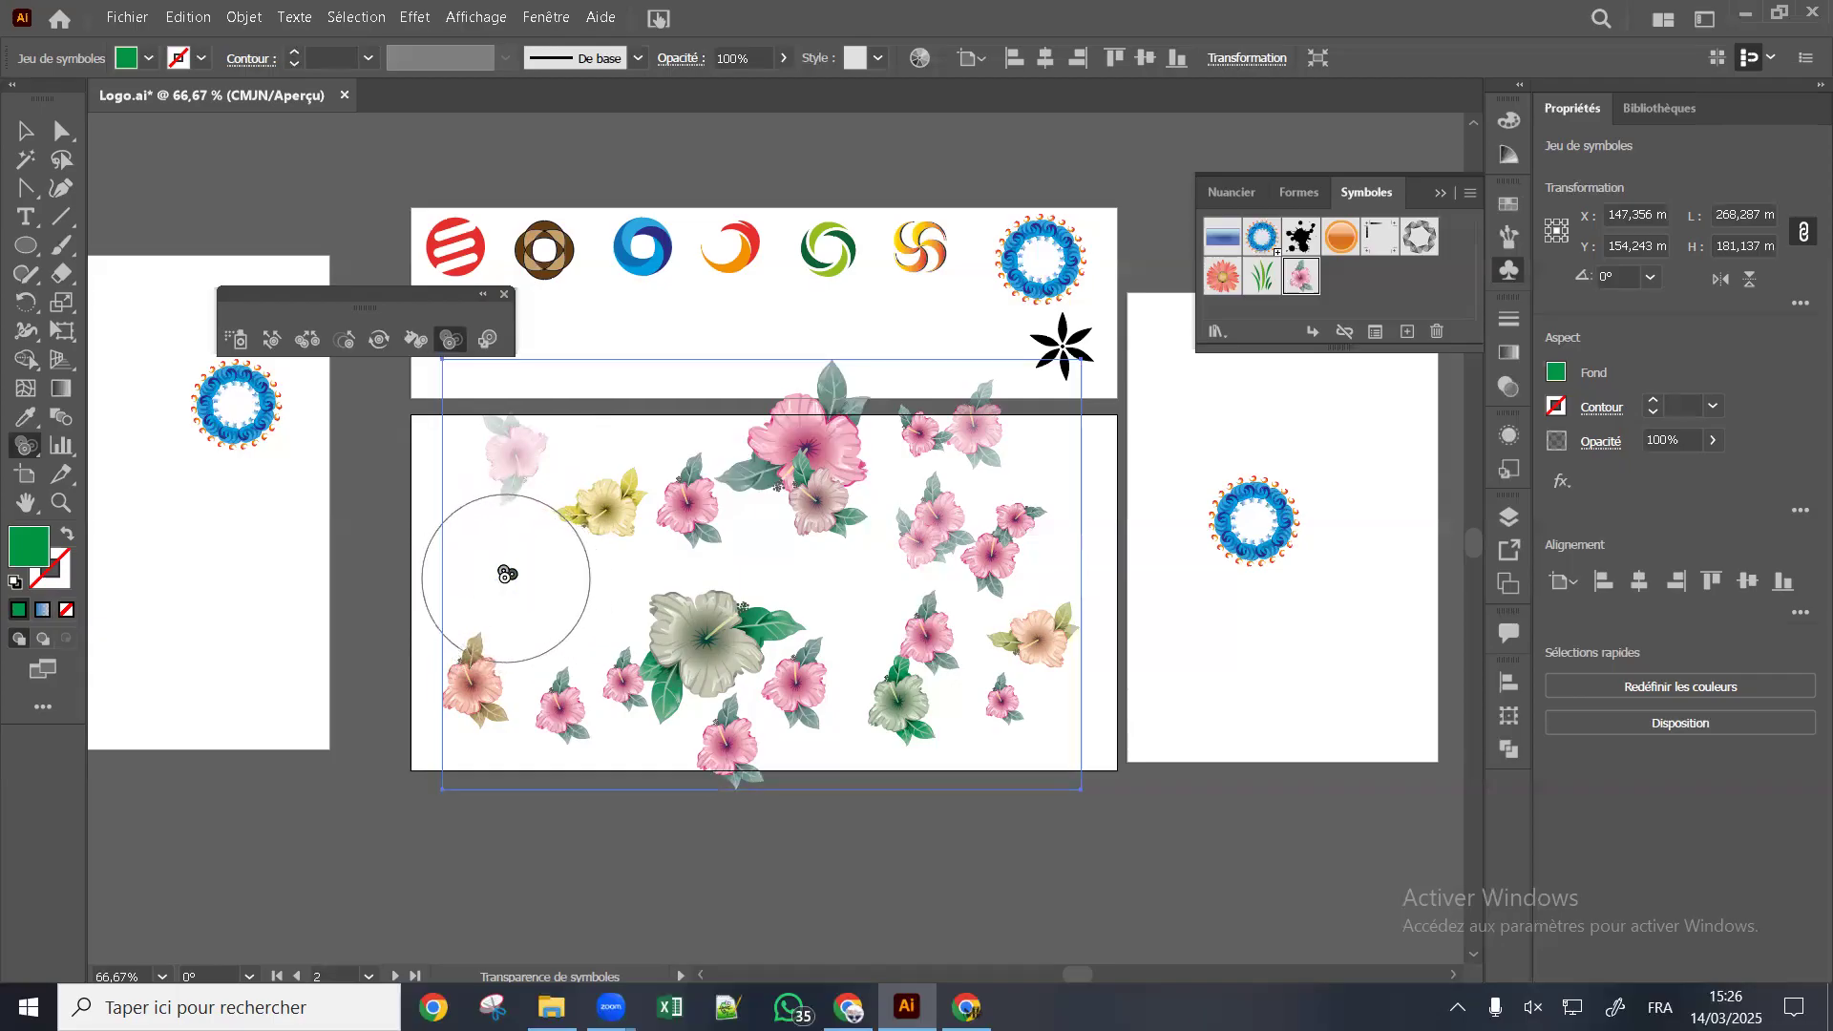
Restore full opacity to the two small left flowers and the upper-left flower with the Symbol Screener tool
mouse_move(507, 574)
left_mouse_down()
mouse_move(522, 579)
mouse_move(512, 560)
mouse_move(460, 561)
mouse_move(466, 547)
left_mouse_up()
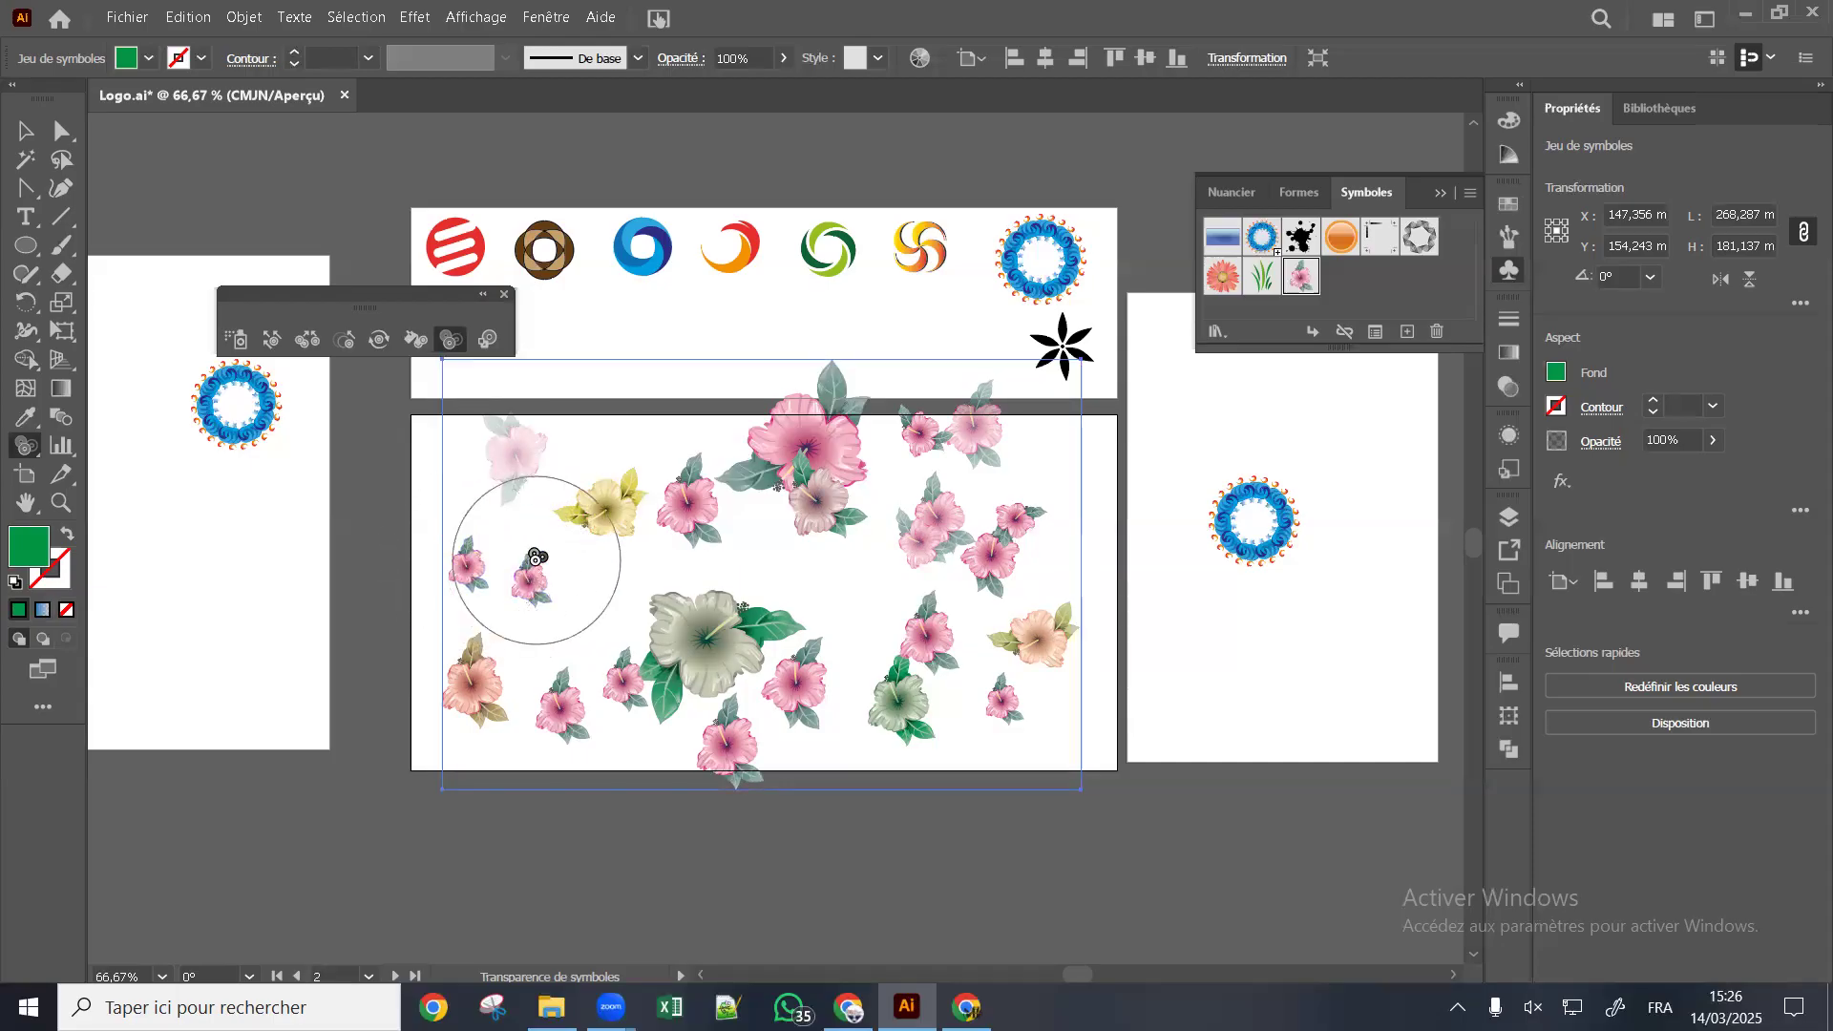
left_click(519, 456, "alt")
left_click(521, 456, "alt")
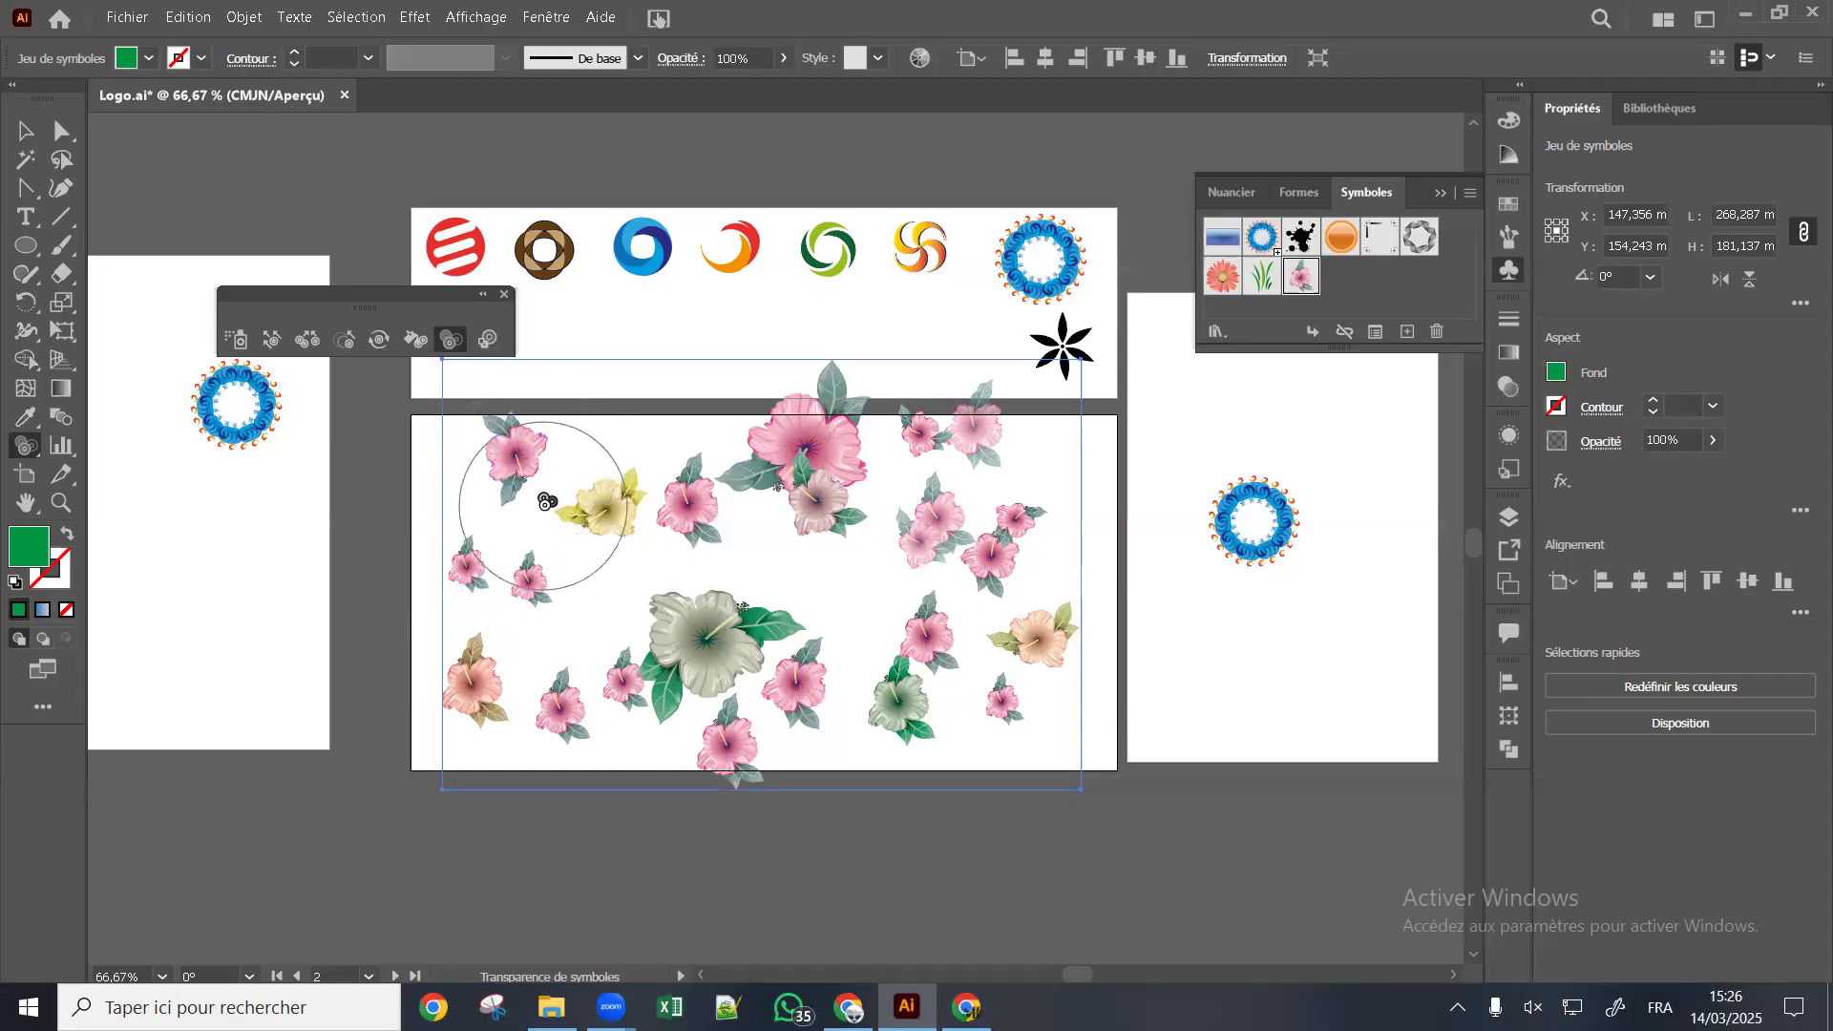
Restore the opacity of the small pink hibiscus above the orange one with the Symbol Screener tool, and fade it again
left_click(527, 600, "alt")
left_click(528, 599, "alt")
left_click(554, 600, "alt")
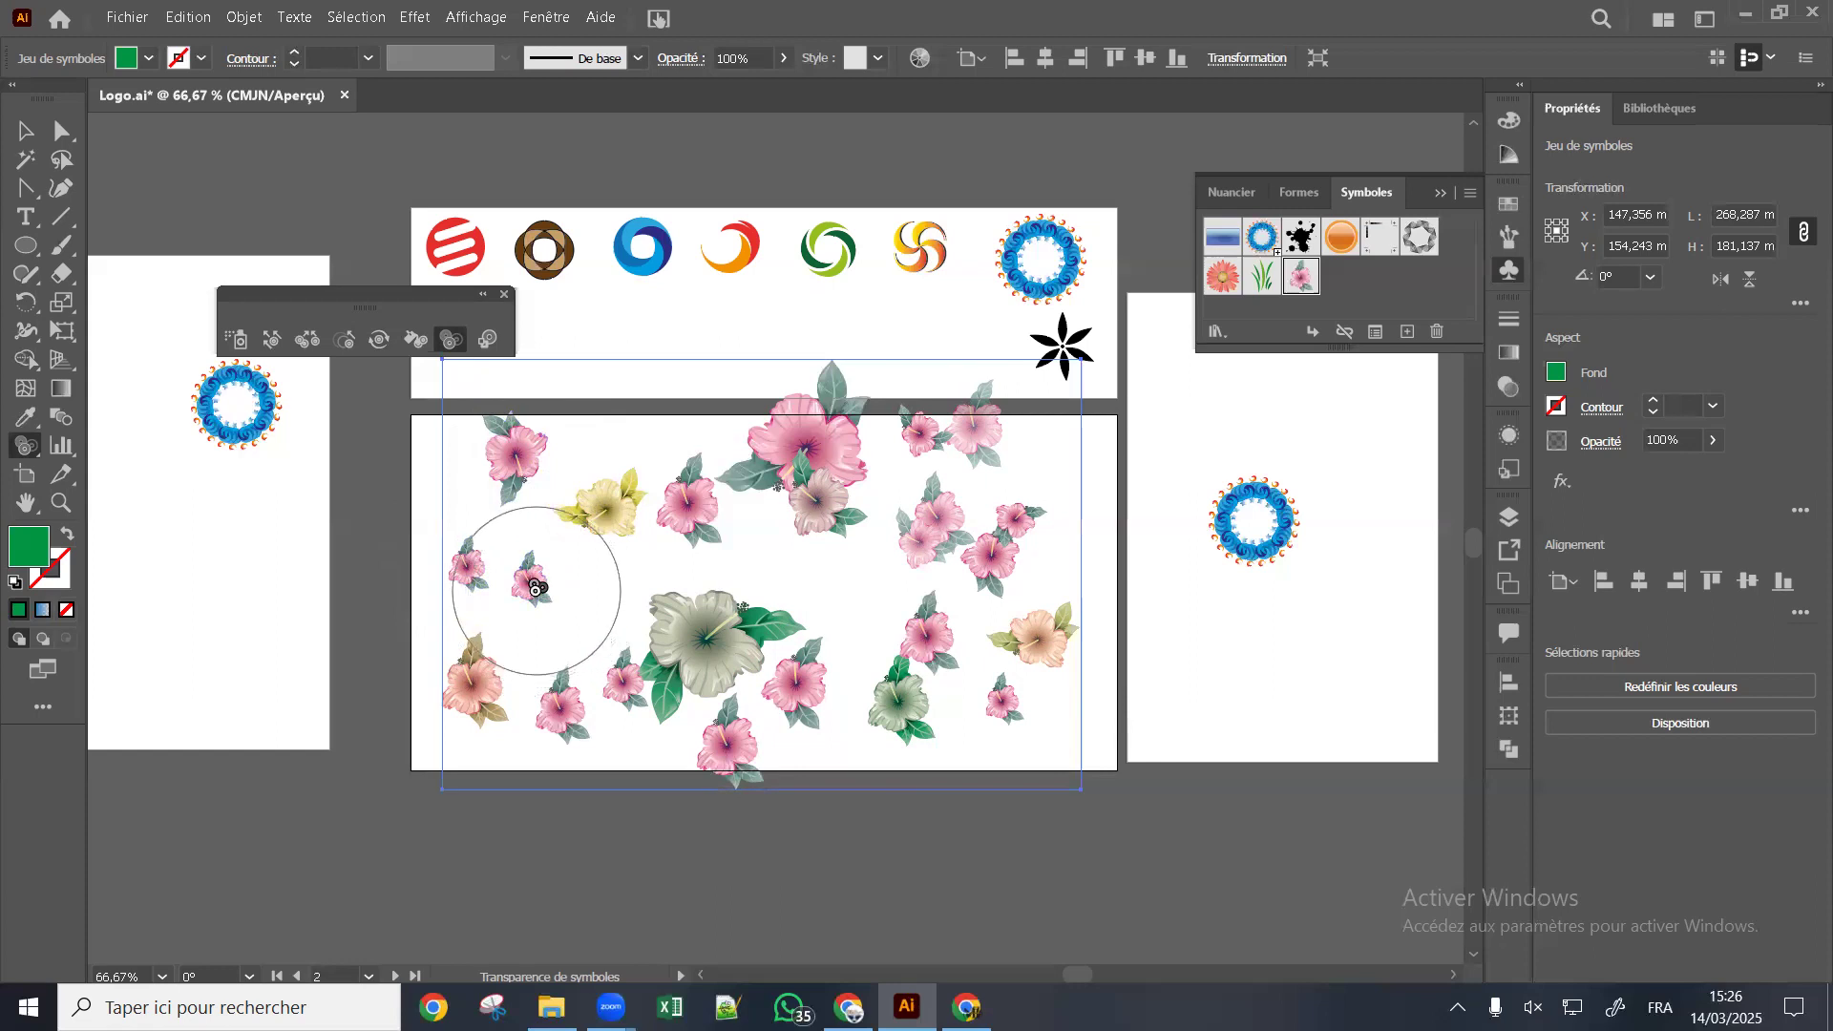
left_click(538, 588)
left_click(546, 592)
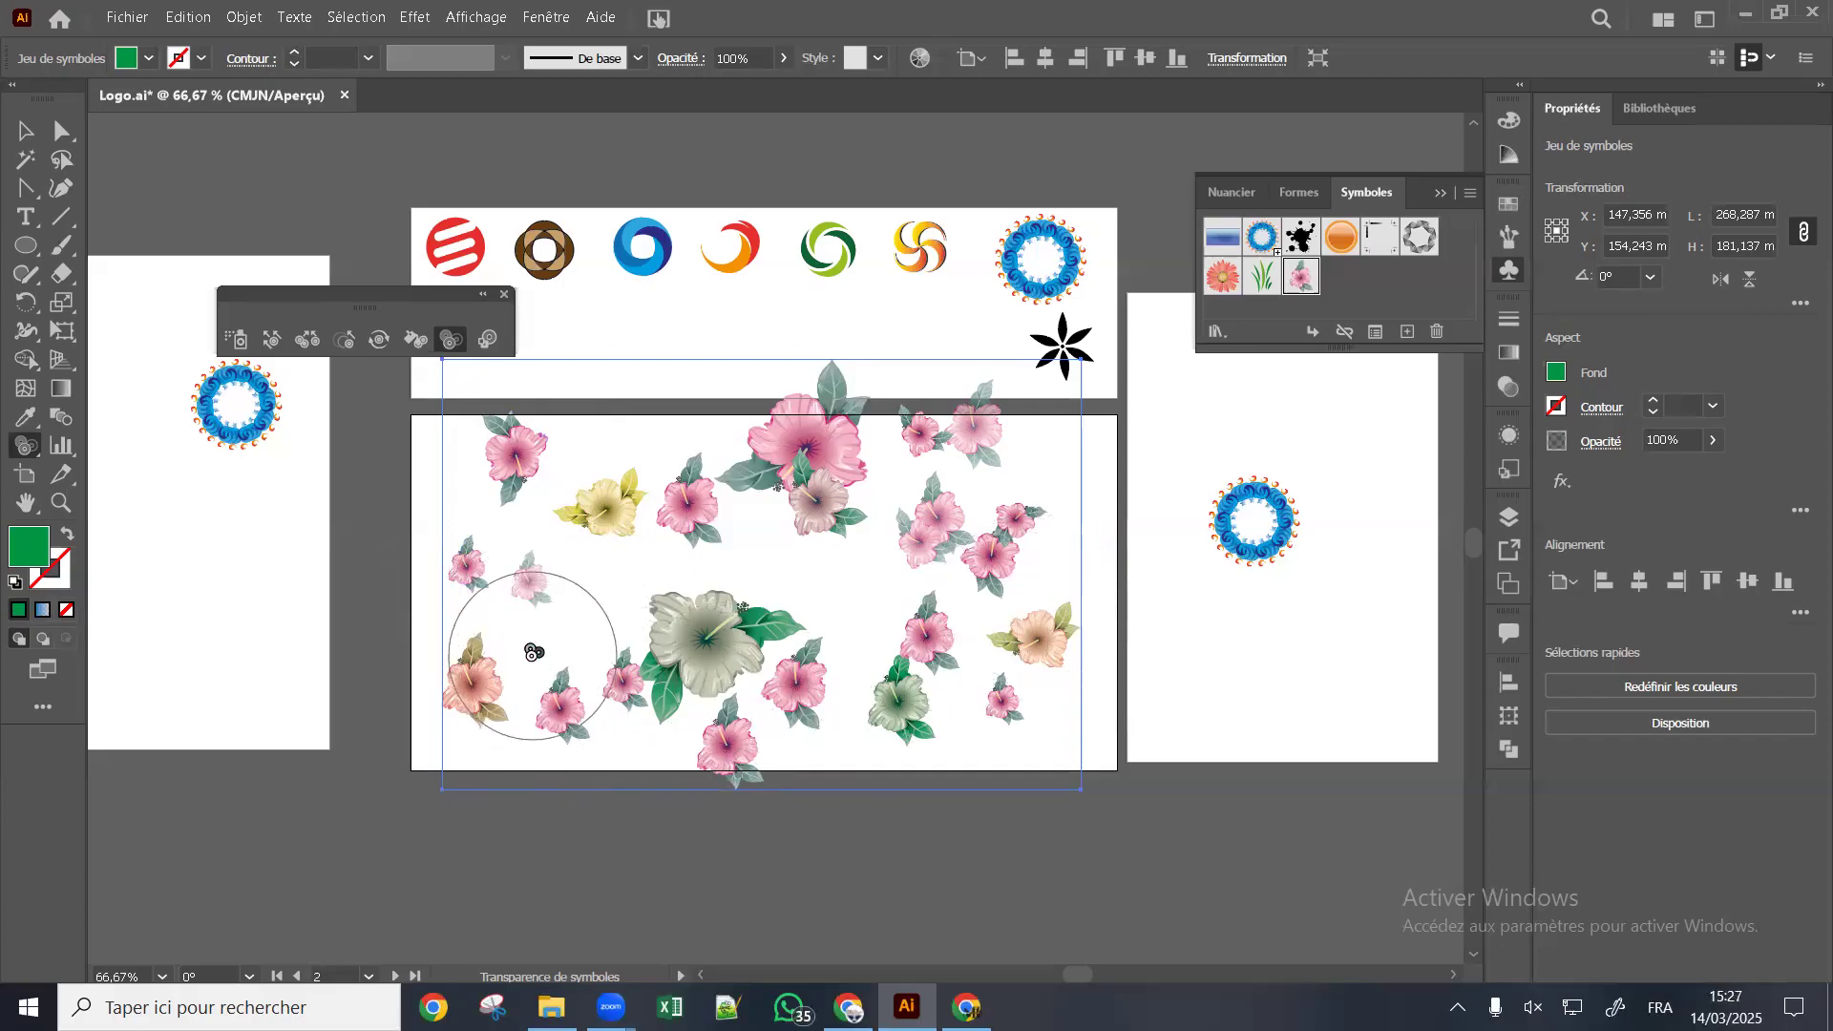
Apply the Pompadour_GS graphic style to the pink hibiscus in the artboard's upper-left corner with the Symbol Styler tool
left_click(486, 341)
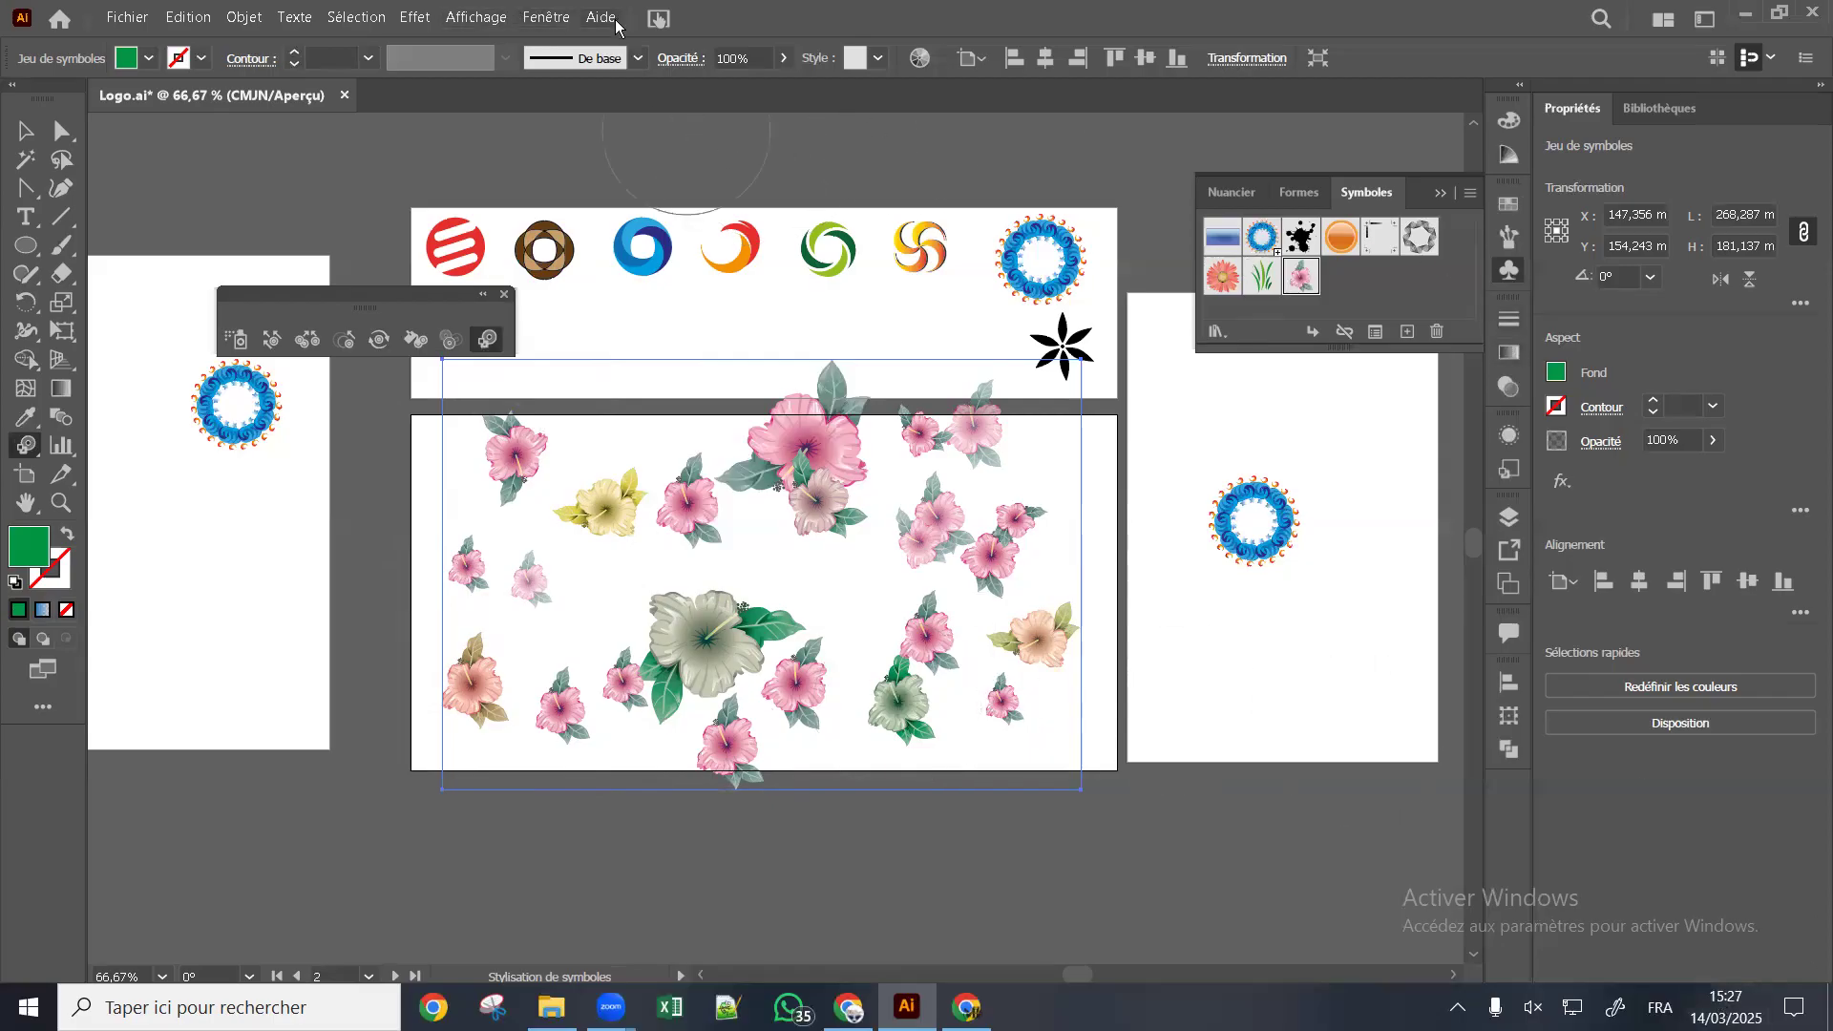
left_click(542, 19)
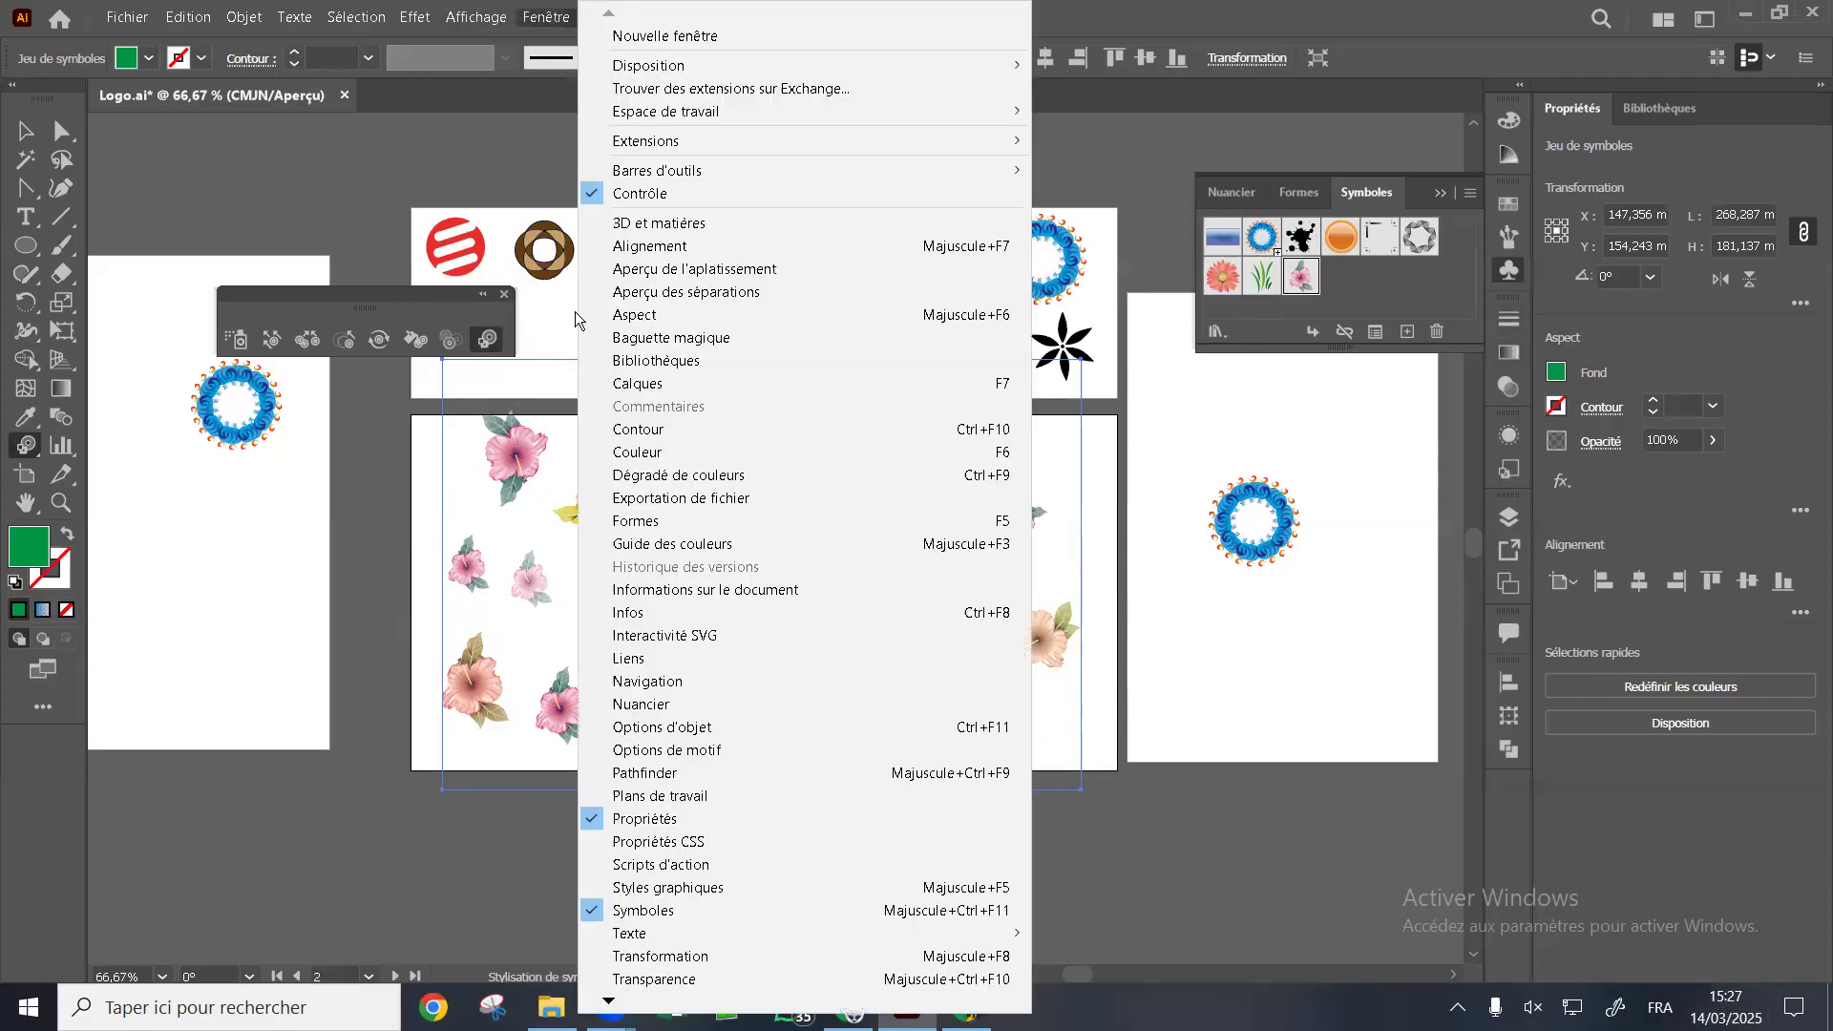
left_click(659, 888)
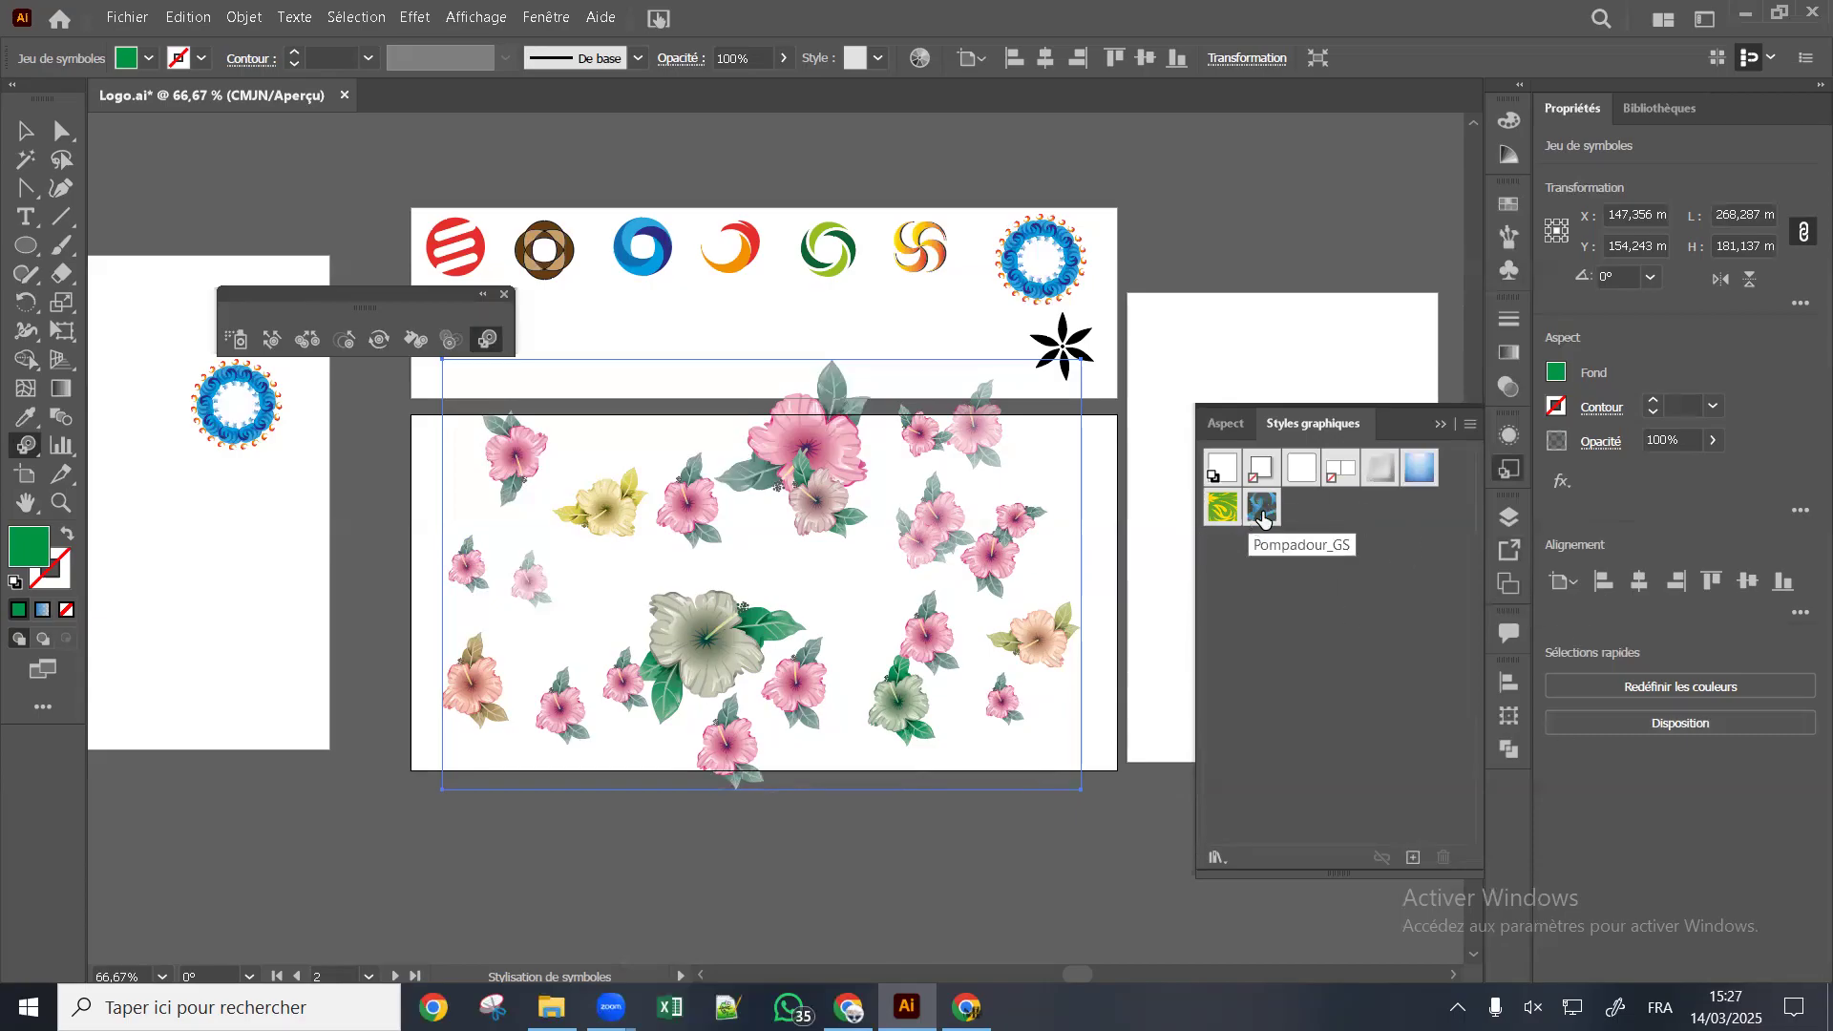
left_click(1262, 516)
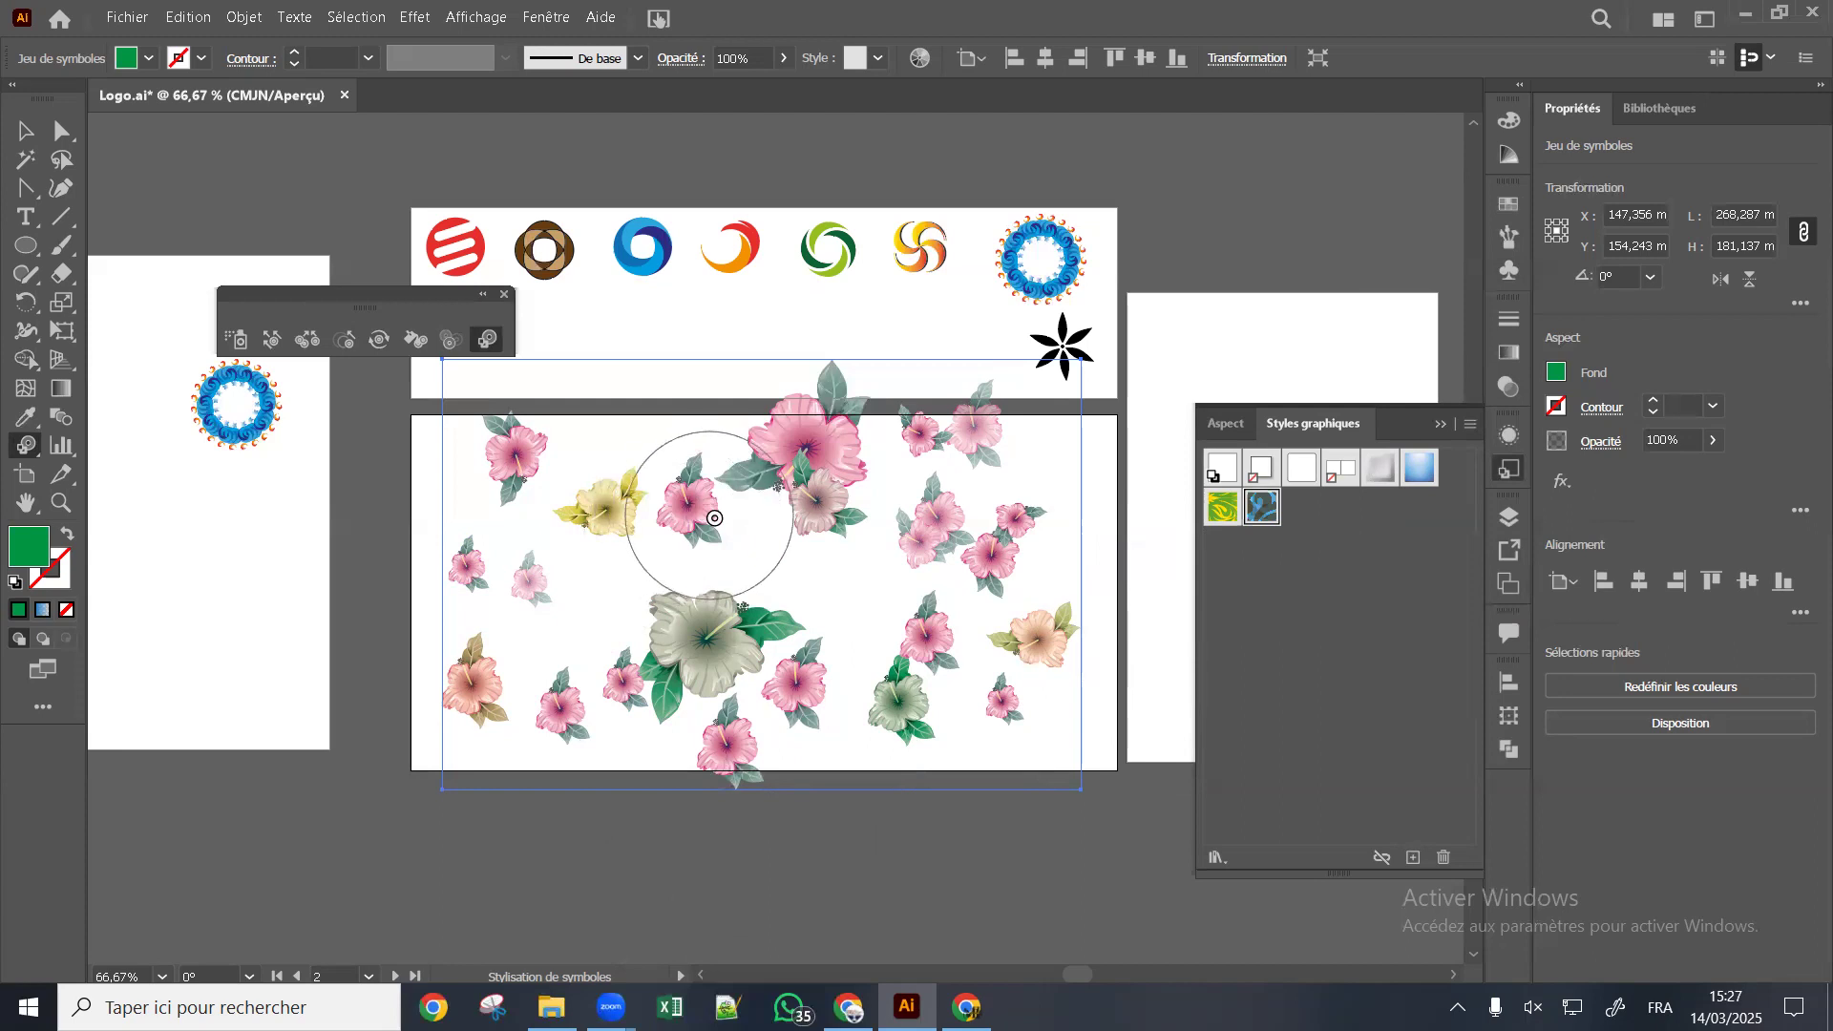
left_click(506, 439)
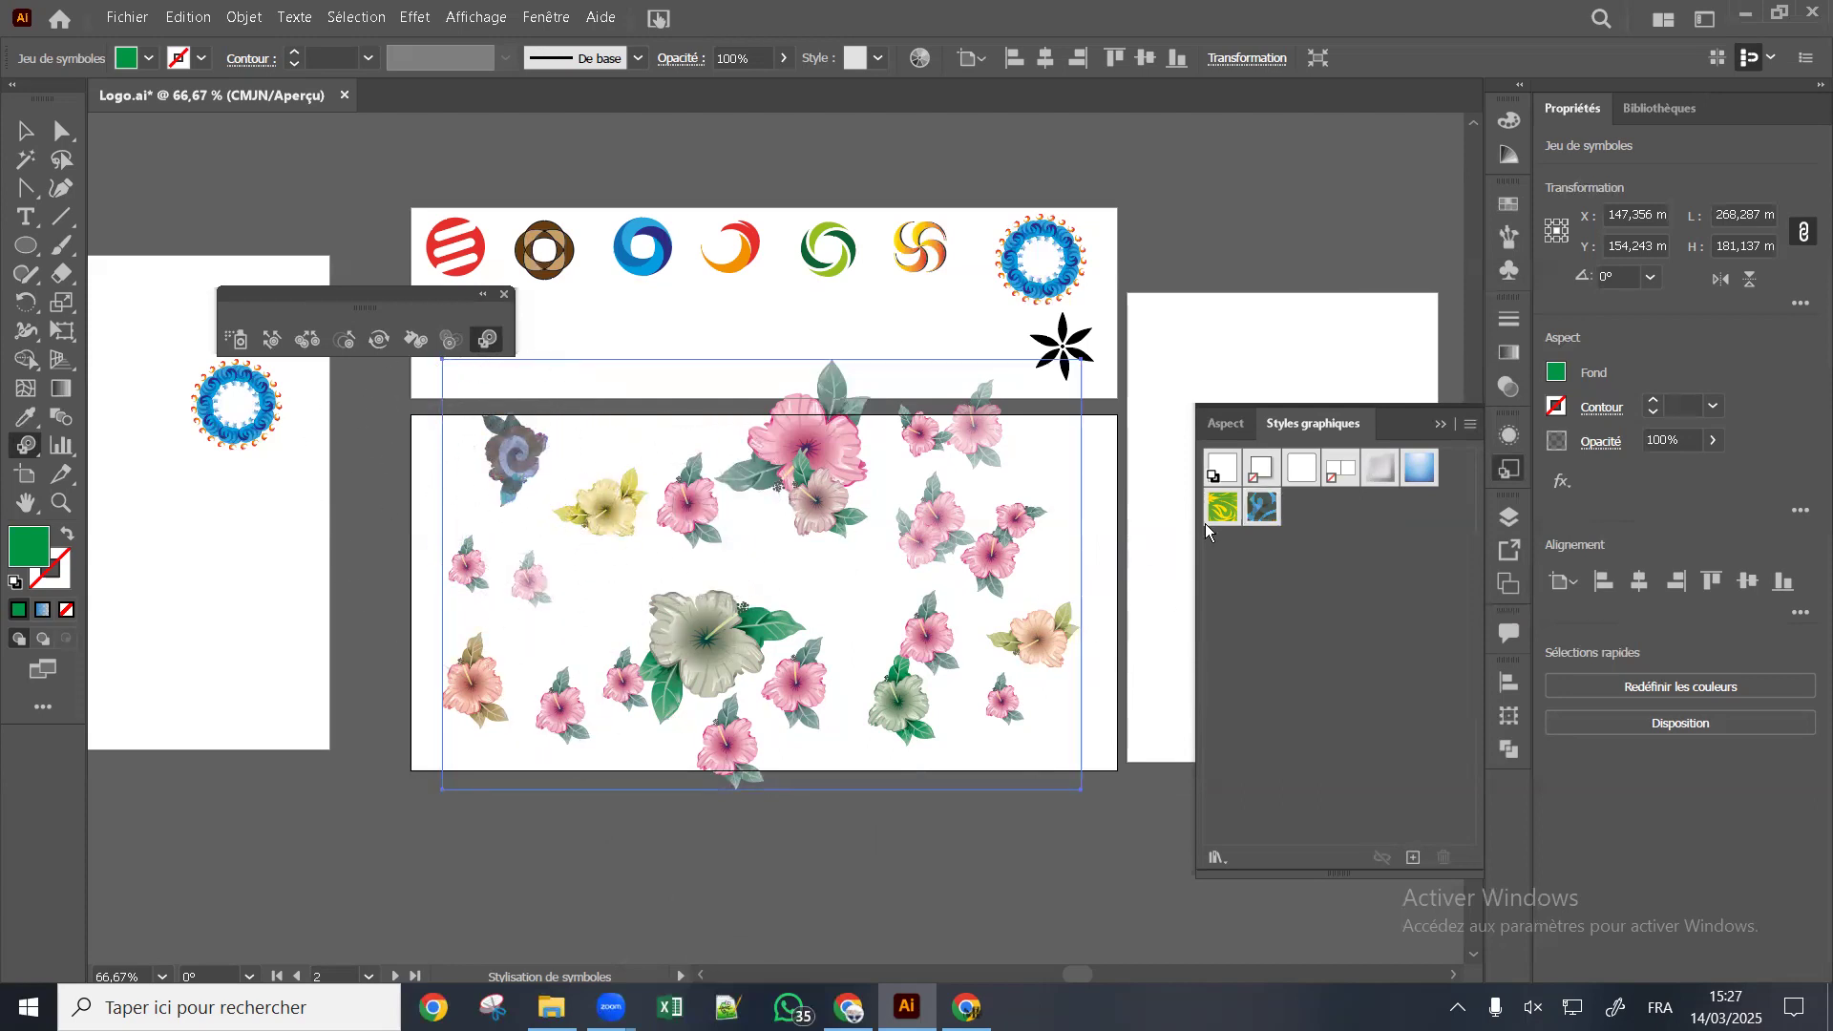
Style the two overlapping pink hibiscuses near the artboard's right edge with the yellow-green graphic style and the lower-left pink one with the blue gradient style
left_click(1223, 507)
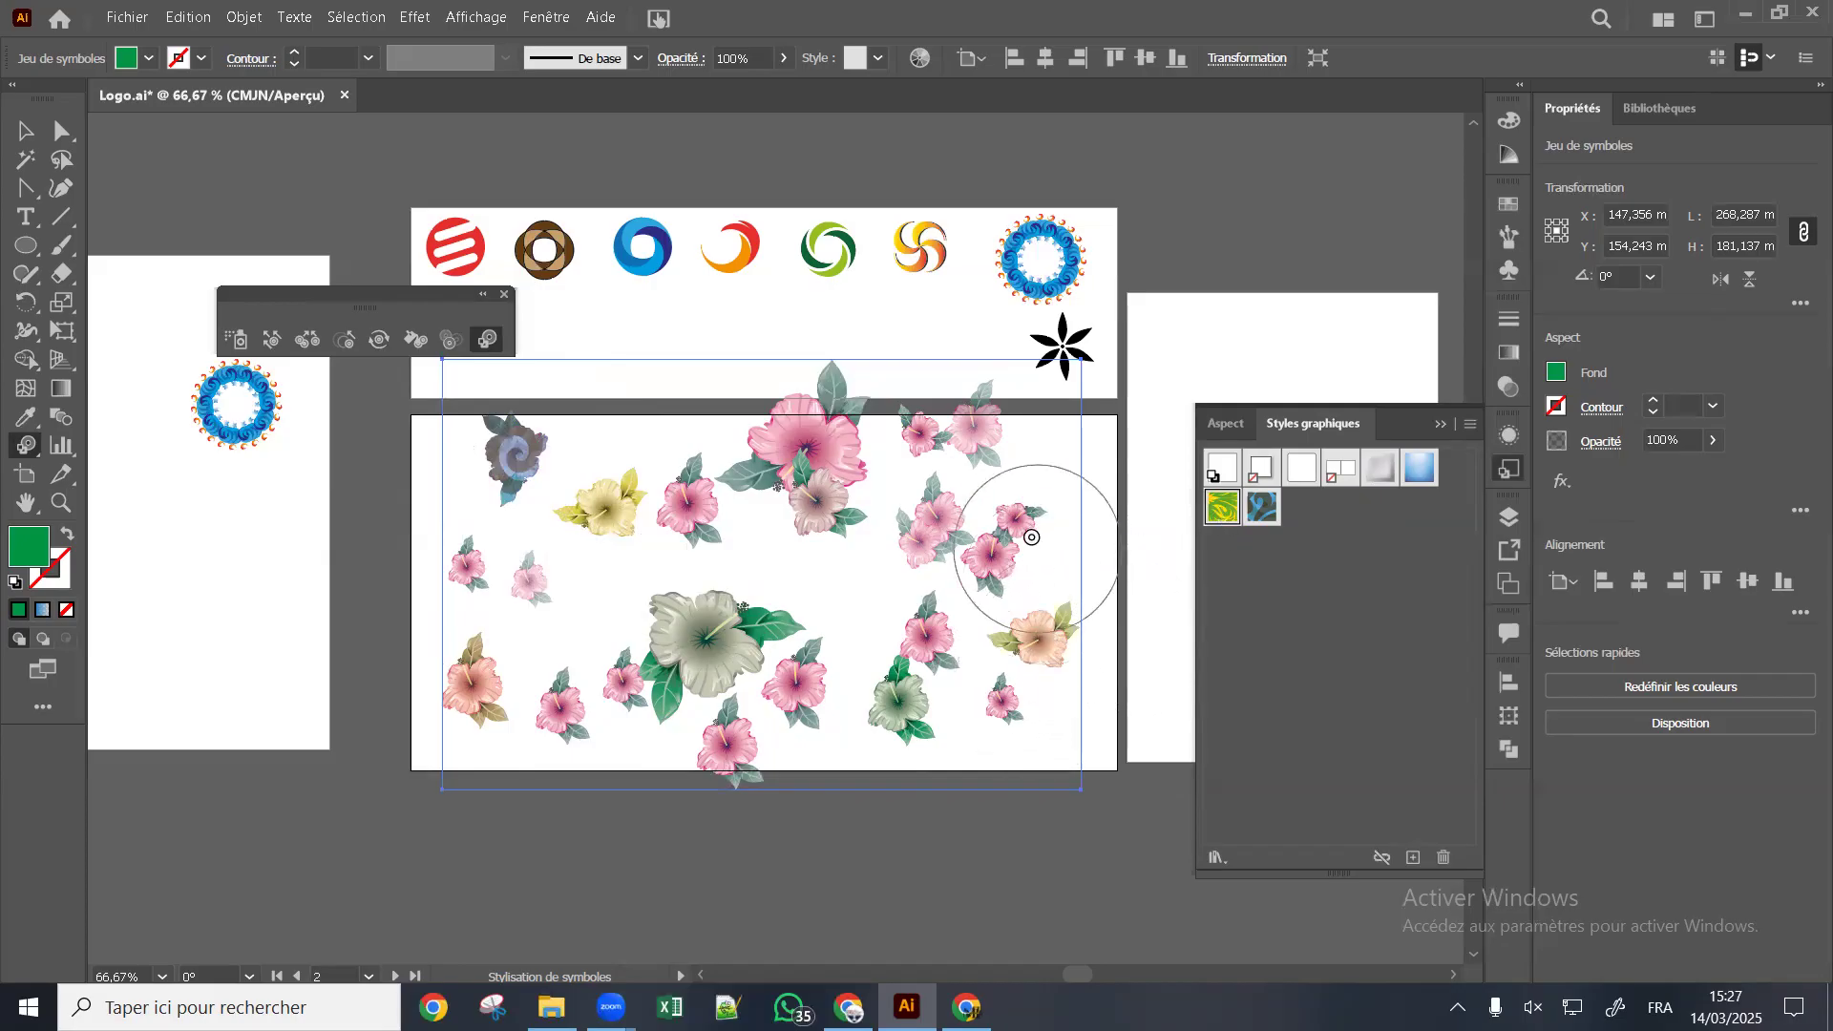
mouse_move(1027, 537)
left_mouse_down()
mouse_move(1048, 569)
mouse_move(1082, 550)
mouse_move(979, 571)
mouse_move(972, 660)
mouse_move(1053, 556)
mouse_move(1030, 526)
left_mouse_up()
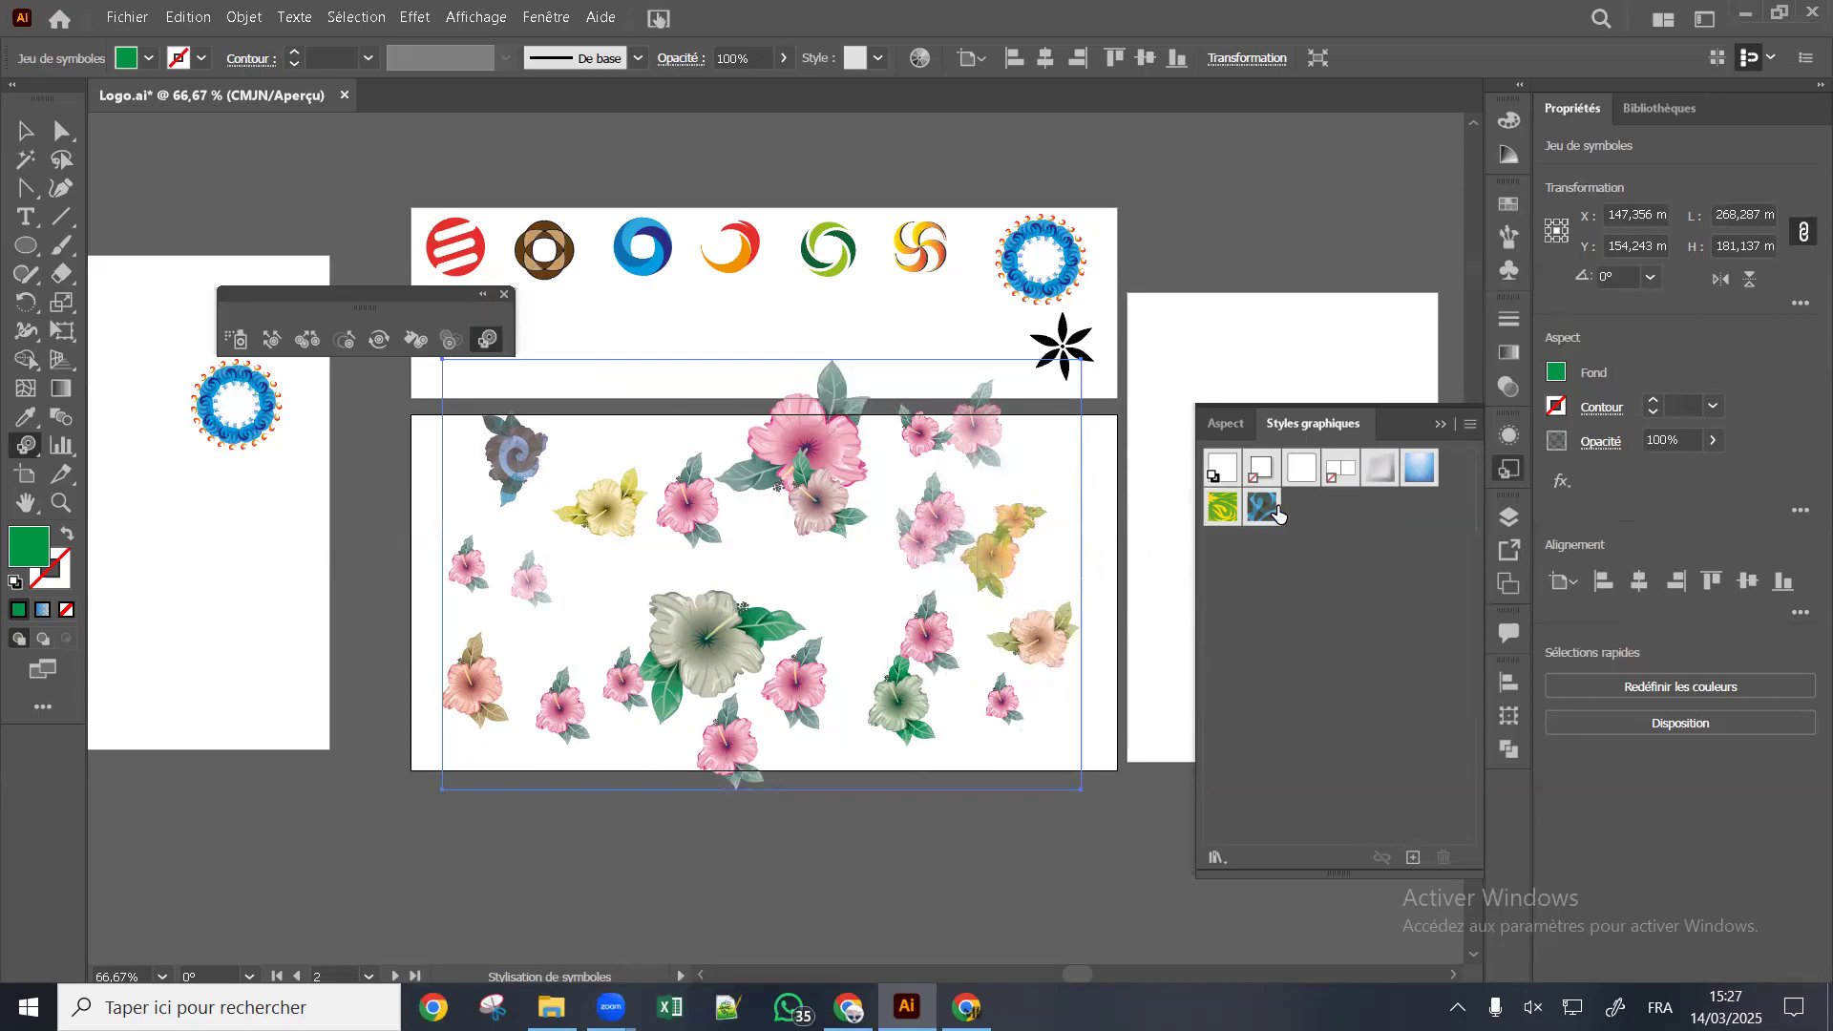
left_click(1419, 468)
mouse_move(570, 734)
left_mouse_down()
mouse_move(576, 756)
mouse_move(556, 706)
left_mouse_up()
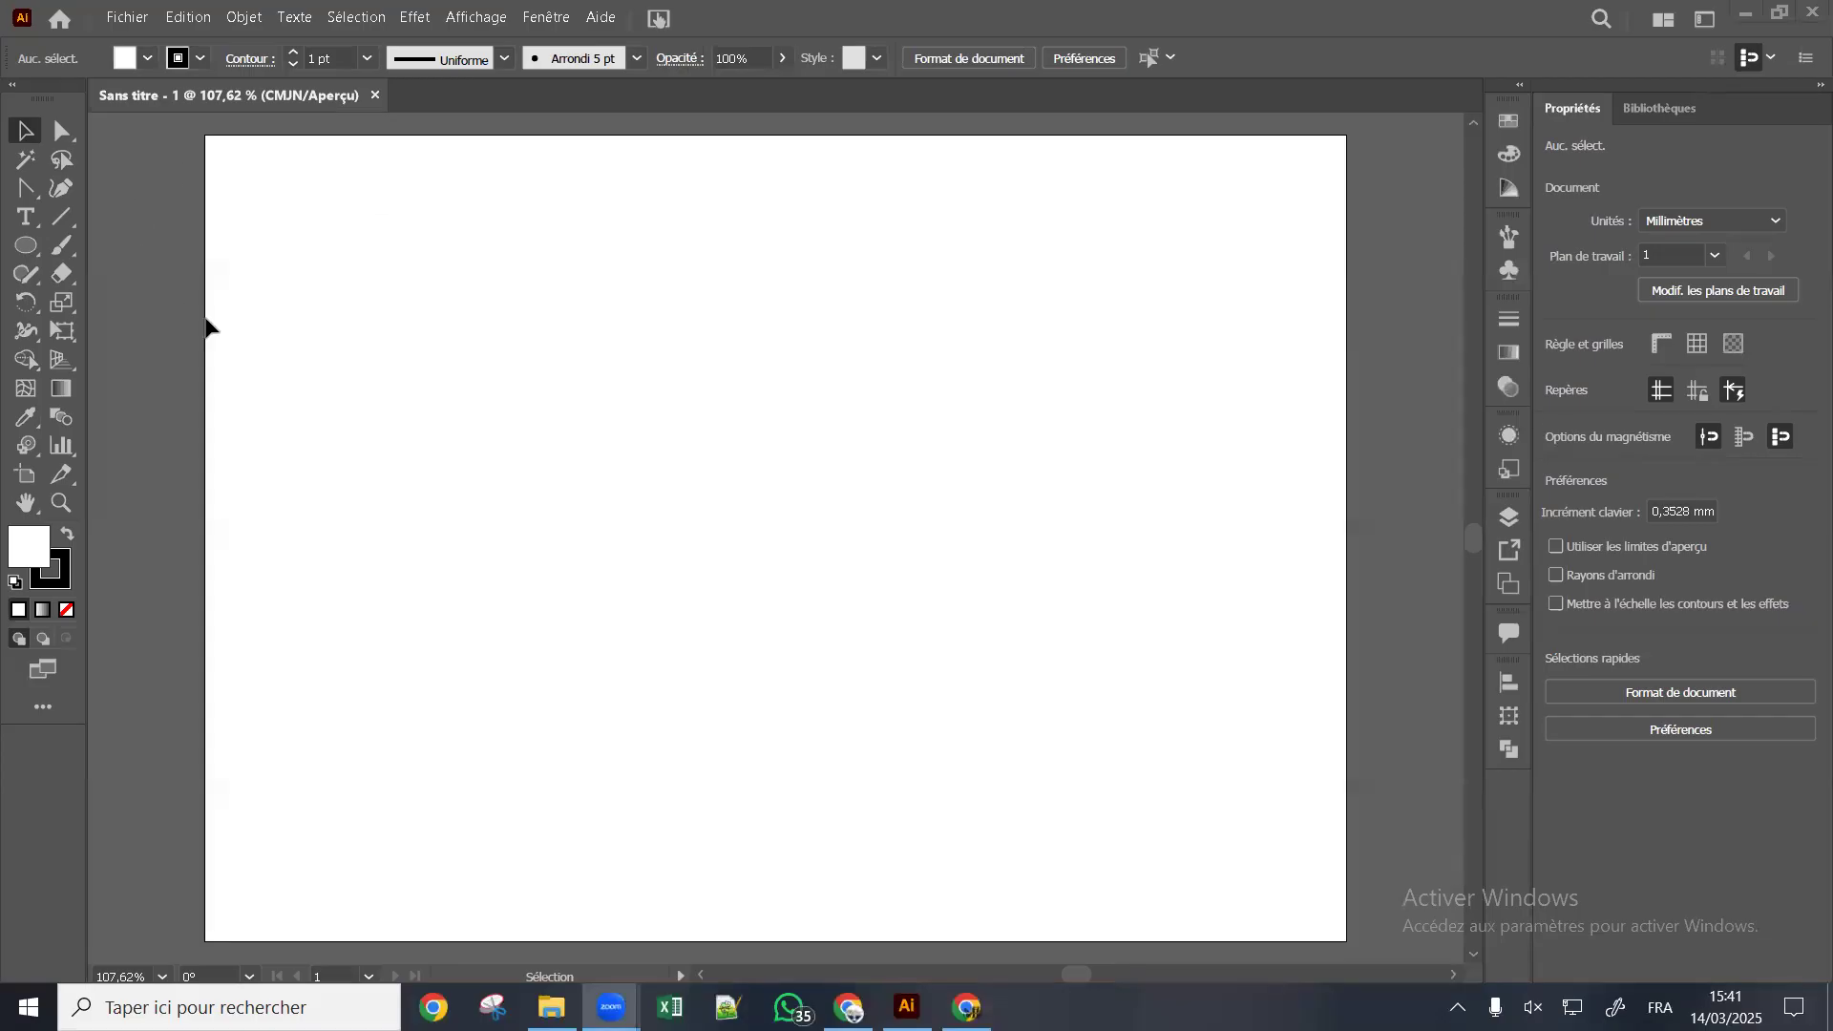
Draw a rounded rectangle about 62 by 38 mm in the artboard's upper-left area and delete it
right_click(26, 246)
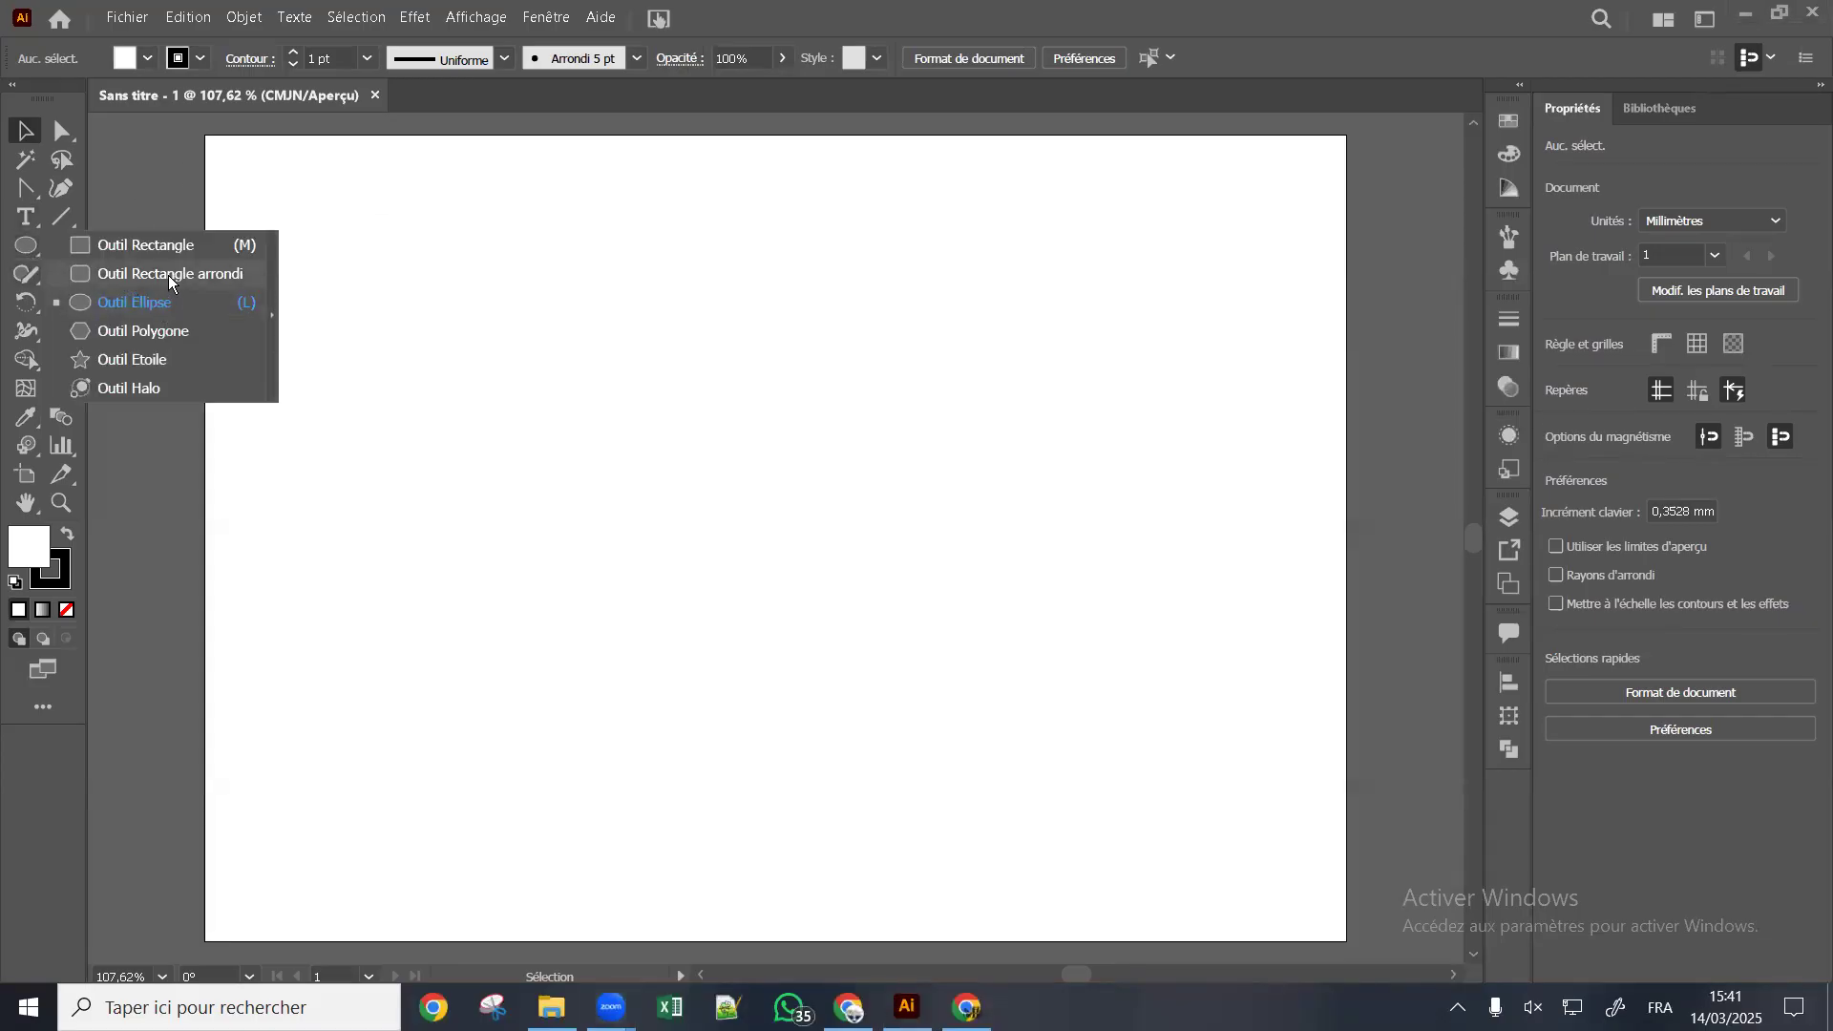
left_click(153, 277)
mouse_move(338, 236)
left_mouse_down()
mouse_move(610, 435)
mouse_move(577, 382)
left_mouse_up()
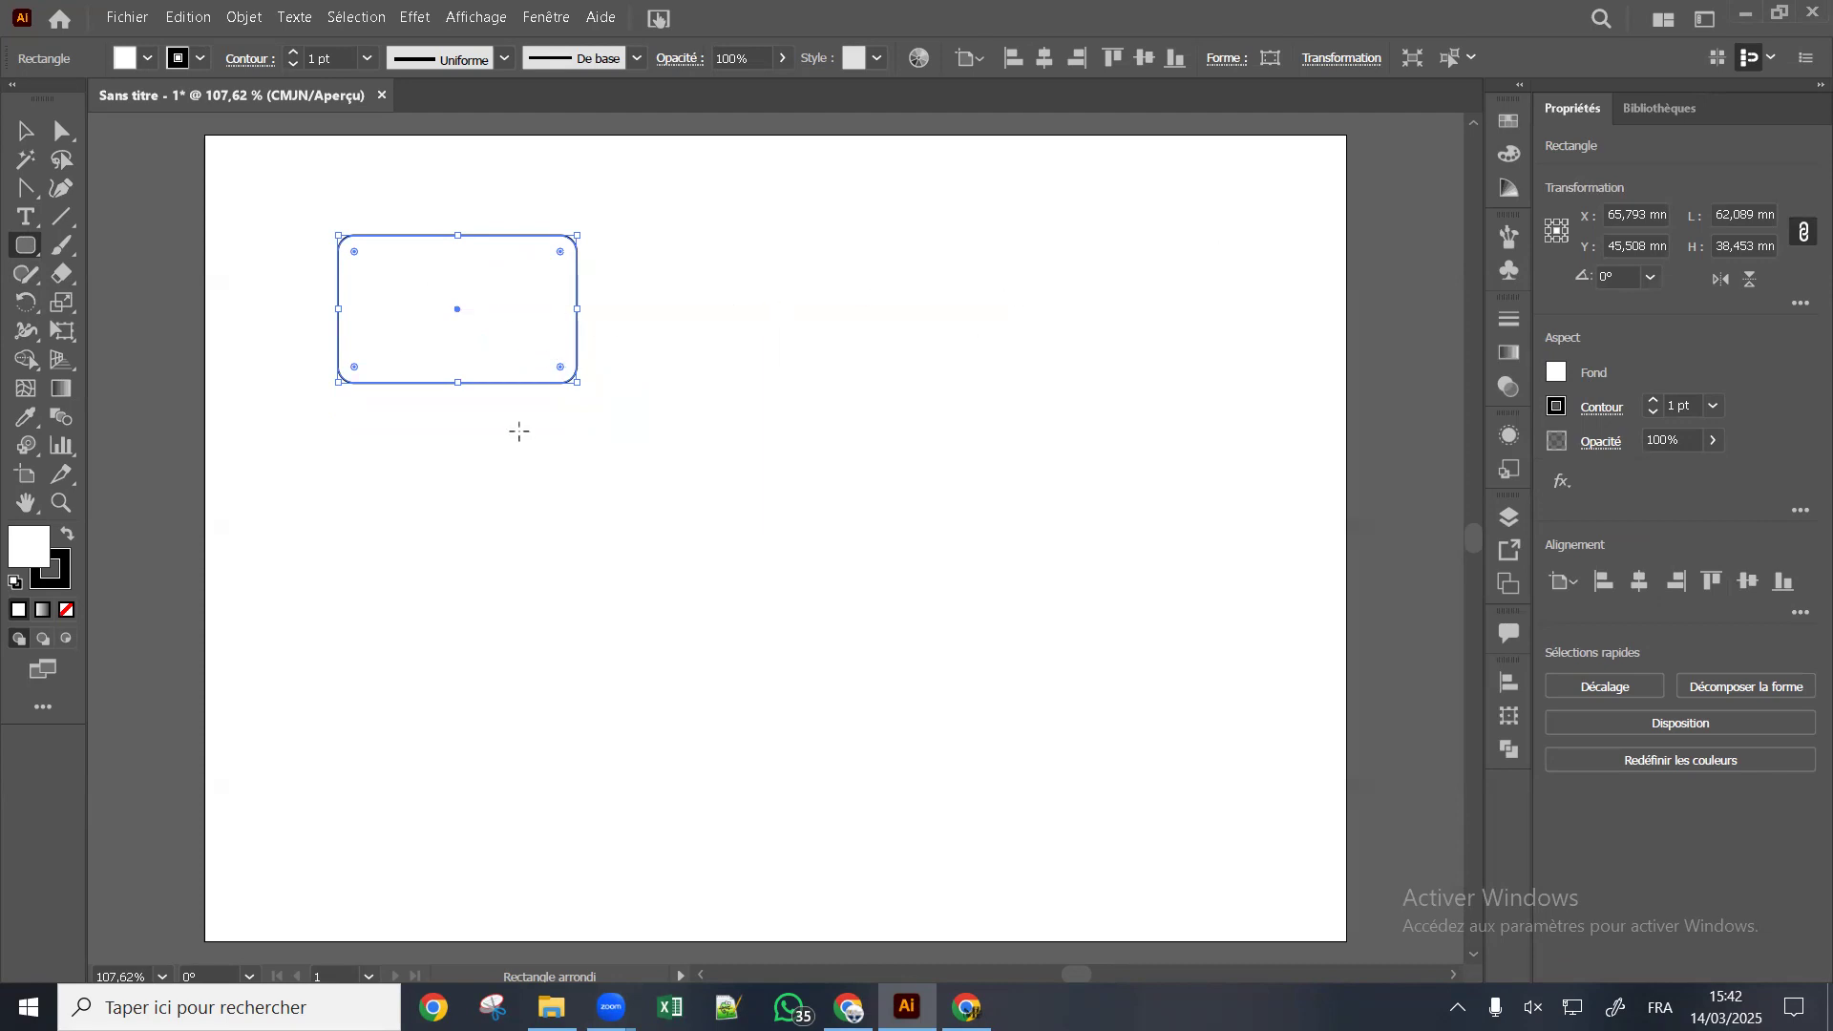
key("Delete")
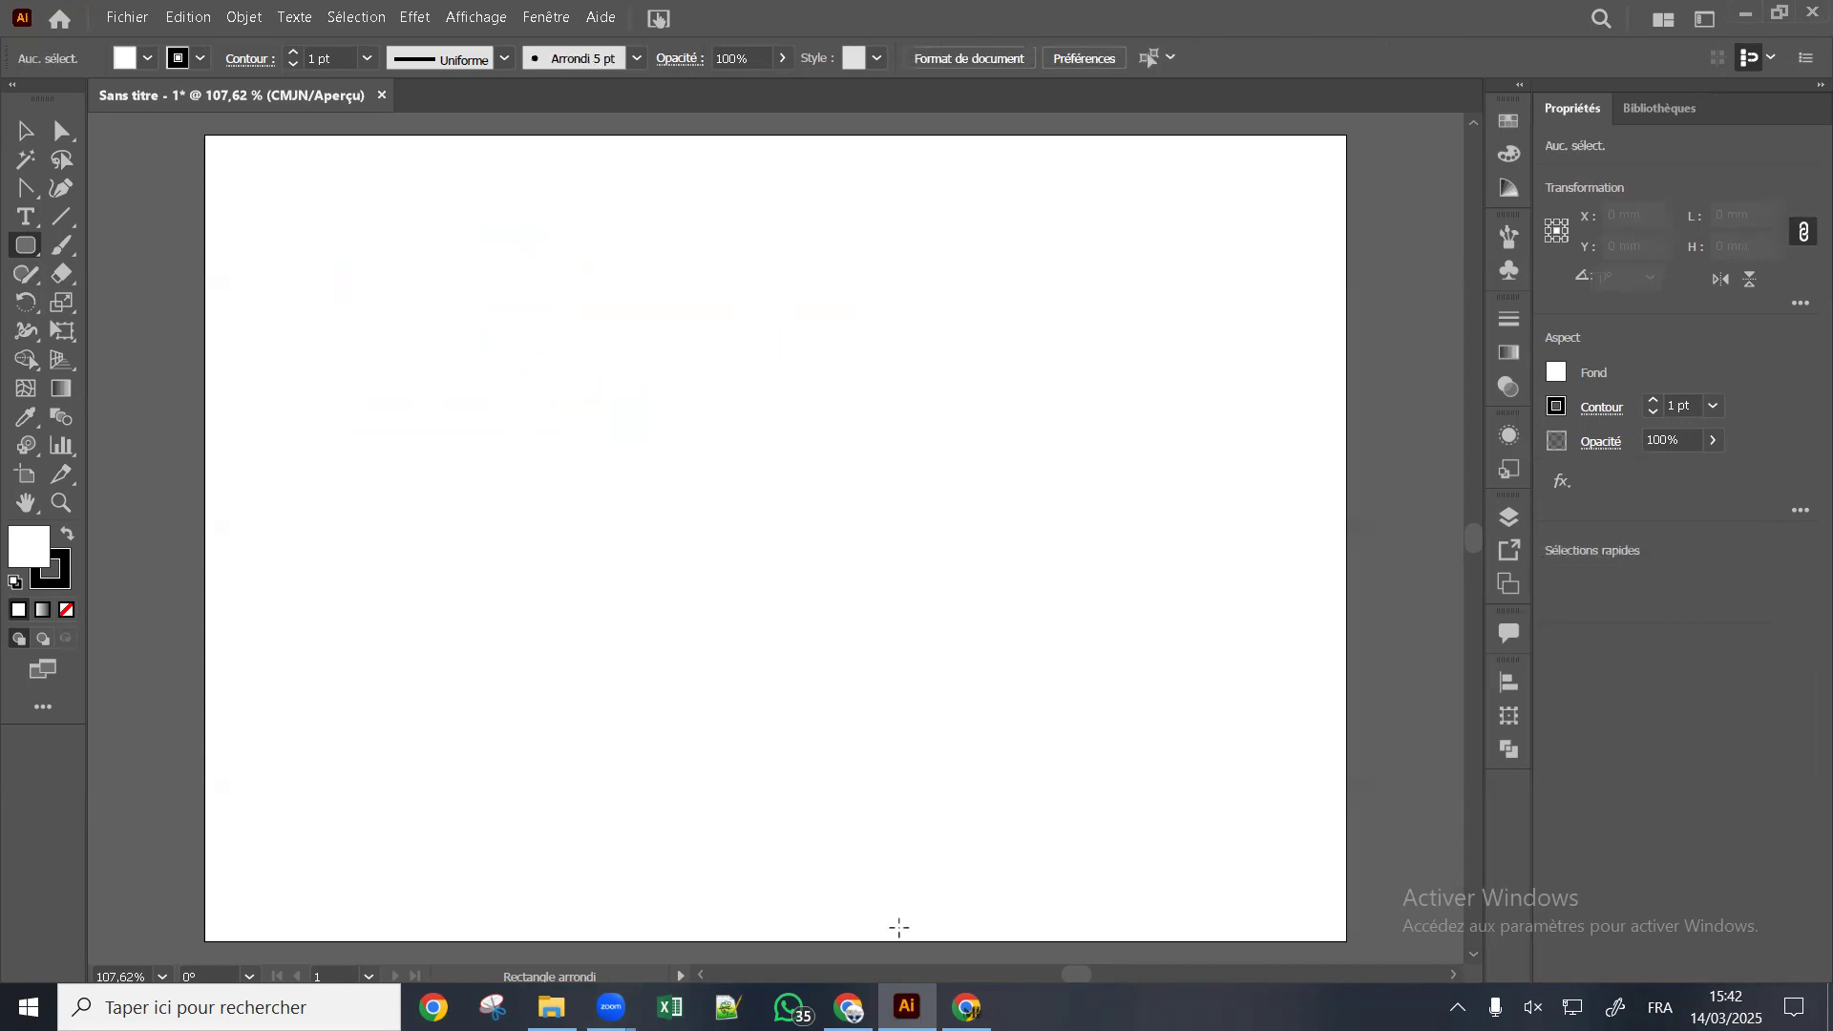
key("v")
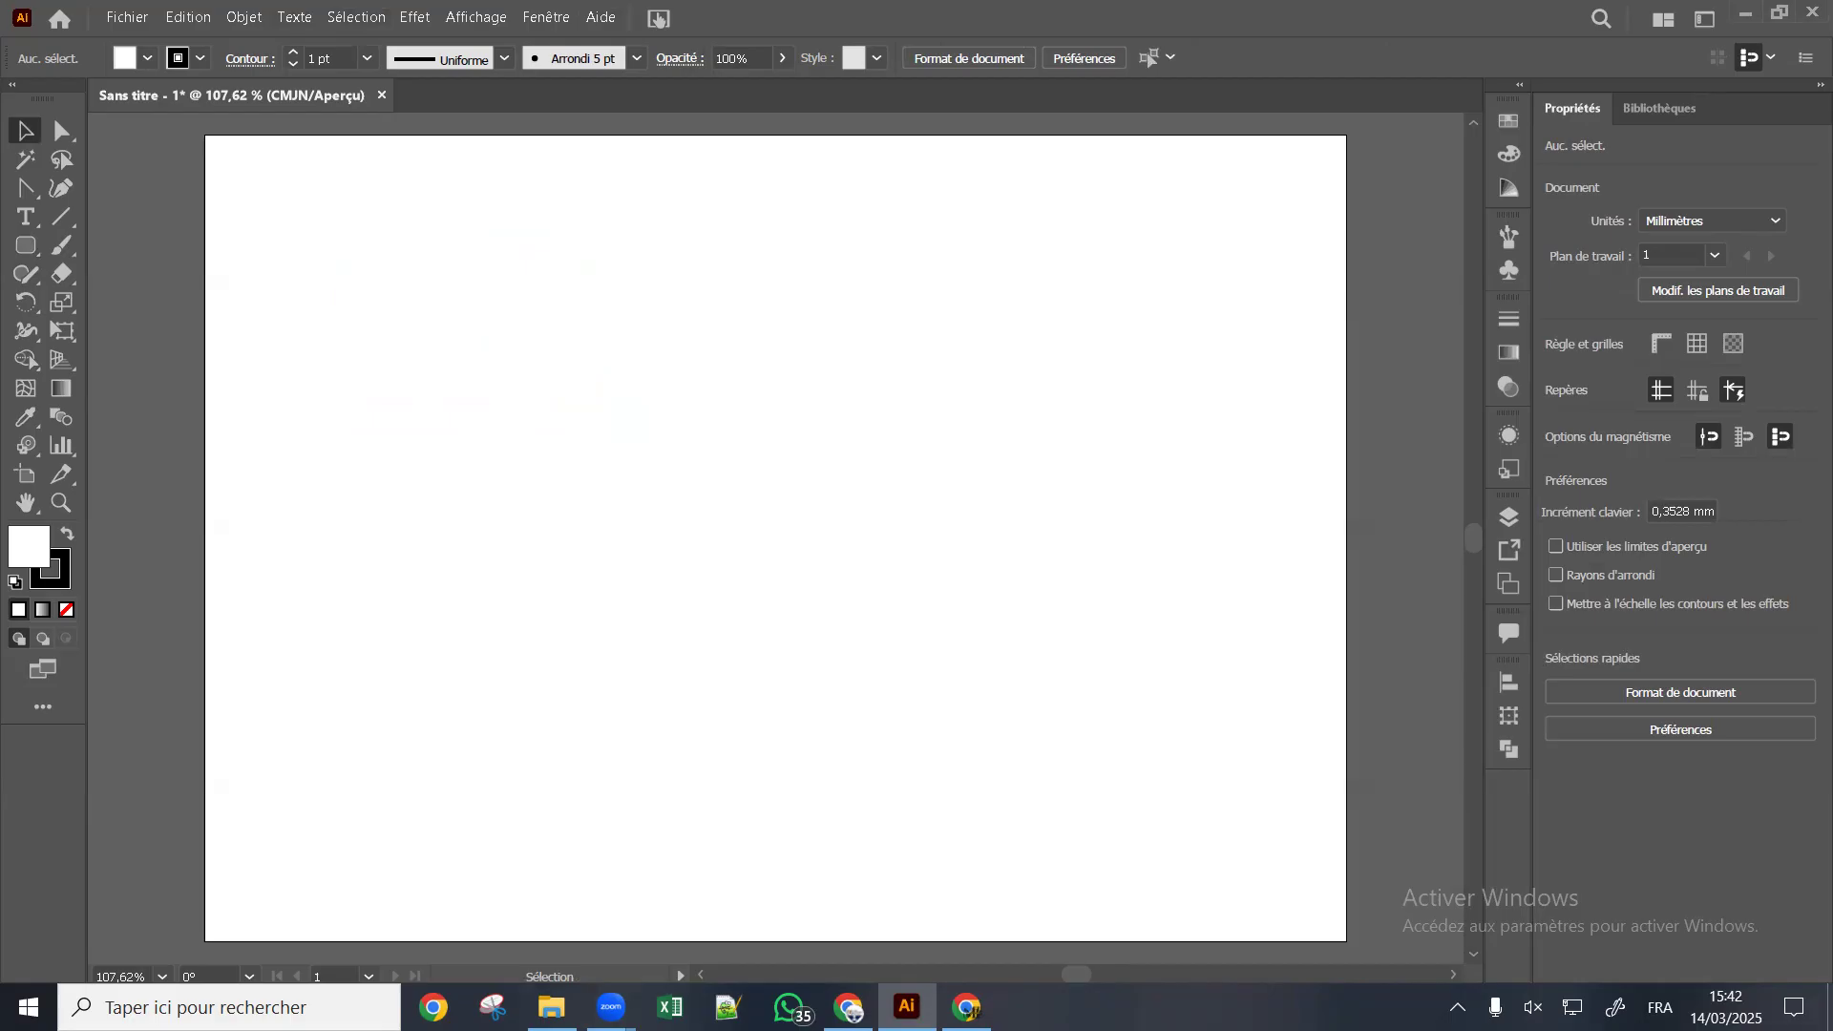
Switch to File Explorer and open Capture d'écran (1736).png from the CMYJ & RGB & Impression folder, keeping one repositioned viewer window
key("alt+Tab")
left_click(643, 532)
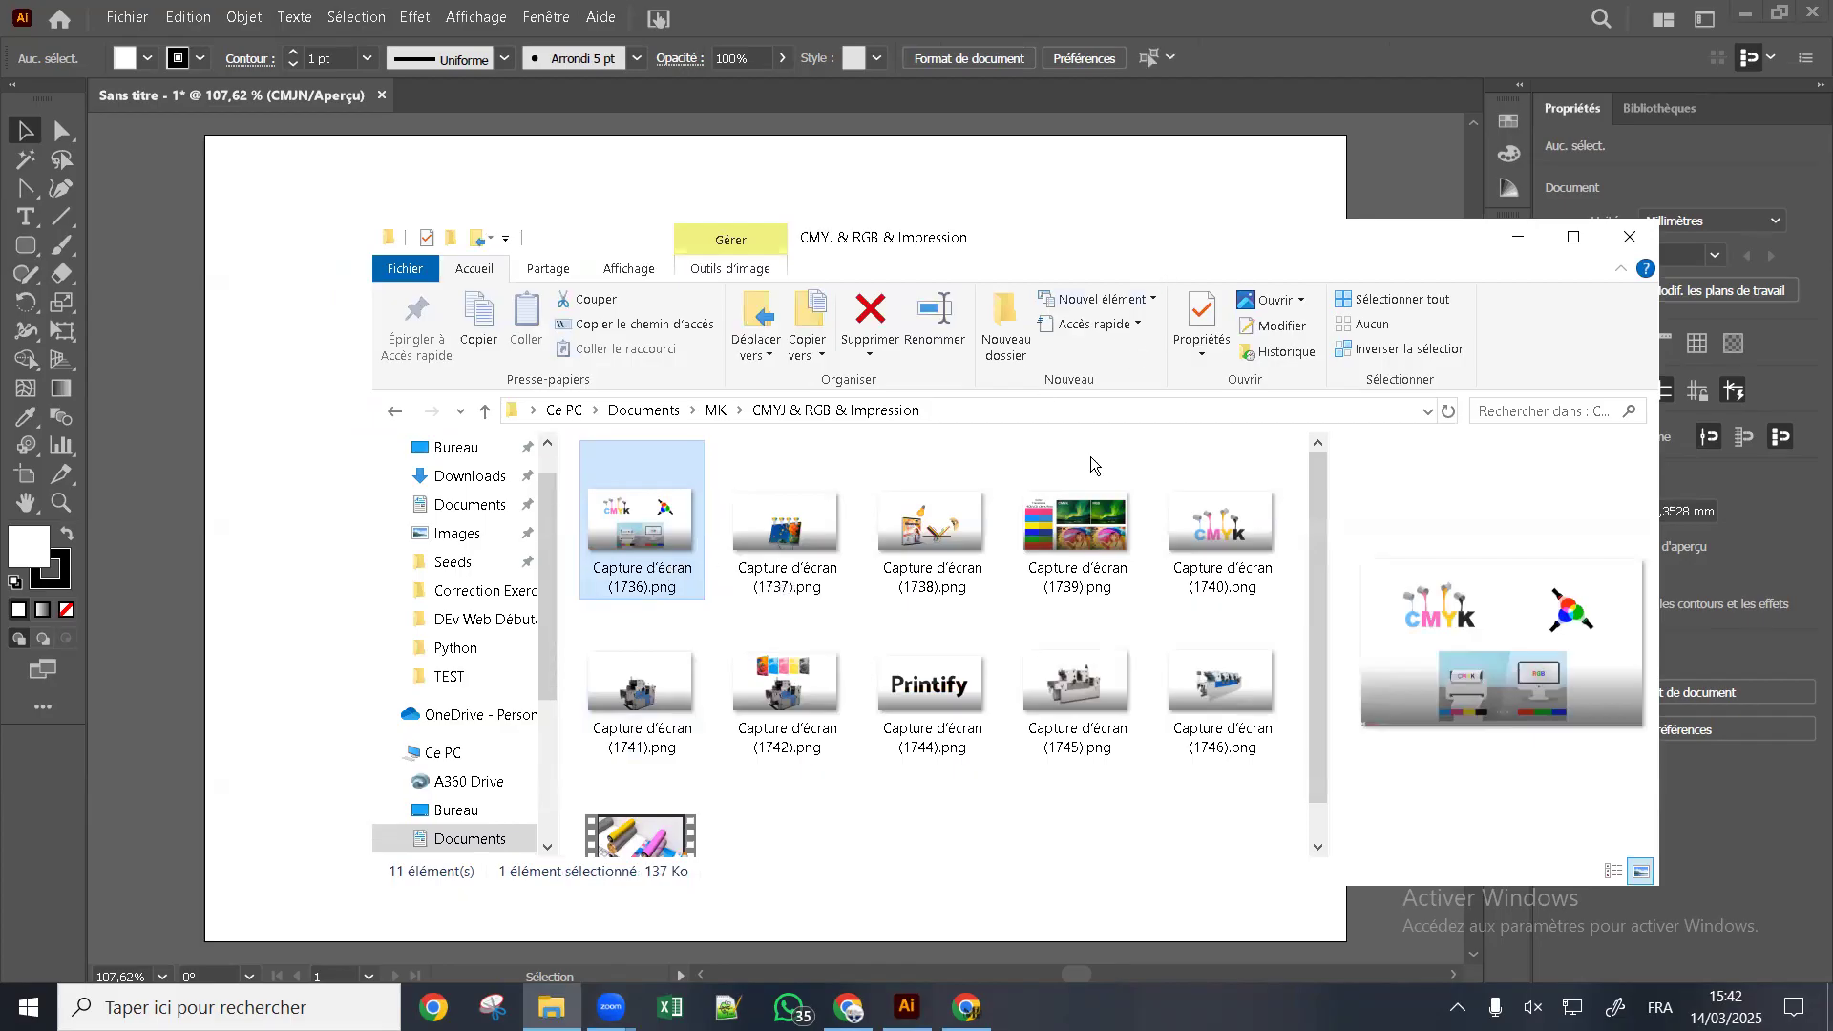
double_click(665, 518)
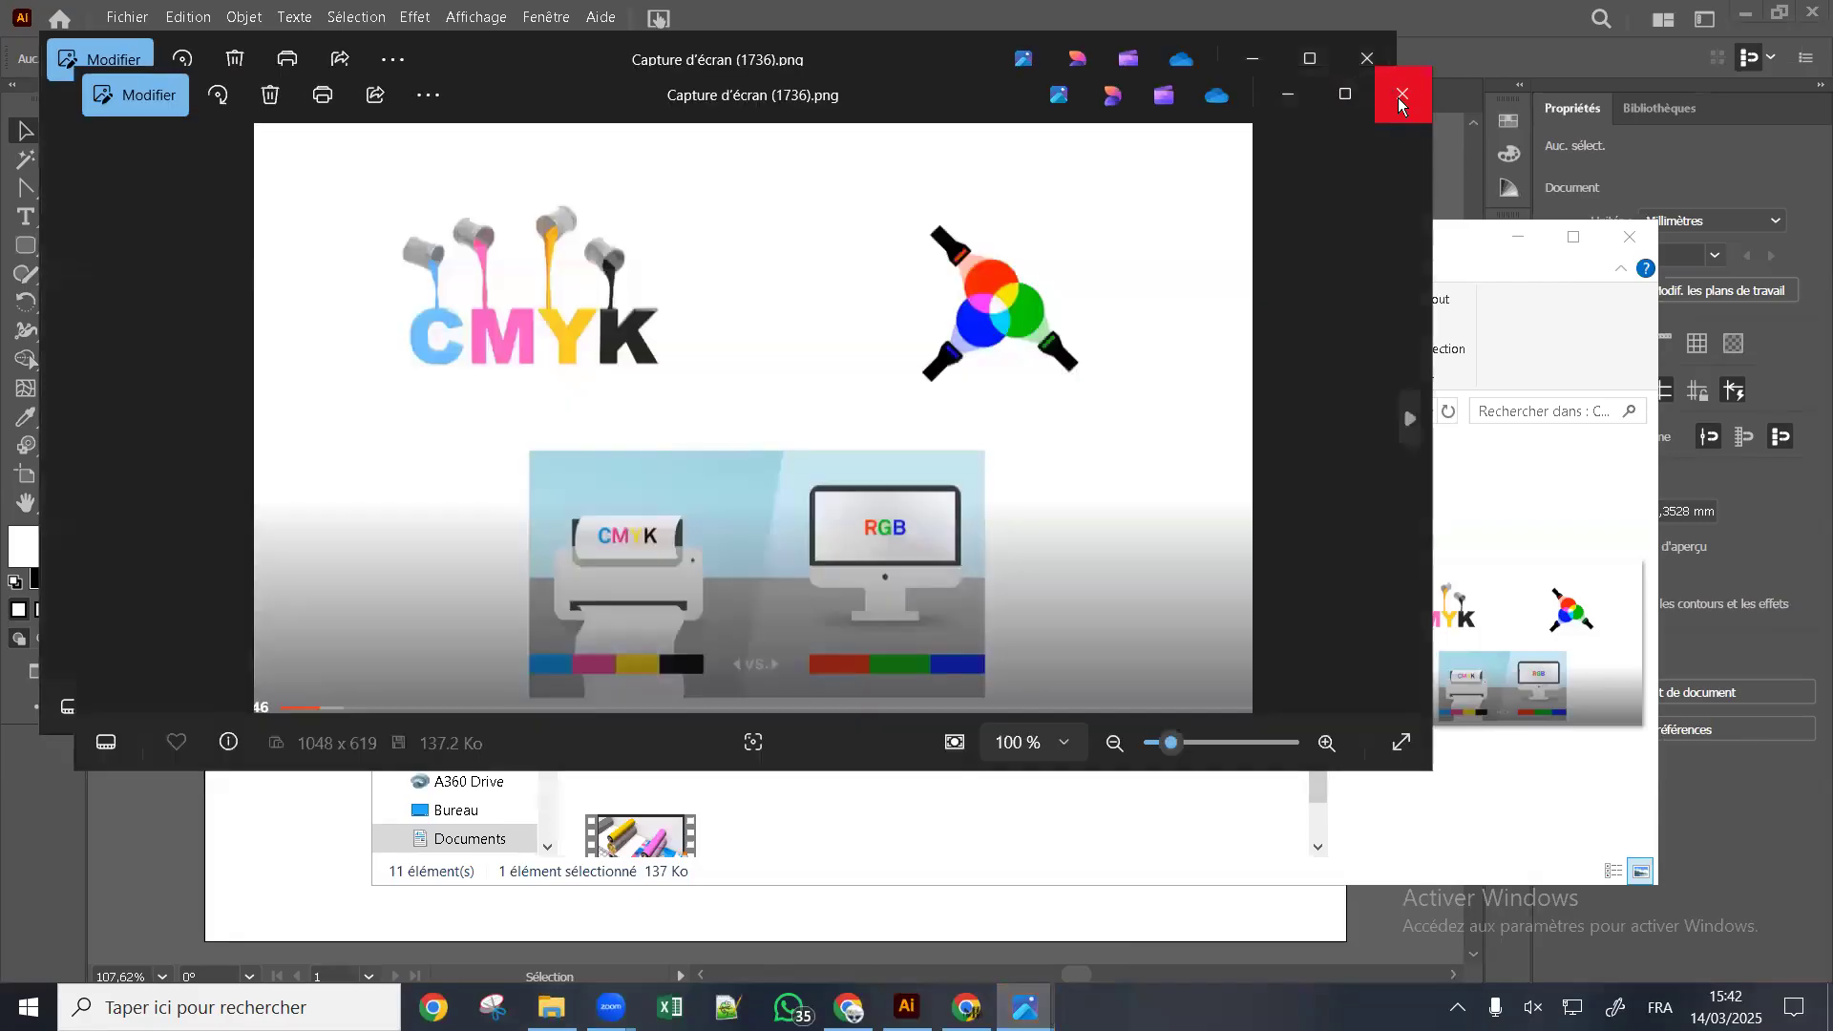
left_click(1398, 97)
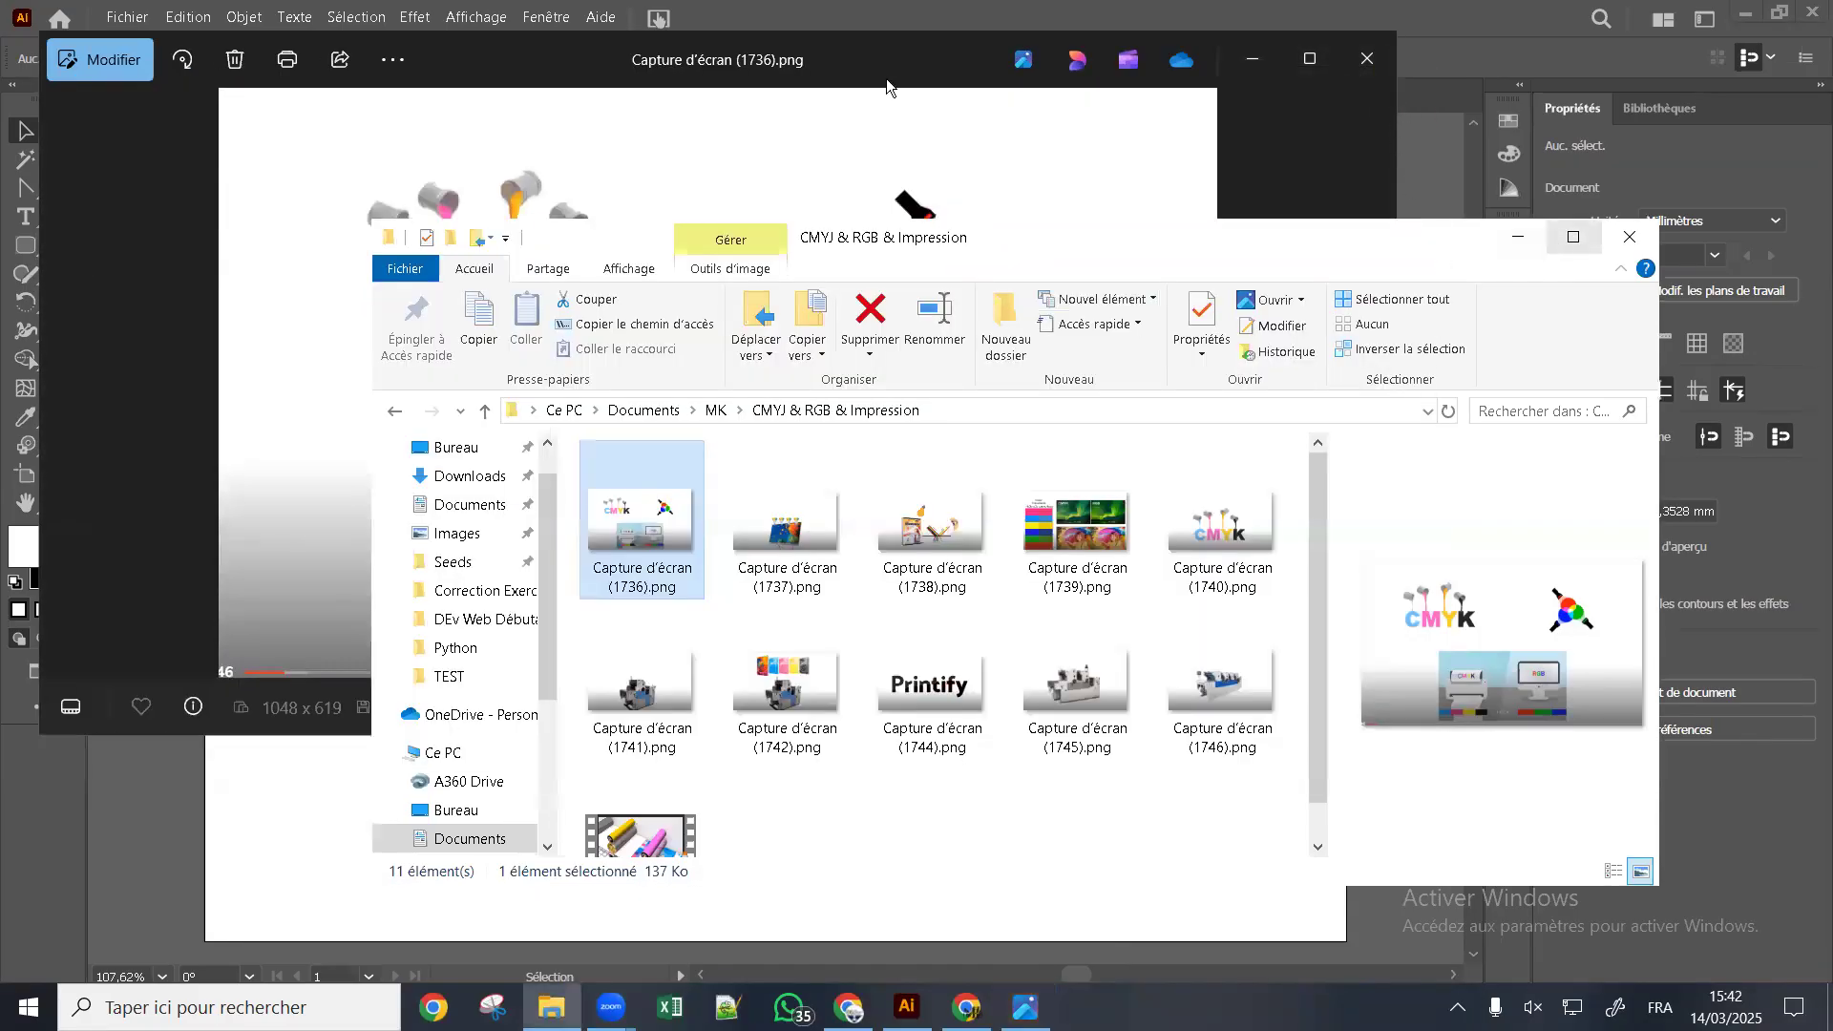
left_click_drag(886, 78, 1069, 197)
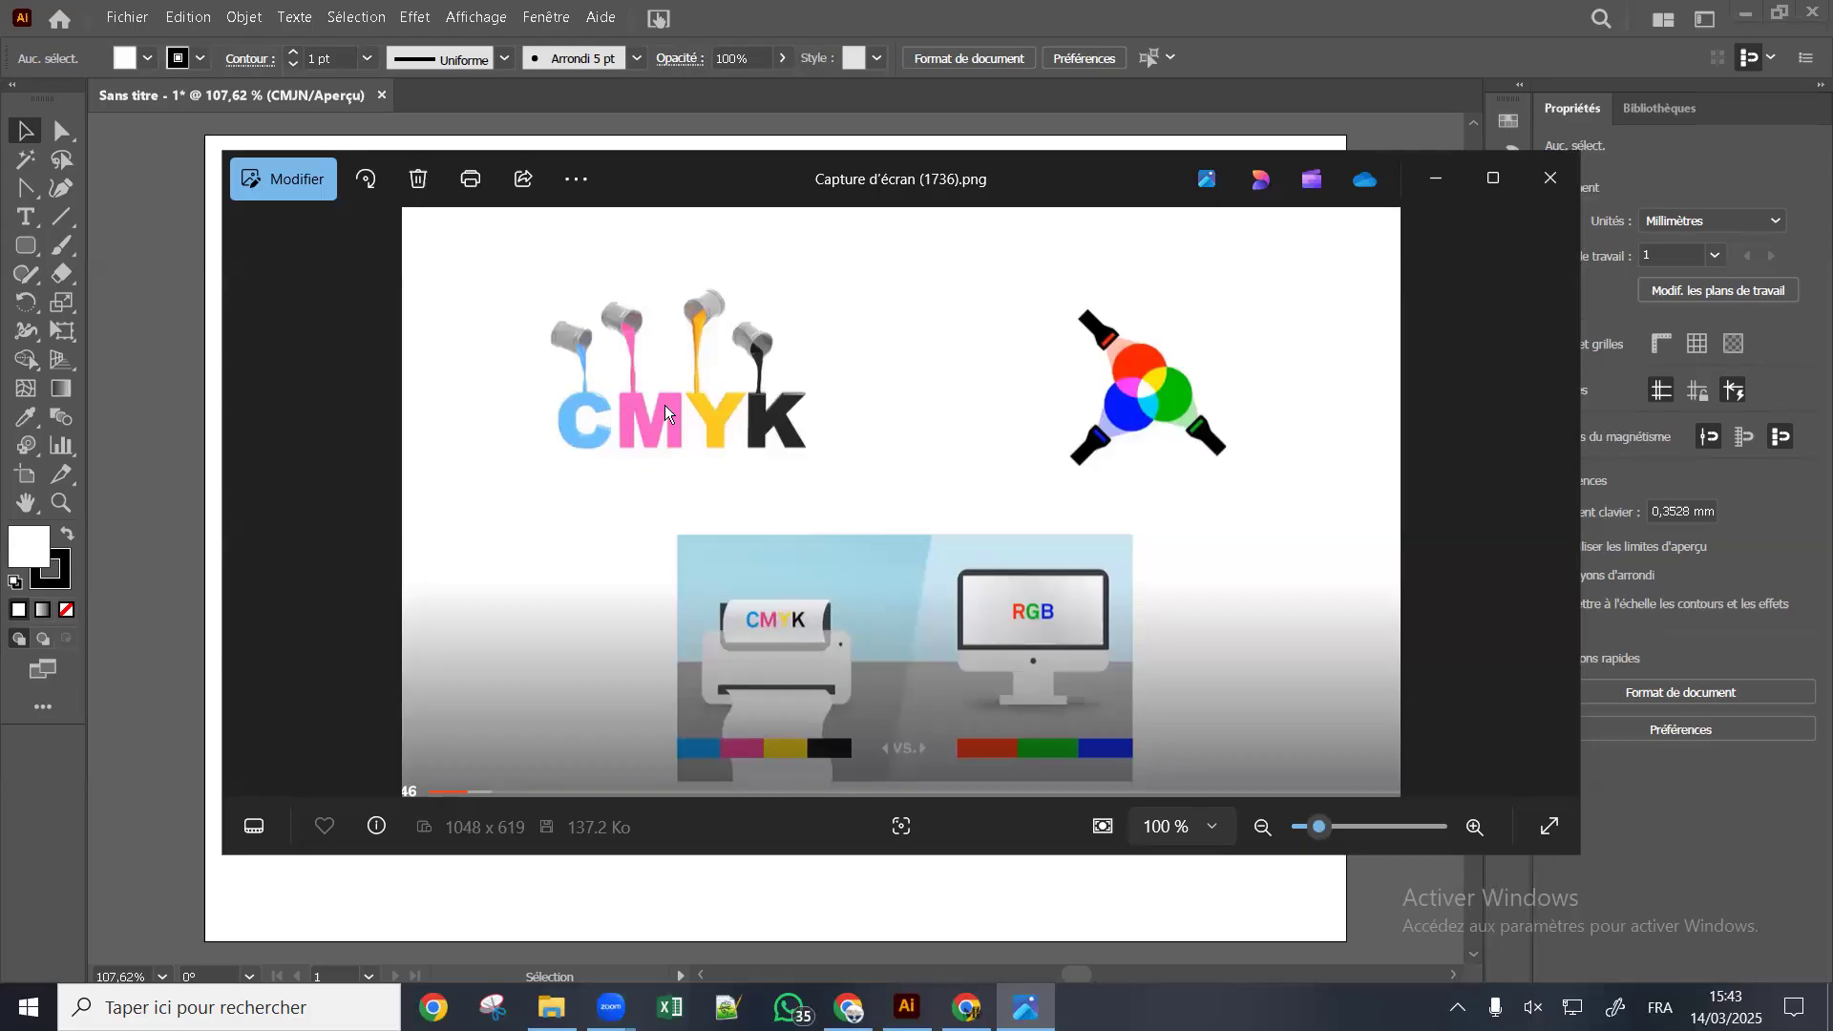
View the images Capture d'écran (1737).png through (1741).png in order, covering screen light, reflected light, CMYK versus RGB and a printing press
left_click(1557, 504)
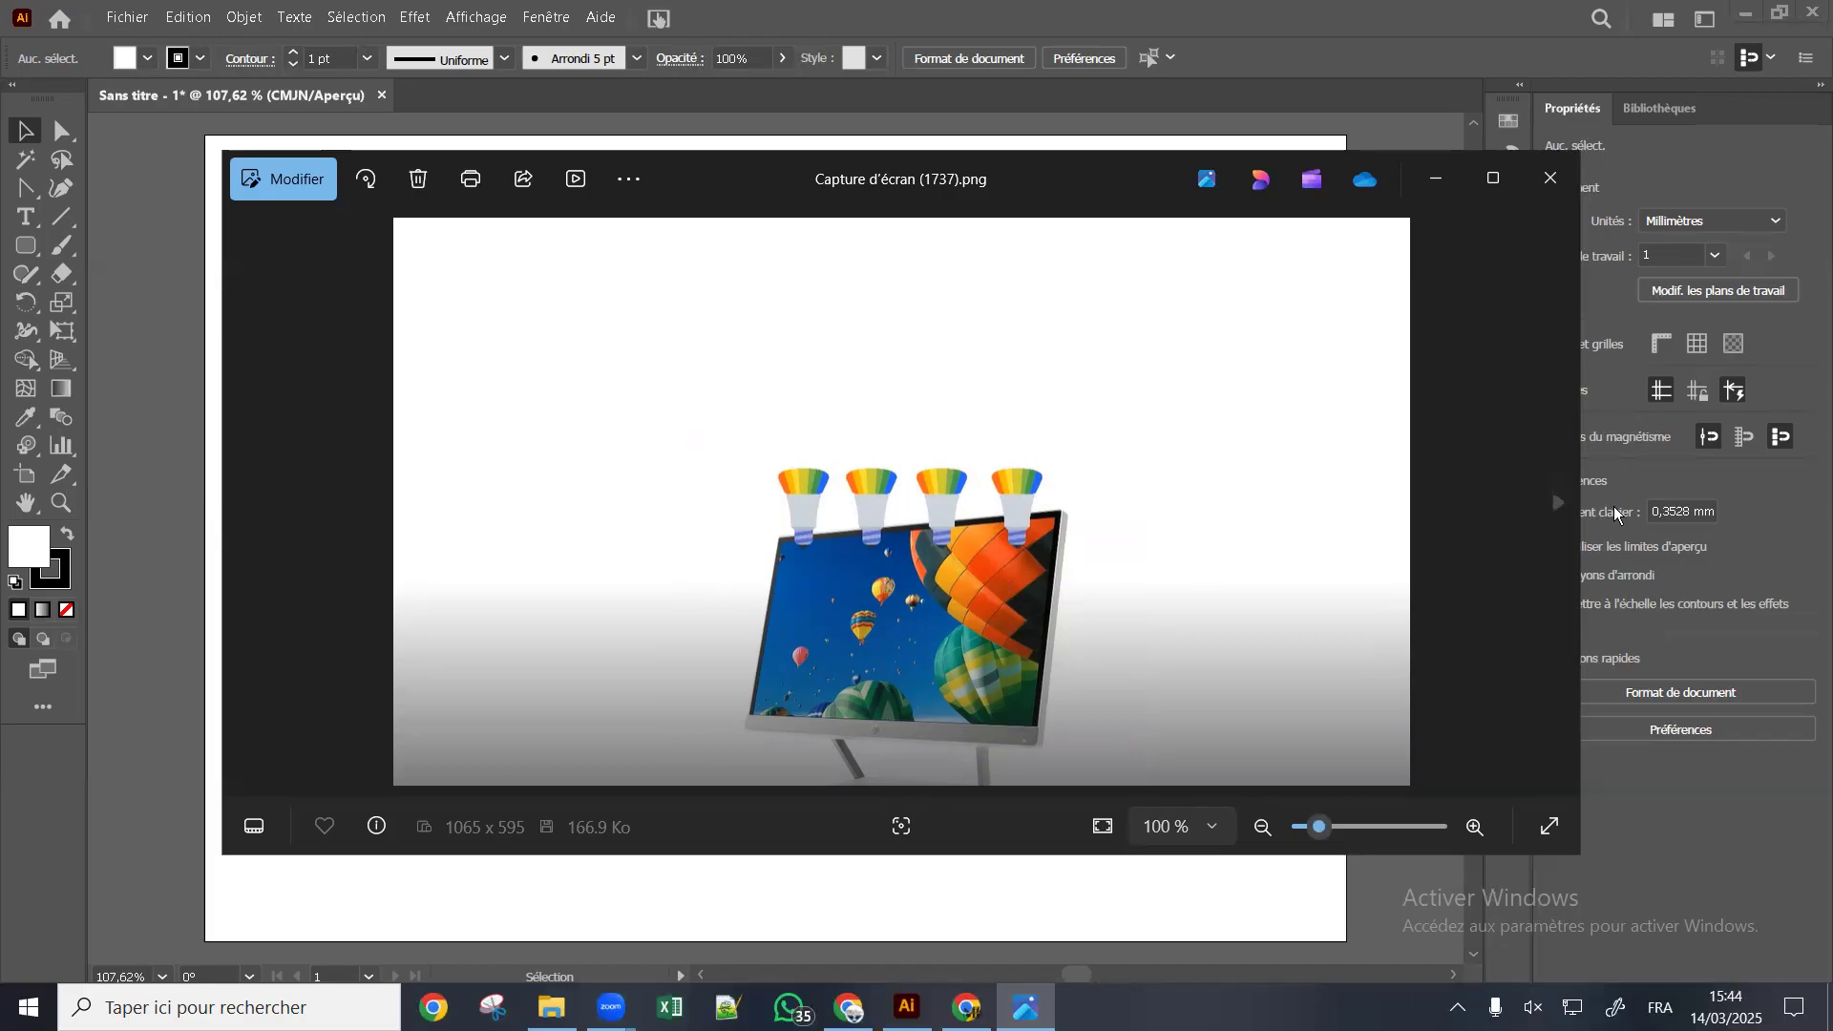
left_click(1557, 506)
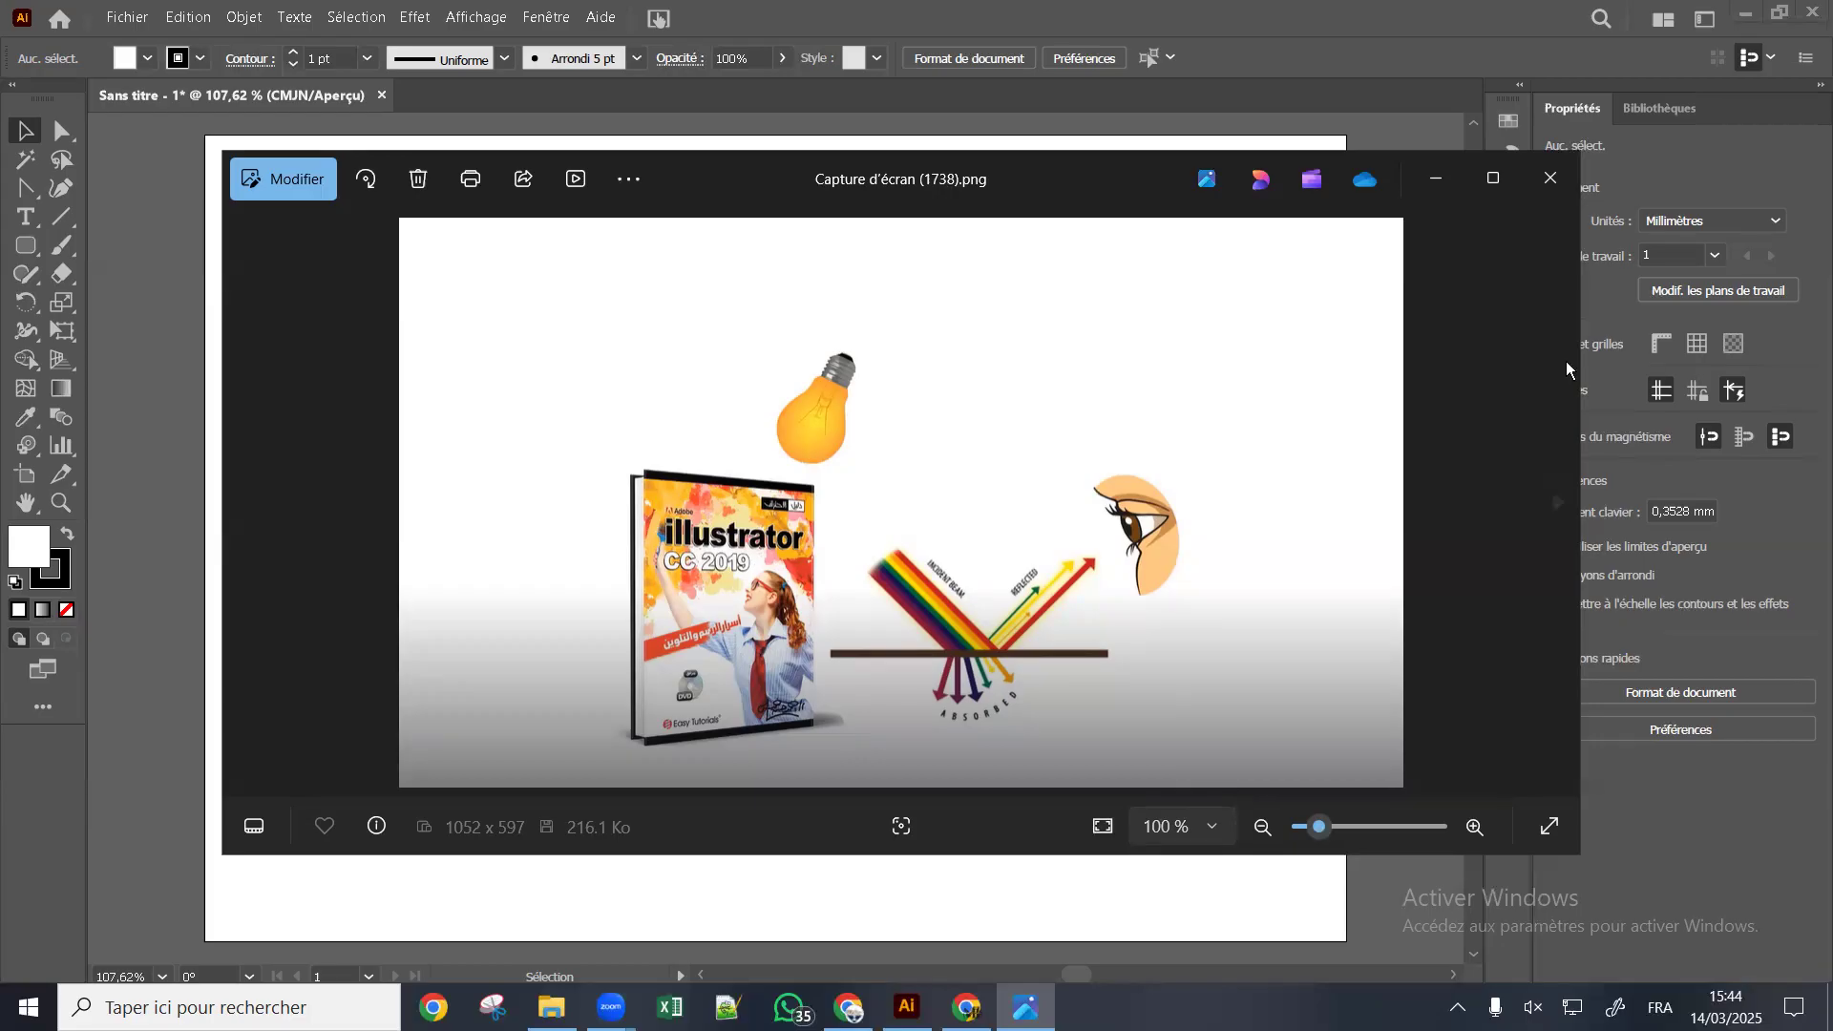
left_click(1557, 502)
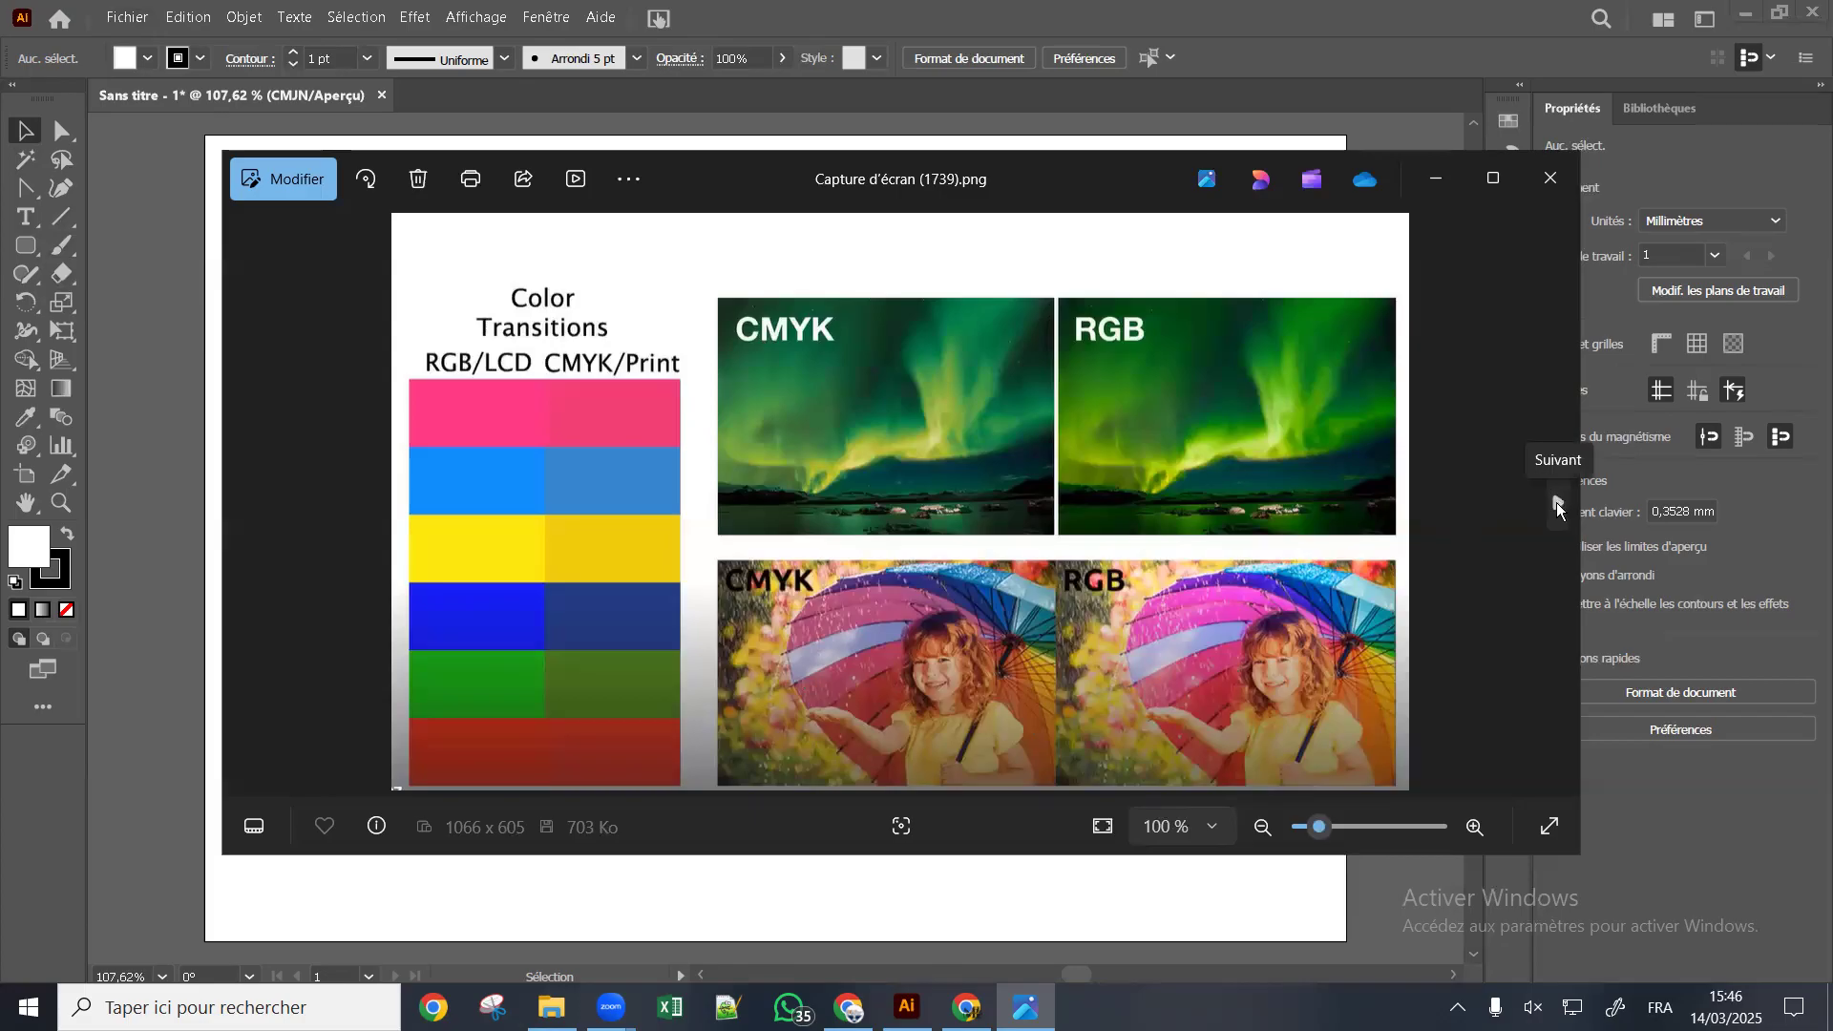
left_click(1556, 502)
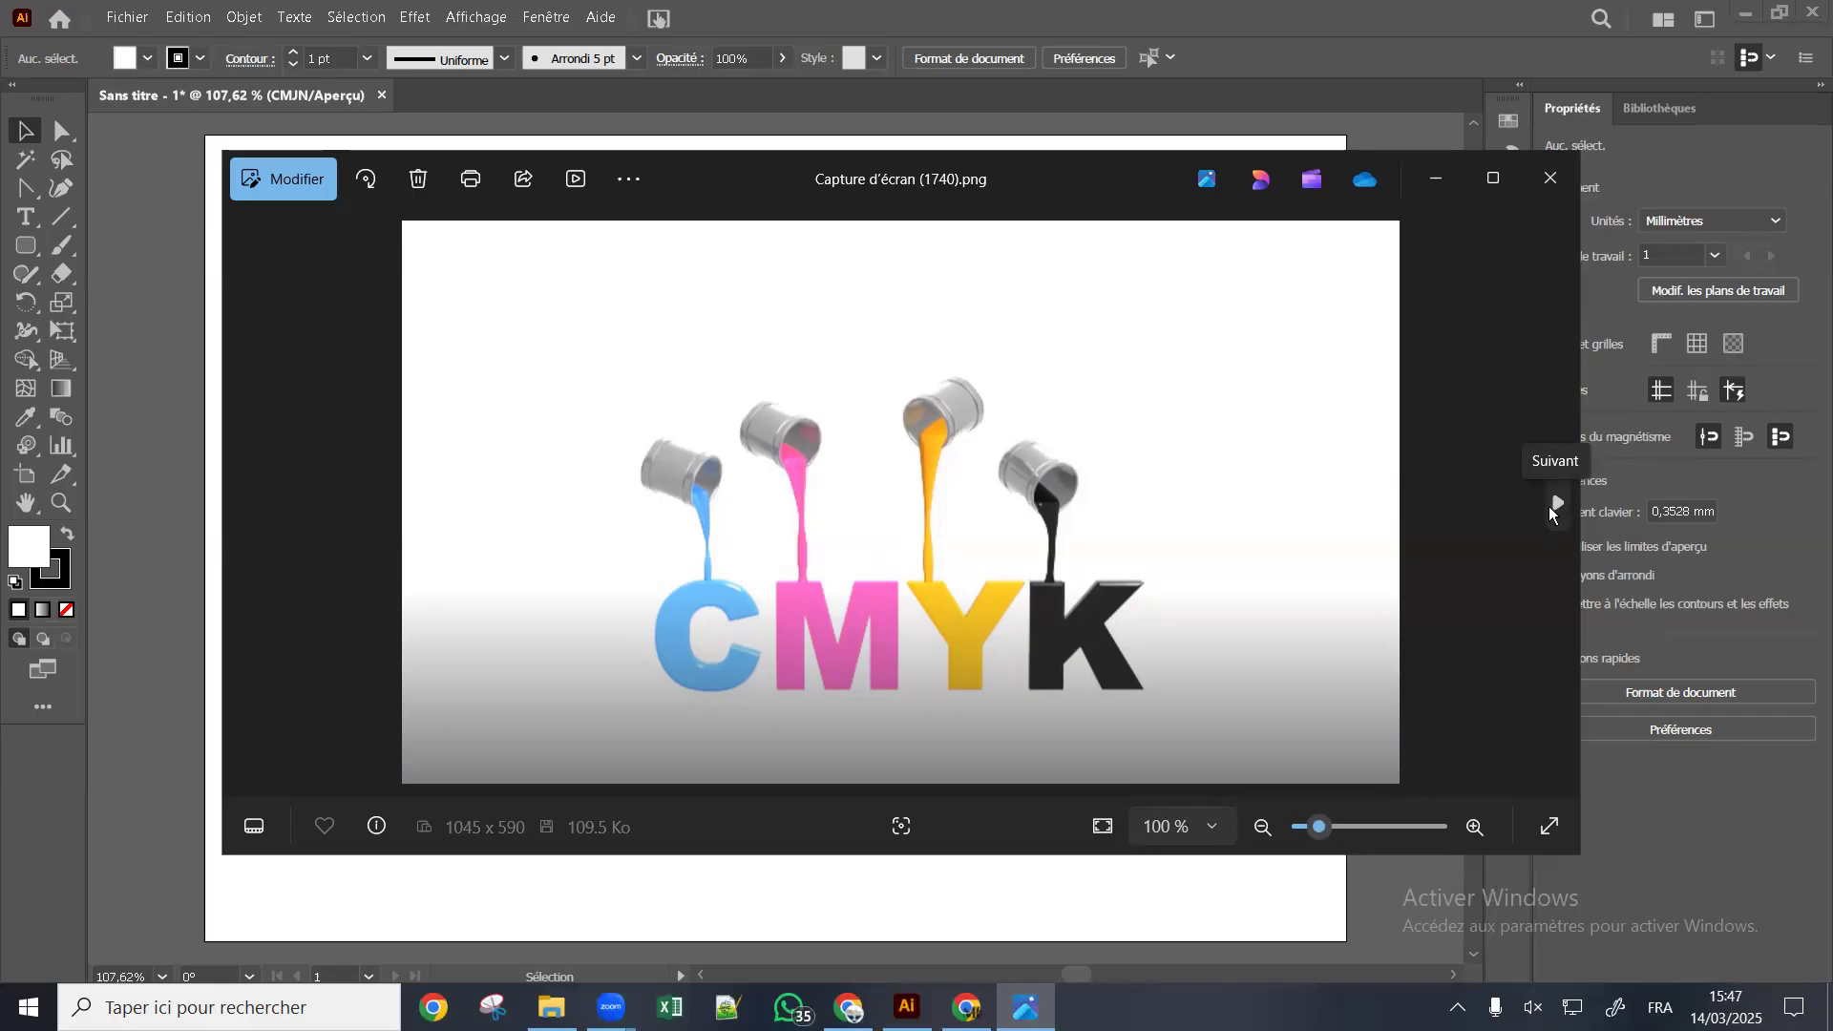
left_click(1550, 508)
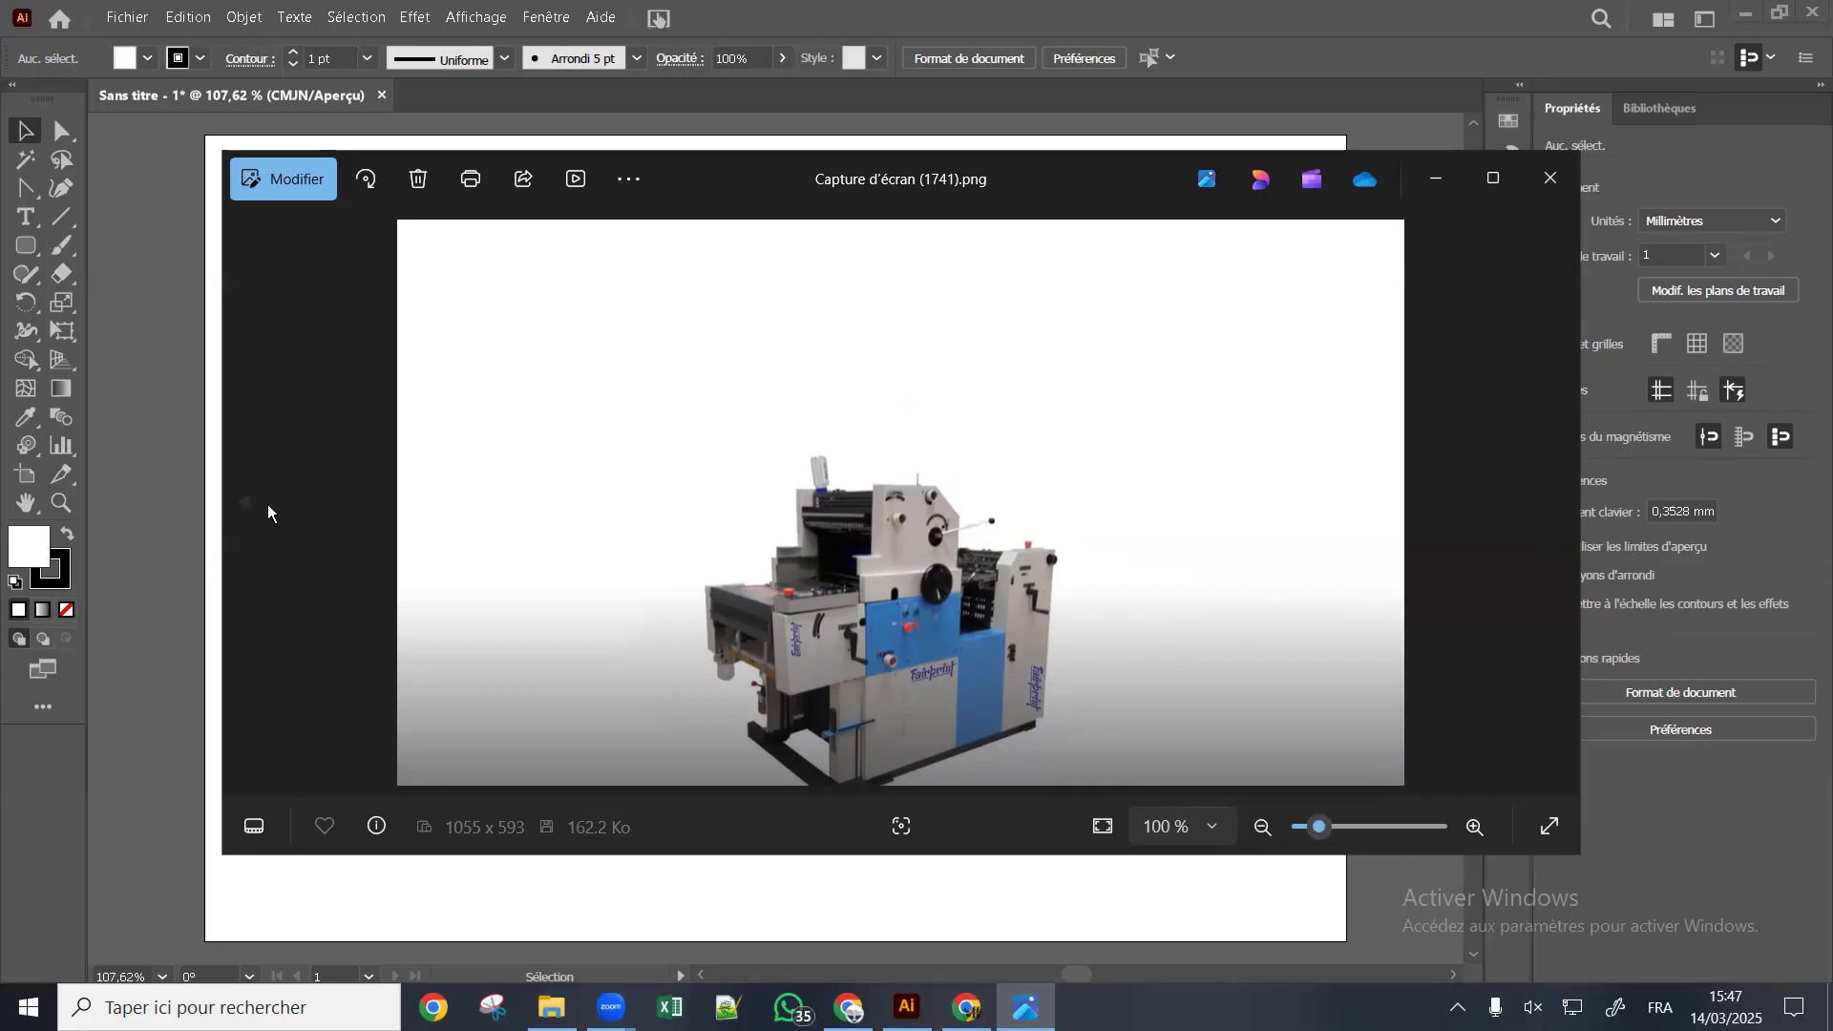
Revisit the CMYK versus RGB comparison and the CMYK paint letters, and return to the printing press image (1741)
left_click(239, 505)
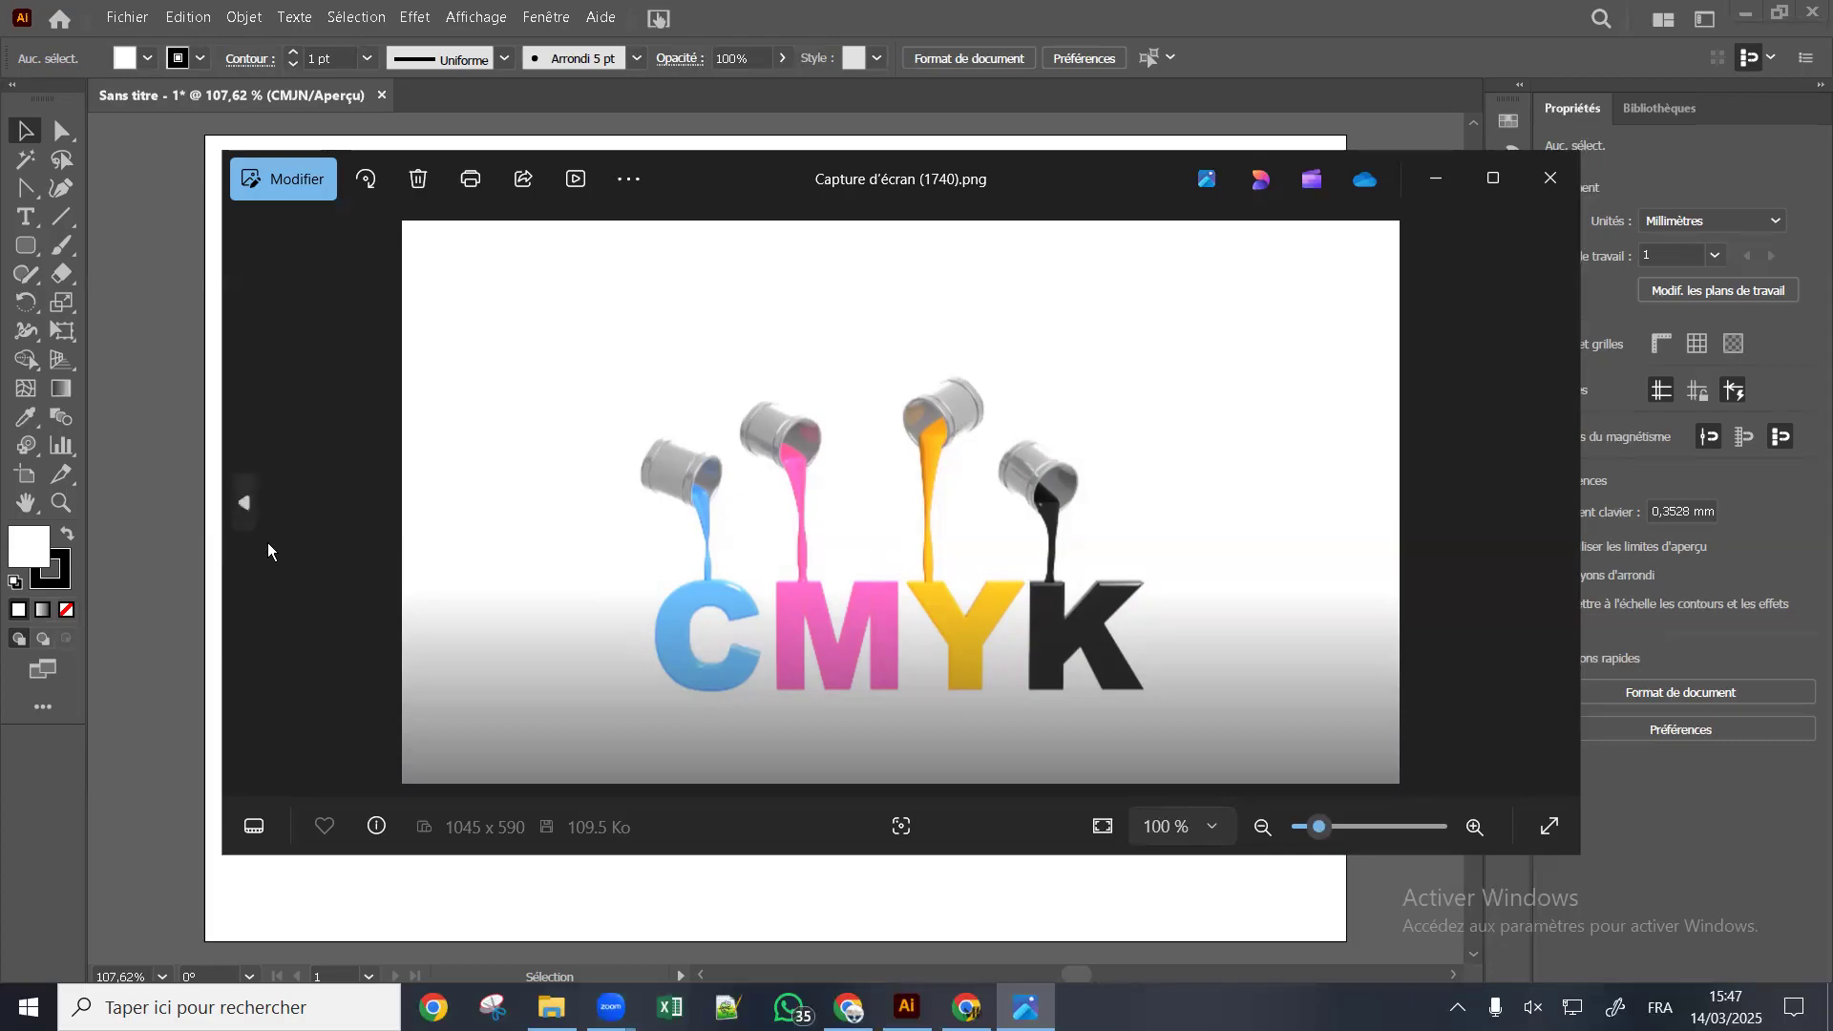
left_click(241, 504)
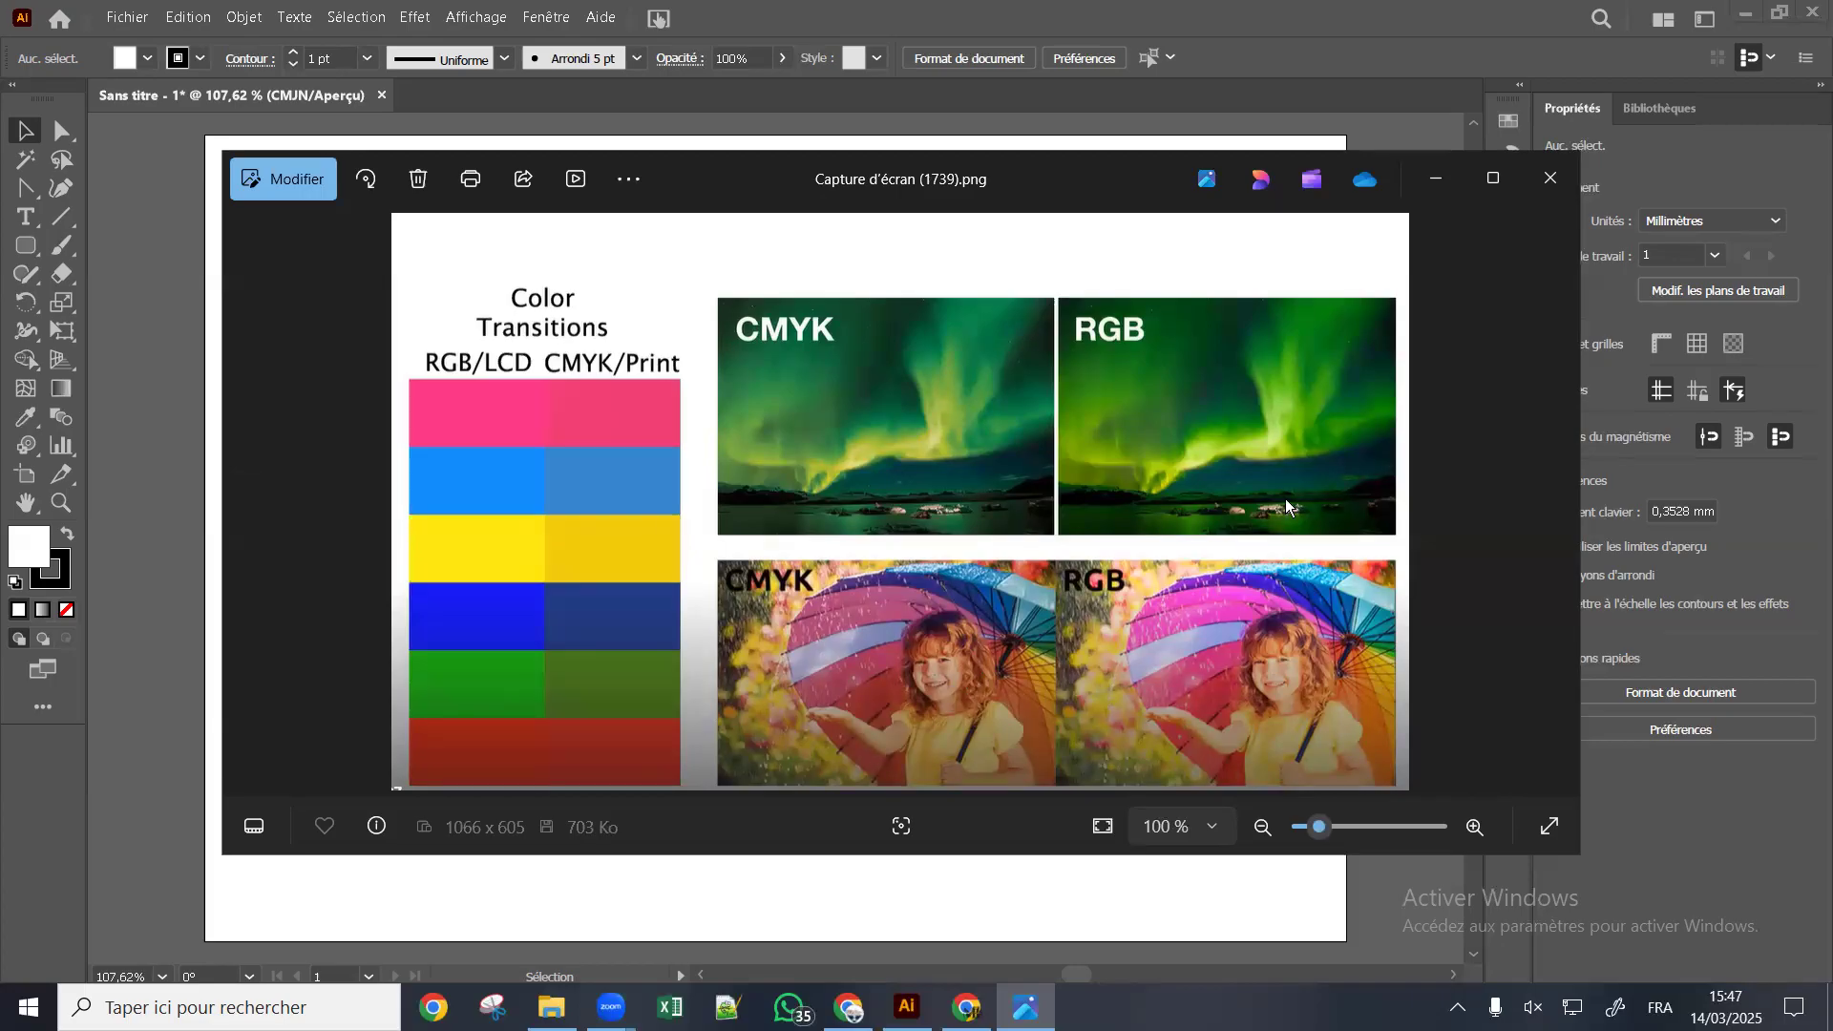
left_click(1556, 506)
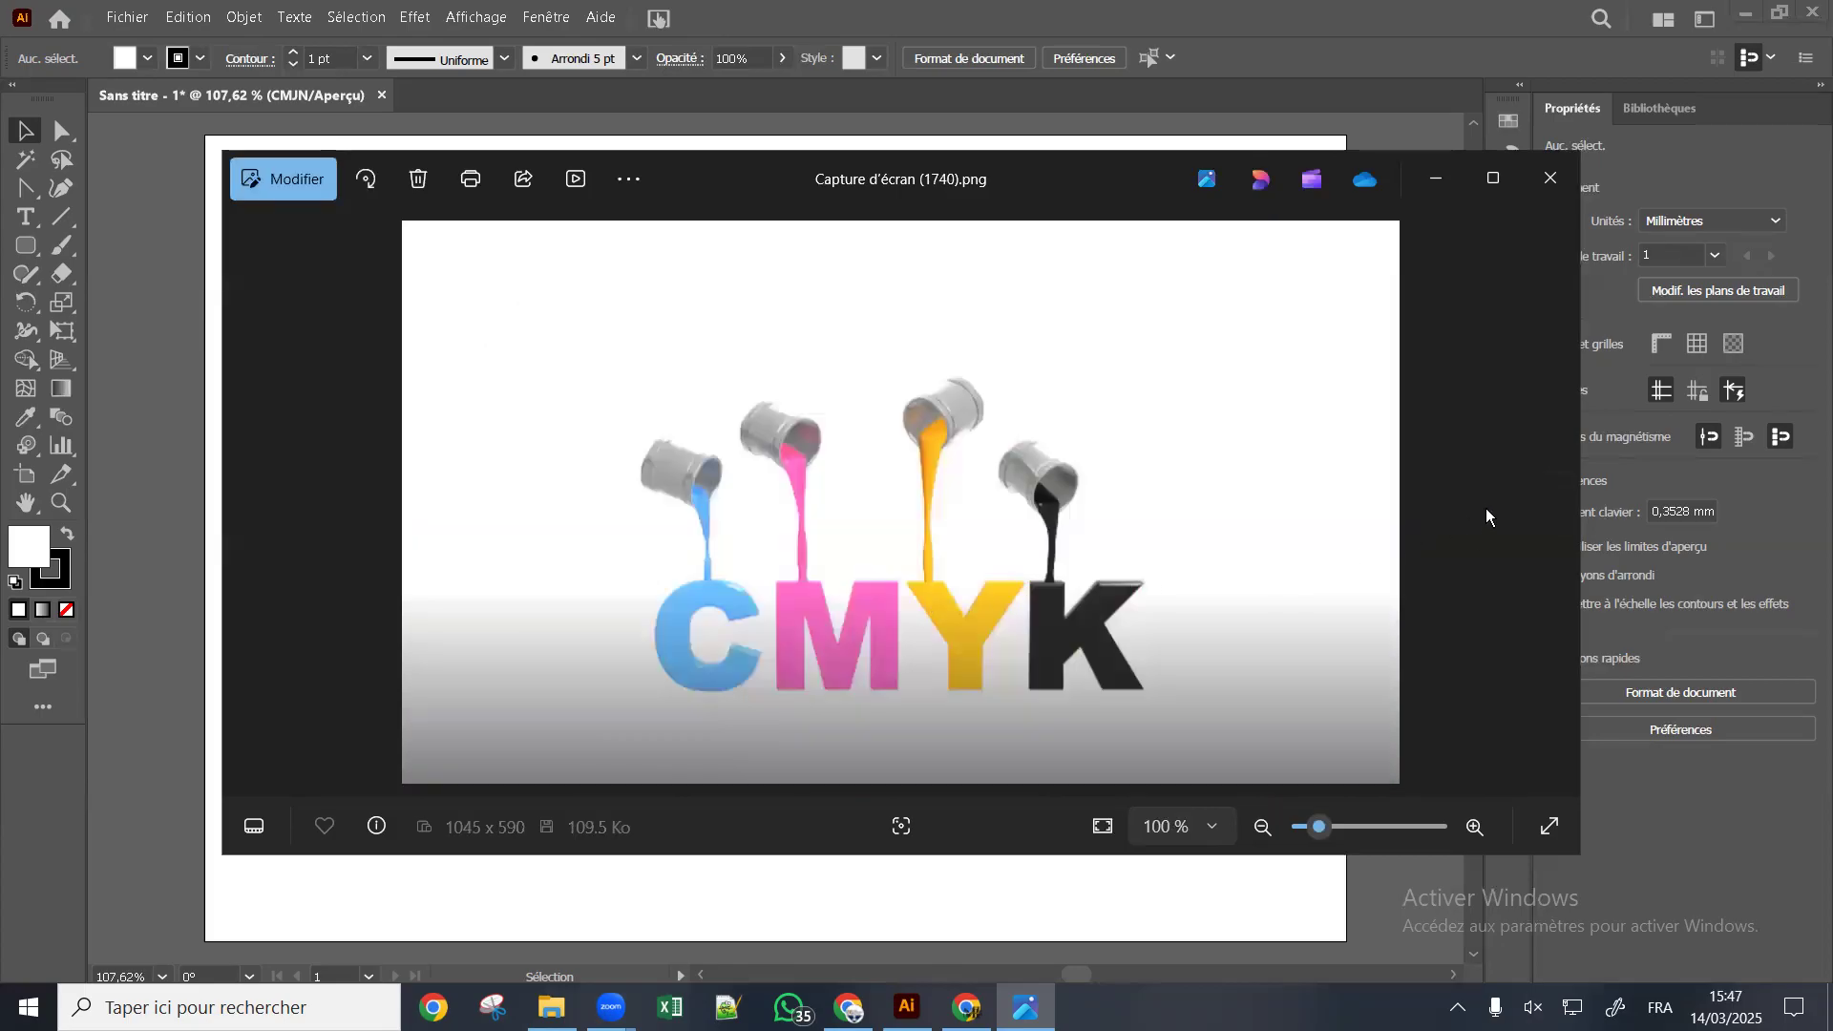
left_click(1554, 506)
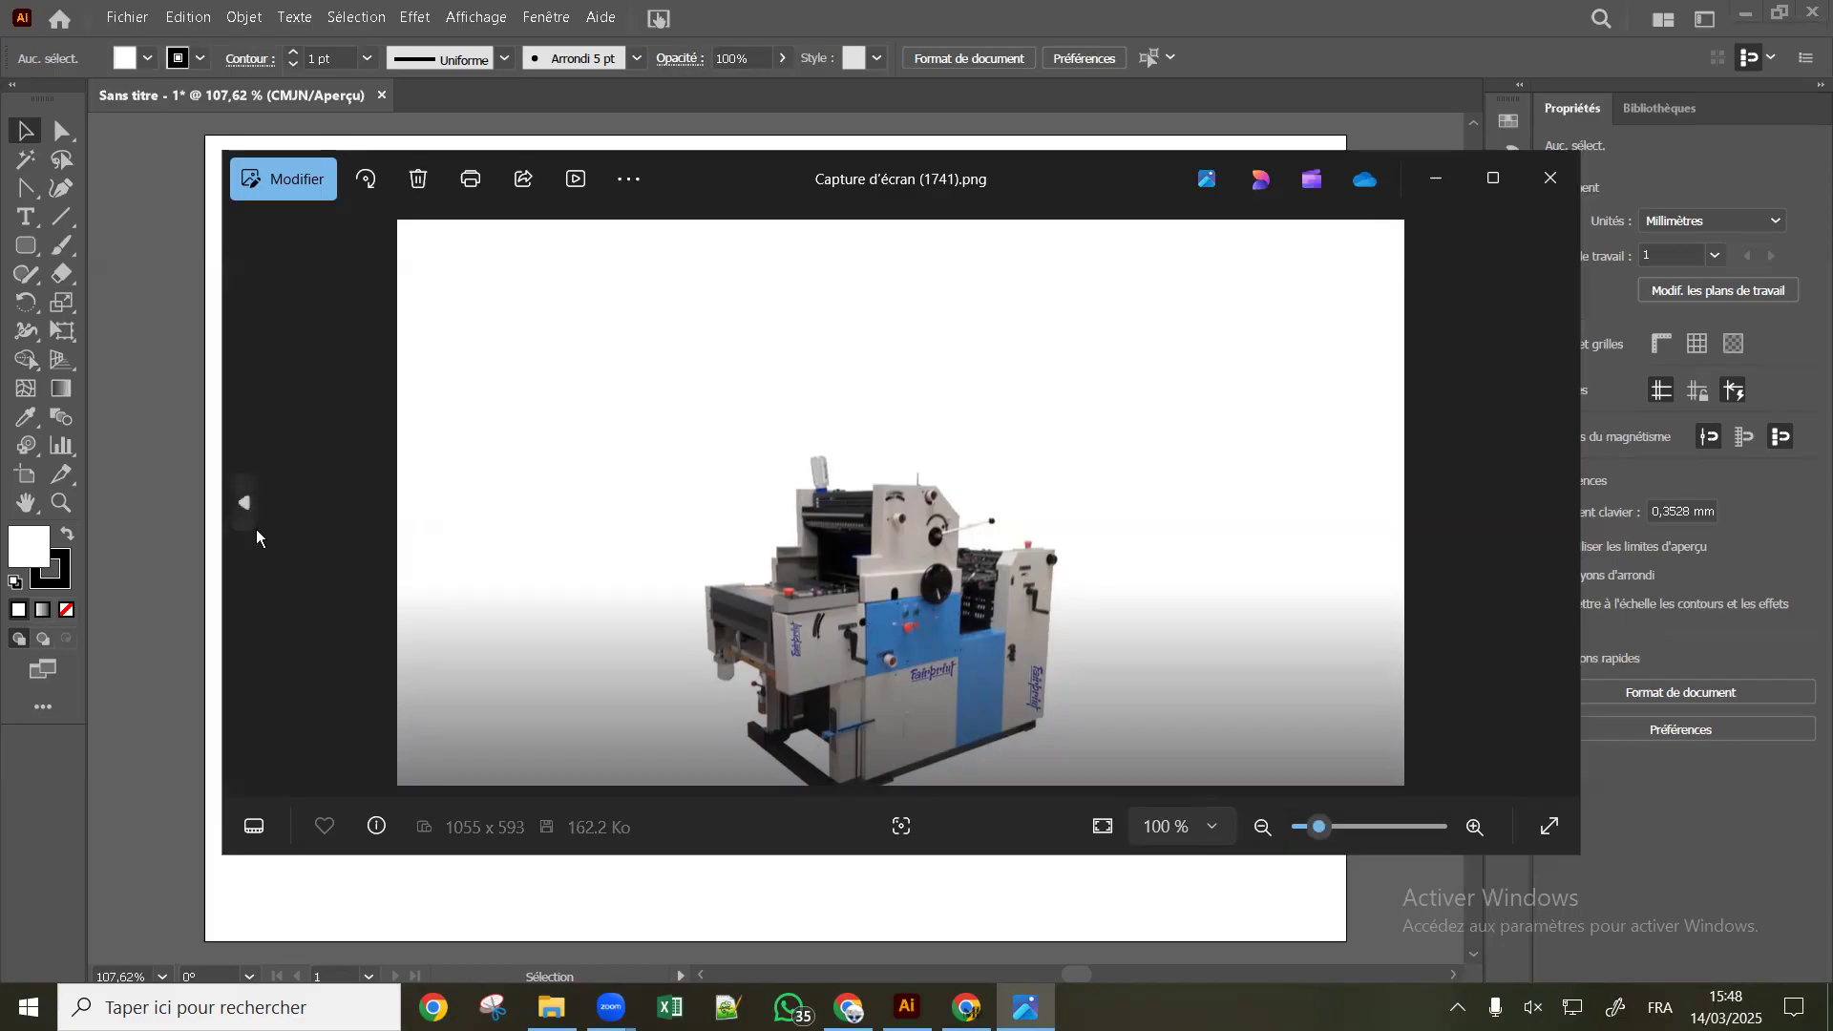
left_click(245, 504)
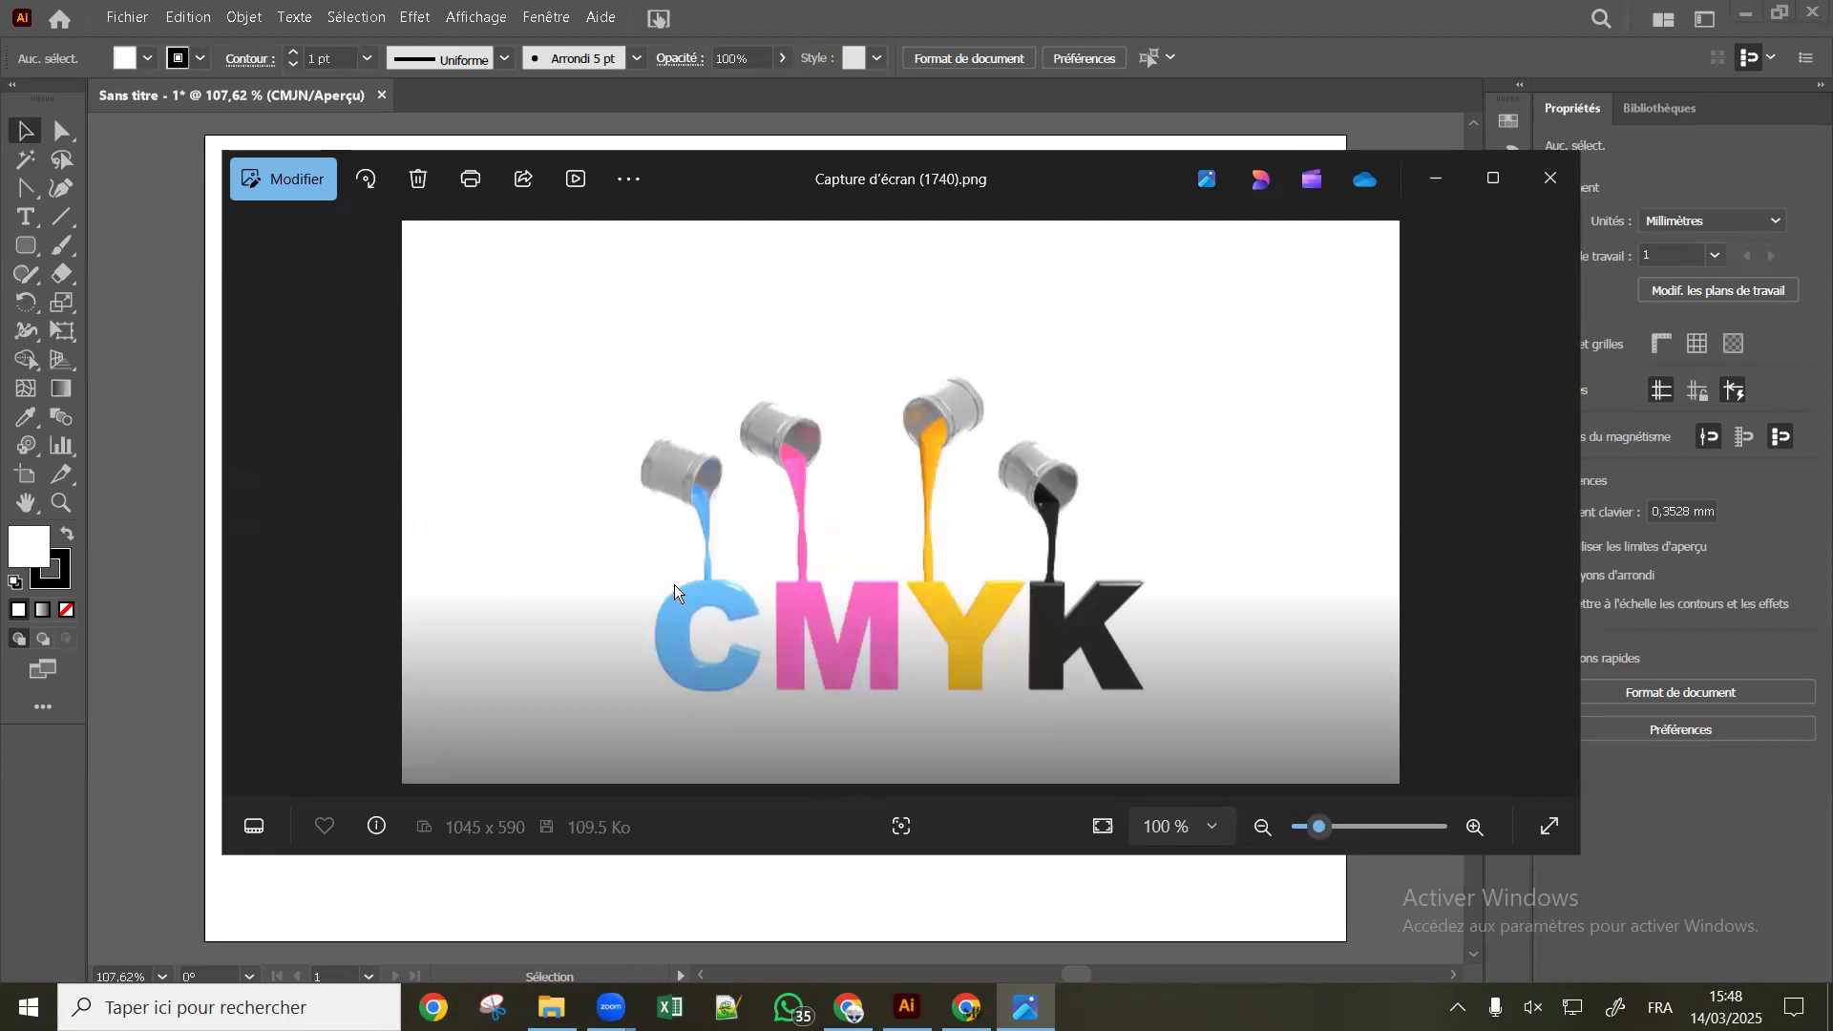
left_click(1556, 503)
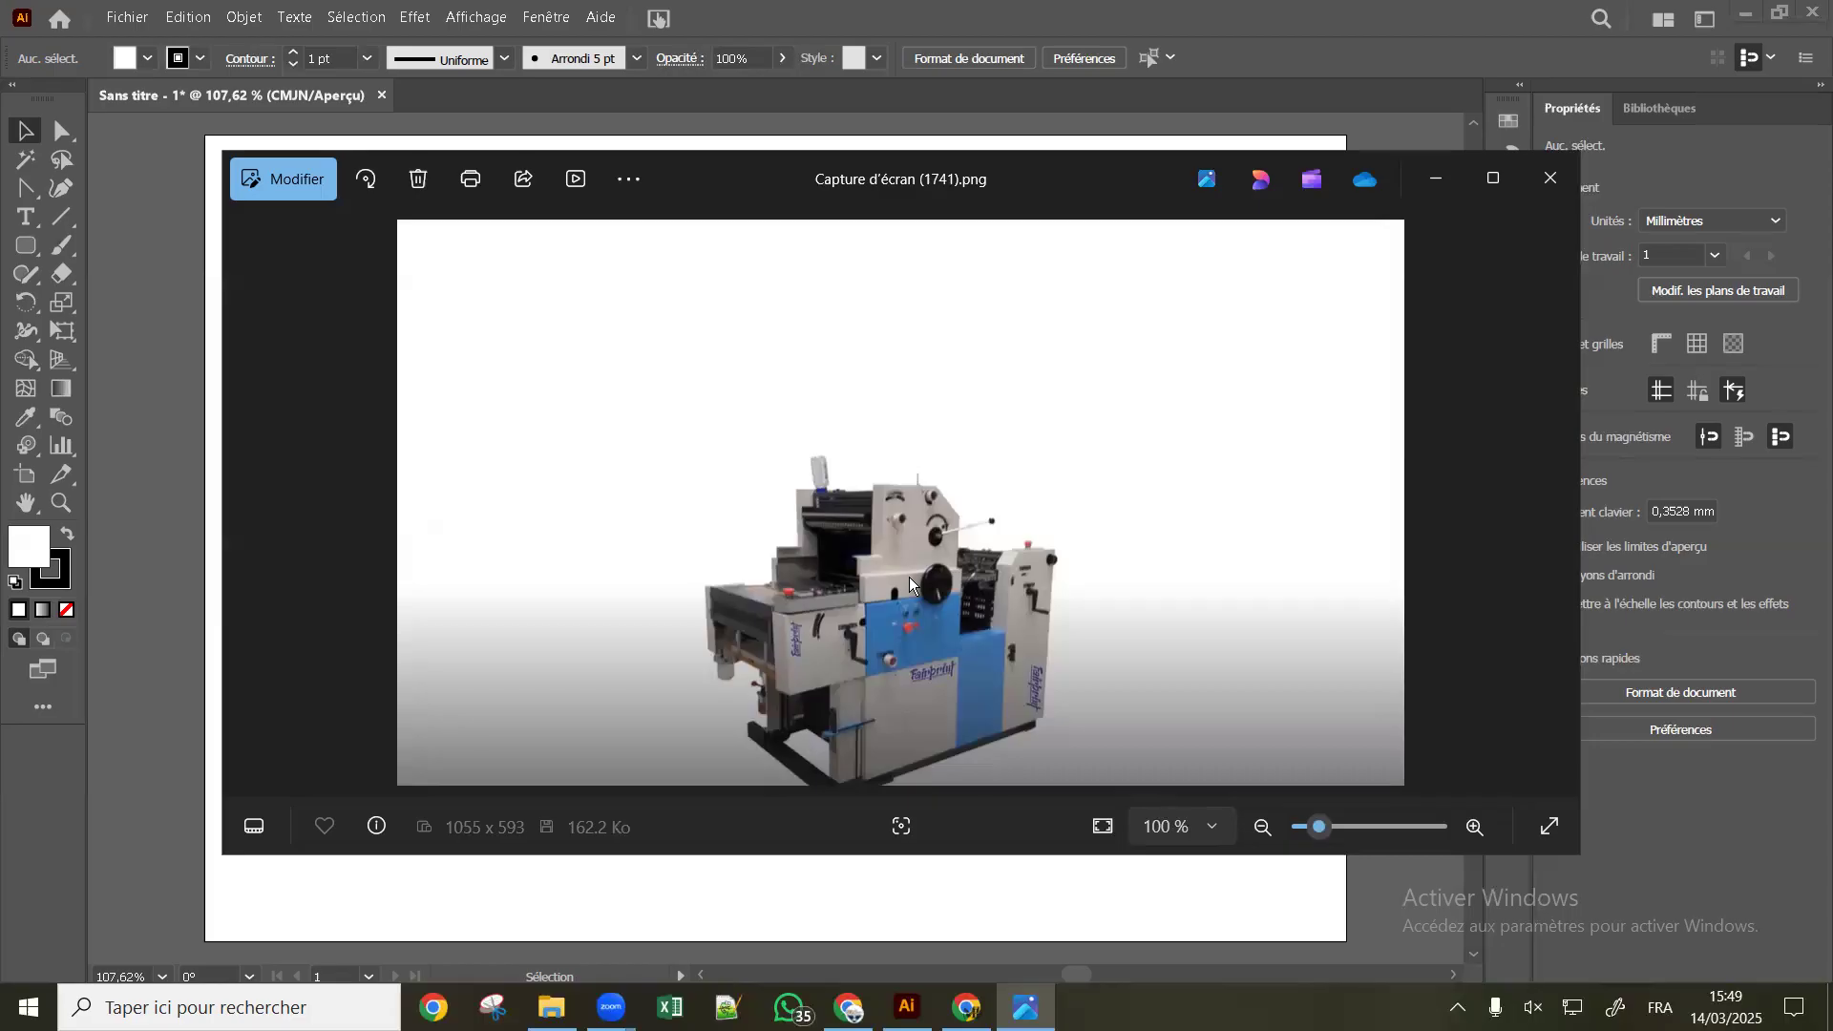
View the remaining printing images from (1742) through (1746), and open Impression.mp4, pausing it at 00:01
left_click(1556, 503)
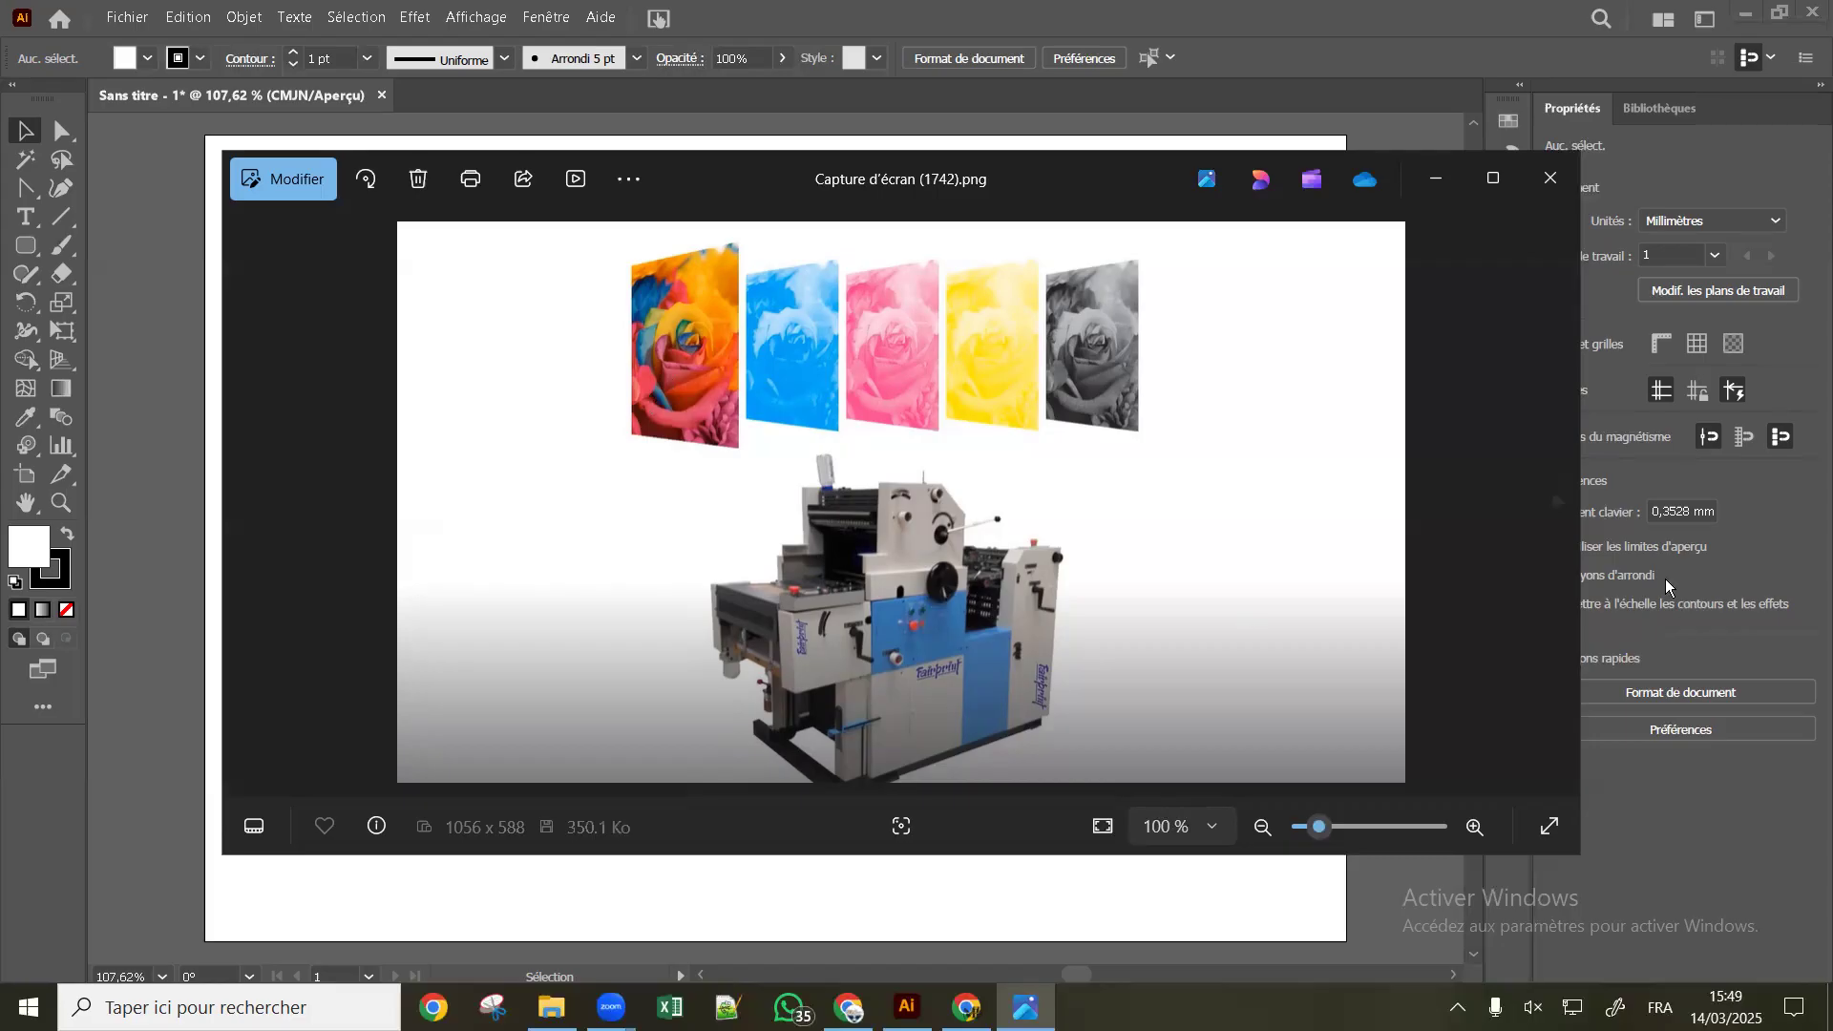
left_click(1558, 503)
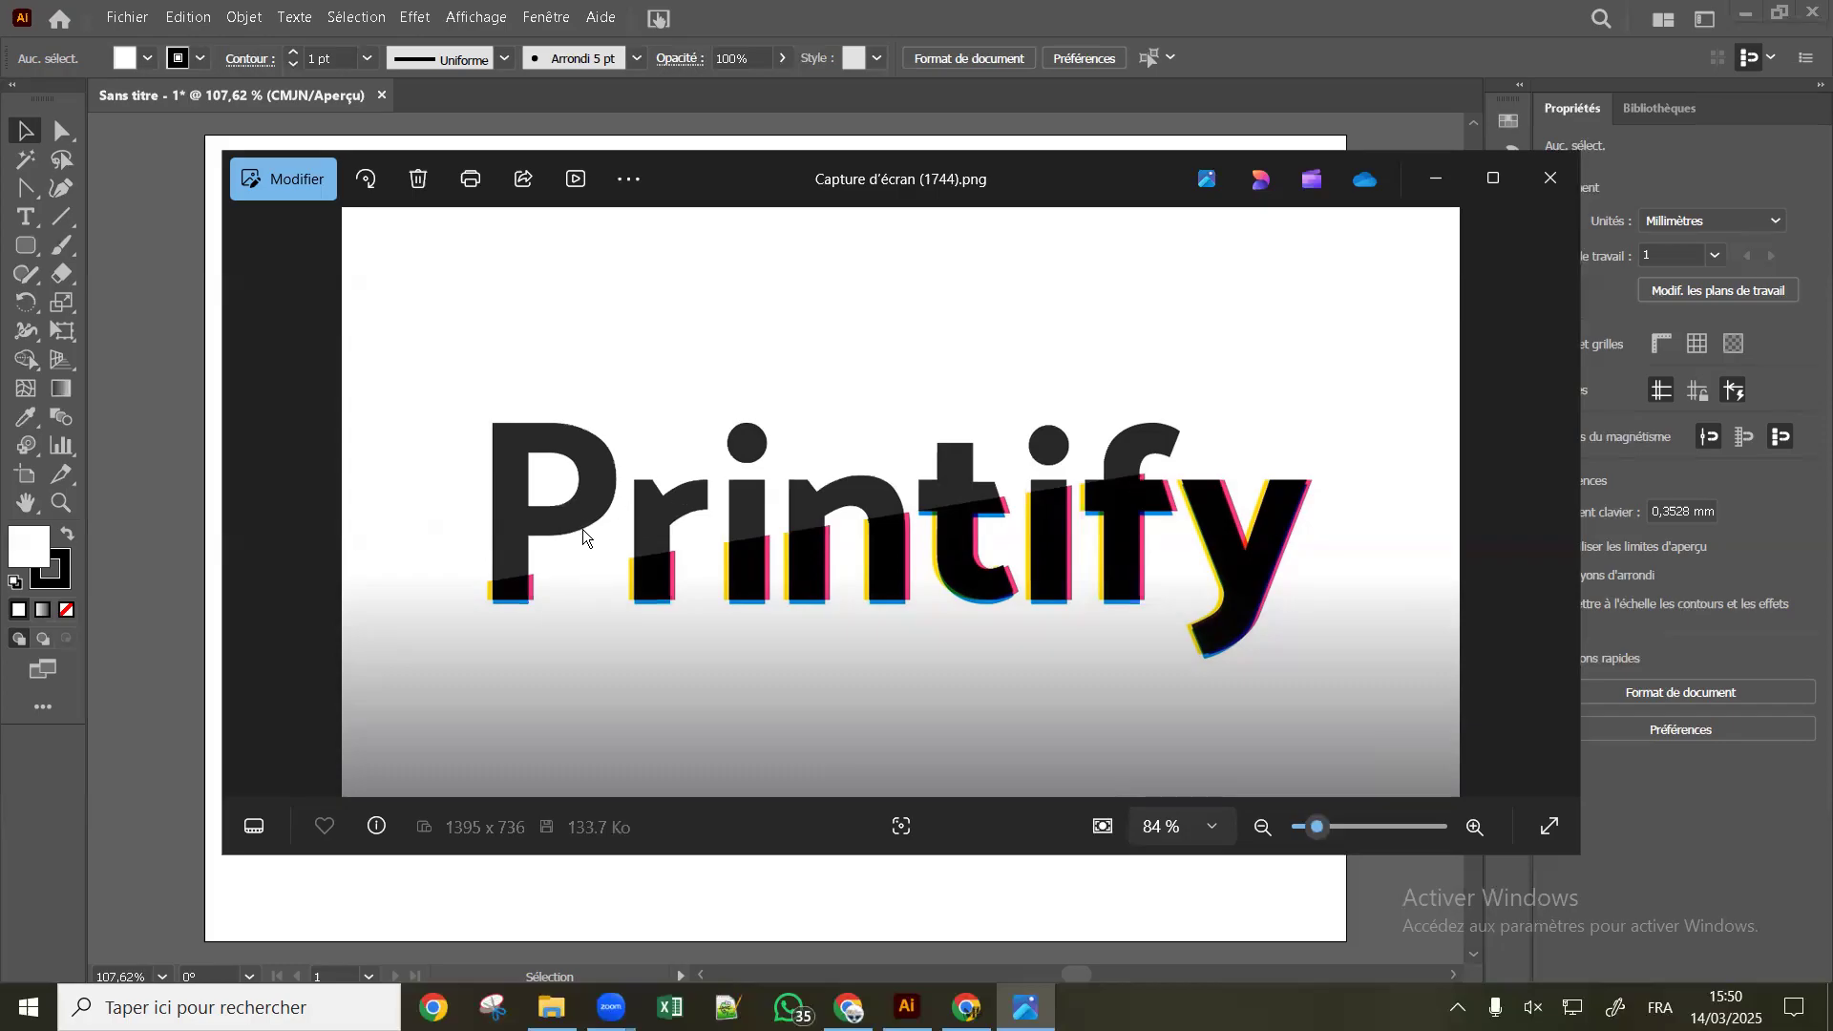
left_click(1558, 503)
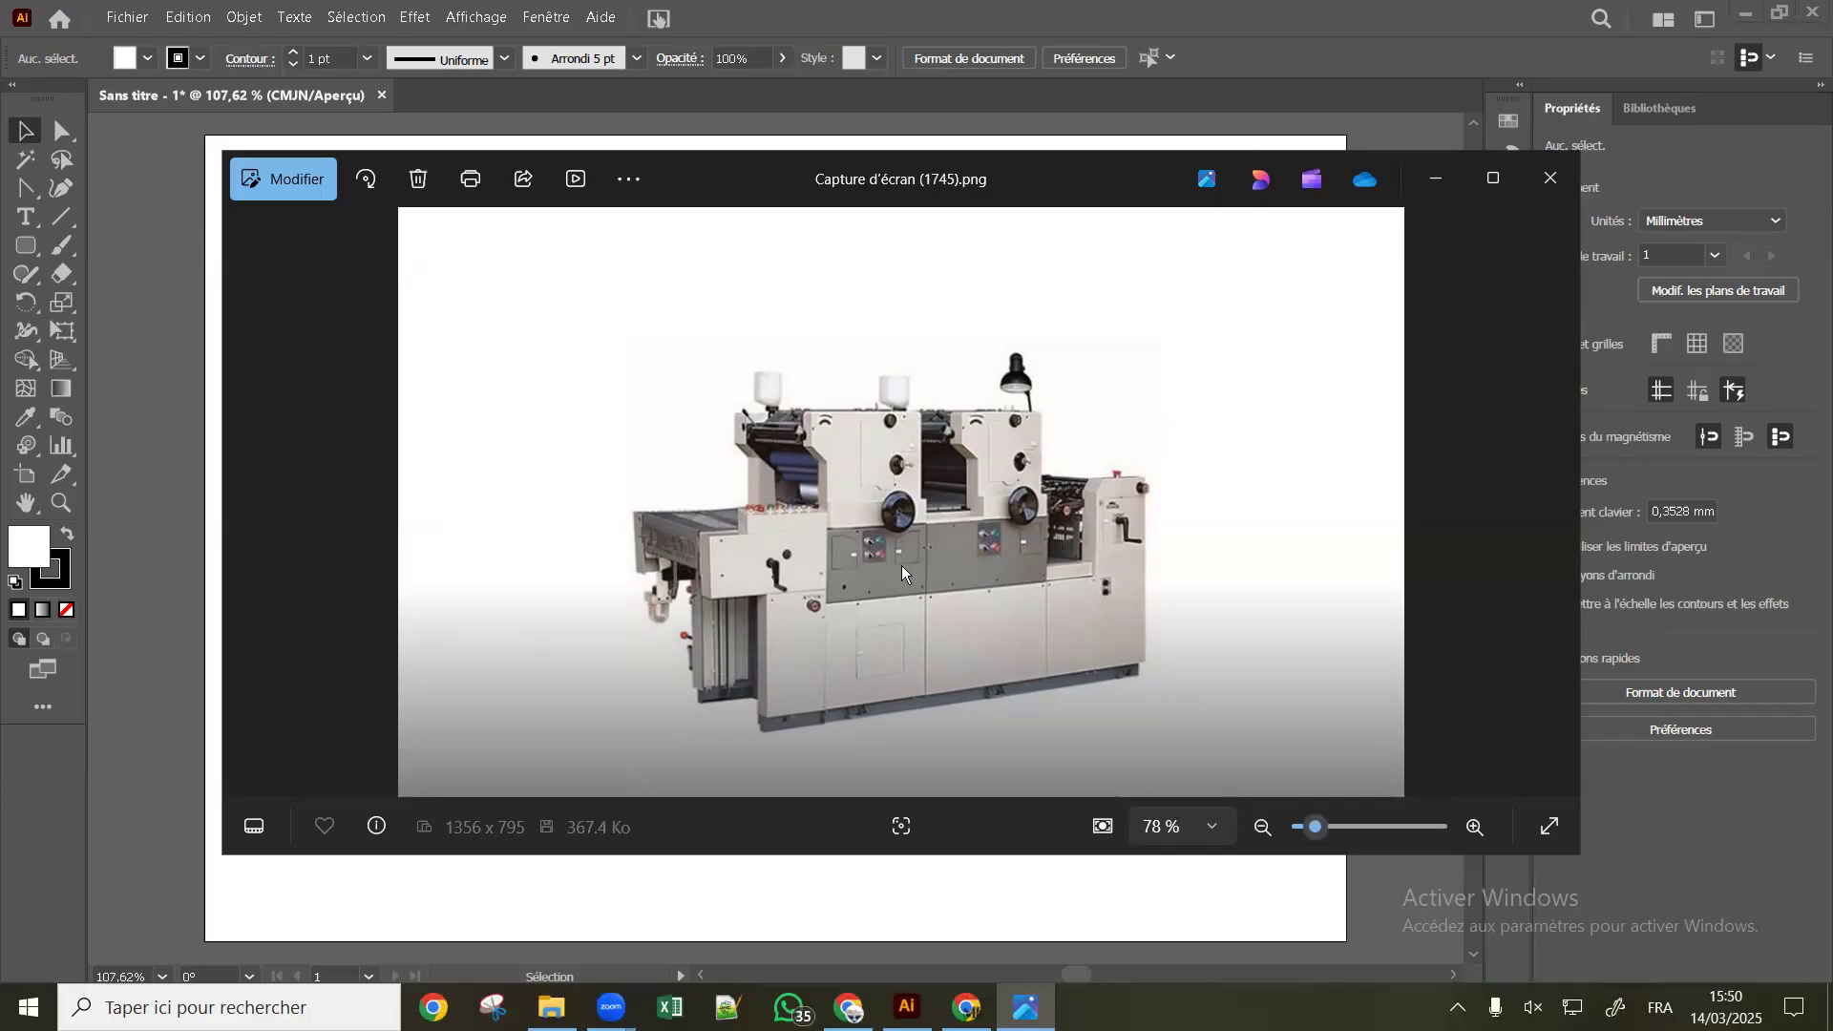
left_click(1558, 508)
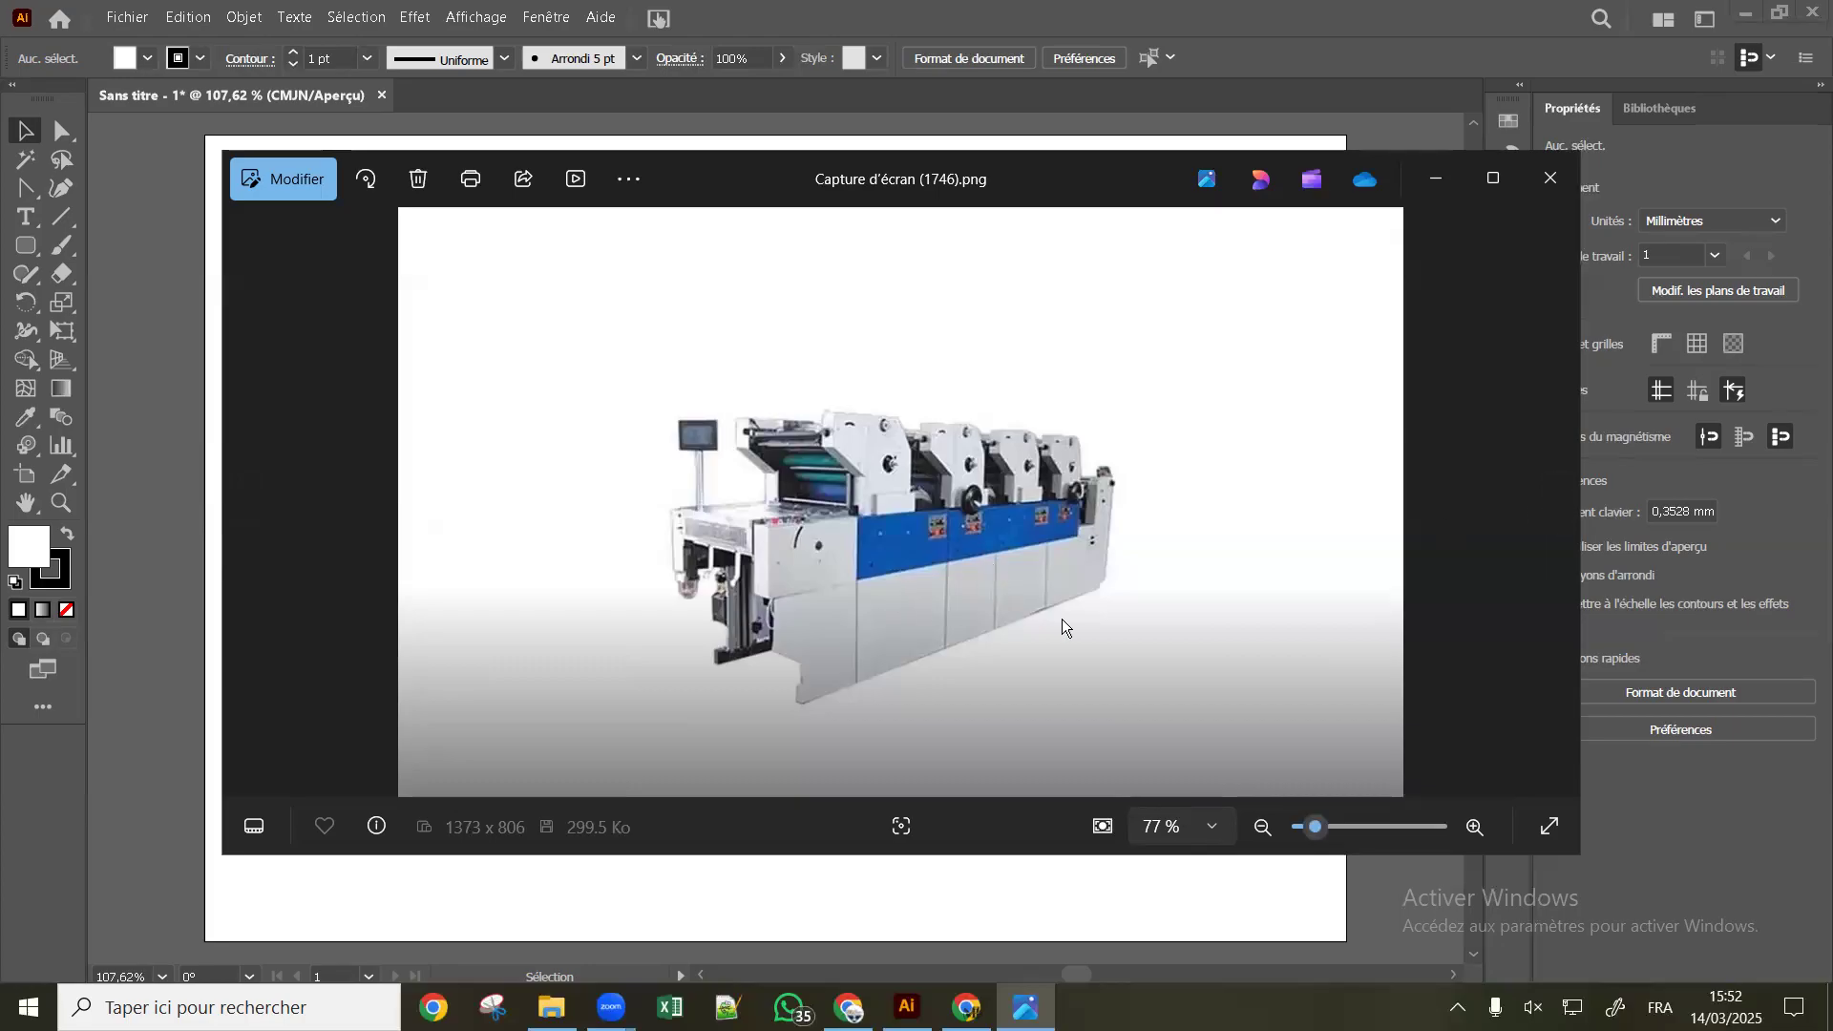
left_click(1556, 502)
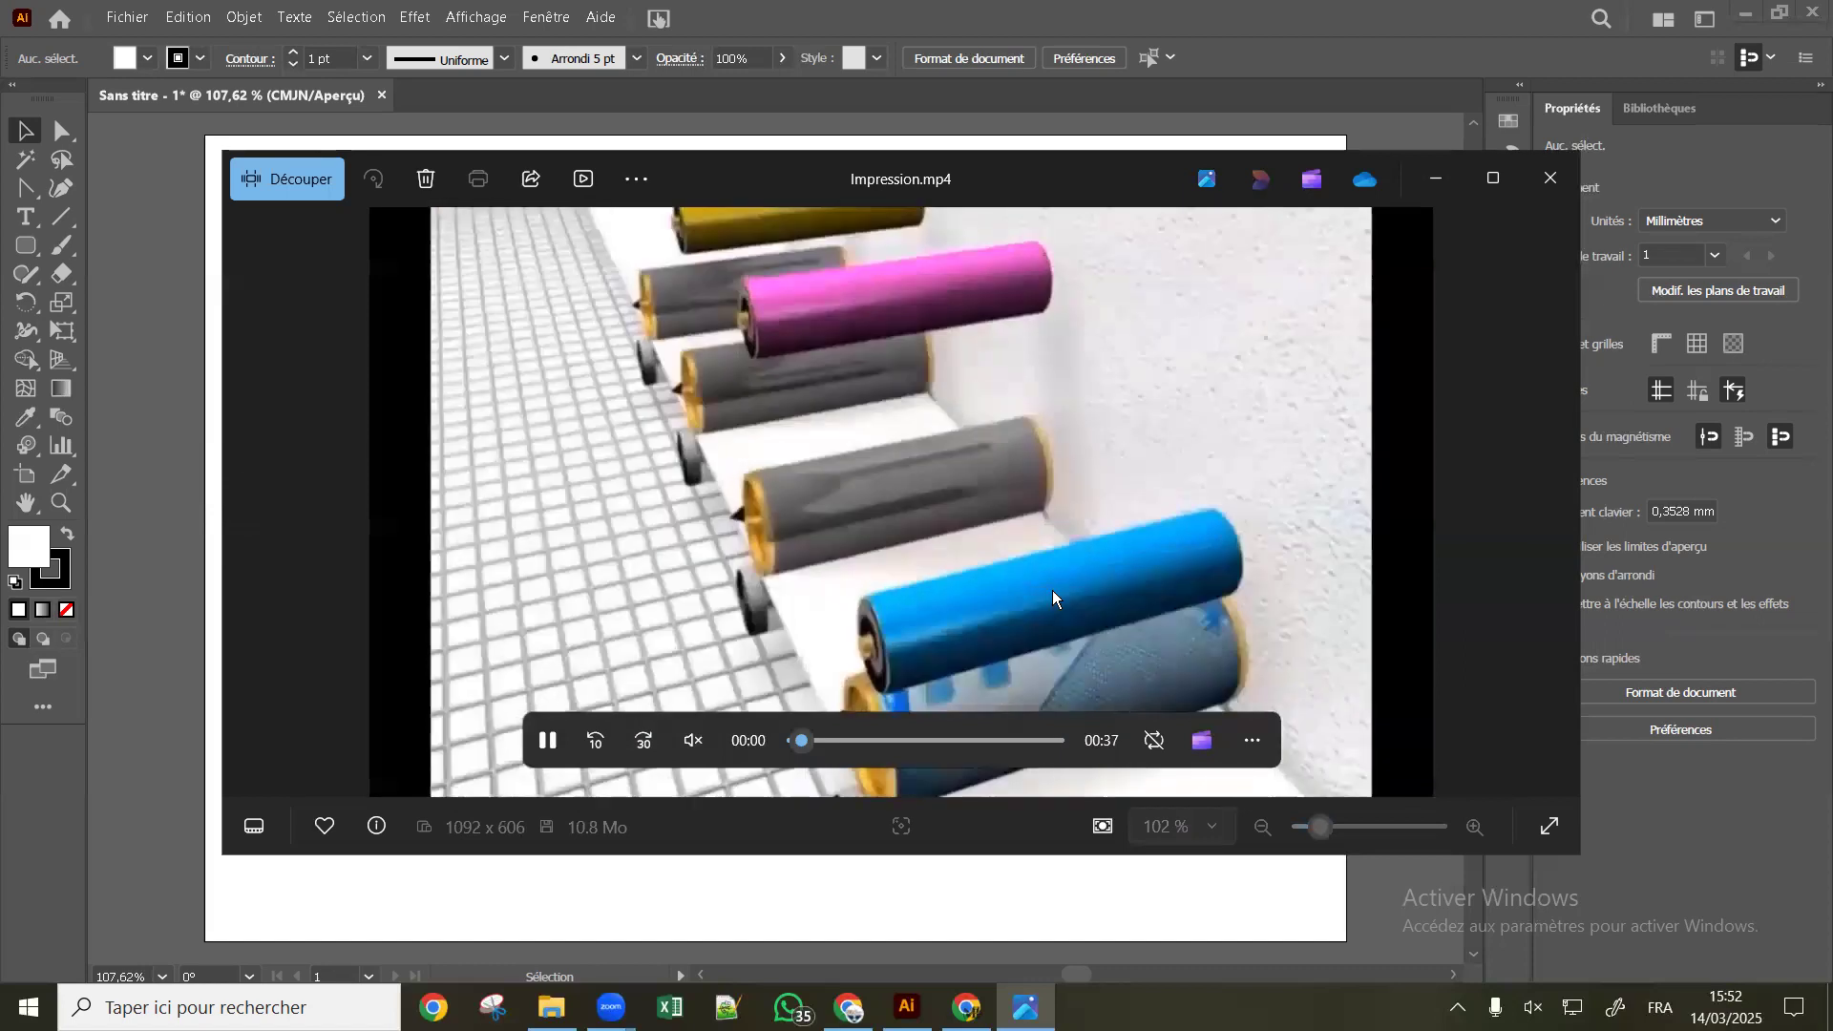
left_click(545, 742)
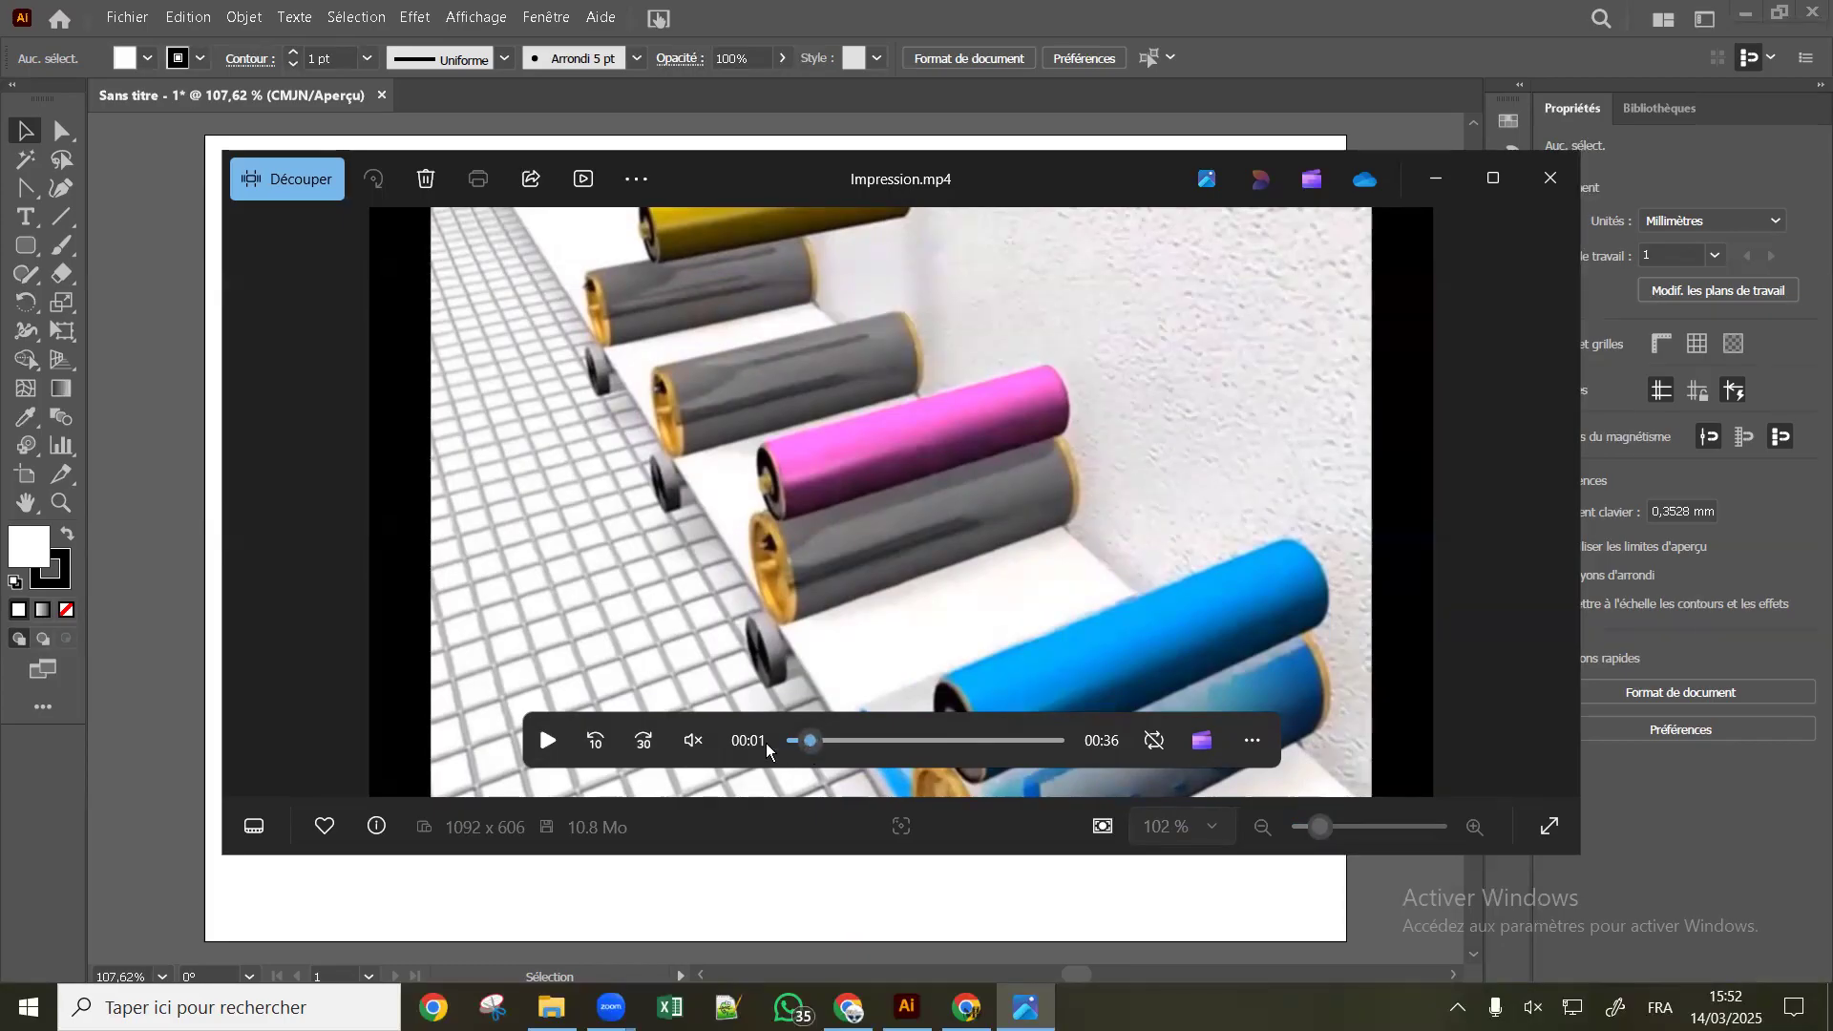
Rewind Impression.mp4 to the start, play it through the four-colour printing sequence, and close the video viewer
left_click(798, 743)
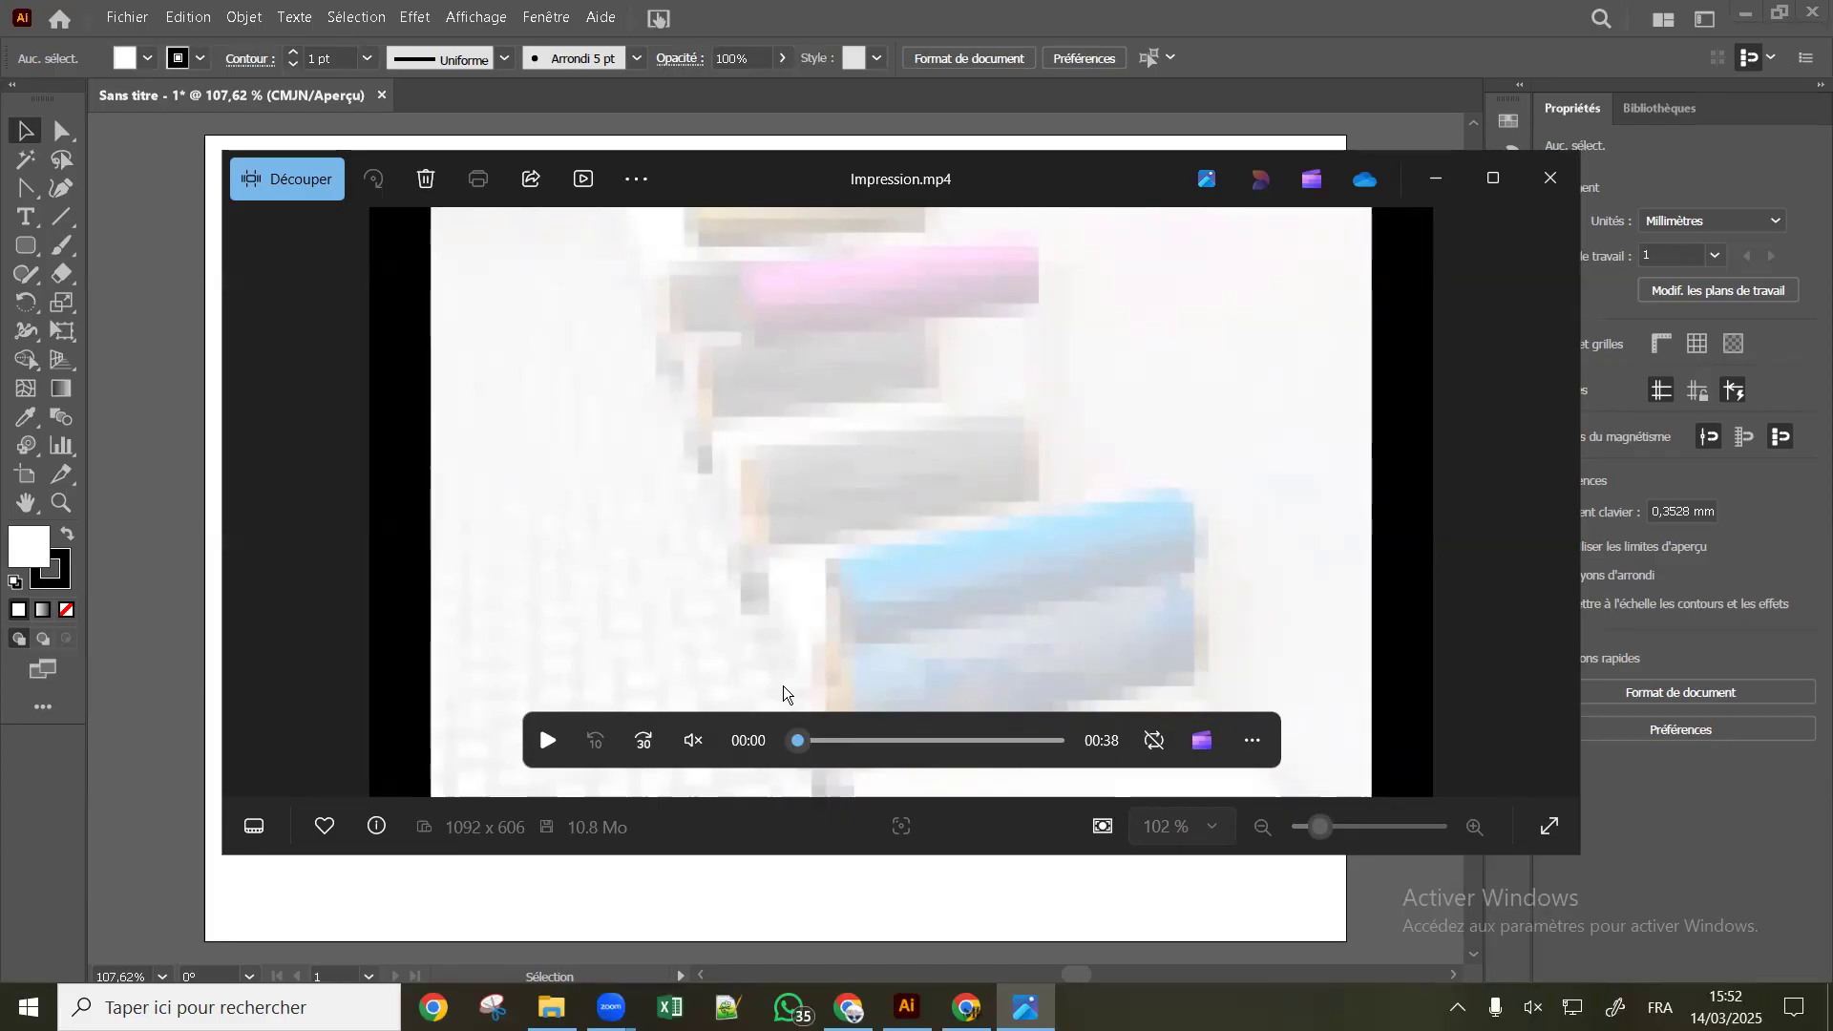
left_click(548, 740)
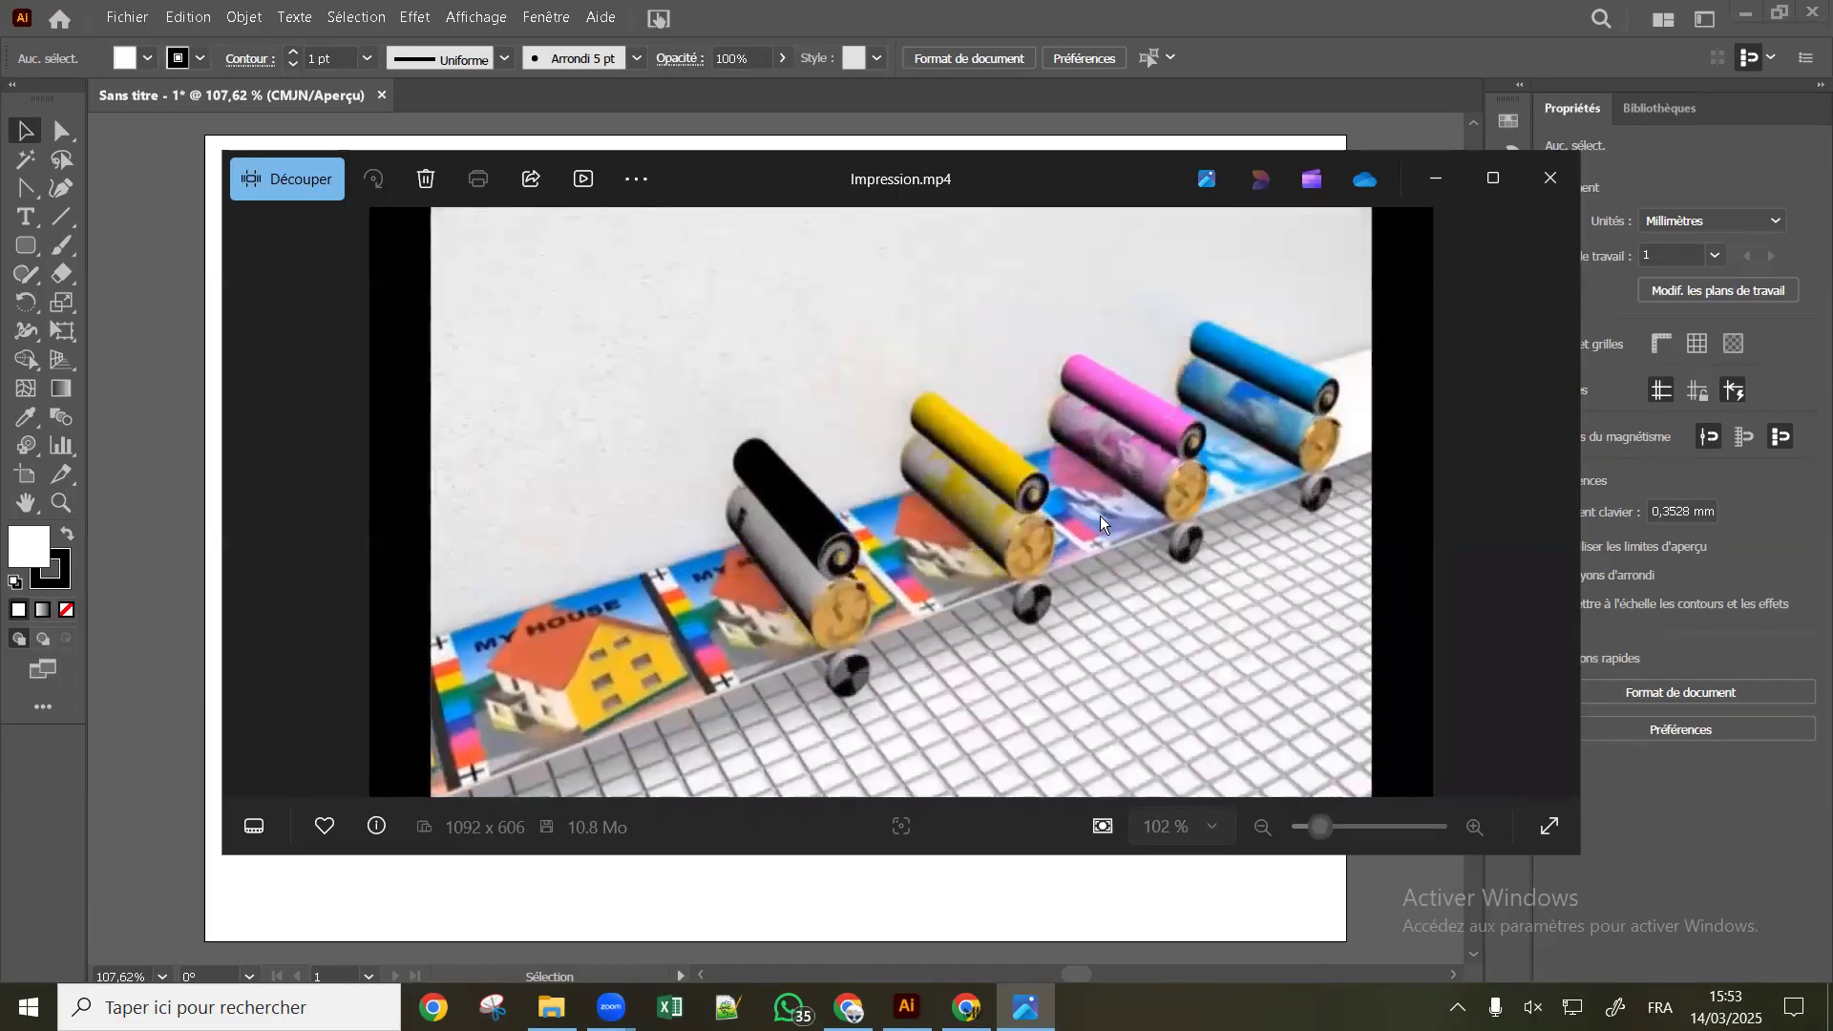
left_click(873, 551)
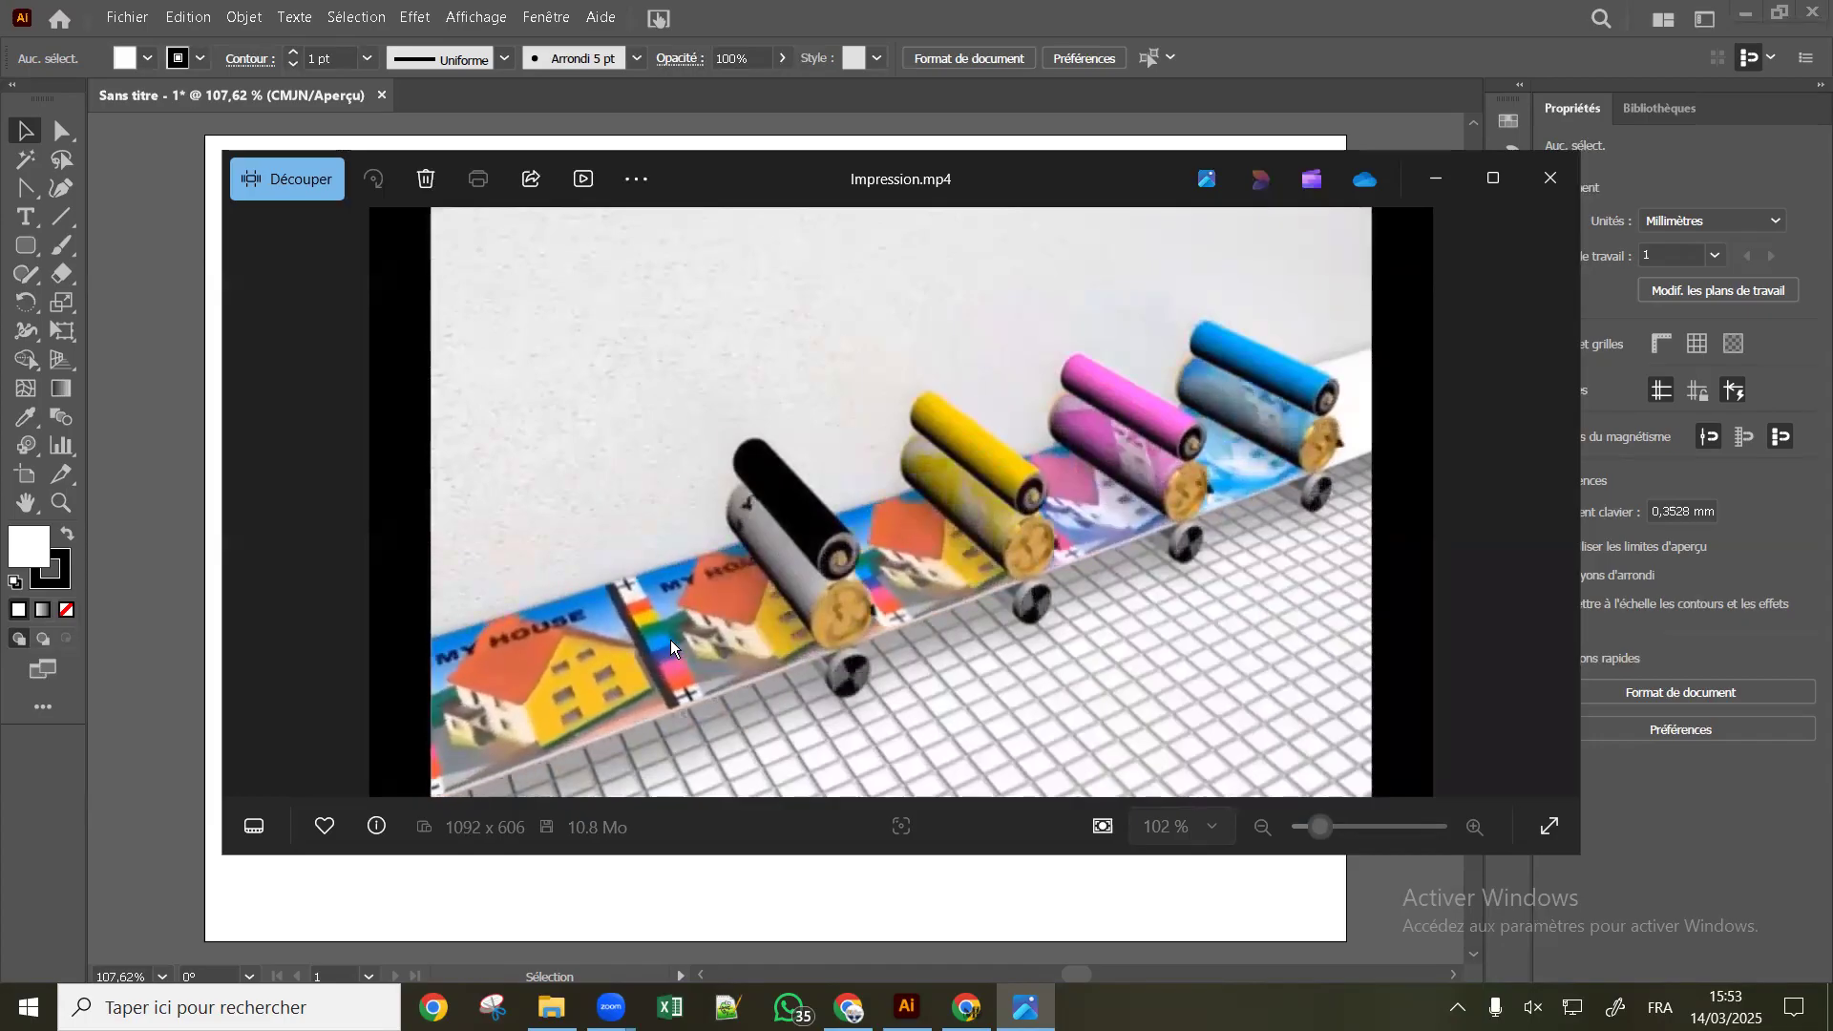
mouse_move(676, 653)
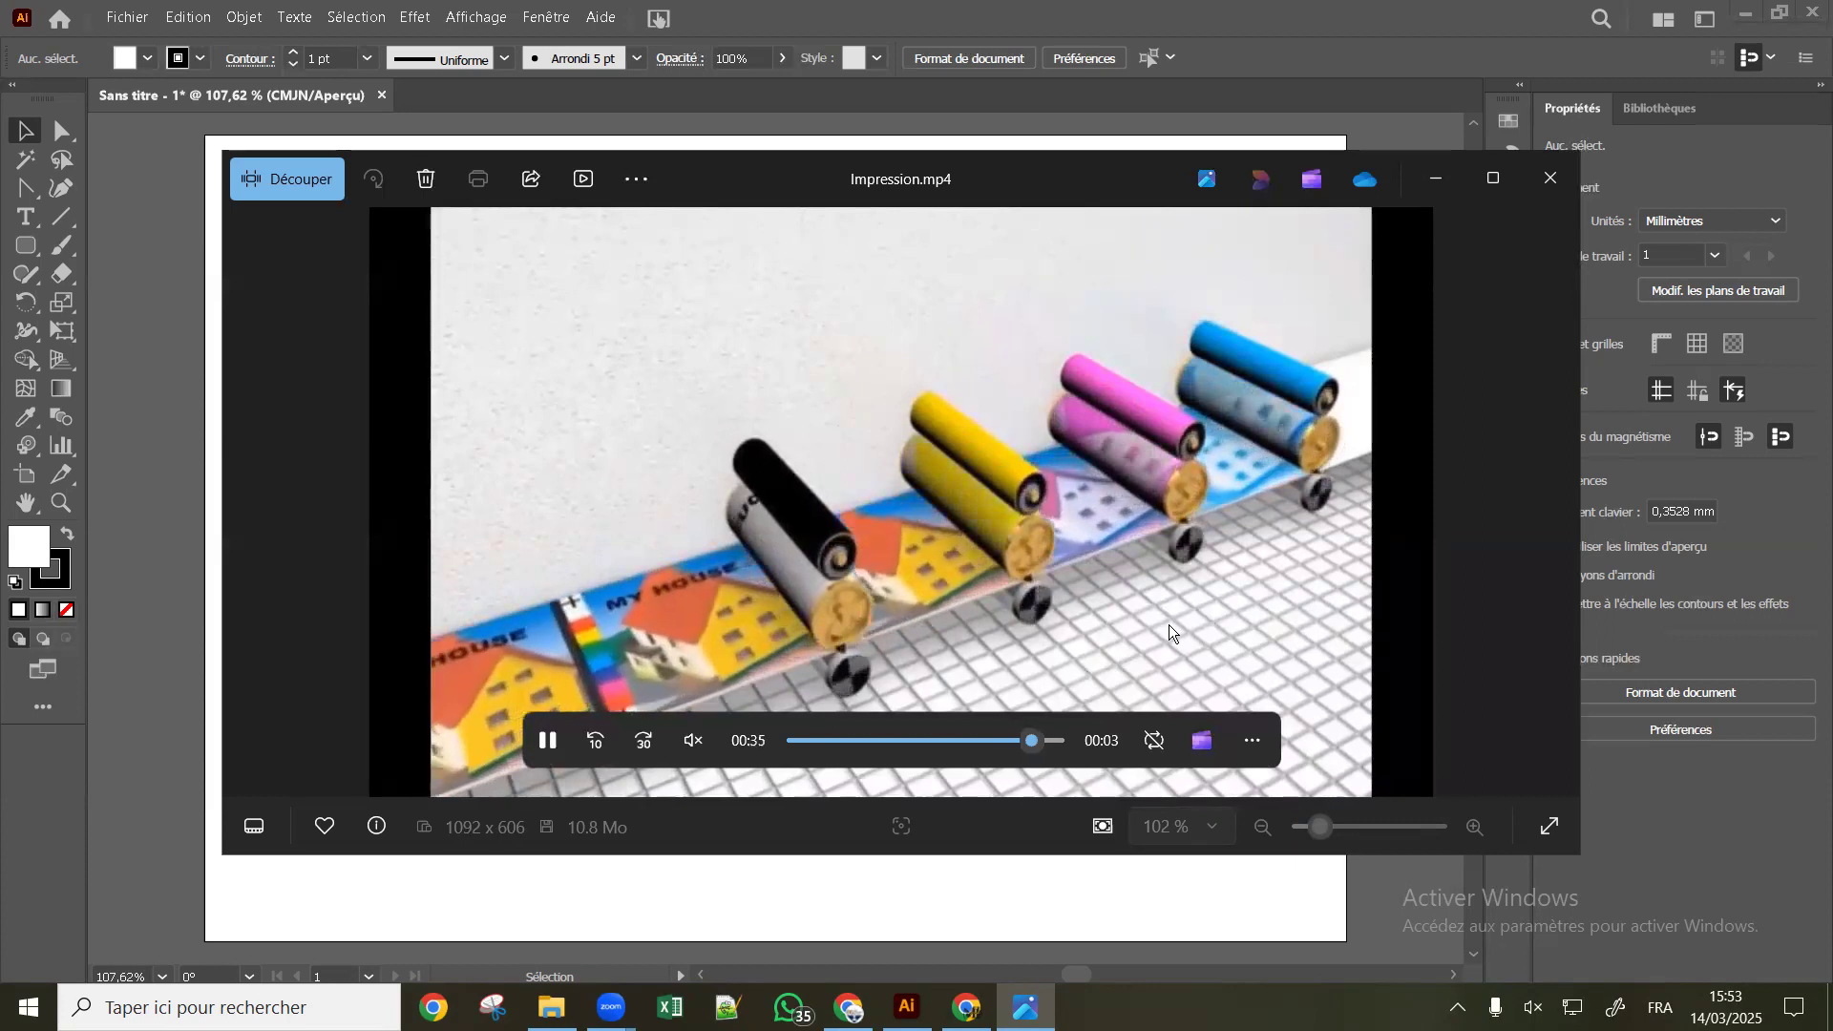
left_click(1550, 180)
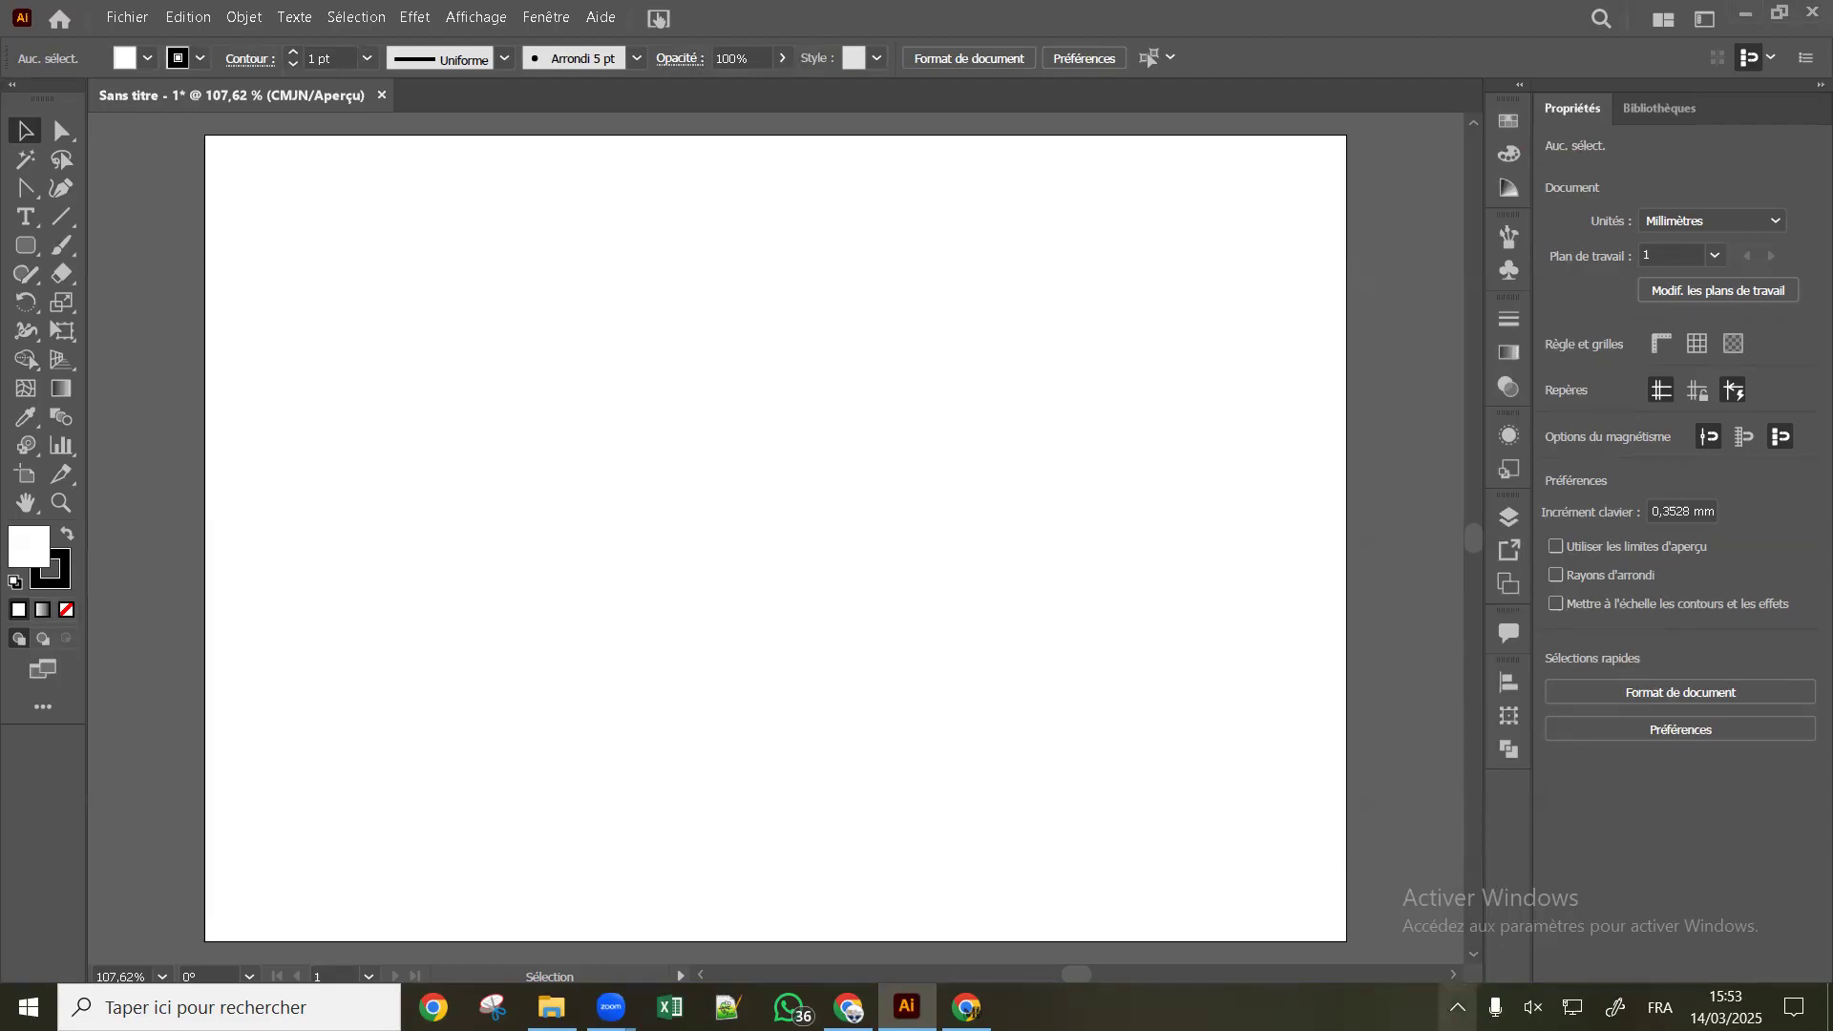
Draw a rounded rectangle about 62 by 43 mm in the artboard's upper-left area and fill it with green
left_click(26, 246)
mouse_move(290, 236)
left_mouse_down()
mouse_move(528, 344)
mouse_move(530, 401)
left_mouse_up()
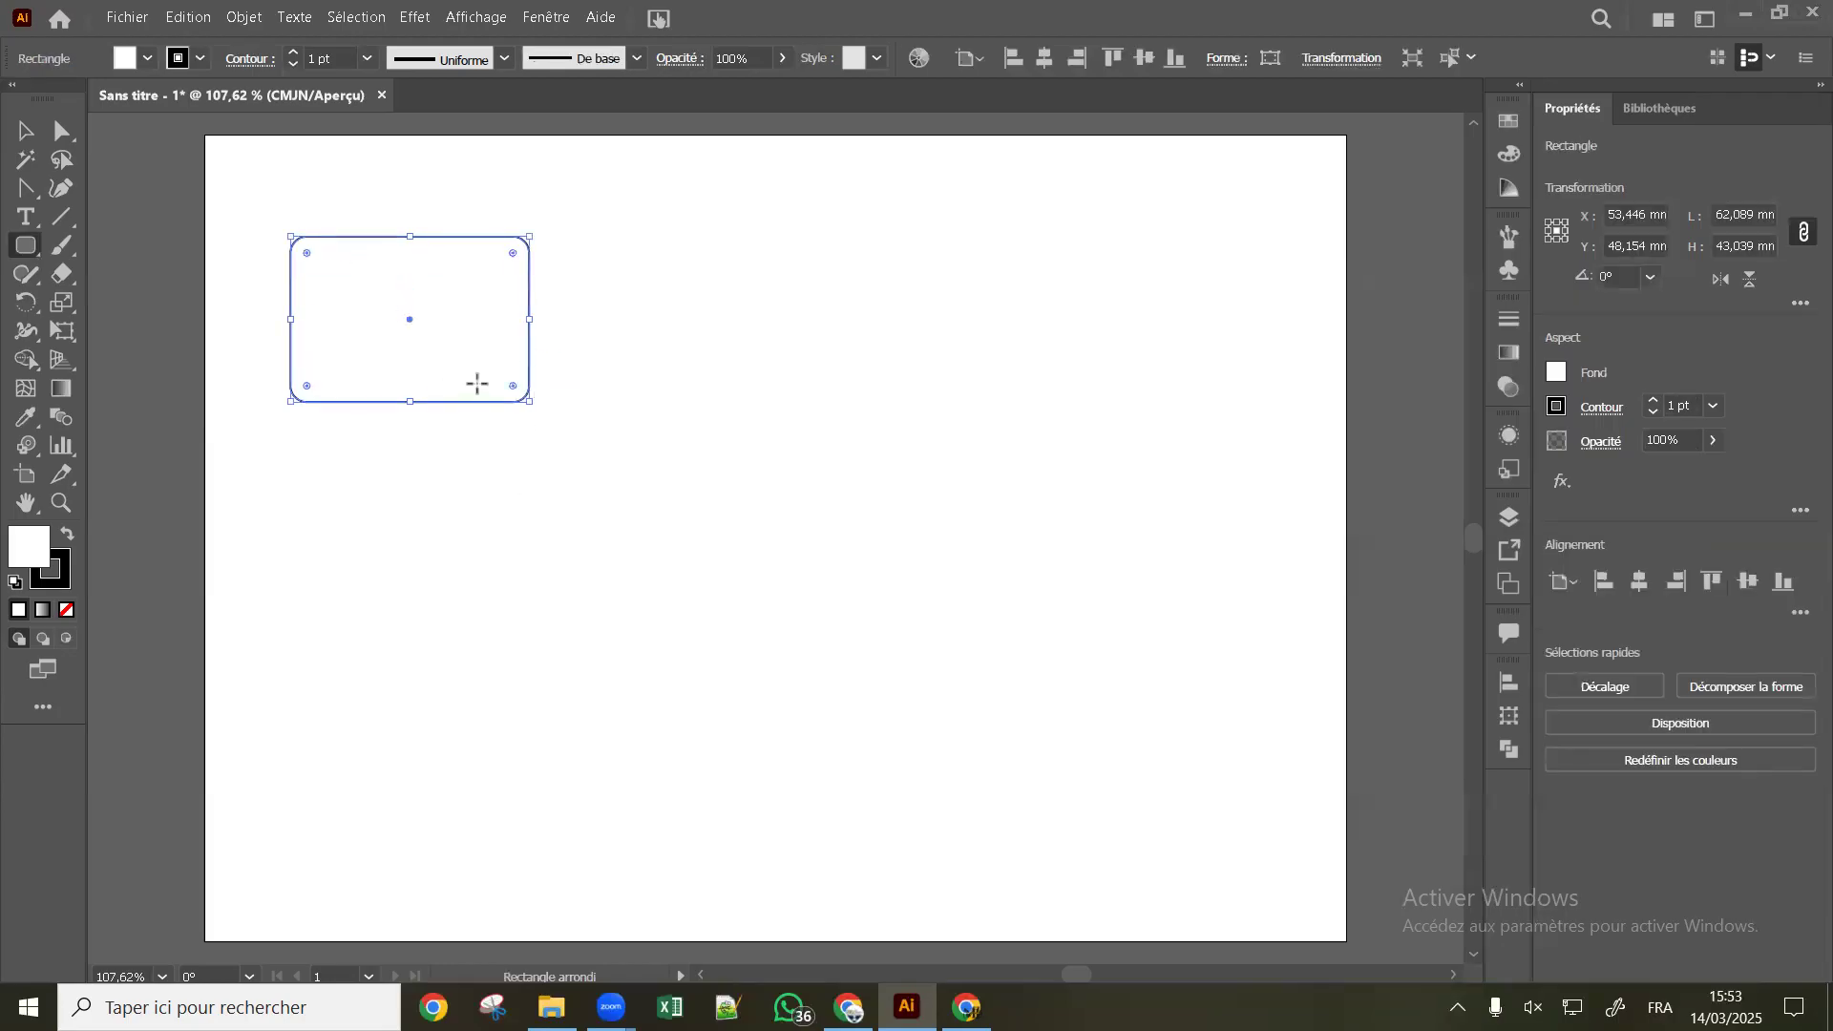
left_click(1556, 372)
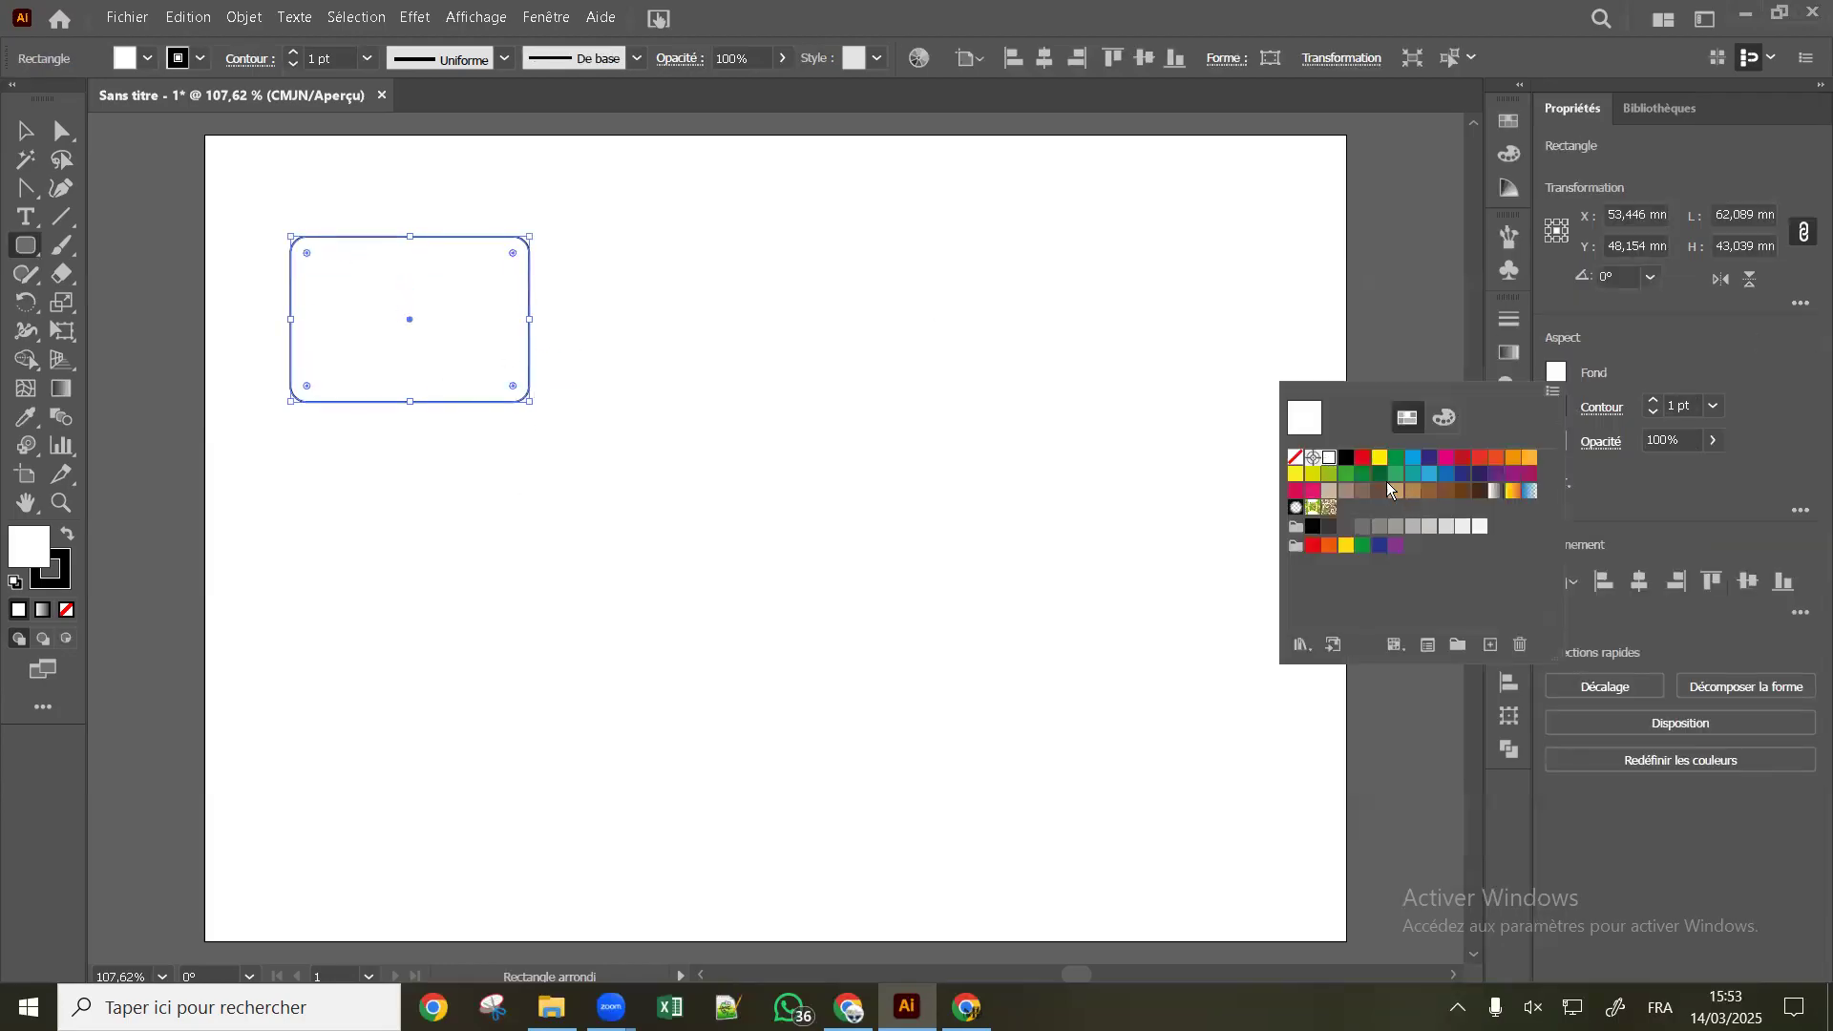
left_click(1395, 460)
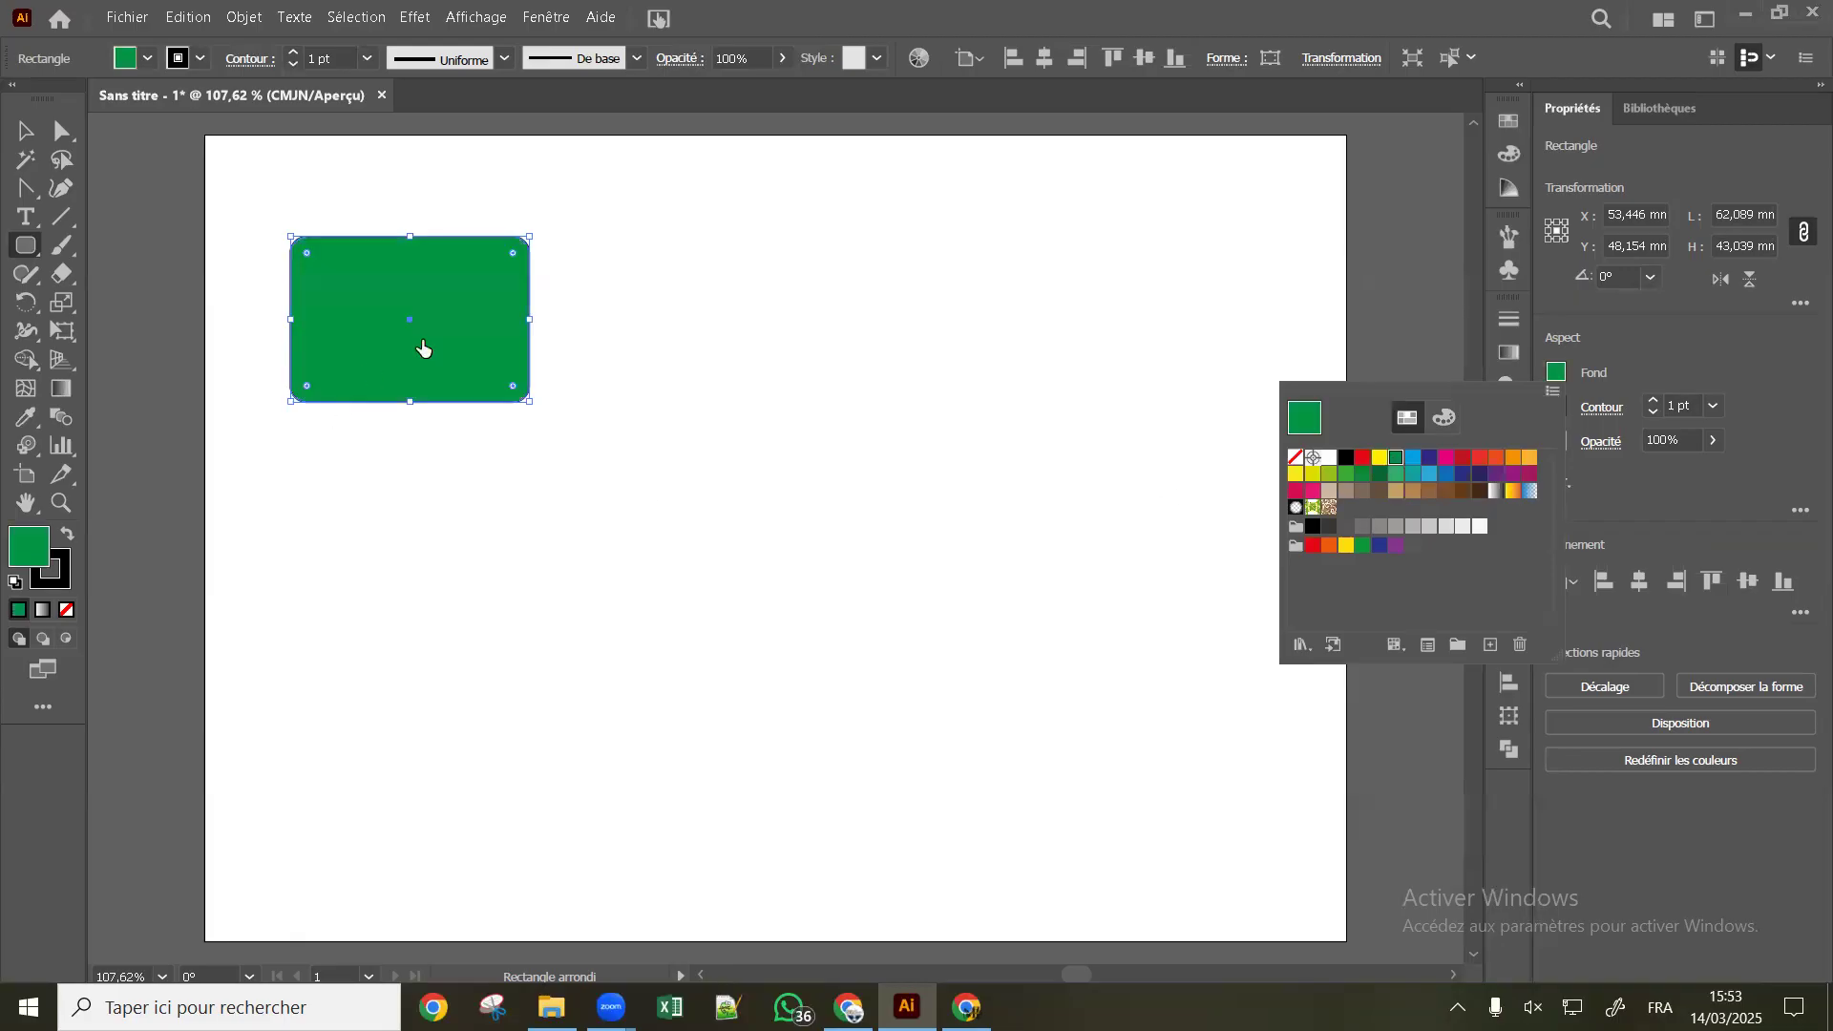
left_click(1629, 344)
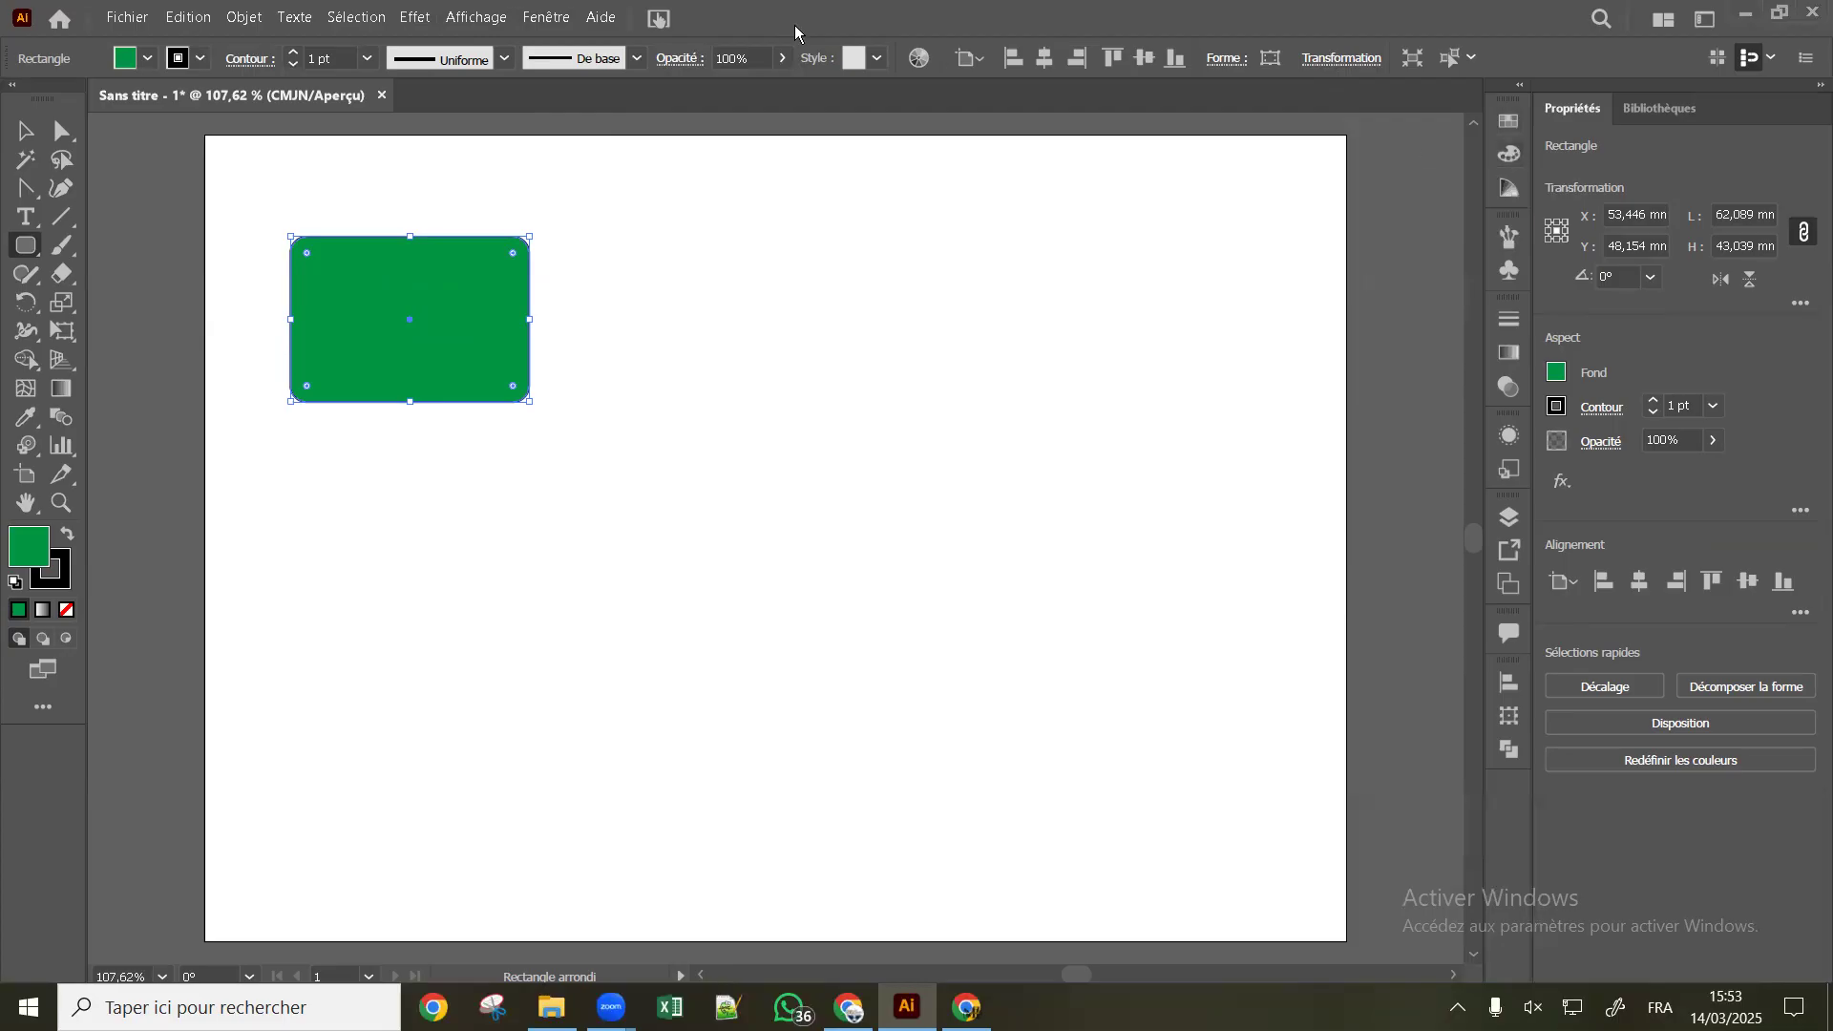
Show the Nuancier swatches and change the rounded rectangle's fill to magenta
left_click(545, 19)
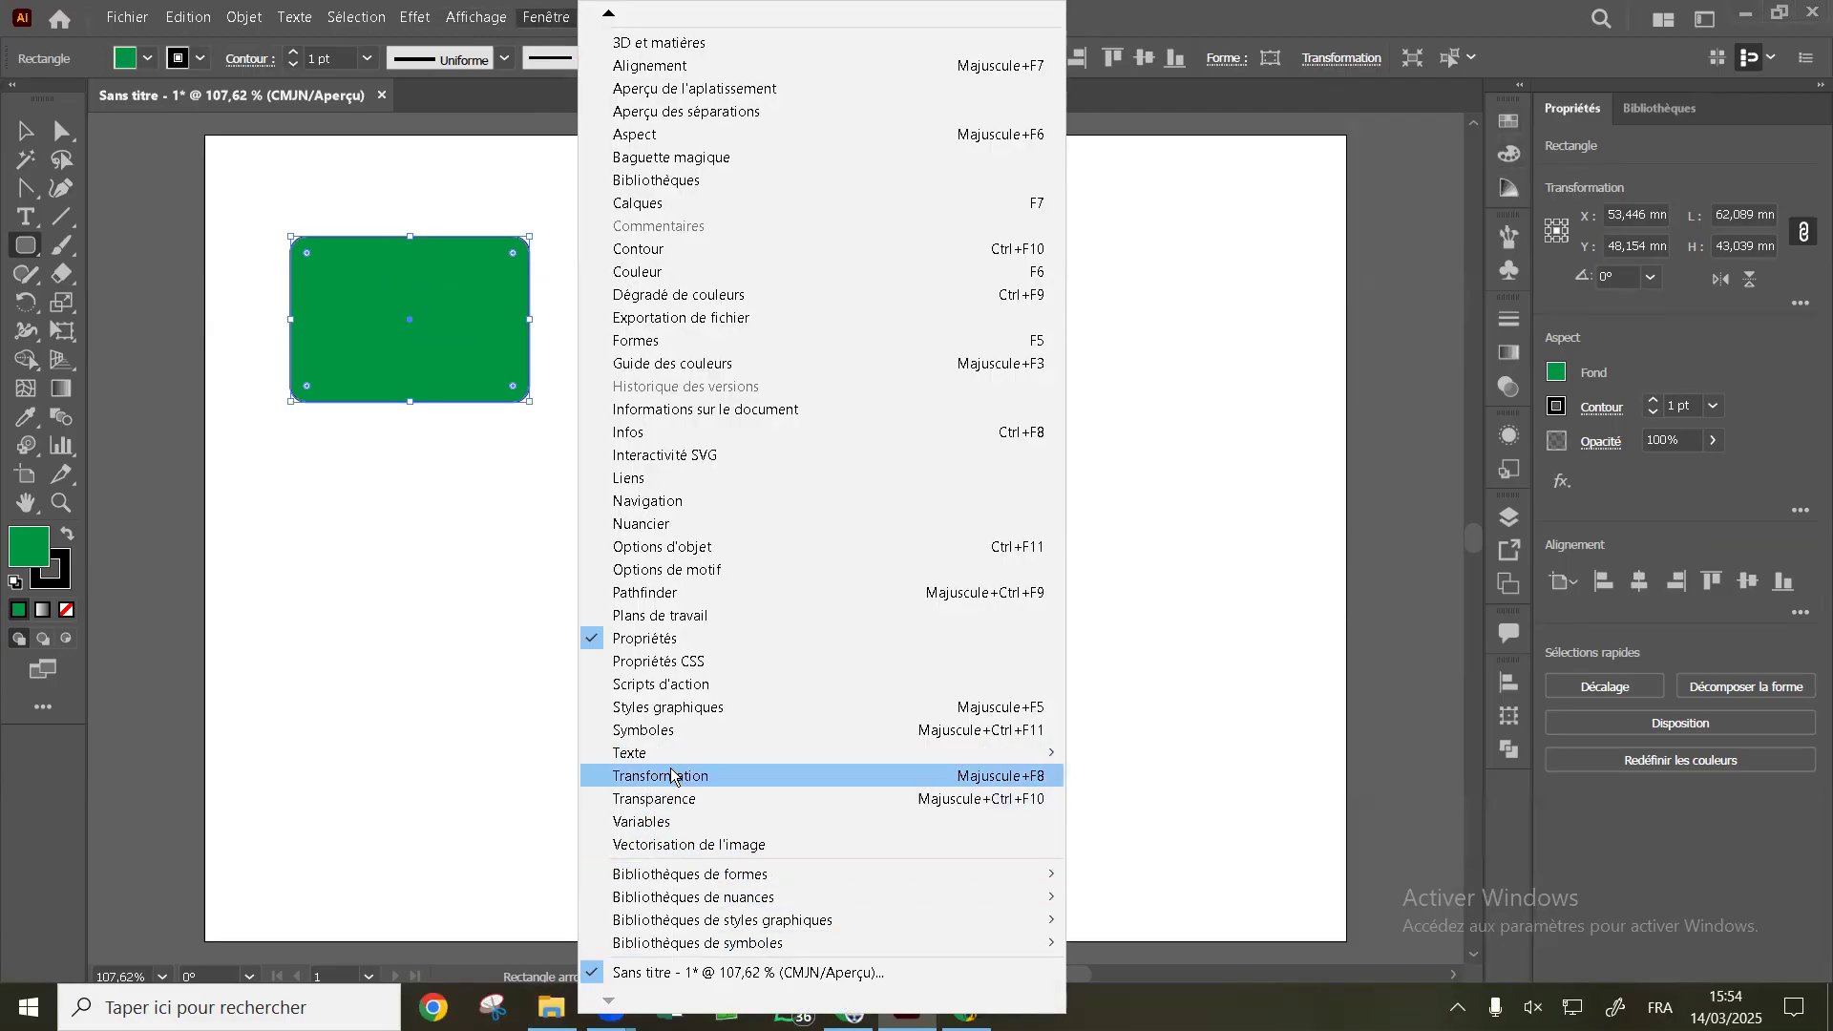
left_click(645, 534)
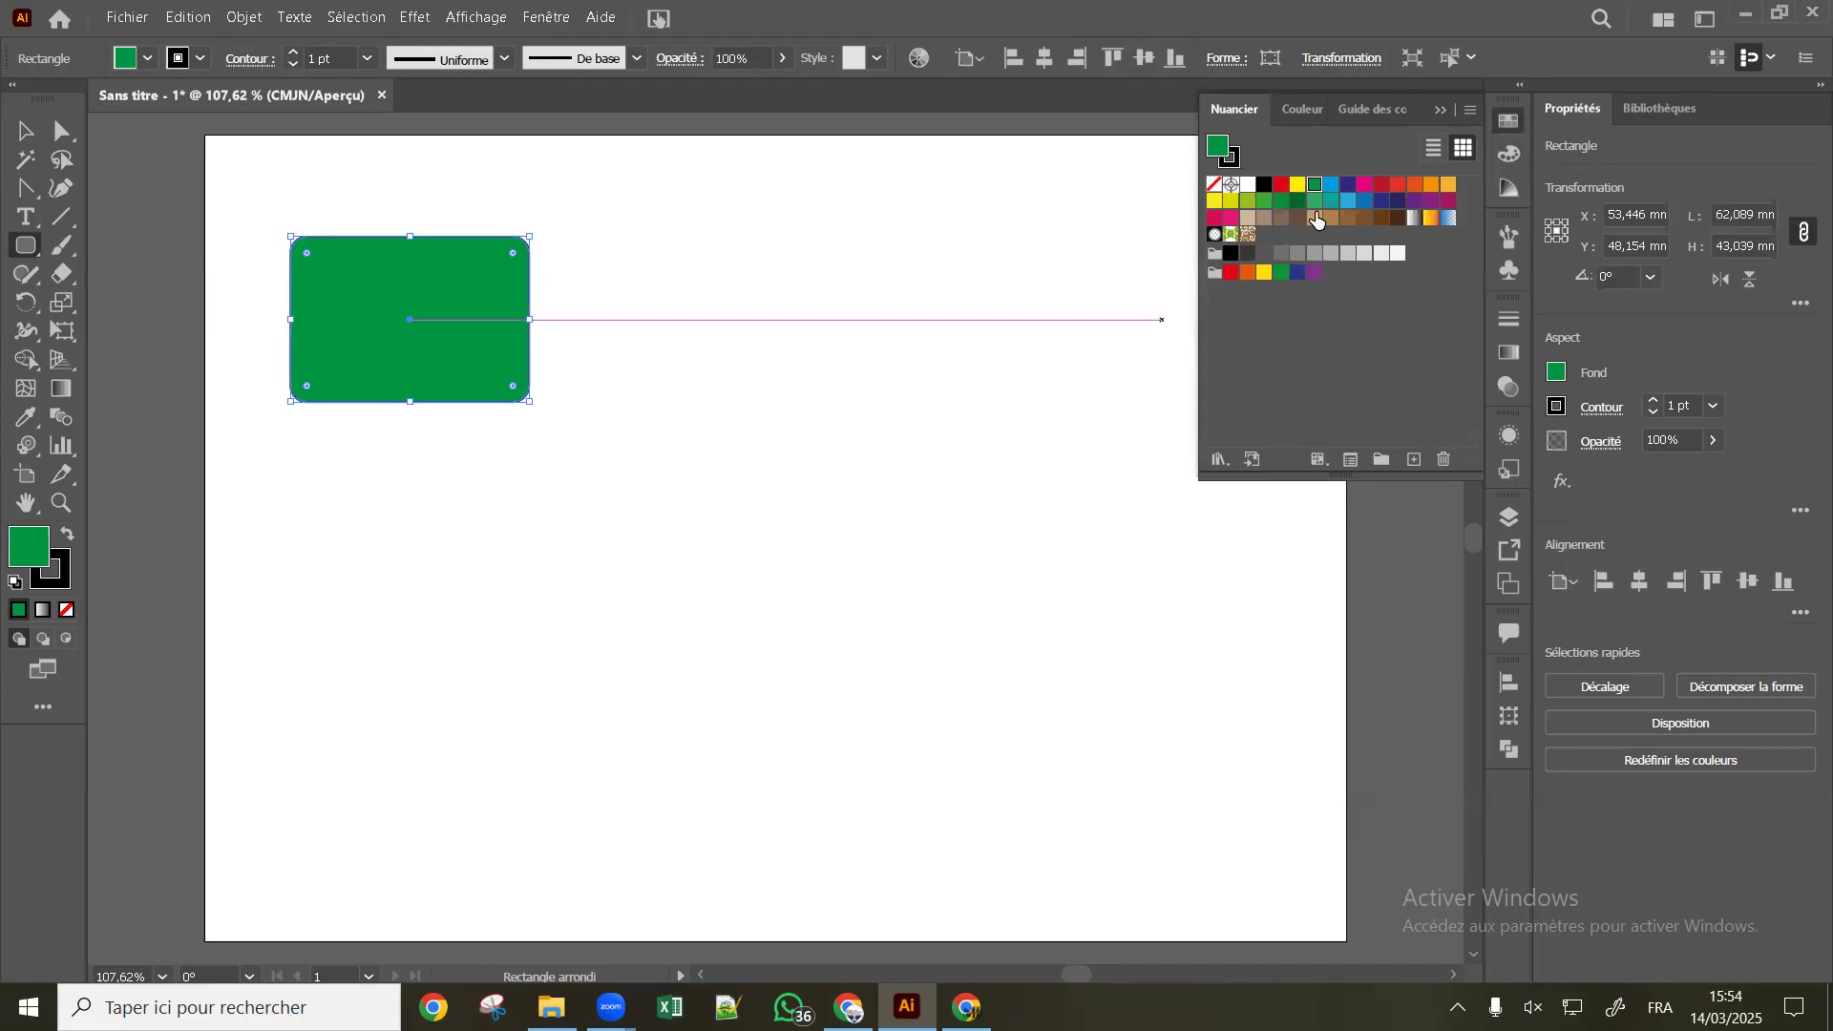
left_click(1363, 185)
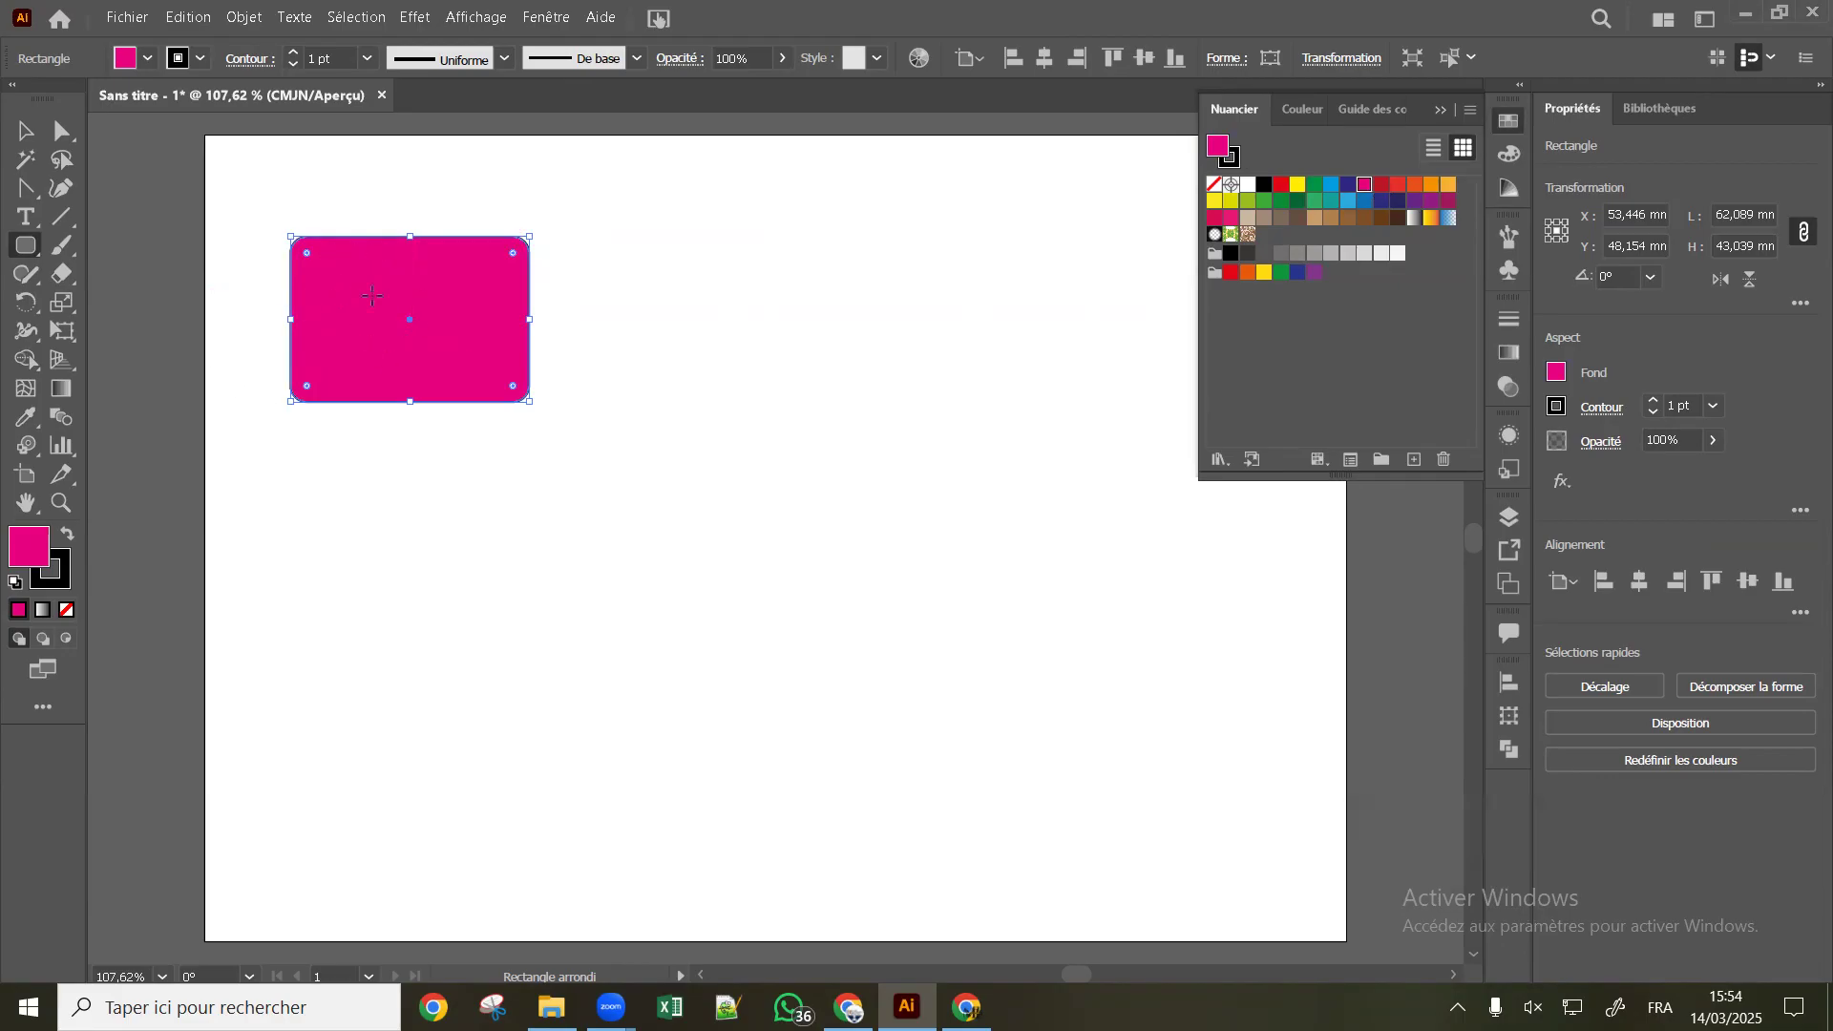
Try a brown stroke on the rectangle at 5 pt and 7 pt, and recolour it blue with C=85 M=50 J=0 N=0
left_click(1232, 159)
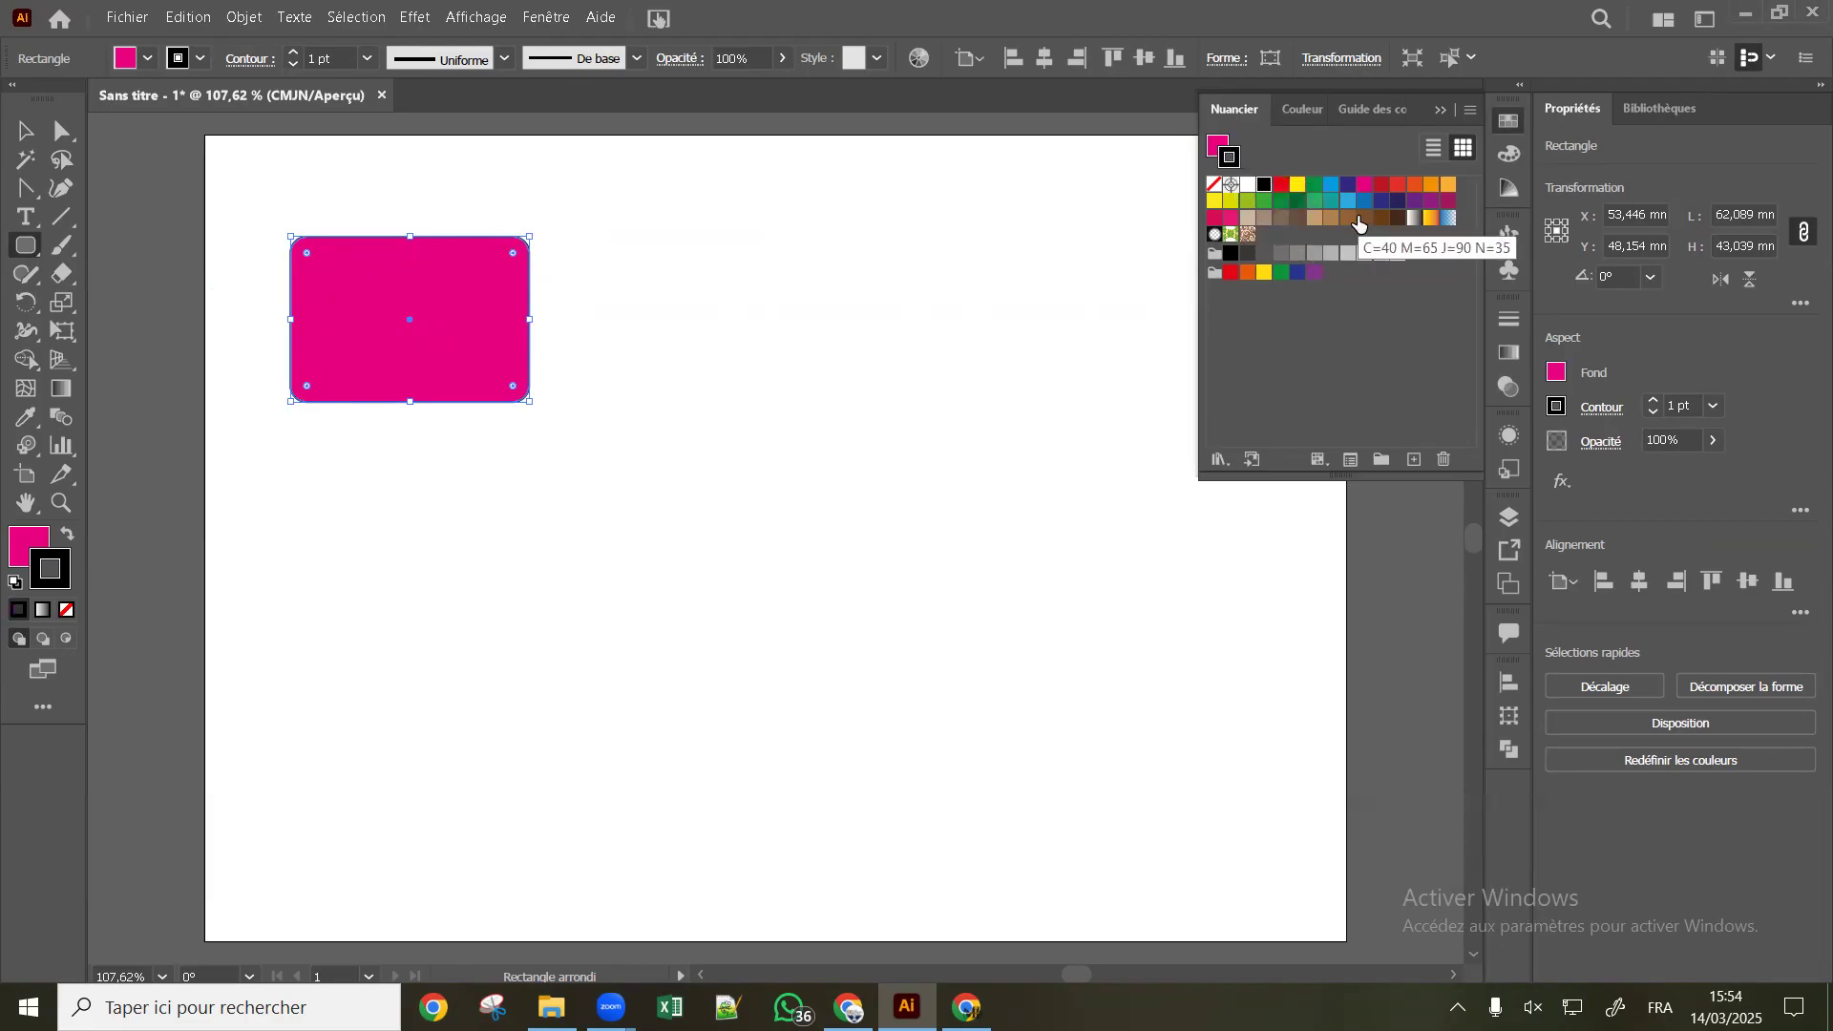
left_click(1348, 221)
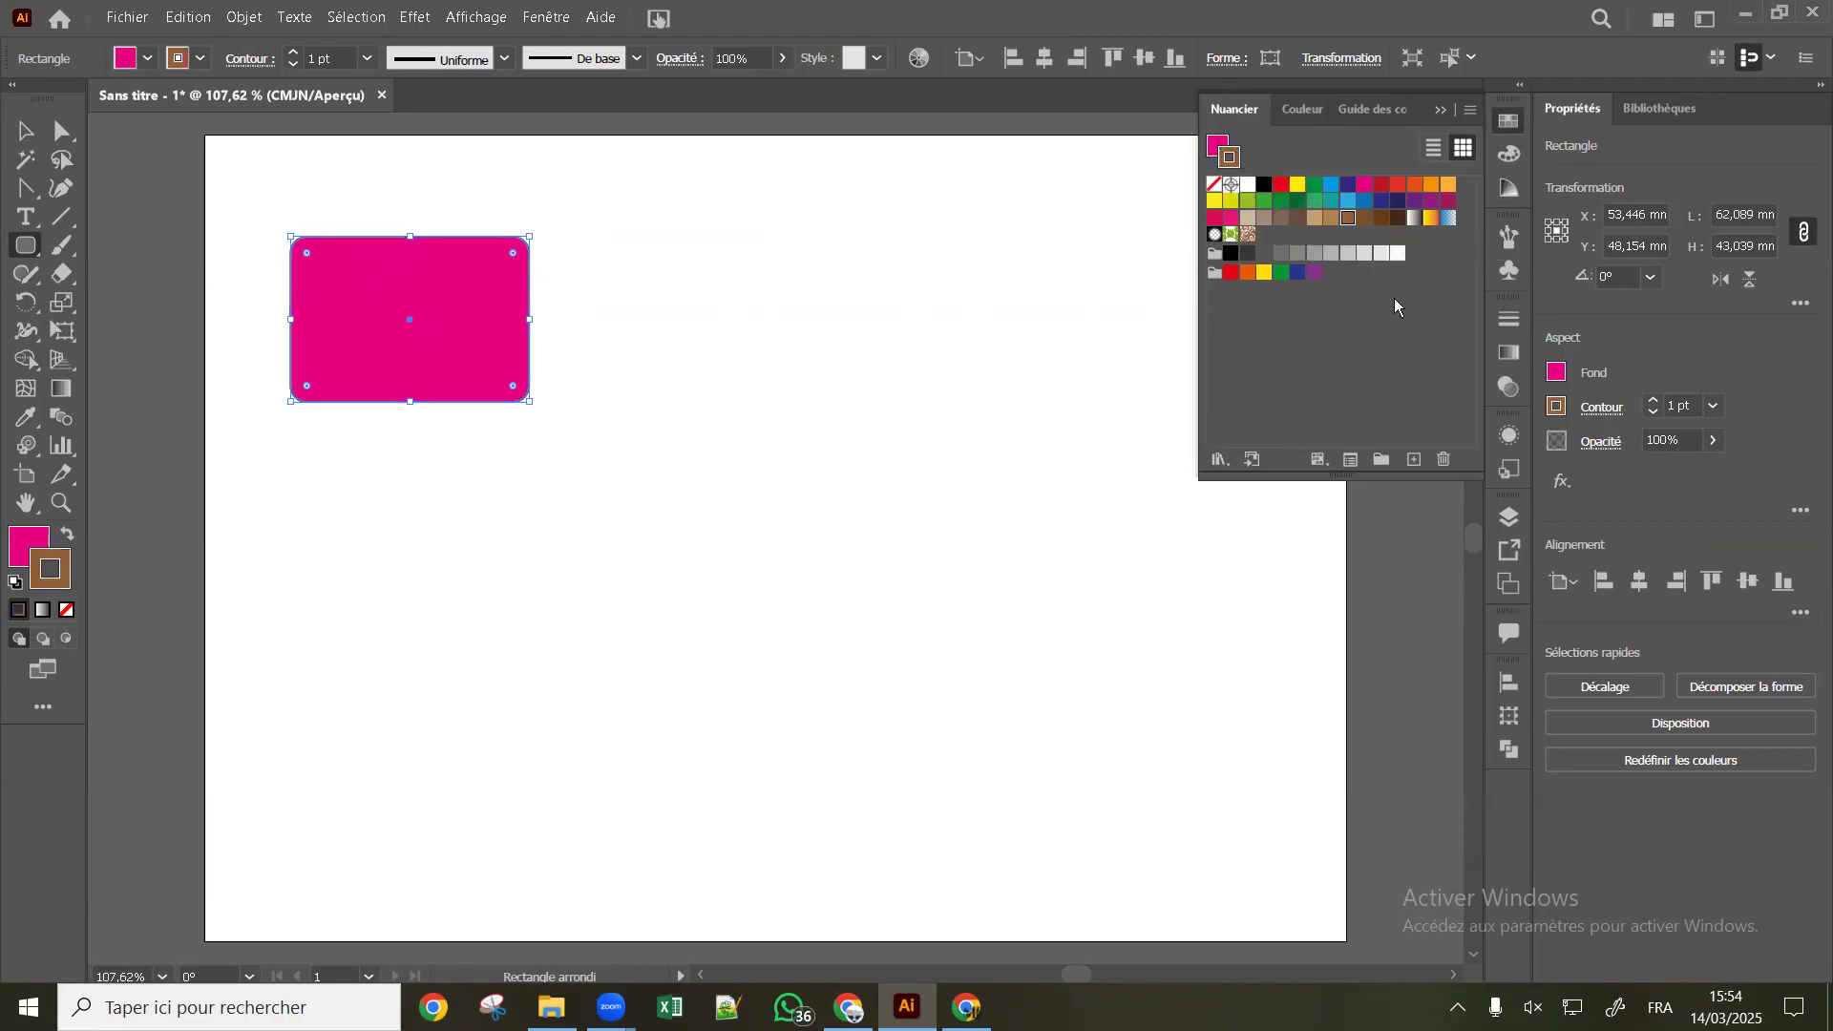
left_click(1715, 406)
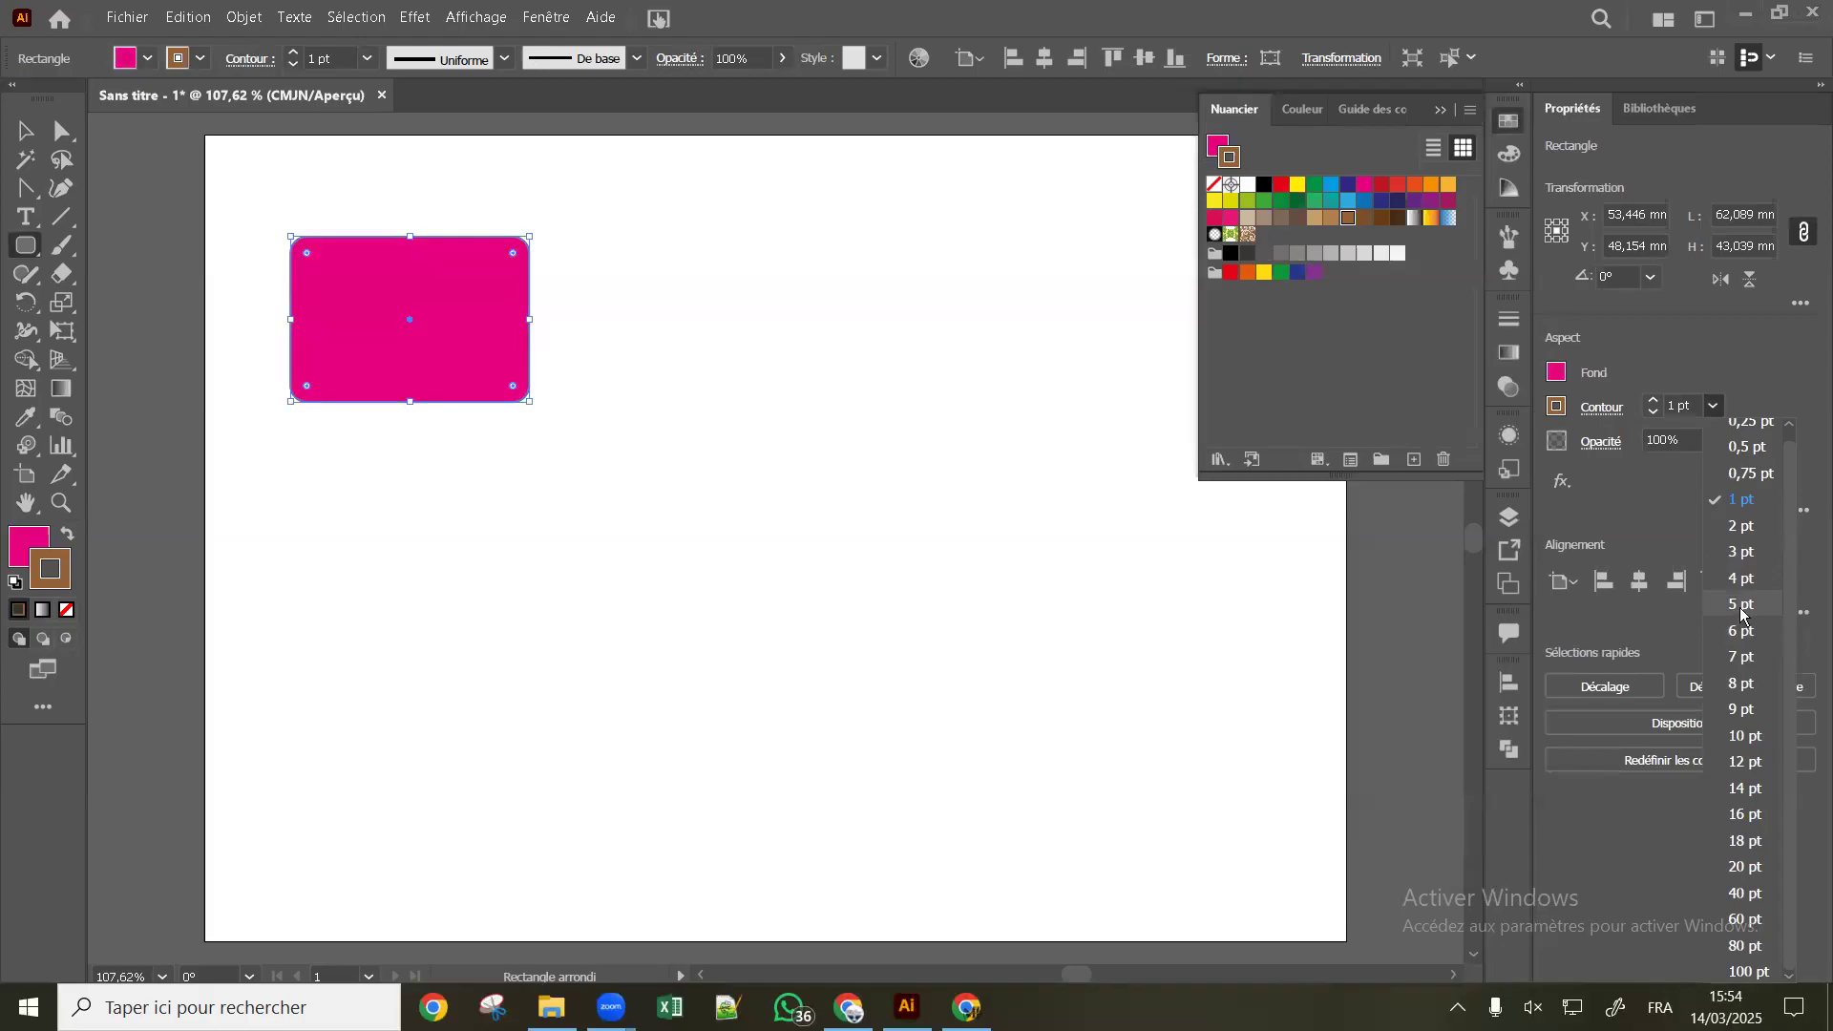
left_click(1743, 607)
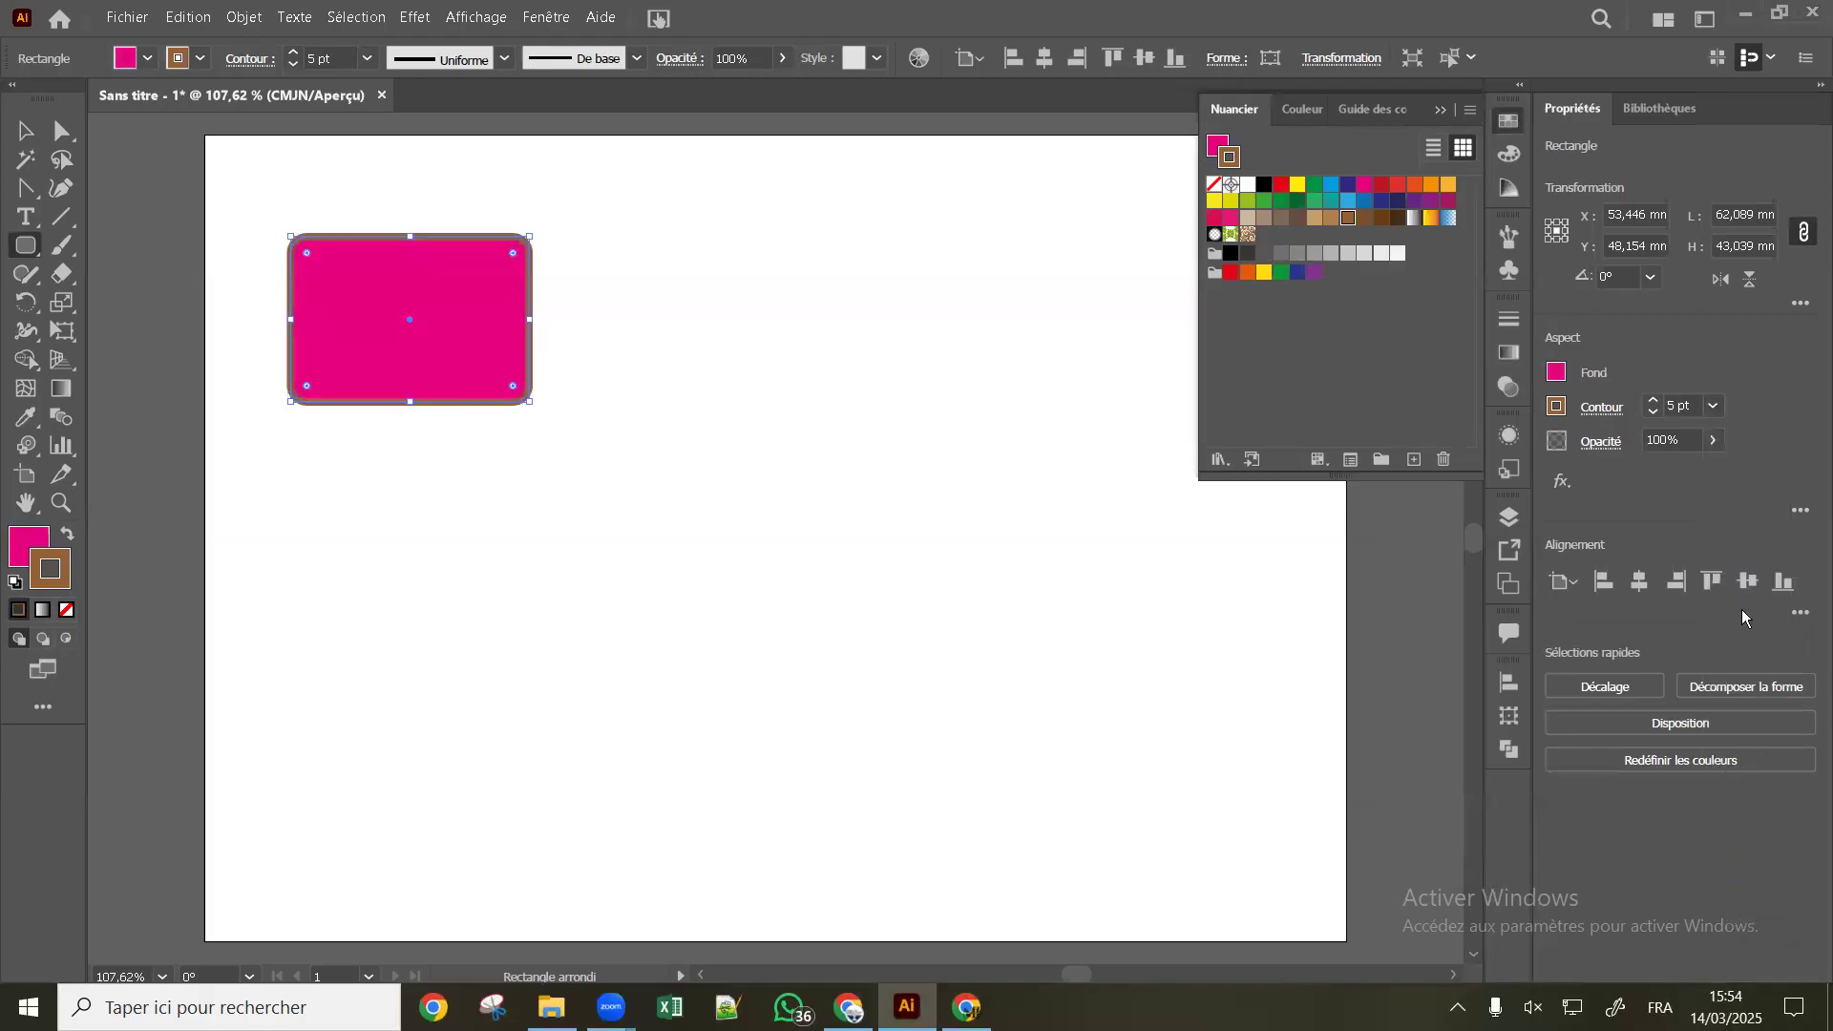
left_click(1715, 405)
left_click(1743, 658)
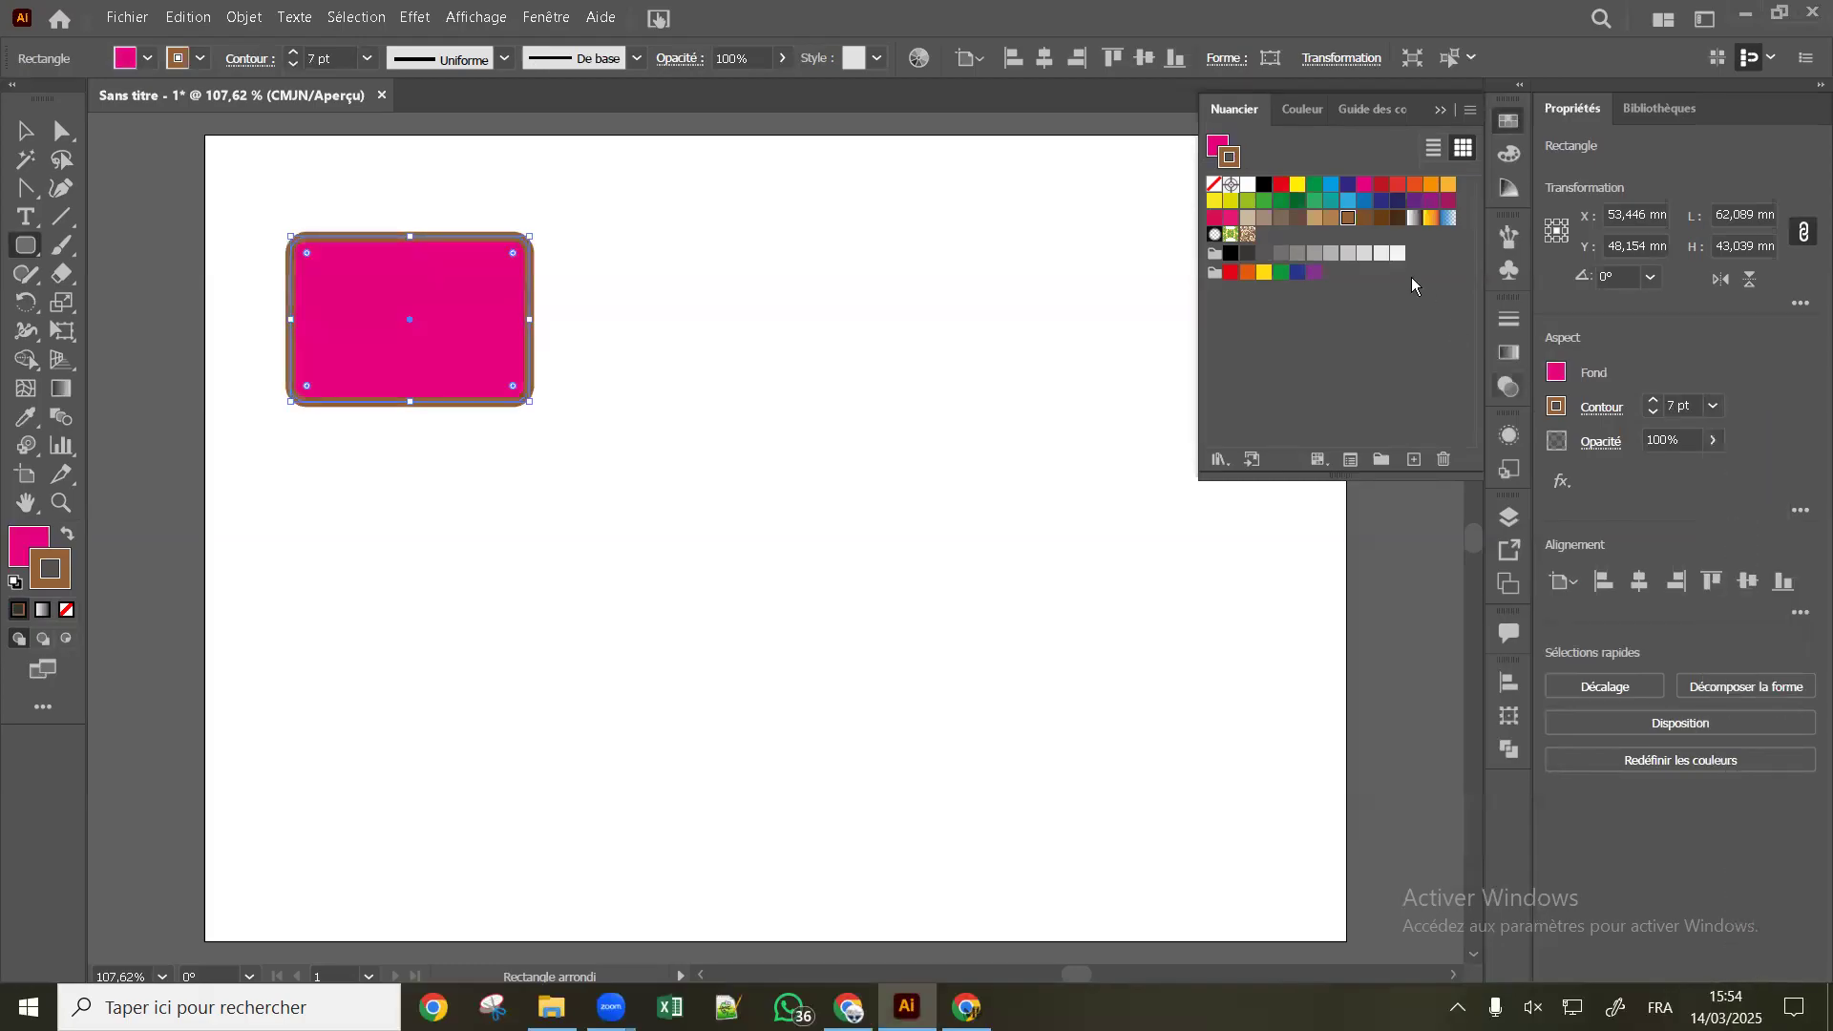
left_click(1365, 202)
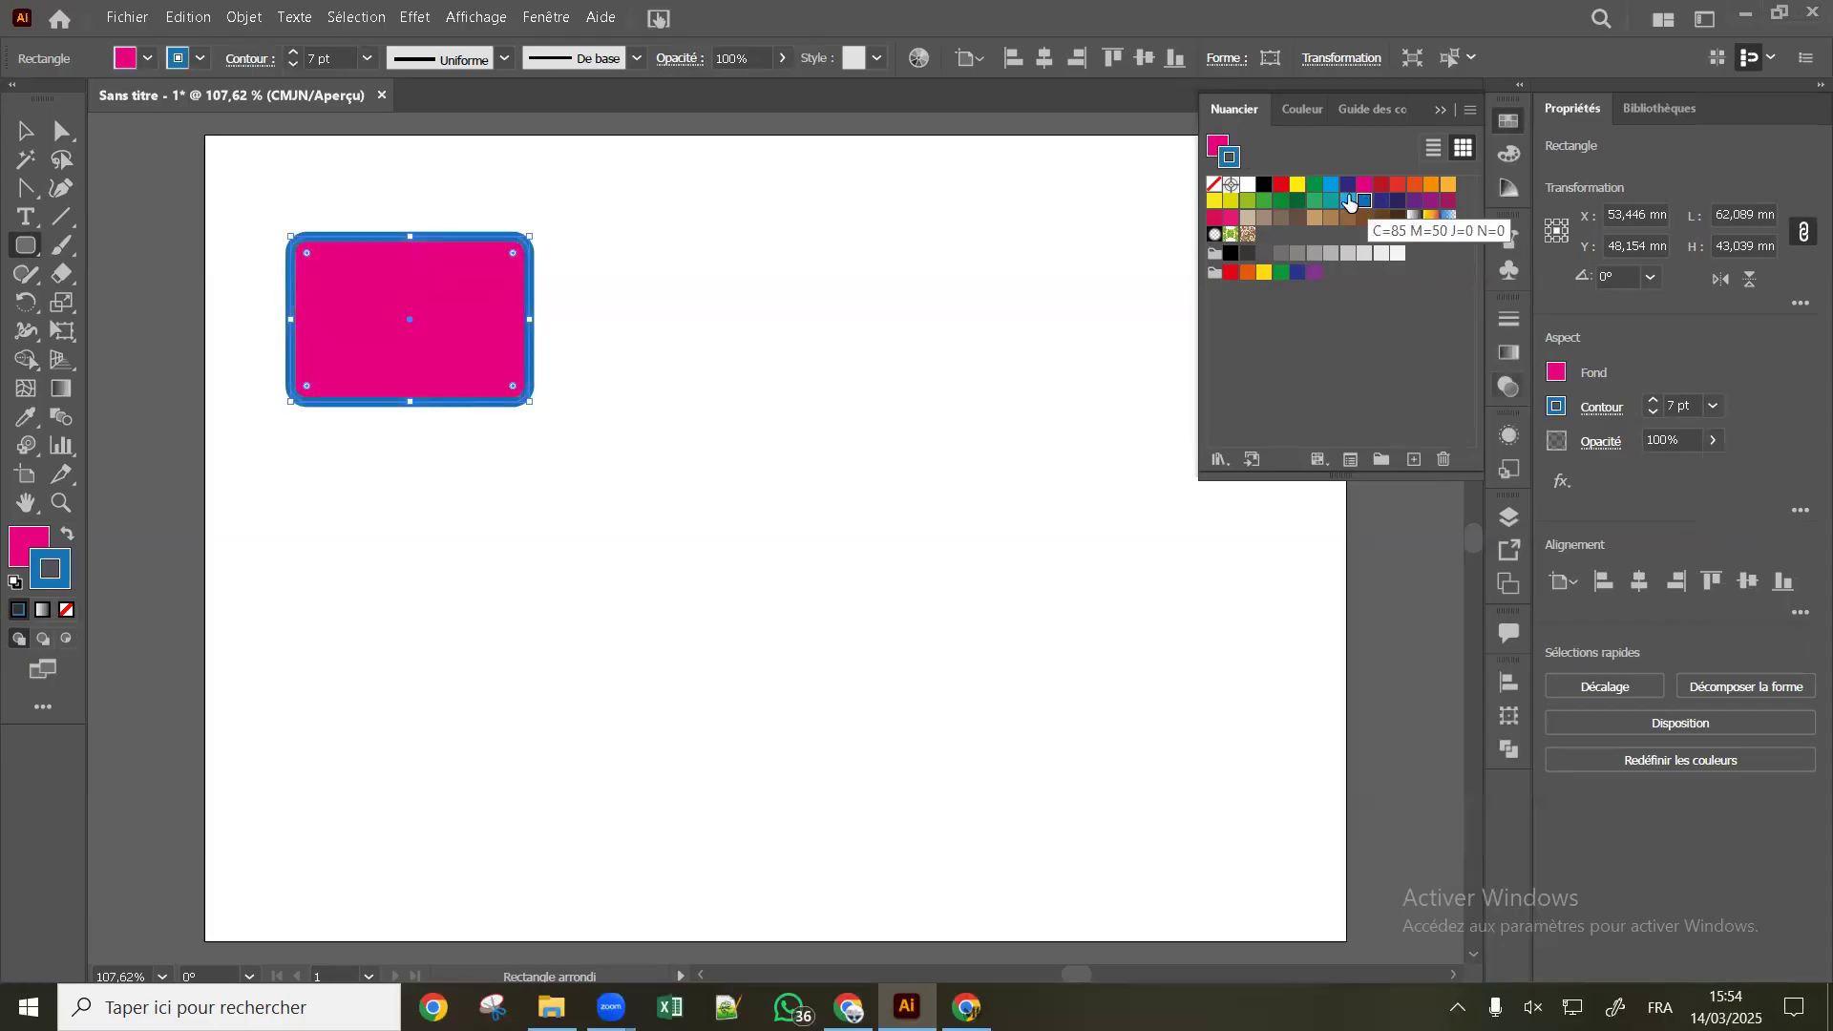
Alternate the active colour target between fill and stroke in the swatches, ending with the stroke active
left_click(1219, 147)
left_click(1230, 157)
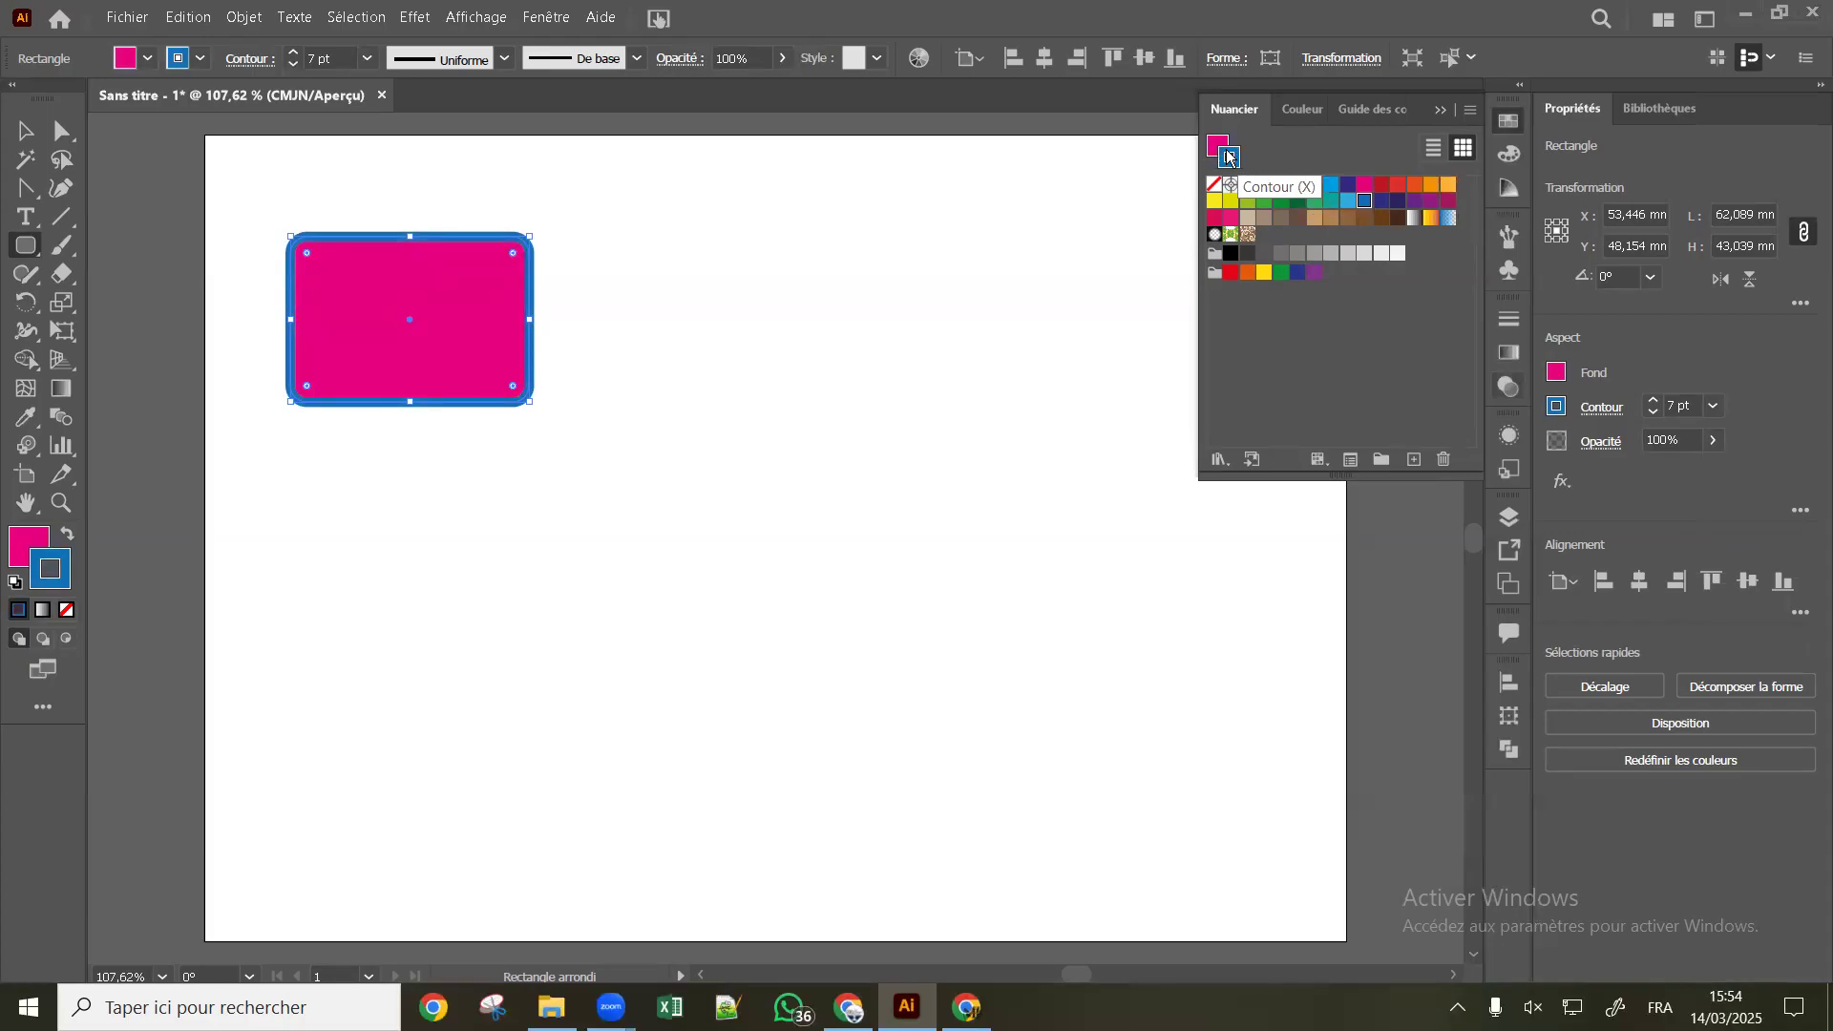
left_click(1220, 149)
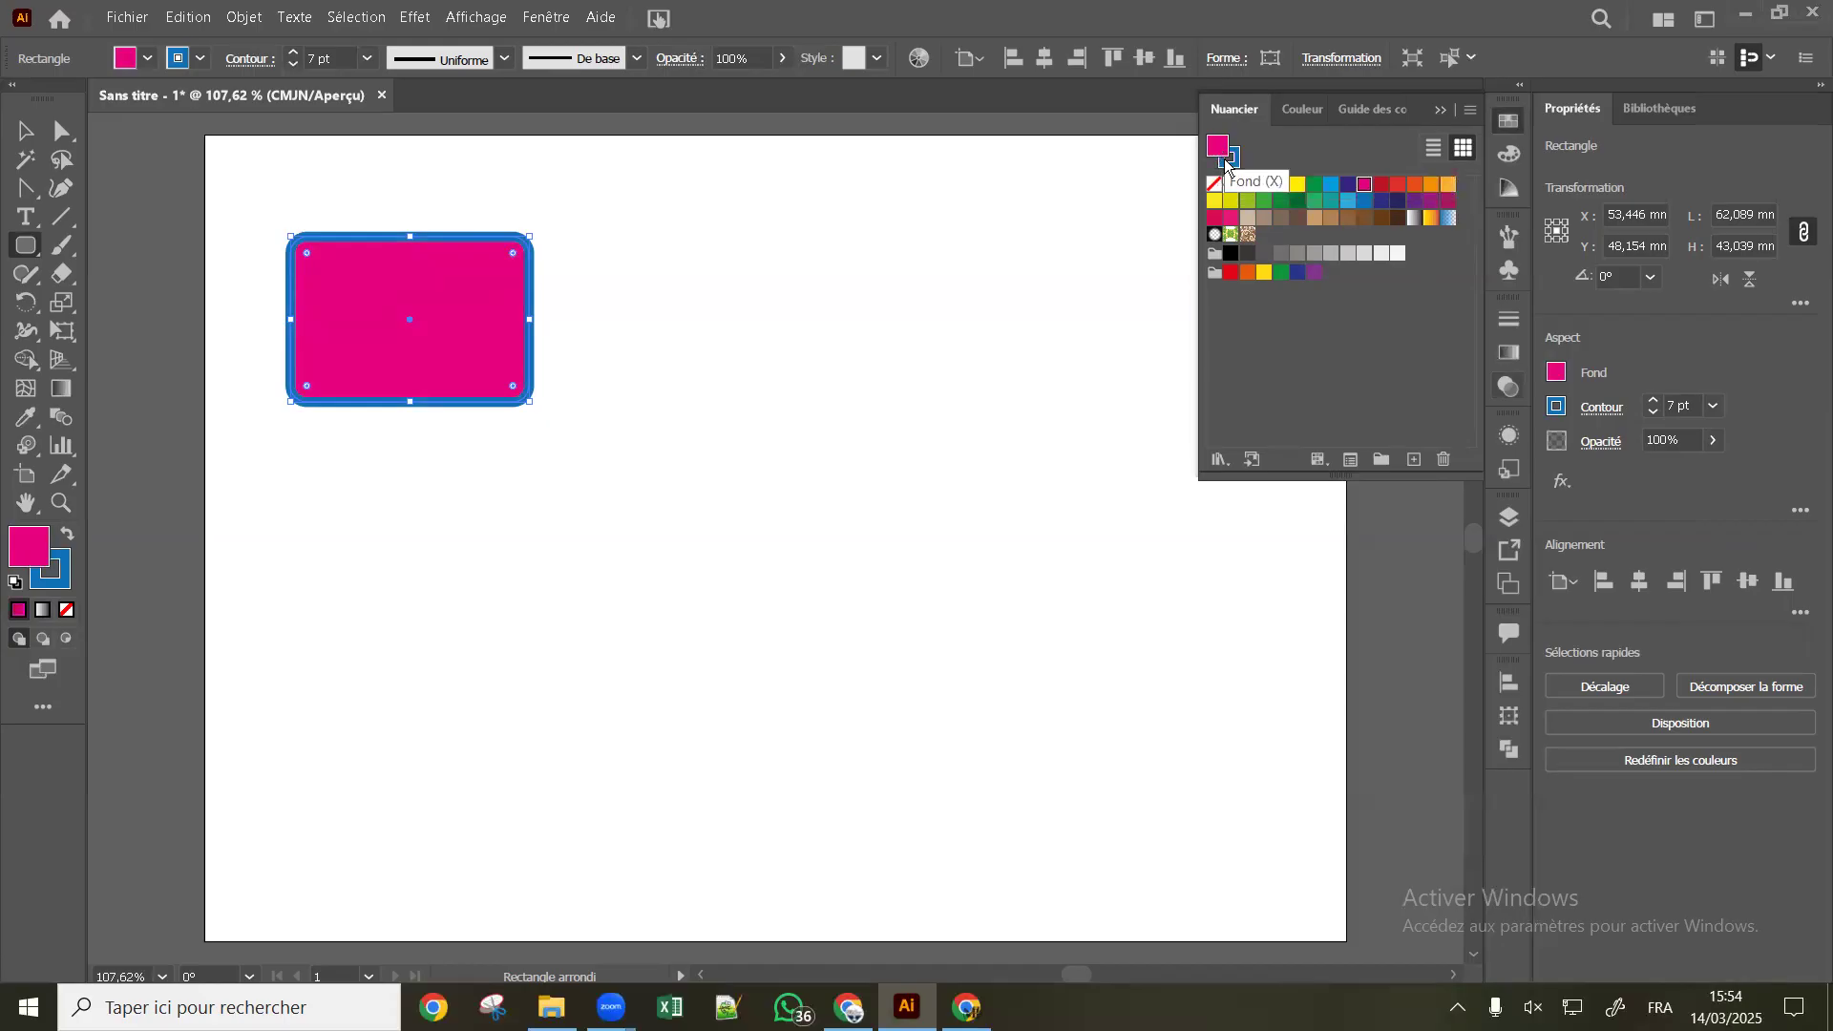
left_click(1227, 162)
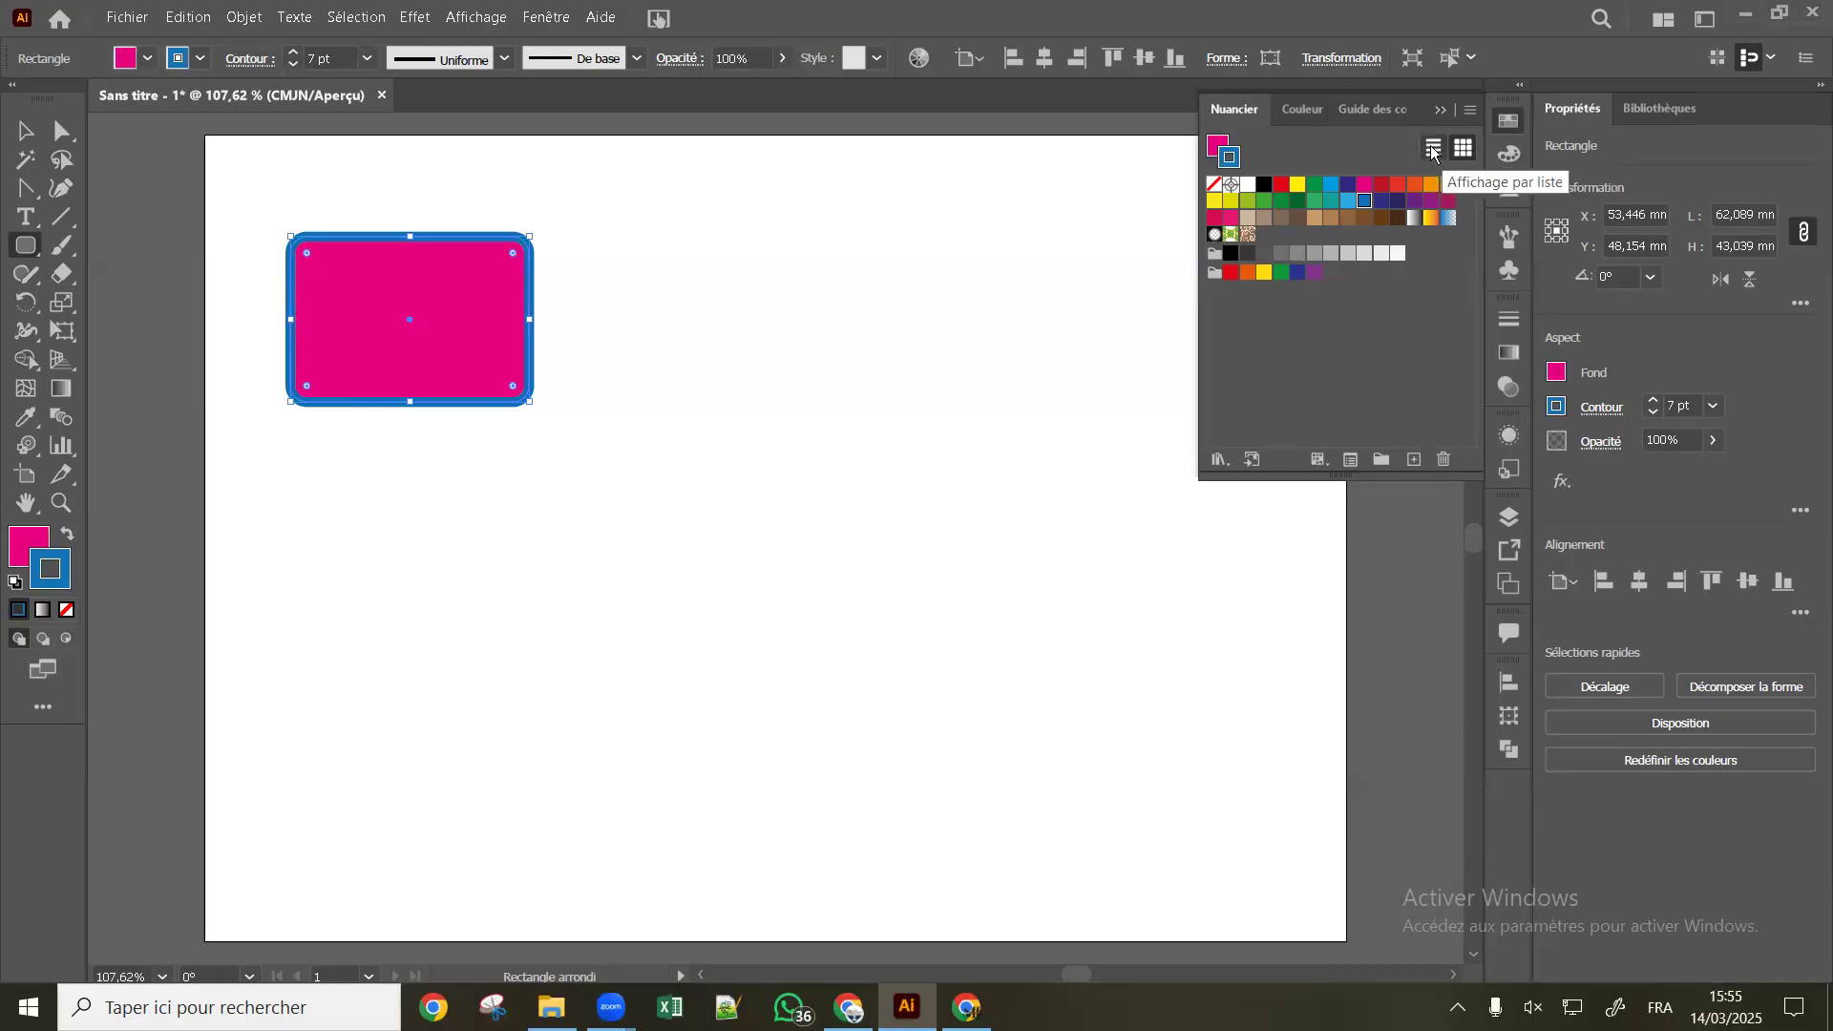
Display the swatches as a list, examine their CMYK names and values, and return to thumbnail view
left_click(1431, 149)
scroll(1281, 246, "down", 3)
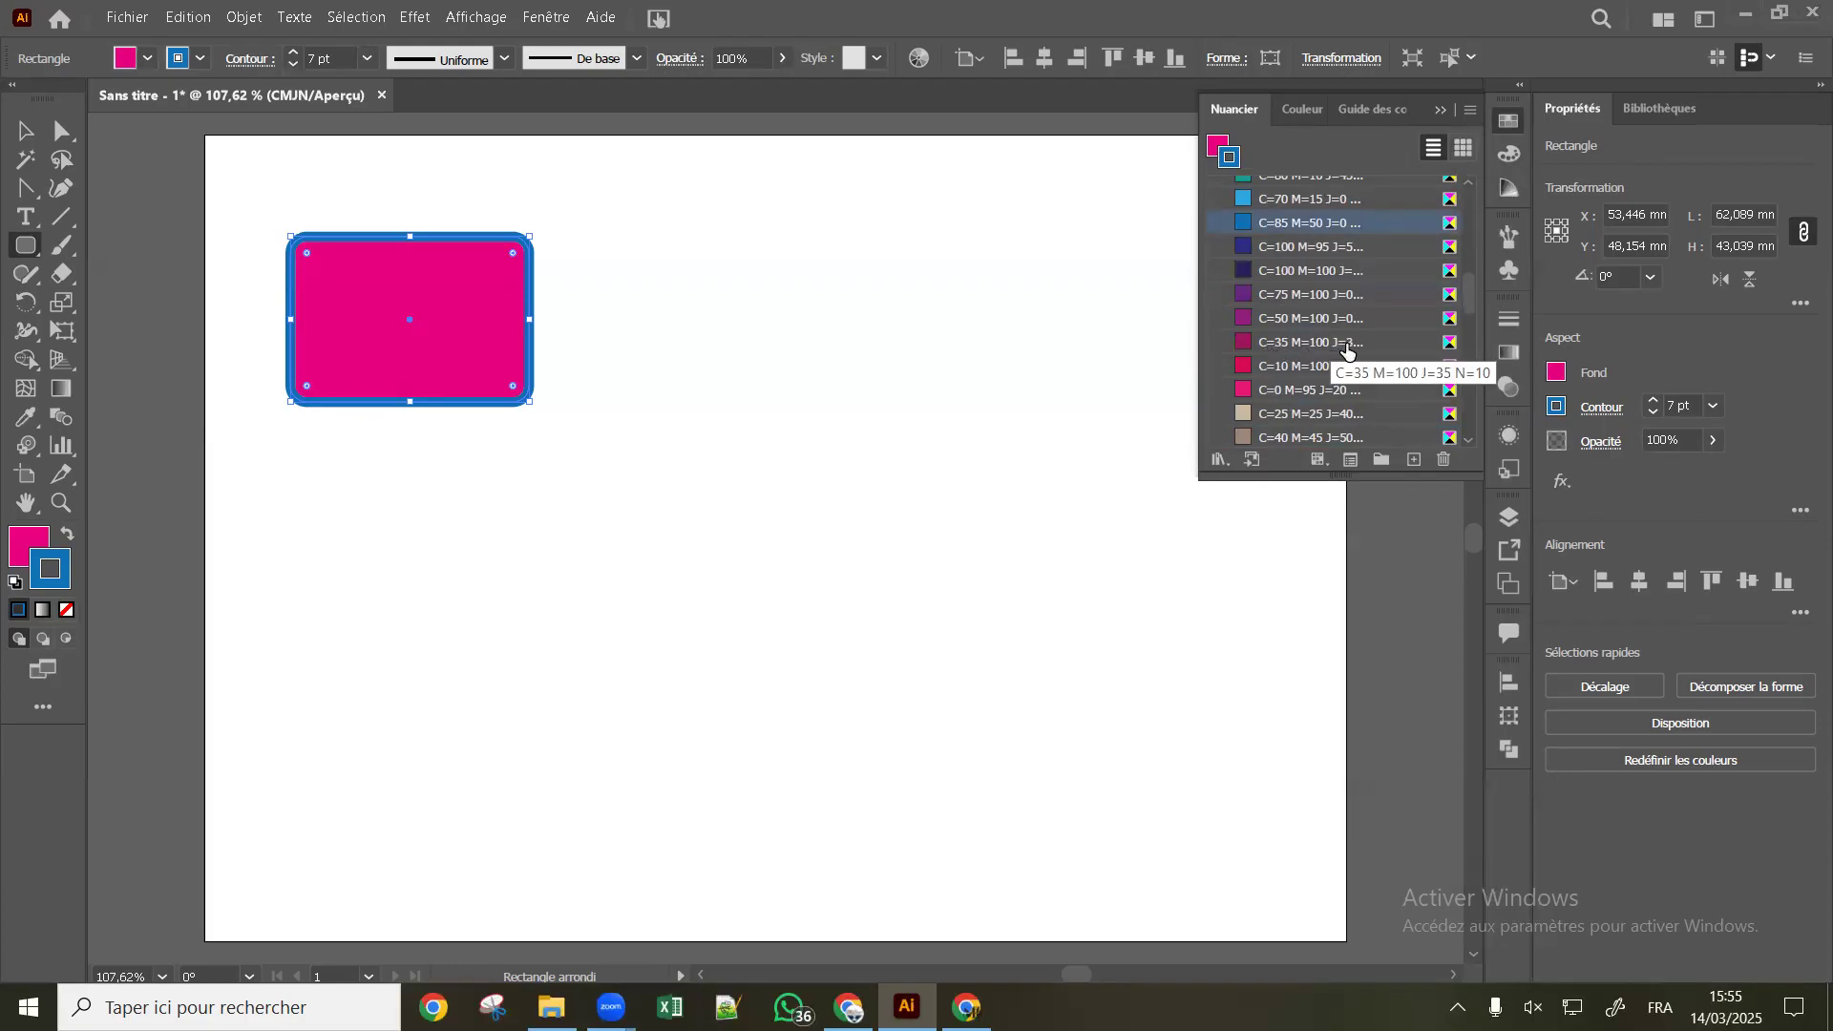
scroll(1347, 353, "down", 3)
scroll(1340, 353, "up", 7)
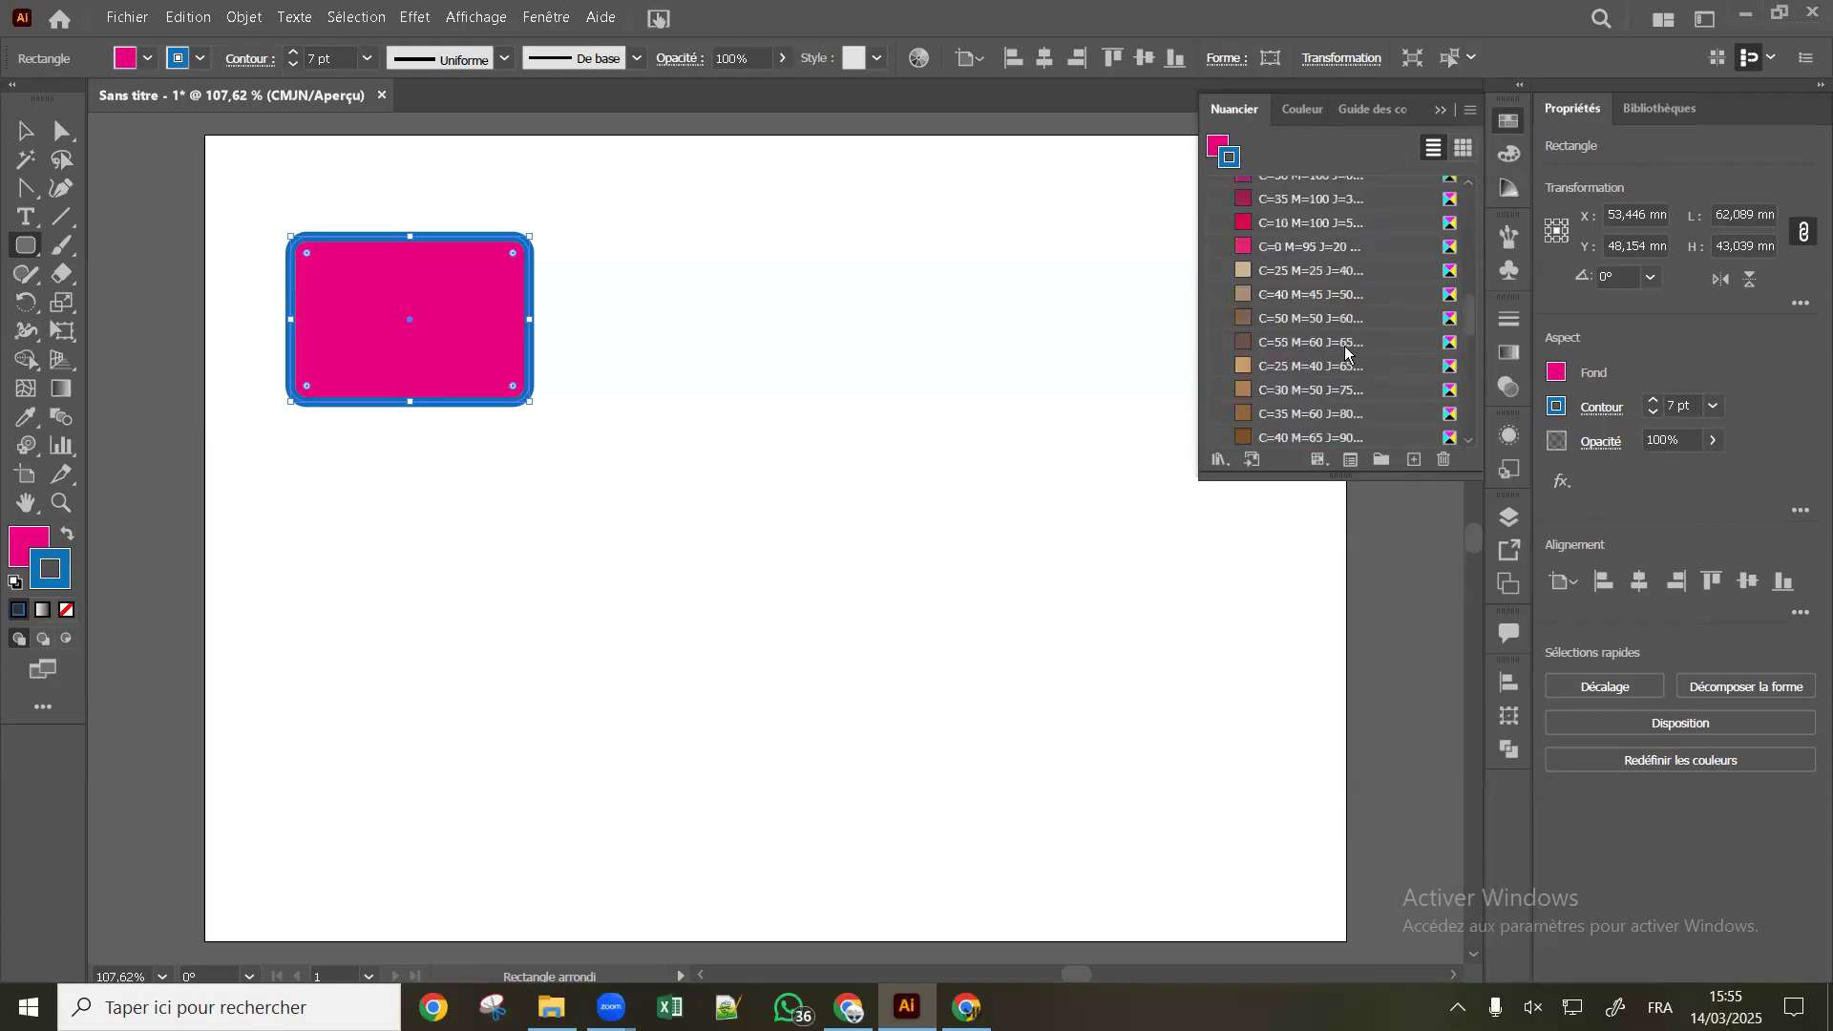
scroll(1340, 354, "up", 3)
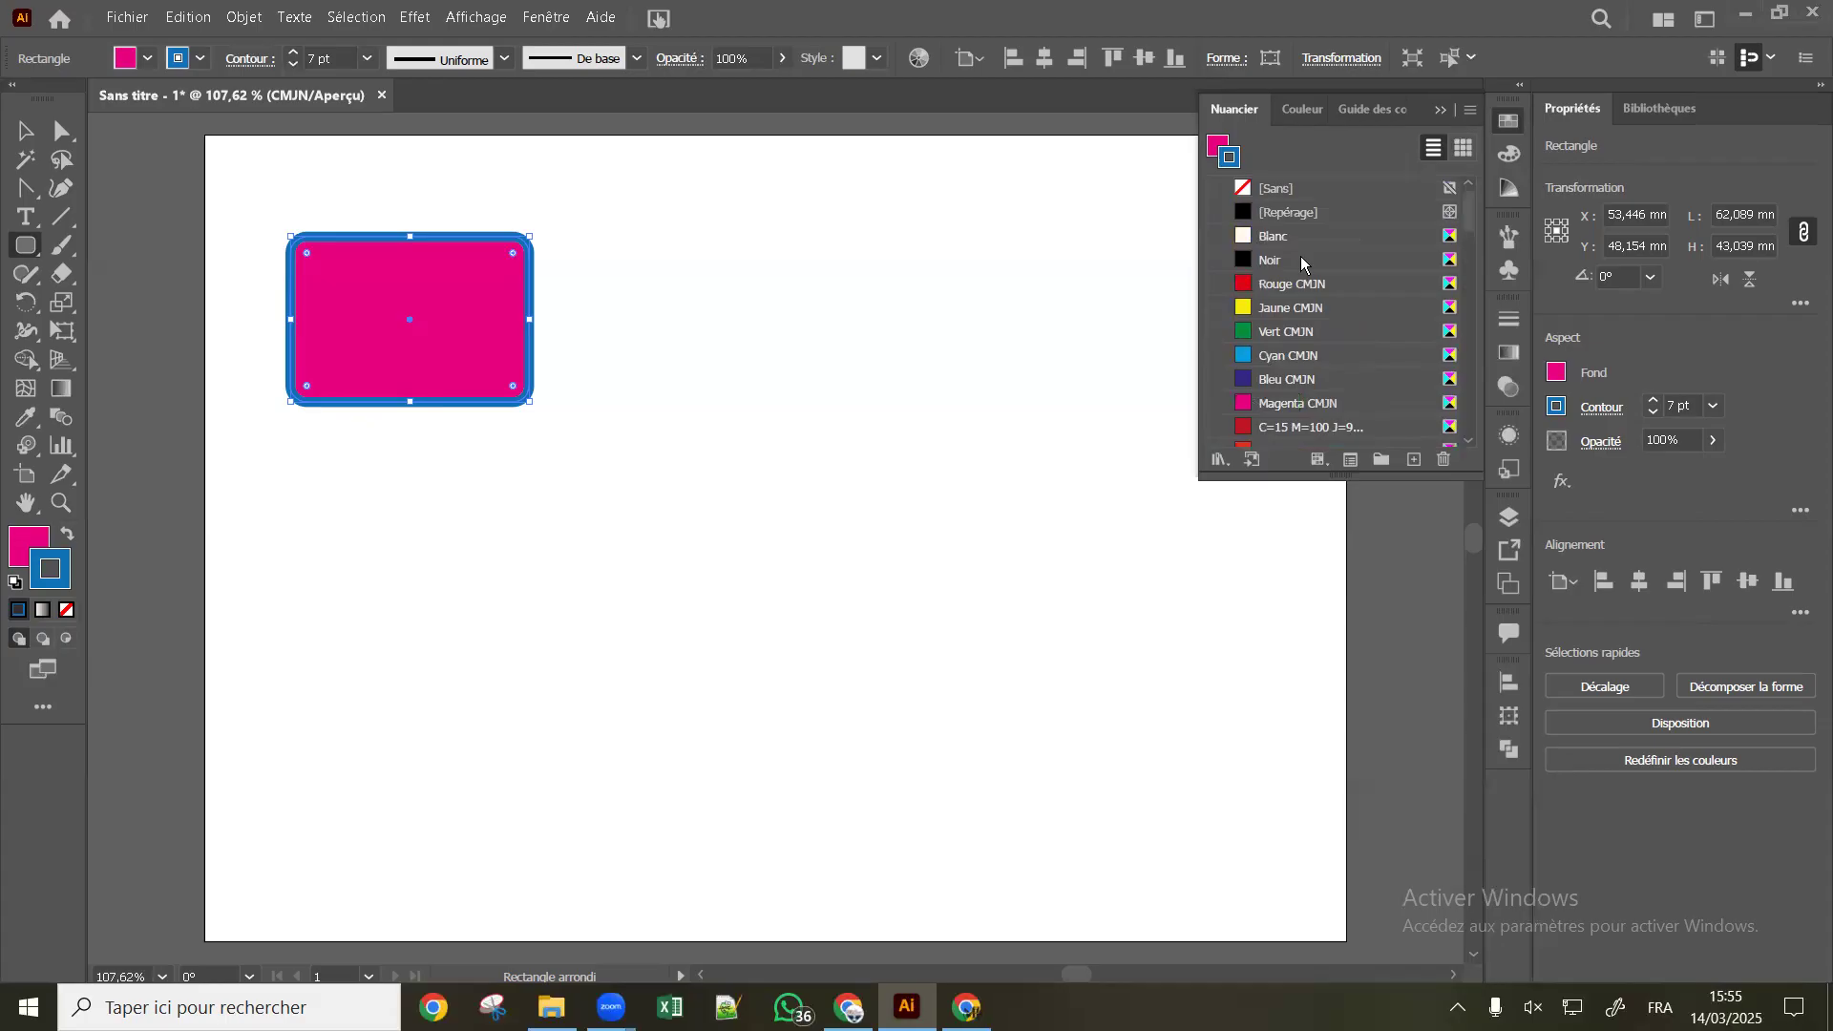
left_click(1463, 148)
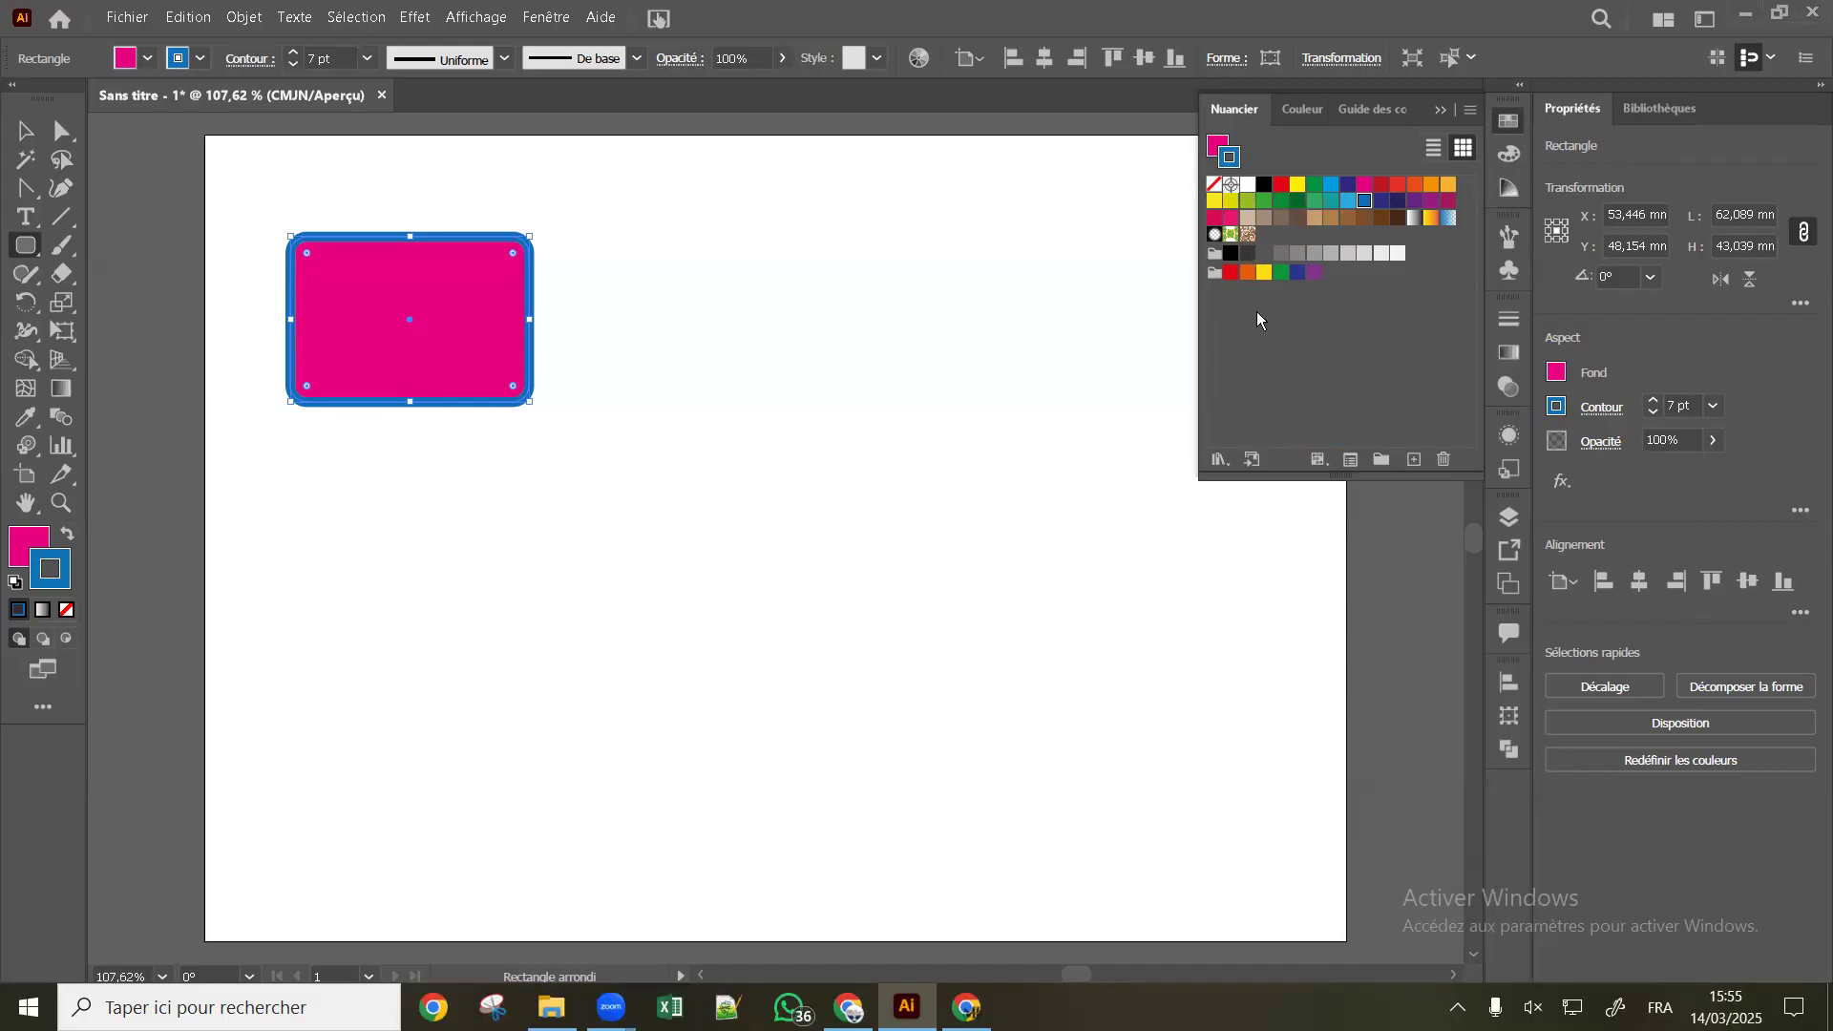
Remove the rectangle's stroke, give it a black stroke again, and make the fill the active colour target
left_click(1214, 190)
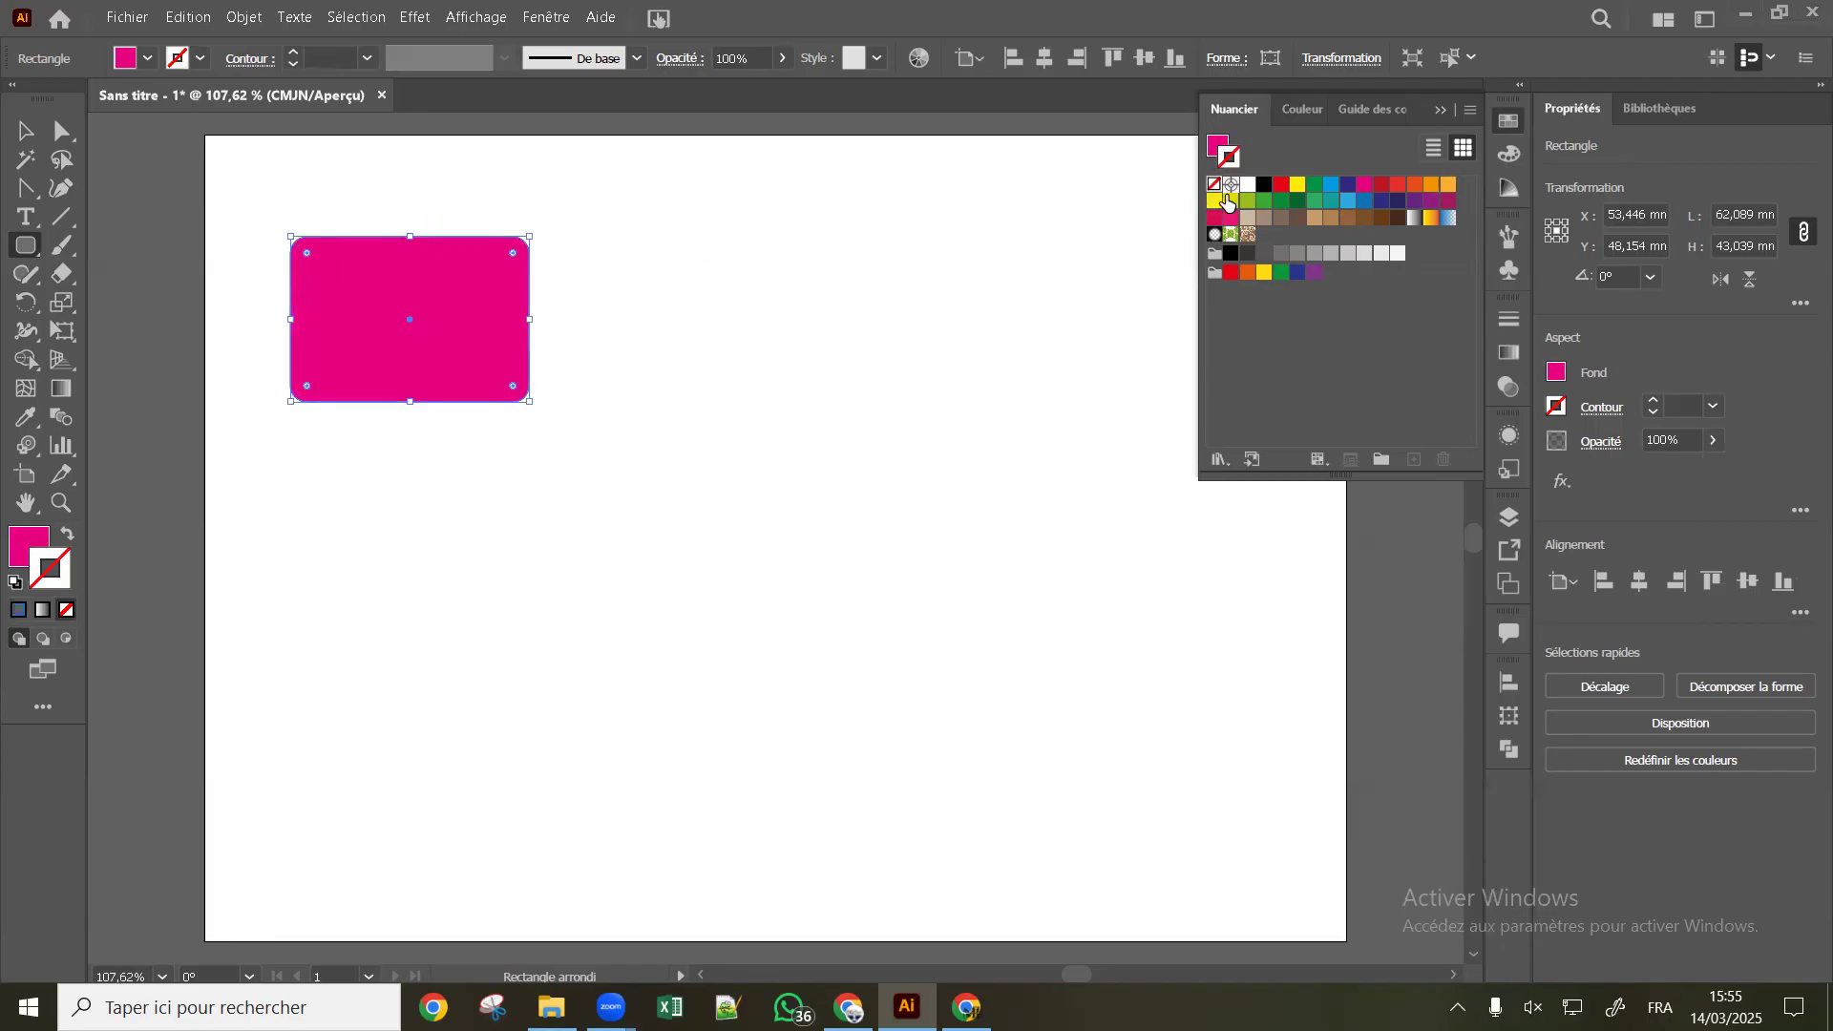
left_click(1219, 146)
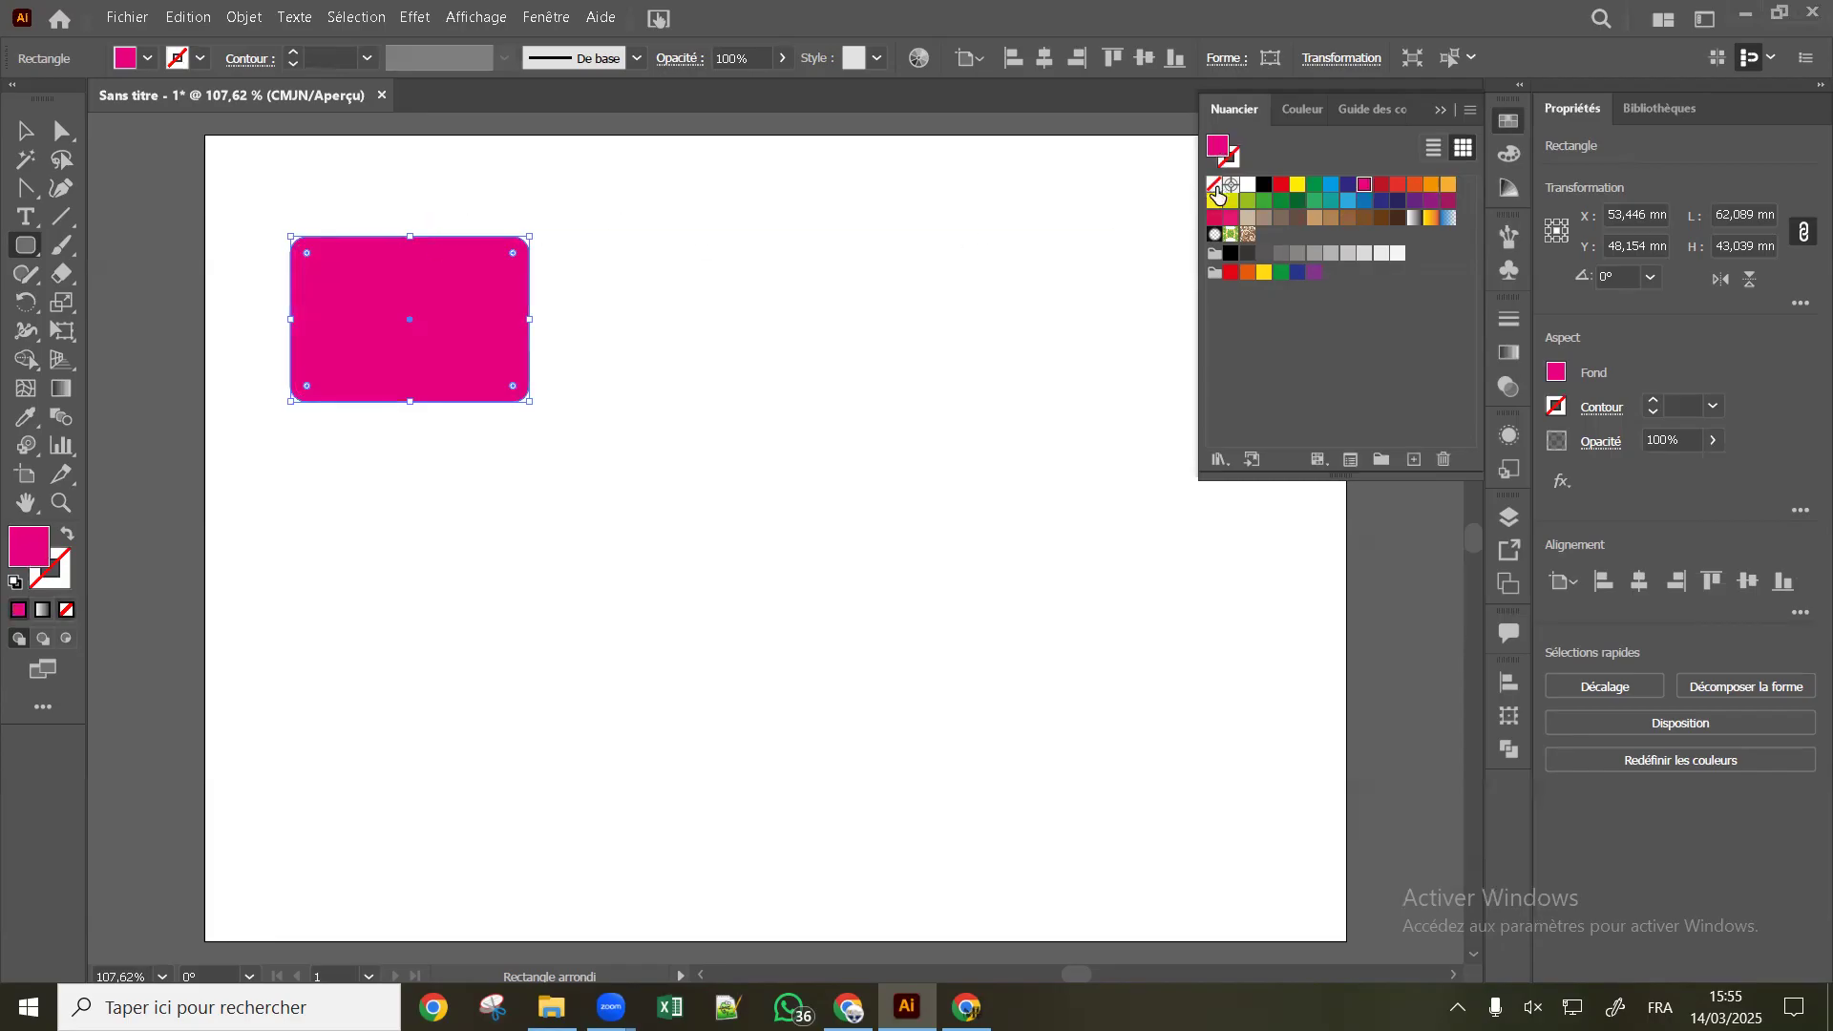
key("x")
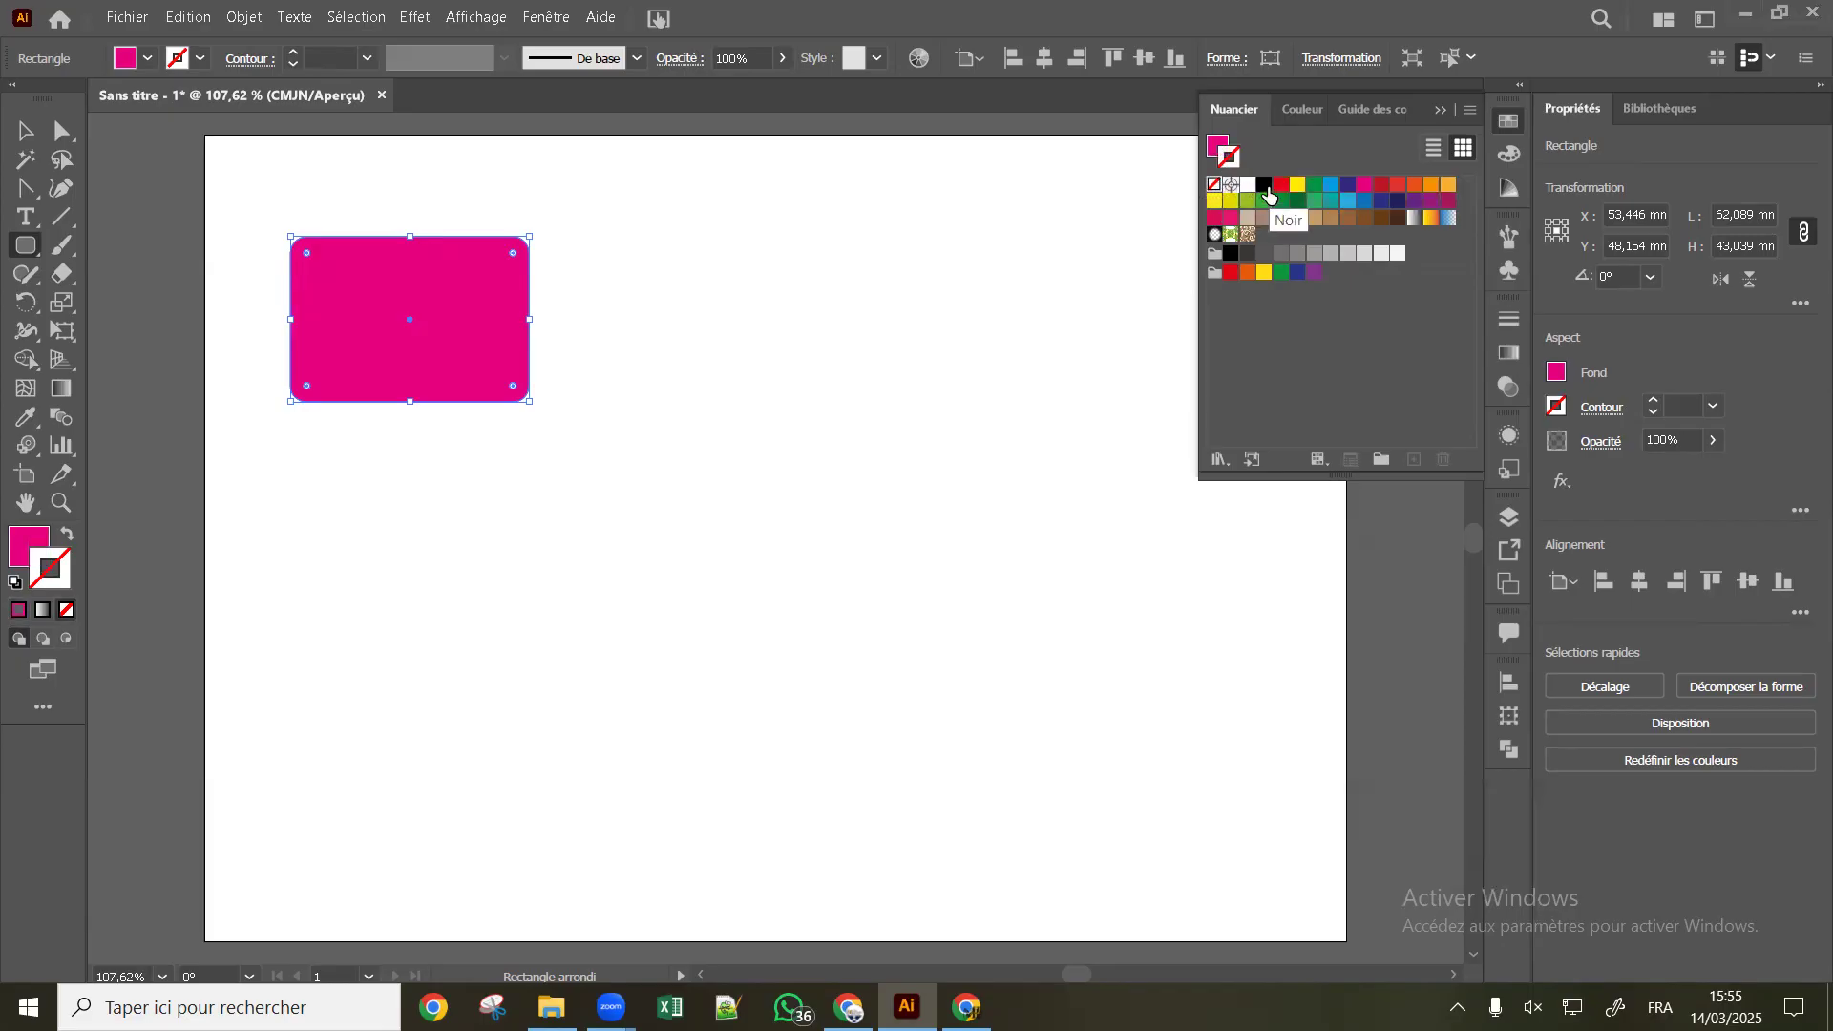
left_click(1228, 192)
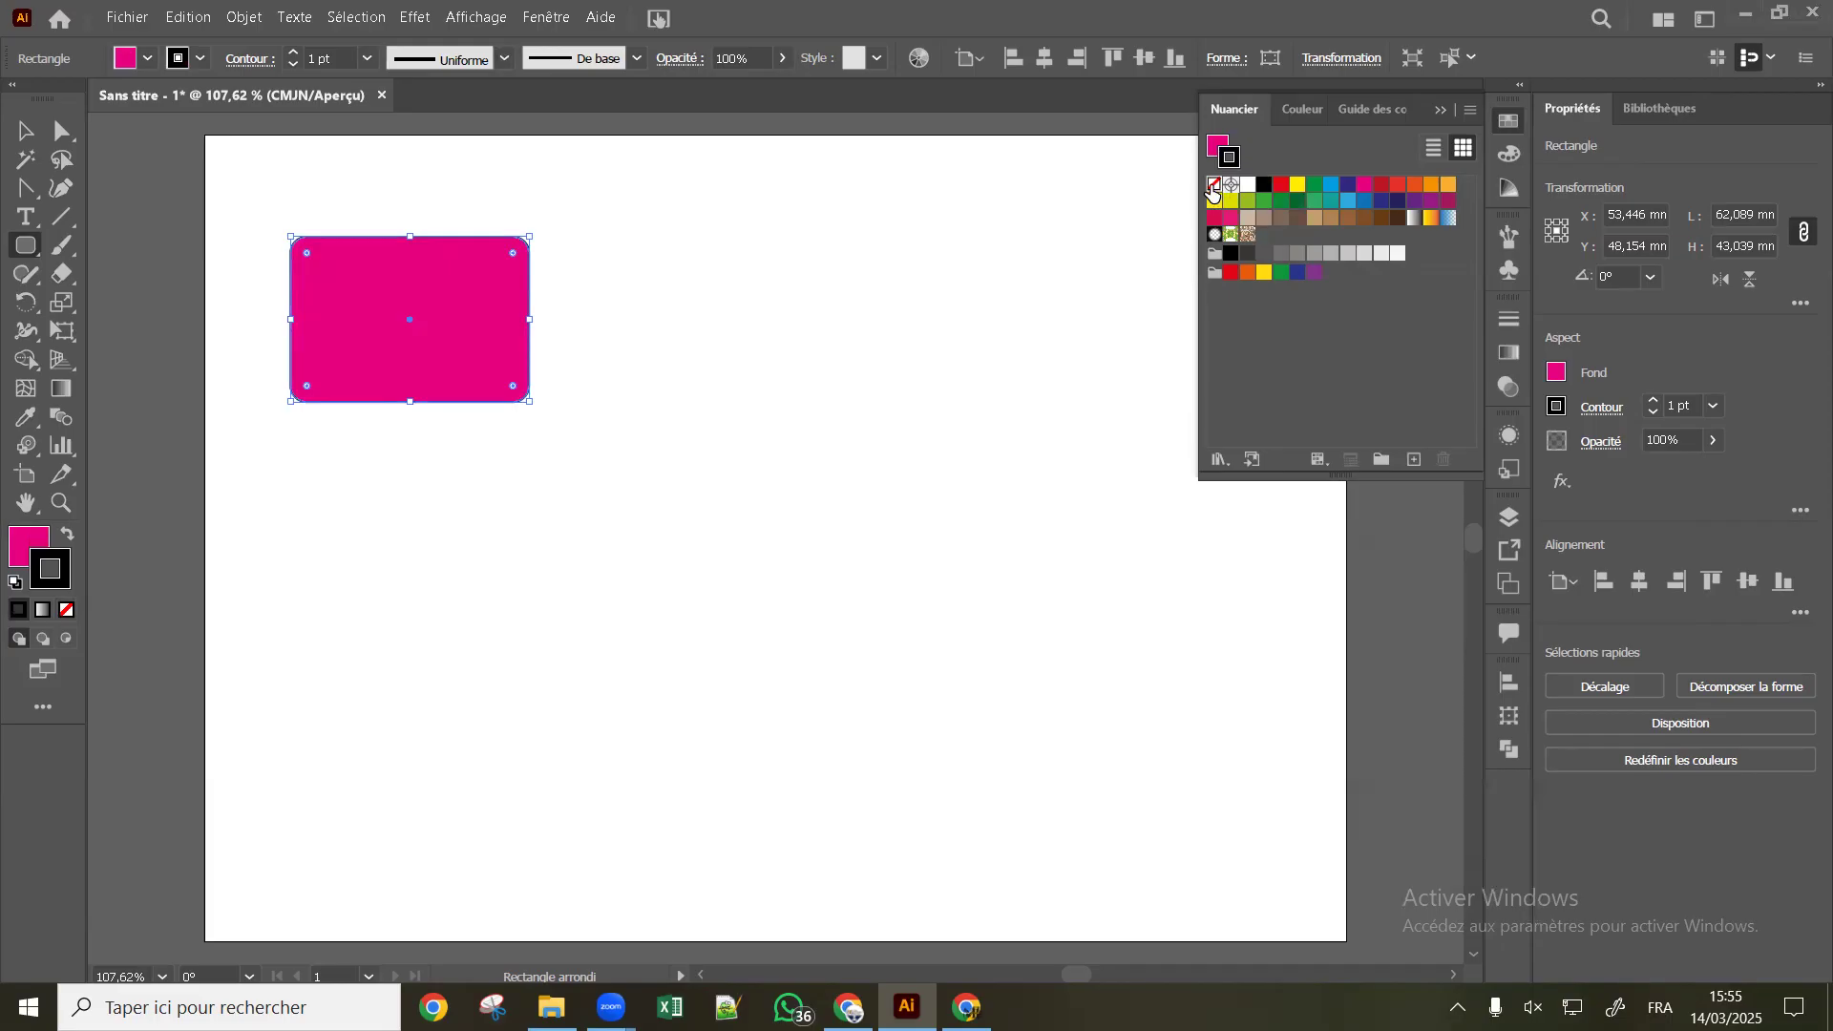
left_click(1216, 186)
left_click(1263, 187)
left_click(1216, 145)
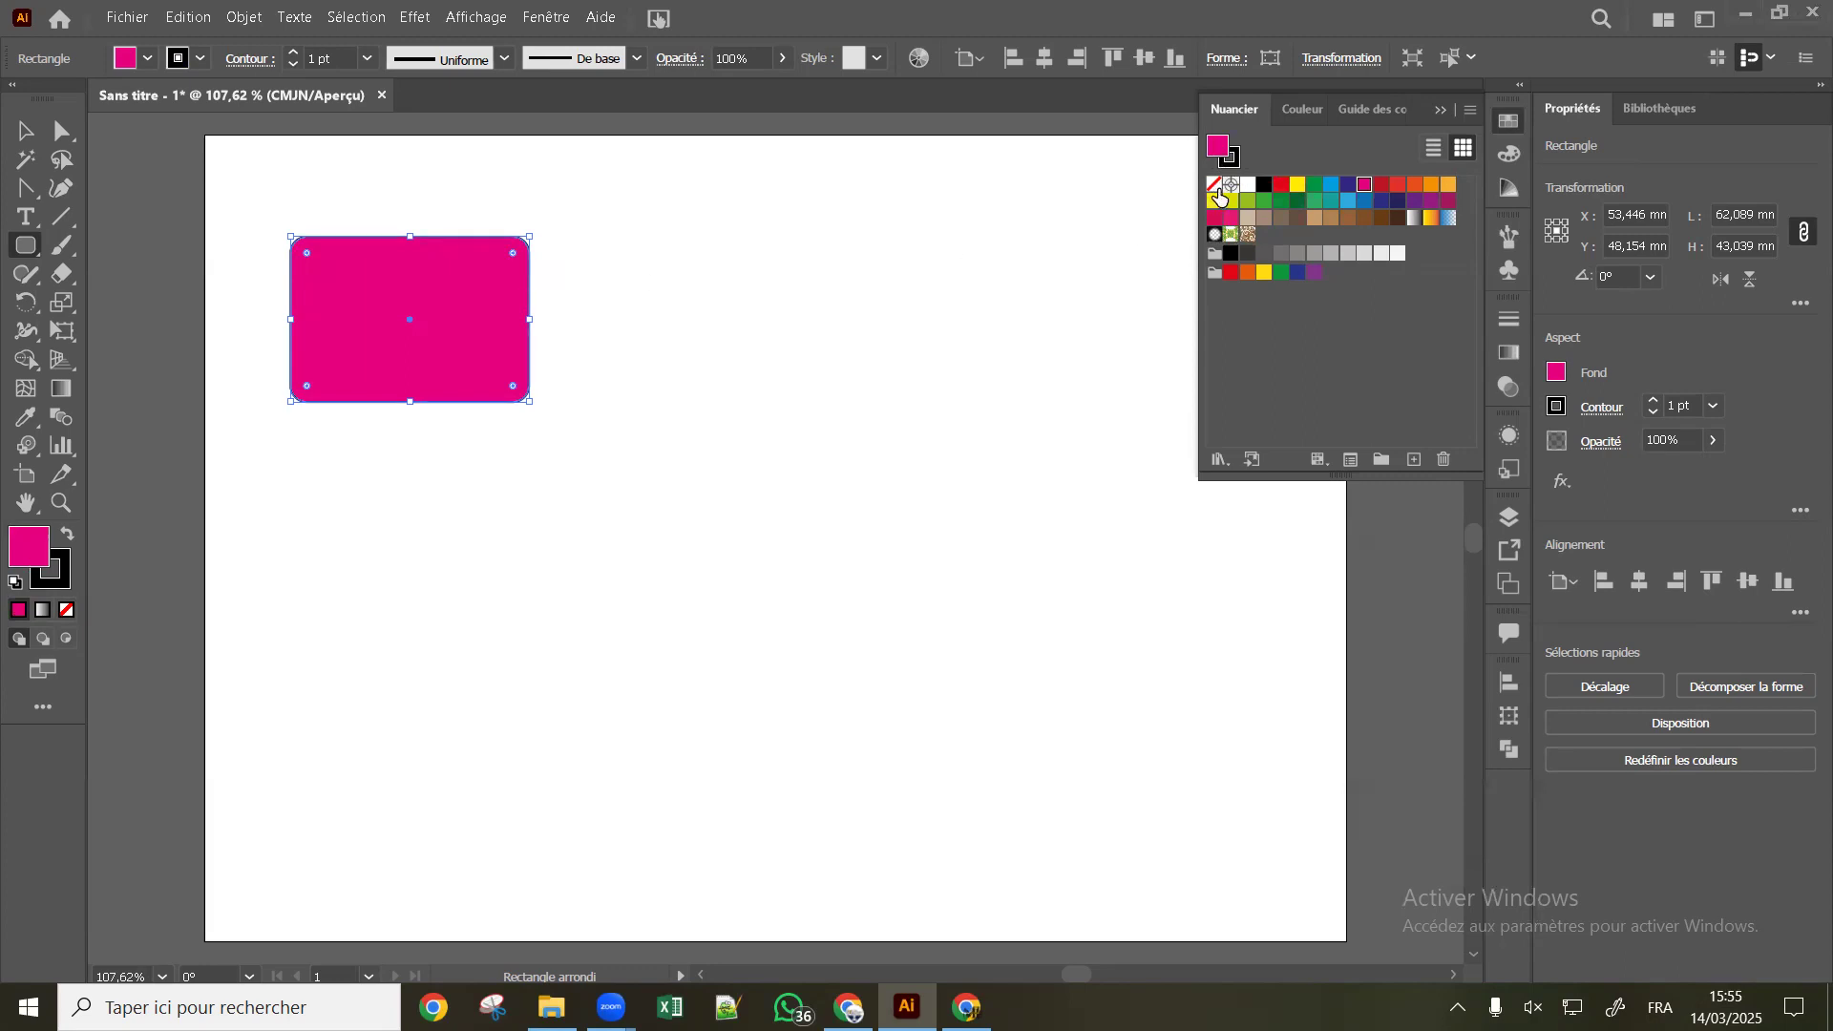
Try no fill, the Repérage swatch and the Blanc swatch as the rectangle's fill
left_click(1214, 187)
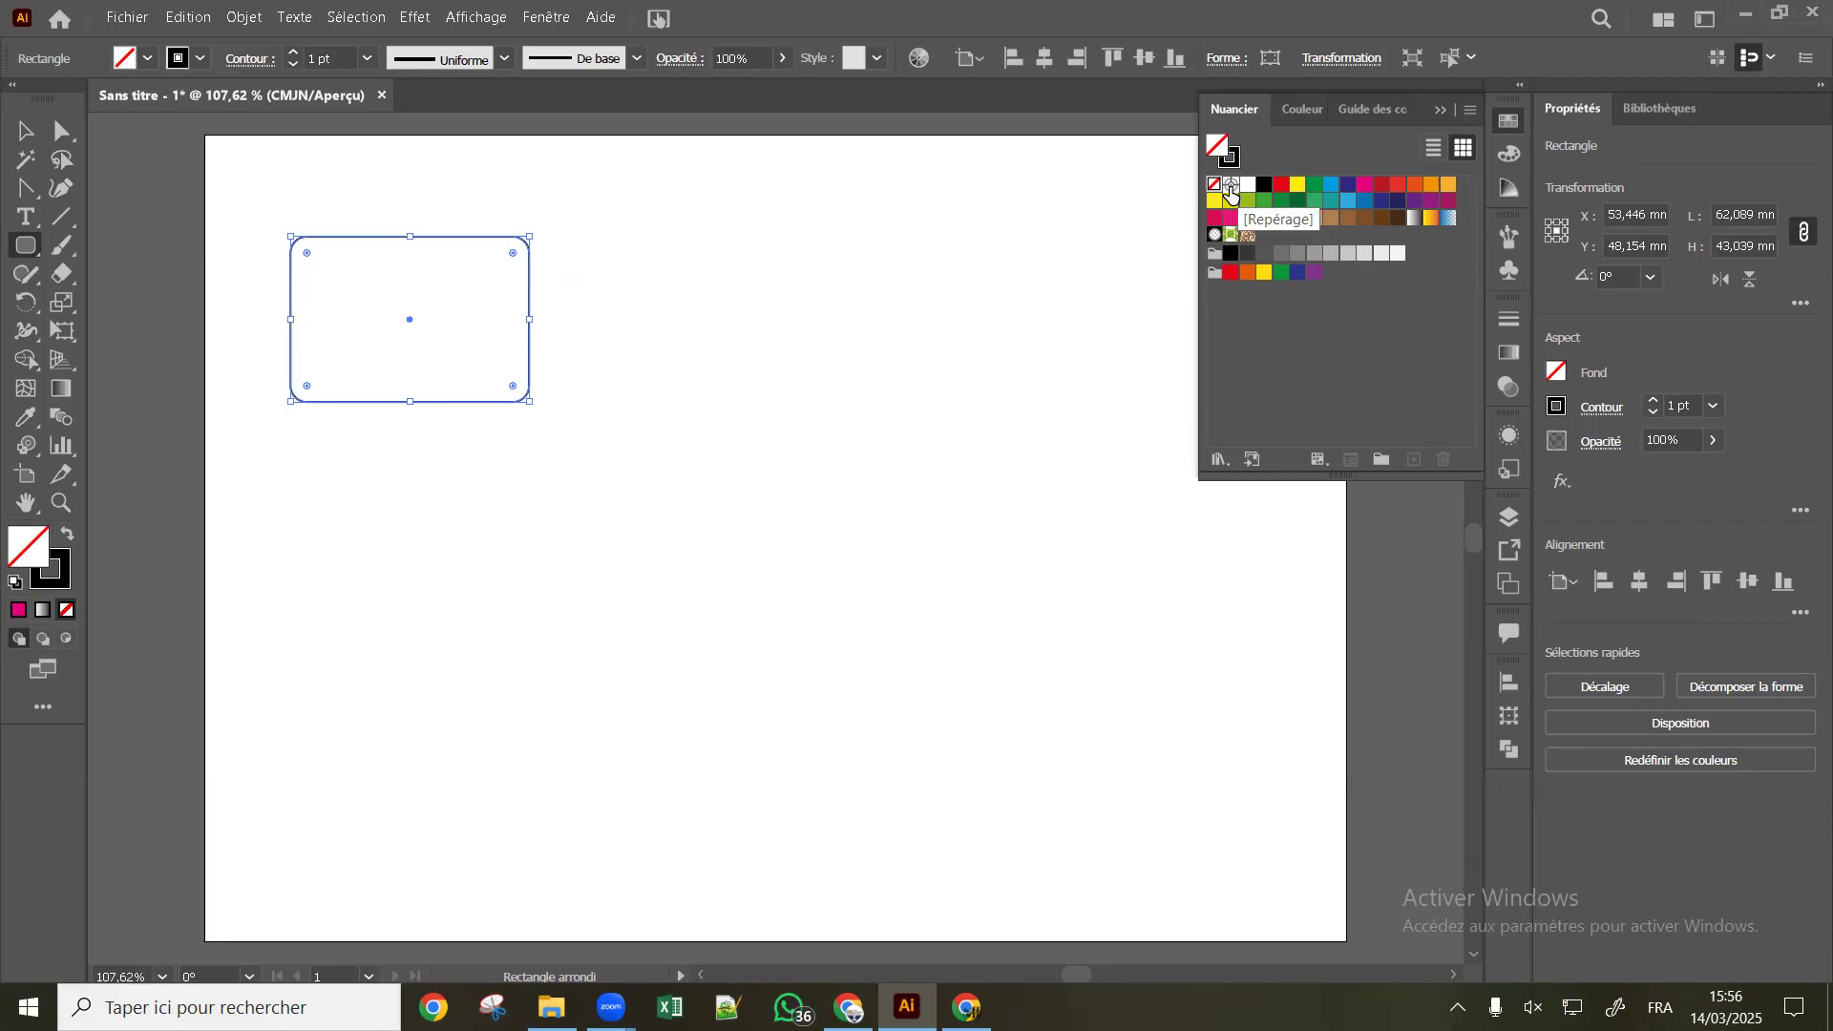
left_click(1230, 187)
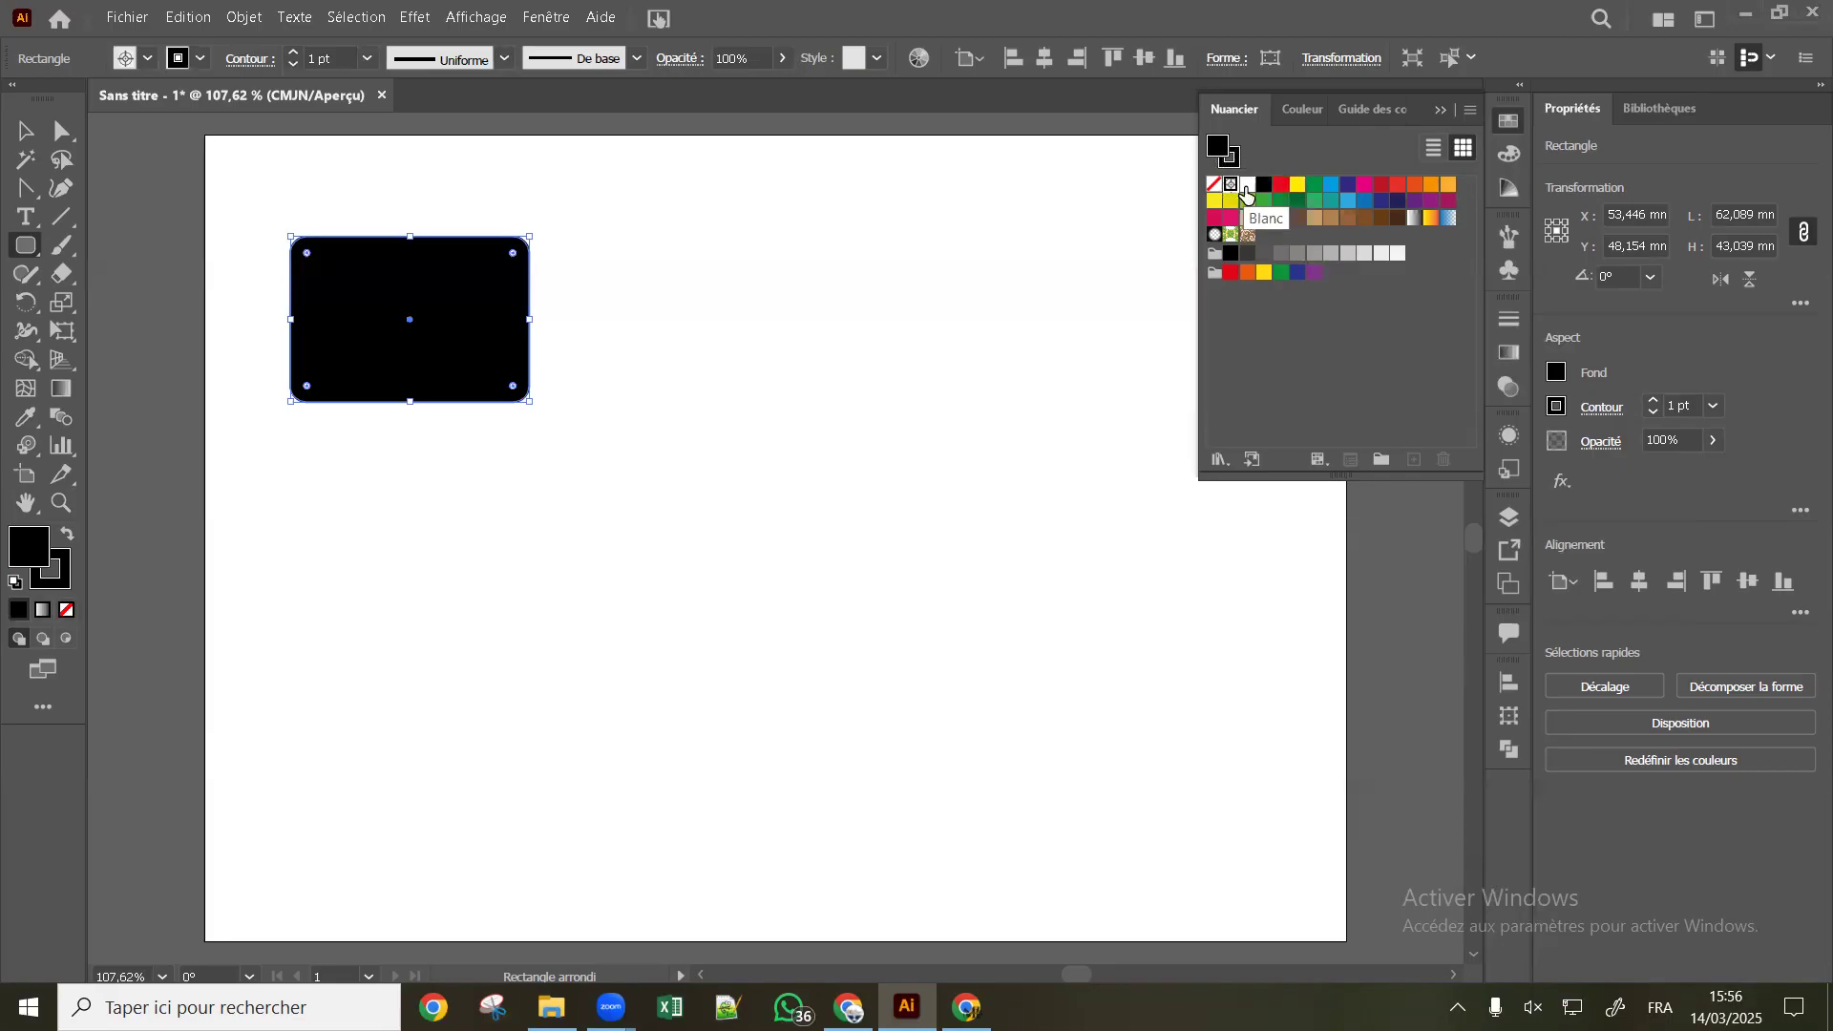
left_click(1247, 187)
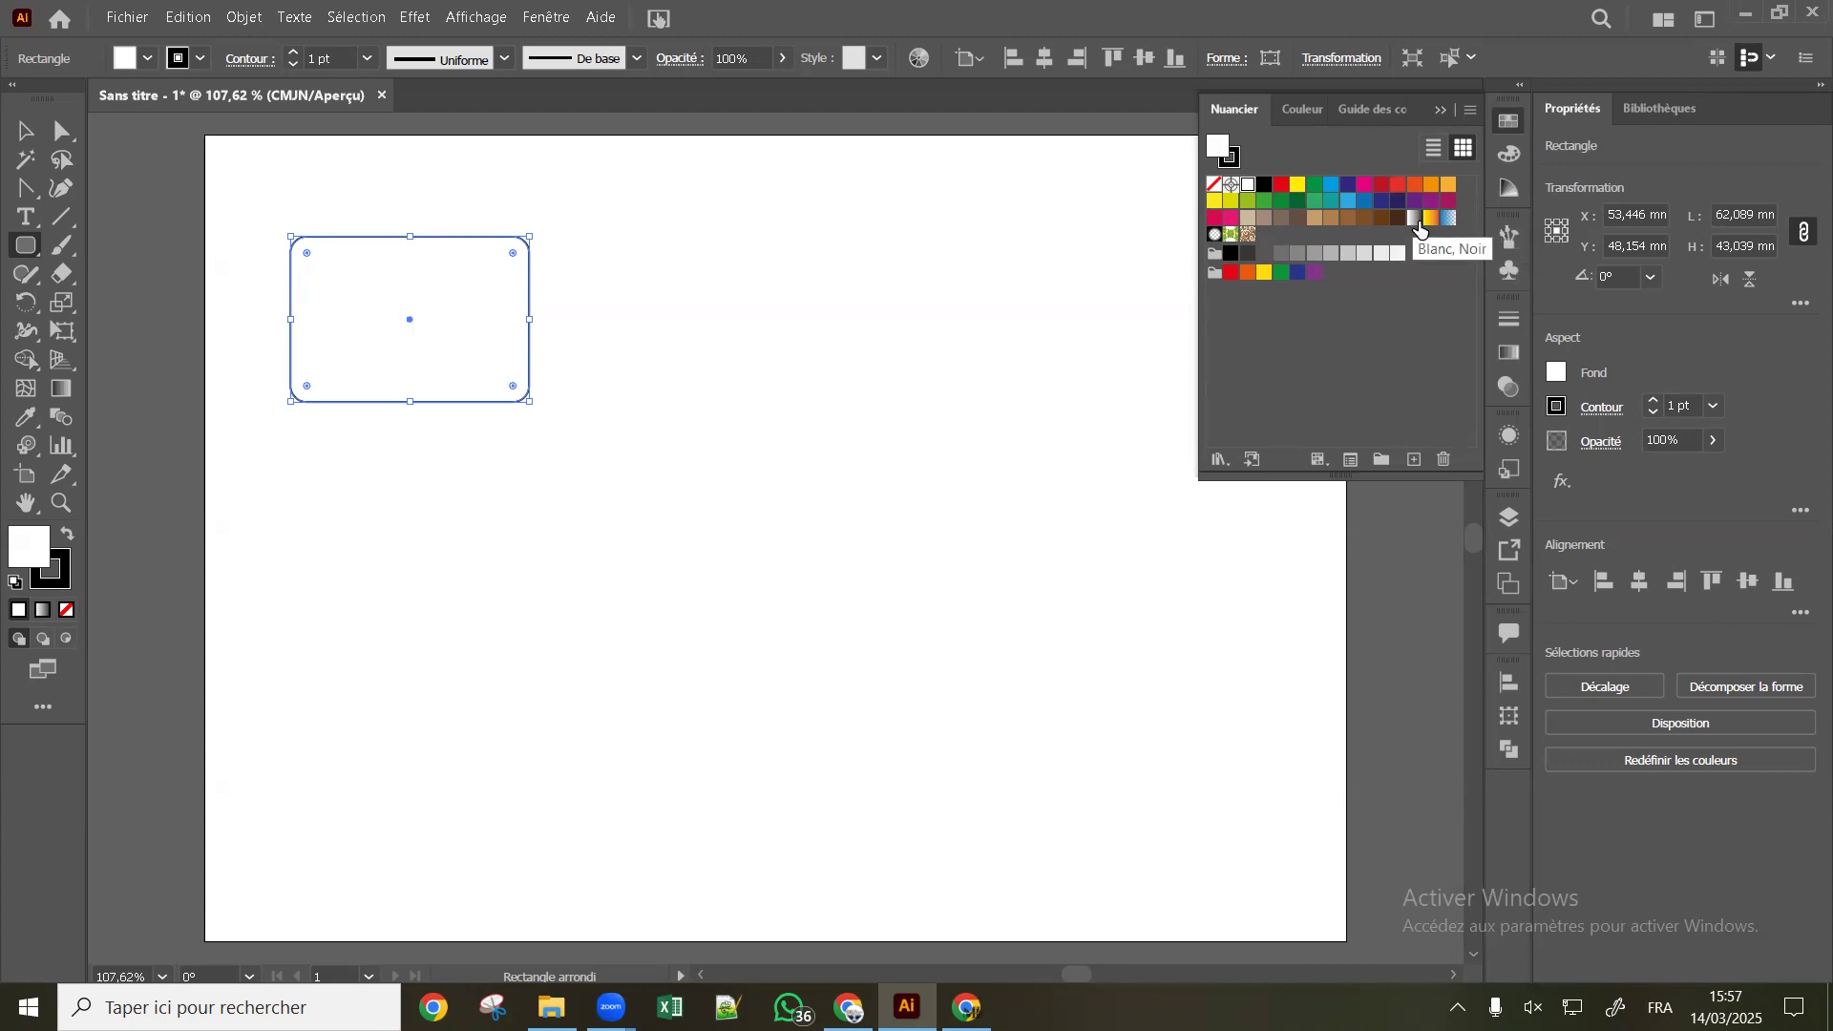
Fill the rectangle with the brown swirl pattern, and replace it with the green floral pattern
left_click(1247, 235)
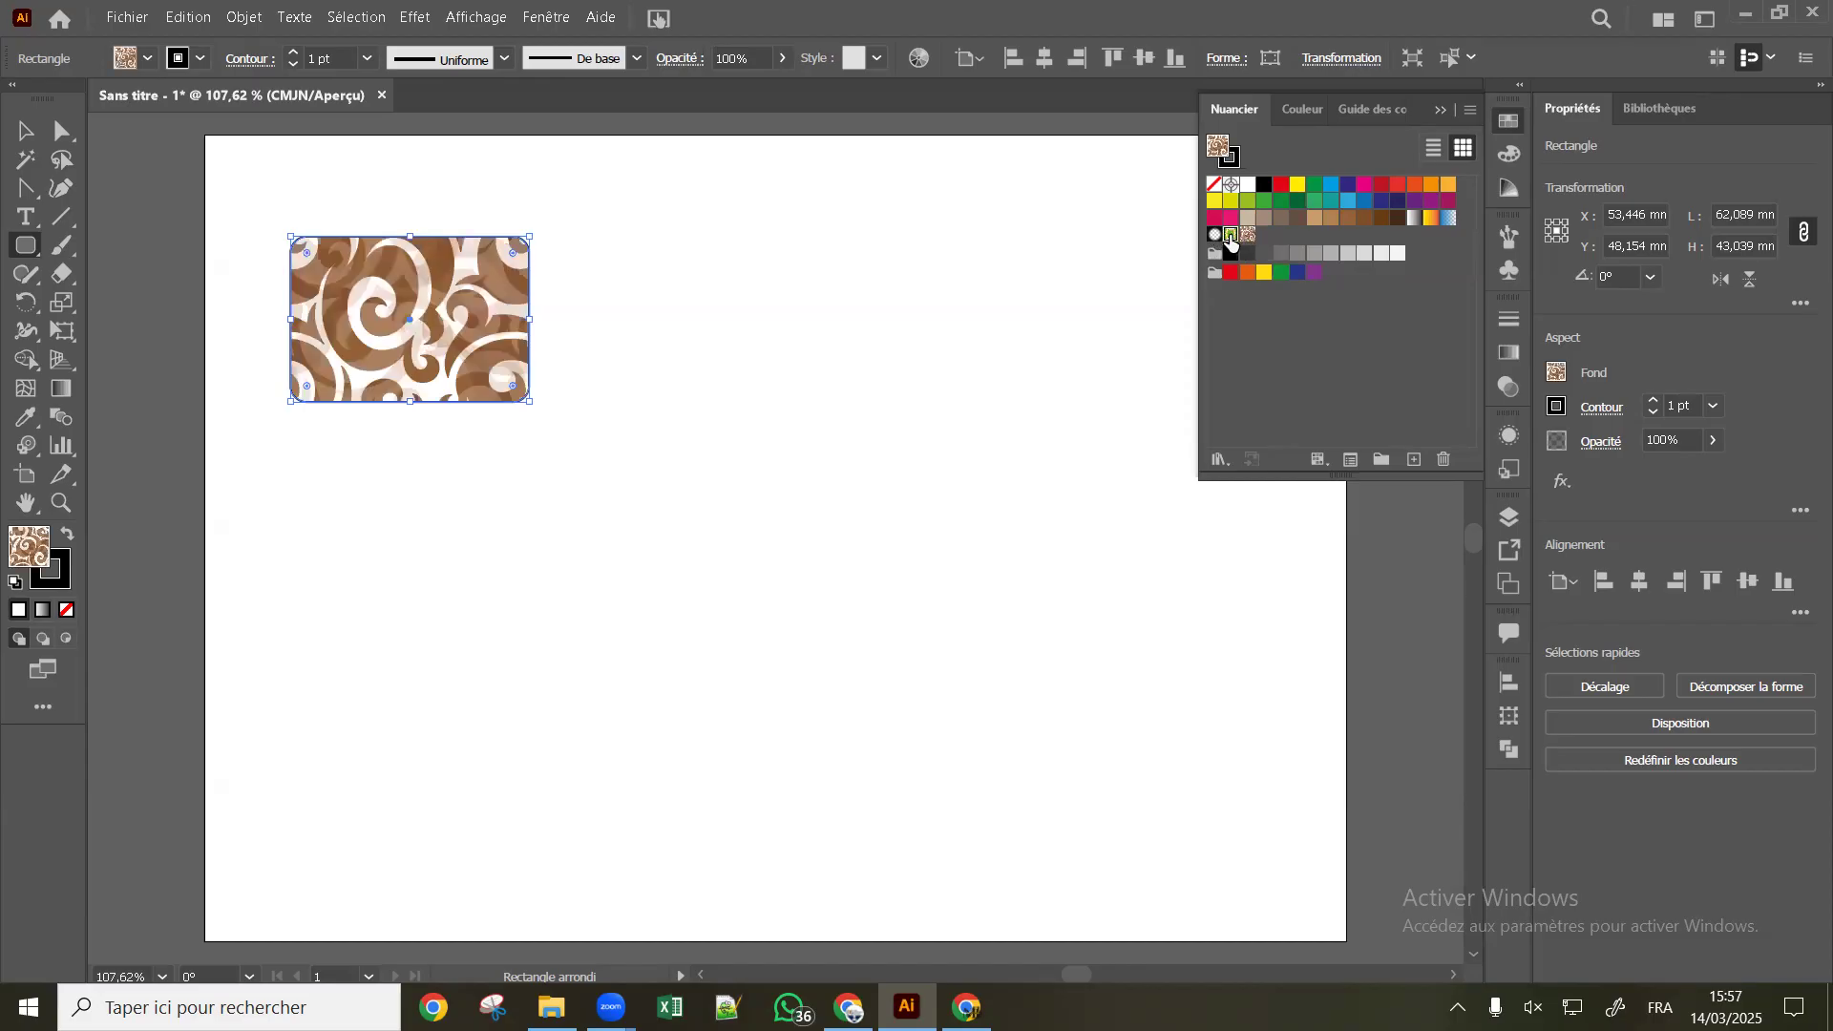
left_click(1231, 234)
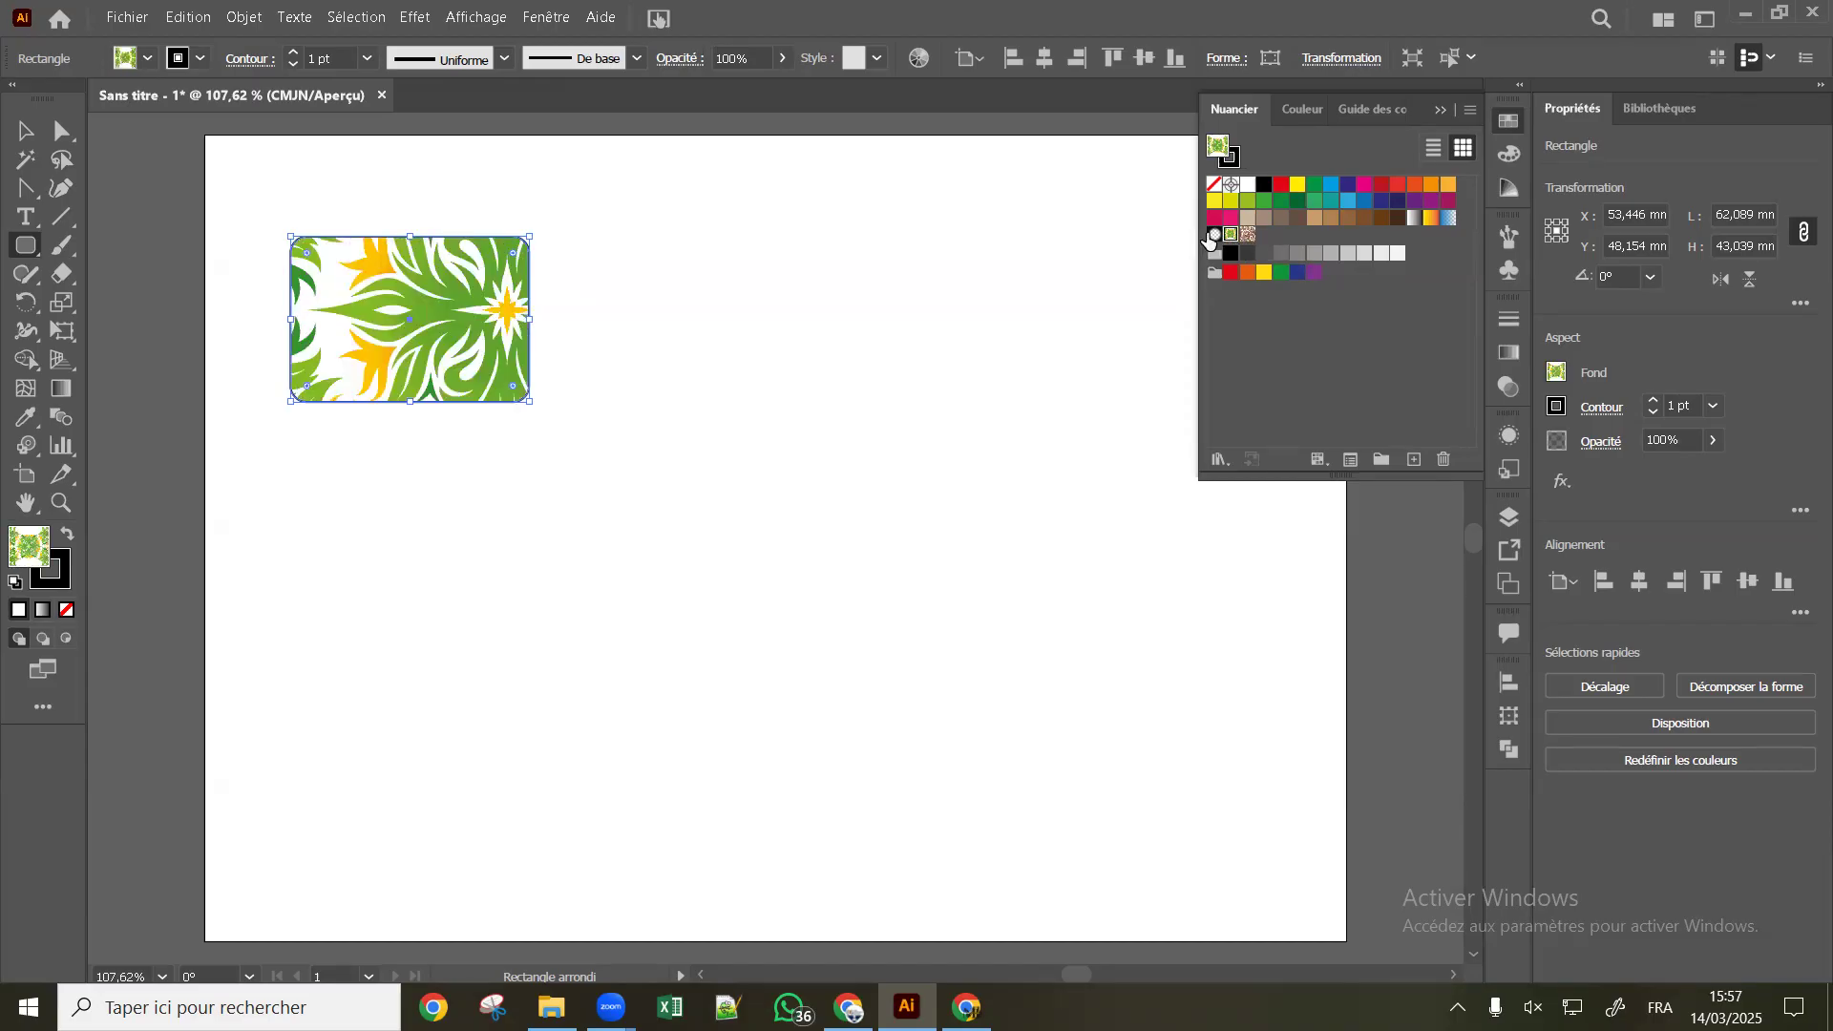
Try the radial, black-and-white, yellow-orange and blue gradients as the rectangle's fill, and return through the green floral to the brown swirl pattern
left_click(1216, 235)
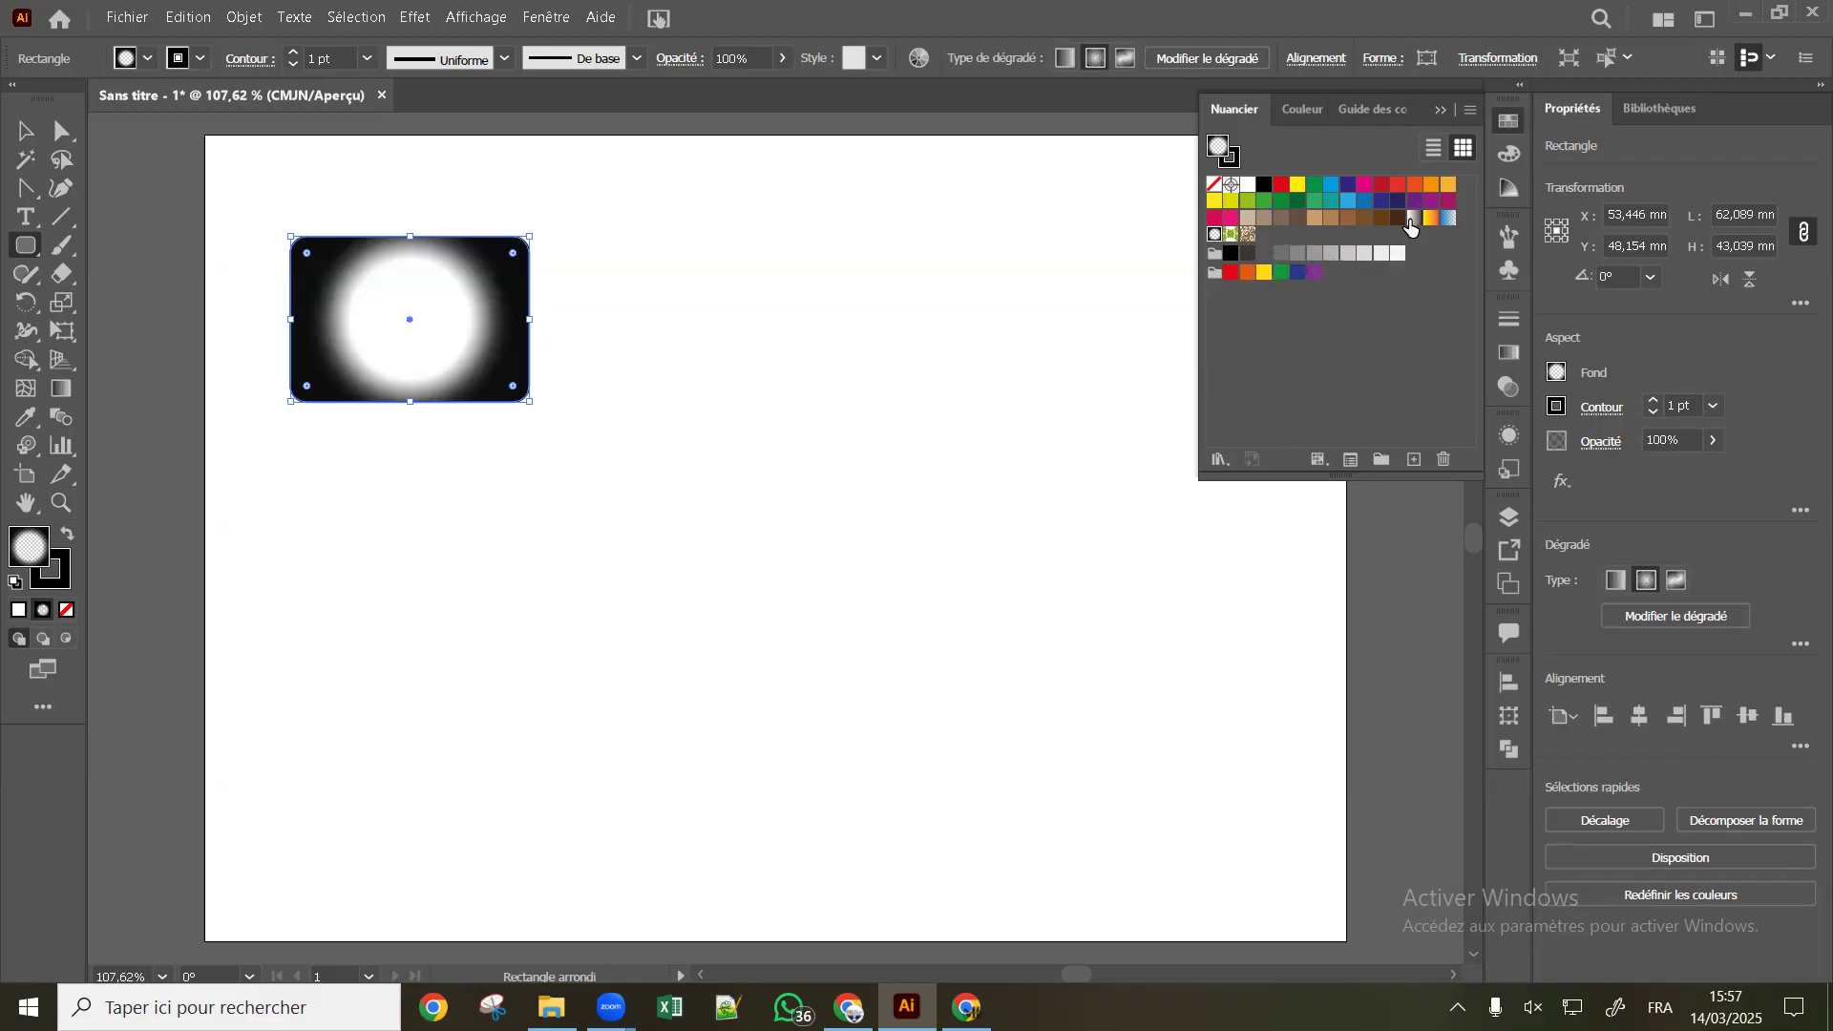
left_click(1414, 218)
left_click(1431, 219)
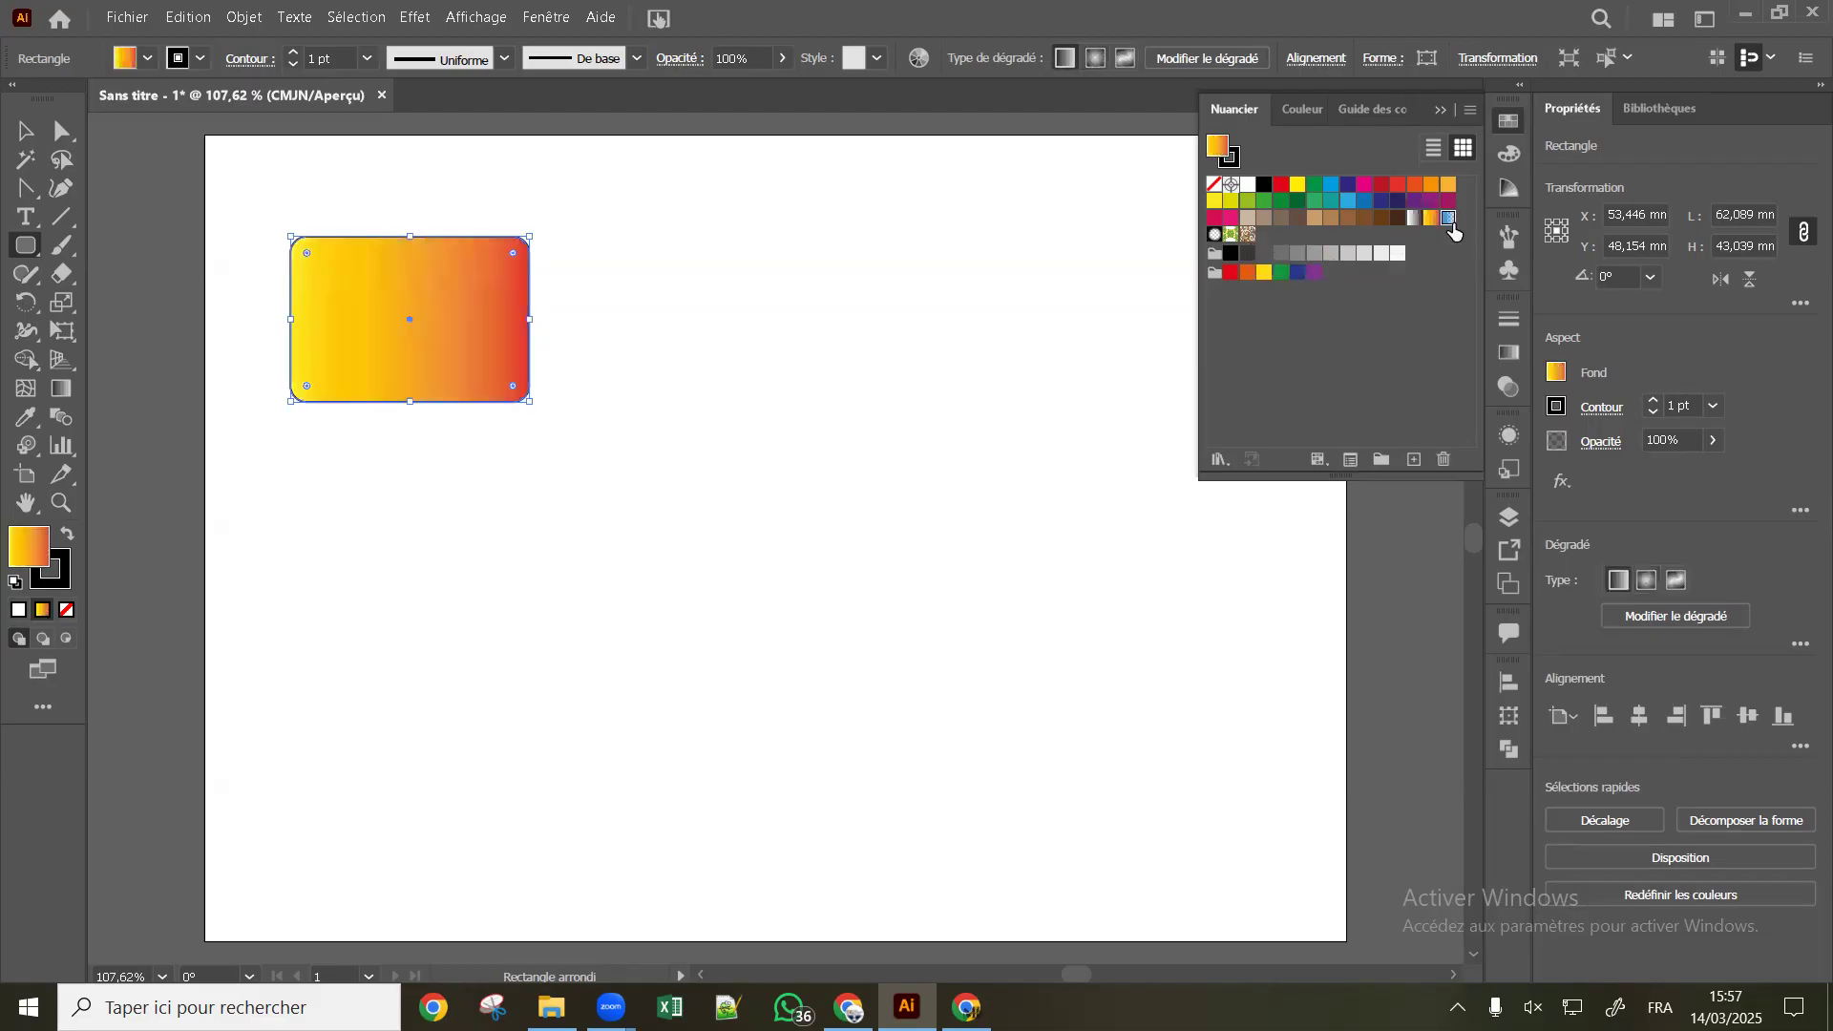
left_click(1449, 219)
left_click(1231, 235)
left_click(1248, 235)
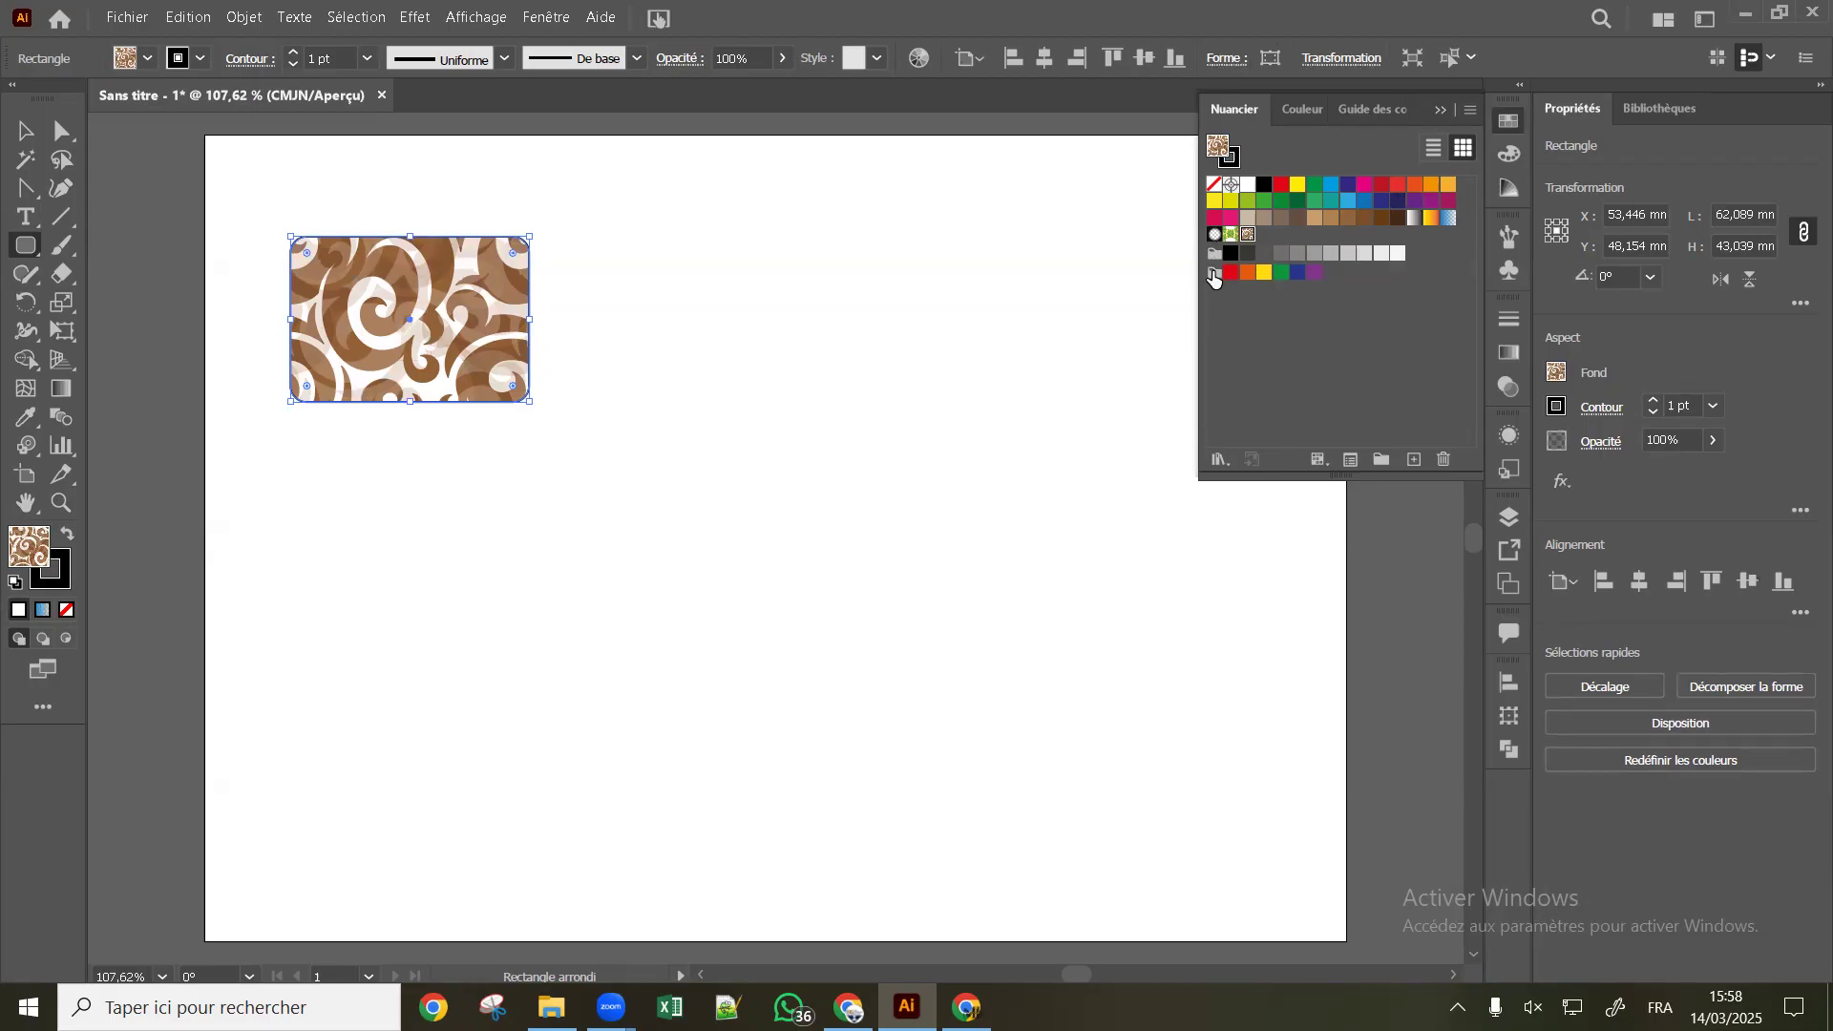
Open the Fleurs swatch library in an enlarged panel and add one of its purples and a bright green to the document swatches
left_click(1217, 461)
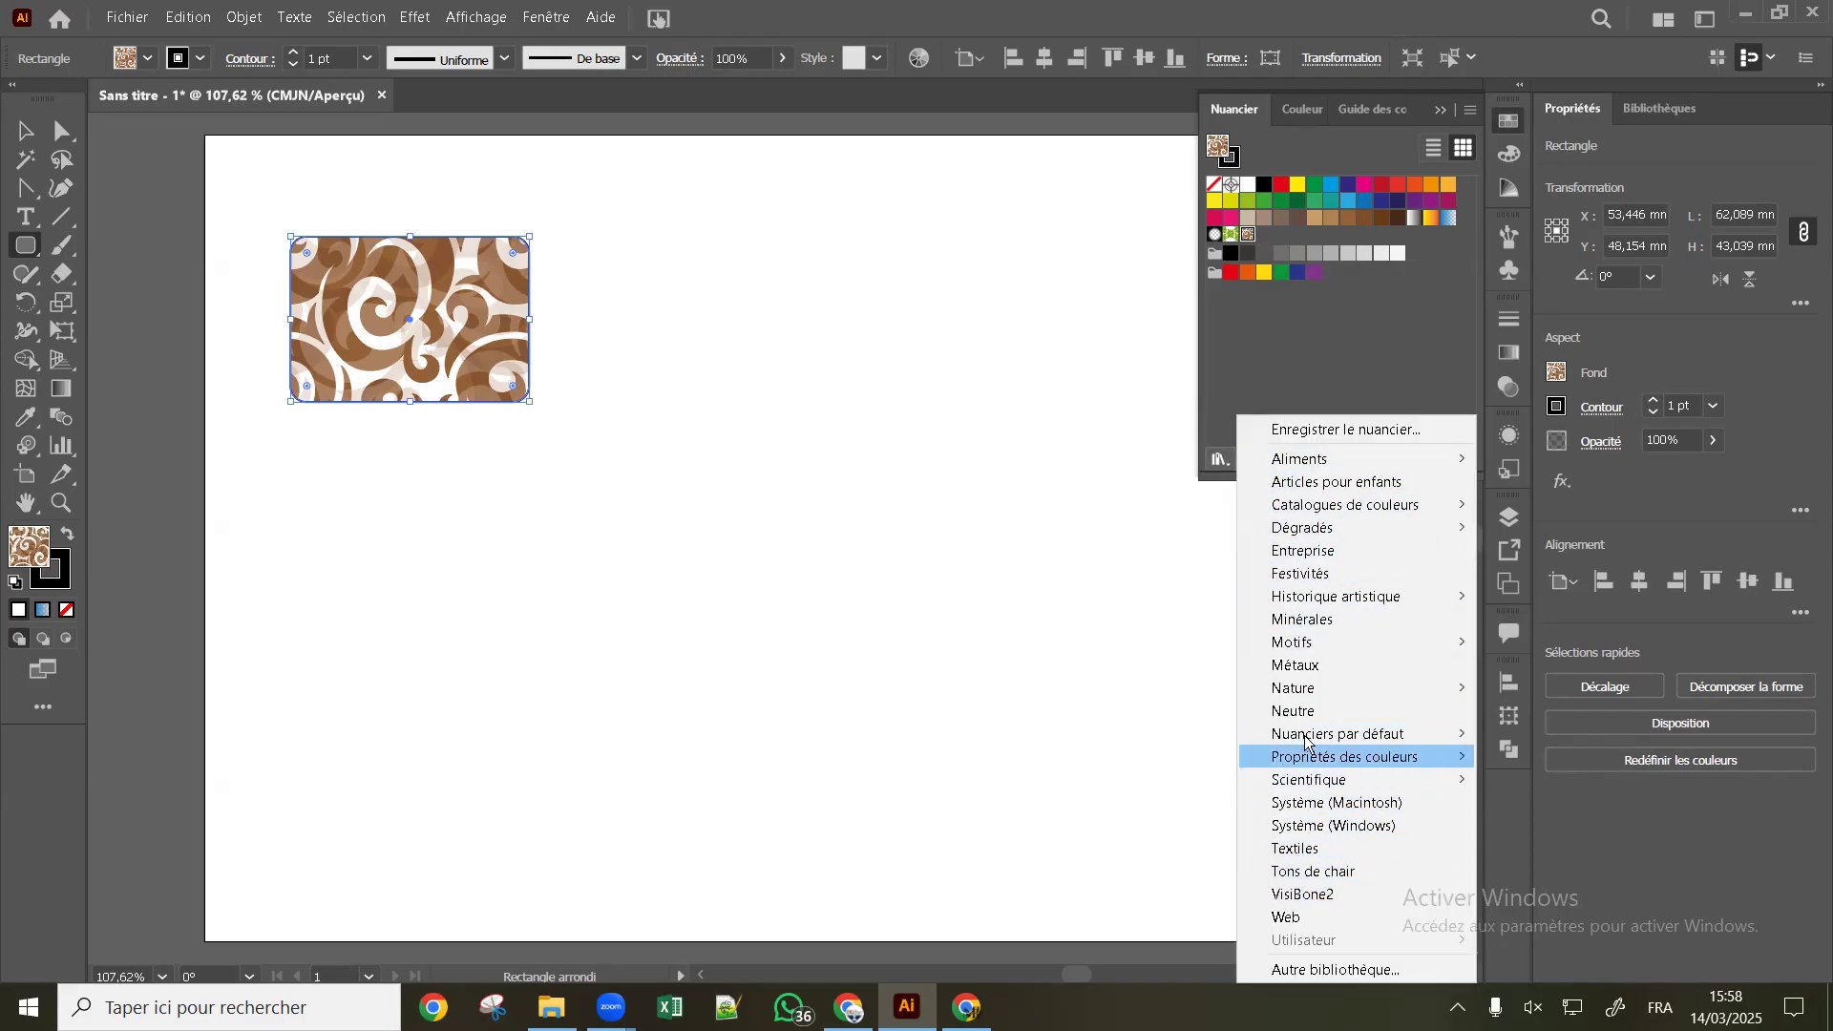
mouse_move(1308, 701)
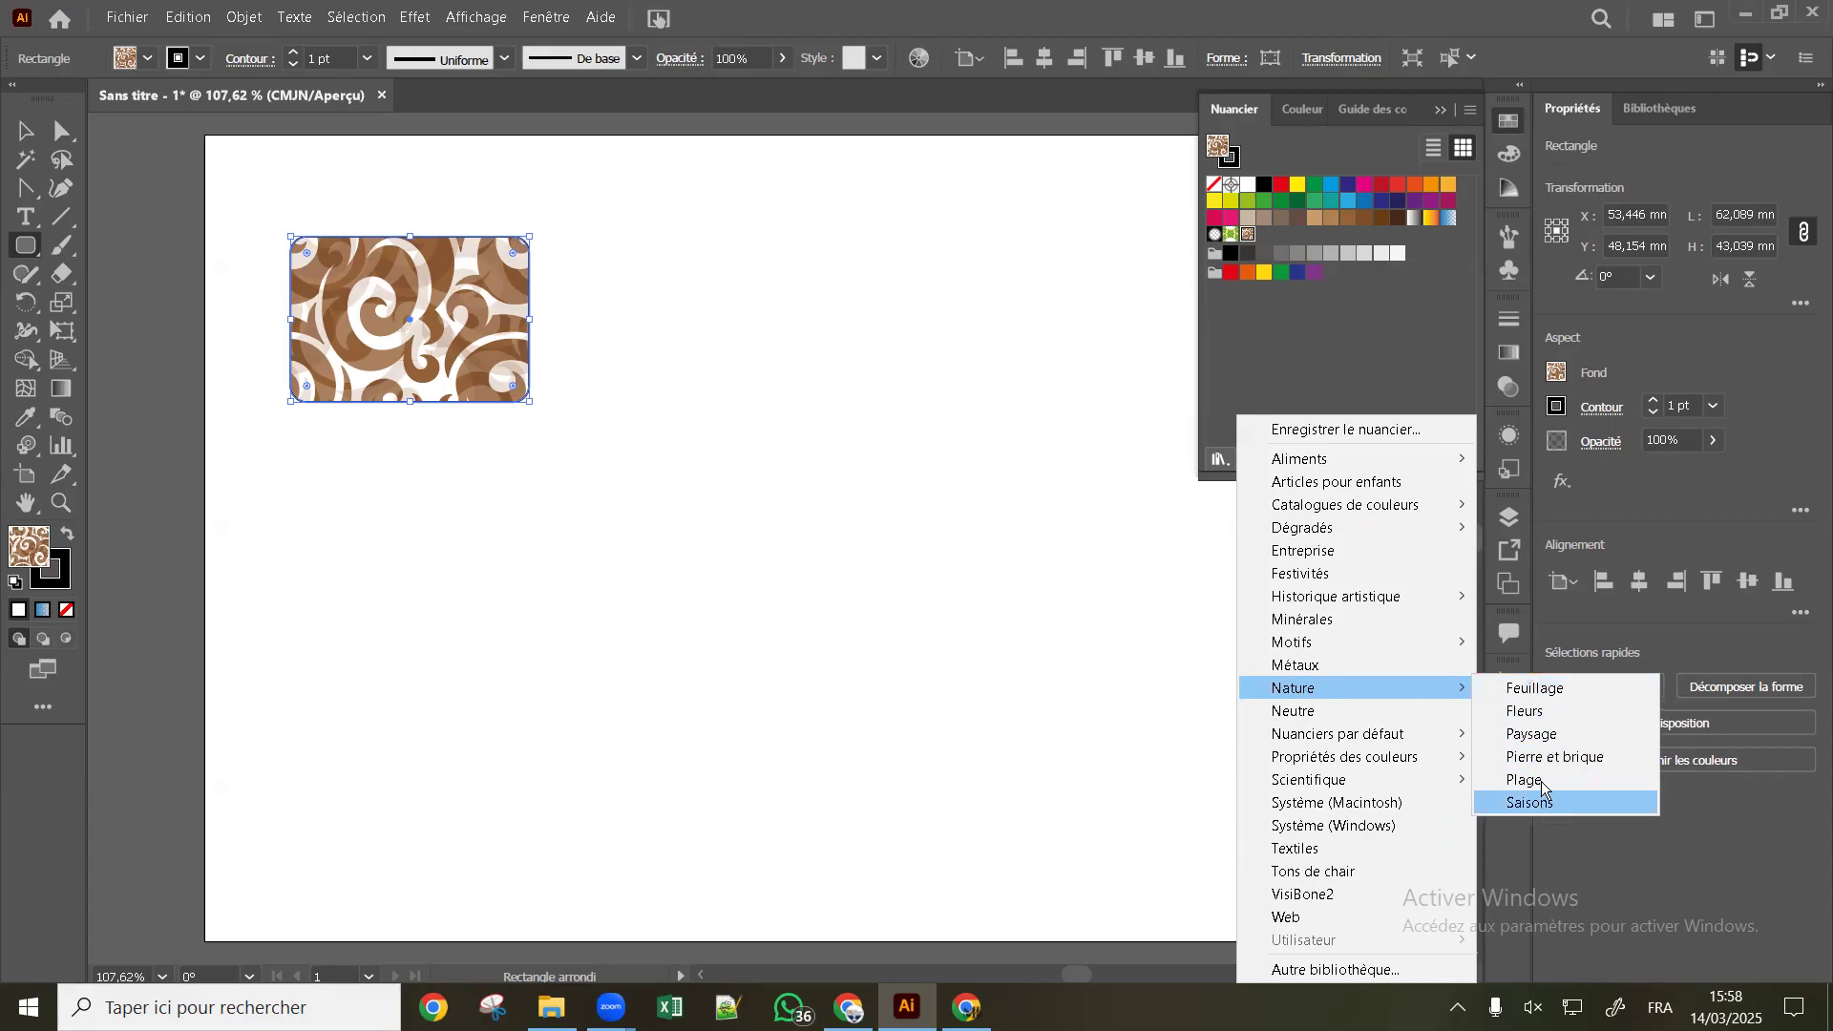
left_click(1528, 713)
left_click_drag(935, 630, 951, 870)
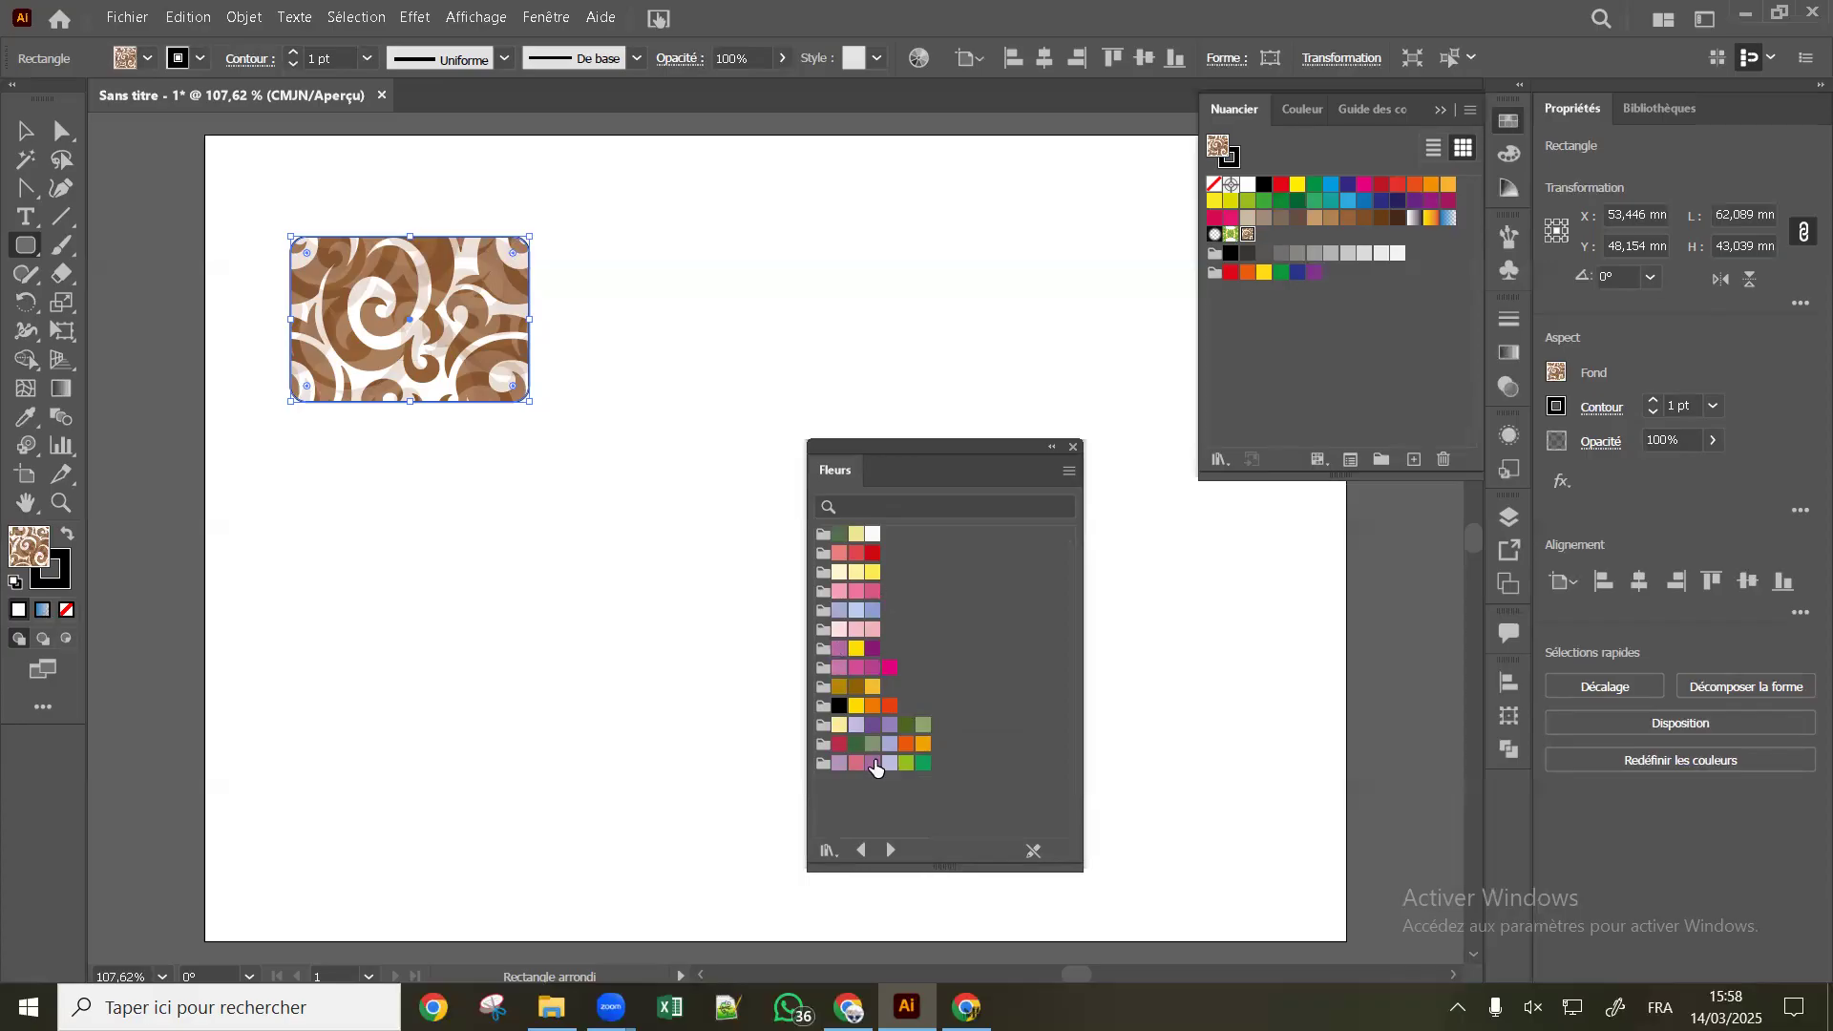
left_click_drag(839, 653, 1379, 208)
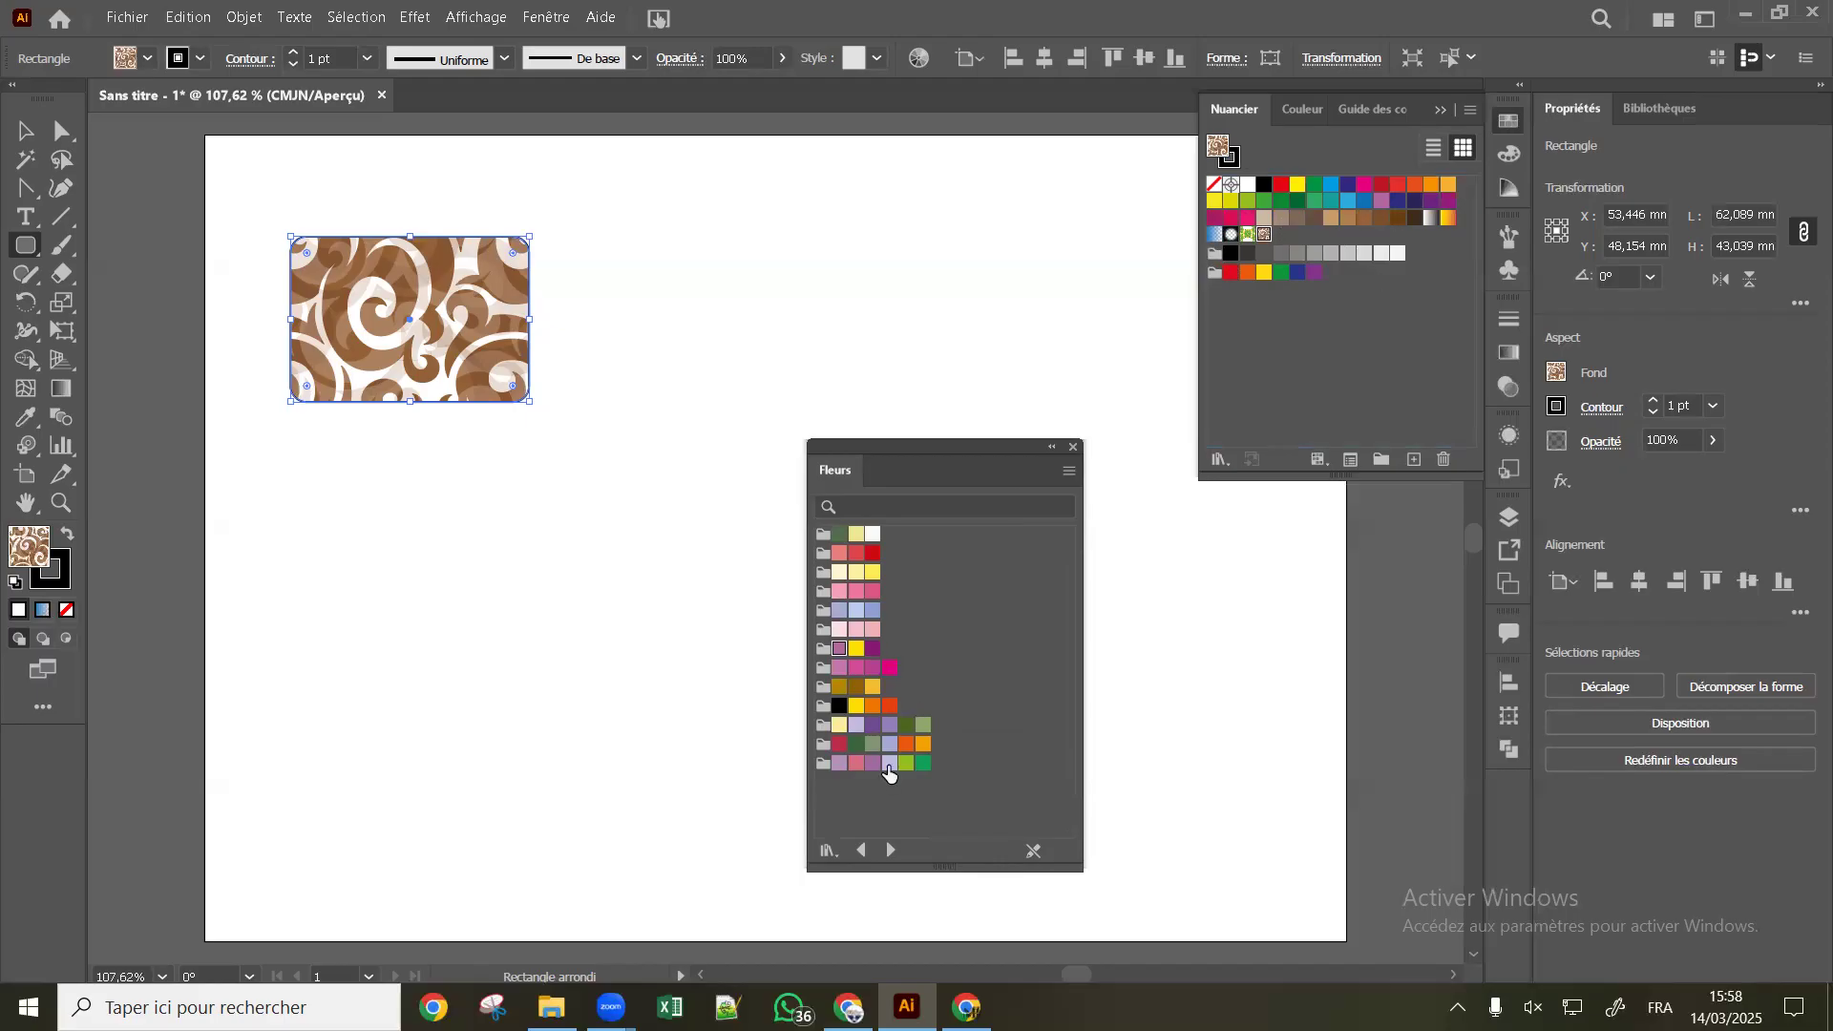
left_click_drag(907, 764, 1289, 247)
Load the Métaux swatch library, browse forward to Plage, and add its seven-colour turquoise group to the document swatches
left_click(824, 852)
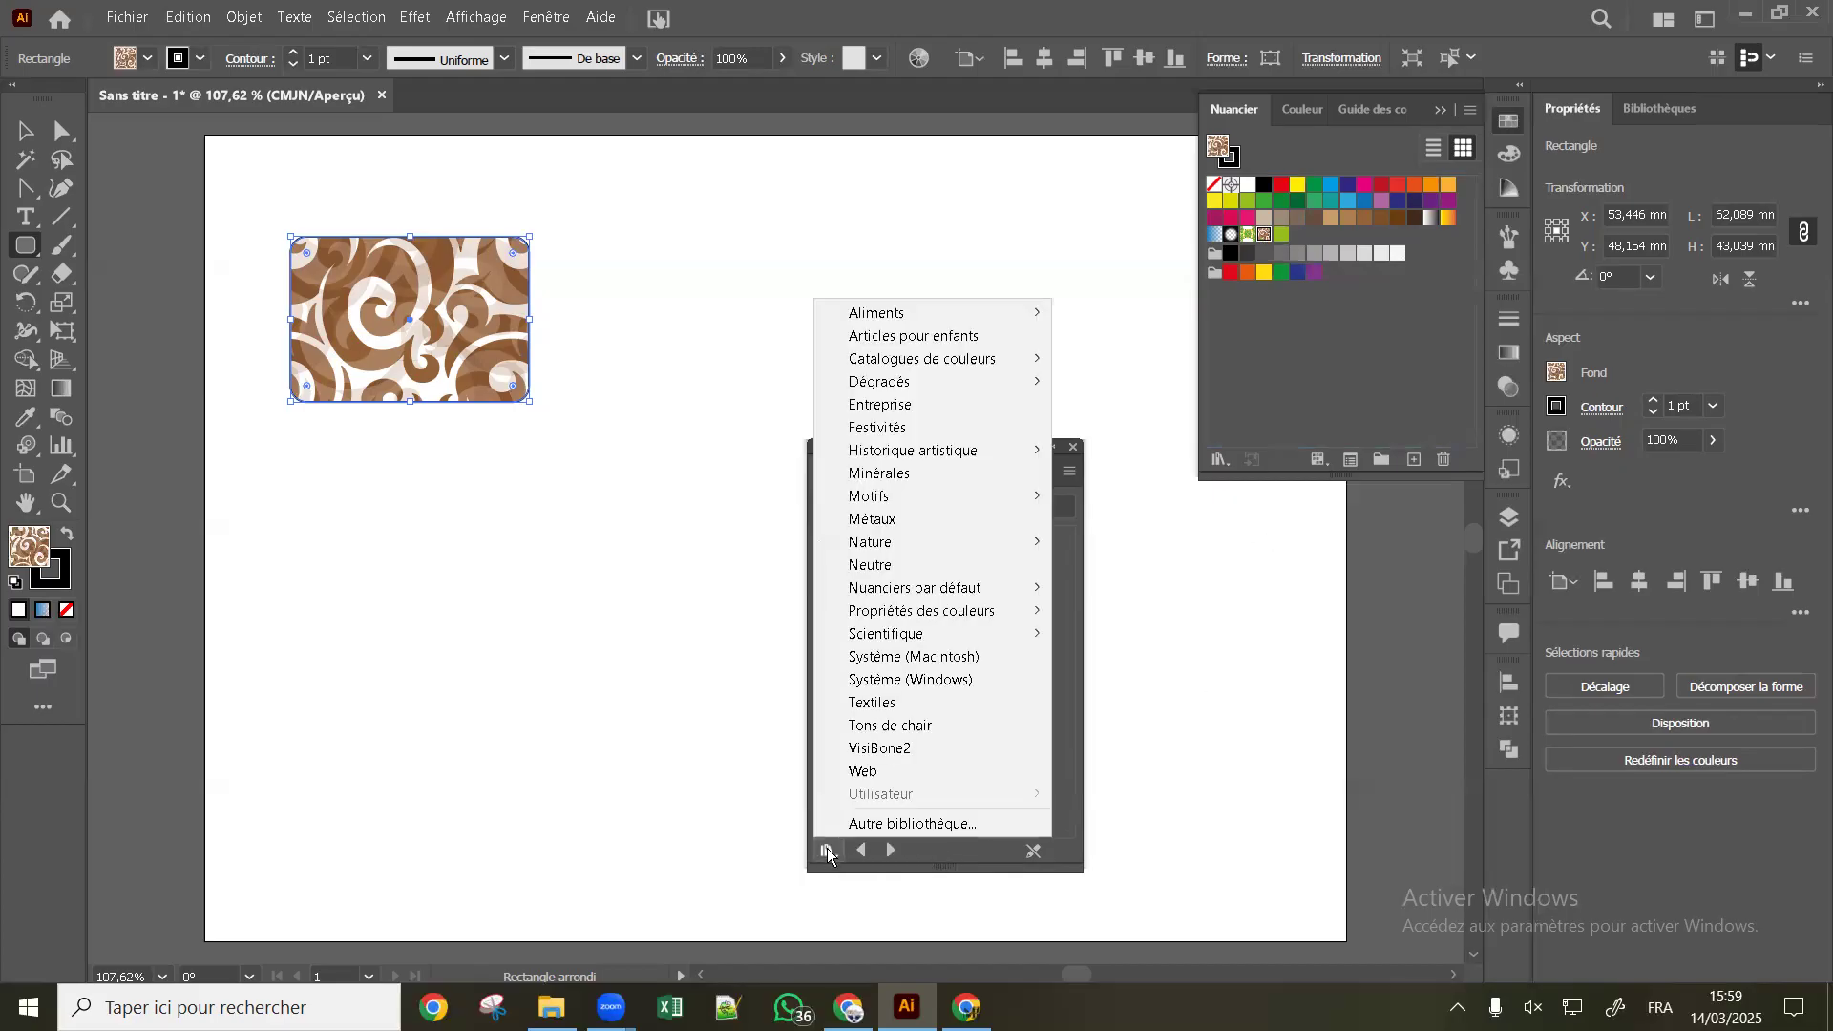
left_click(877, 519)
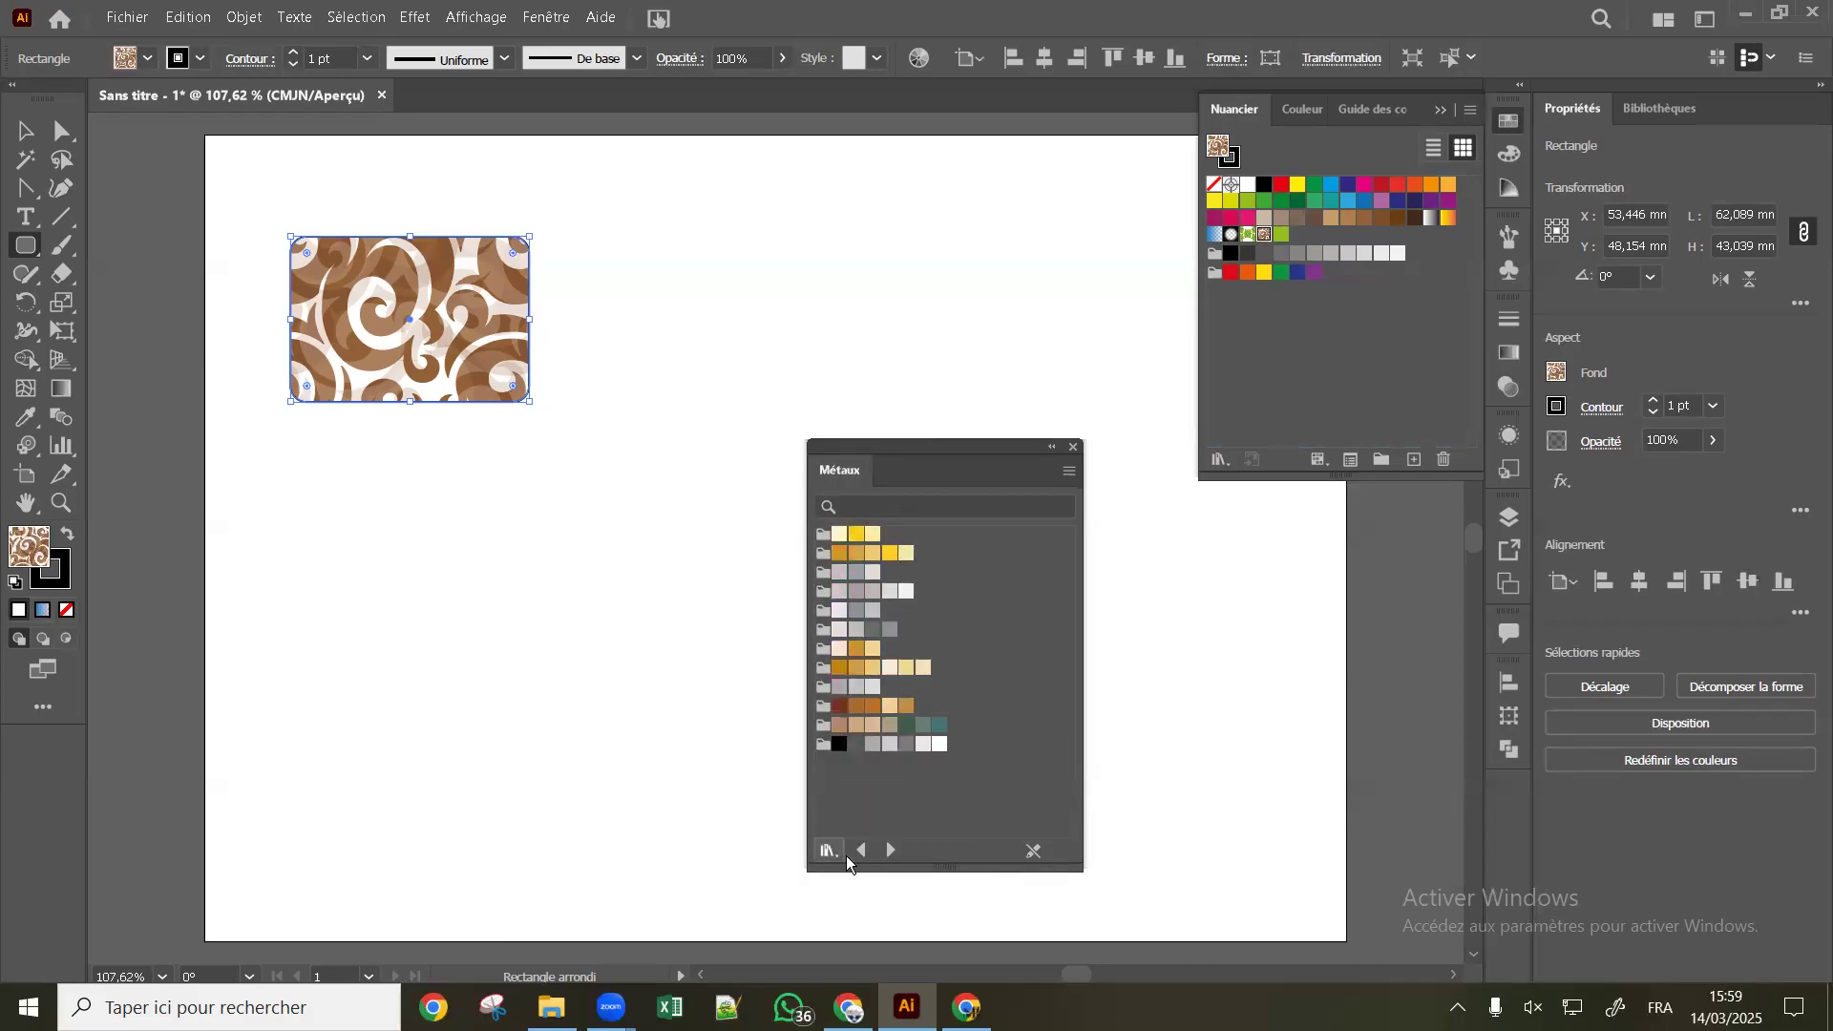
left_click(891, 851)
left_click(890, 853)
left_click(890, 853)
left_click(889, 853)
left_click(890, 853)
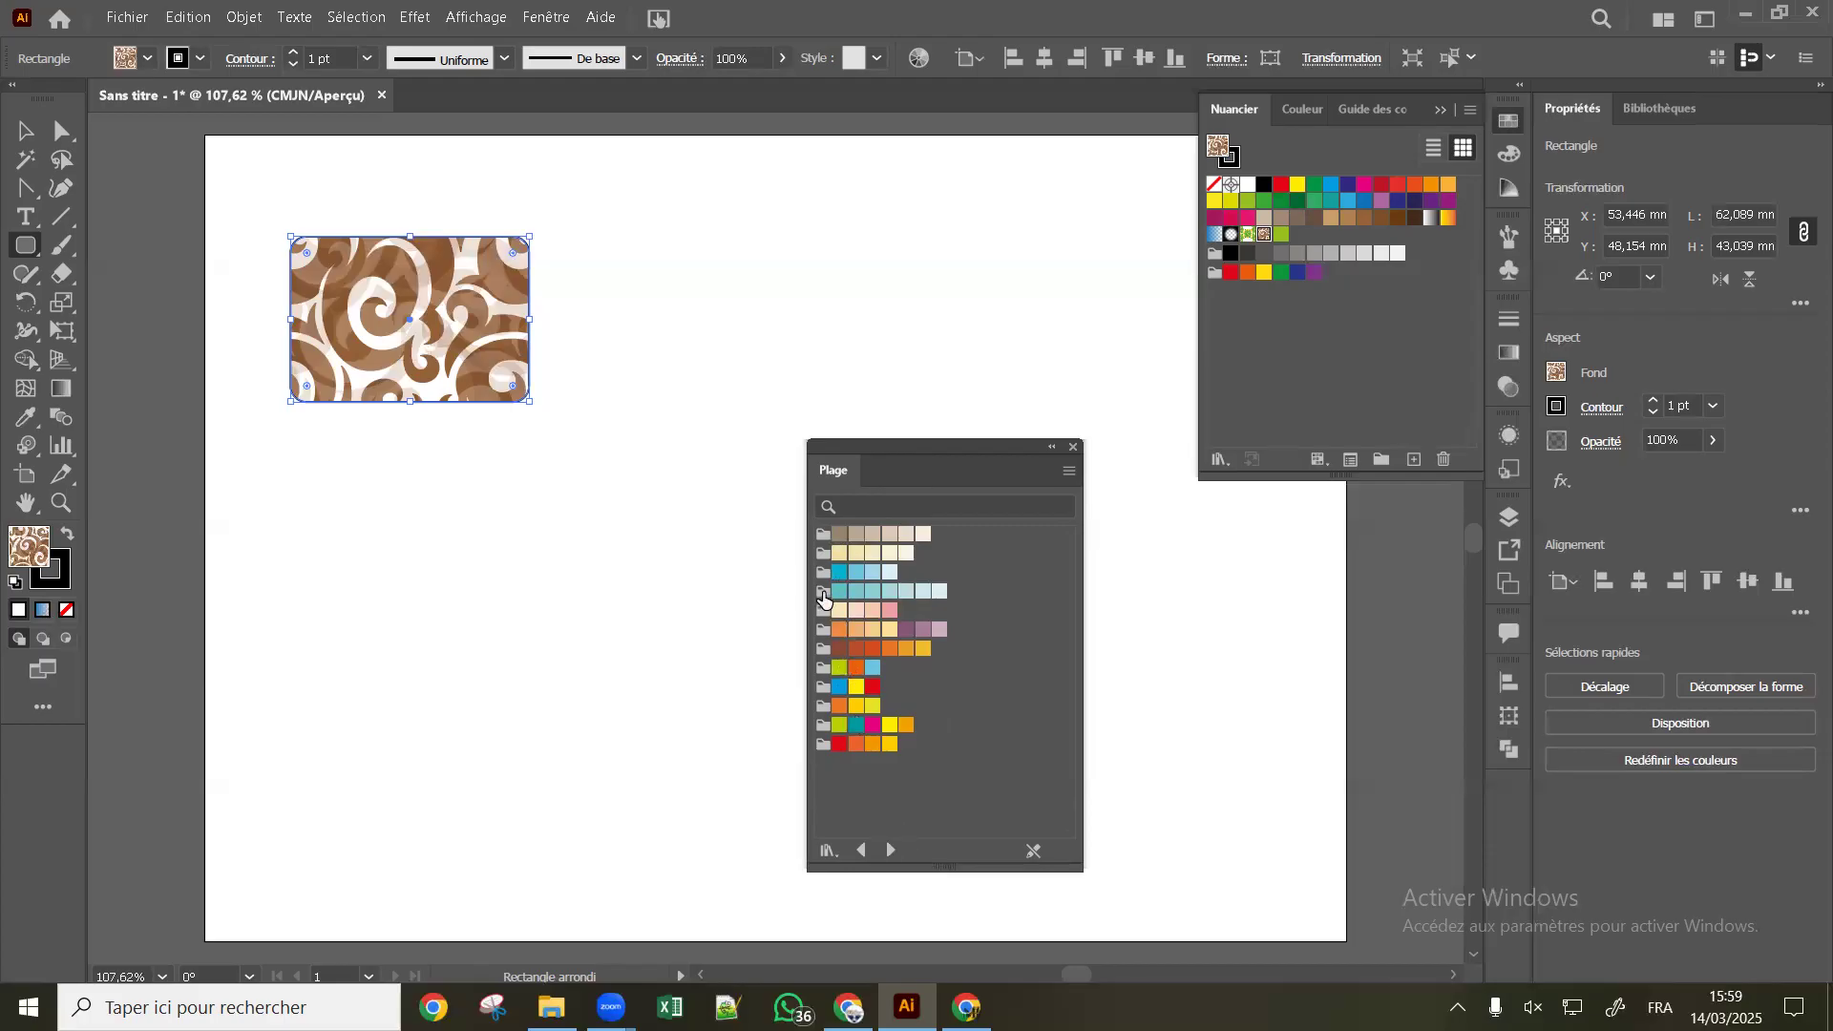
left_click_drag(821, 601, 1210, 298)
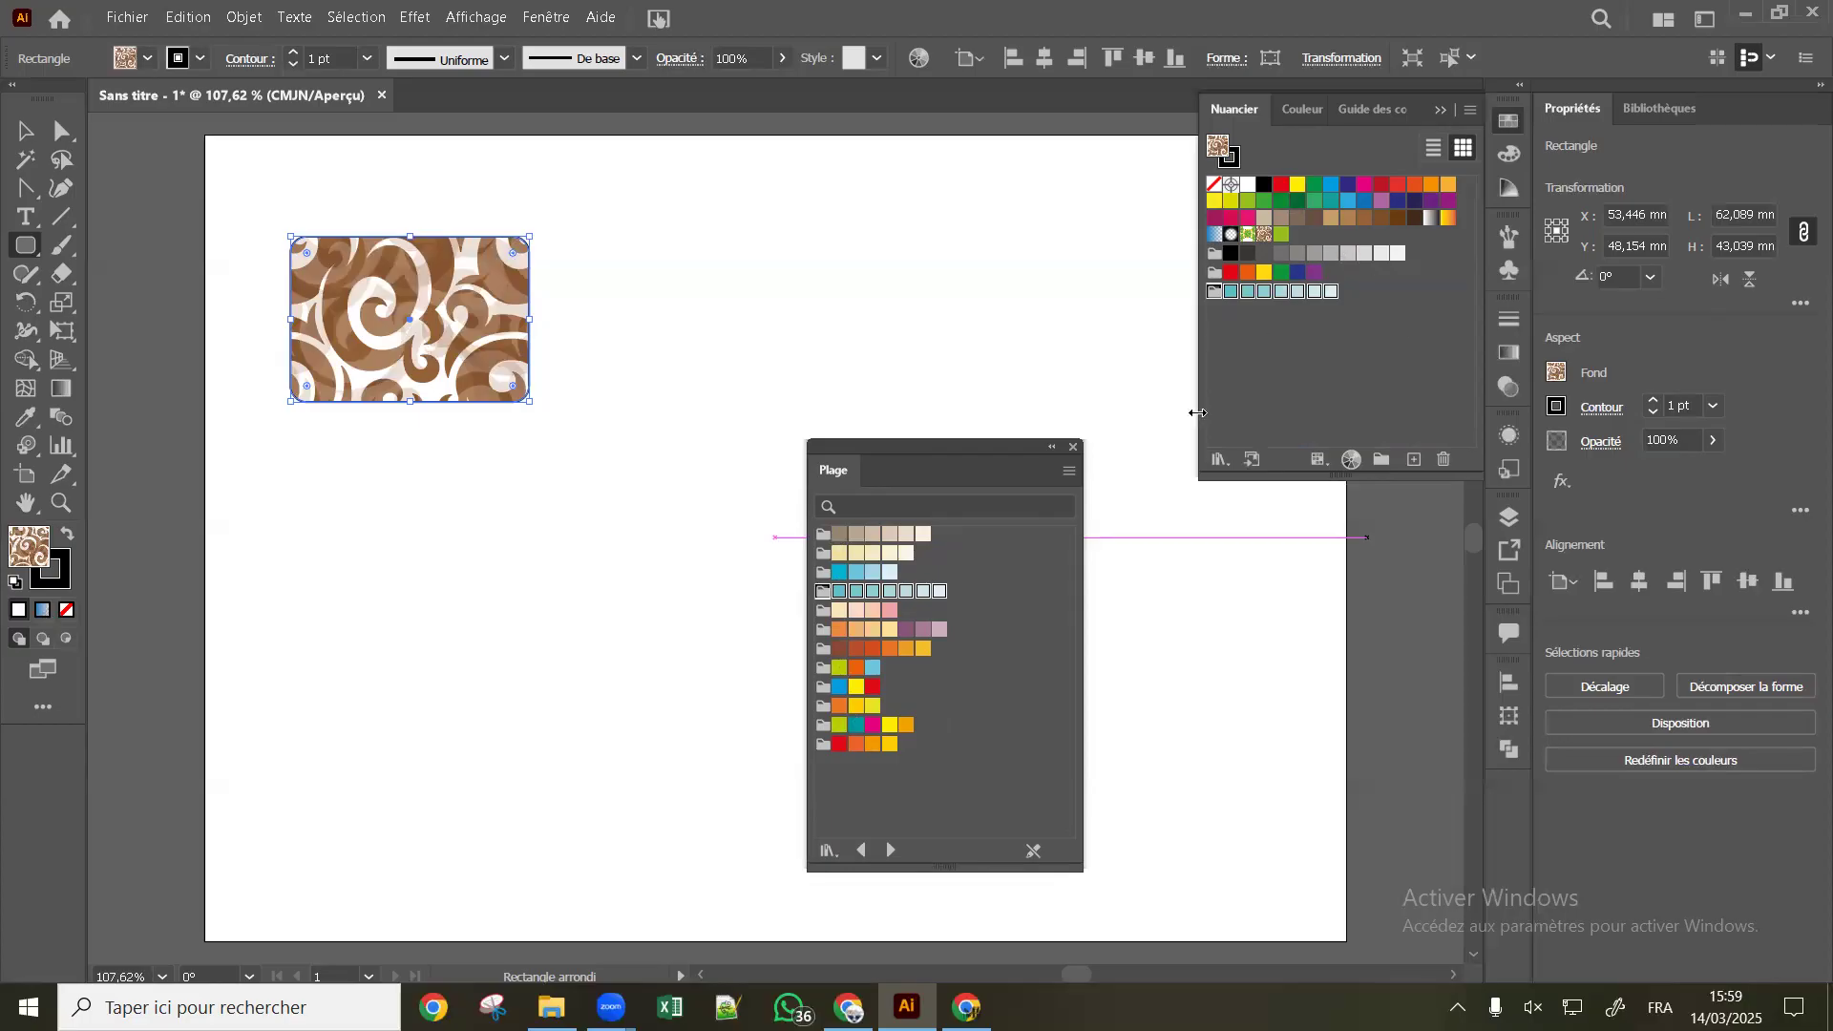
Browse the swatch libraries to Impression and back to Fleurs, add its four-colour pink-magenta group to the document swatches, and close the library
left_click(890, 849)
left_click(890, 850)
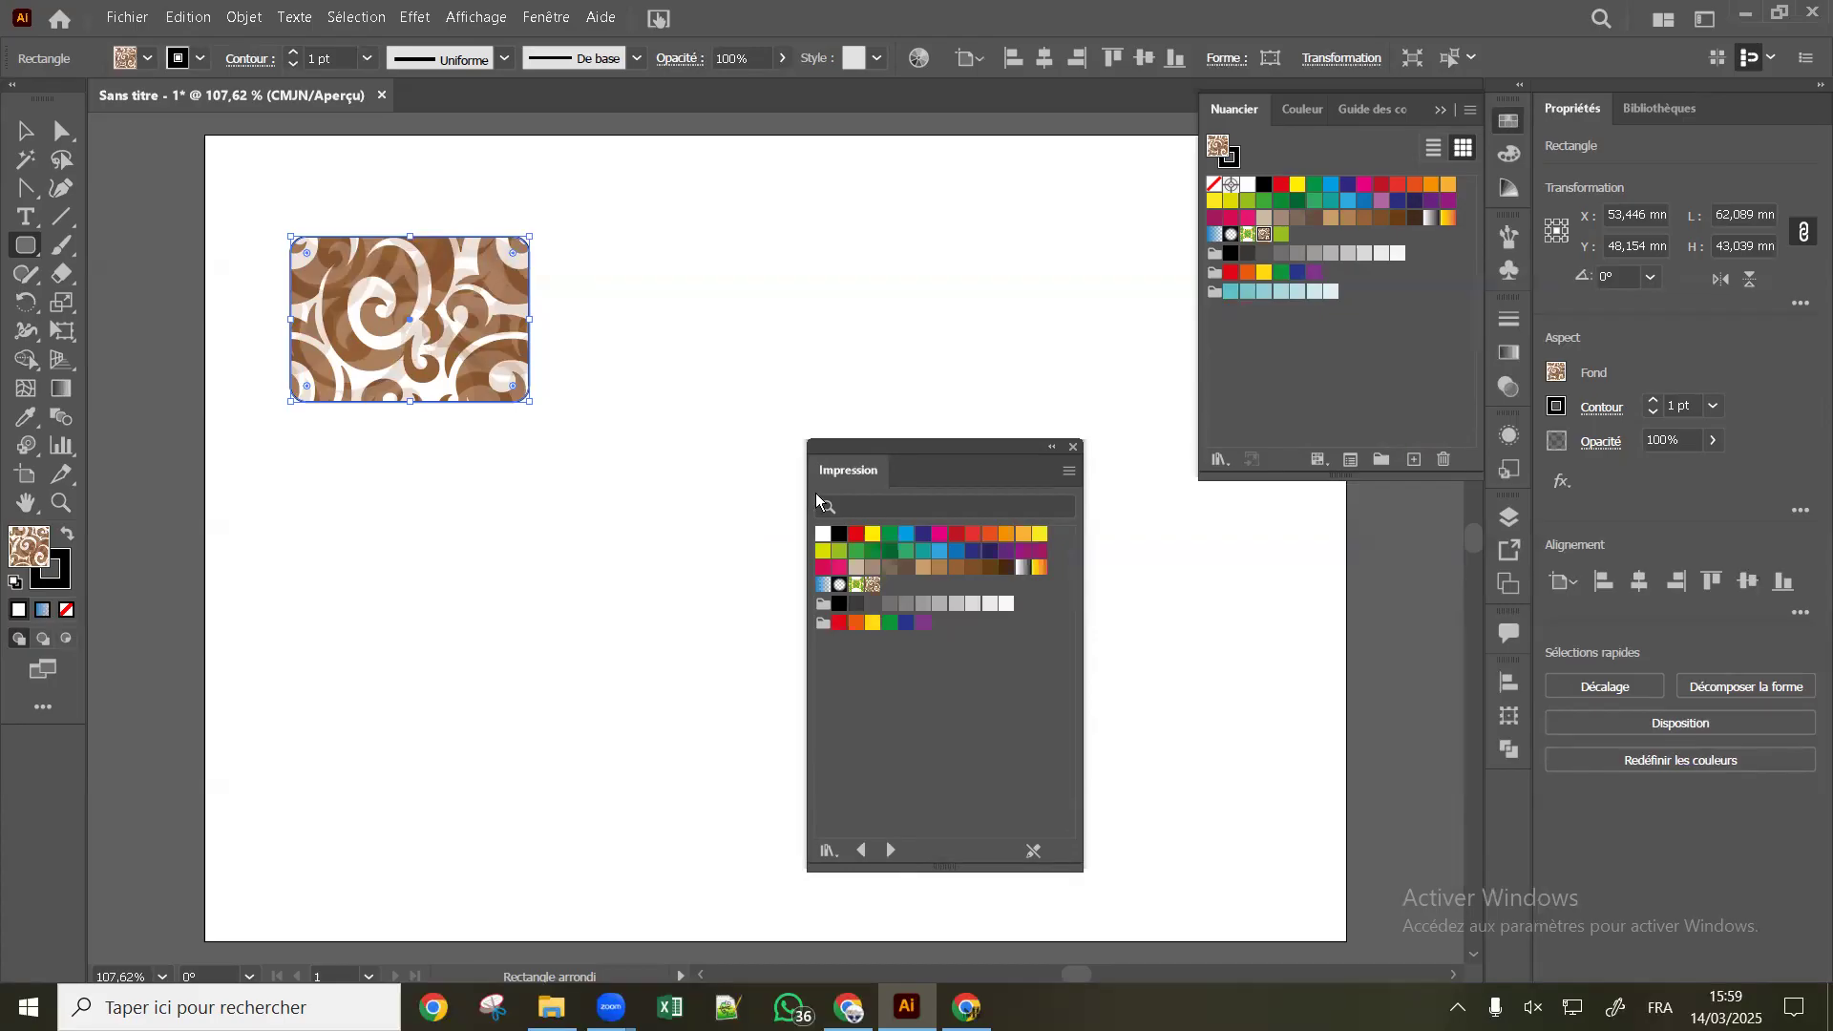
left_click(859, 849)
left_click(859, 849)
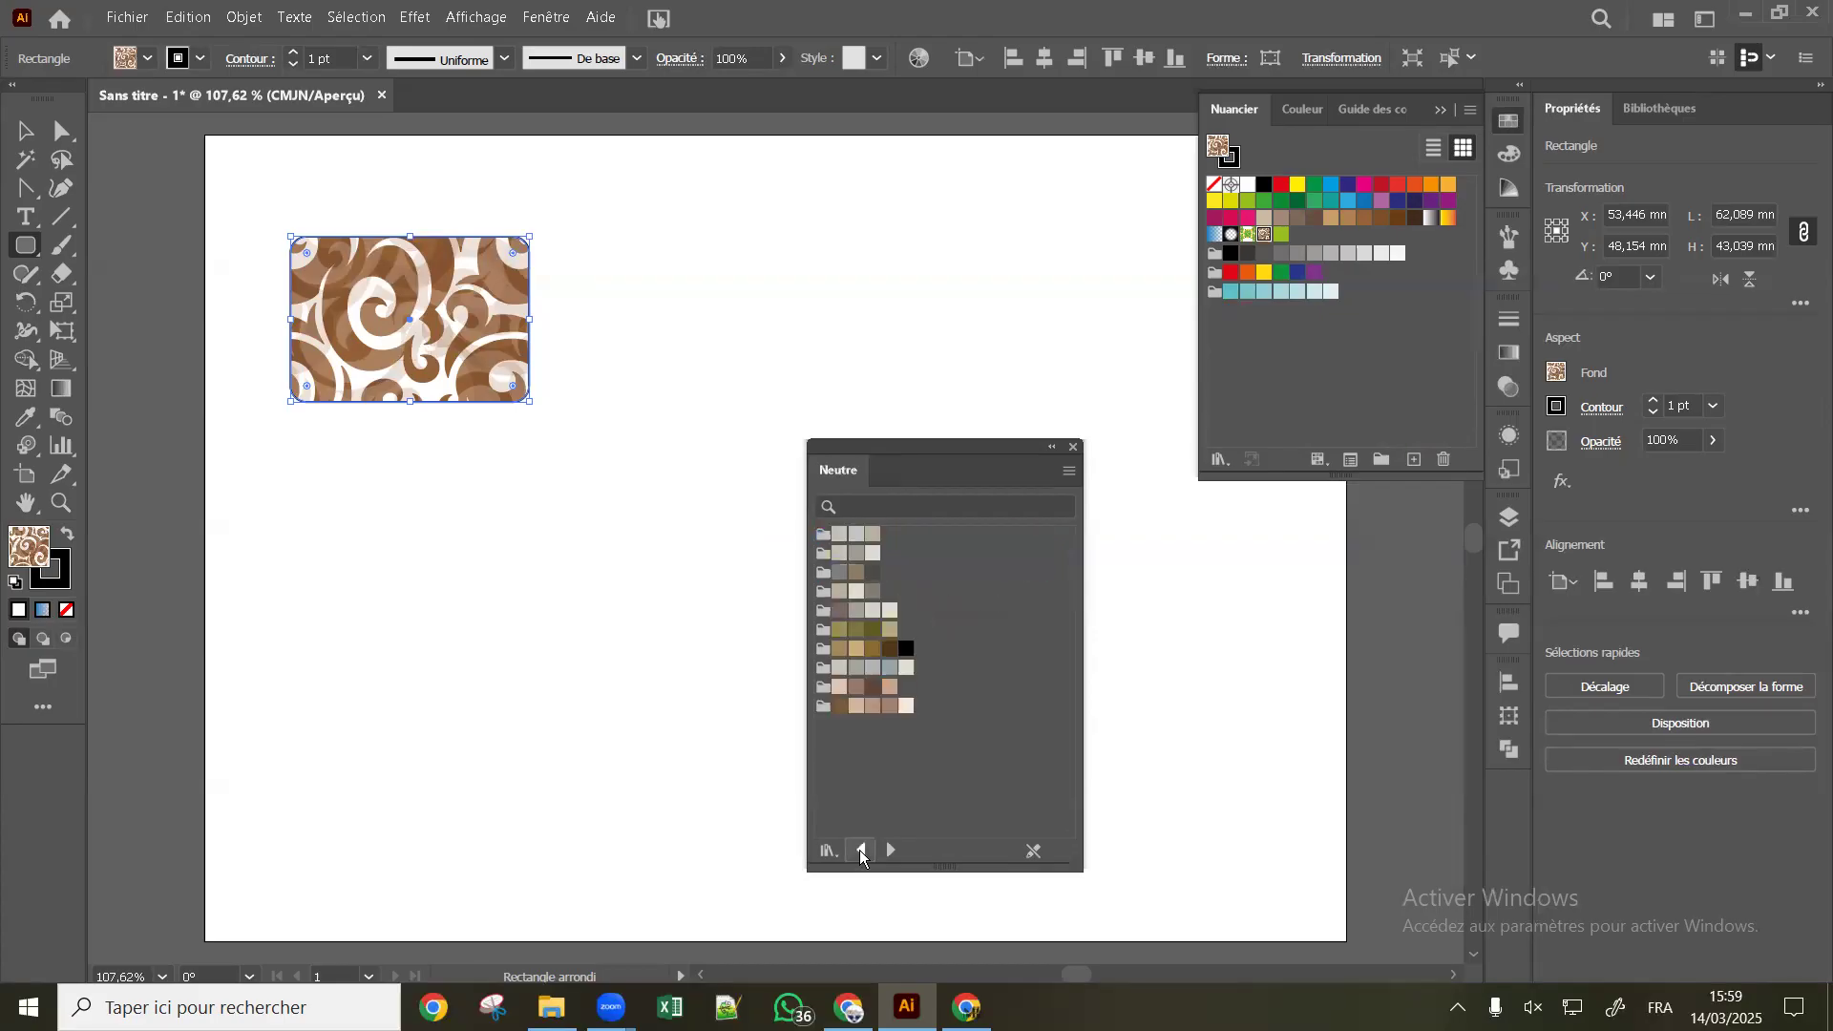
left_click(859, 849)
left_click(858, 849)
left_click(857, 849)
left_click(857, 849)
left_click(857, 849)
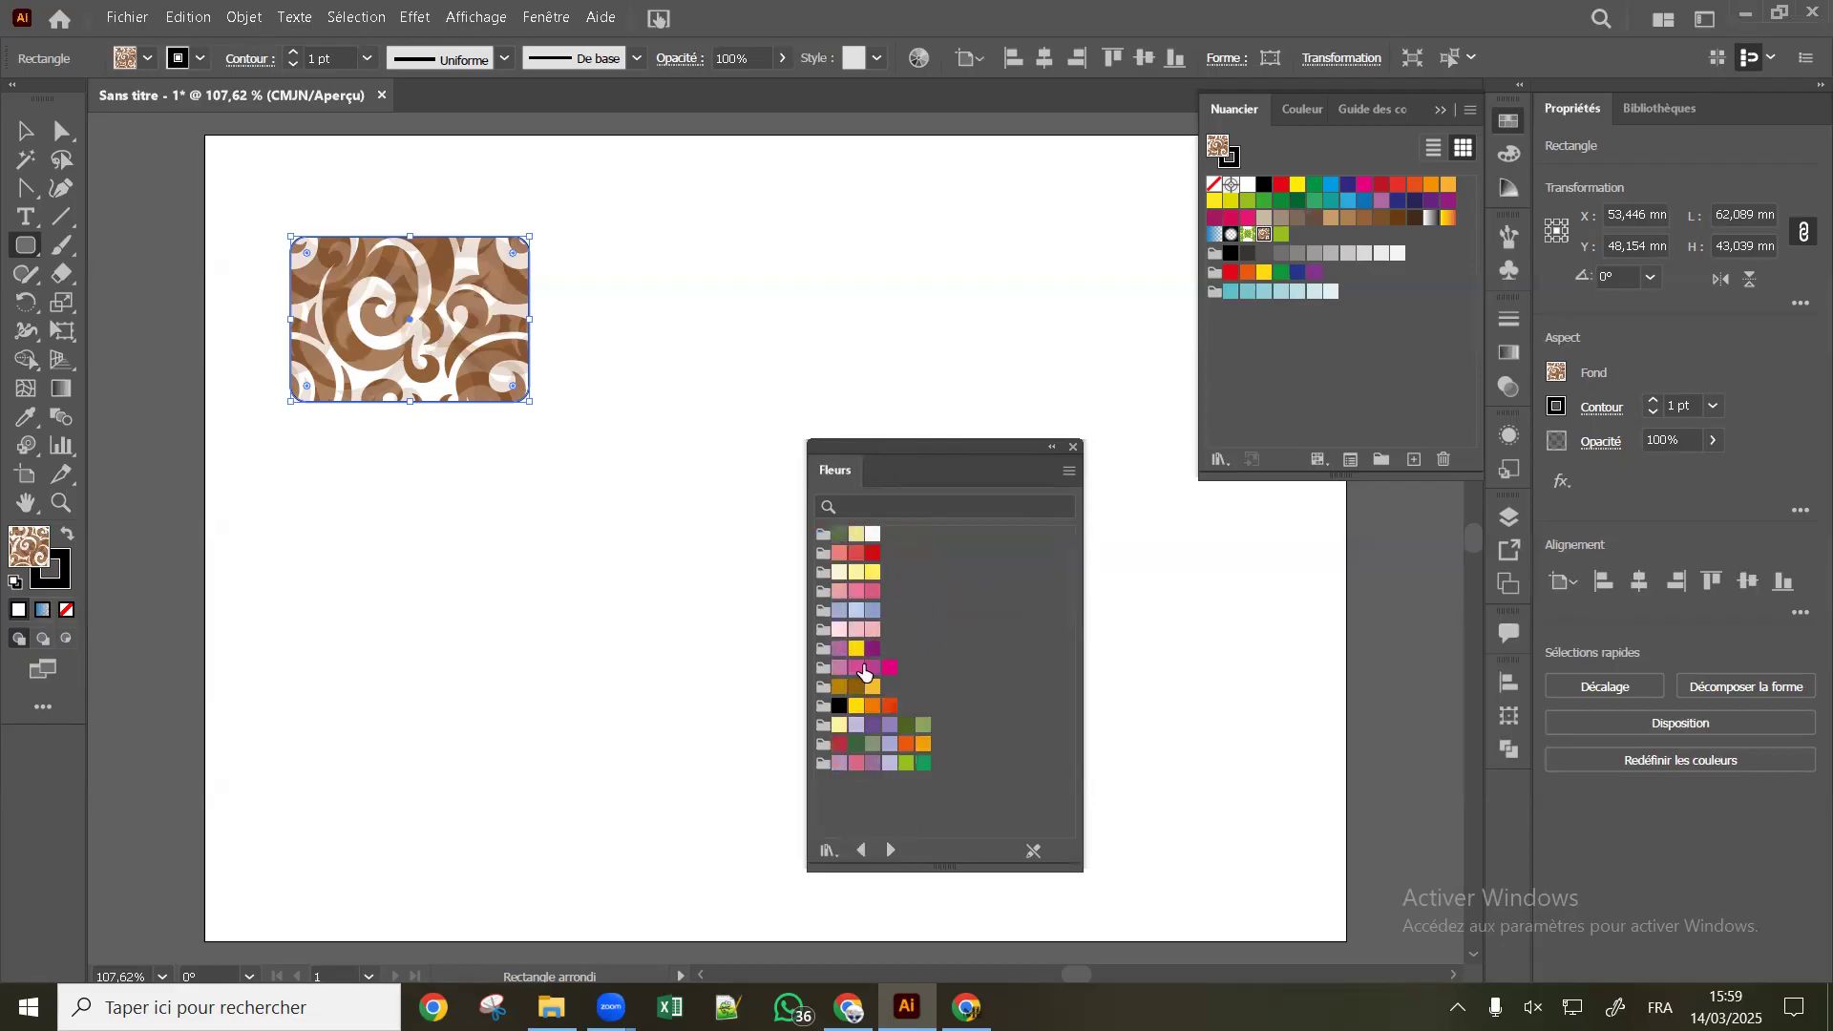
left_click_drag(822, 668, 1229, 309)
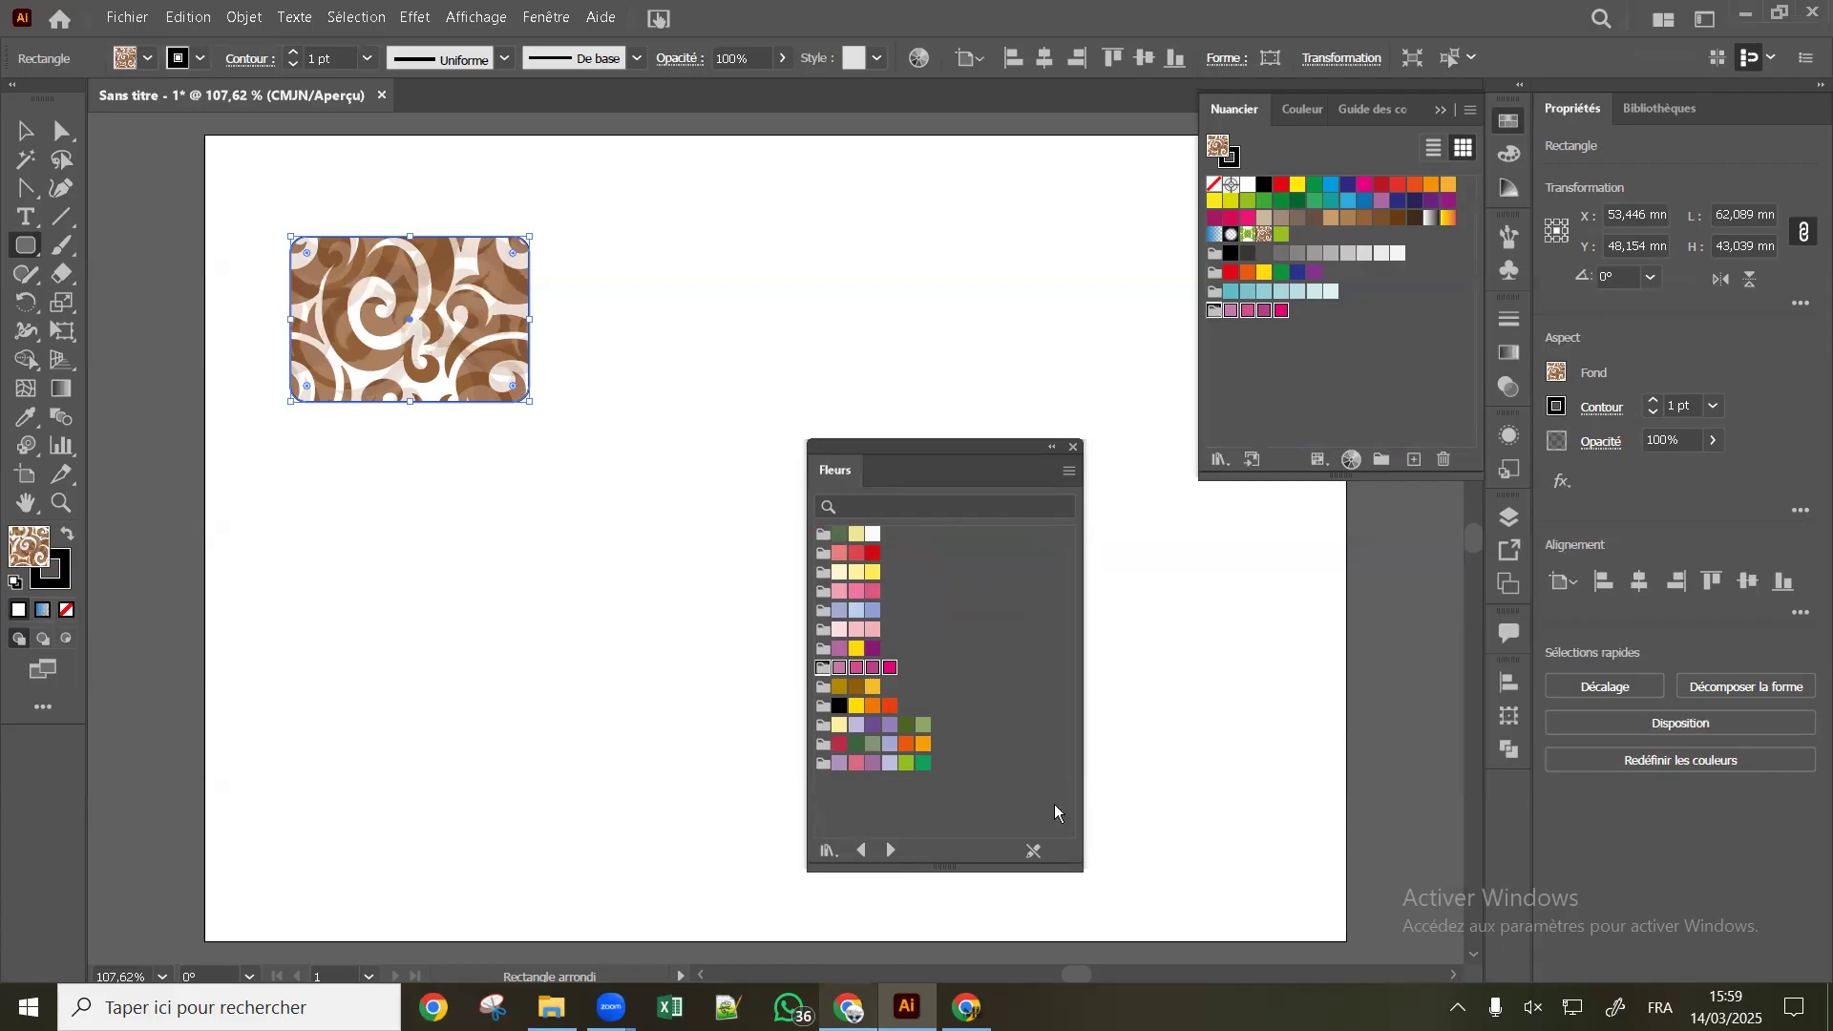
left_click(1073, 447)
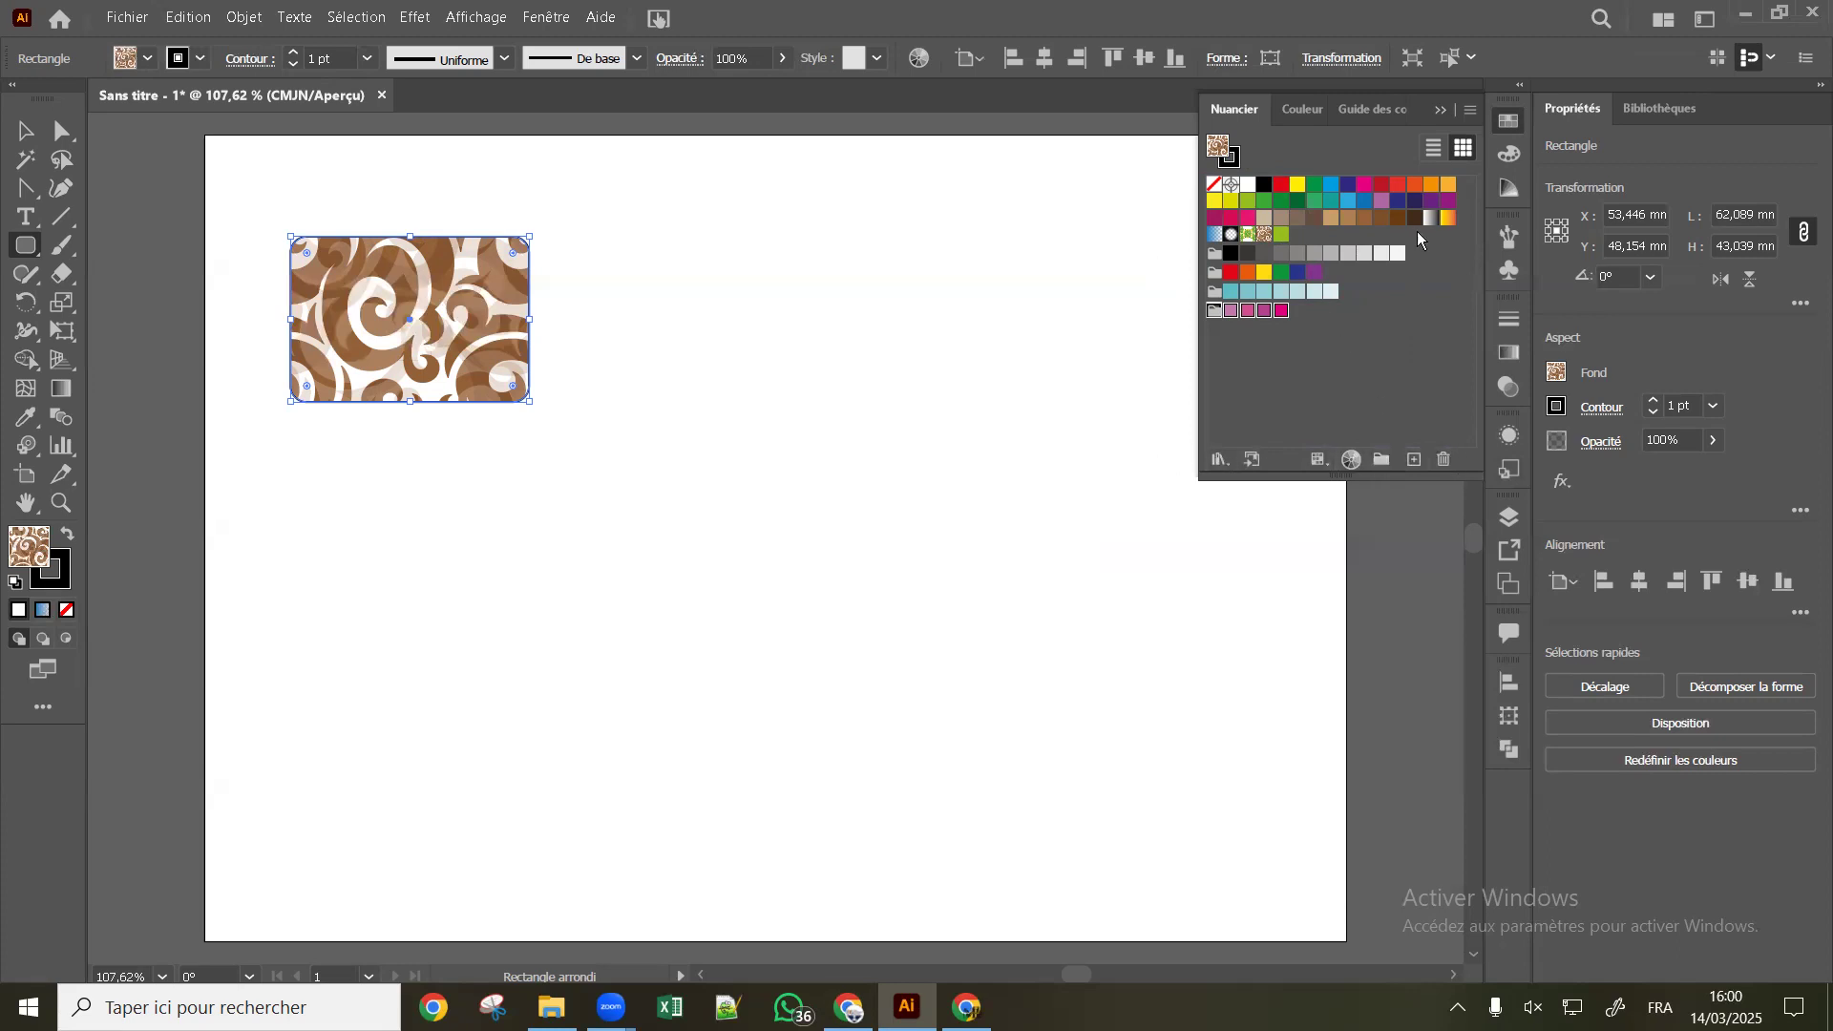
Delete the dark grey-brown swatch and the C=40 M=70 J=100 N=50 brown swatch from the document swatches
left_click(1320, 229)
left_click(1317, 219)
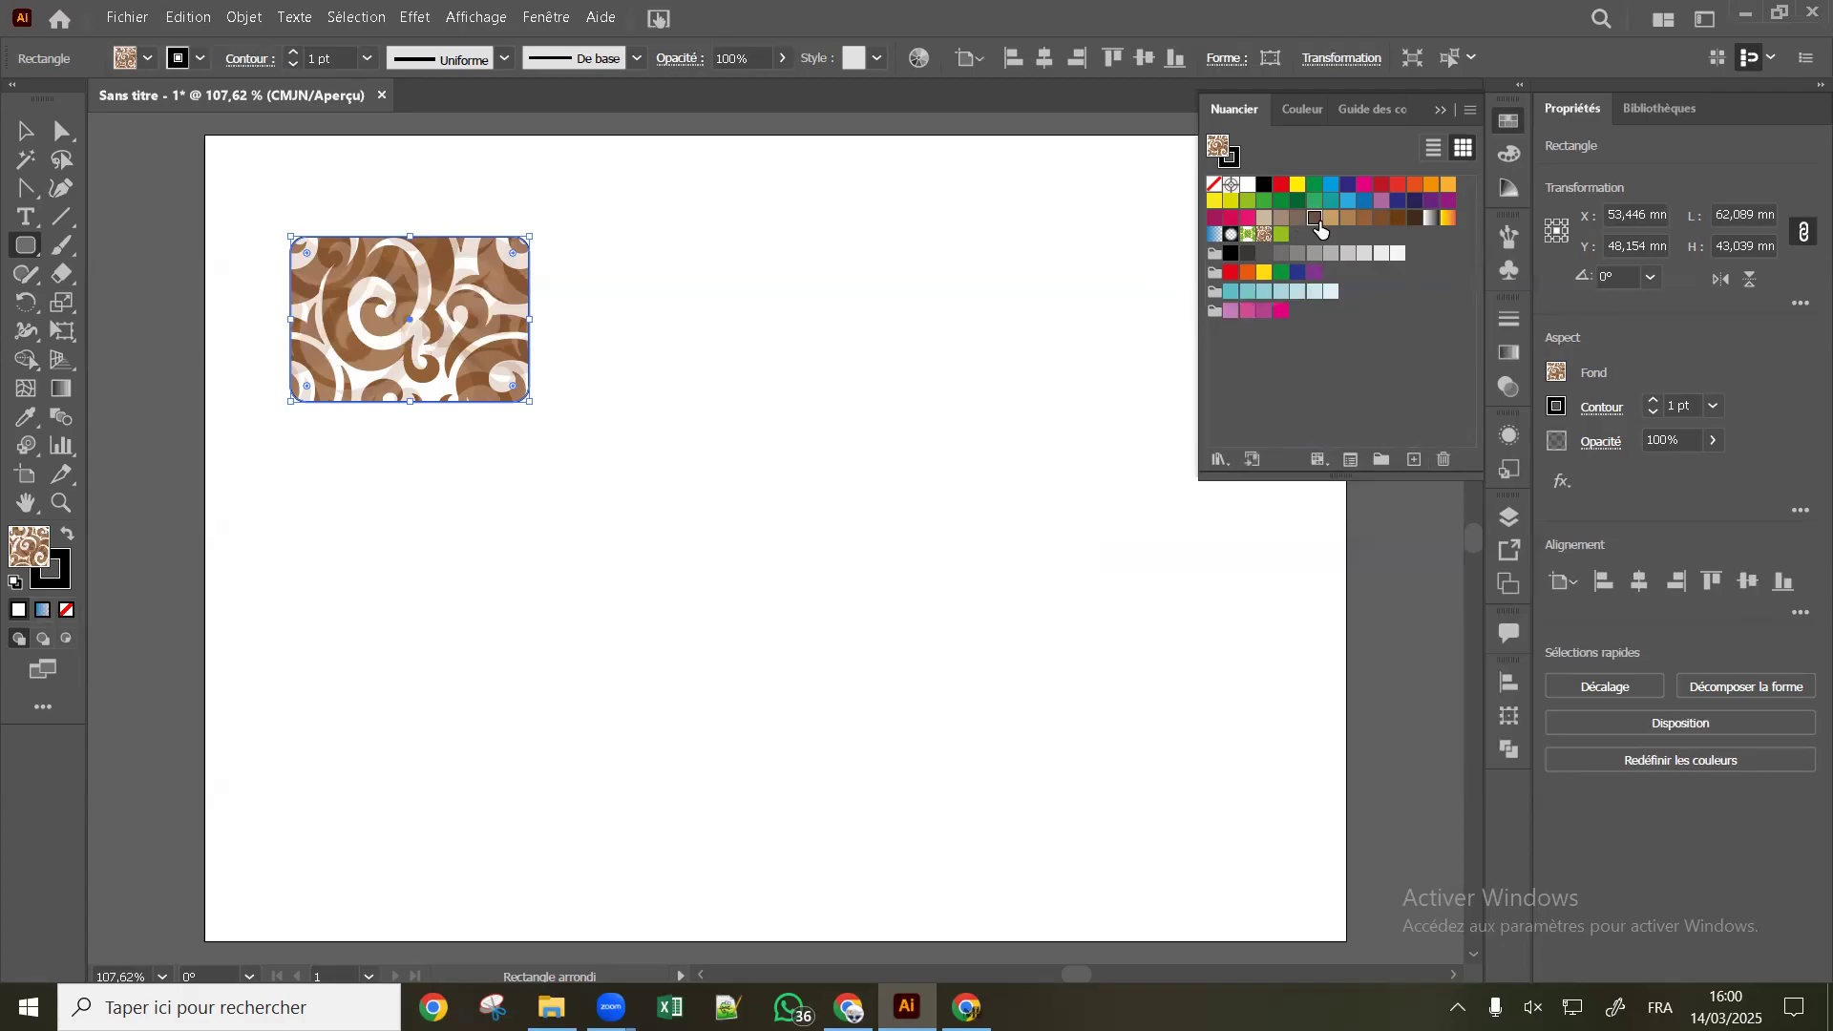
left_click(1443, 462)
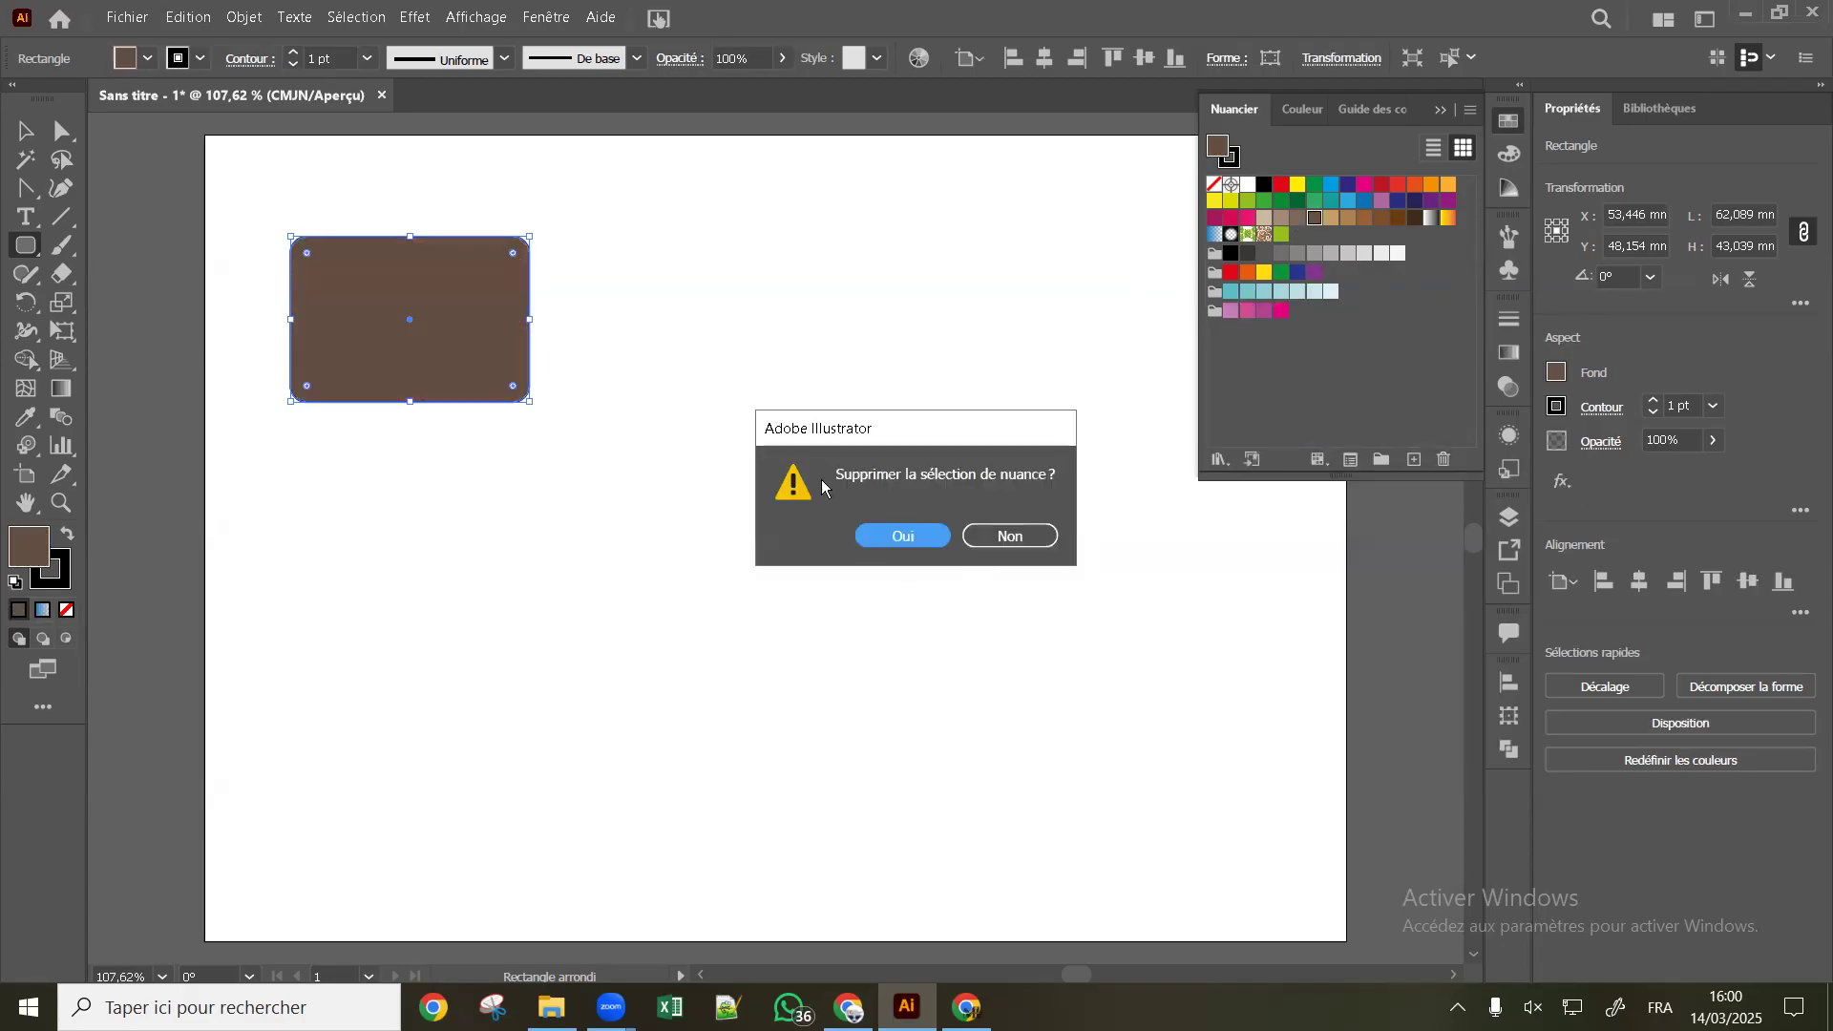
left_click(902, 535)
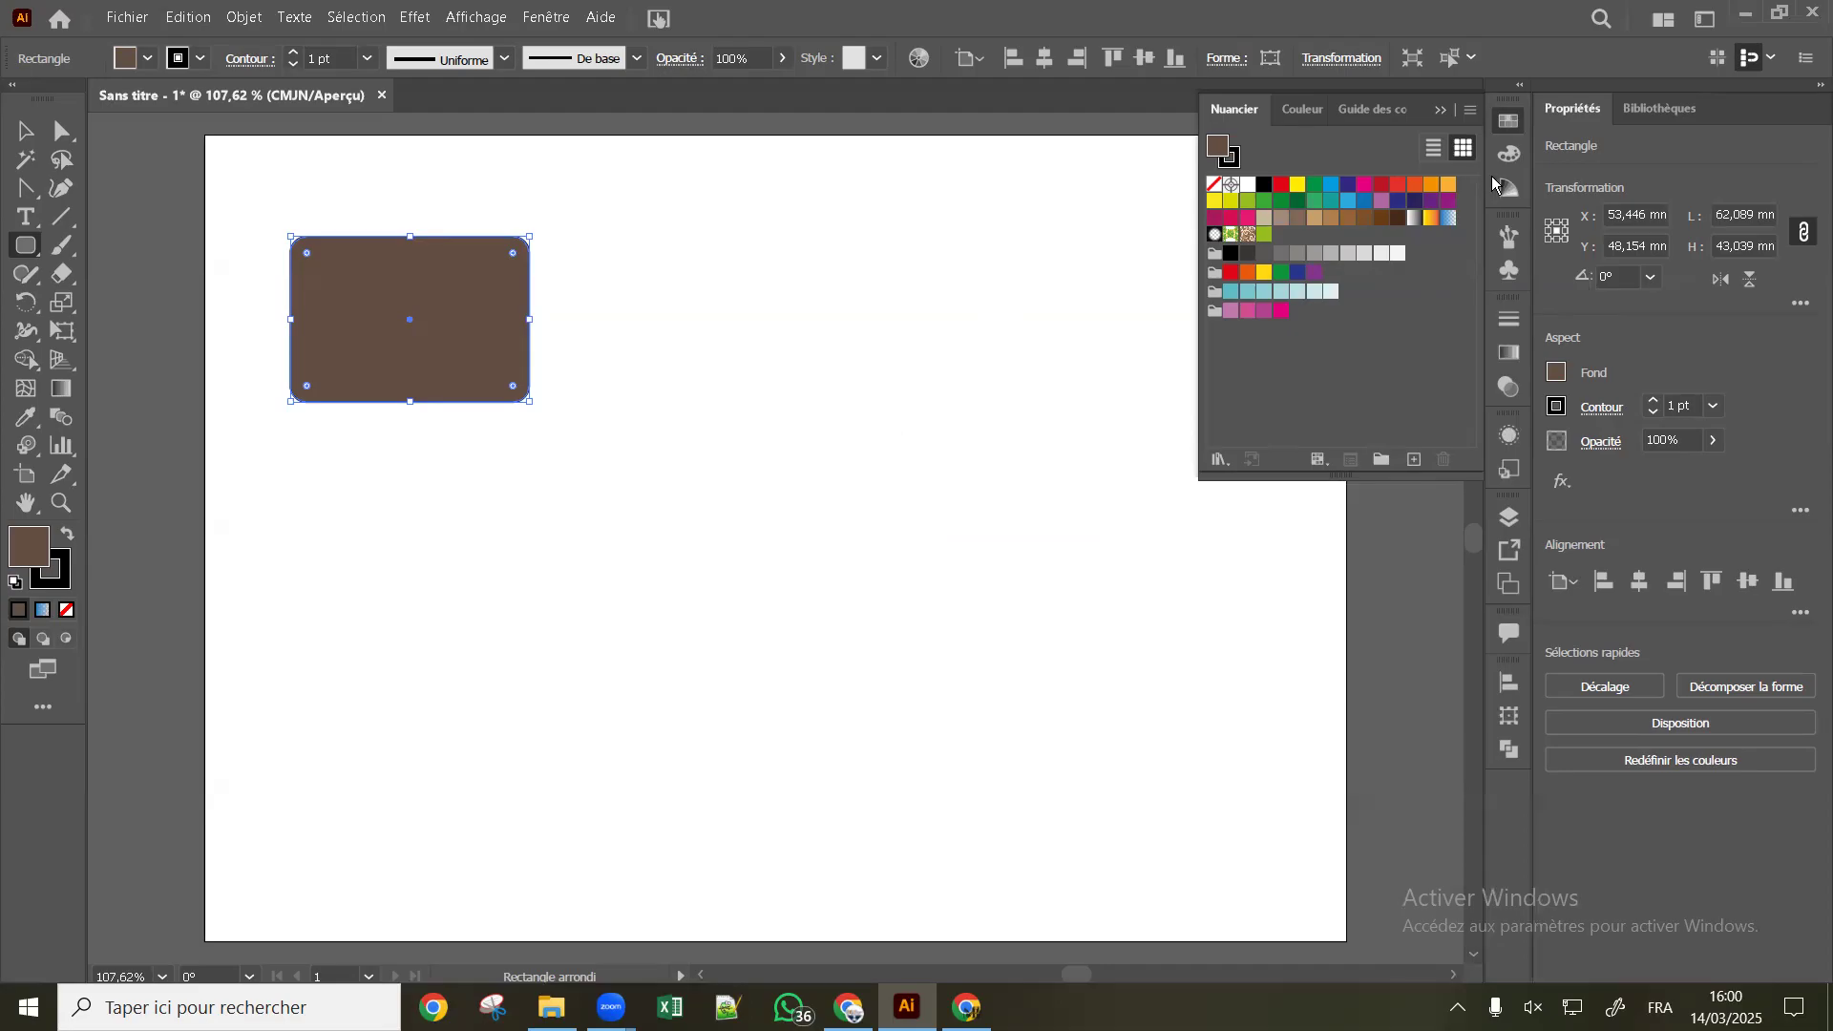
left_click(1381, 218)
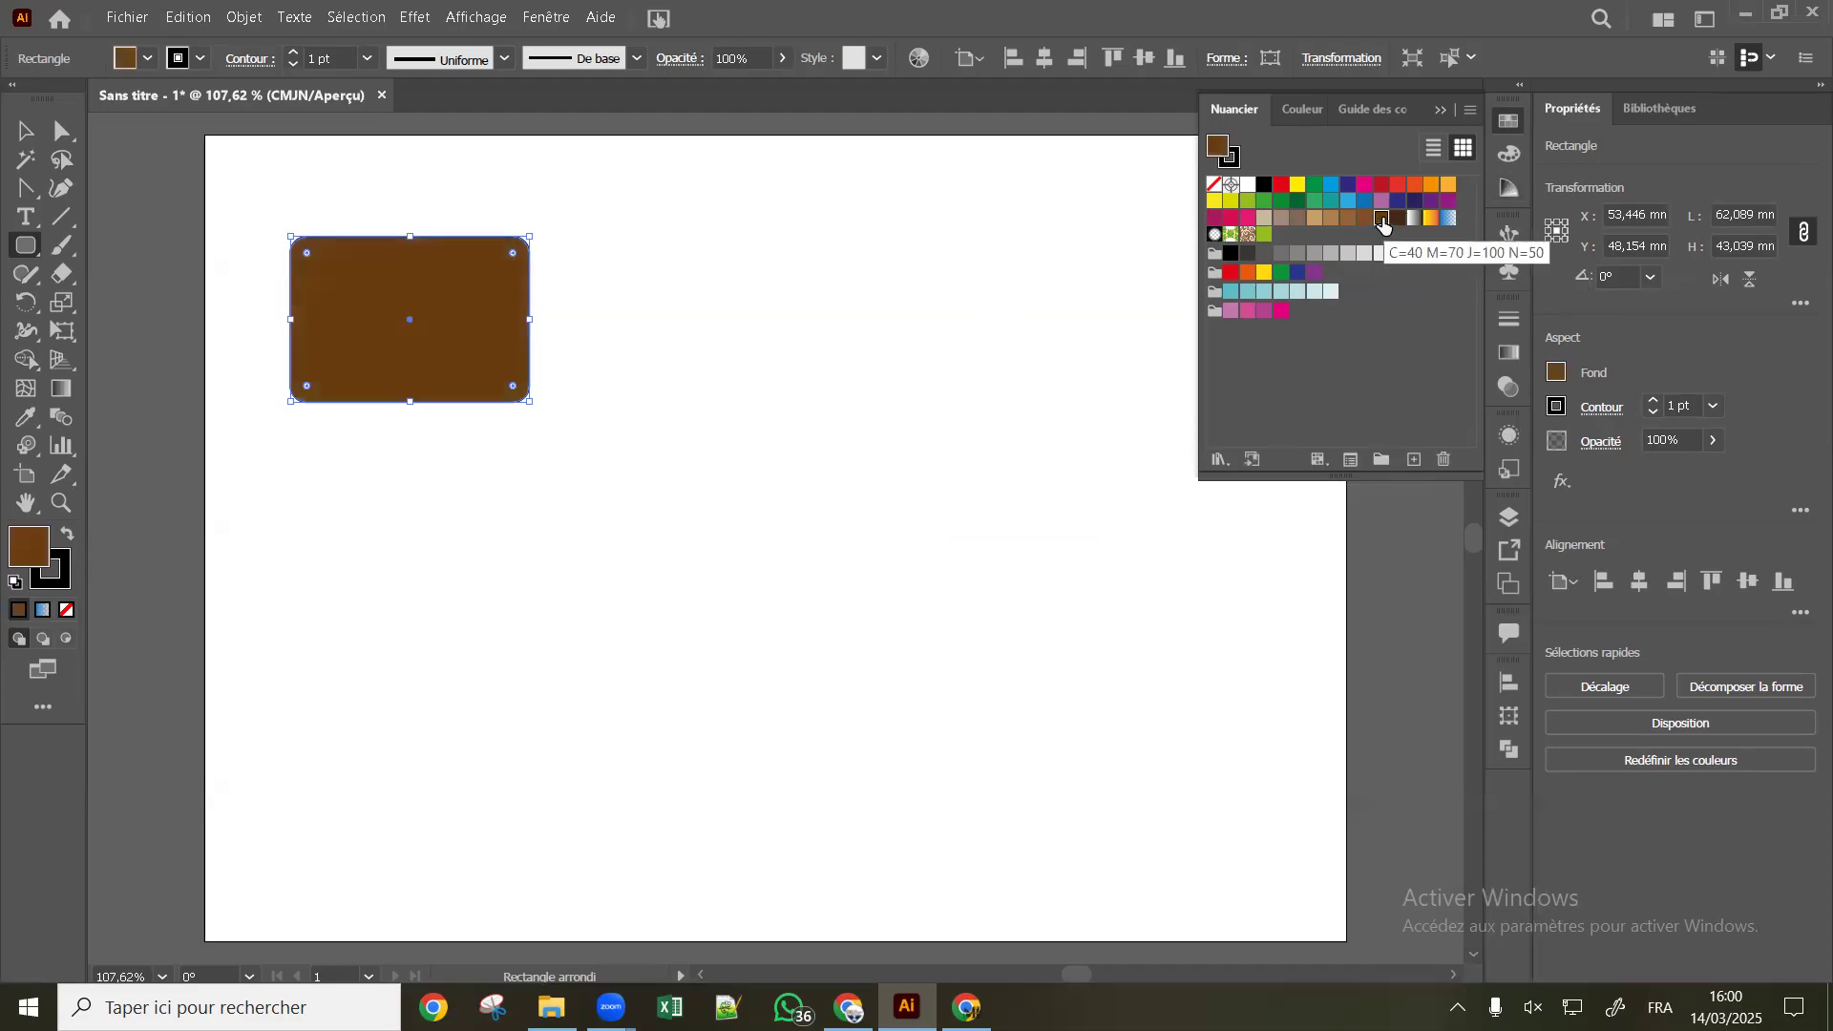
left_click(1444, 459)
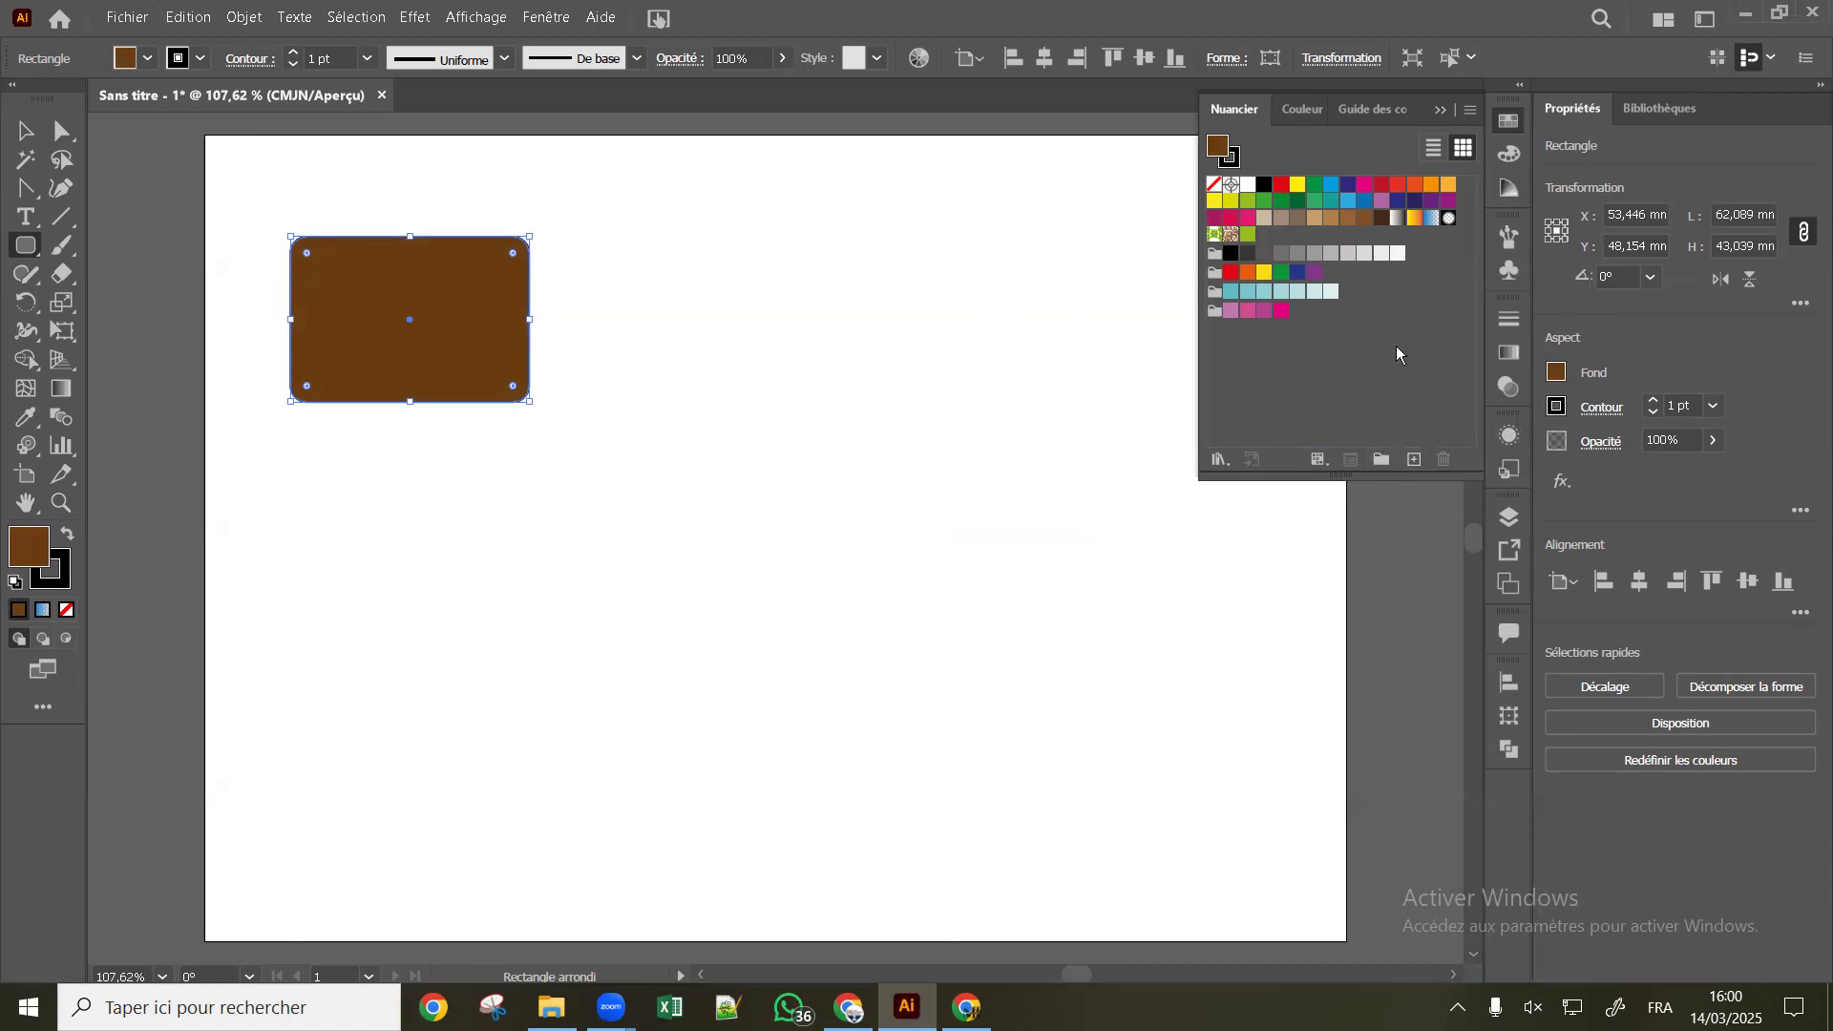
Fill the rectangle with the C=35 M=60 J=80 N=25 swatch and edit the swatch's mix to C=57, M=30, J=60, N=41
left_click(1348, 222)
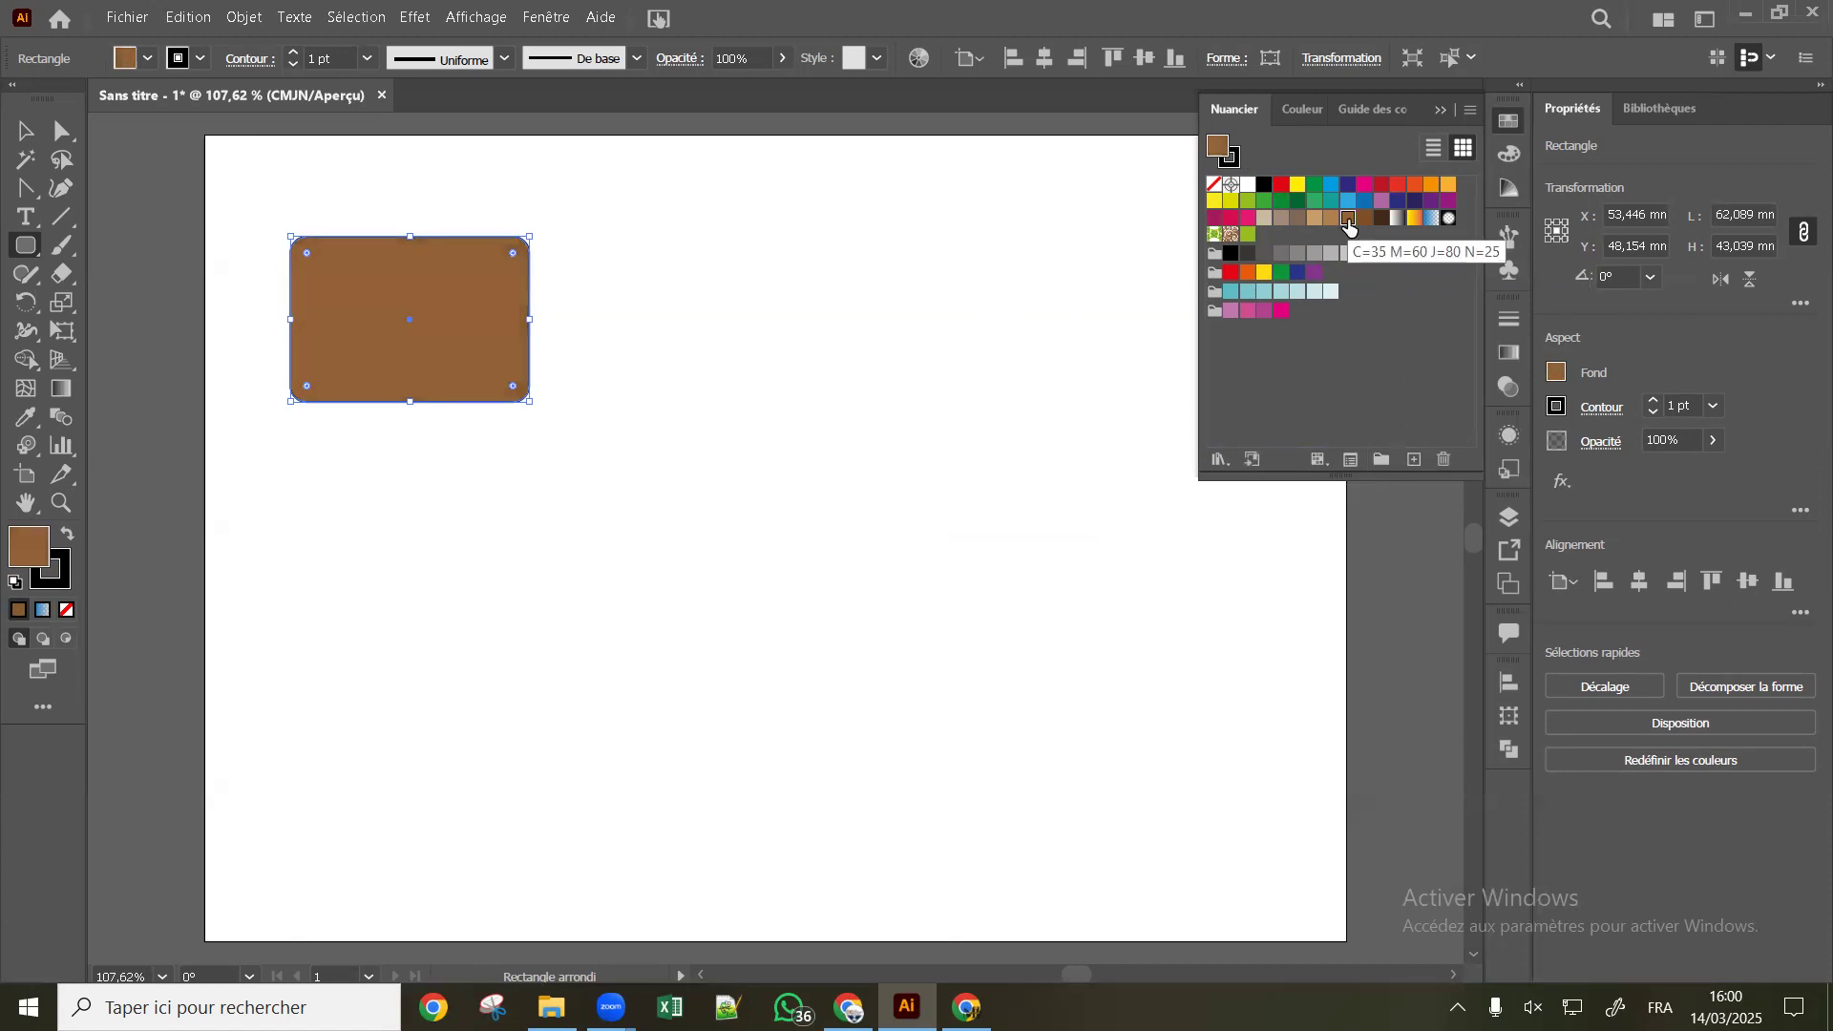
double_click(1348, 223)
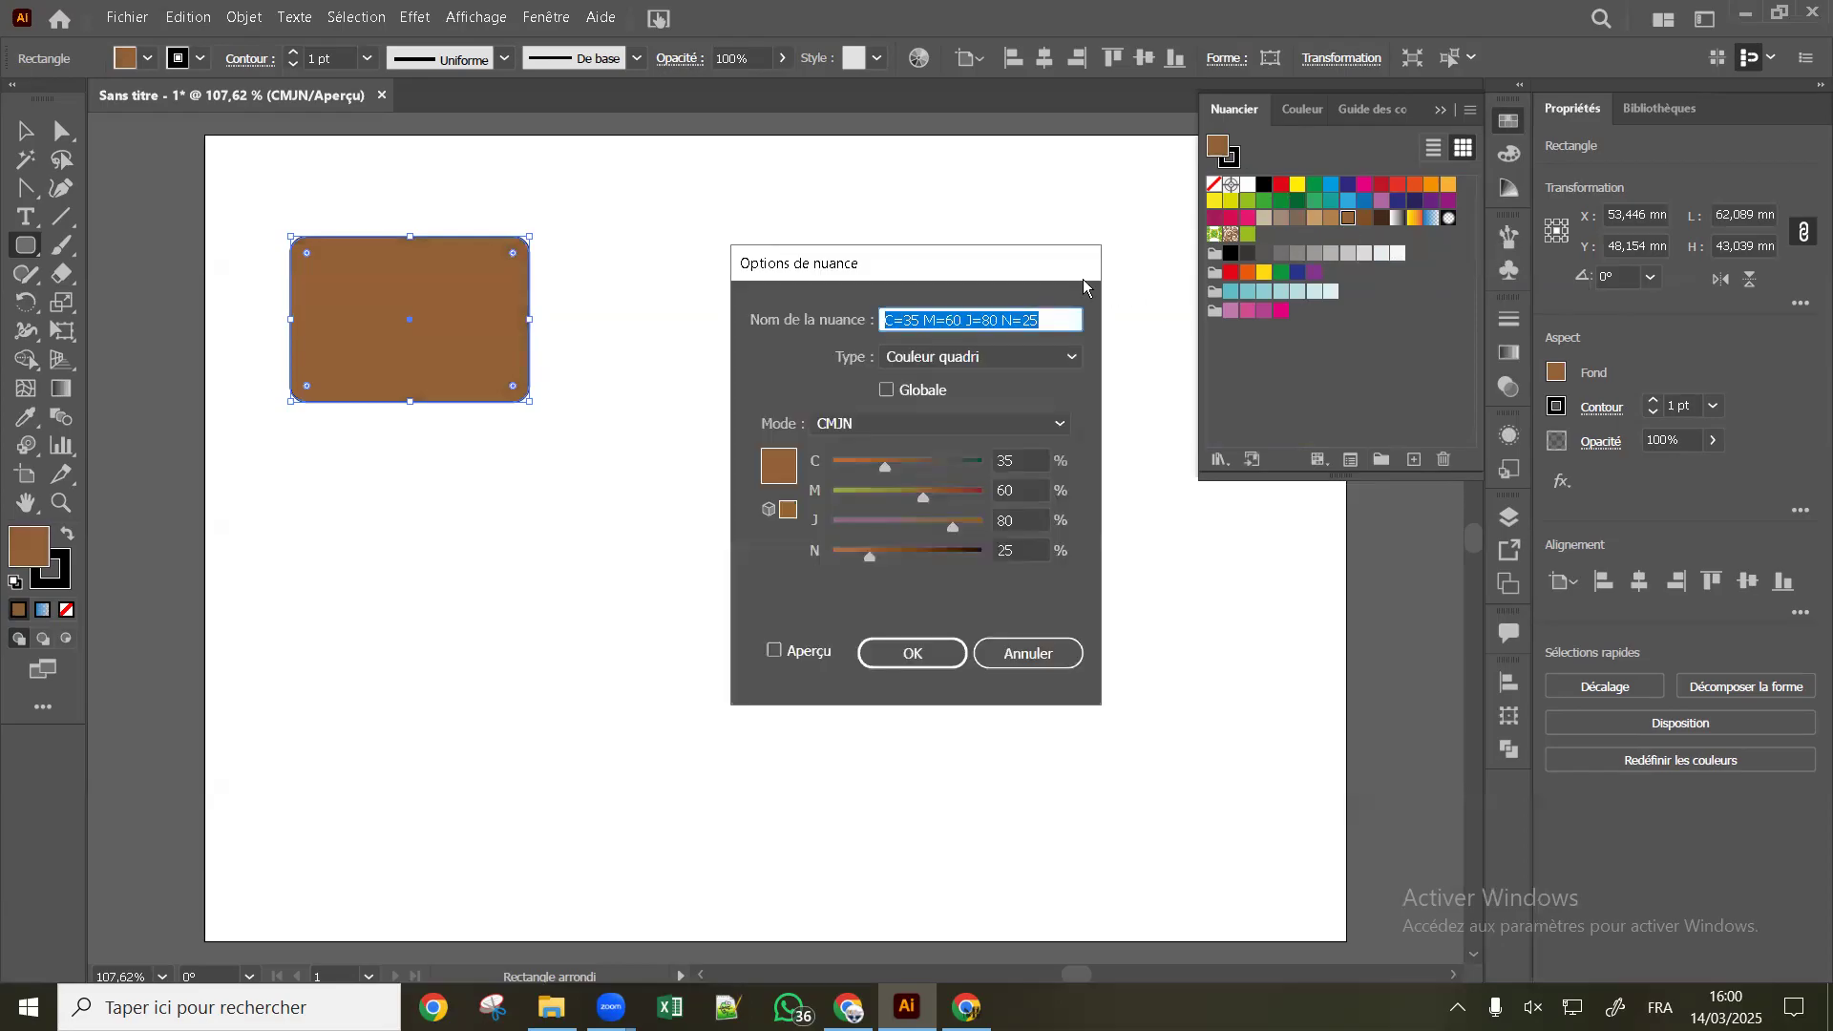
left_click(1038, 655)
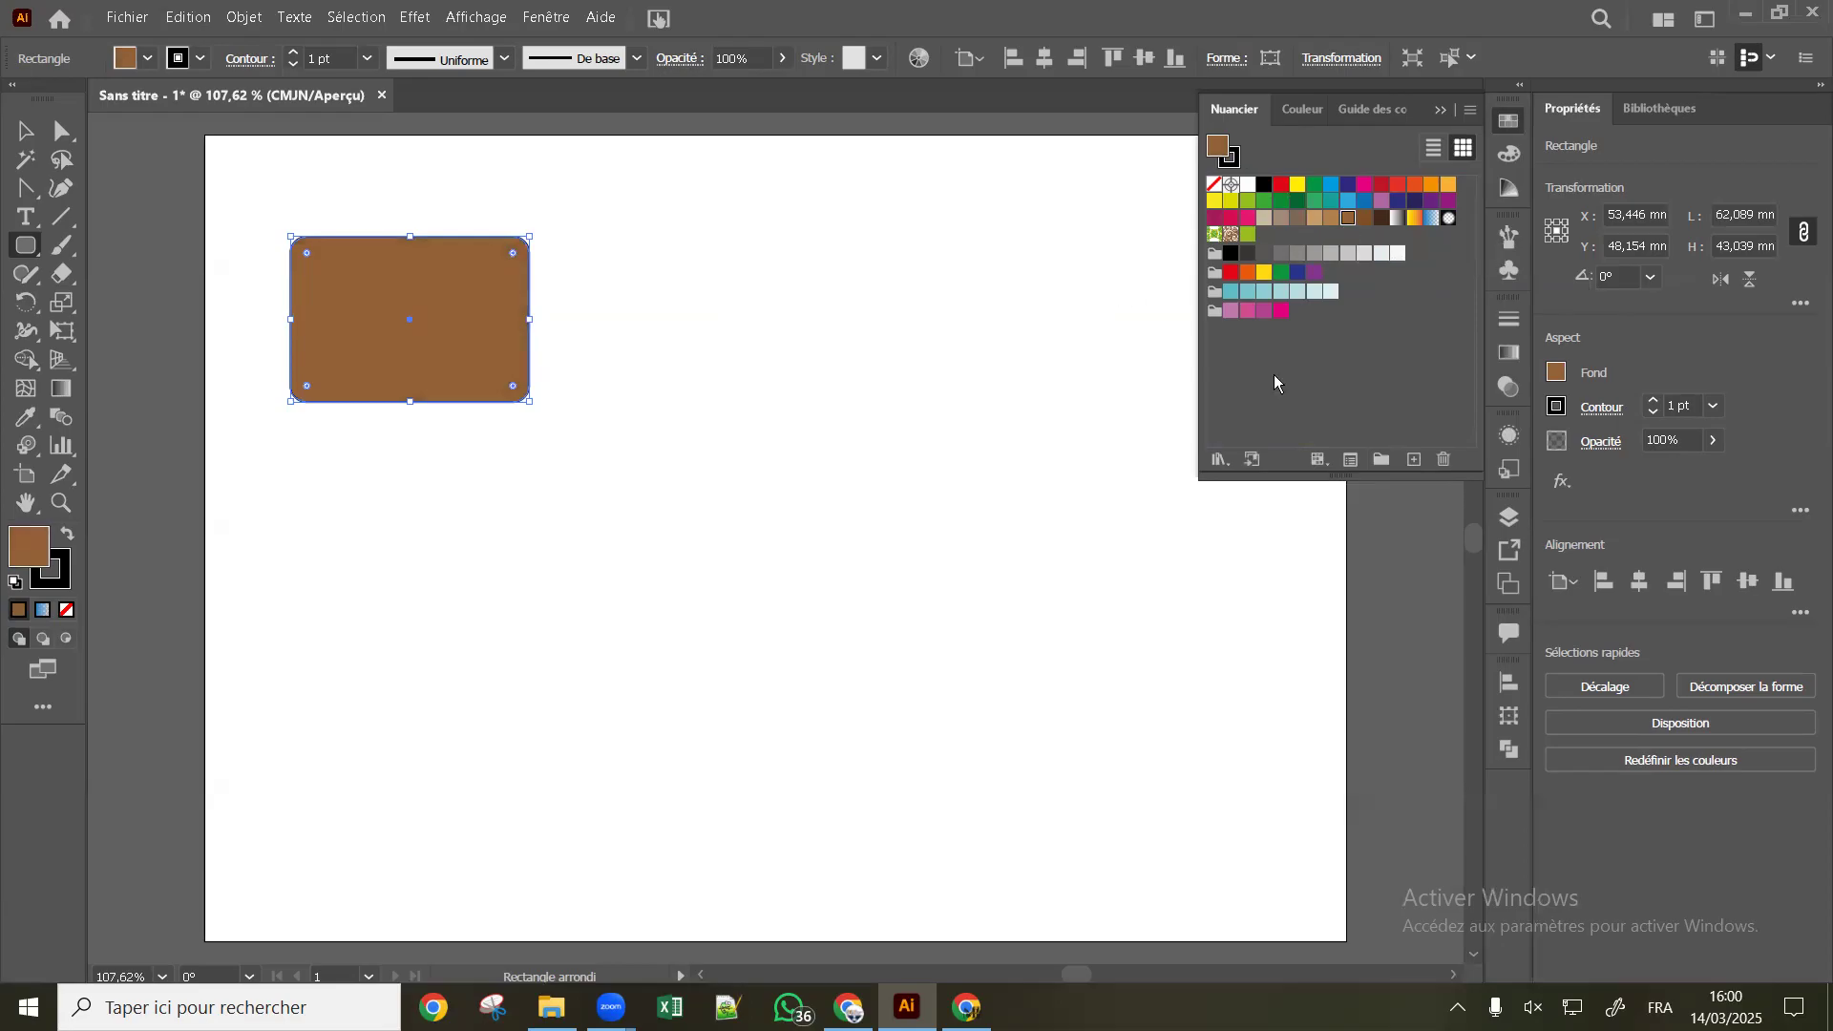
double_click(1348, 222)
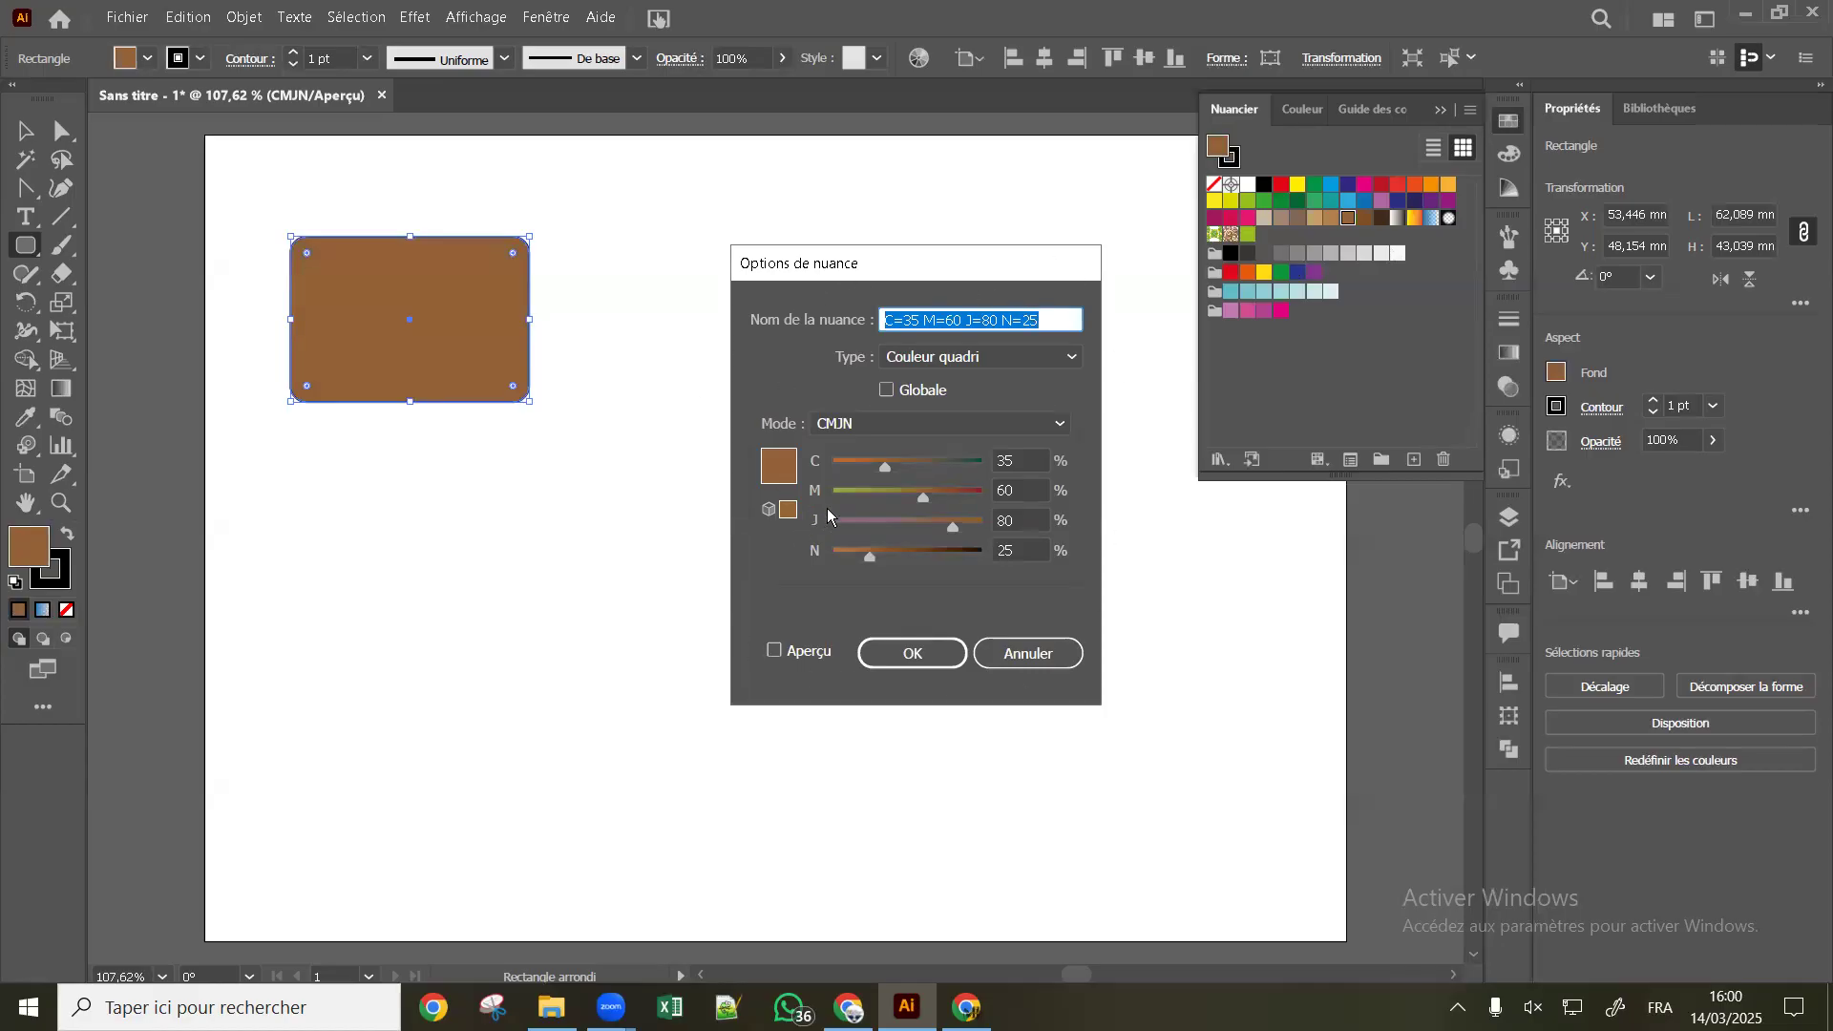
left_click_drag(884, 468, 895, 561)
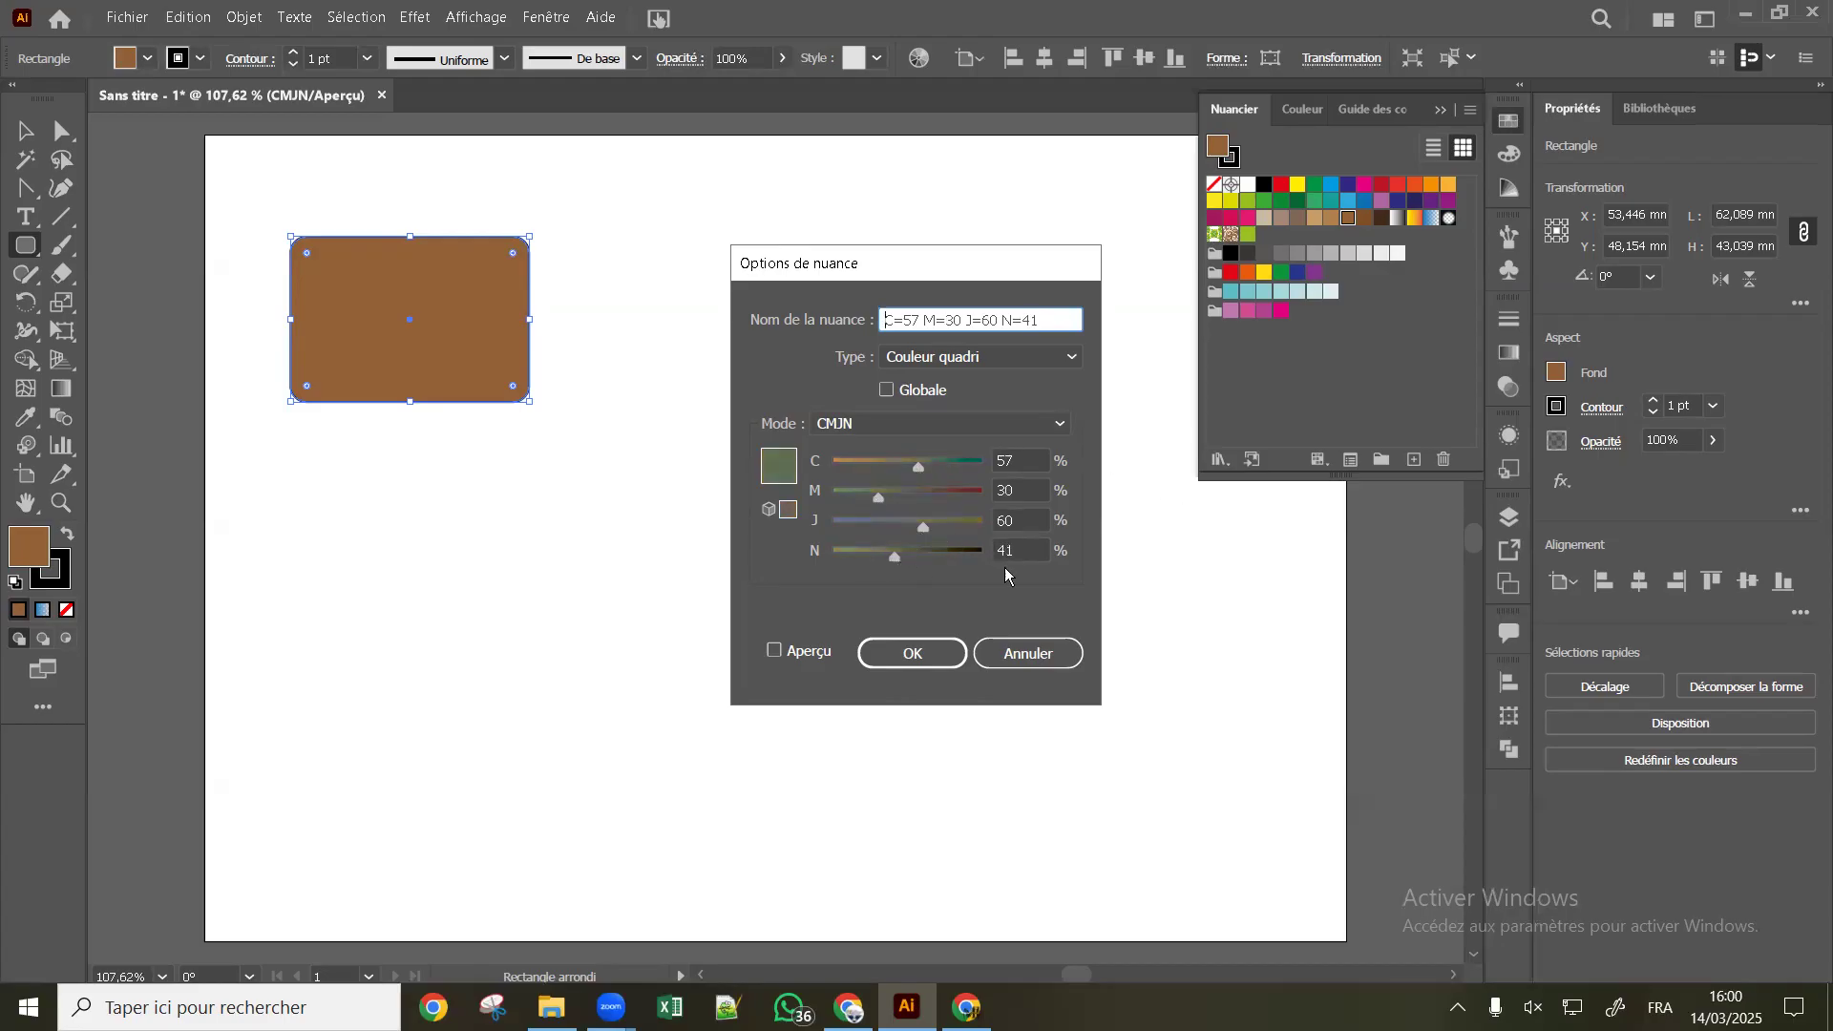
Switch the edited swatch to RVB mode, set R to 68 and V to 51, and look at its colour type choices
left_click(856, 423)
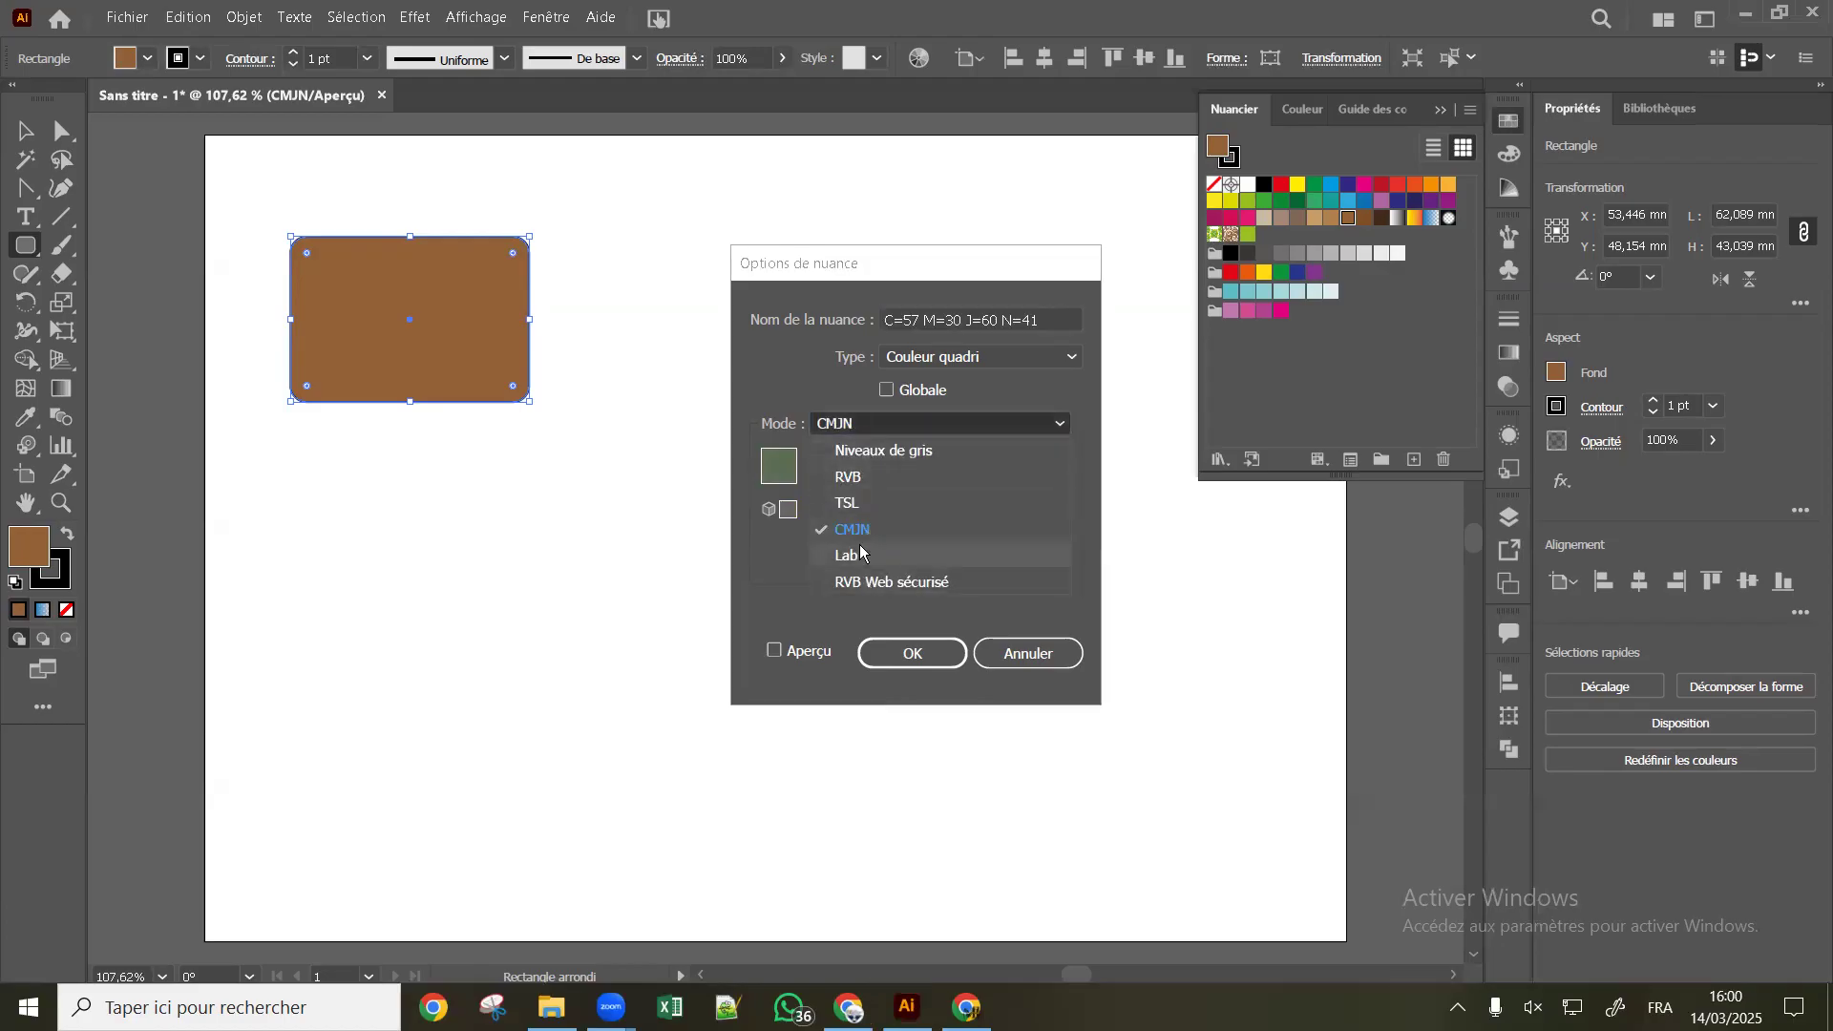
left_click(853, 478)
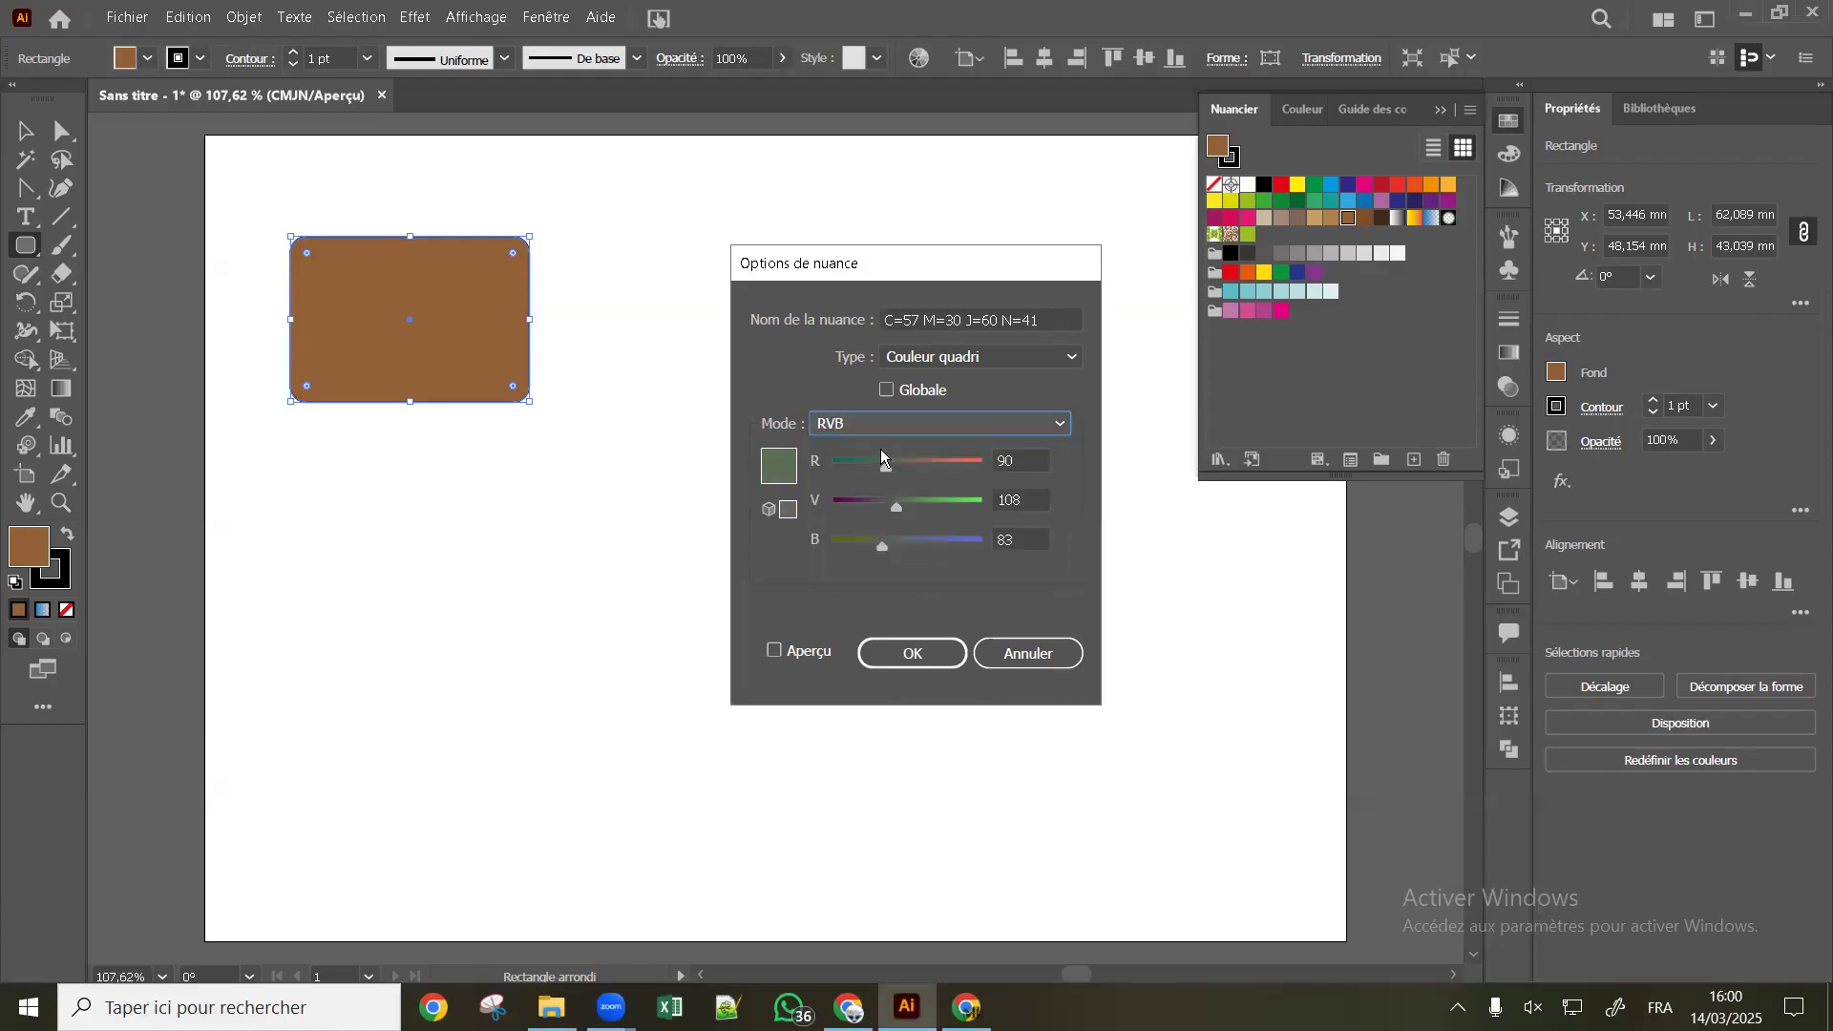
left_click_drag(886, 465, 863, 504)
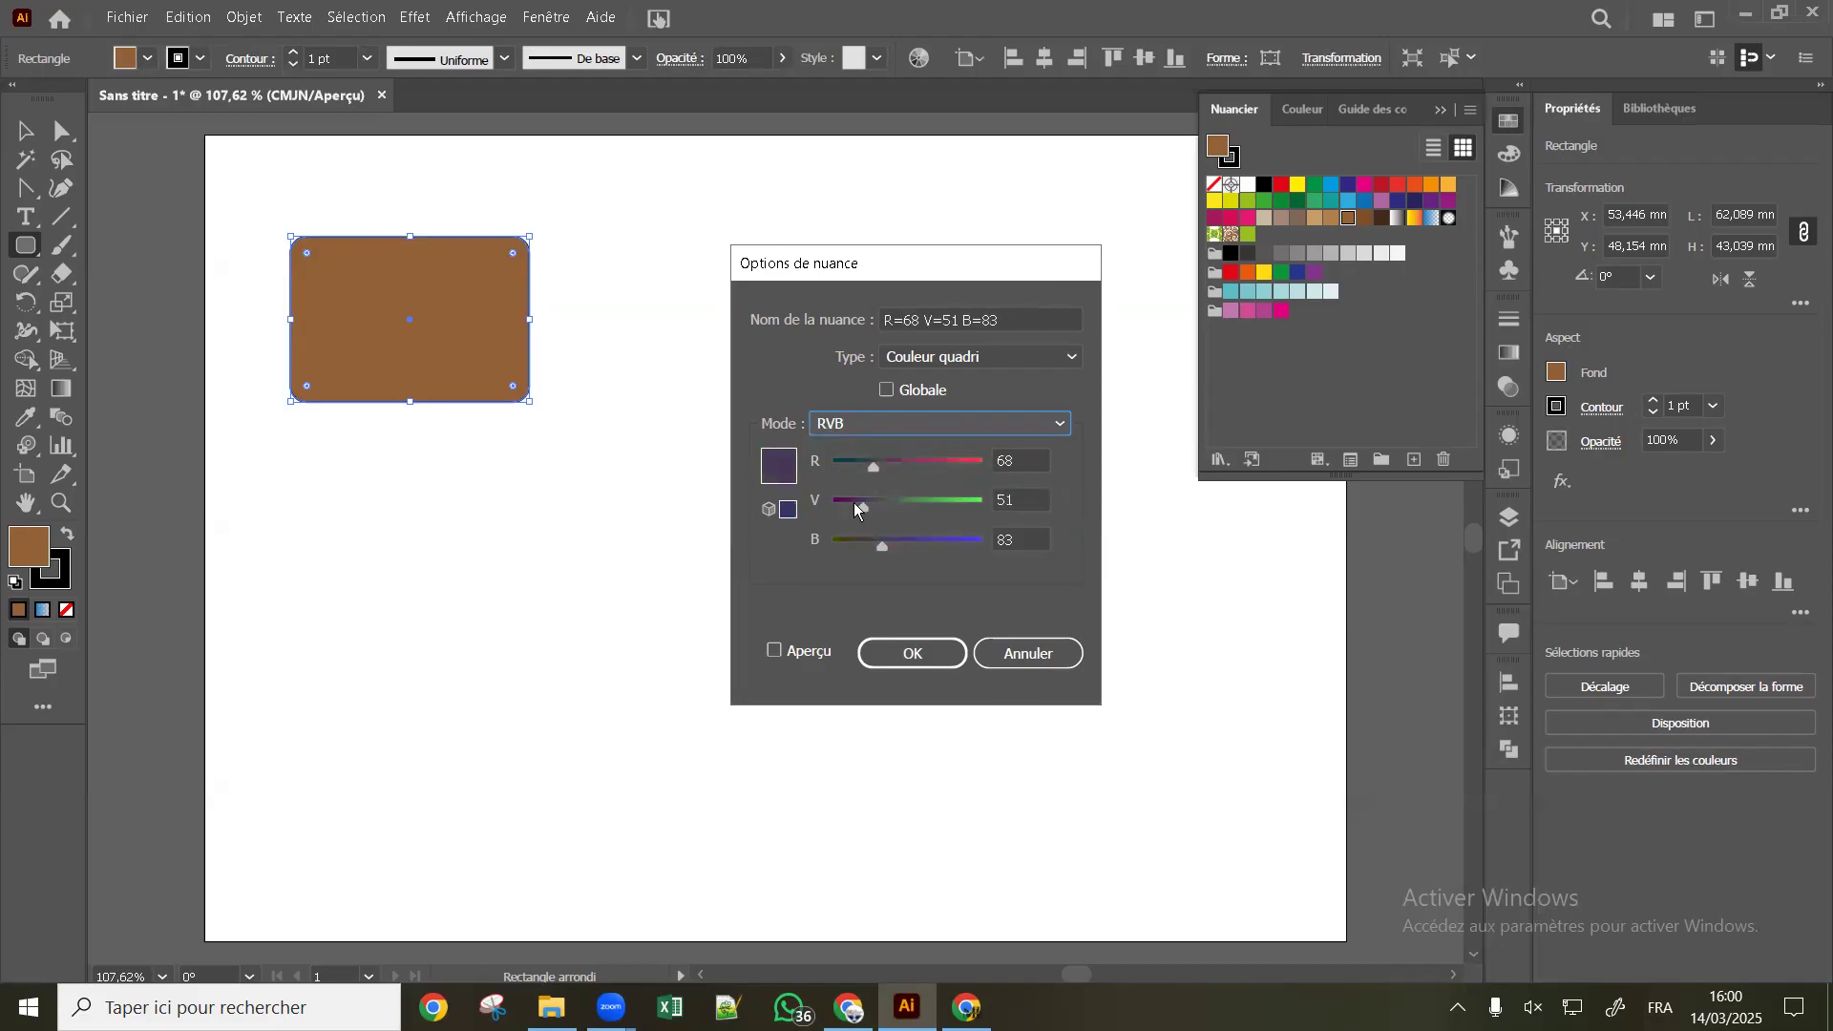
left_click(983, 360)
left_click(817, 384)
Return the swatch to CMJN mode, set J to 27%, and apply the new swatch colour
left_click(878, 424)
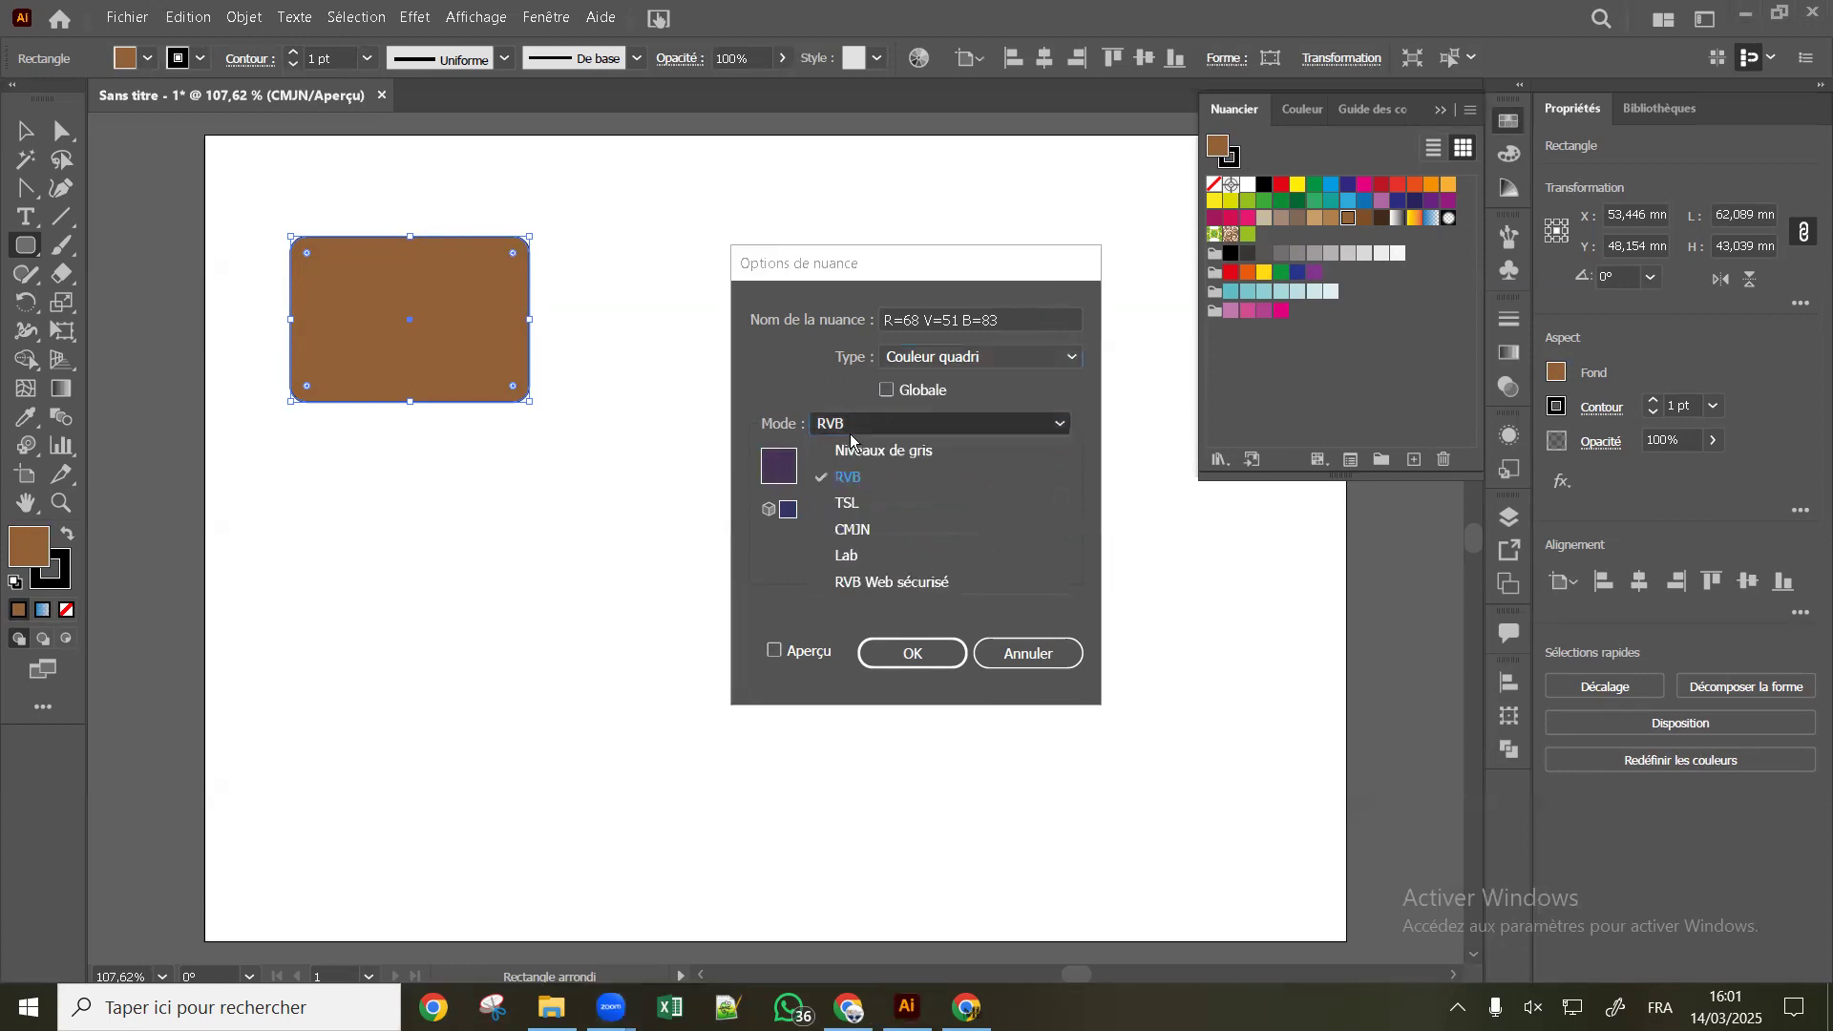
left_click(856, 530)
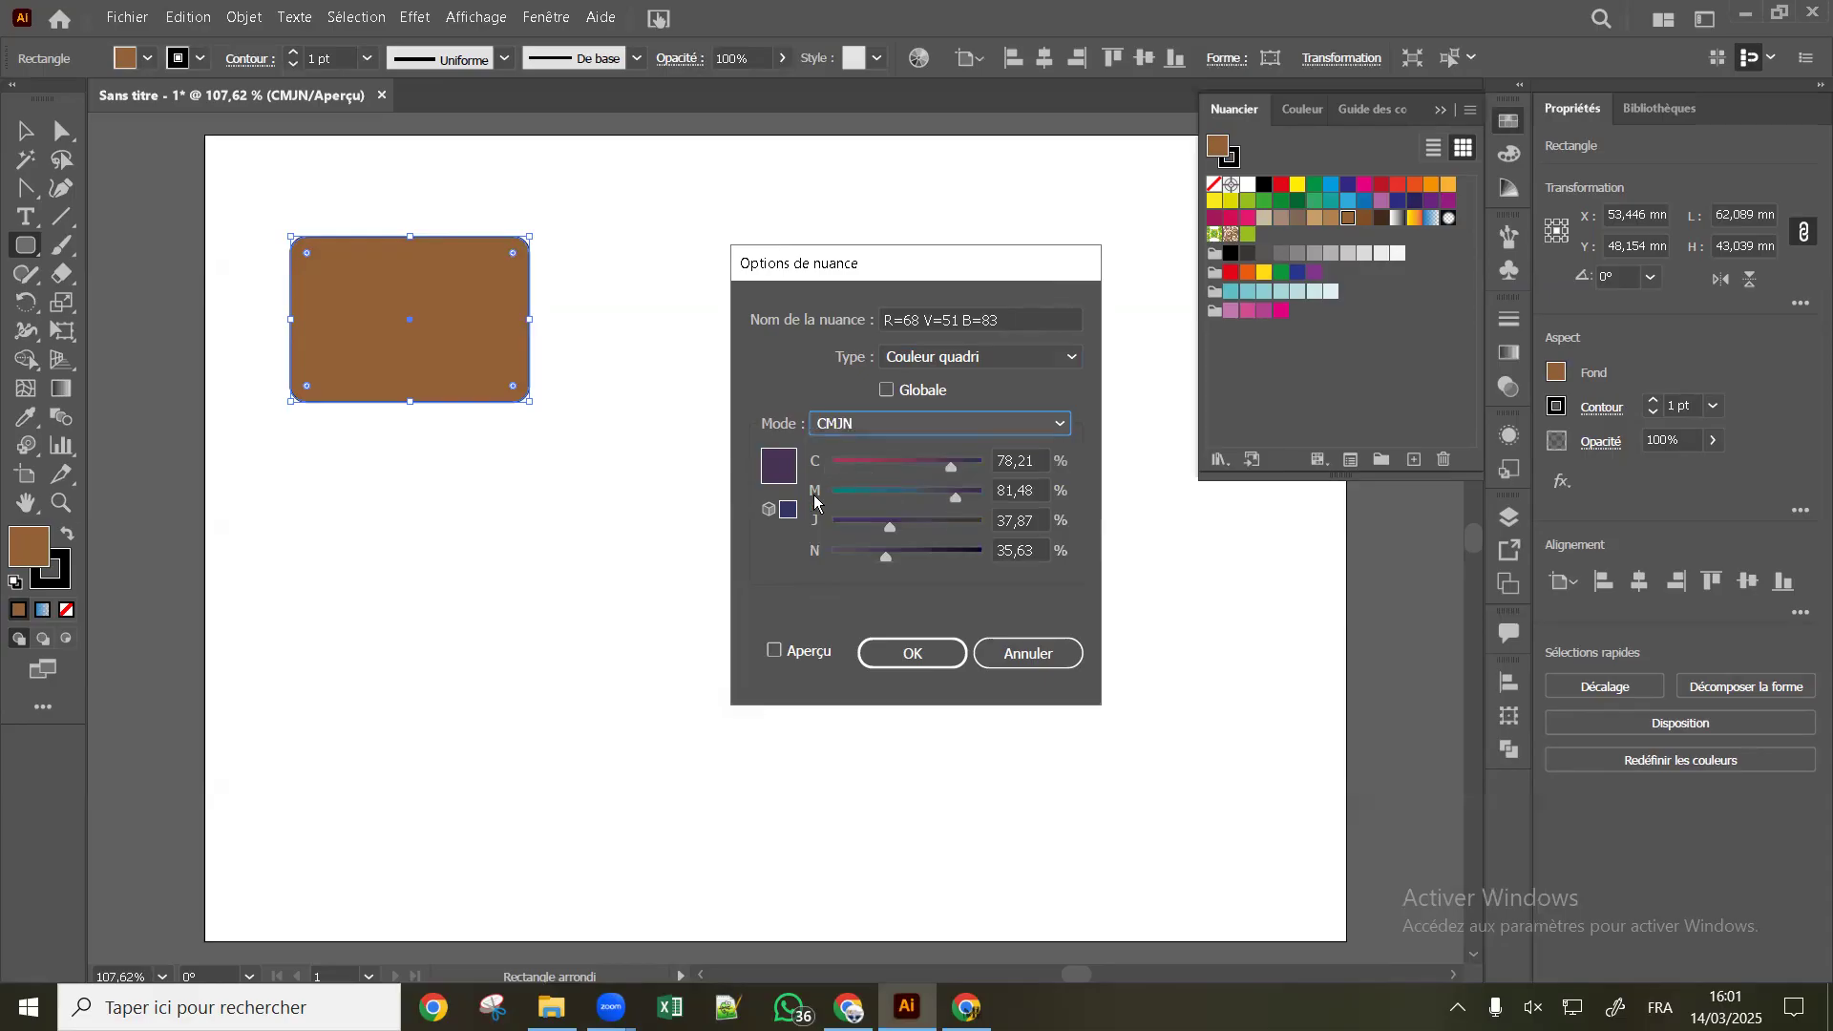
left_click_drag(890, 527, 875, 527)
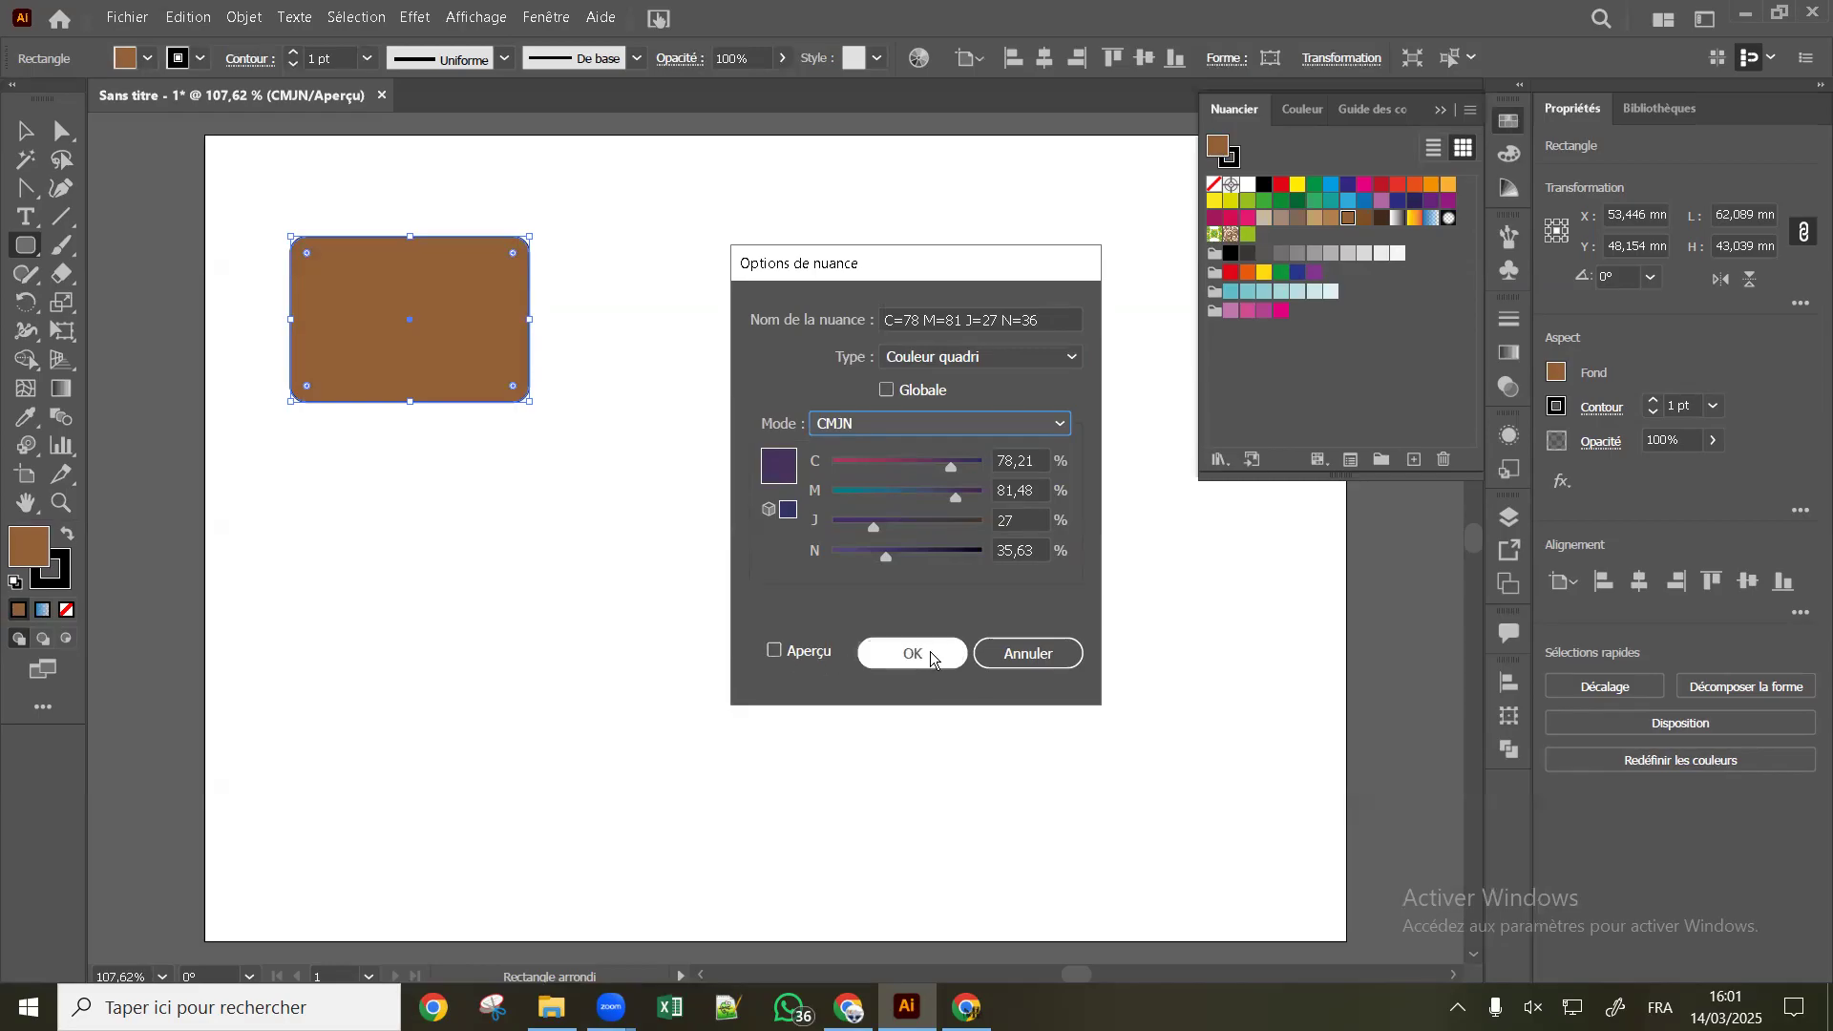
left_click(931, 654)
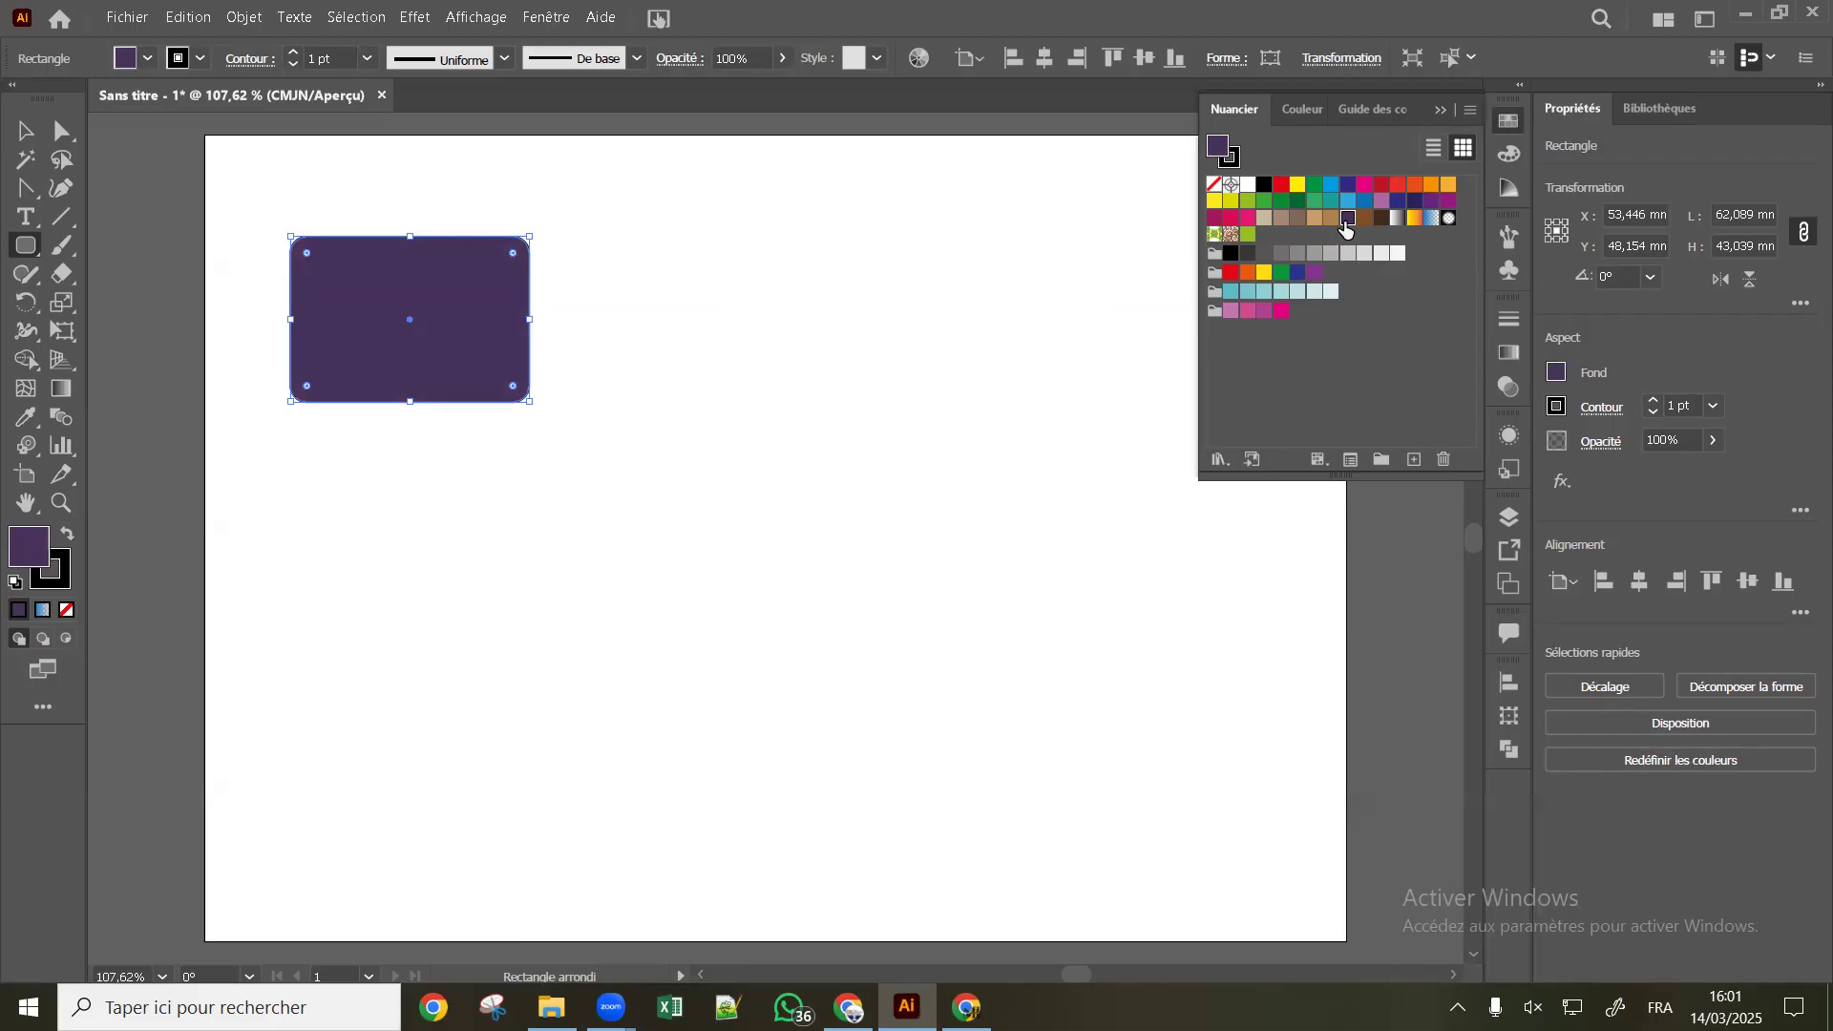
Deselect the purple swatch and fill the rectangle with the C=25 M=40 J=65 N=0 tan swatch
left_click(1390, 332)
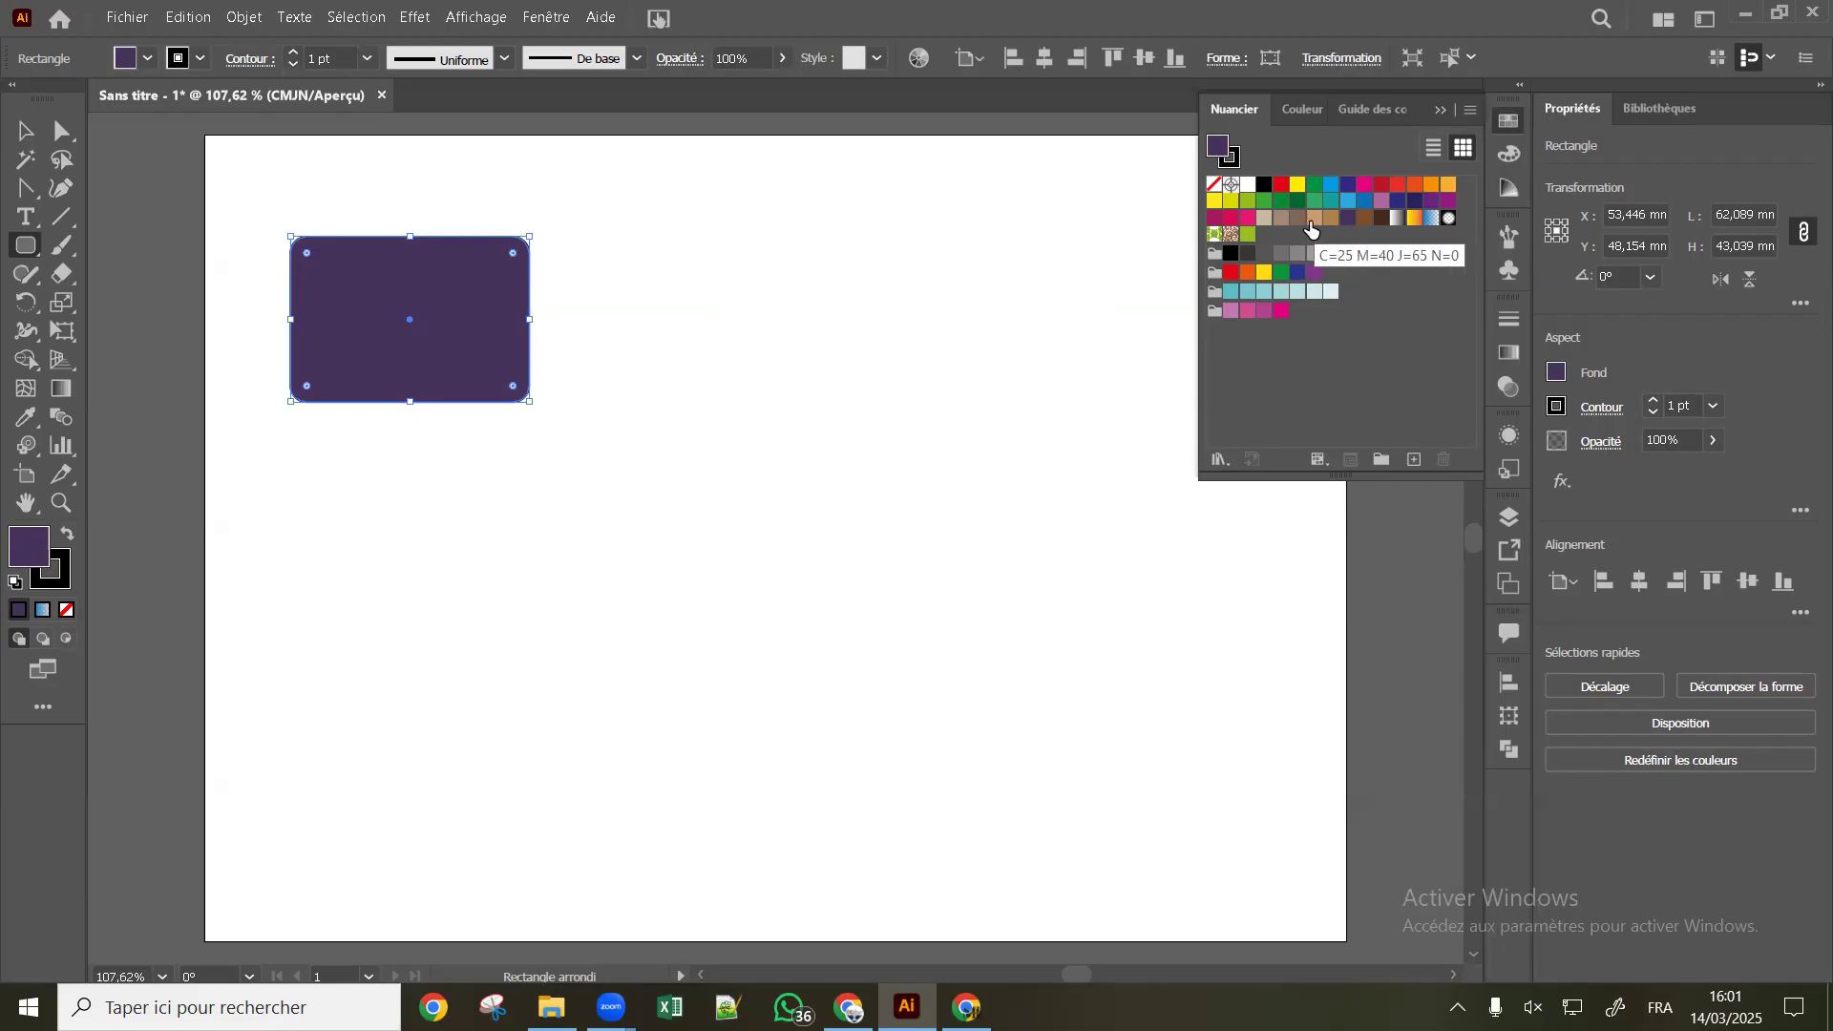
left_click(1314, 220)
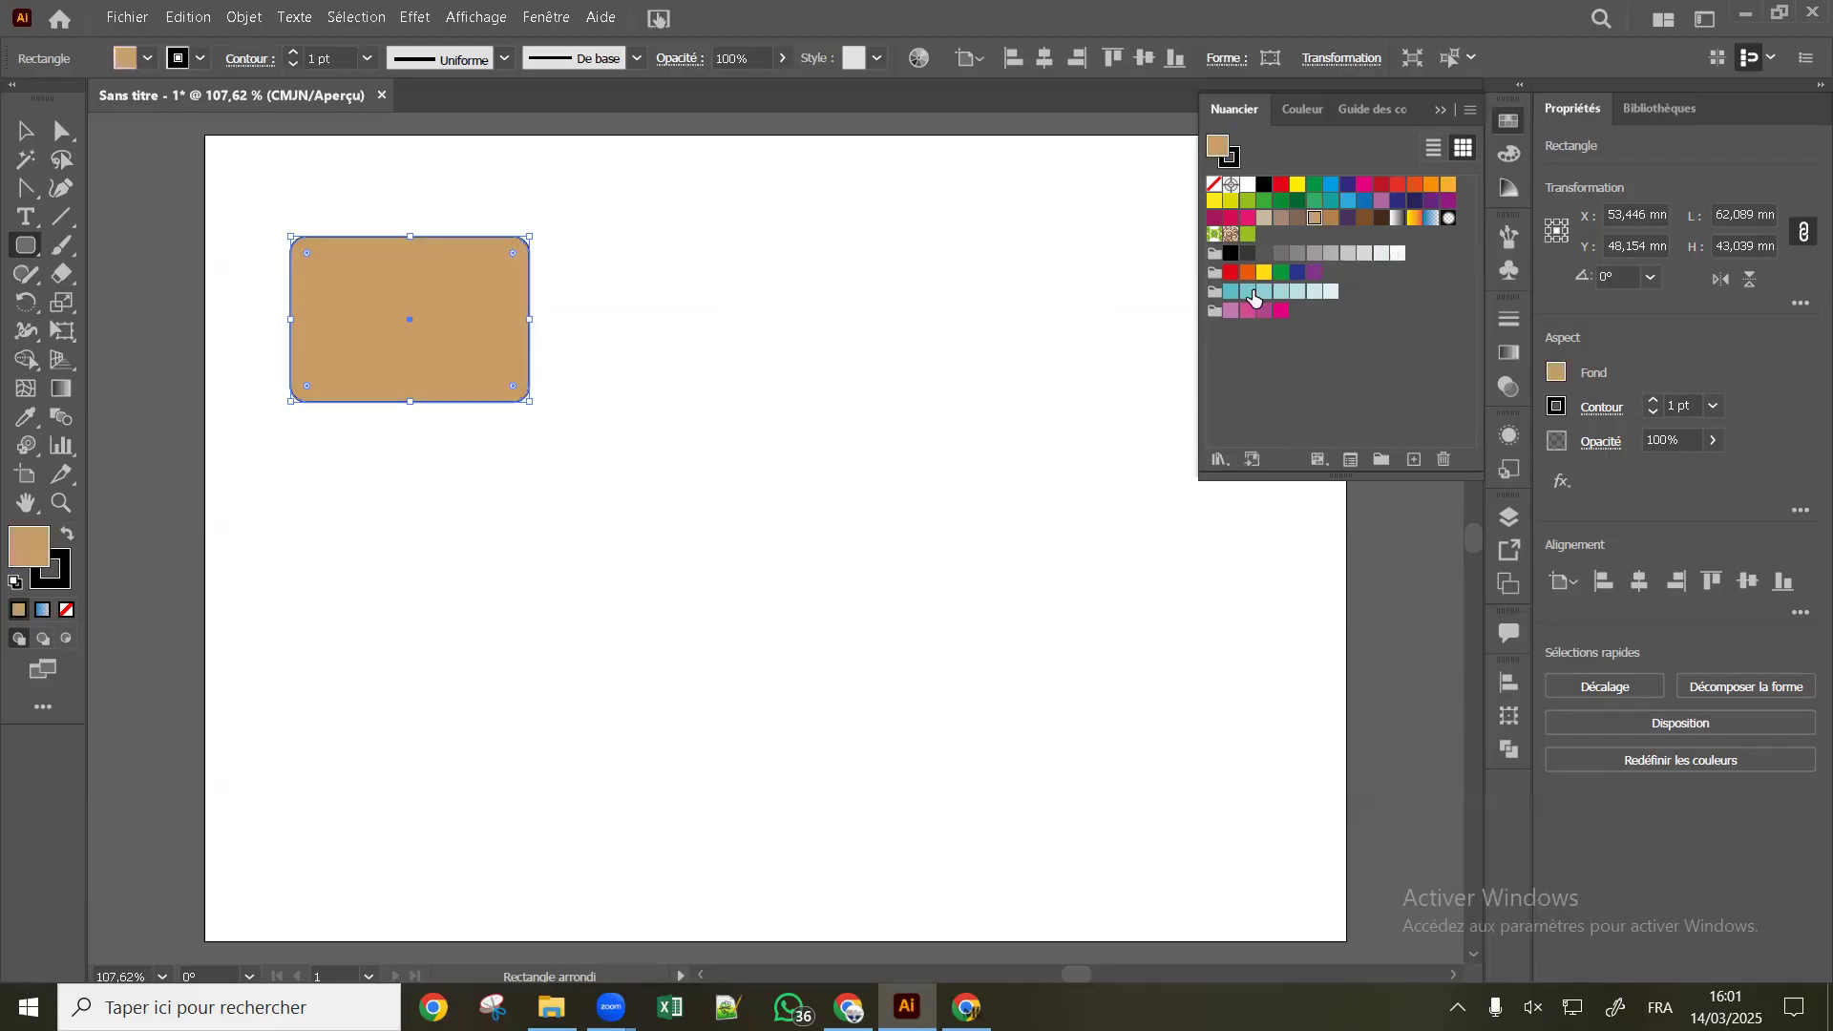
double_click(1315, 222)
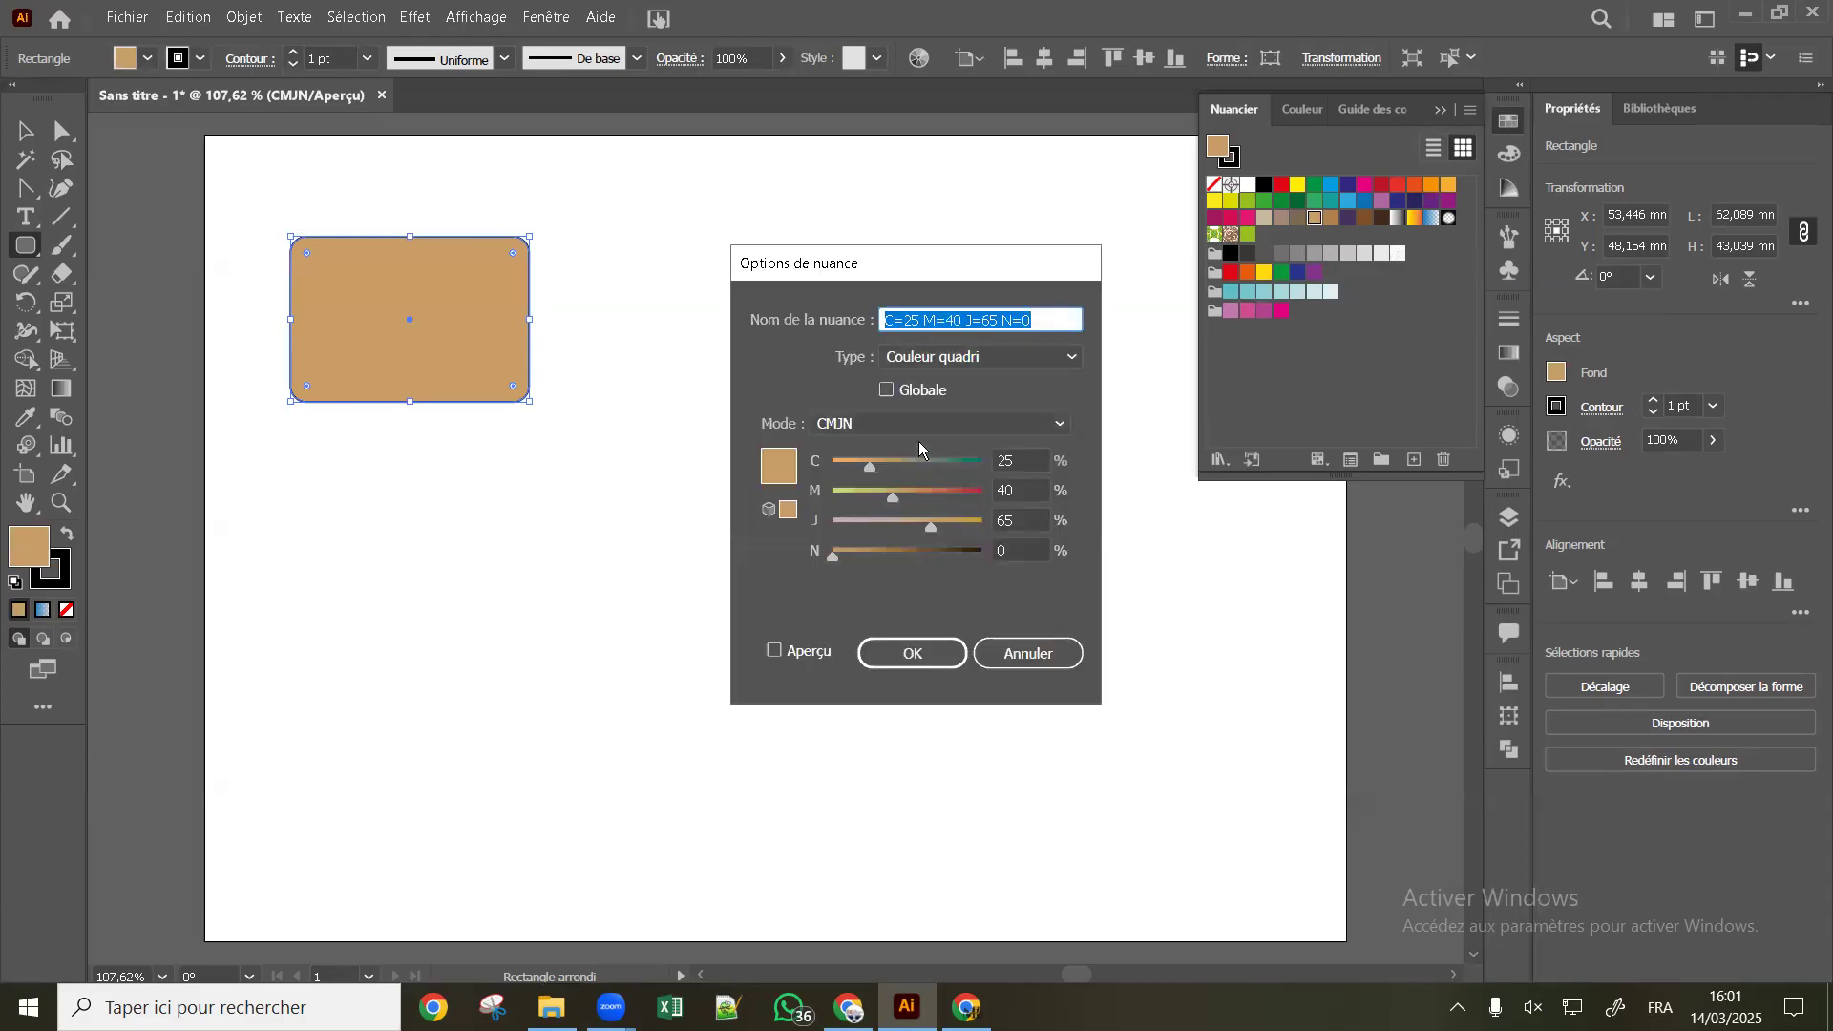
left_click_drag(880, 461, 875, 531)
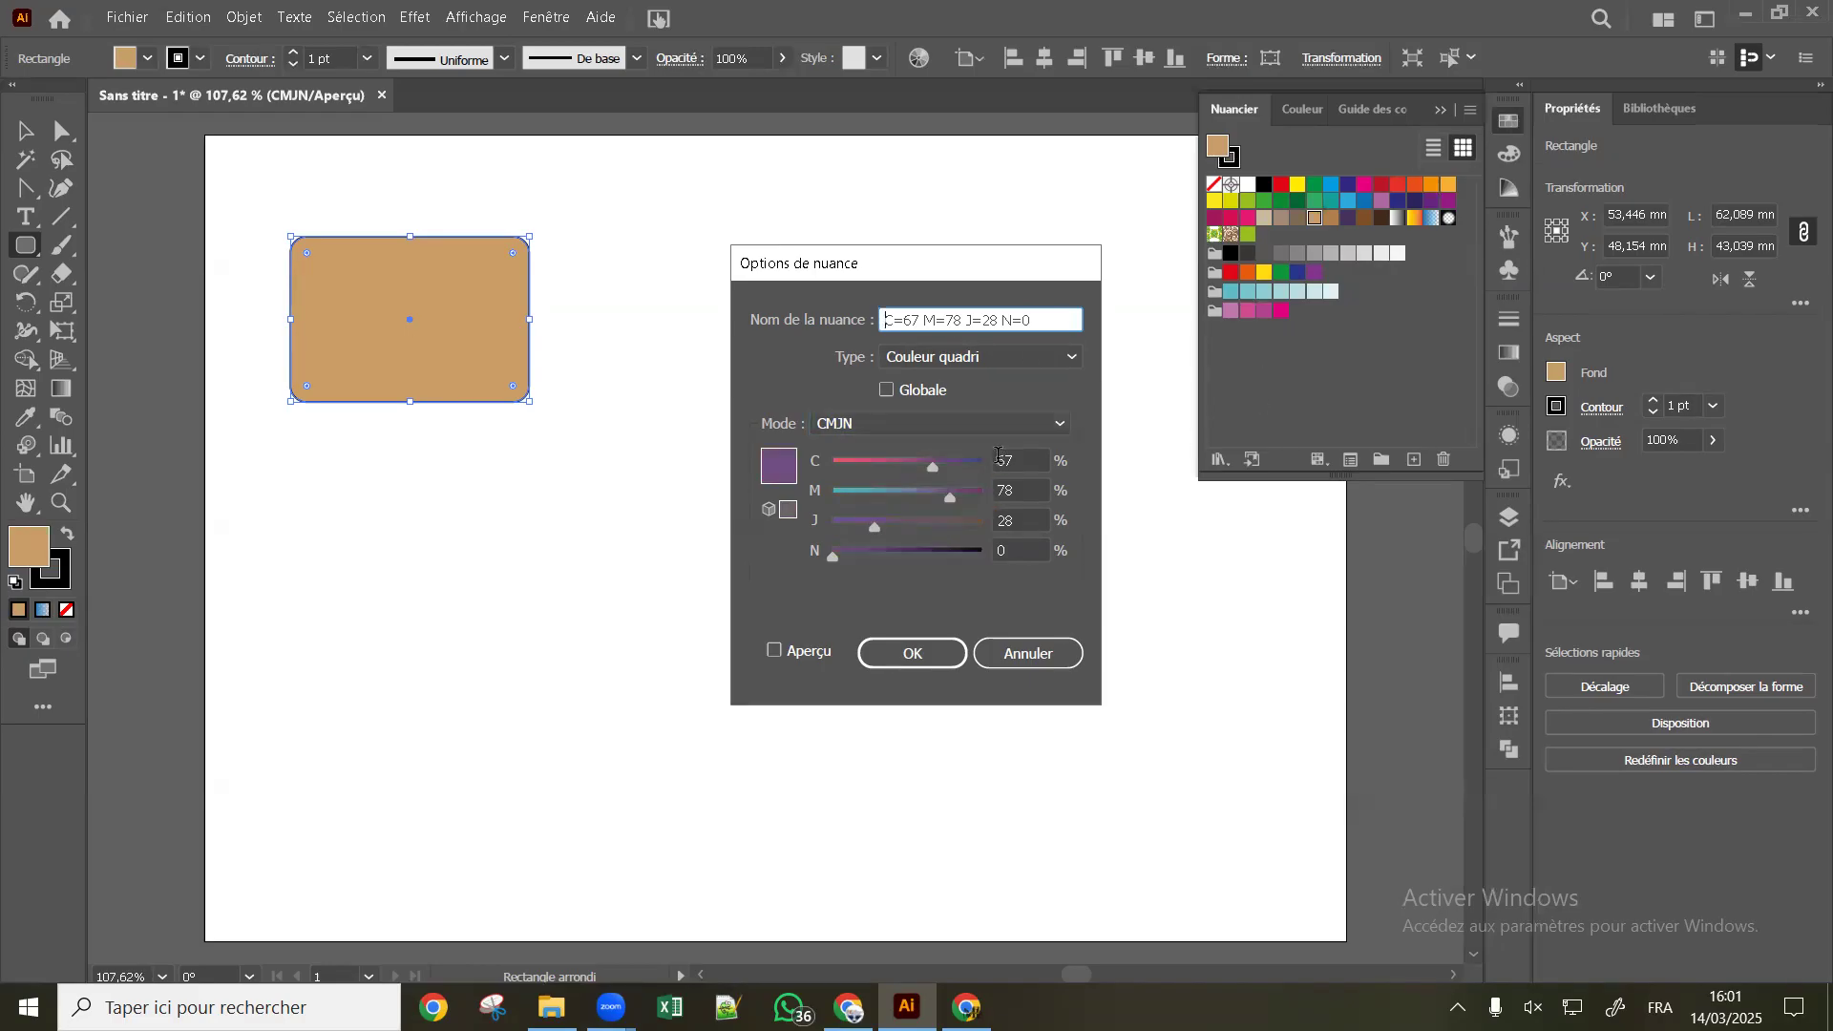
left_click(1014, 656)
Edit the C=25 M=40 J=65 N=0 tan swatch, setting N to 20%, and apply the darker colour
double_click(1315, 220)
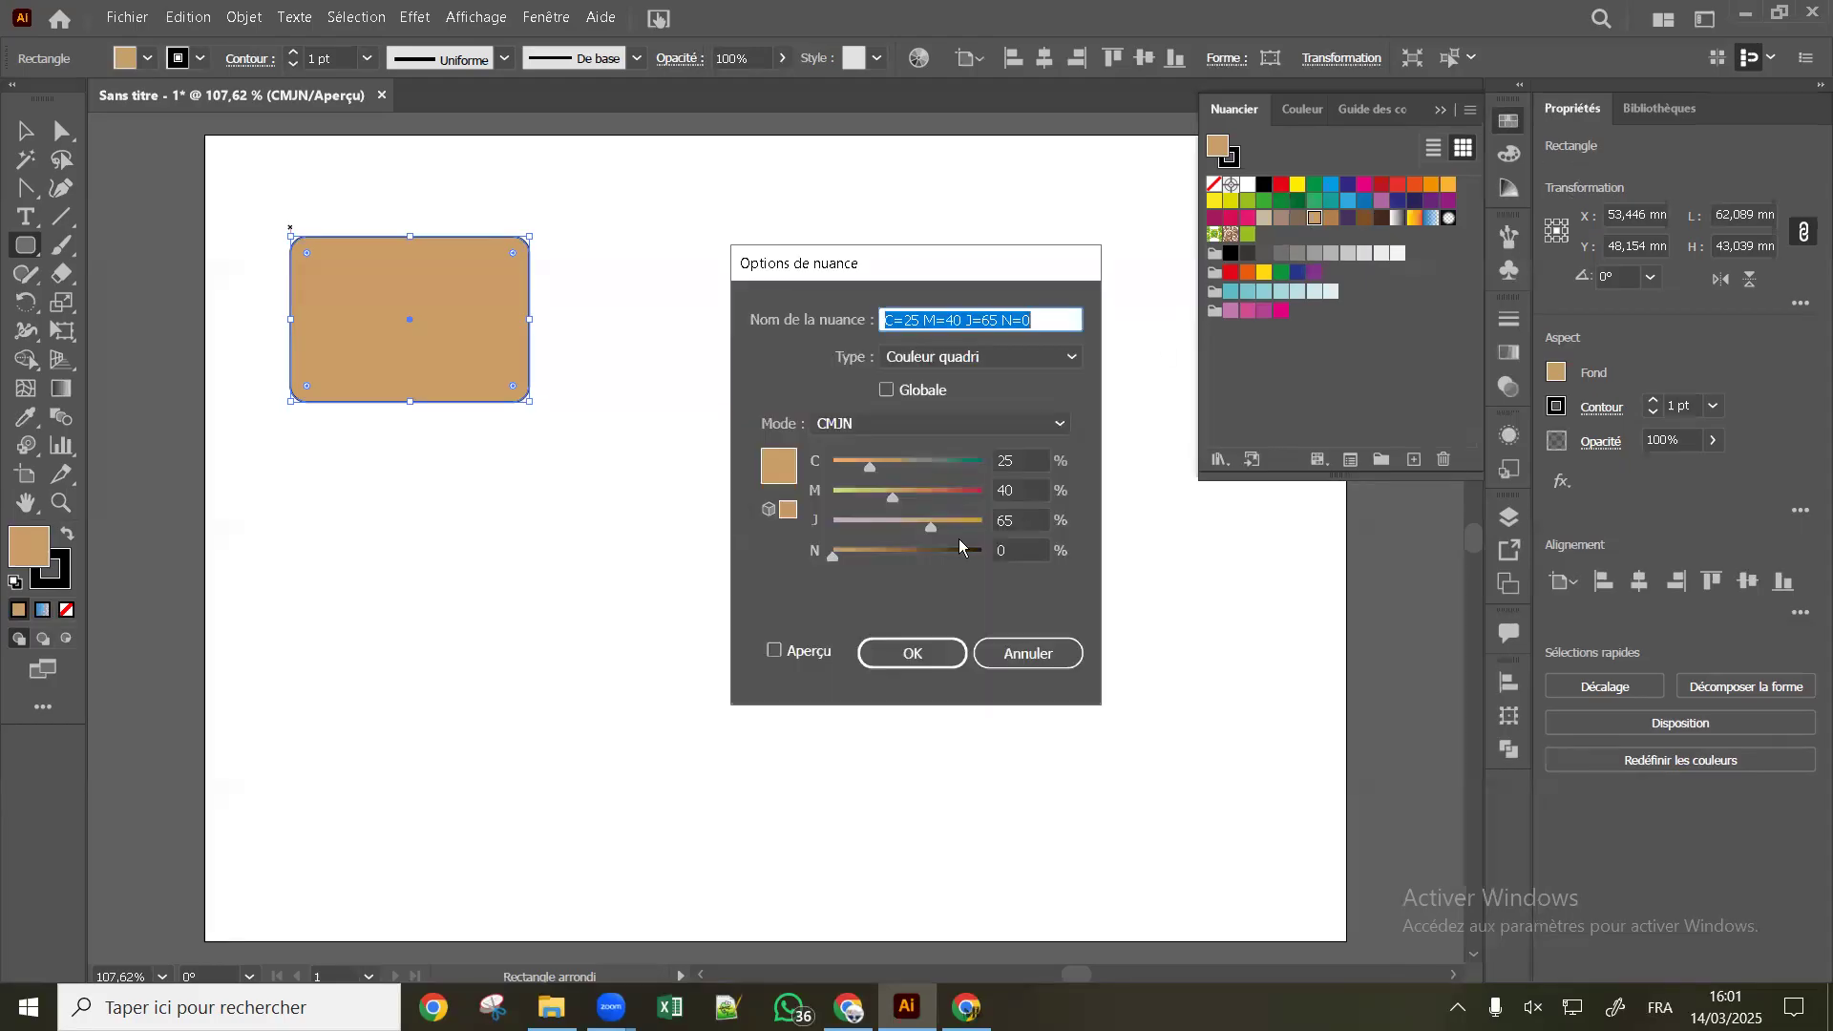
left_click_drag(832, 561, 786, 552)
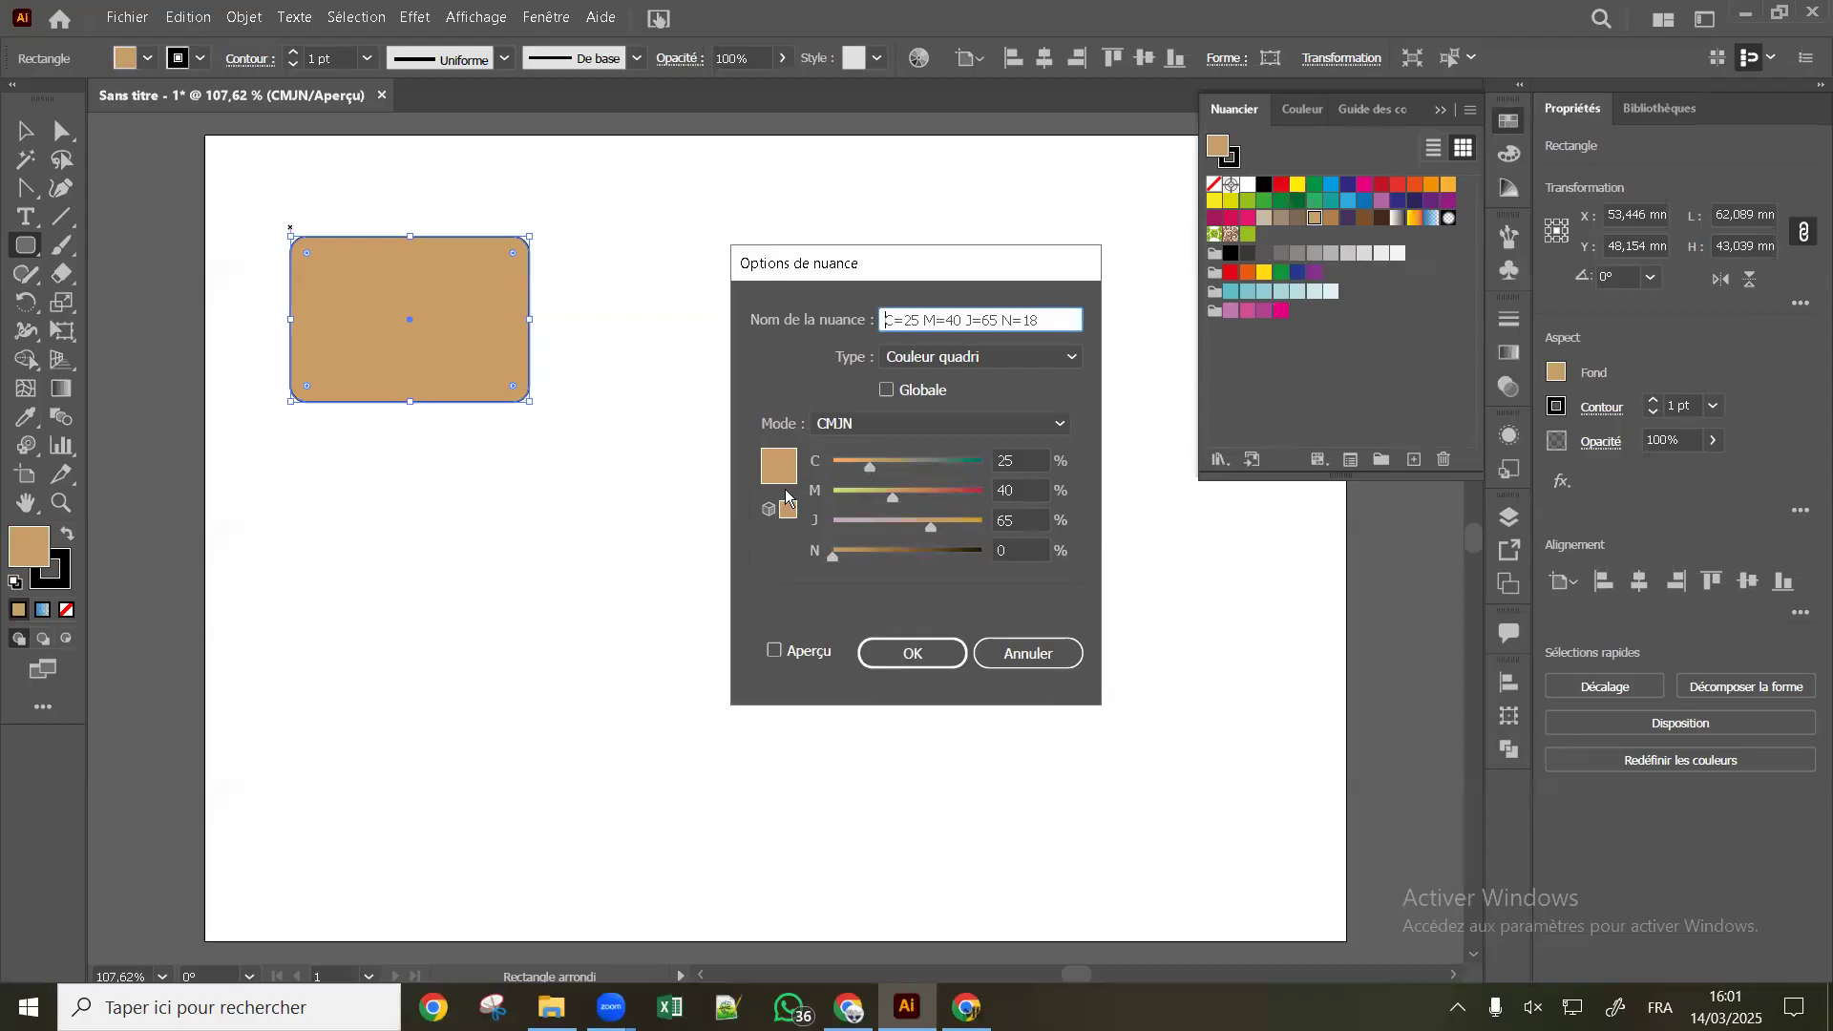
left_click_drag(830, 557, 870, 570)
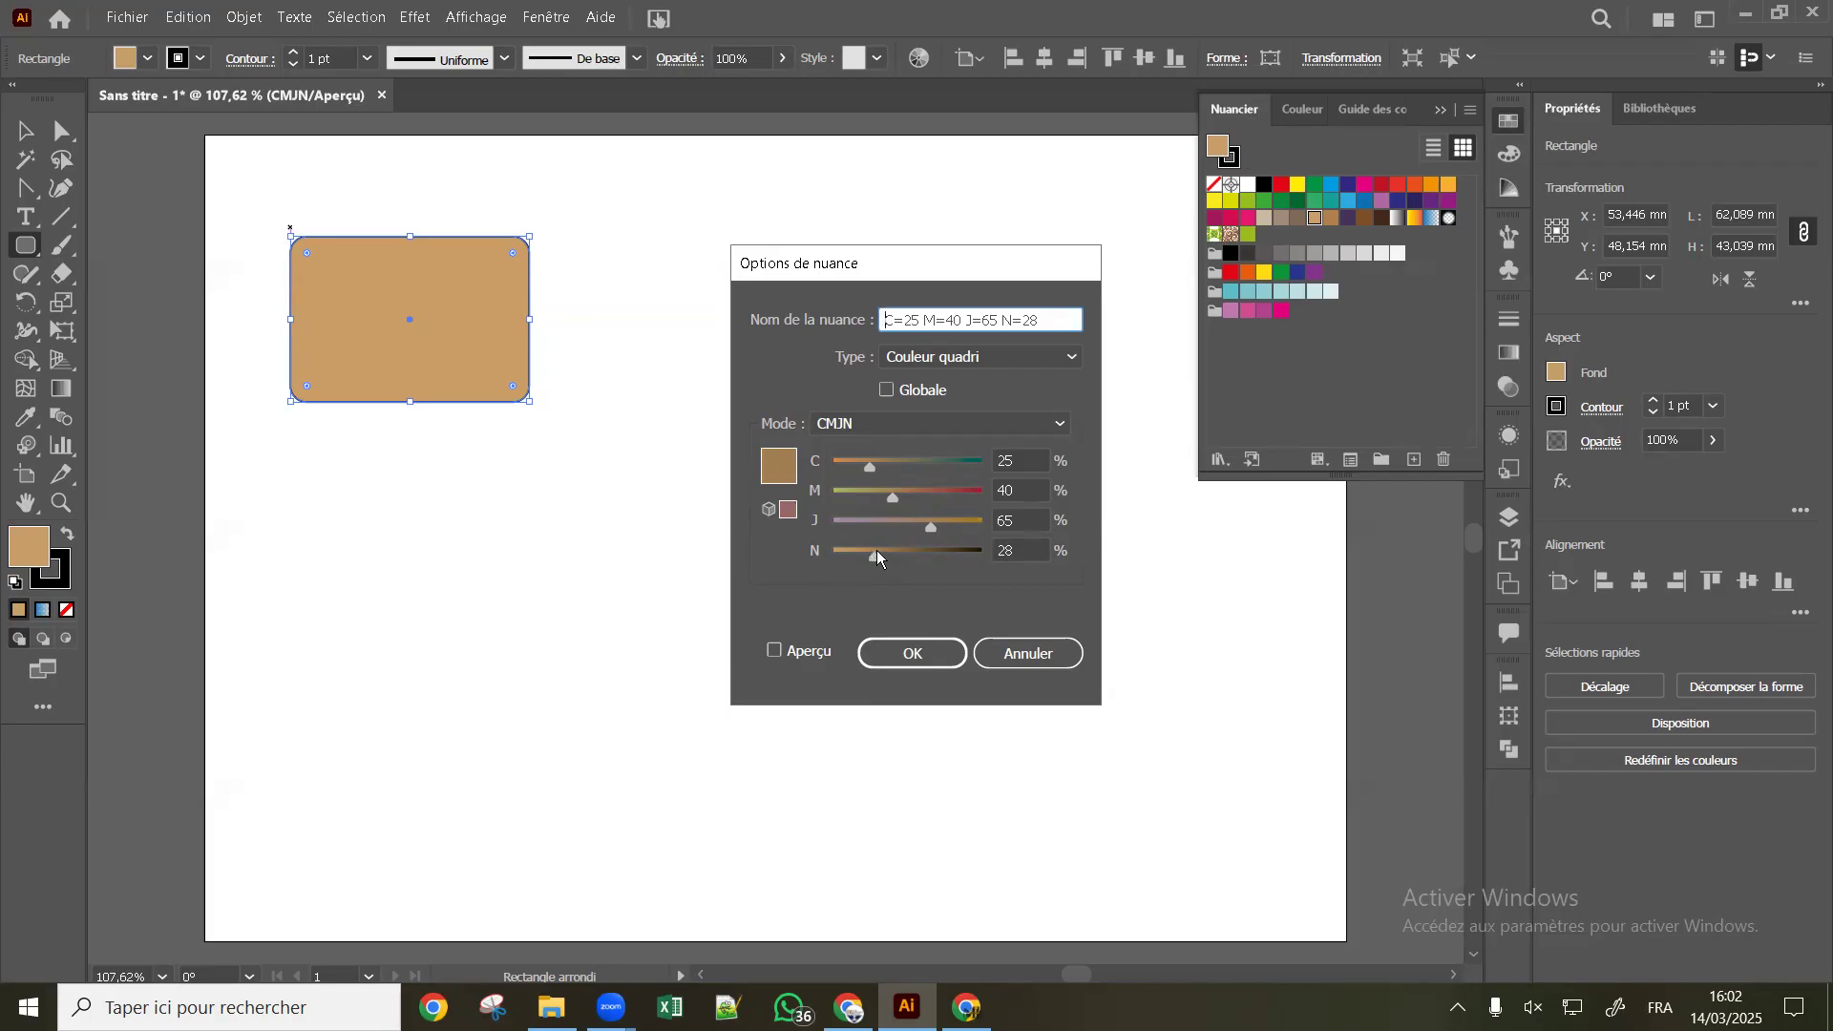
left_click_drag(878, 551, 858, 552)
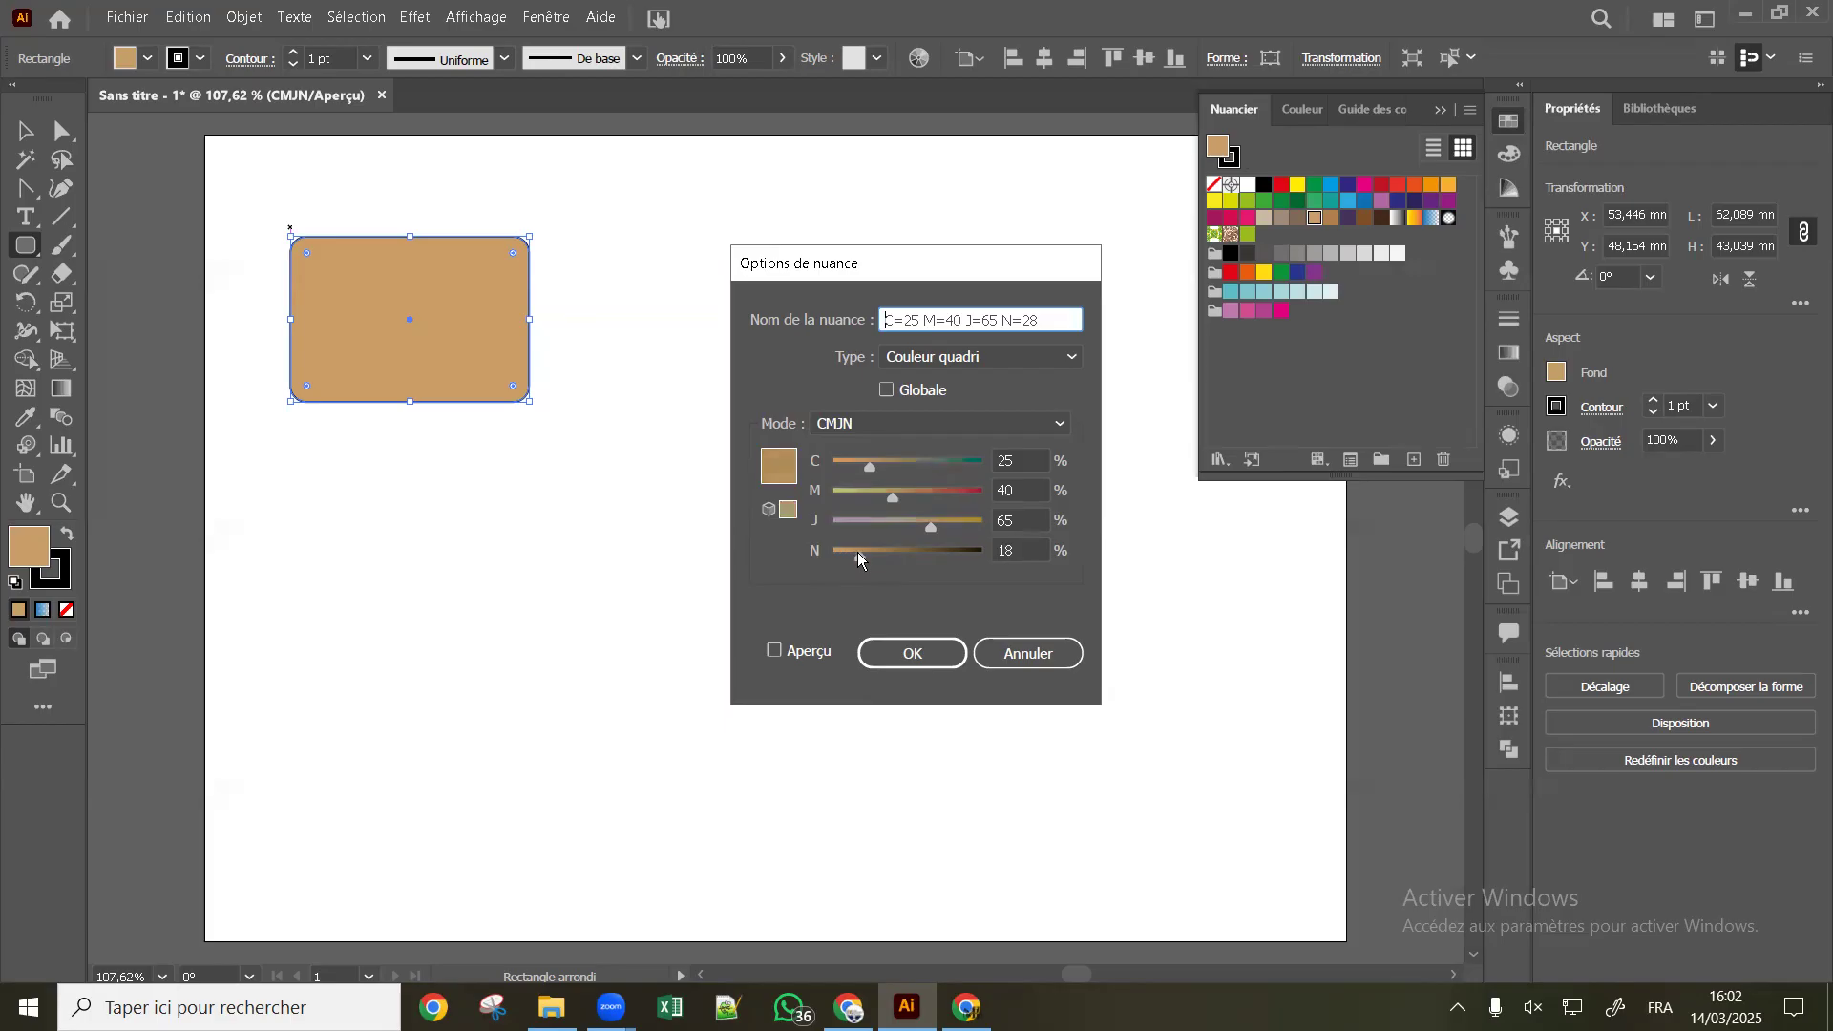
left_click(927, 655)
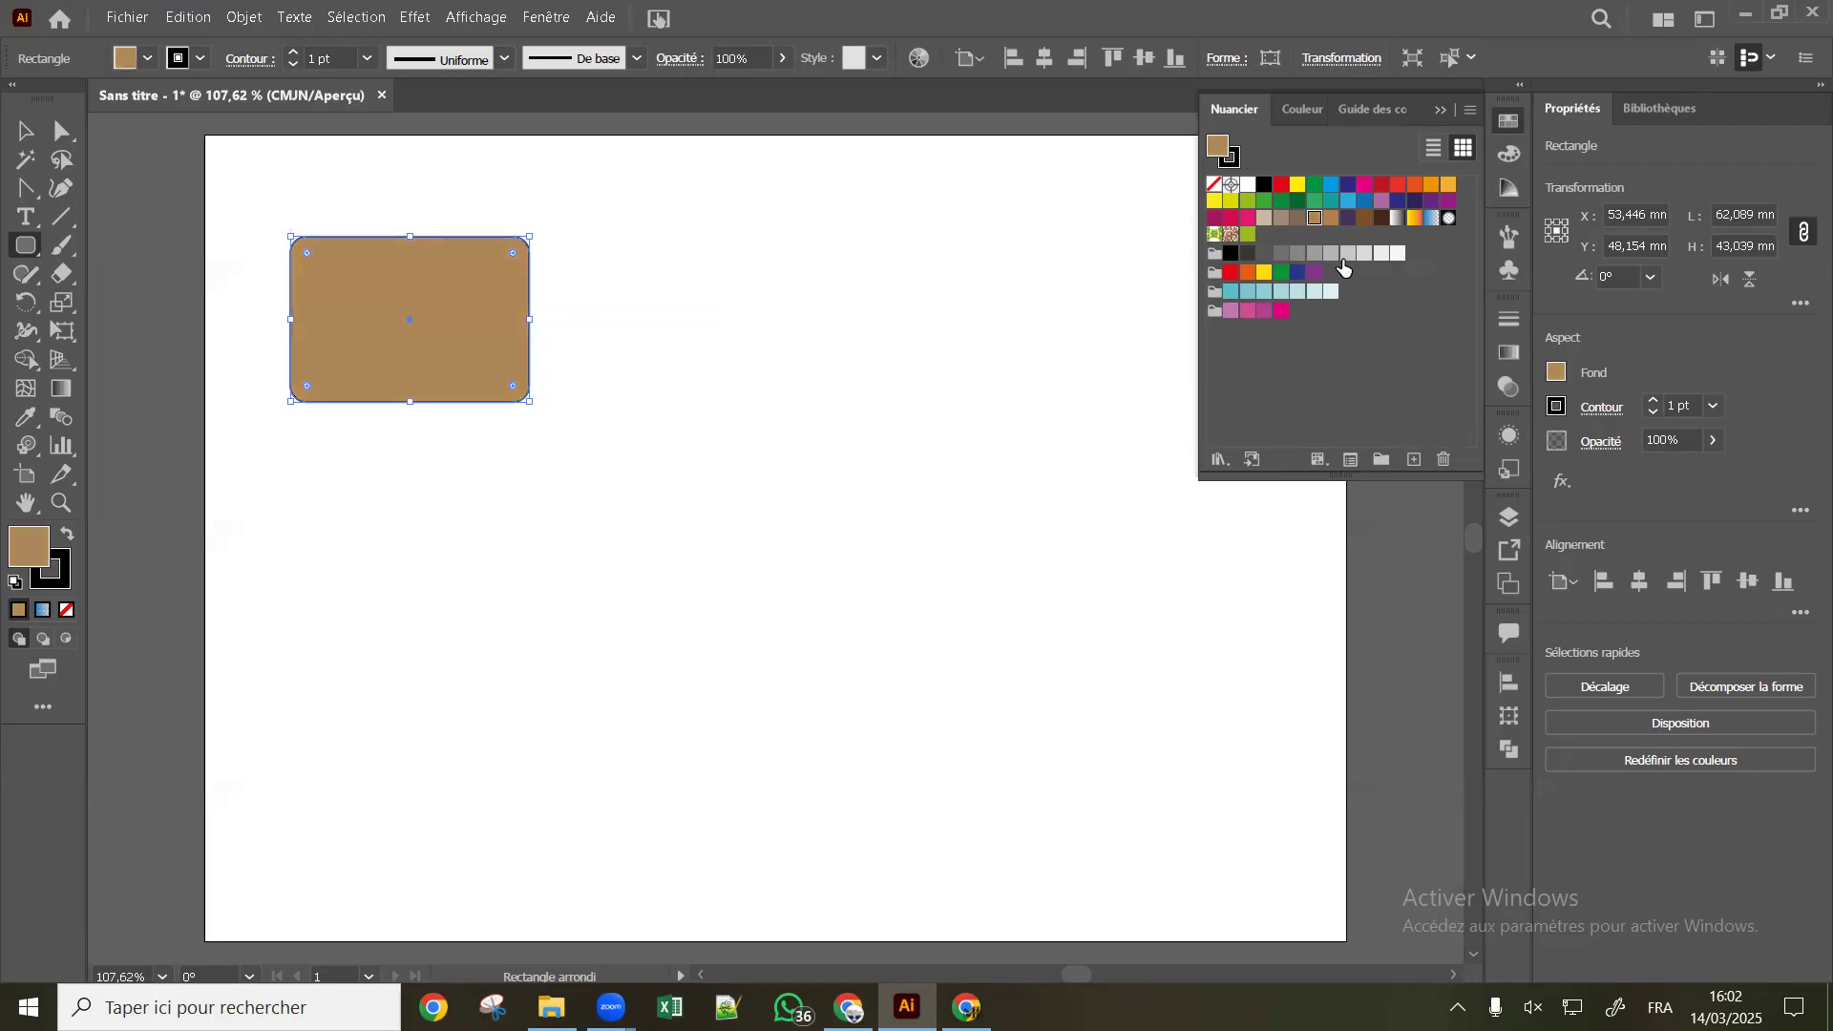
Deselect the tan swatch and start a new swatch with C set to 15% and M to 8%
left_click(1405, 382)
left_click(1413, 460)
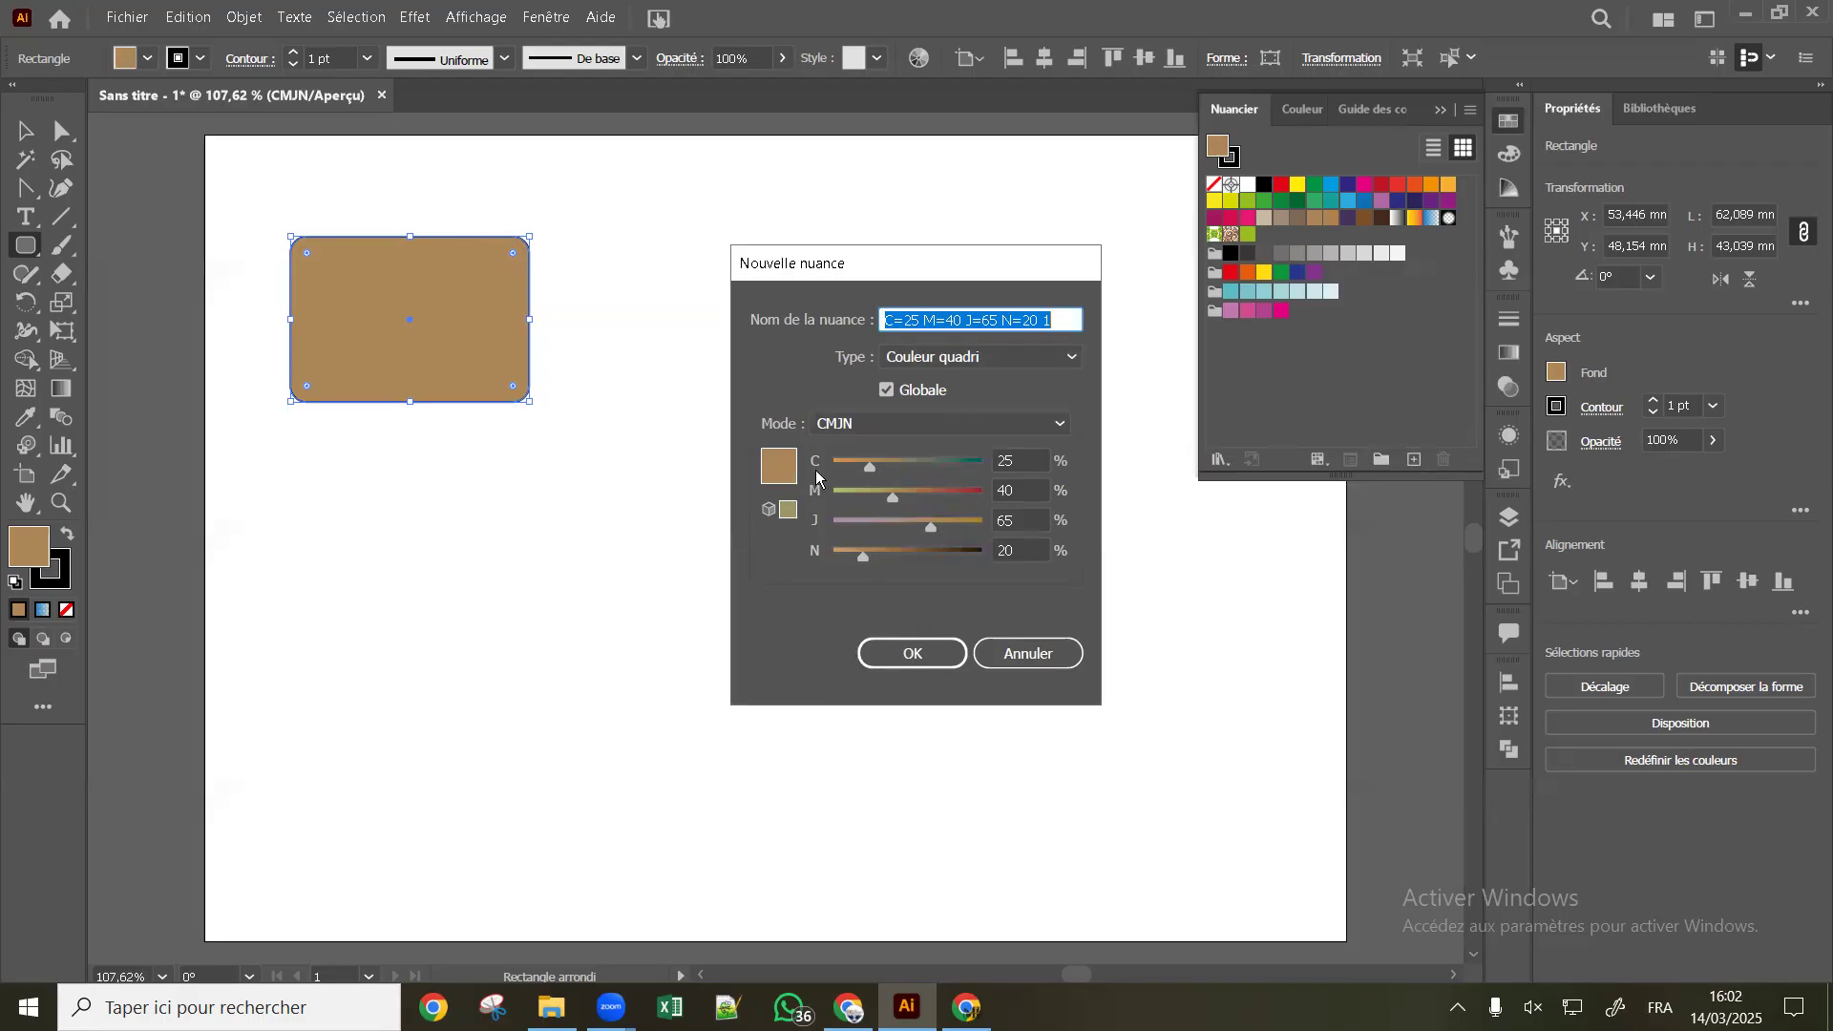
left_click_drag(868, 466, 845, 489)
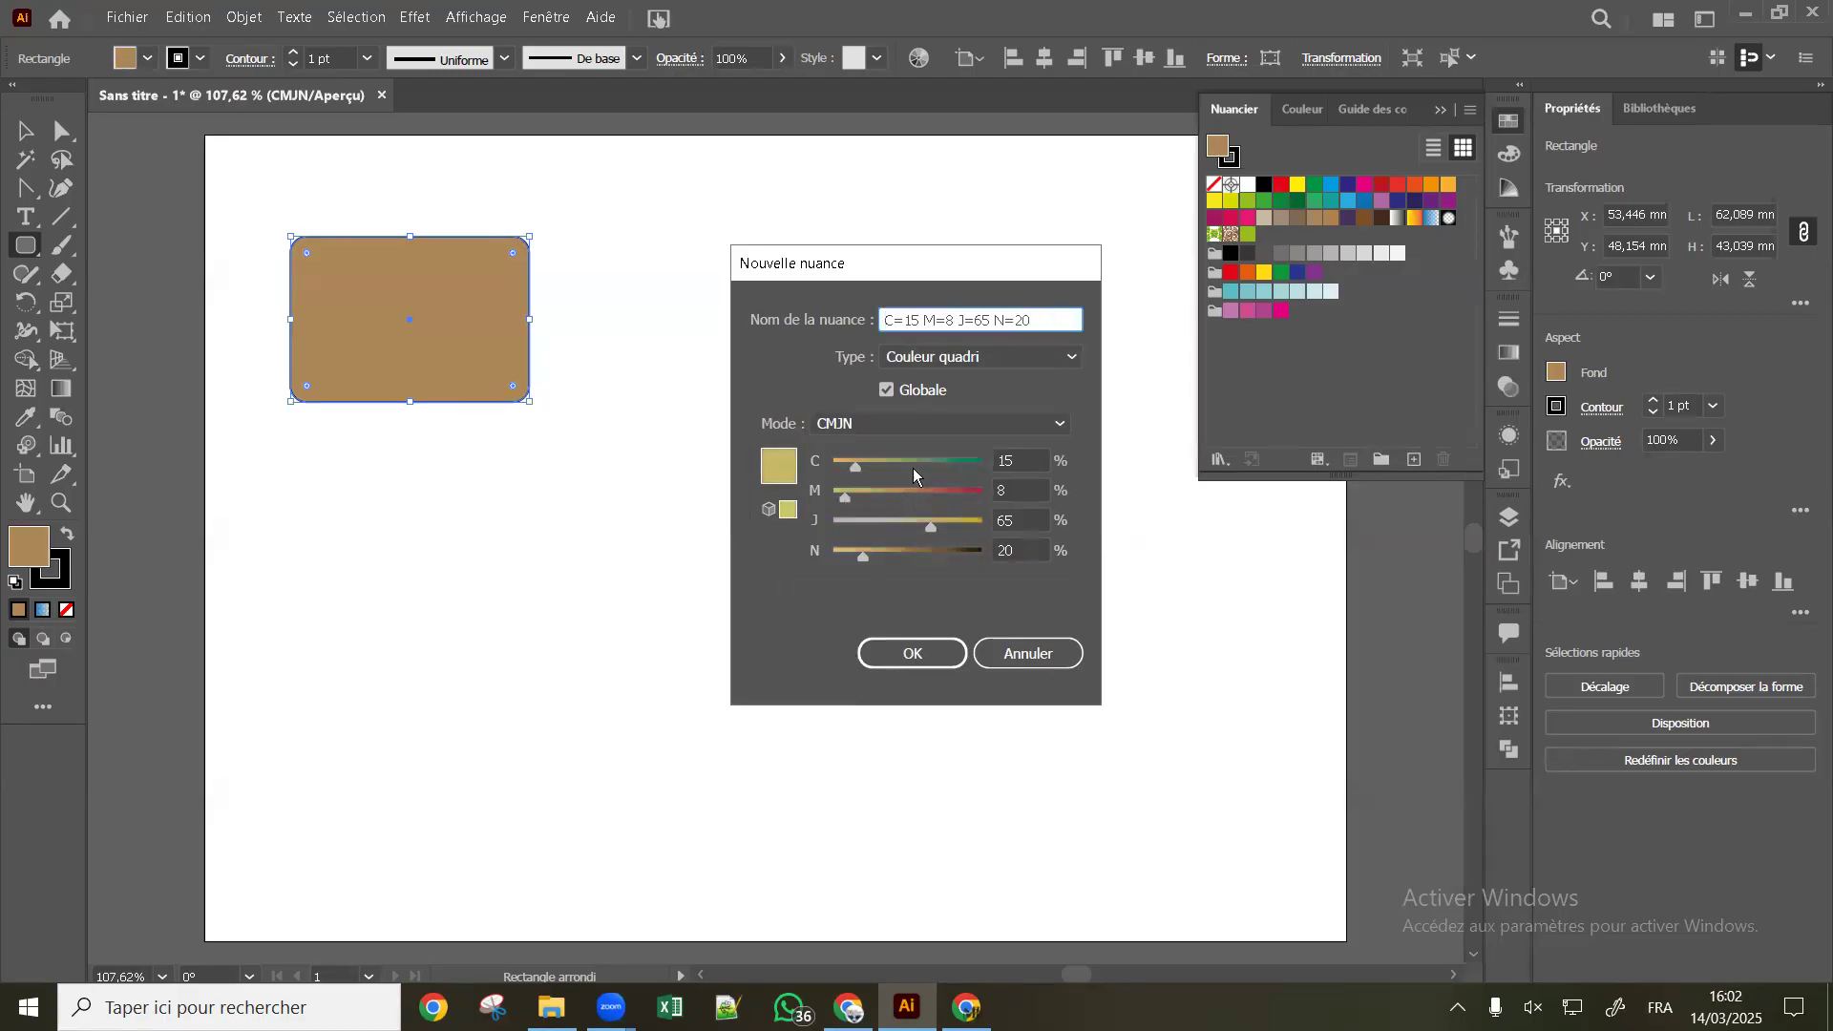
Try the Ton direct colour type on the new swatch and return it to Couleur quadri
left_click(949, 357)
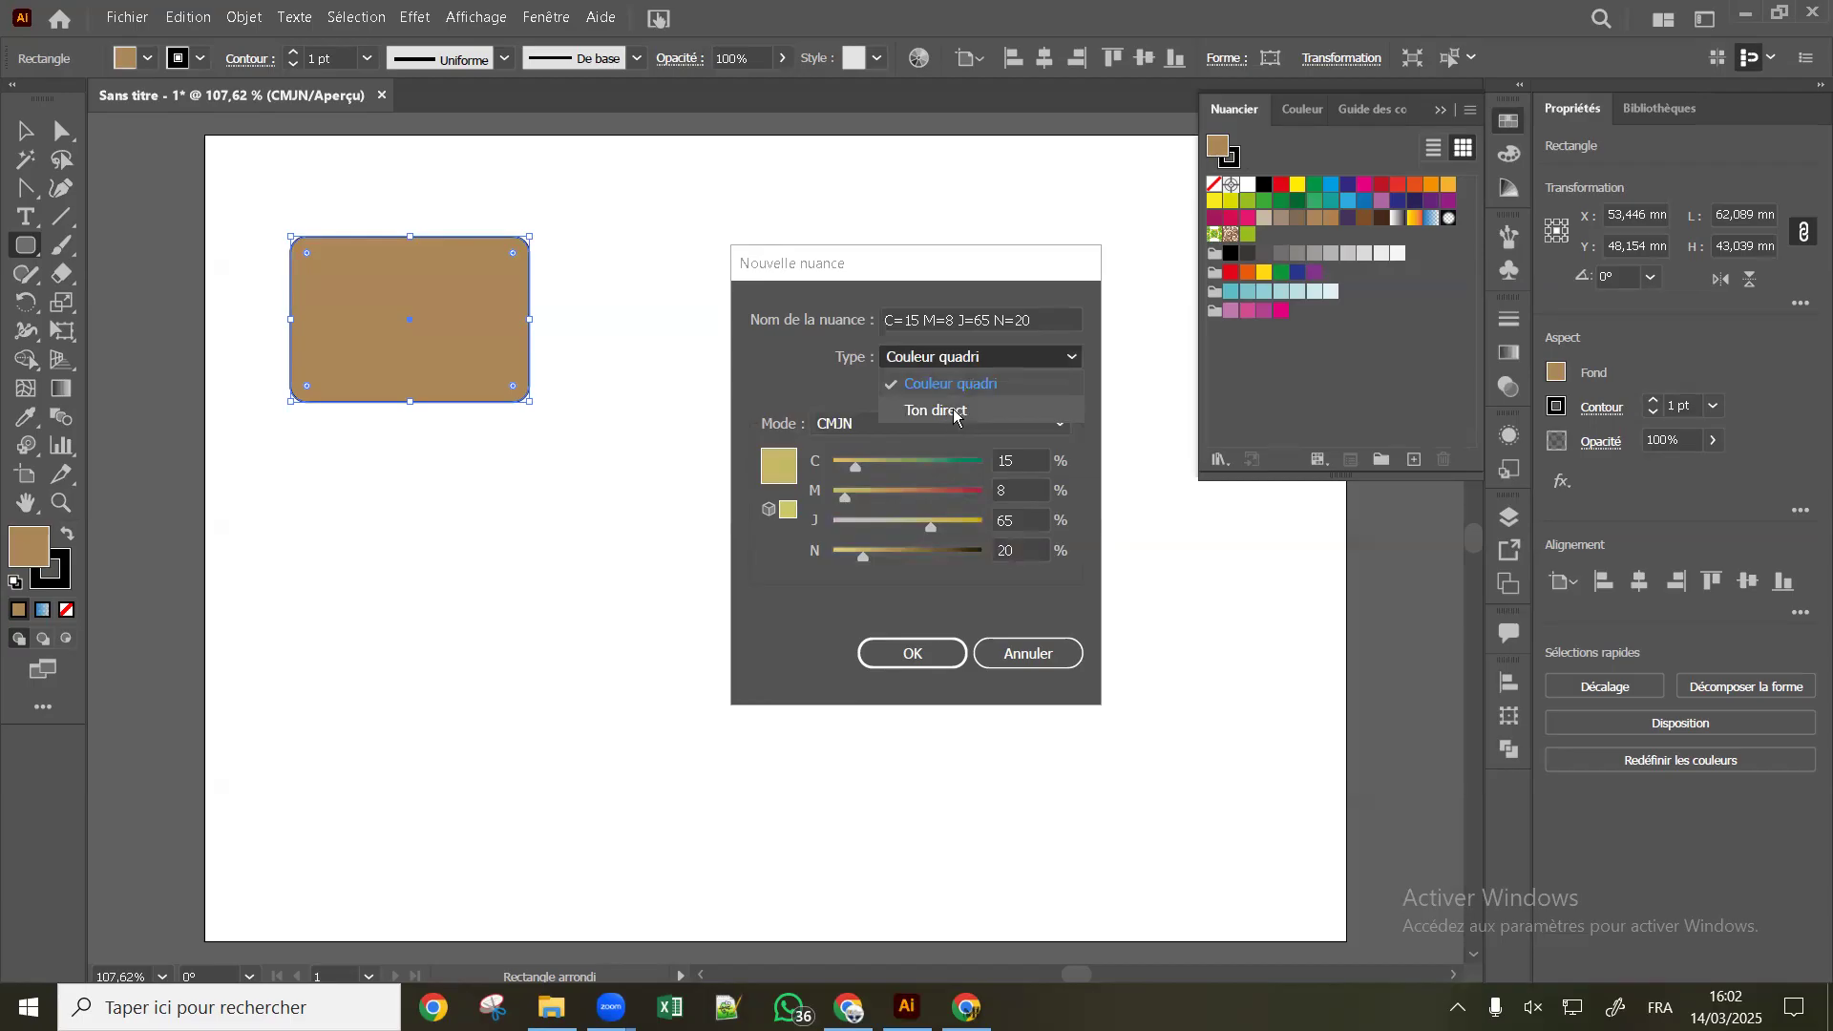
left_click(953, 410)
left_click(974, 362)
left_click(955, 393)
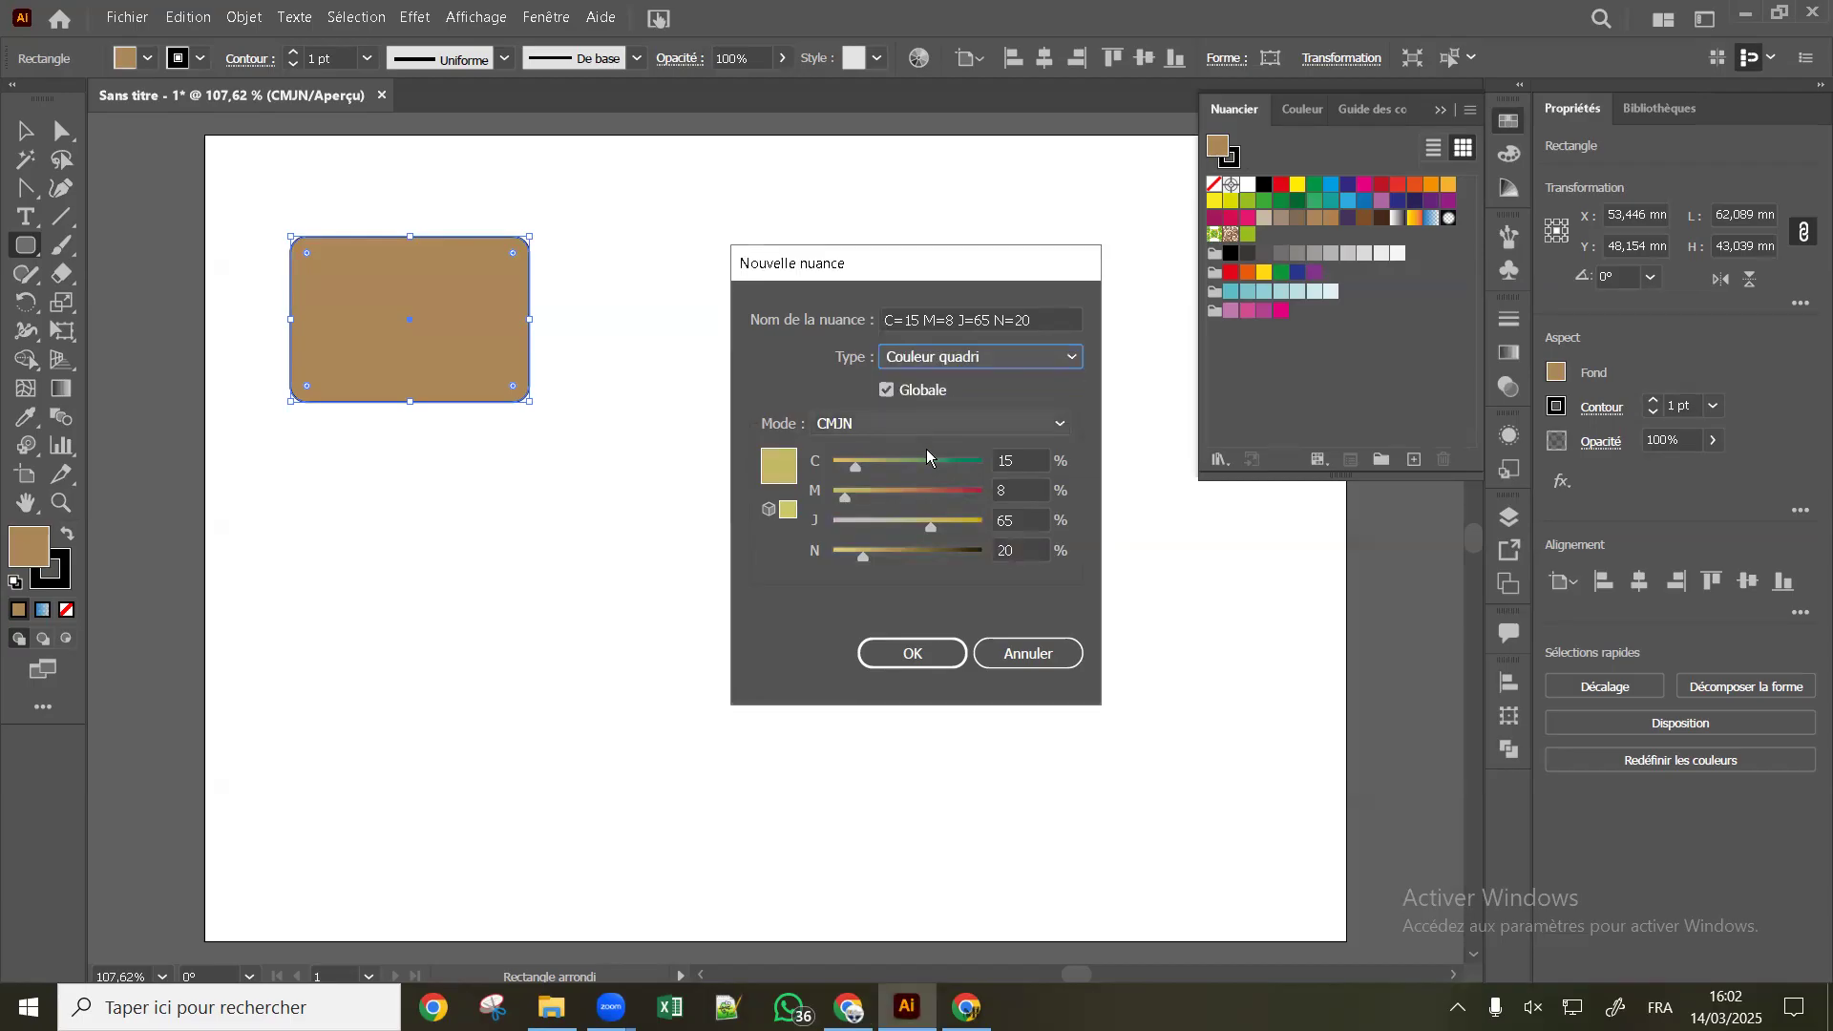
Try the Lab, Niveaux de gris and TSL colour modes on the new swatch
left_click(878, 426)
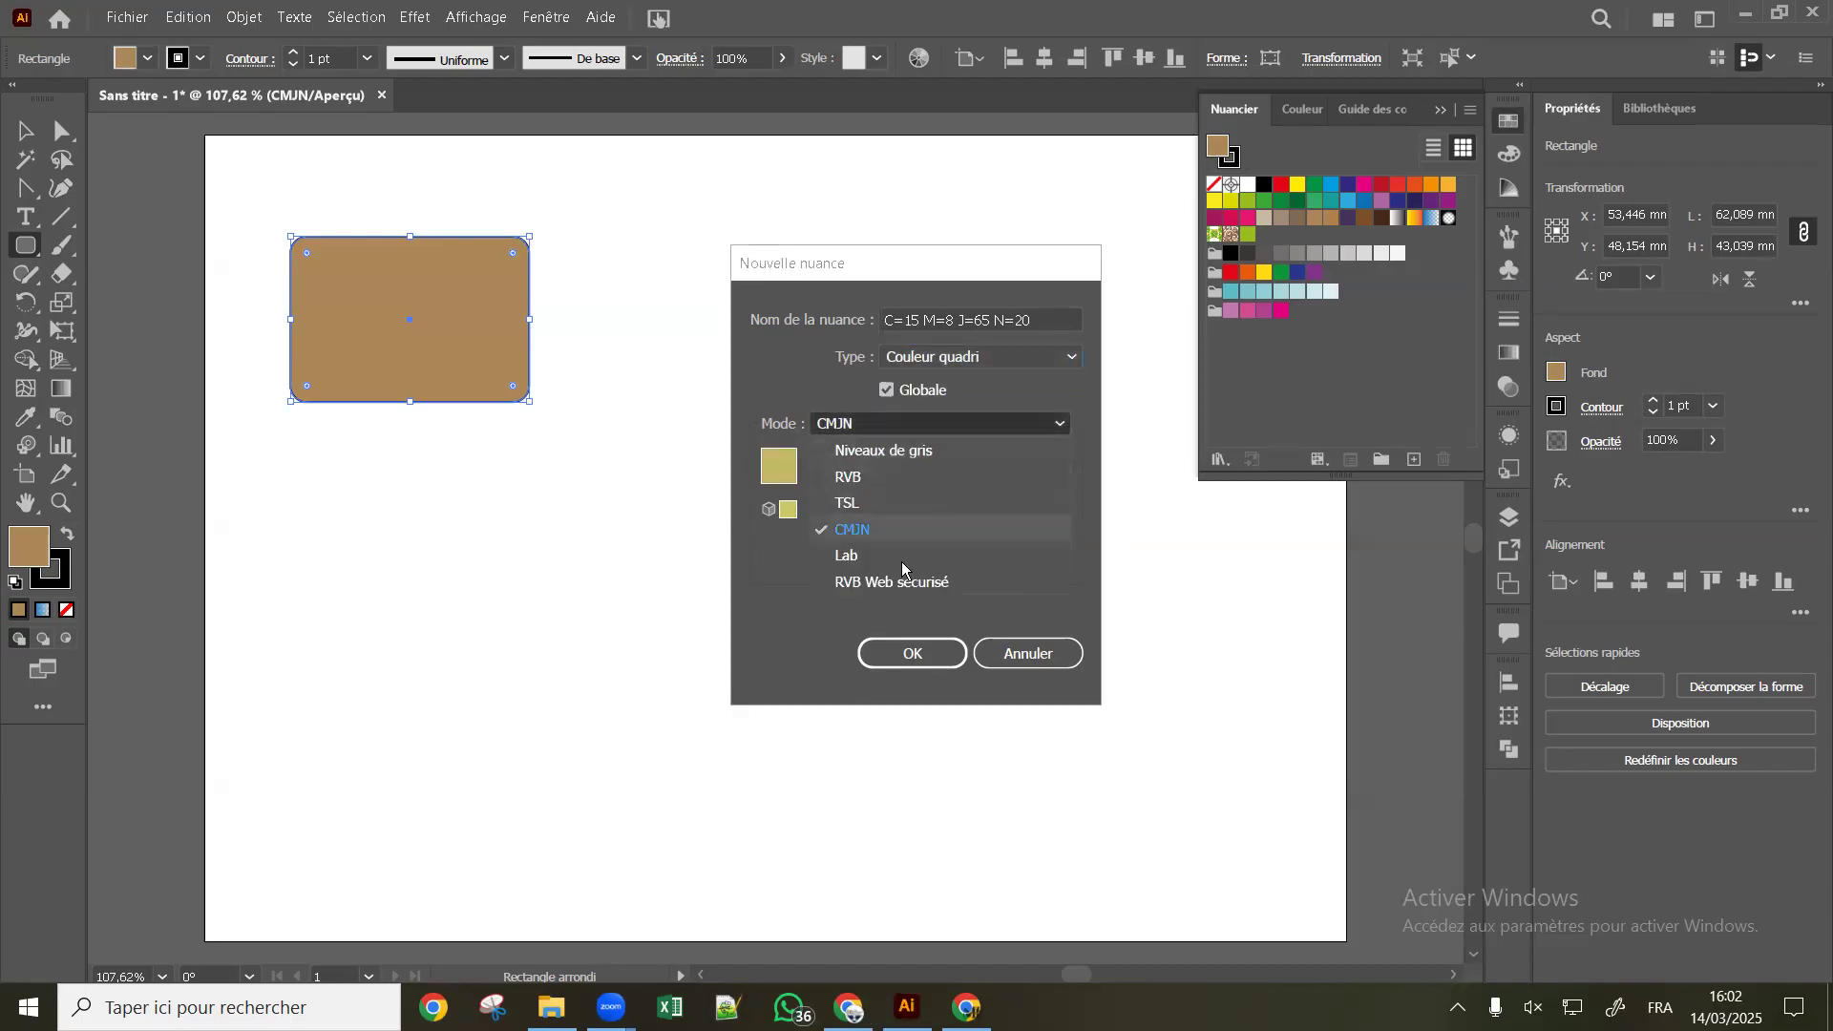
left_click(855, 546)
left_click(878, 426)
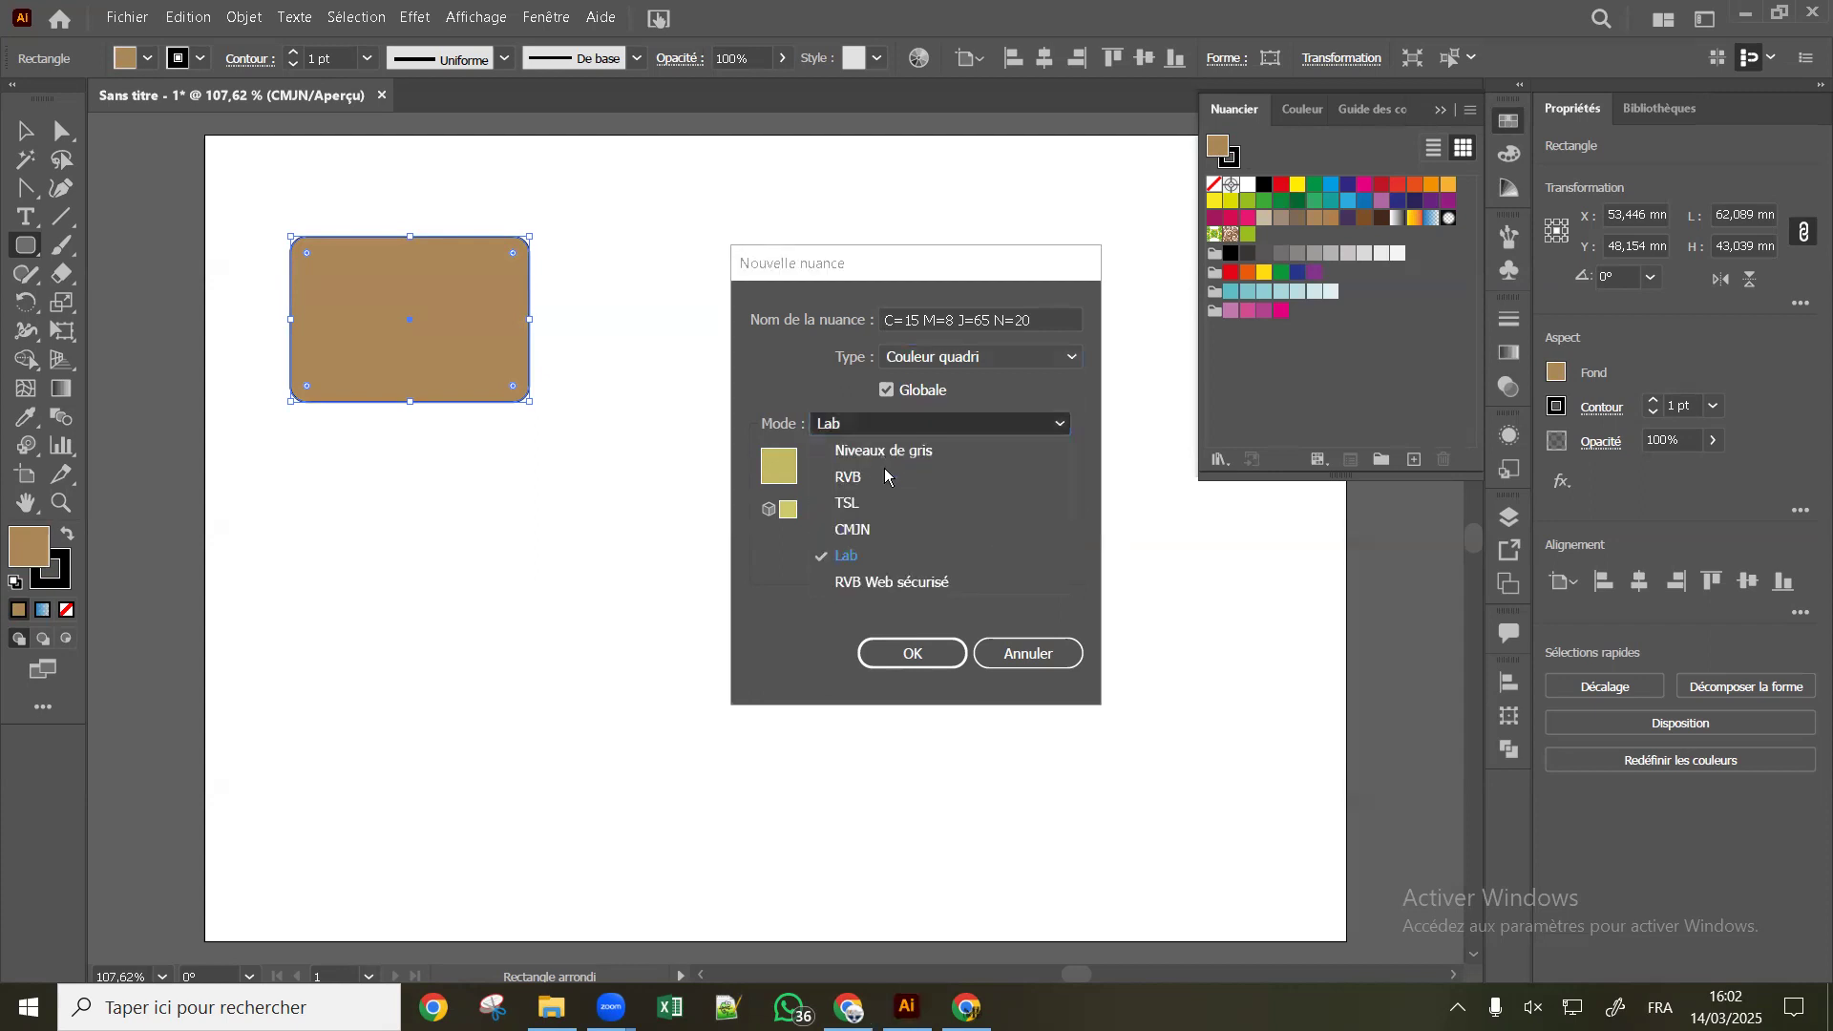
left_click(890, 455)
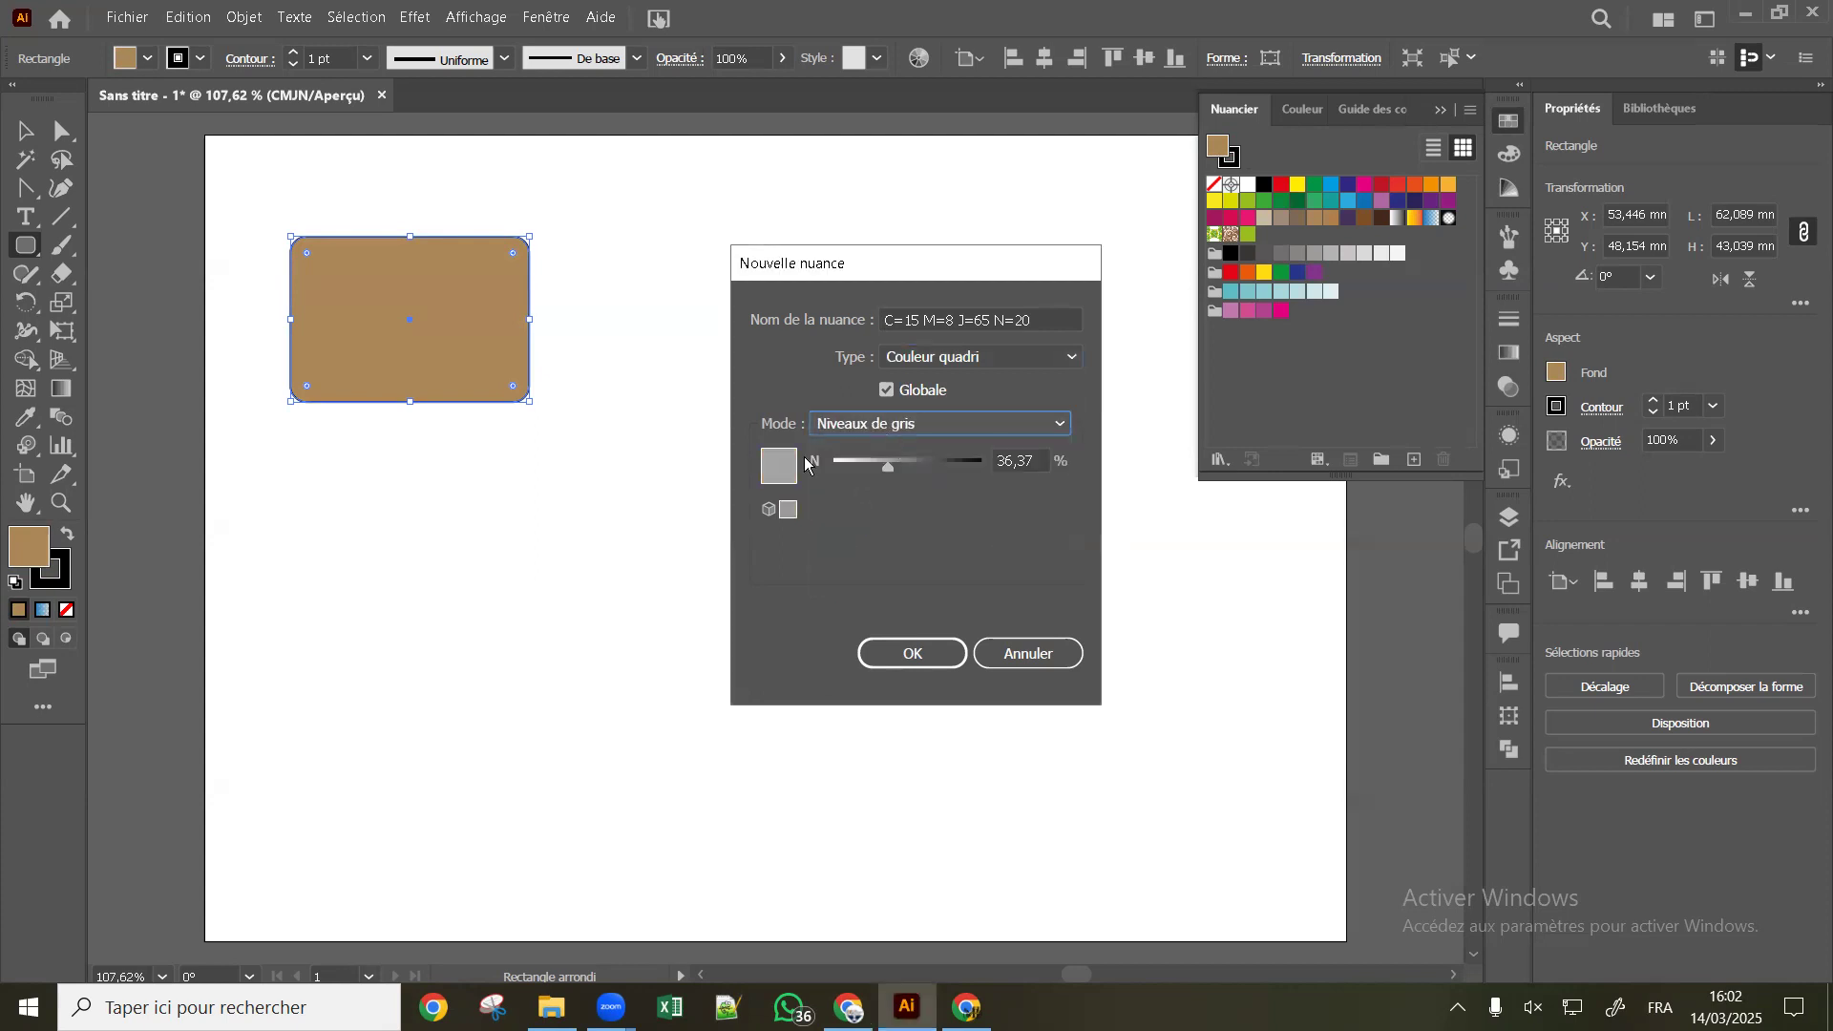
left_click(907, 424)
left_click(865, 506)
left_click(836, 422)
left_click(821, 424)
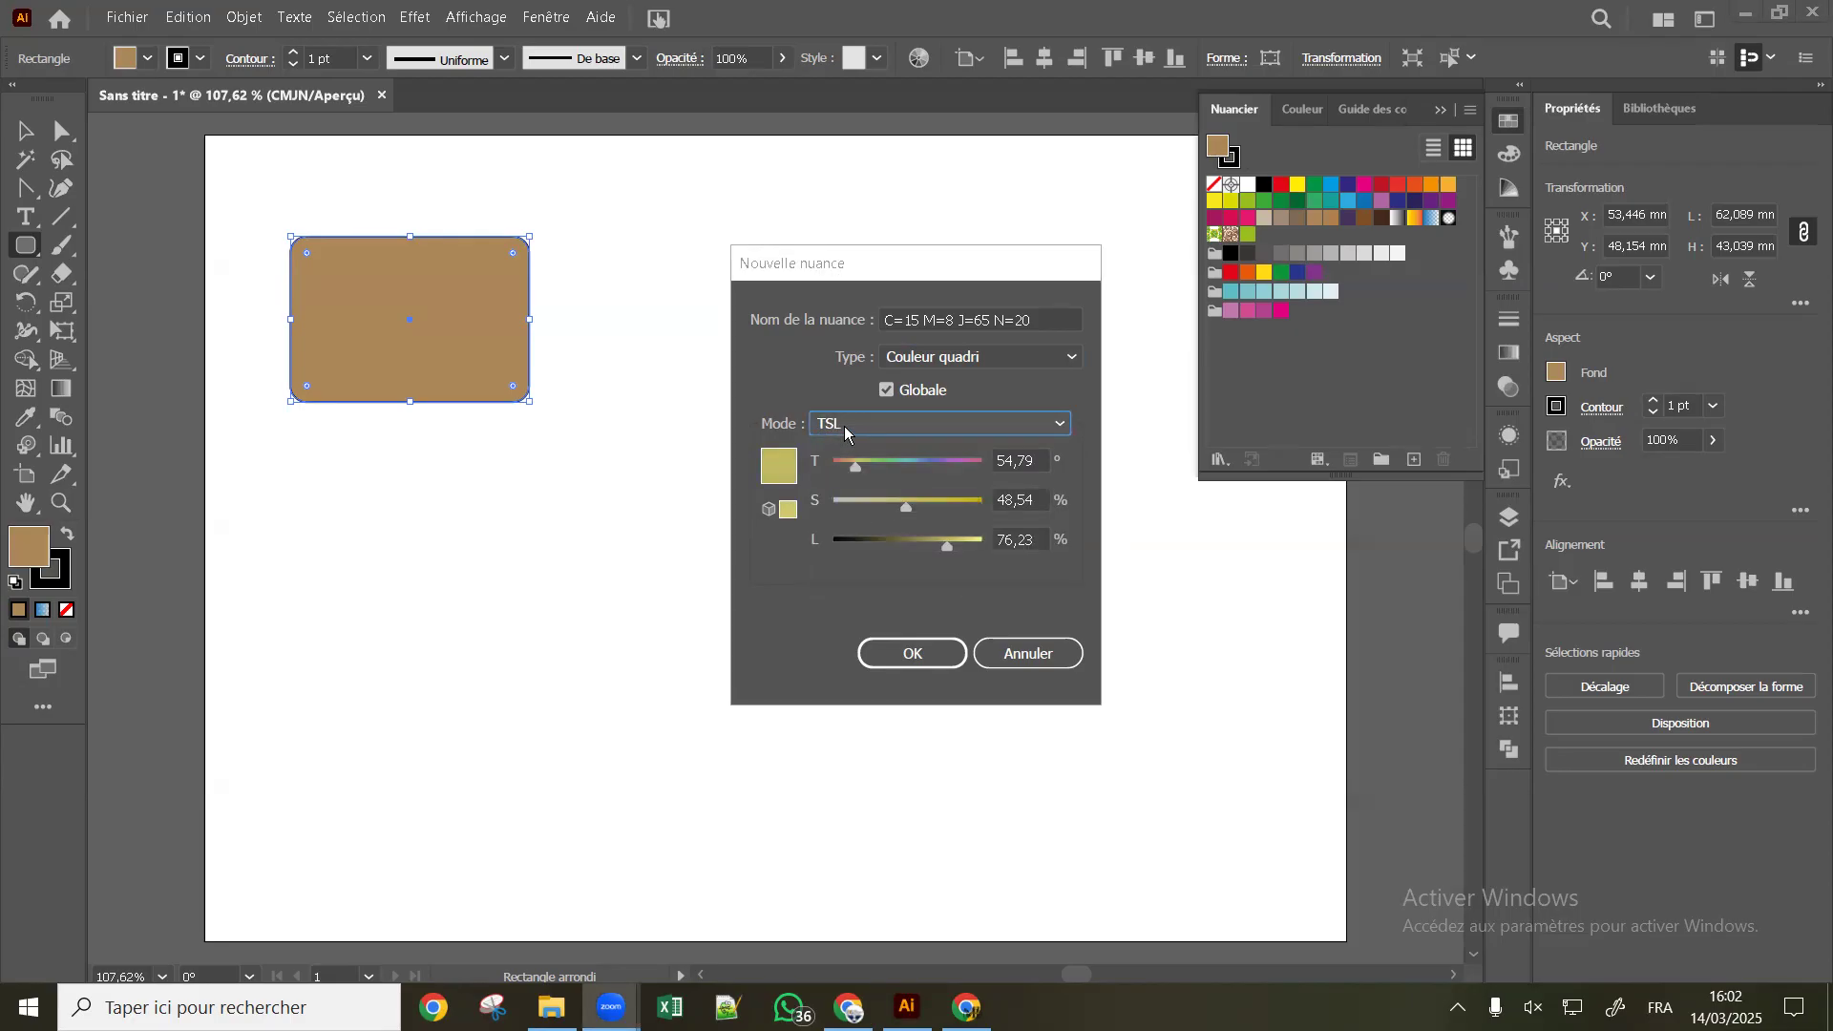
left_click(859, 429)
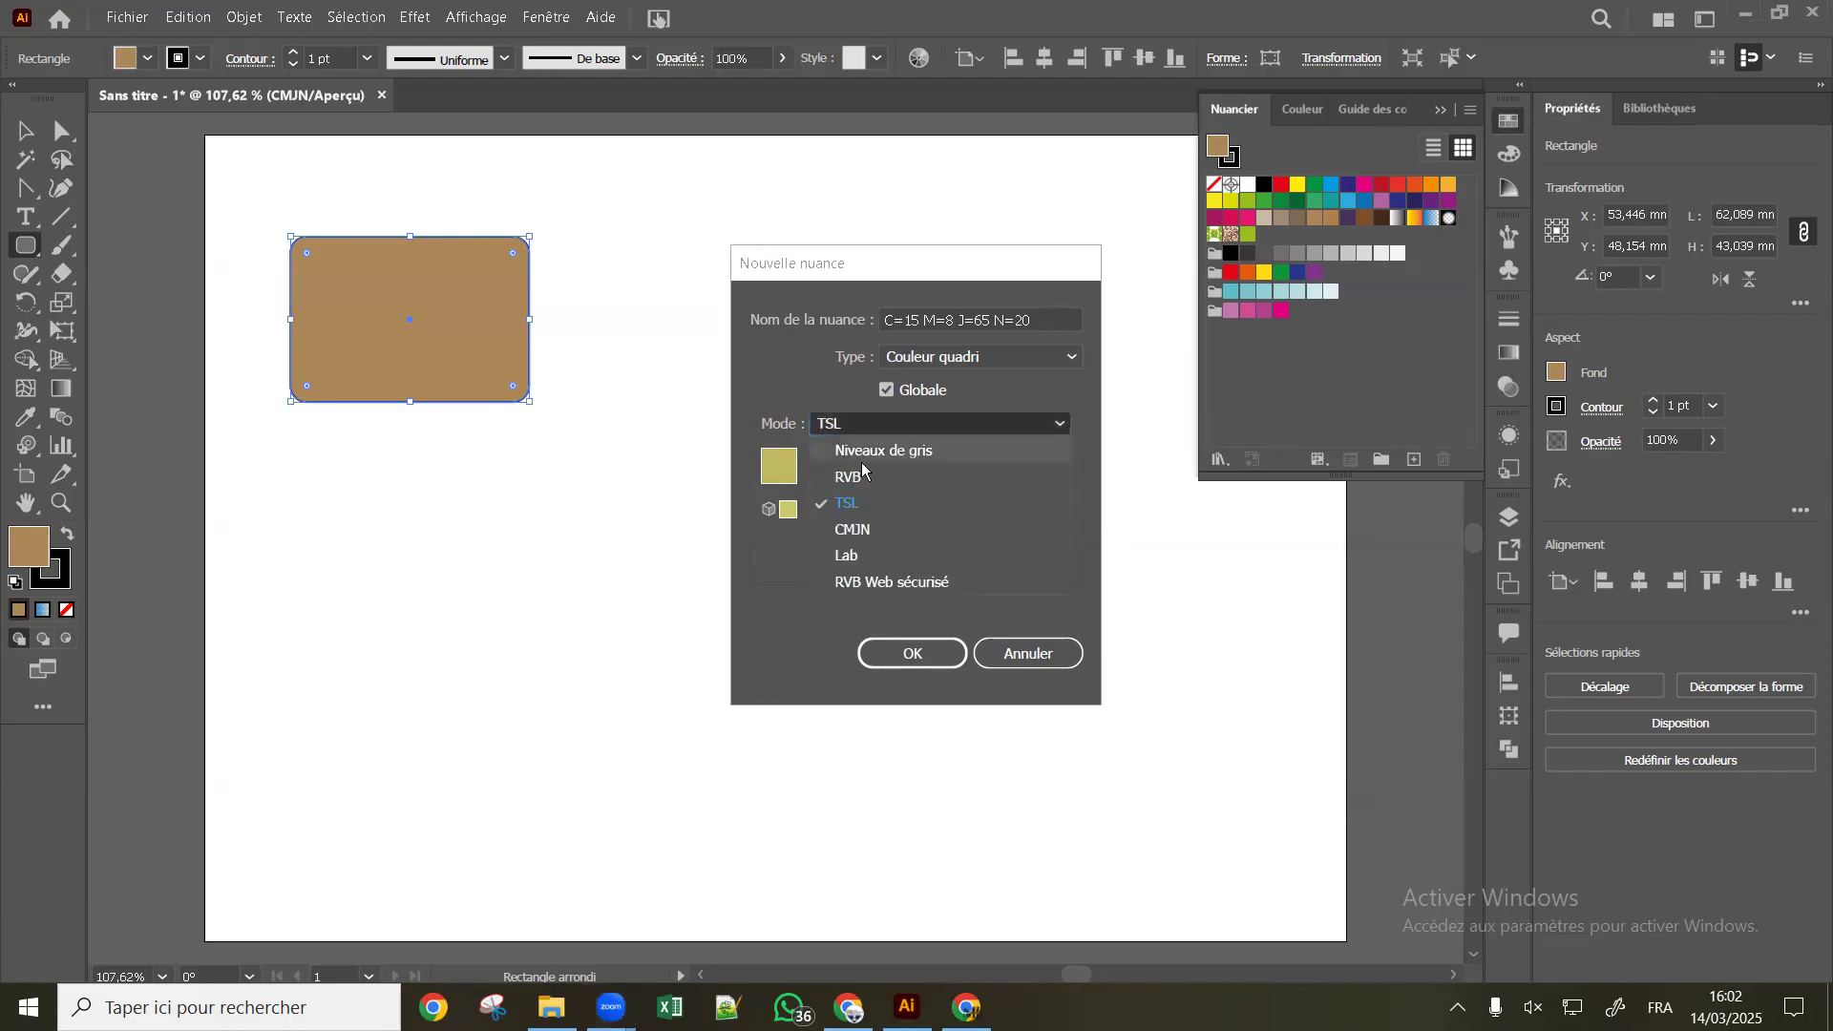
Switch the new swatch to RVB Web sécurisé mode with R 4B, V 99 and B 64, and name it test
left_click(865, 582)
left_click_drag(944, 477, 889, 506)
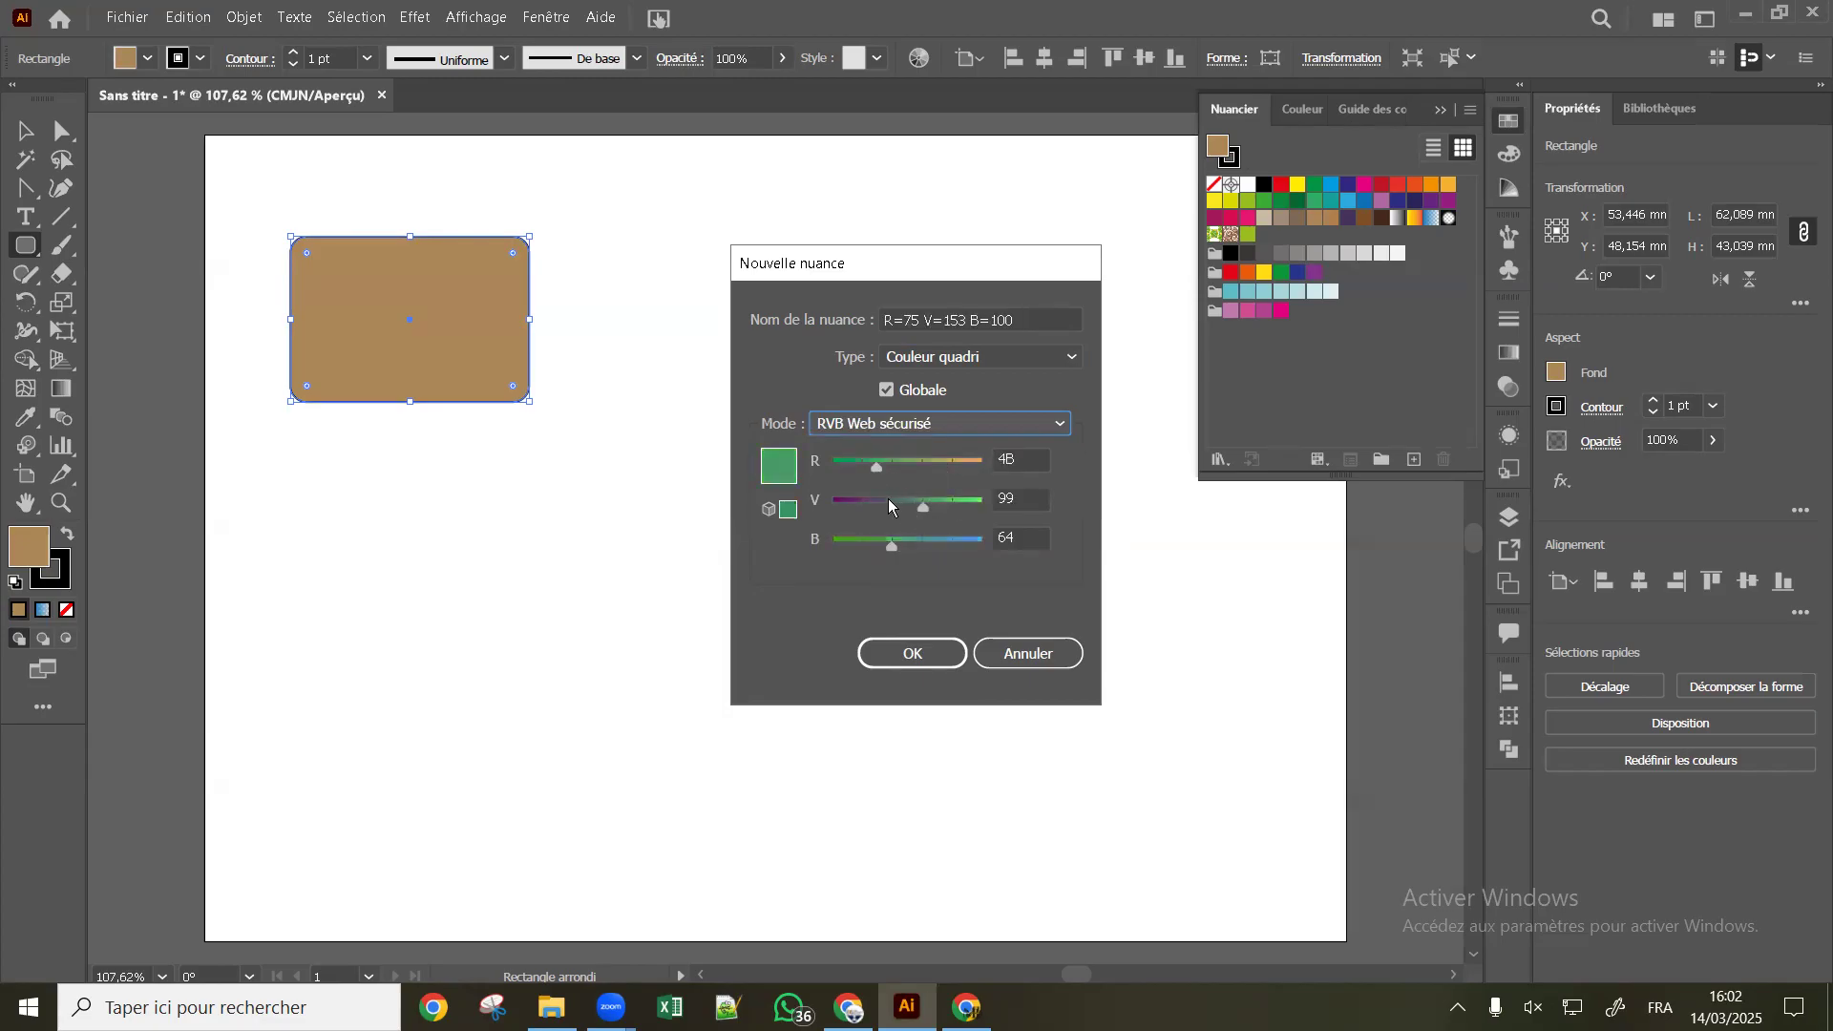
left_click(897, 428)
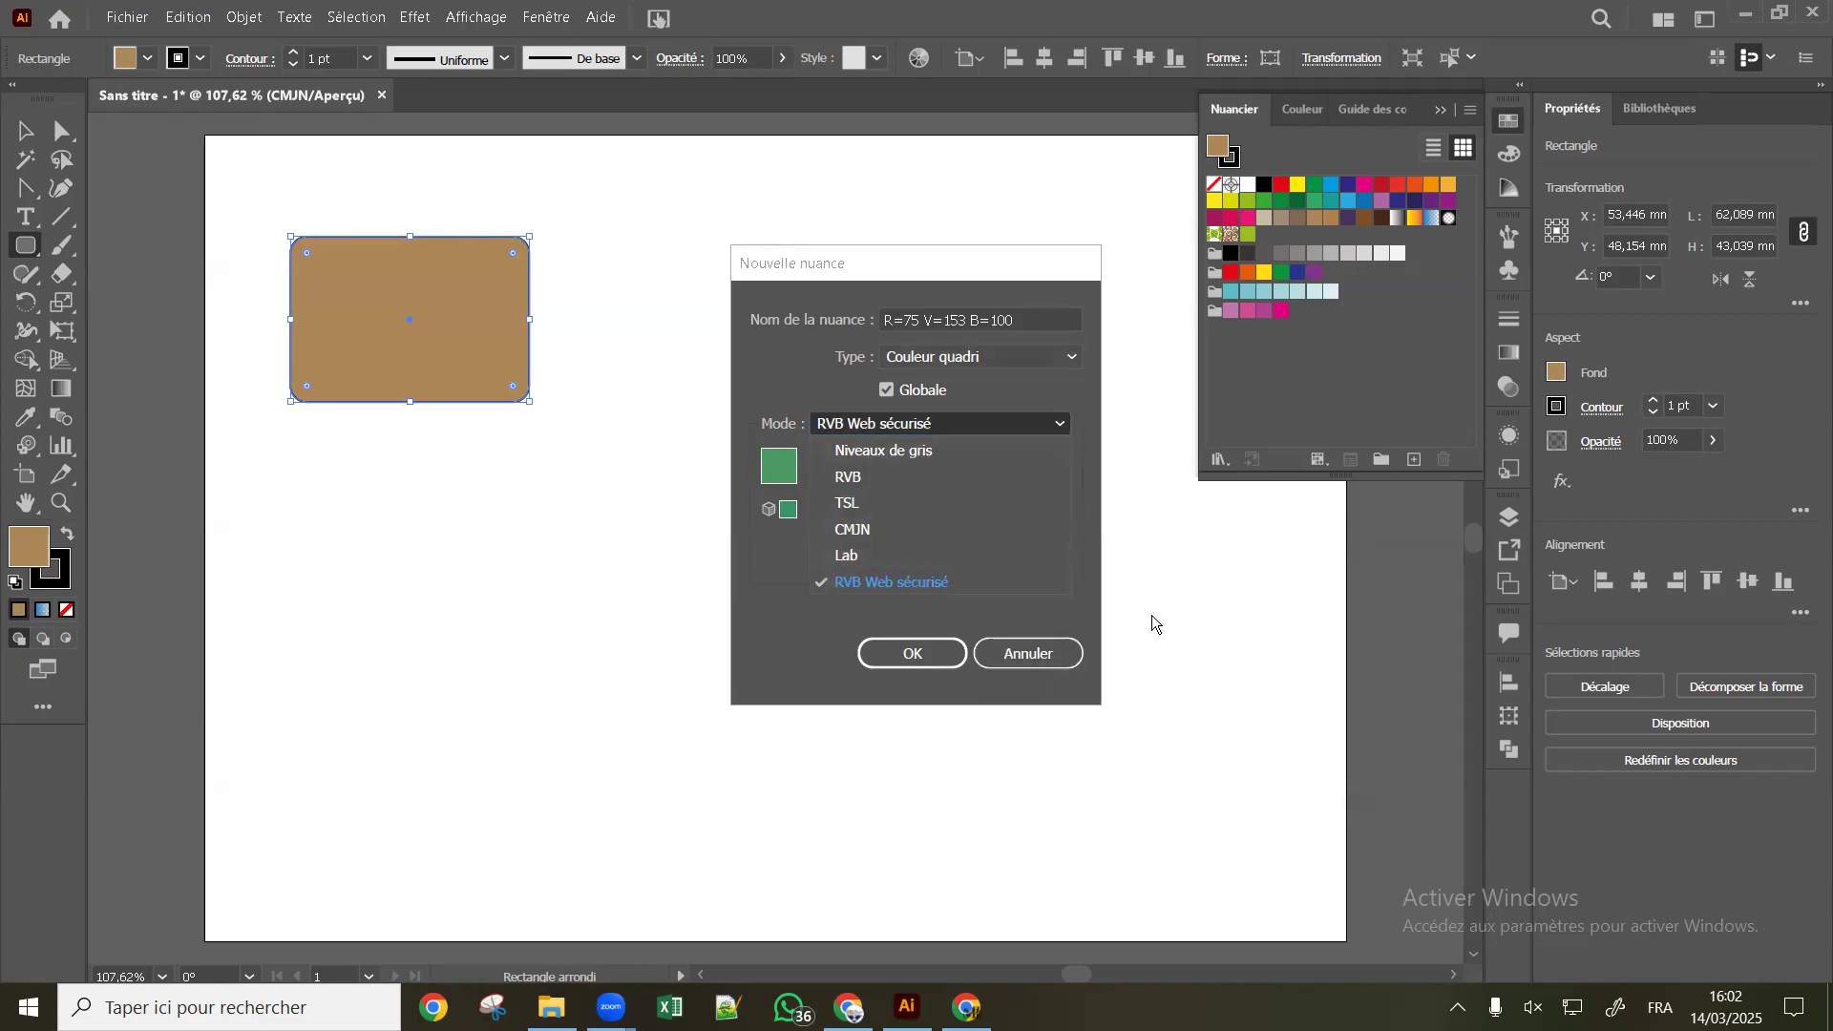
left_click(1009, 320)
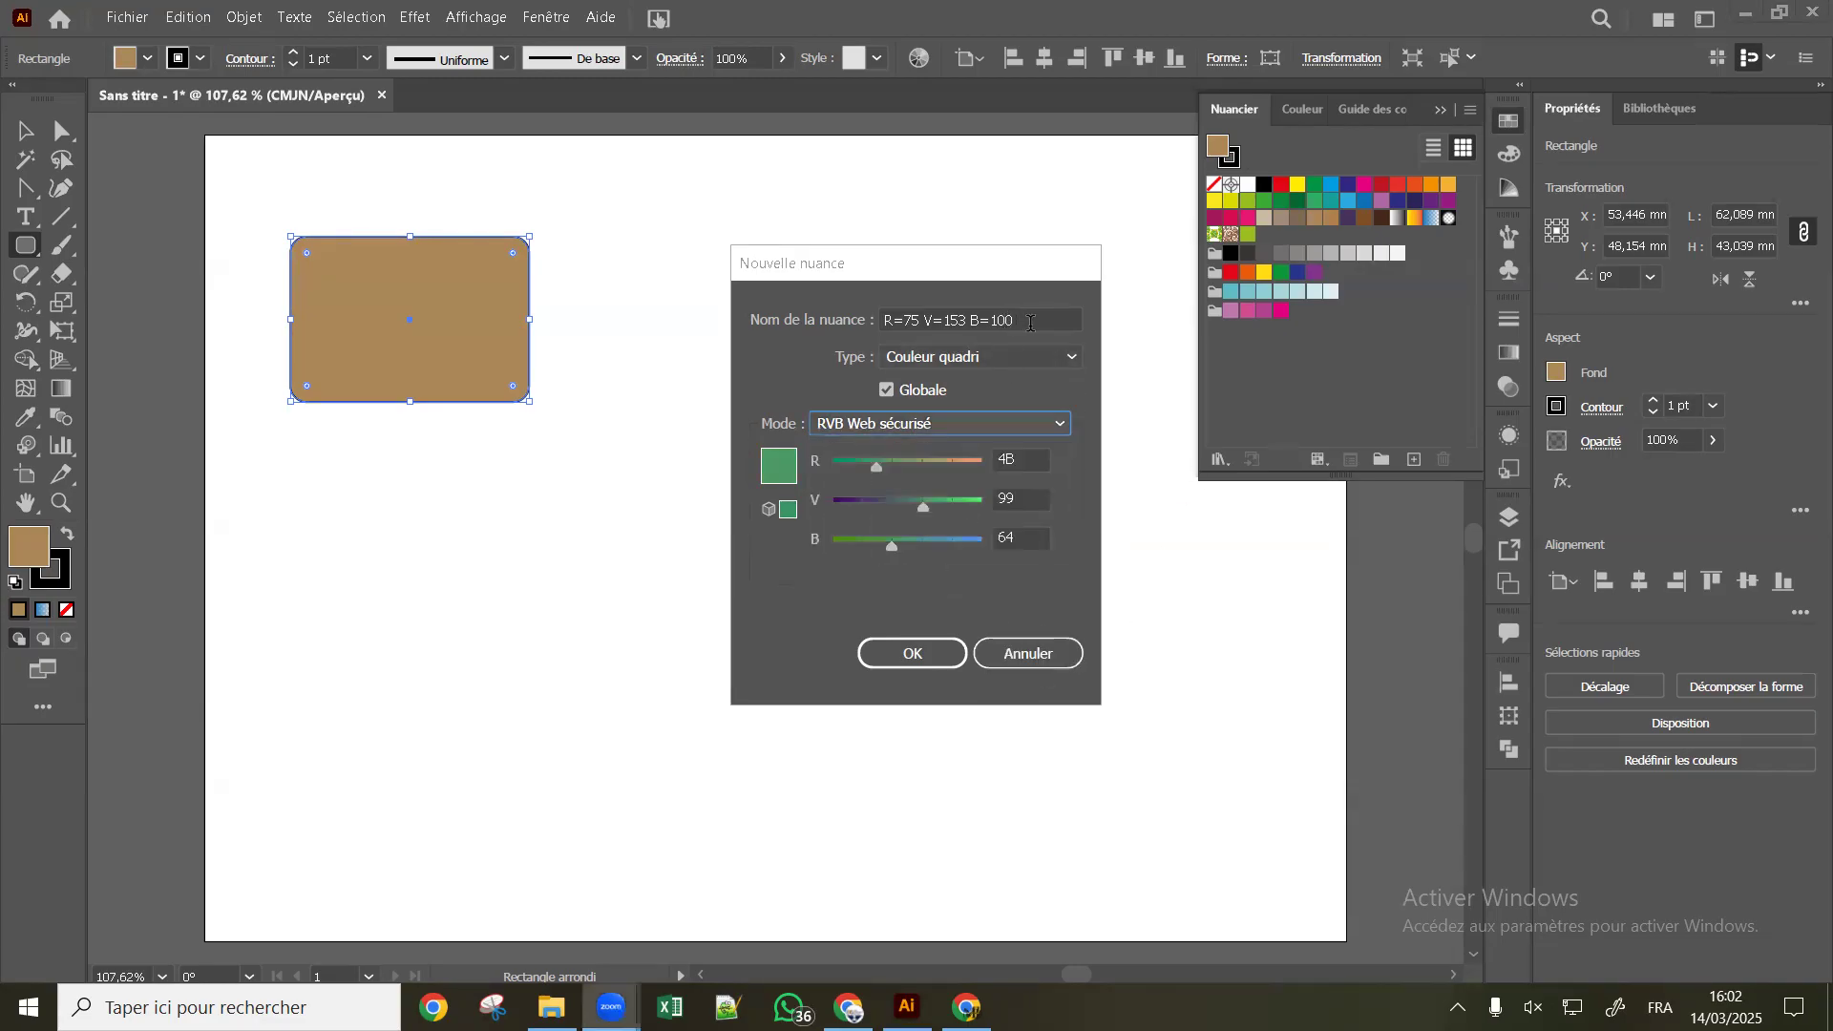
left_click(1025, 316)
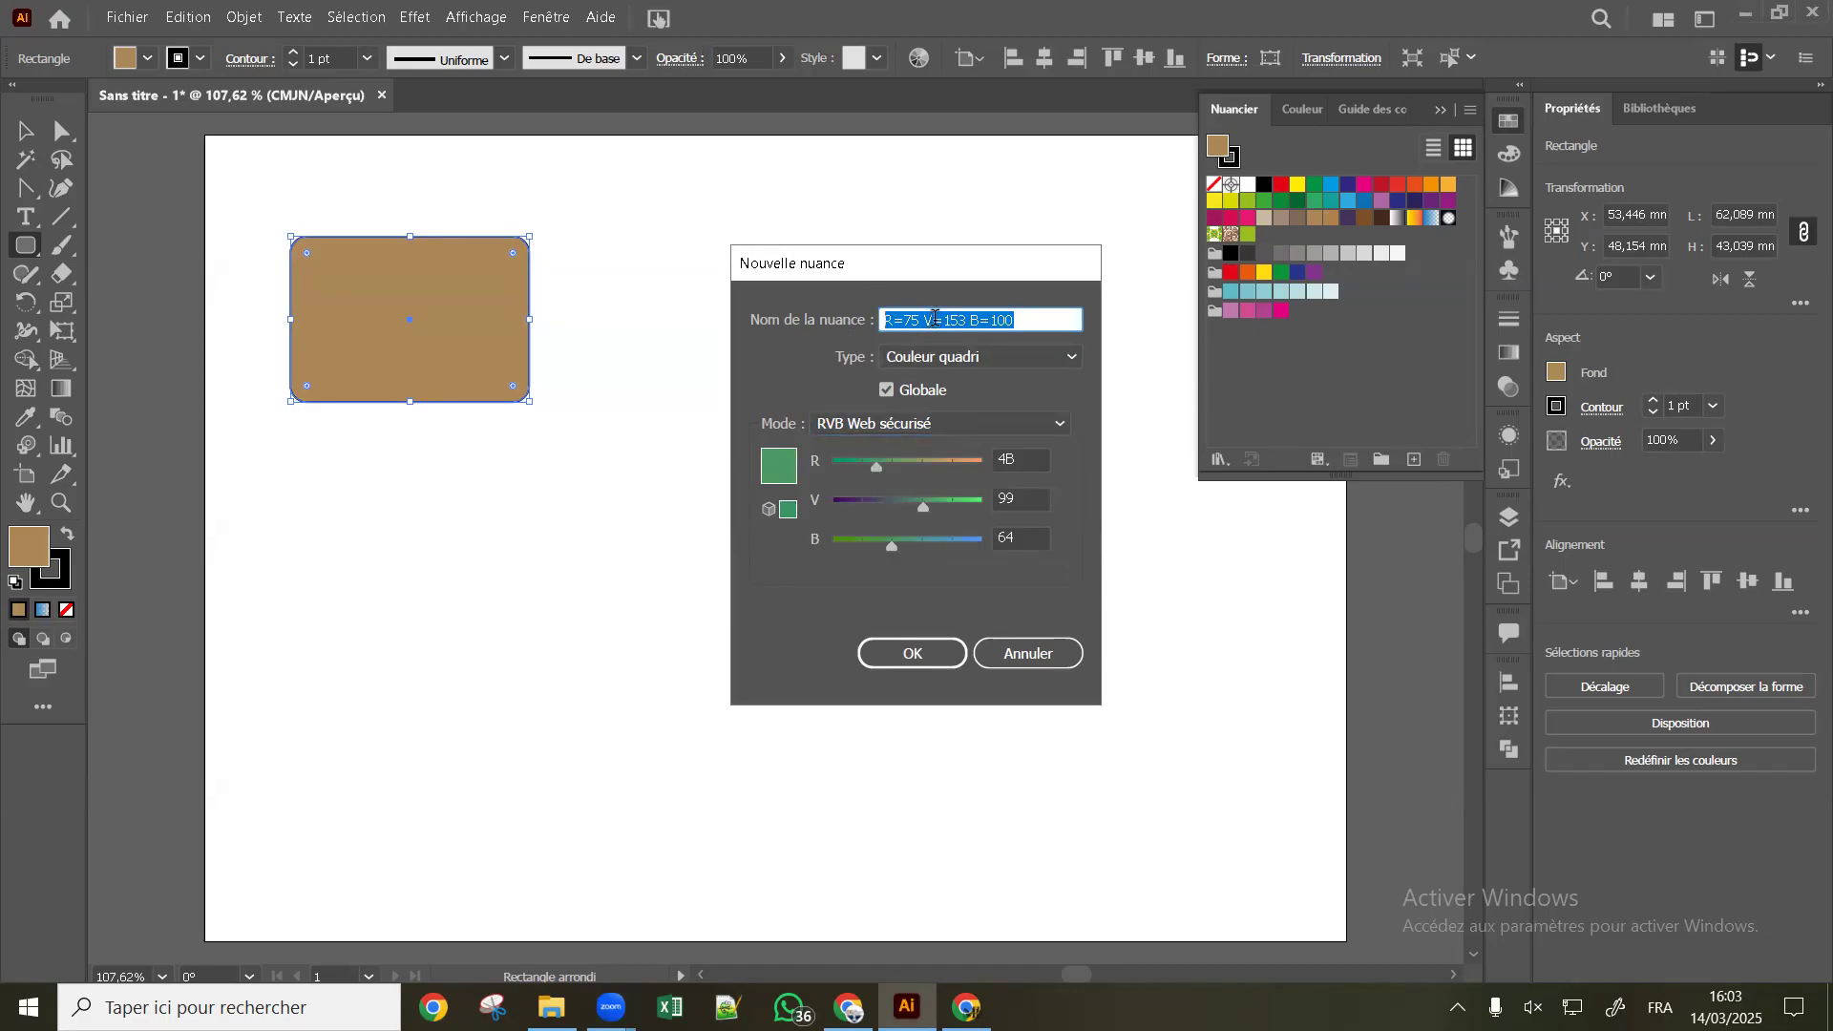
type("test")
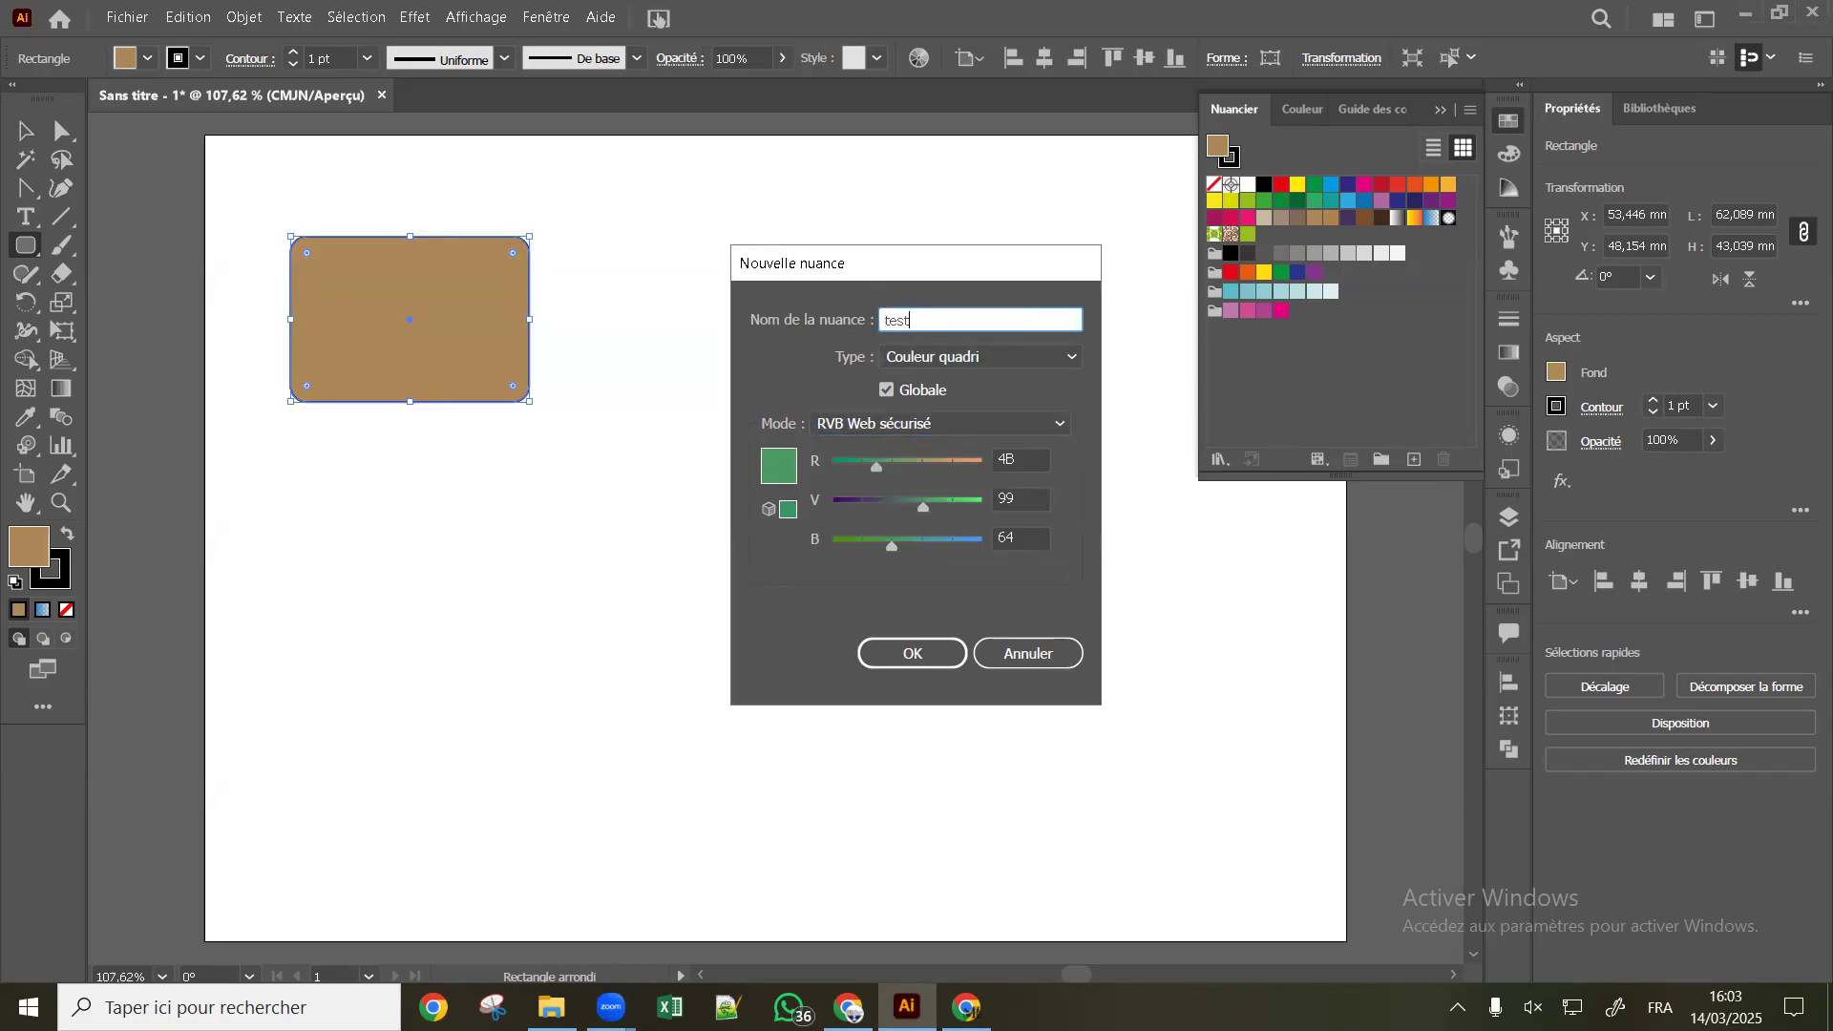
Set the test swatch's R to 66, lower V and raise B to get purple, and create the swatch
left_click_drag(871, 461, 892, 461)
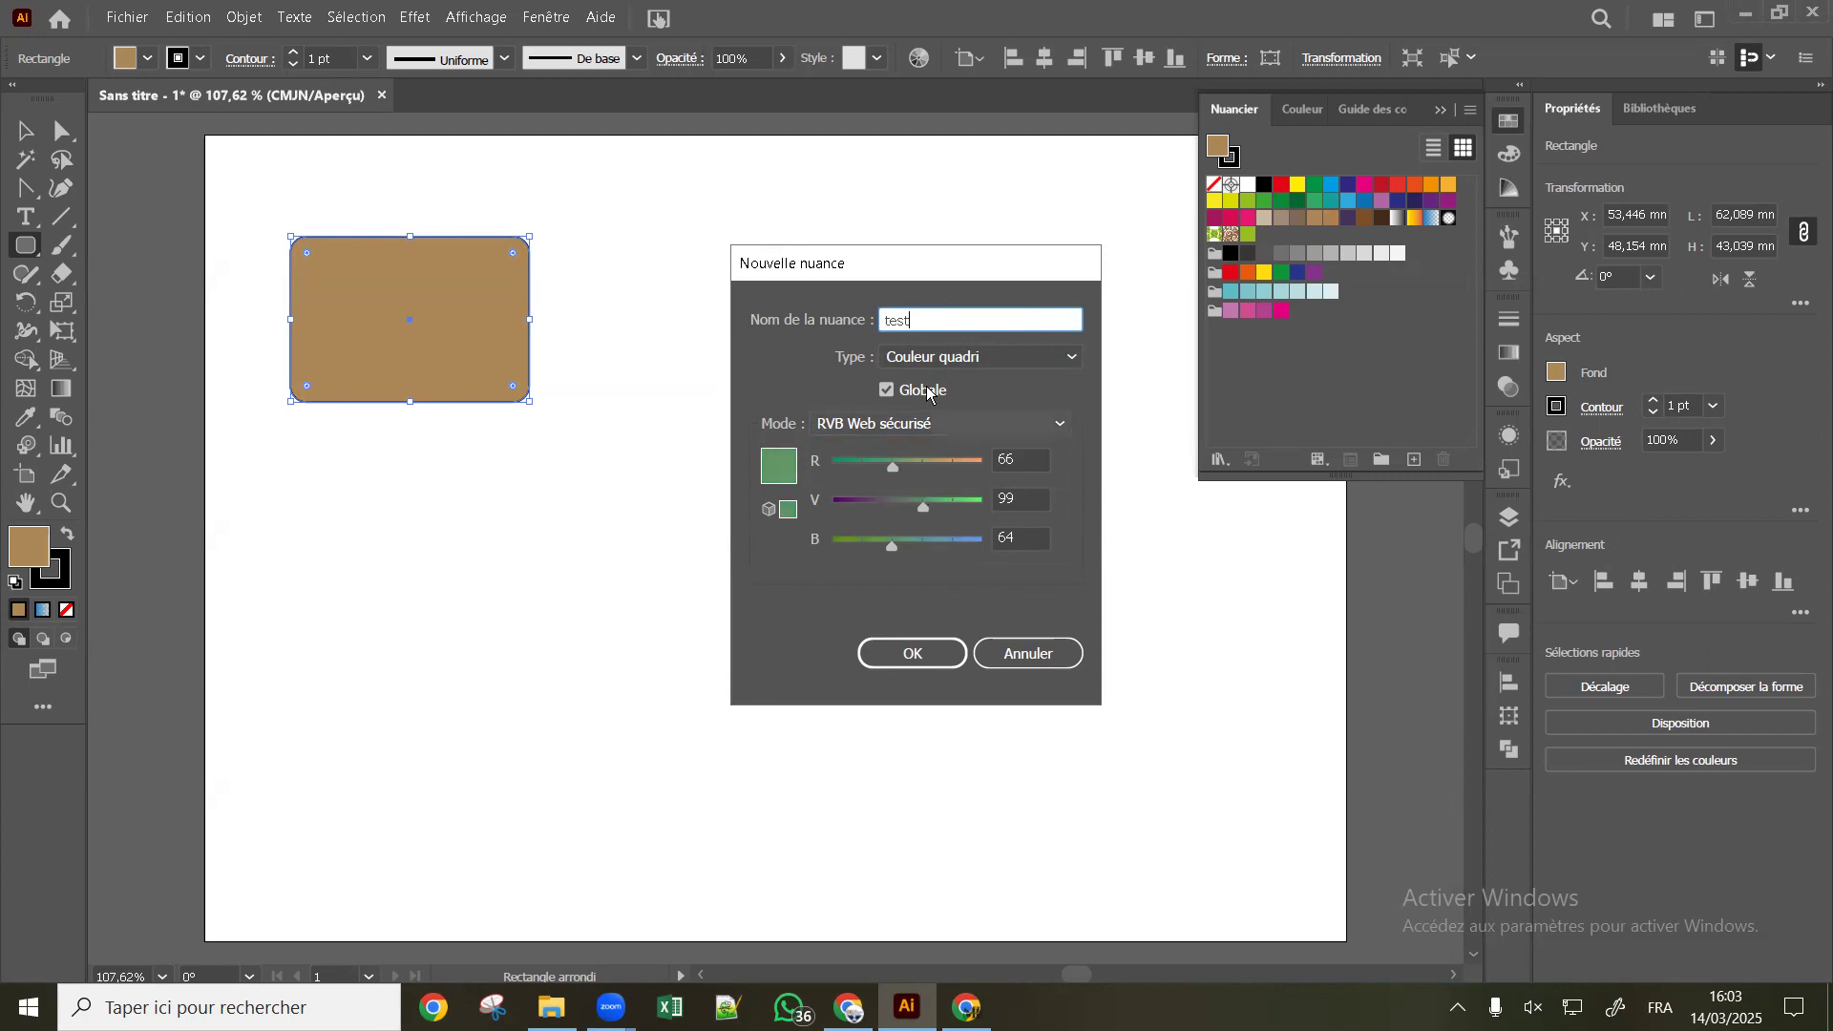
left_click(881, 504)
left_click_drag(894, 542, 952, 547)
left_click(935, 663)
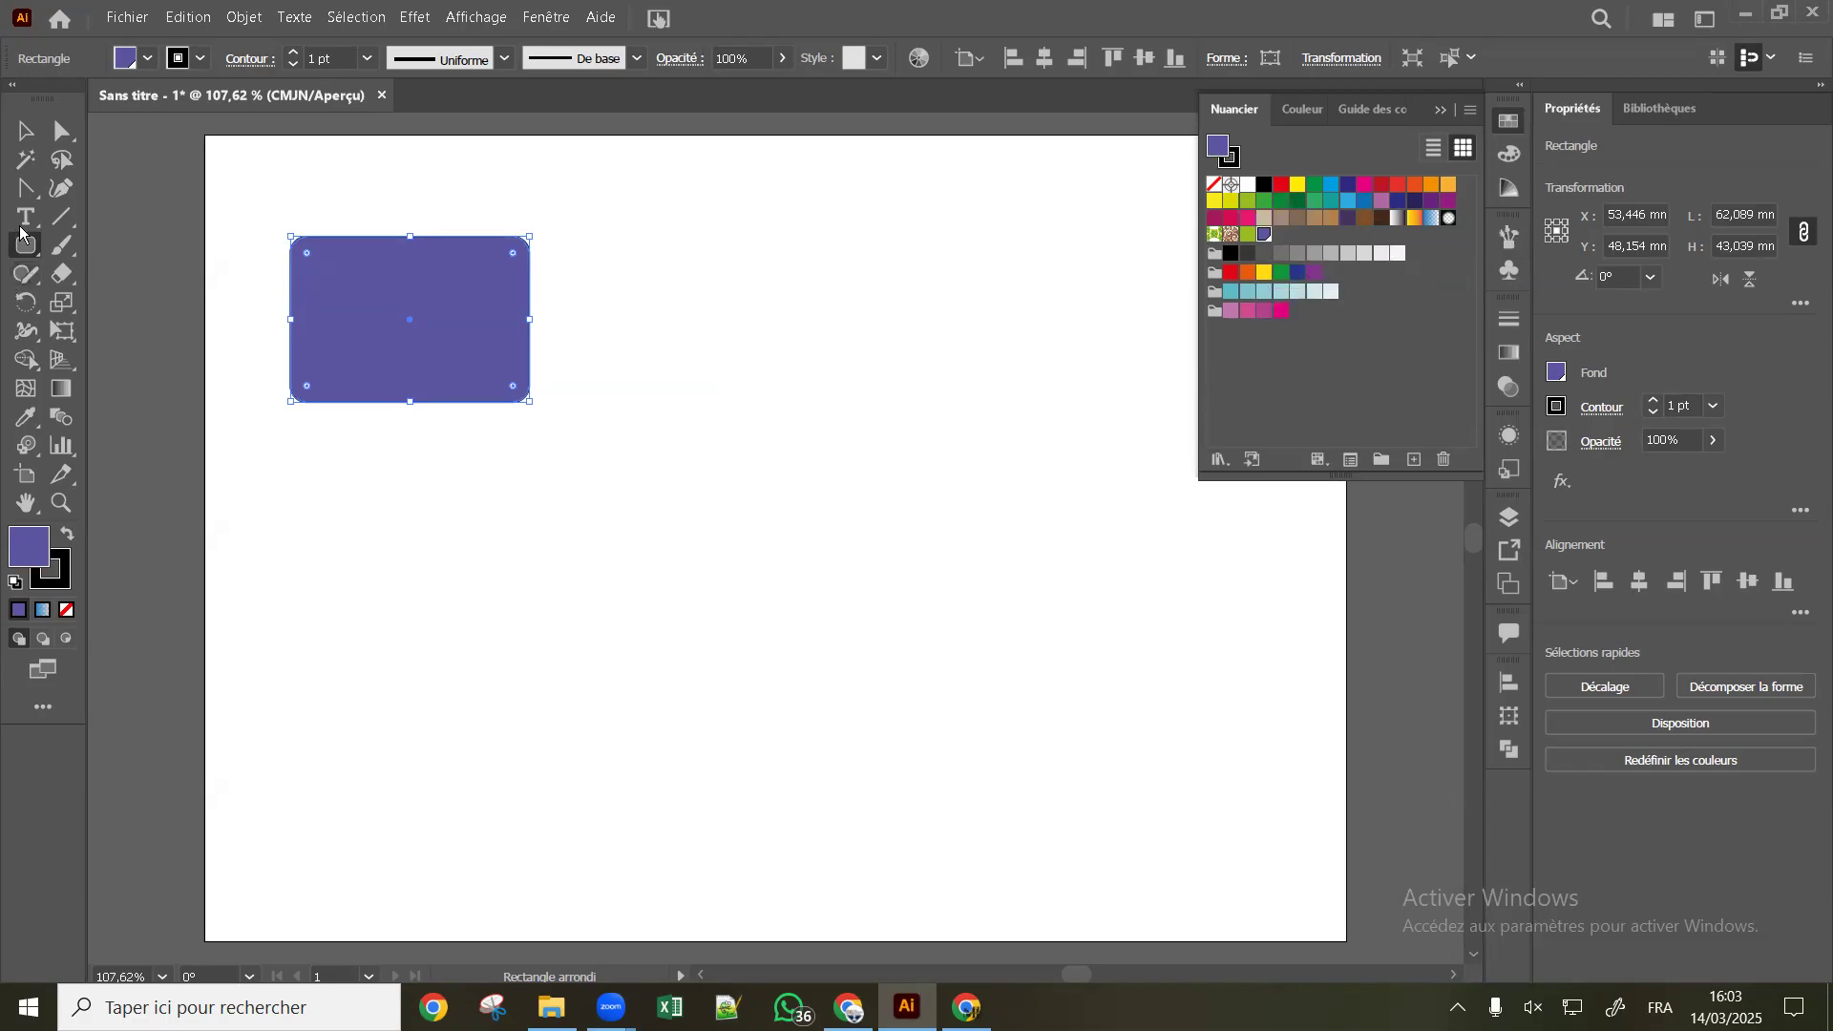
Draw two more purple rounded rectangles, one beside the original and one below it about 71 × 41 mm
mouse_move(827, 326)
left_mouse_down()
mouse_move(675, 535)
mouse_move(646, 527)
mouse_move(385, 720)
mouse_move(353, 698)
left_mouse_up()
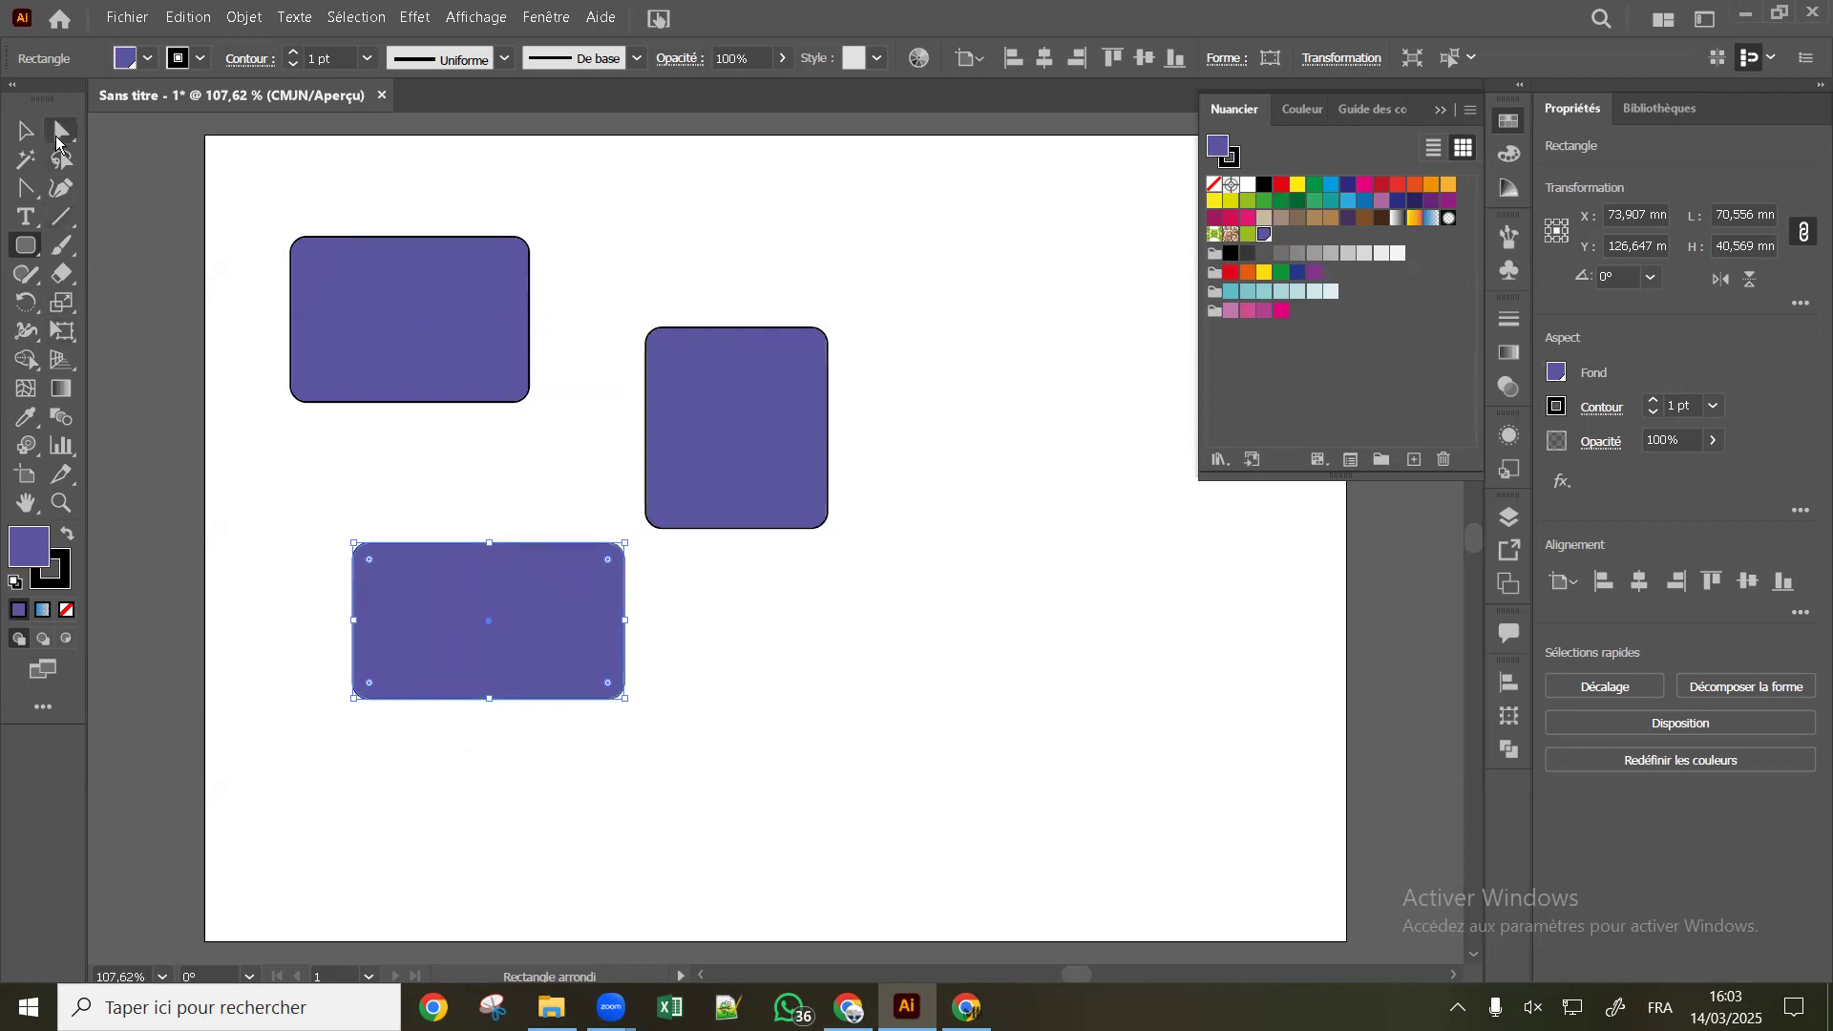
Fill the original rectangle with the teal-green swatch, try the purple test swatch on it again, and undo that trial
left_click(26, 131)
left_click(525, 320)
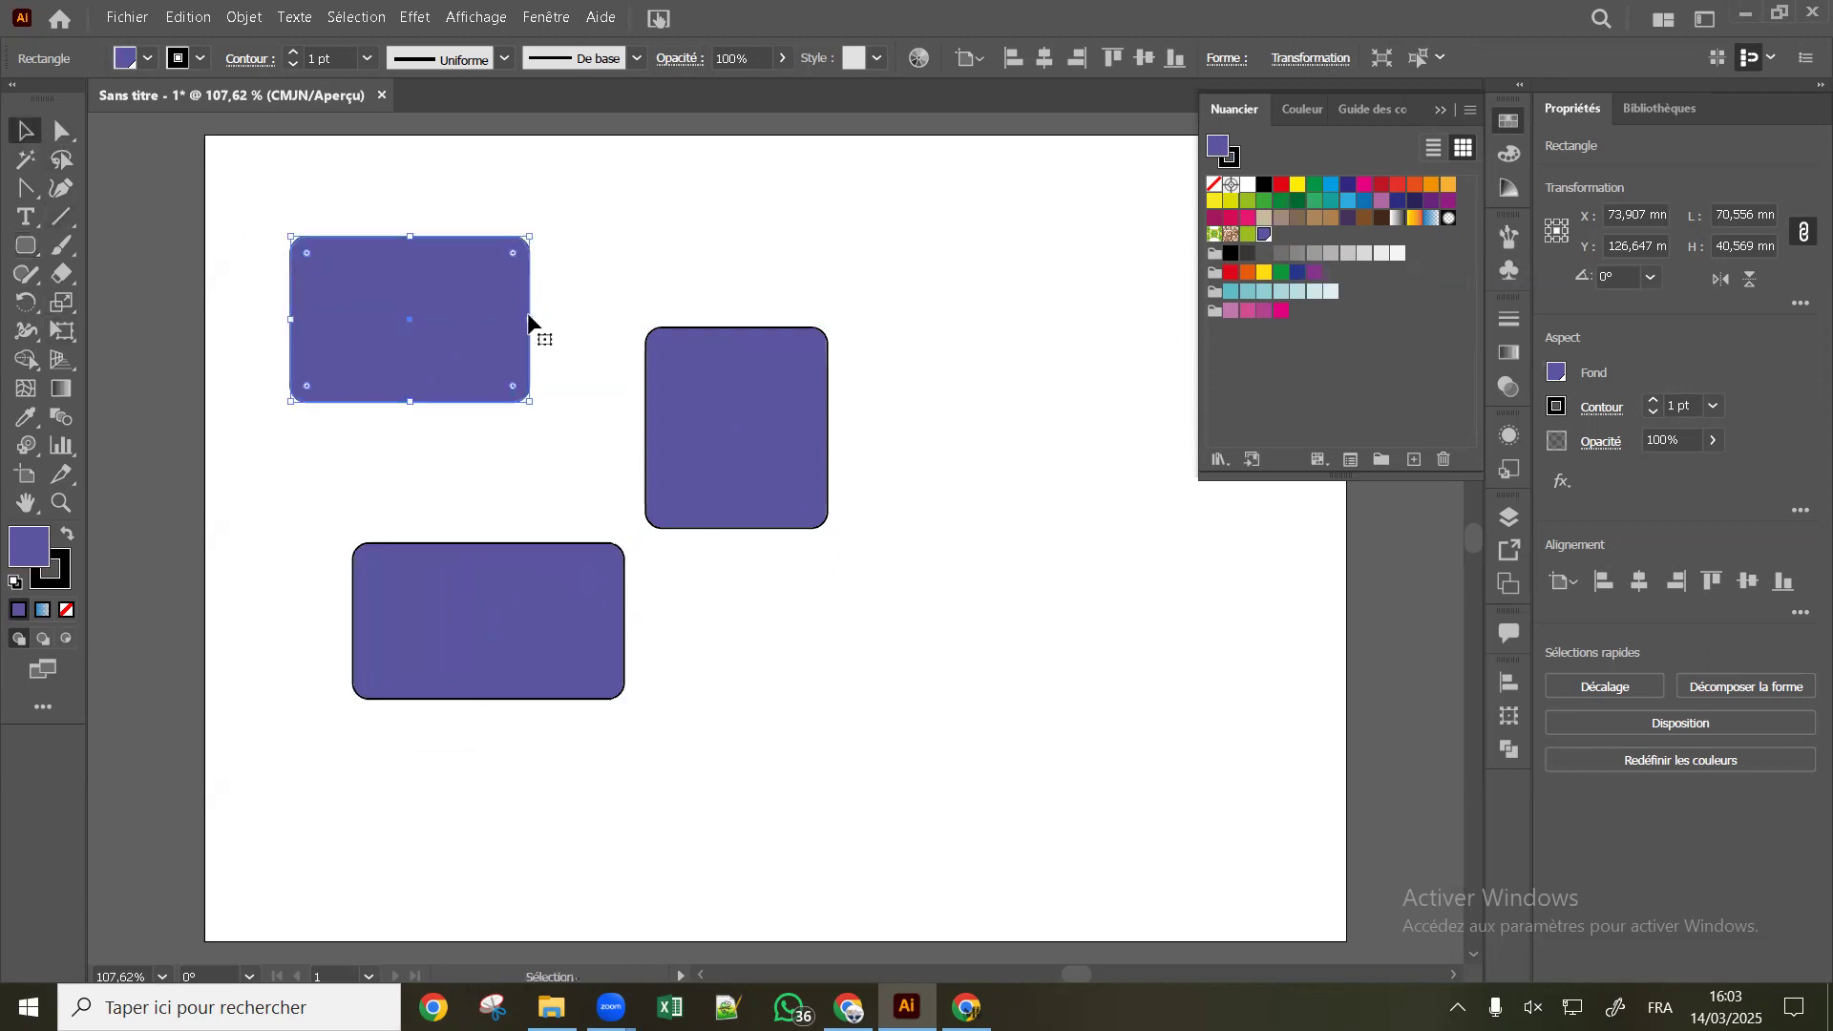
left_click(1316, 202)
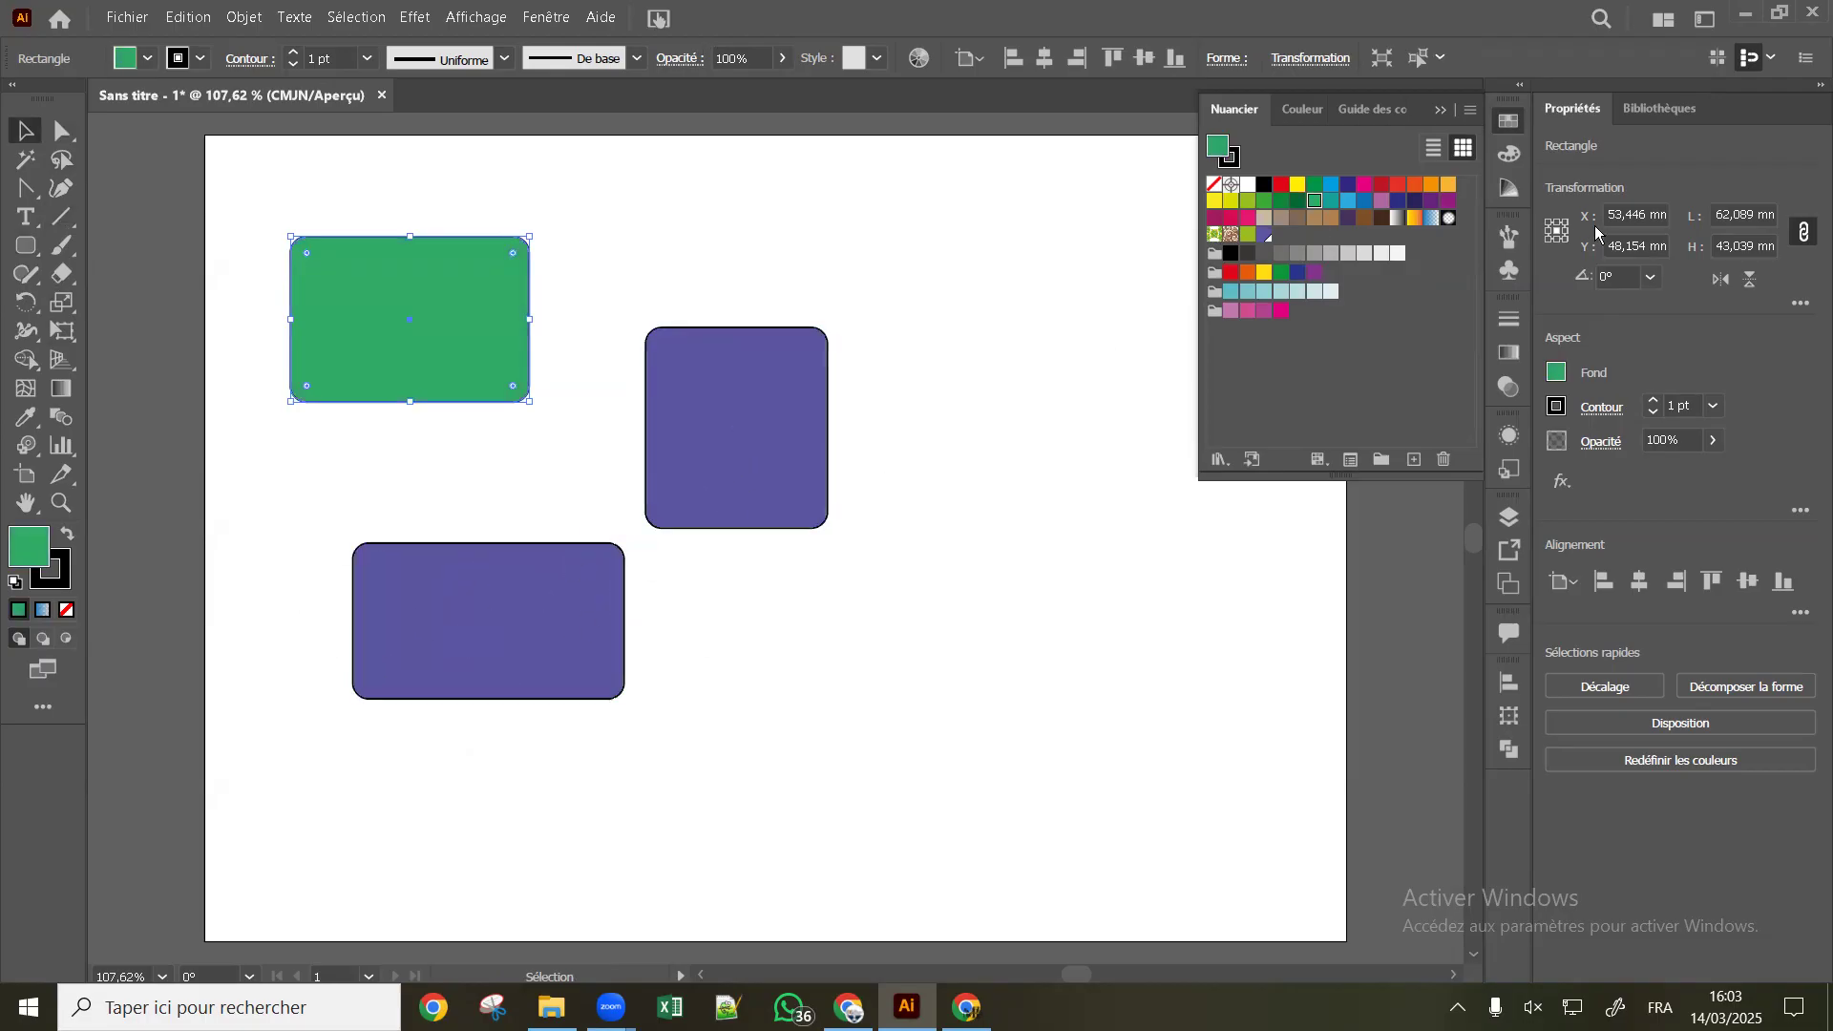
left_click(1265, 235)
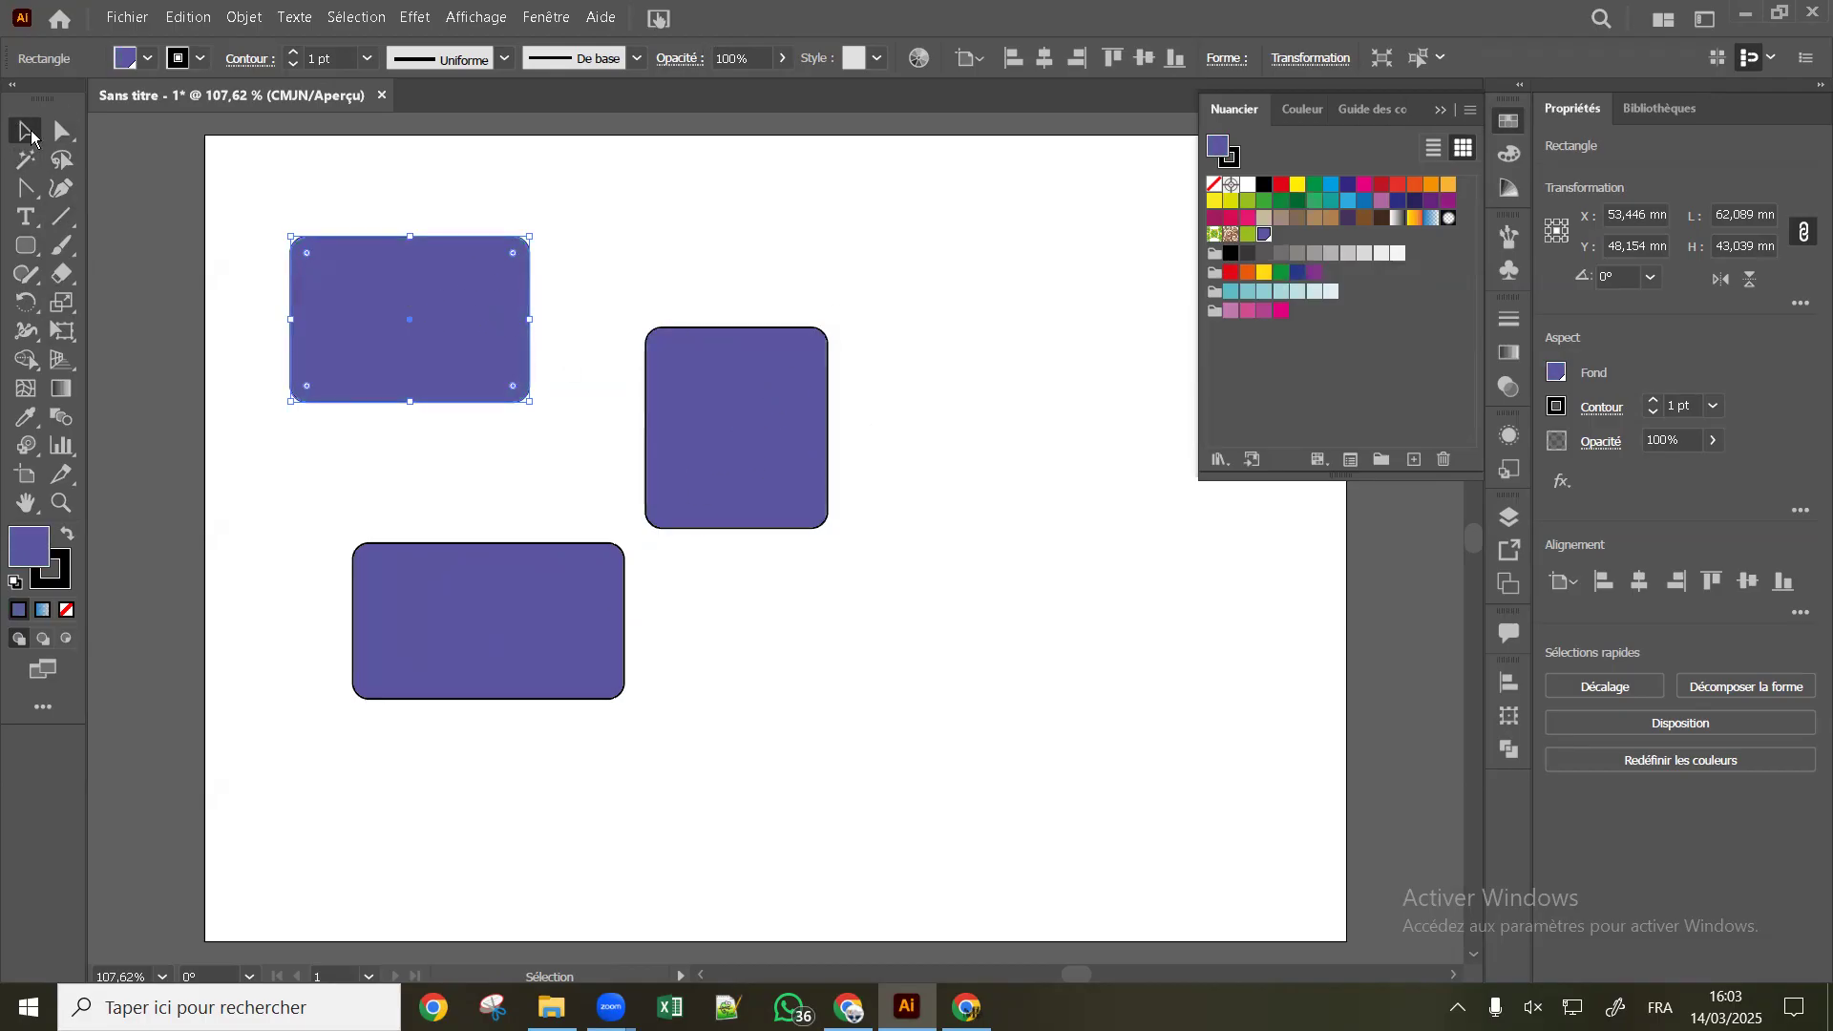
key("ctrl+z")
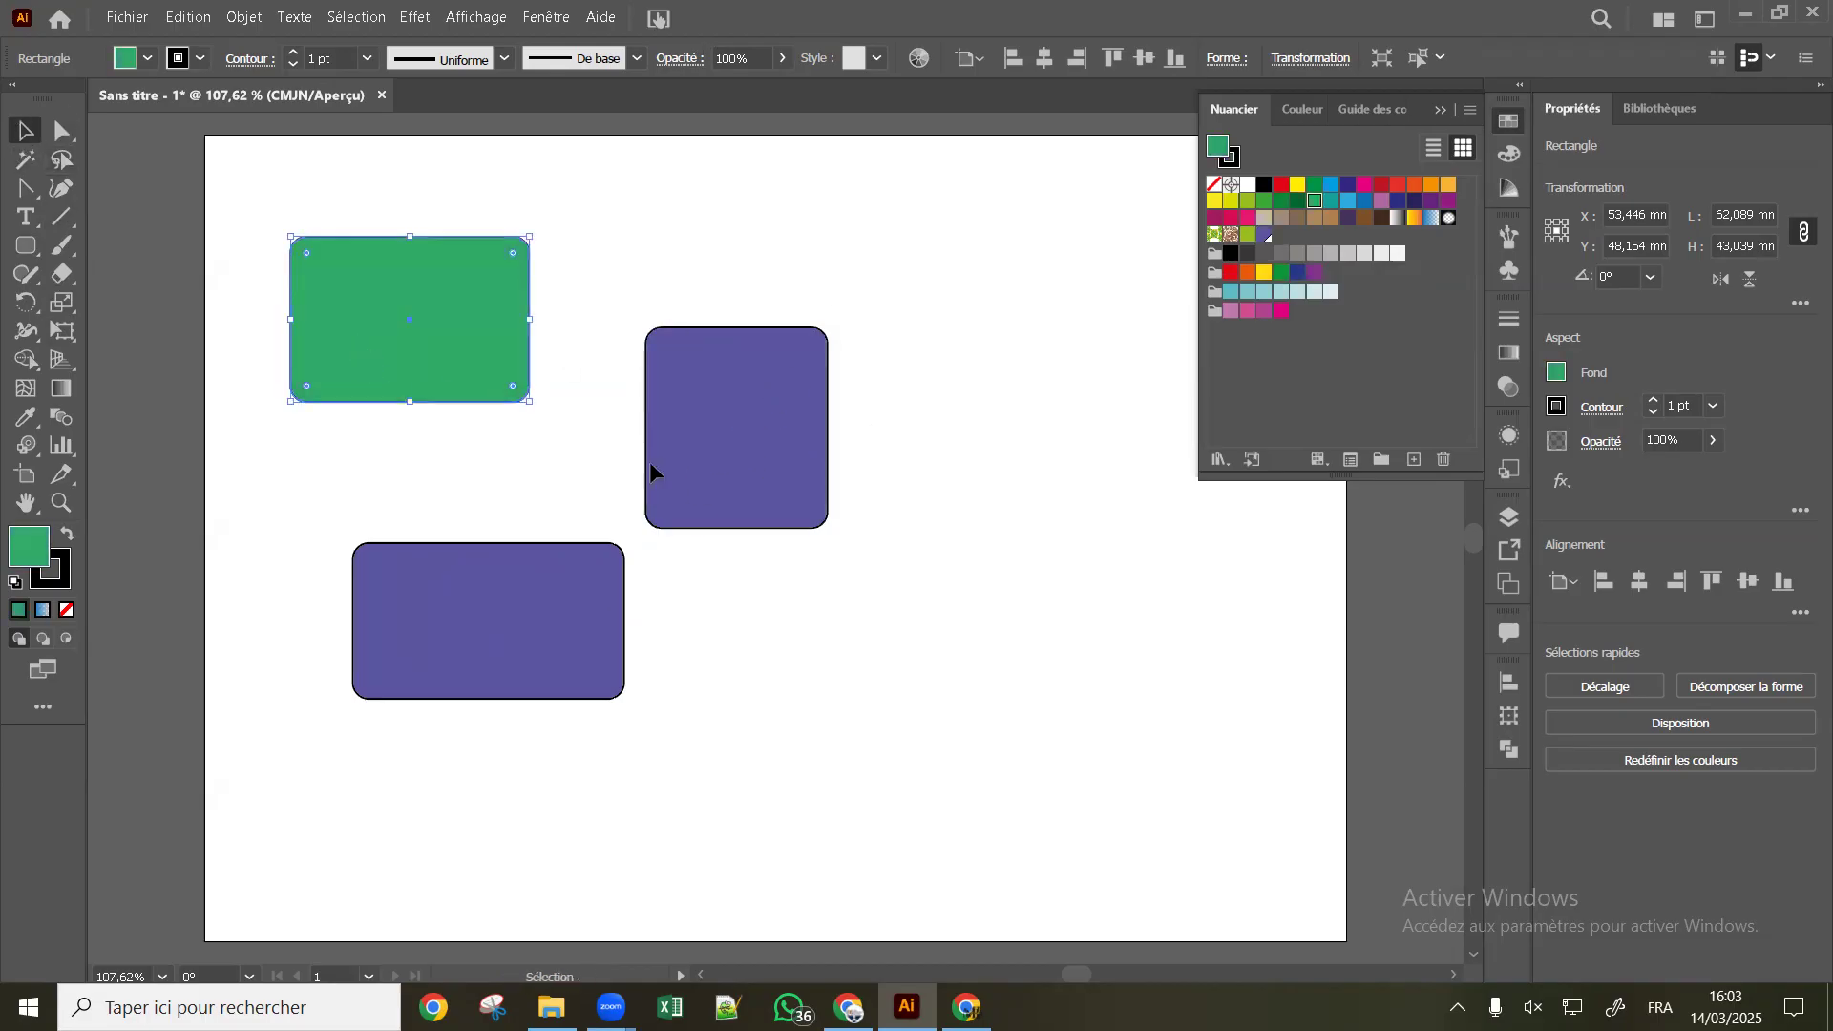
Draw a rounded square about 58 mm wide near the artboard's lower right corner and fill it with the teal-green swatch
left_click(775, 439)
left_click(549, 603)
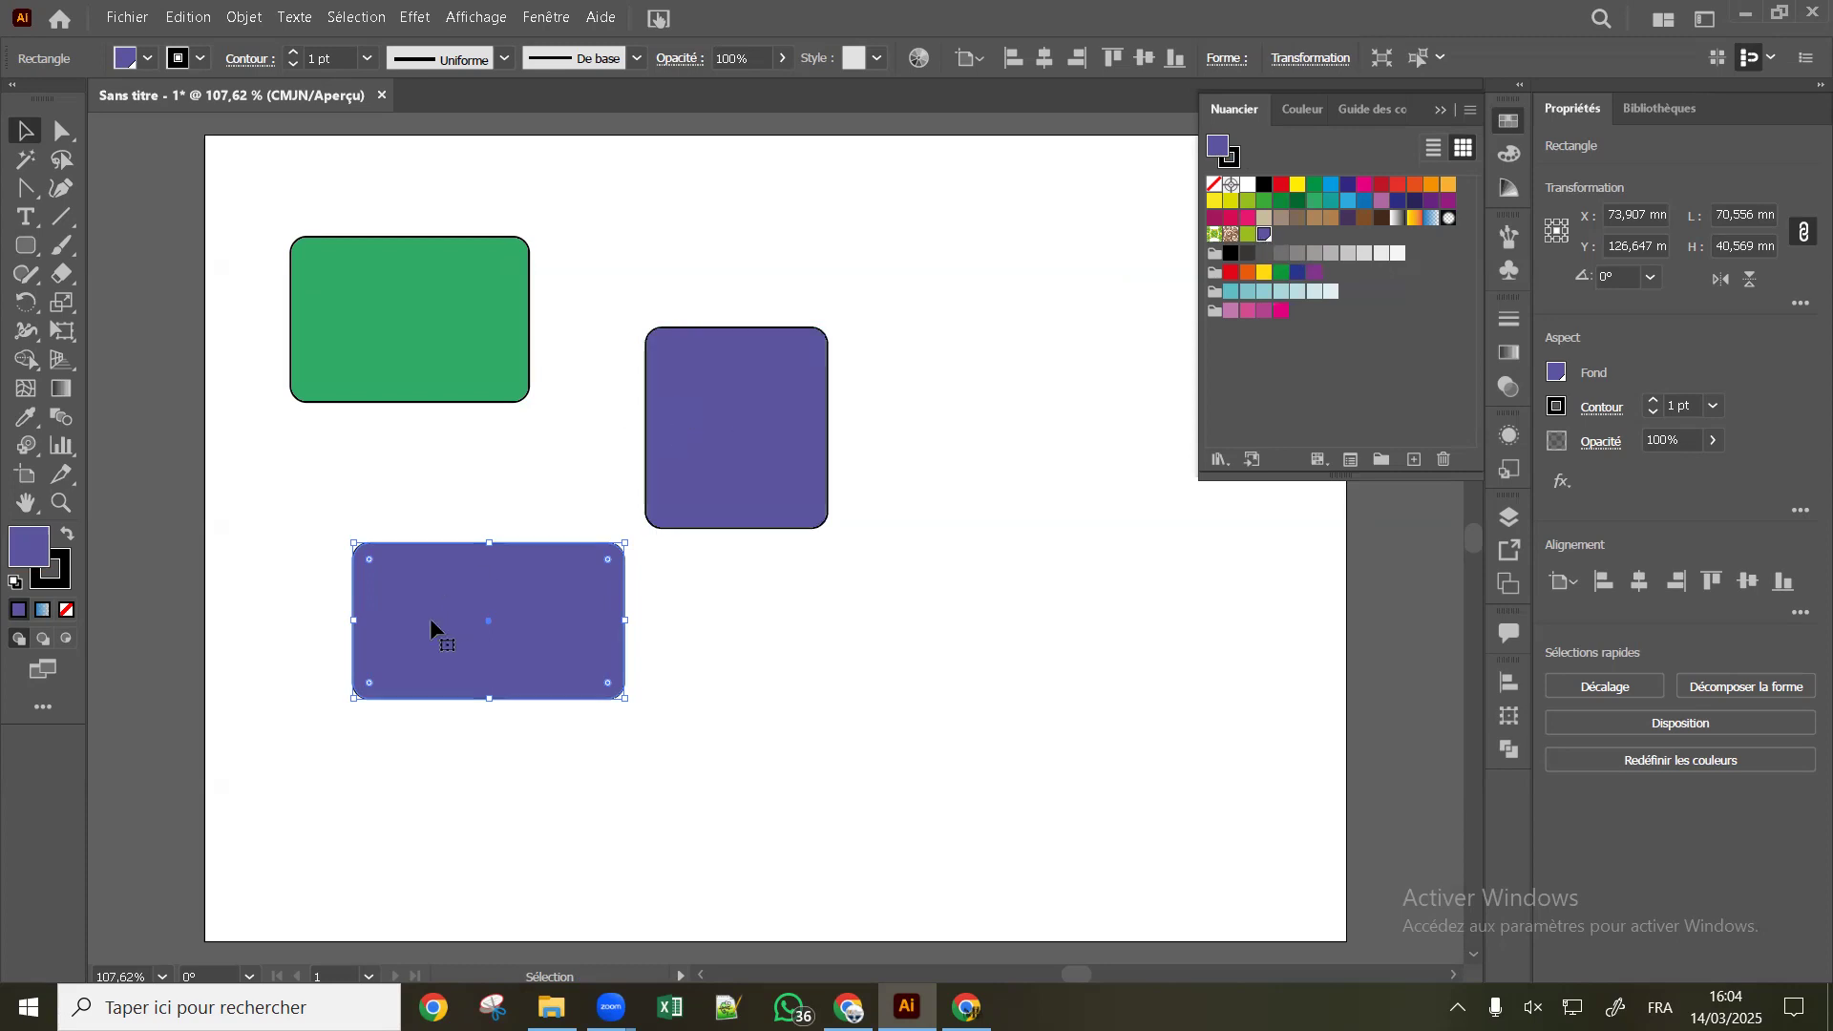
left_click(26, 248)
left_click_drag(1047, 586, 1267, 809)
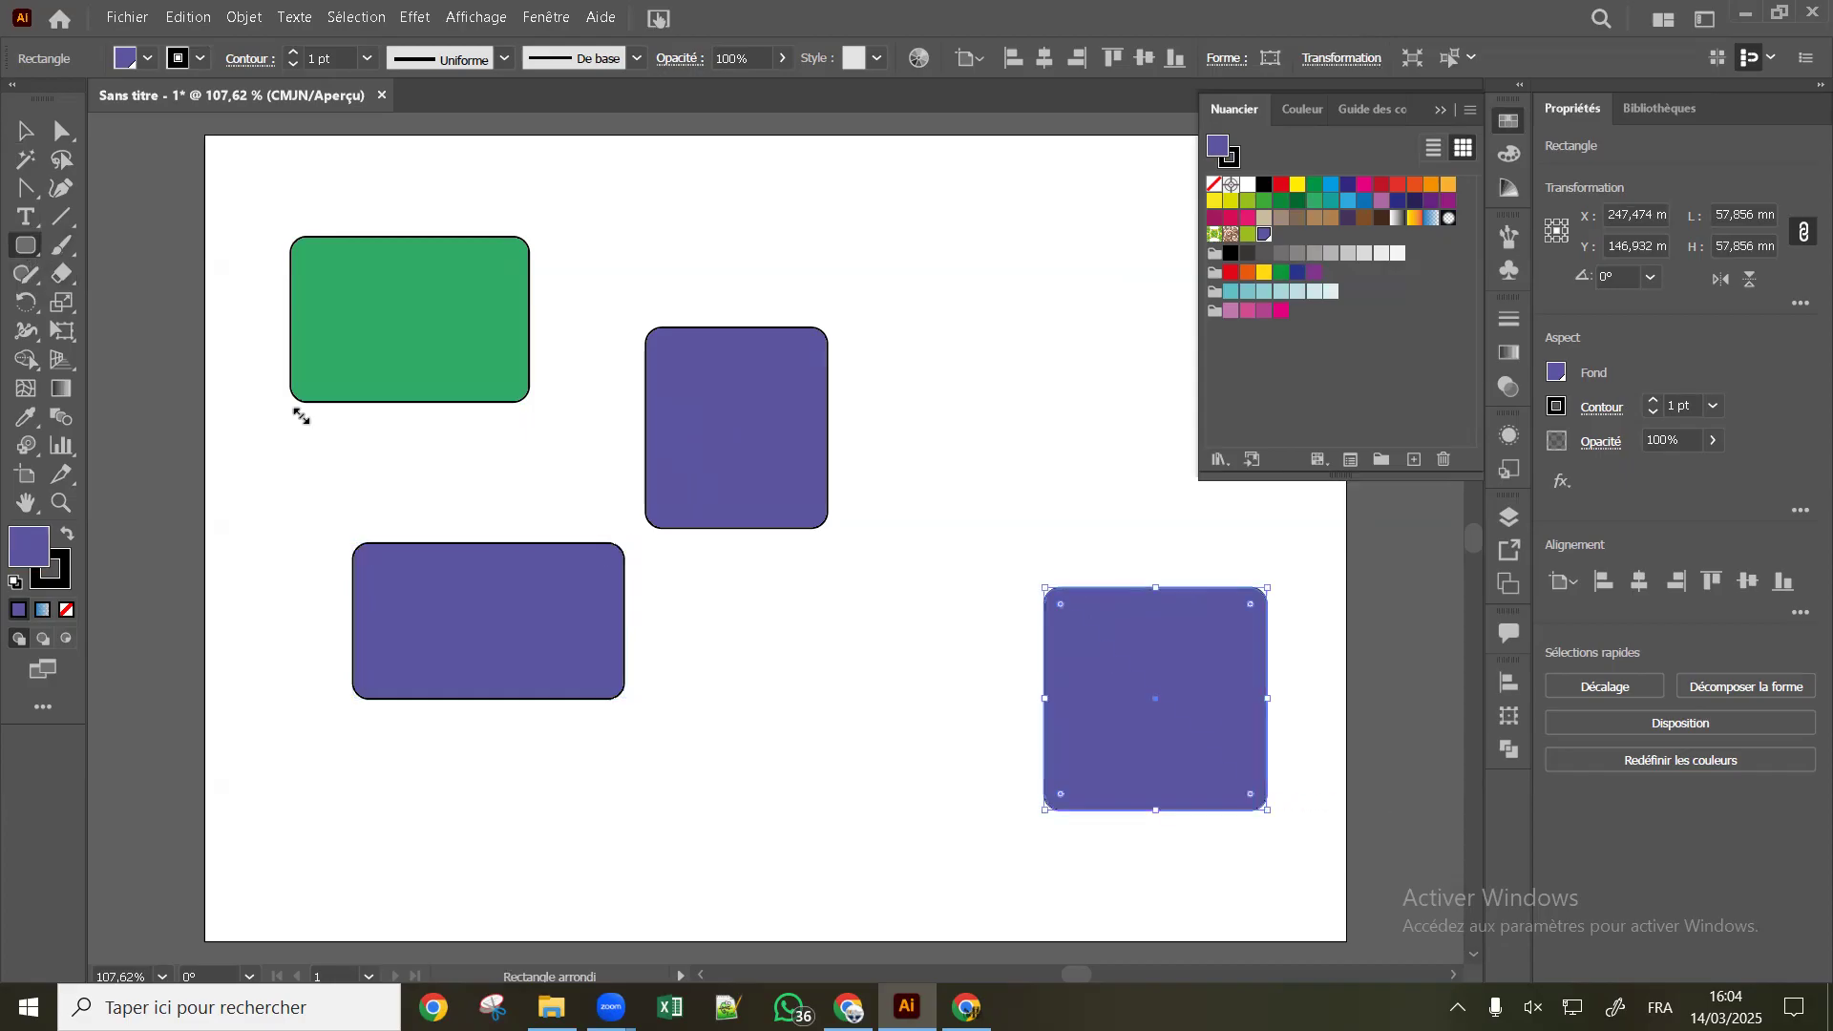
left_click(1315, 200)
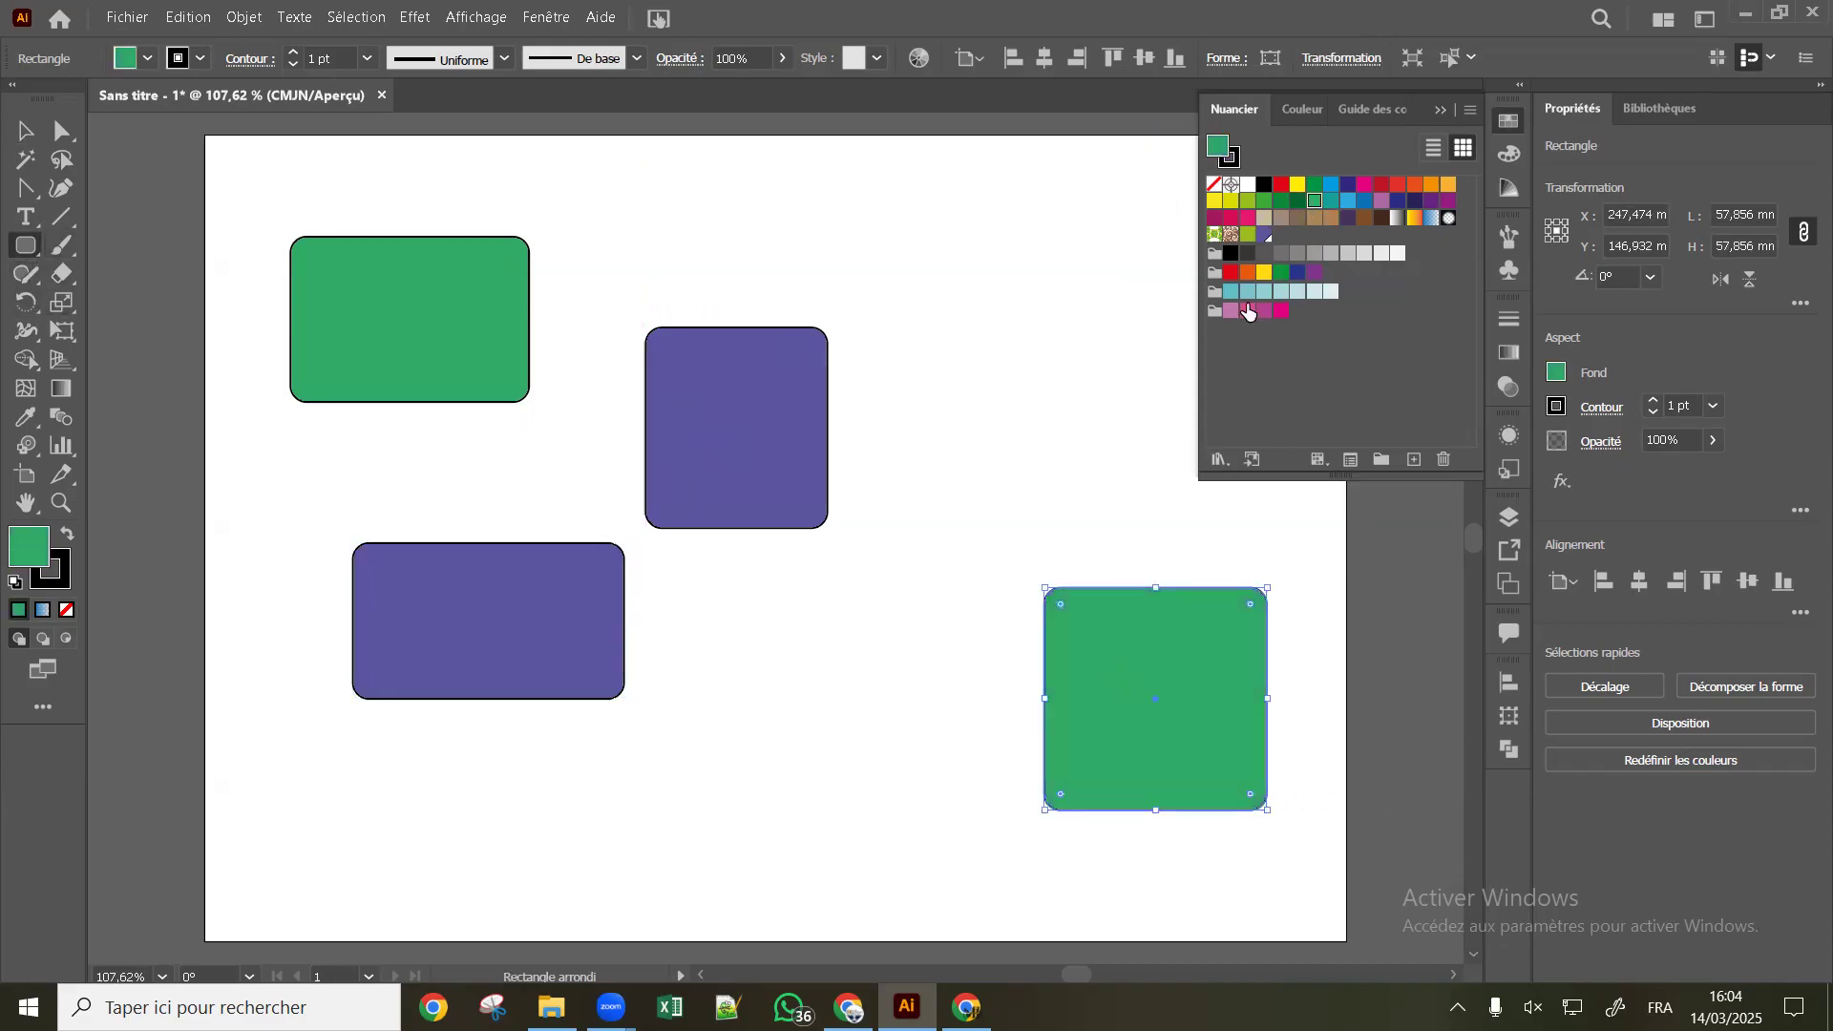
Fill both the original rectangle and the lower right square with the lime green swatch
left_click(24, 131)
left_click(504, 333)
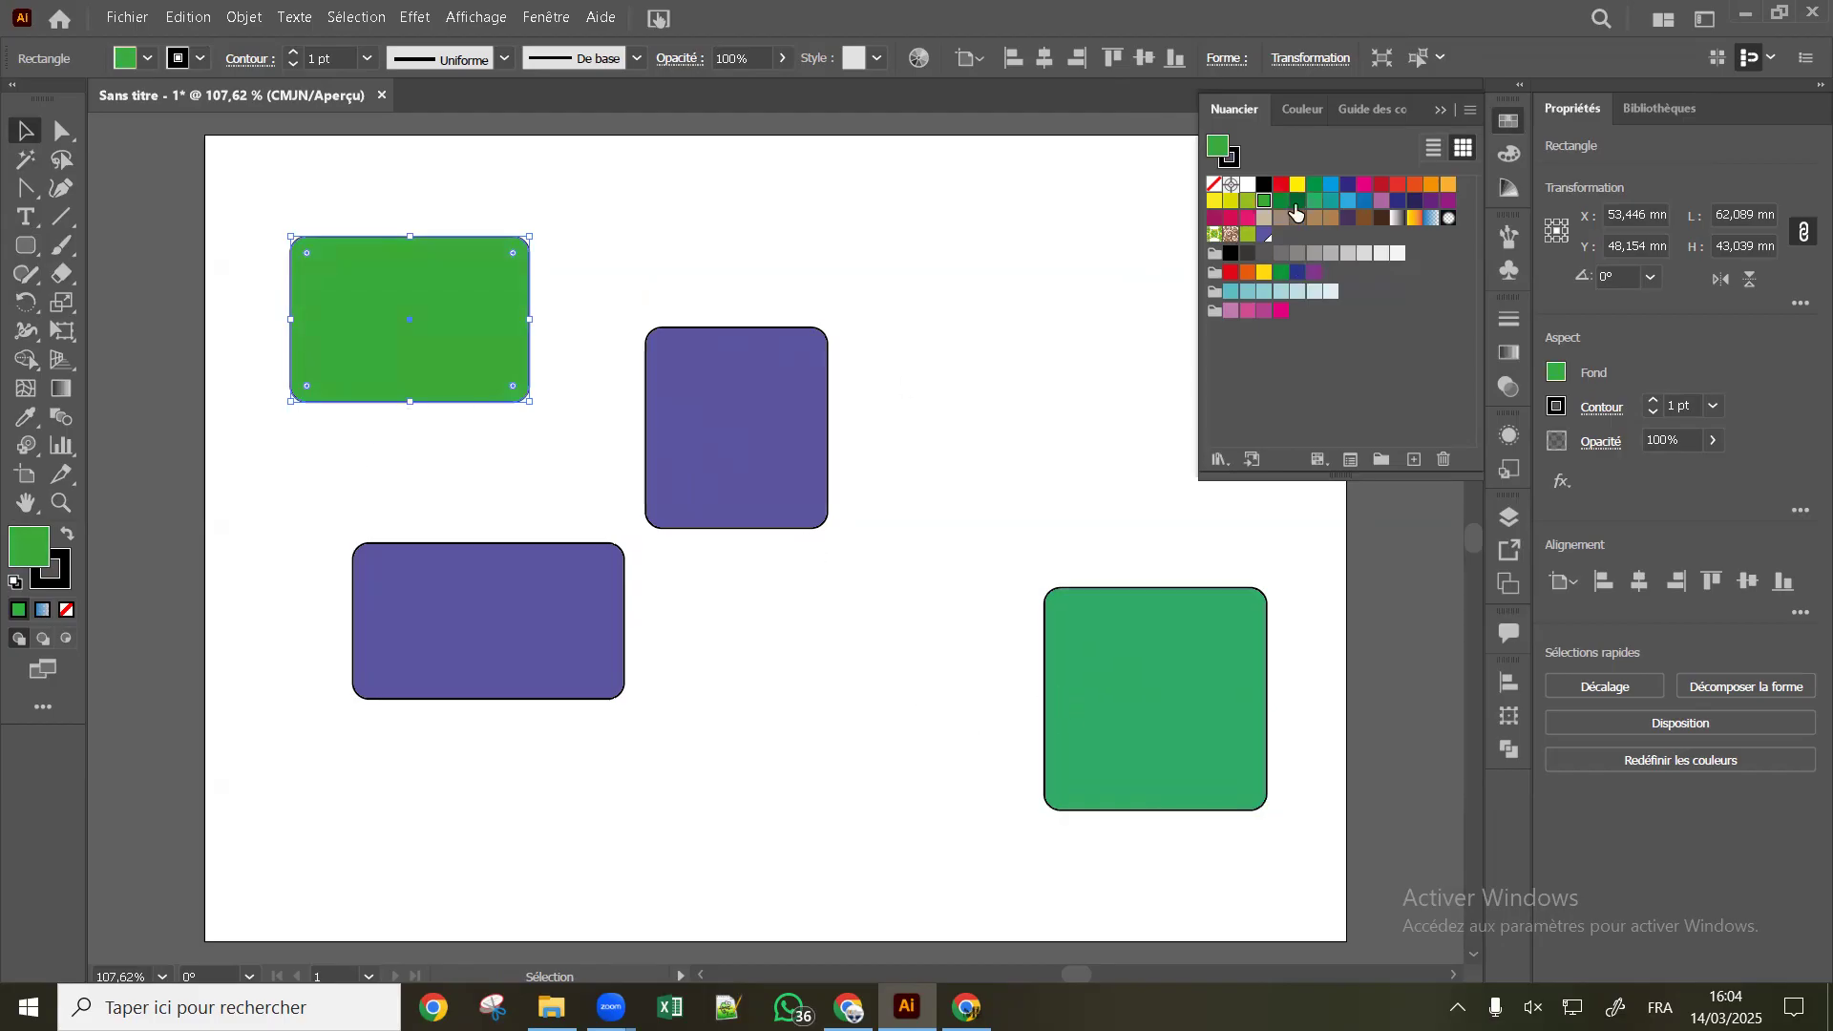
left_click(1248, 201)
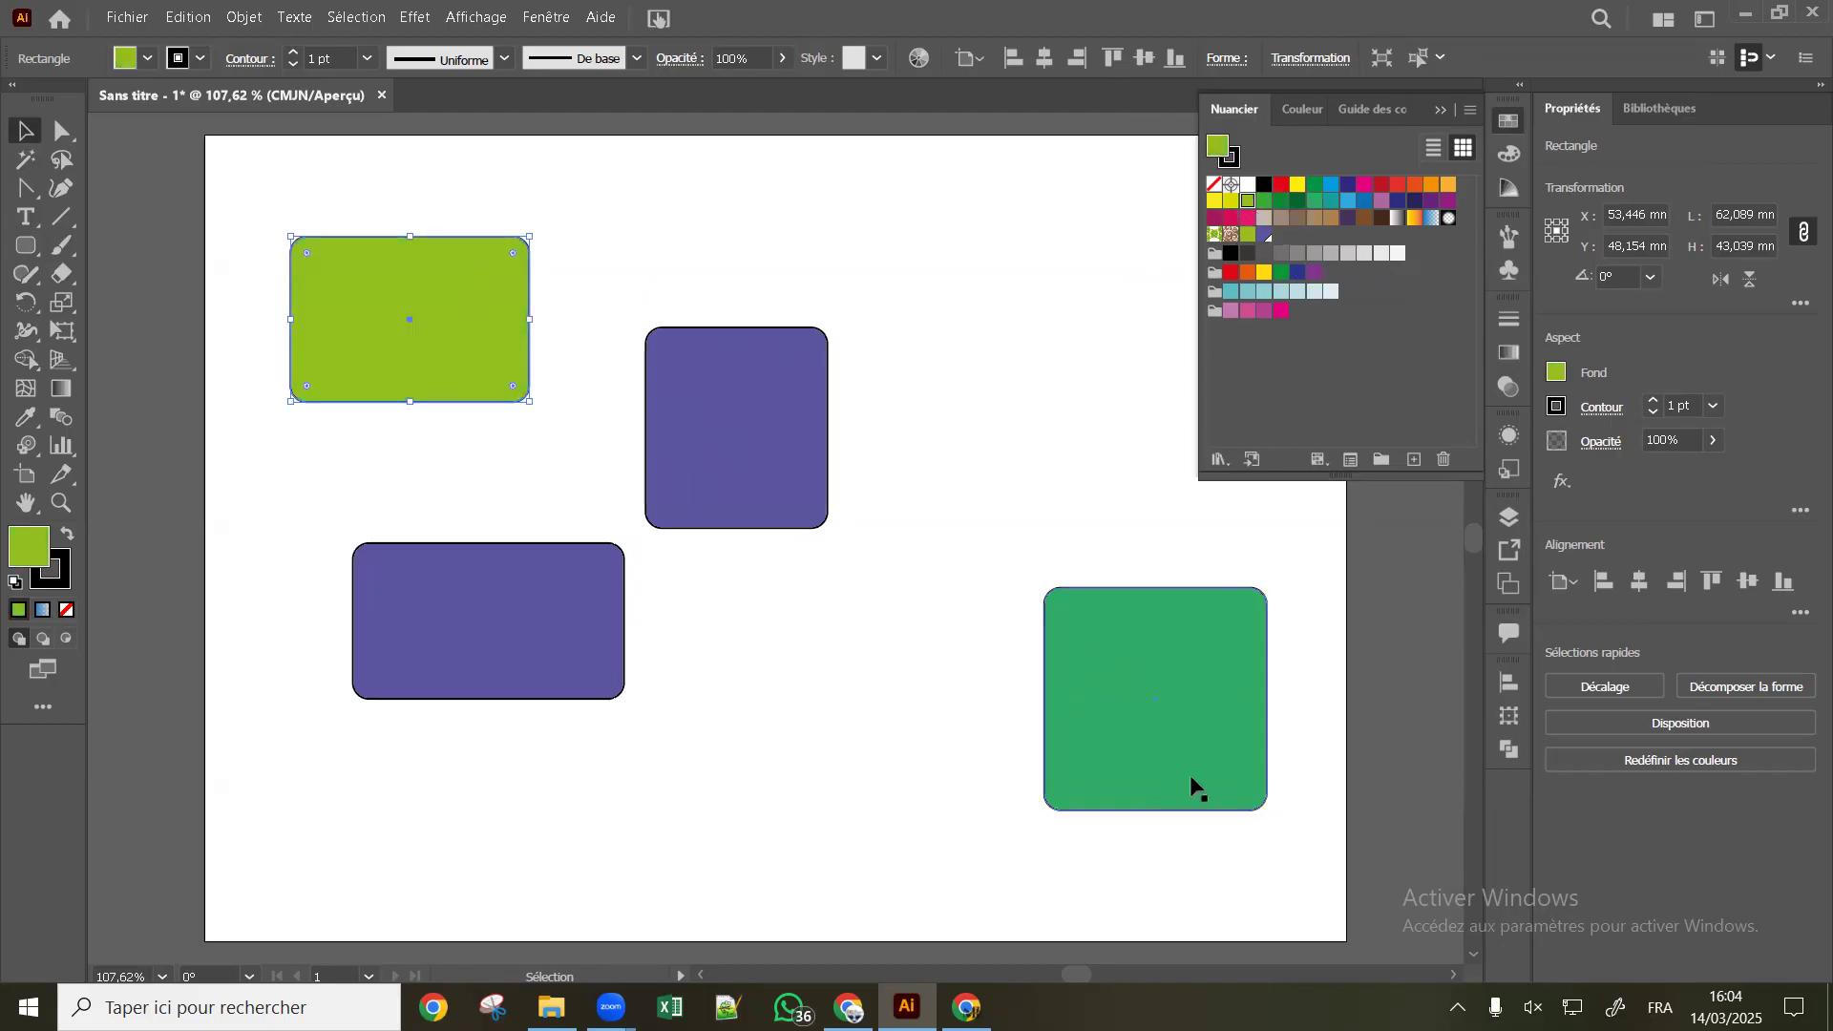
left_click(1198, 759)
left_click(1247, 202)
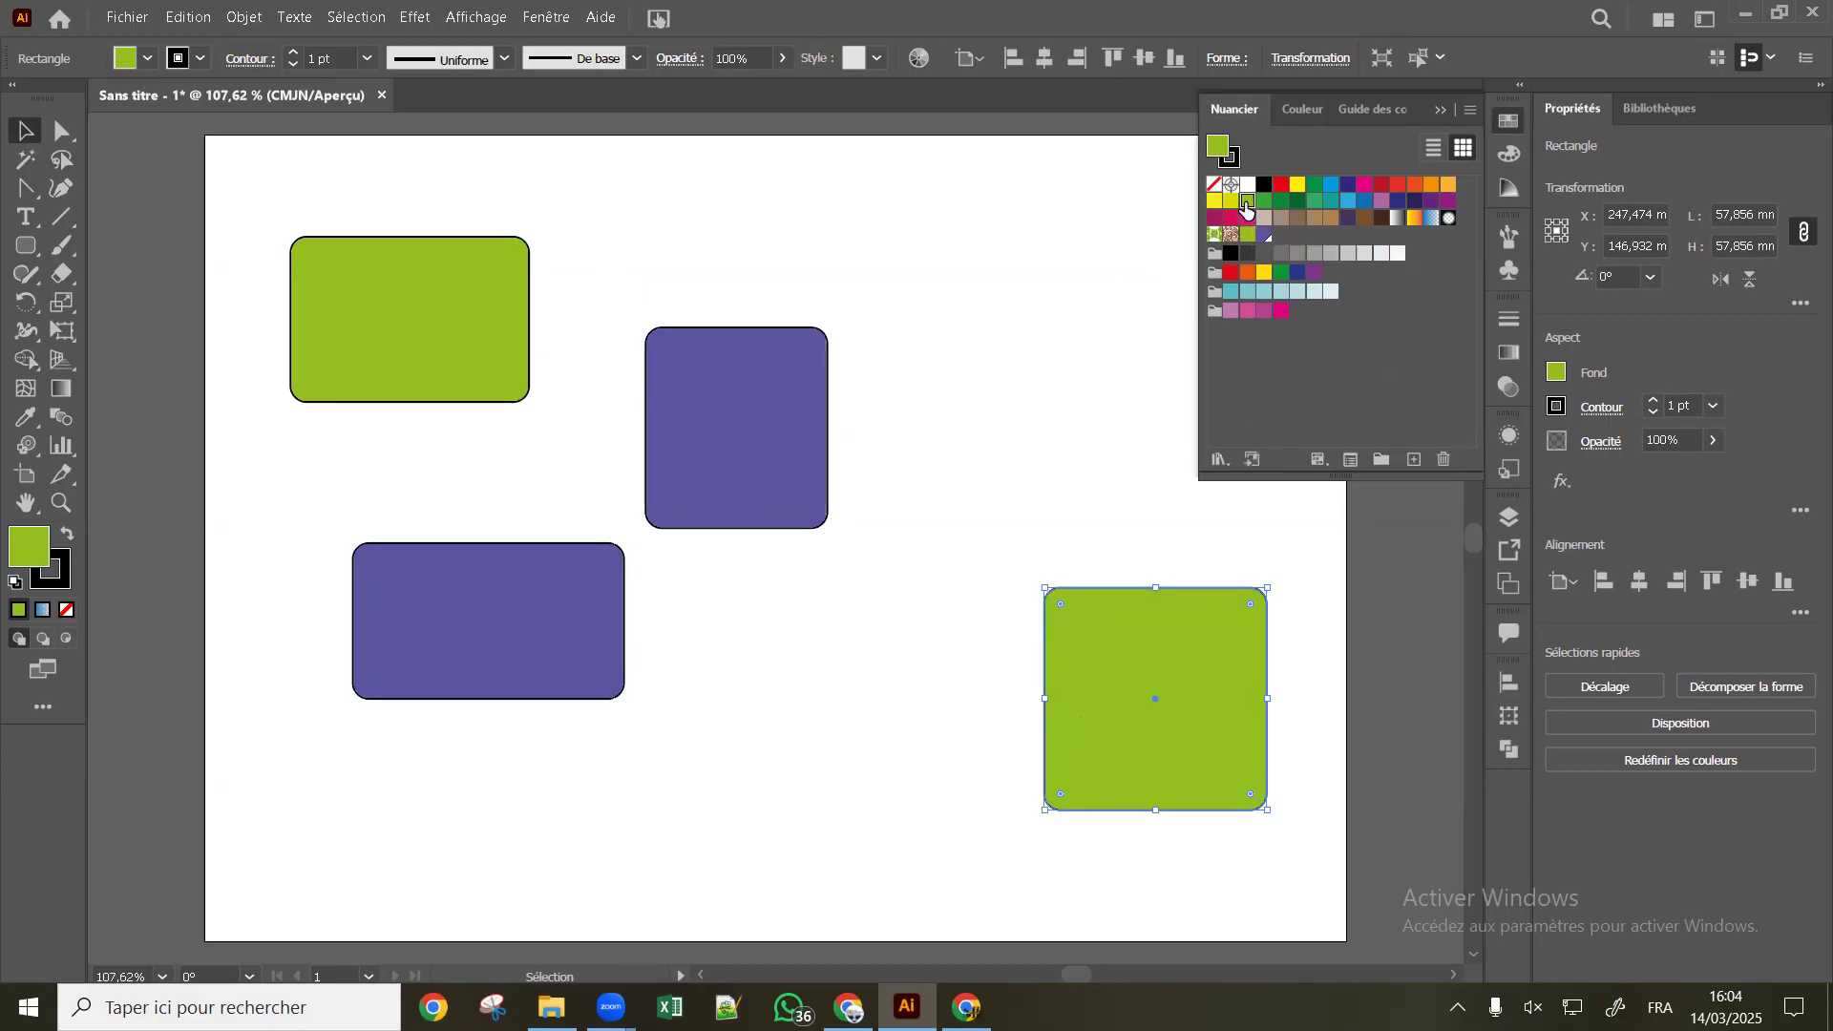
Edit the lime green swatch with the square selected, raising its cyan to get a deeper green, and apply it
double_click(1247, 208)
left_click_drag(902, 471, 971, 472)
left_click(914, 654)
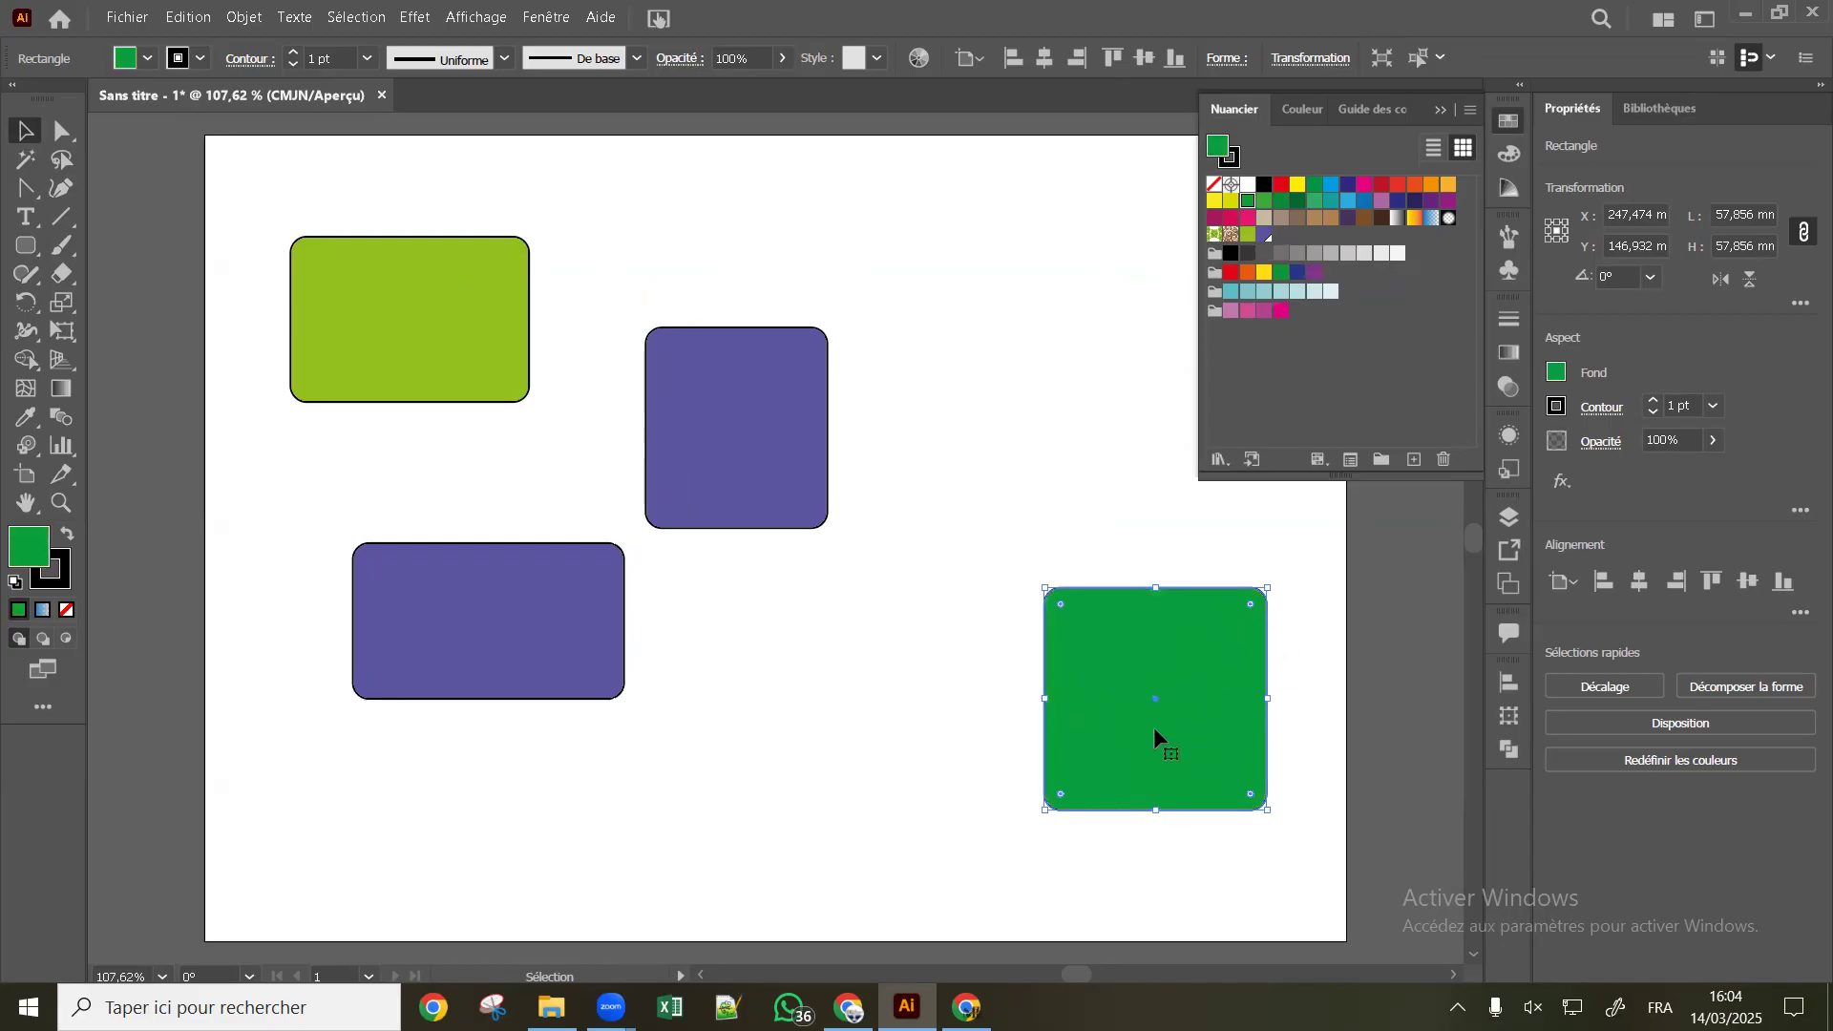
Edit the global test swatch with the purple square selected, lowering its cyan to 27%, and apply the change
left_click(723, 456)
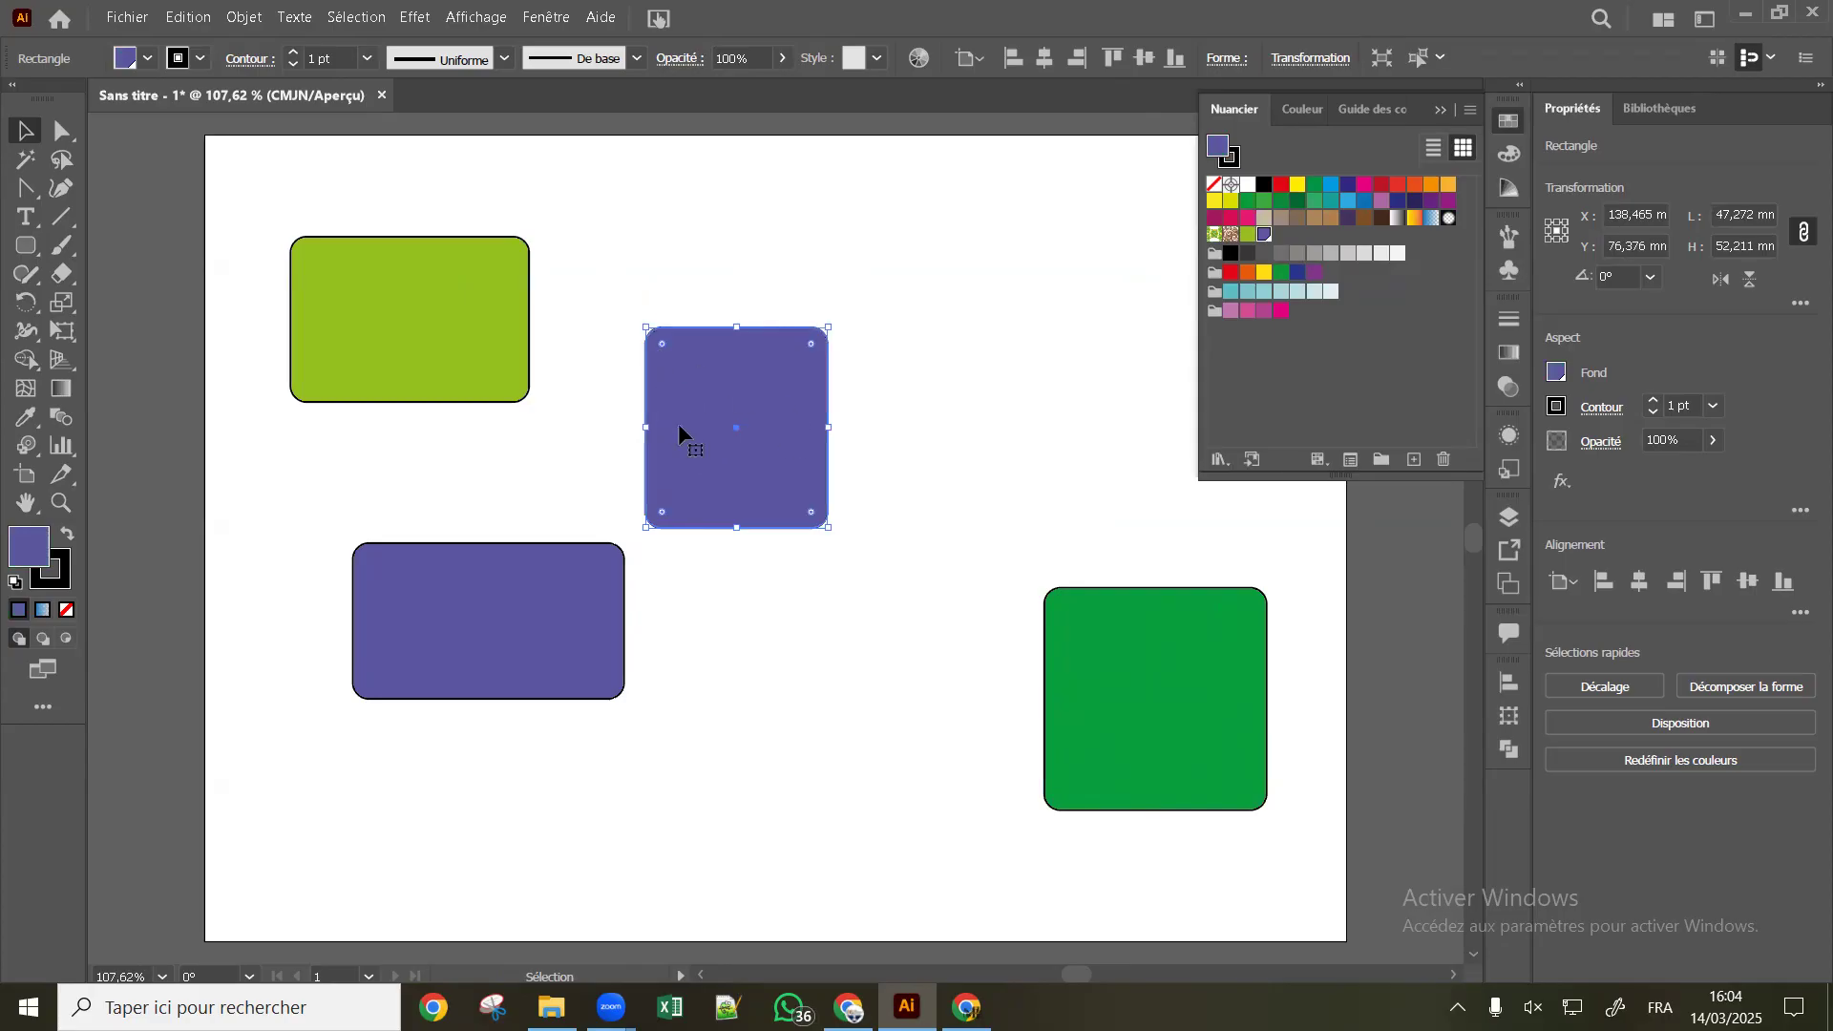
double_click(1265, 234)
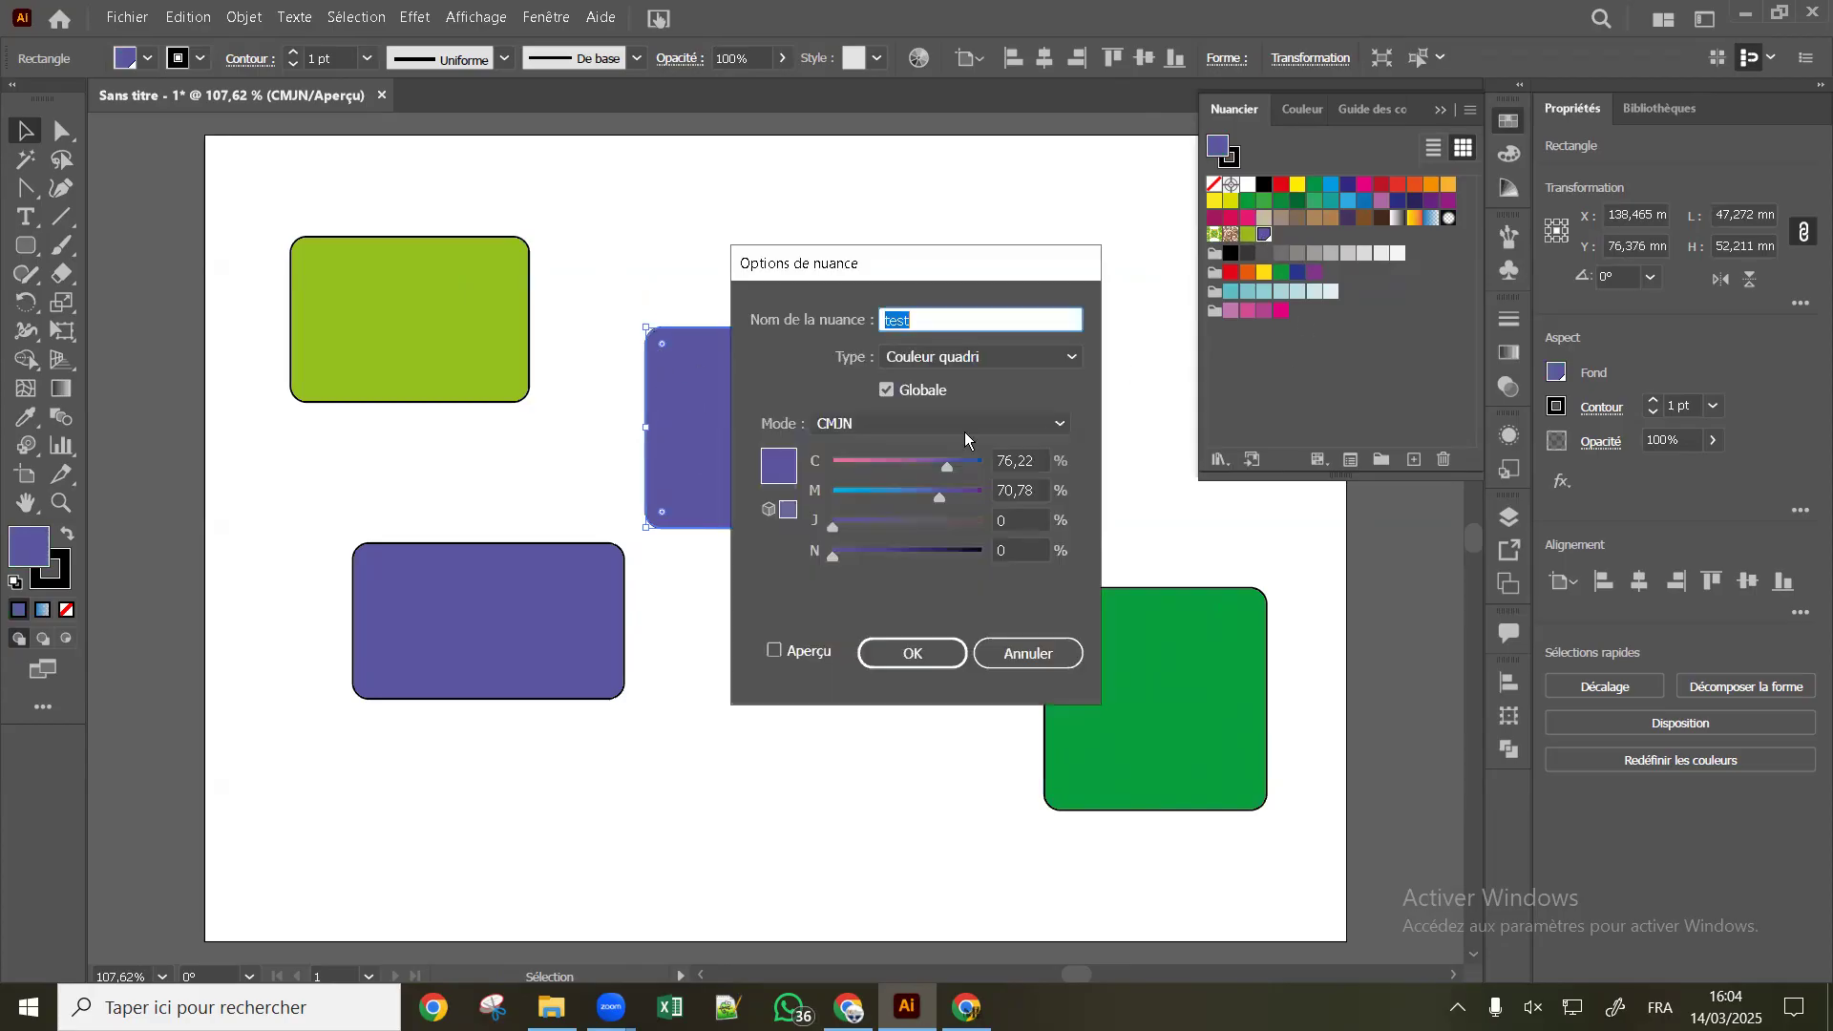
left_click_drag(941, 469, 871, 469)
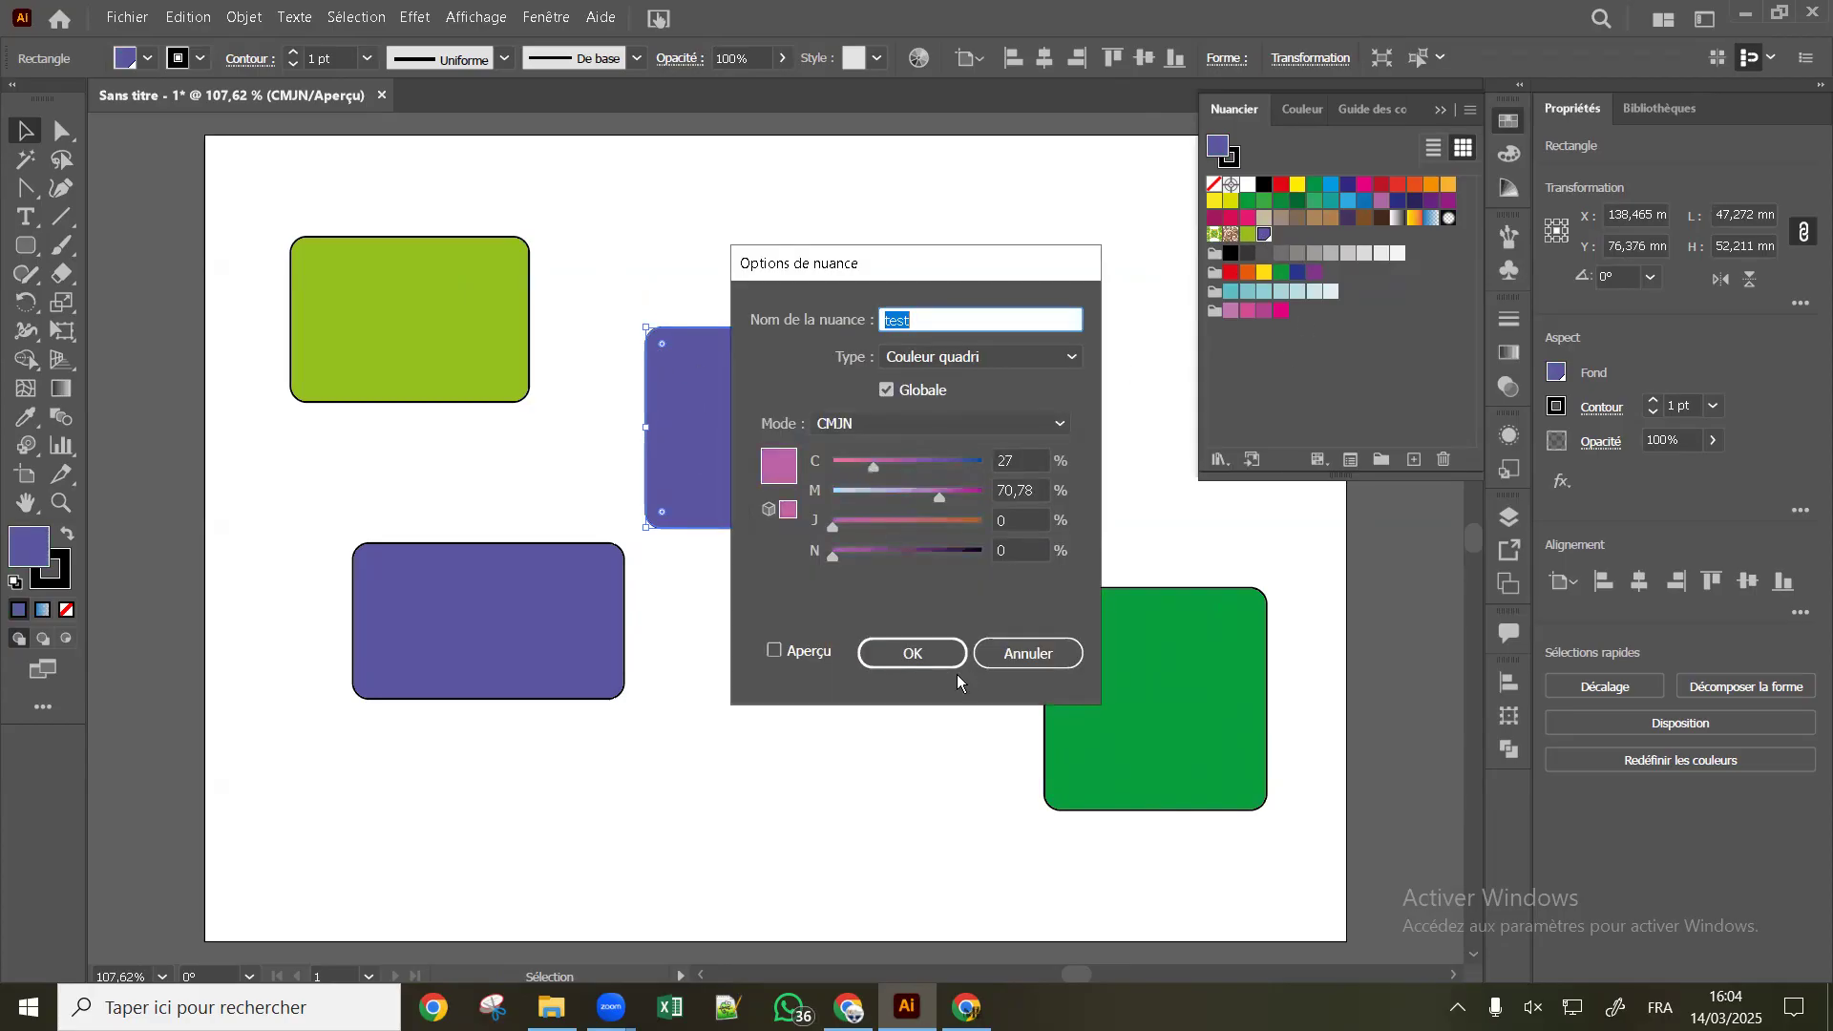
left_click(918, 659)
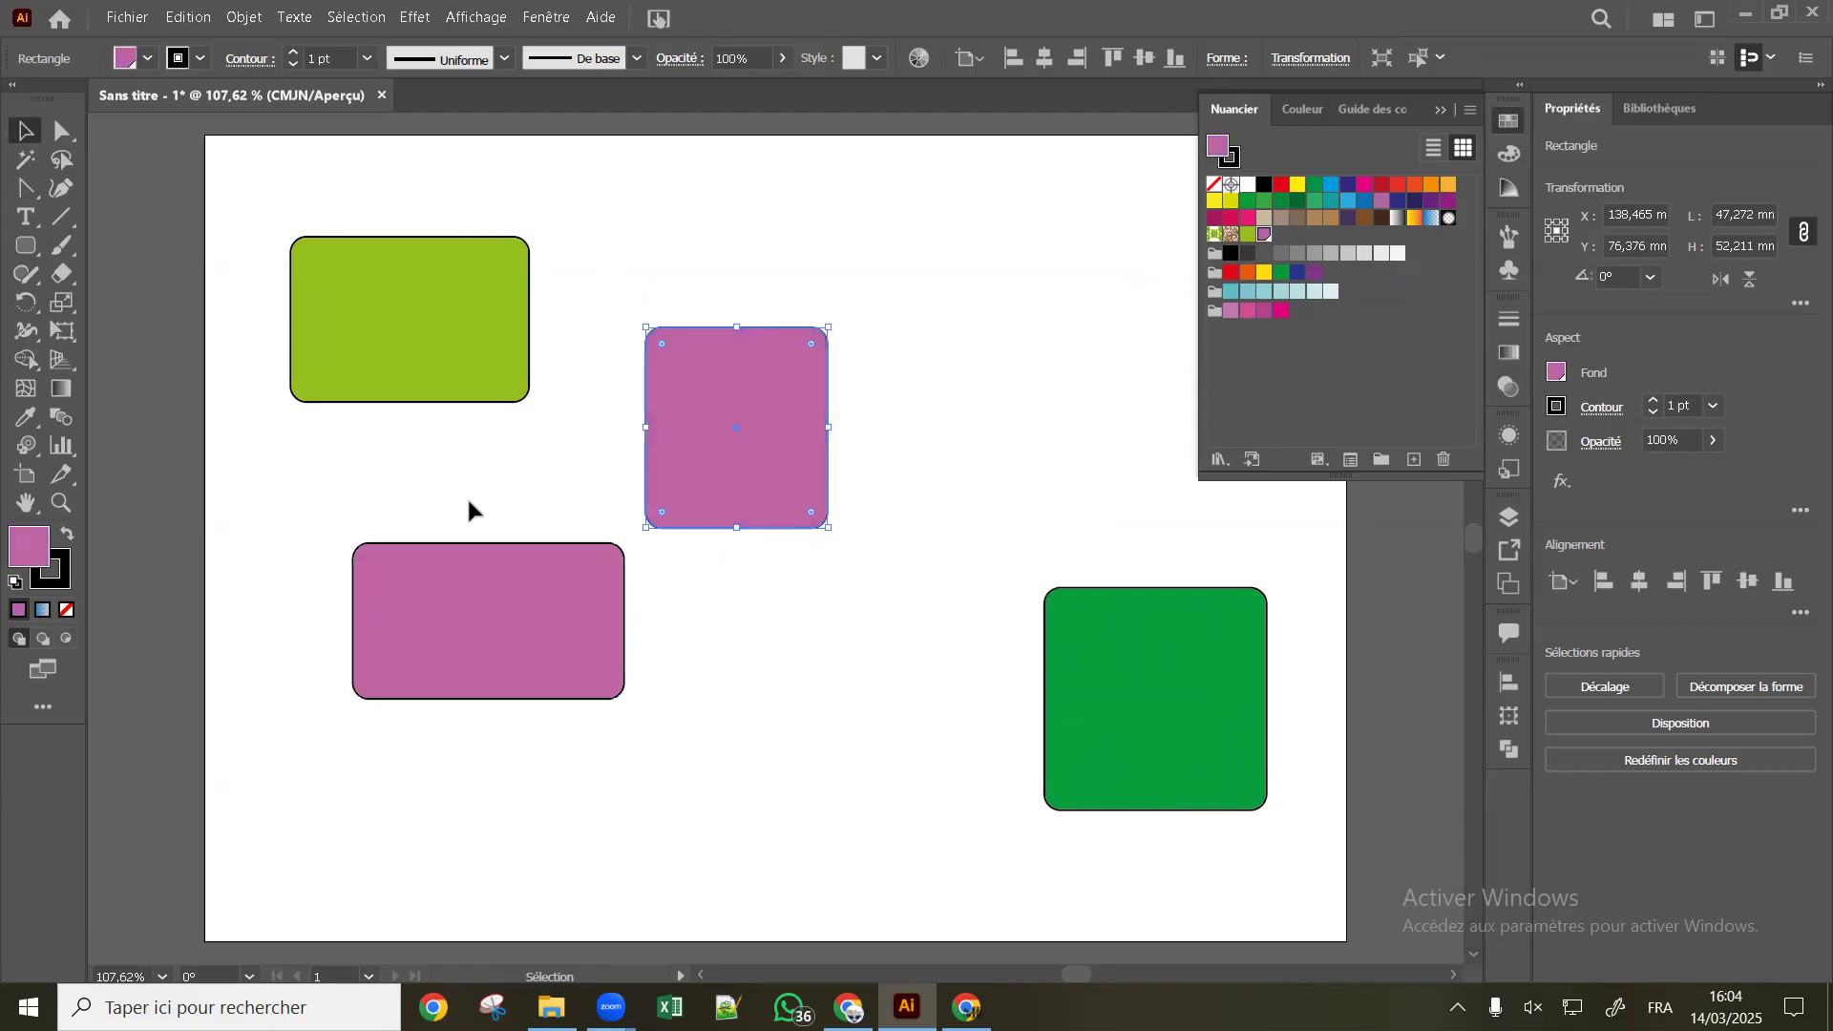
Fill the selected middle square with the lime green swatch and make that swatch global
left_click(1250, 235)
double_click(1249, 236)
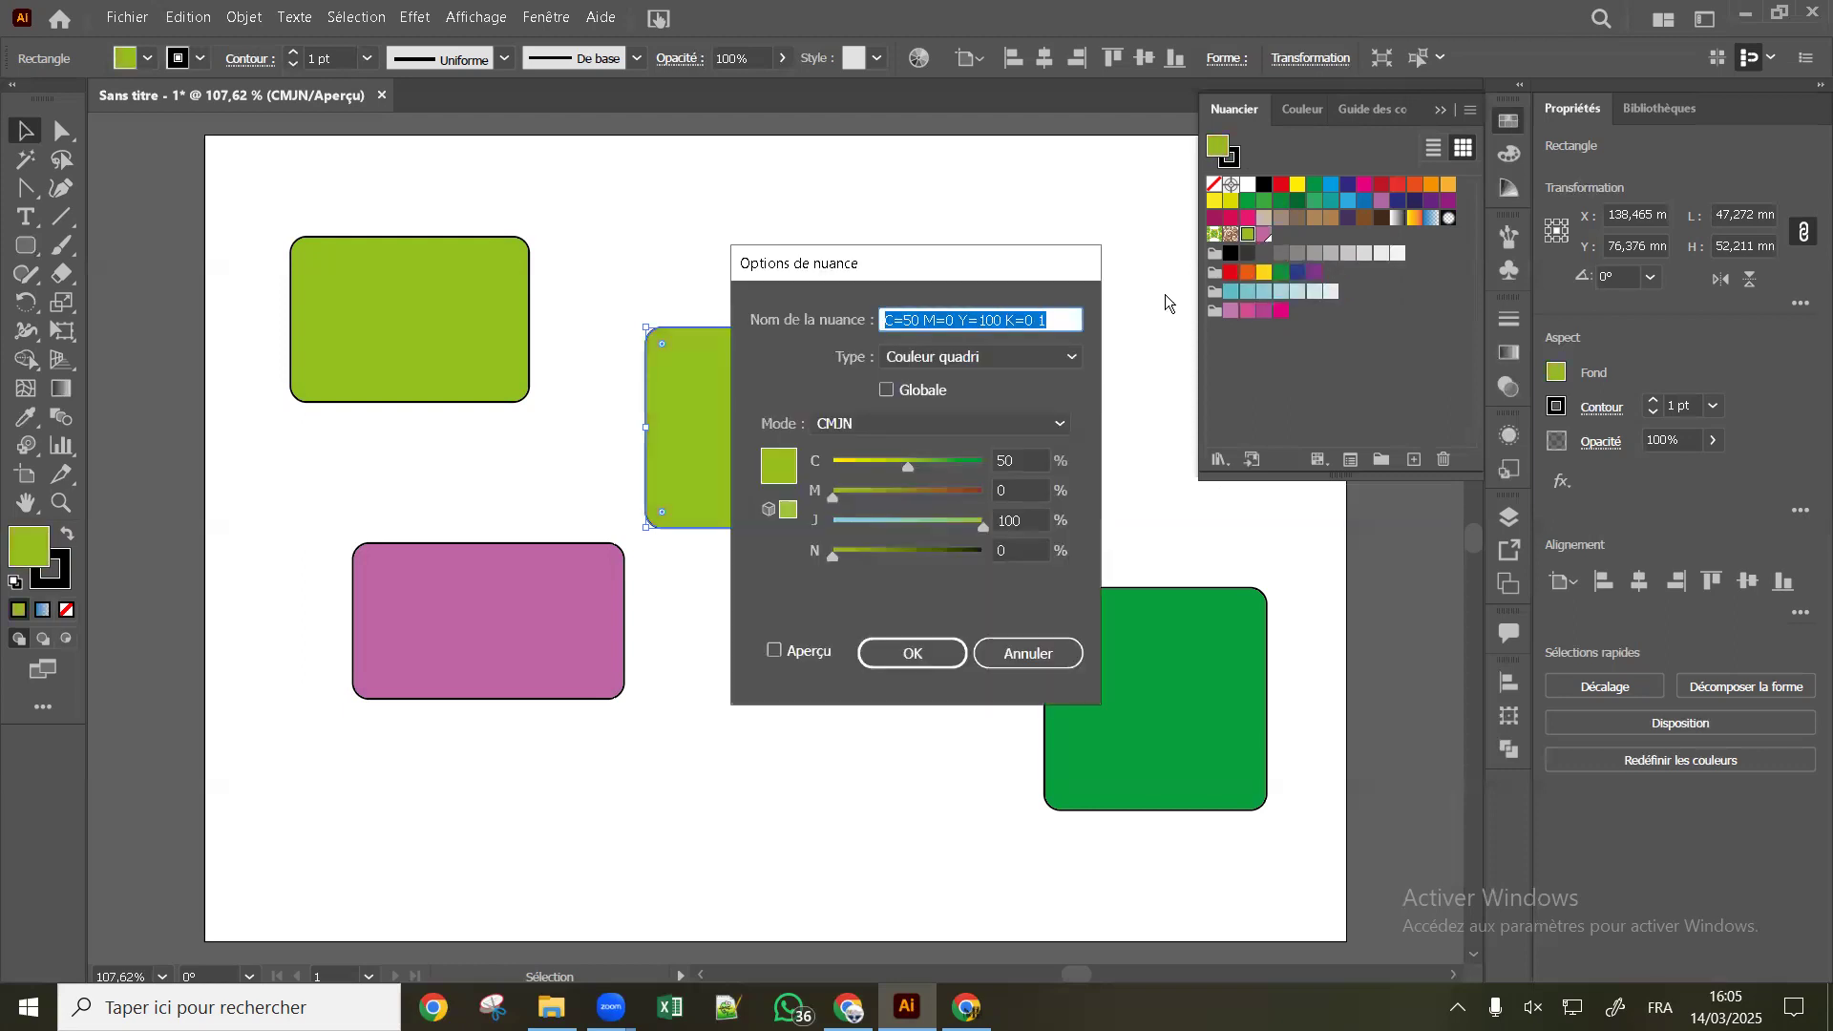
left_click(887, 391)
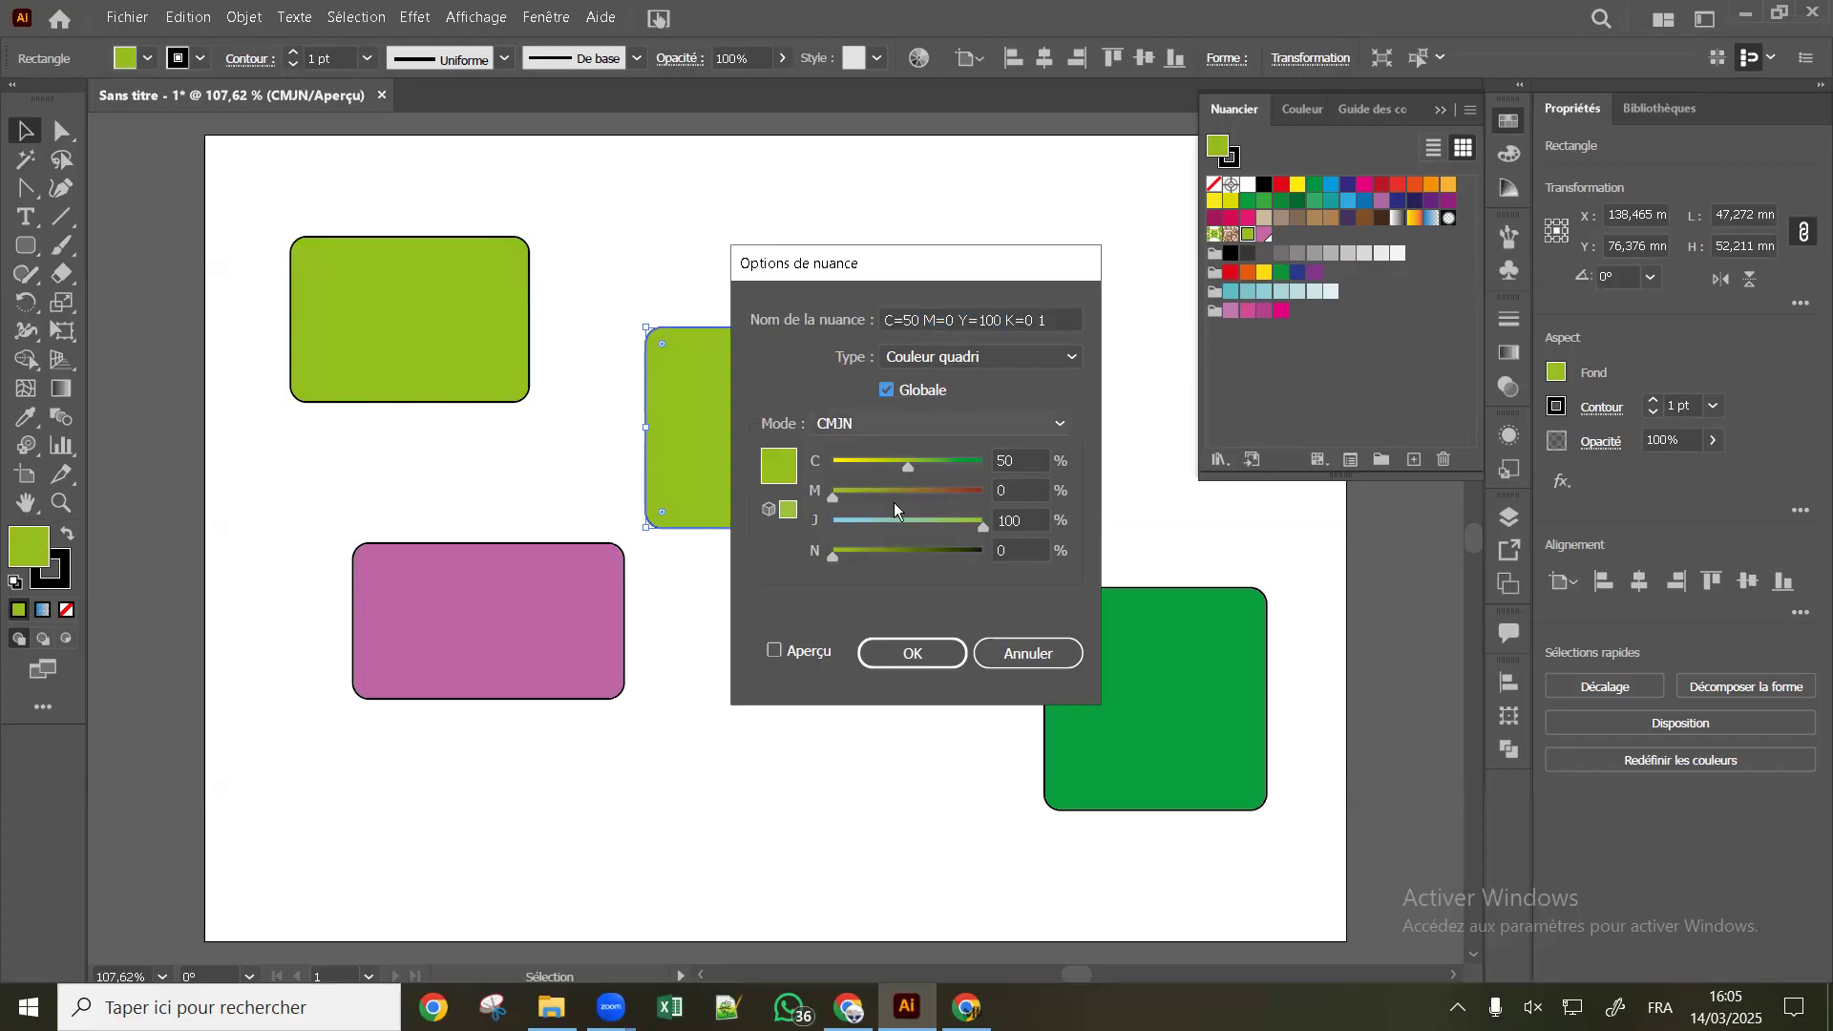
left_click(912, 654)
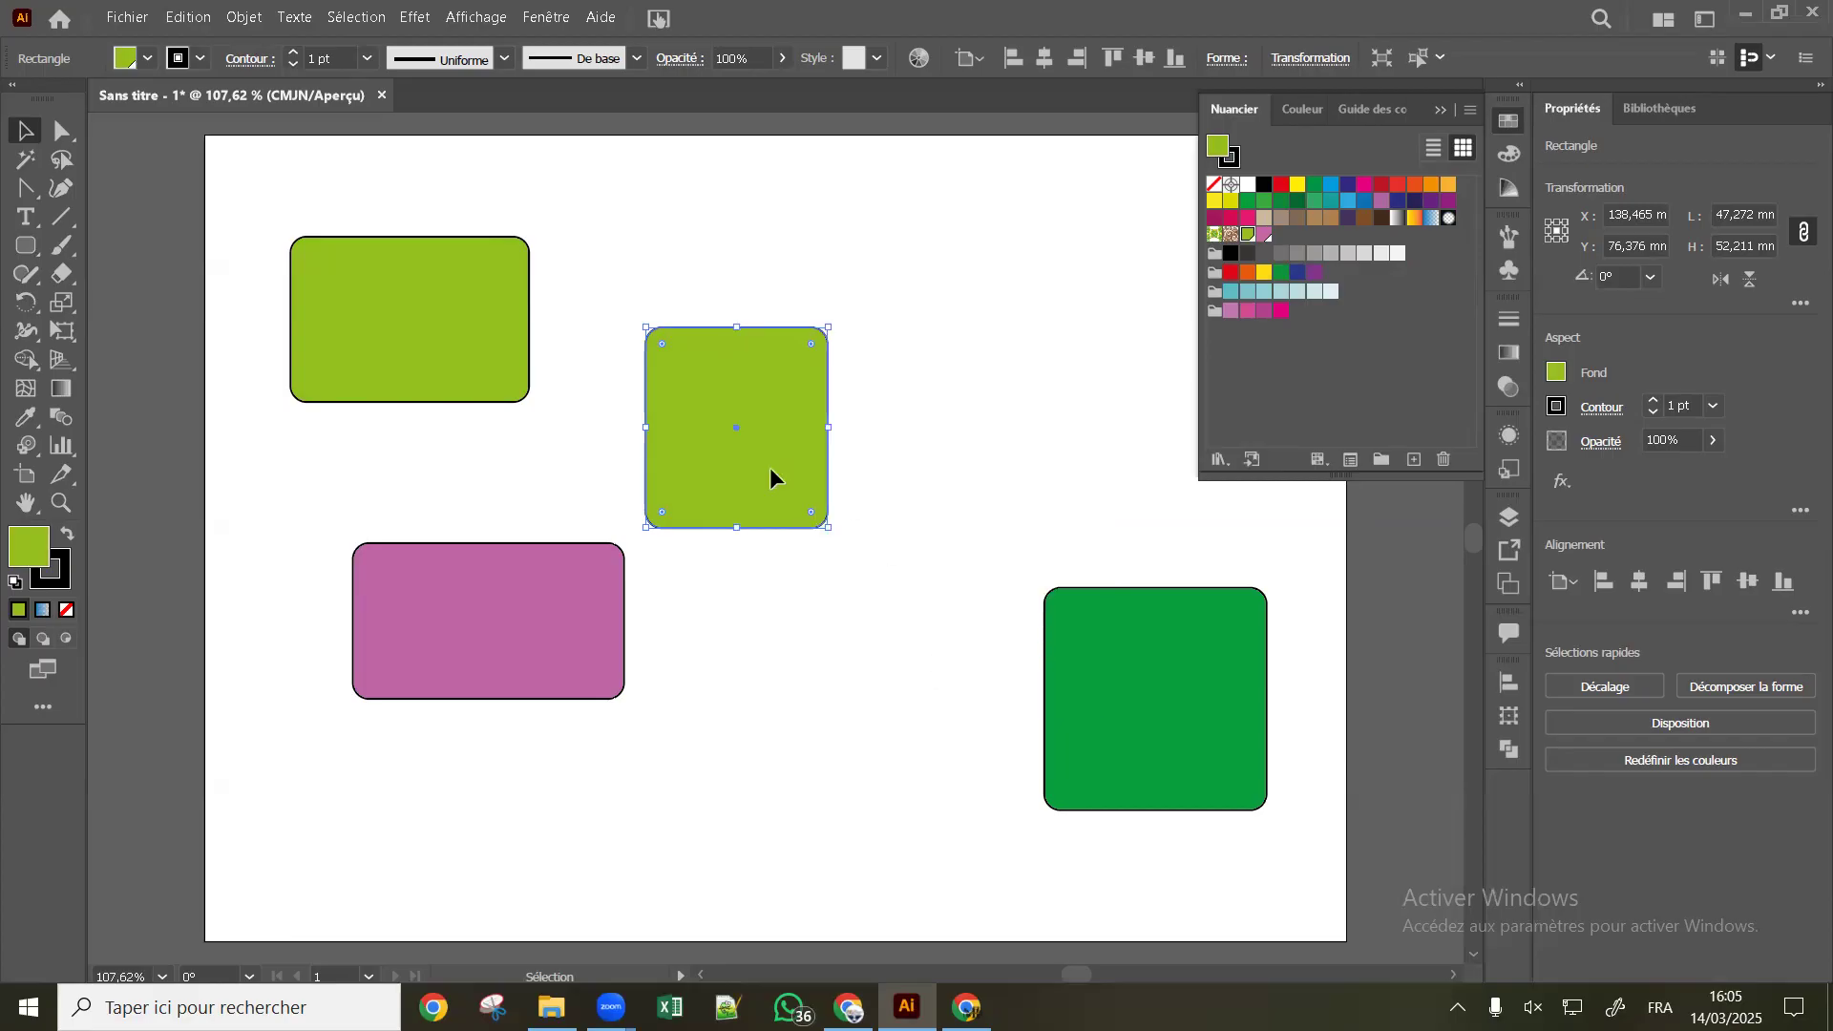
Fill the lower left rectangle with the global lime green swatch and set the swatch's magenta to 71%
left_click(524, 589)
left_click(1248, 234)
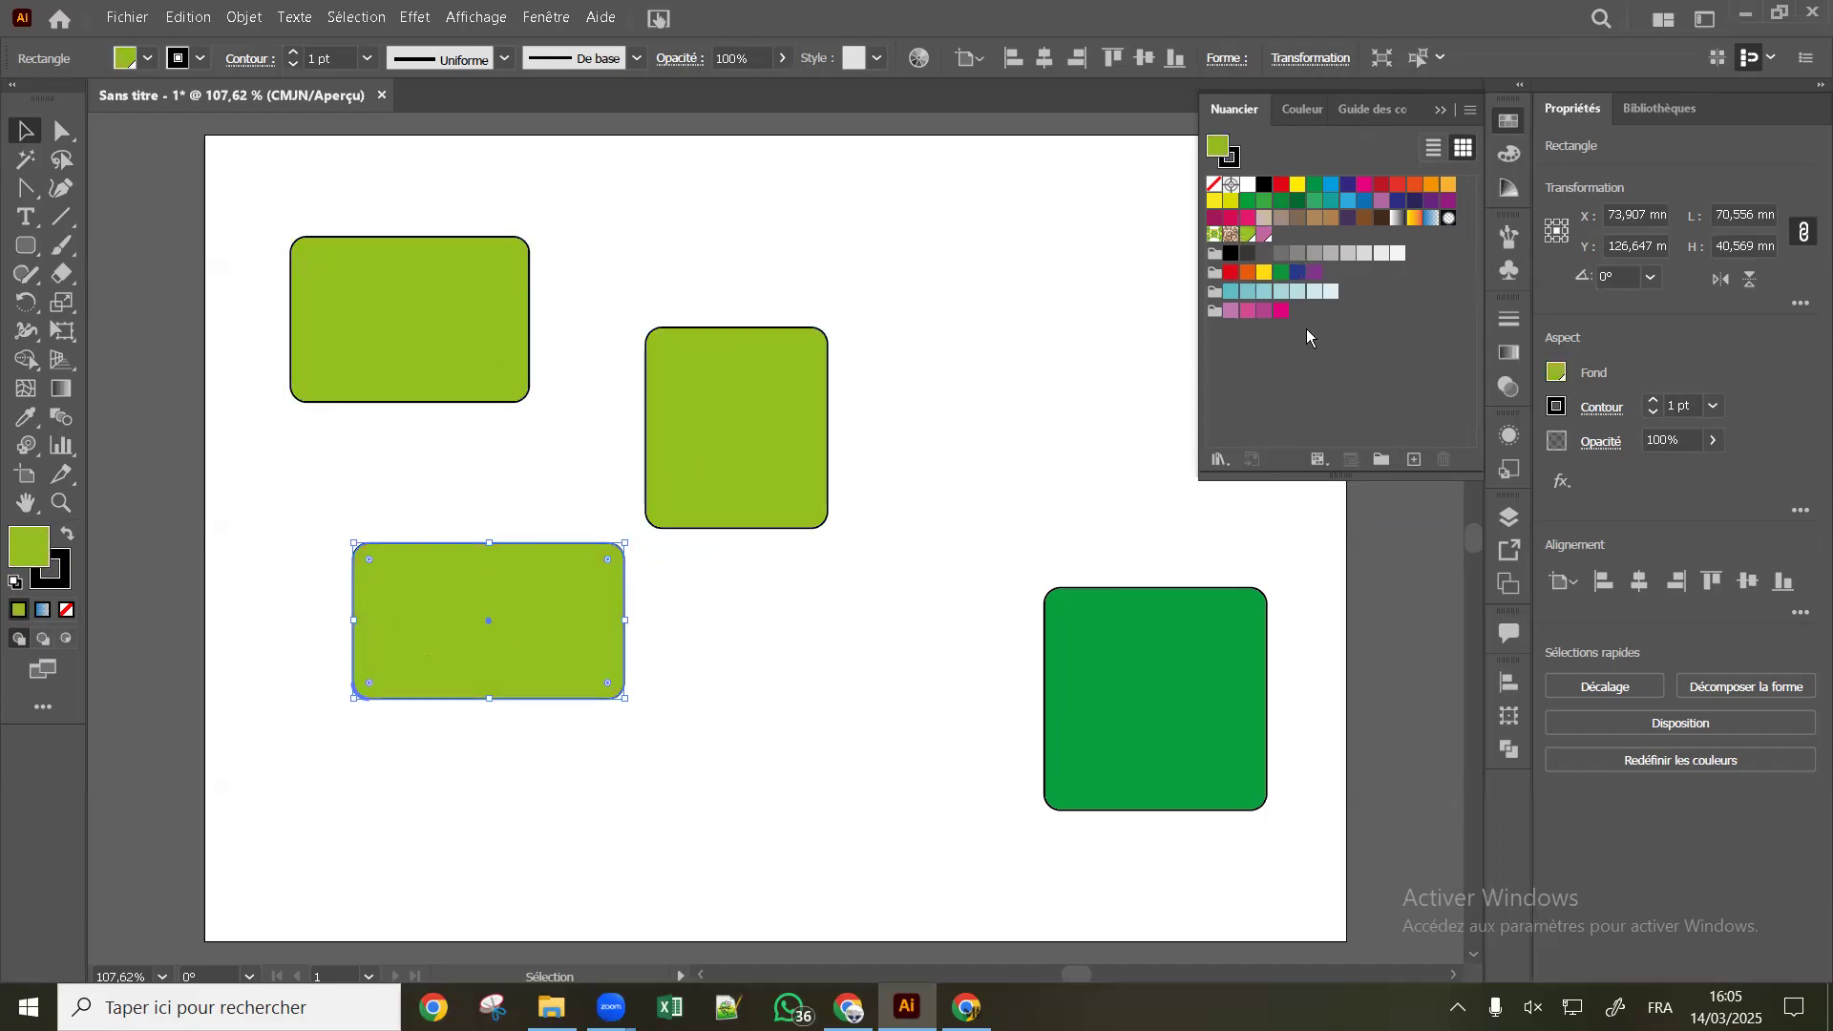
double_click(1247, 234)
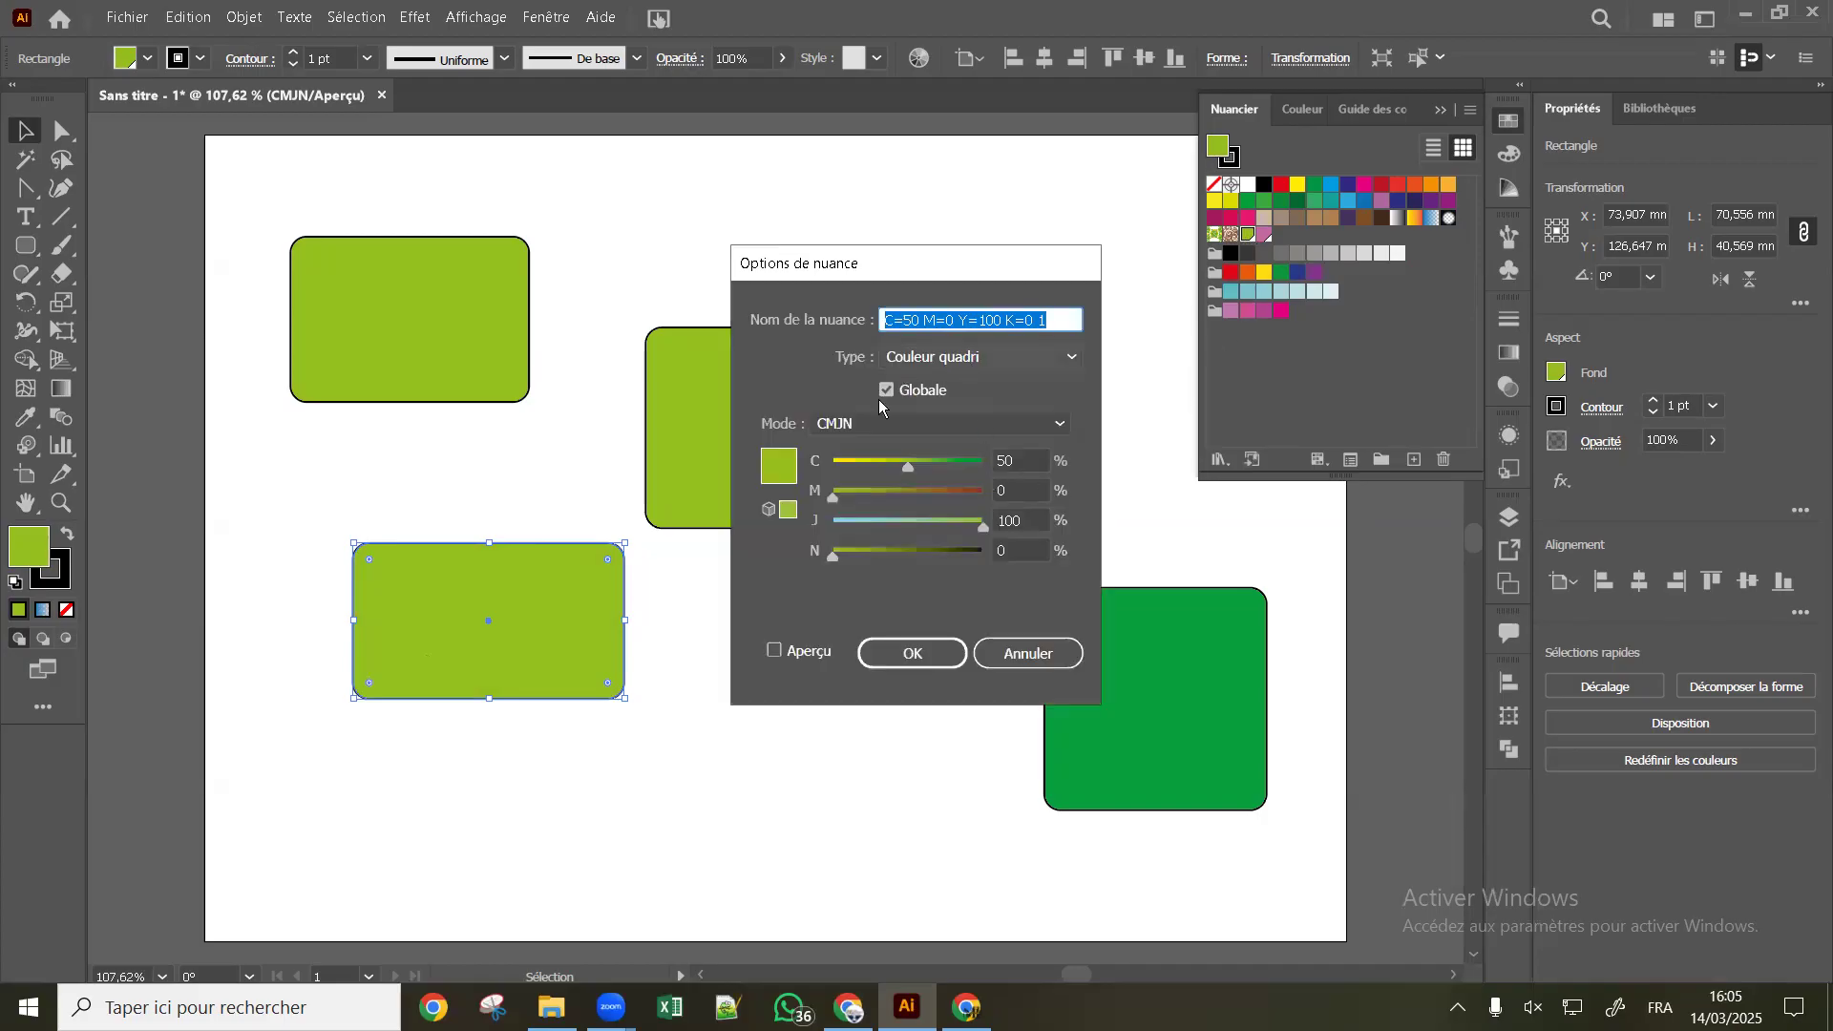
left_click_drag(836, 496, 945, 497)
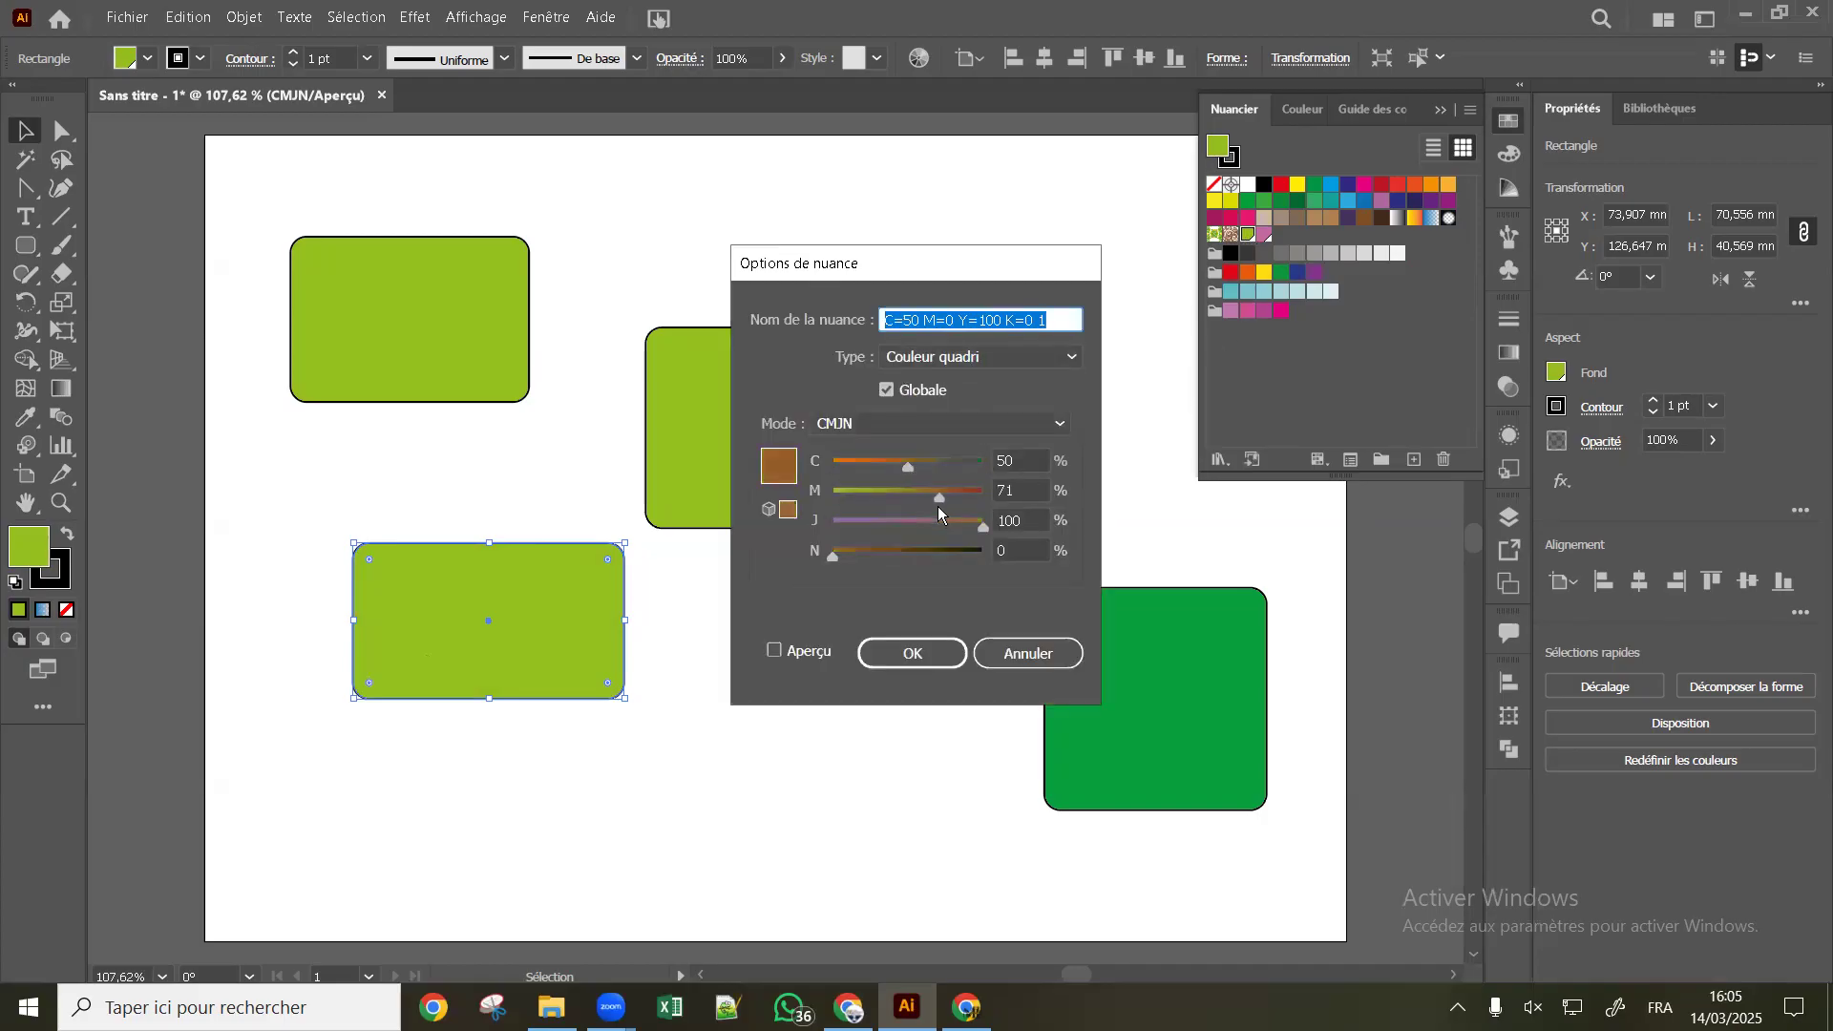
left_click(911, 654)
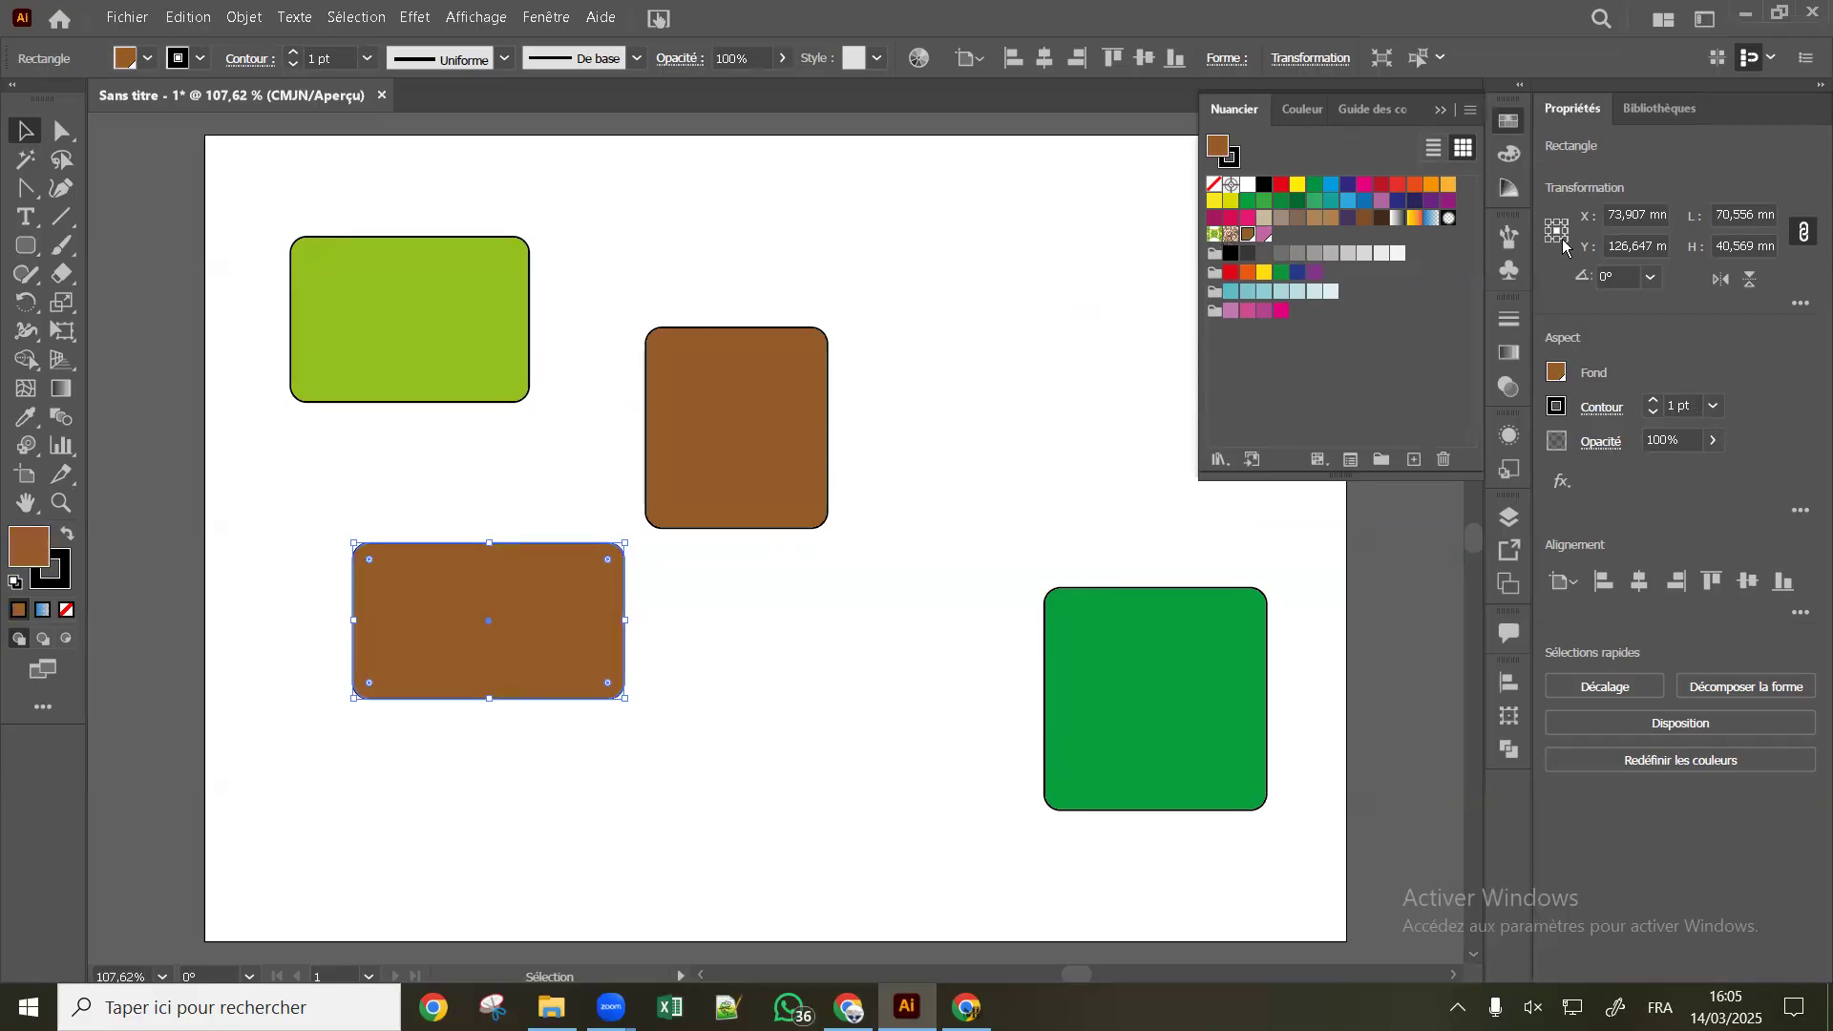
Create a colour group named perso from the selected artwork
left_click(1428, 371)
left_click(1380, 460)
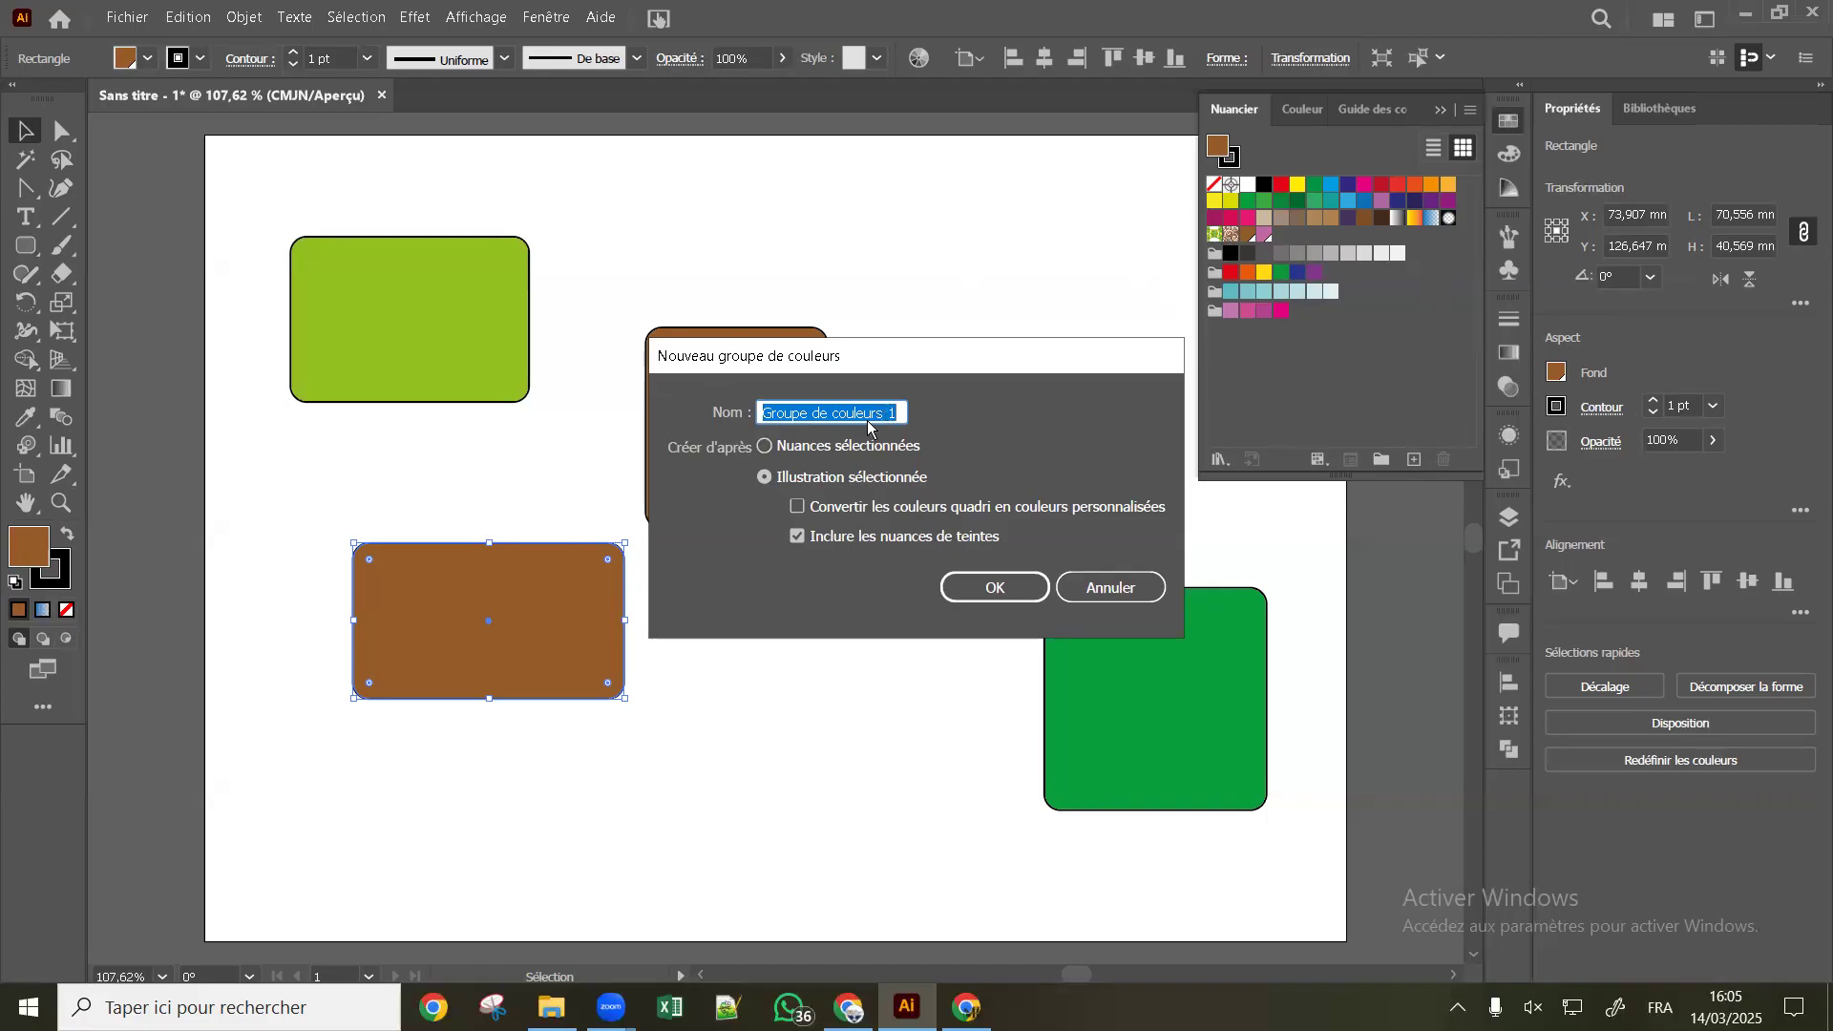
type("perso")
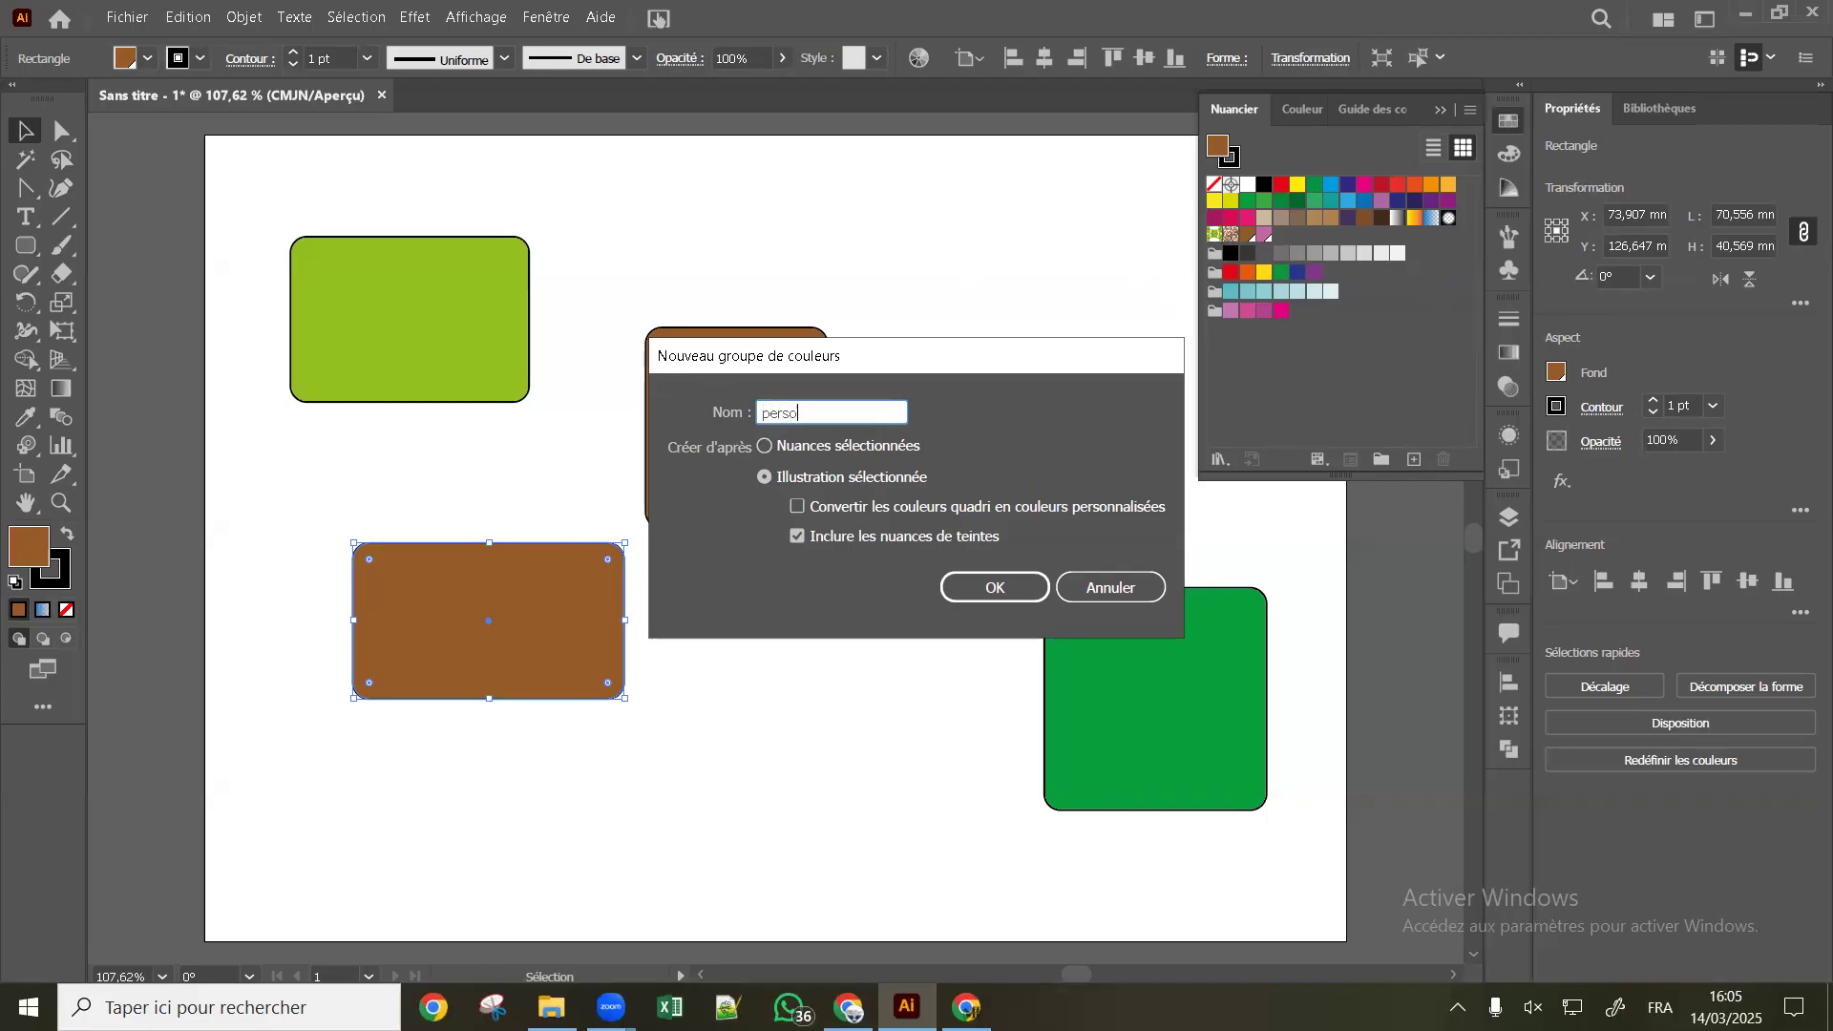
left_click(1006, 596)
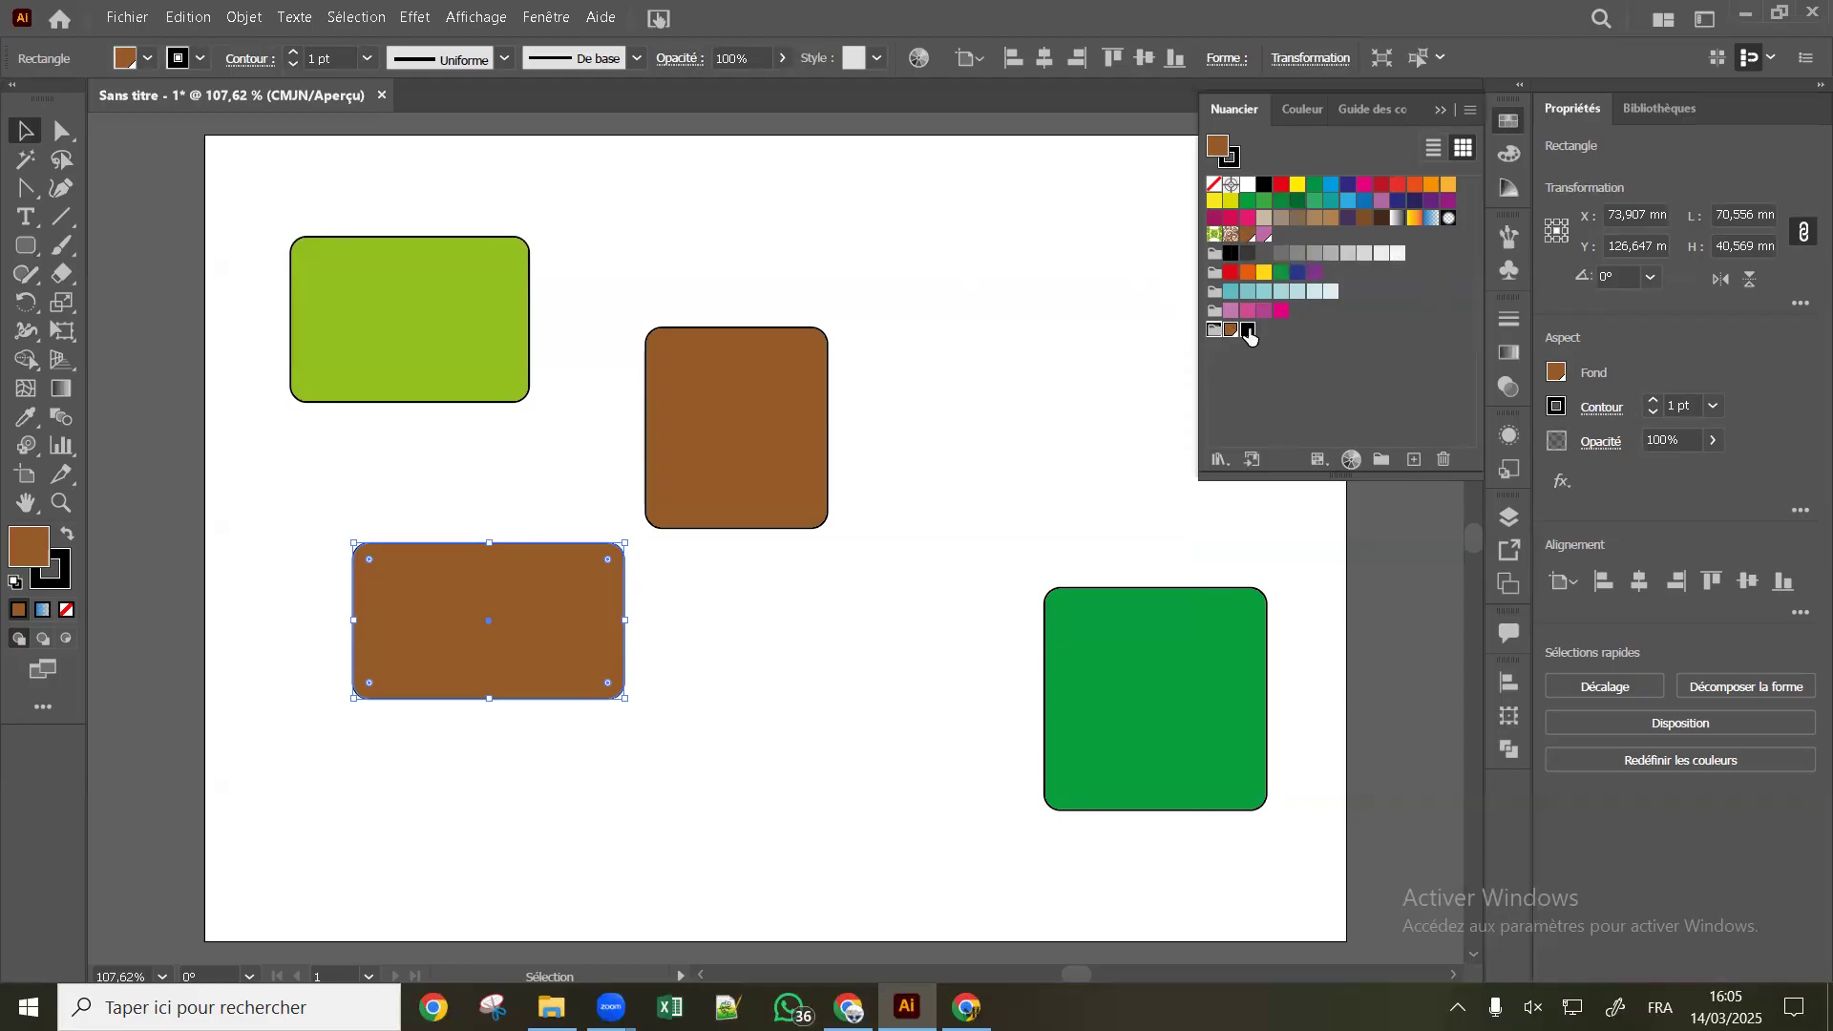
Undo an accidental deletion of the perso group and delete its black and brown swatches
left_click_drag(1245, 331, 1445, 460)
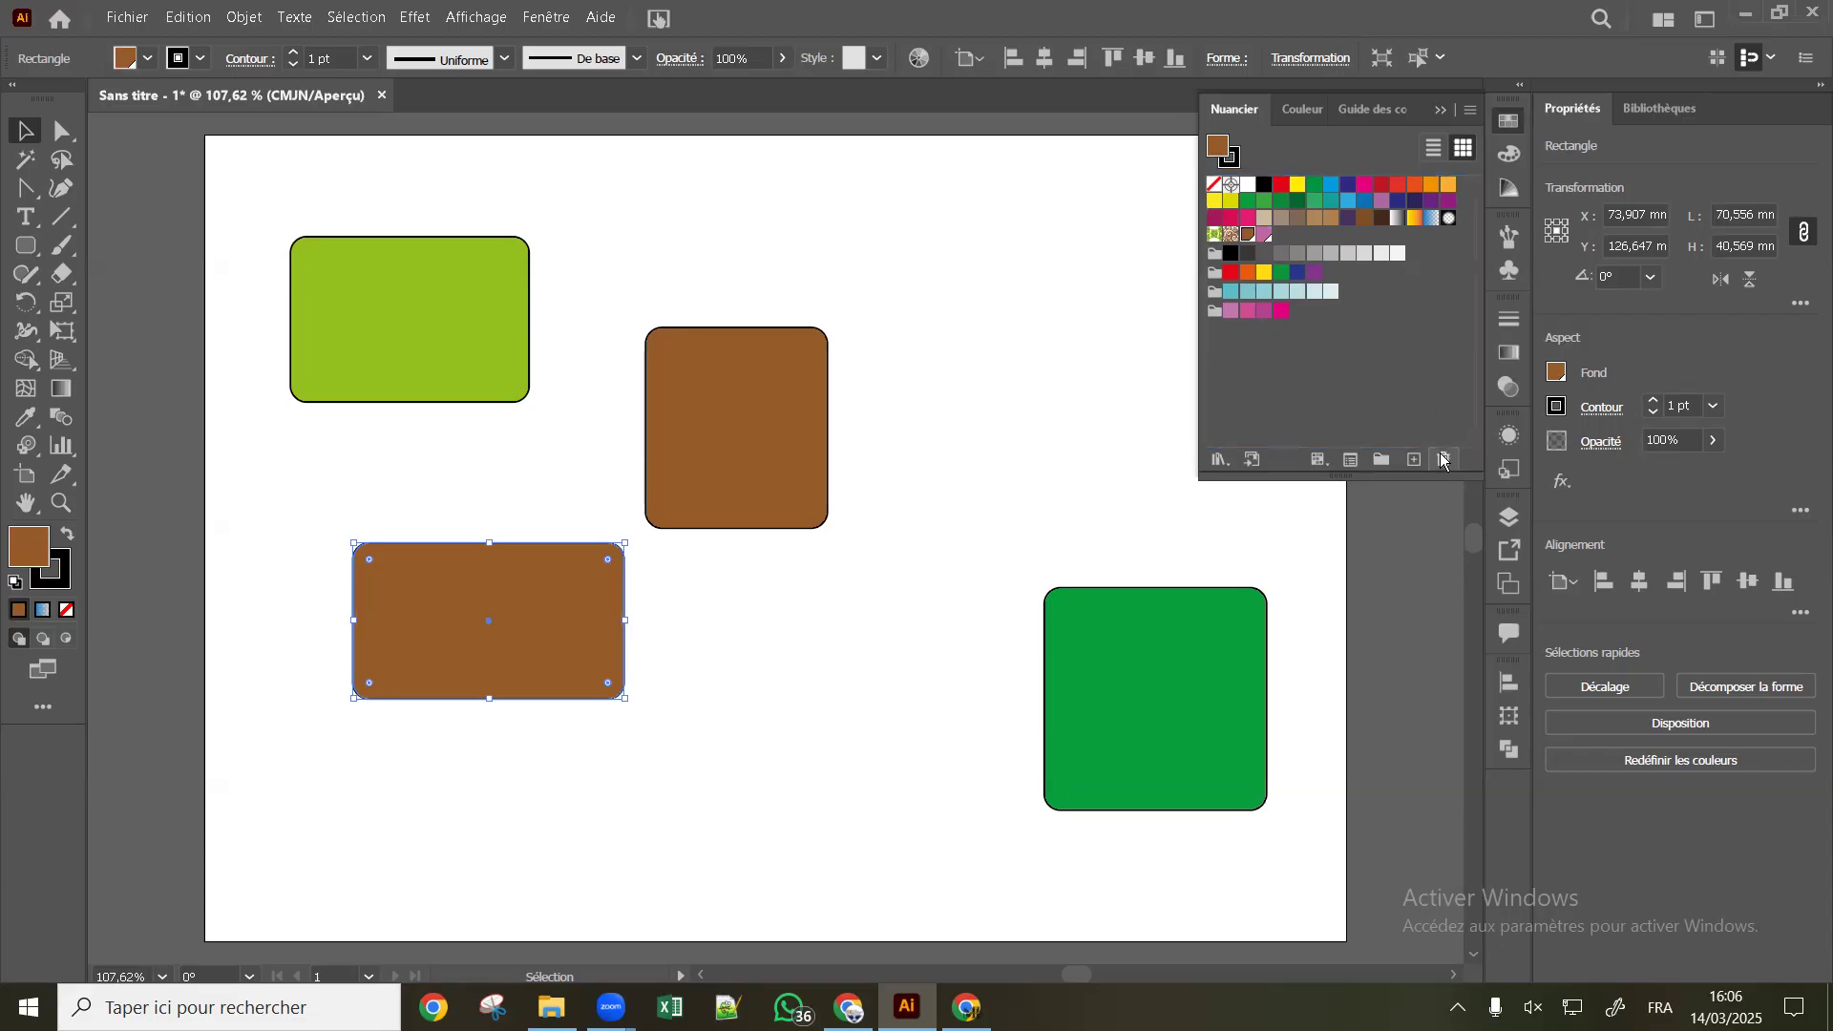
key("ctrl+z")
left_click_drag(1243, 337, 1442, 457)
left_click_drag(1231, 332, 1414, 439)
left_click_drag(1457, 478, 1444, 460)
Move a purple swatch, the pink test swatch and two teal-blue swatches from the Eau 2 group into the perso group
left_click_drag(1389, 210, 1223, 339)
left_click_drag(1247, 235, 1251, 333)
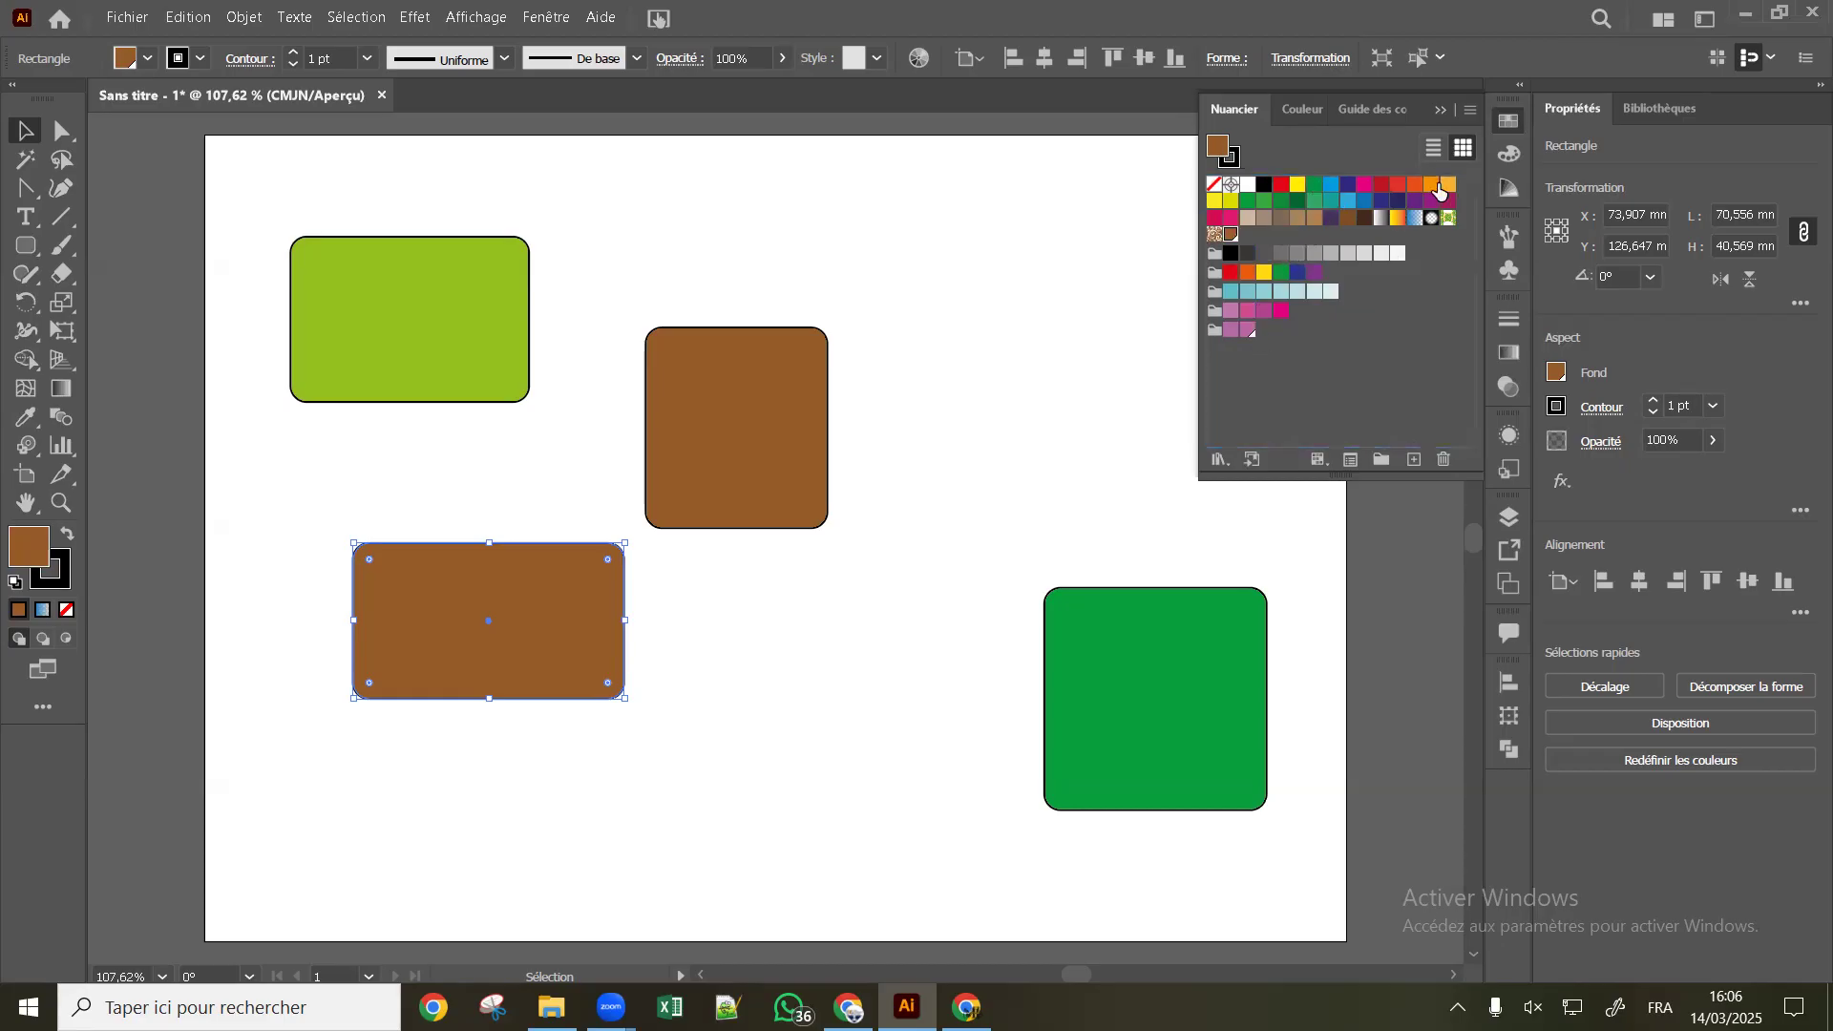
mouse_move(1232, 292)
left_mouse_down()
mouse_move(1256, 334)
mouse_move(1281, 332)
left_mouse_up()
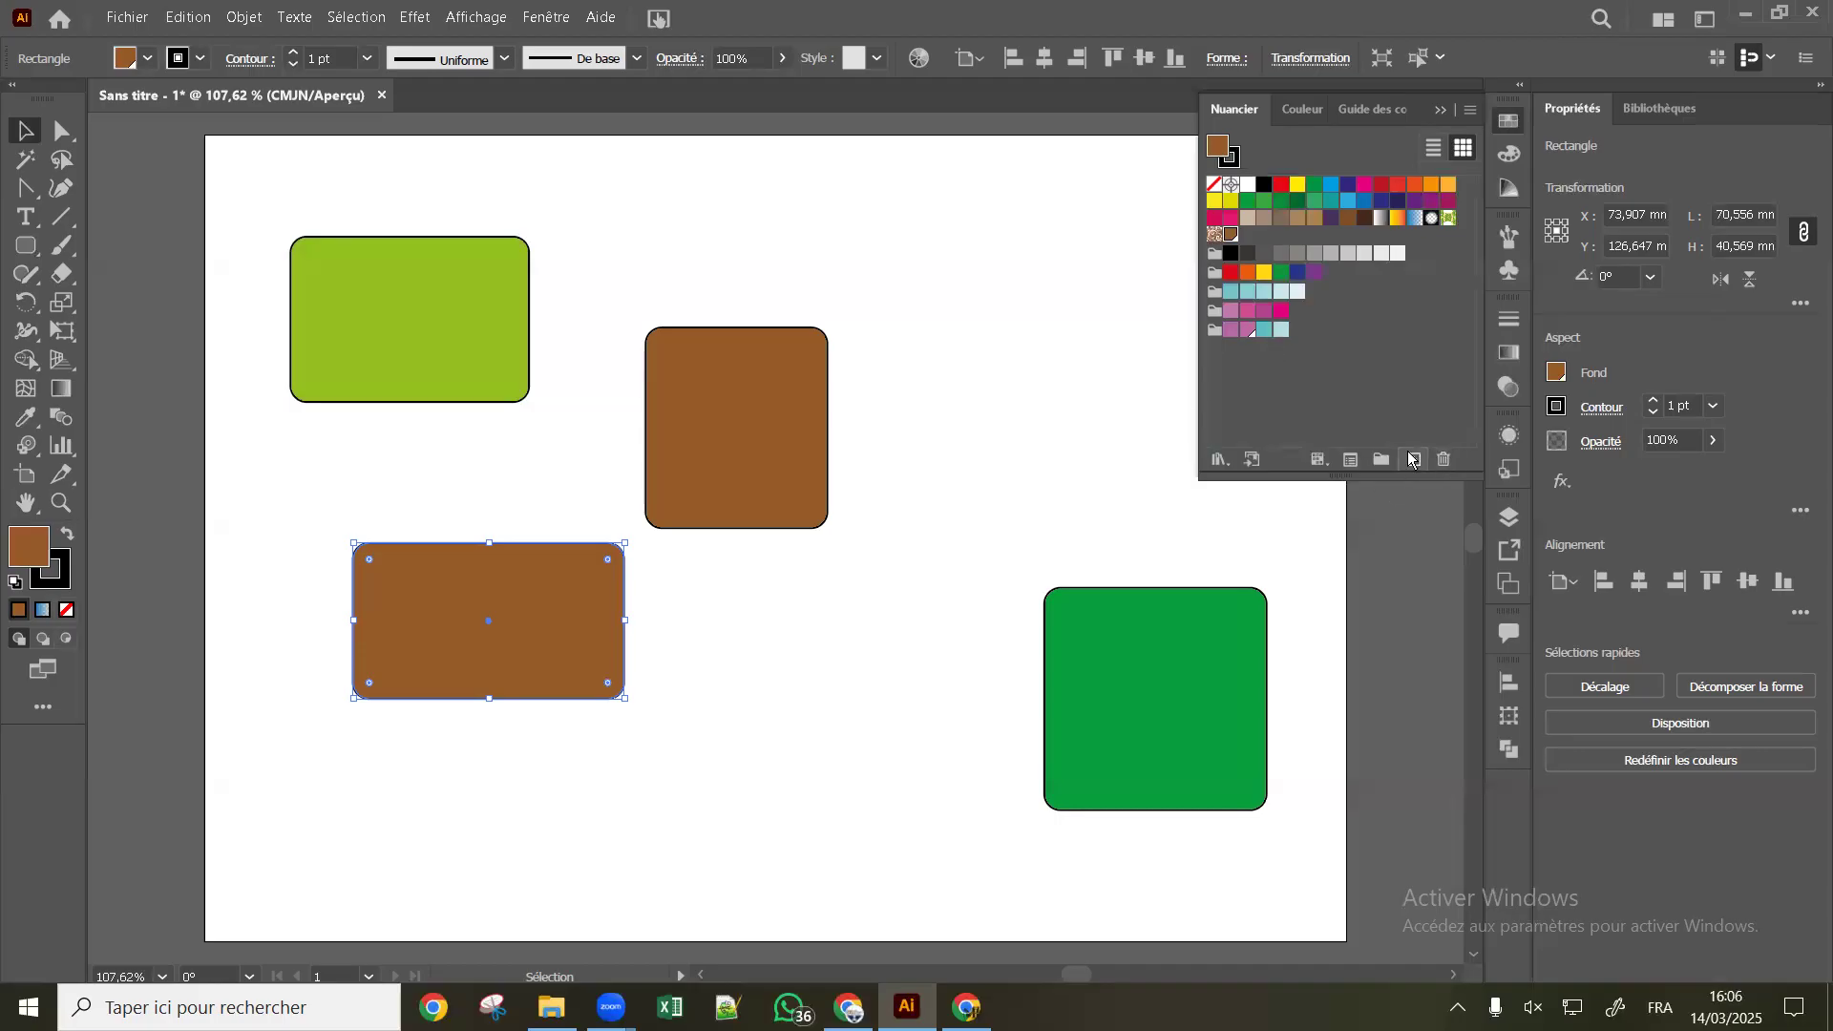
left_click(1350, 461)
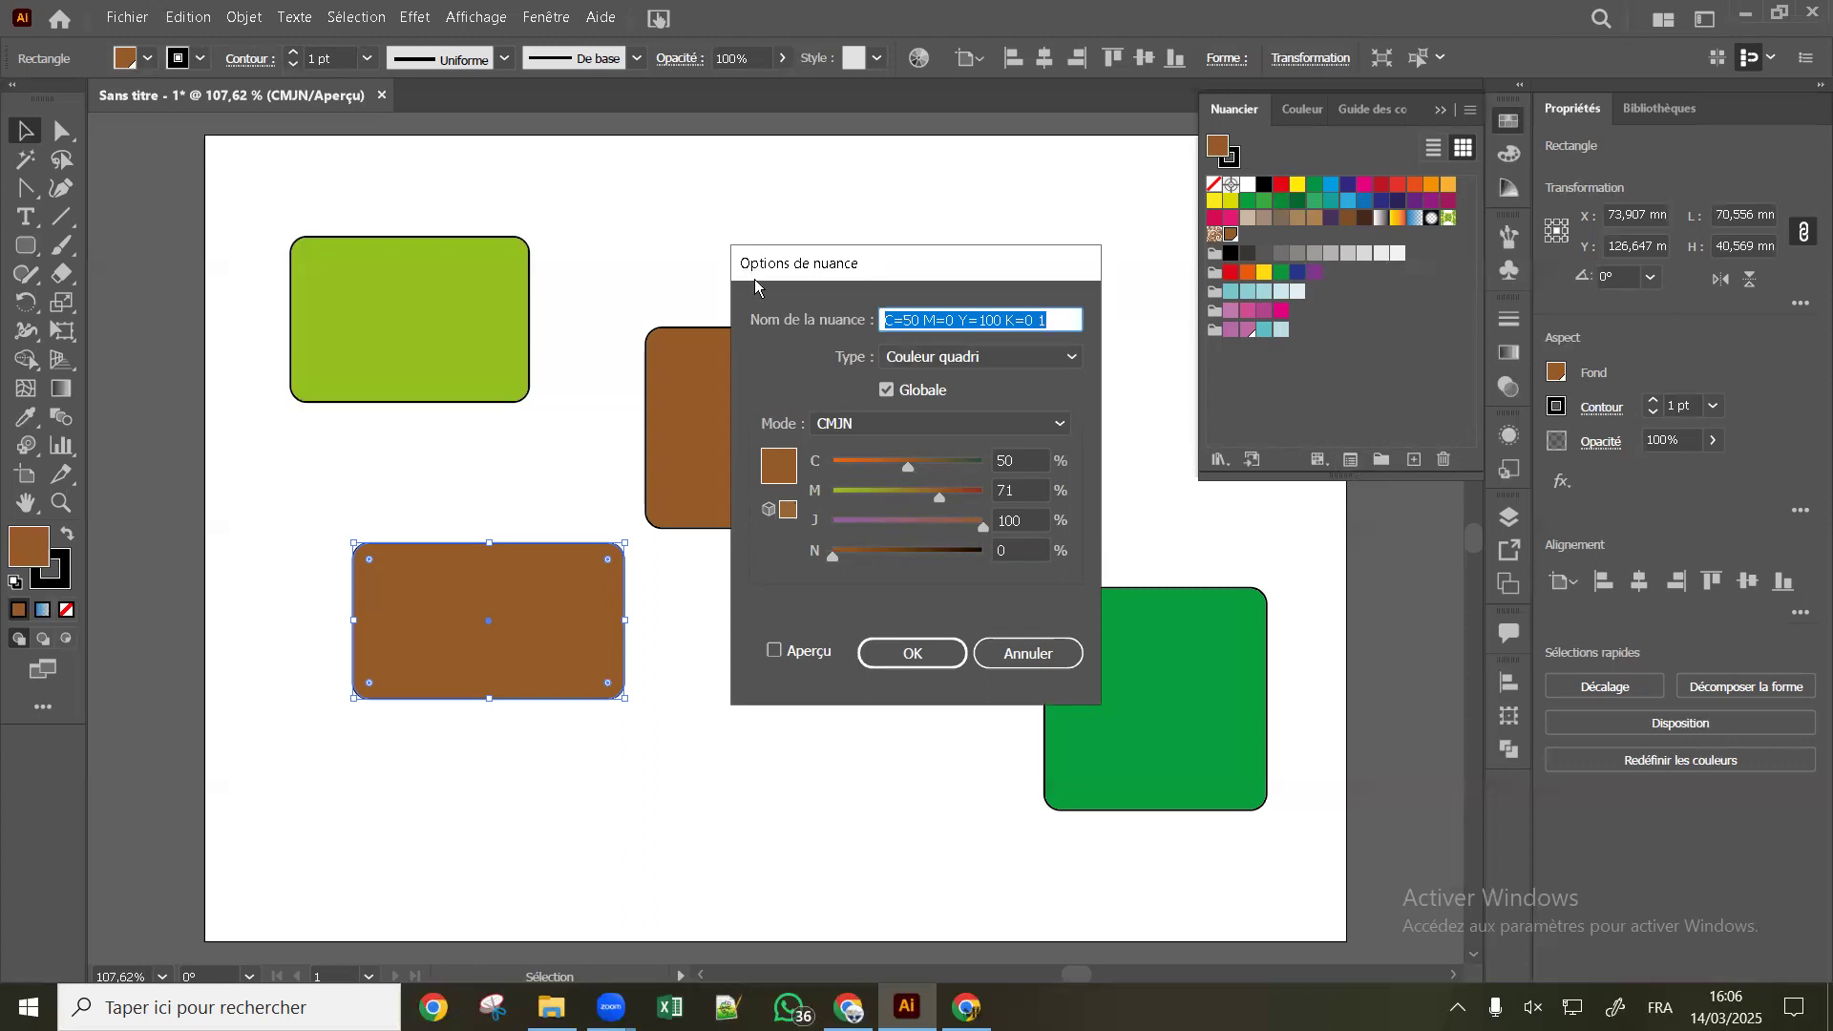
mouse_move(906, 465)
left_mouse_down()
mouse_move(871, 471)
mouse_move(894, 472)
left_mouse_up()
left_click(1021, 655)
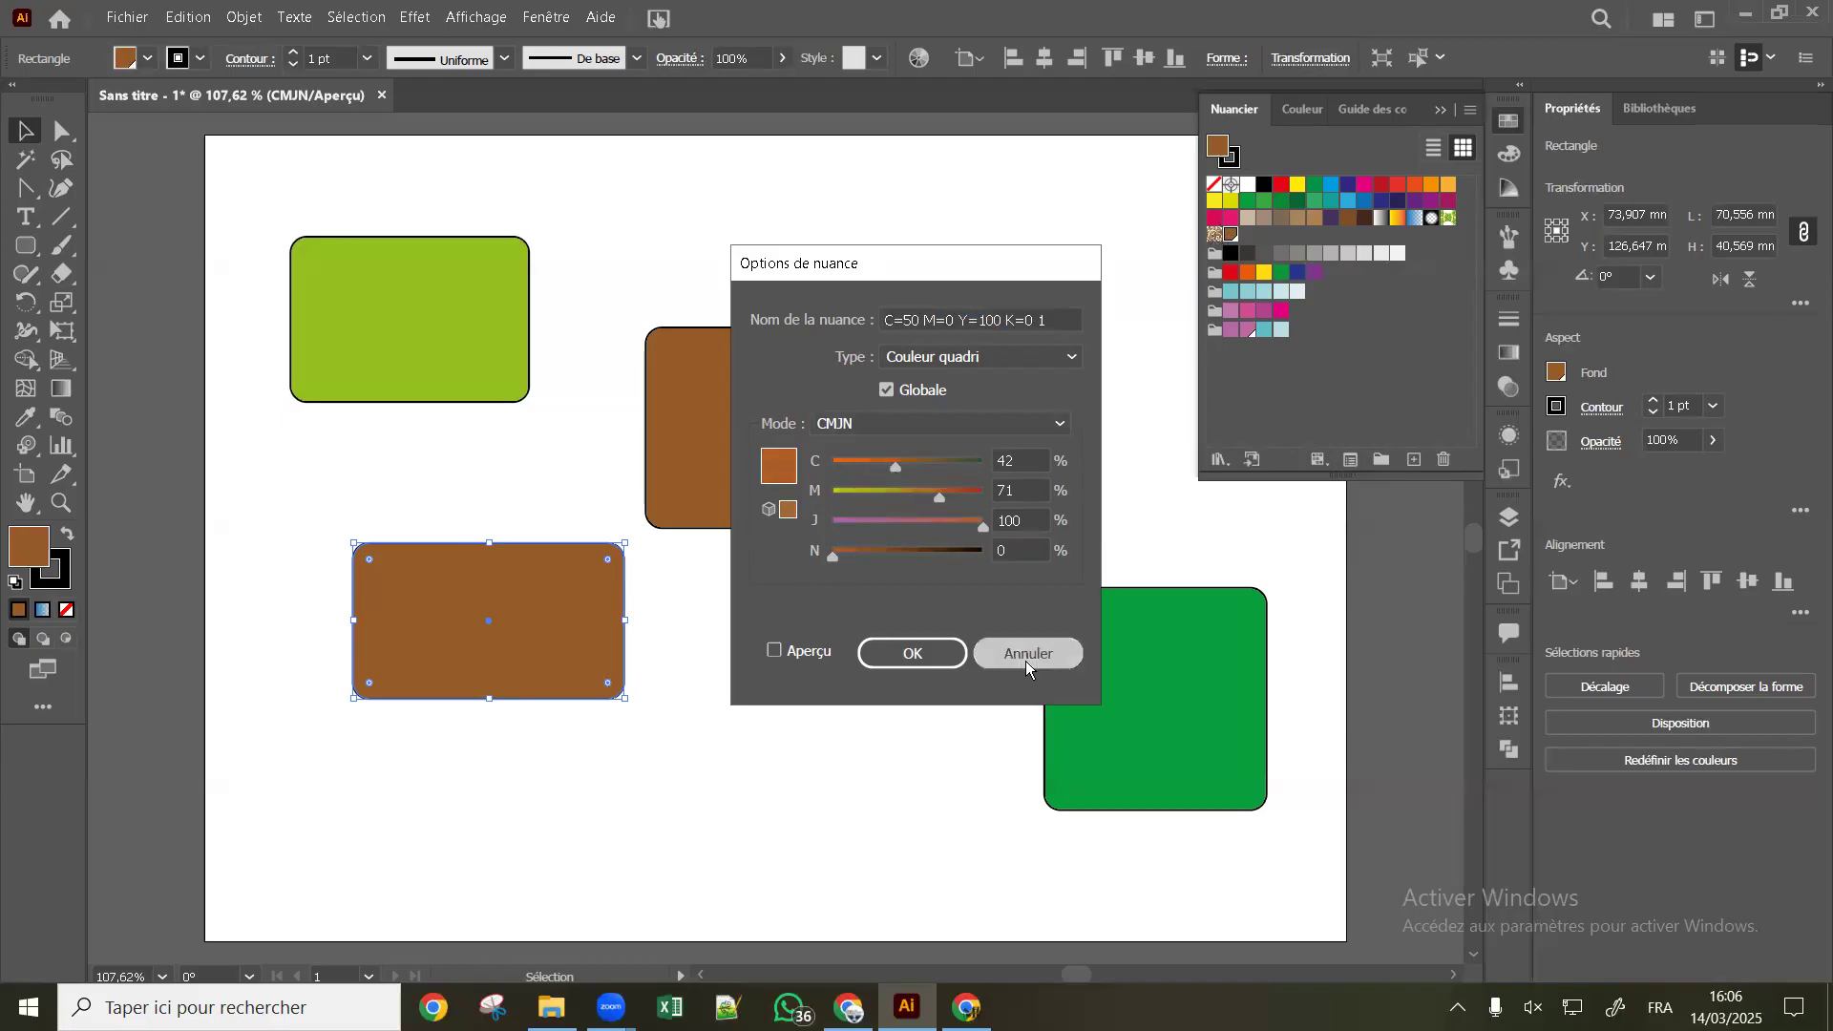
Fill the lower left rectangle with the perso group's pale blue swatch and lower that swatch's cyan to 18%
left_click(1280, 332)
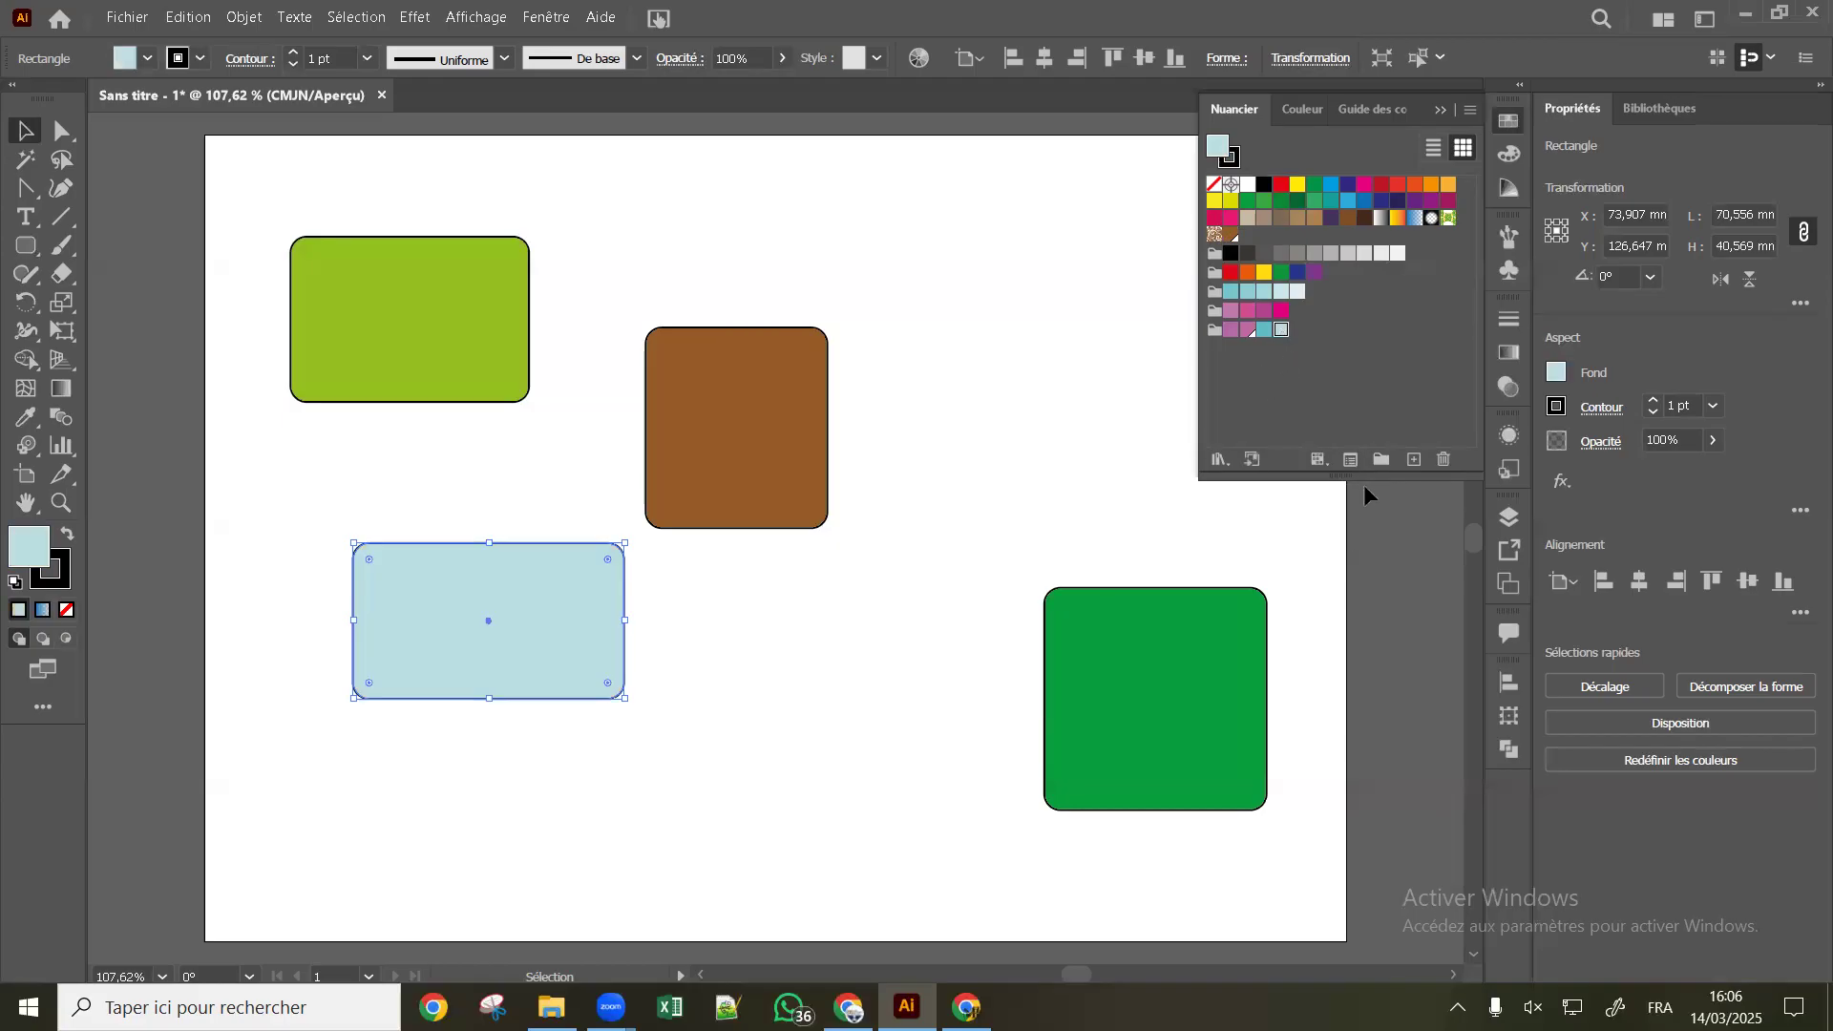
left_click(1350, 459)
left_click_drag(880, 471, 860, 468)
left_click(908, 653)
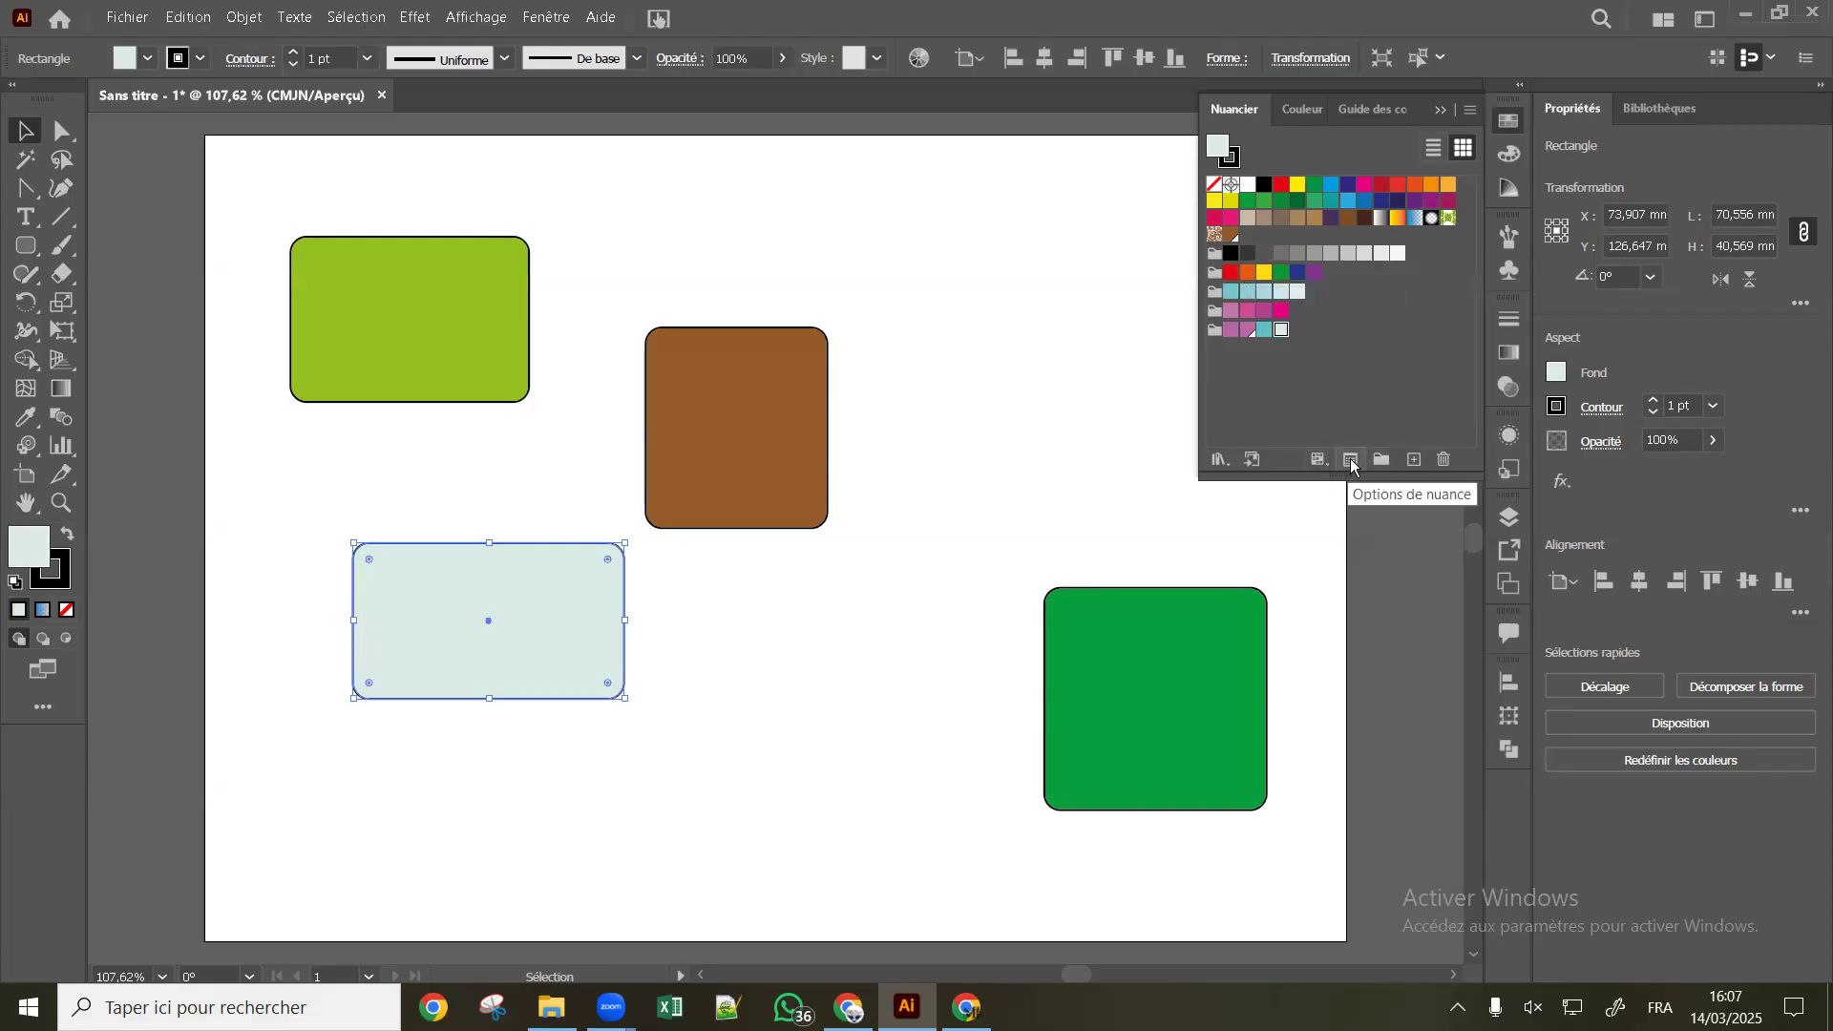
Review the options of the perso group's pale swatch twice, cancelling without changes
double_click(1281, 332)
left_click(1069, 666)
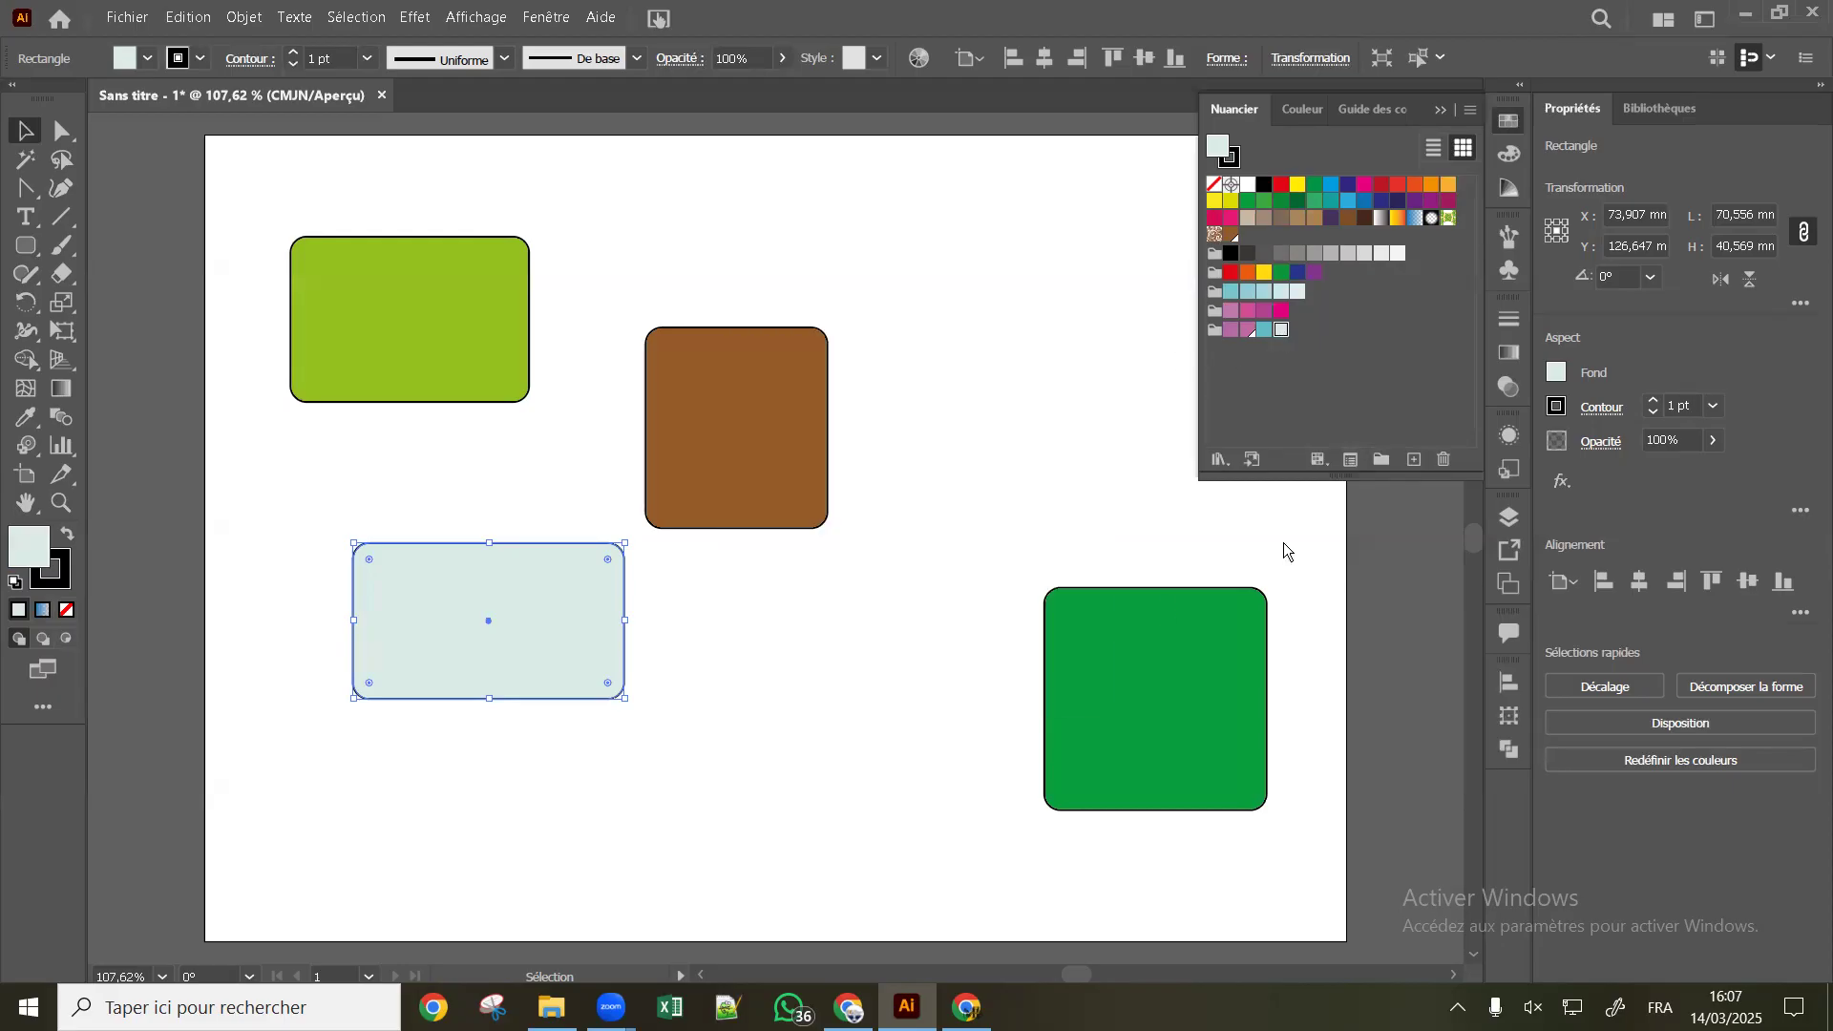
left_click(1349, 459)
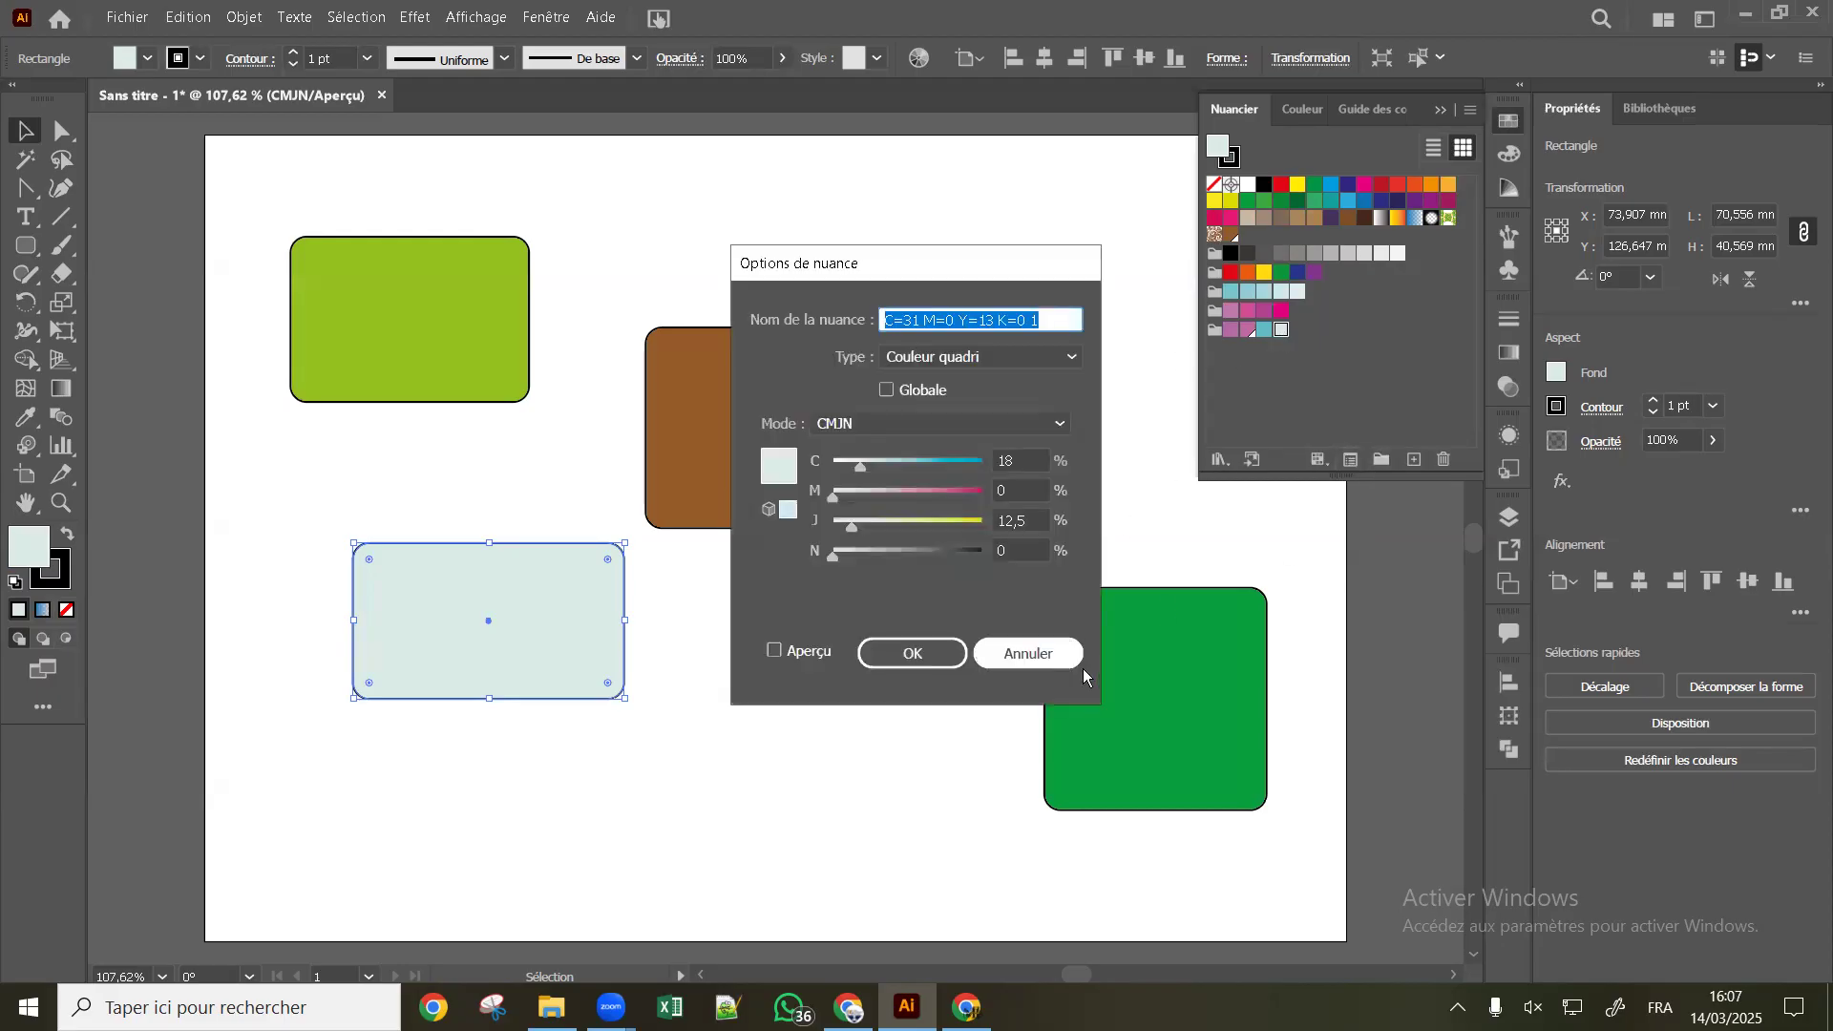
left_click(1043, 655)
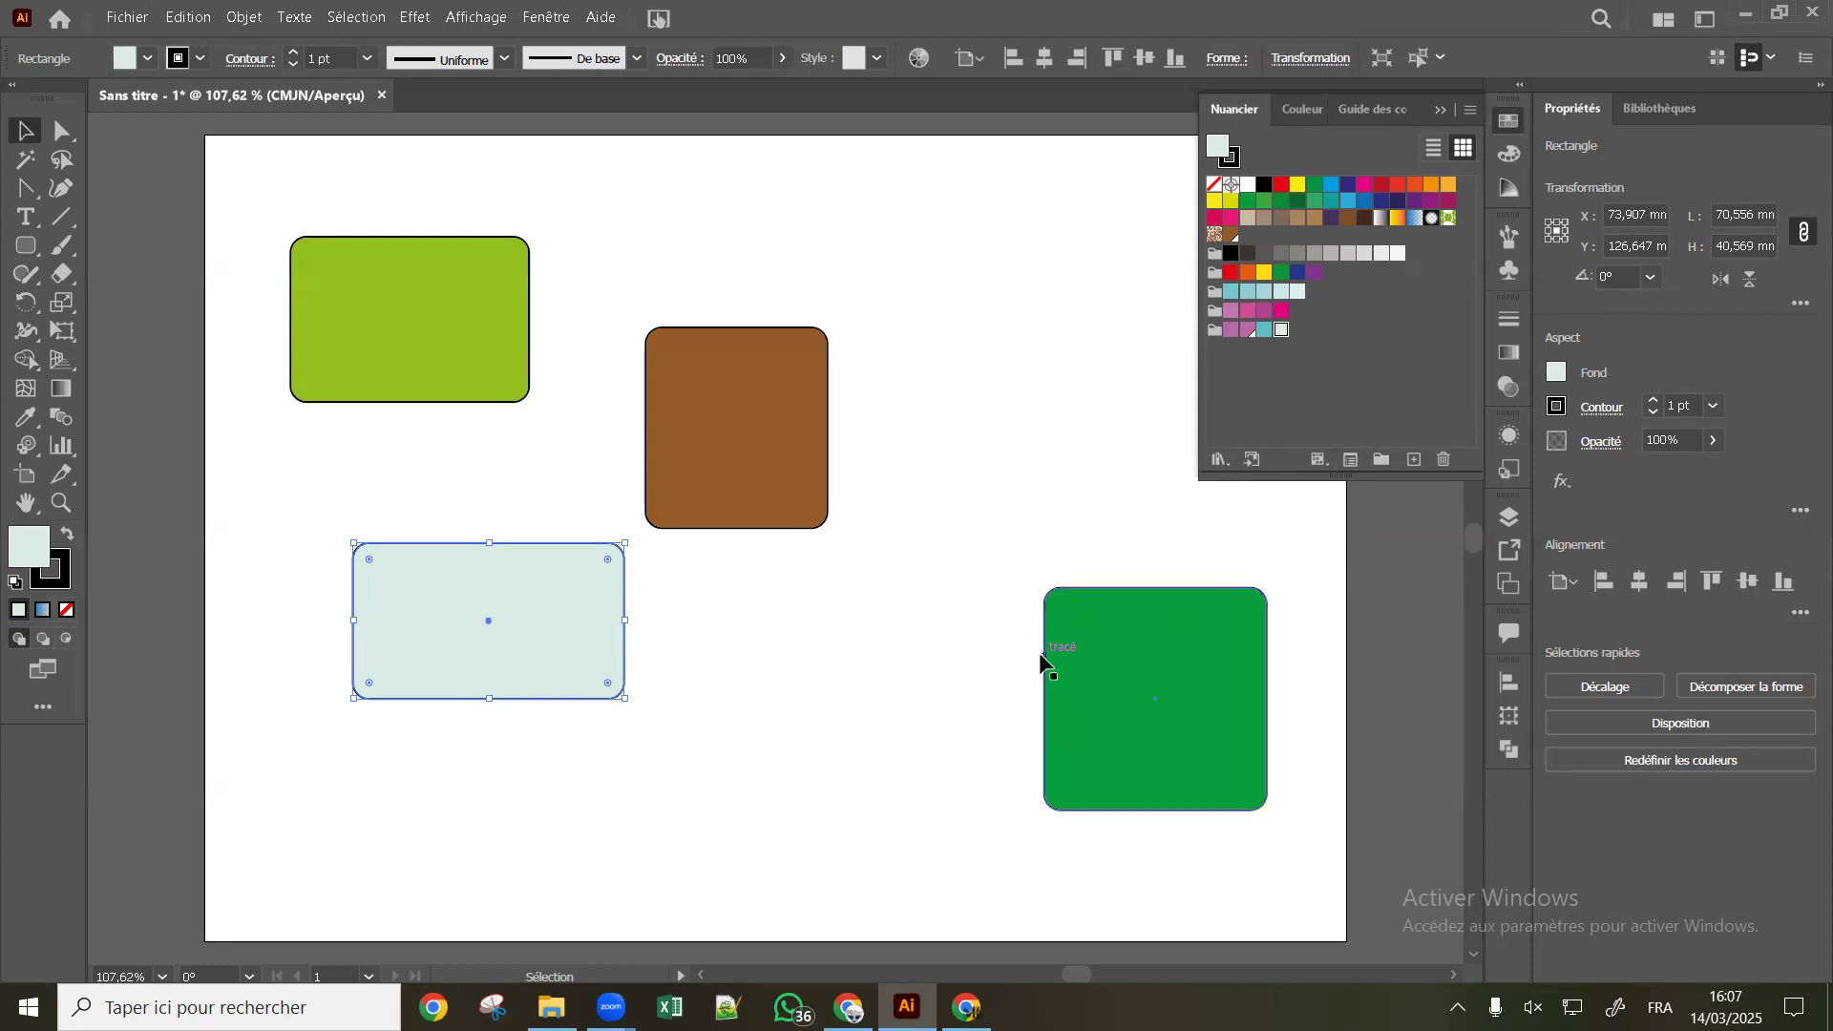
Display only the colour, gradient and pattern swatches and the colour groups in turn, and show all swatches again
left_click(1317, 461)
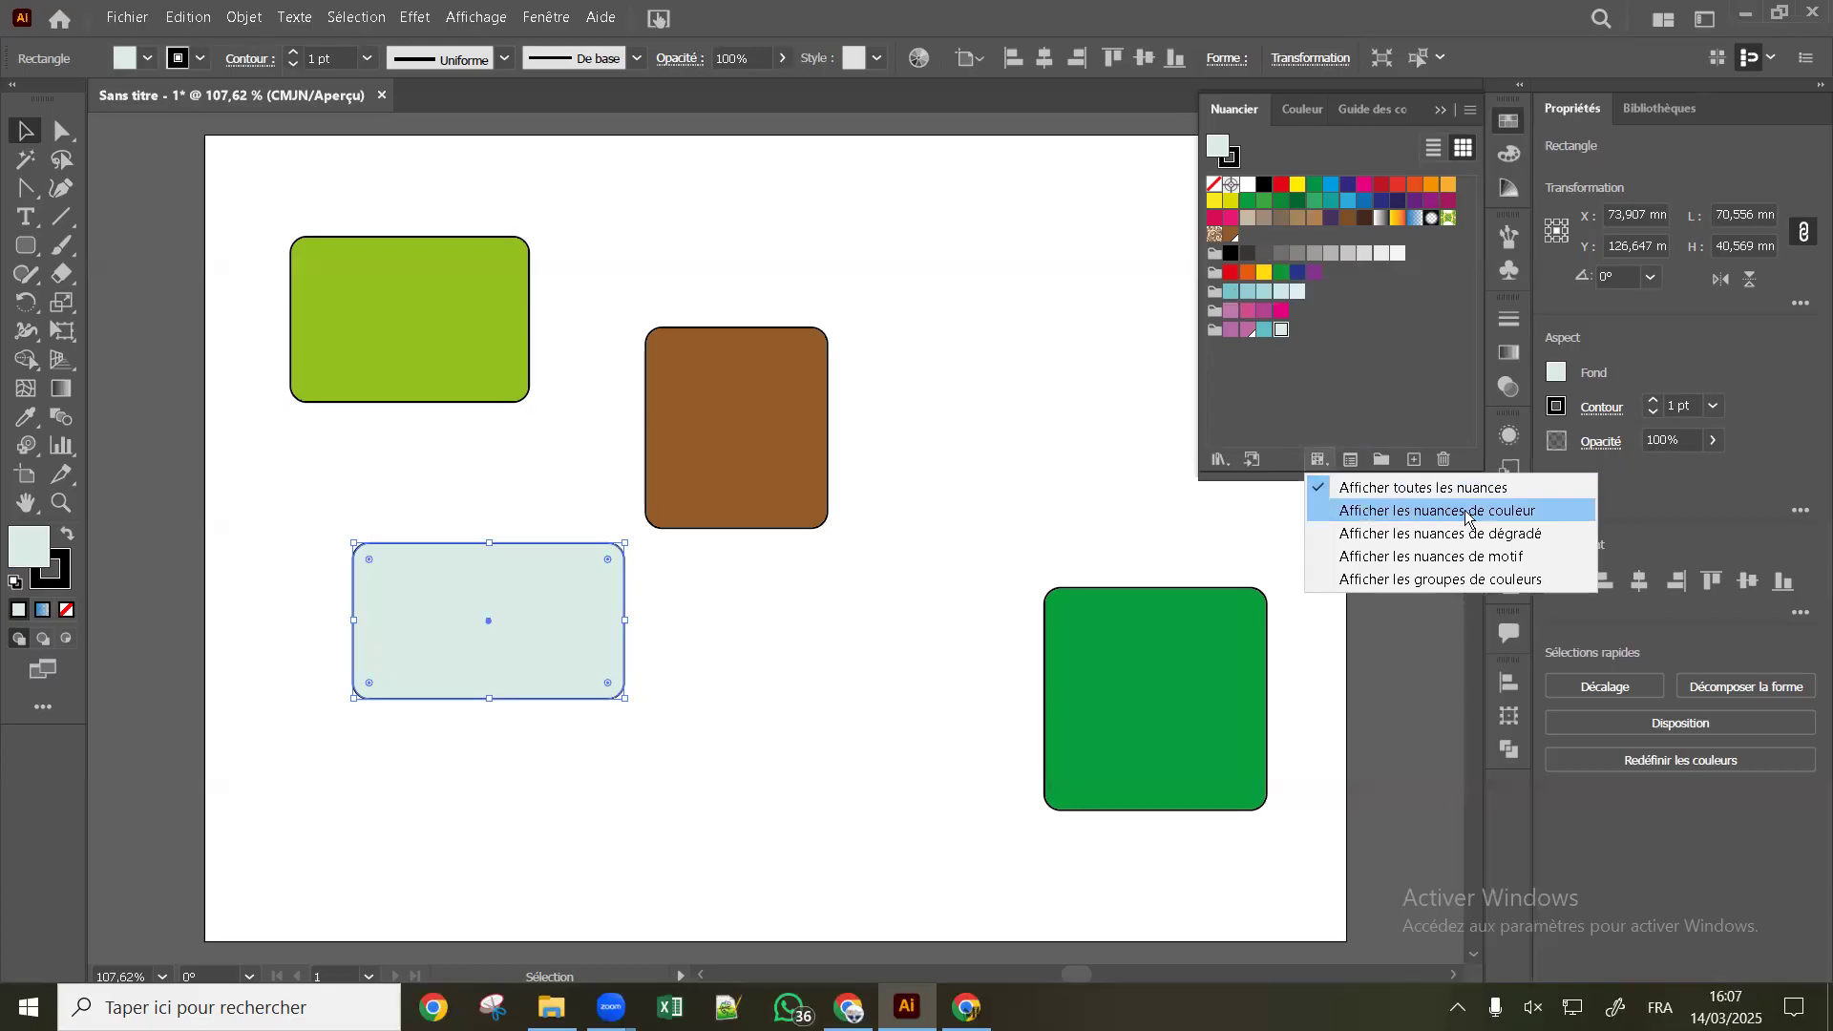
left_click(1363, 513)
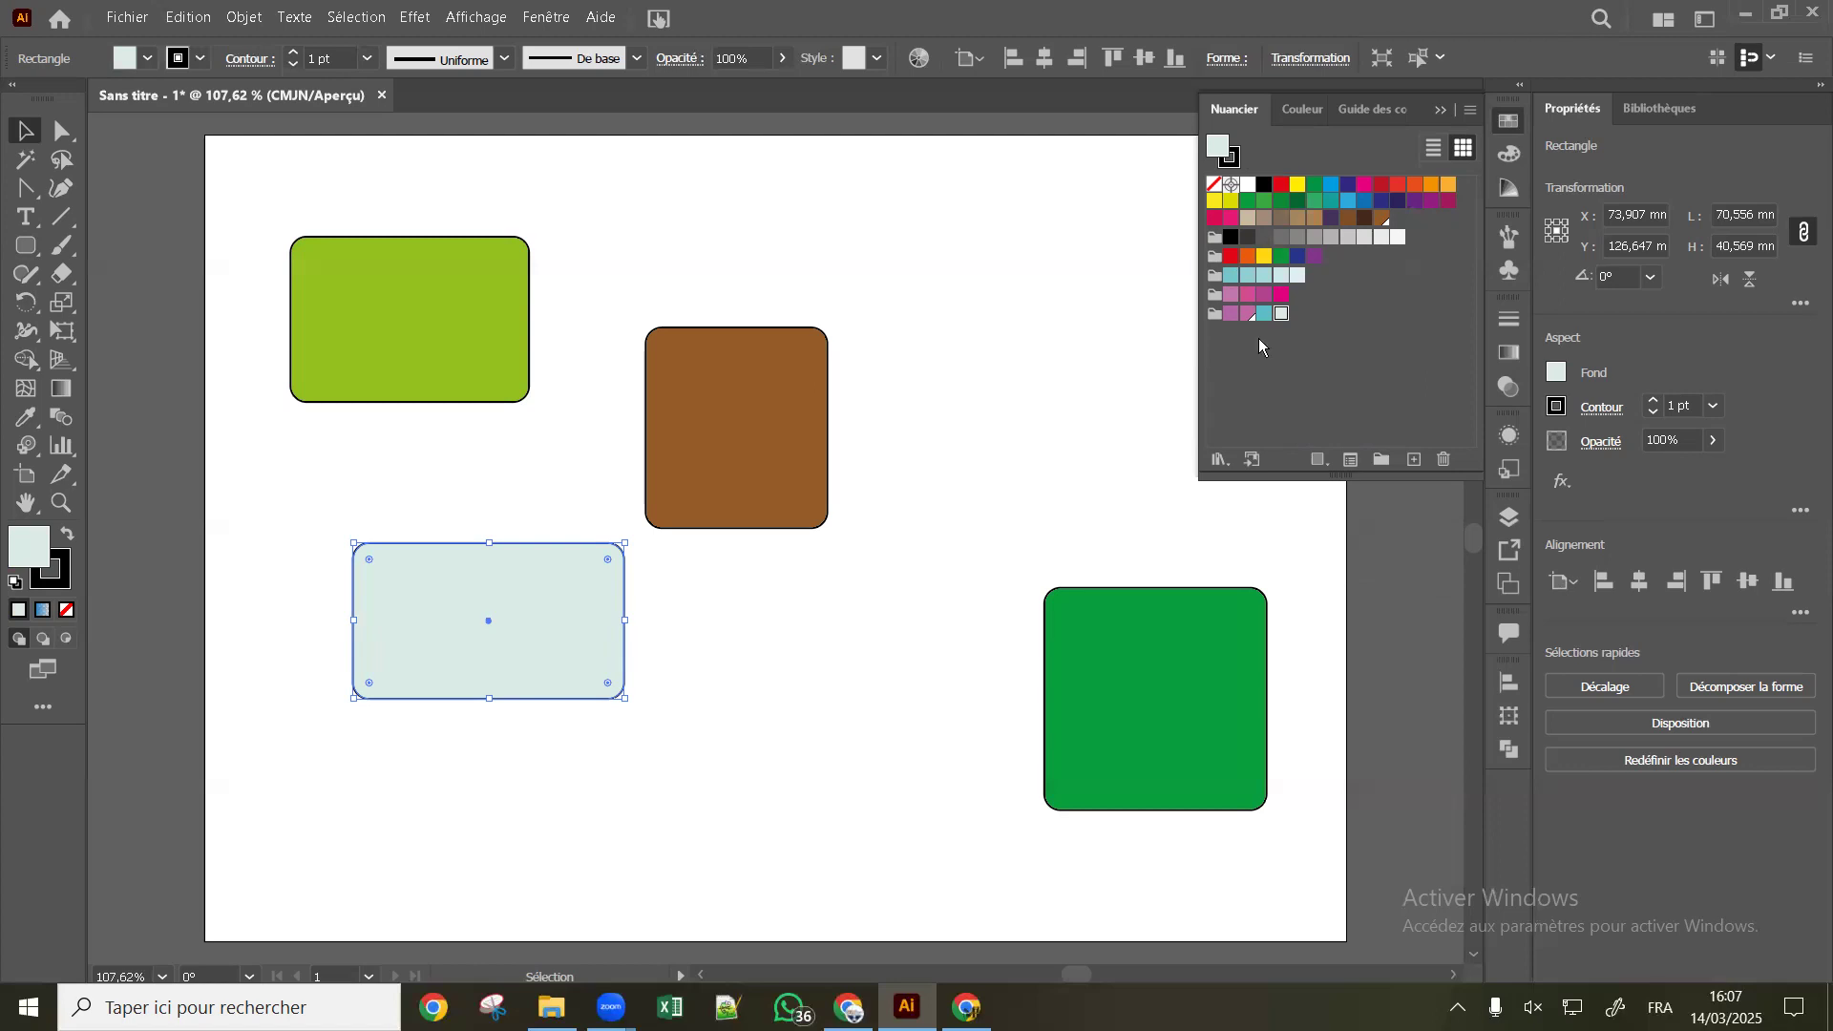
left_click(1319, 462)
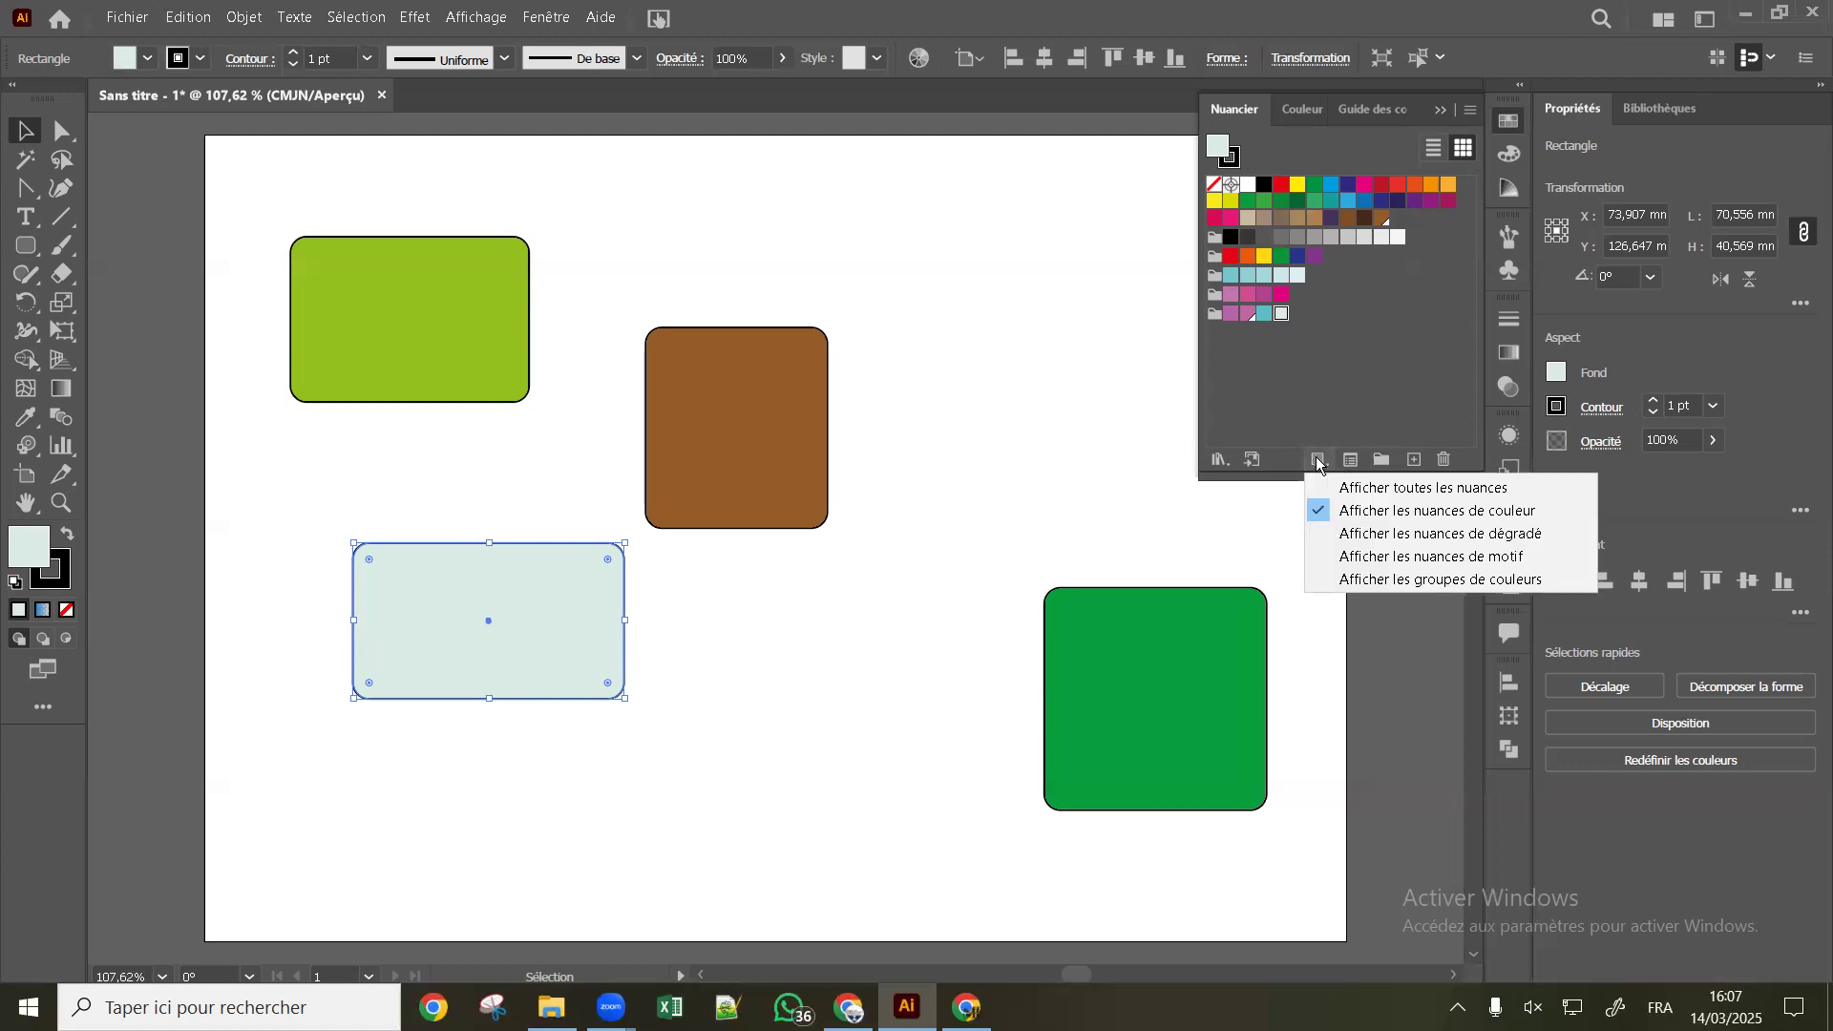
left_click(1370, 538)
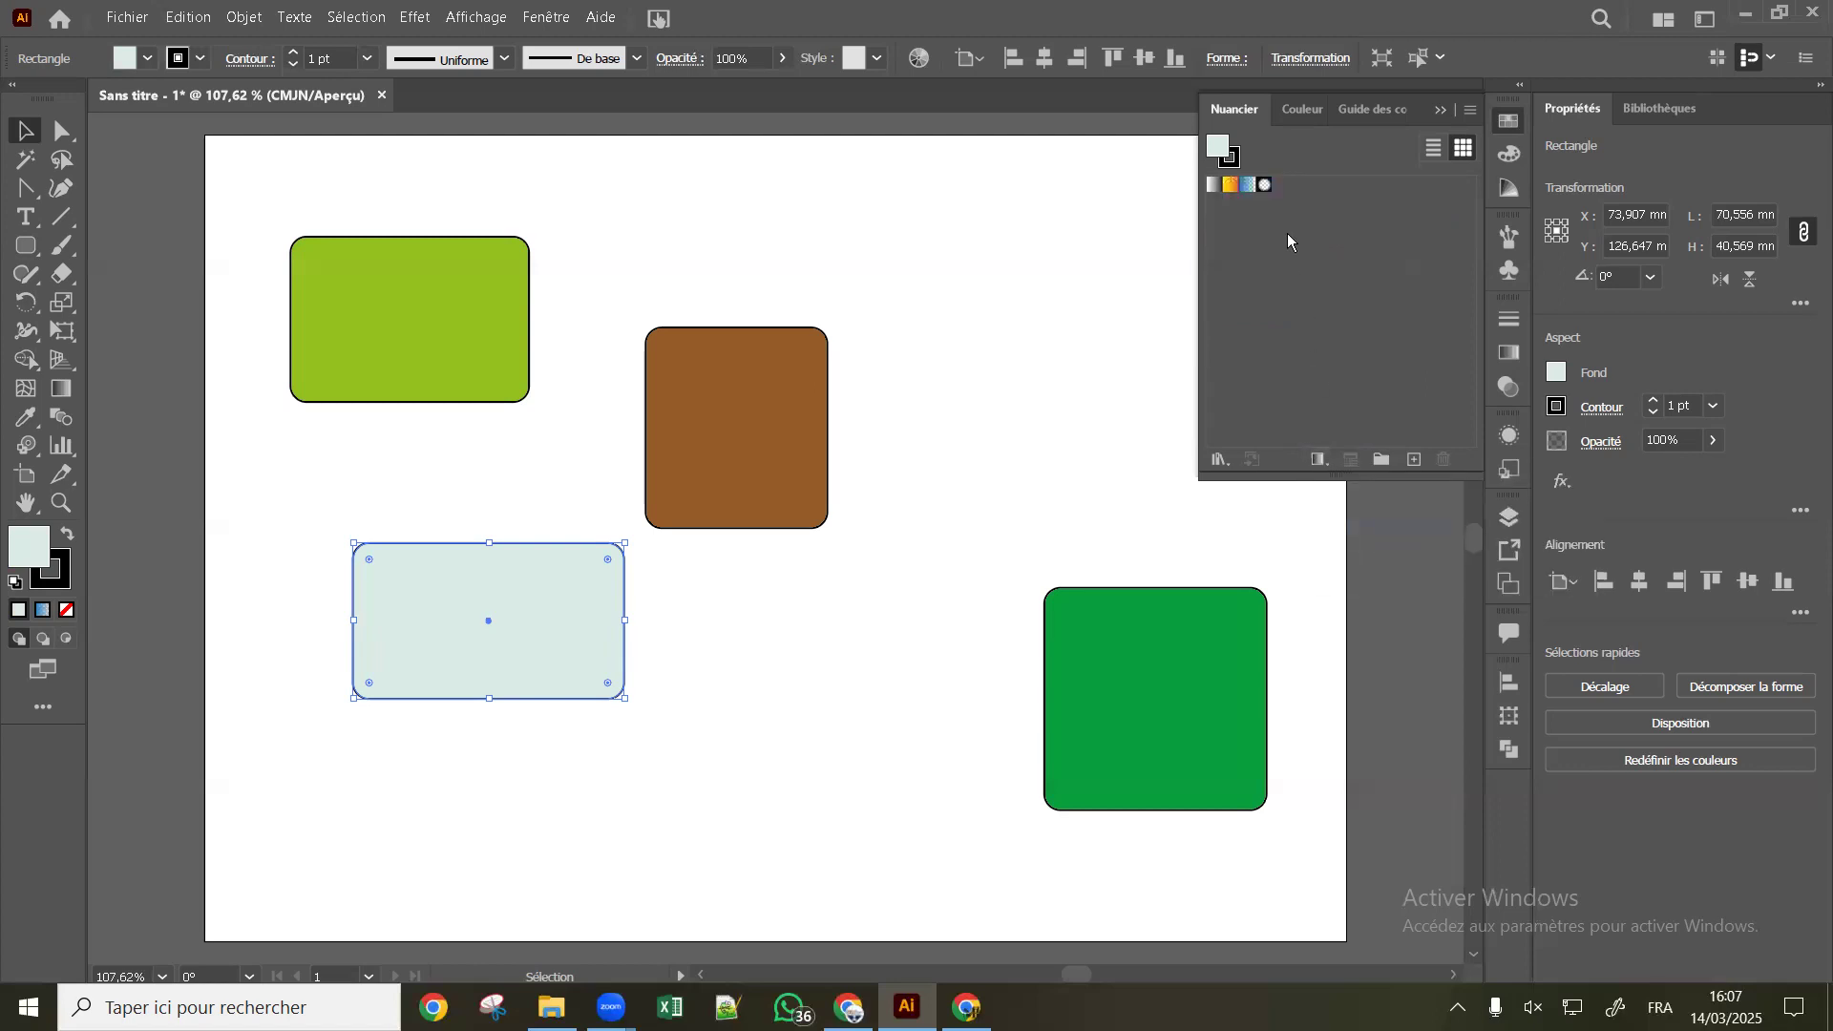
left_click(1316, 462)
left_click(1350, 557)
left_click(1316, 462)
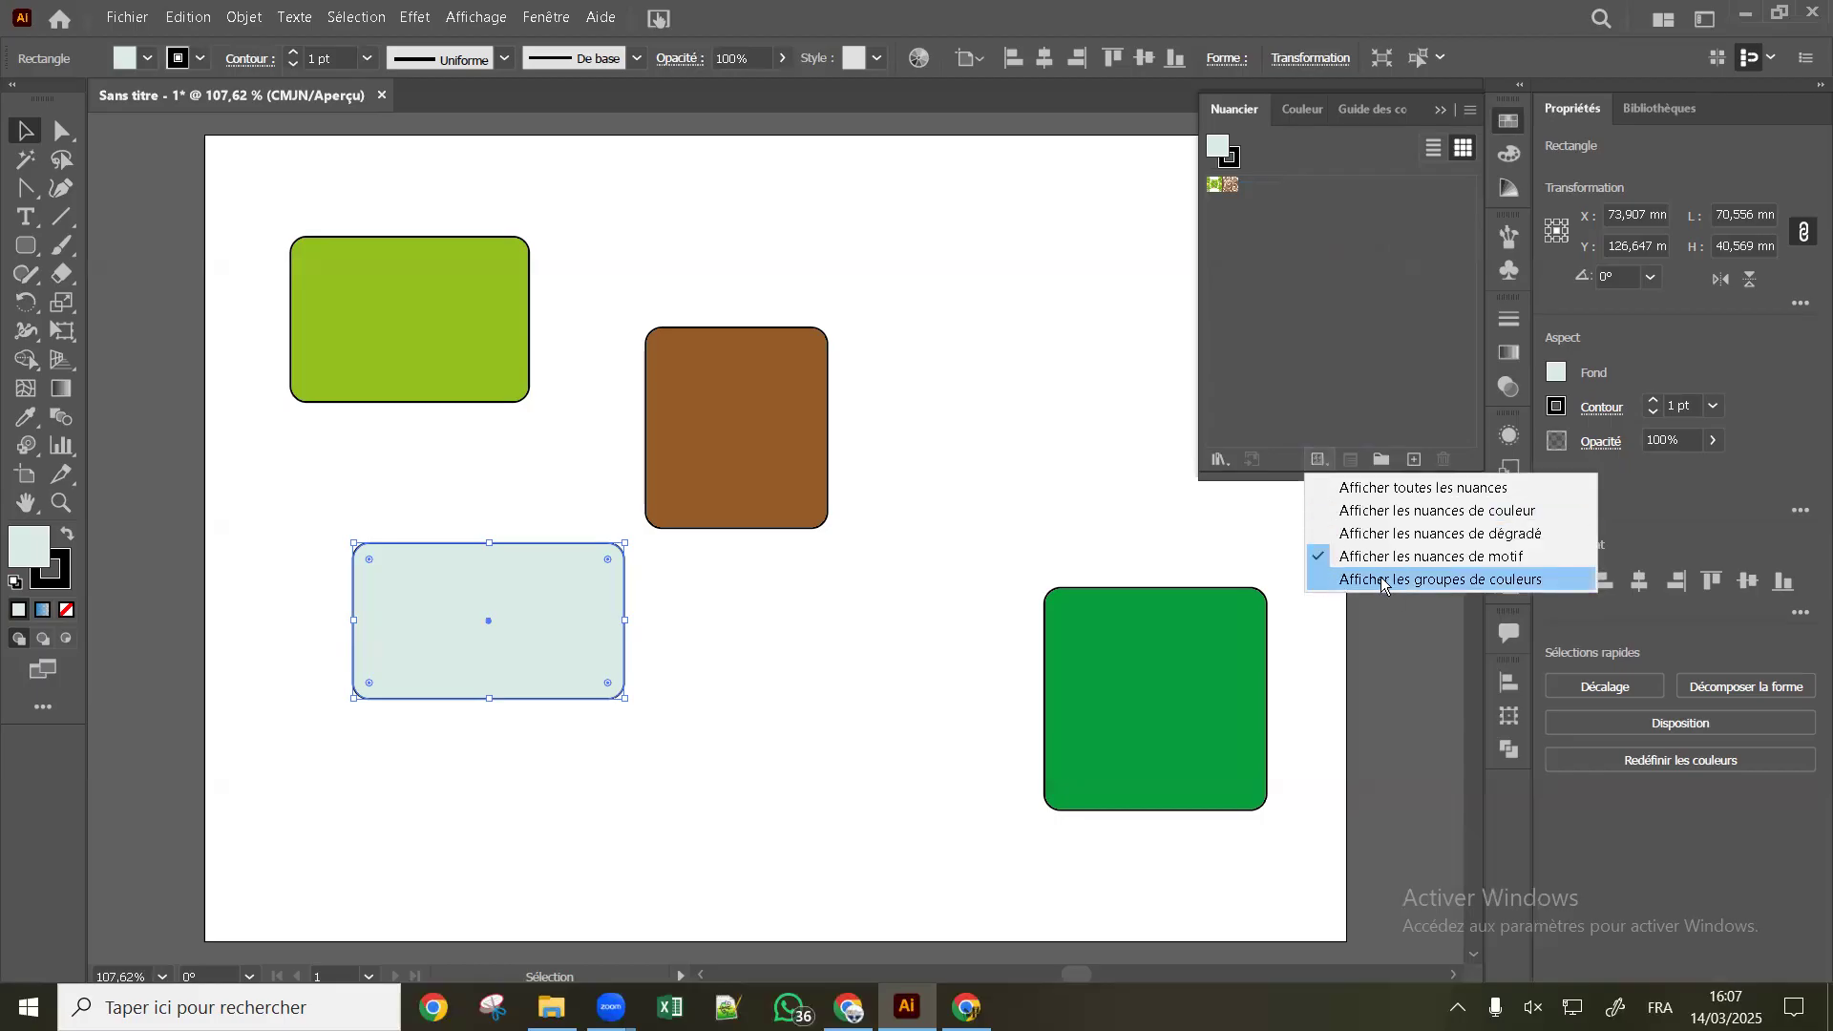
left_click(1384, 581)
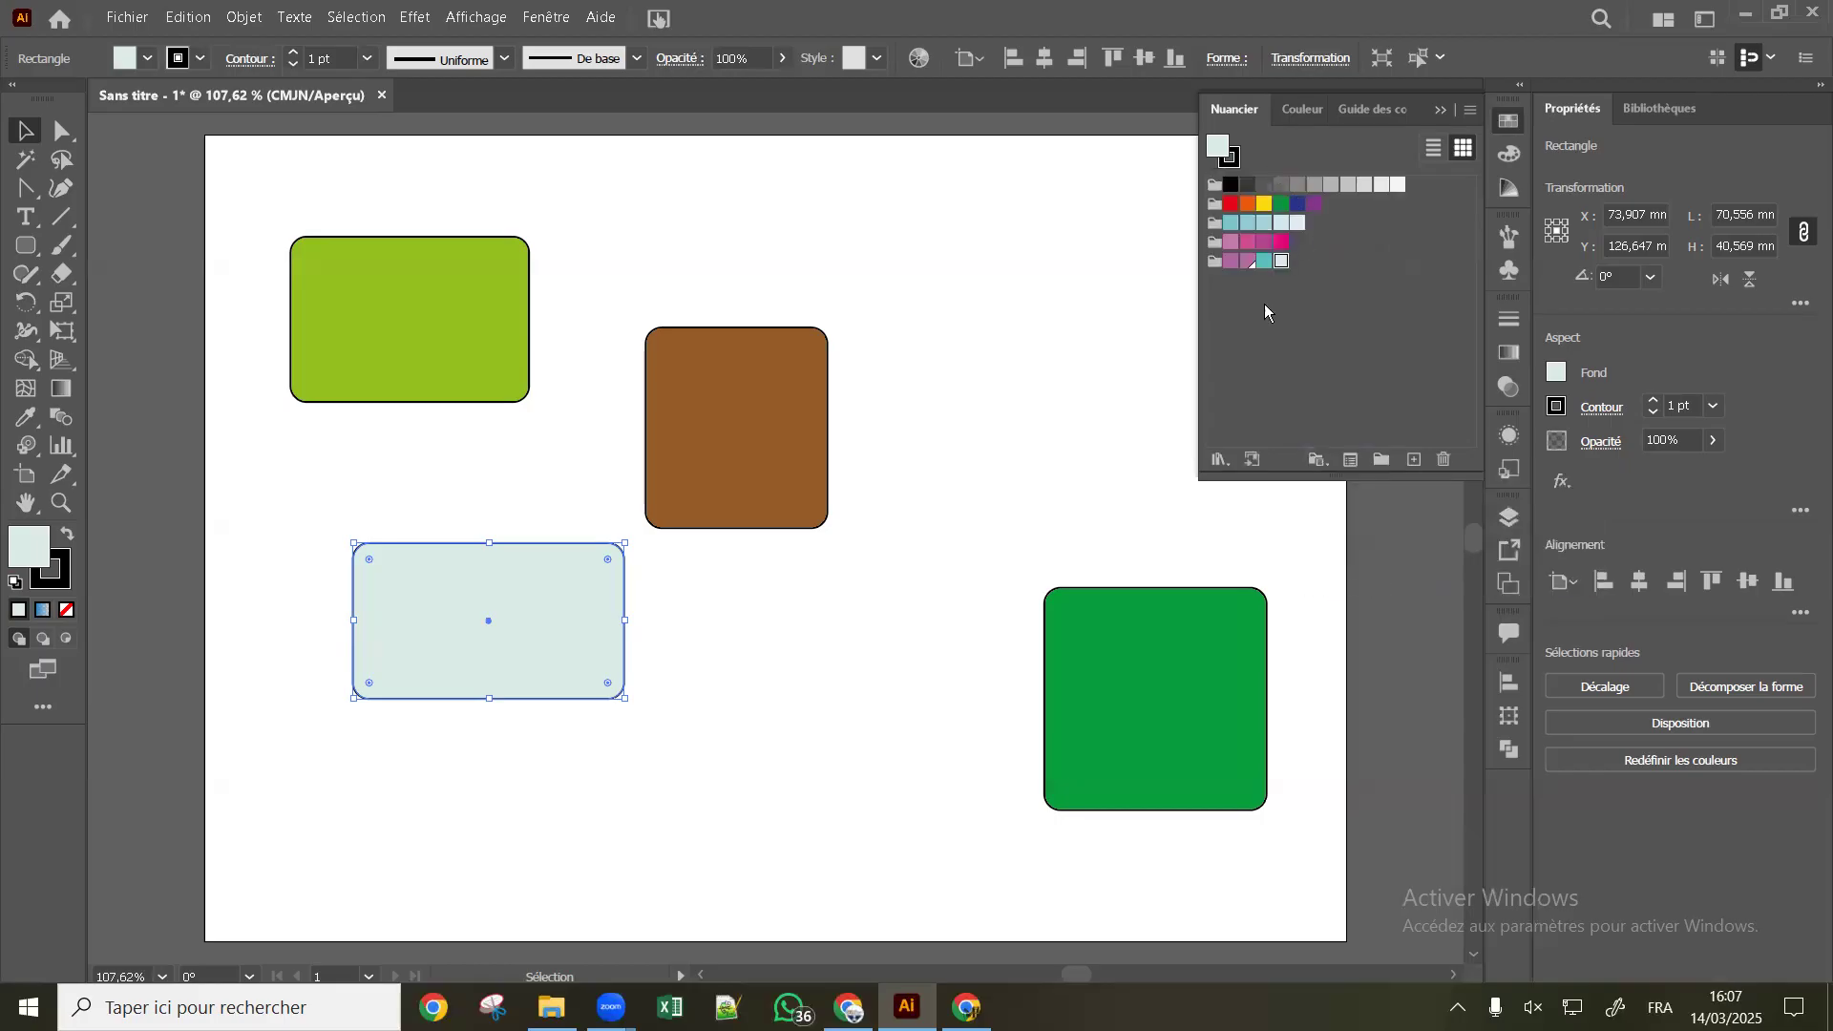
left_click(1317, 464)
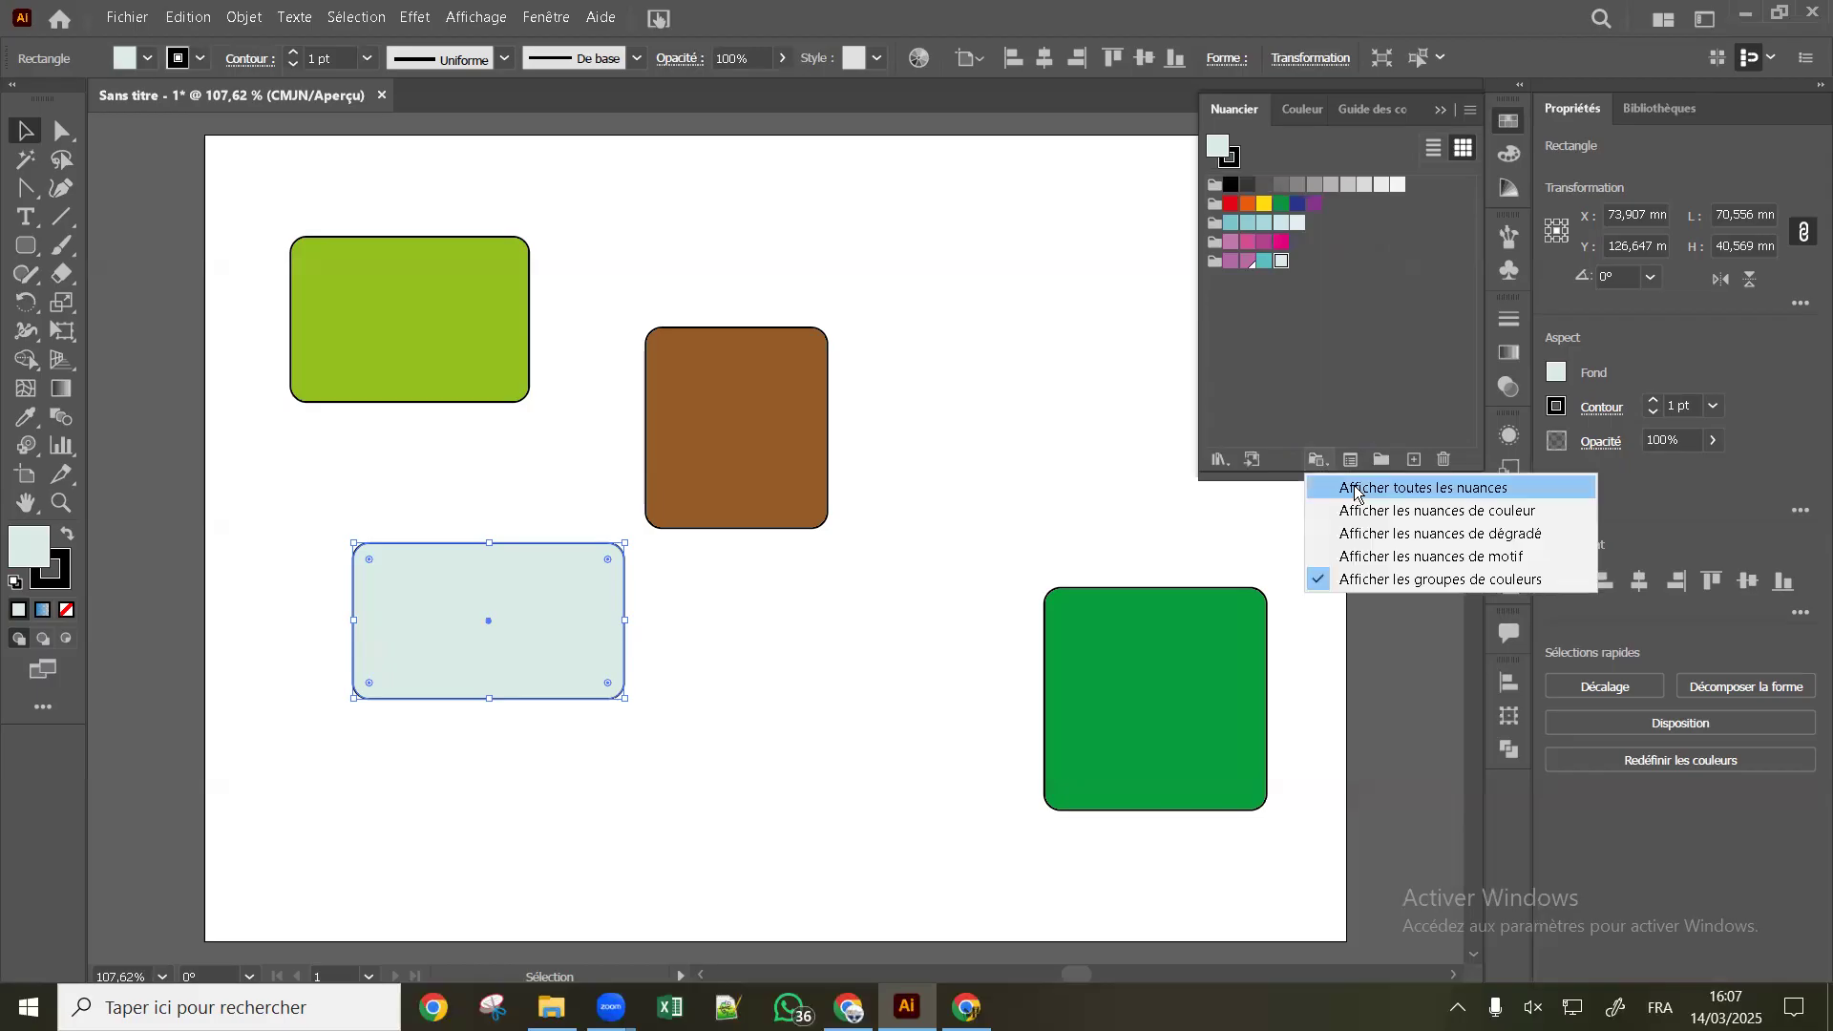
left_click(1351, 484)
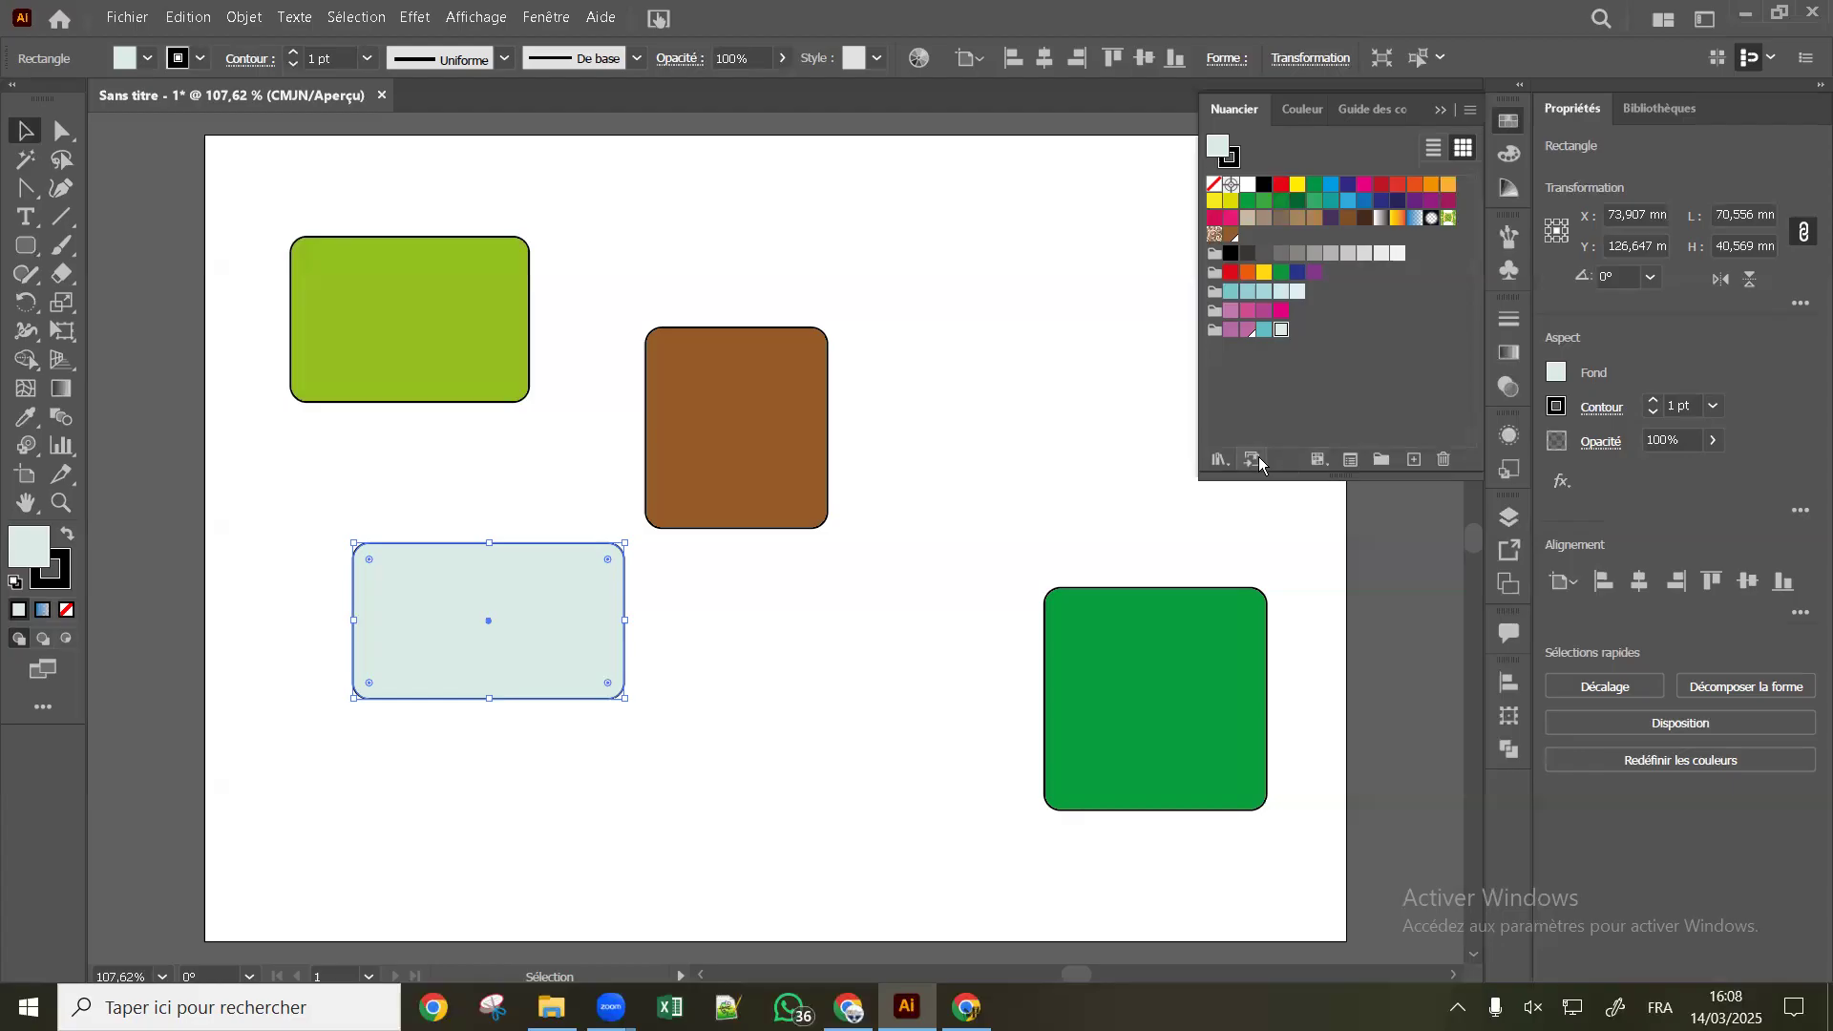
Open the artwork recolouring dialog for the selected pale rectangle using the perso colour group, and move the dialog clear of the swatches
left_click(1215, 332)
left_click(1280, 333)
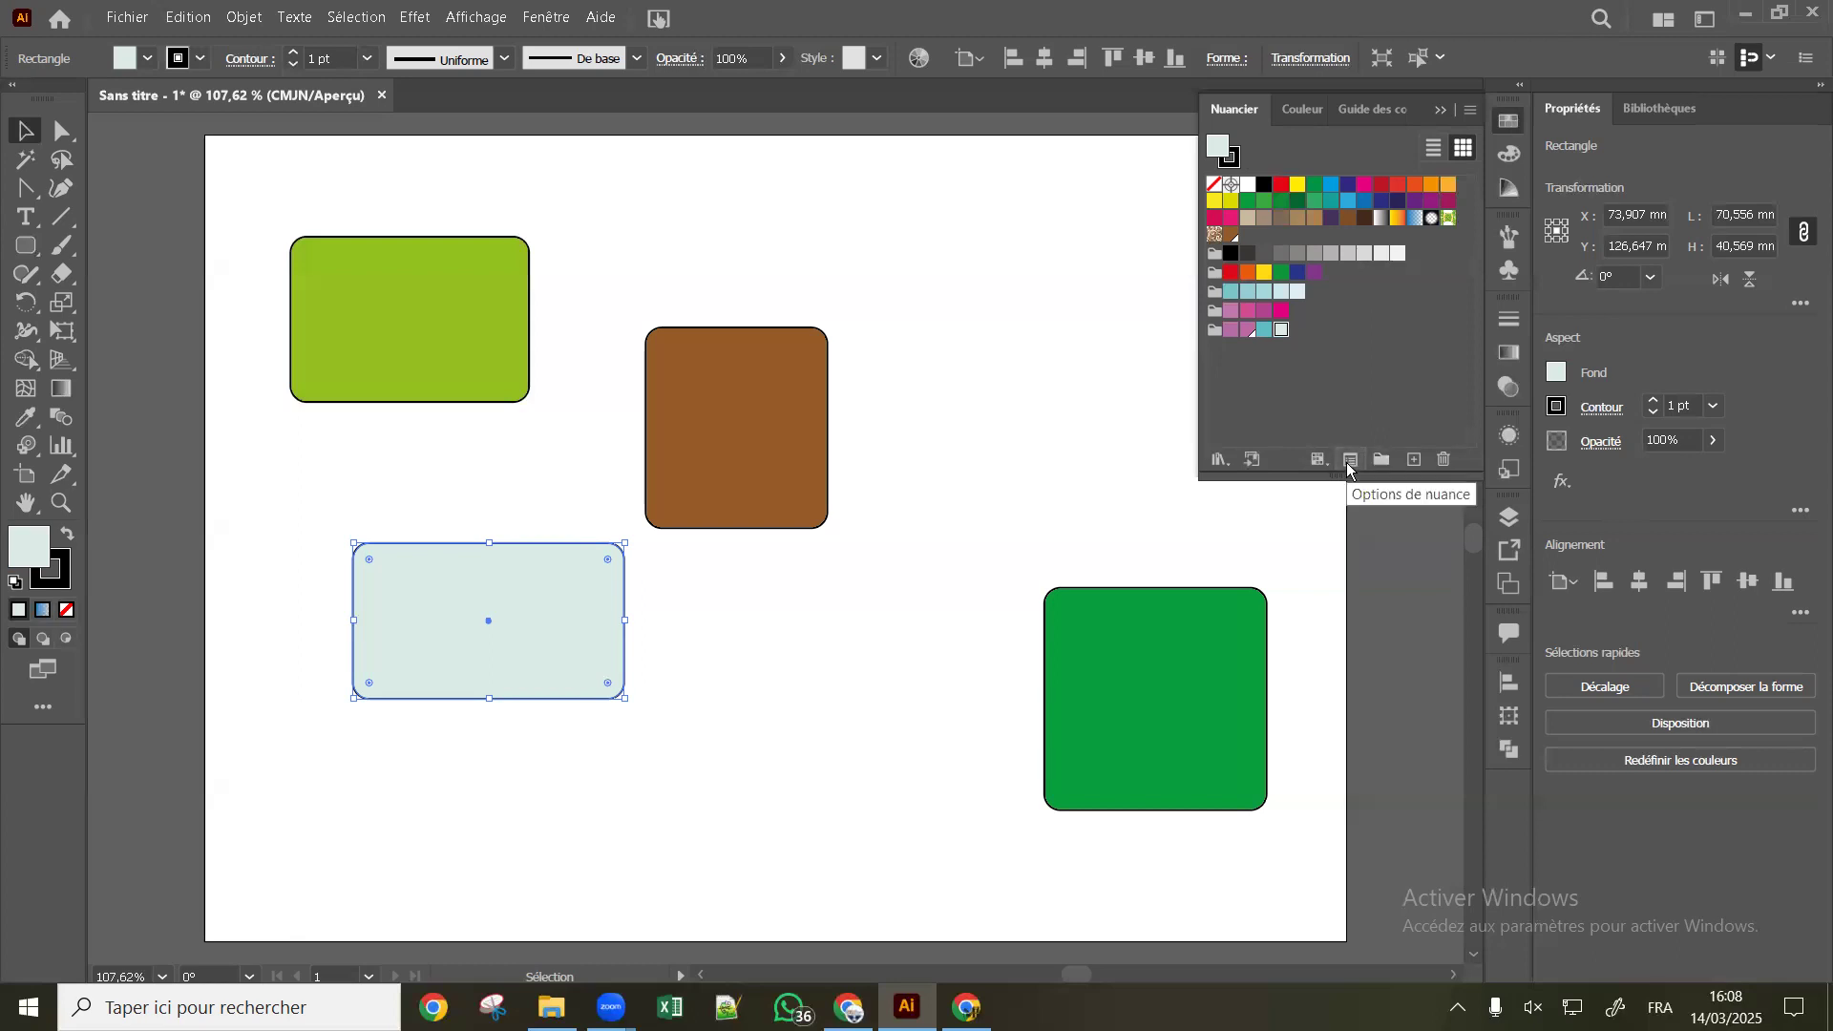
left_click(1214, 331)
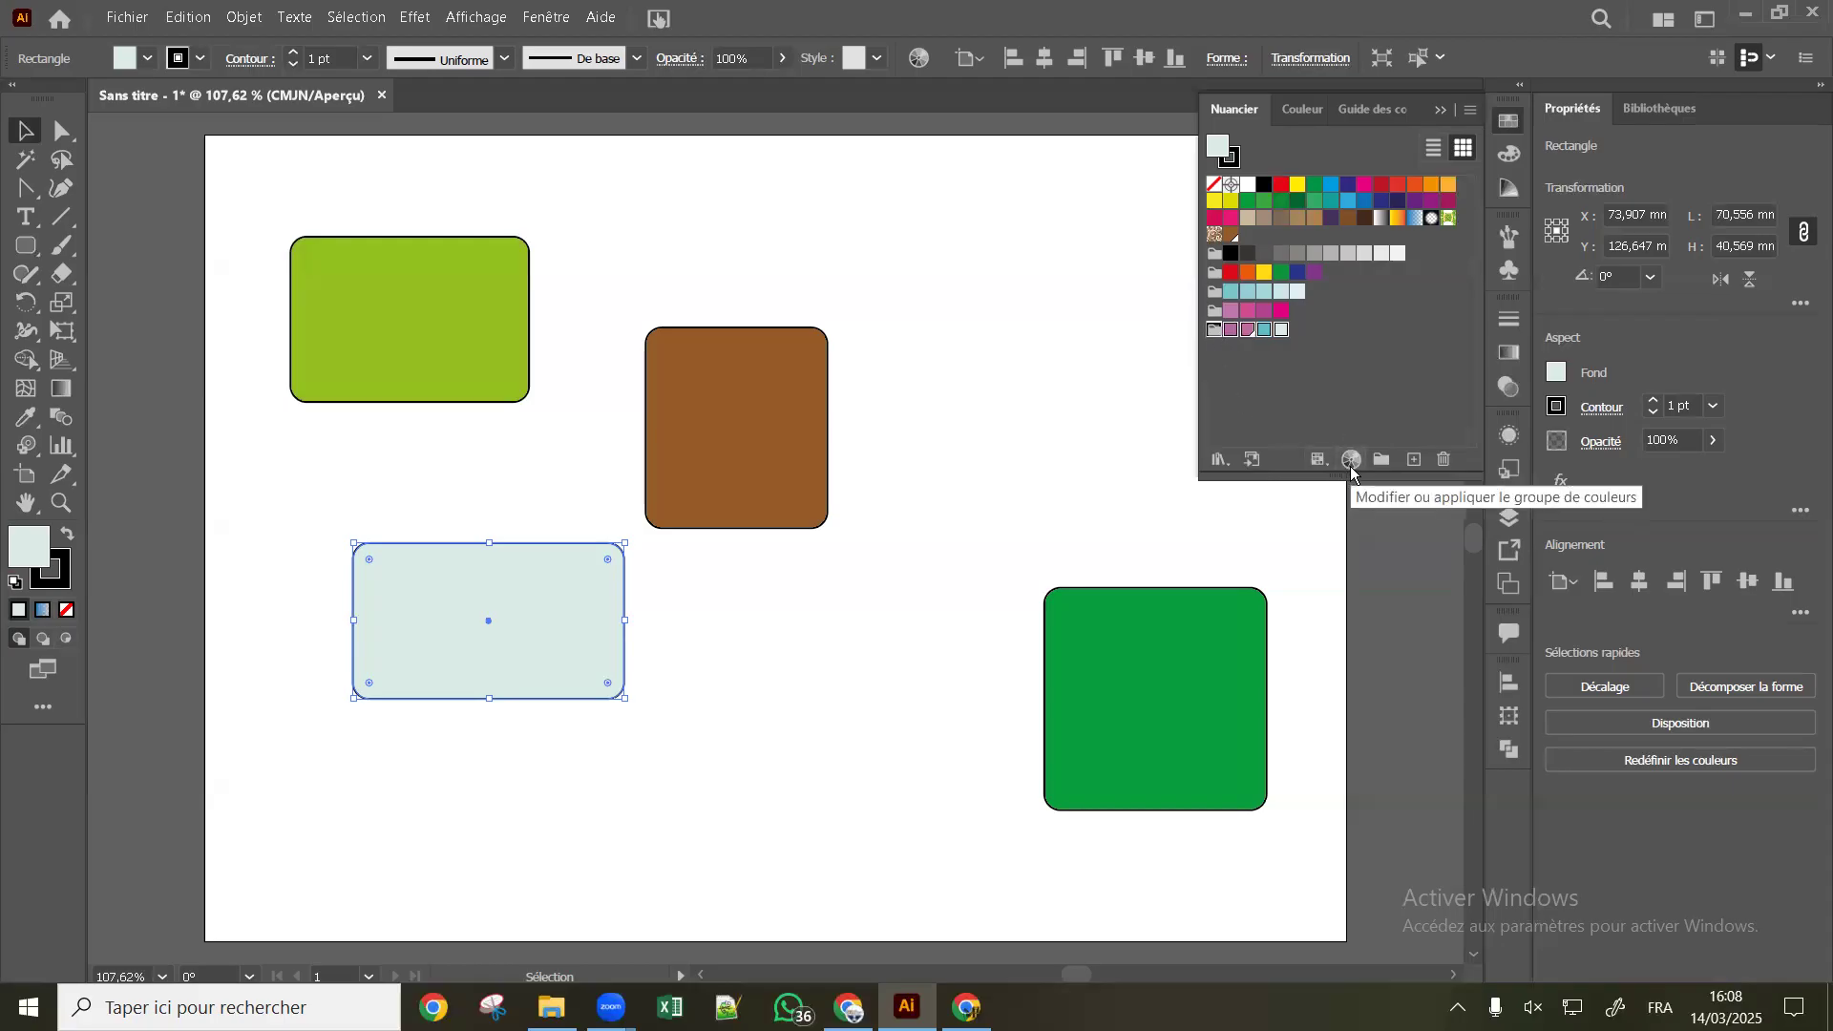
left_click(1352, 462)
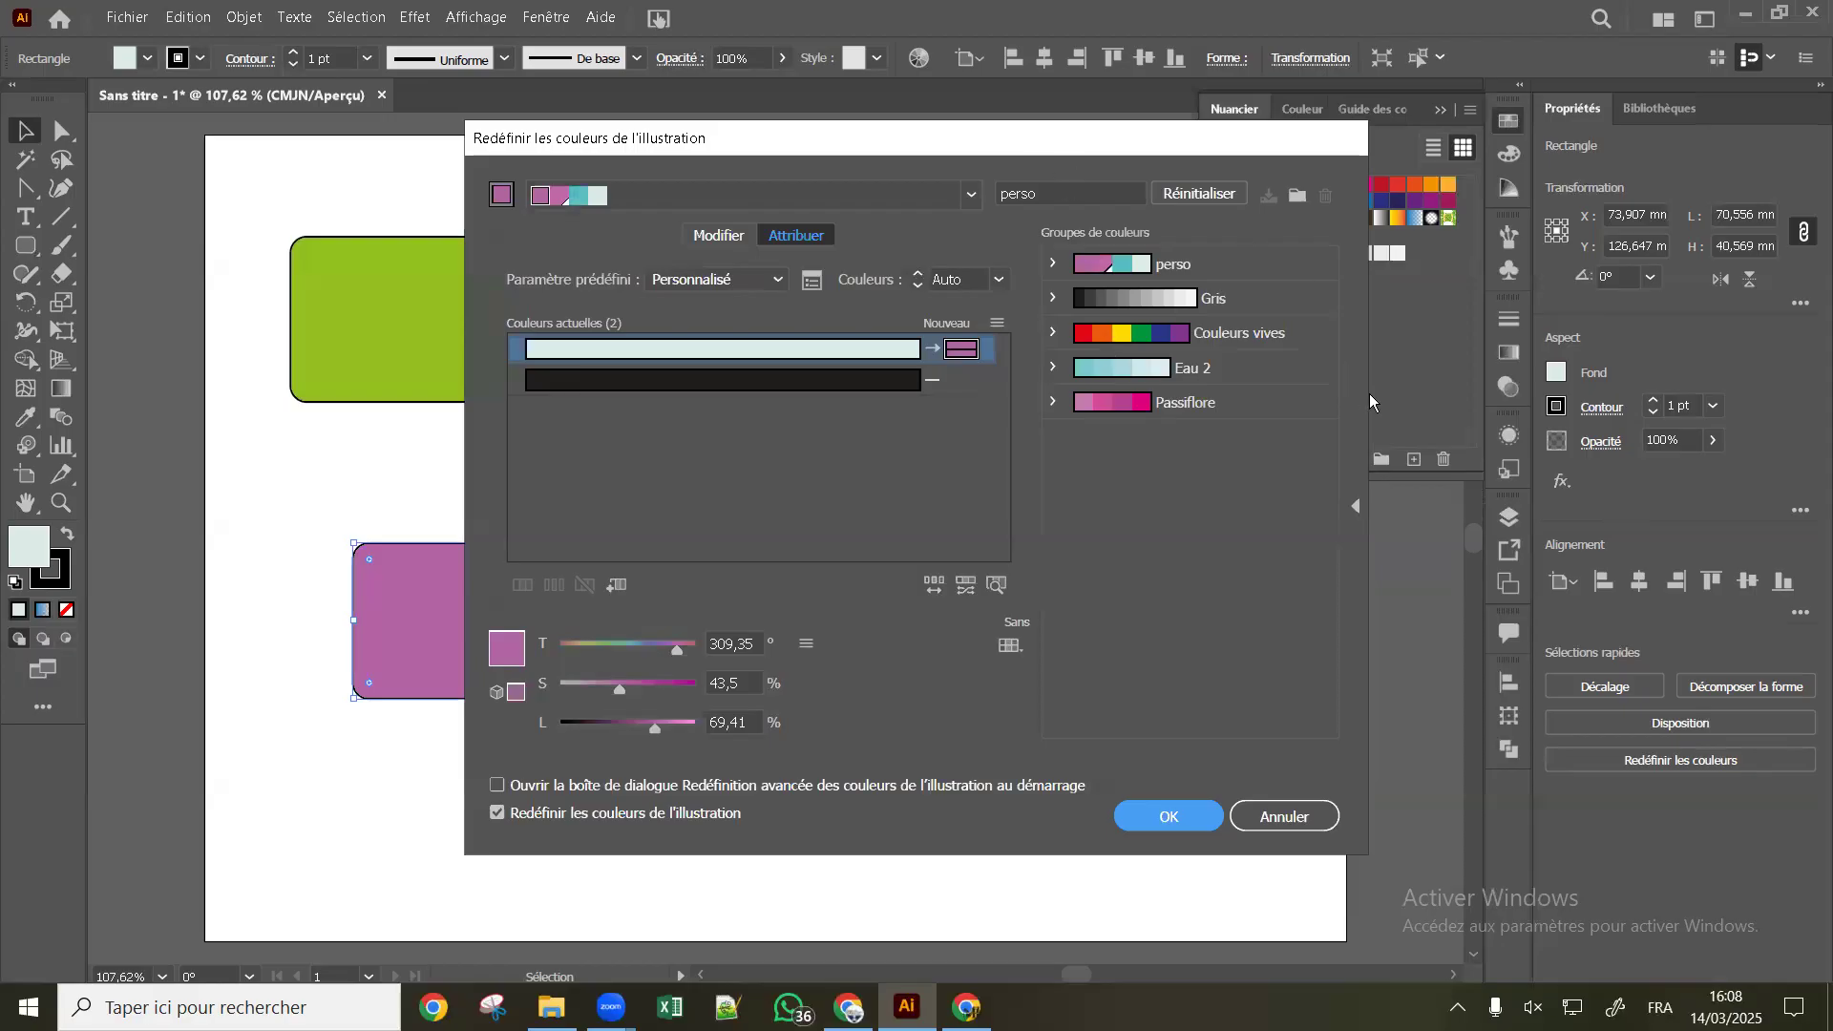
left_click_drag(1125, 128, 871, 147)
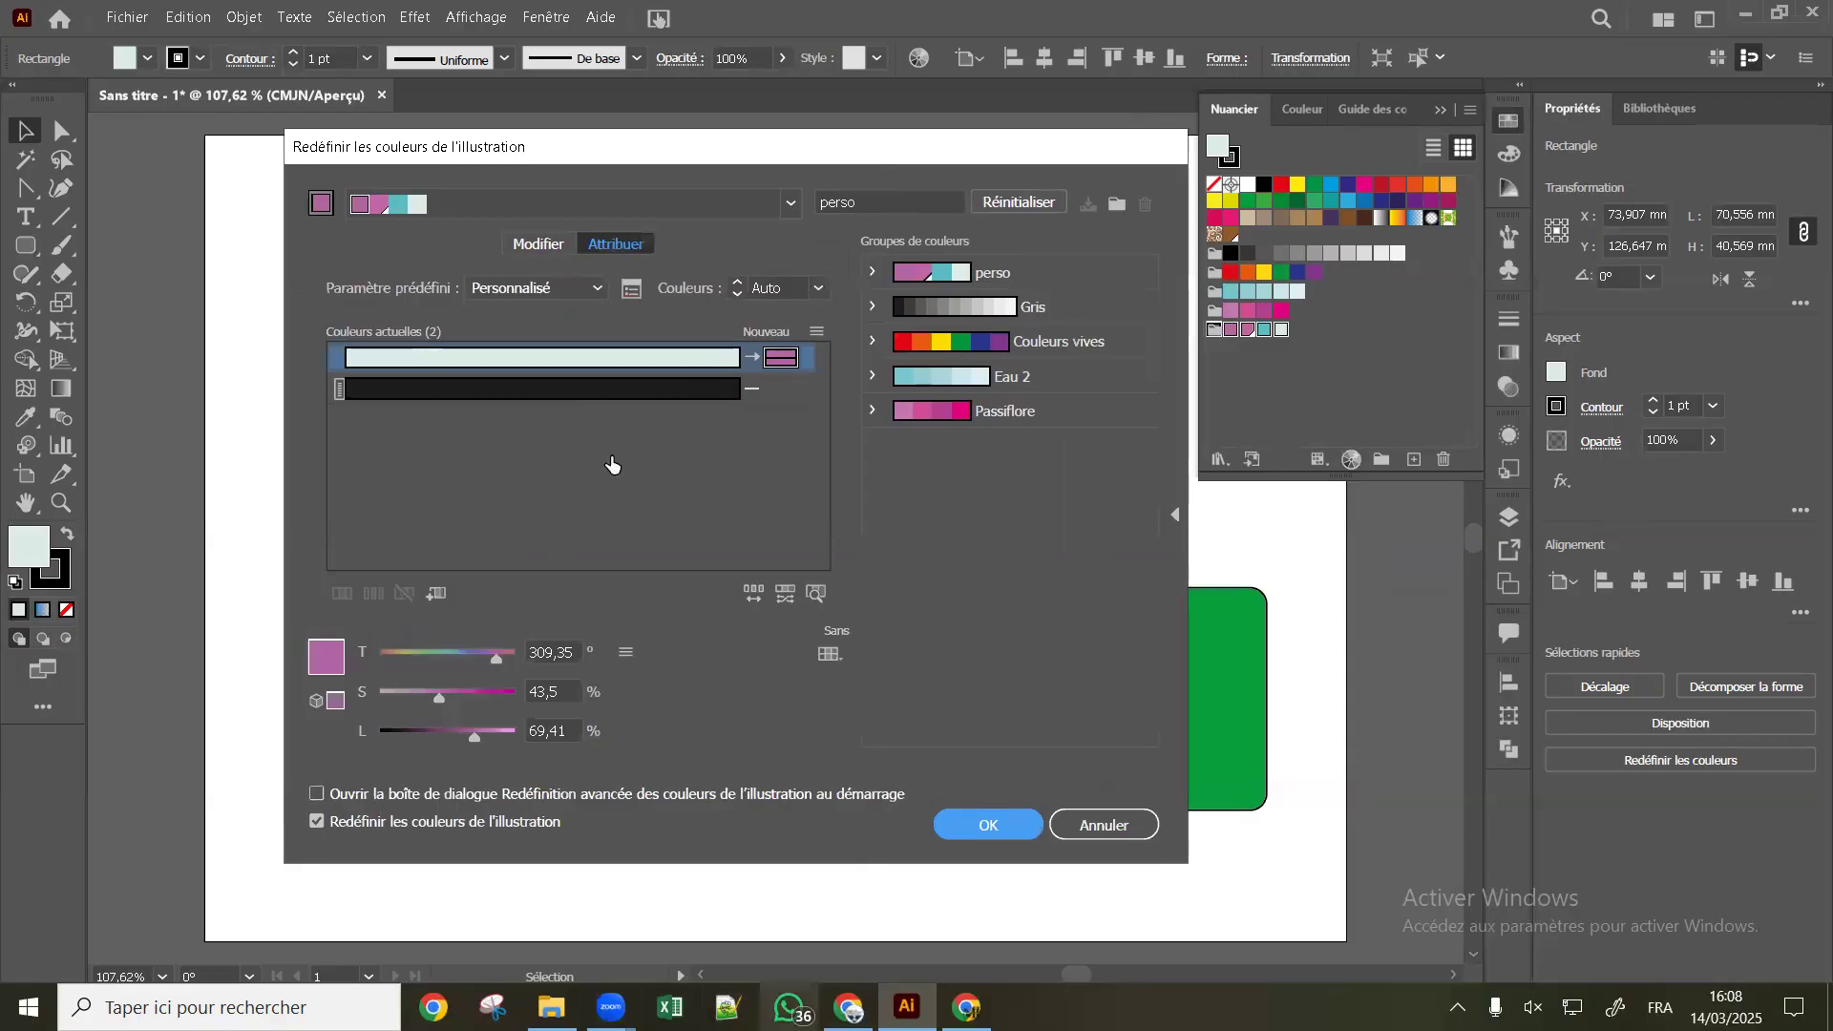
Examine the available recolouring presets, colour count choices and harmony rules without choosing any
left_click(532, 291)
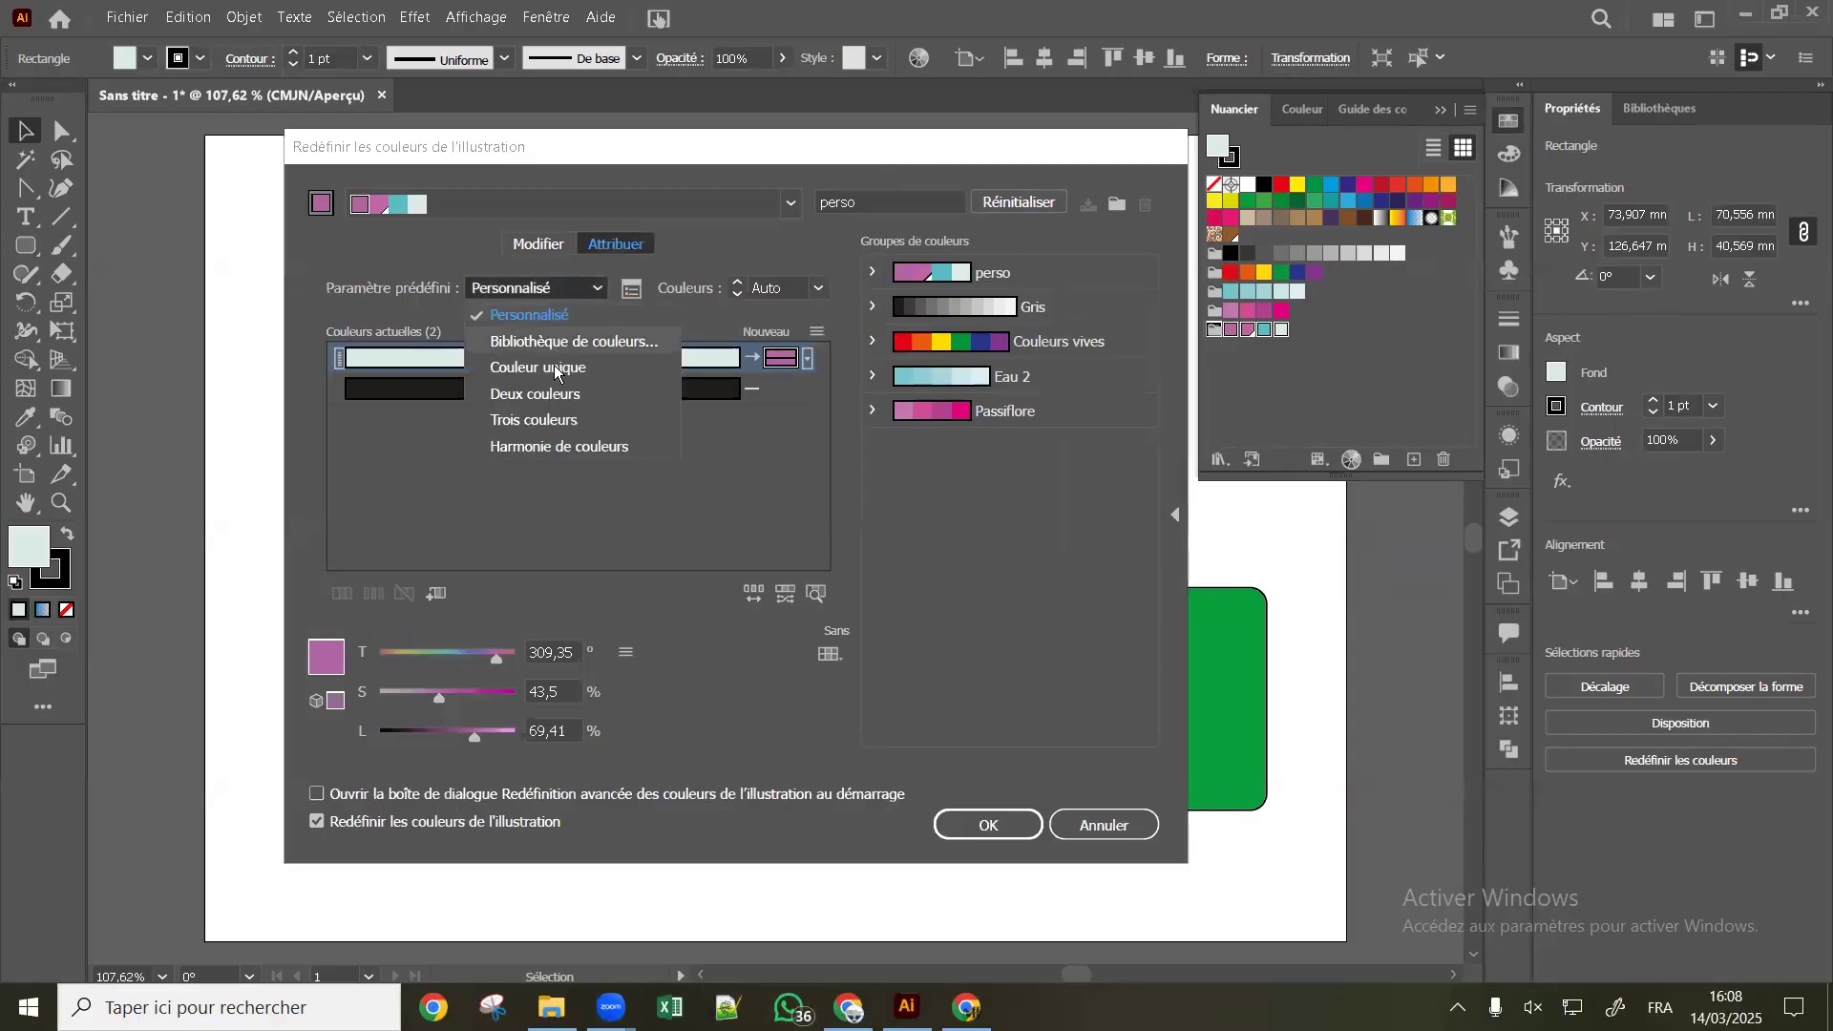
left_click(513, 282)
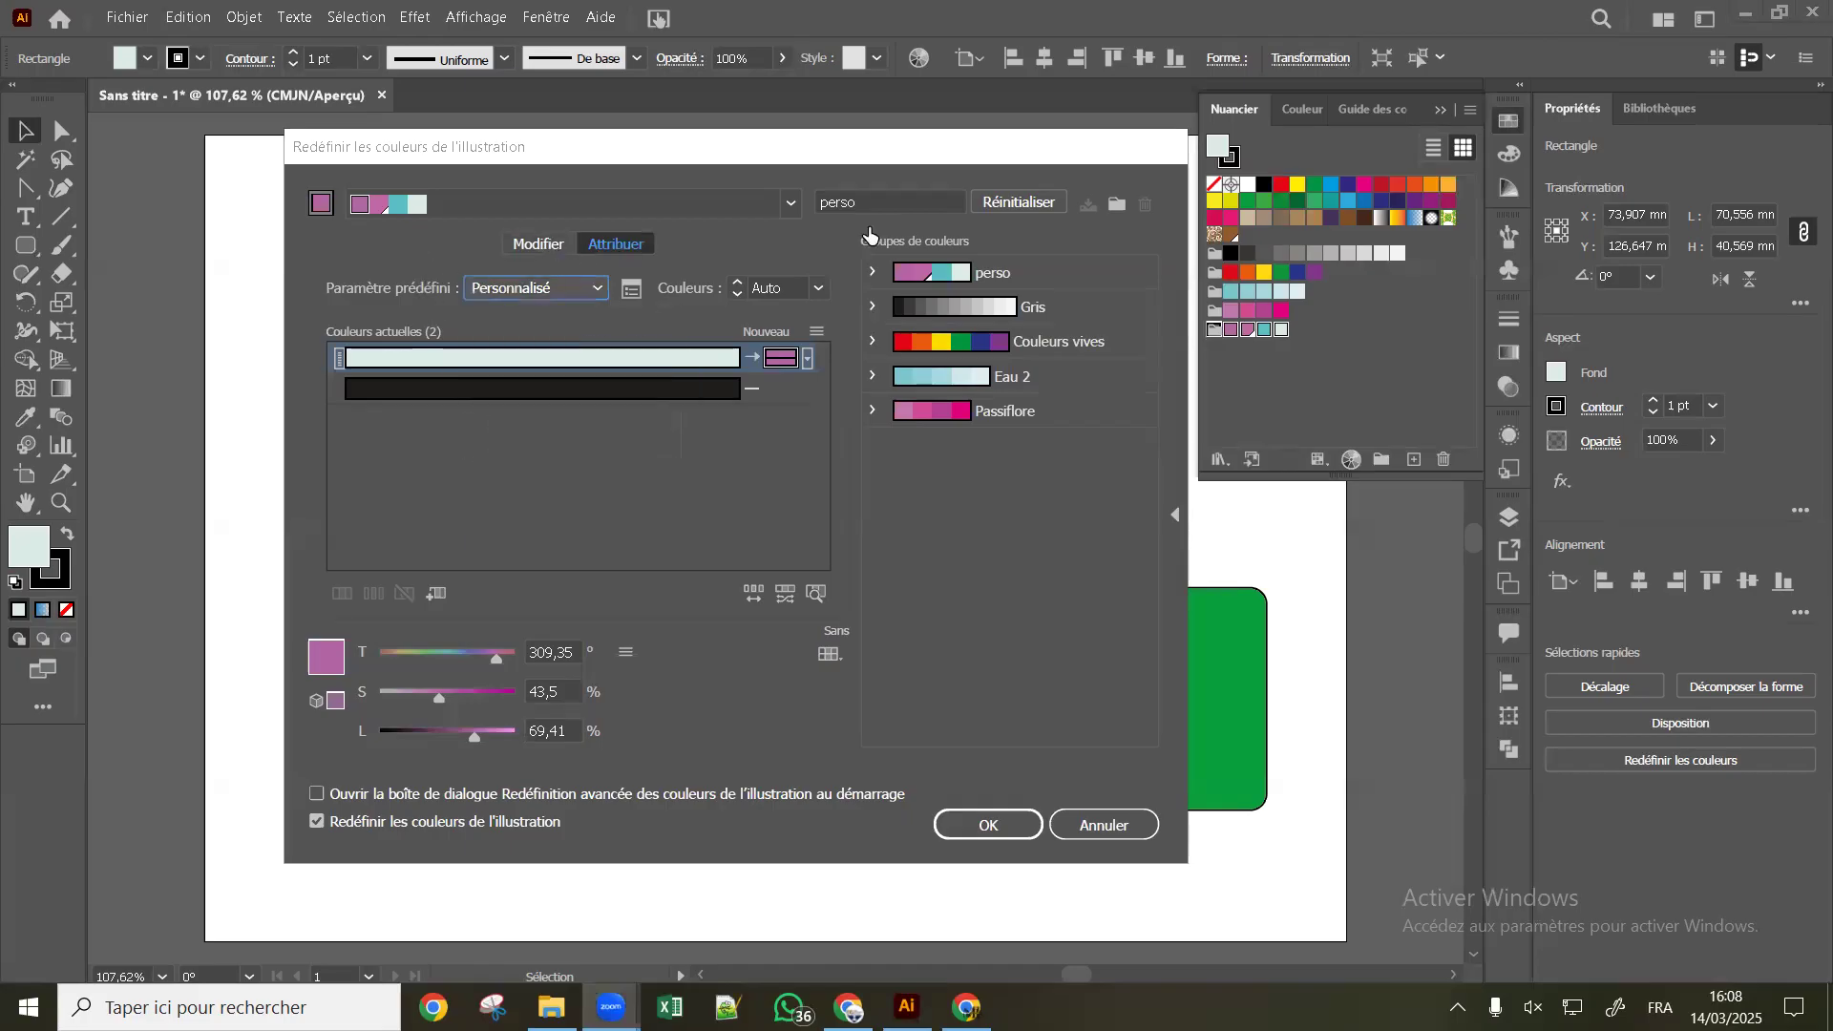
left_click(818, 288)
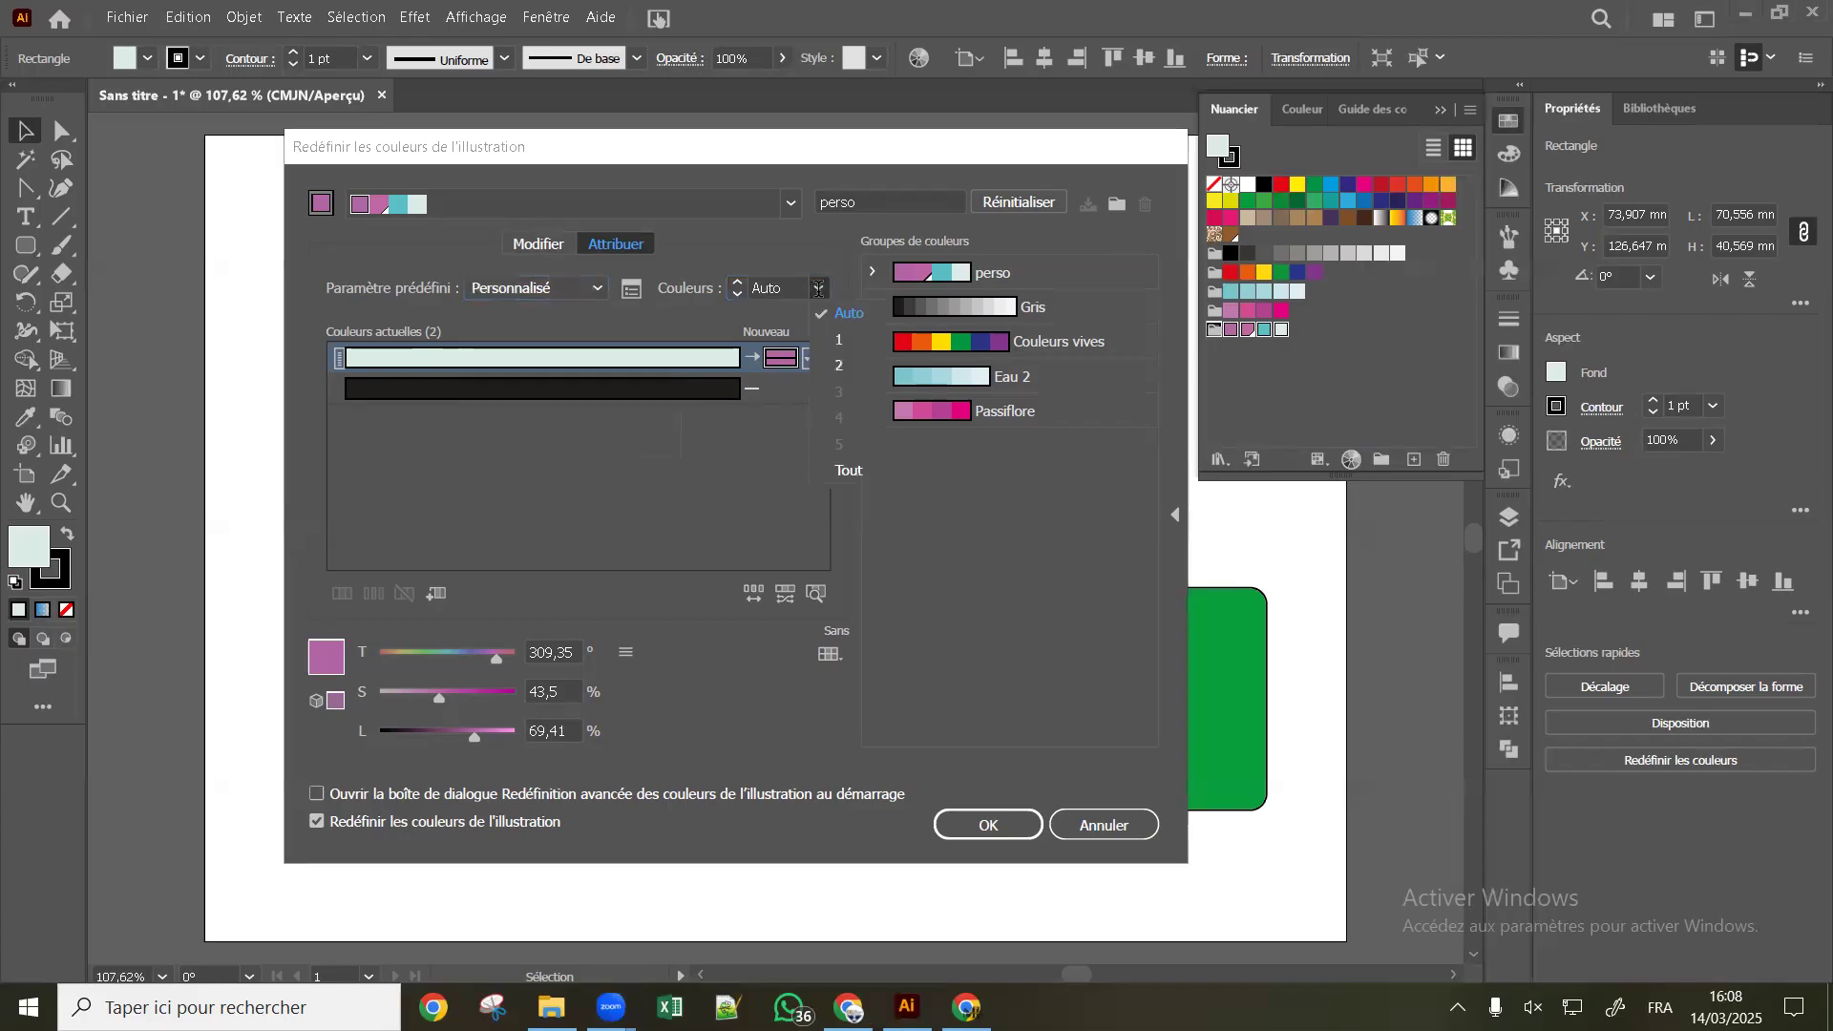
left_click(818, 288)
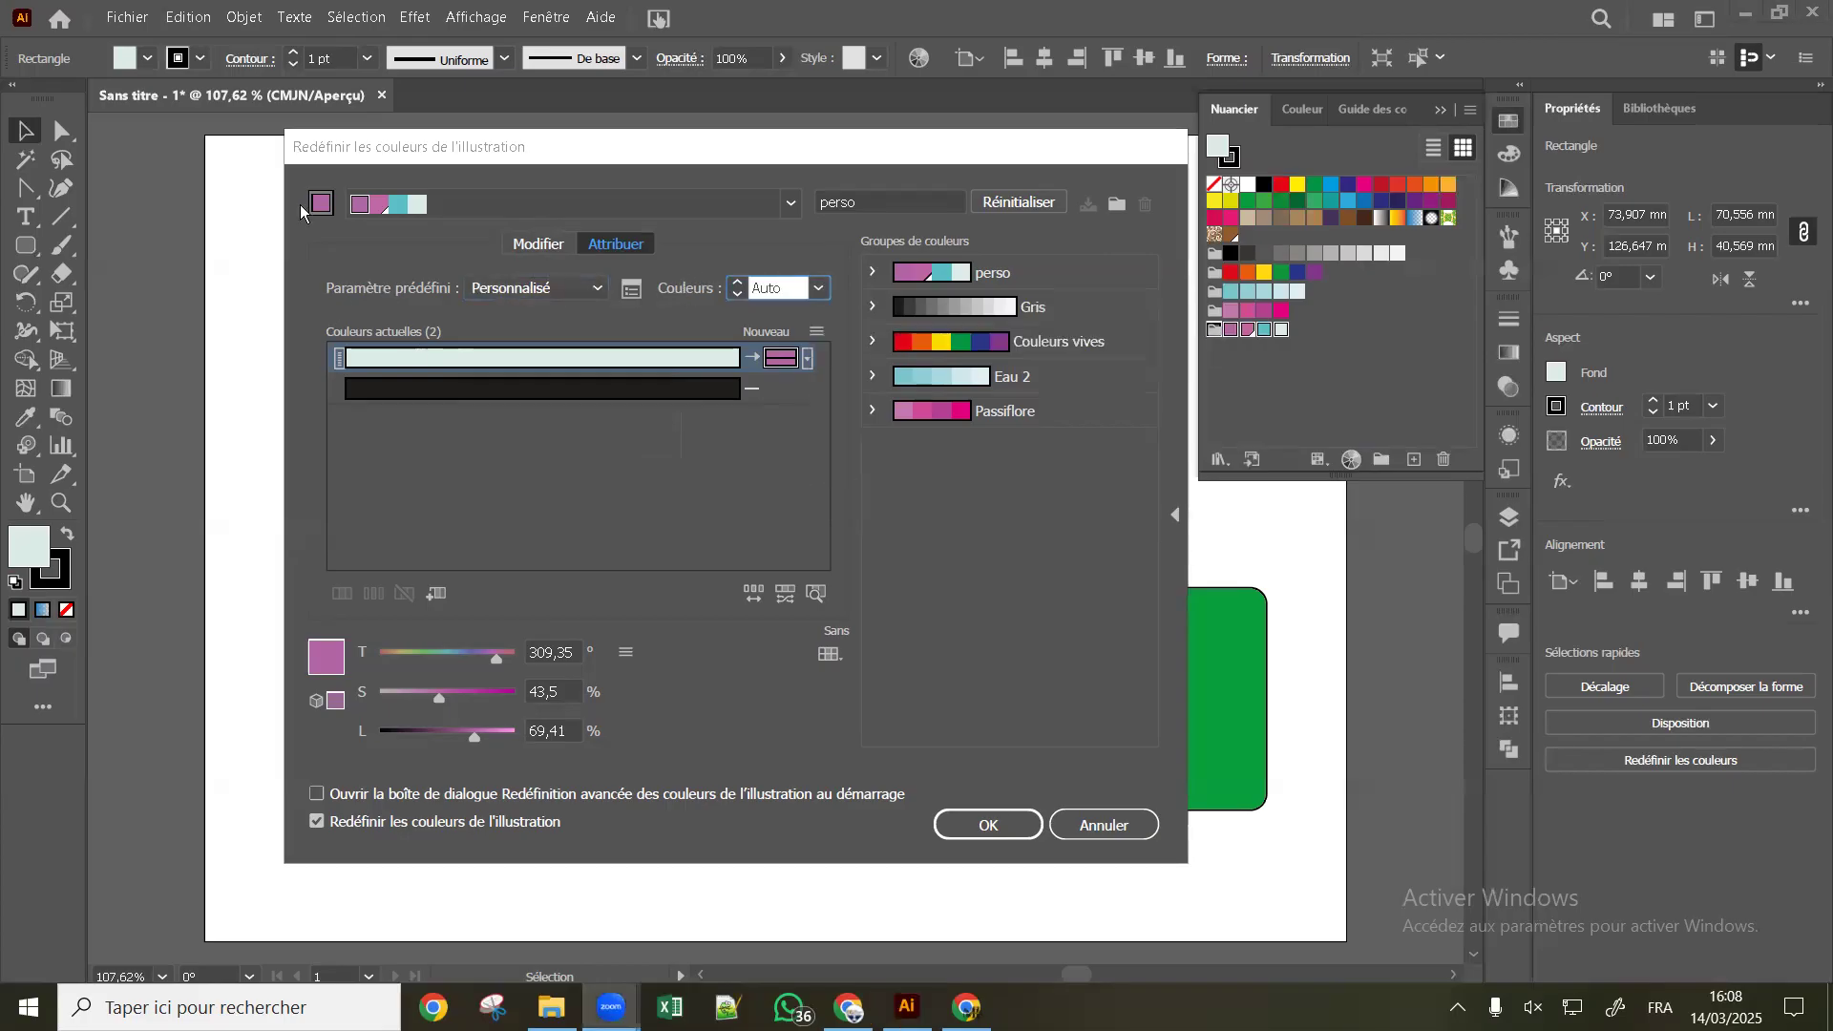
left_click(792, 203)
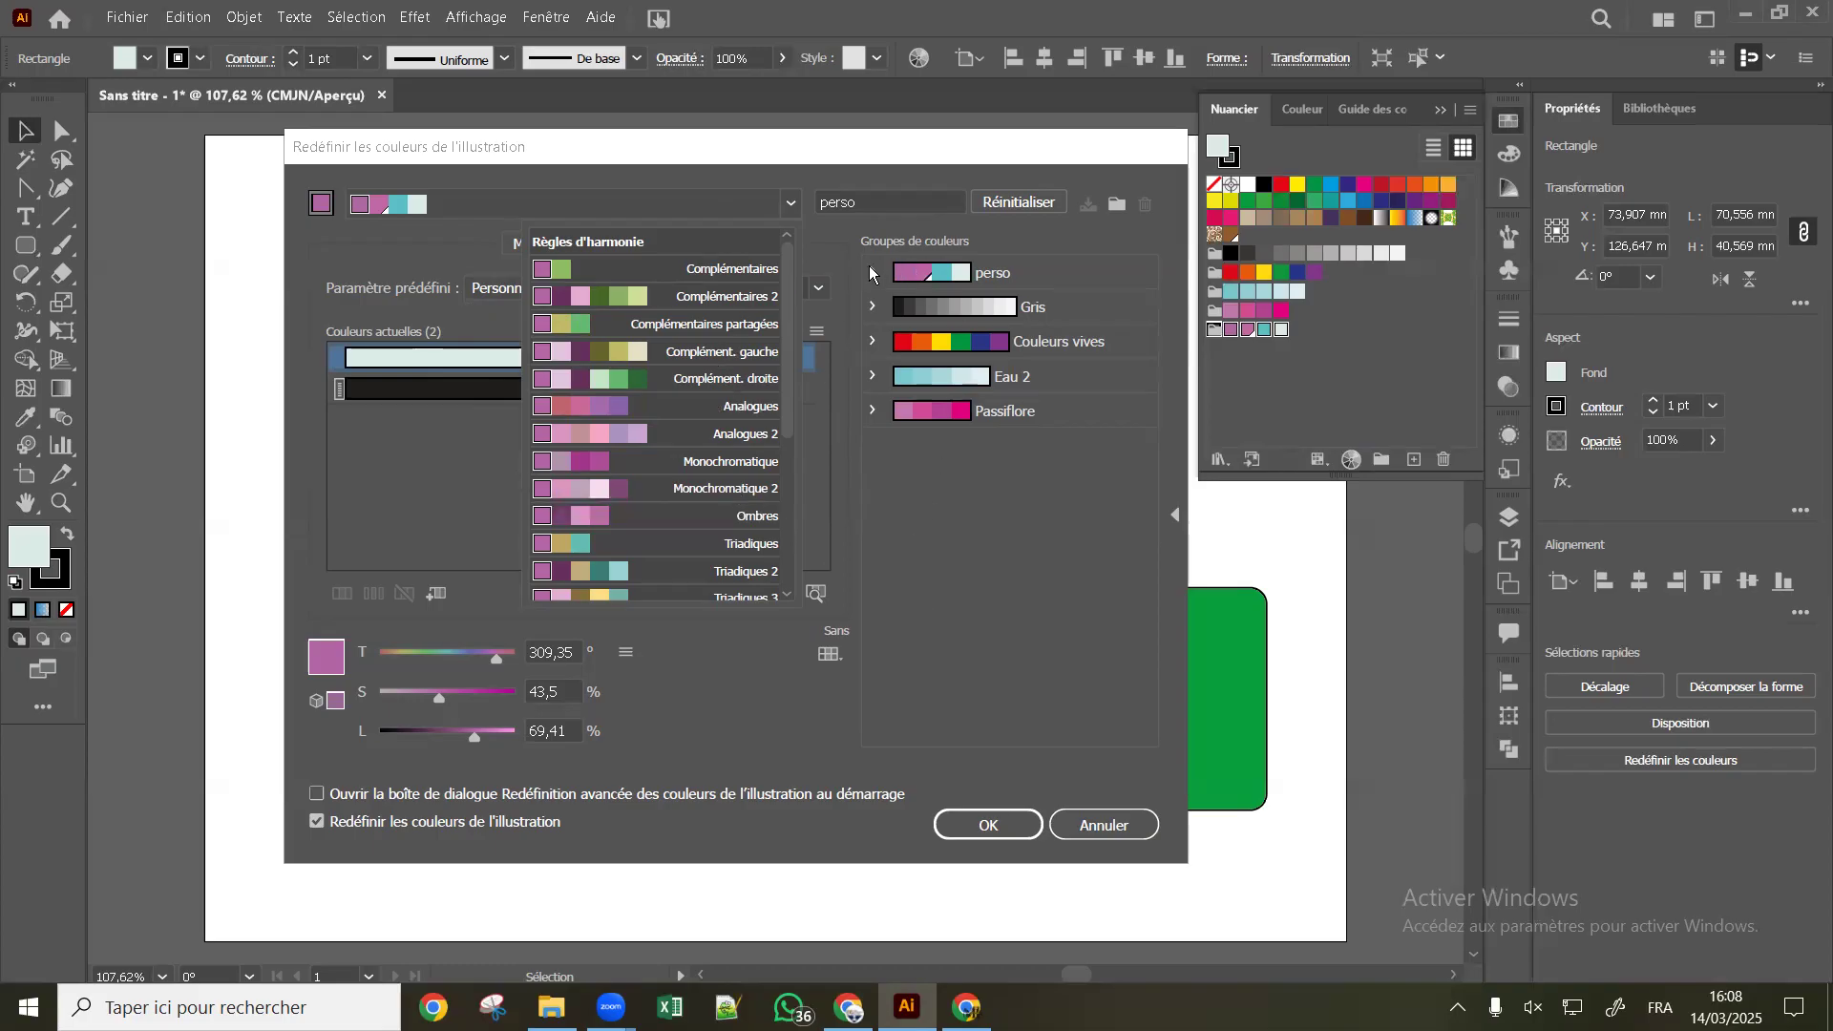
left_click(557, 193)
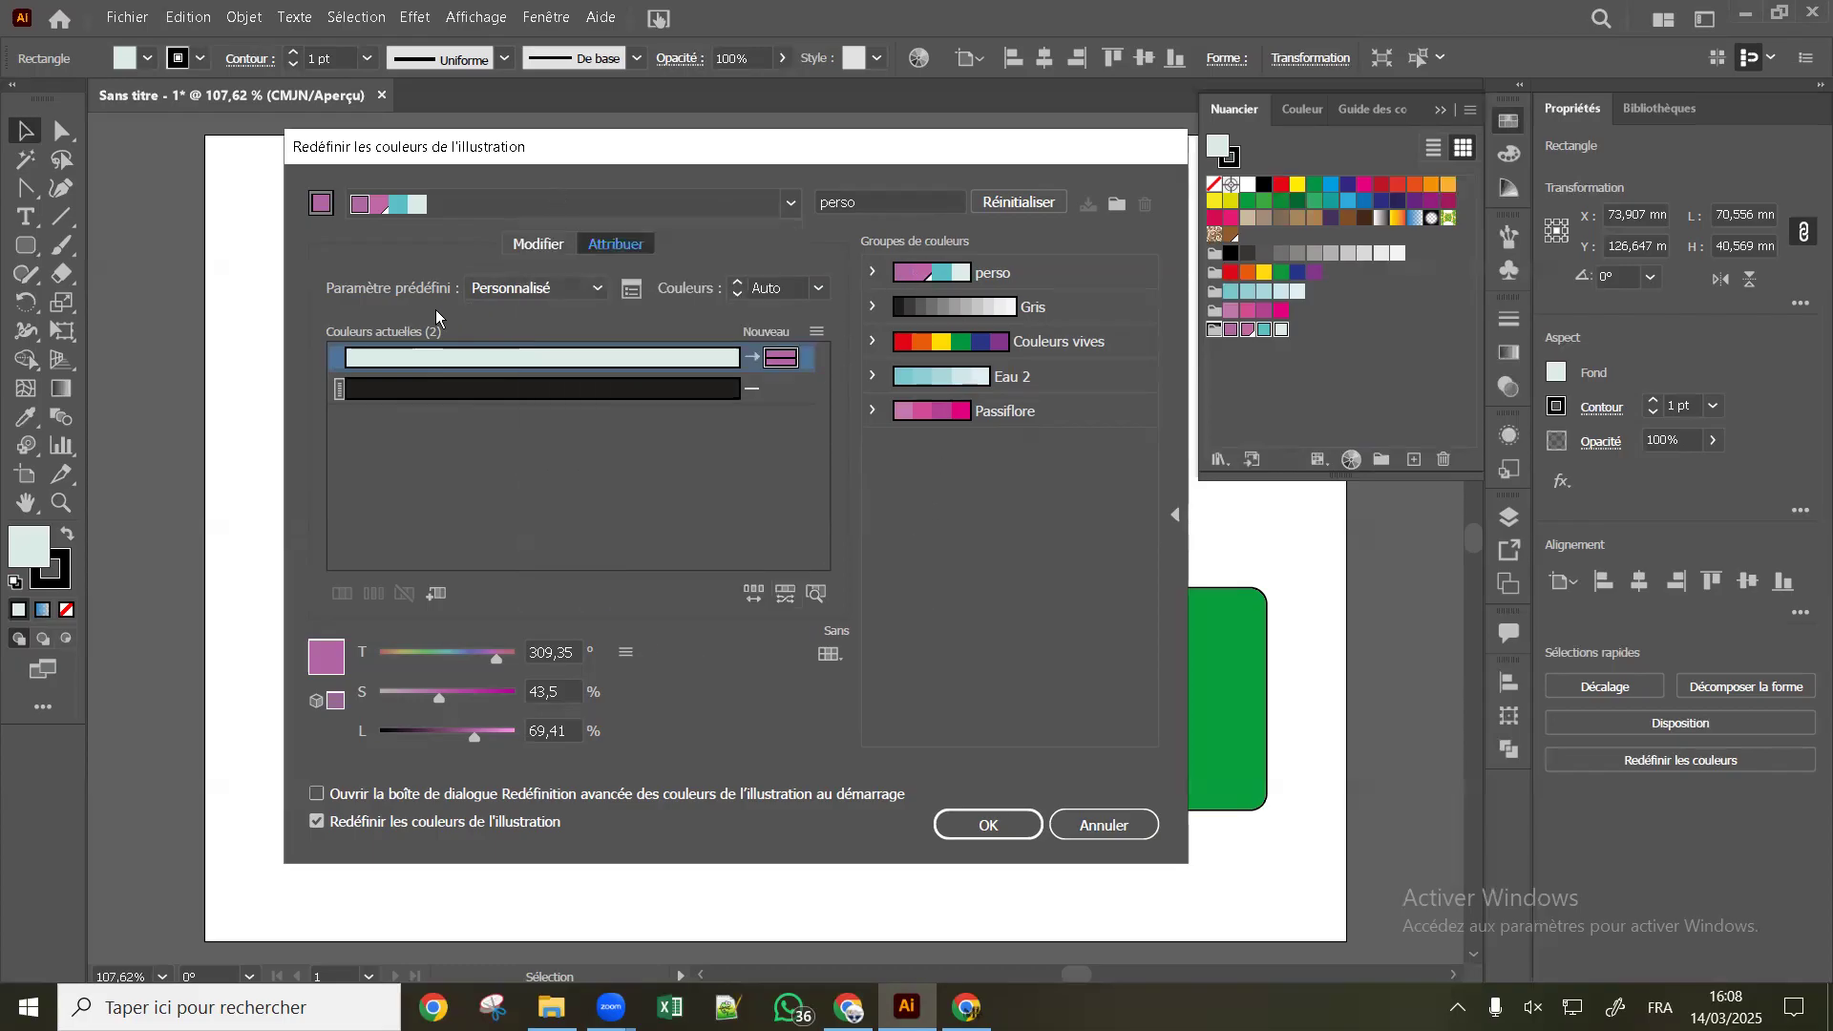
Examine the Bibliothèque de couleurs, Couleur unique and Trois couleurs presets in turn, leaving the preset at Personnalisé
left_click(507, 291)
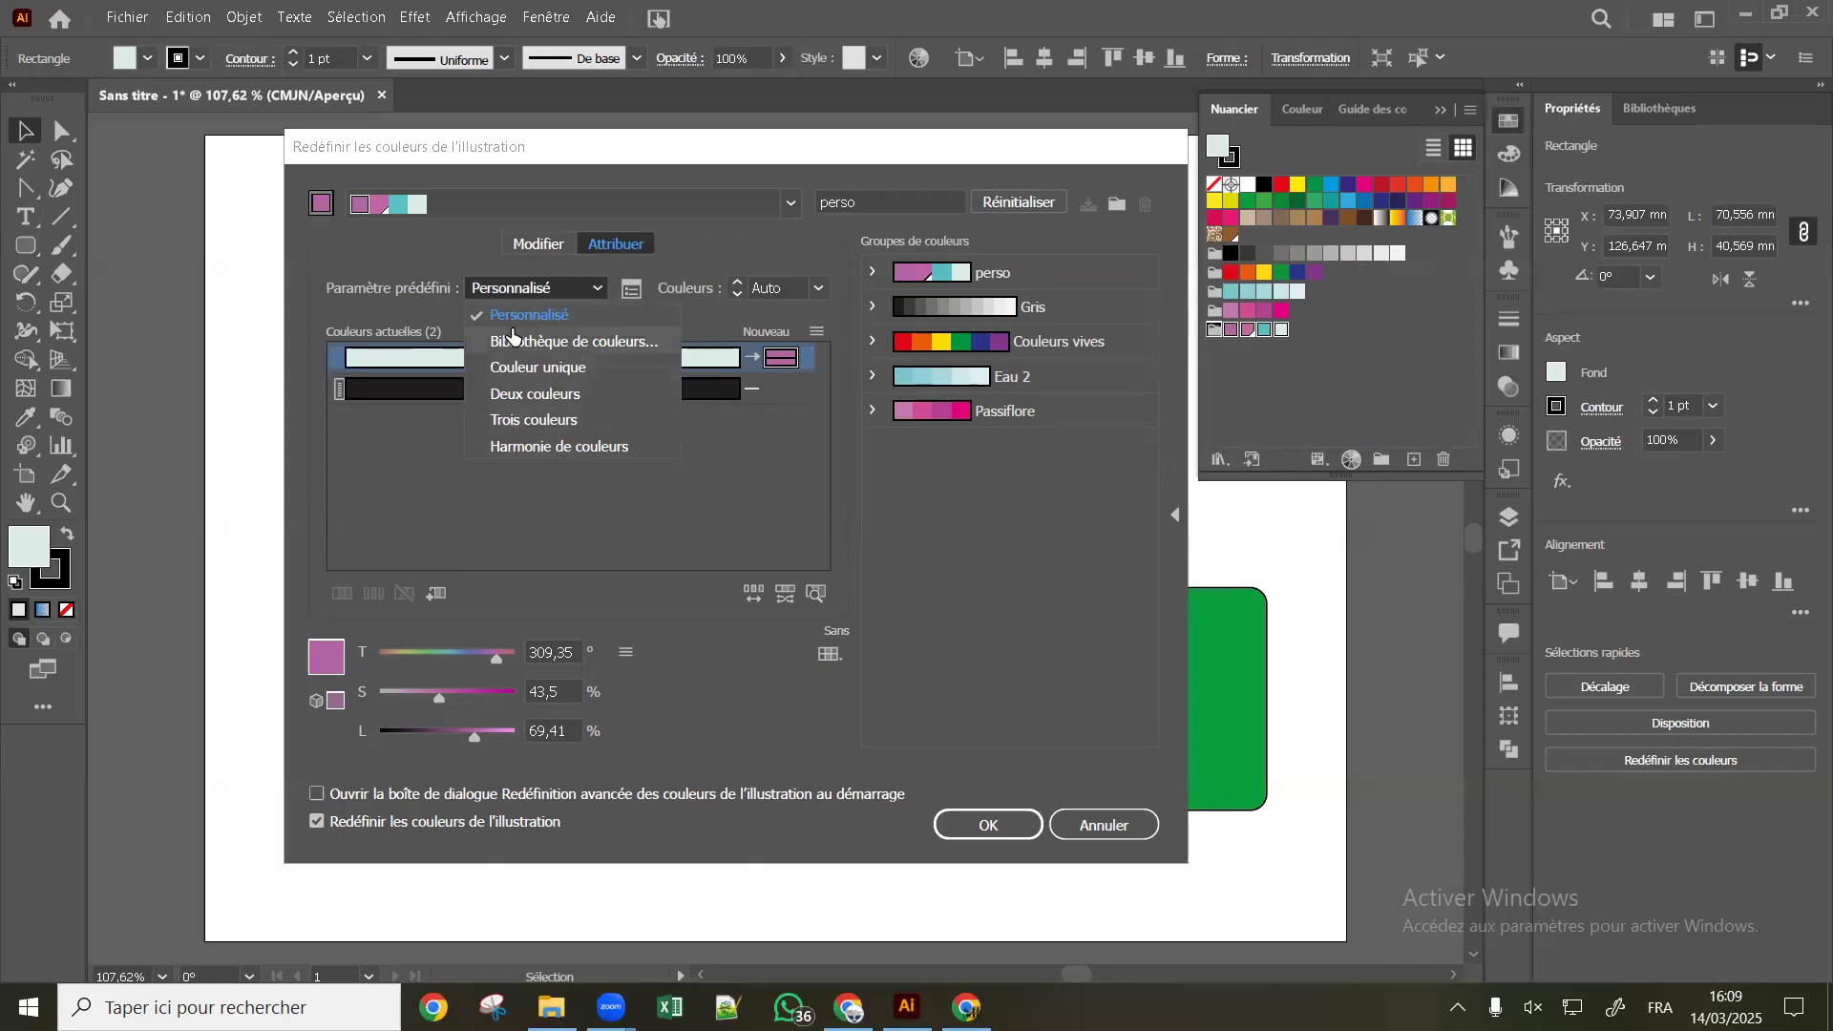
left_click(544, 346)
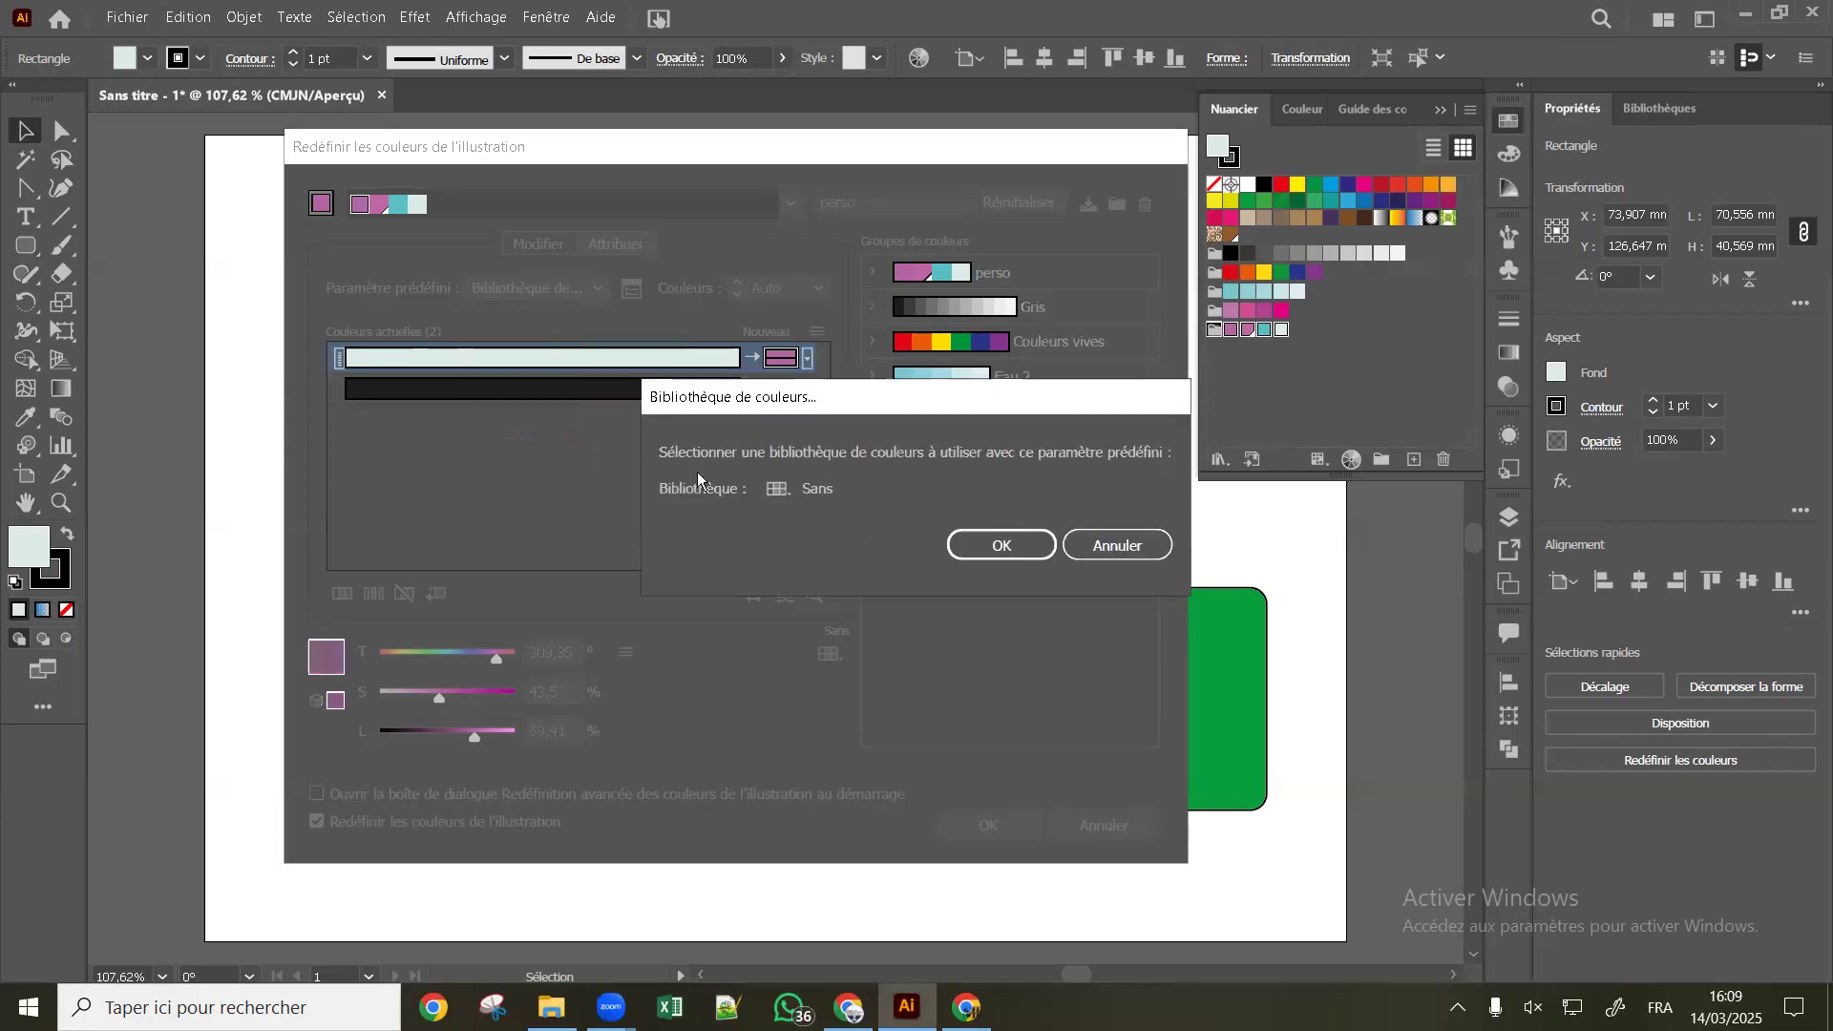
left_click(1117, 546)
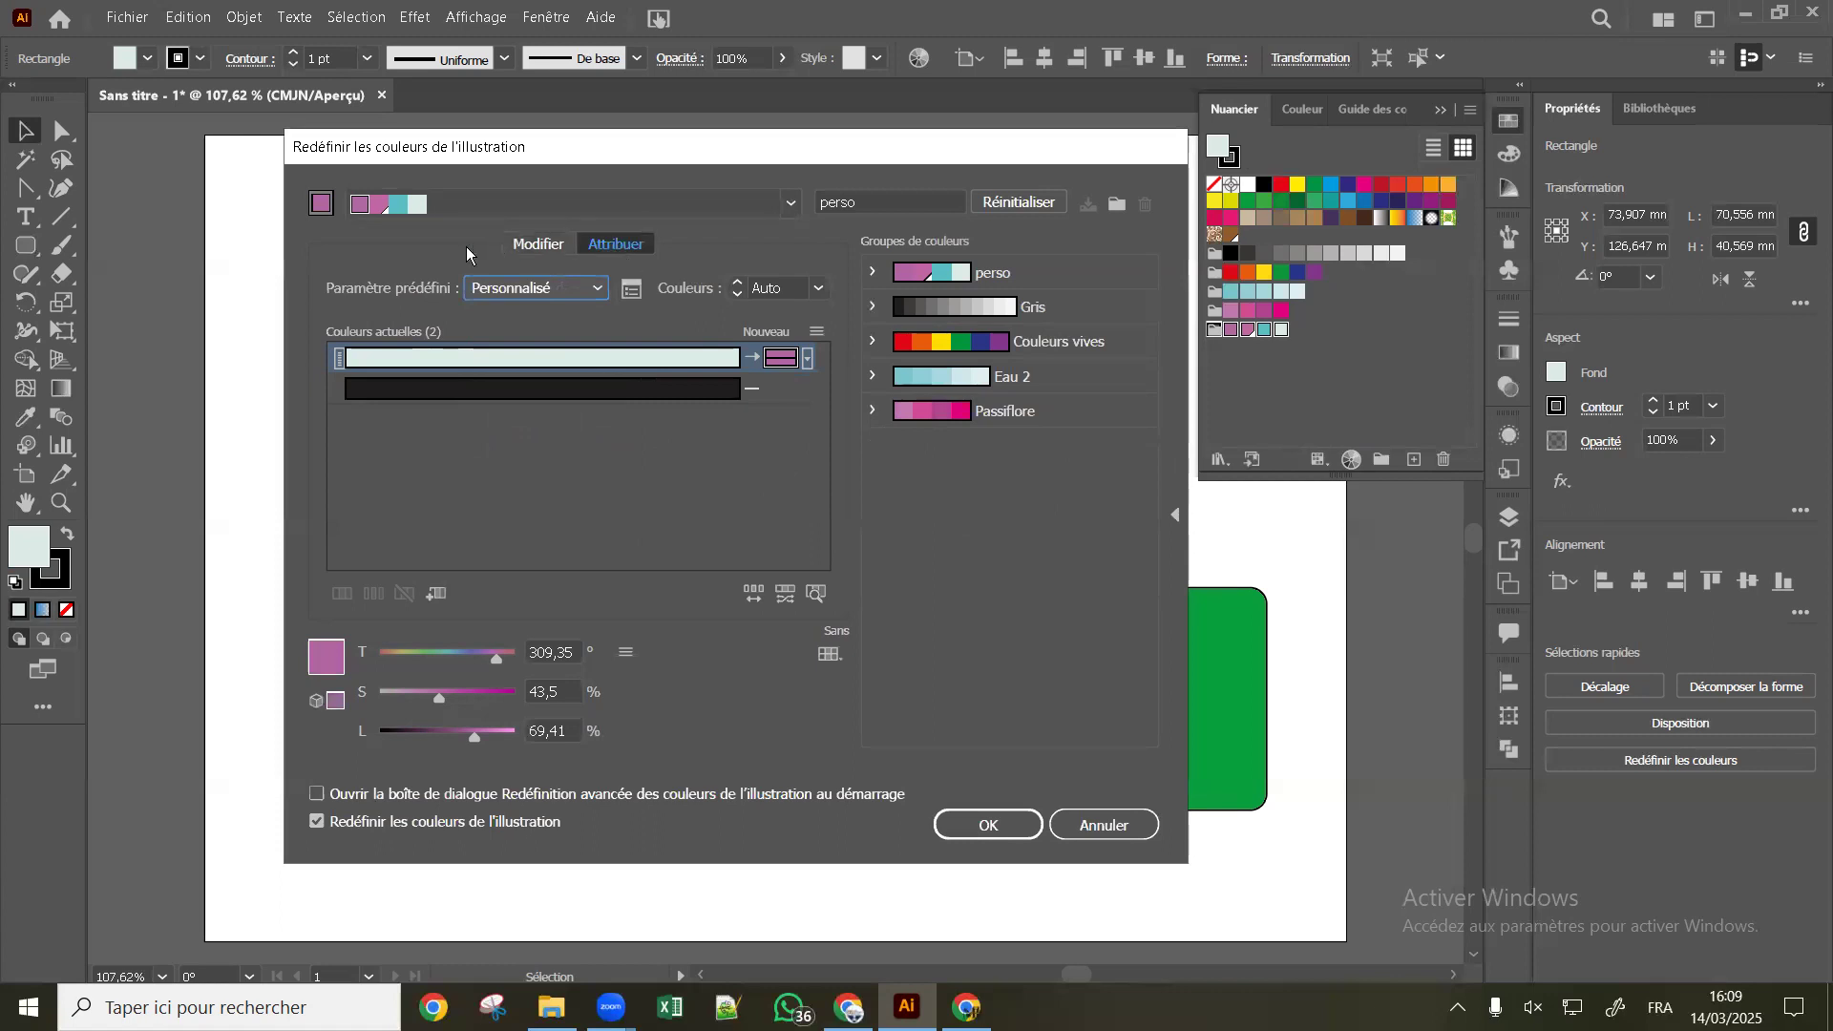
left_click(574, 299)
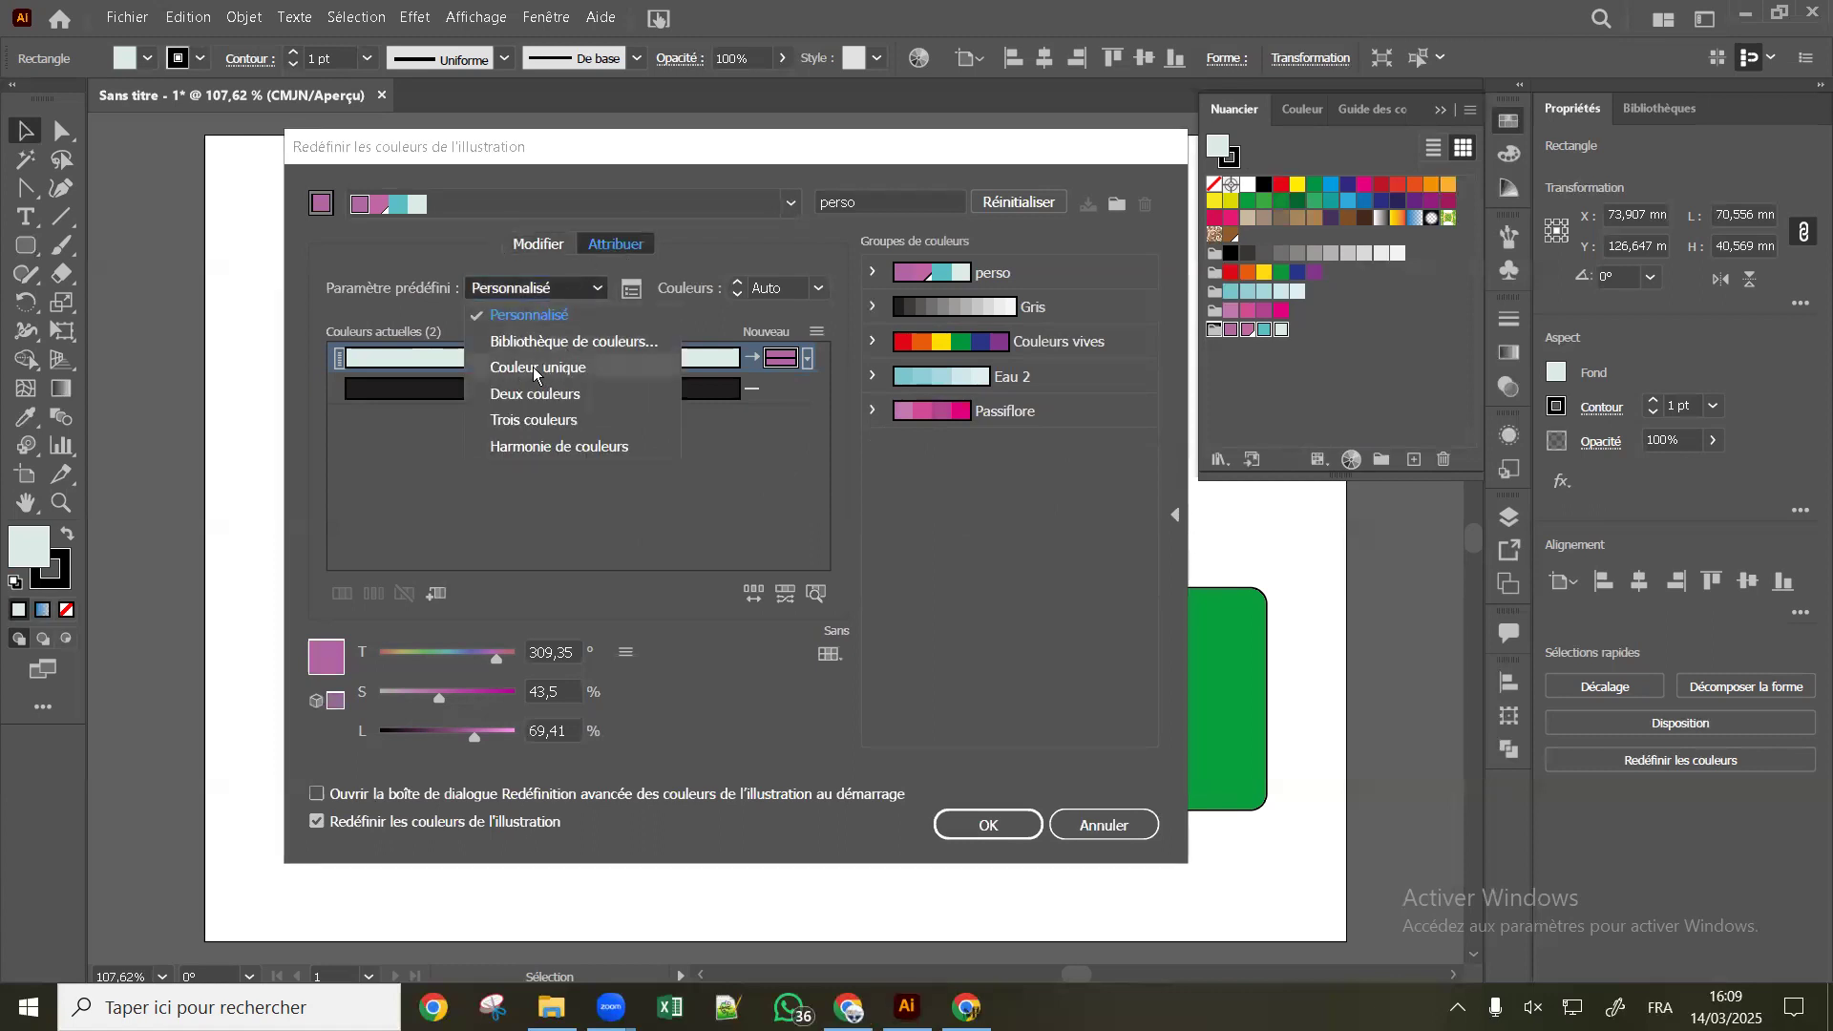
left_click(533, 372)
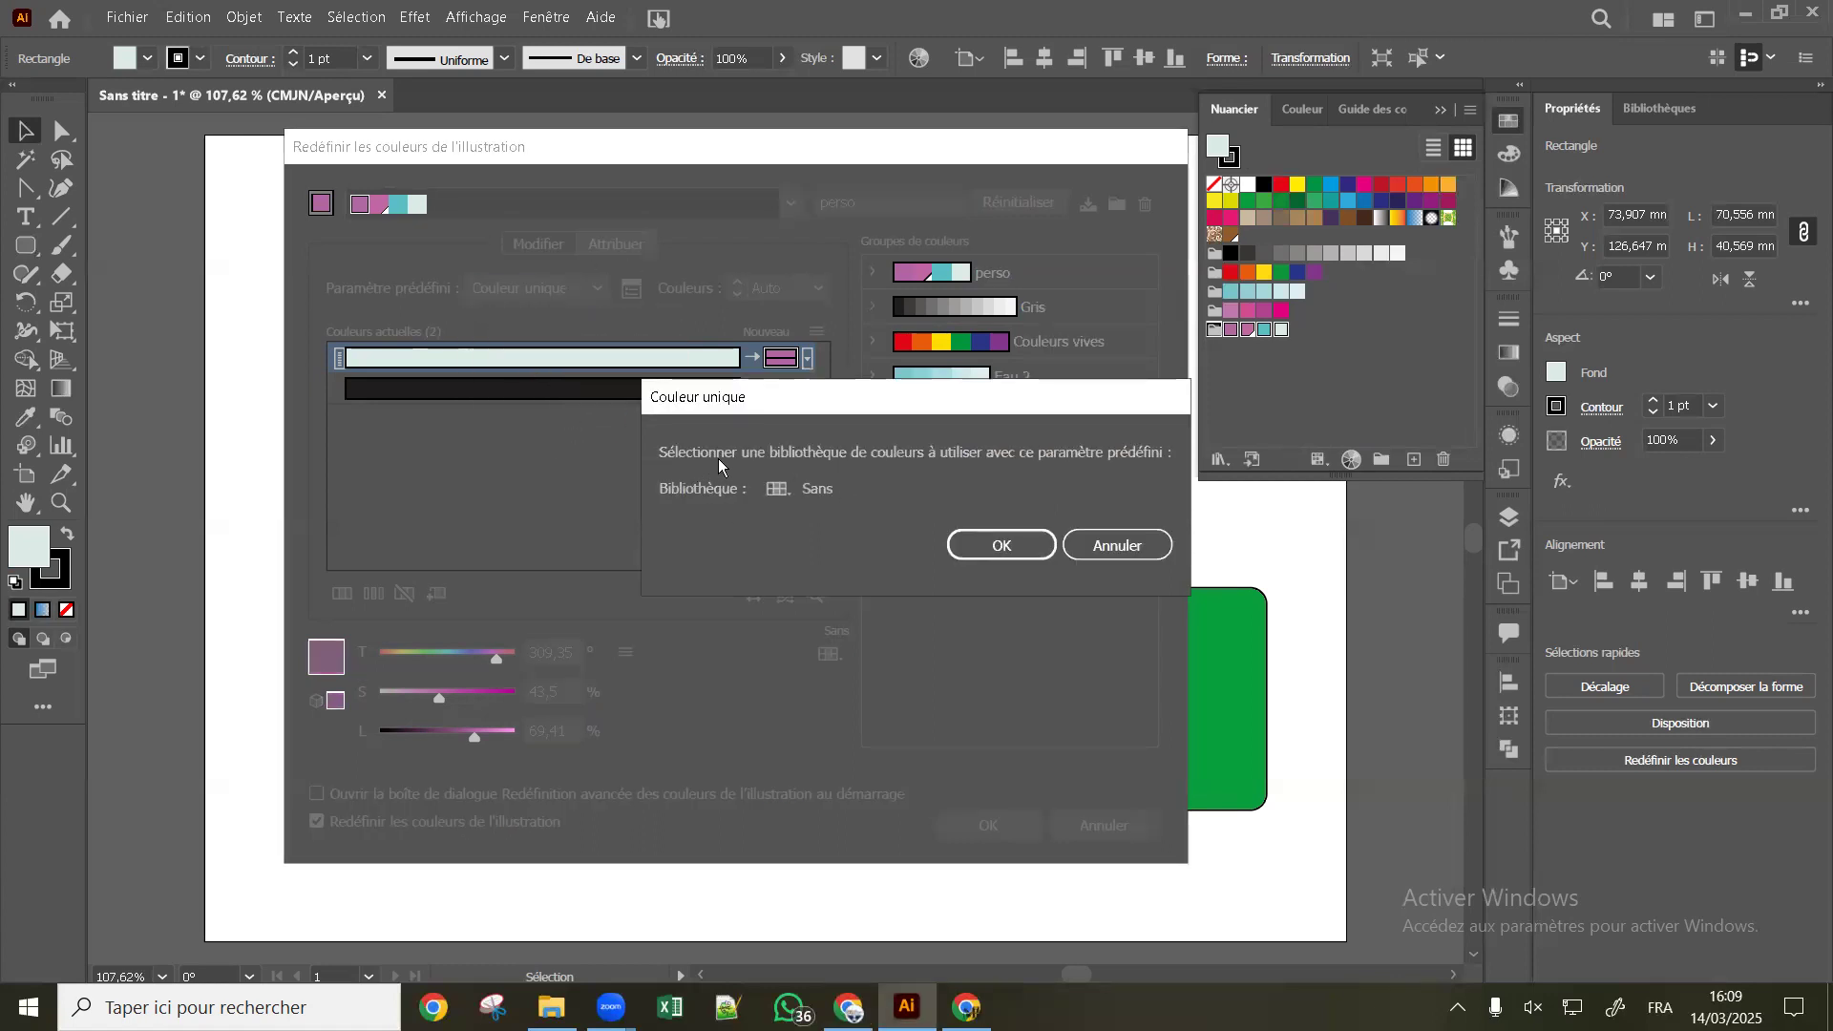
left_click(1144, 546)
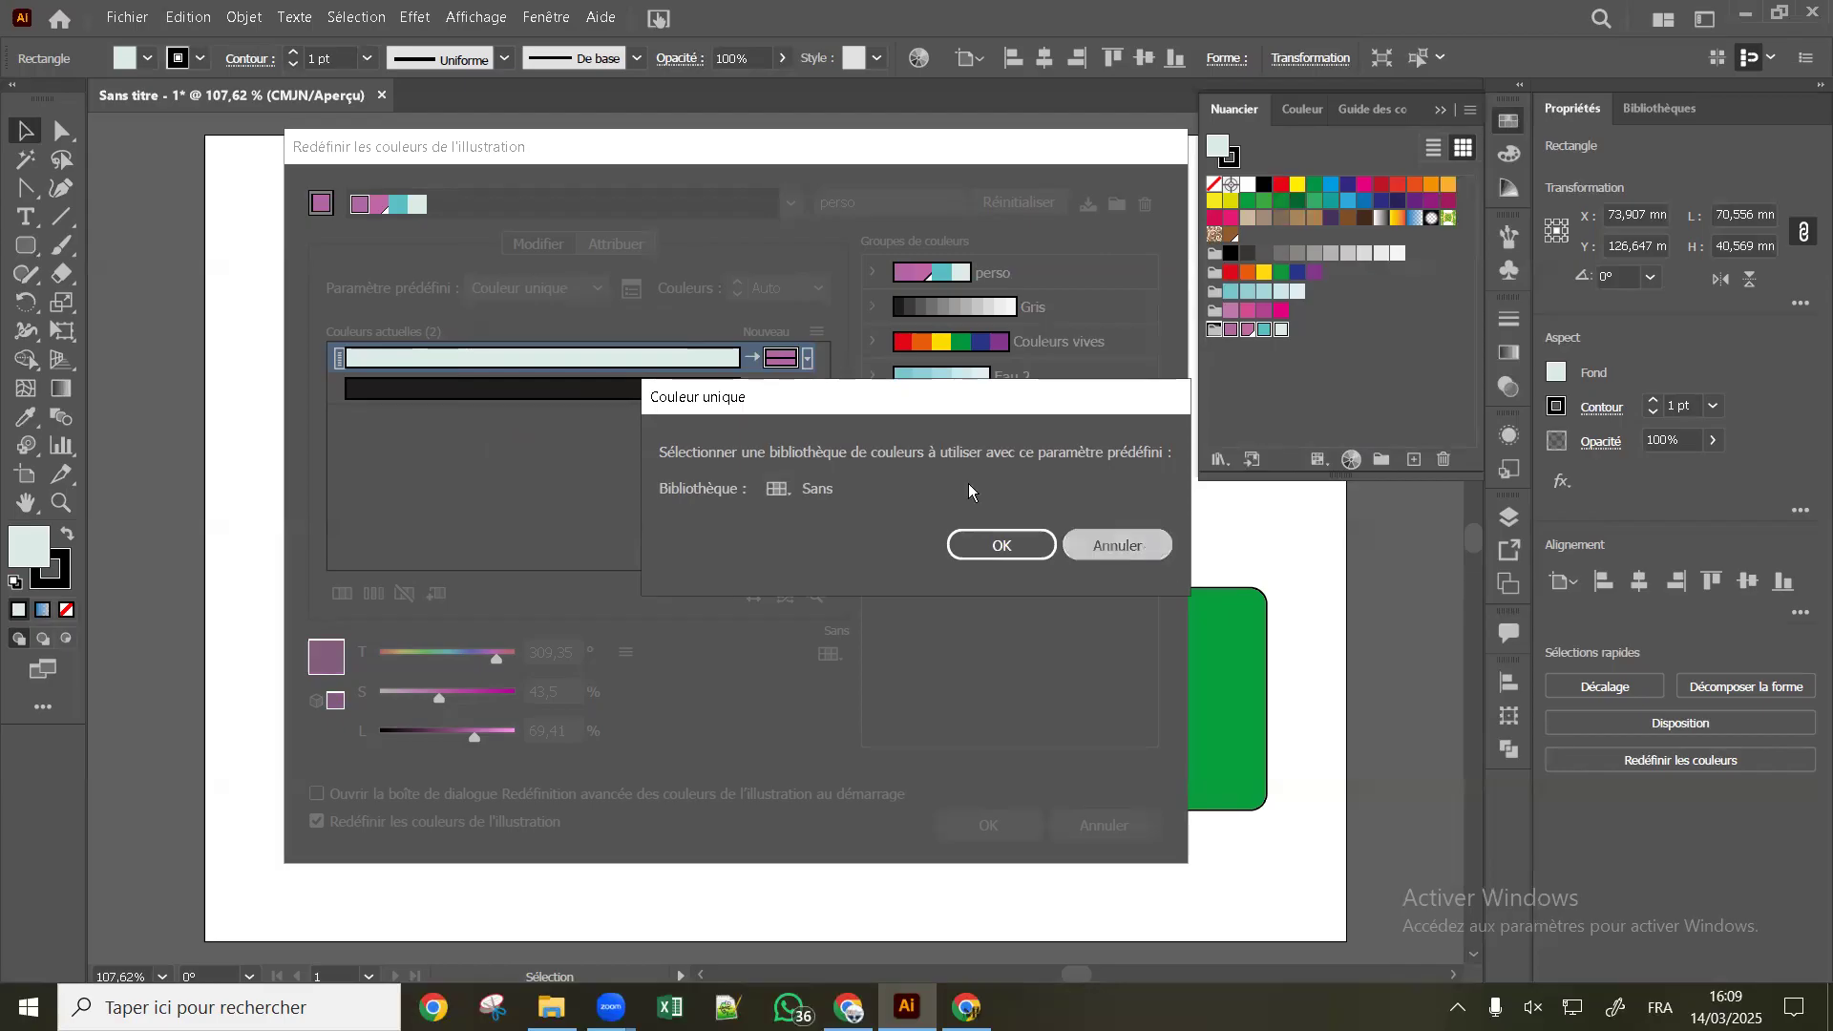
left_click(578, 284)
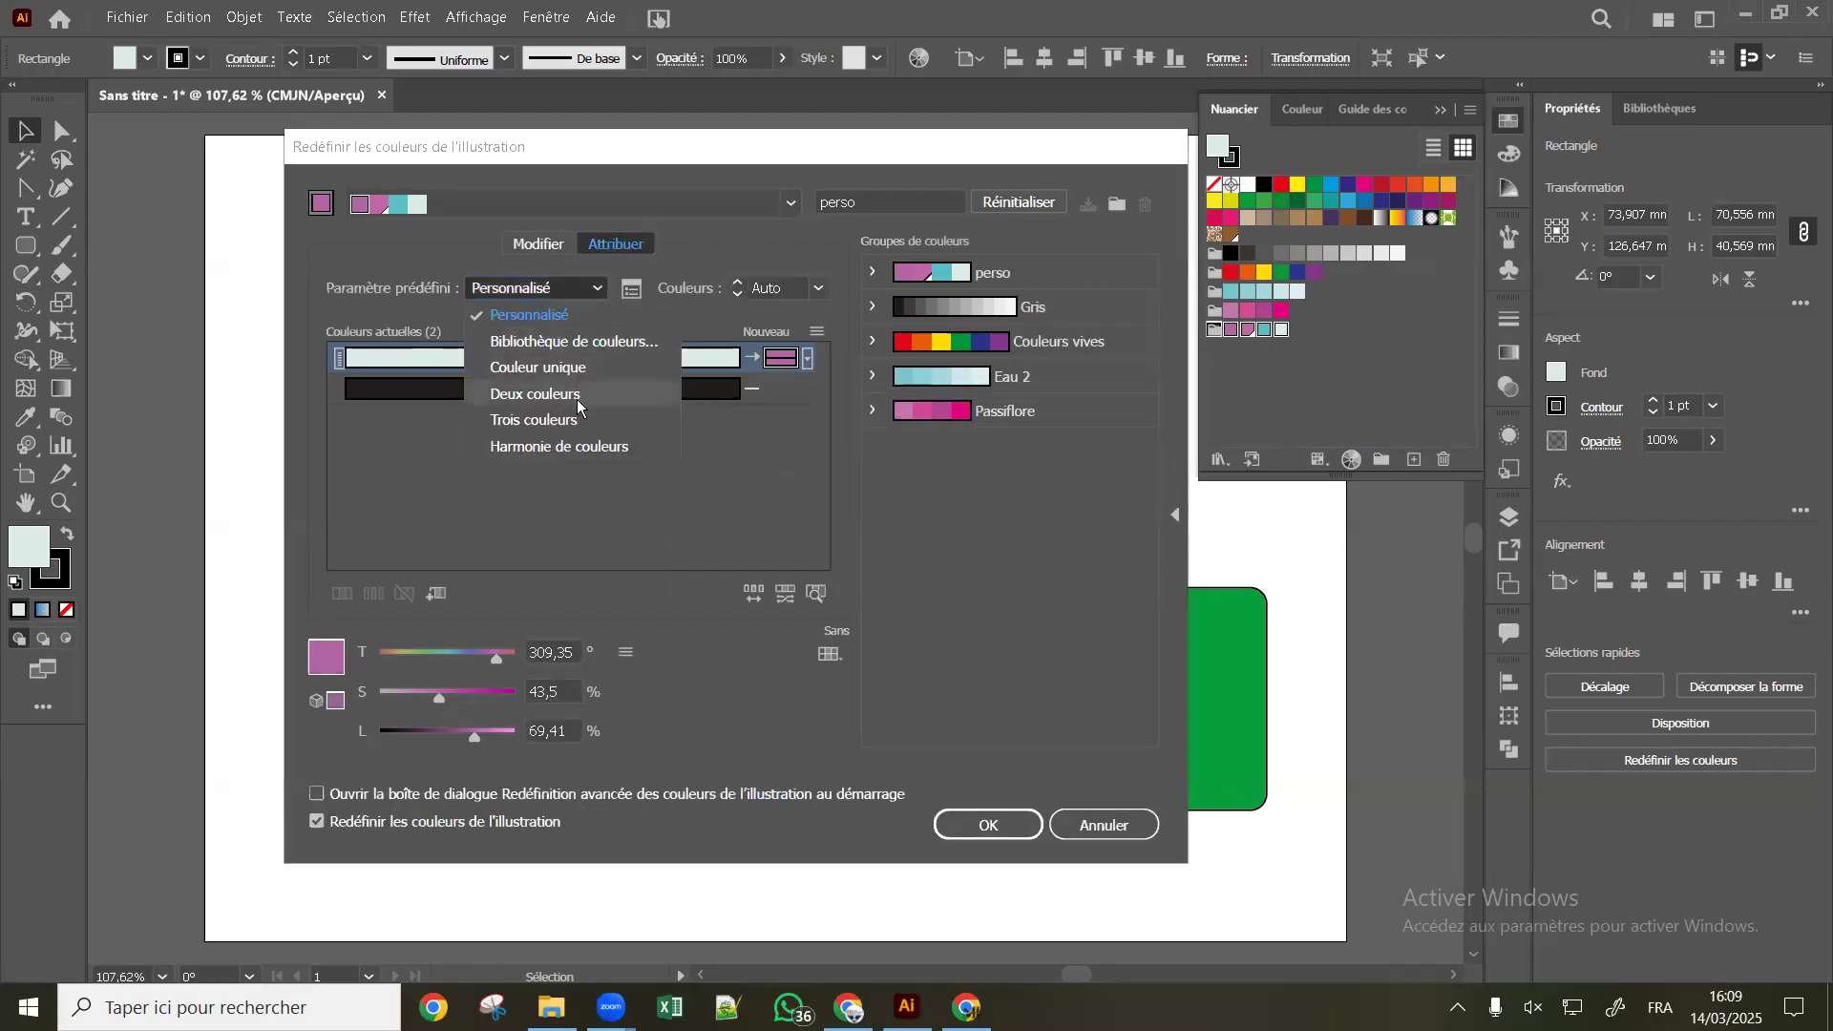
left_click(545, 428)
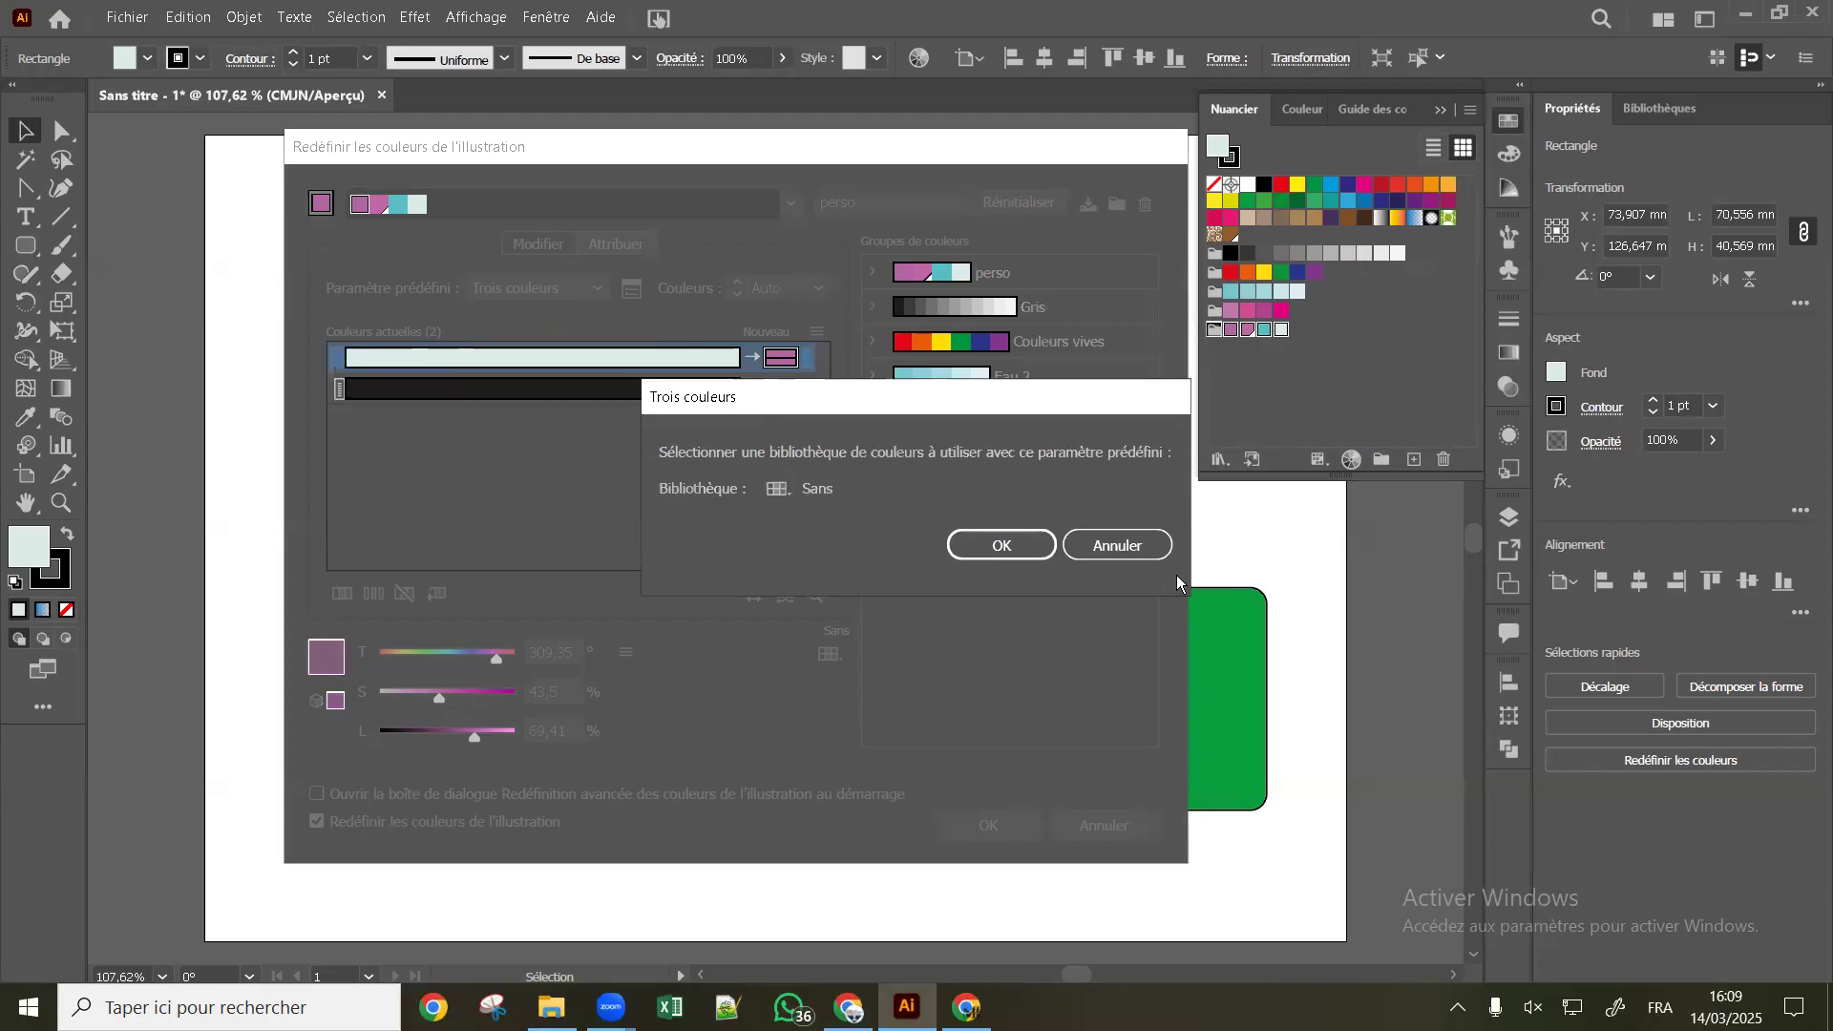
left_click(983, 560)
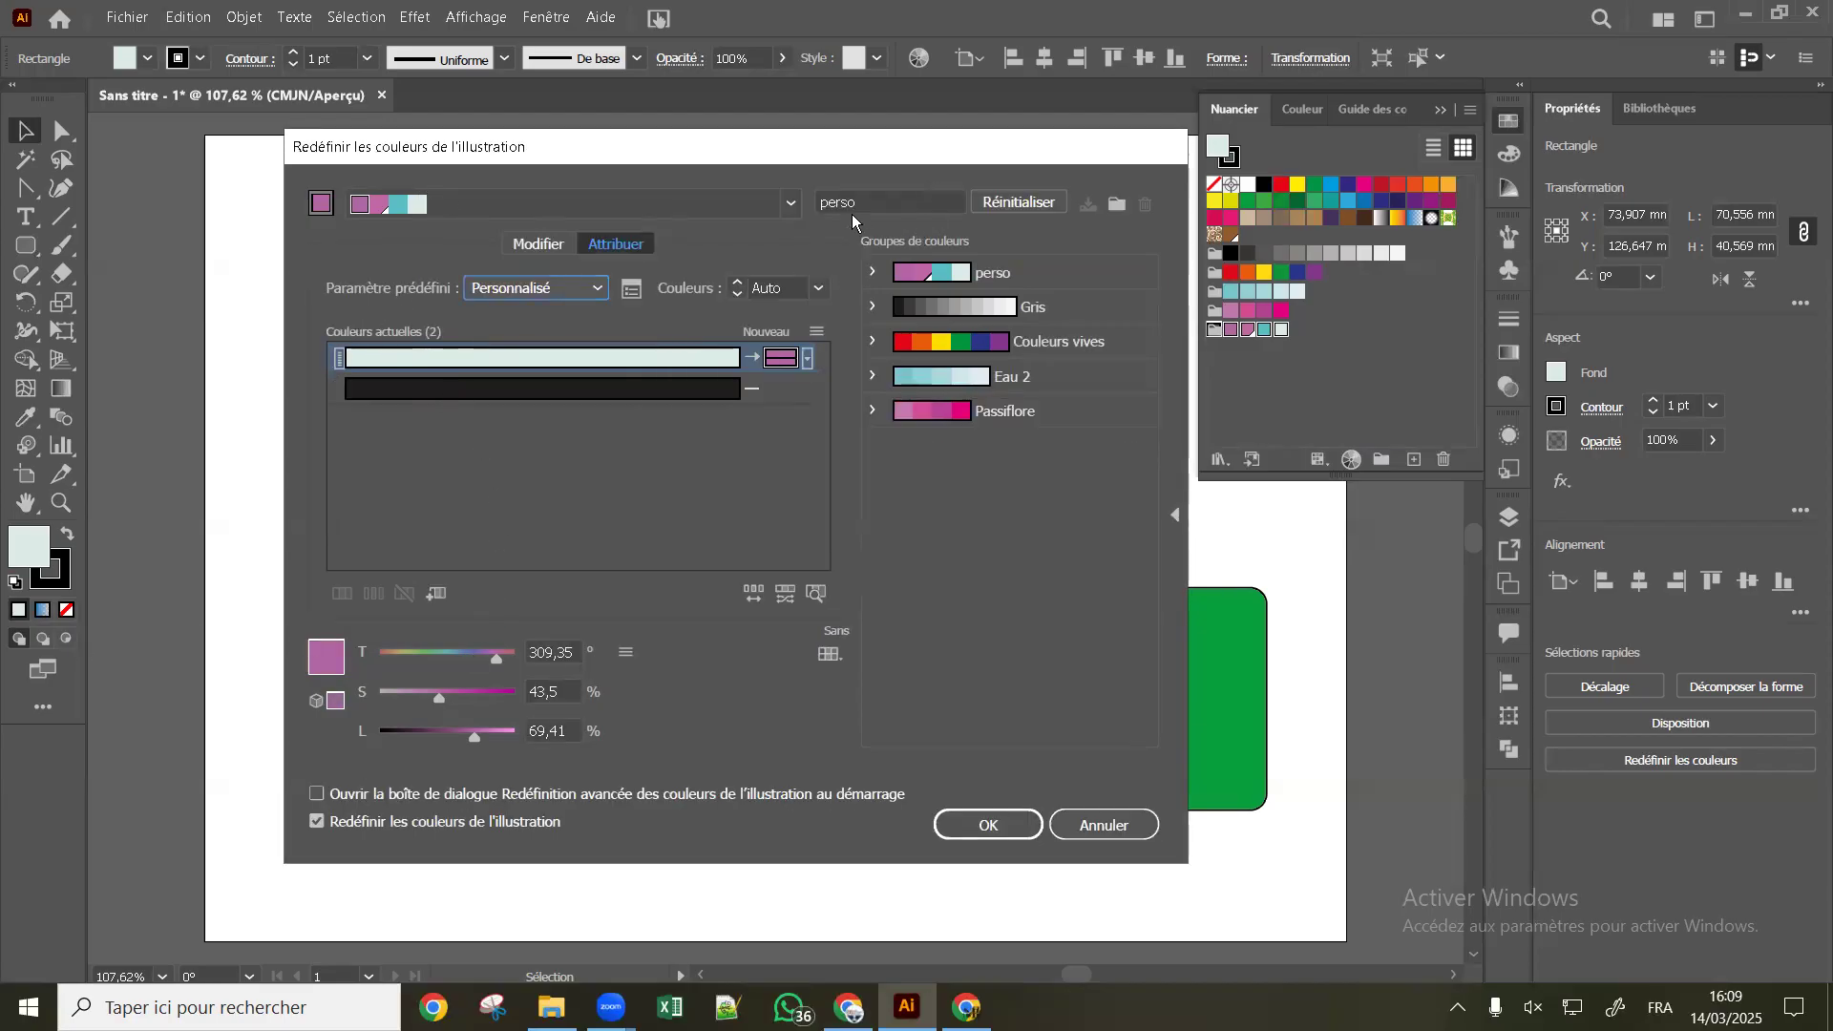
Reset the recolouring to the original artwork colours and expand the perso group to list its swatches
left_click(940, 204)
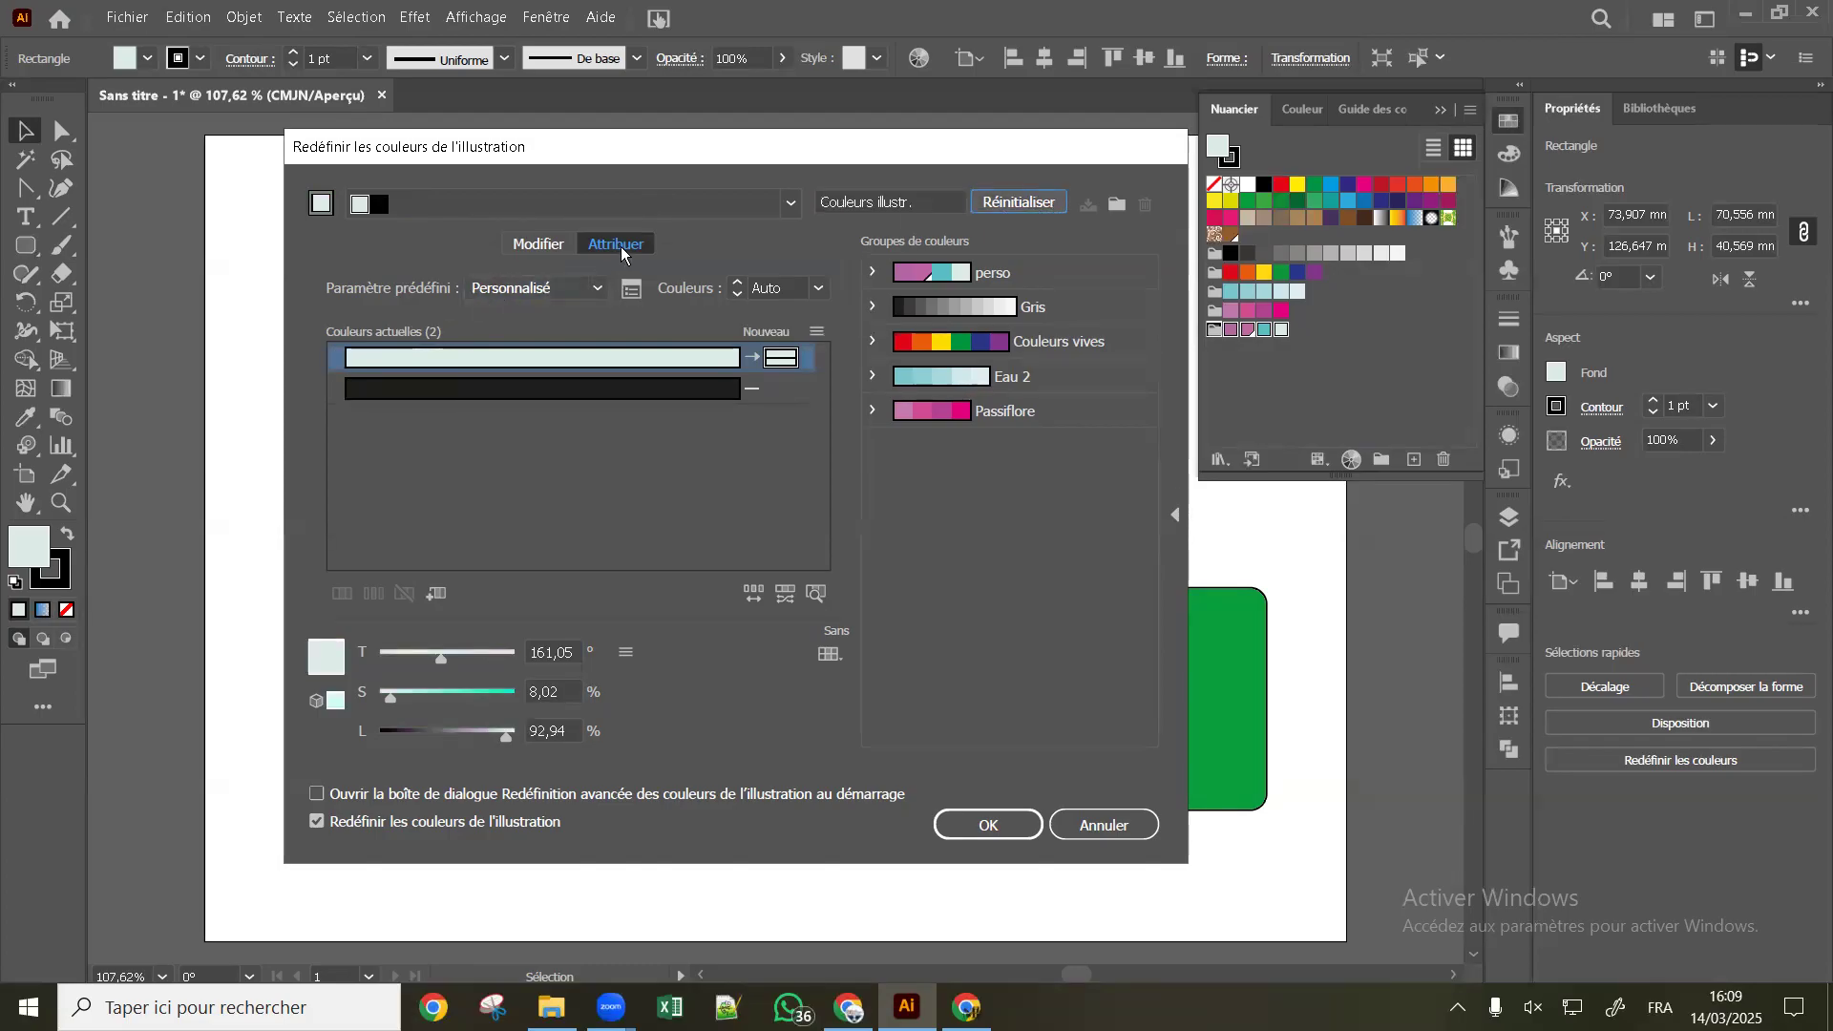
left_click(869, 273)
left_click(872, 274)
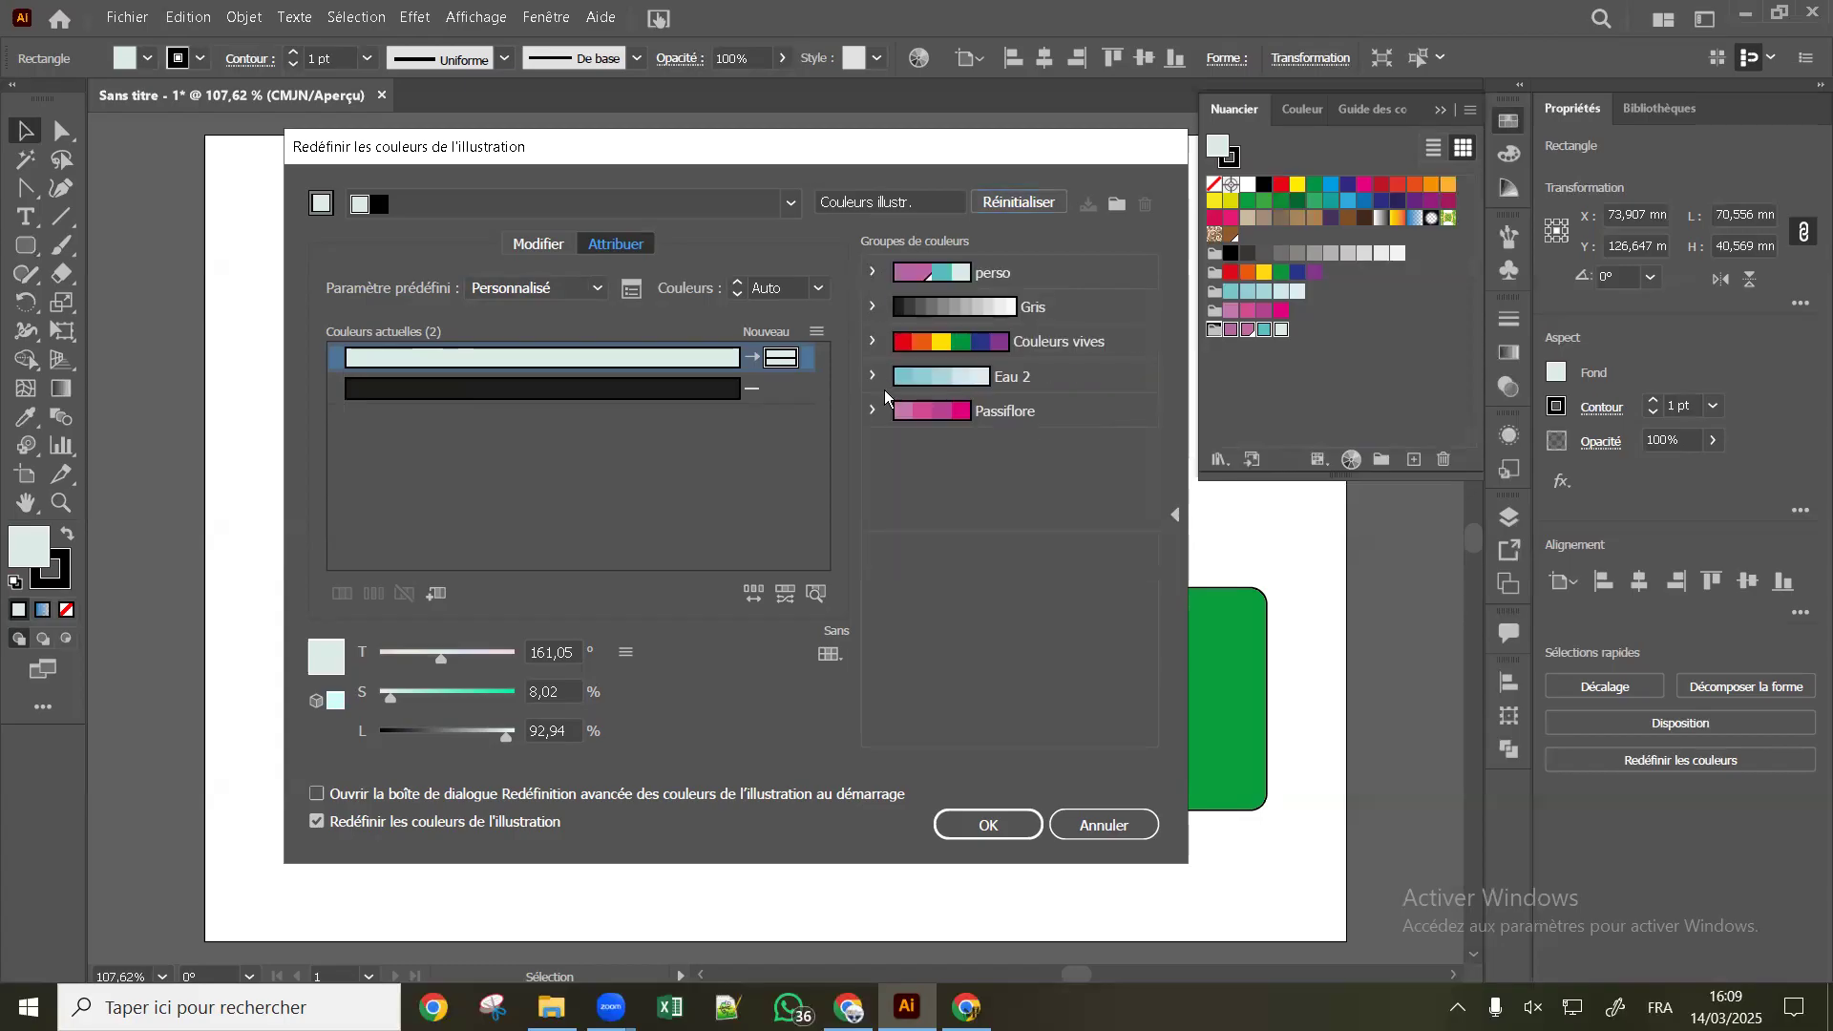
left_click(872, 274)
left_click(873, 274)
left_click(876, 272)
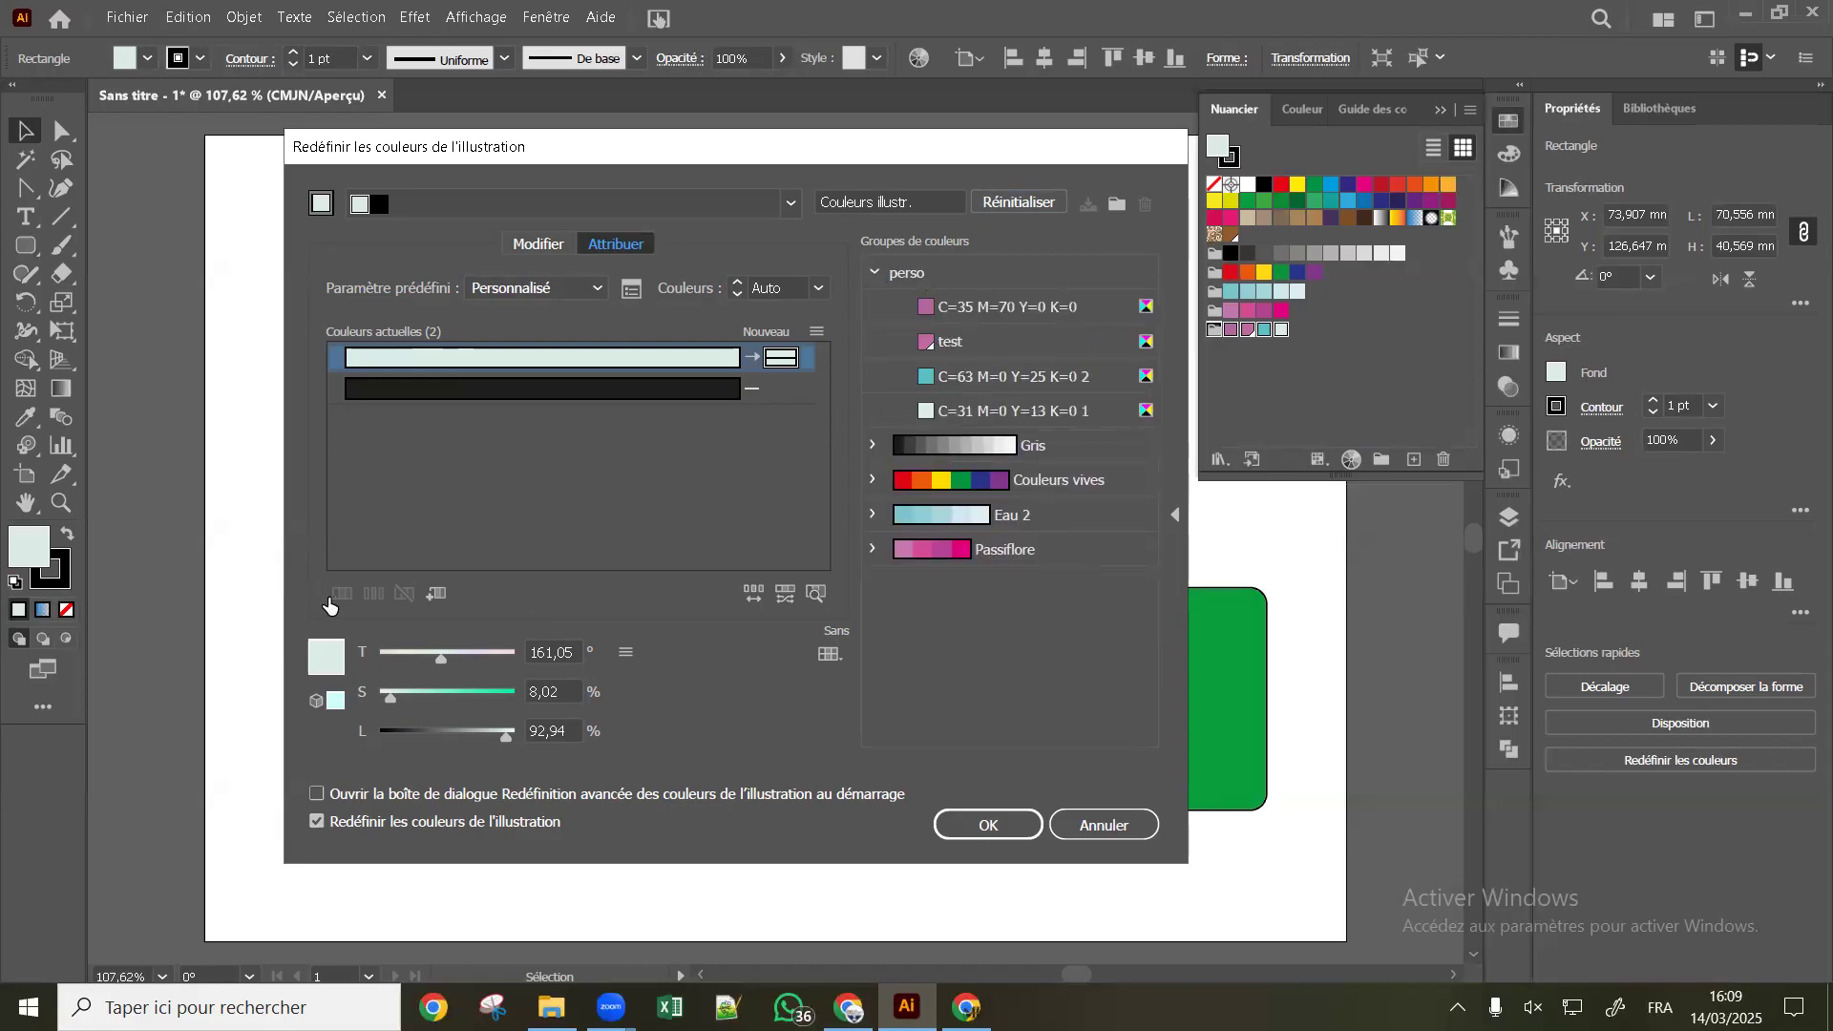
Examine the colourisation methods and the sort modes for the new colours of the pale colour row
left_click(400, 360)
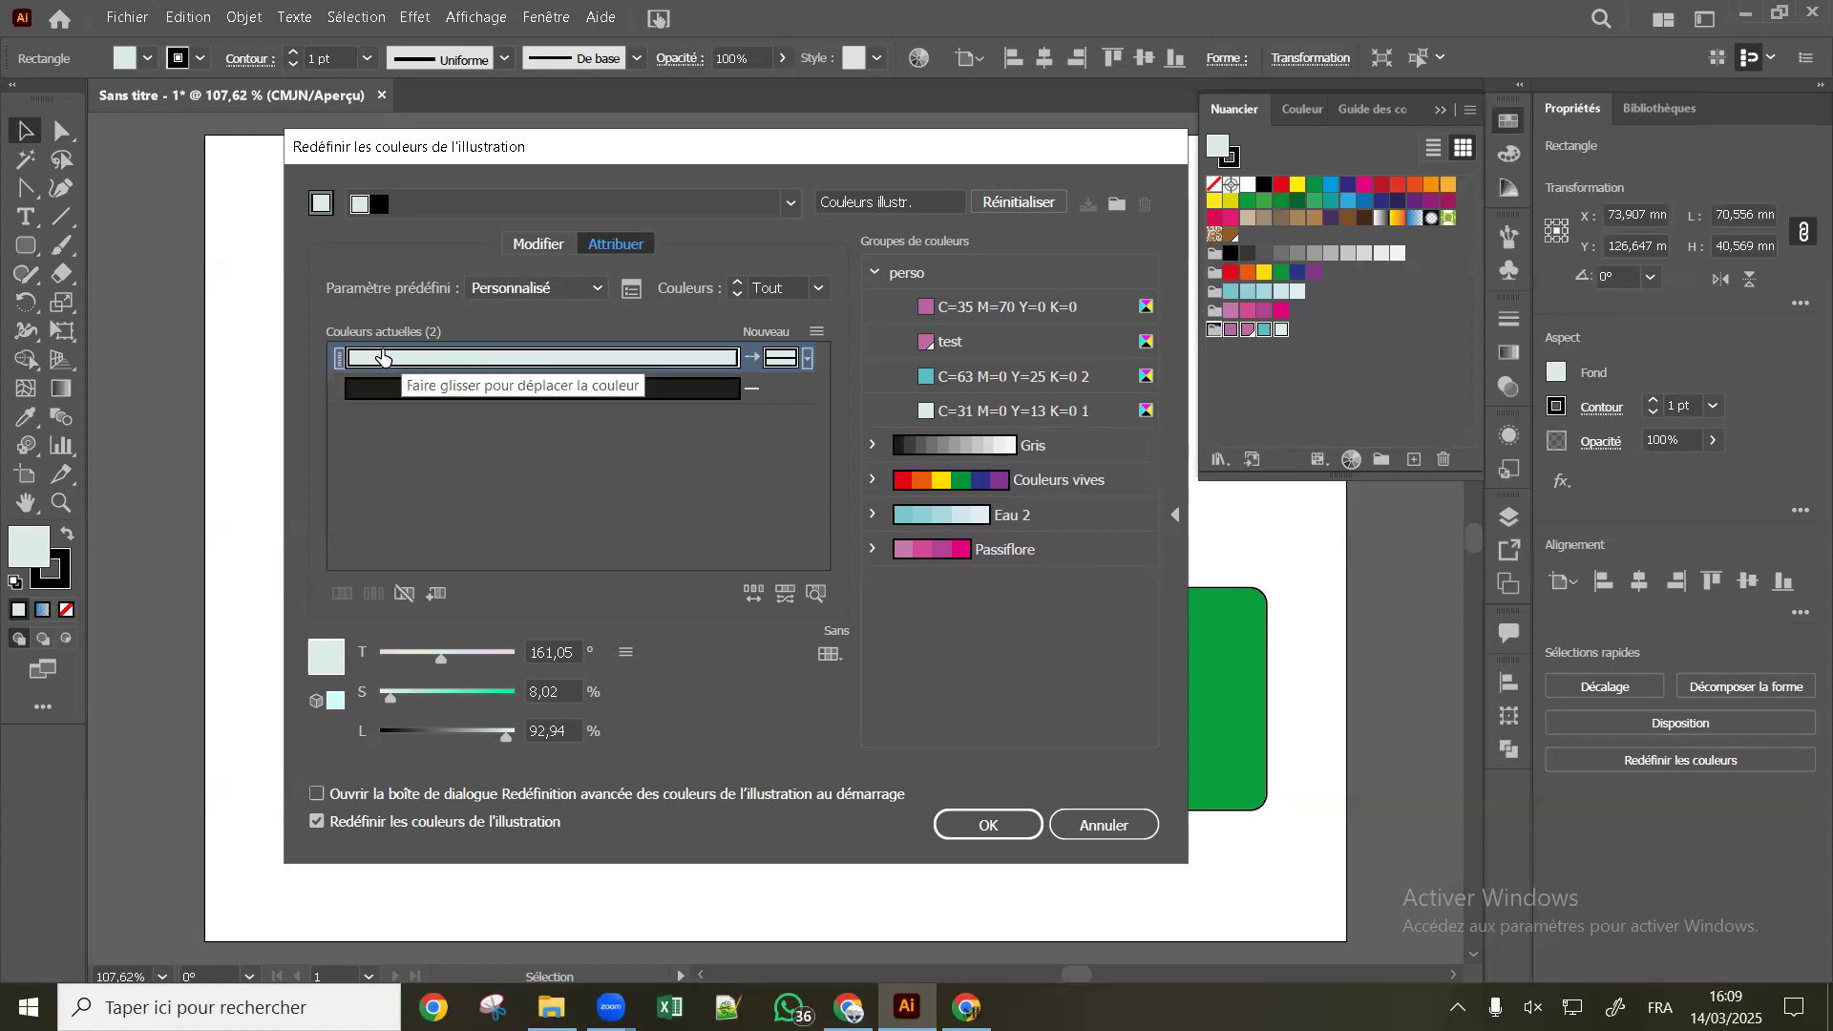
left_click(809, 360)
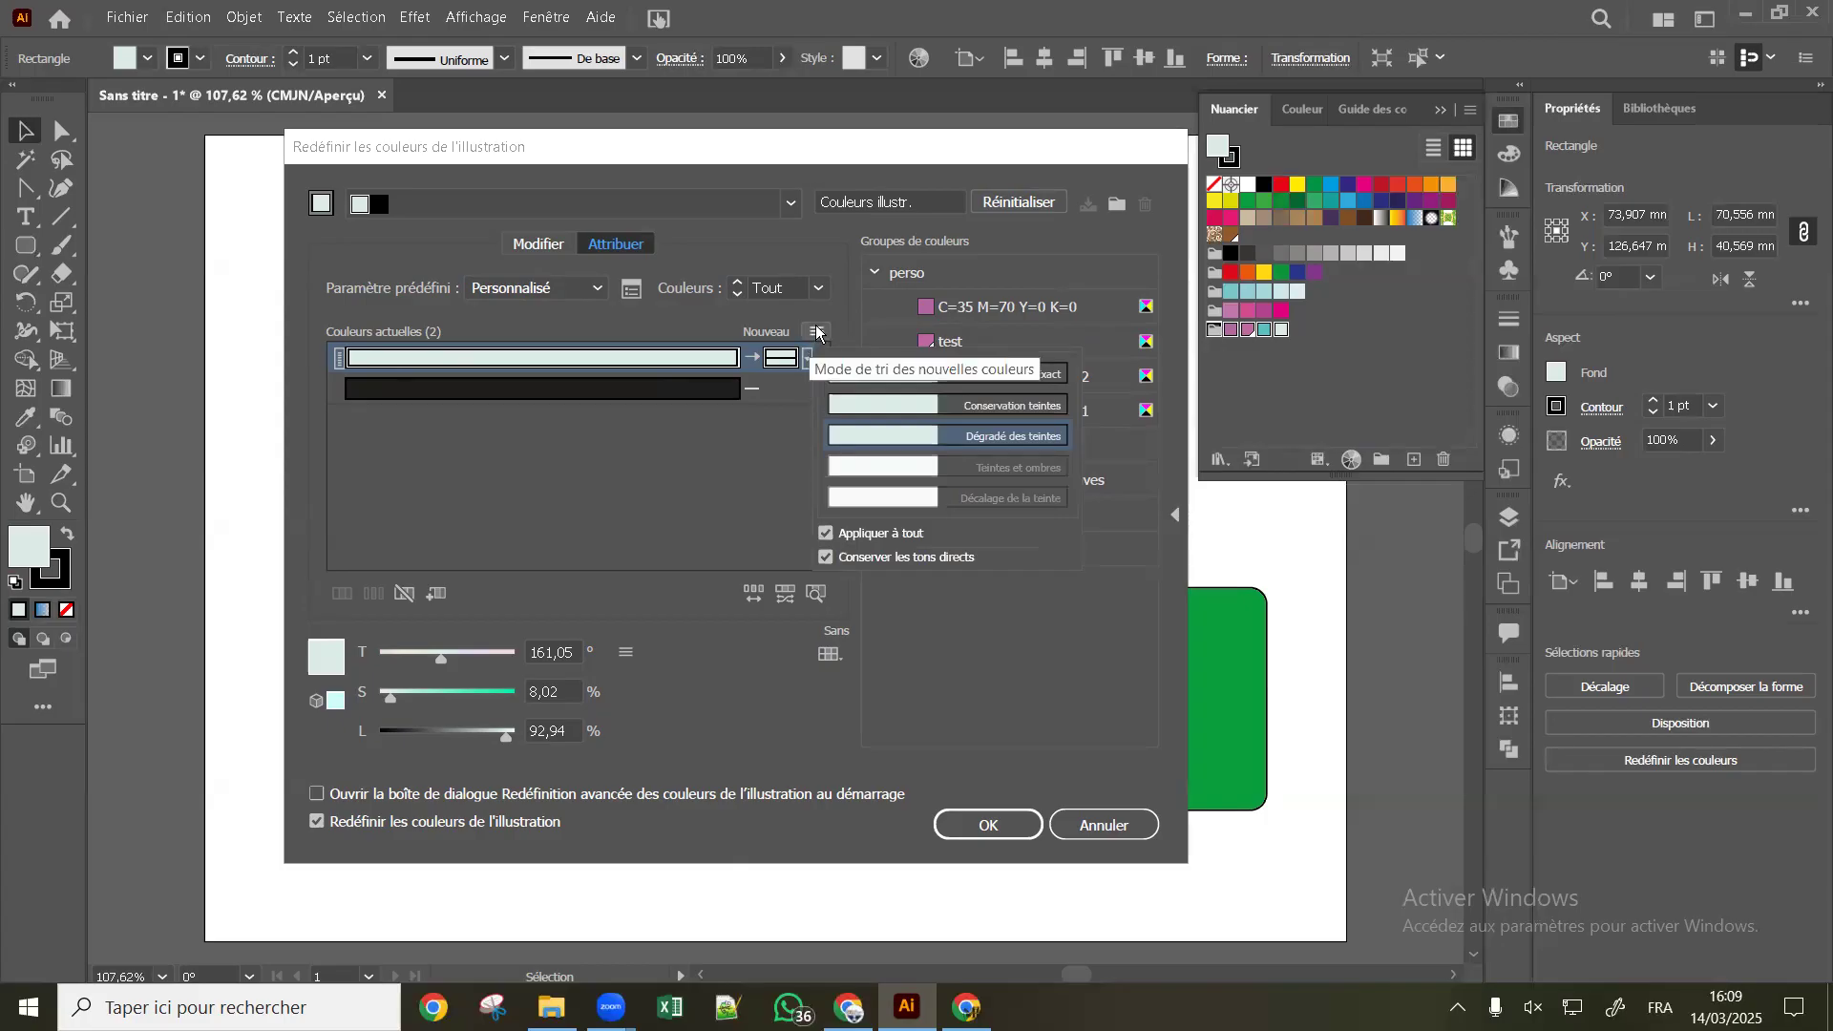
left_click(818, 332)
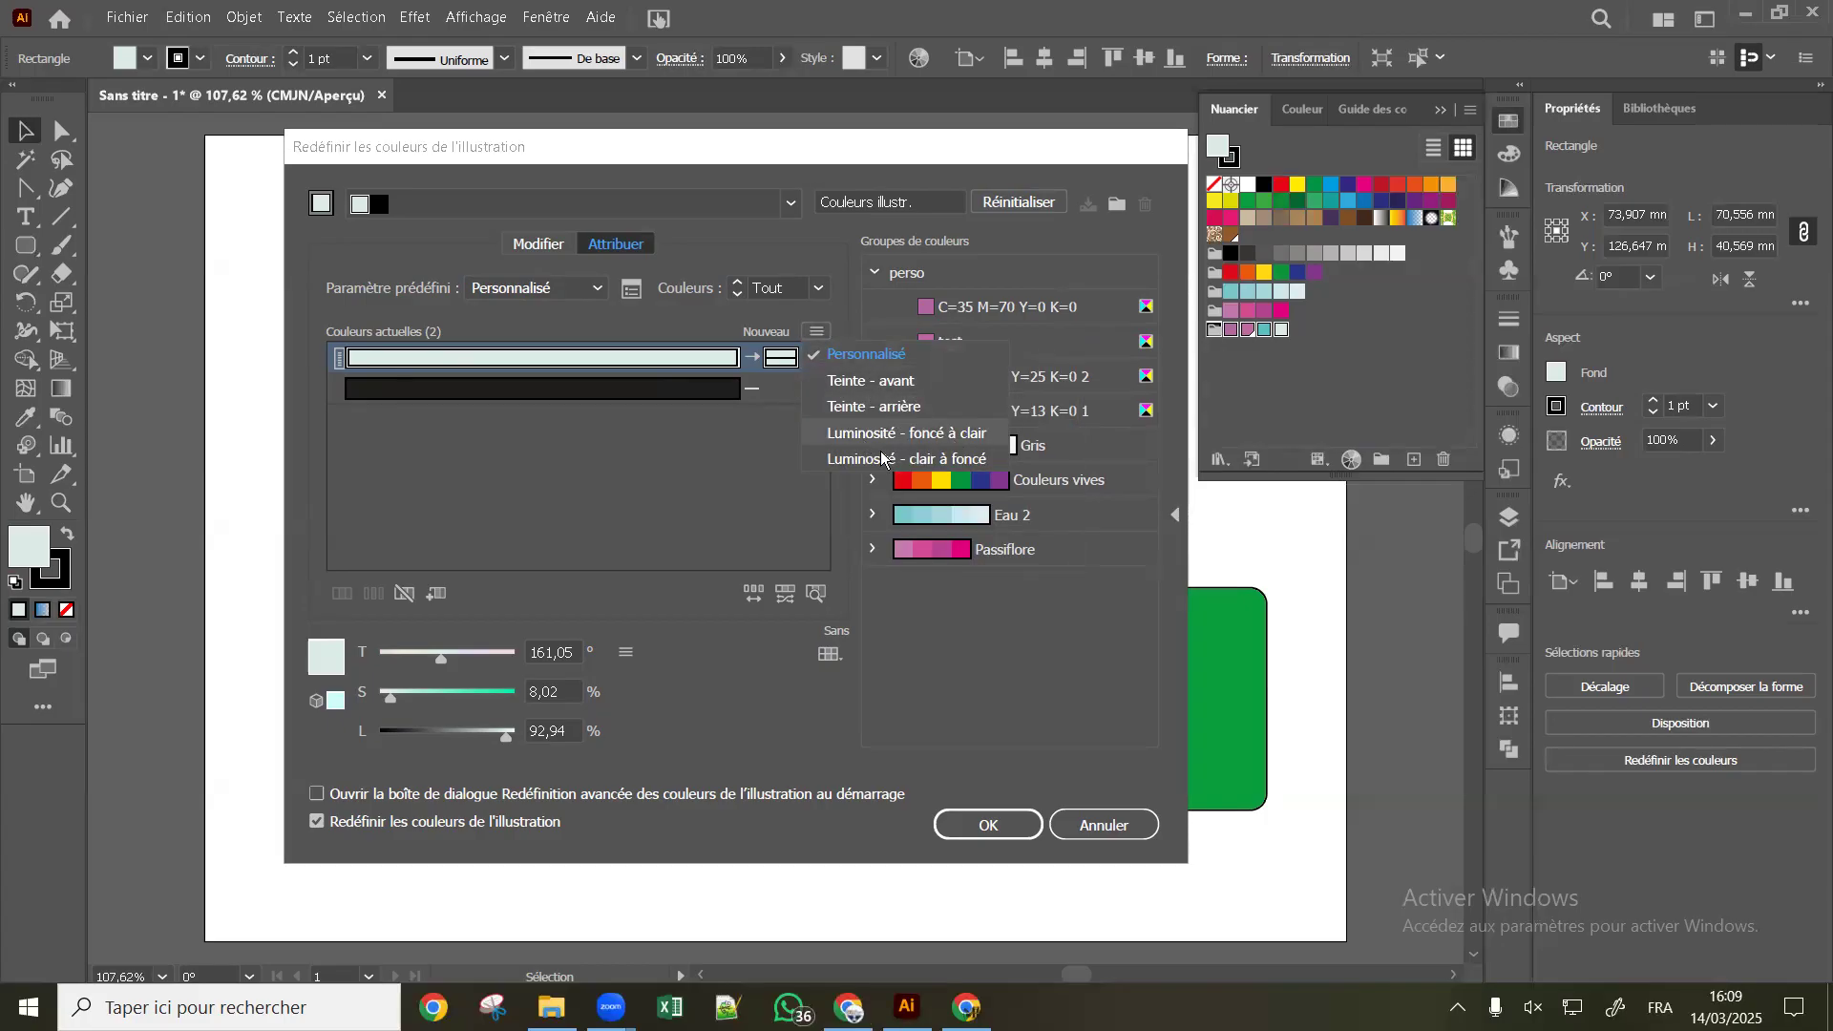
left_click(843, 313)
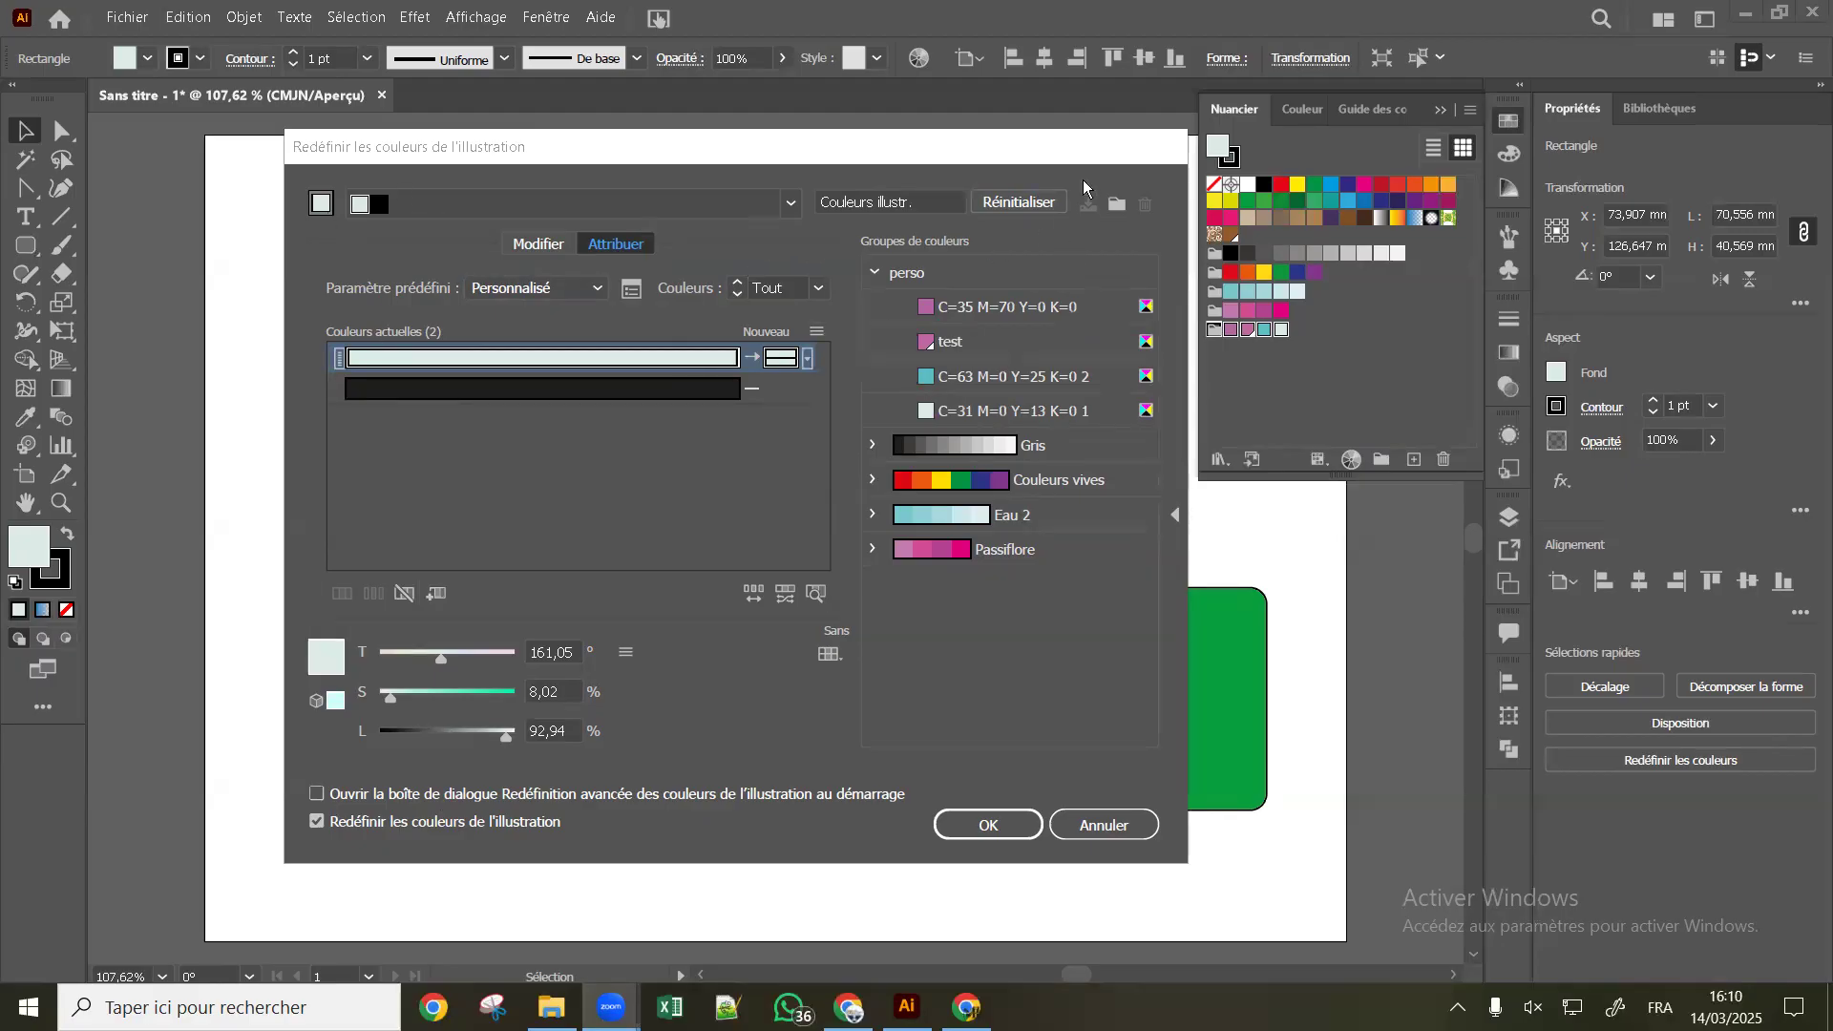
Collapse the perso group and review the colour reduction options with their preset choices, cancelling without changes
left_click(871, 271)
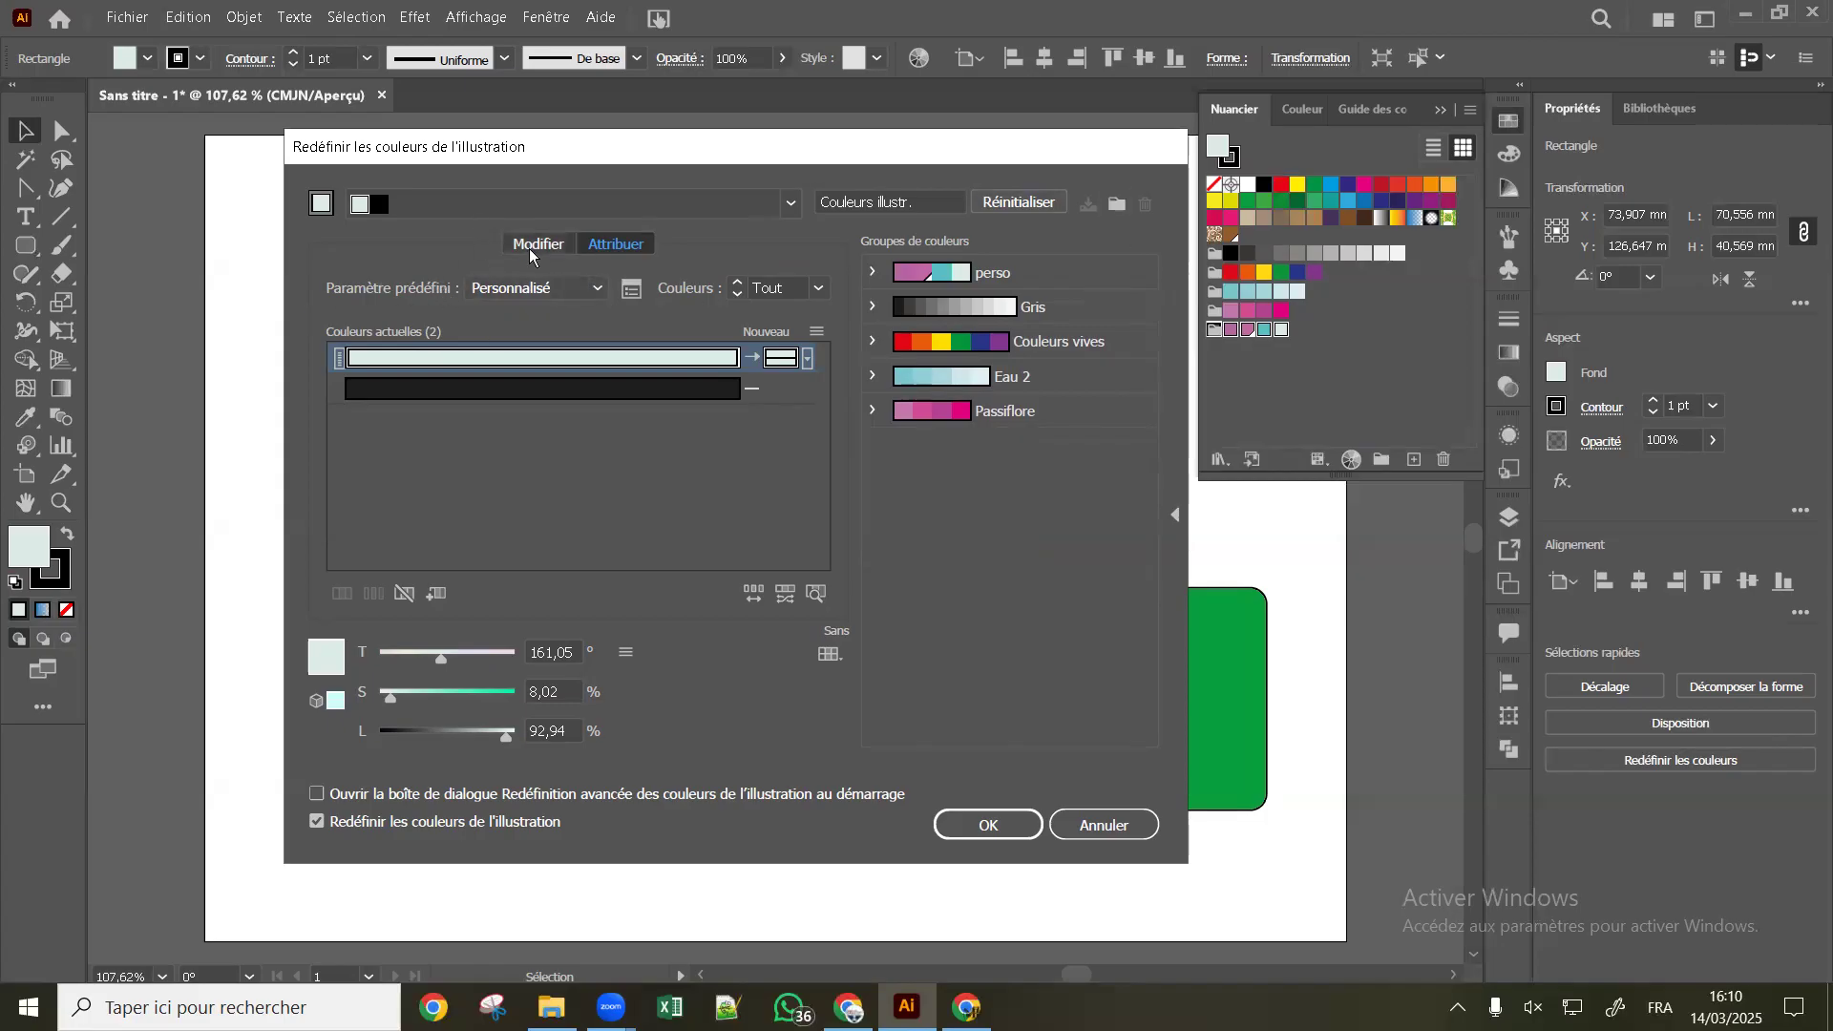
left_click(570, 296)
left_click(573, 290)
left_click(632, 290)
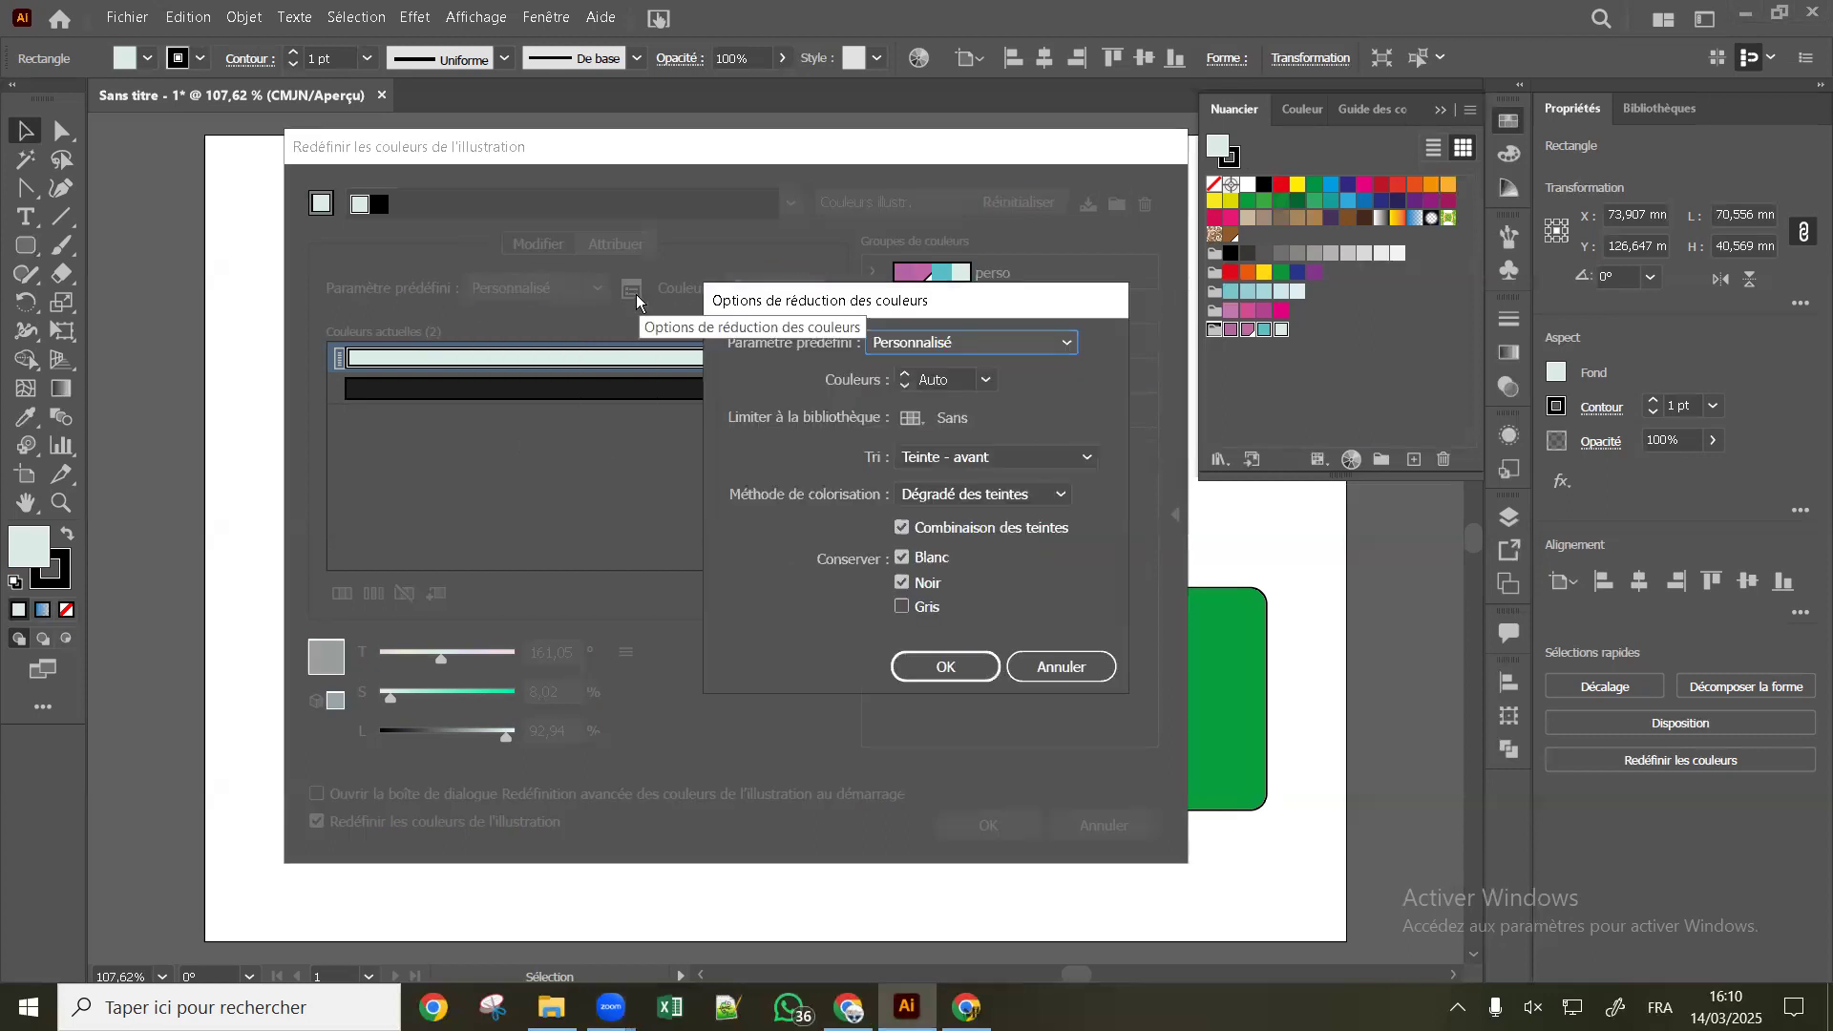
left_click(955, 345)
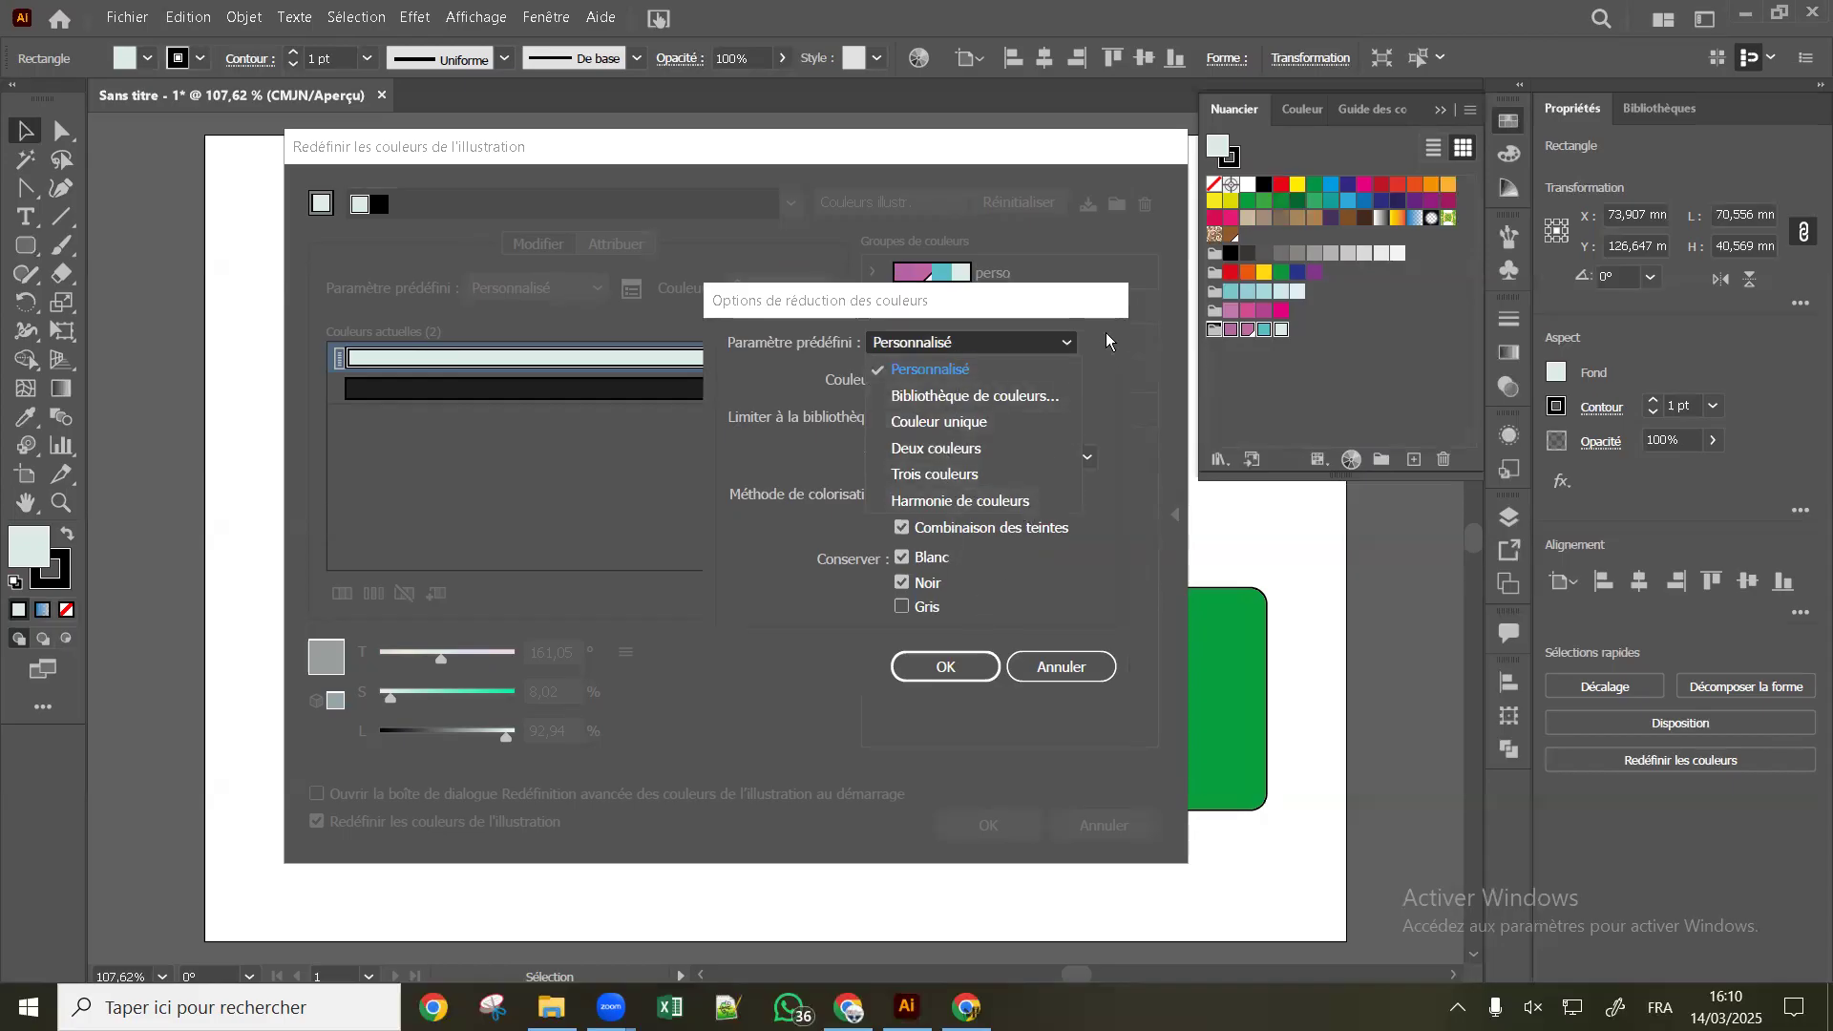
left_click(1053, 674)
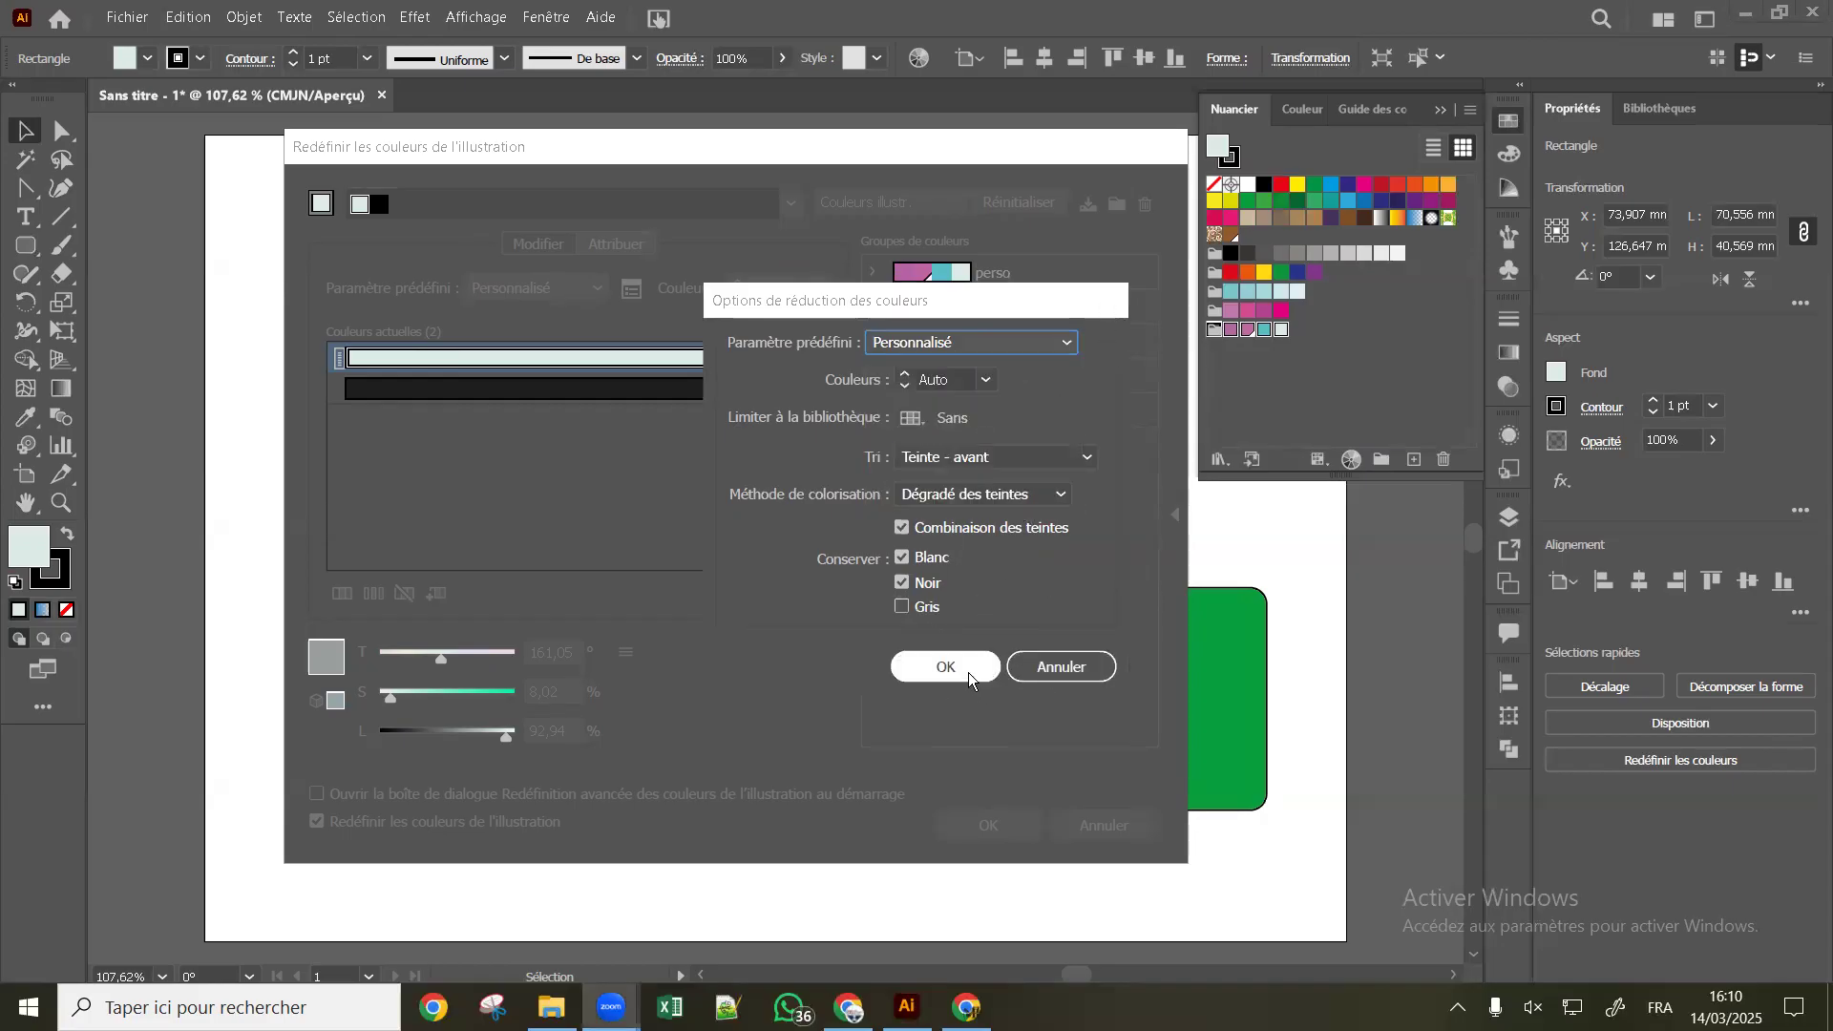
left_click(1056, 669)
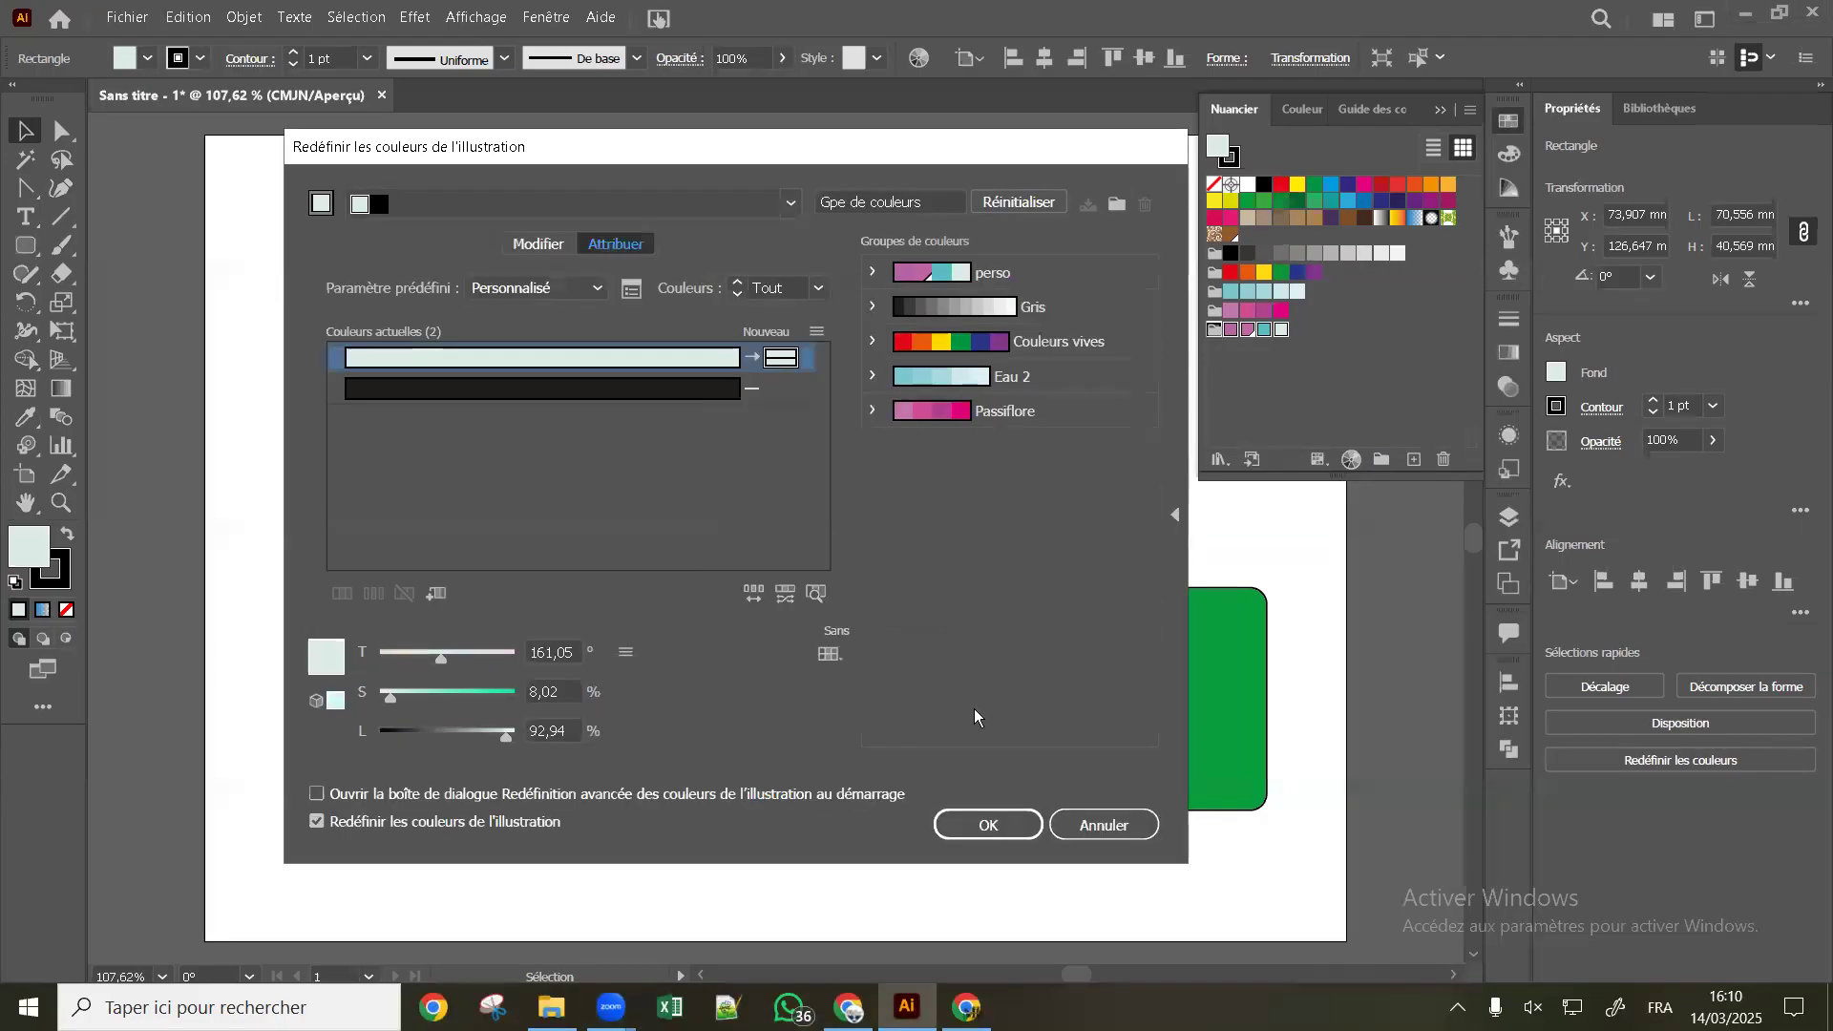
Turn on locating the current colours in the artwork, and check the colour count and group name fields
left_click(813, 594)
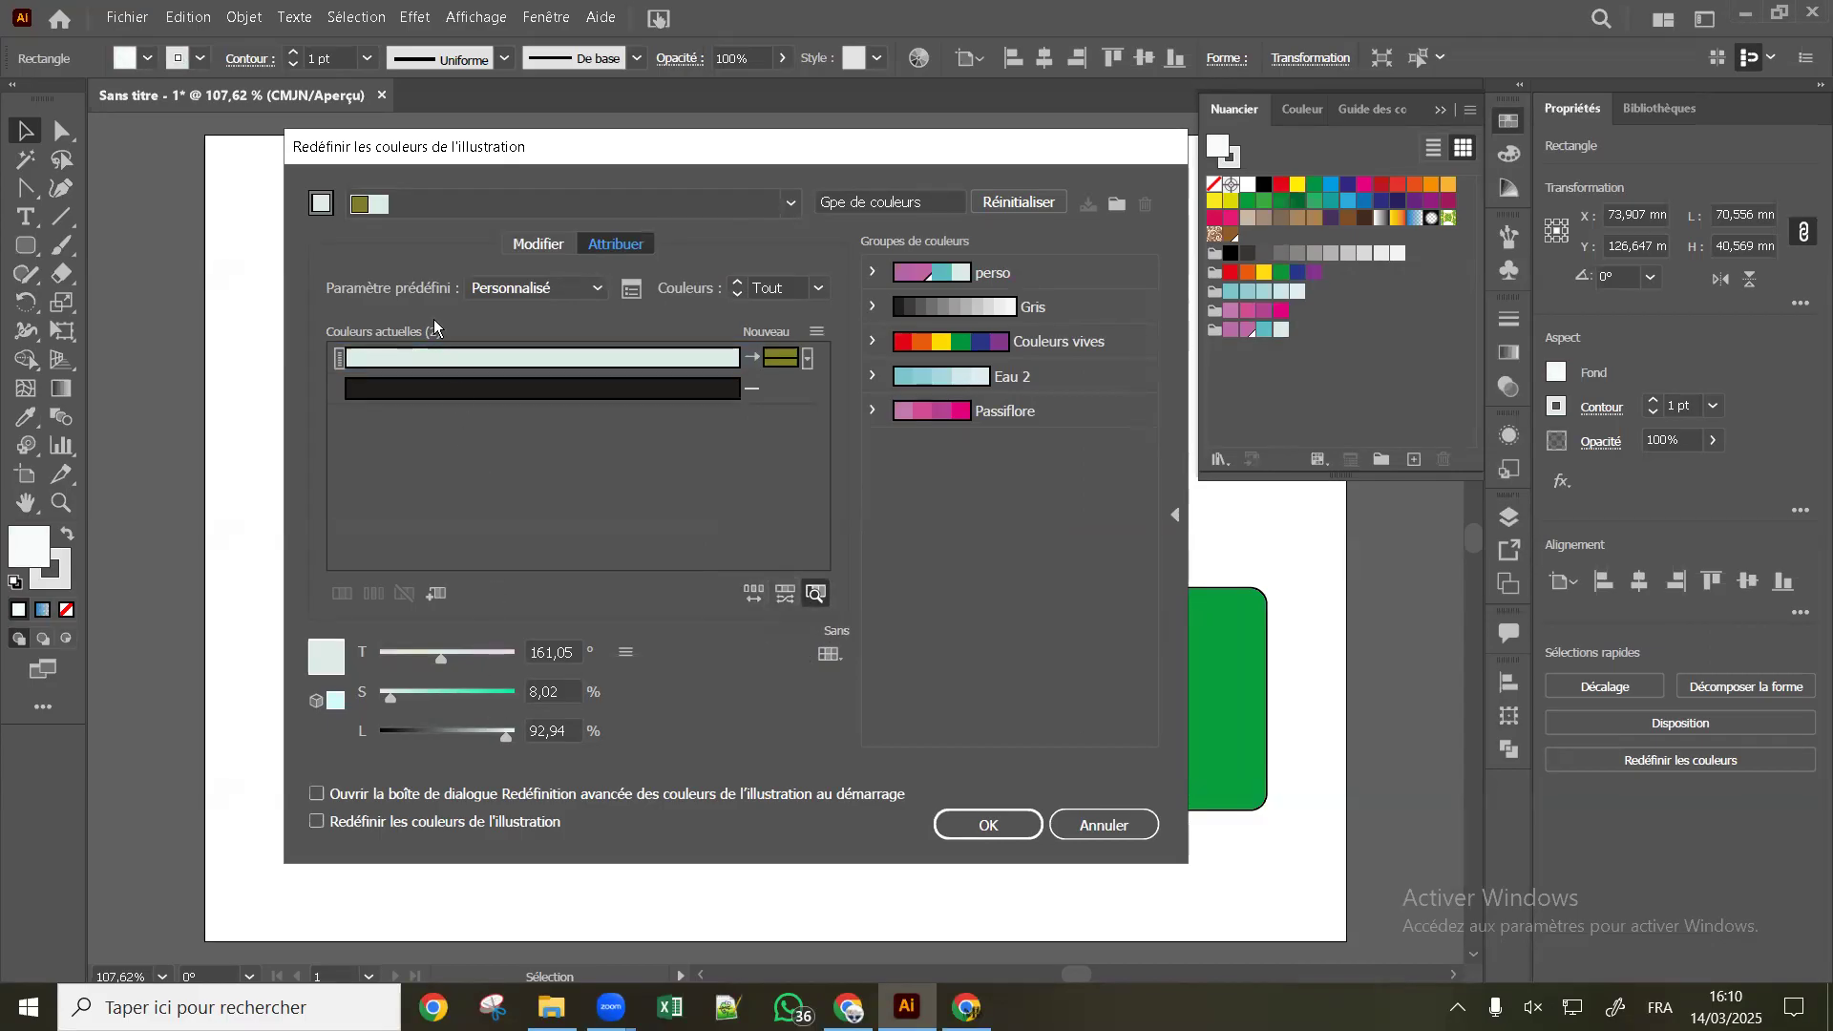
left_click(823, 292)
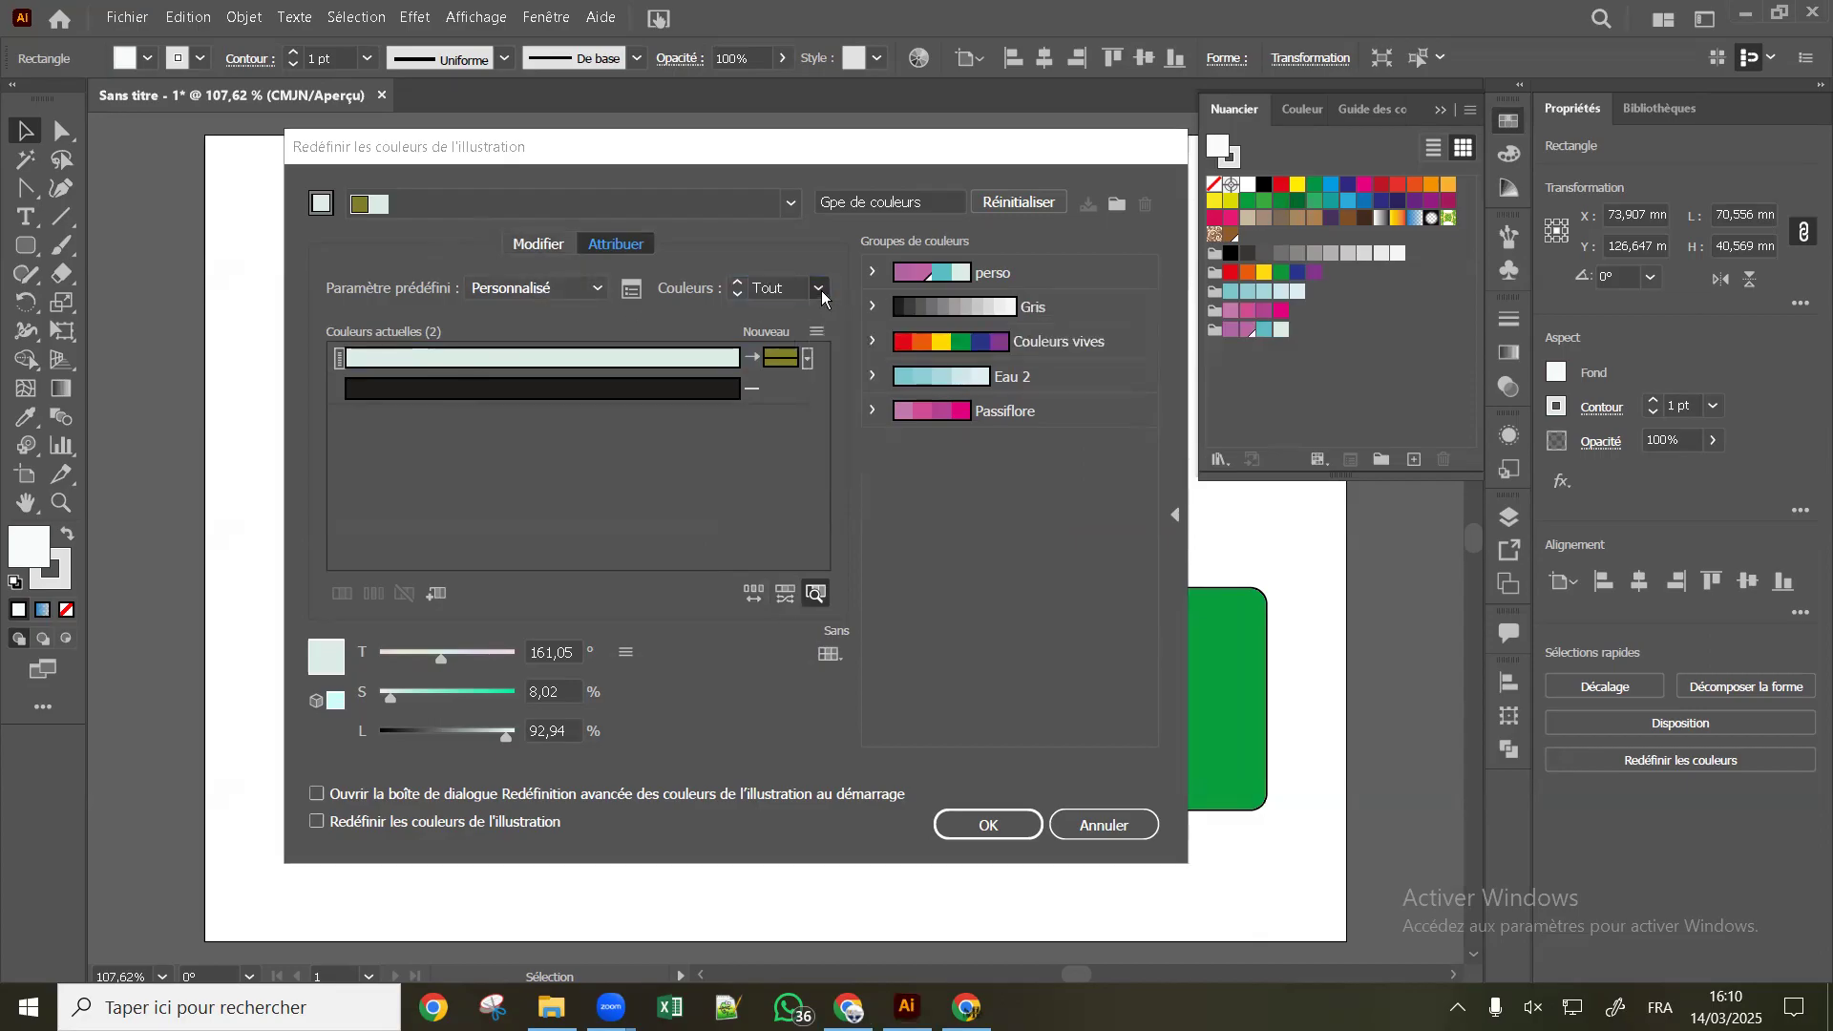
left_click(820, 291)
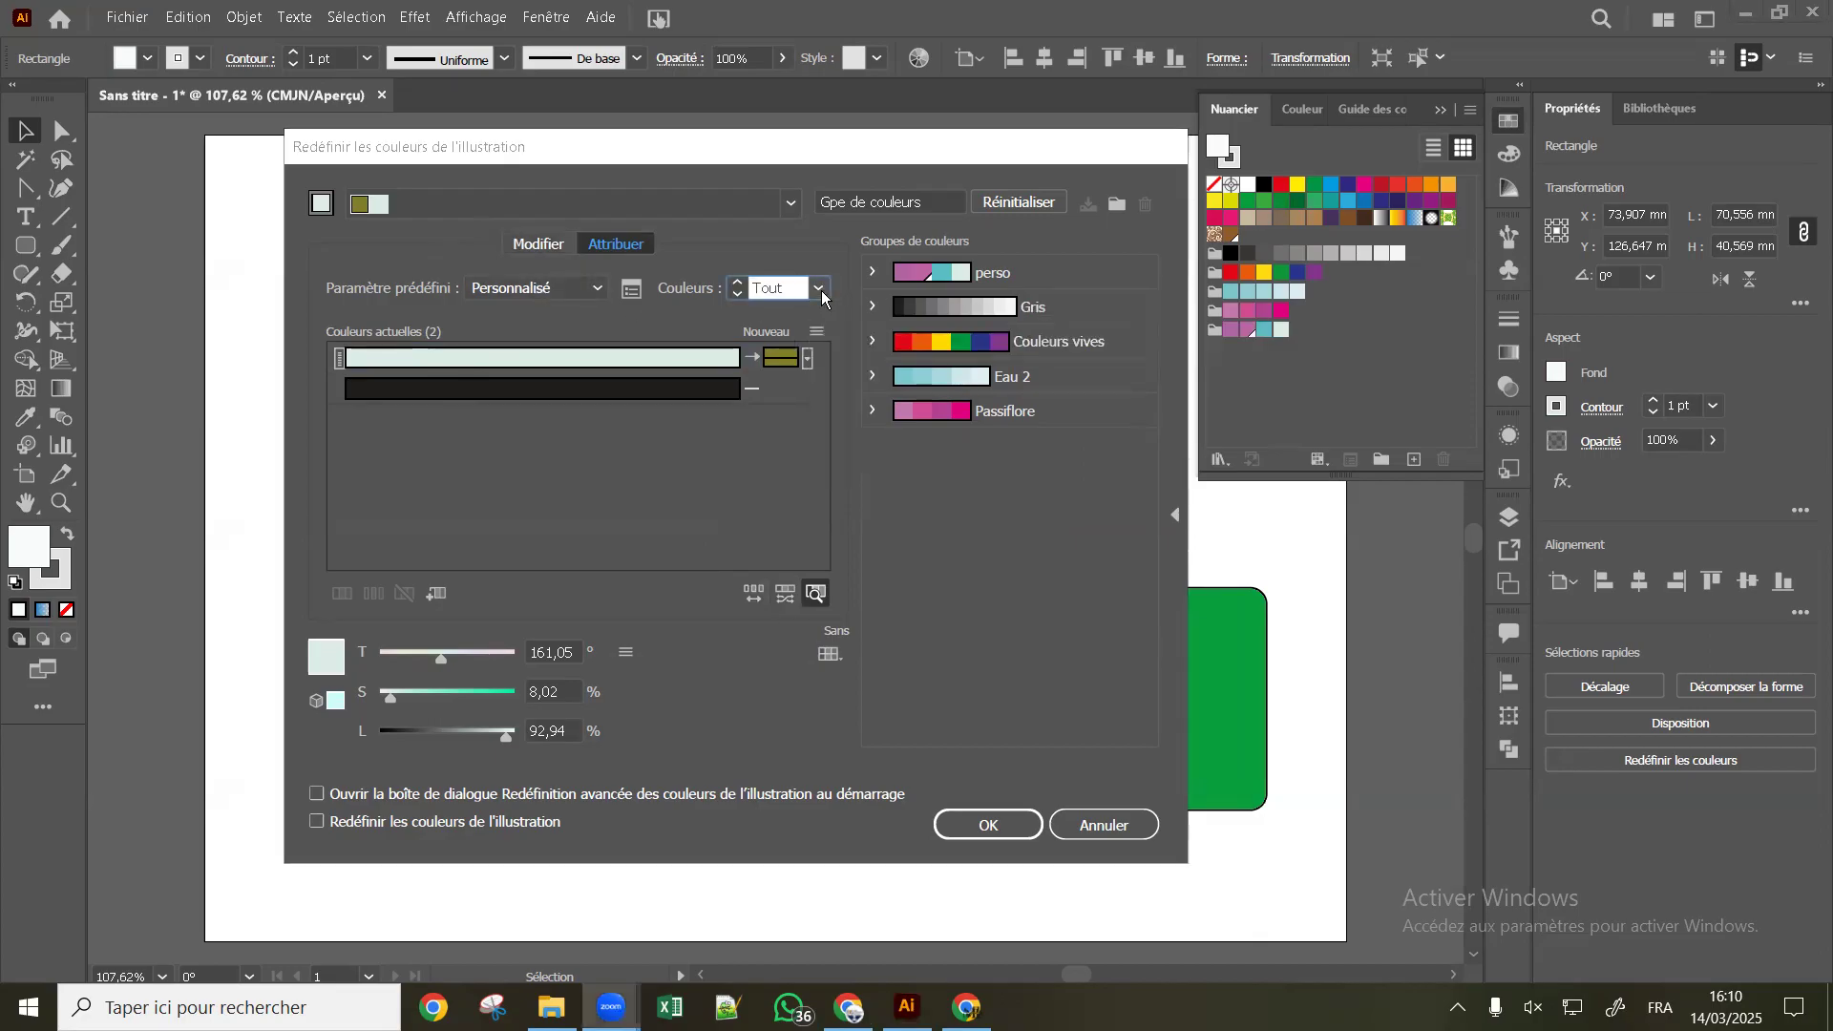
left_click(889, 210)
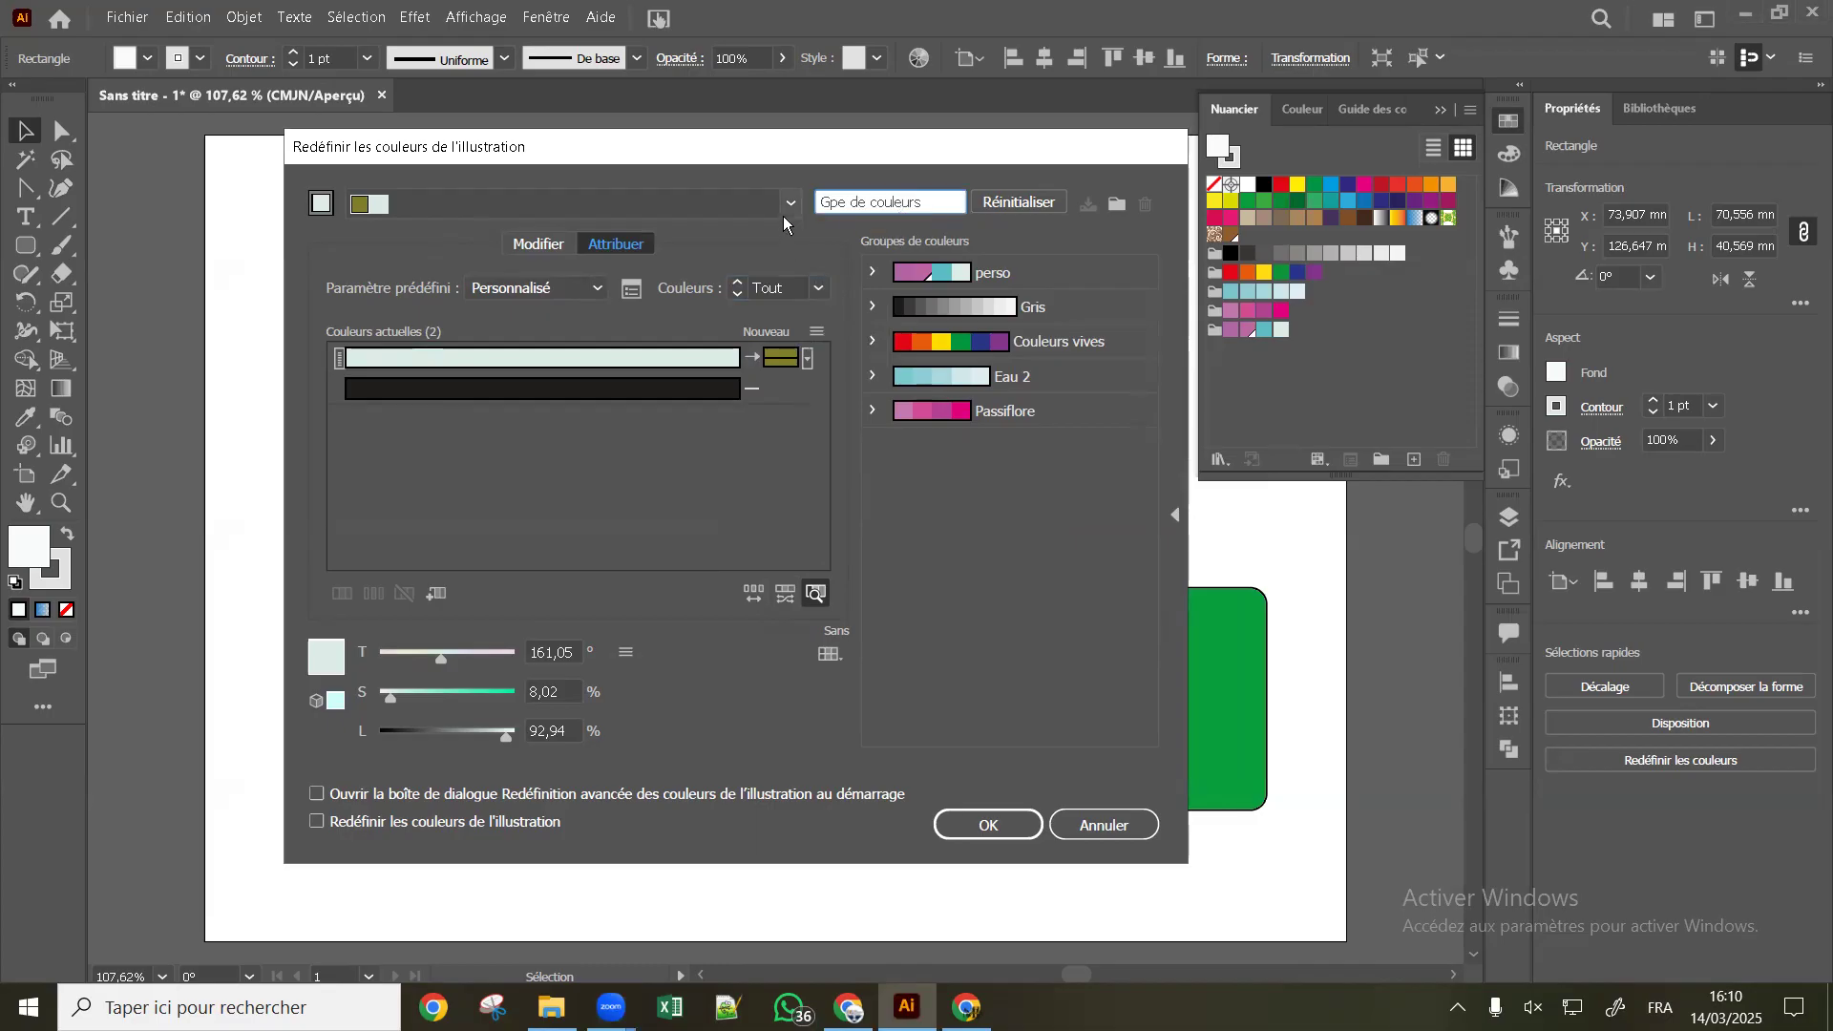
Save the active colours as a new colour group and delete that group
left_click(1114, 210)
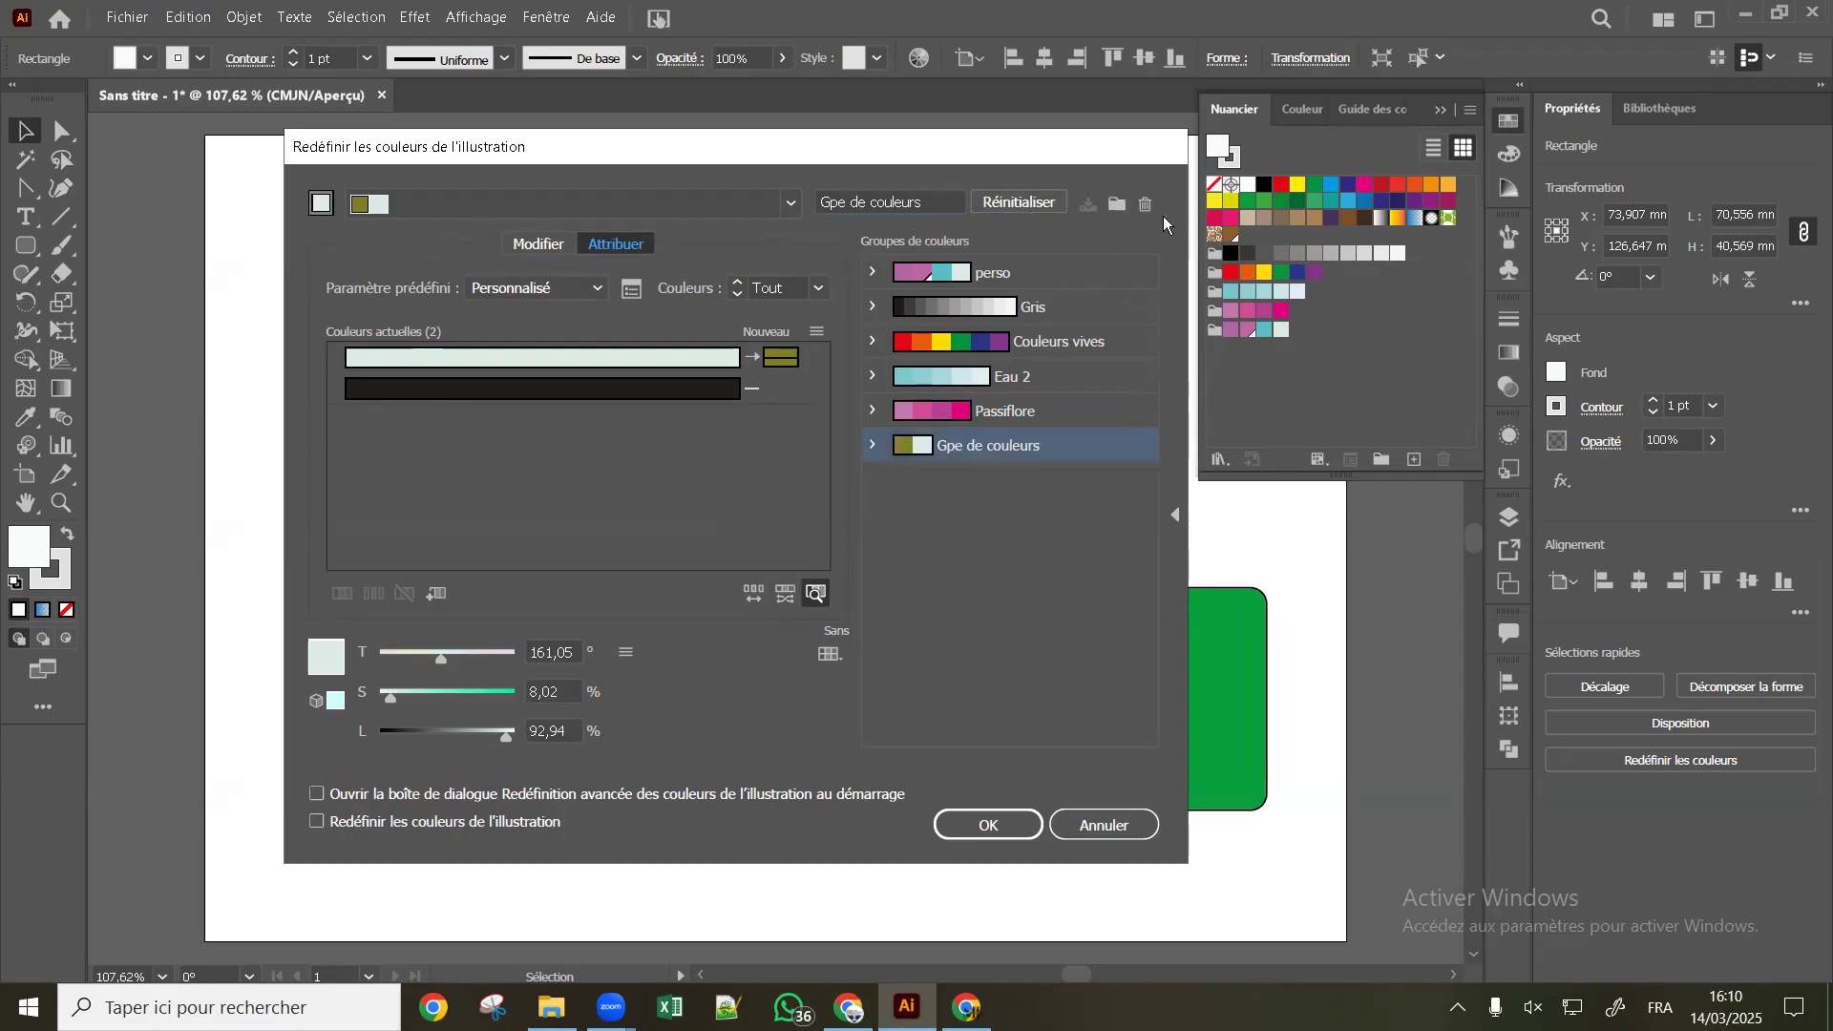
left_click(1143, 206)
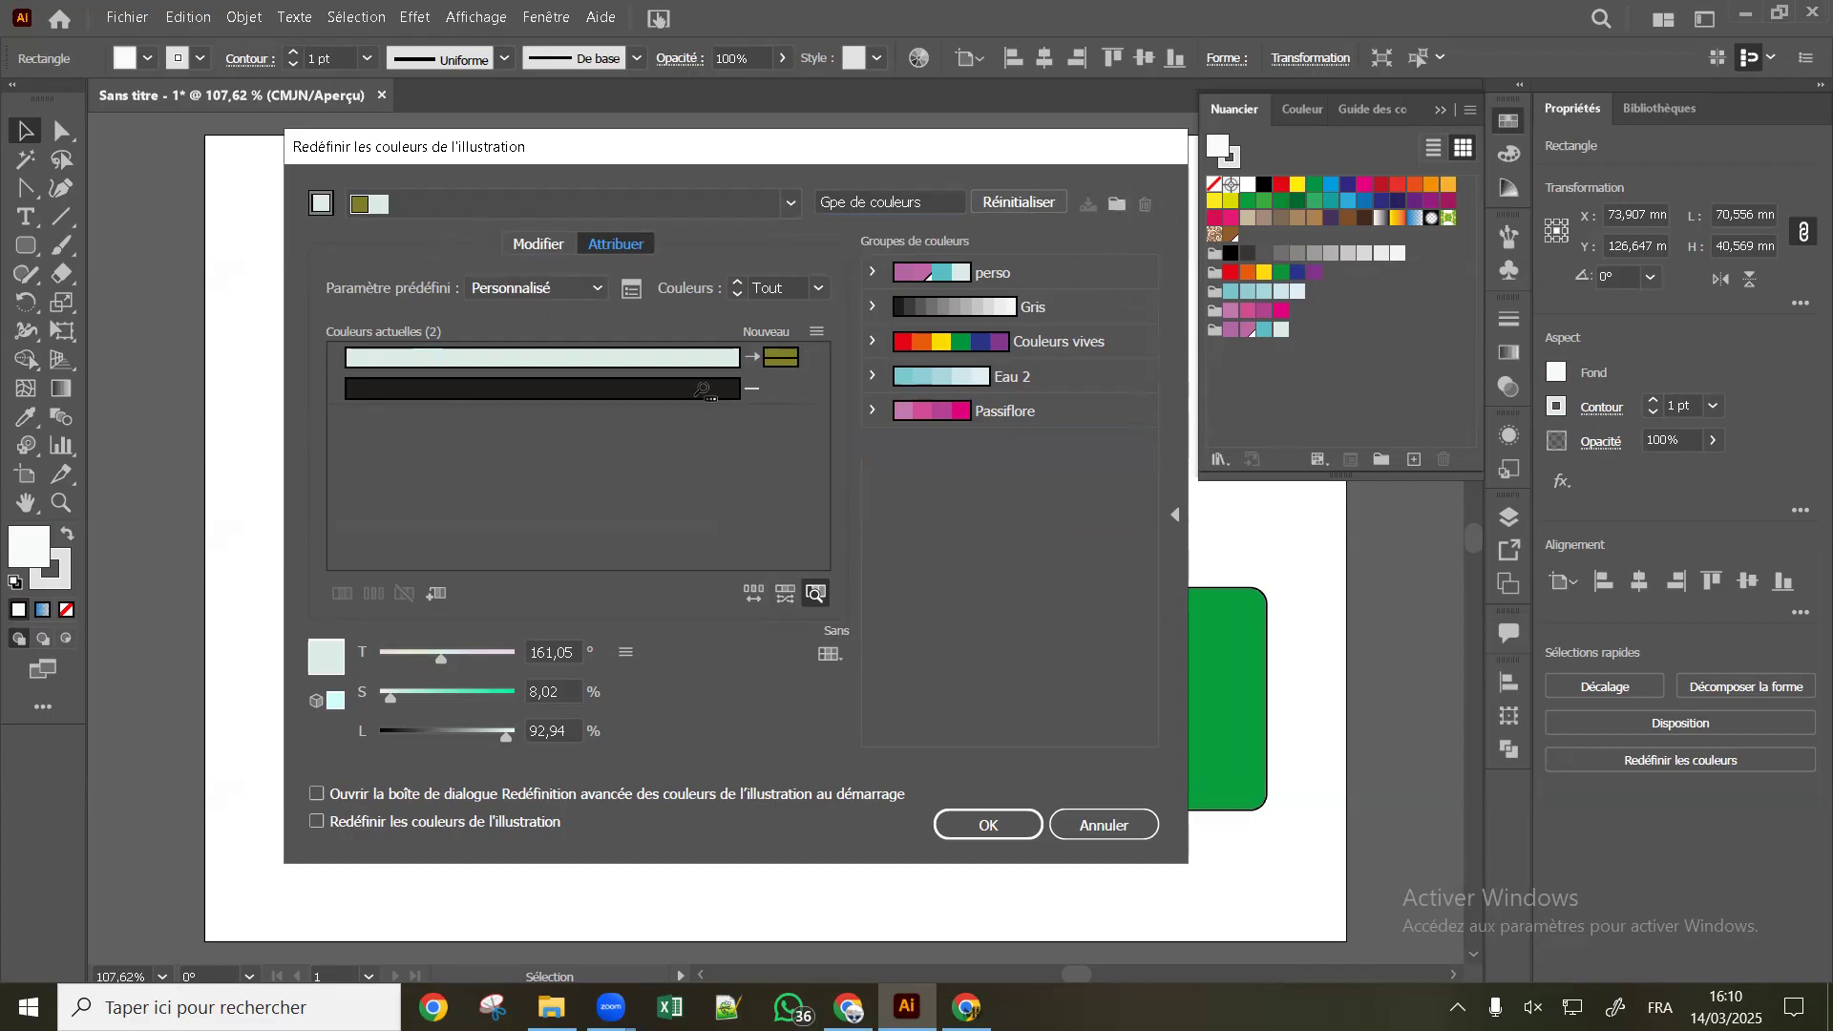
Choose the Harmonie de couleurs recolouring preset for the artwork's current colours
left_click(592, 292)
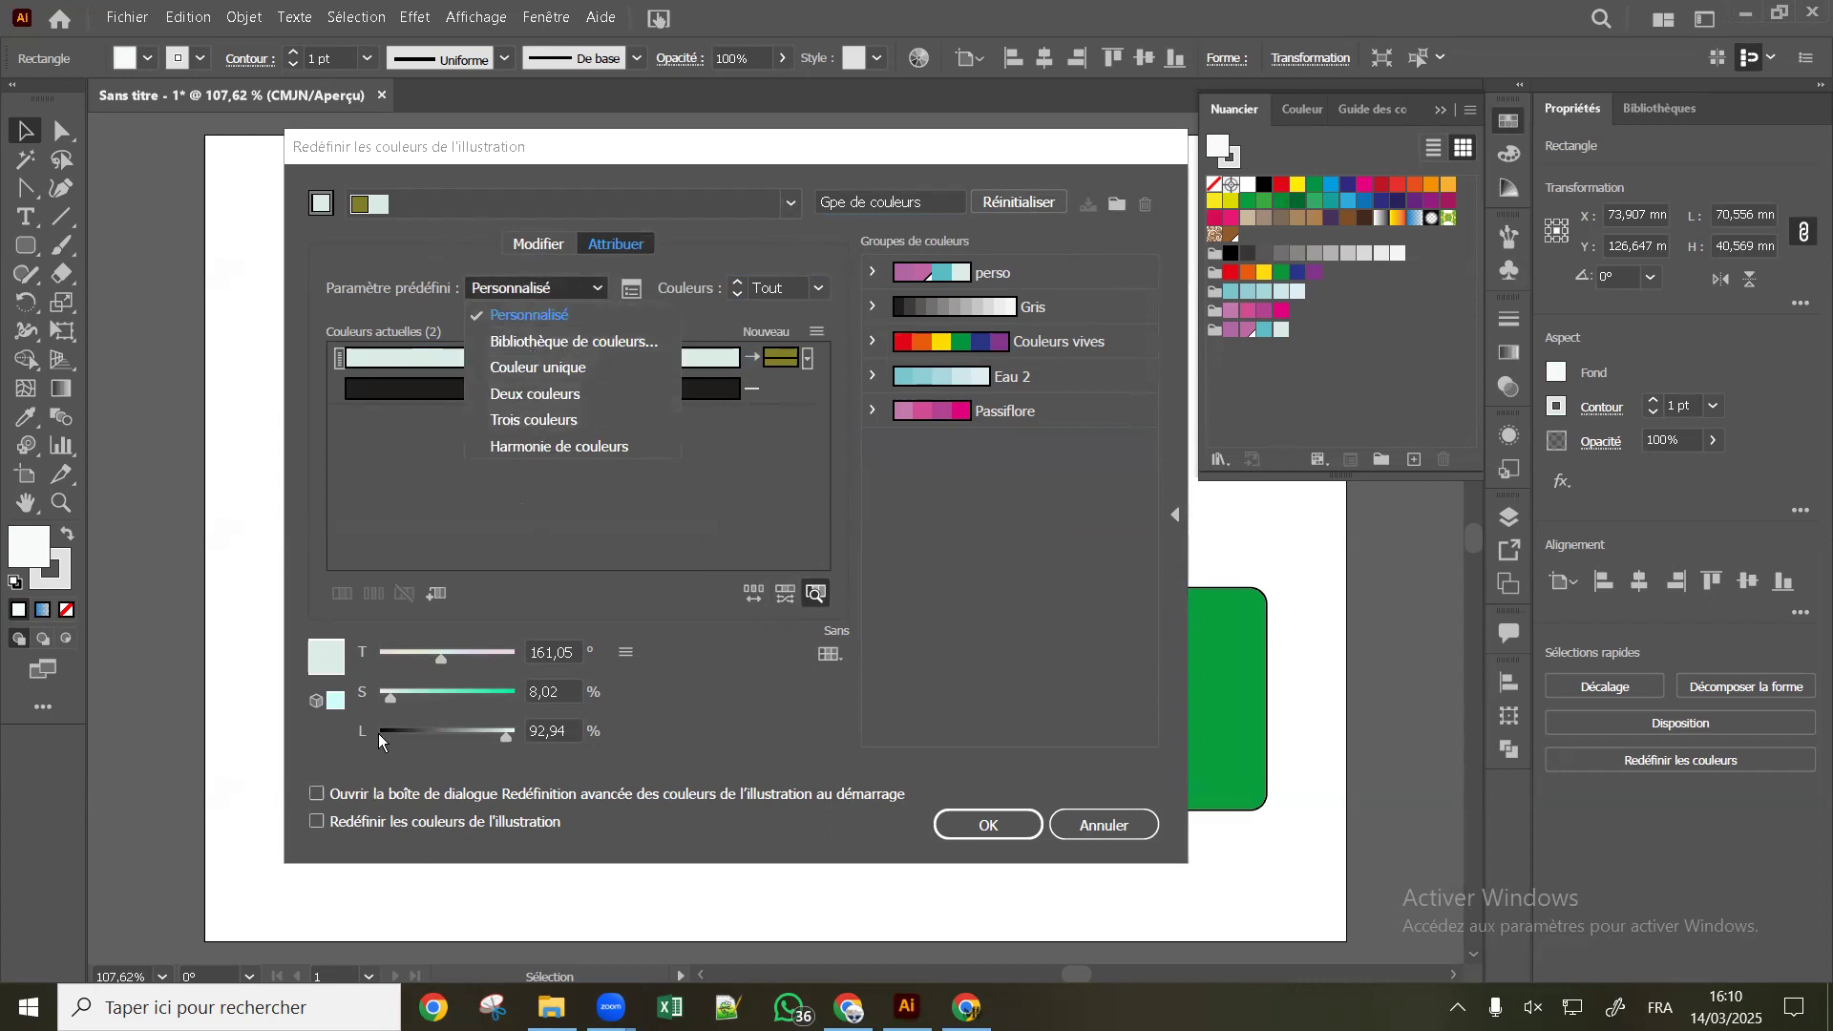
left_click(439, 332)
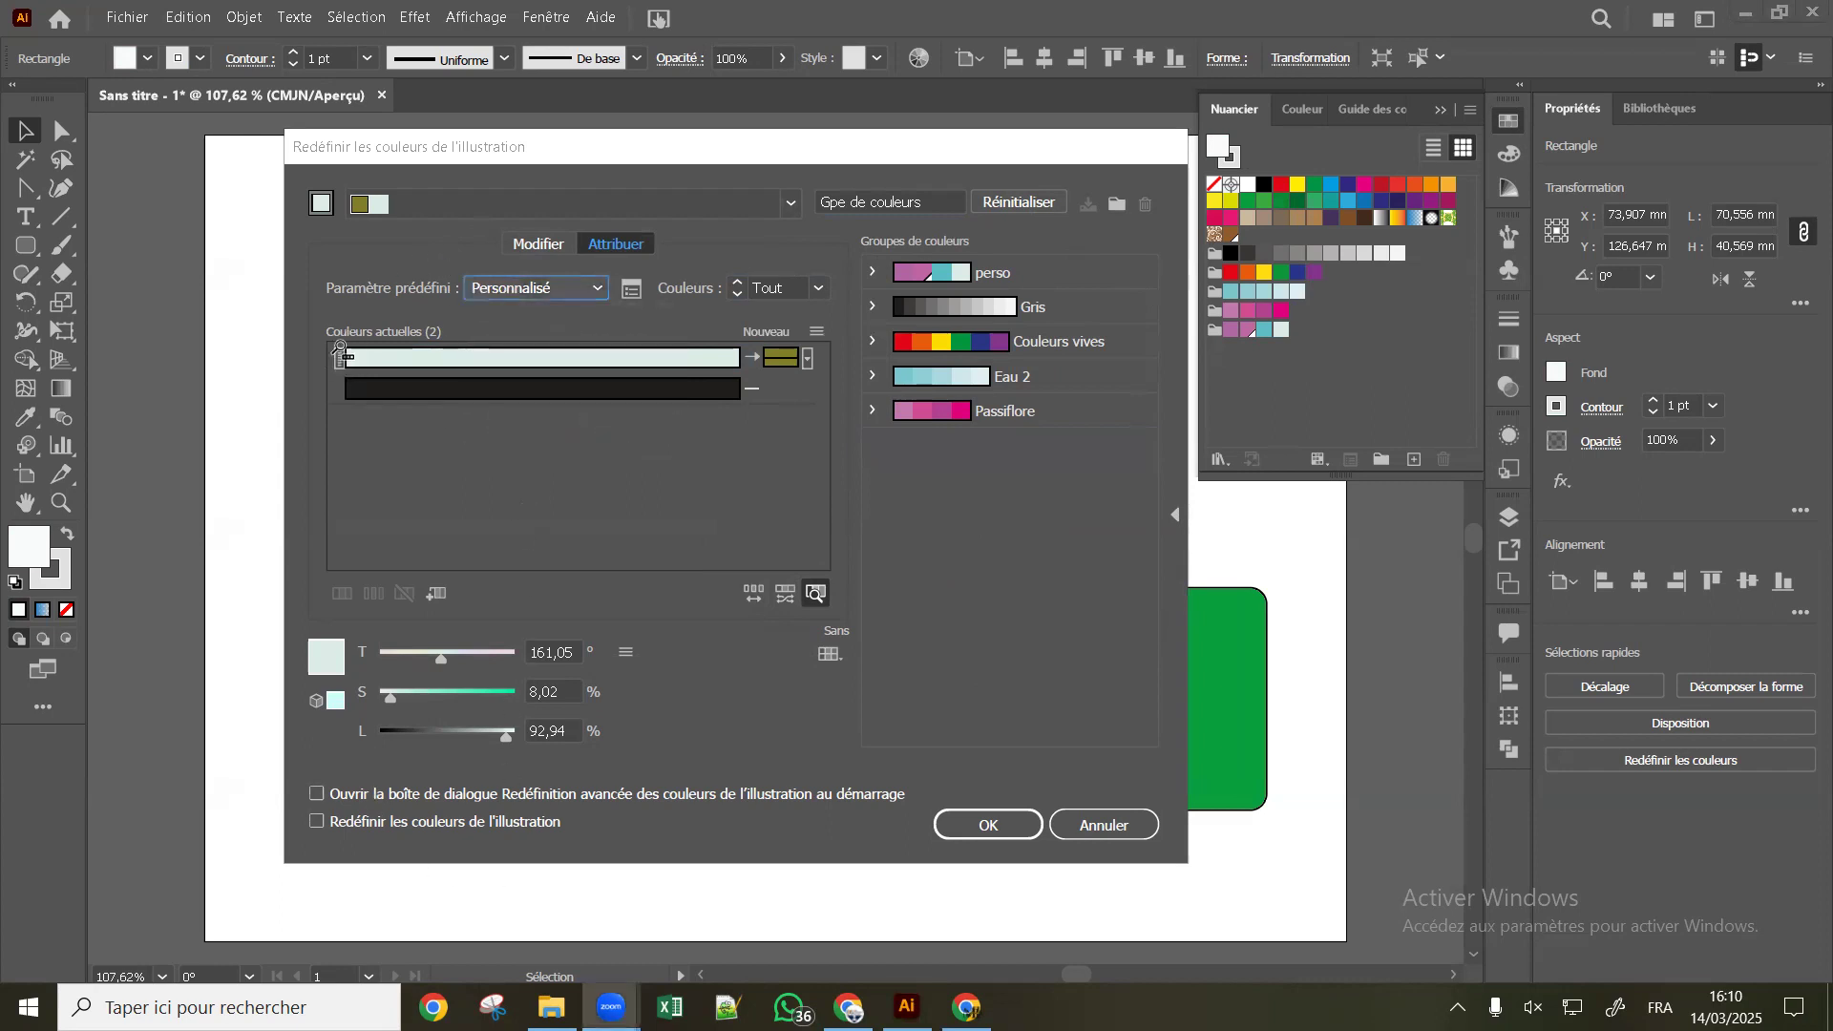
left_click(595, 288)
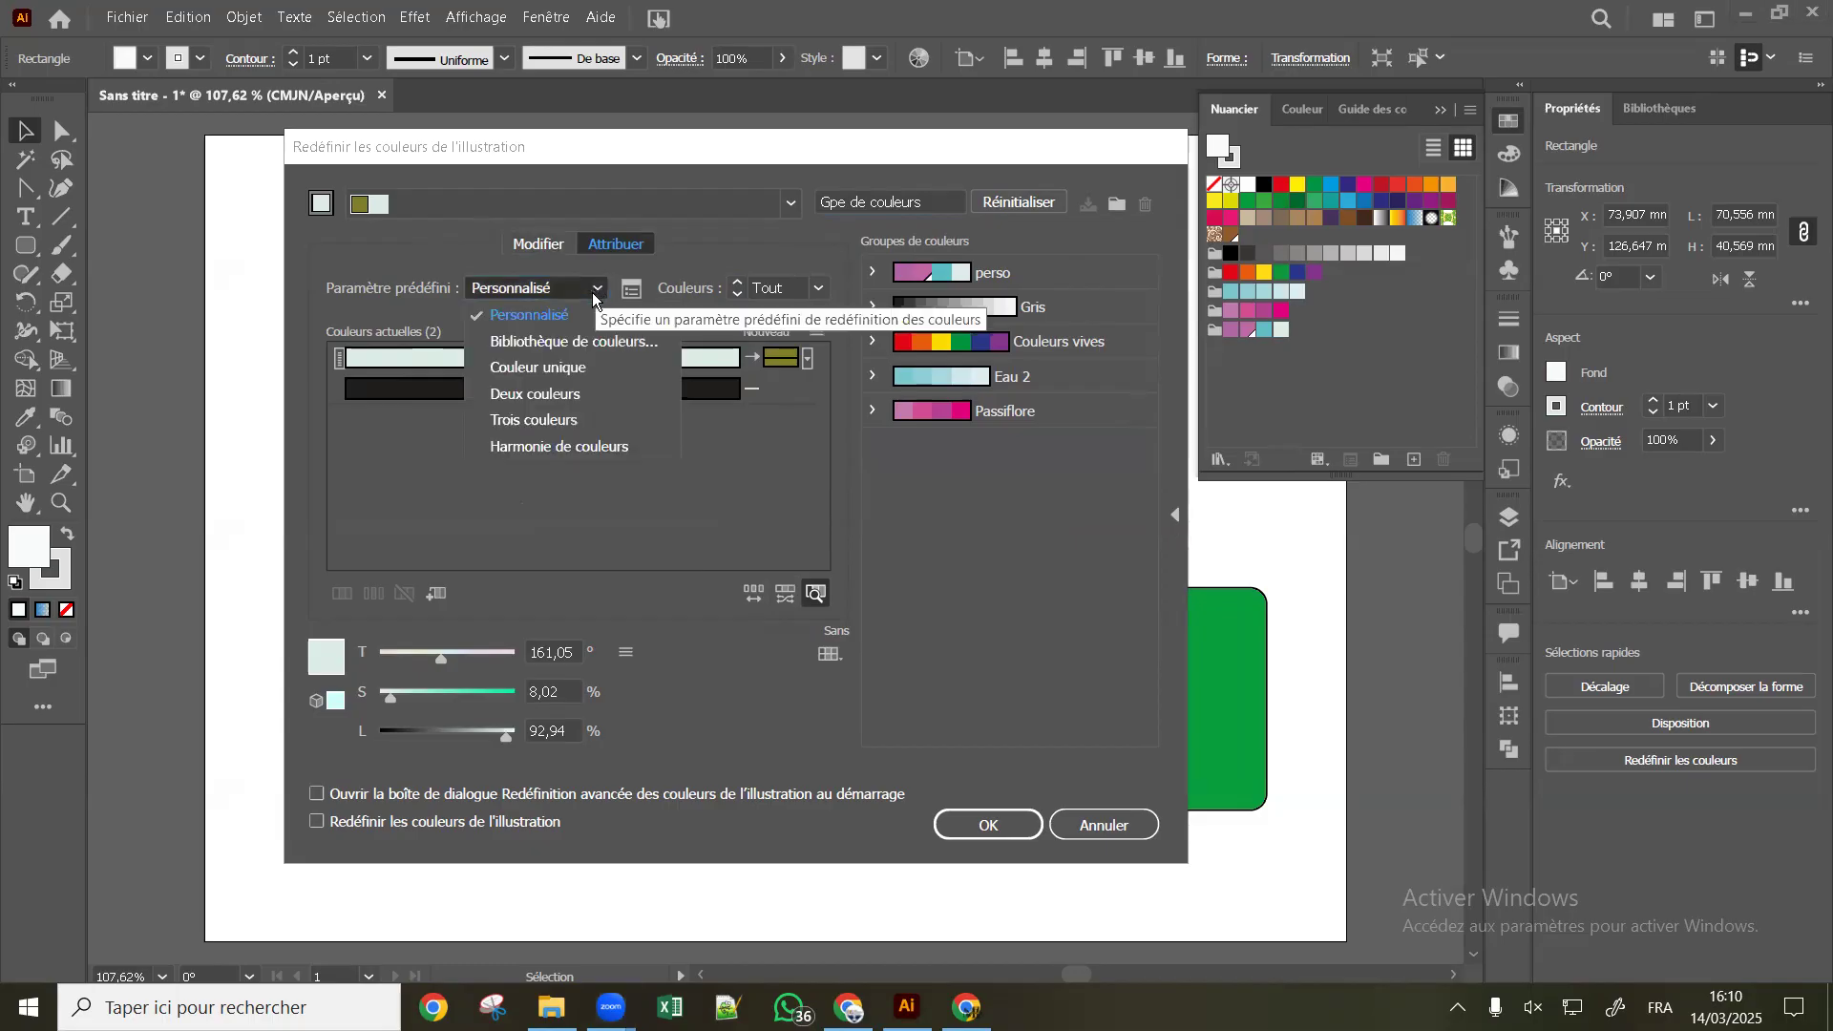
left_click(554, 445)
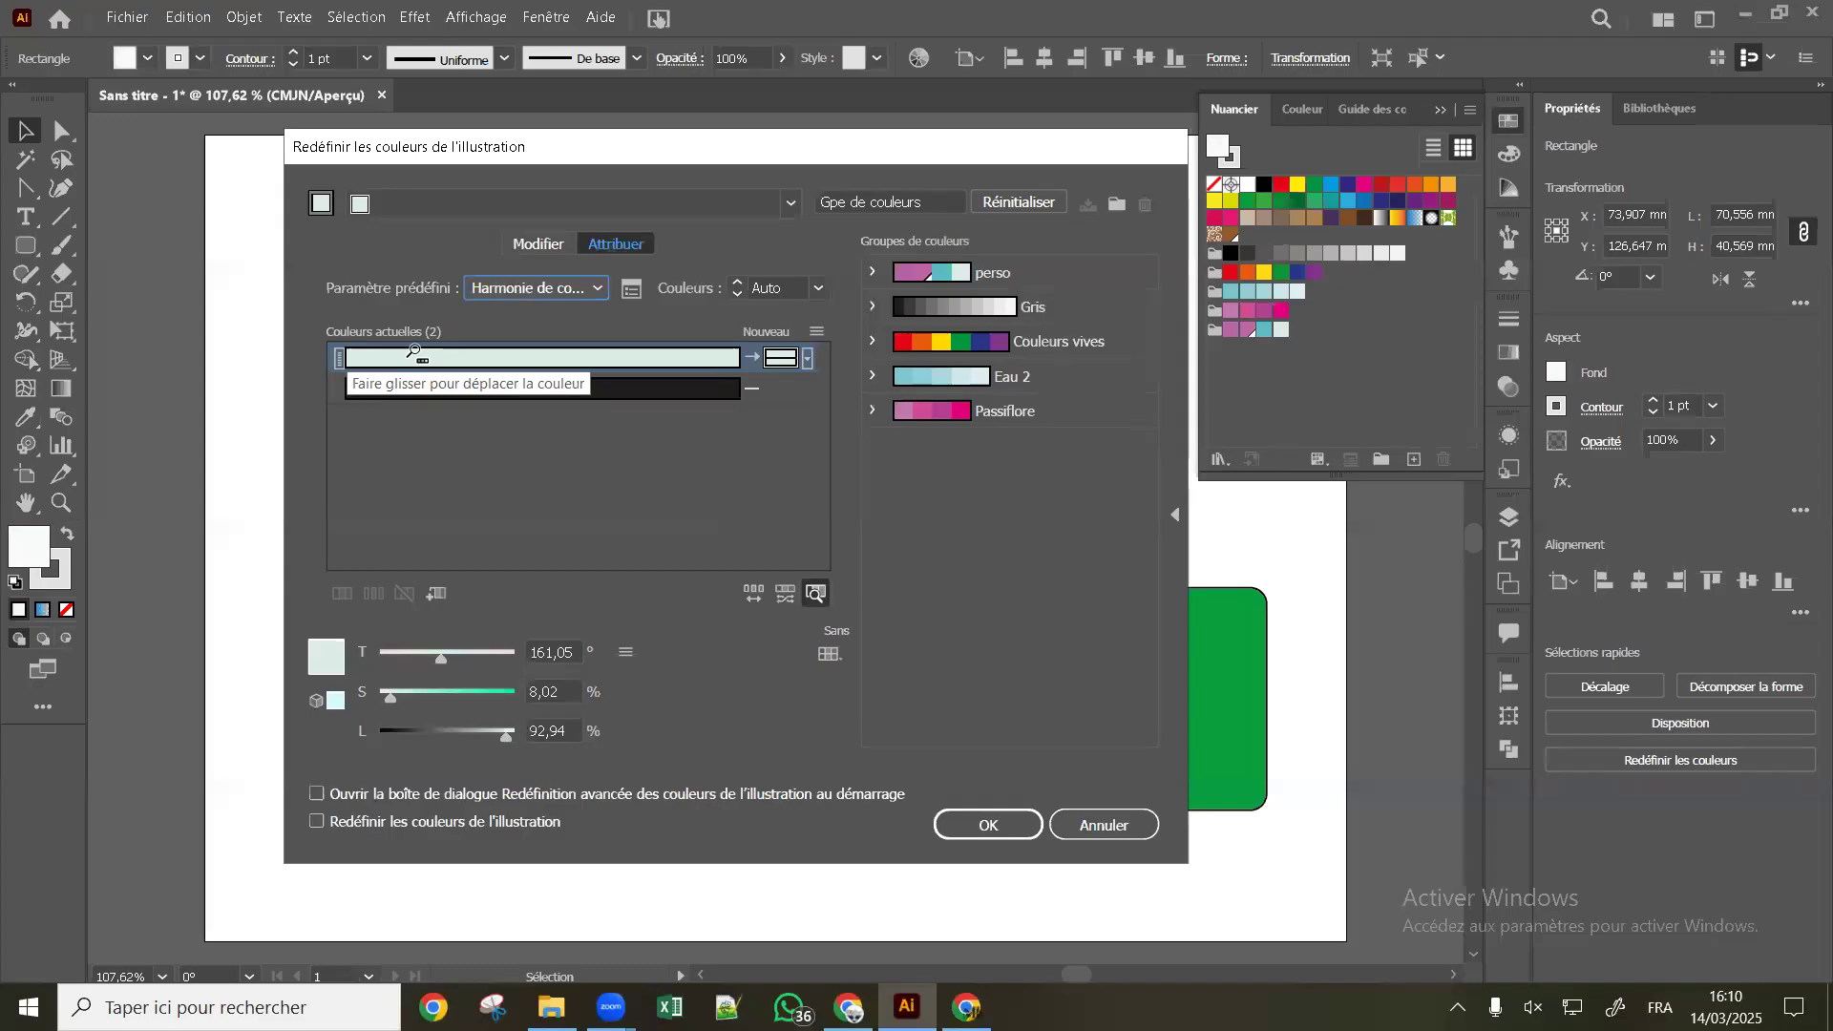
left_click(338, 356)
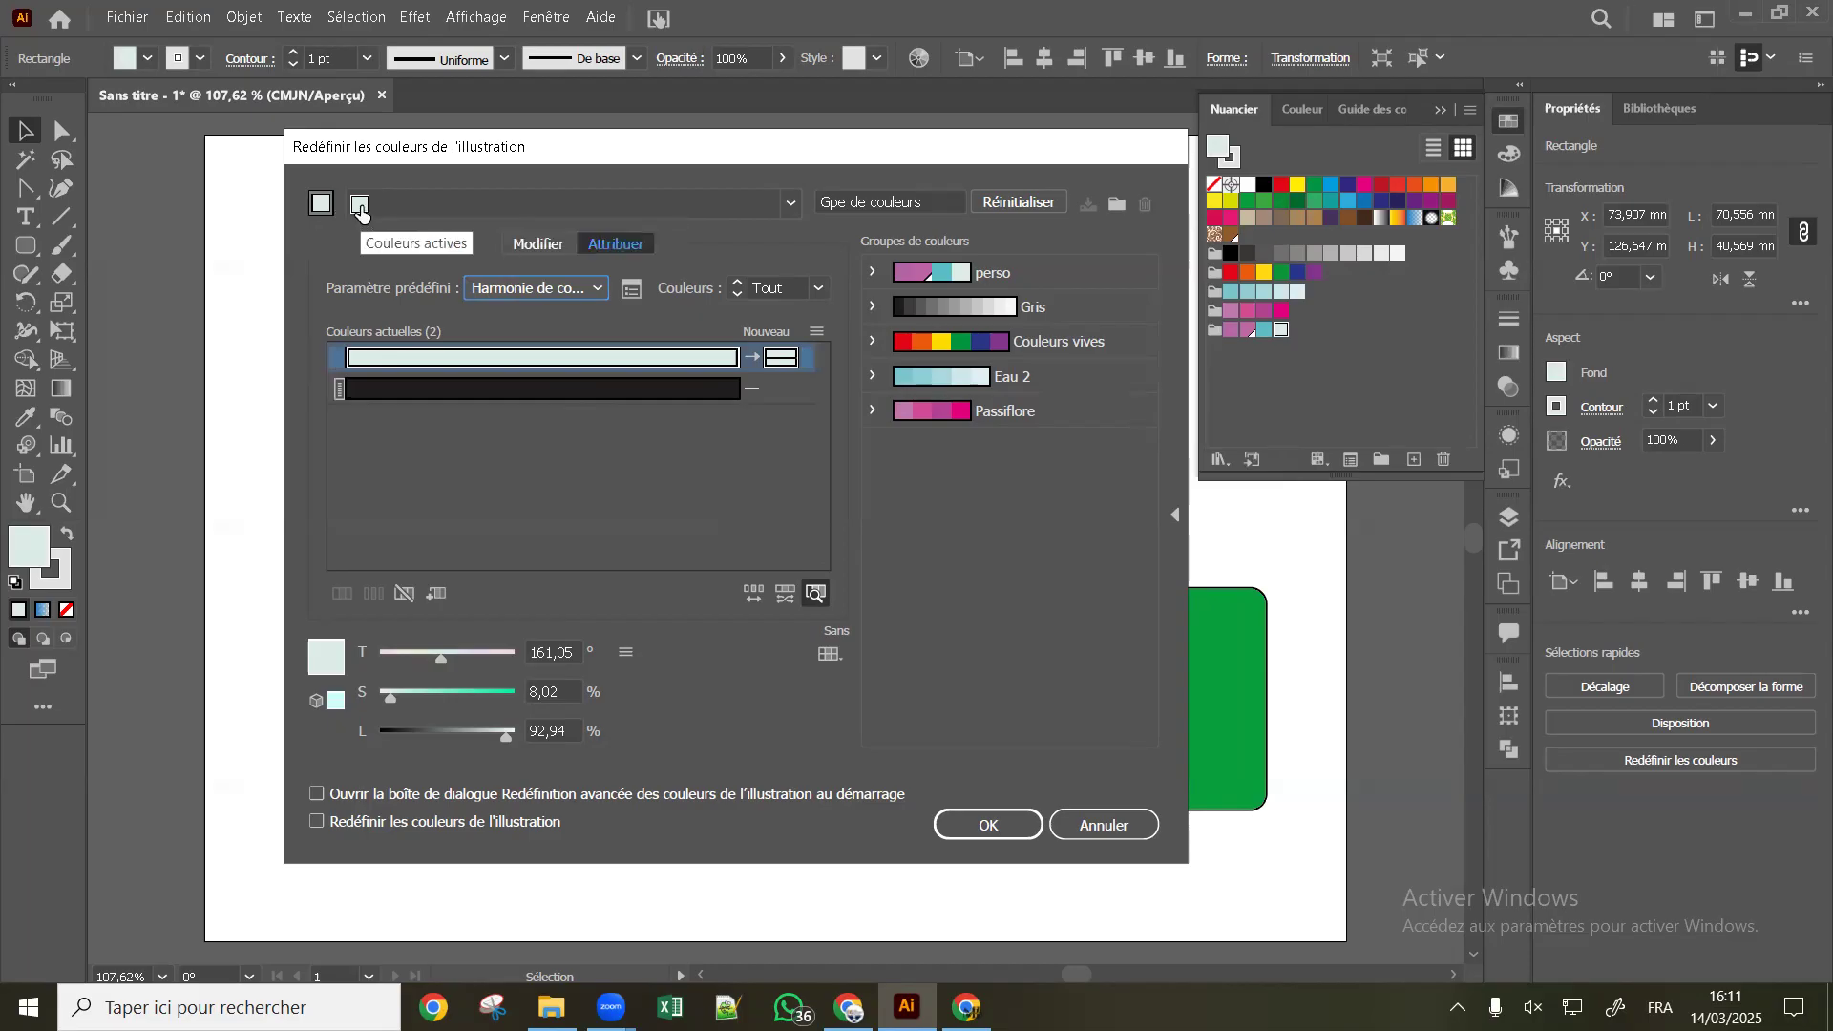
Apply a six-colour harmony rule of pale, blue and pink tones and save it to the Gpe de couleurs swatch group
left_click(793, 202)
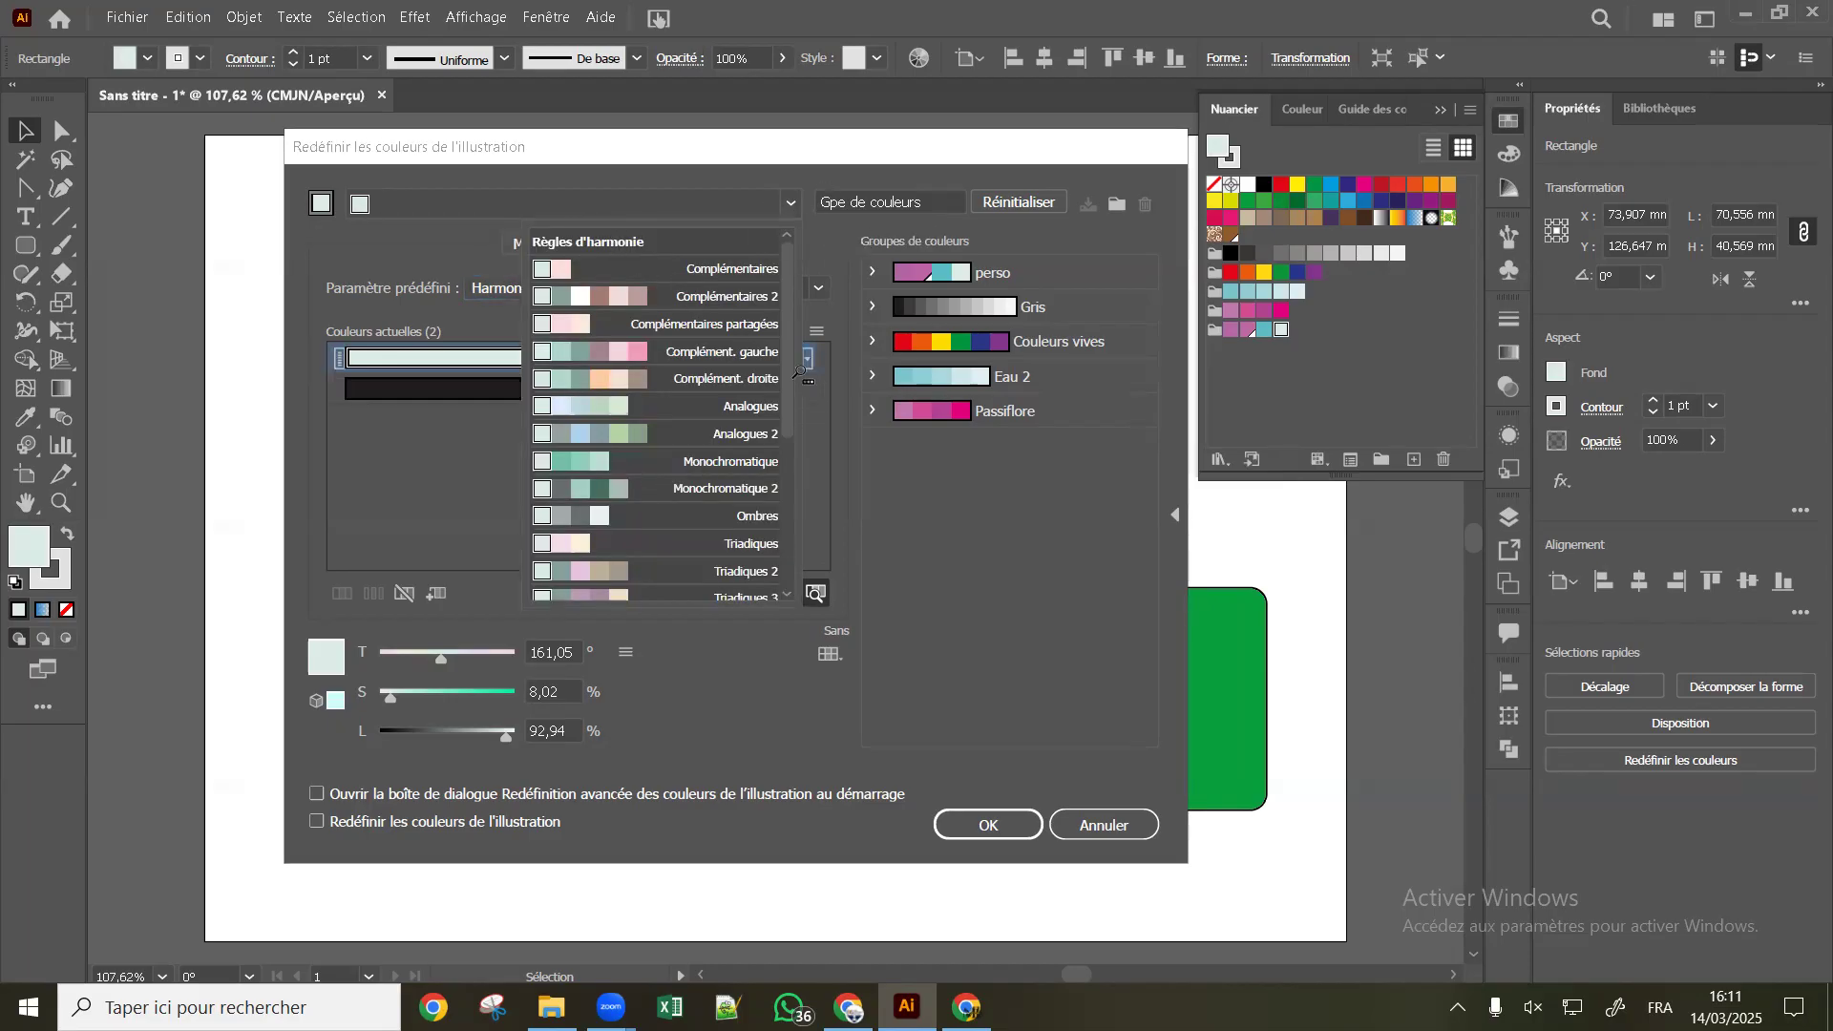
left_click_drag(792, 405, 787, 290)
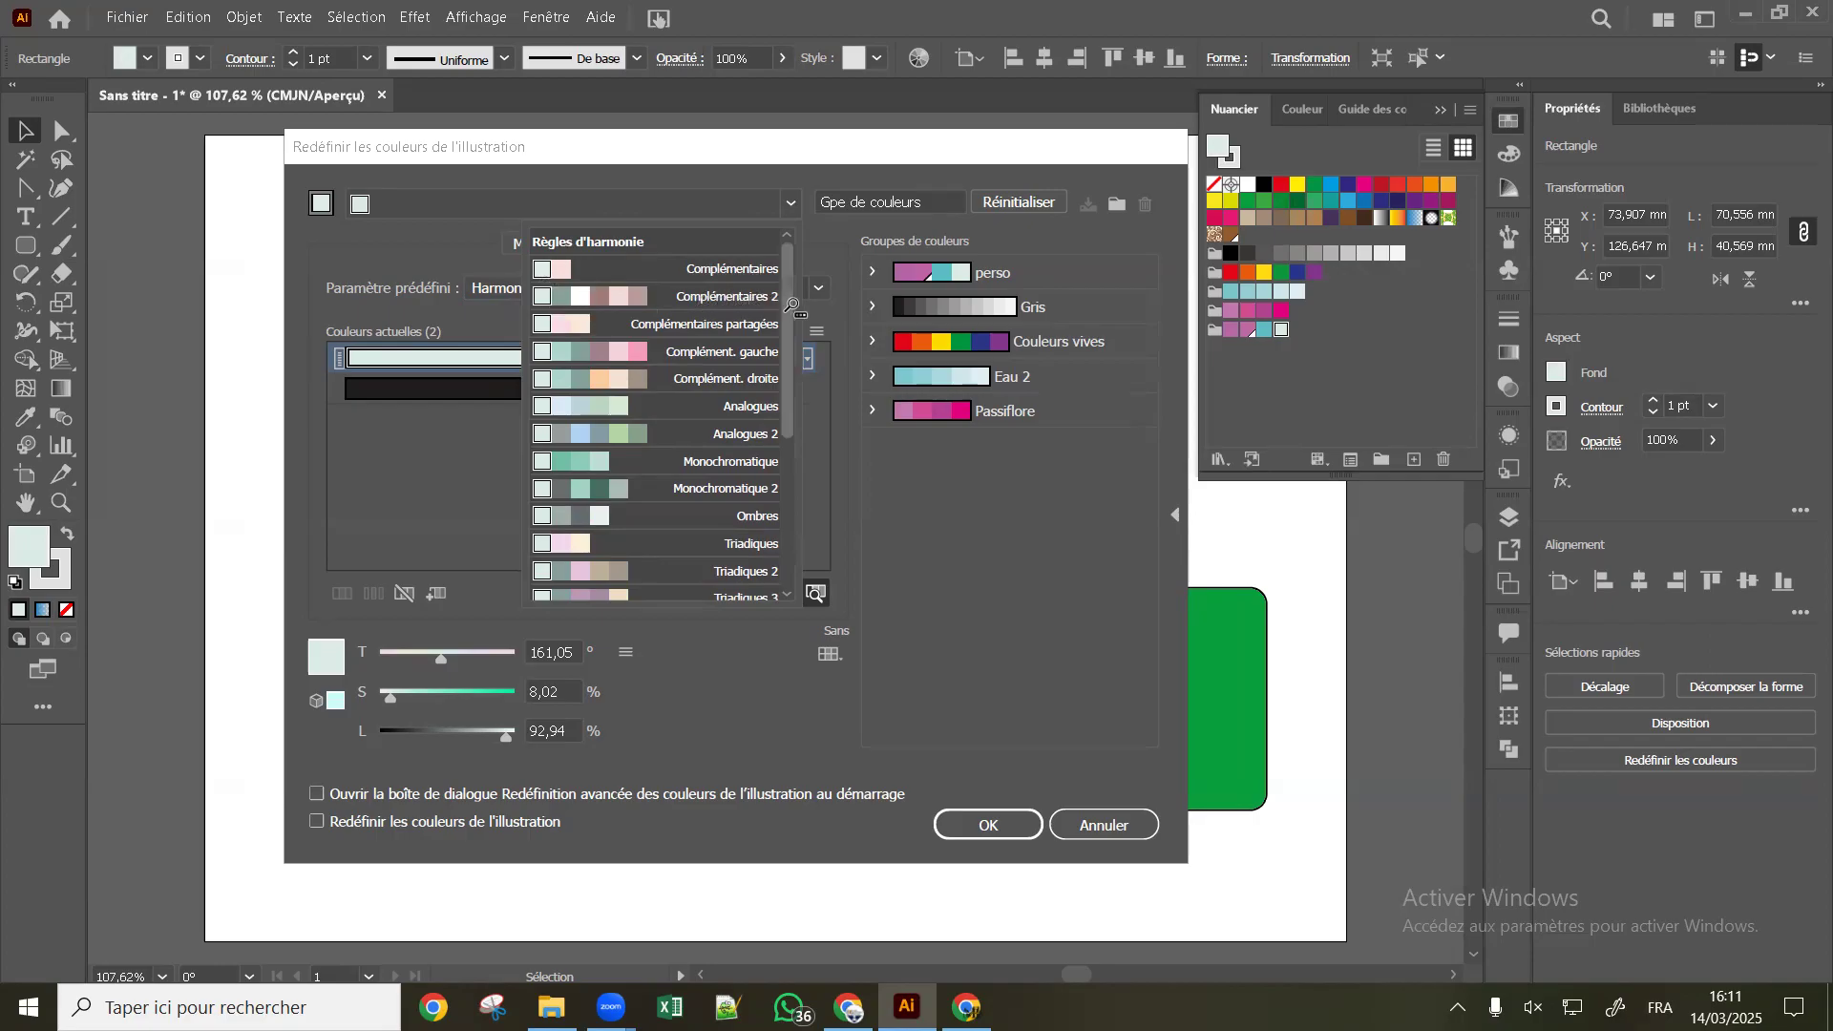
left_click_drag(790, 304, 798, 477)
left_click(583, 422)
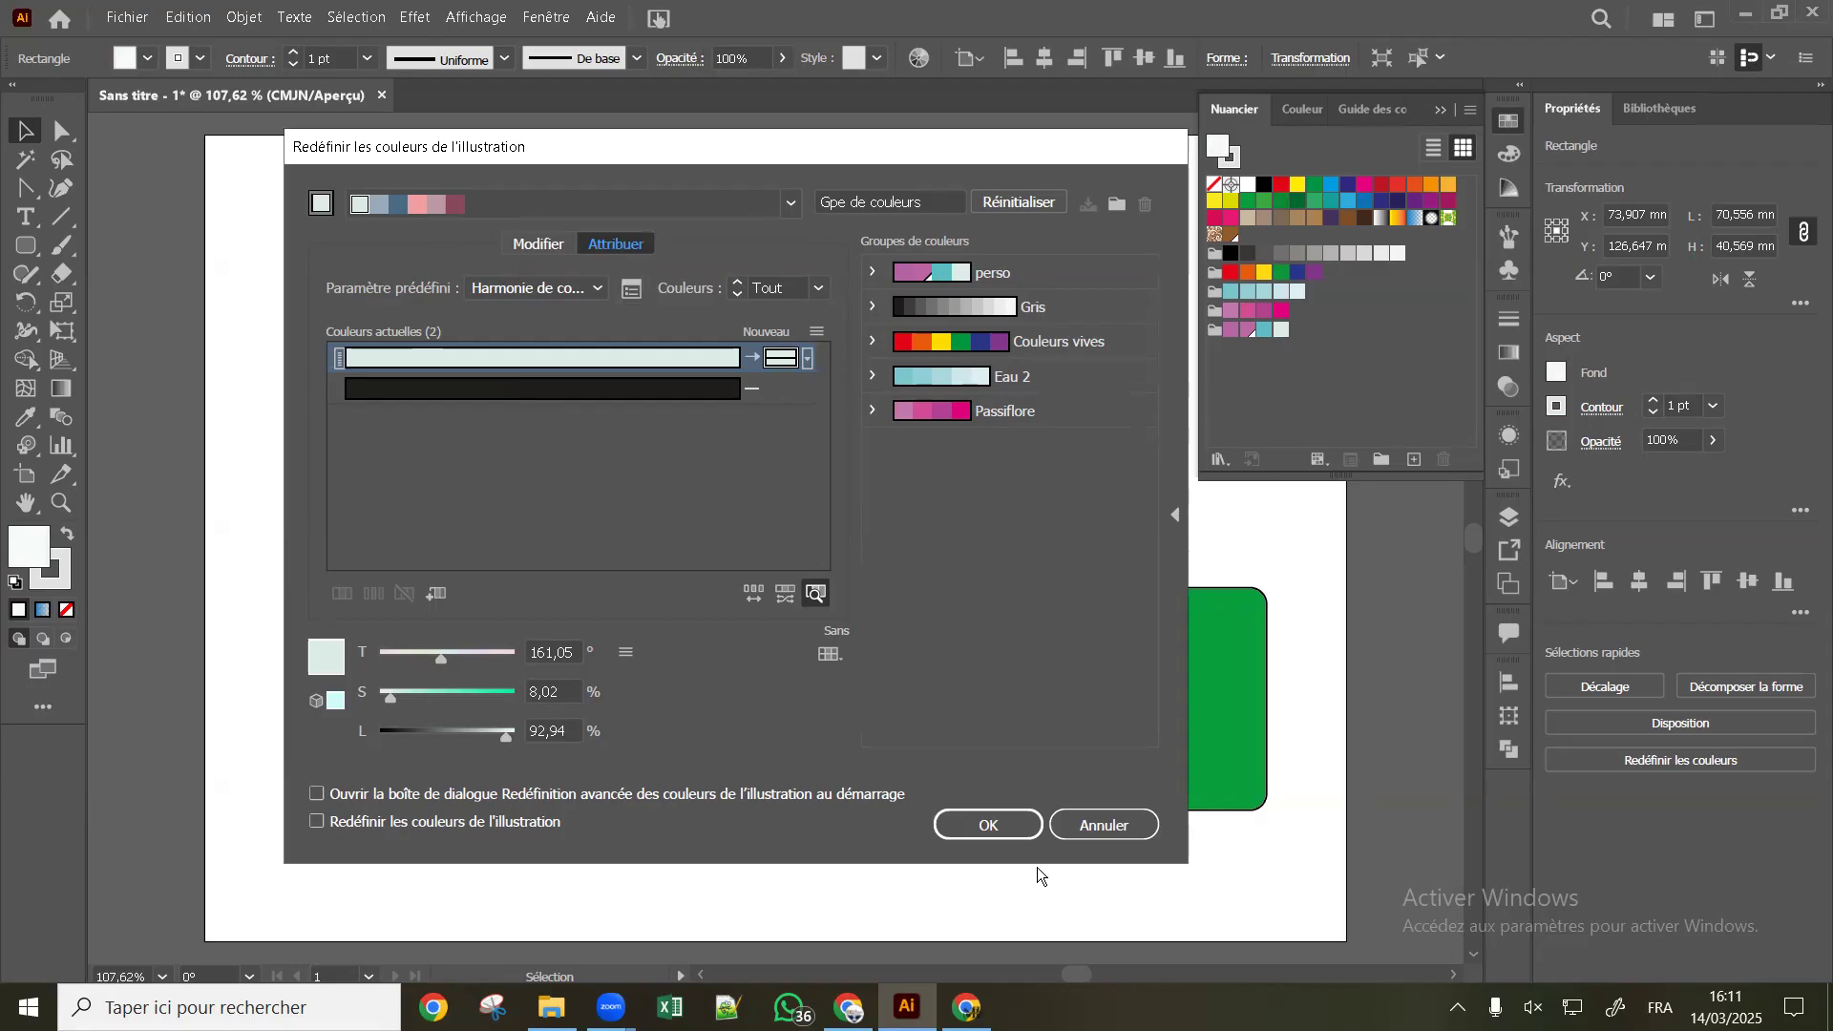
left_click(991, 819)
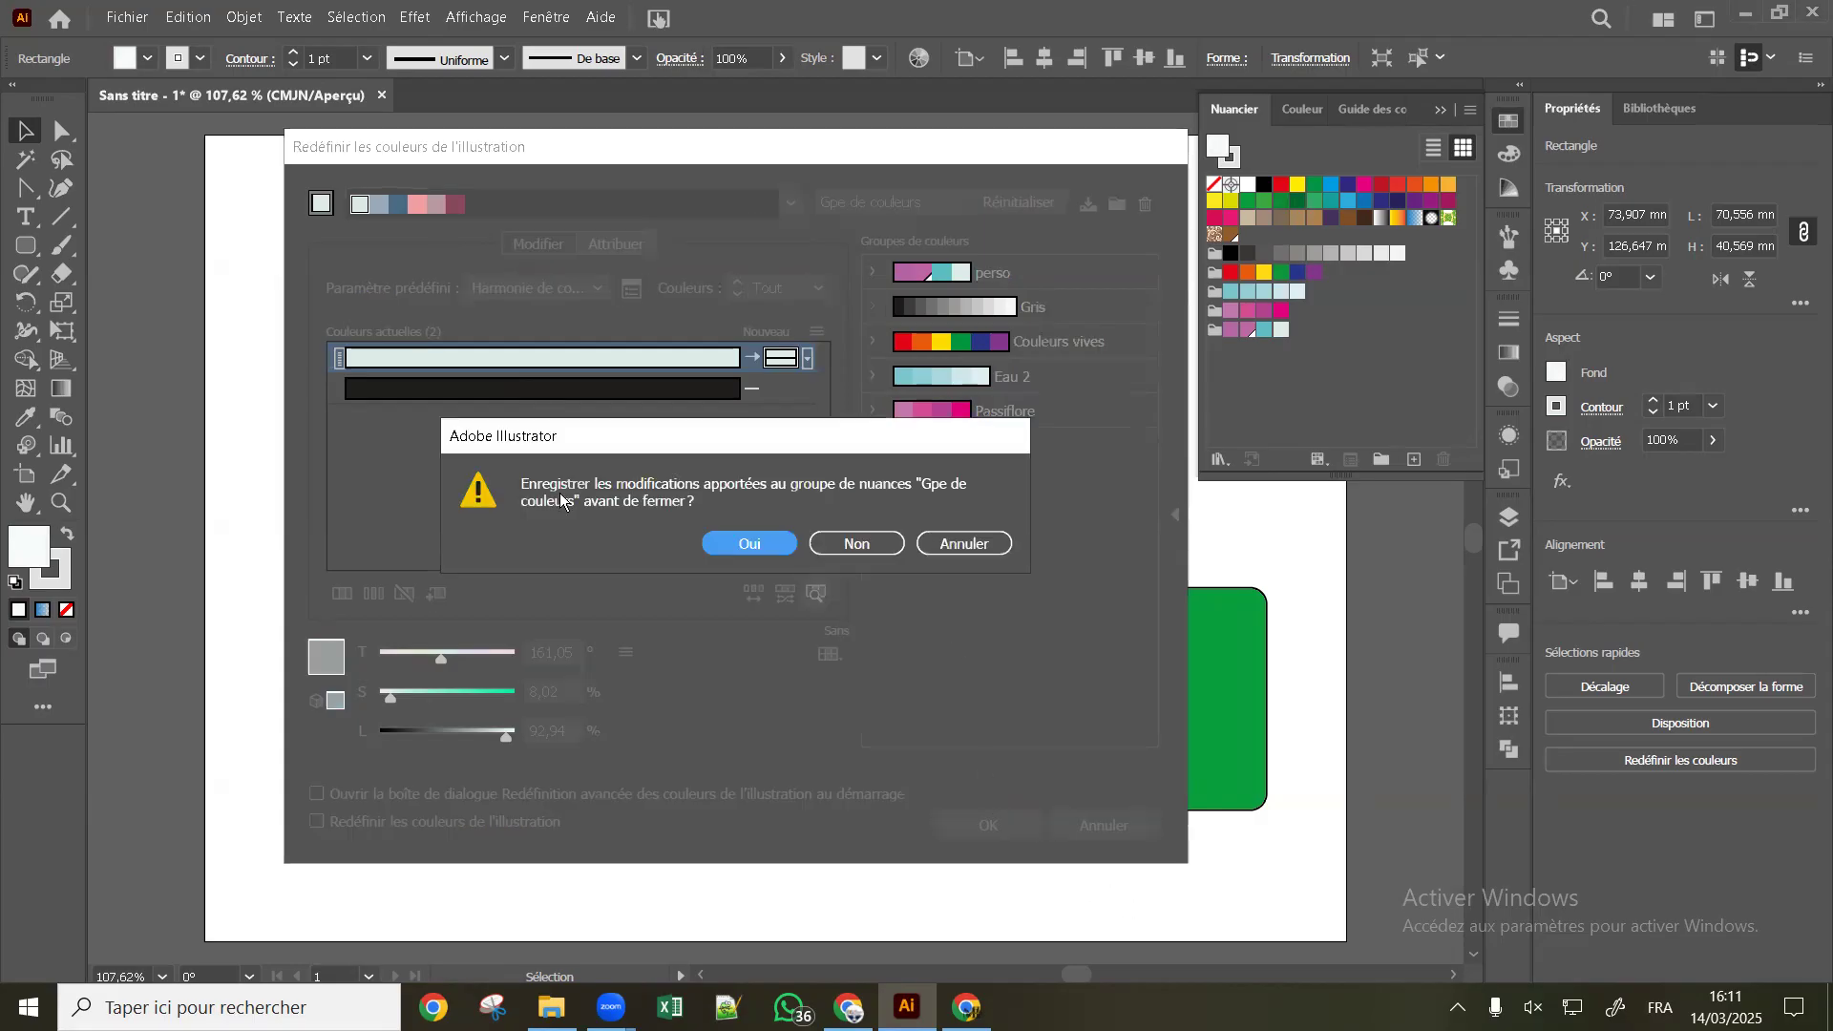
left_click(727, 535)
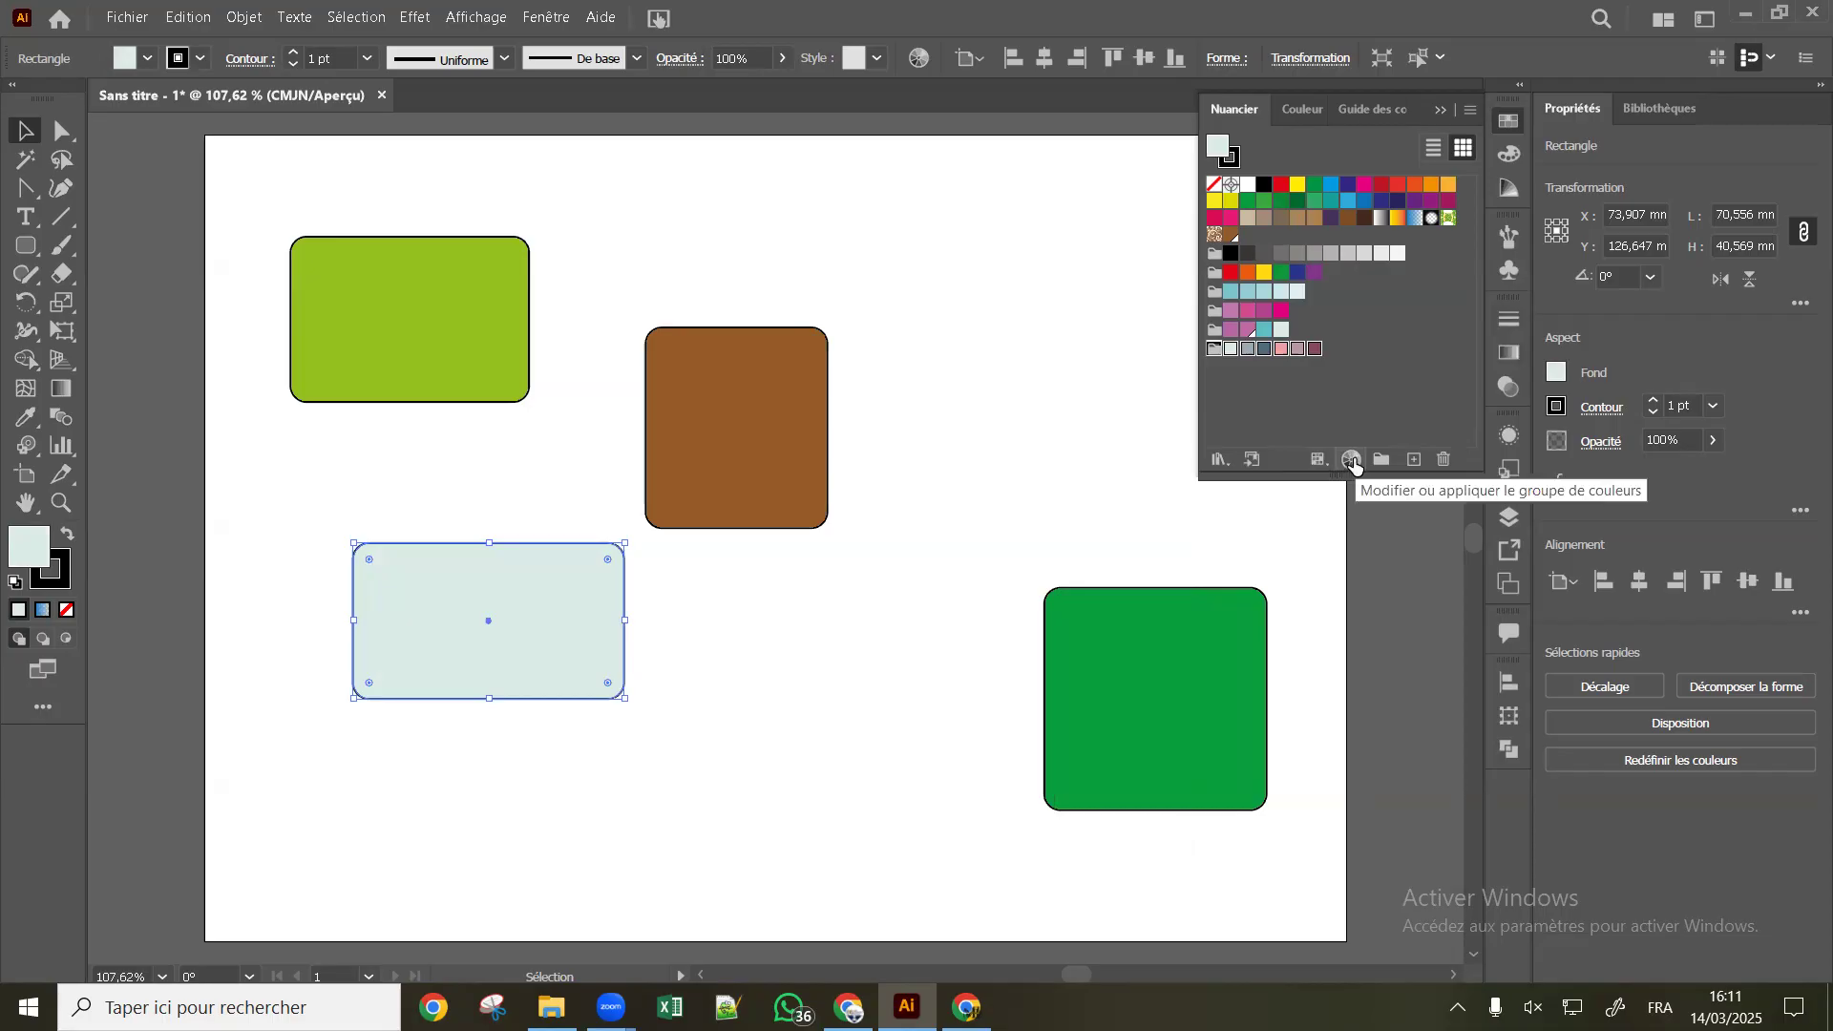
Reopen the artwork recolouring and examine the swatch library limits, keeping Sans, and the sort modes for the new colours
left_click(1354, 462)
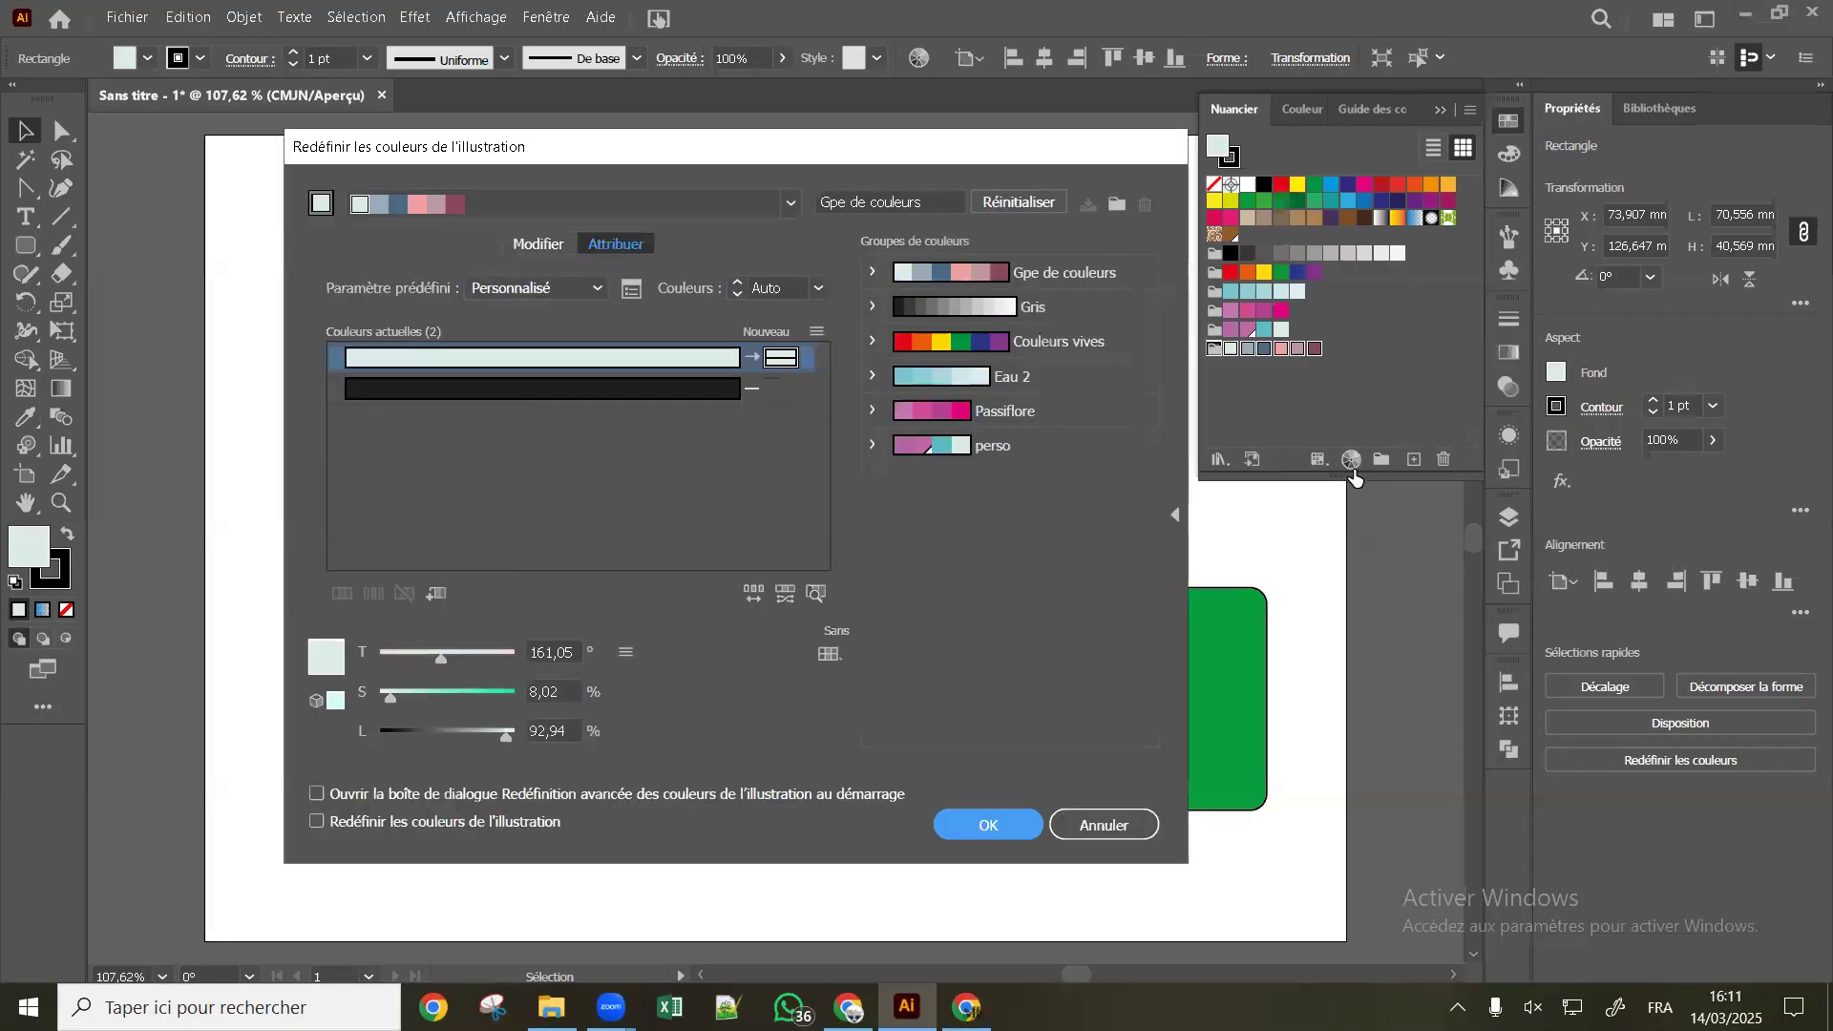
left_click(826, 656)
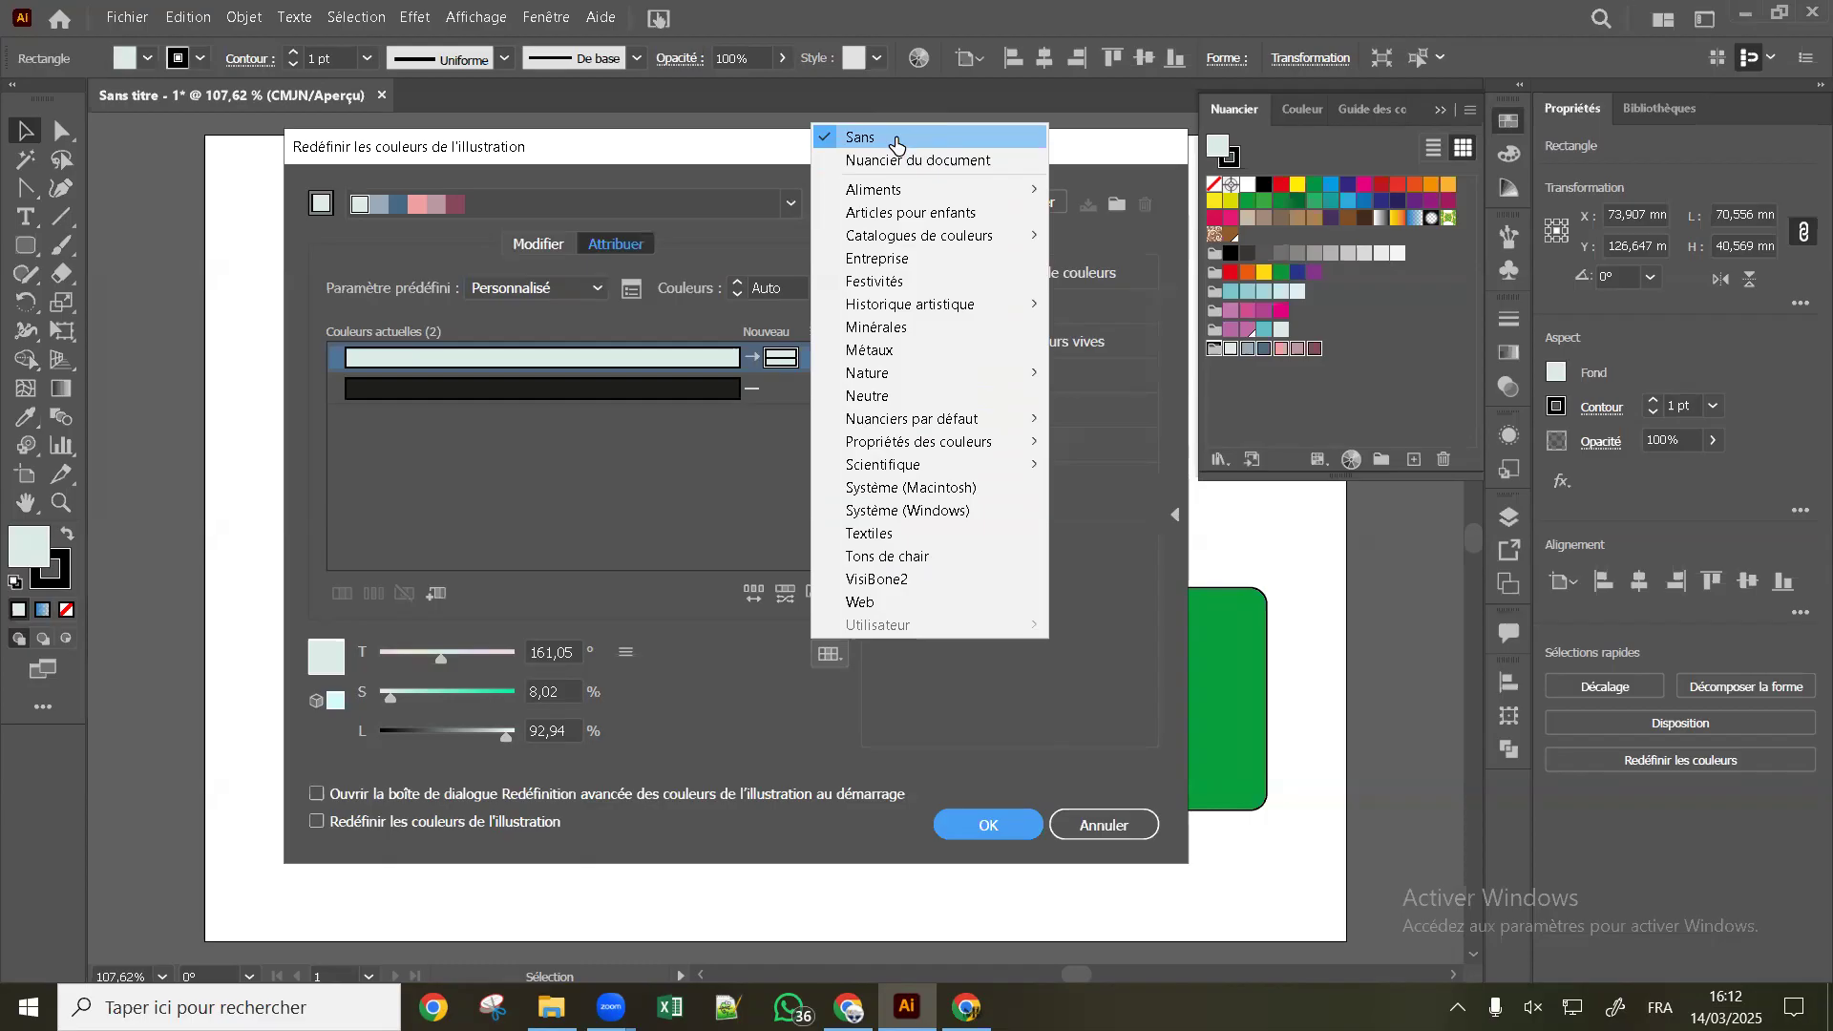
left_click(895, 144)
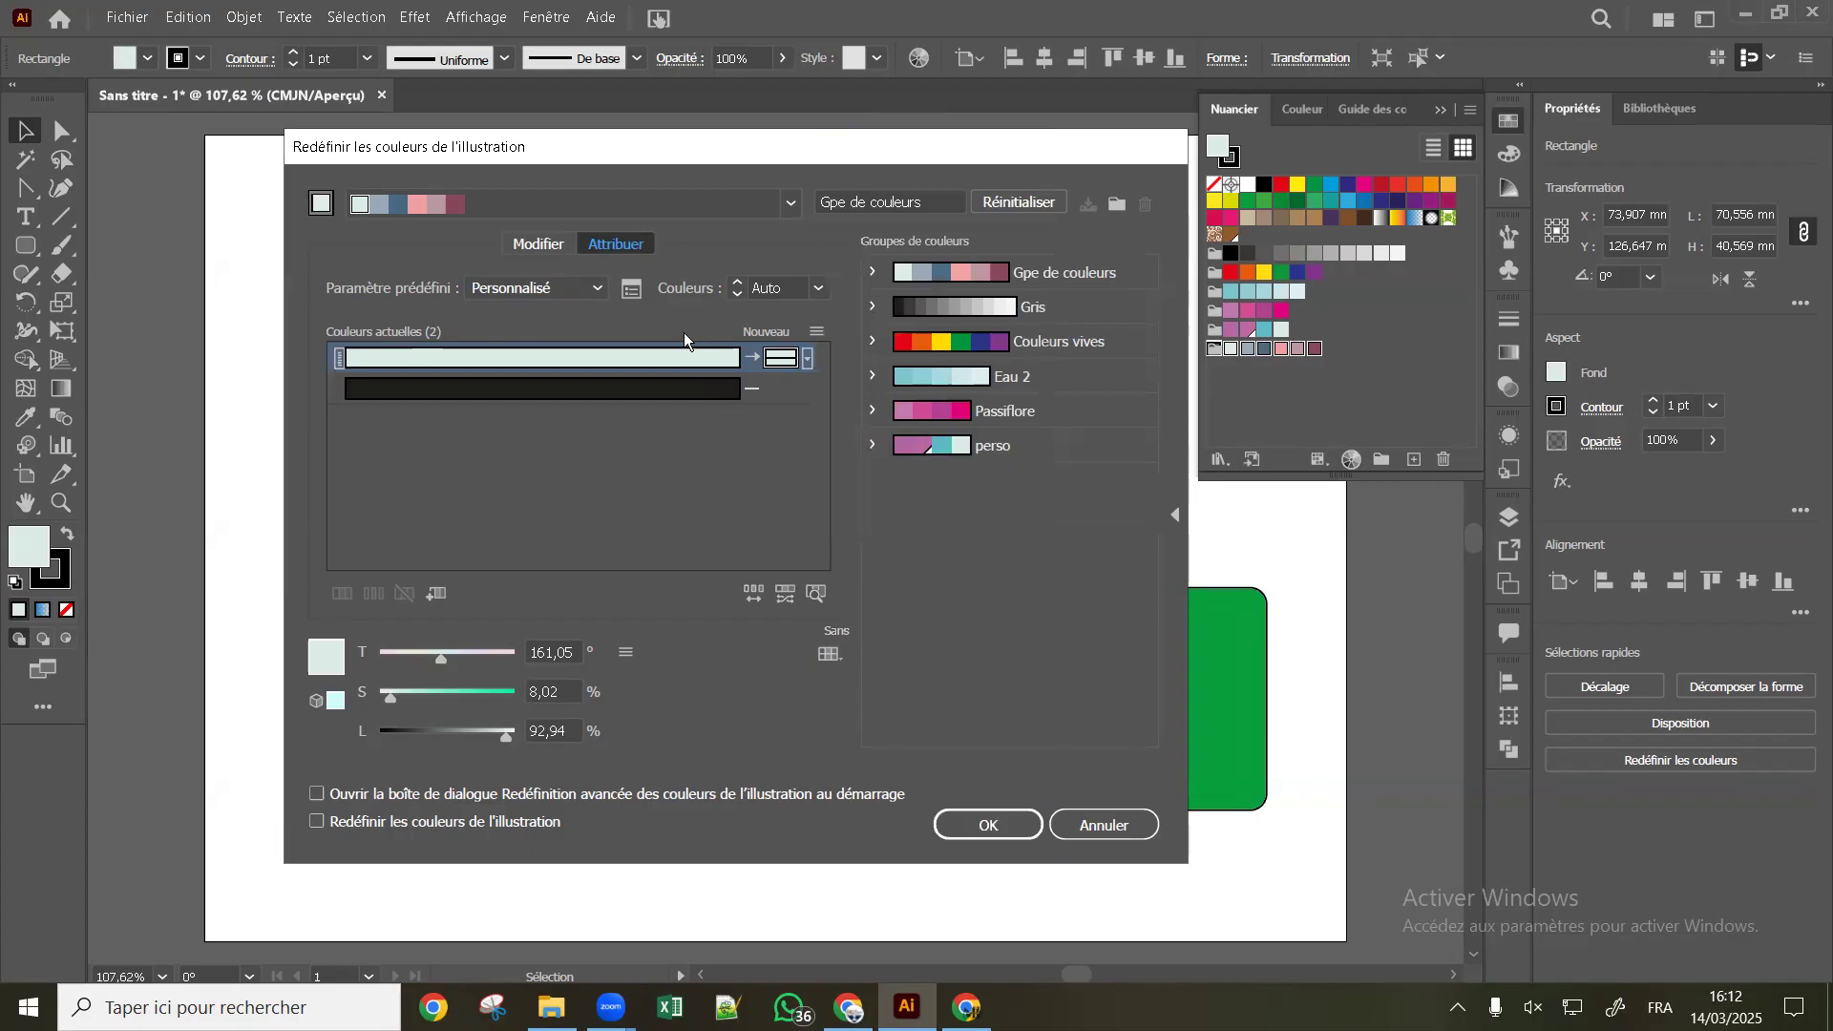
left_click(817, 332)
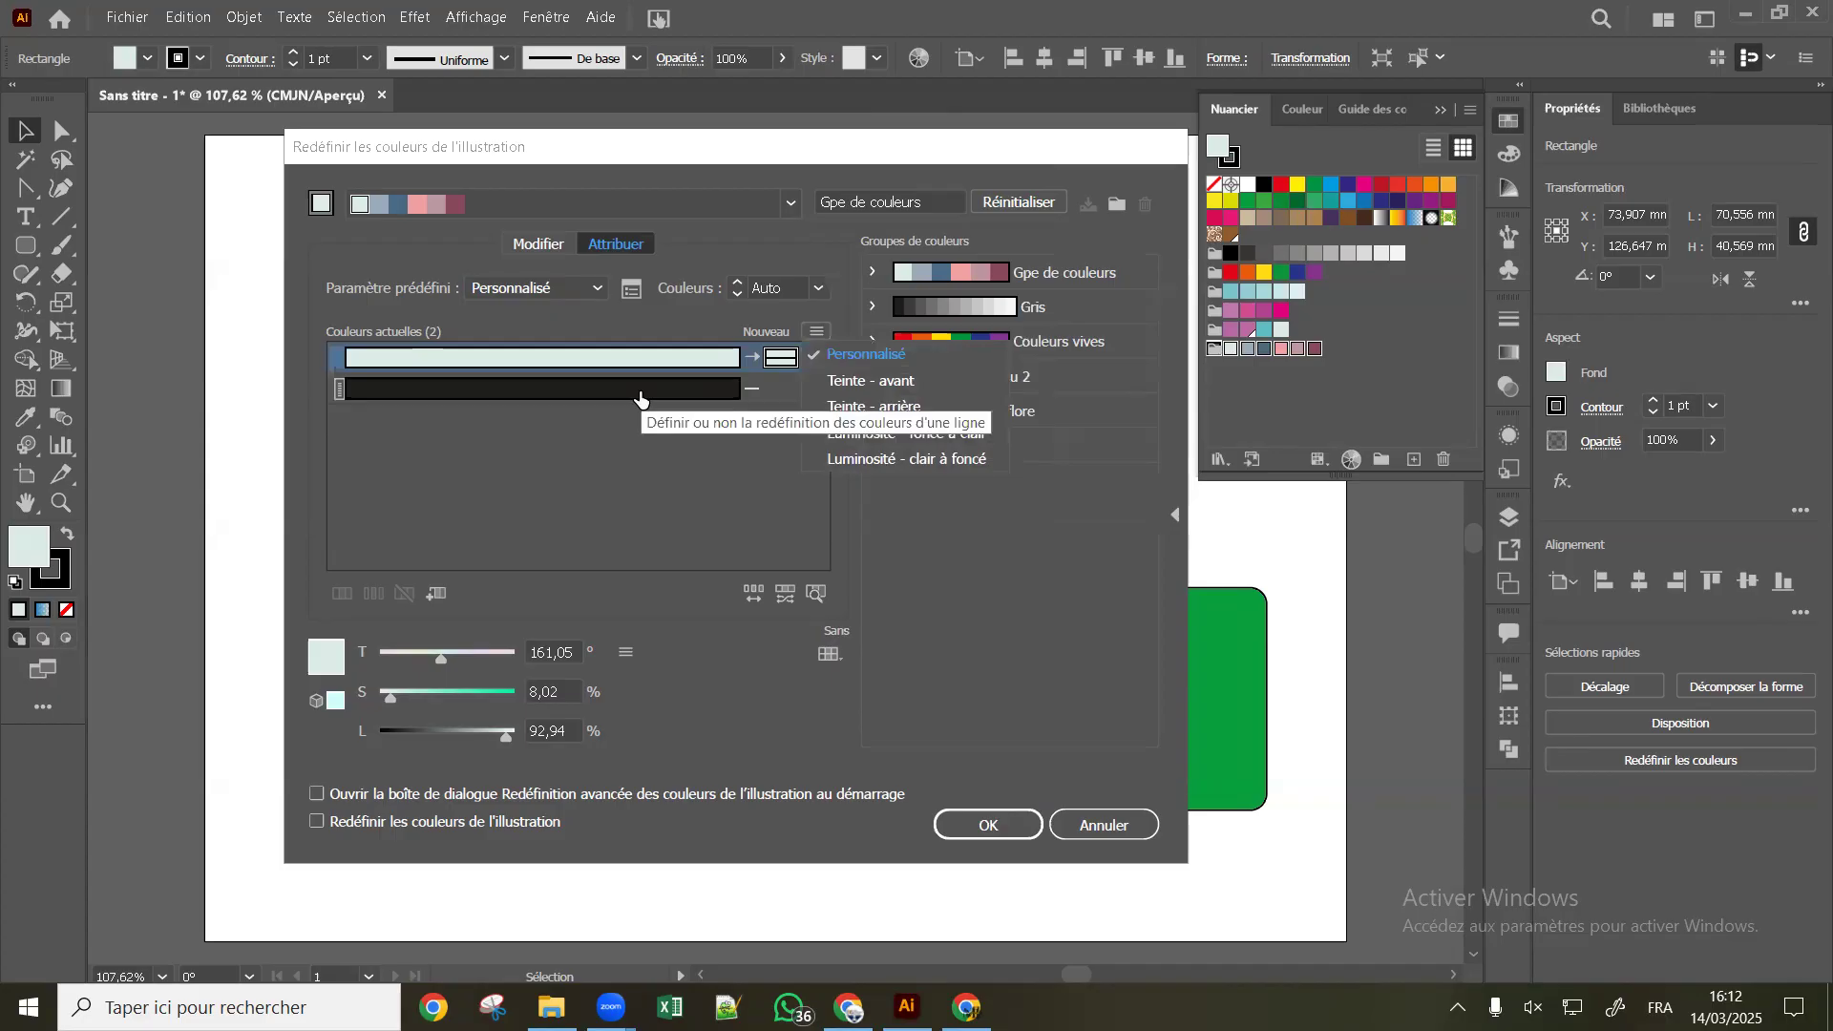
left_click(324, 674)
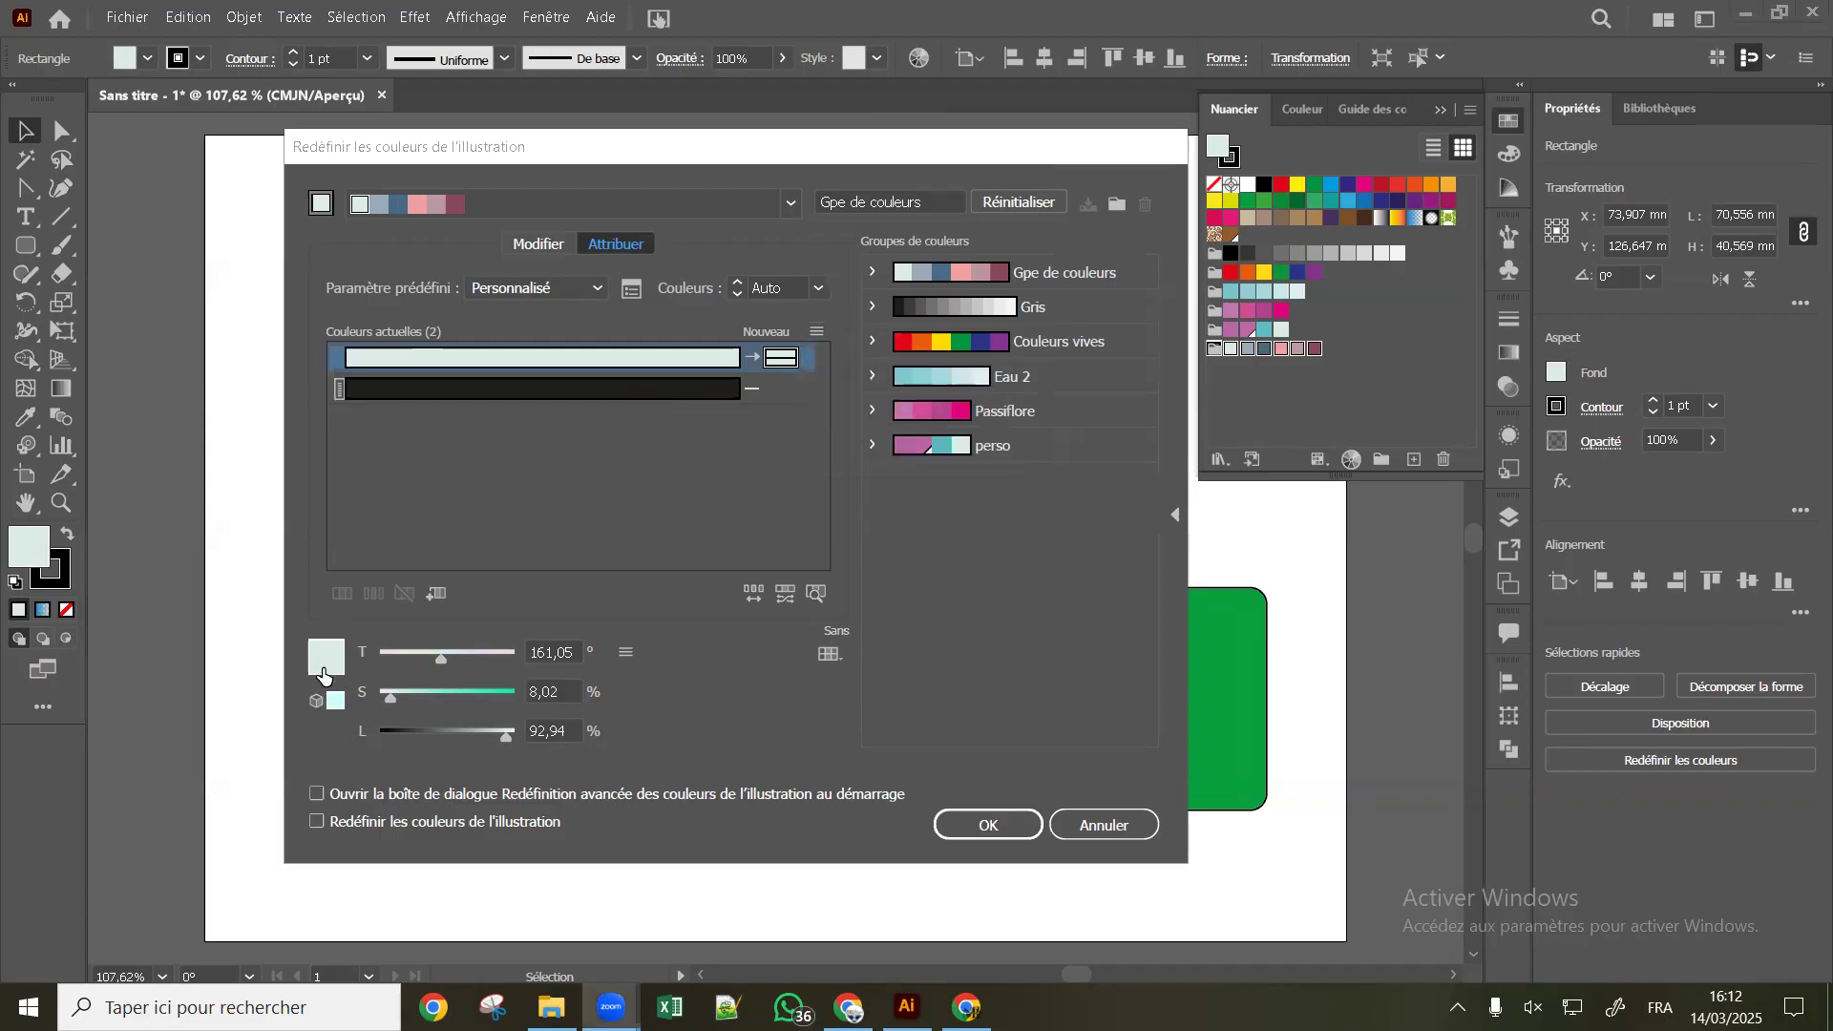
Exclude the pale colour row from recolouring and try recolouring the black row, declining to add a new harmony colour
left_click(752, 359)
left_click(808, 369)
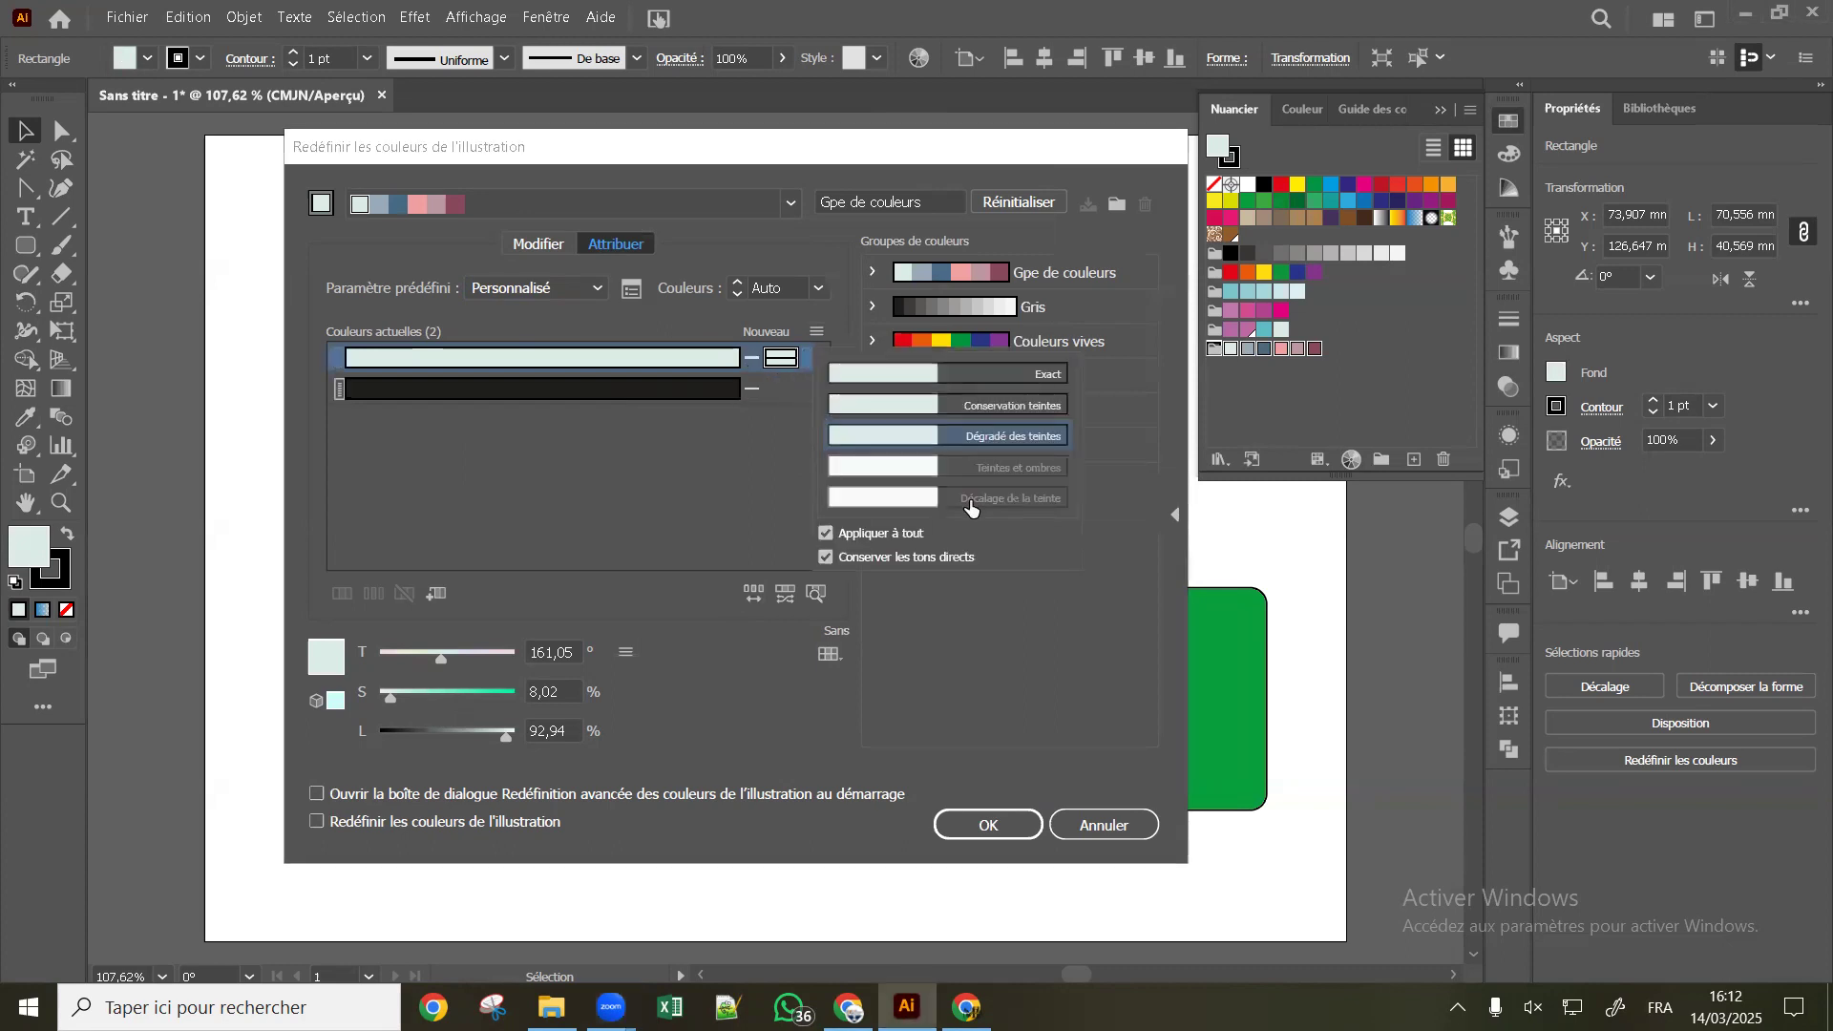
left_click(744, 440)
left_click_drag(339, 389, 772, 387)
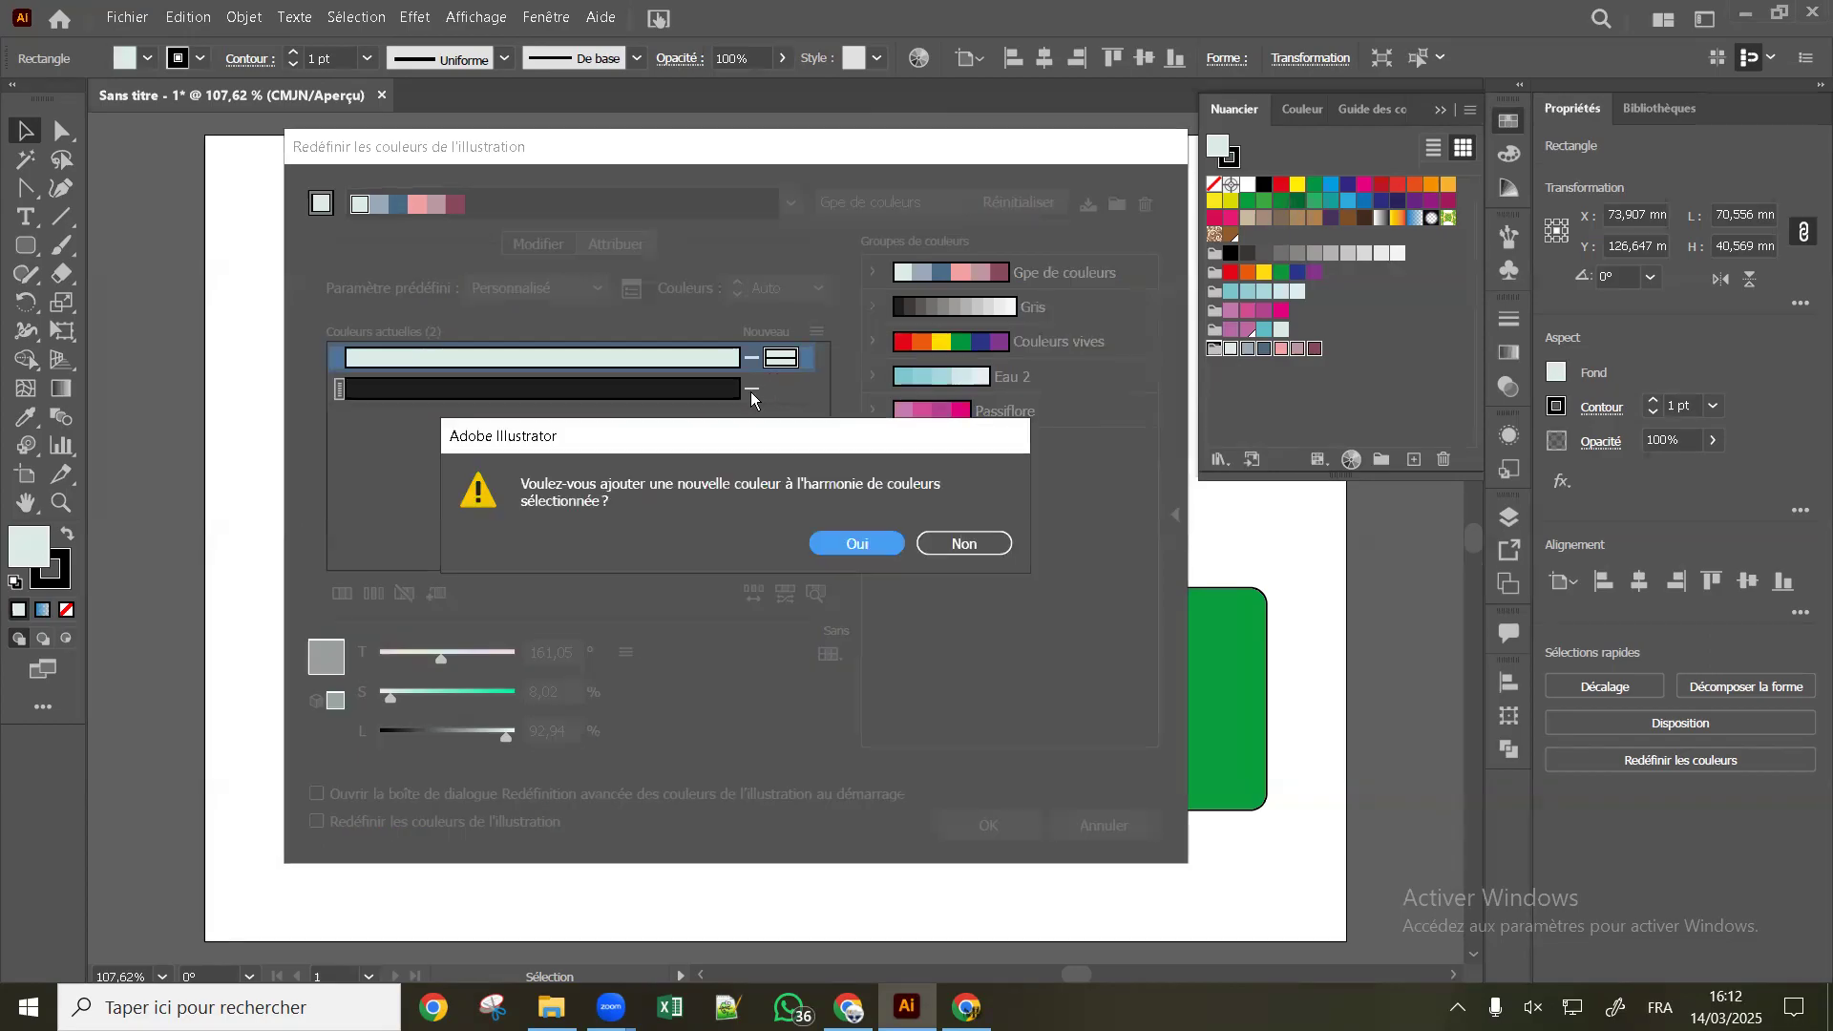
left_click(962, 542)
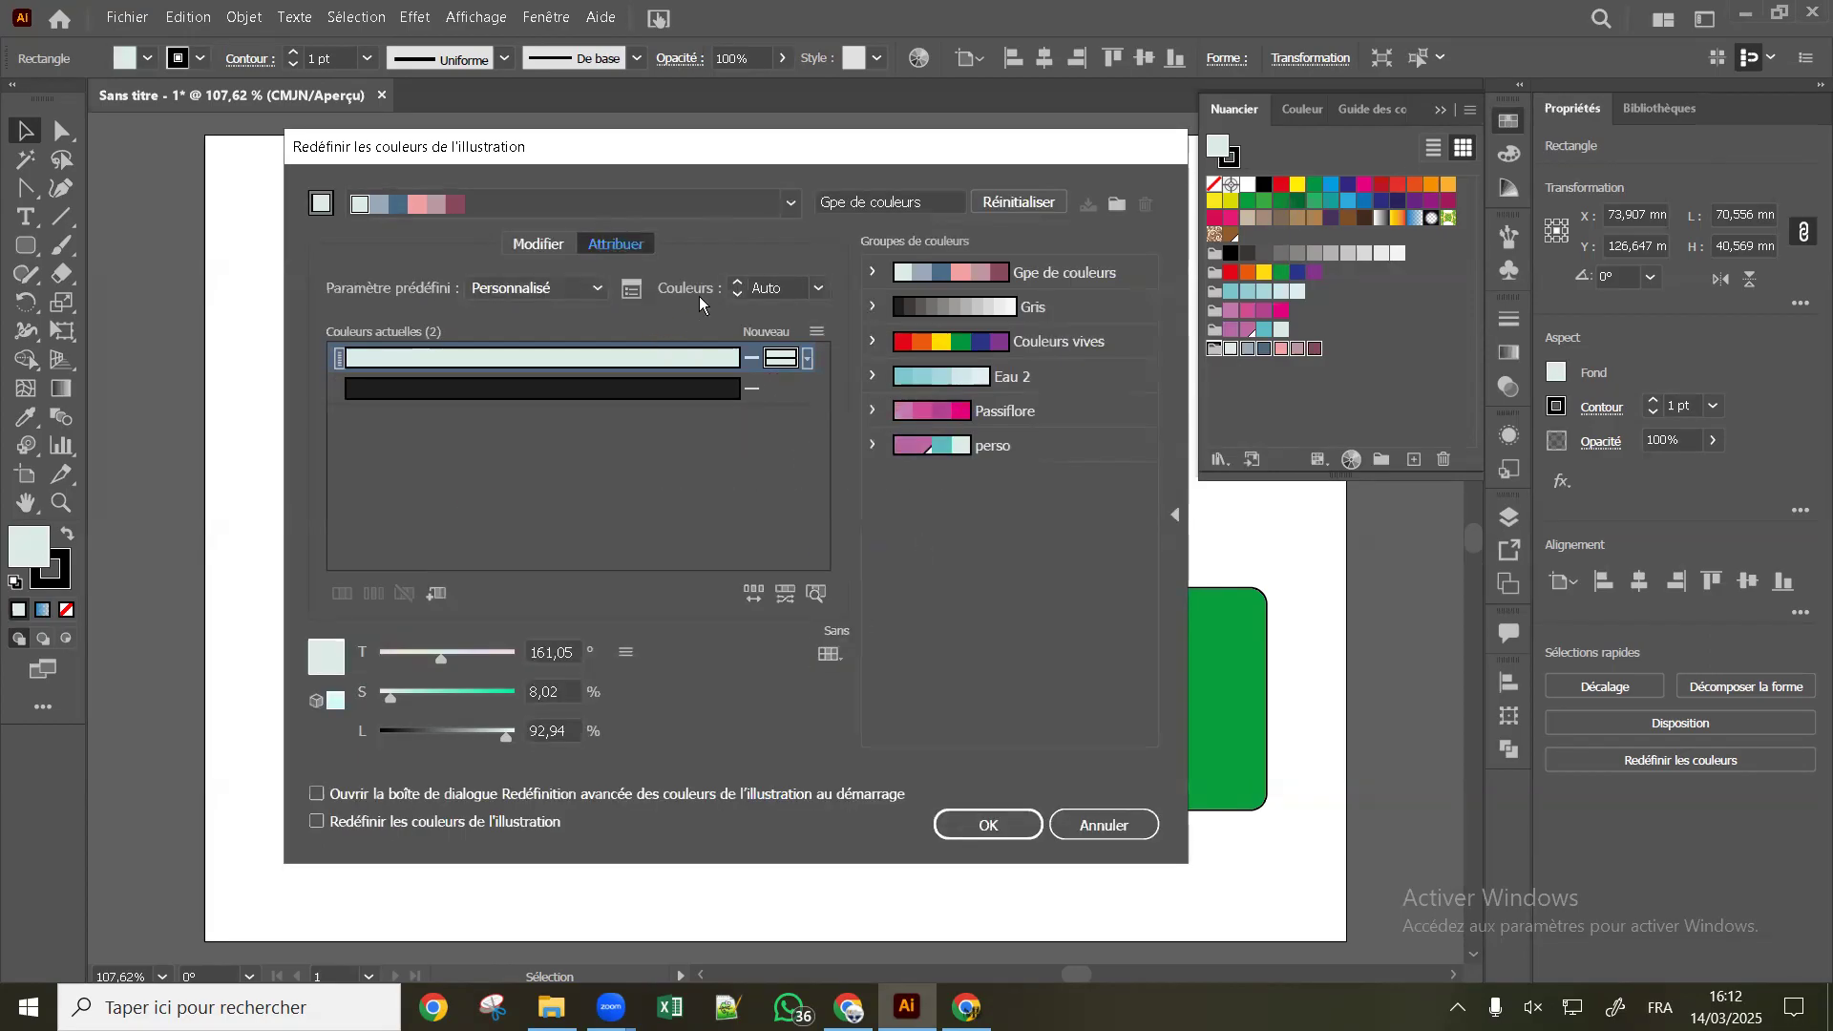
Reset to the original artwork colours, save them as the Couleurs illustr. group, and expand that group and perso
left_click(1006, 204)
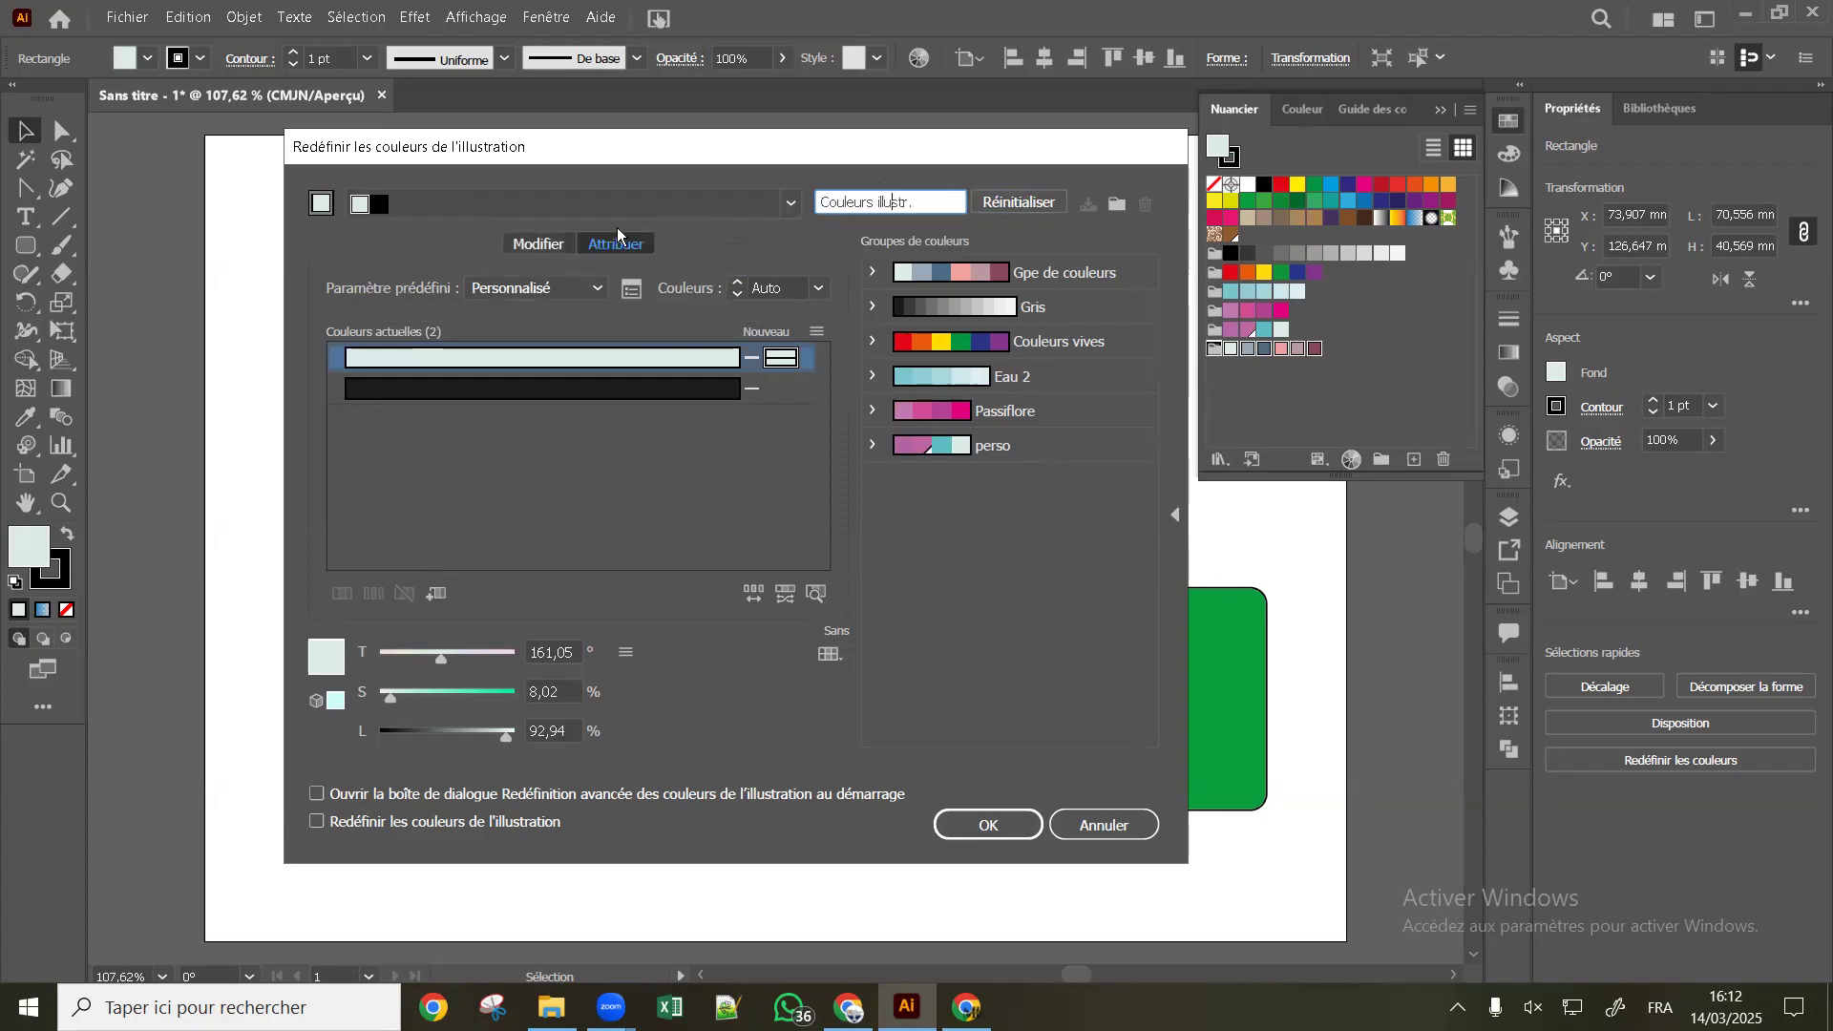
left_click(1116, 205)
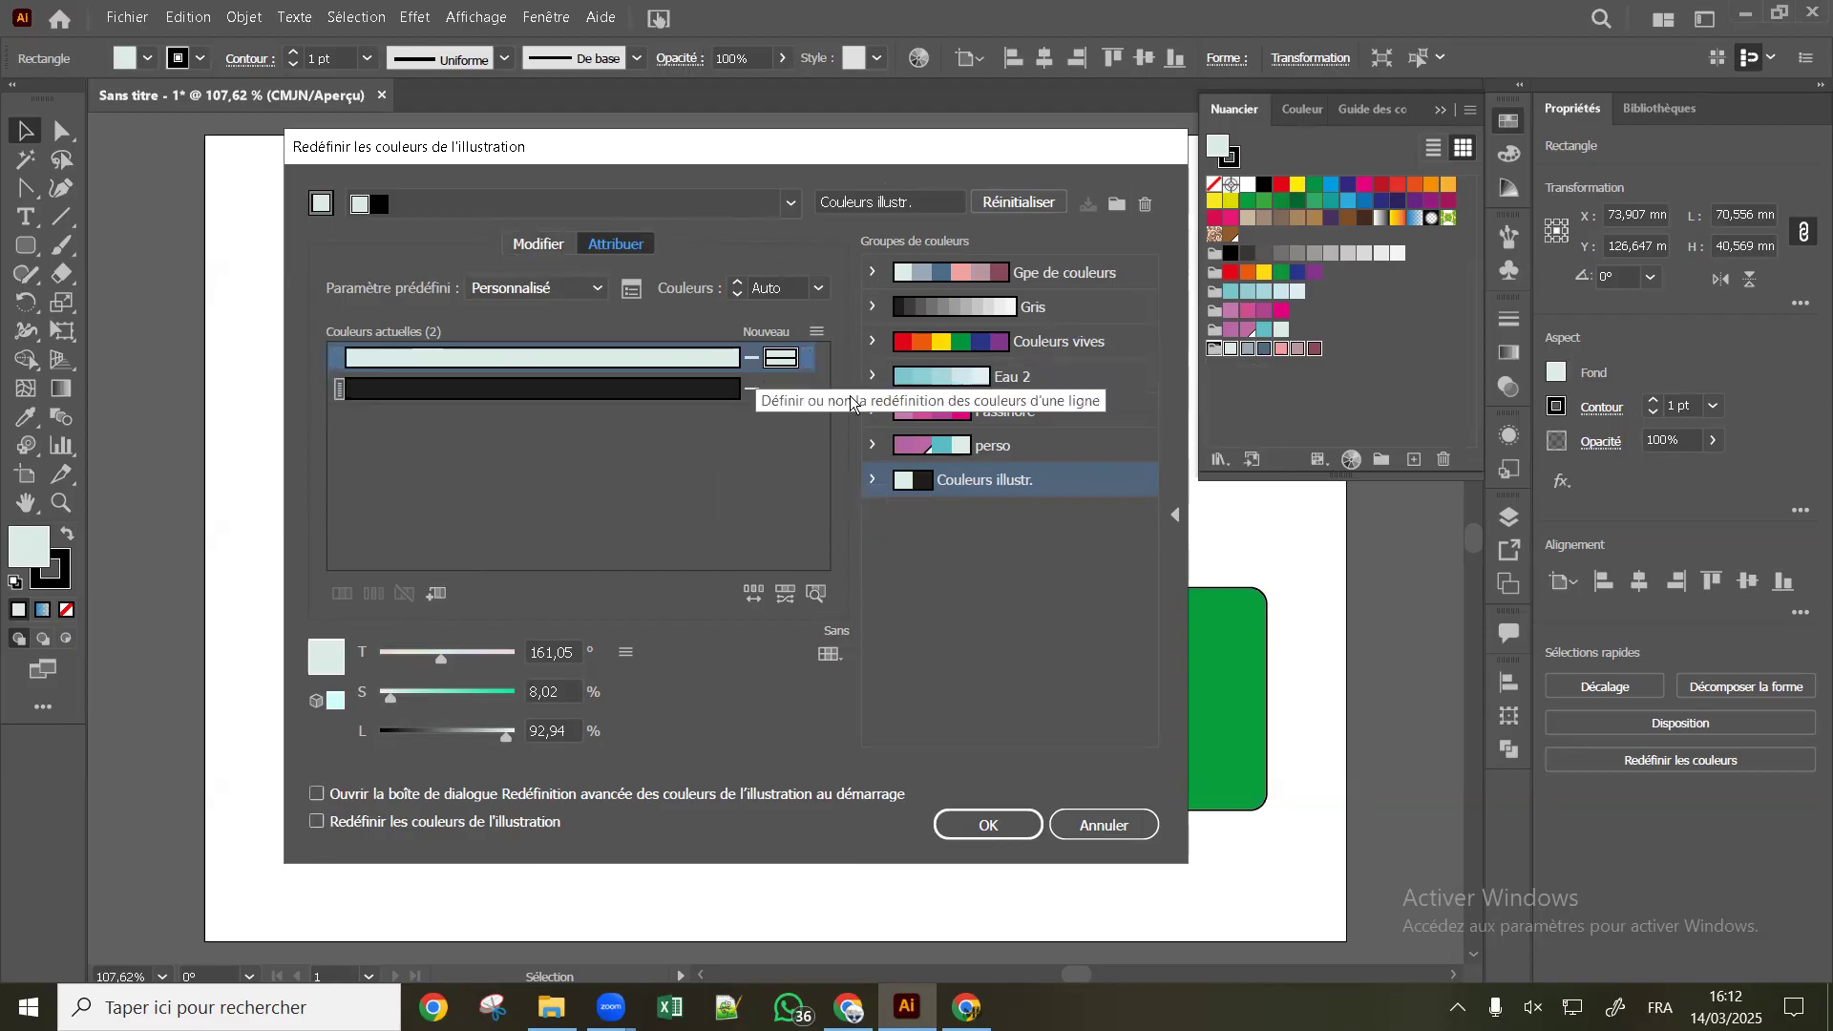
left_click(873, 485)
left_click(871, 447)
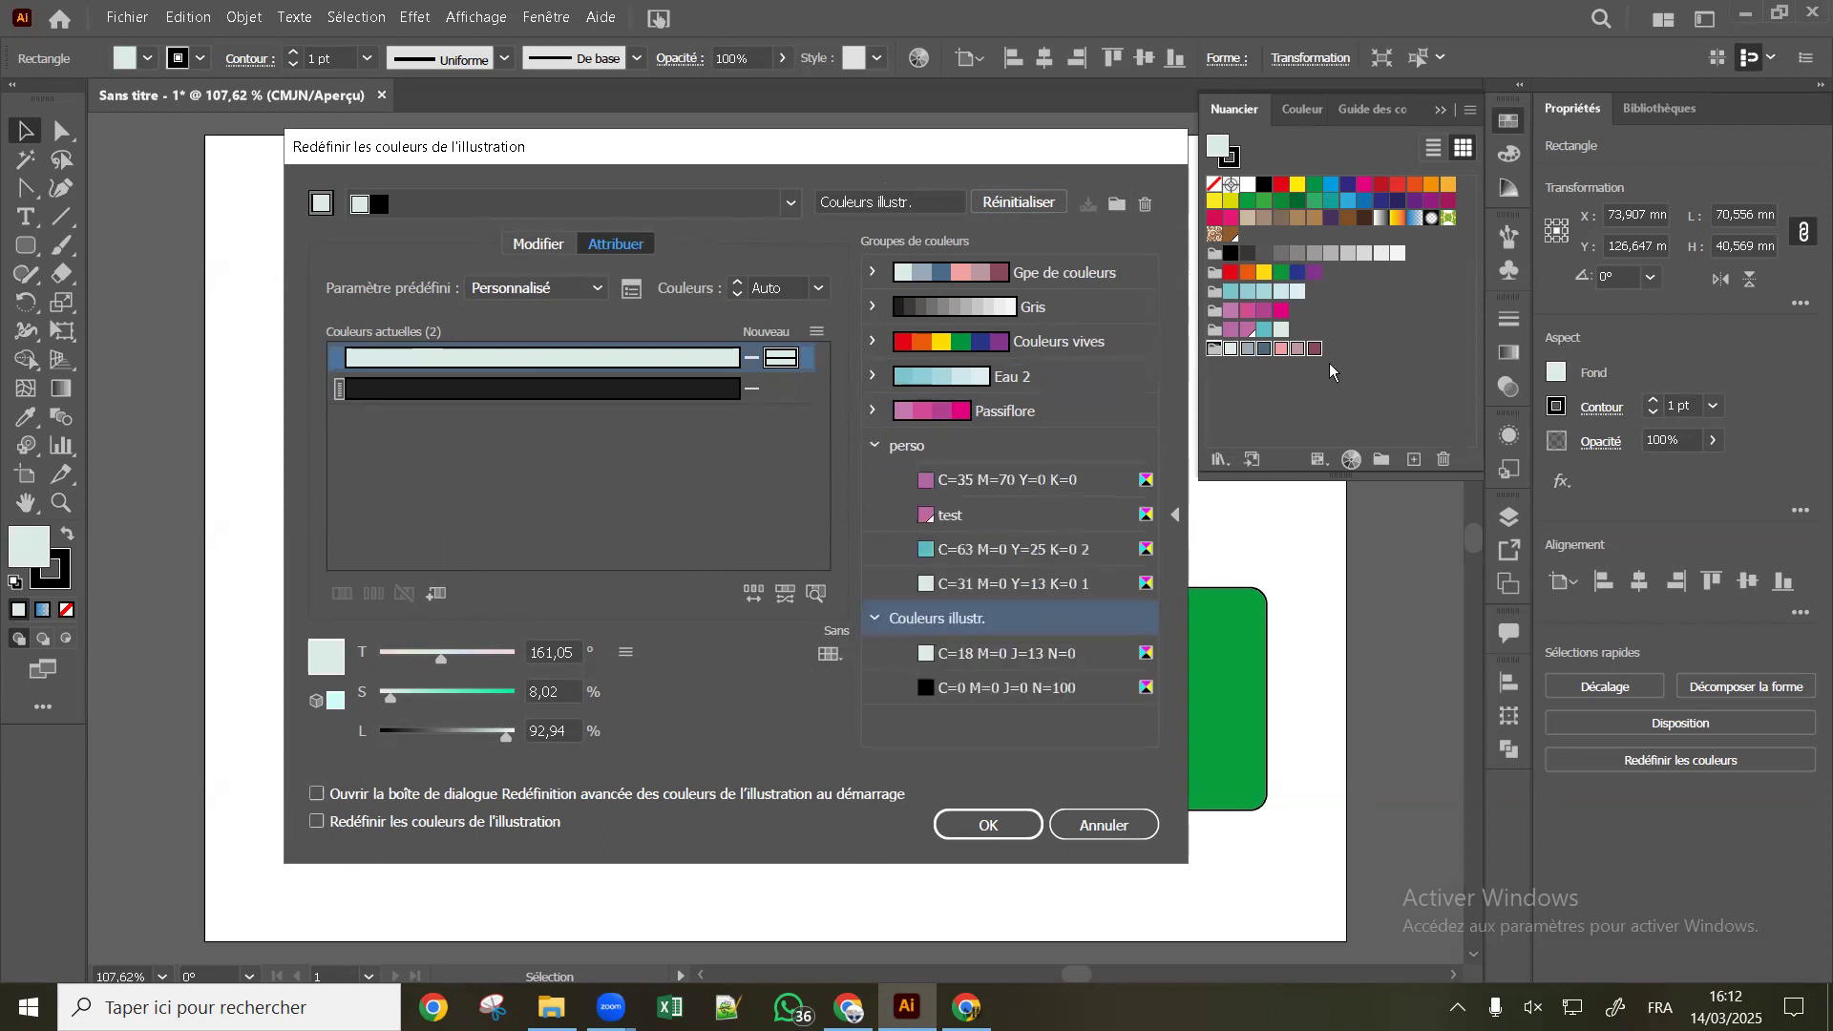
Load the perso group, set its turquoise colour's hue to 244°, and save the changes to the group
left_click(1146, 489)
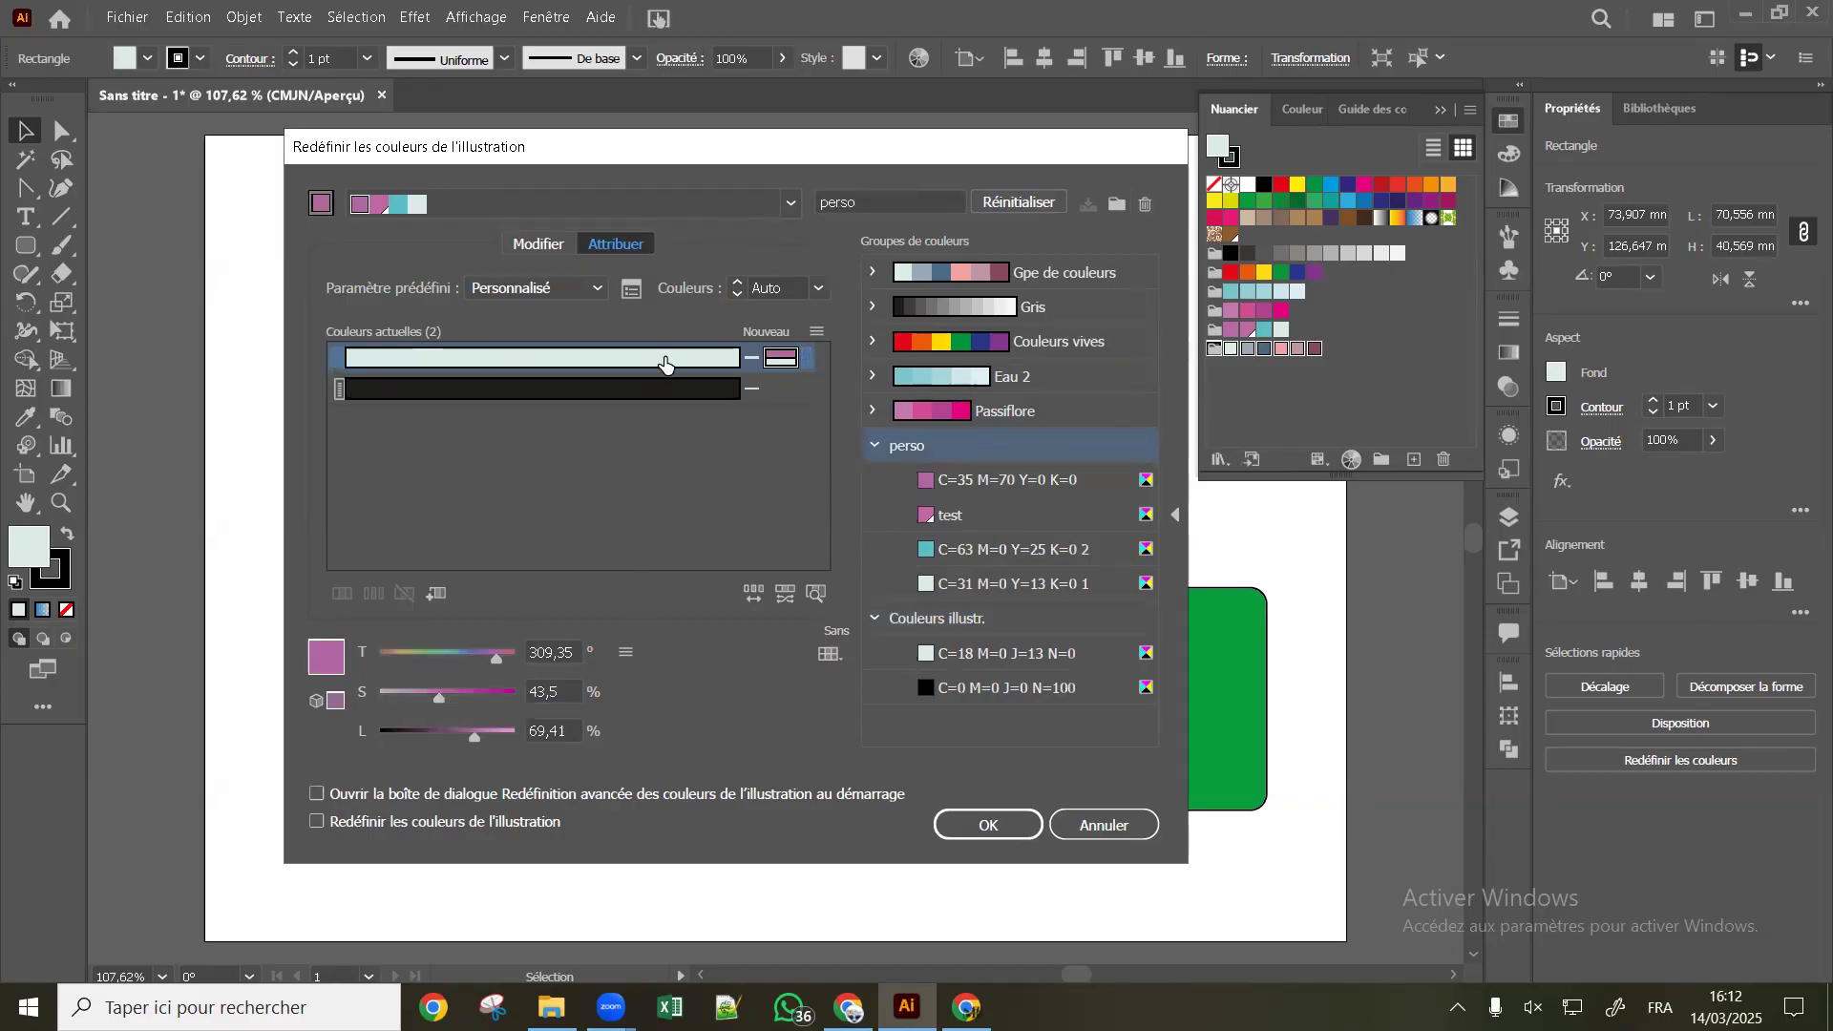
left_click(380, 207)
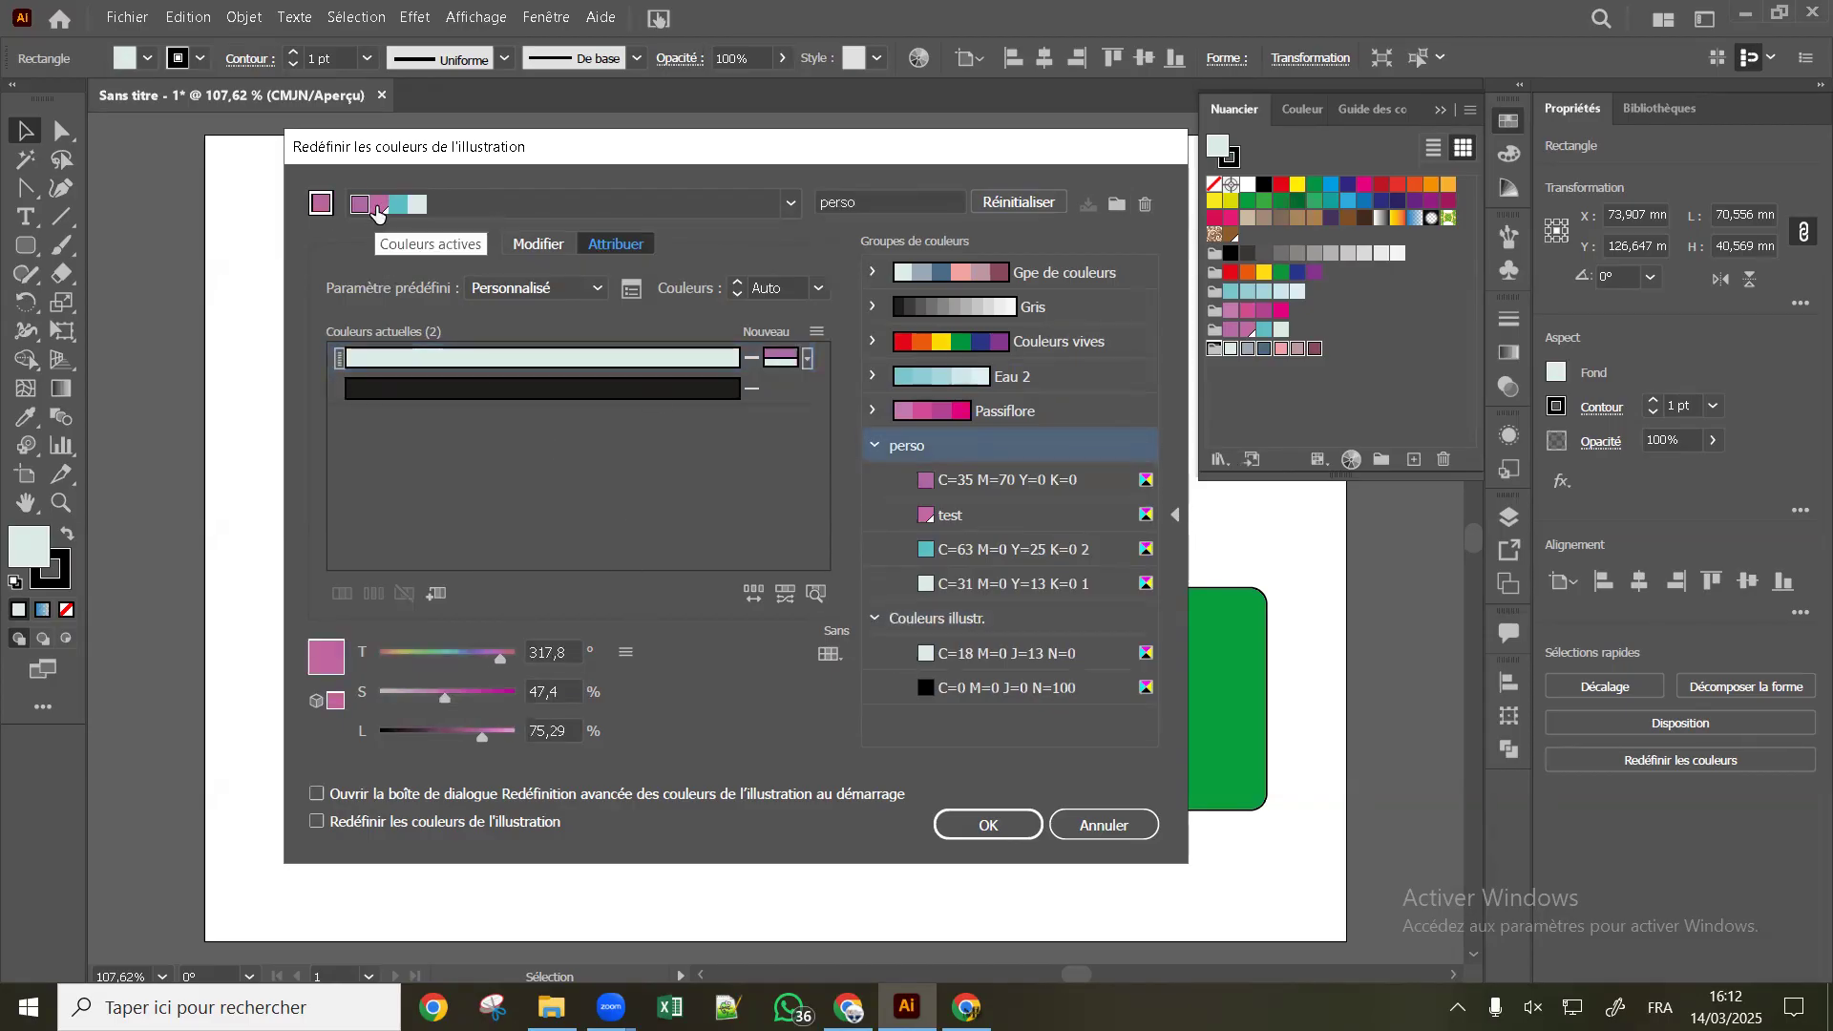
left_click(417, 205)
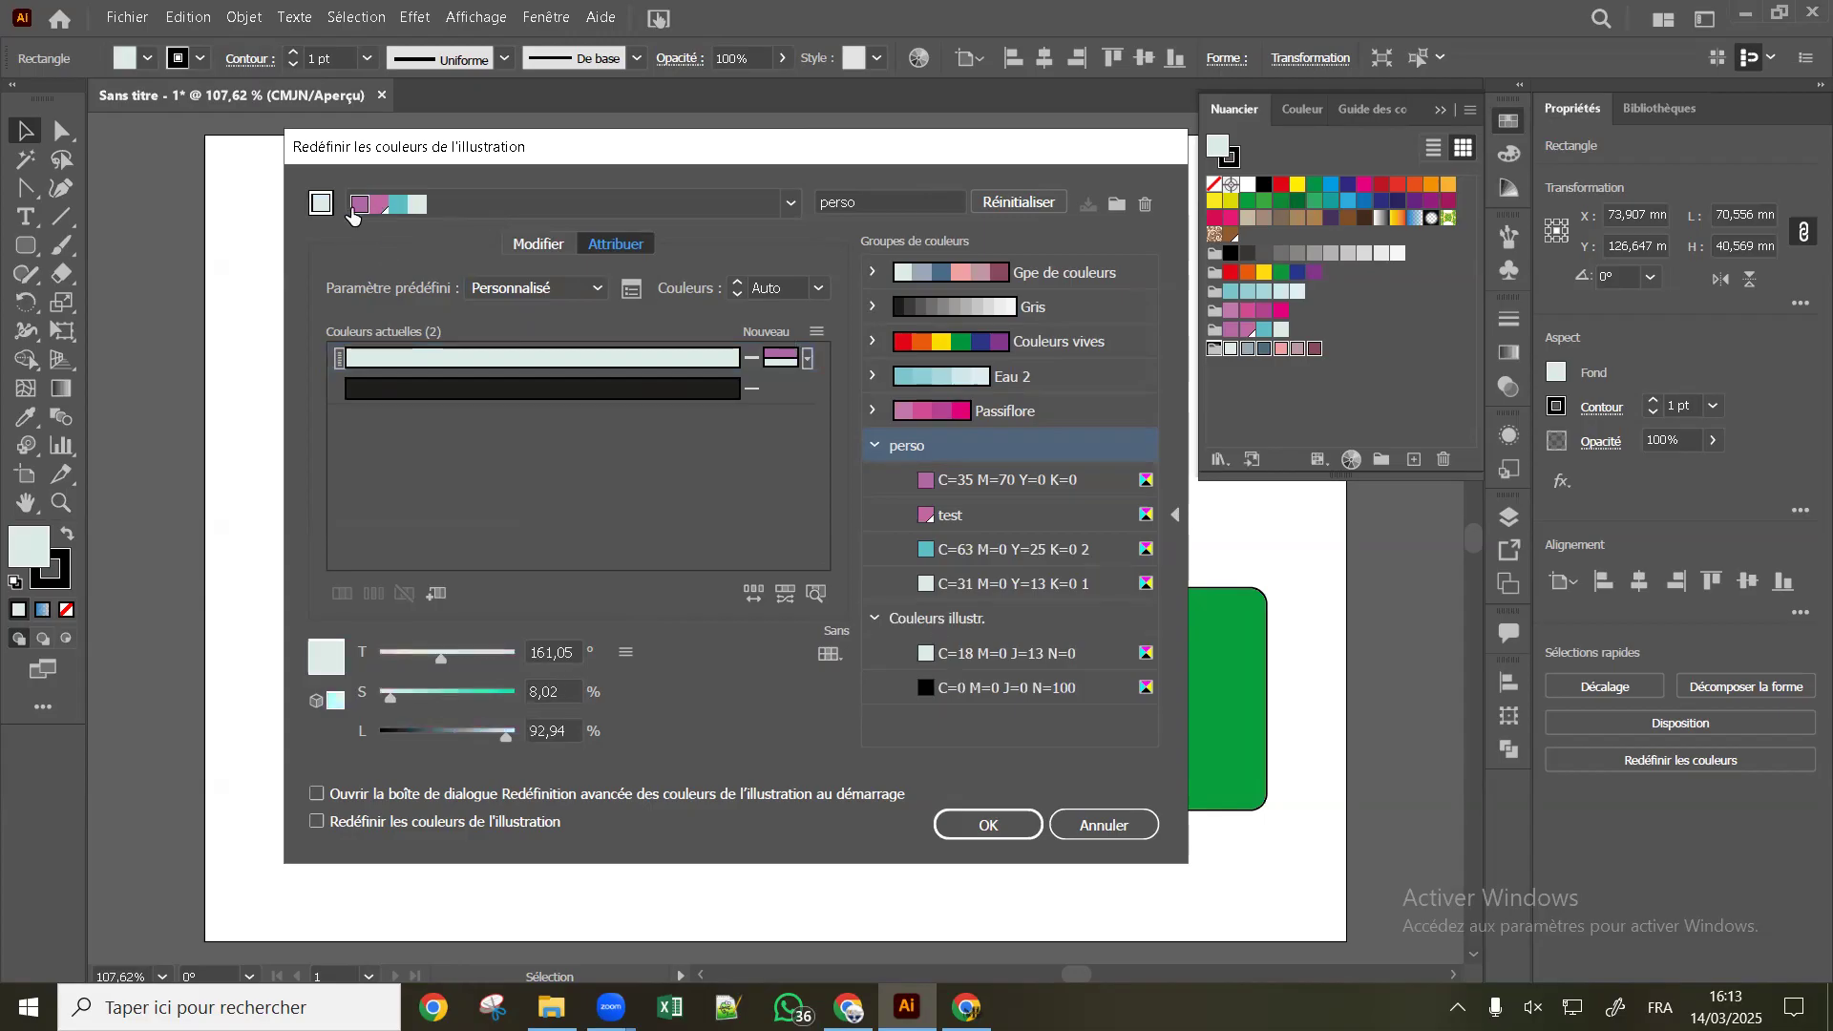
left_click(395, 210)
left_click(401, 208)
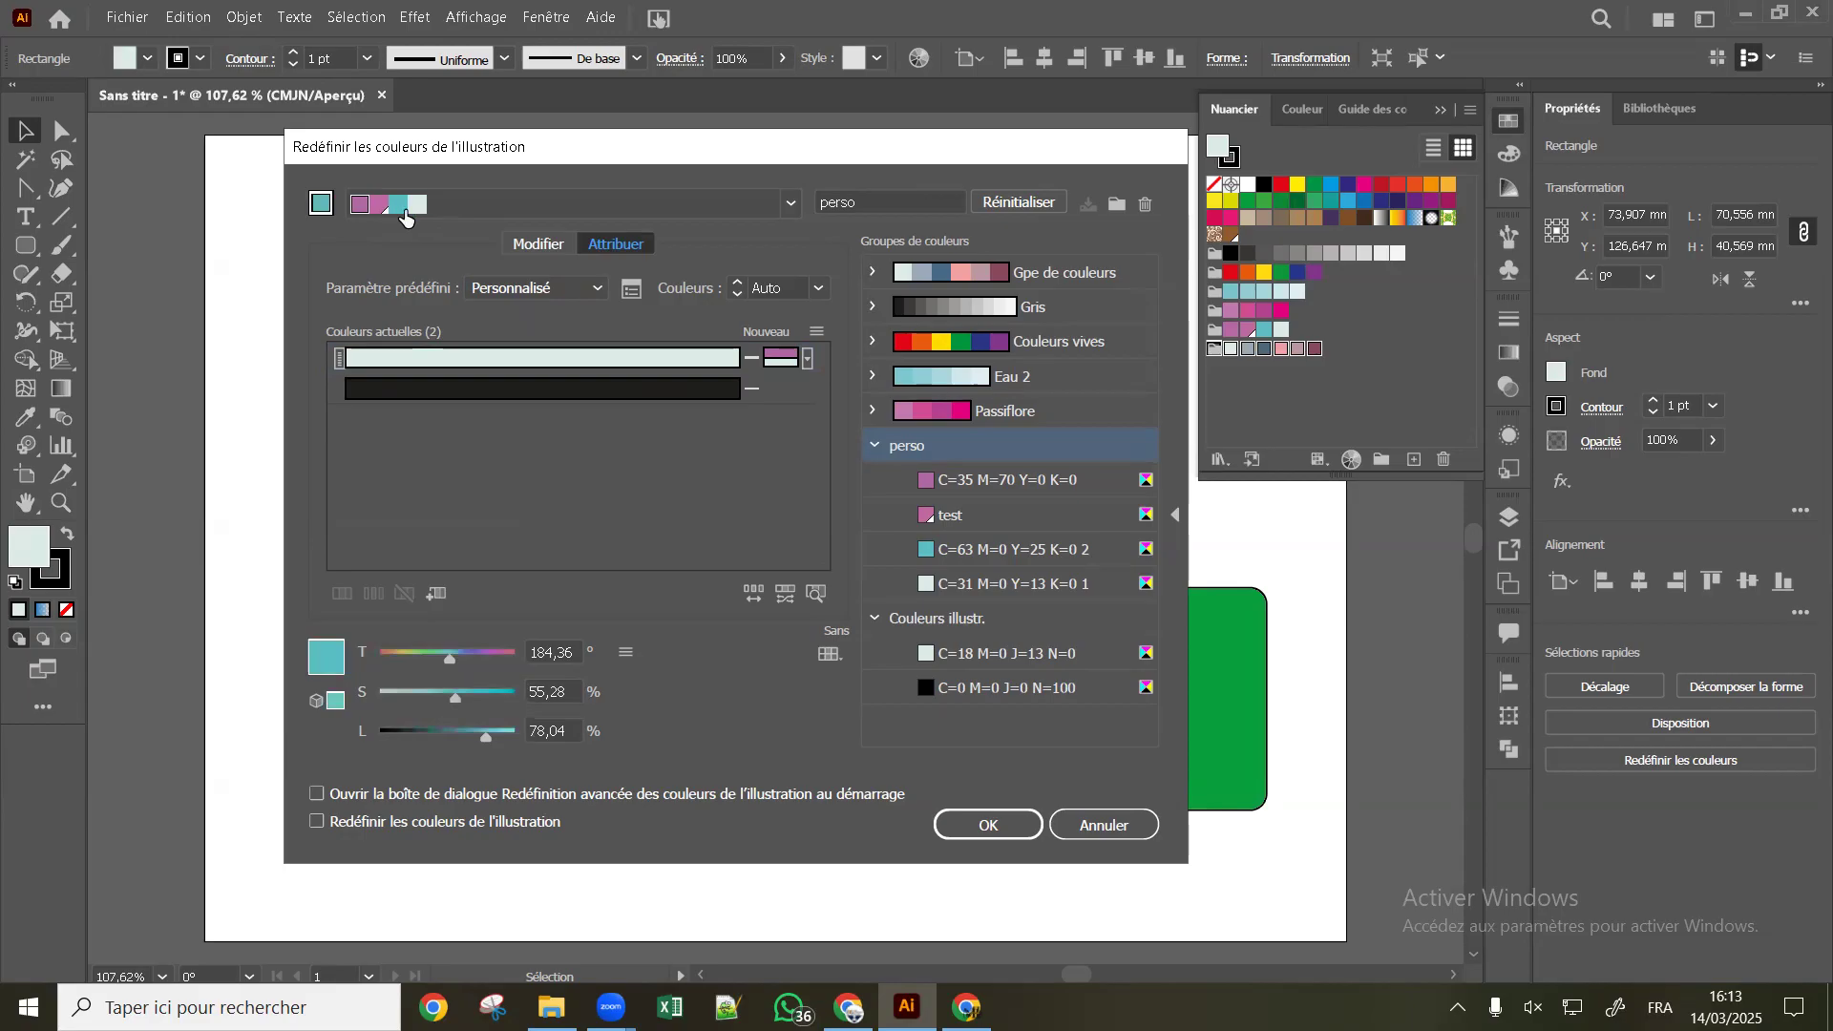
left_click_drag(445, 654, 471, 659)
left_click(550, 401)
left_click(988, 825)
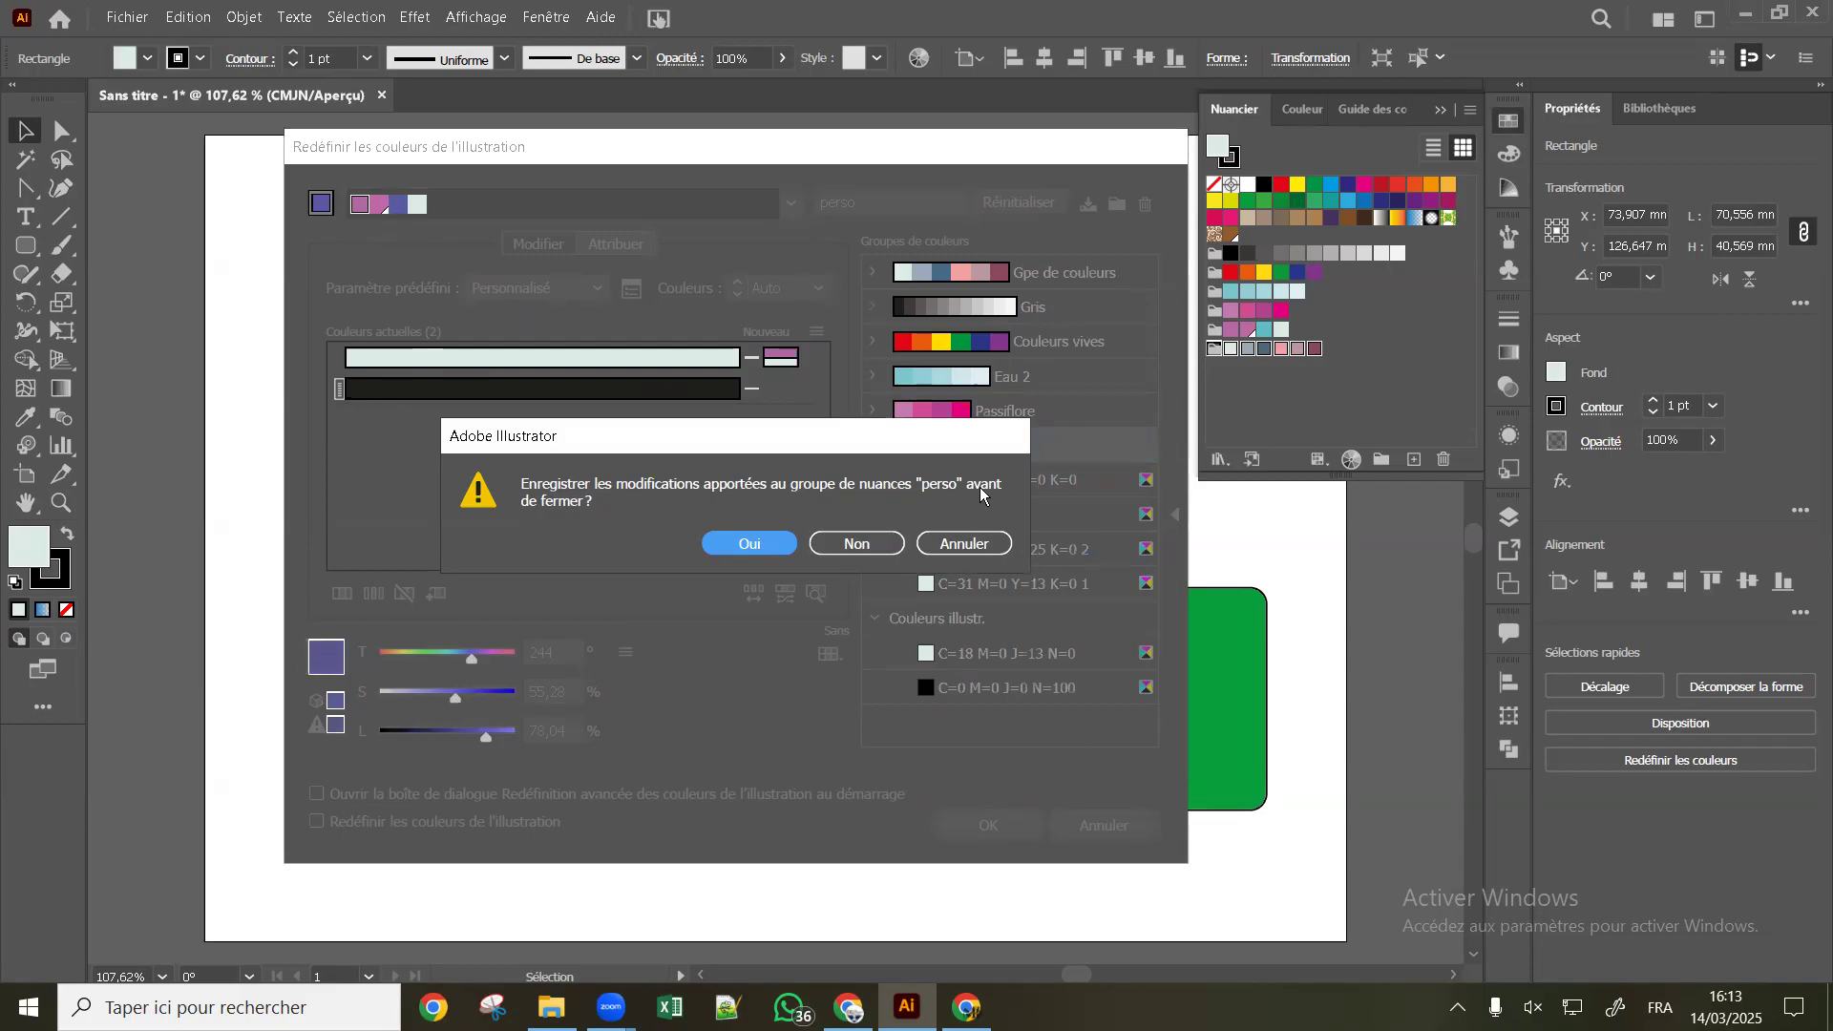
left_click(730, 550)
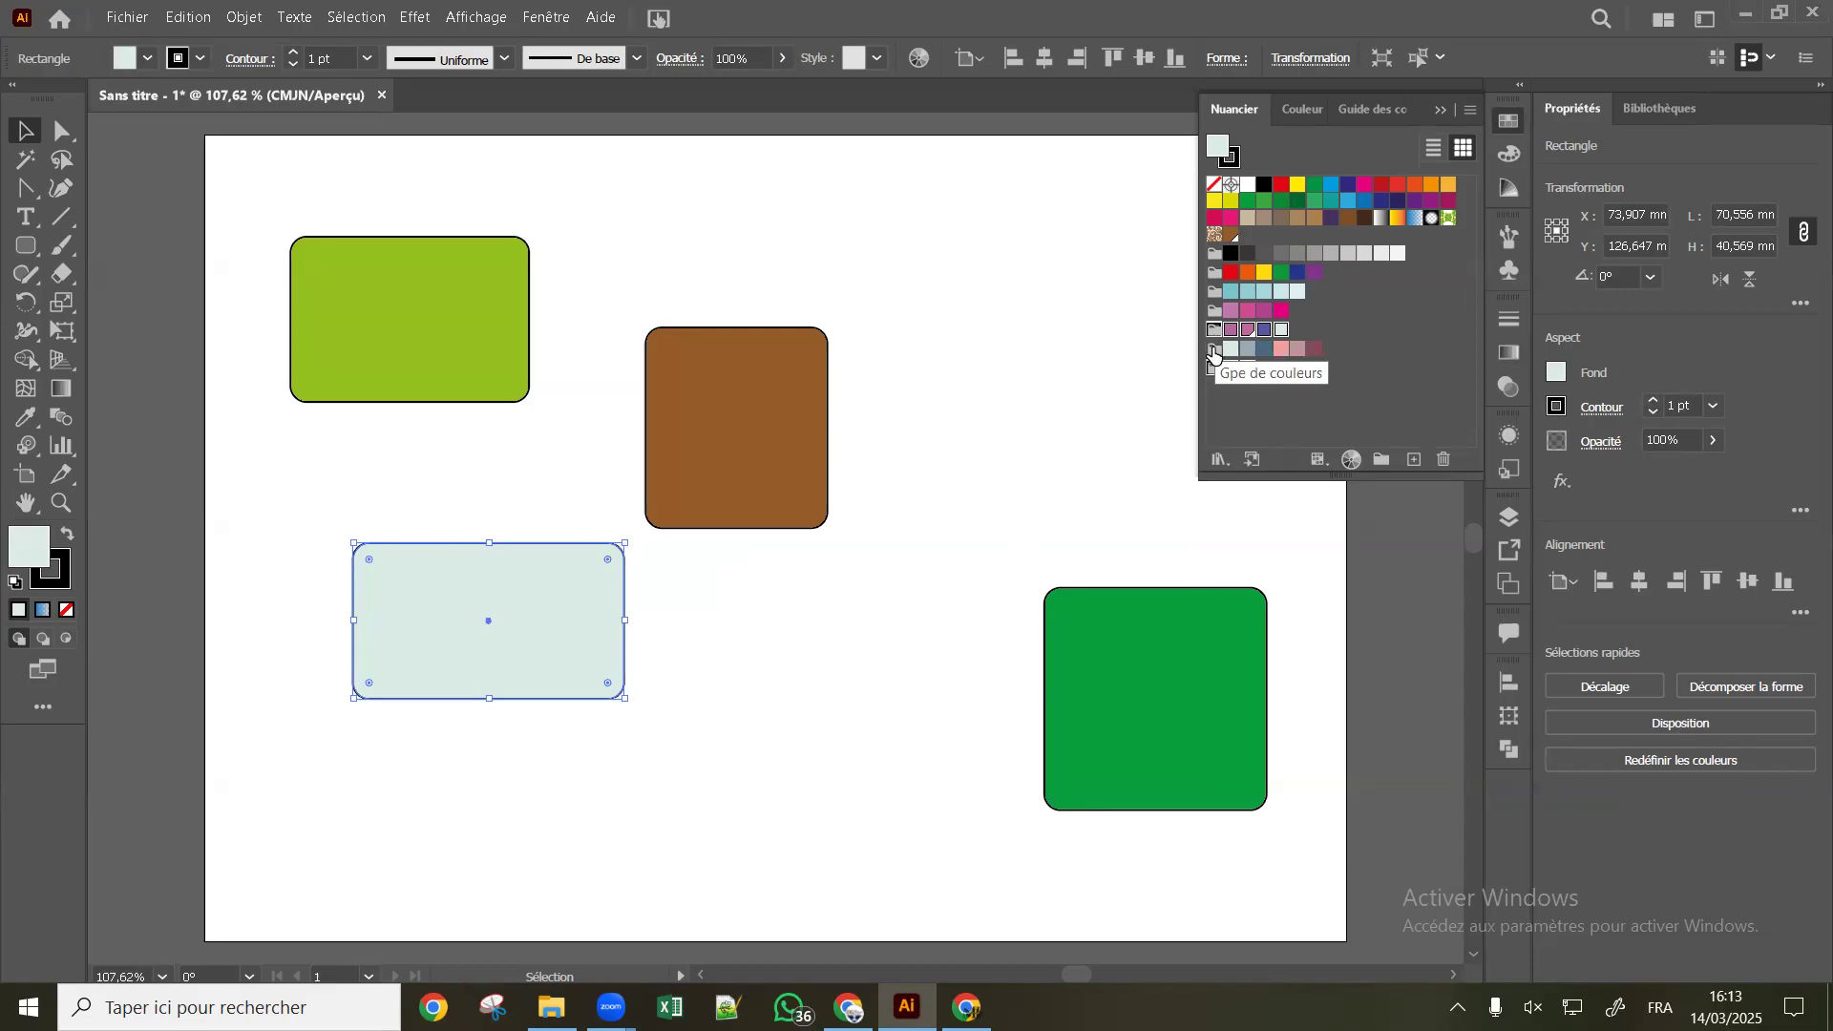
left_click(1356, 373)
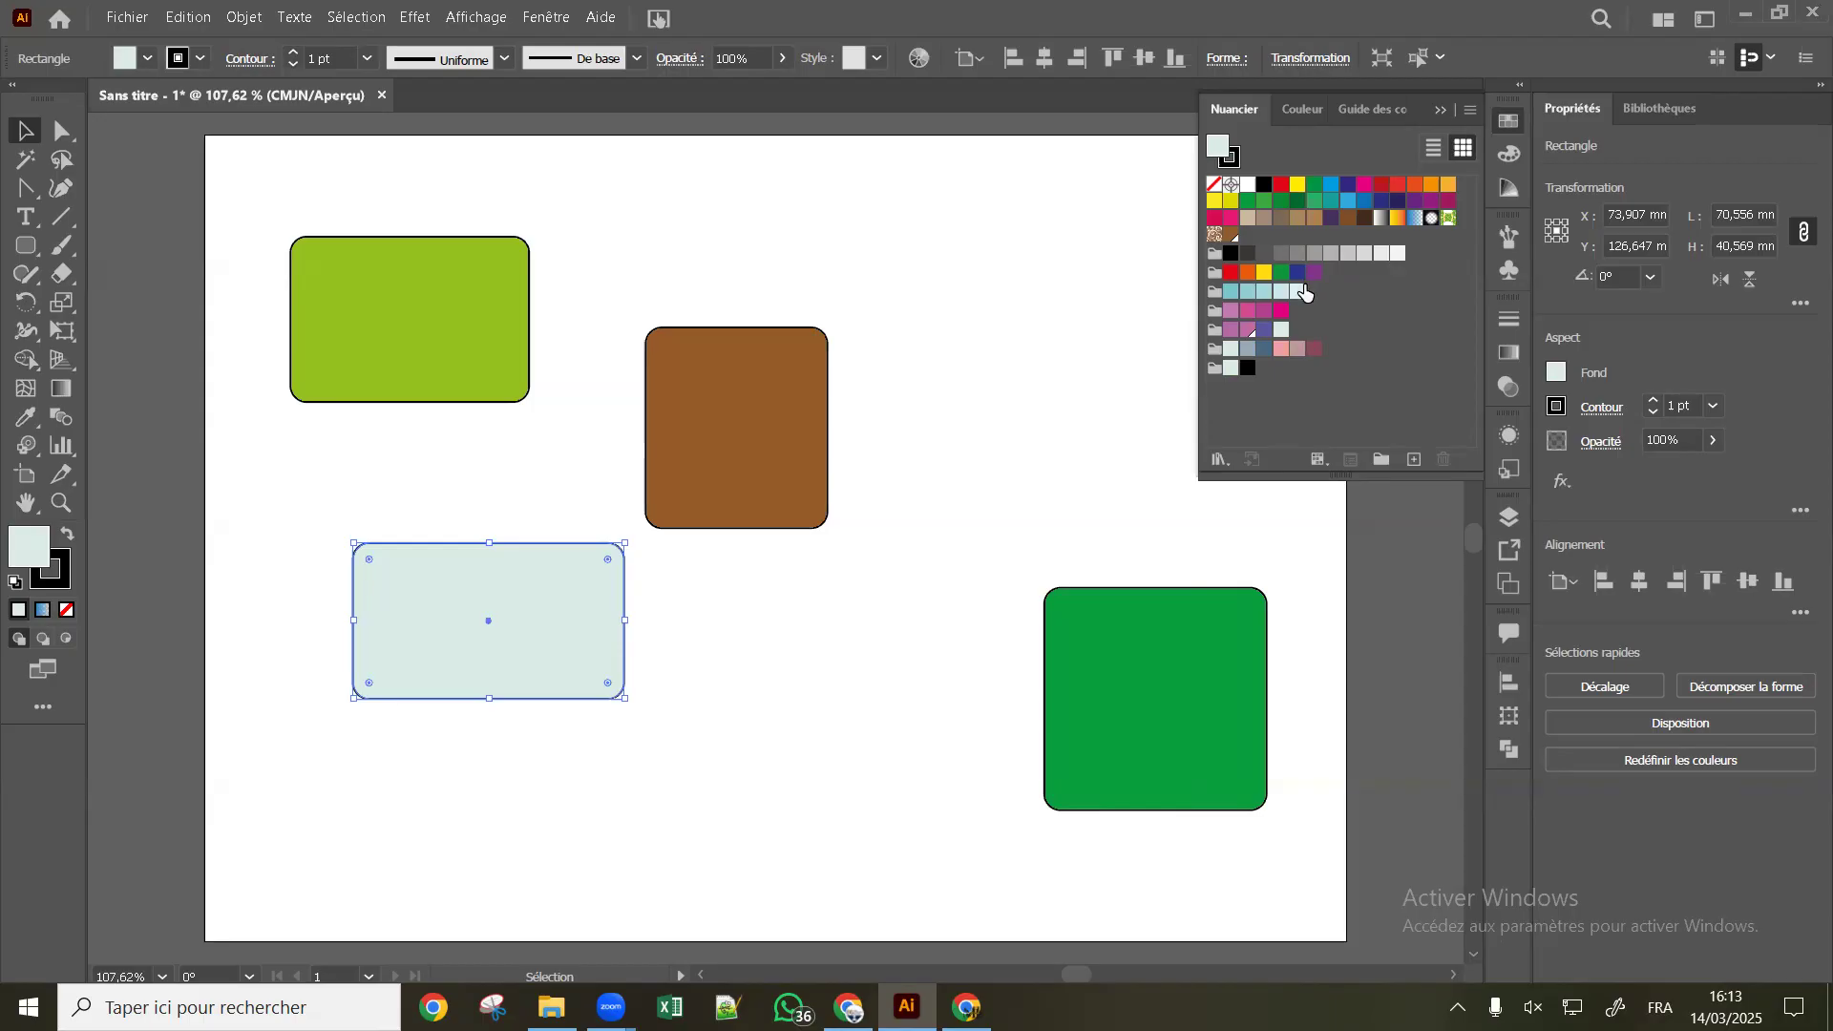
Create a new landscape A4 document, 297 x 210 mm, in CMYK colour mode
left_click(127, 17)
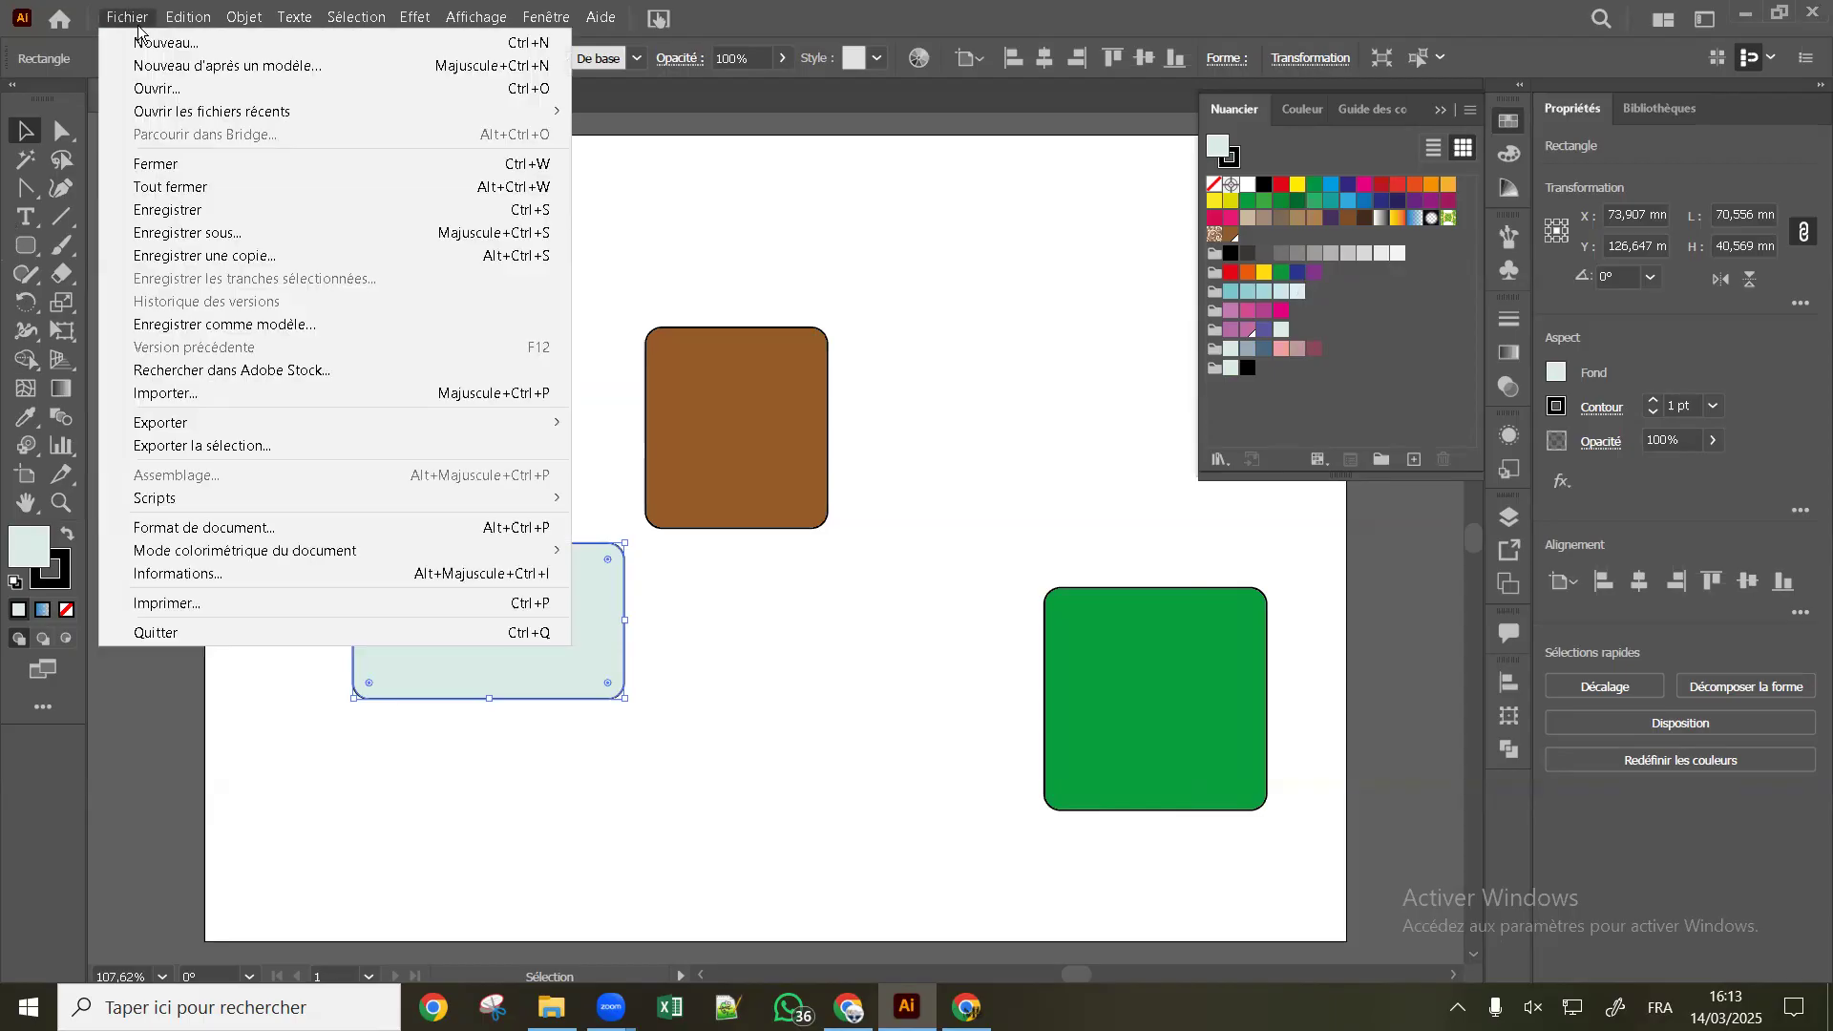
left_click(191, 47)
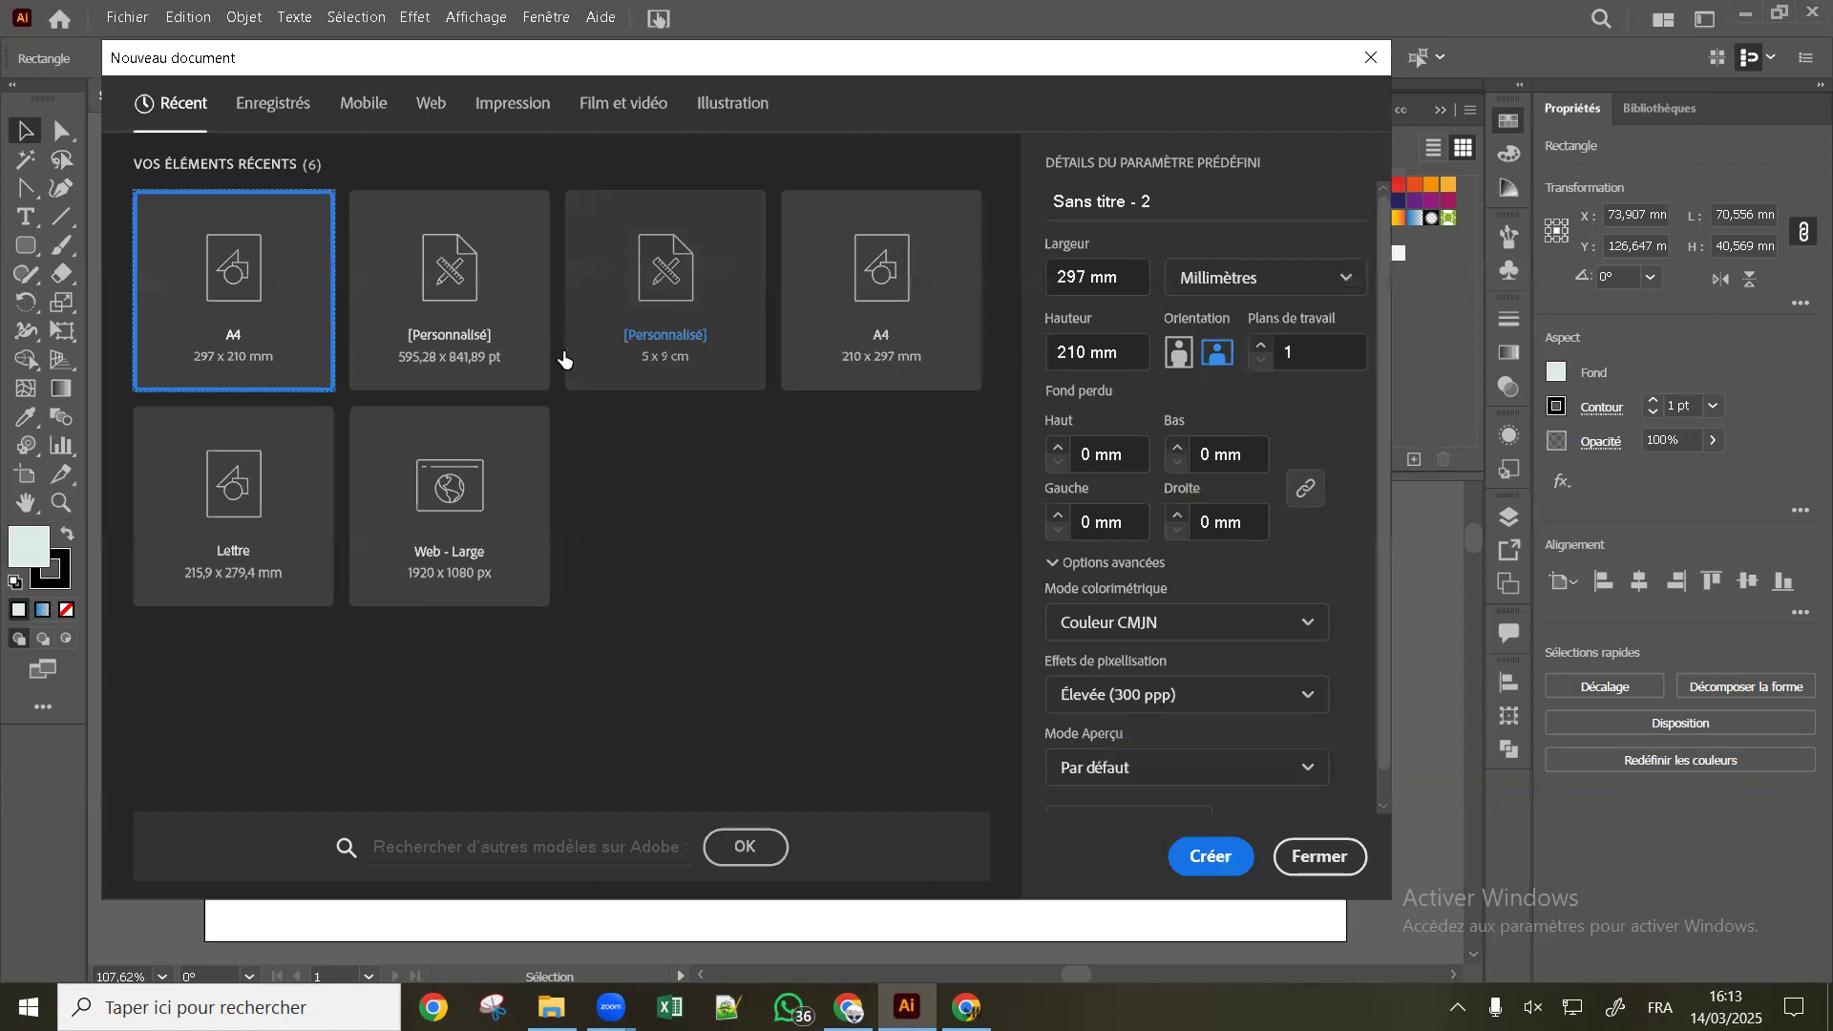
left_click(1208, 856)
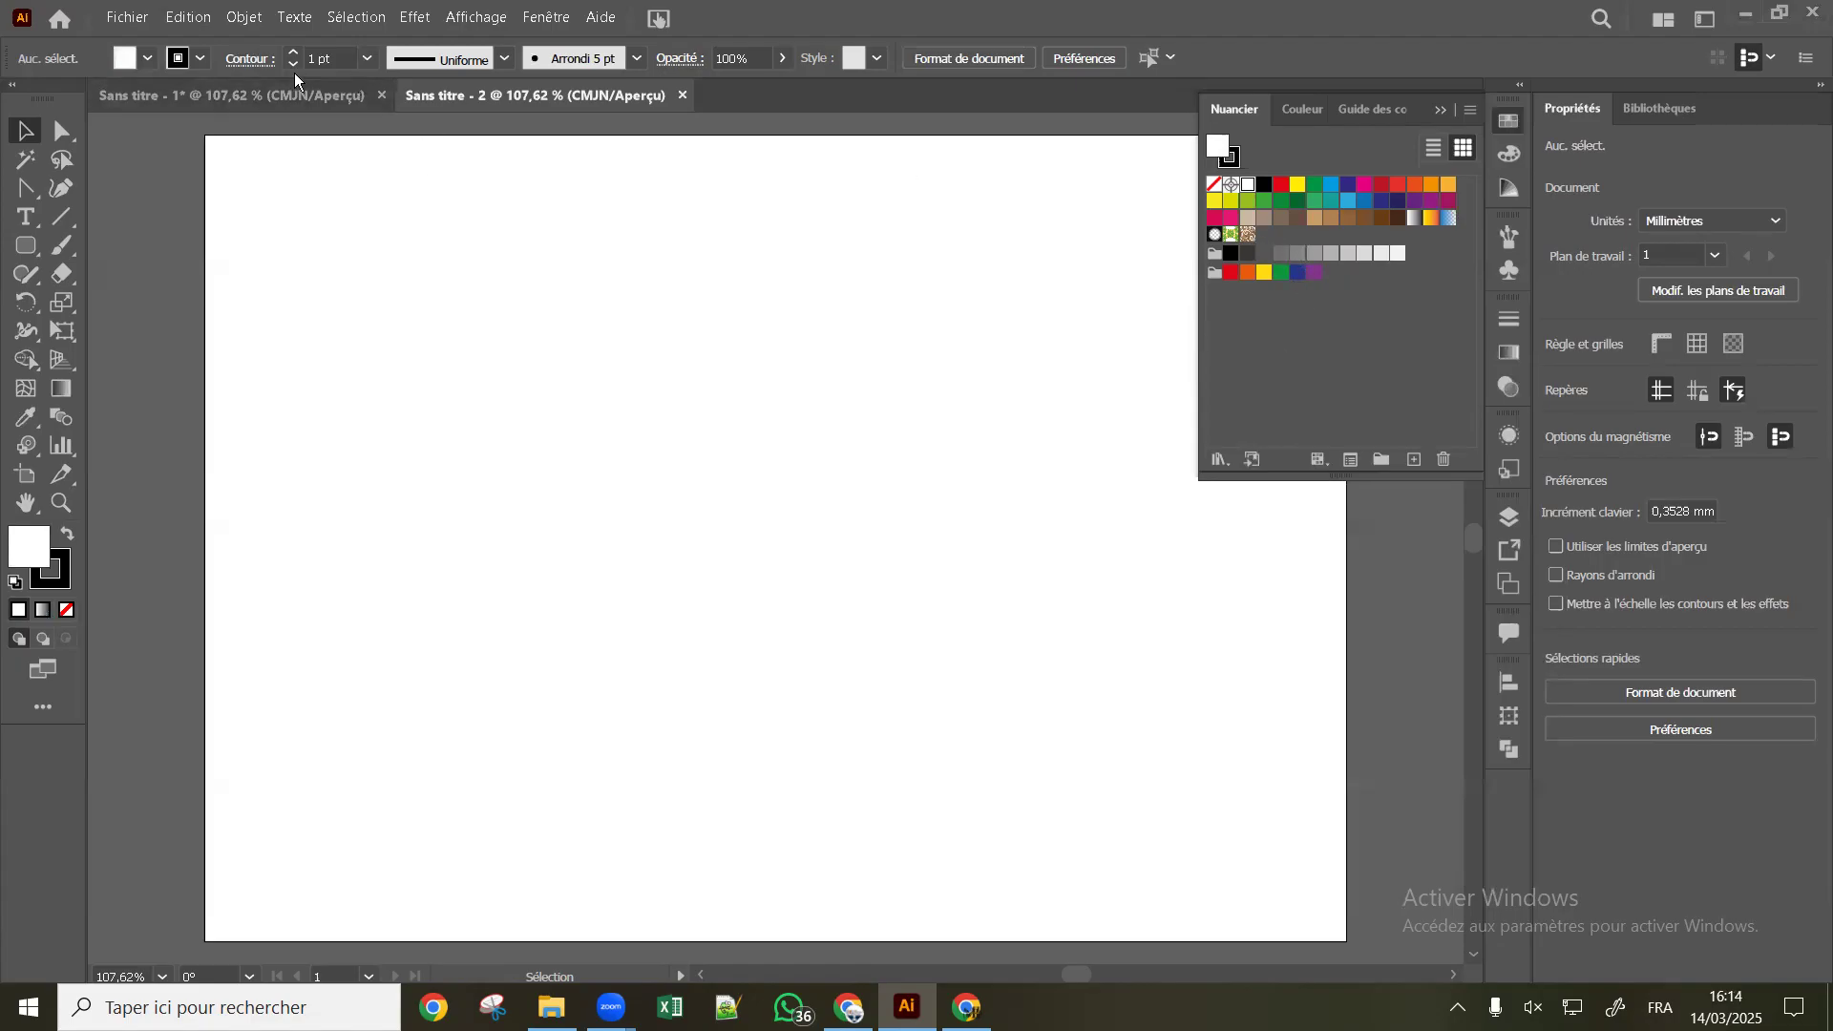
Compare the swatches of the Sans titre - 1 document with those of the new blank document
left_click(287, 95)
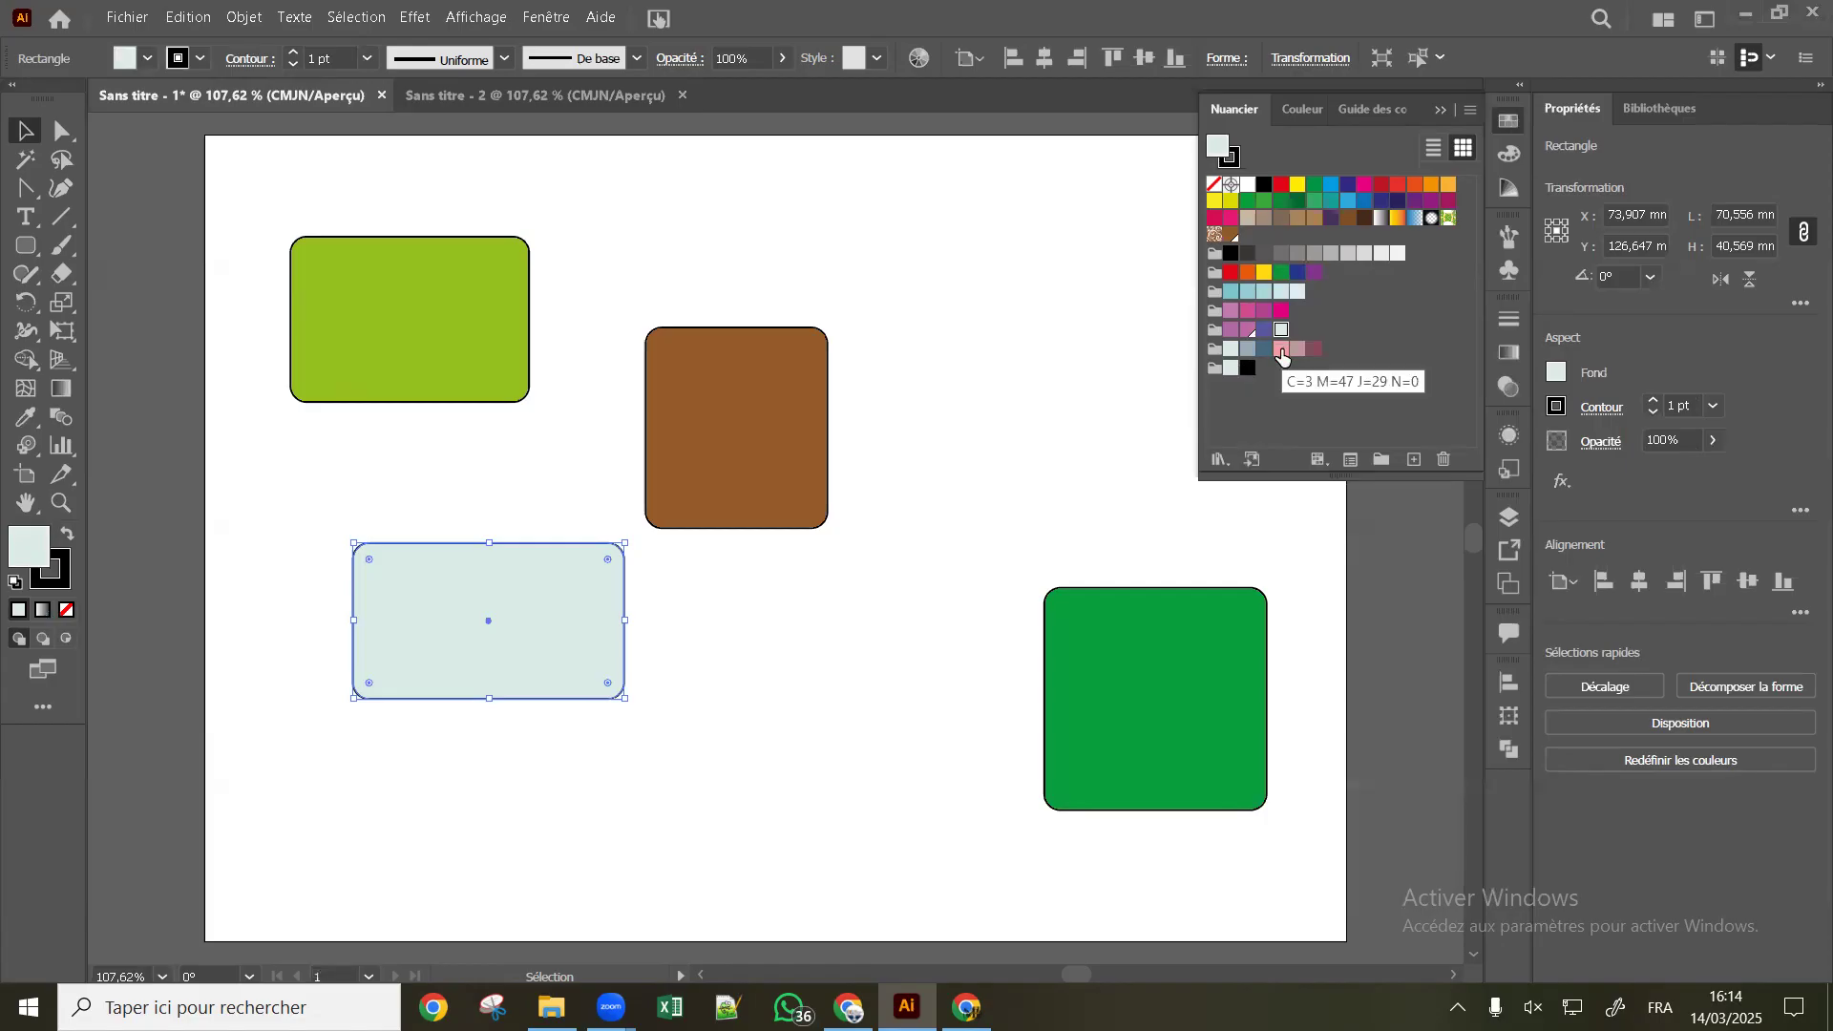
left_click(555, 101)
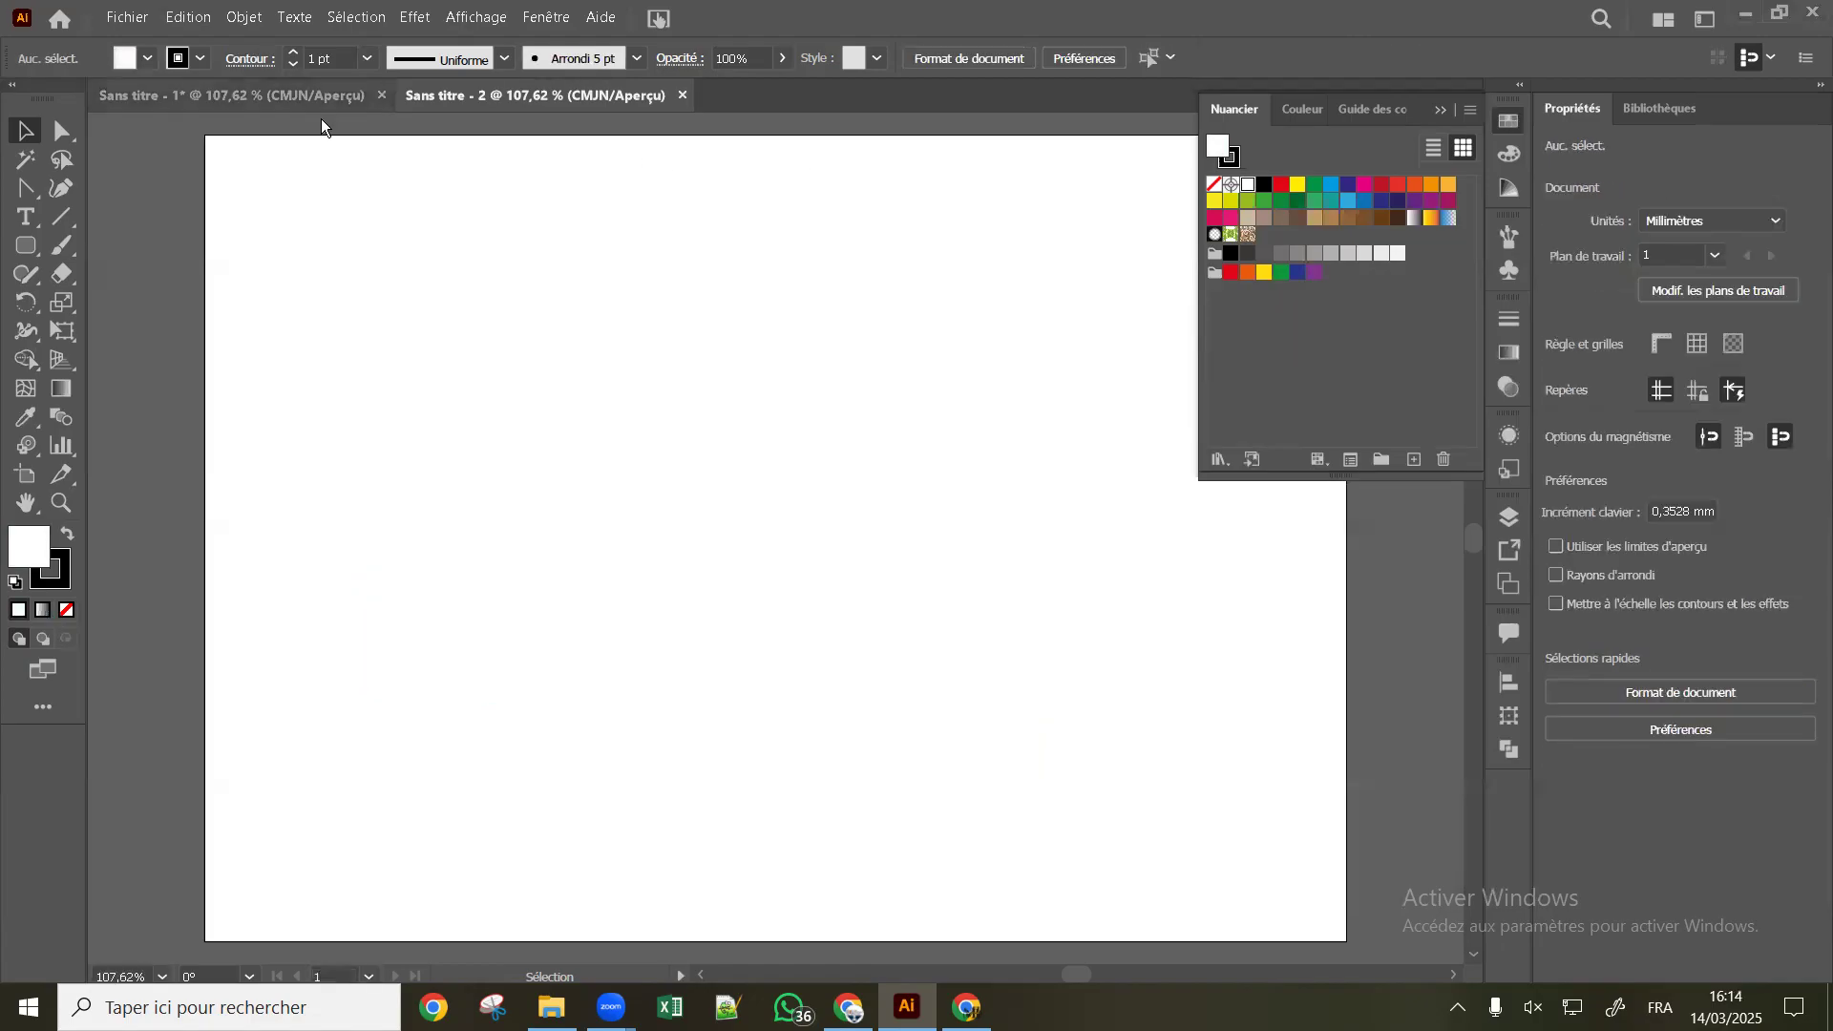
Check the swatch library list of the blank Sans titre - 2 document for user-defined libraries
left_click(1220, 464)
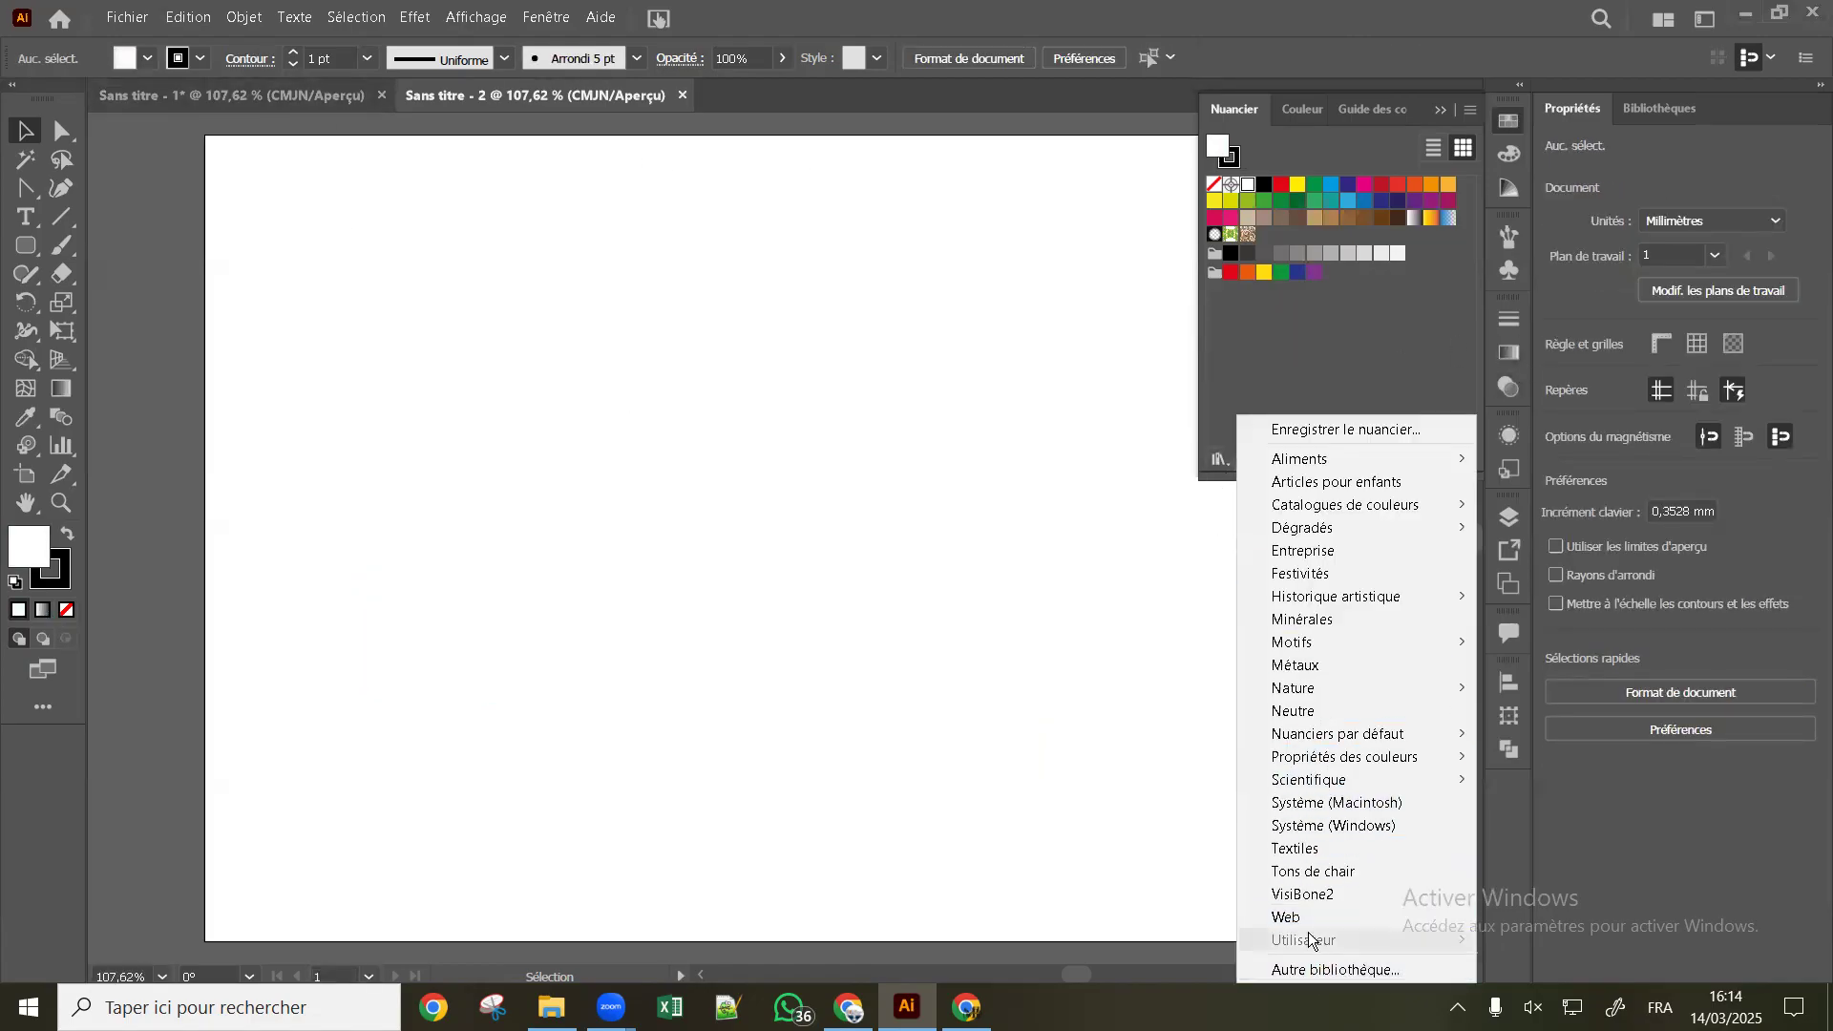
left_click(1282, 344)
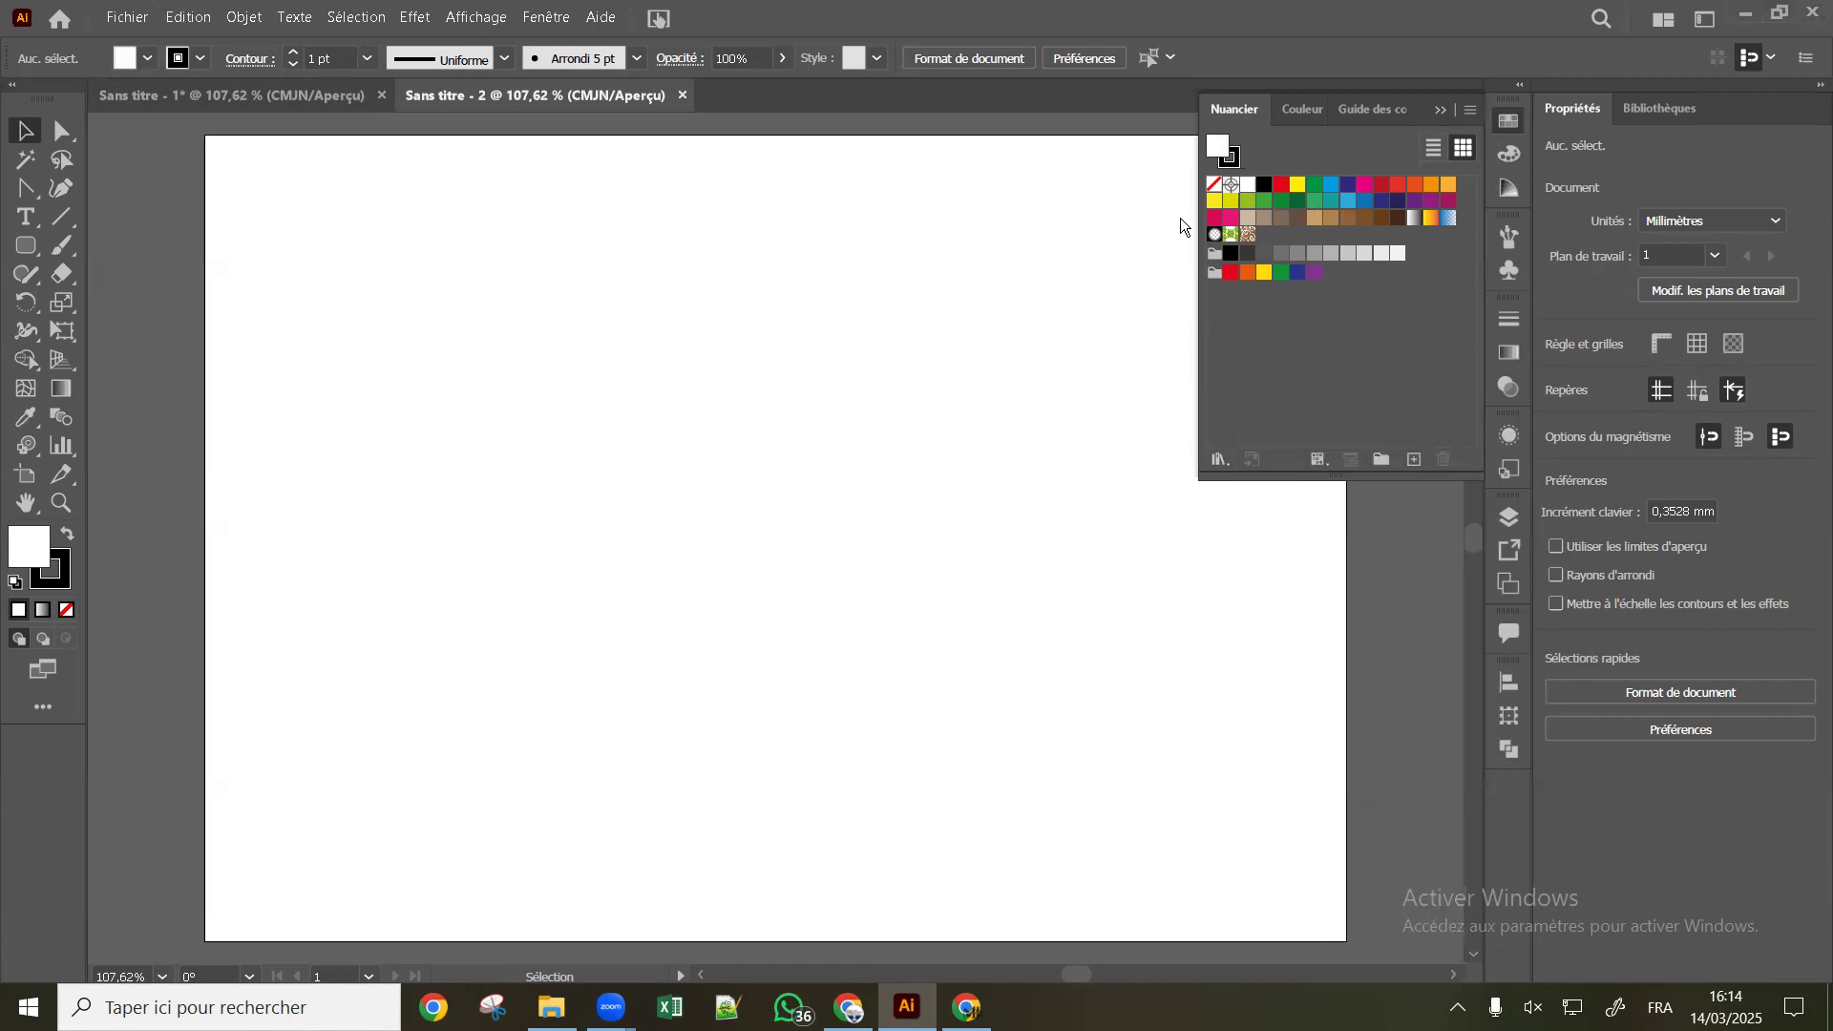
Select the perso colour group in Sans titre - 1 and save that document's swatches as an AI swatch library named perso.ai
left_click(278, 93)
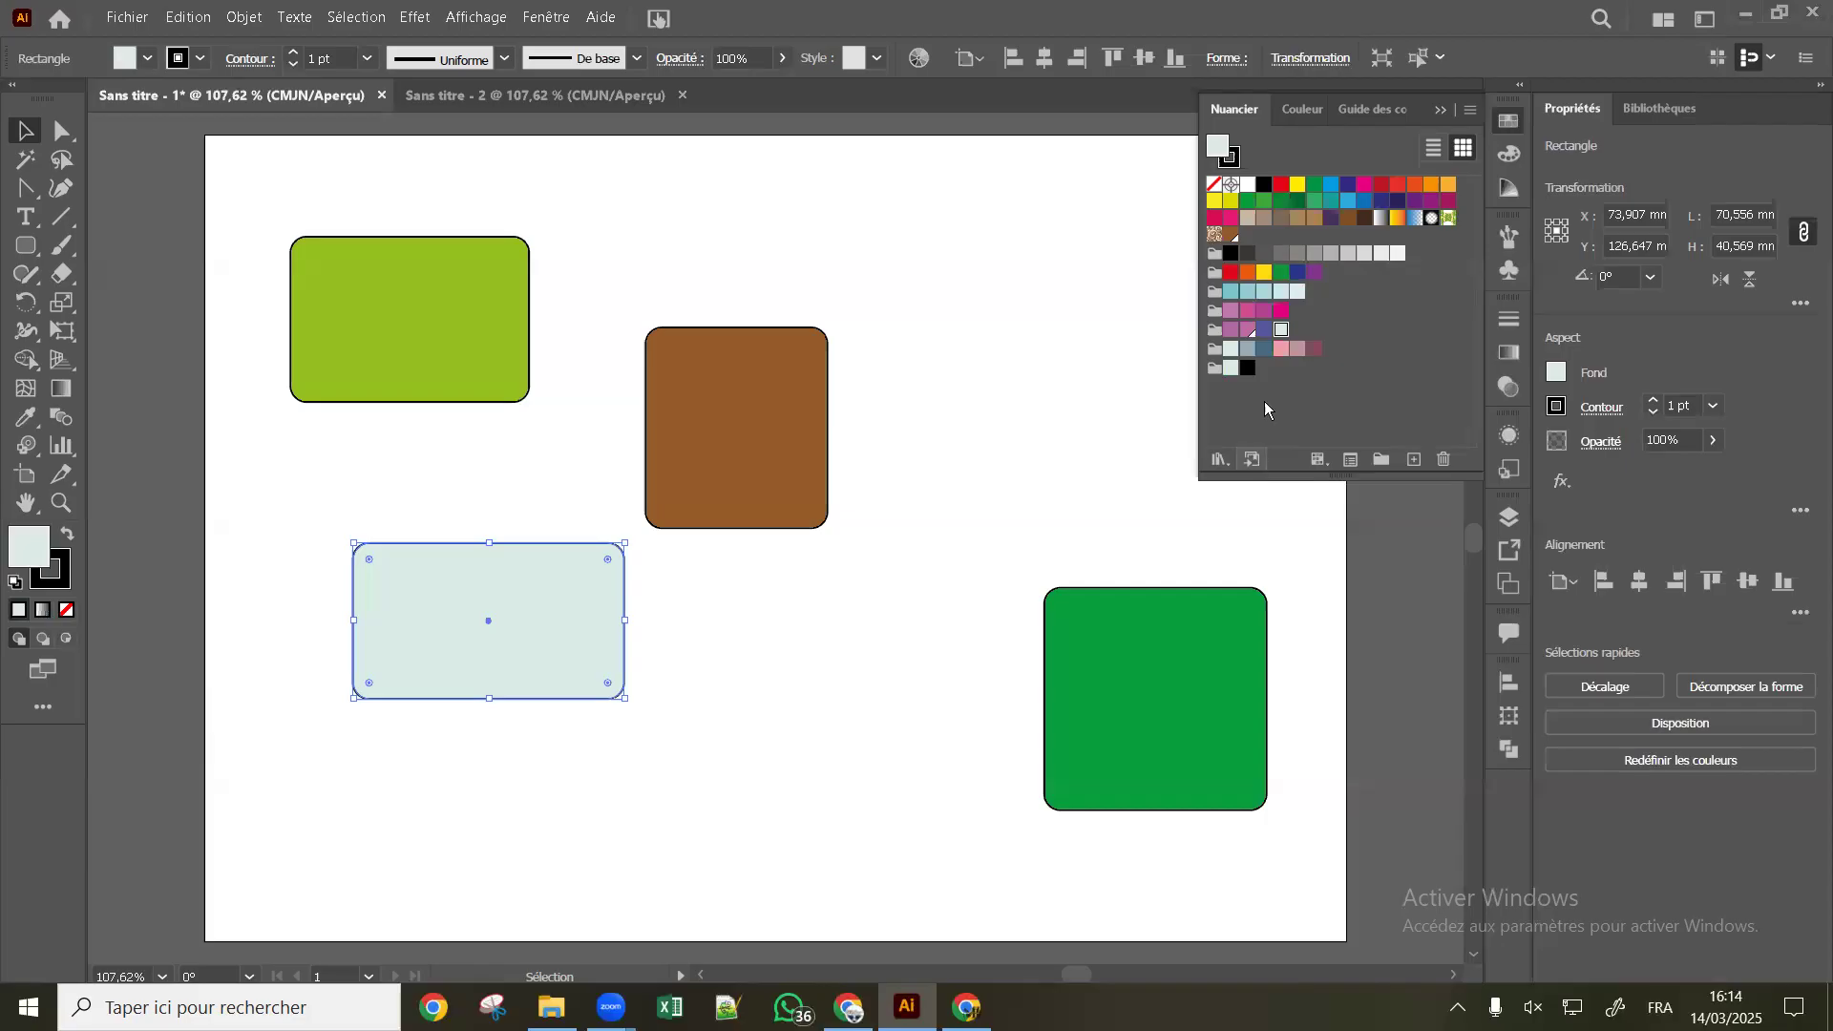
left_click(1214, 332)
left_click(1277, 383)
left_click(1212, 330)
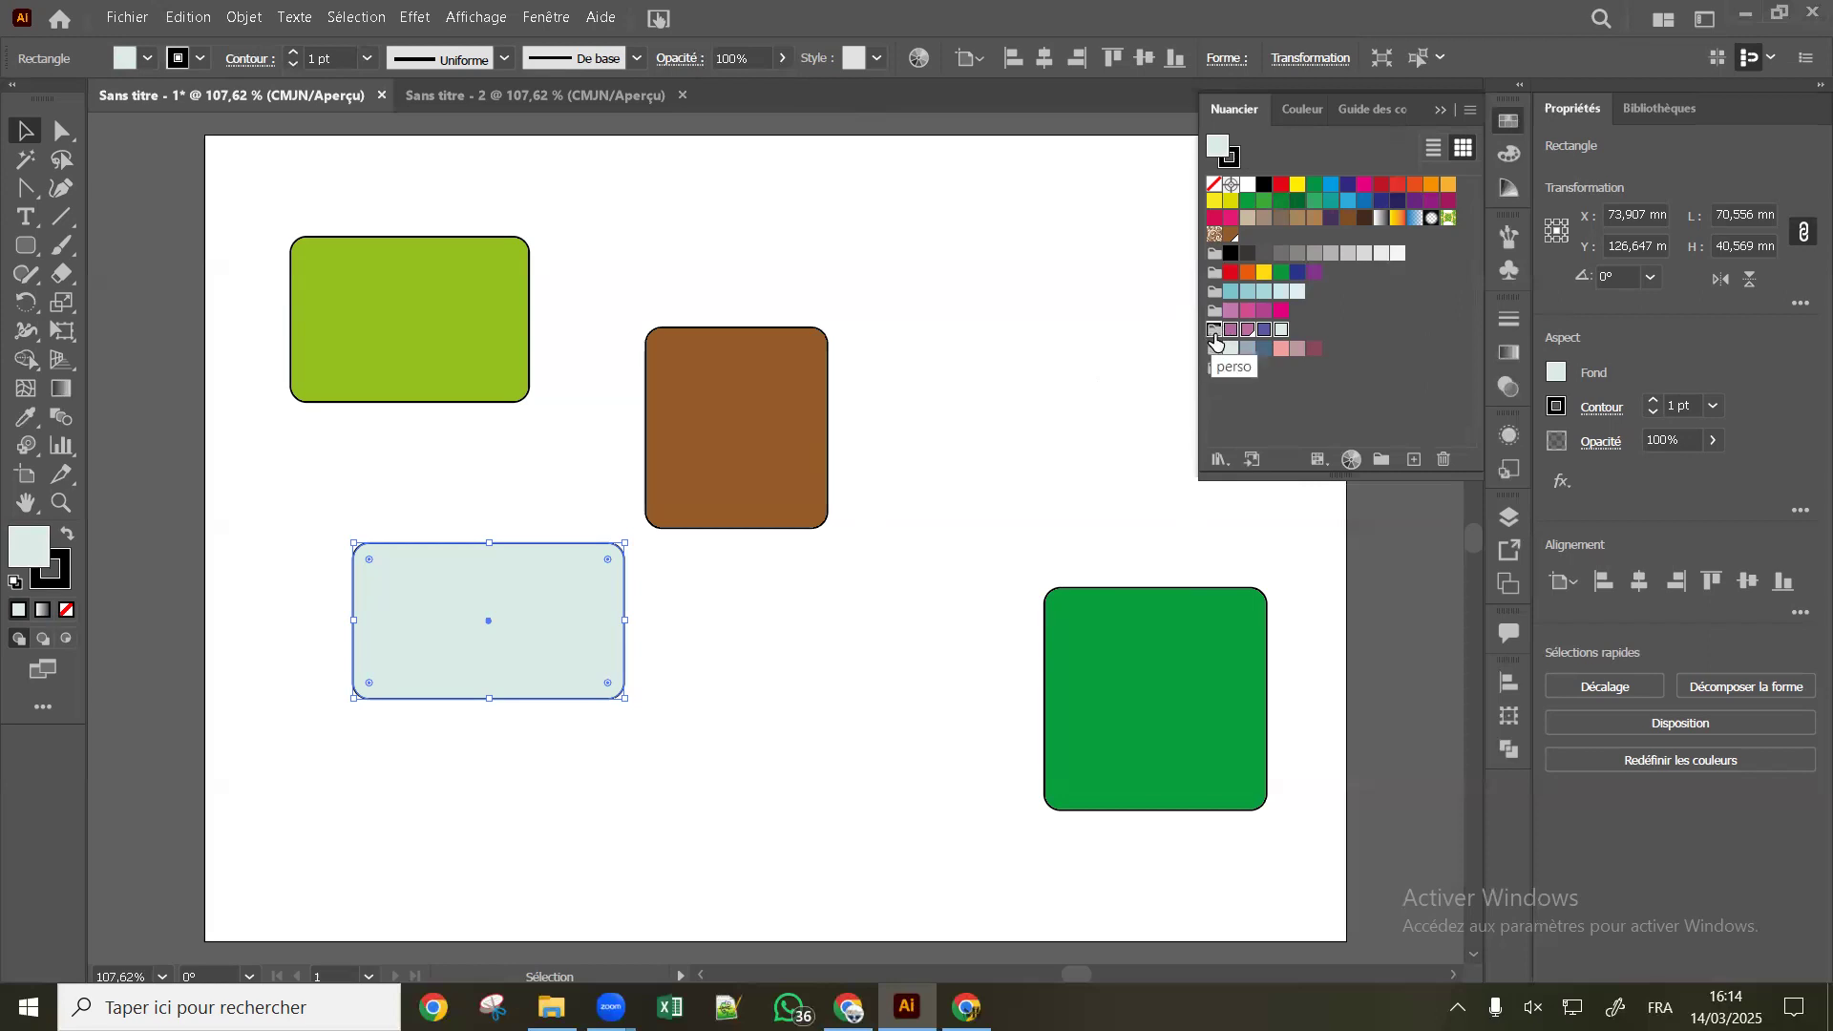
left_click(1471, 111)
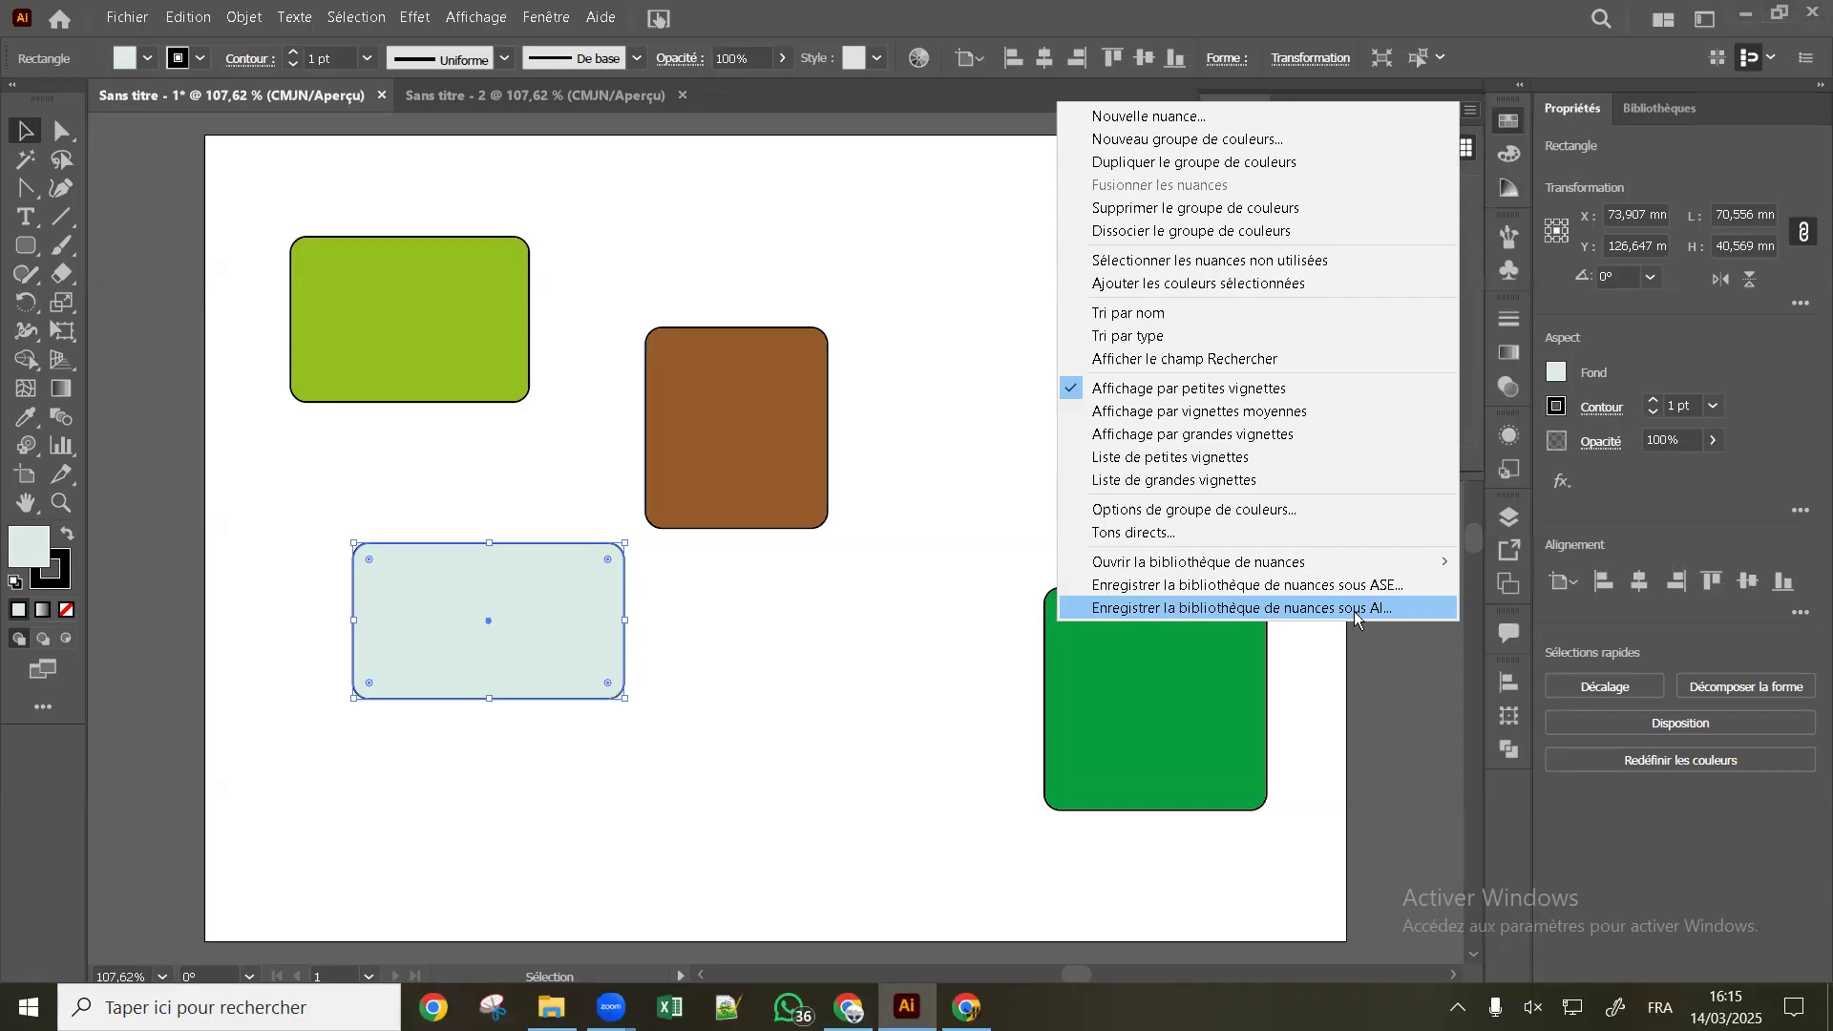
left_click(1369, 618)
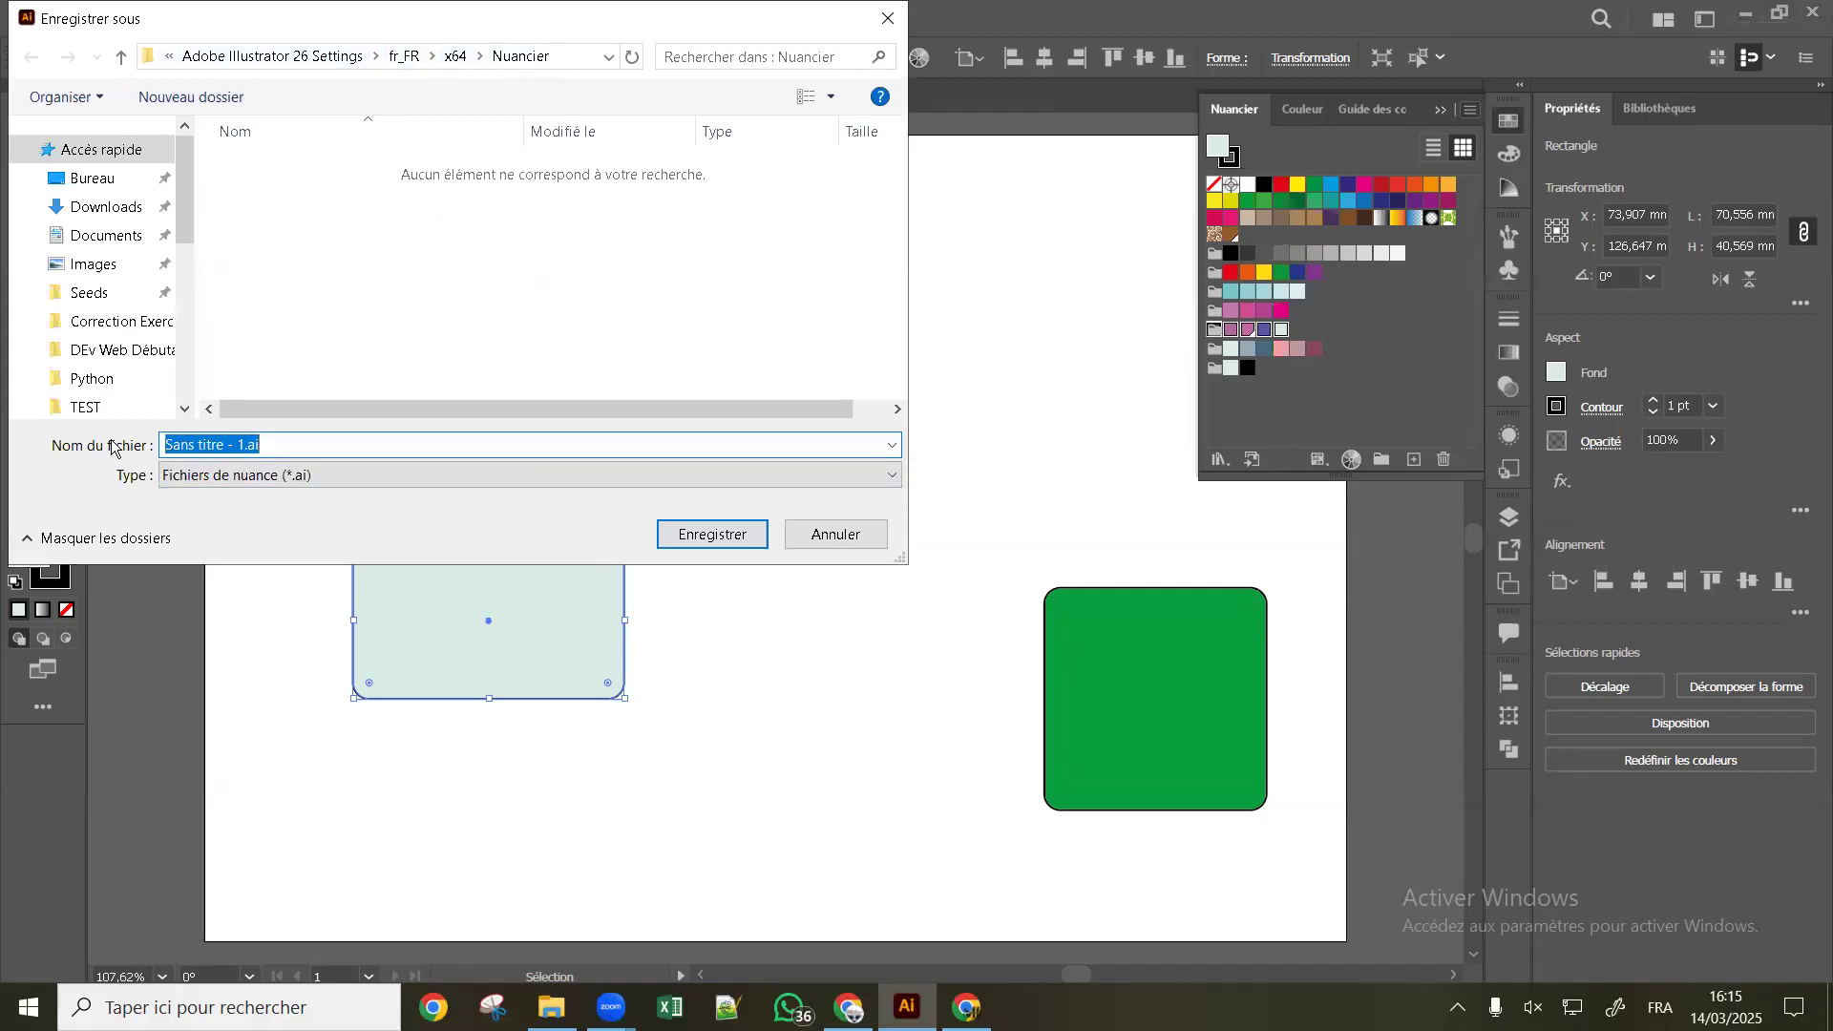
left_click(239, 442)
left_click_drag(245, 445, 84, 452)
type("perso")
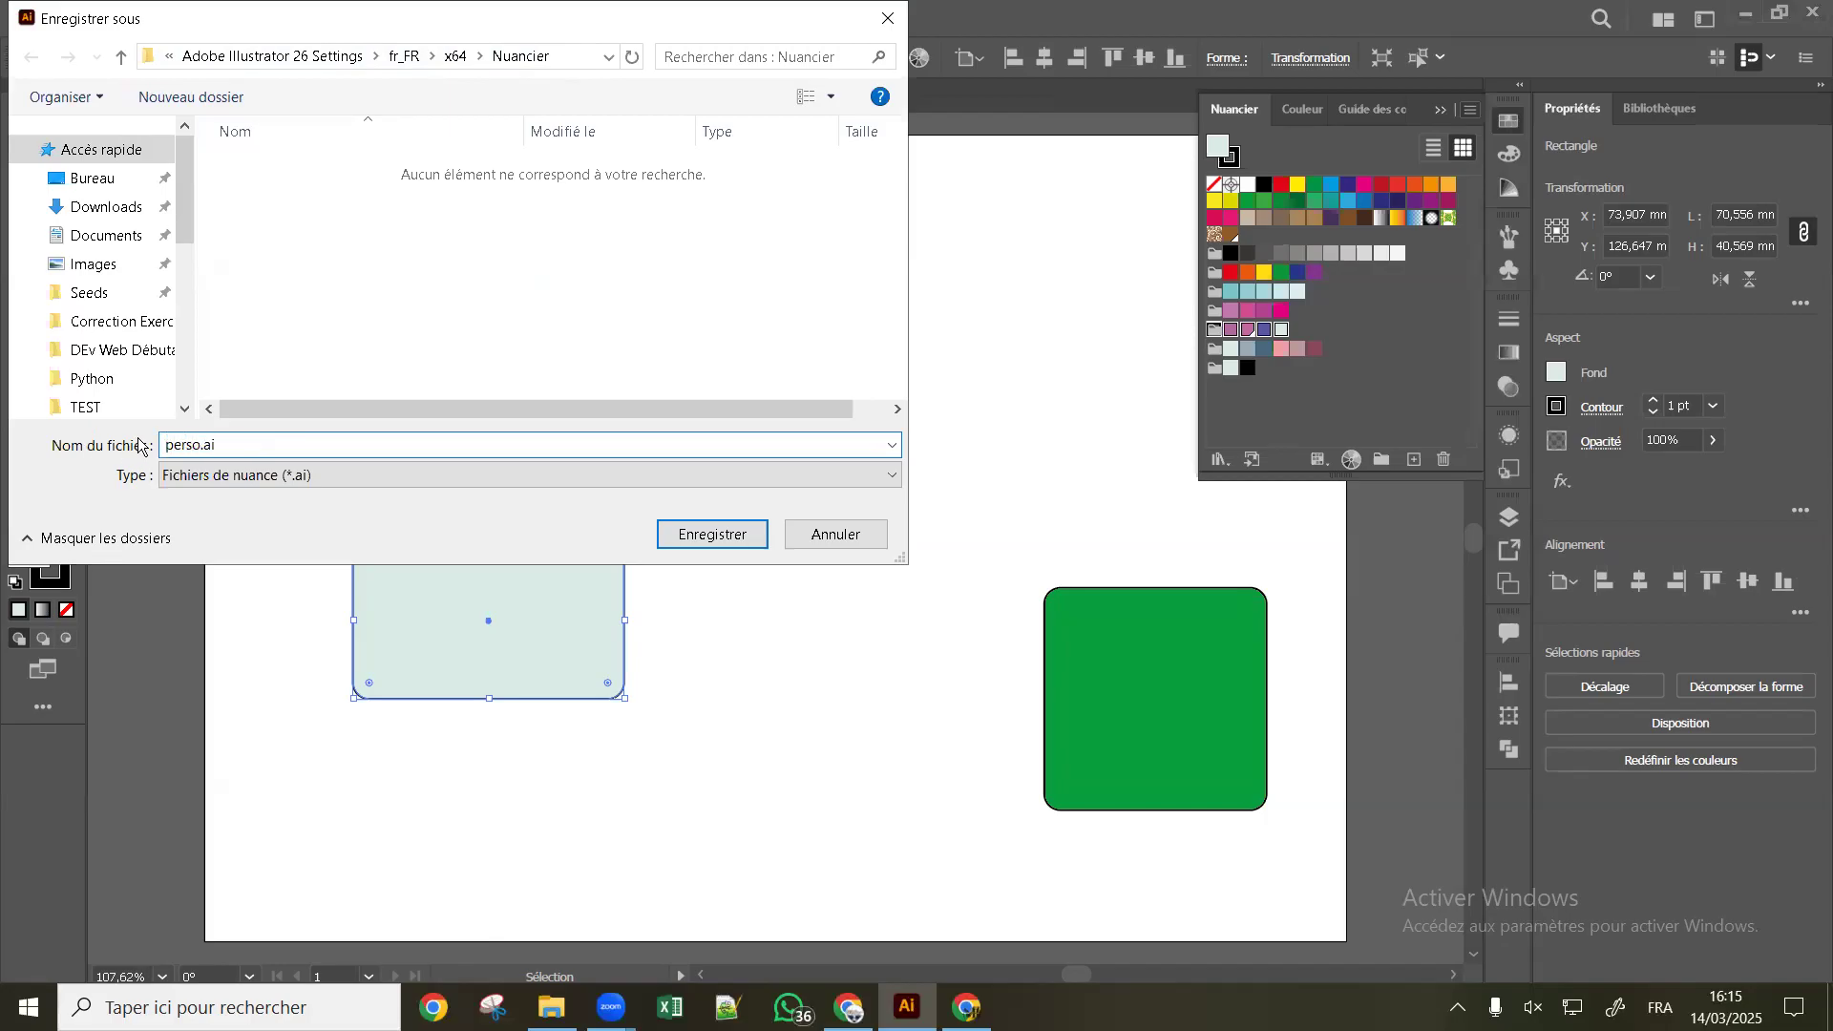
left_click(687, 533)
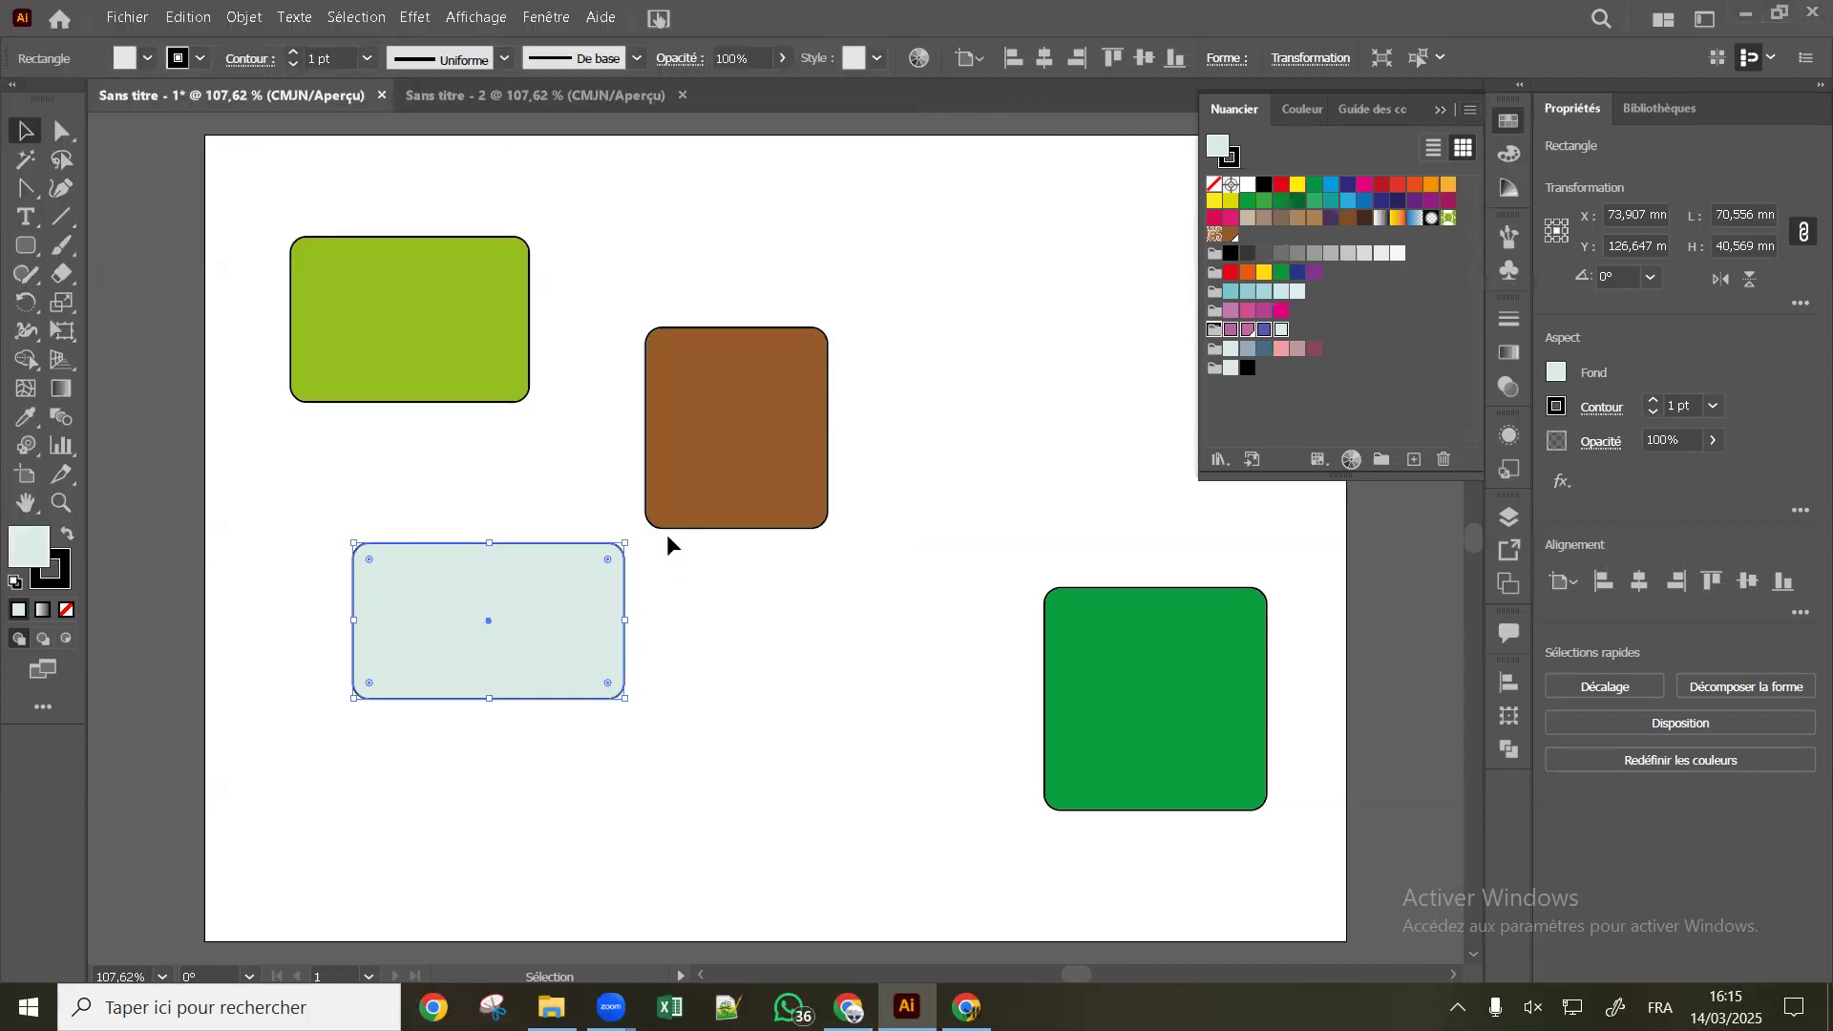
Switch to the Sans titre - 2 document and open the user-defined swatch library perso
left_click(515, 94)
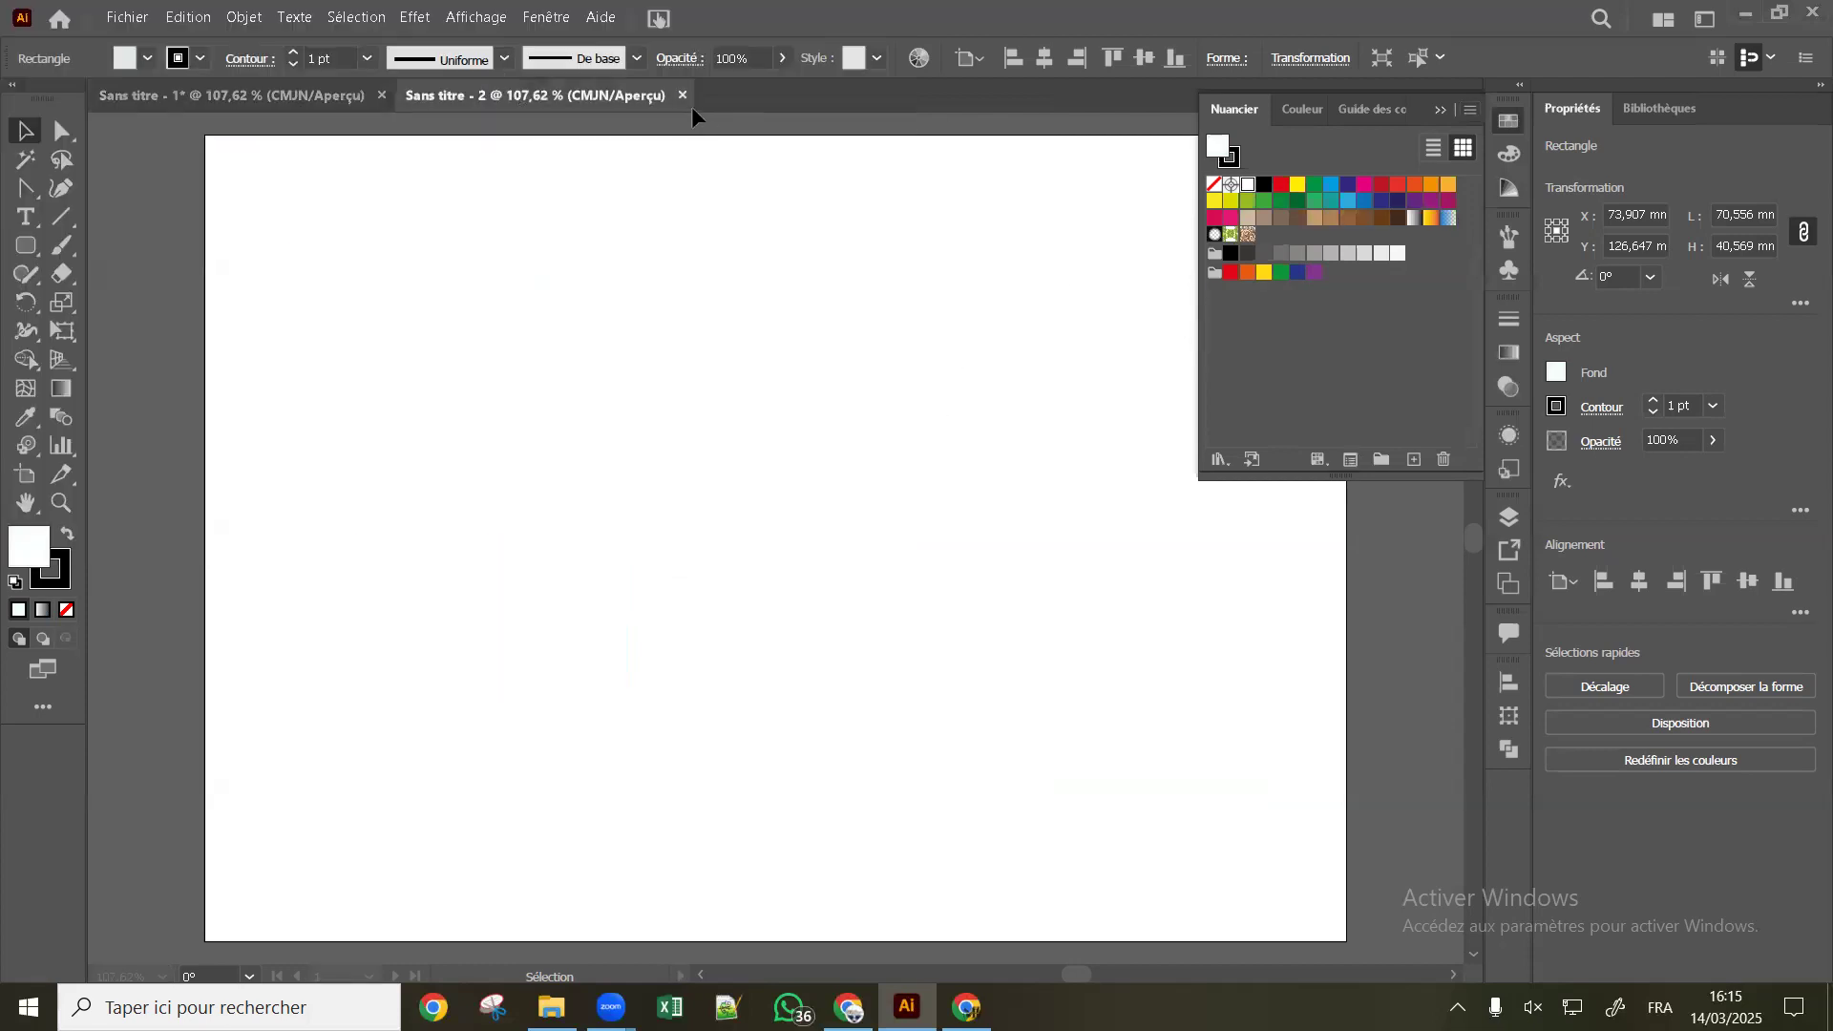
left_click(1218, 458)
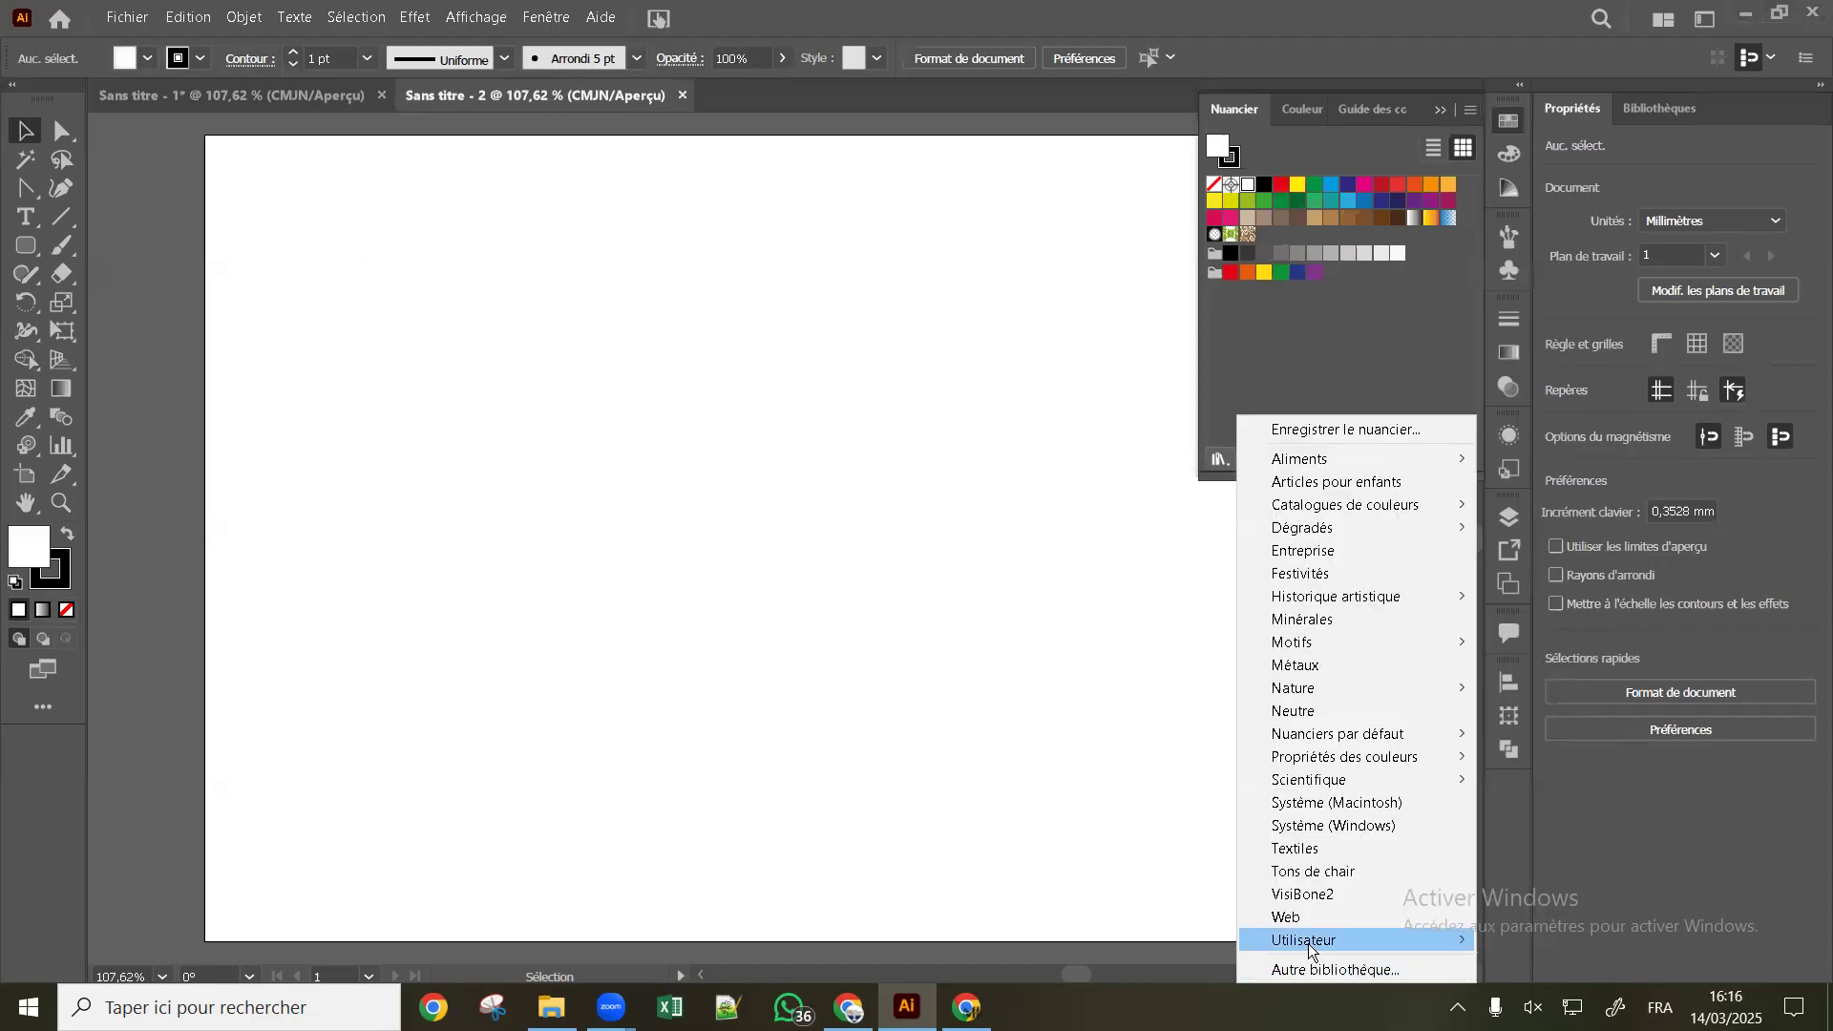
mouse_move(1315, 940)
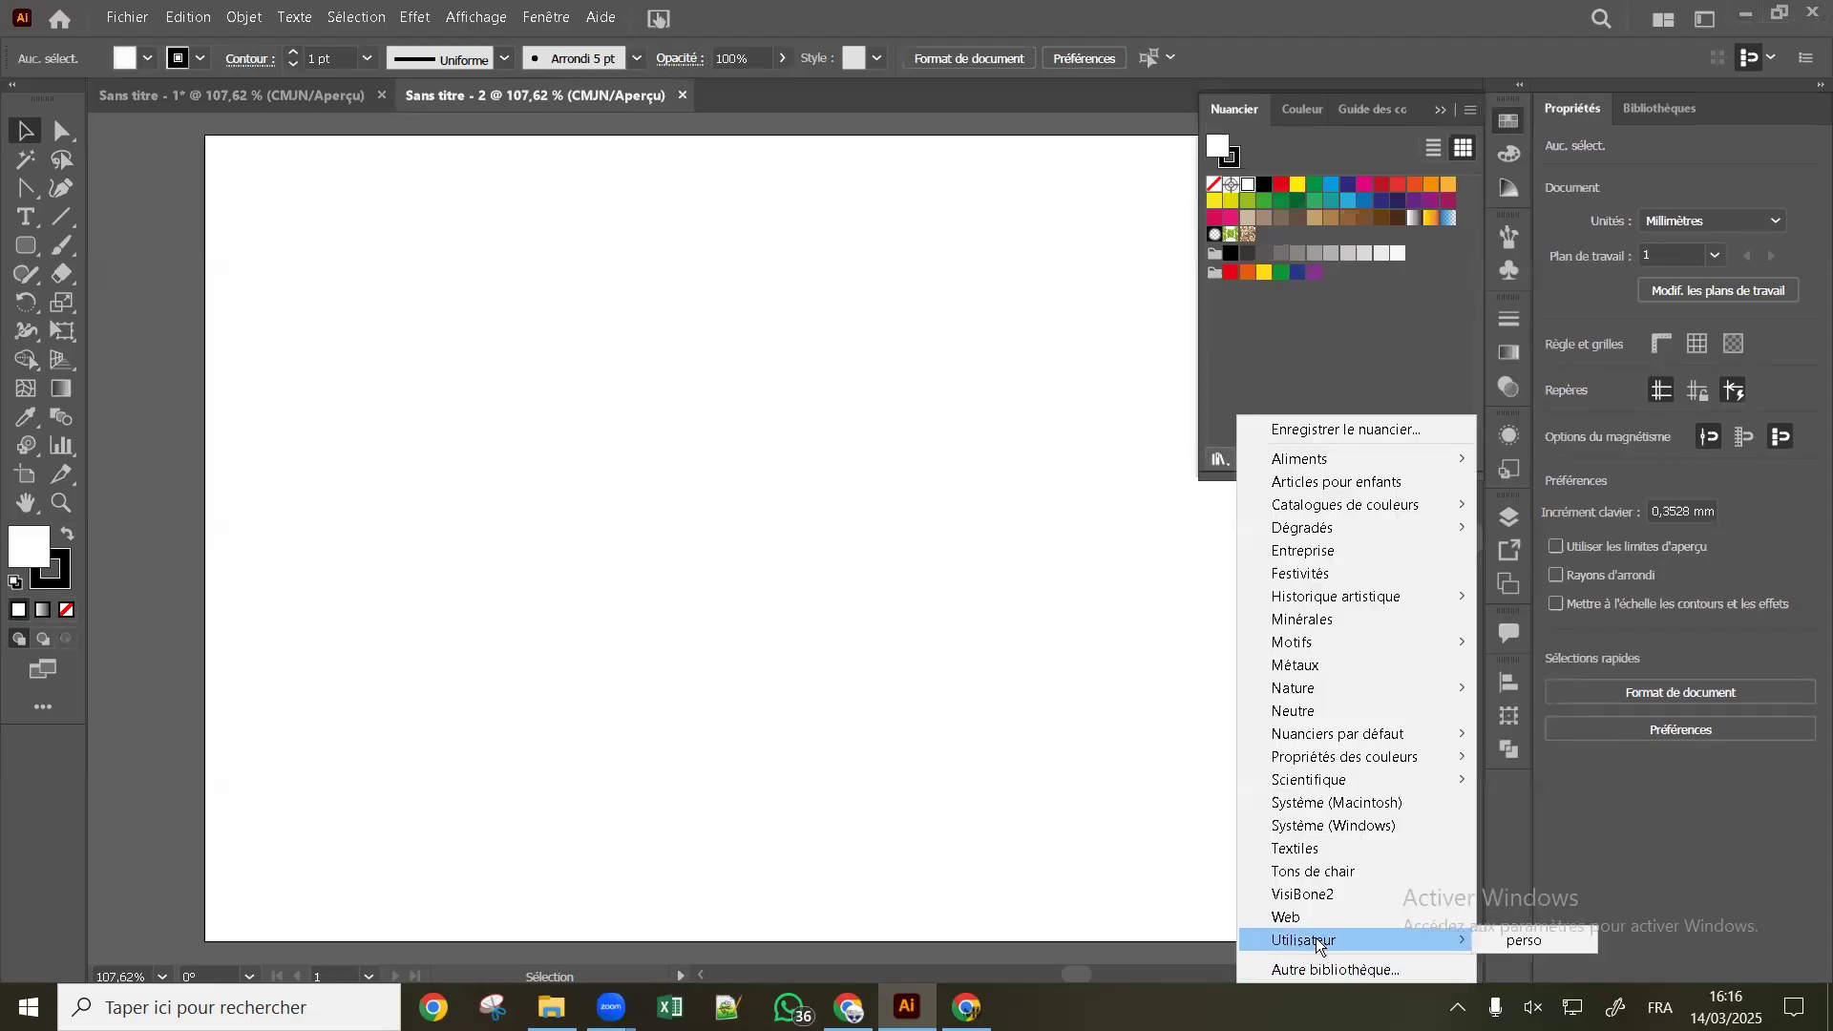
left_click(1525, 941)
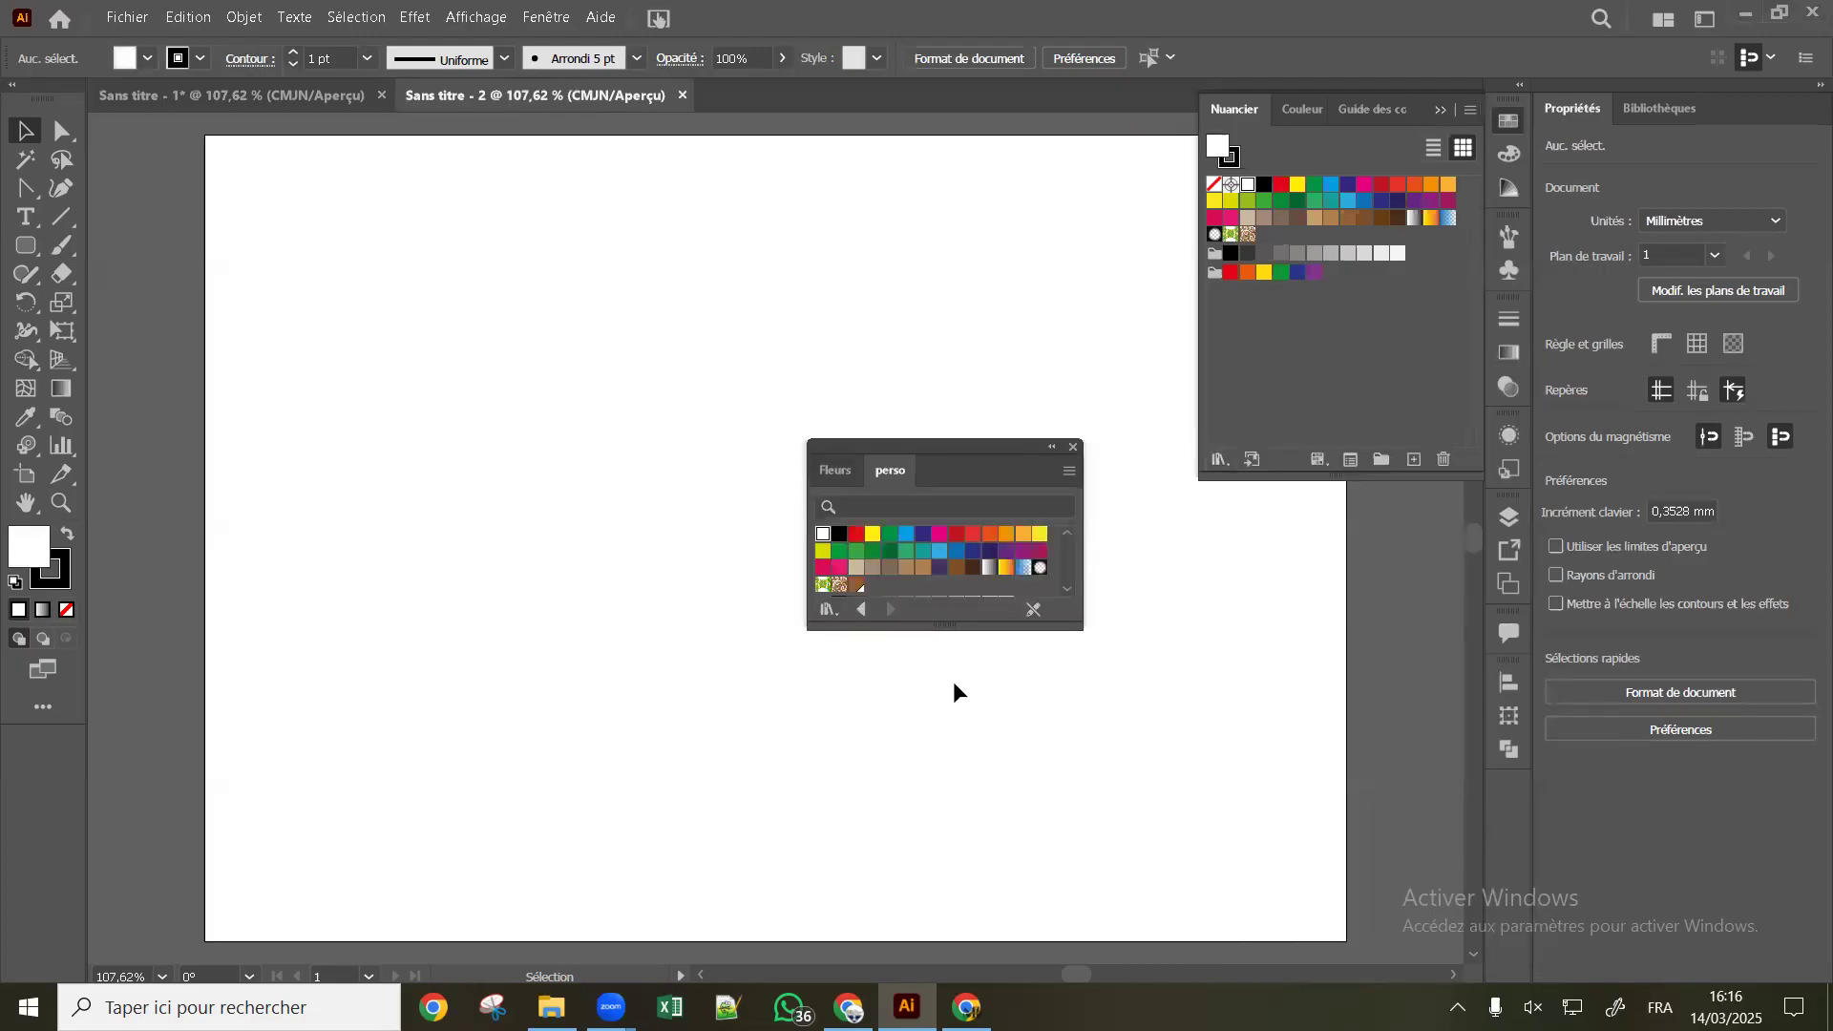
Lengthen the perso library panel to show all its colour groups, collapse the Swatches panel, and move the library into its place
left_click_drag(976, 626, 941, 864)
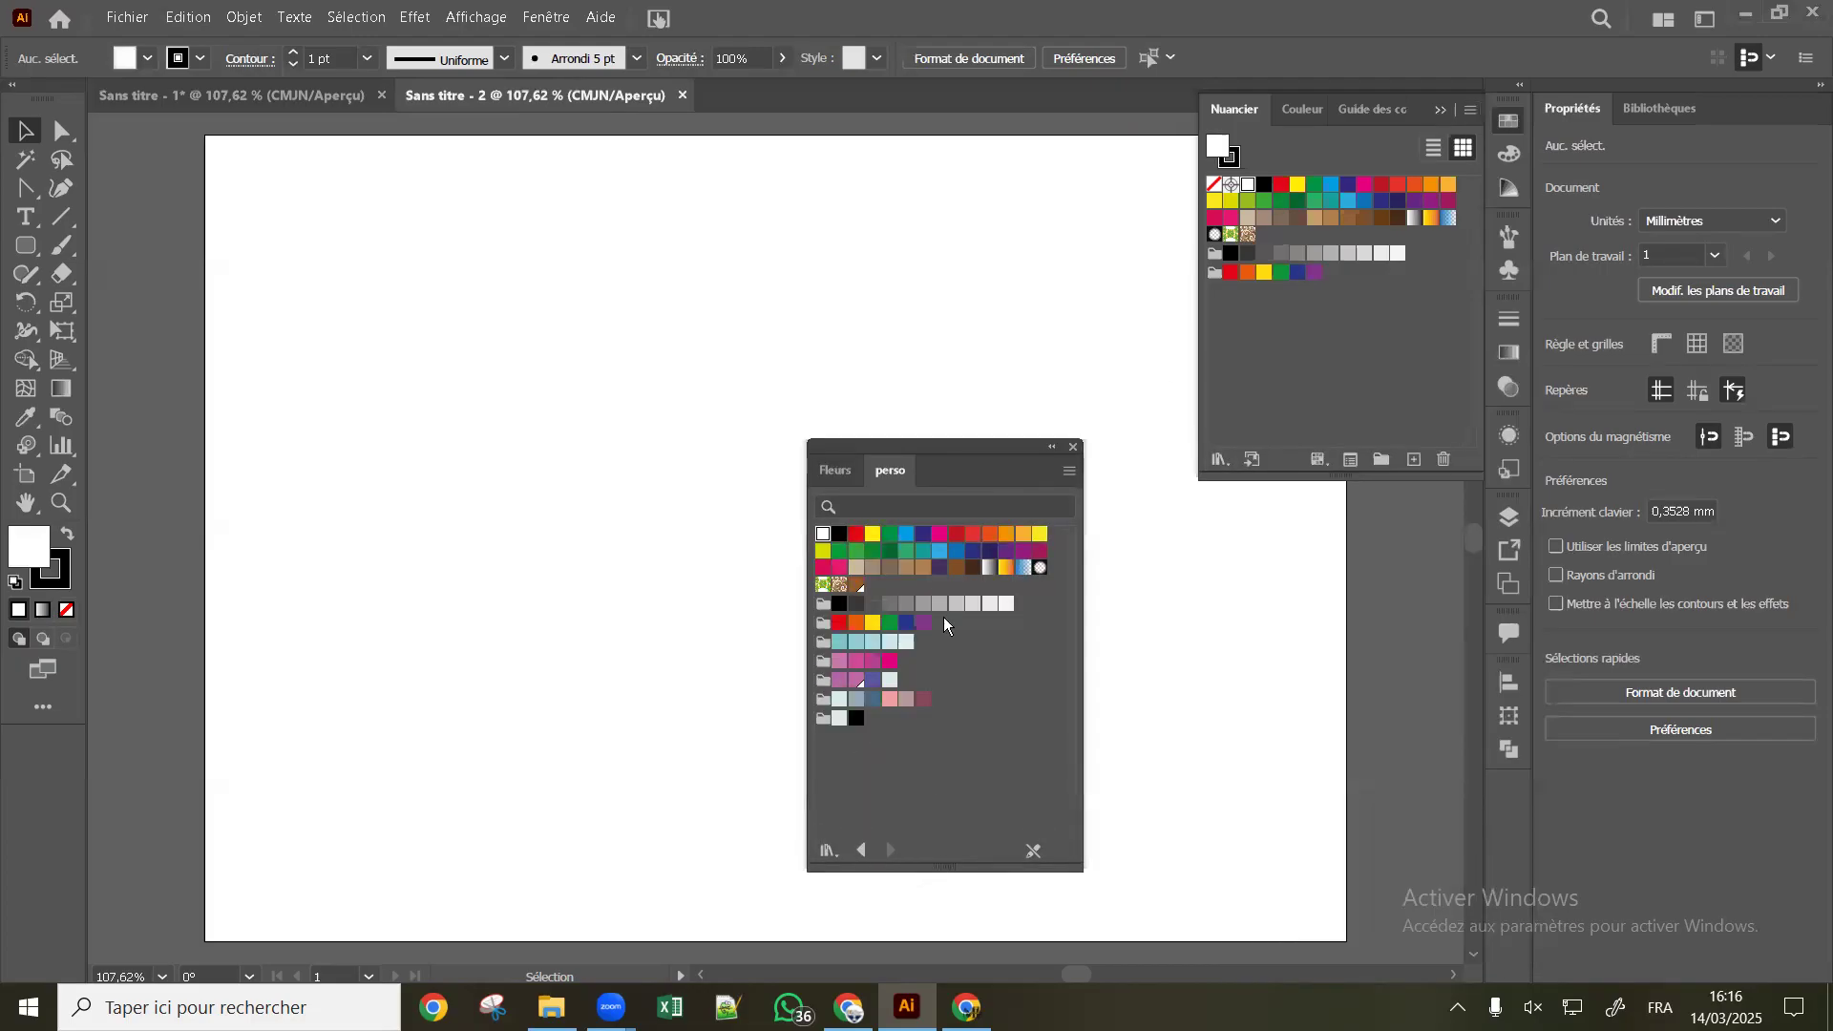
left_click_drag(948, 464, 1079, 331)
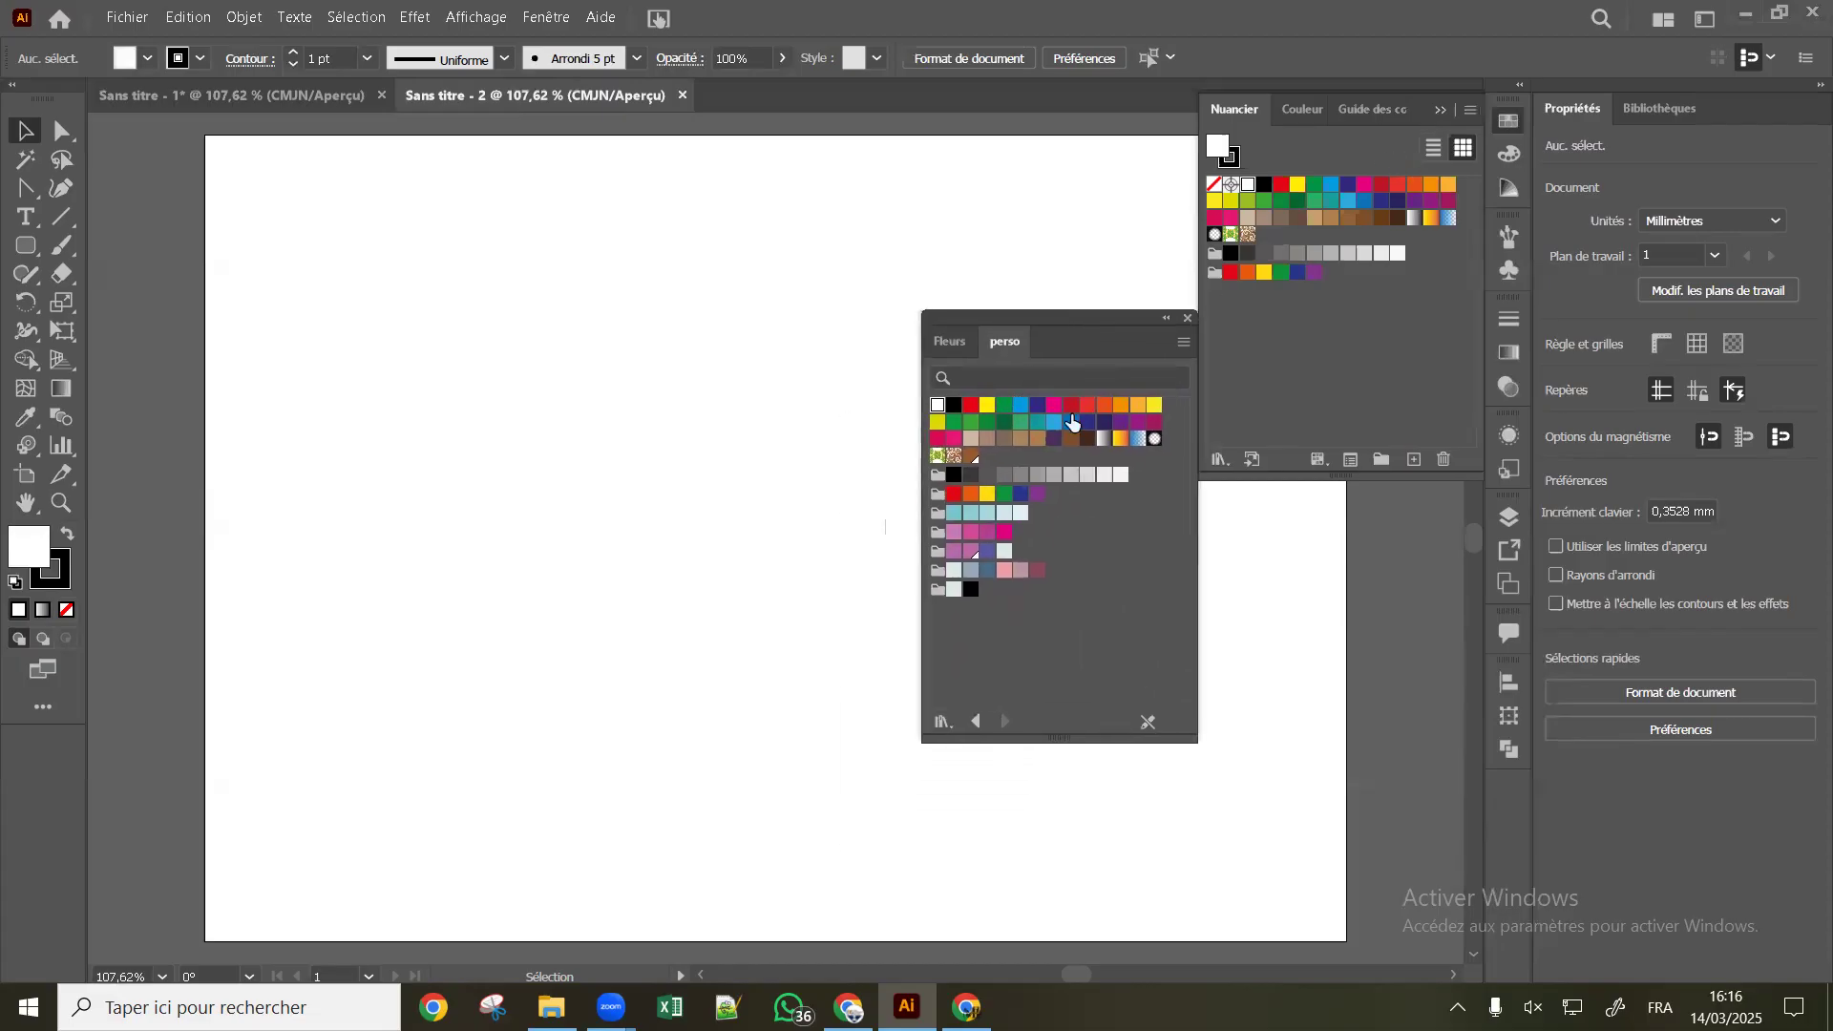
left_click(1439, 111)
left_click_drag(1088, 361, 1401, 163)
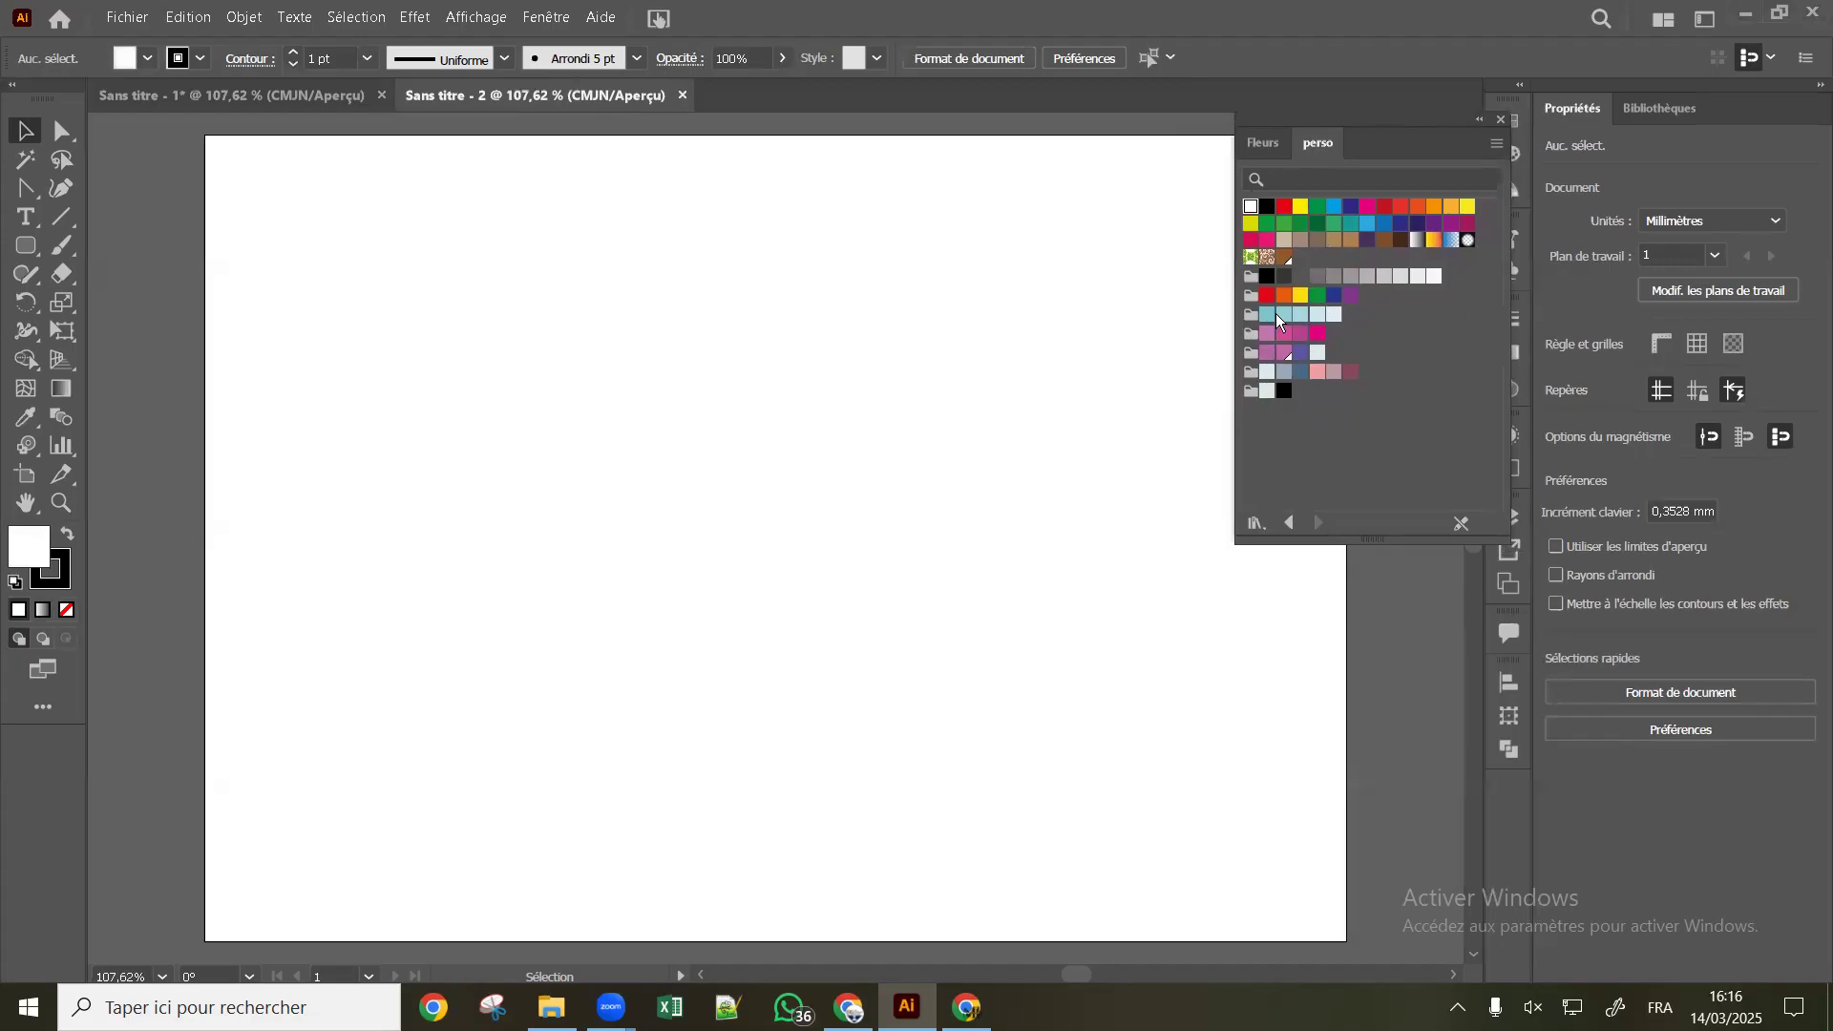